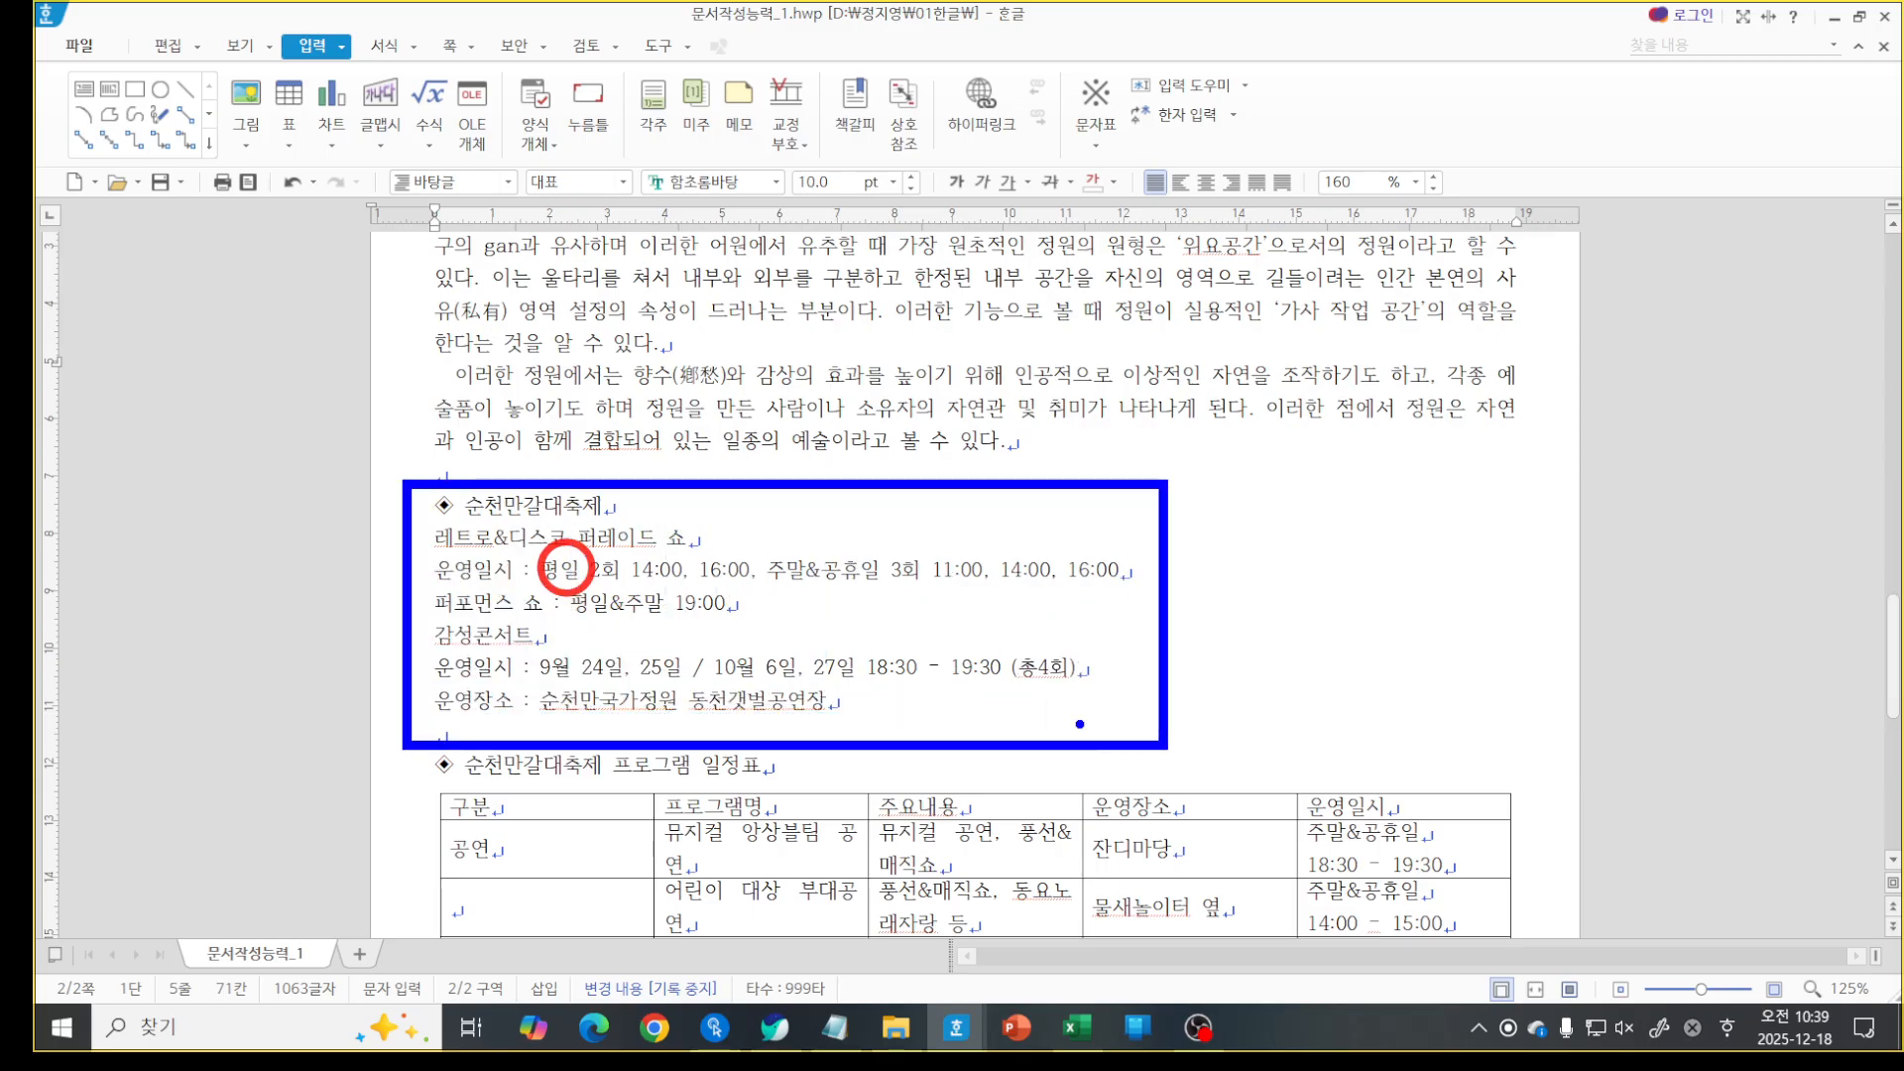
# Examine the 순천만갈대축제 event details, the program schedule table and the closing line on the second page.
pyautogui.moveTo(436, 551); pyautogui.dragTo(455, 610)
pyautogui.moveTo(436, 645); pyautogui.dragTo(467, 654)
pyautogui.moveTo(443, 675)
pyautogui.mouseDown()
pyautogui.moveTo(454, 714)
pyautogui.moveTo(476, 715)
pyautogui.mouseUp()
pyautogui.press('Escape')
pyautogui.scroll(-3, 472, 824)
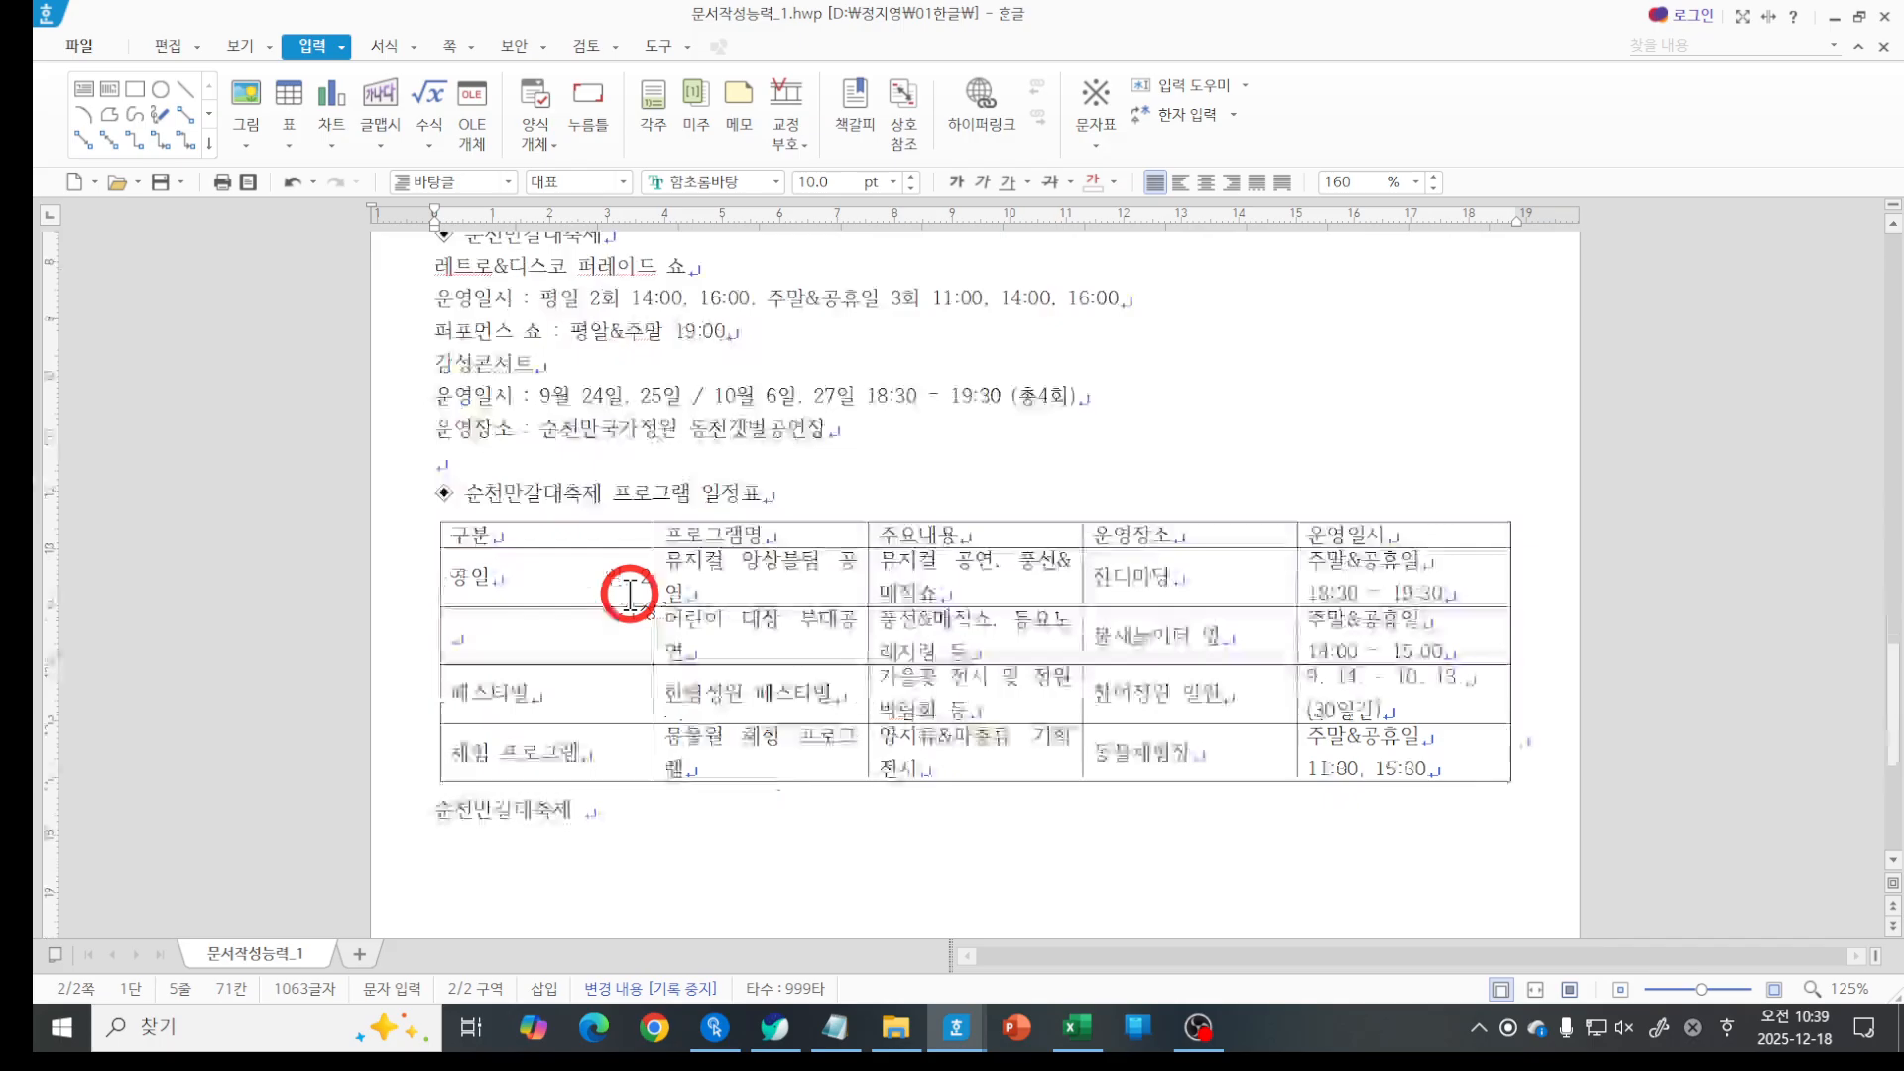
pyautogui.hotkey('ctrl', '2')
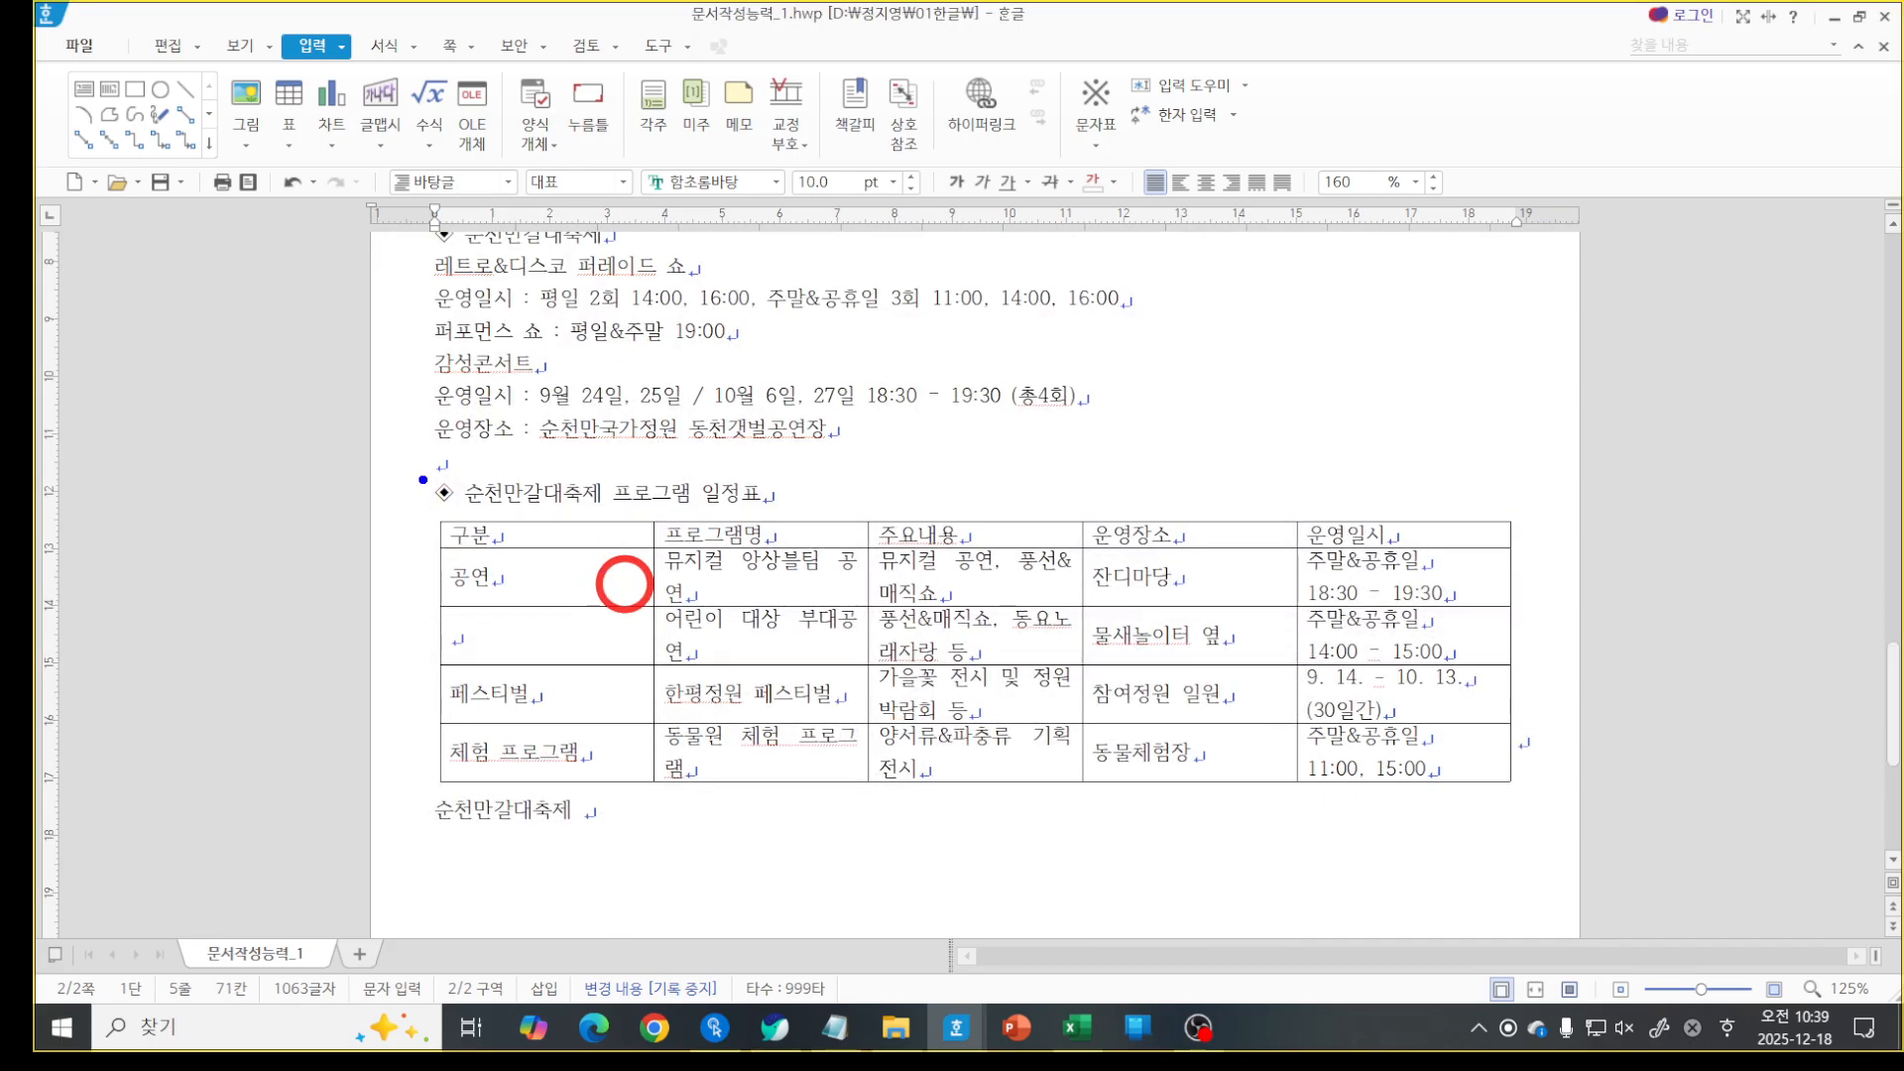
pyautogui.moveTo(436, 502)
pyautogui.mouseDown()
pyautogui.moveTo(694, 614)
pyautogui.moveTo(1631, 830)
pyautogui.moveTo(1589, 823)
pyautogui.mouseUp()
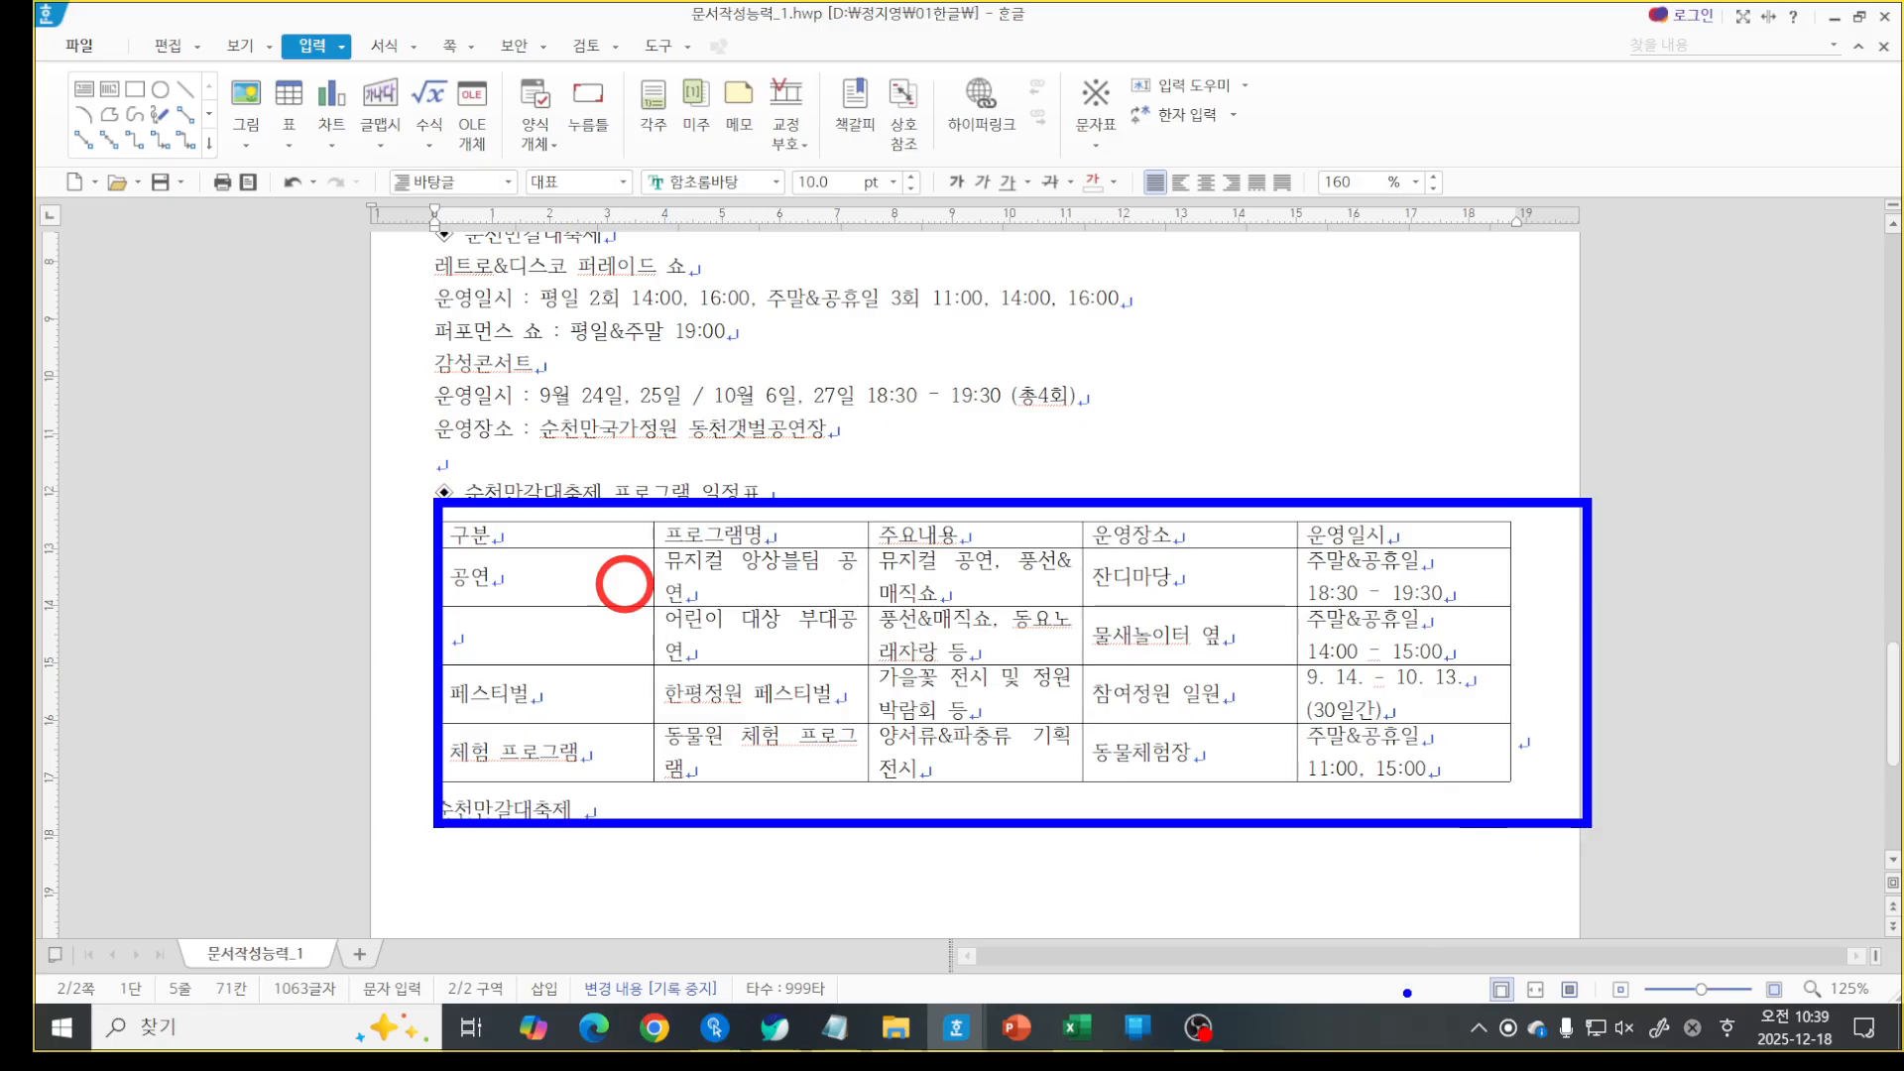
pyautogui.press('Escape')
pyautogui.click(622, 813)
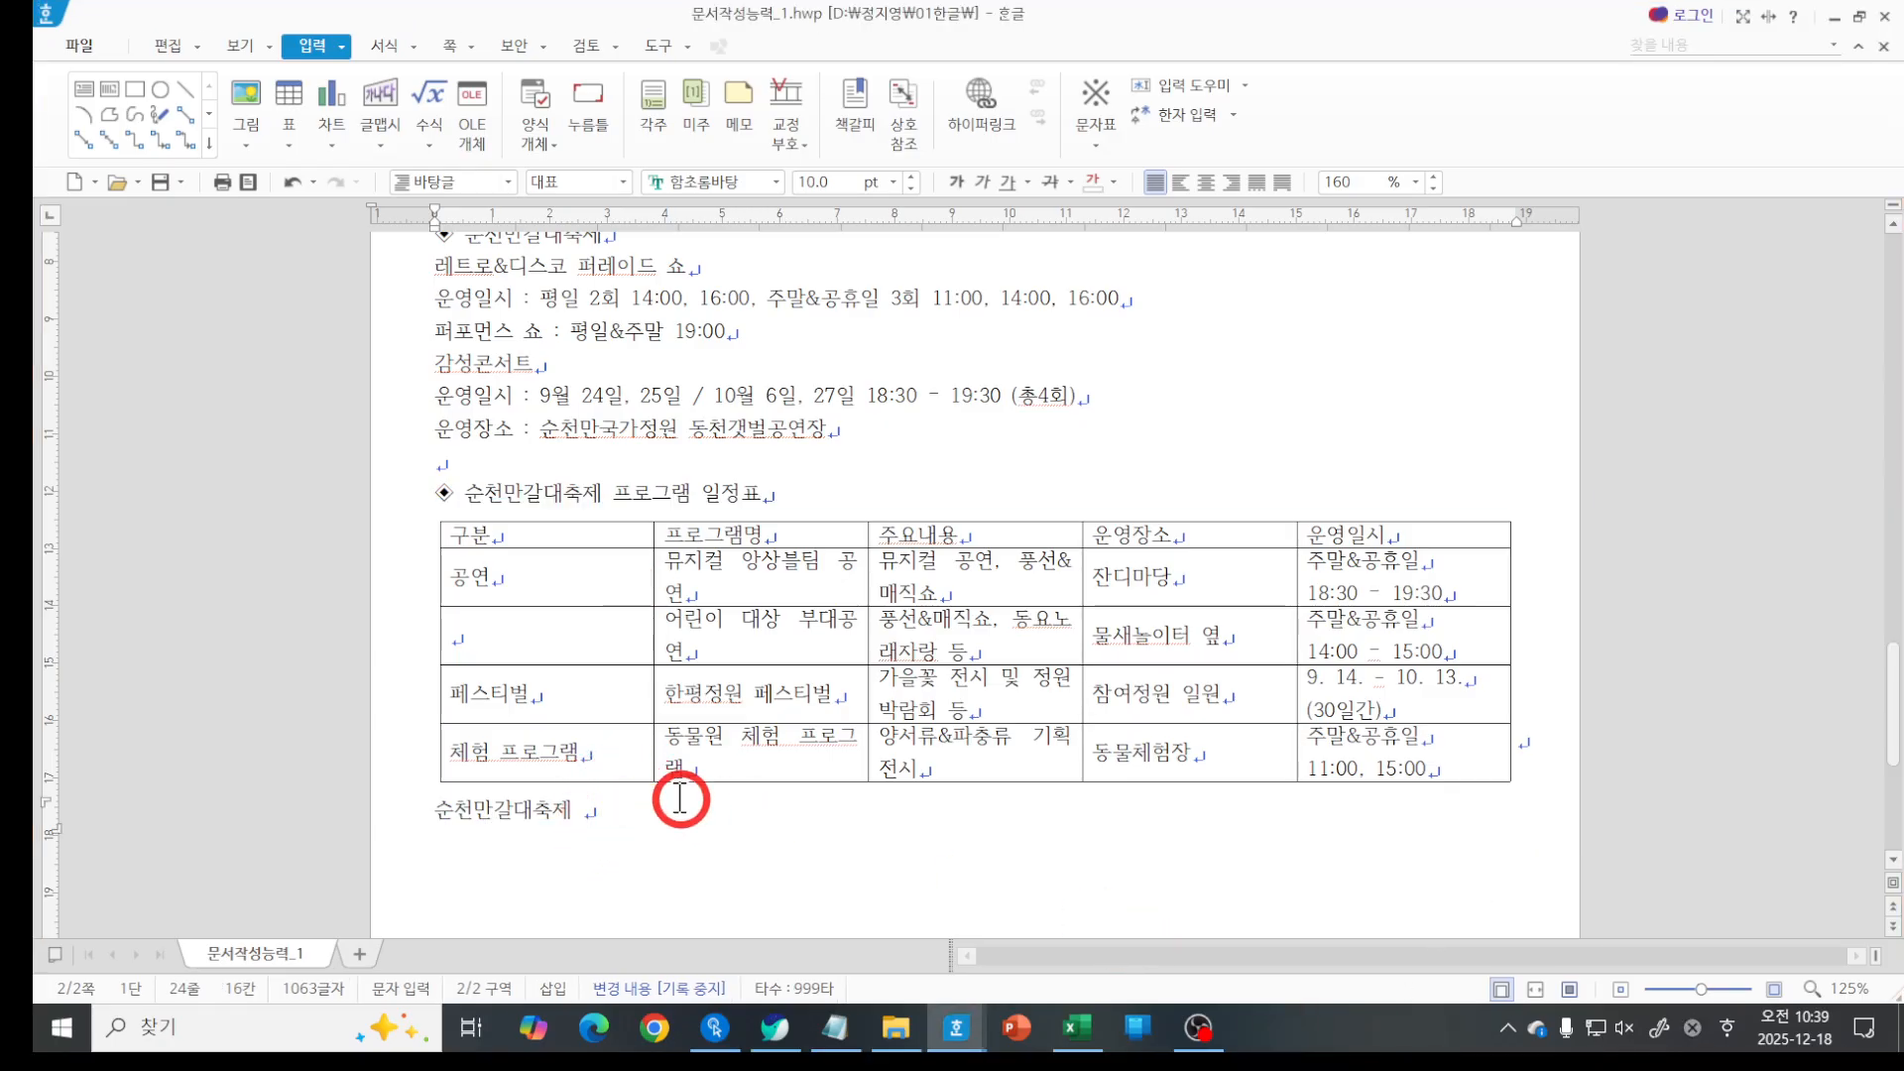
# Select the whole title line "자연과 인간이 어우러진 정원" at the start of the second page.
pyautogui.scroll(10, 680, 796)
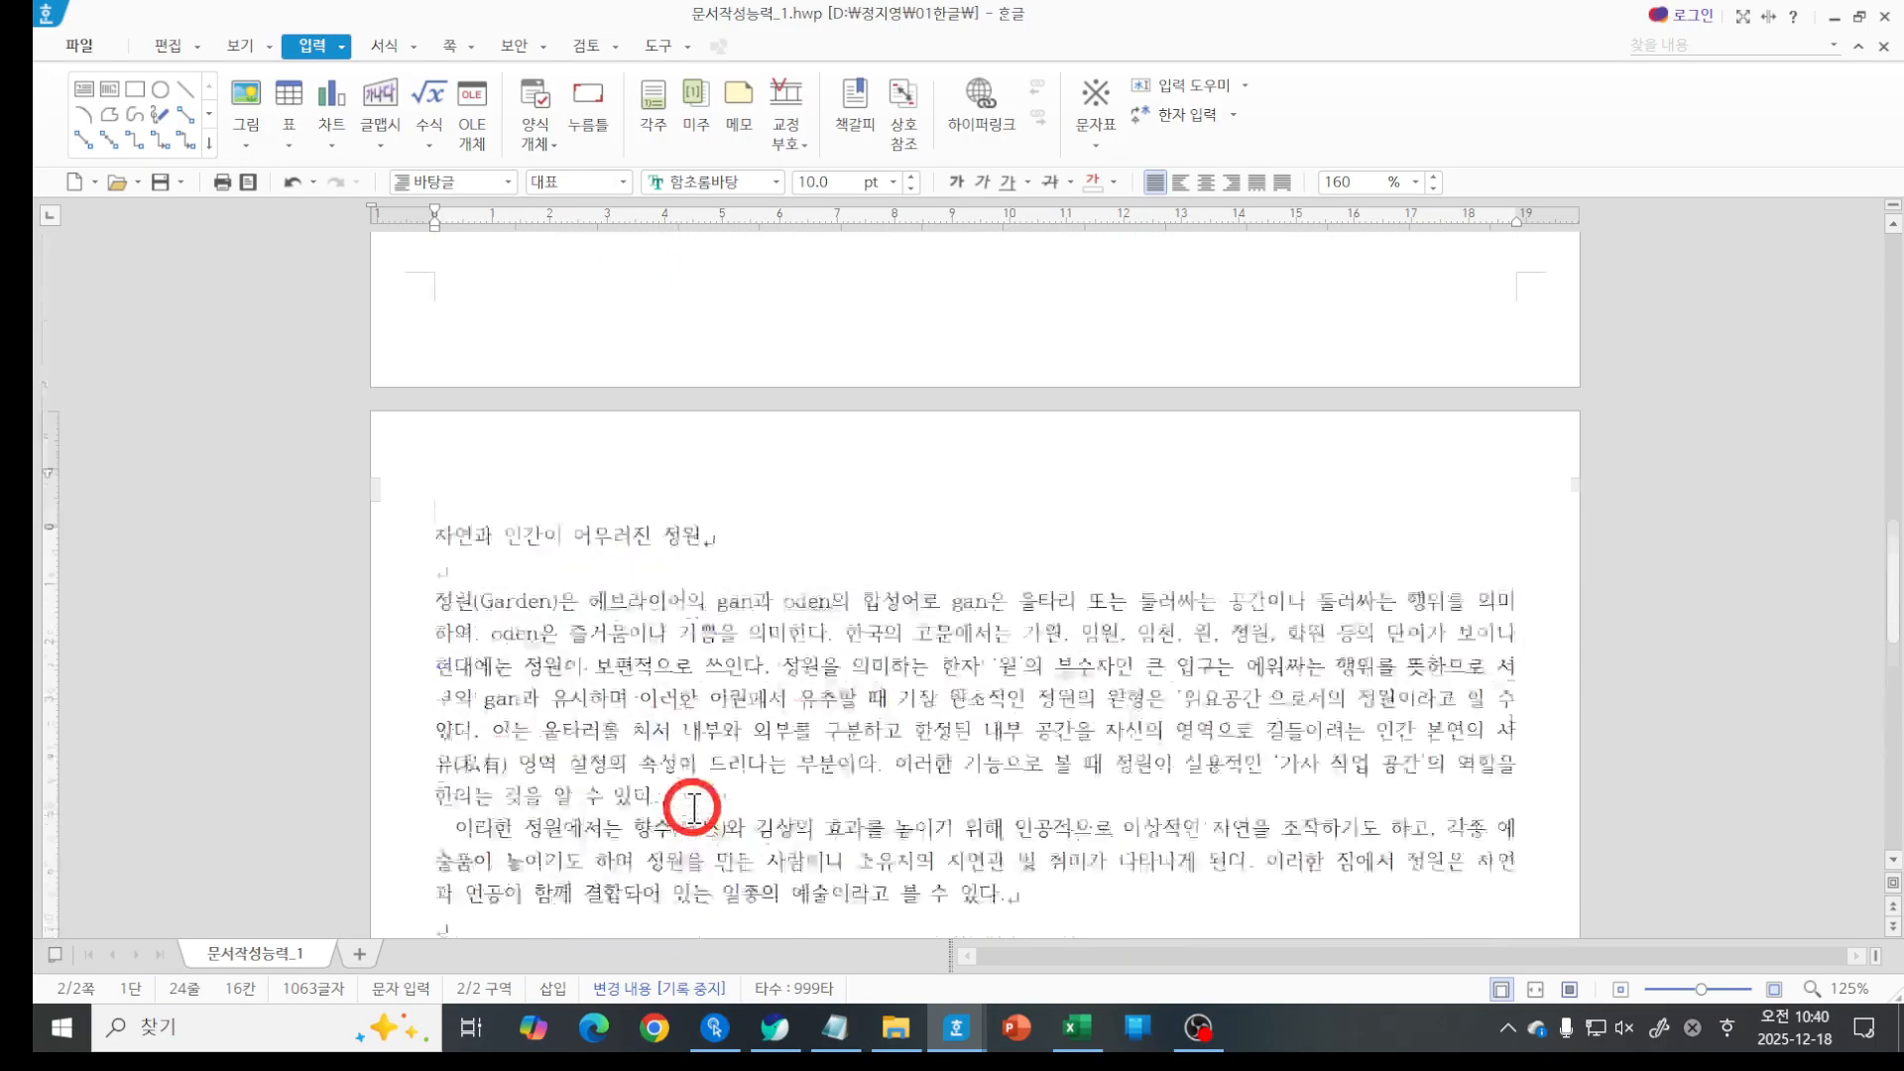
pyautogui.click(726, 635)
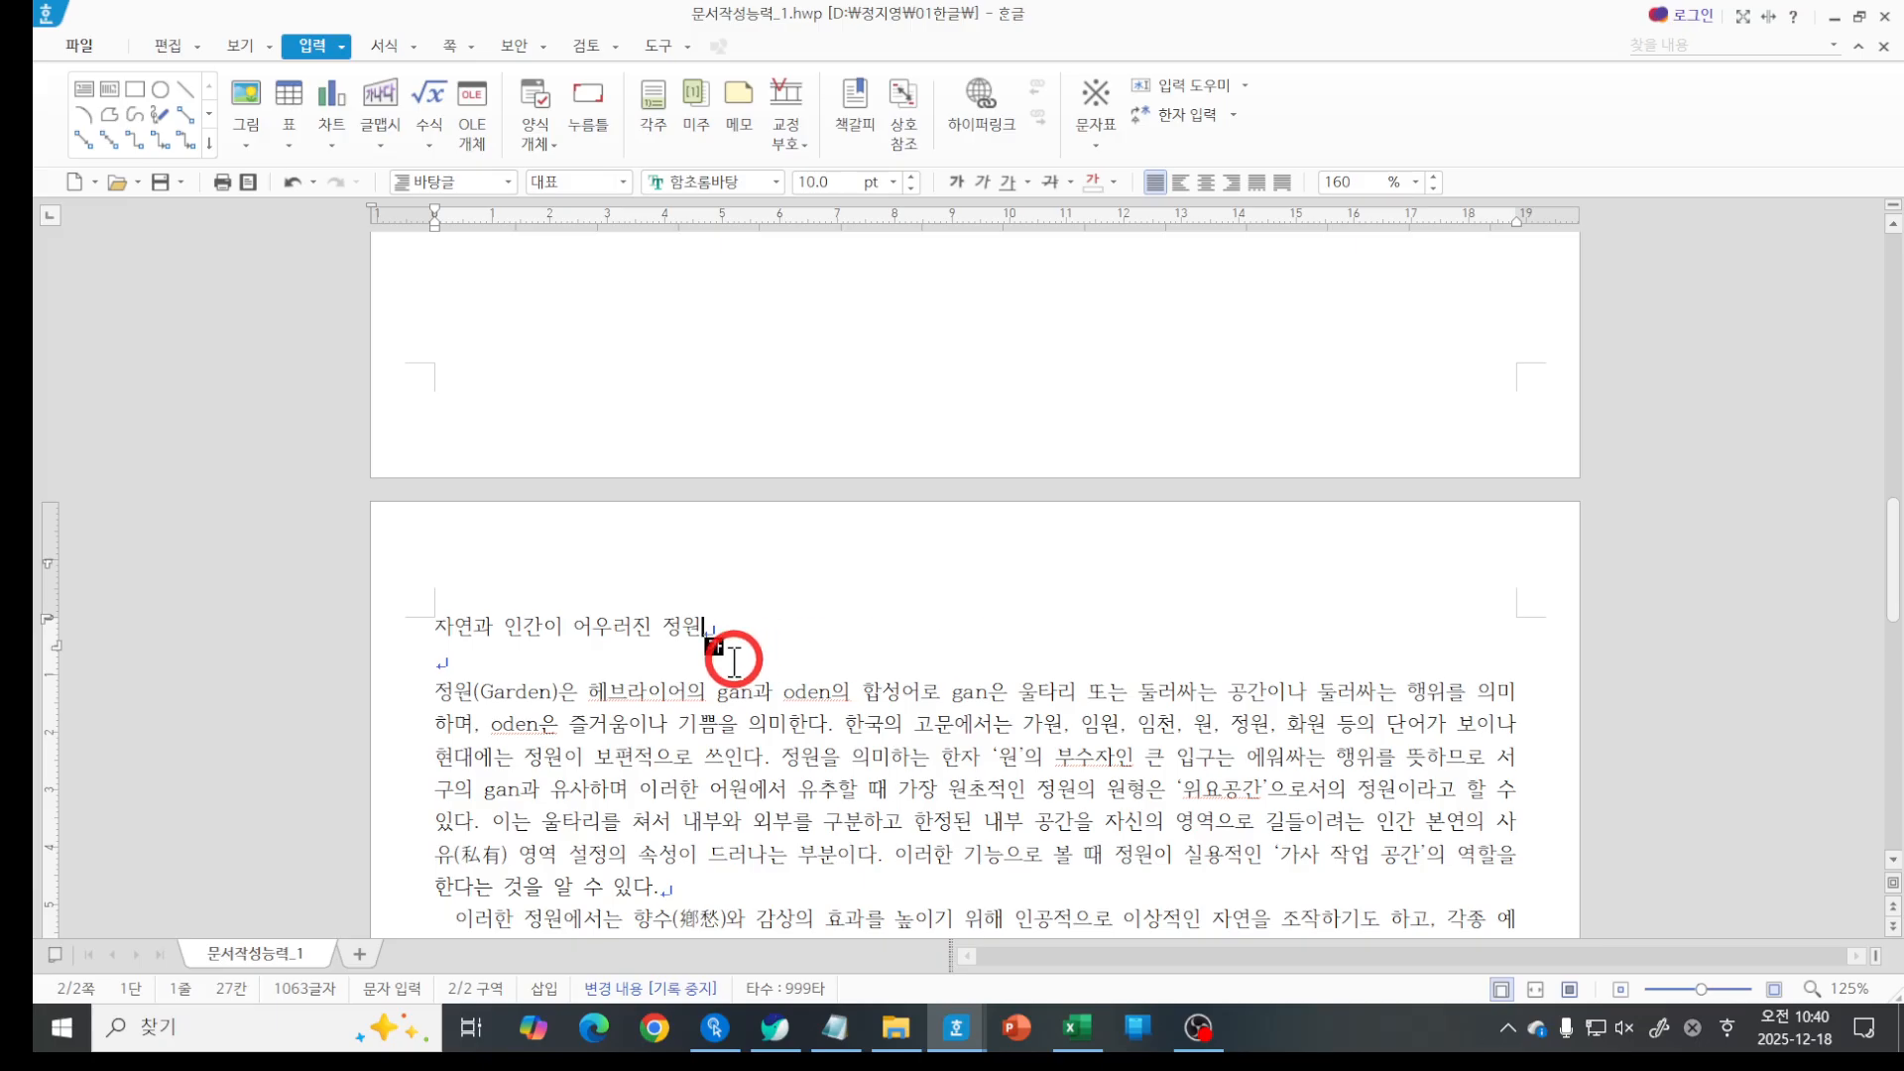
pyautogui.moveTo(430, 623); pyautogui.dragTo(754, 629)
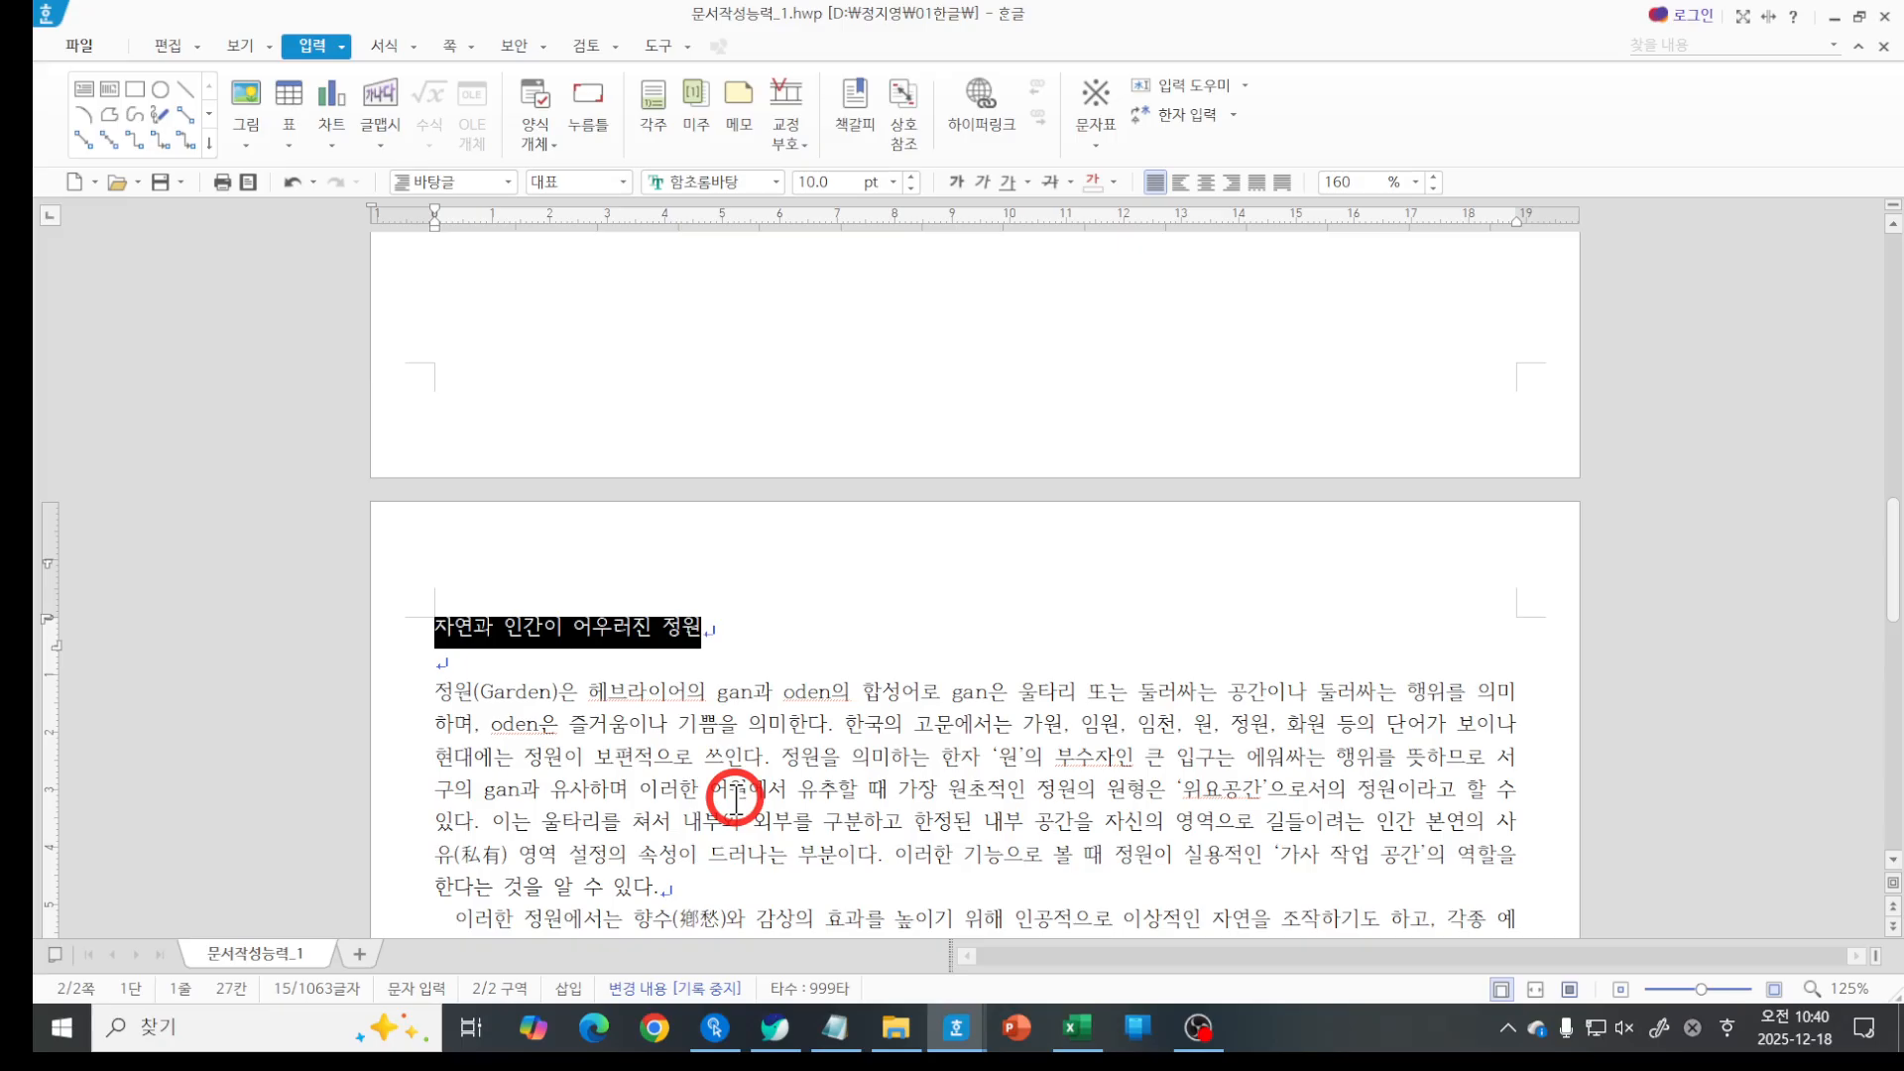
# Apply the 굴림 font to the selected title.
pyautogui.click(724, 182)
pyautogui.write('함')
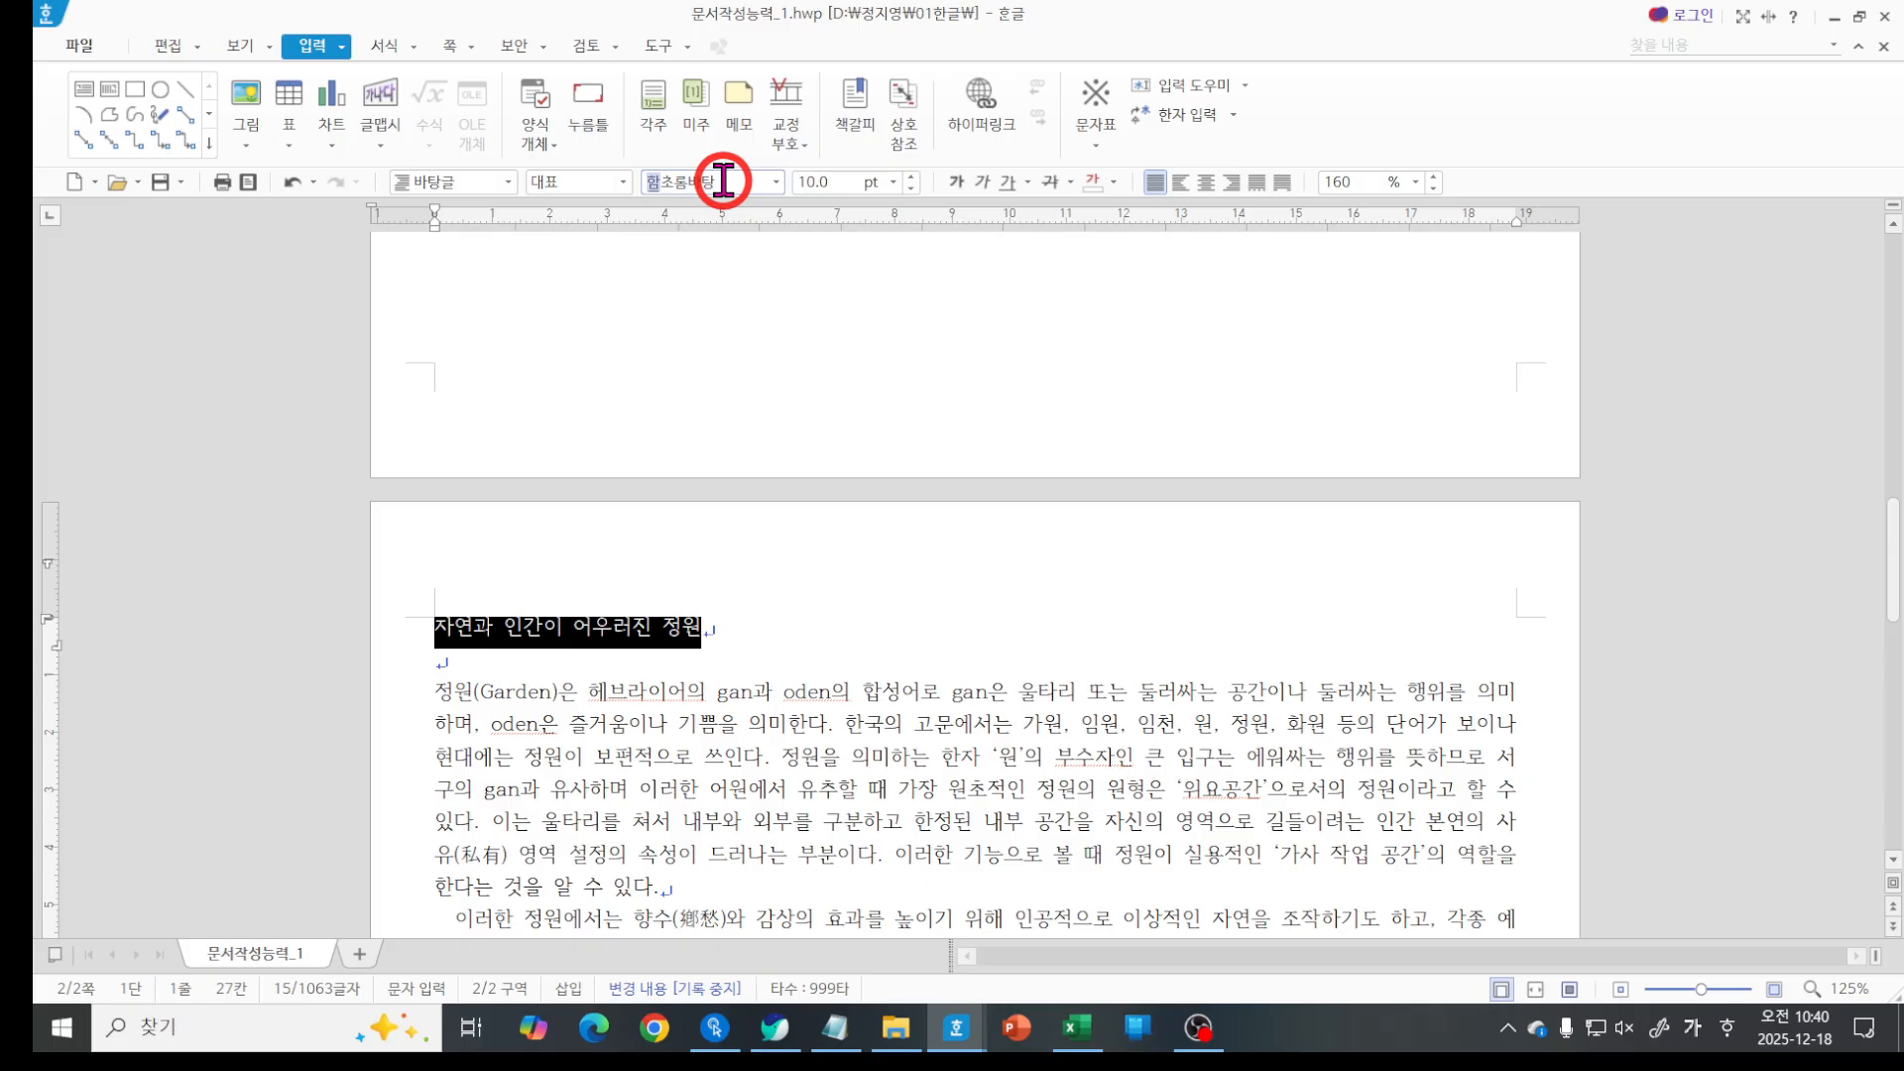
pyautogui.press('Escape')
pyautogui.click(724, 182)
pyautogui.write('돋움')
pyautogui.click(345, 219)
pyautogui.click(345, 220)
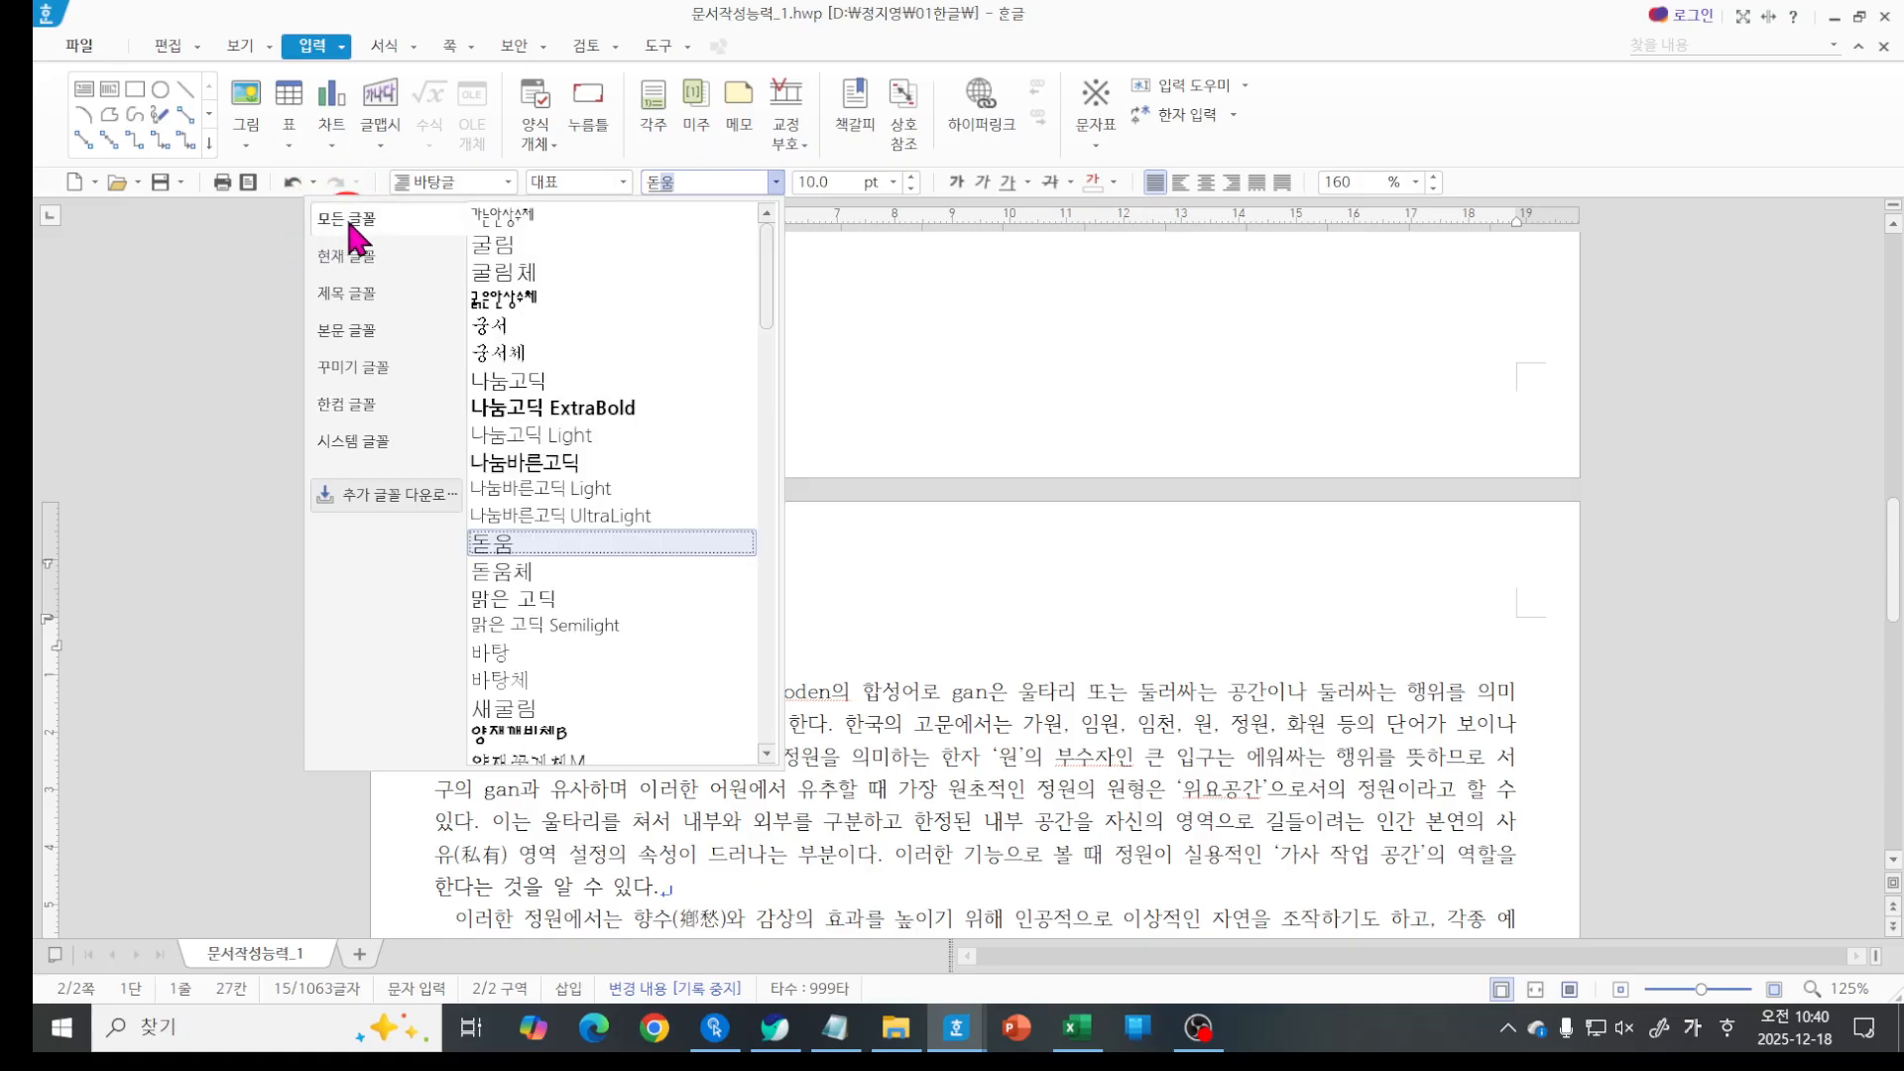
pyautogui.click(484, 244)
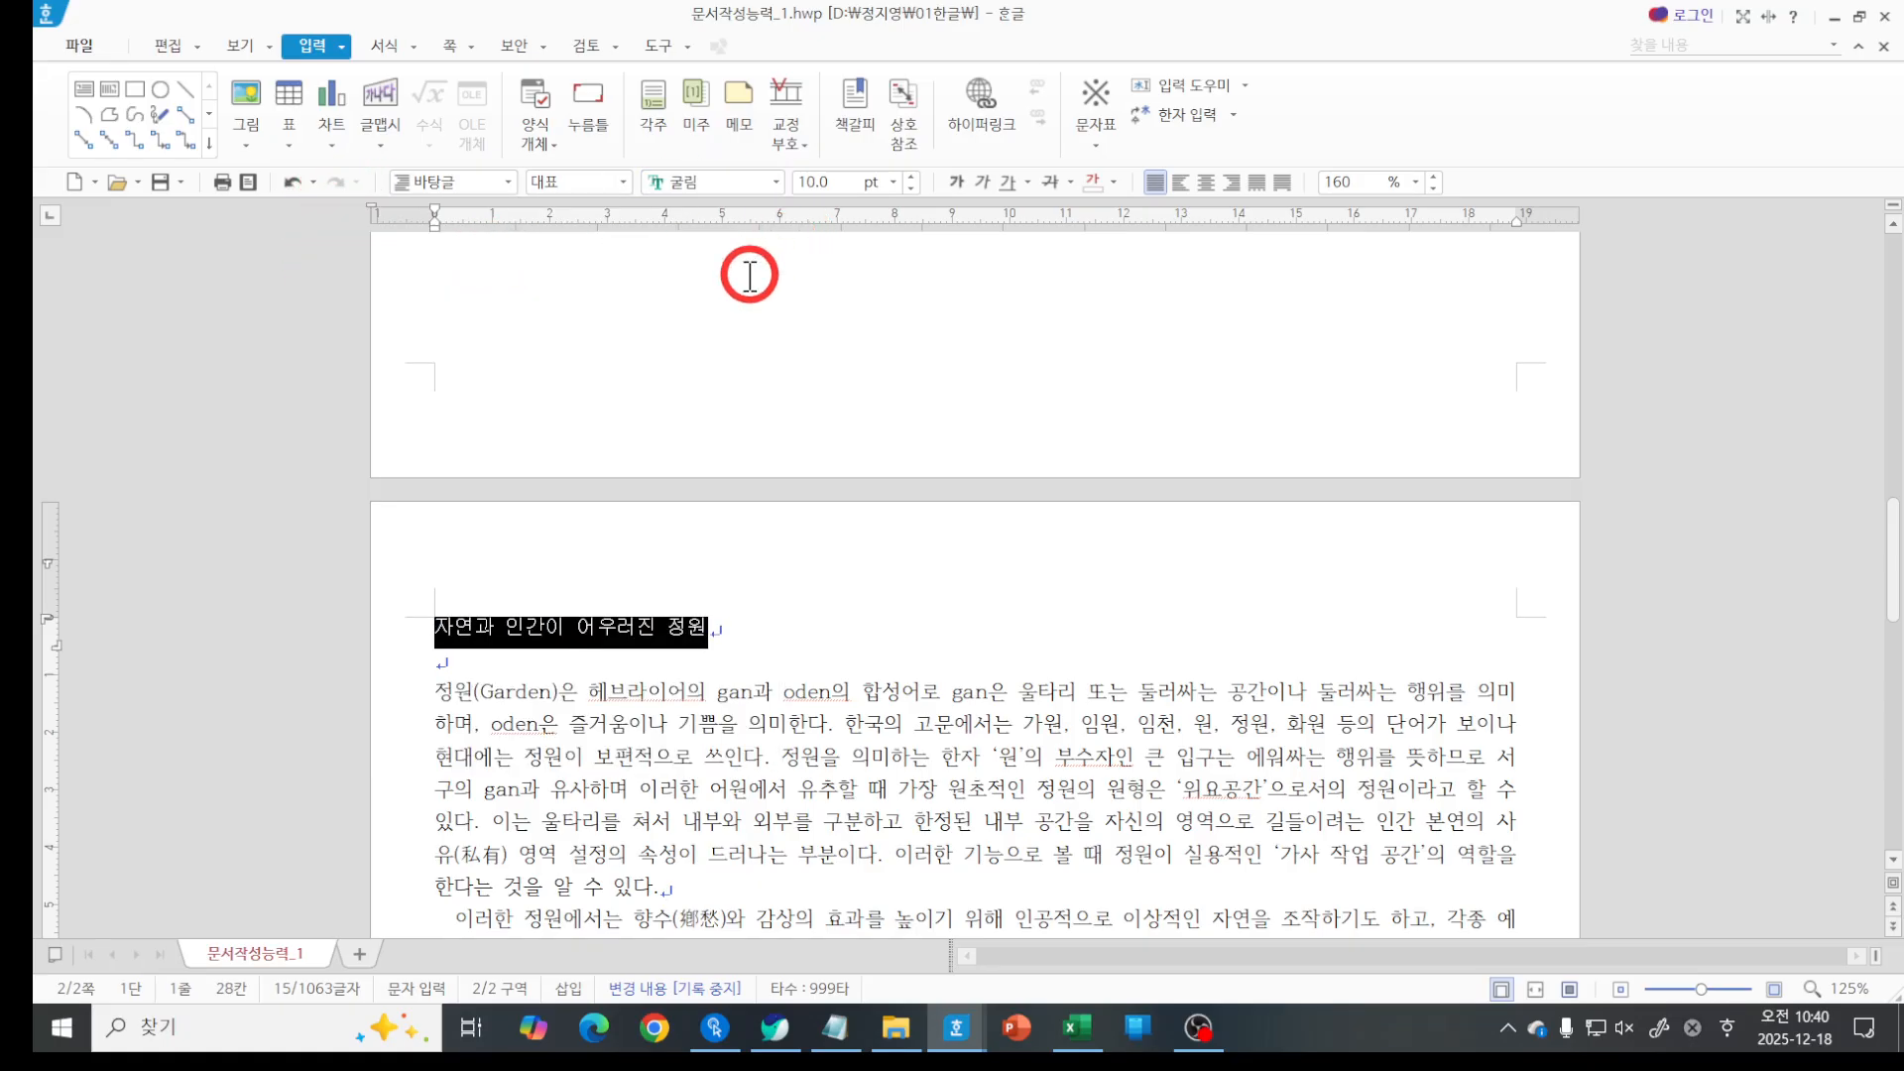
# Set the font of the selected title to 돋움.
pyautogui.click(714, 184)
pyautogui.press('BackSpace')
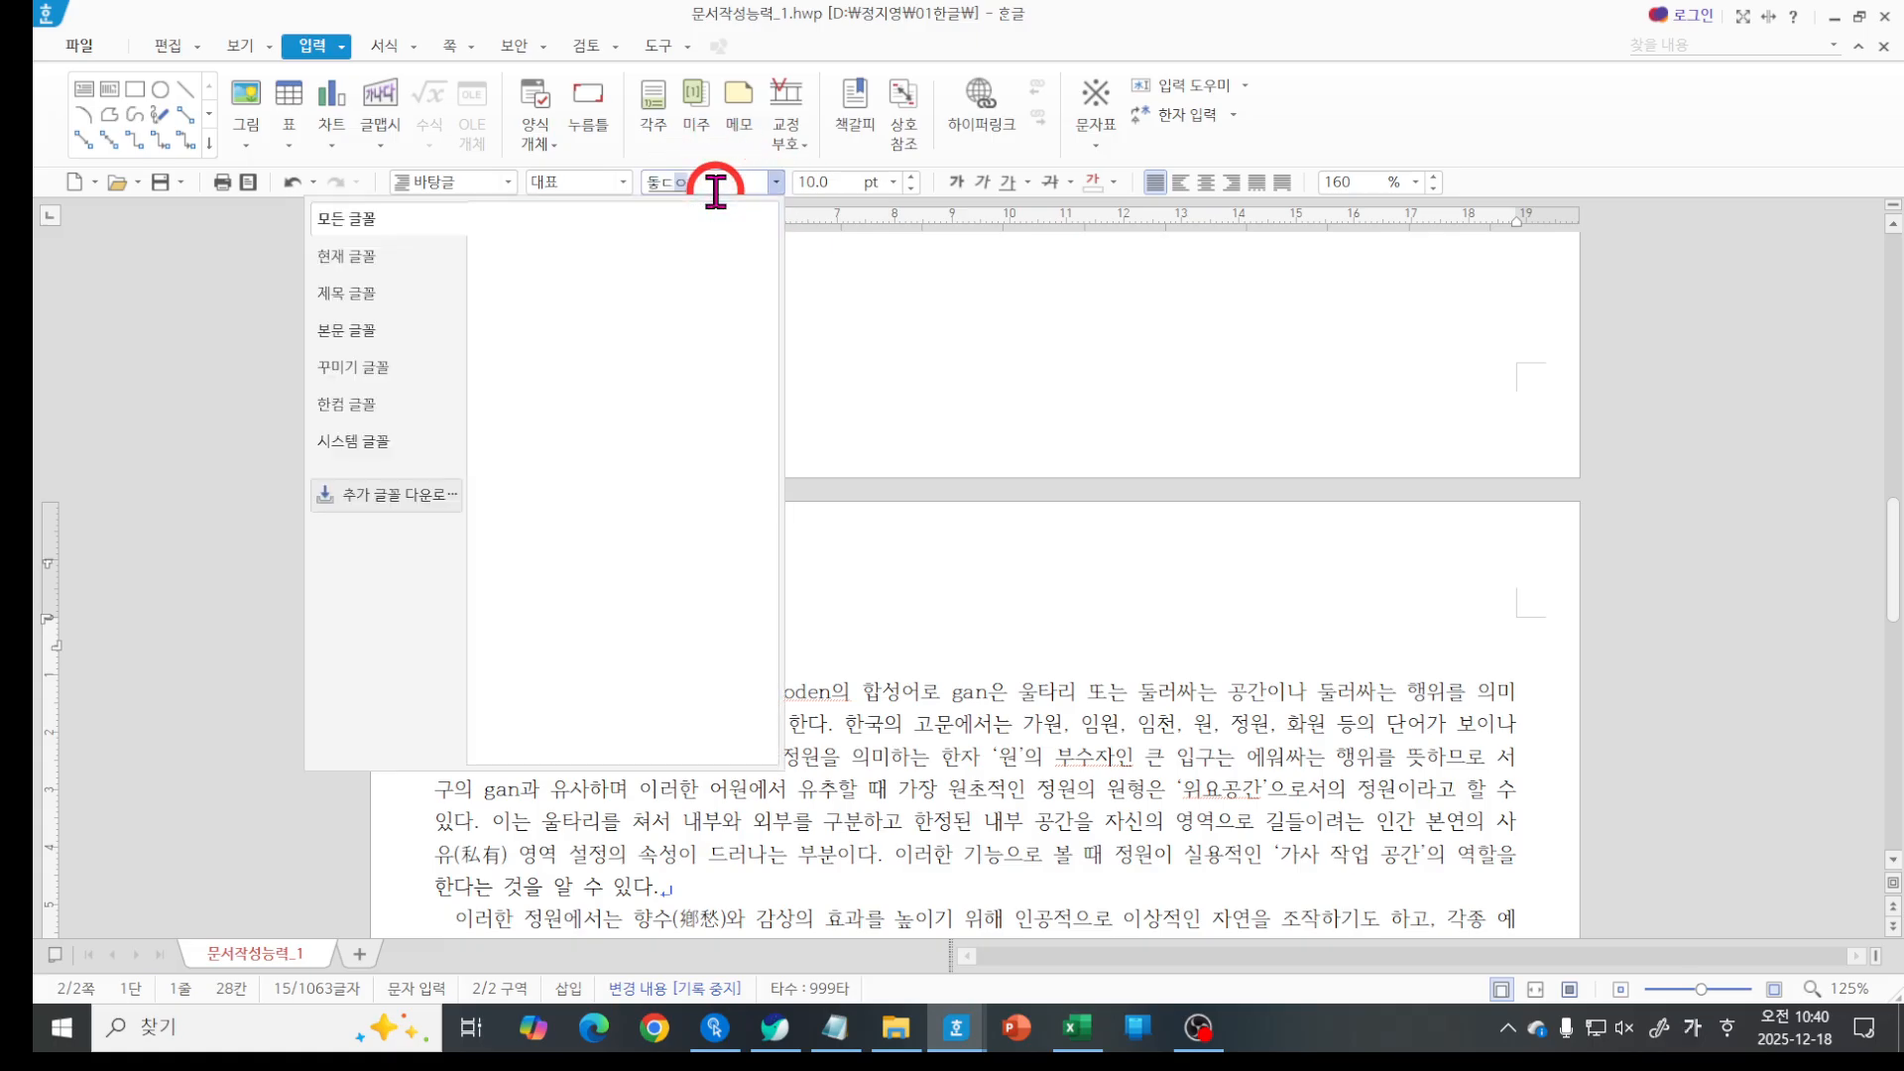
pyautogui.write('돋움')
pyautogui.press('Return')
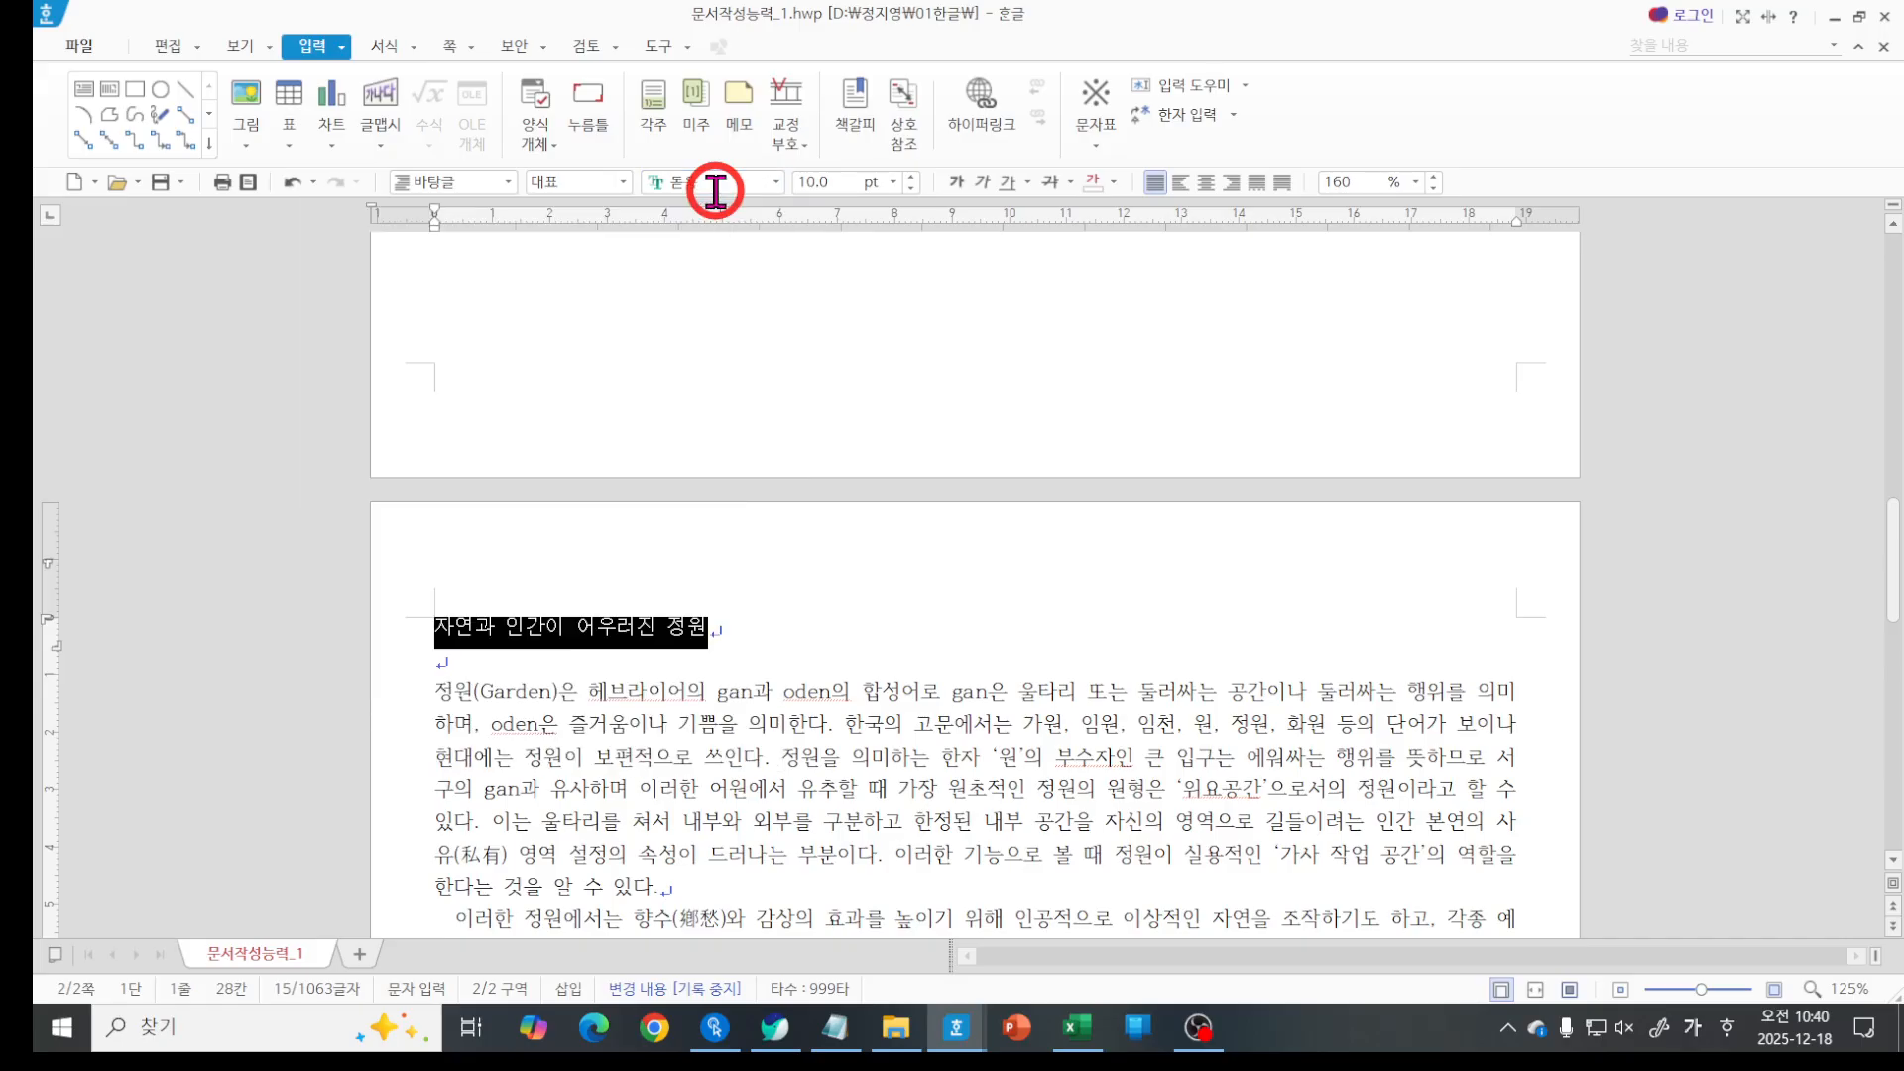
# Make the selected title 18 pt bold and center it on the page.
pyautogui.click(809, 182)
pyautogui.write('18')
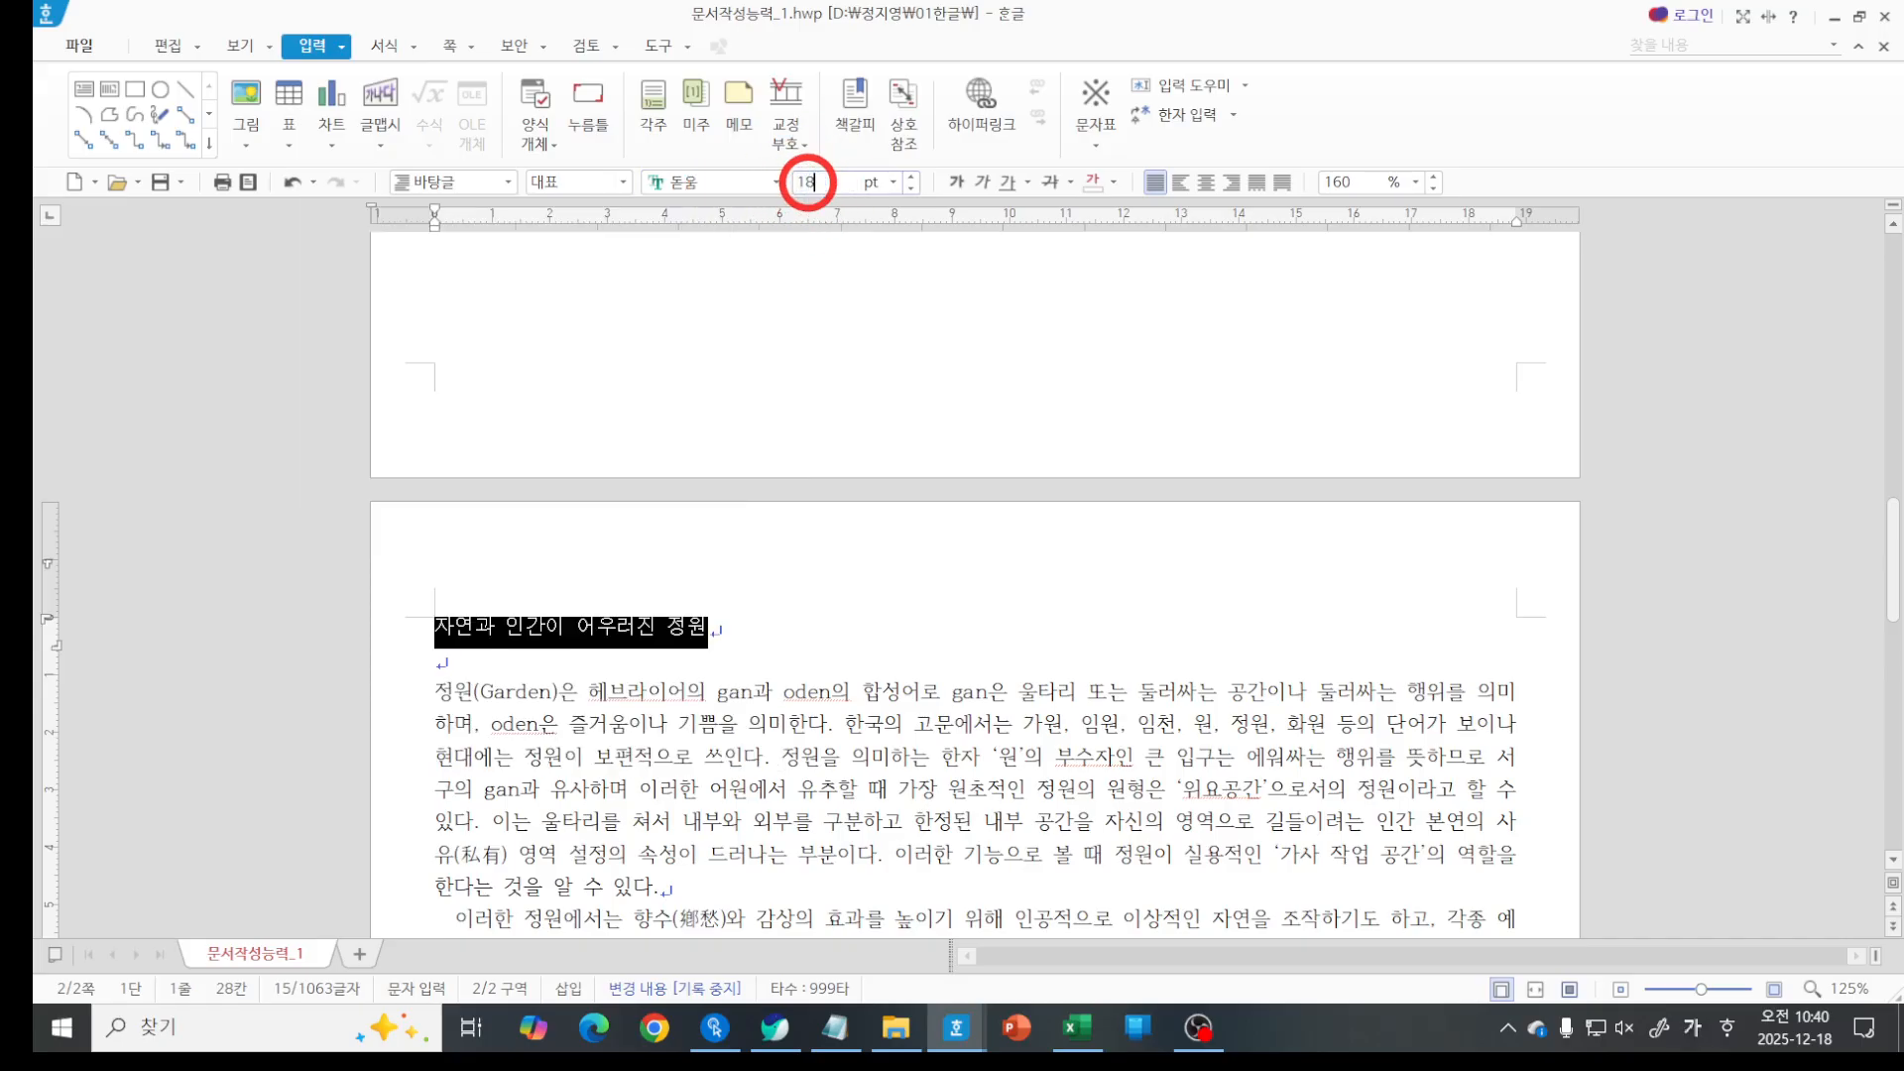
pyautogui.press('Return')
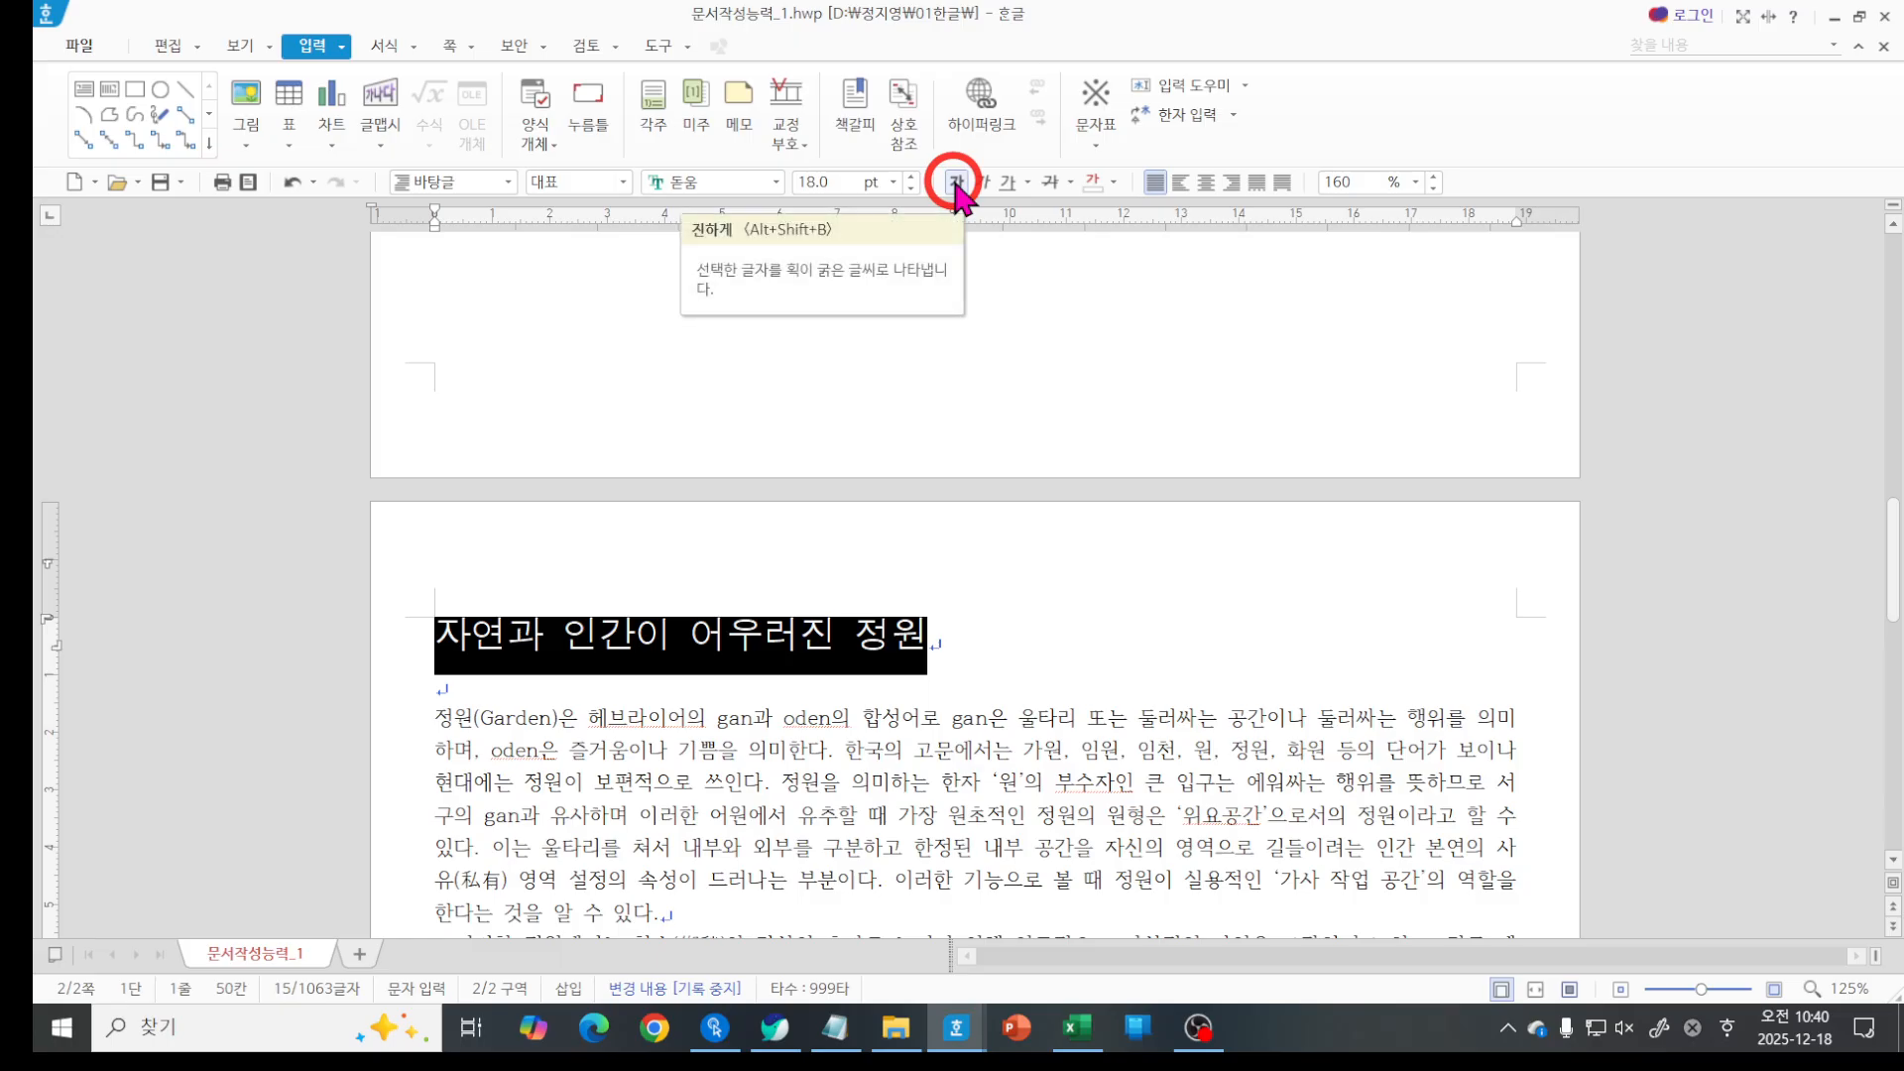
pyautogui.click(957, 182)
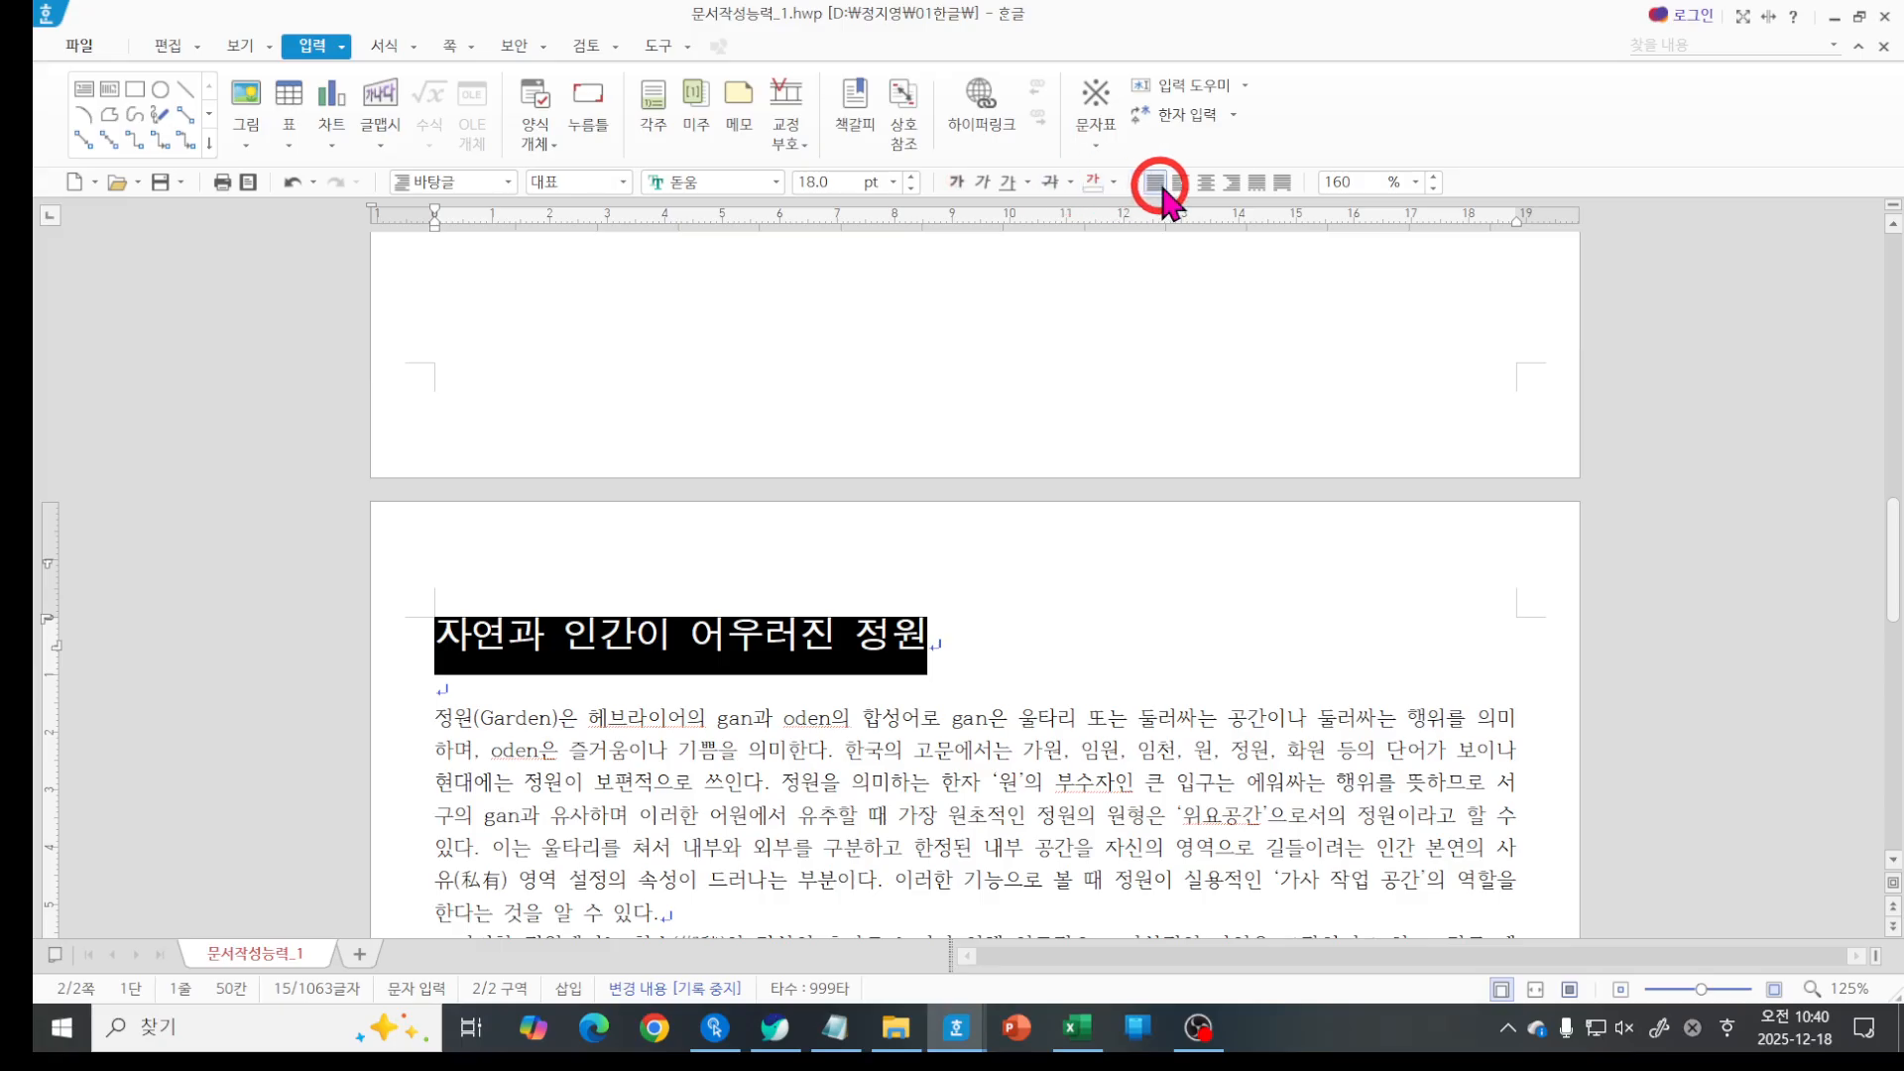
pyautogui.click(1205, 184)
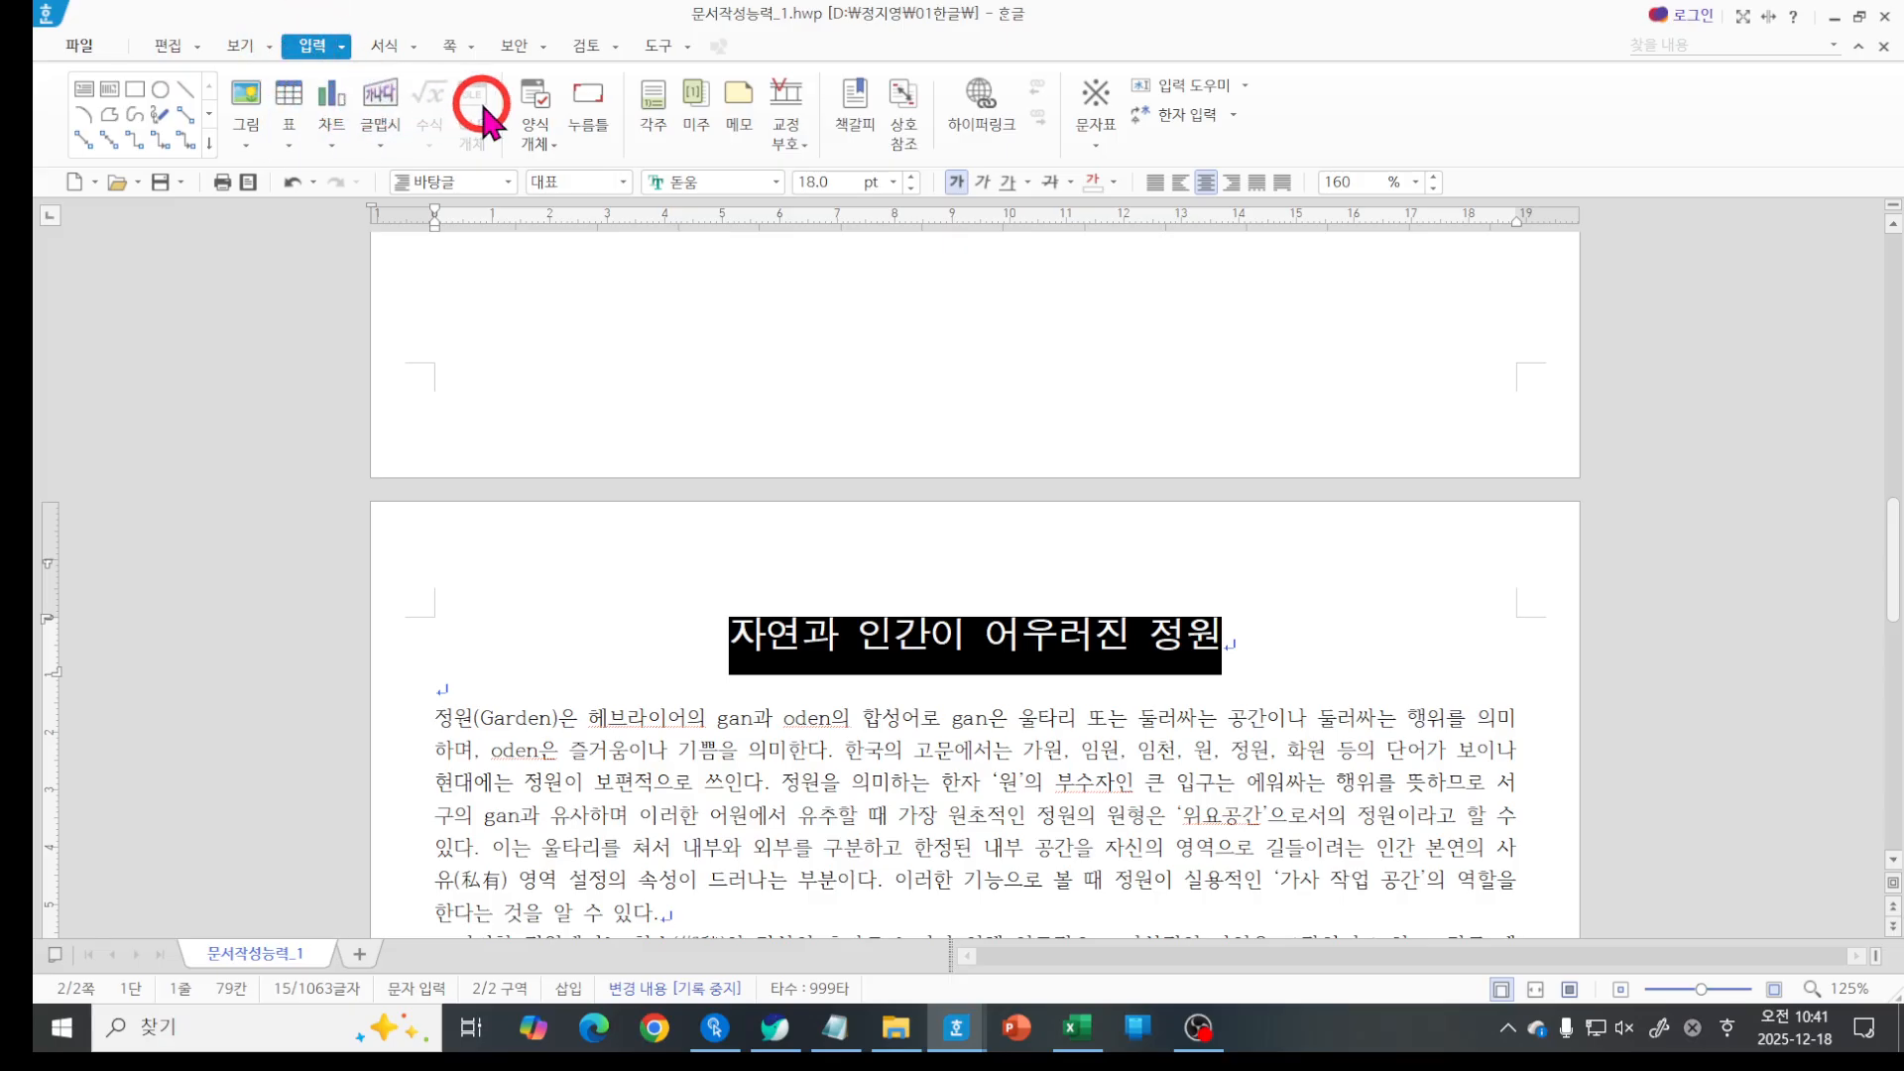
pyautogui.click(855, 127)
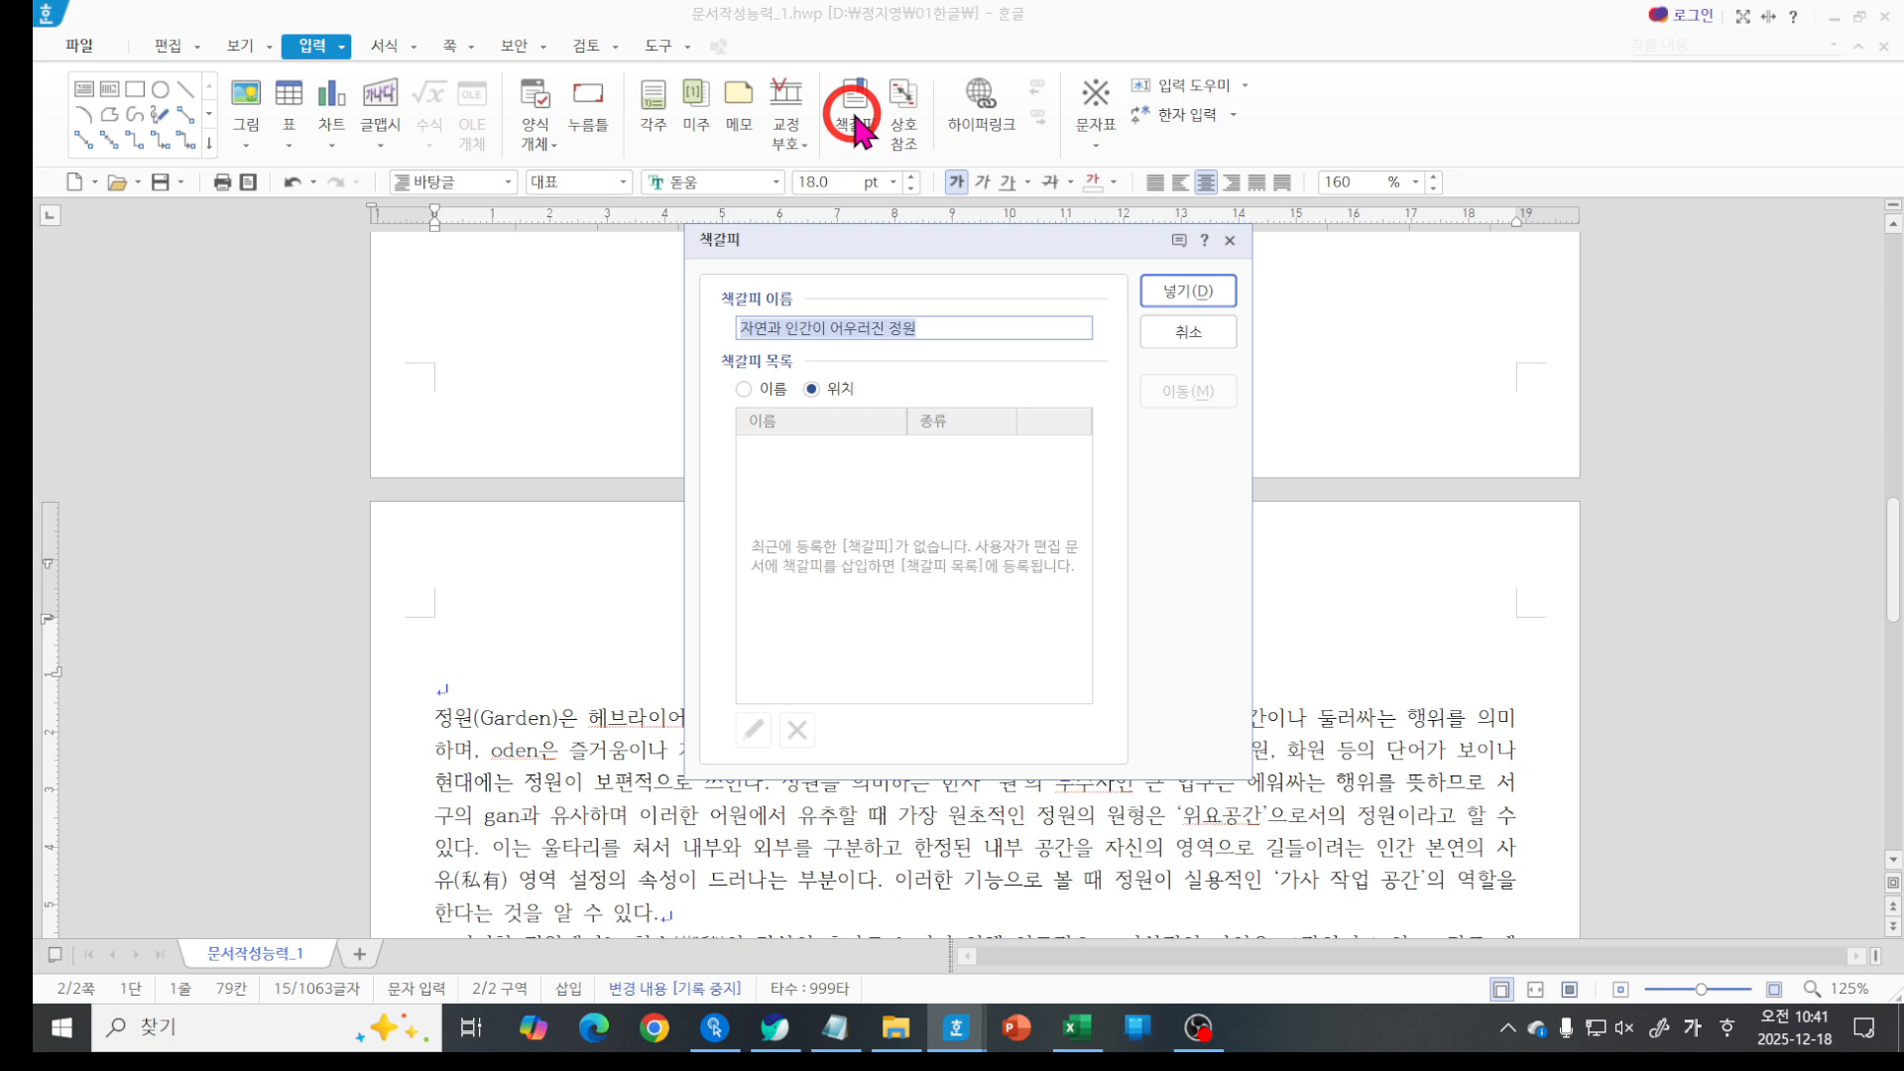
pyautogui.click(1166, 335)
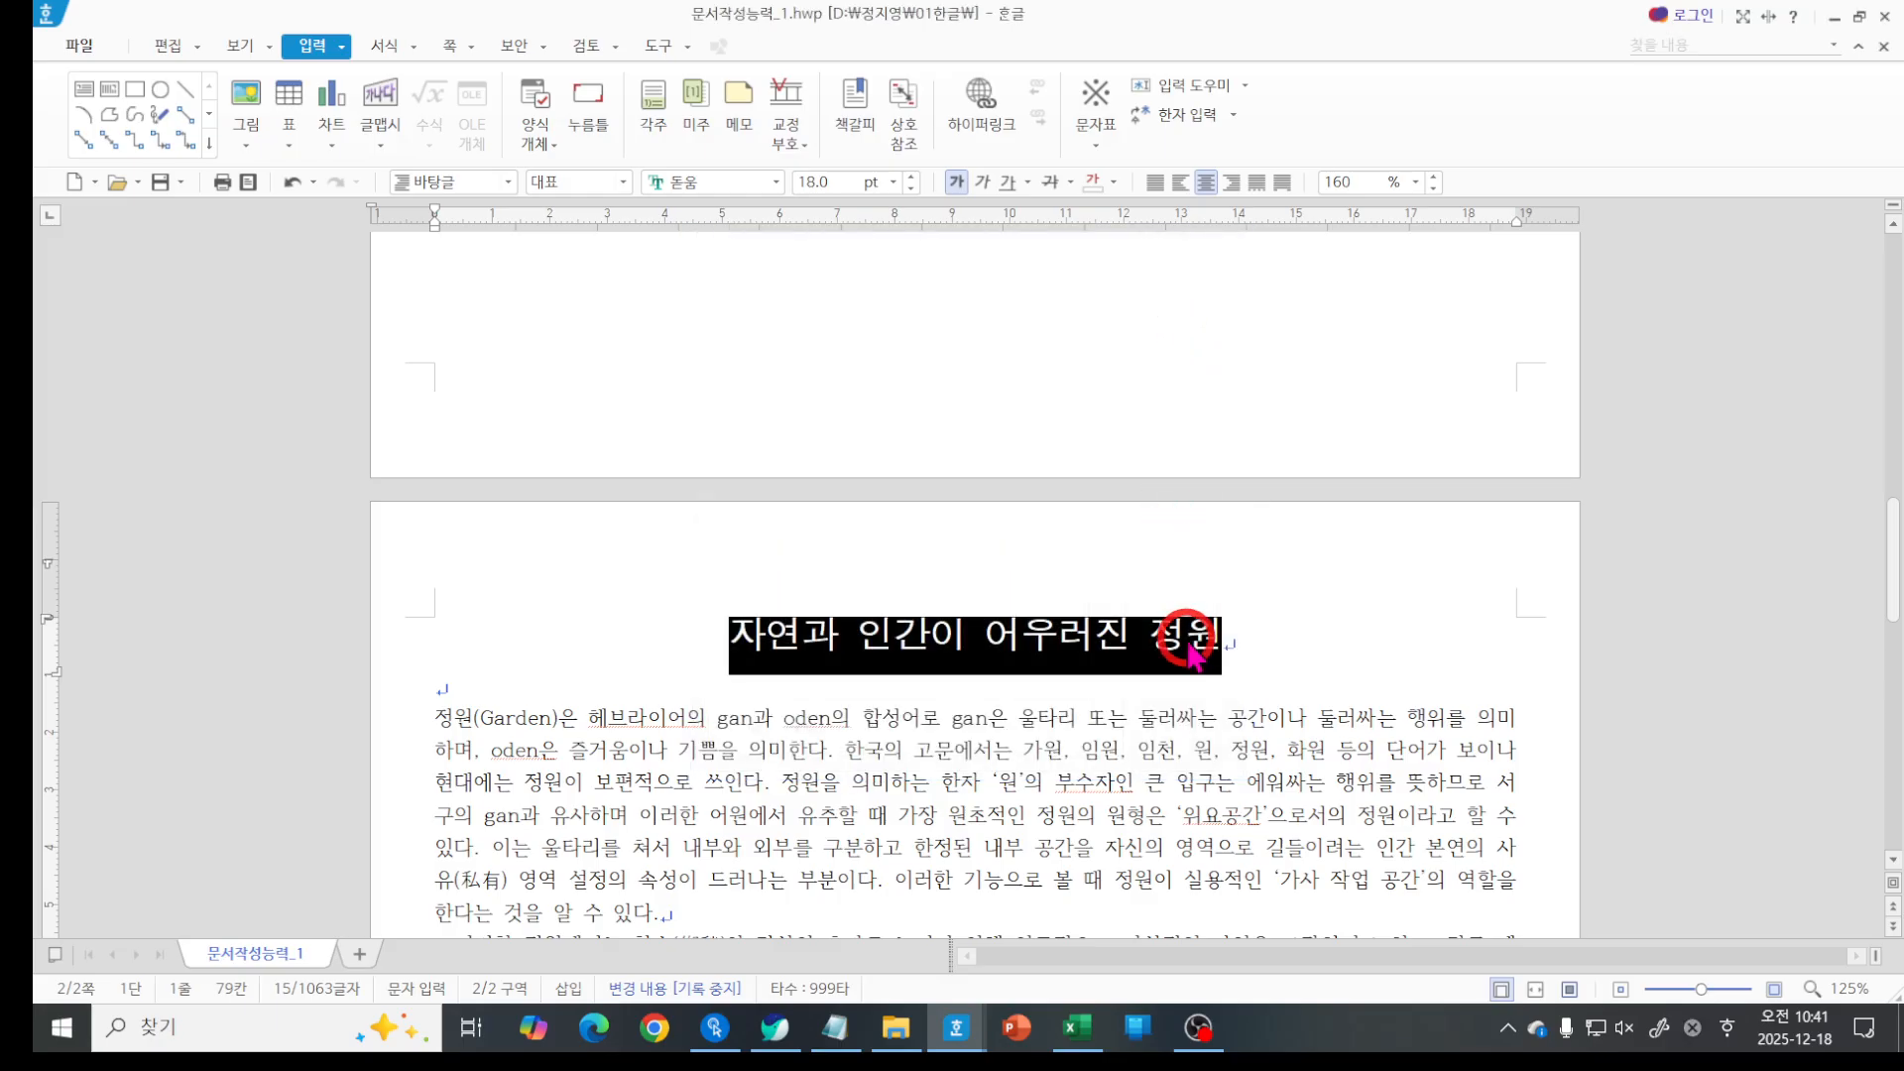
pyautogui.click(1190, 645)
pyautogui.click(1214, 643)
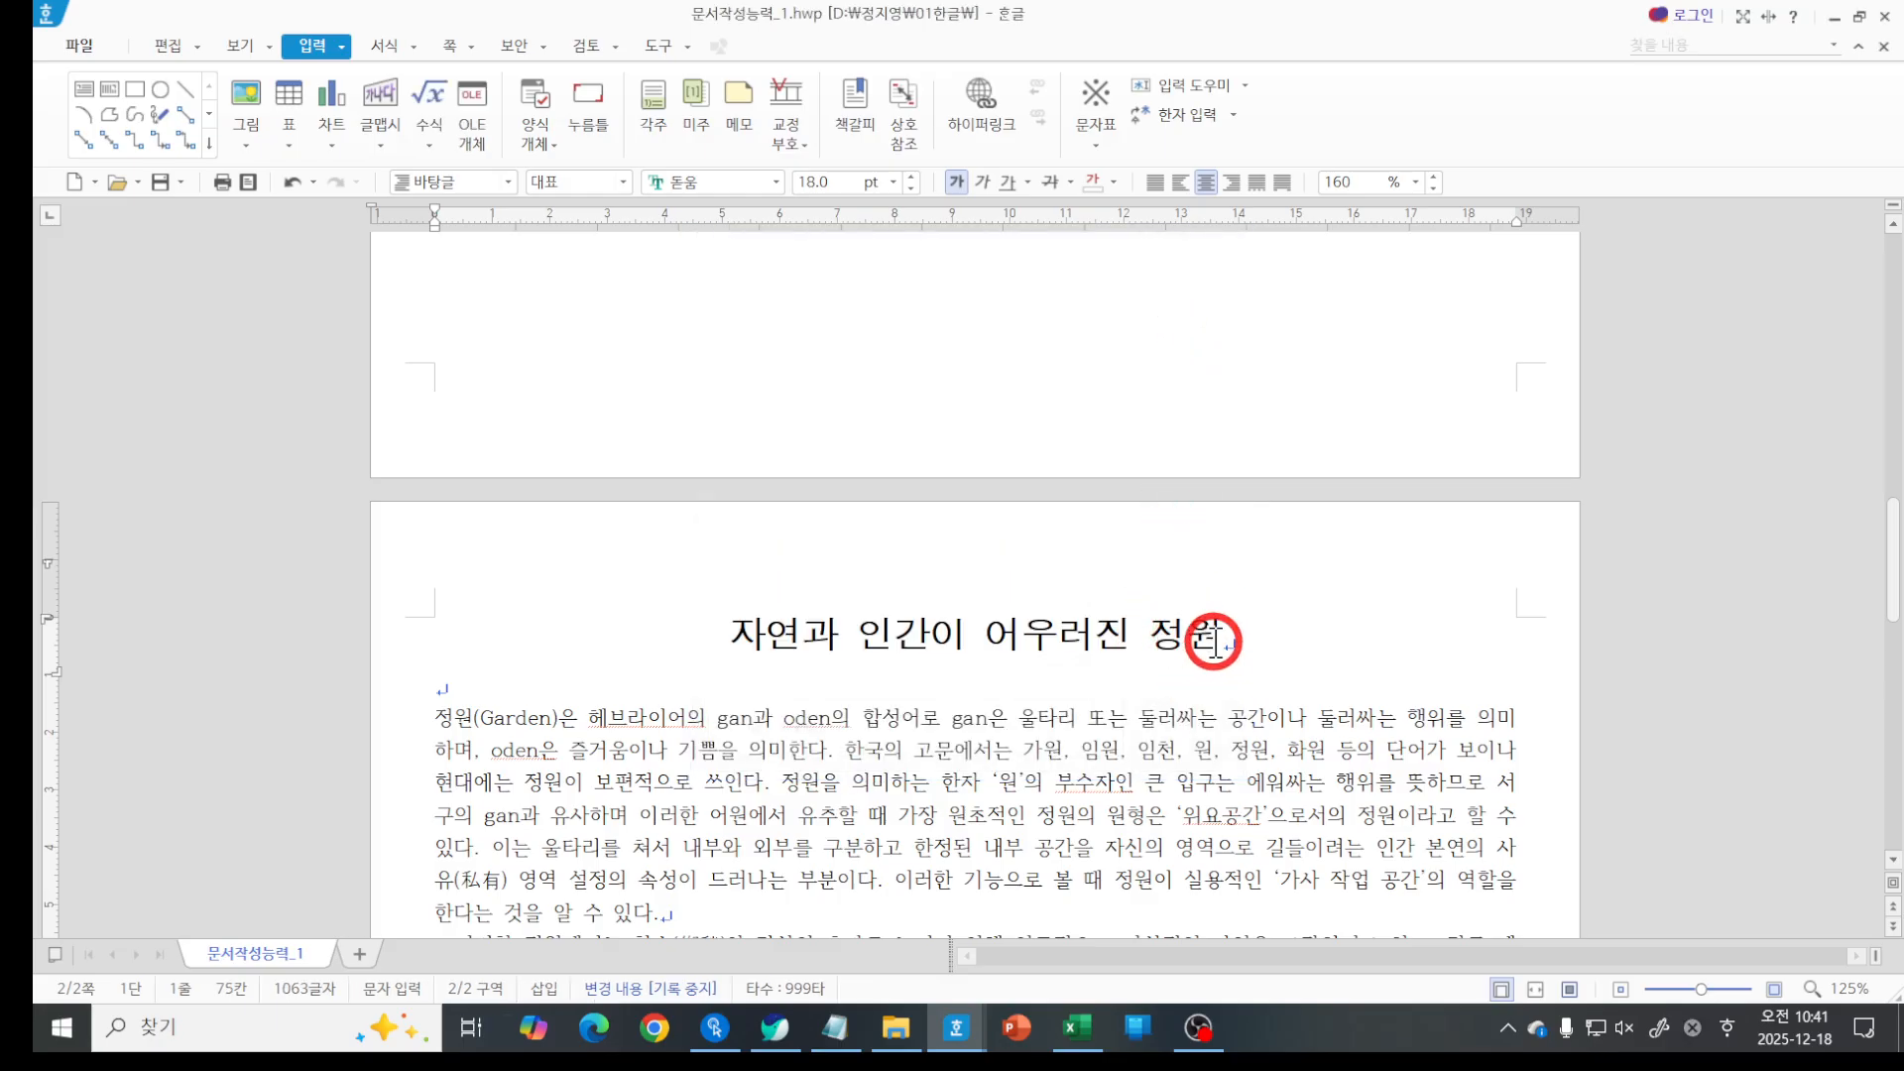
pyautogui.click(985, 654)
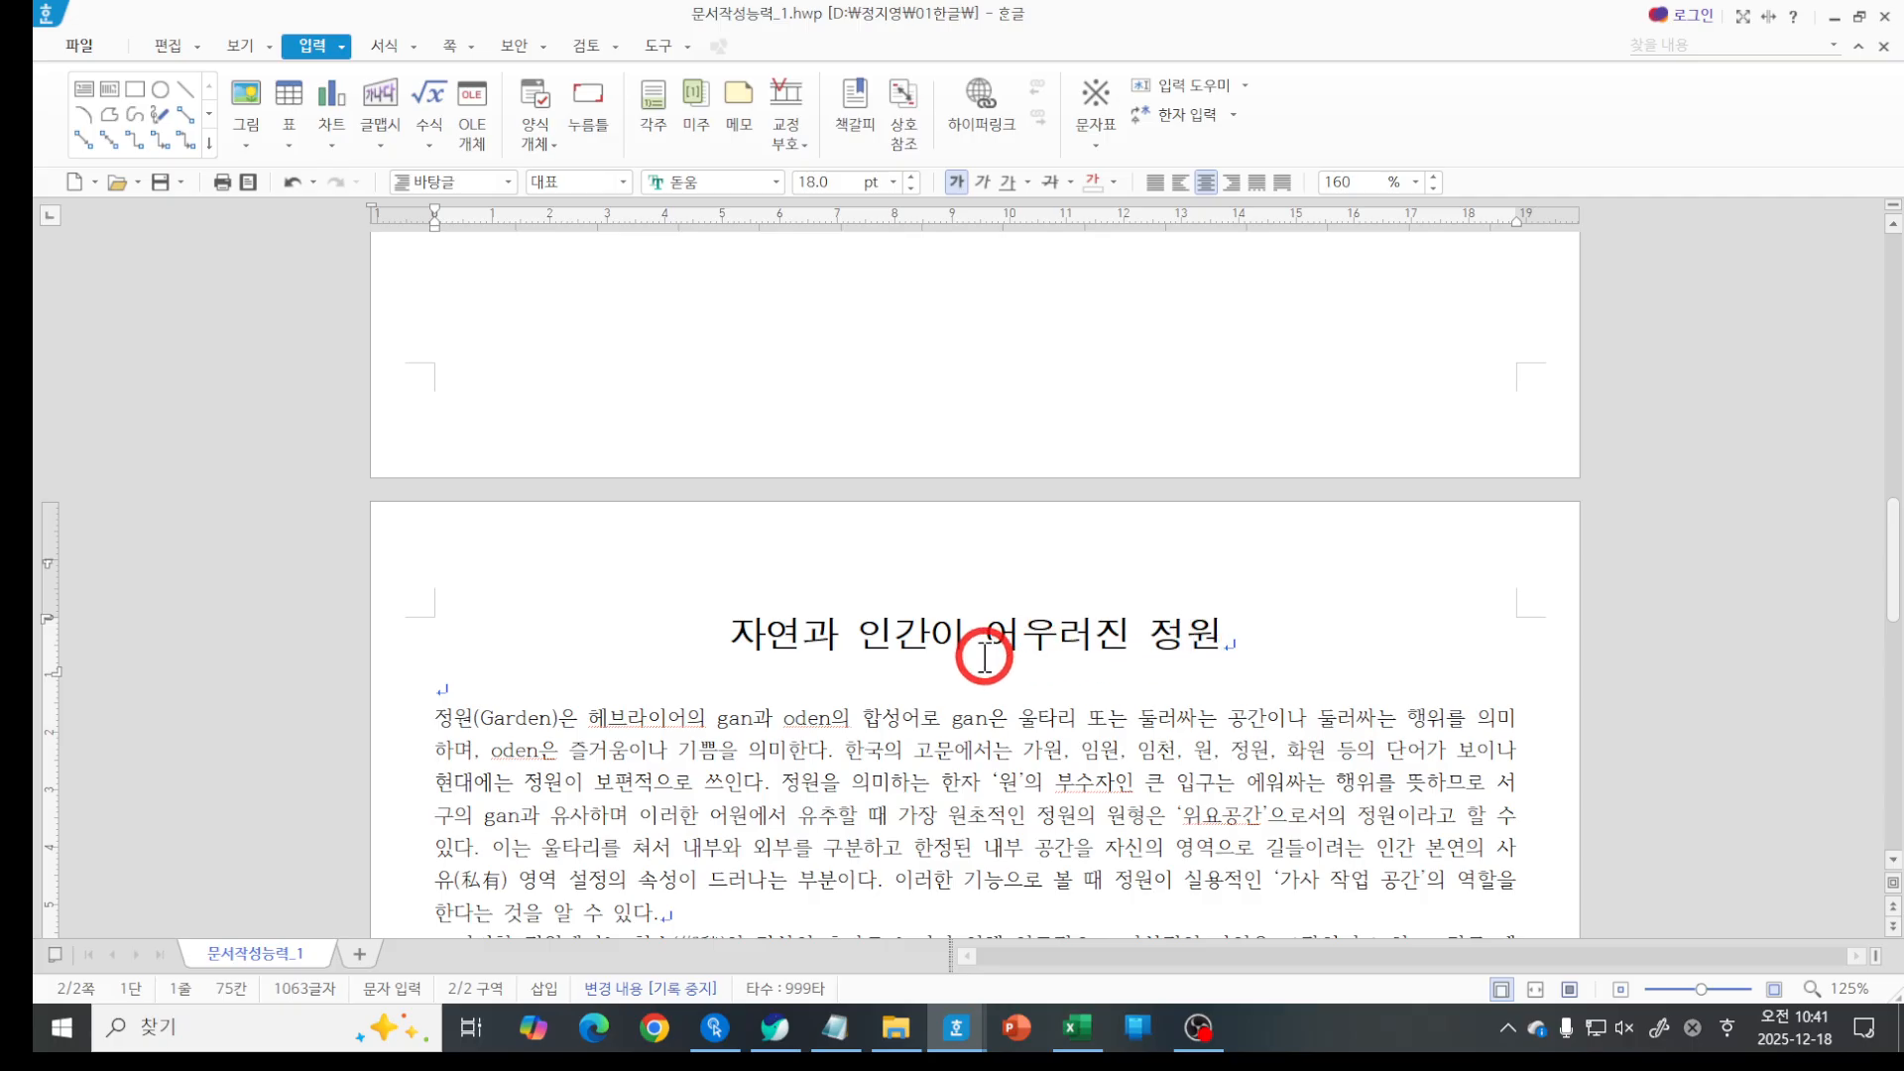
pyautogui.click(801, 660)
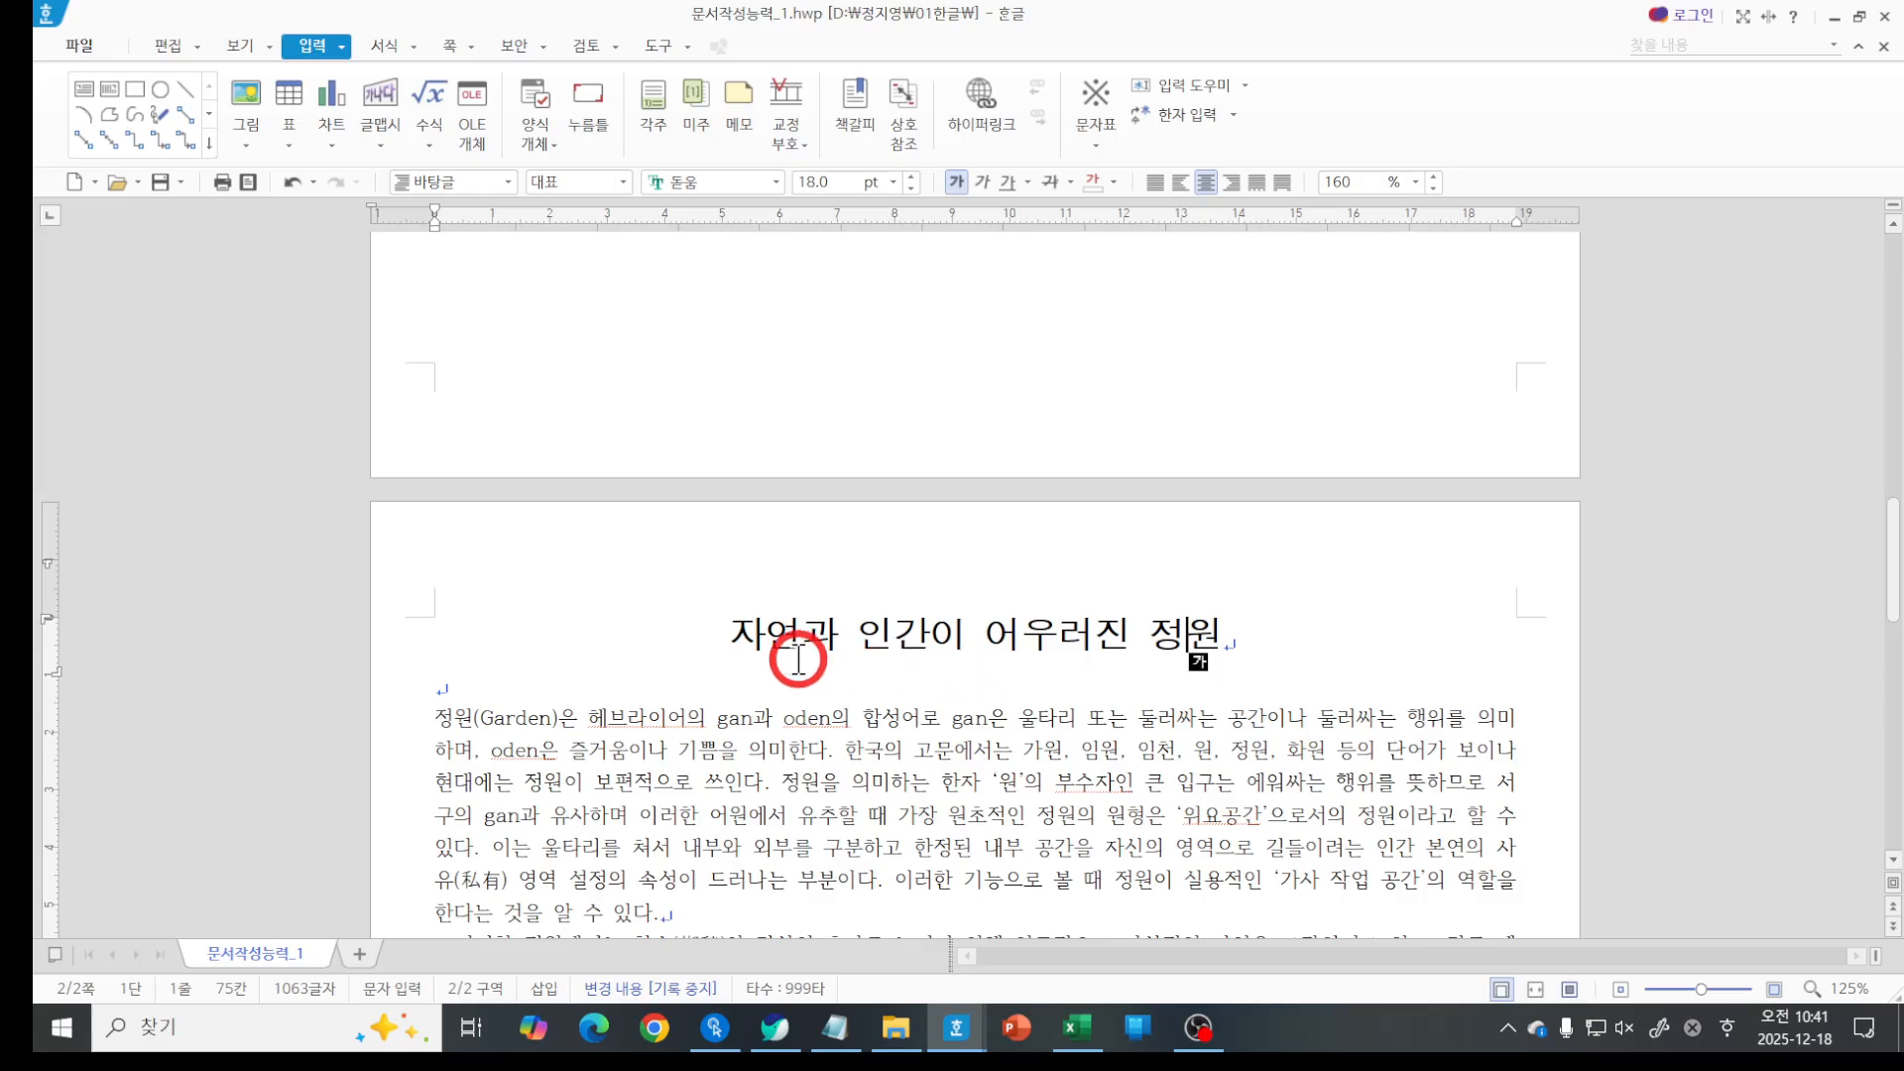
pyautogui.click(731, 628)
pyautogui.moveTo(1228, 628); pyautogui.dragTo(746, 650)
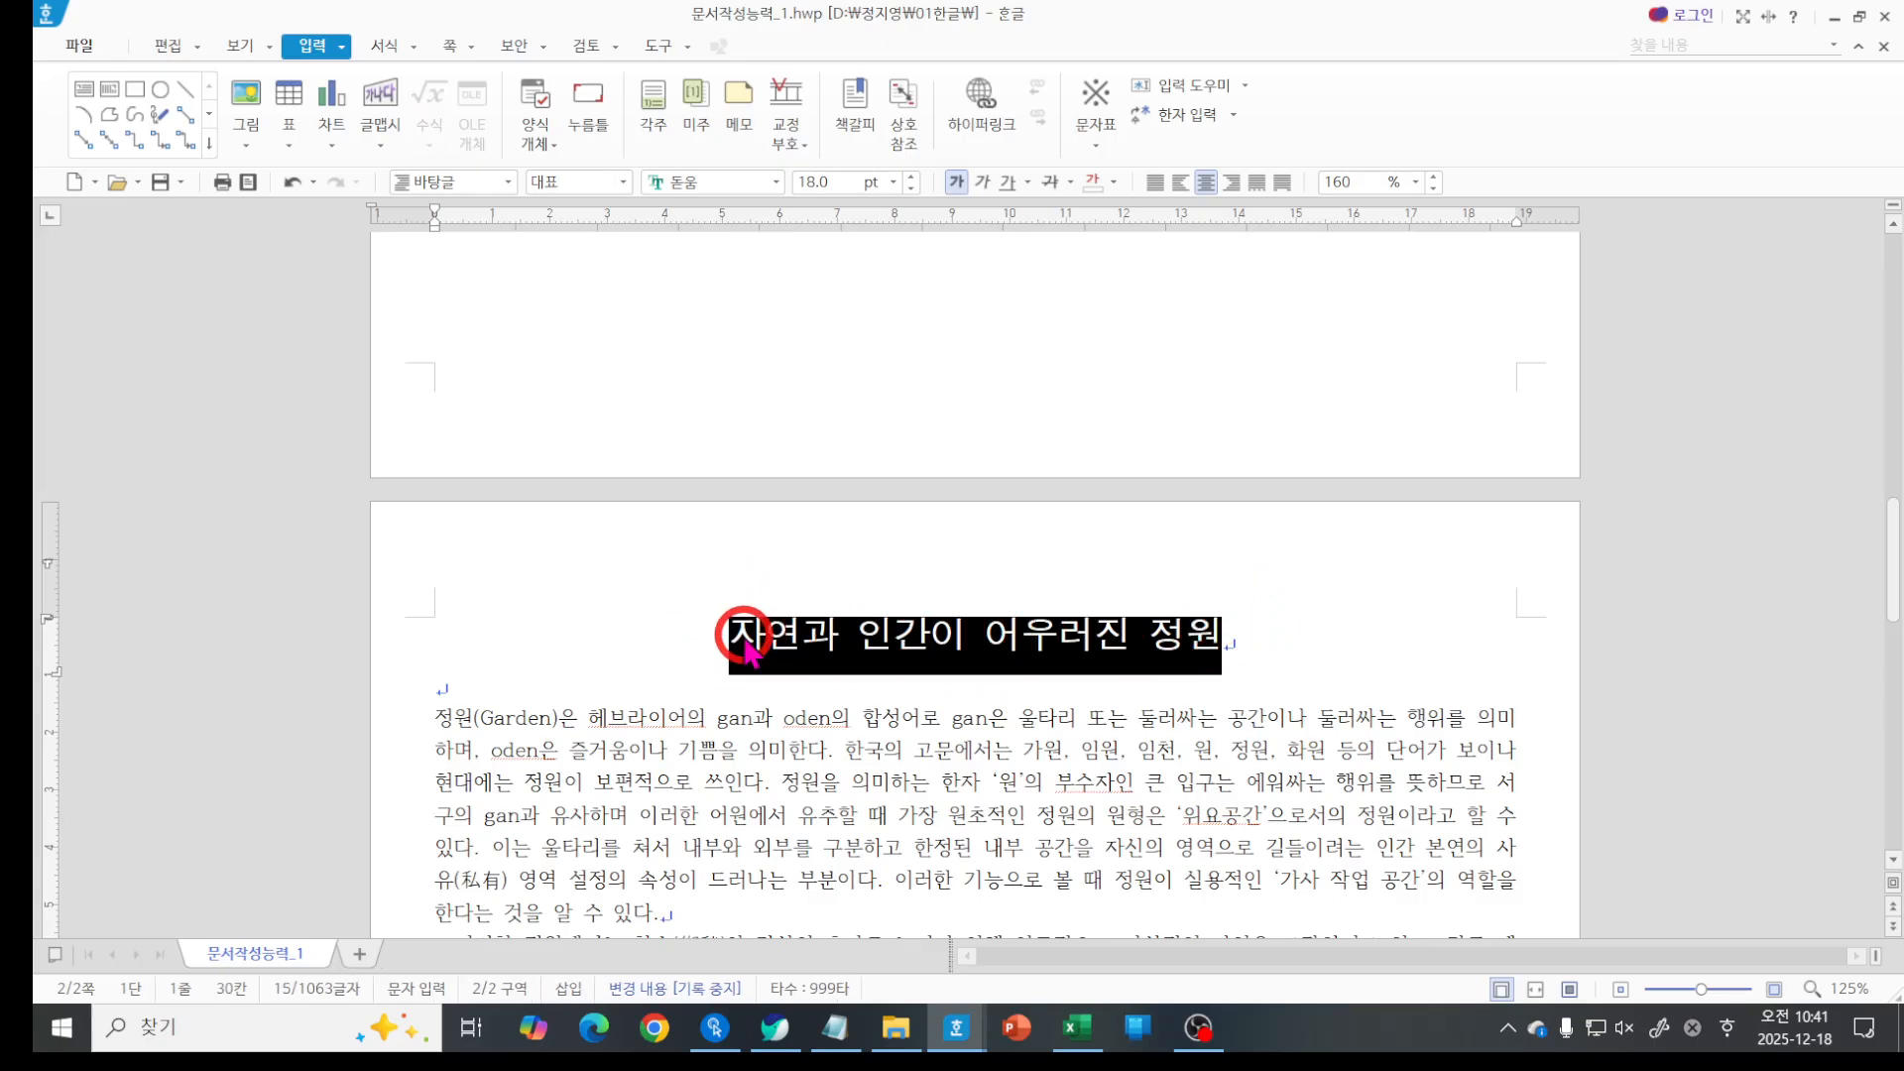
pyautogui.click(743, 647)
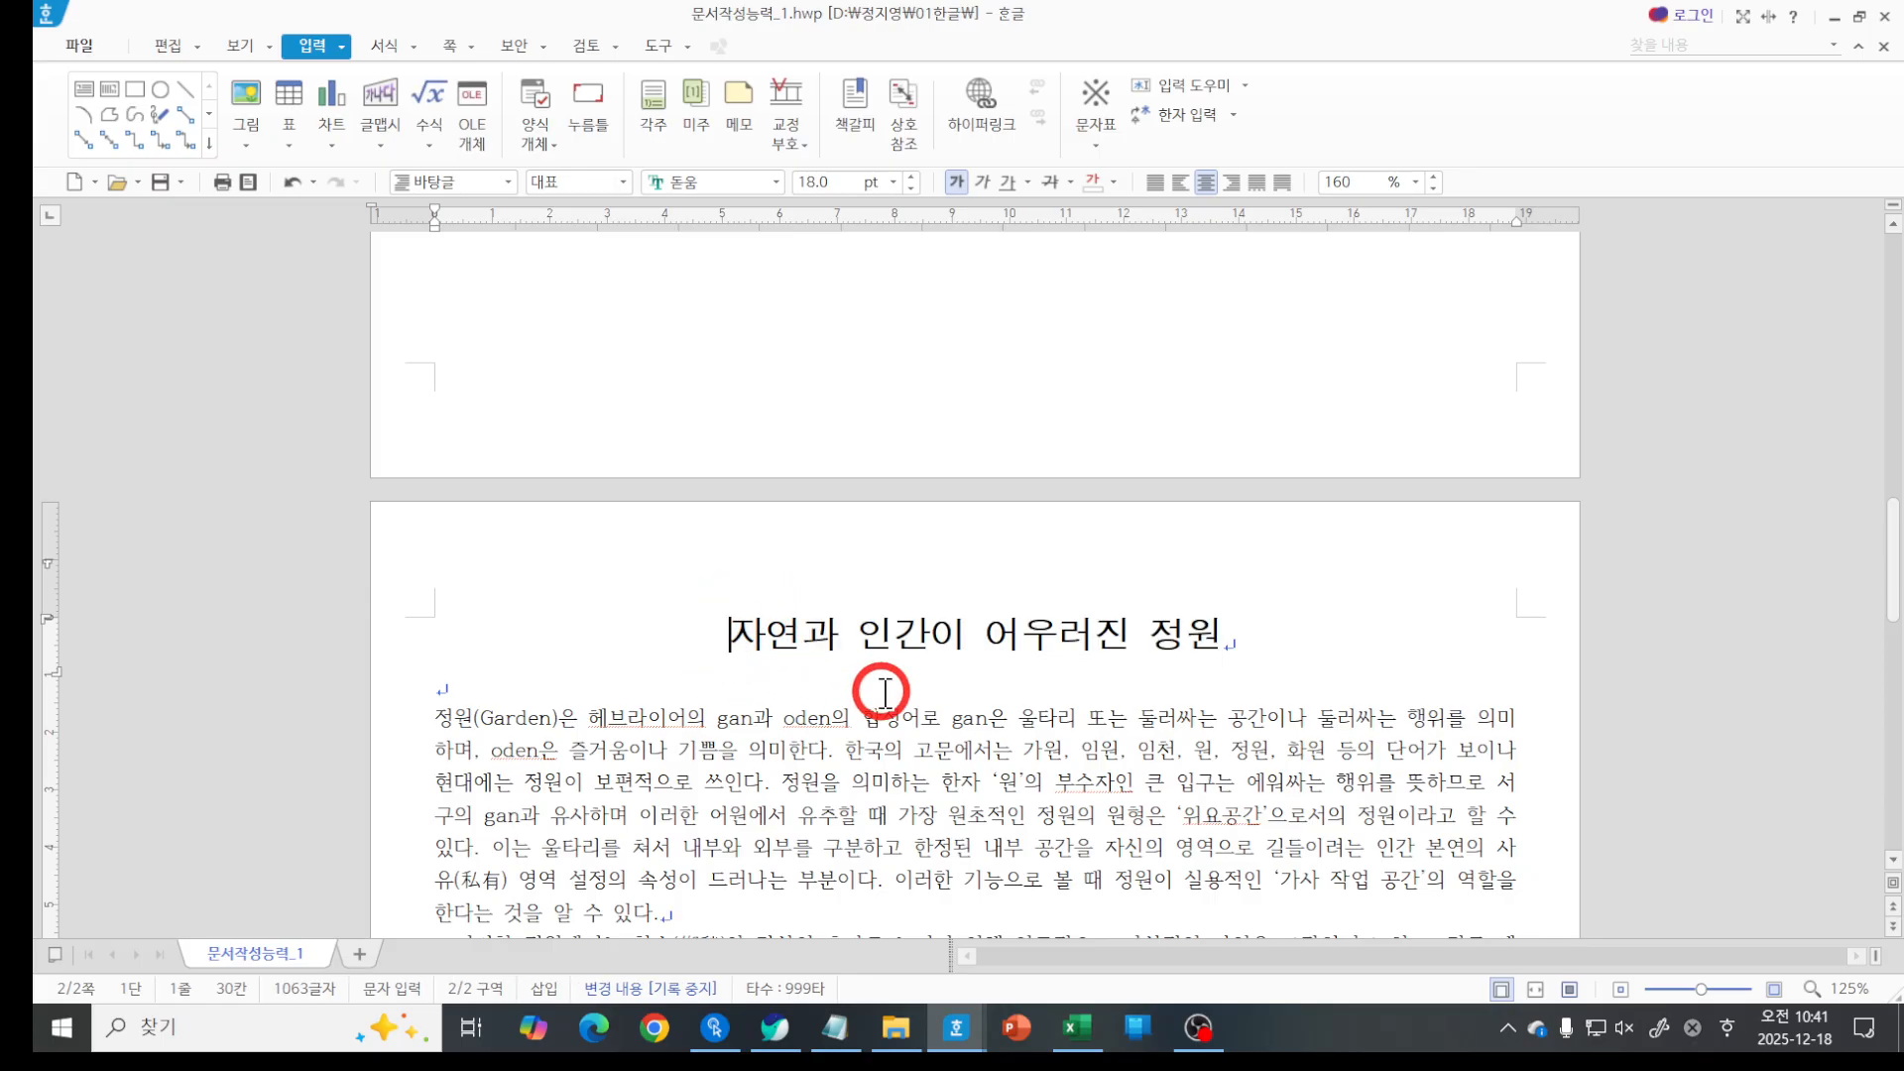
pyautogui.click(739, 633)
pyautogui.click(739, 632)
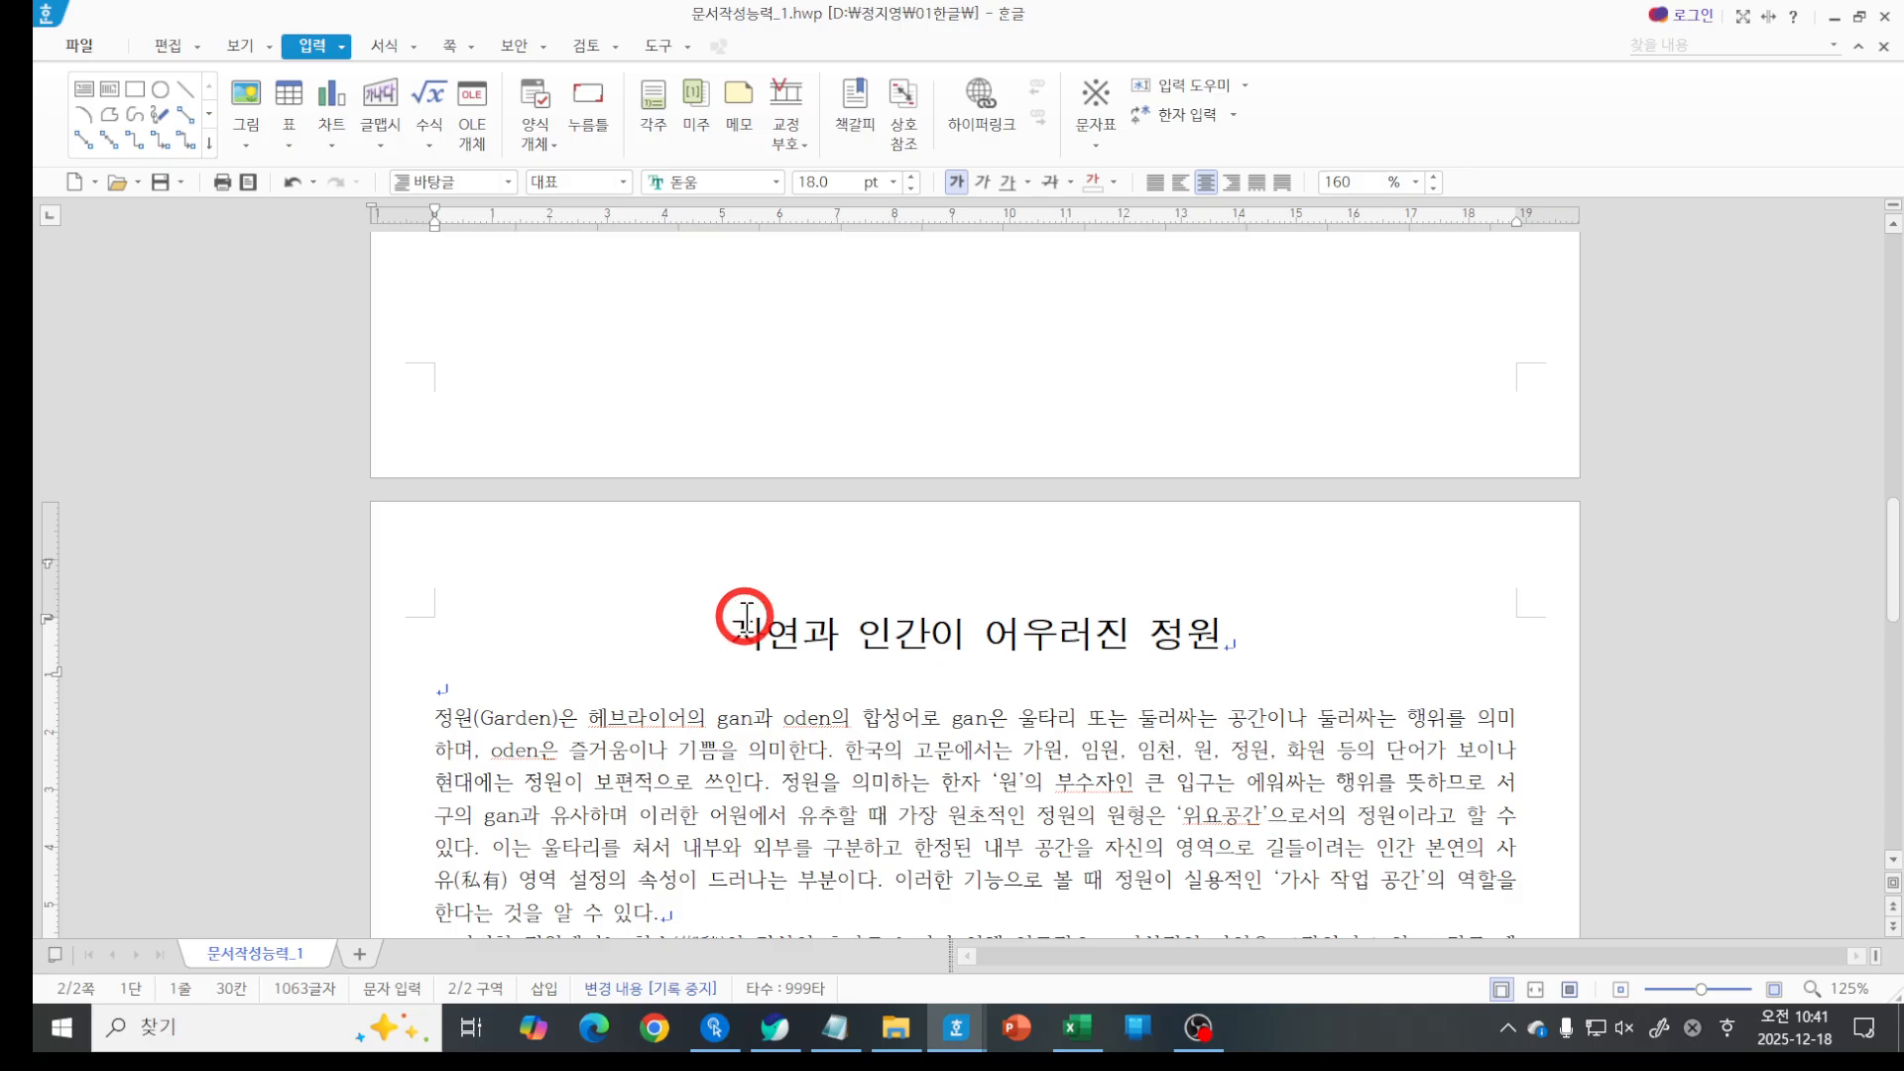
pyautogui.click(749, 622)
pyautogui.moveTo(762, 629); pyautogui.dragTo(884, 628)
# Insert a bookmark named 순천만 in the title, directly after the word "자연".
pyautogui.click(813, 629)
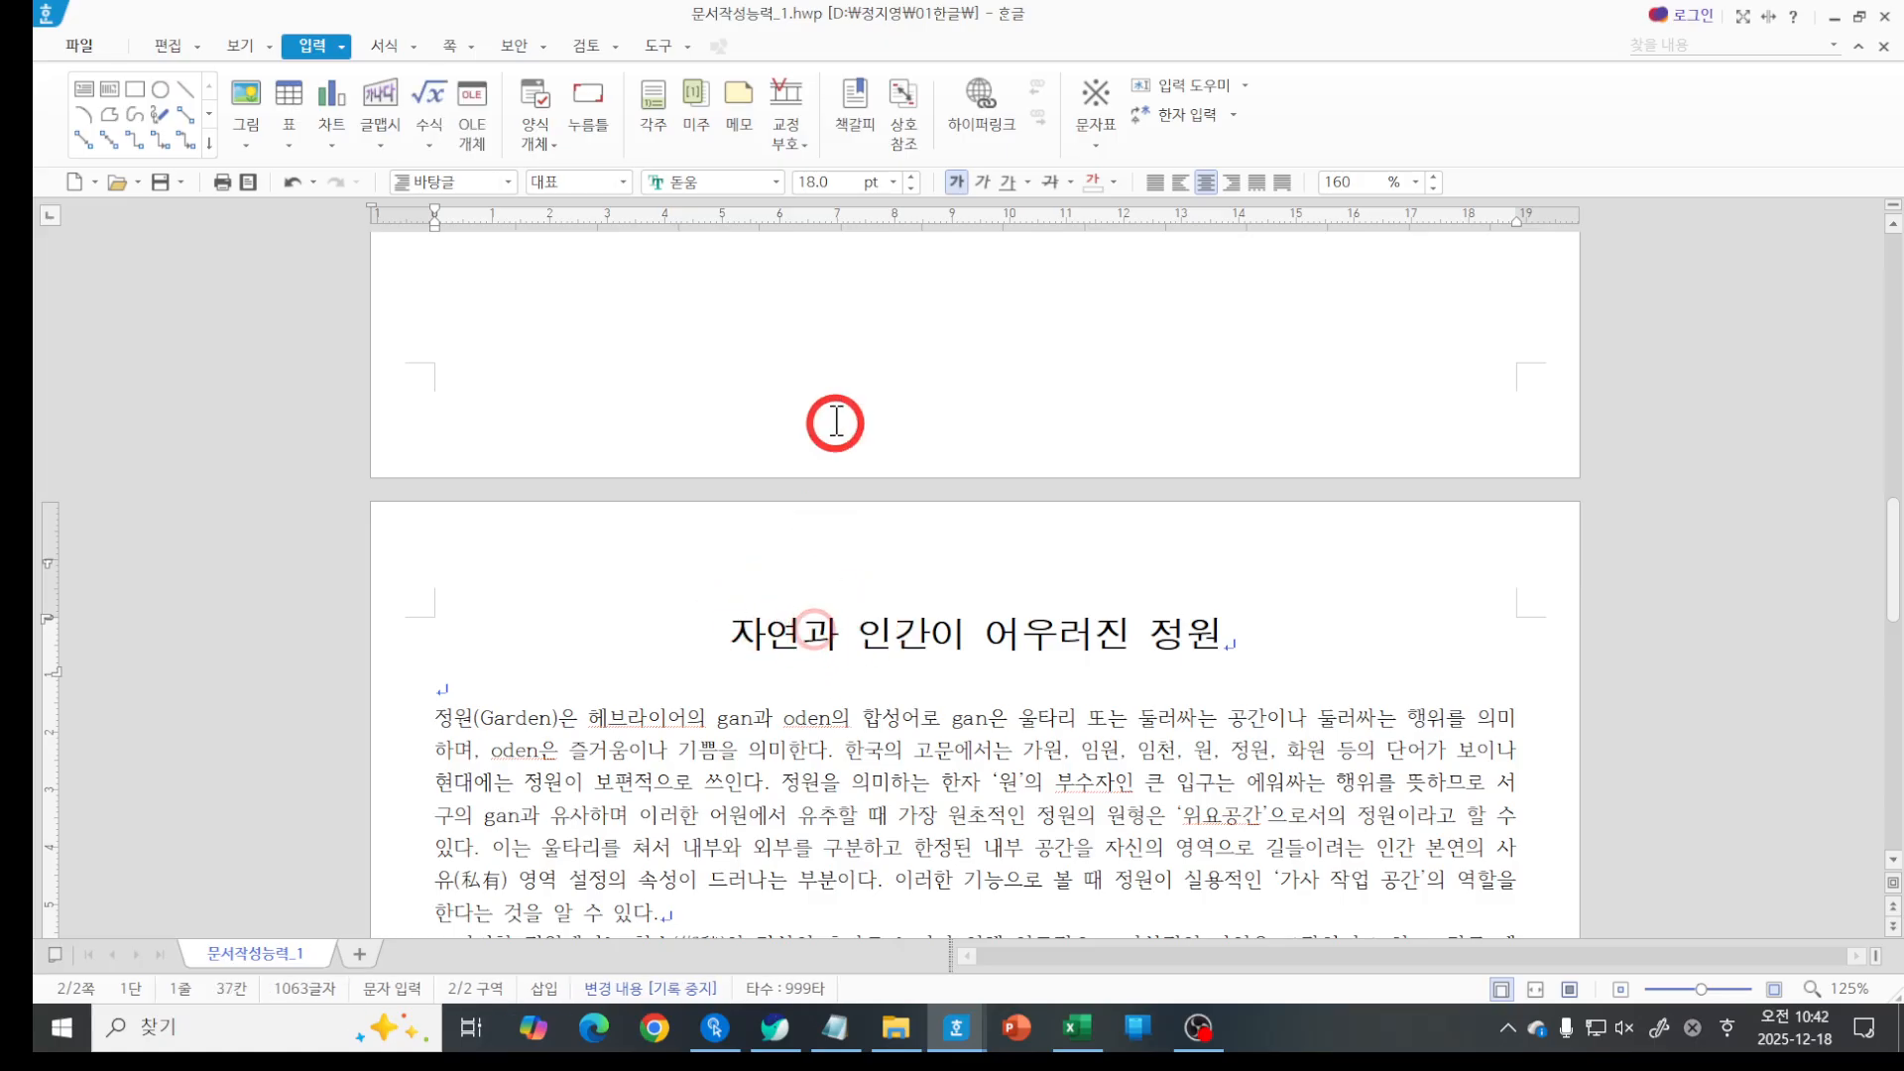
pyautogui.click(859, 129)
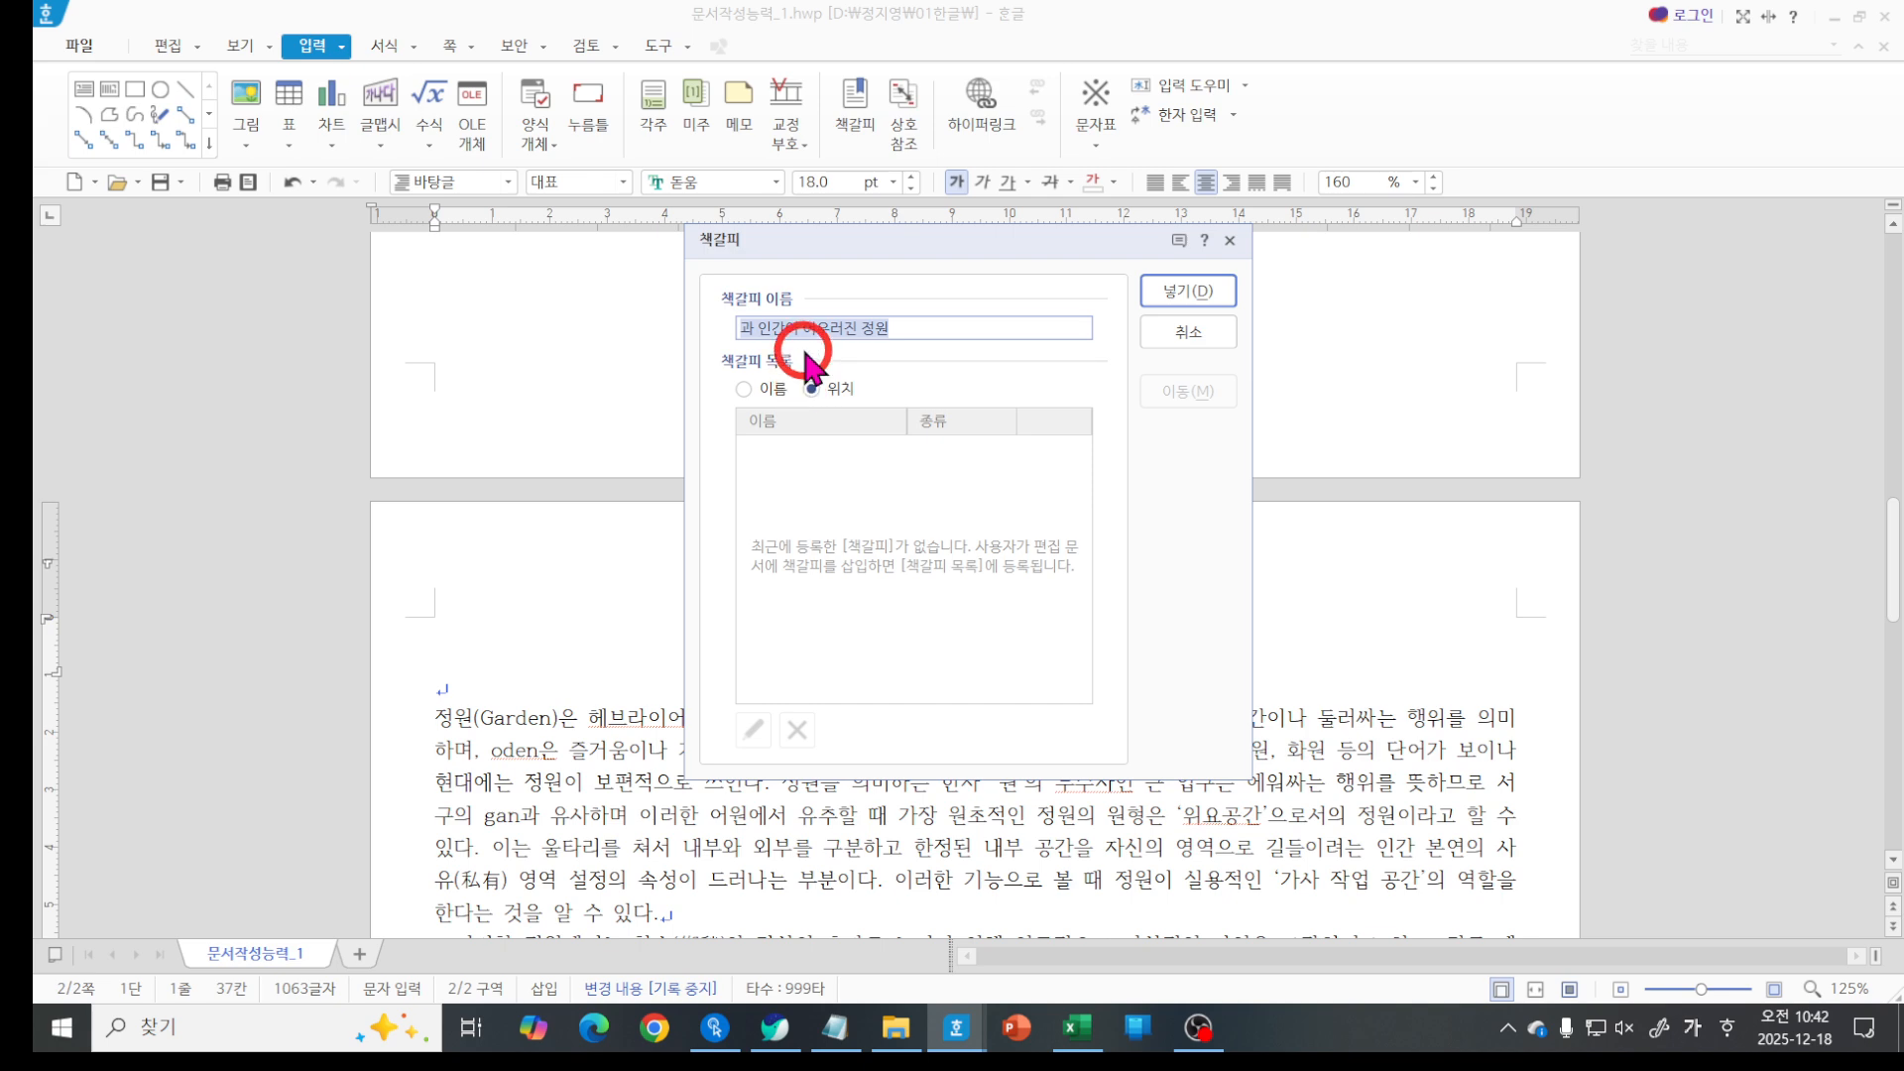
pyautogui.write('순천마')
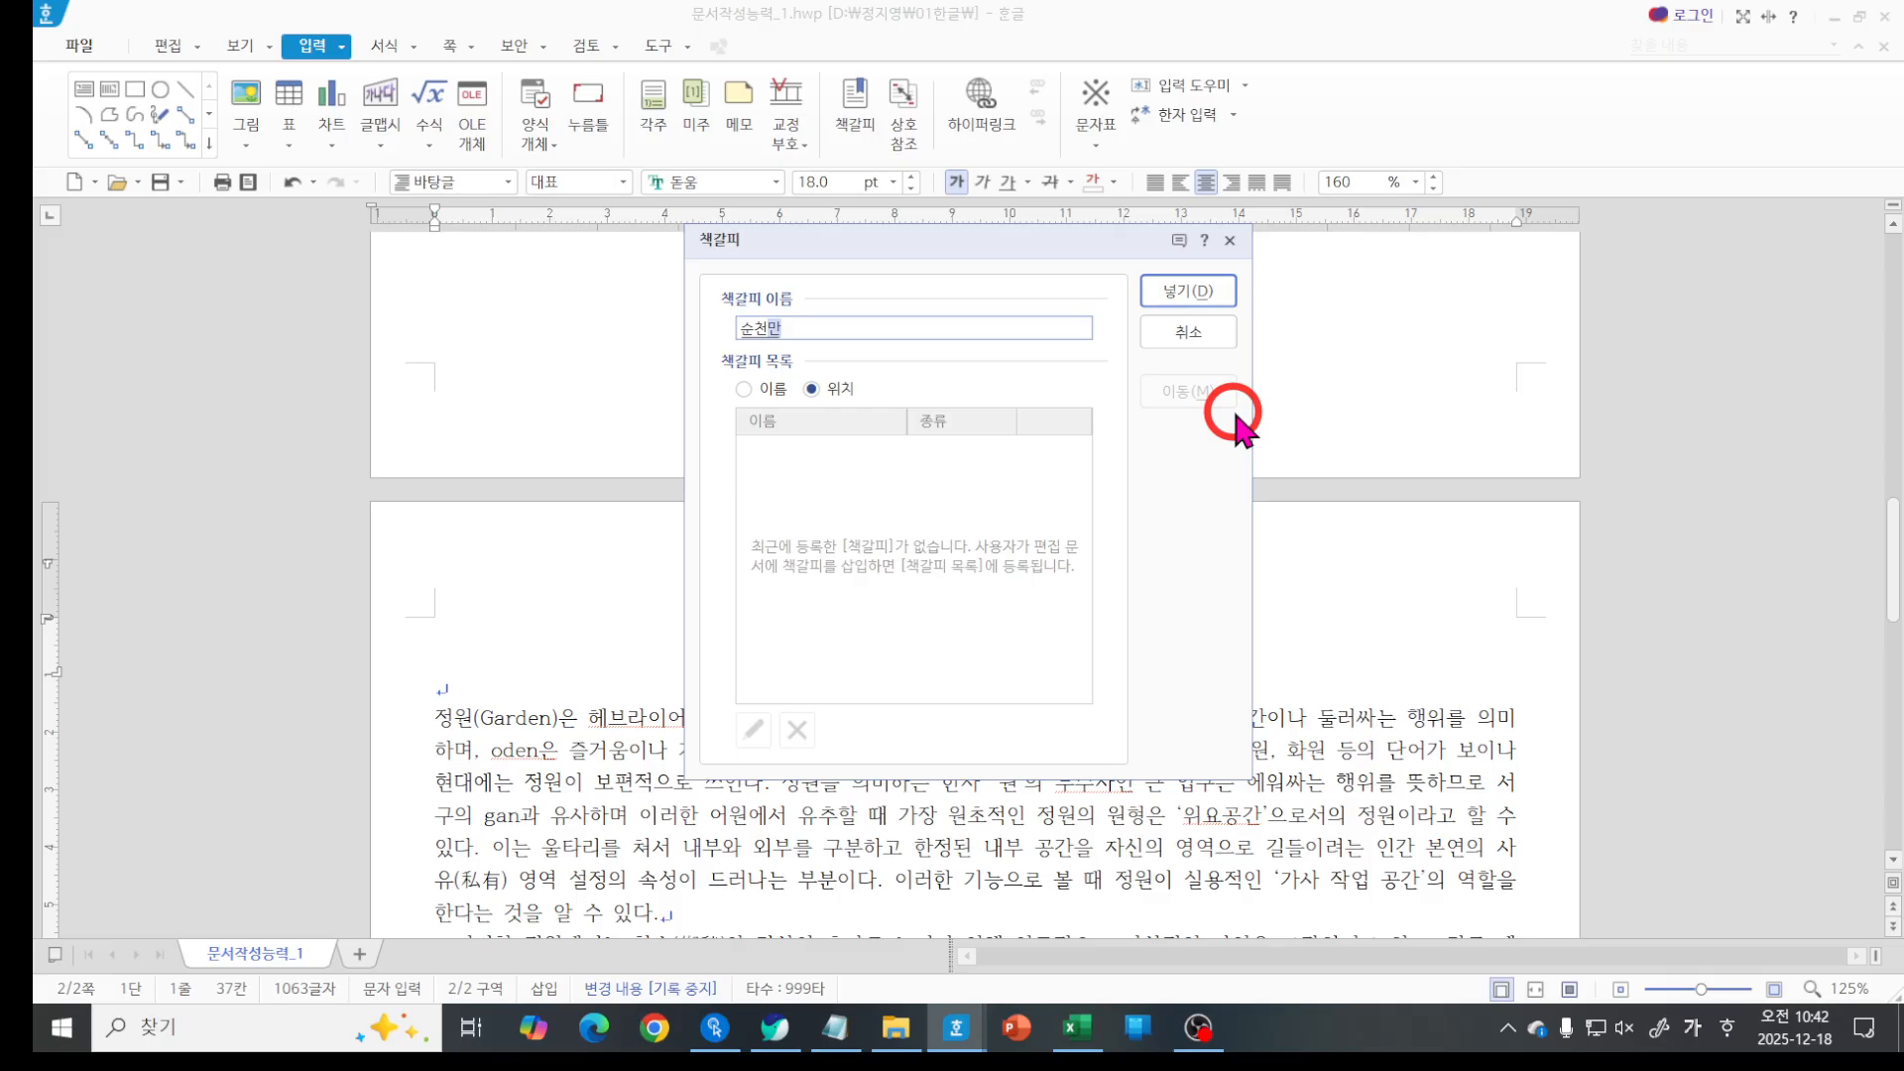
pyautogui.click(1157, 293)
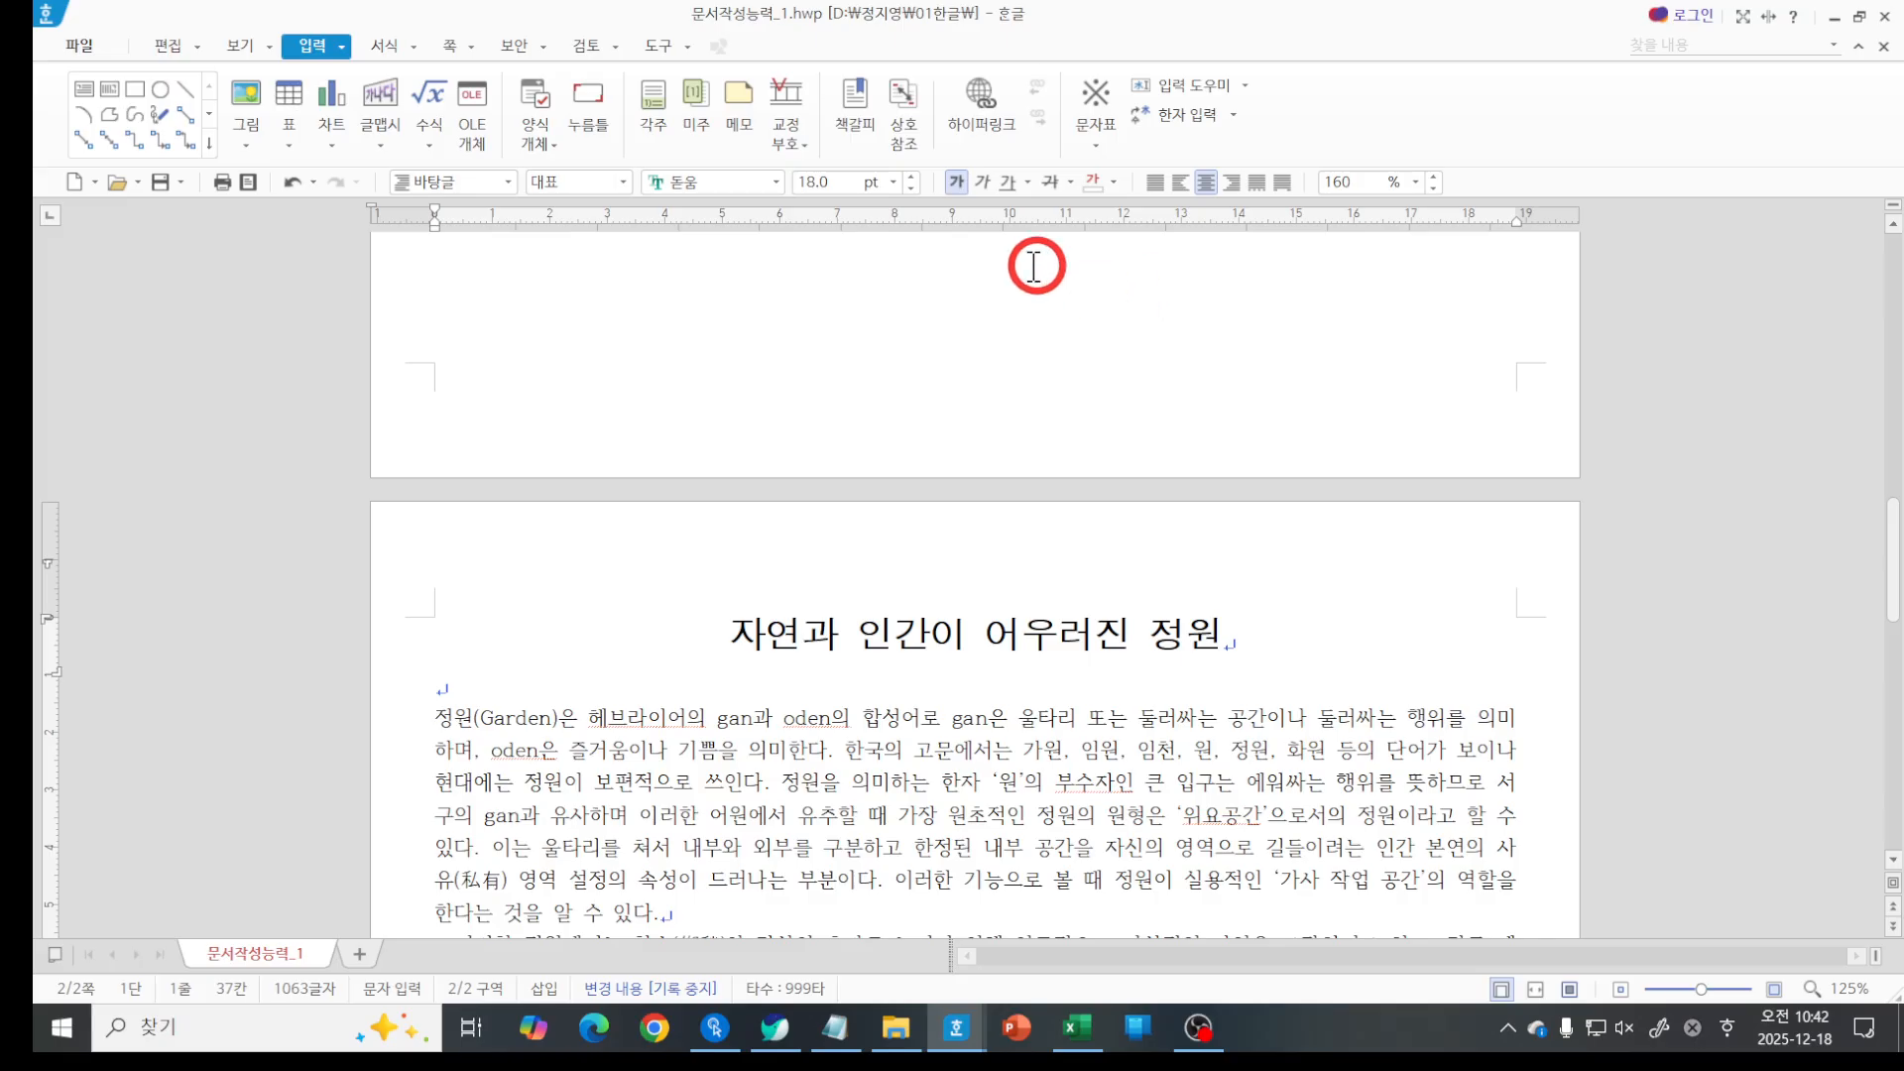
# Check the document's bookmark list for the 순천만 entry and close the list.
pyautogui.click(859, 111)
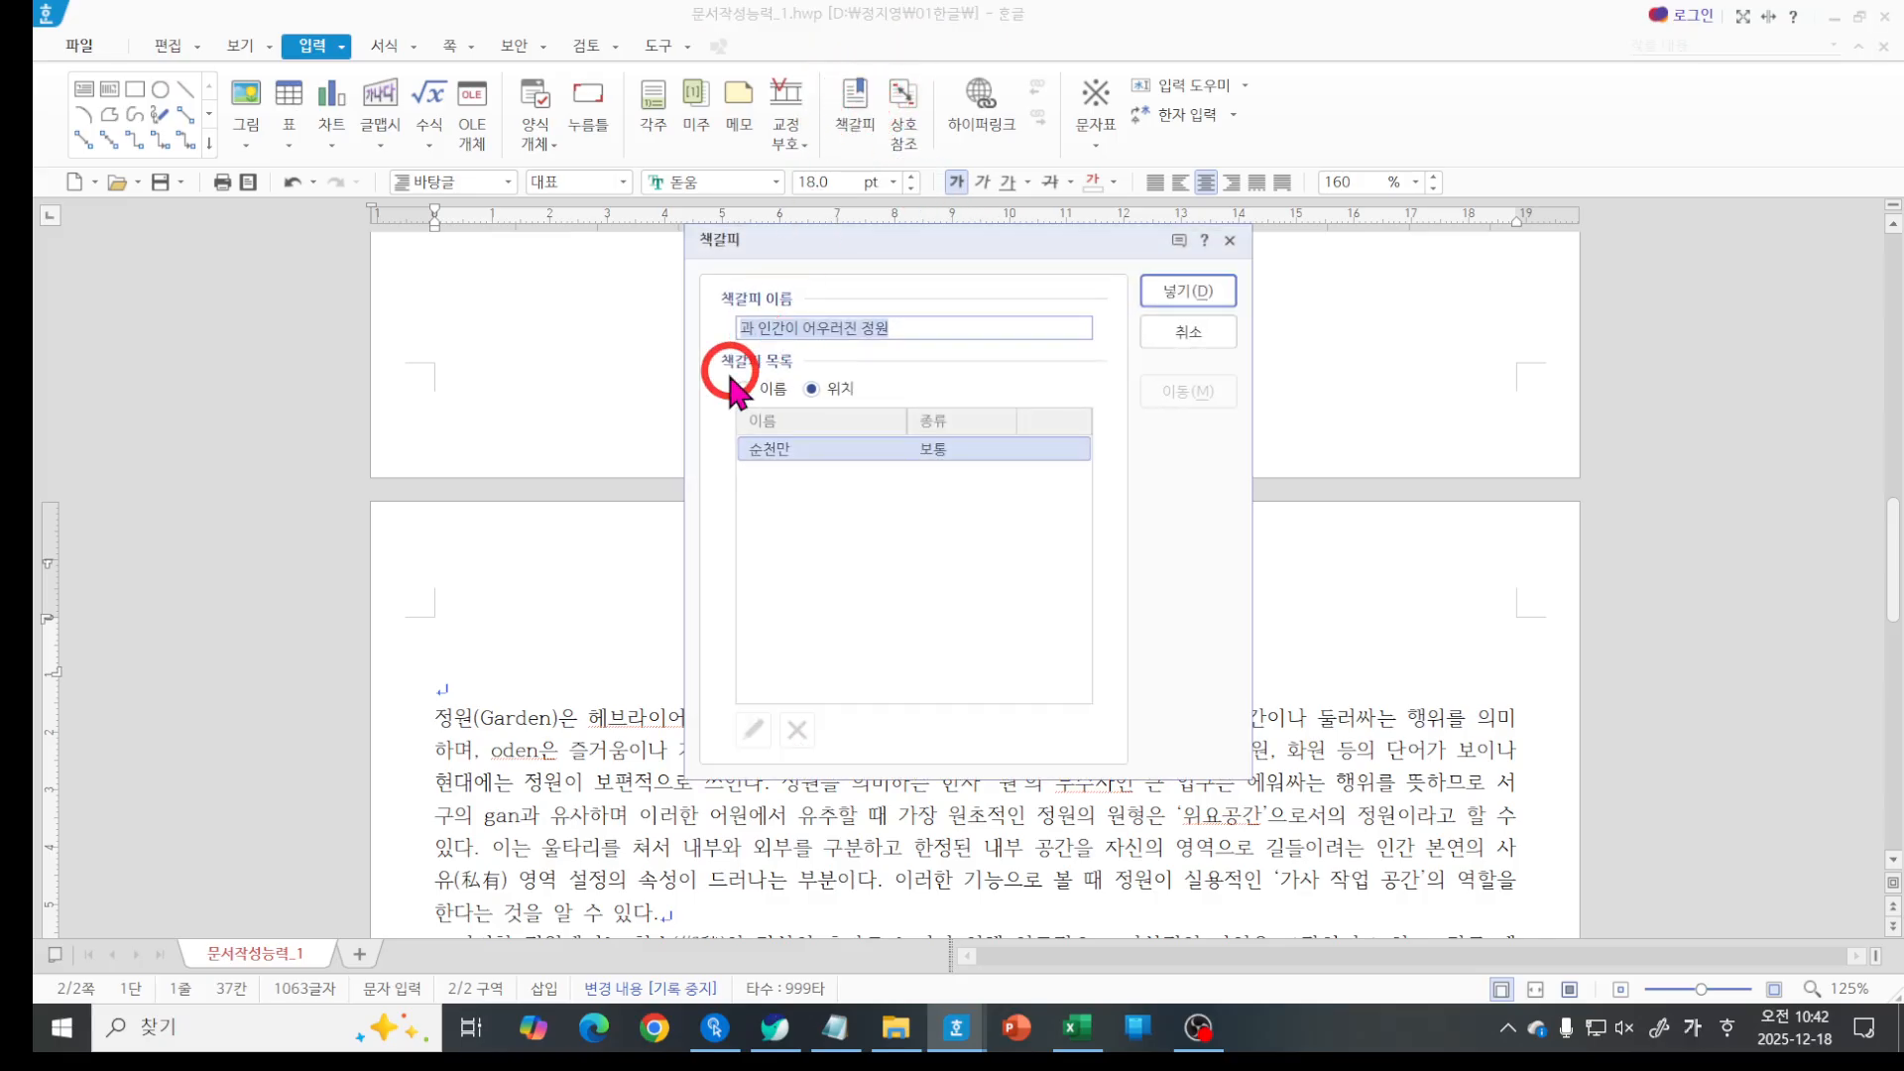
pyautogui.moveTo(944, 401)
pyautogui.mouseDown()
pyautogui.moveTo(746, 421)
pyautogui.moveTo(734, 491)
pyautogui.mouseUp()
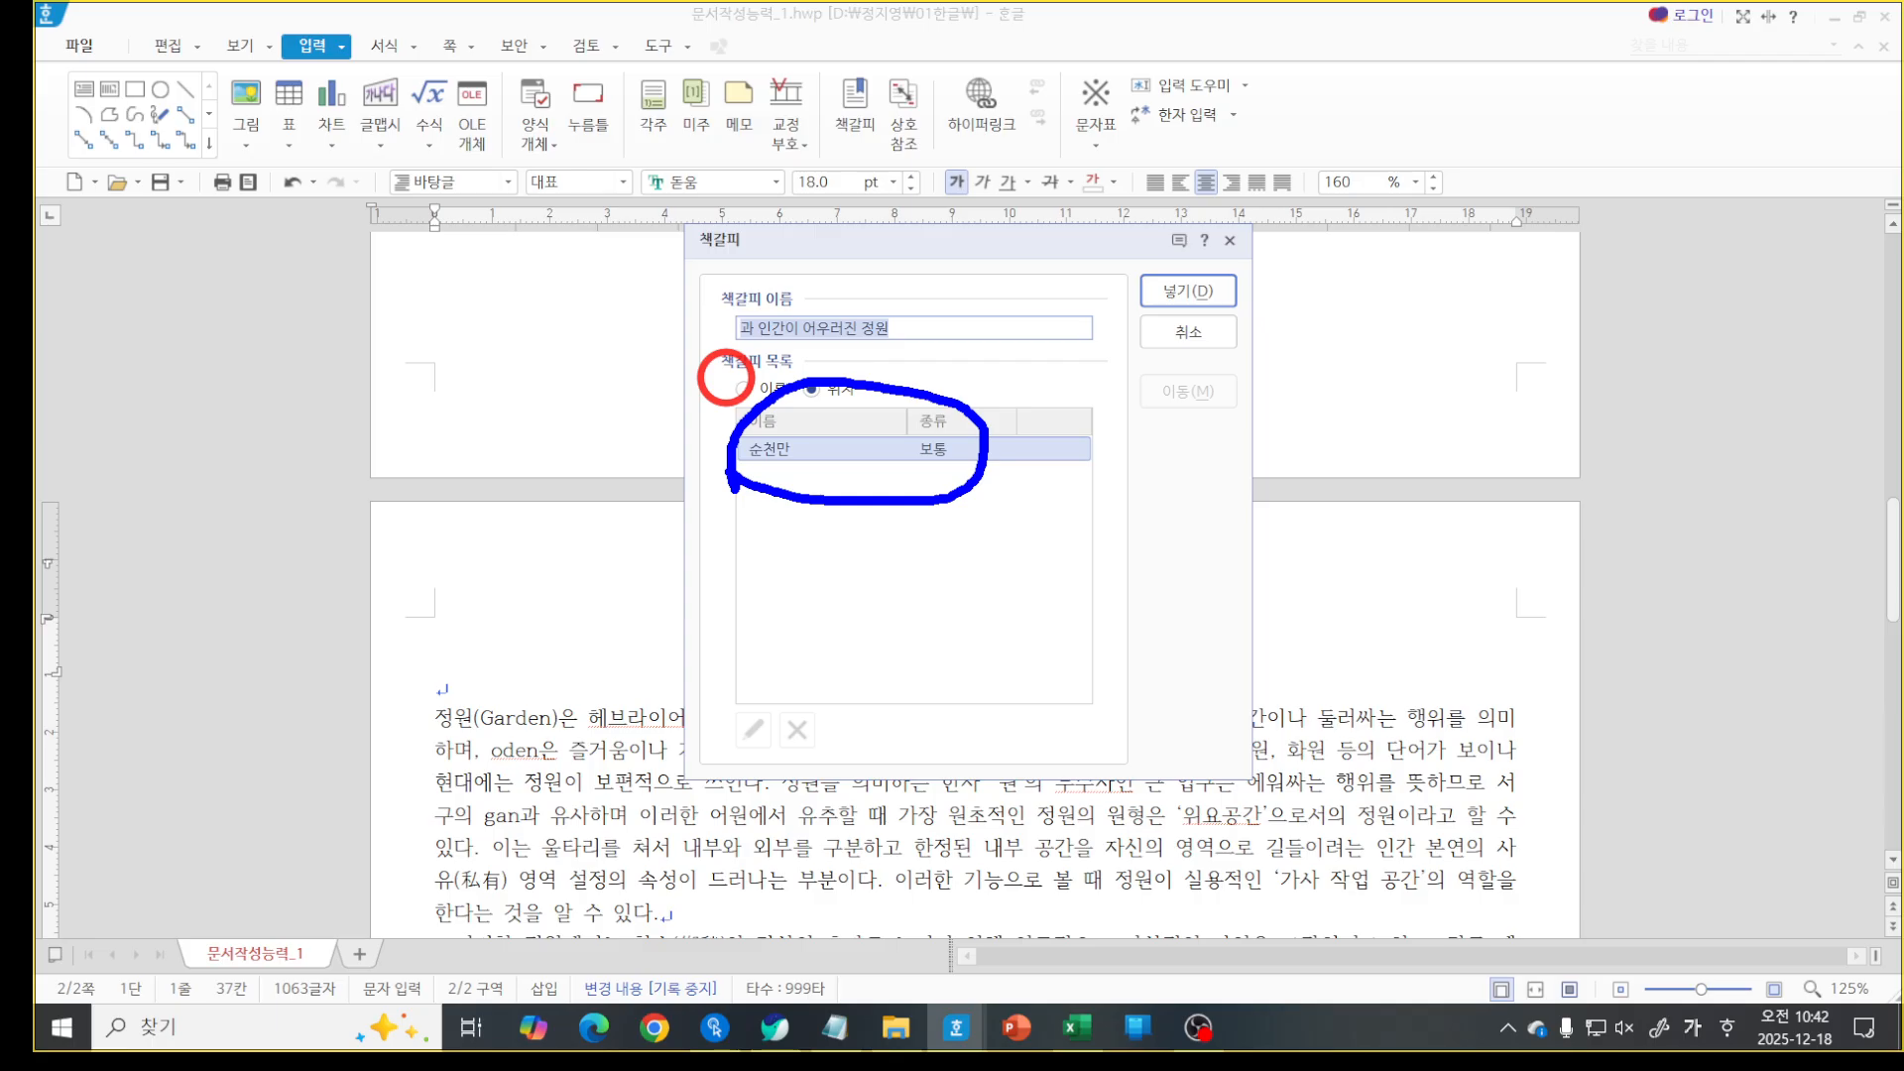
pyautogui.press('Return')
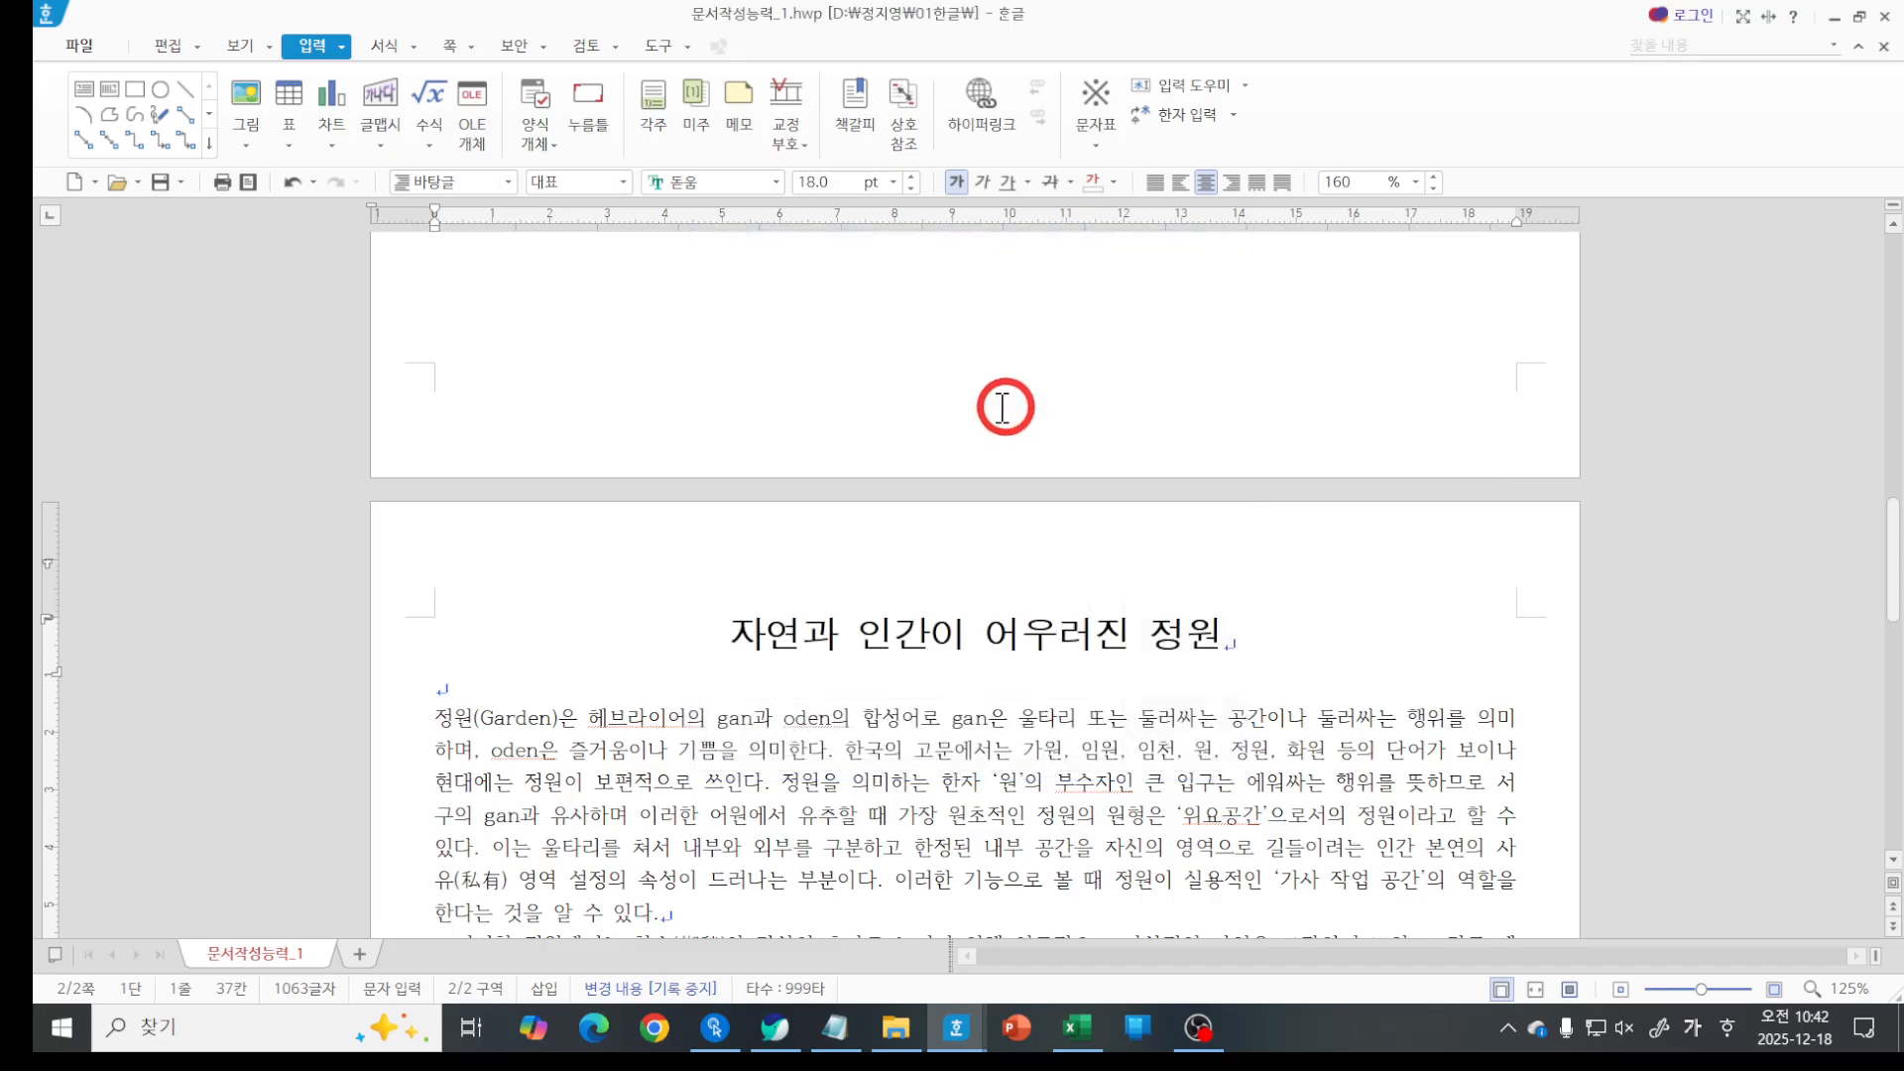
# Show the control codes (조판 부호) to check the bookmark's place in the title, and hide them again.
pyautogui.click(236, 44)
pyautogui.click(262, 115)
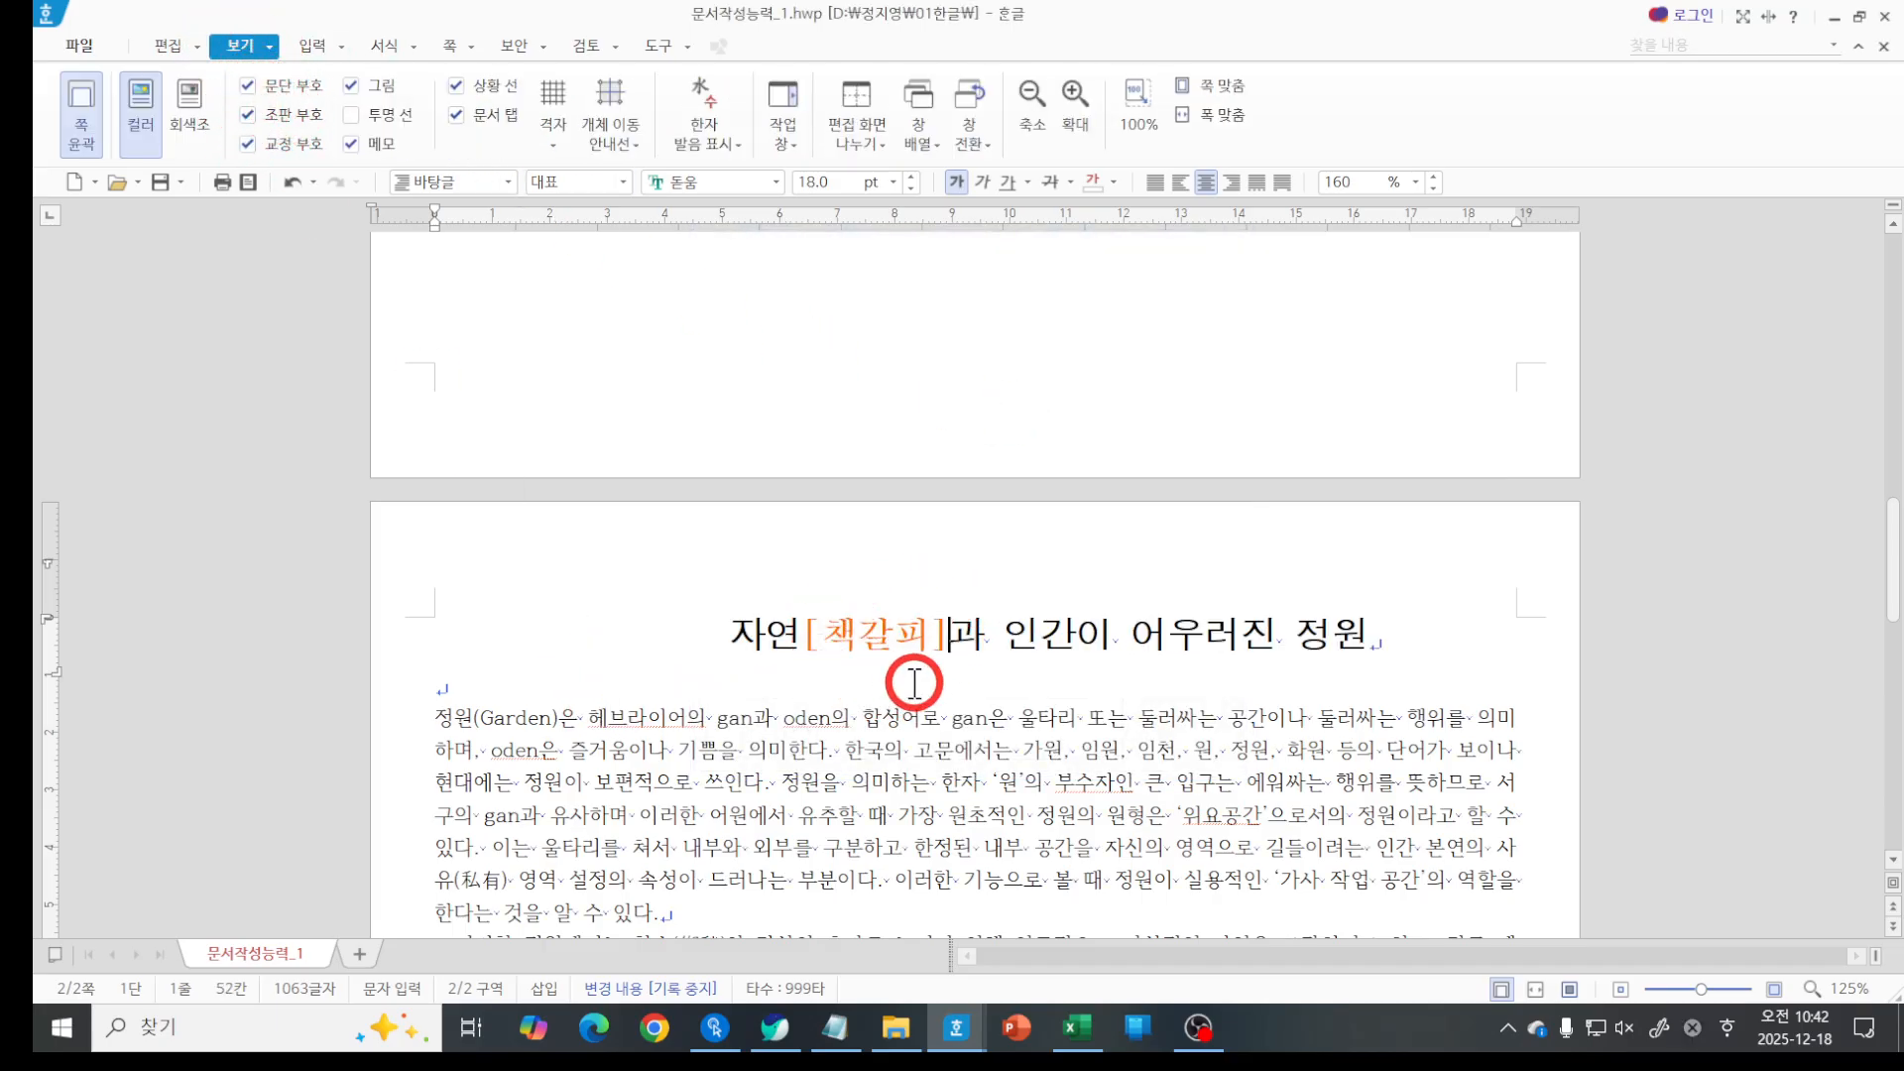
pyautogui.click(296, 115)
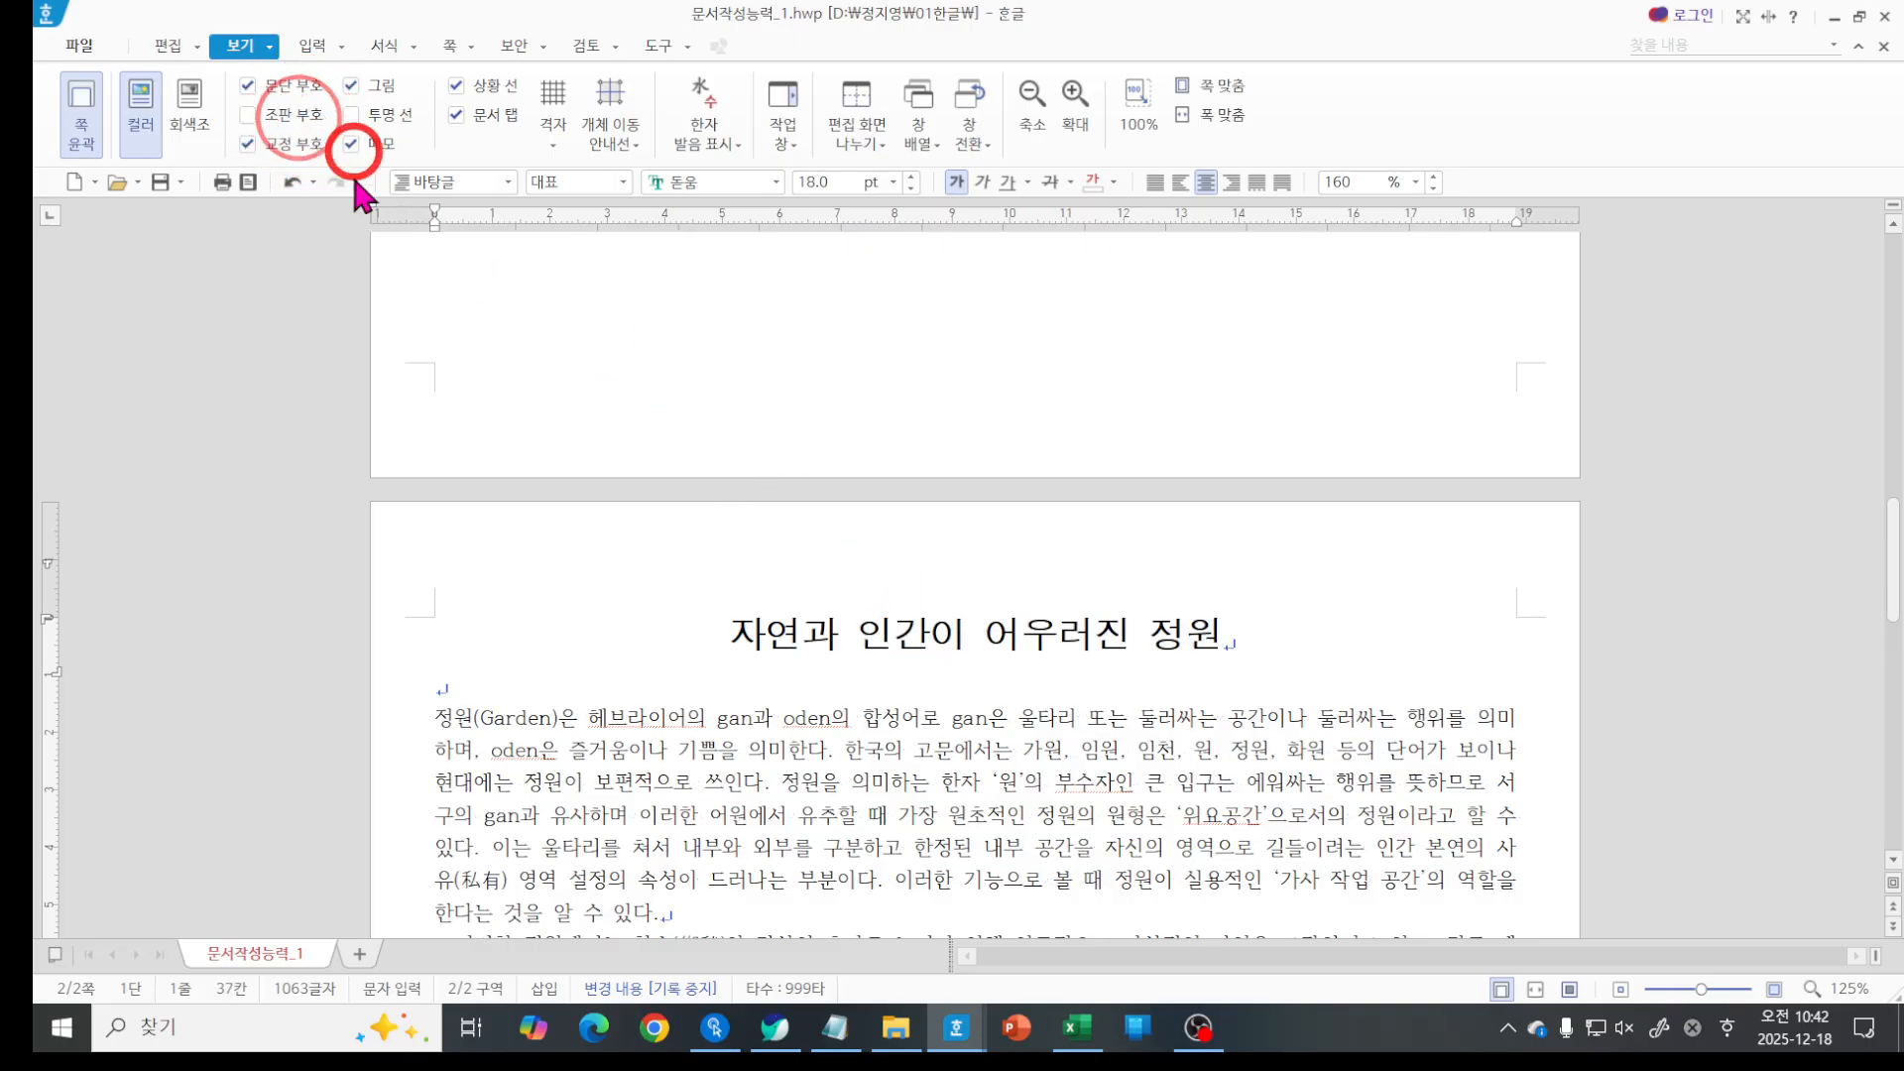
# Reopen the bookmark list and review the 순천만 entry and the position-based (위치) sorting.
pyautogui.click(297, 45)
pyautogui.click(855, 107)
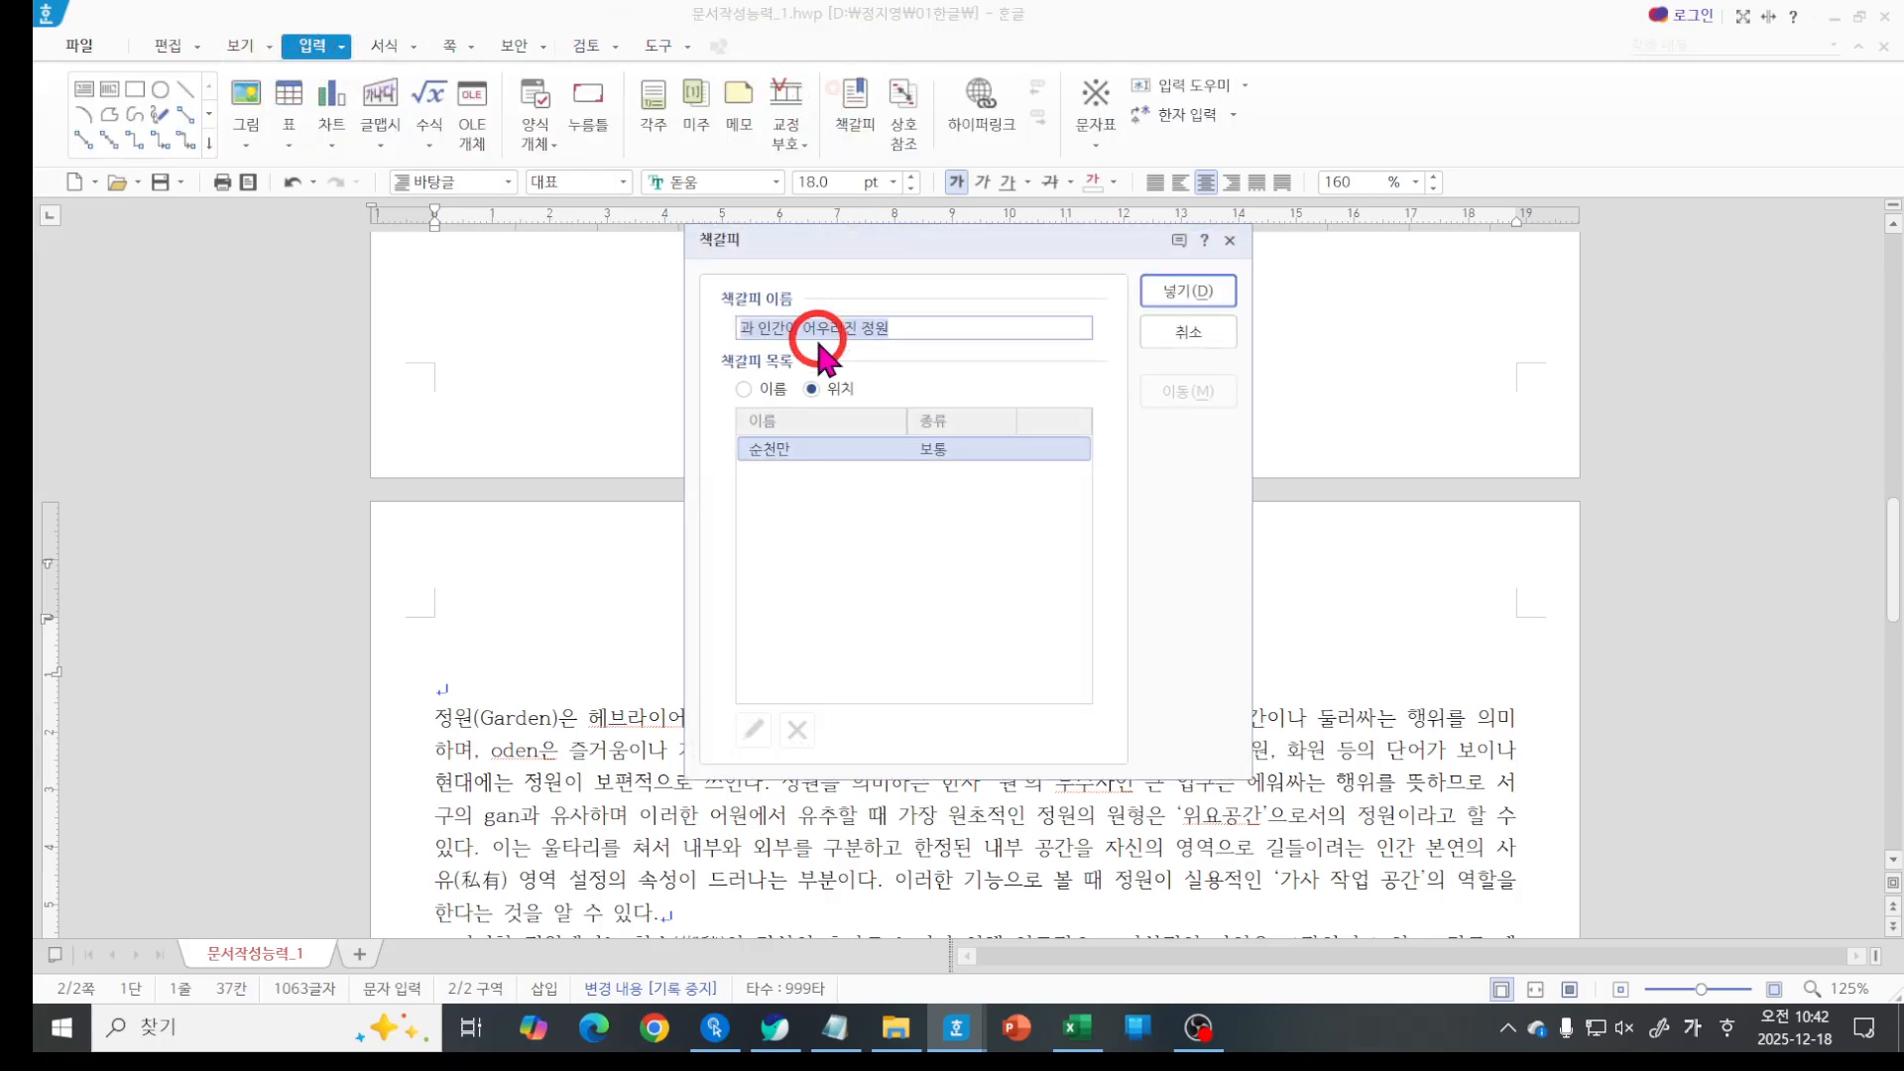
pyautogui.moveTo(697, 468)
pyautogui.mouseDown()
pyautogui.moveTo(819, 466)
pyautogui.moveTo(710, 411)
pyautogui.moveTo(692, 464)
pyautogui.mouseUp()
pyautogui.moveTo(799, 405); pyautogui.dragTo(876, 403)
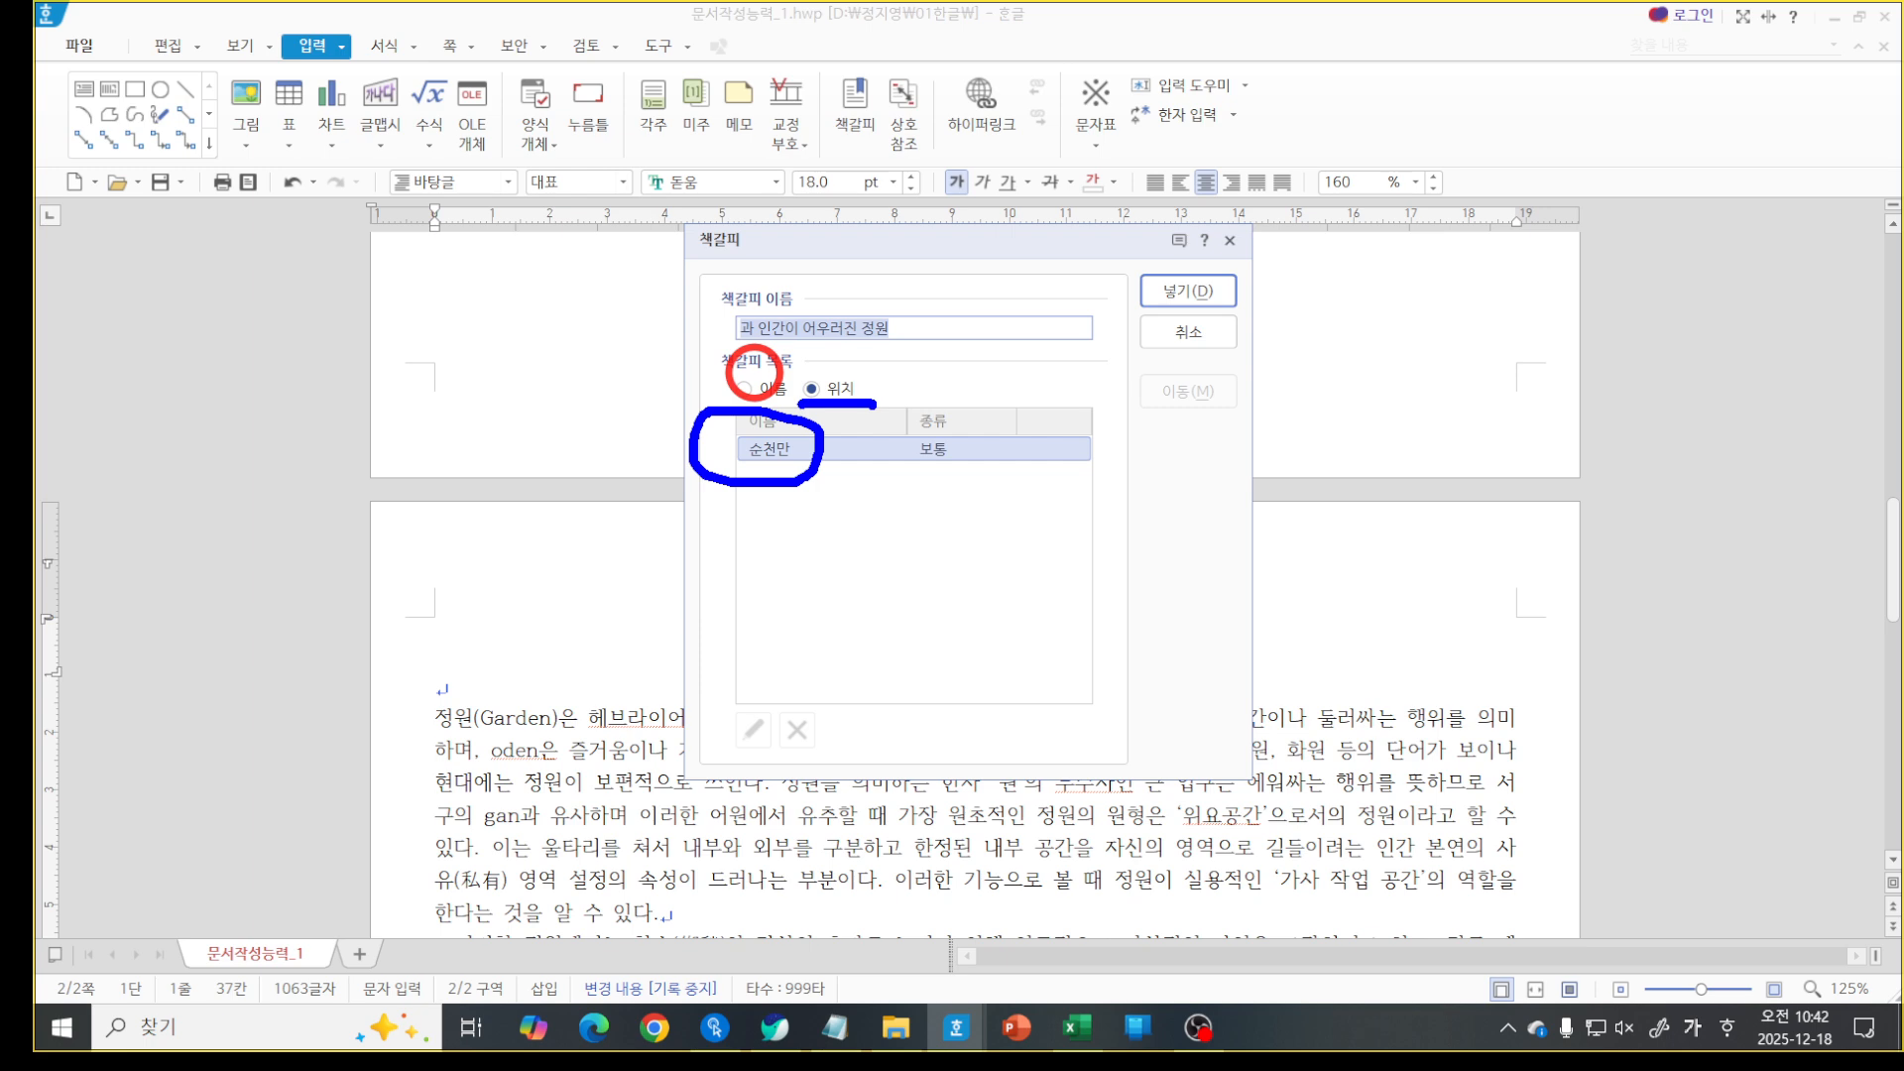
# Close the bookmark list and look at the title line on the second page.
pyautogui.press('Escape')
pyautogui.press('Return')
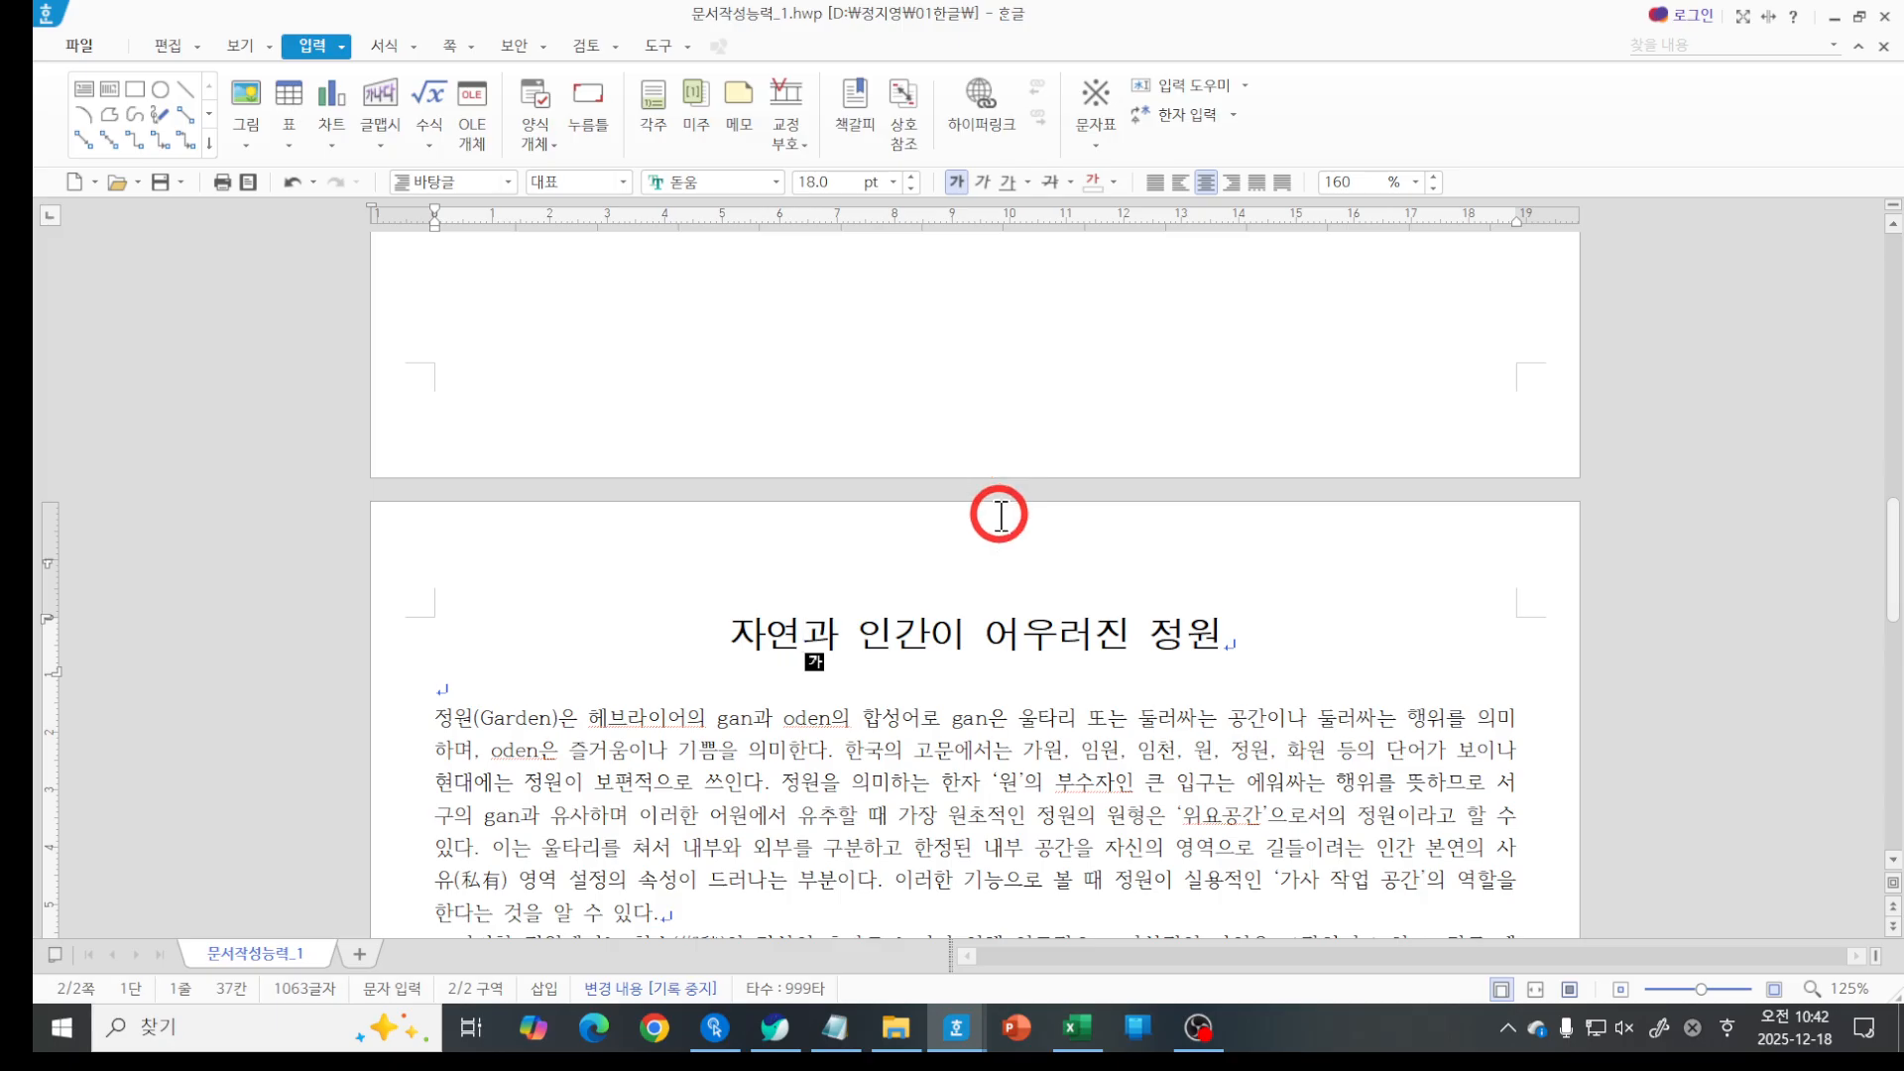
pyautogui.hotkey('ctrl', '2')
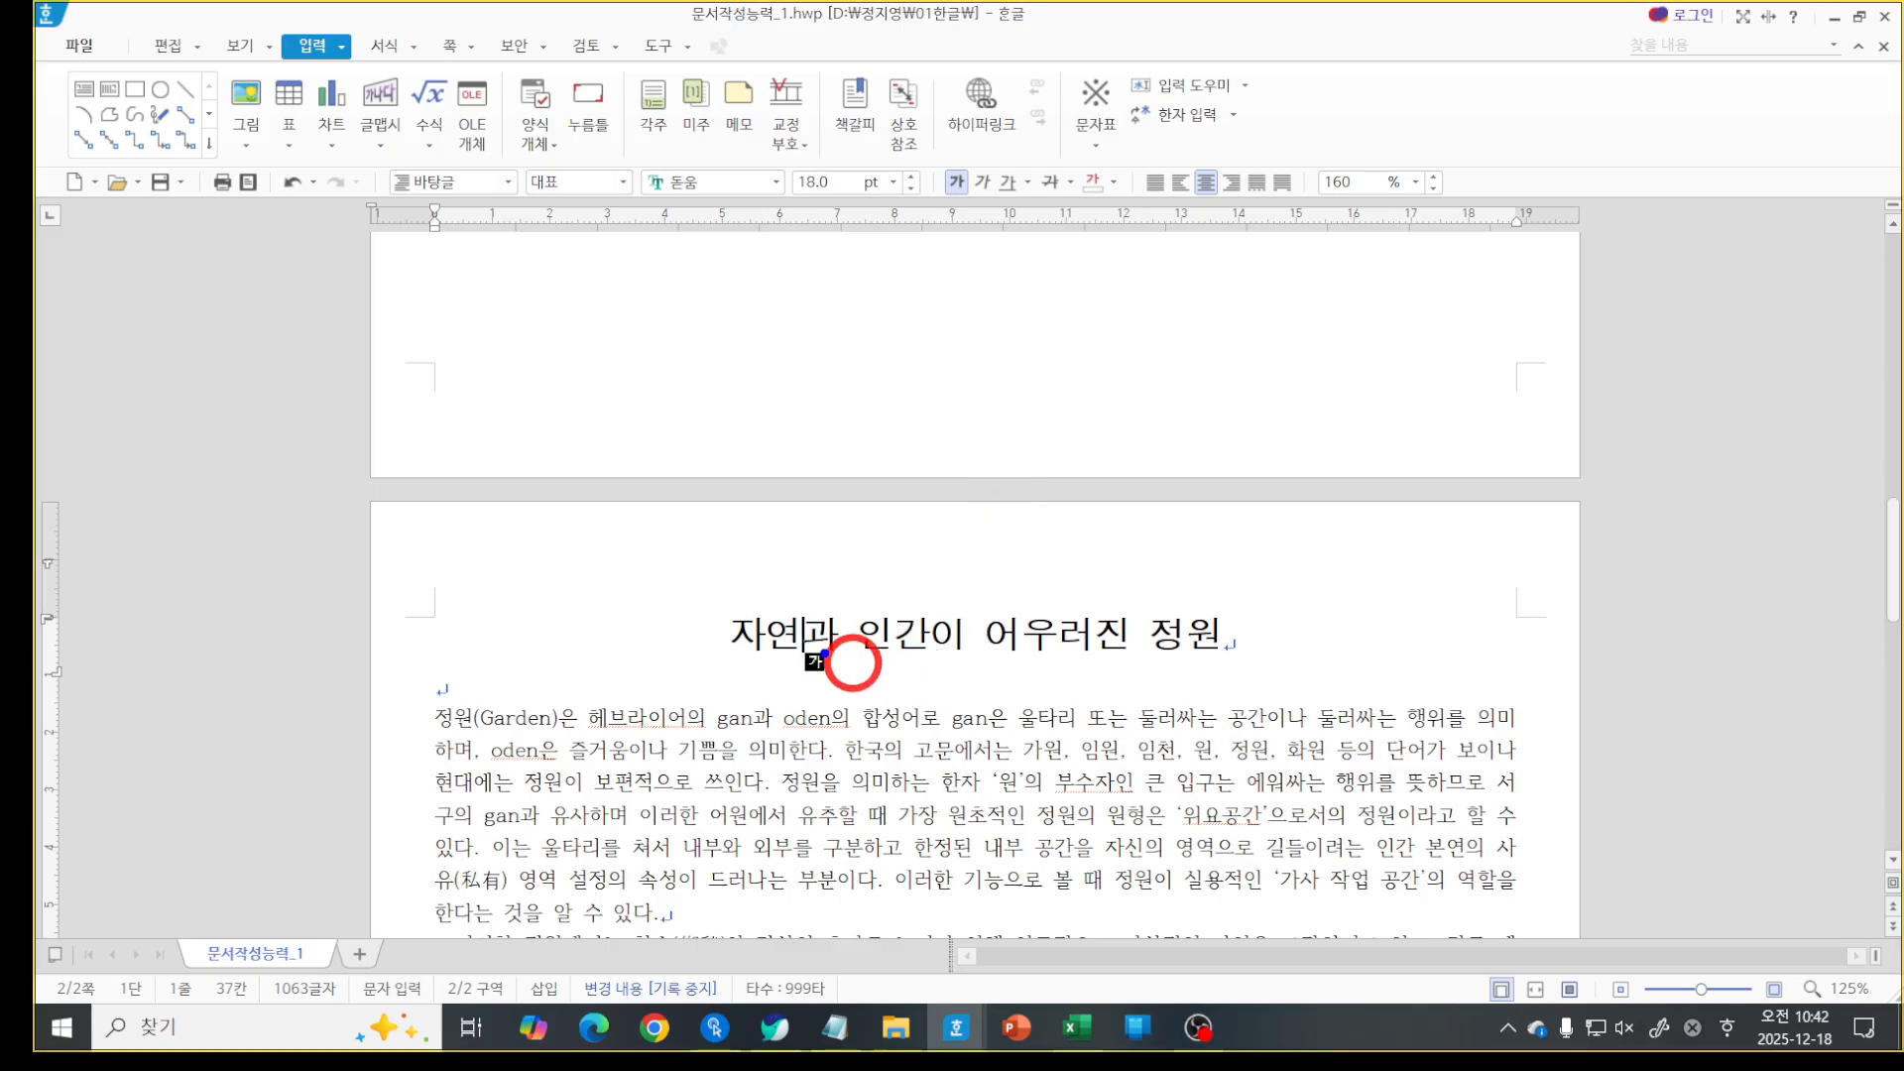
pyautogui.moveTo(886, 574); pyautogui.dragTo(1085, 613)
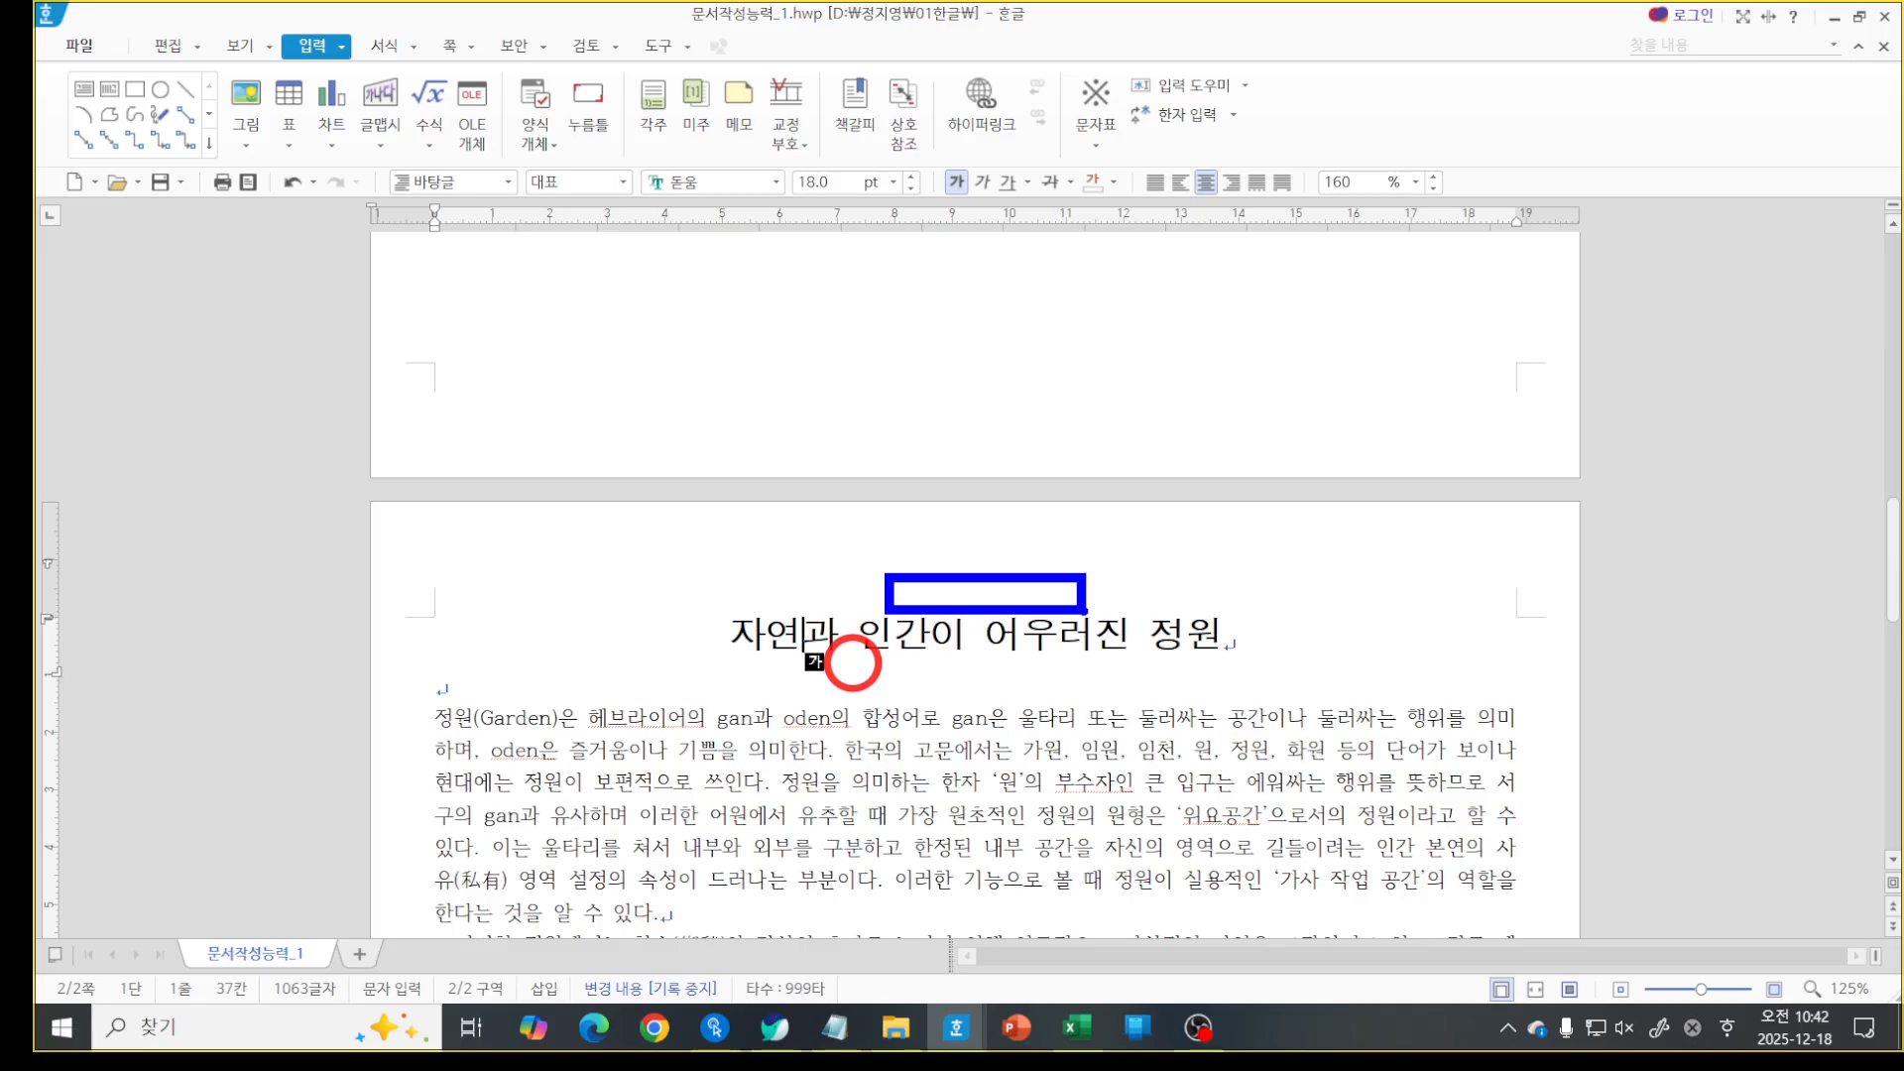
pyautogui.press('Escape')
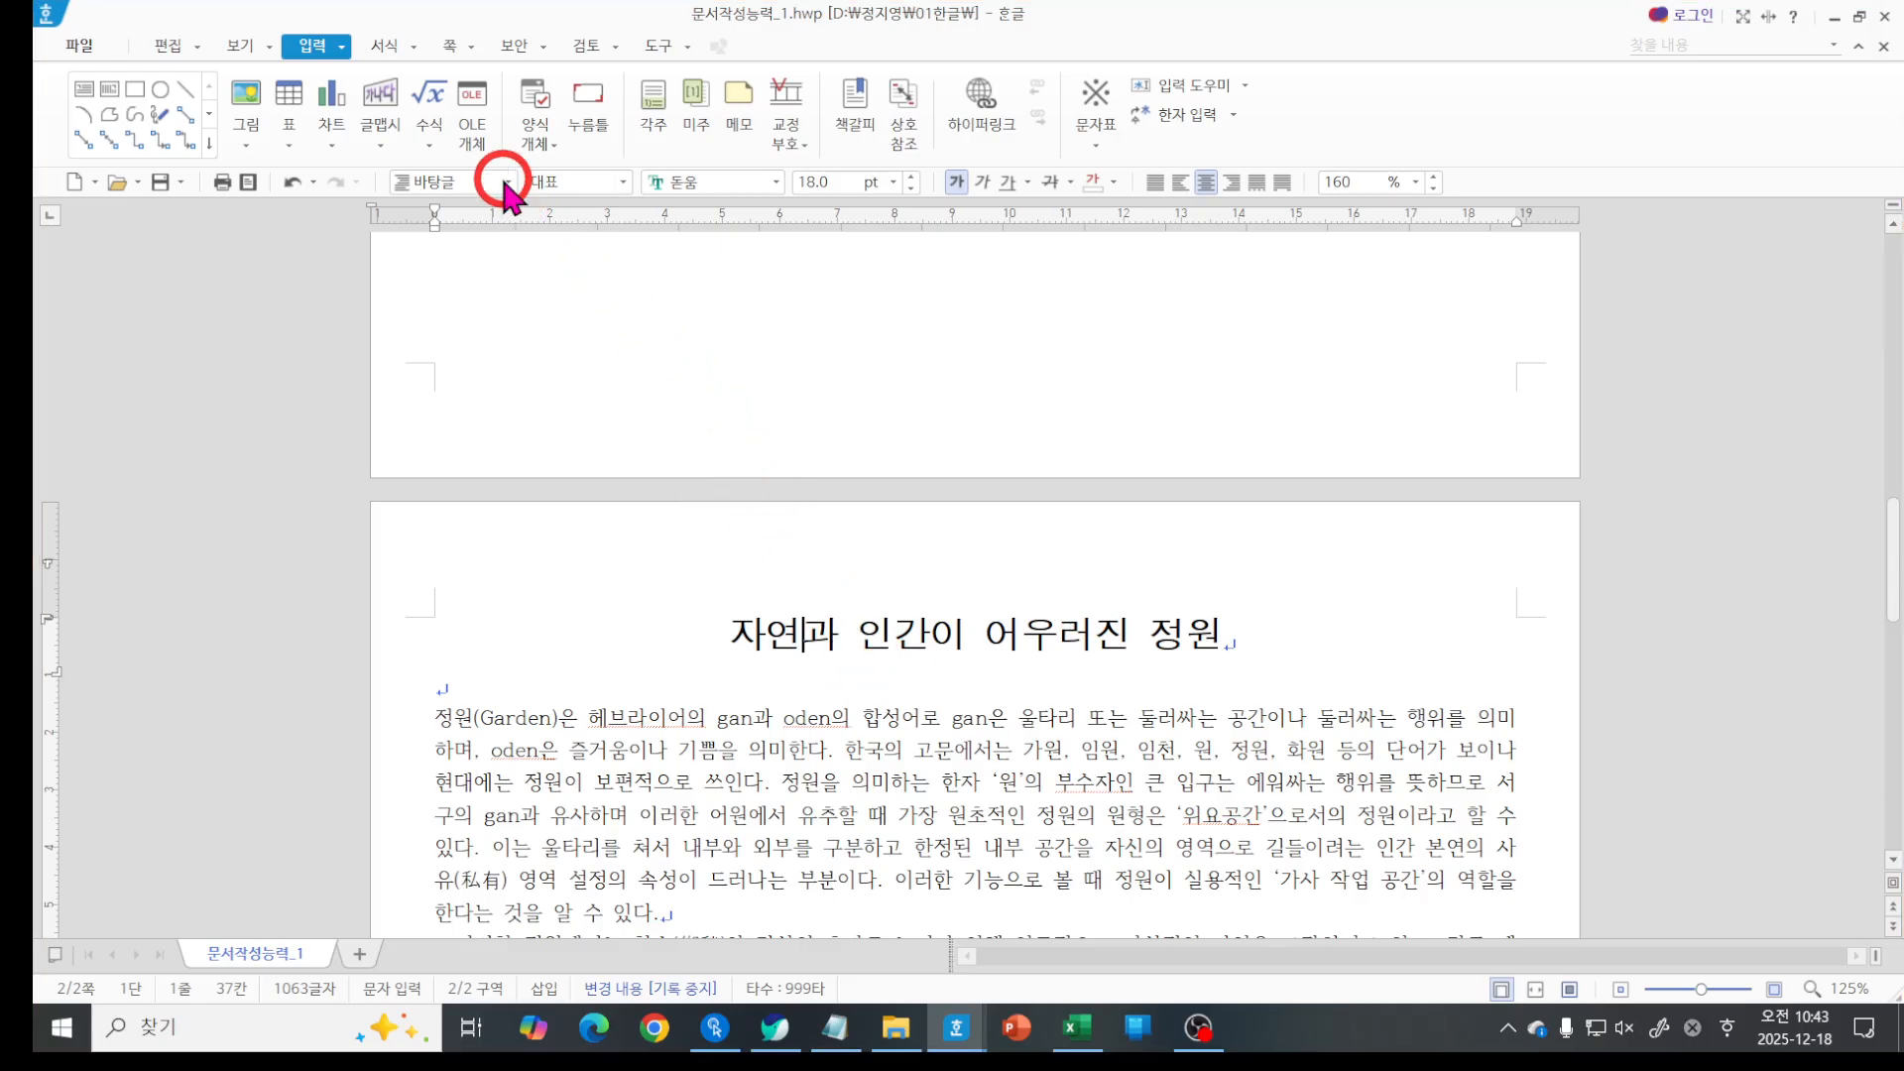
# Examine the 본말, 덧말, position and style options for inserting a 덧말 (ruby text), and cancel without inserting anything.
pyautogui.click(342, 47)
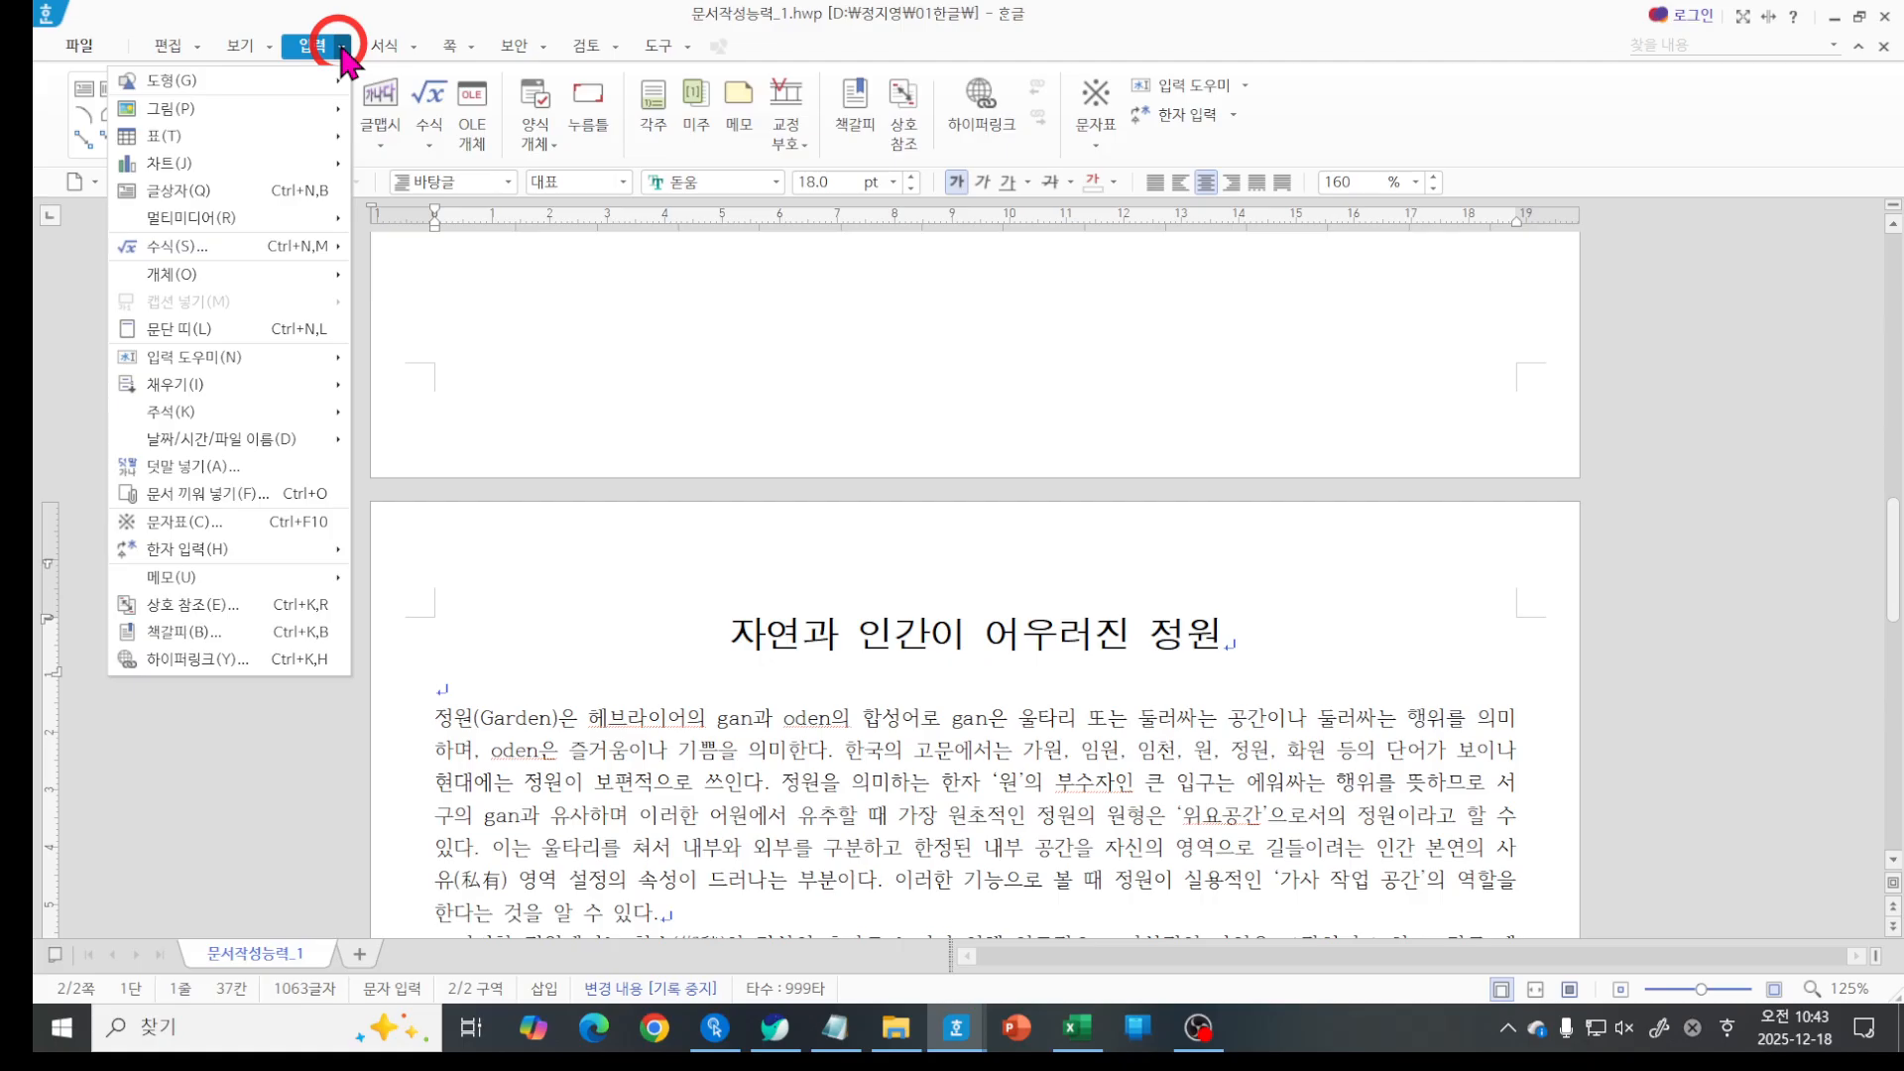
pyautogui.click(341, 46)
pyautogui.click(341, 47)
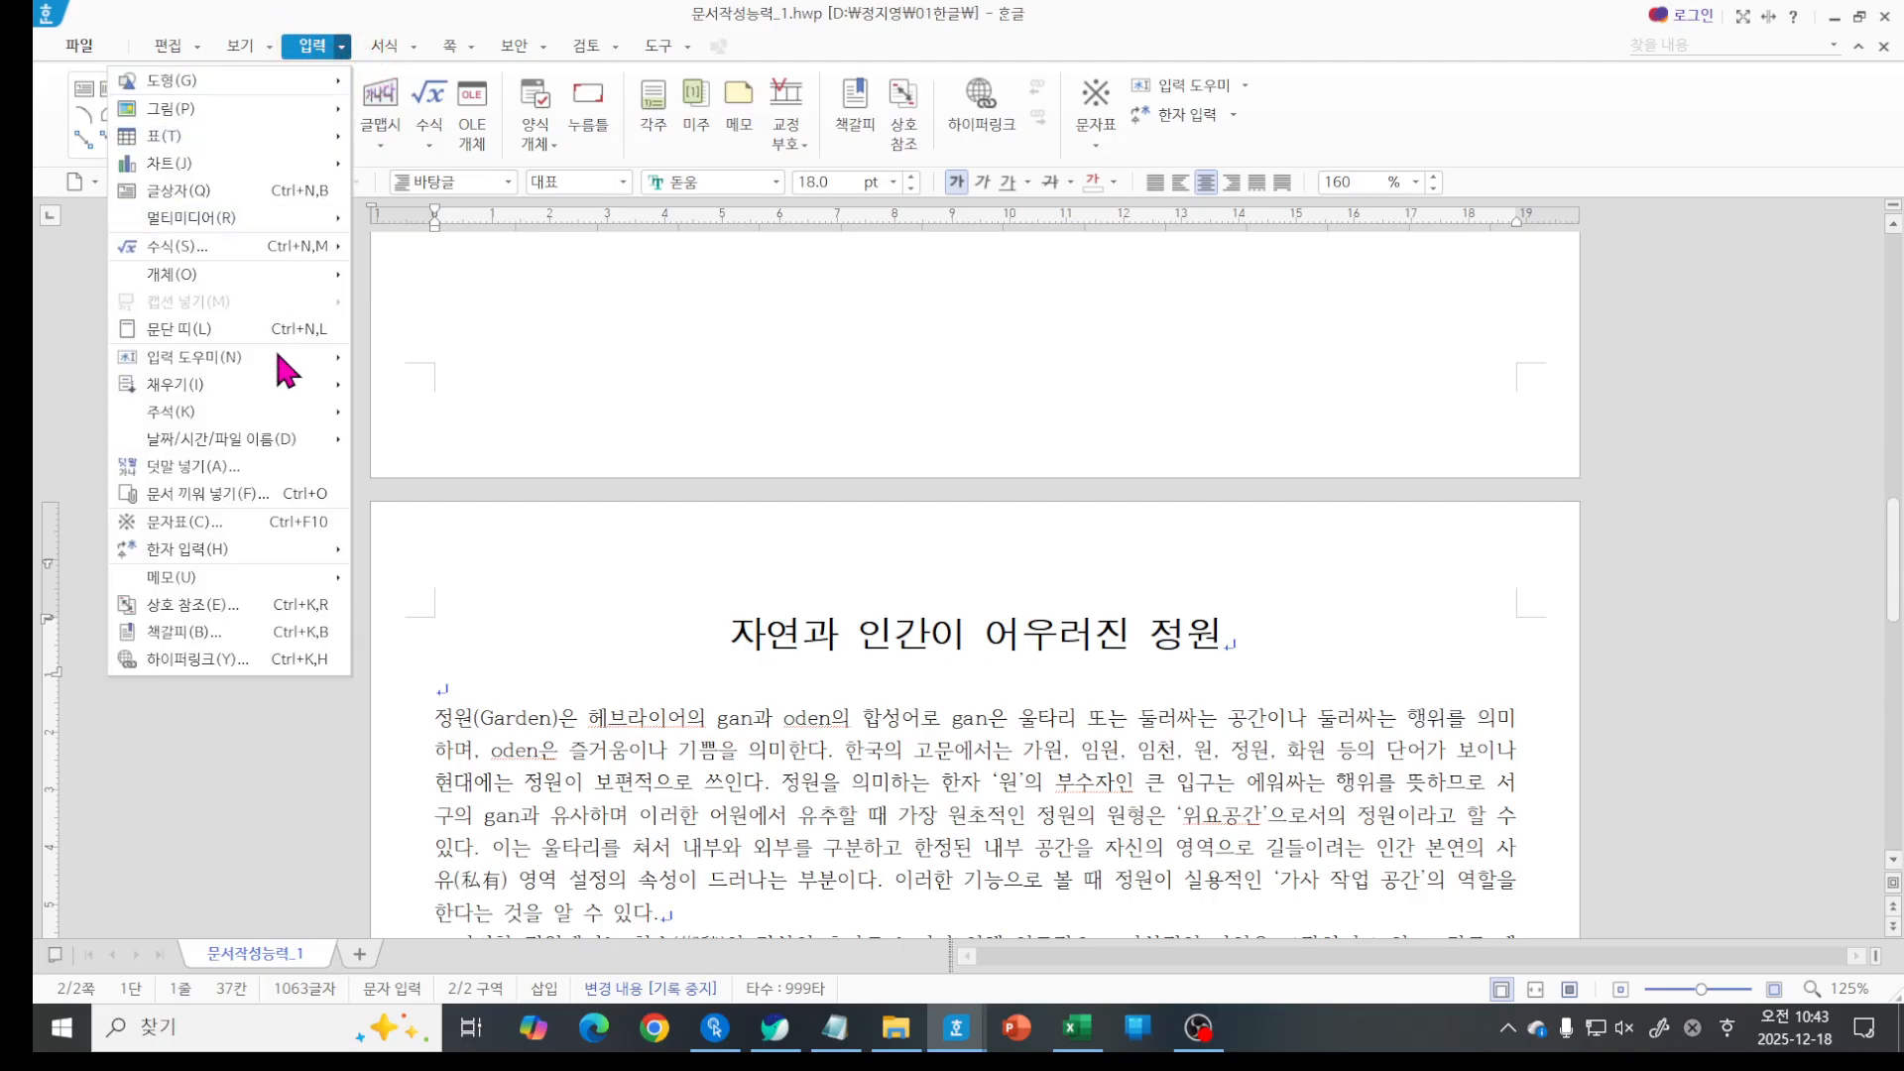
pyautogui.click(261, 460)
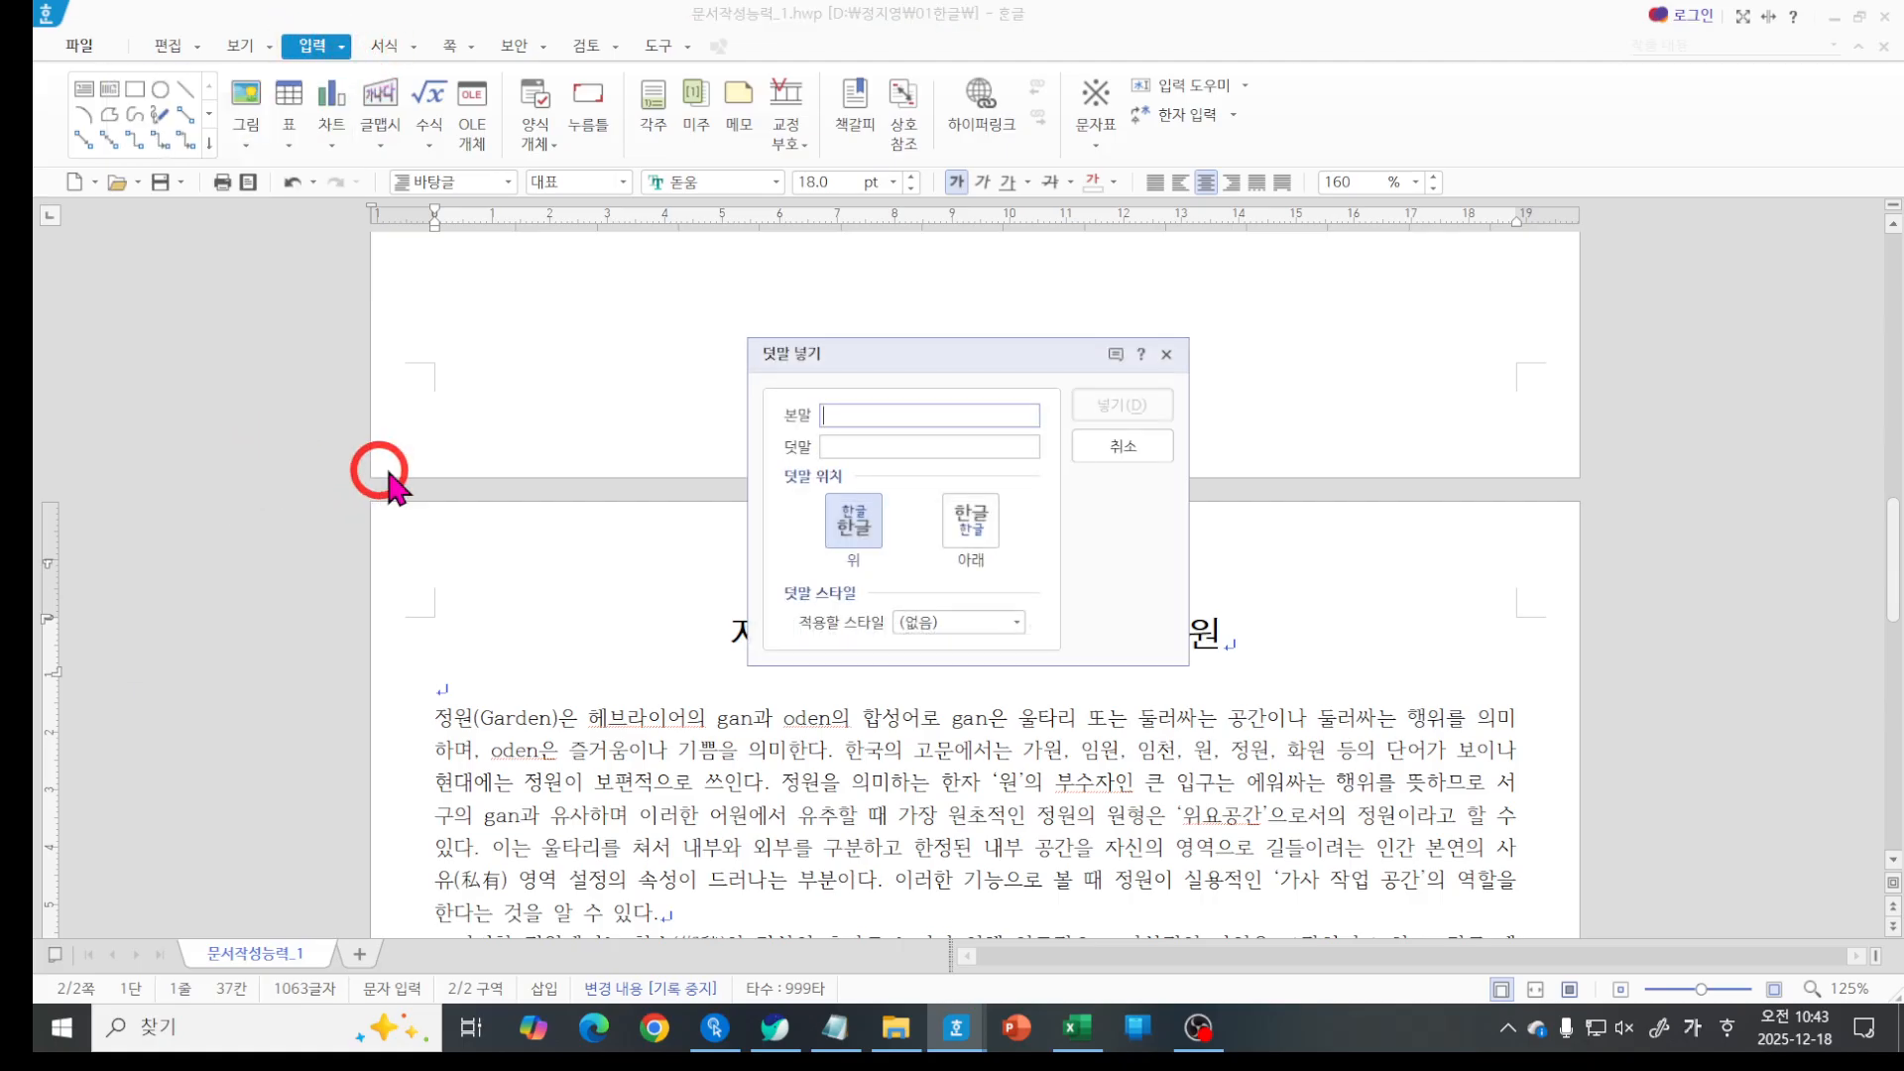
pyautogui.moveTo(775, 433)
pyautogui.mouseDown()
pyautogui.moveTo(819, 432)
pyautogui.moveTo(788, 469)
pyautogui.moveTo(821, 468)
pyautogui.mouseUp()
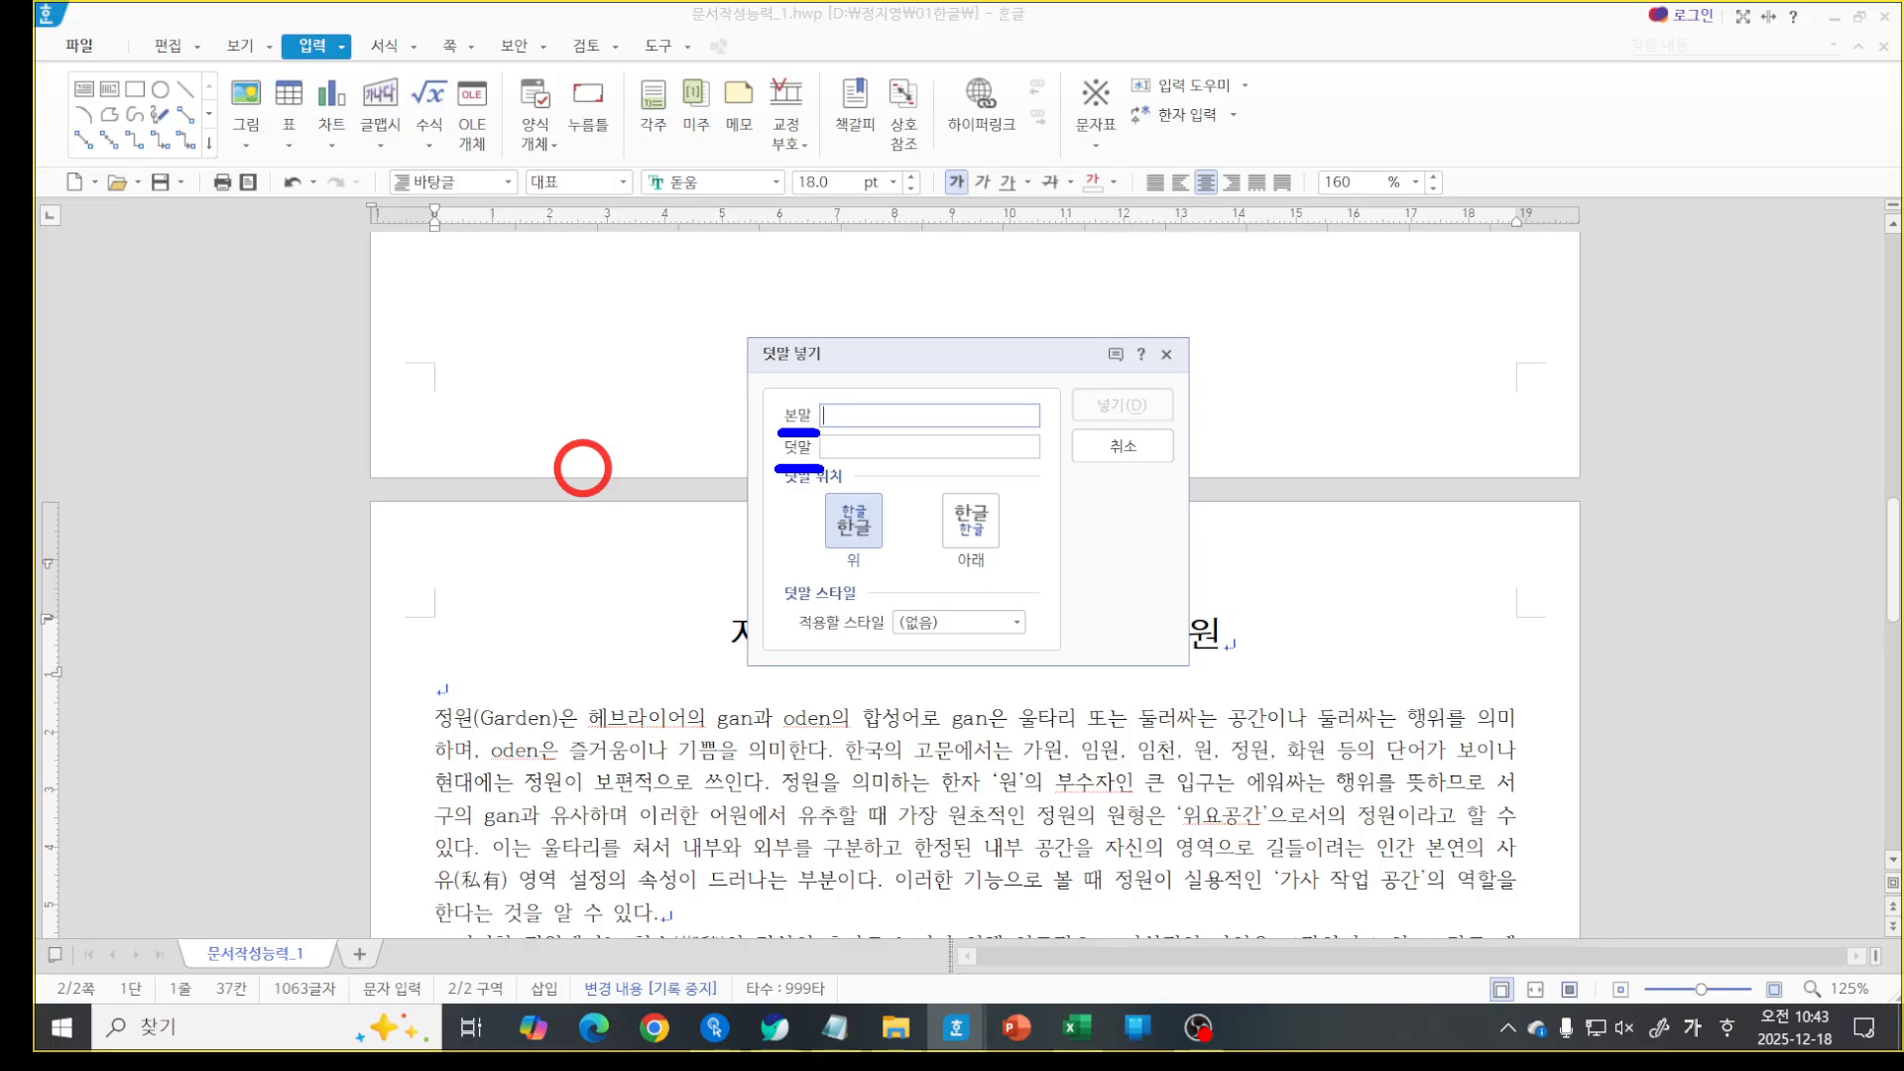
pyautogui.press('Escape')
pyautogui.moveTo(775, 357); pyautogui.dragTo(506, 301)
pyautogui.hotkey('ctrl', '2')
pyautogui.moveTo(723, 608); pyautogui.dragTo(1249, 672)
pyautogui.moveTo(889, 561); pyautogui.dragTo(1107, 600)
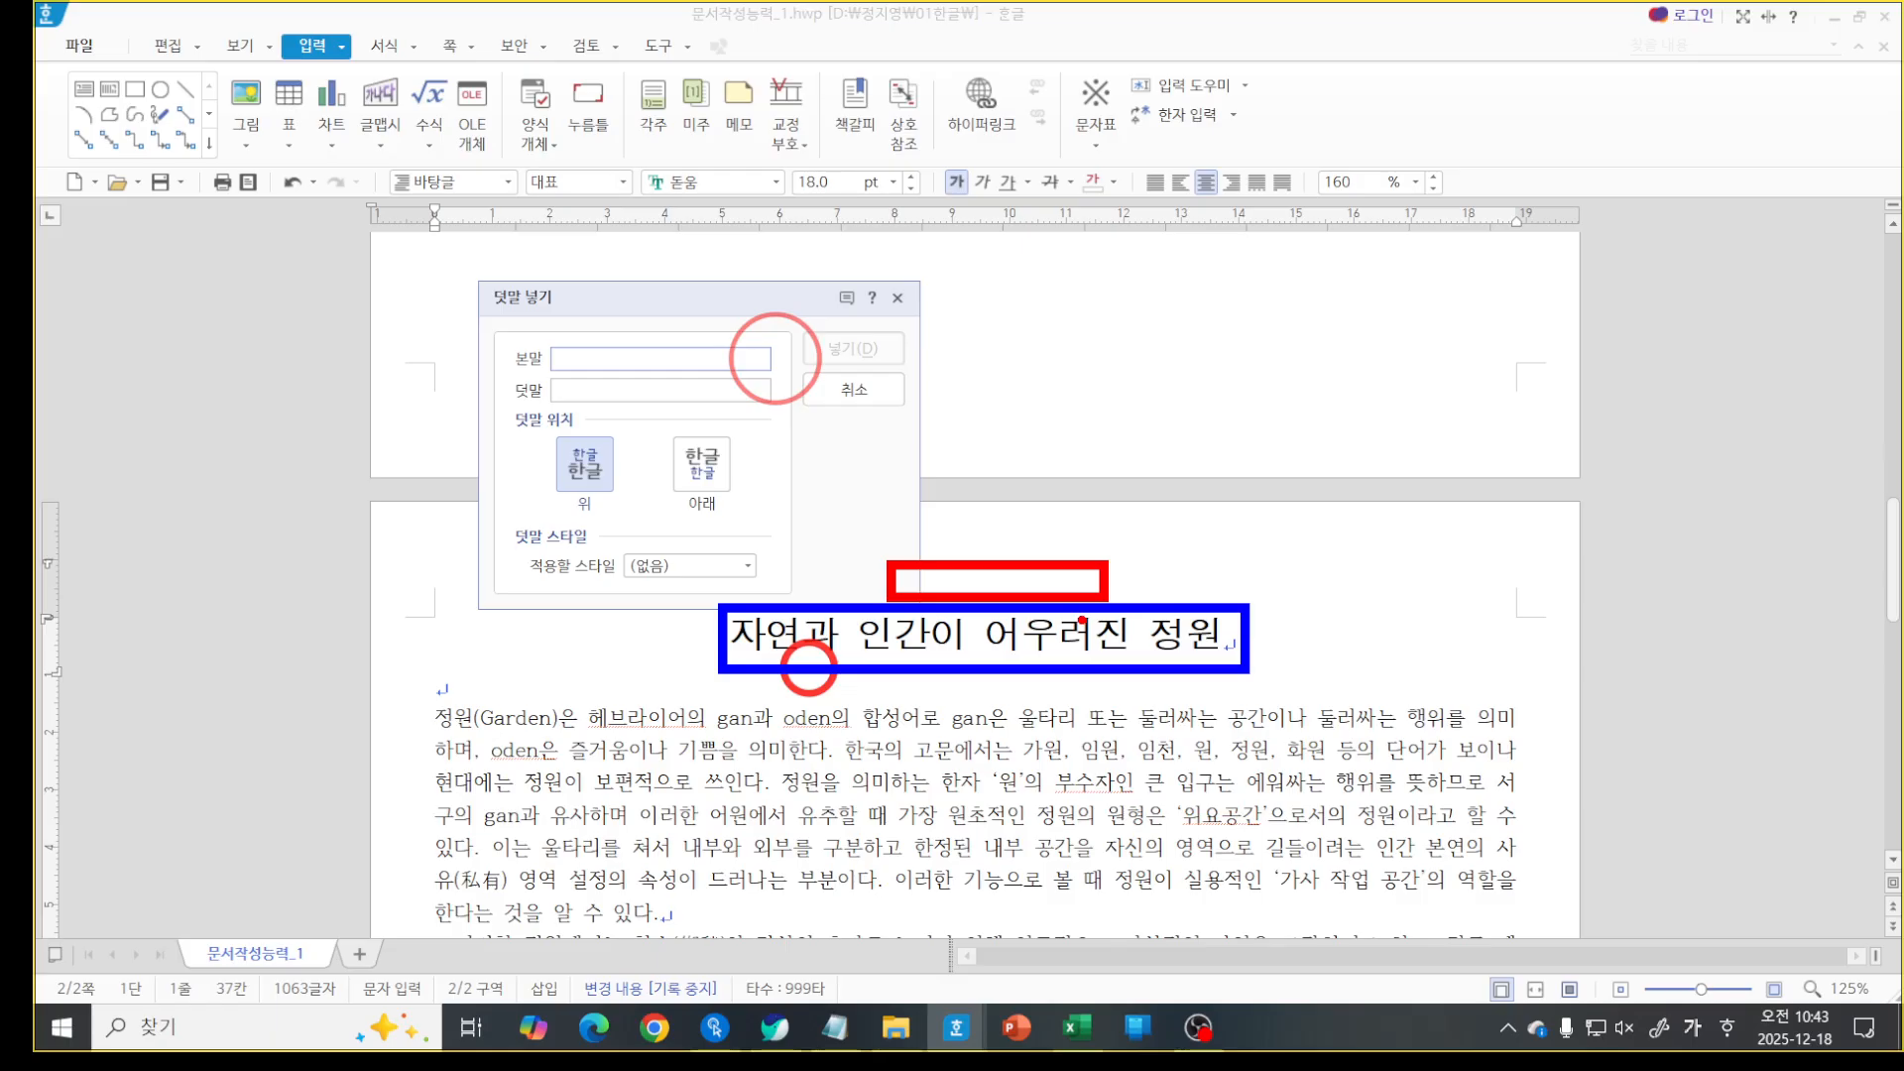
pyautogui.press('Escape')
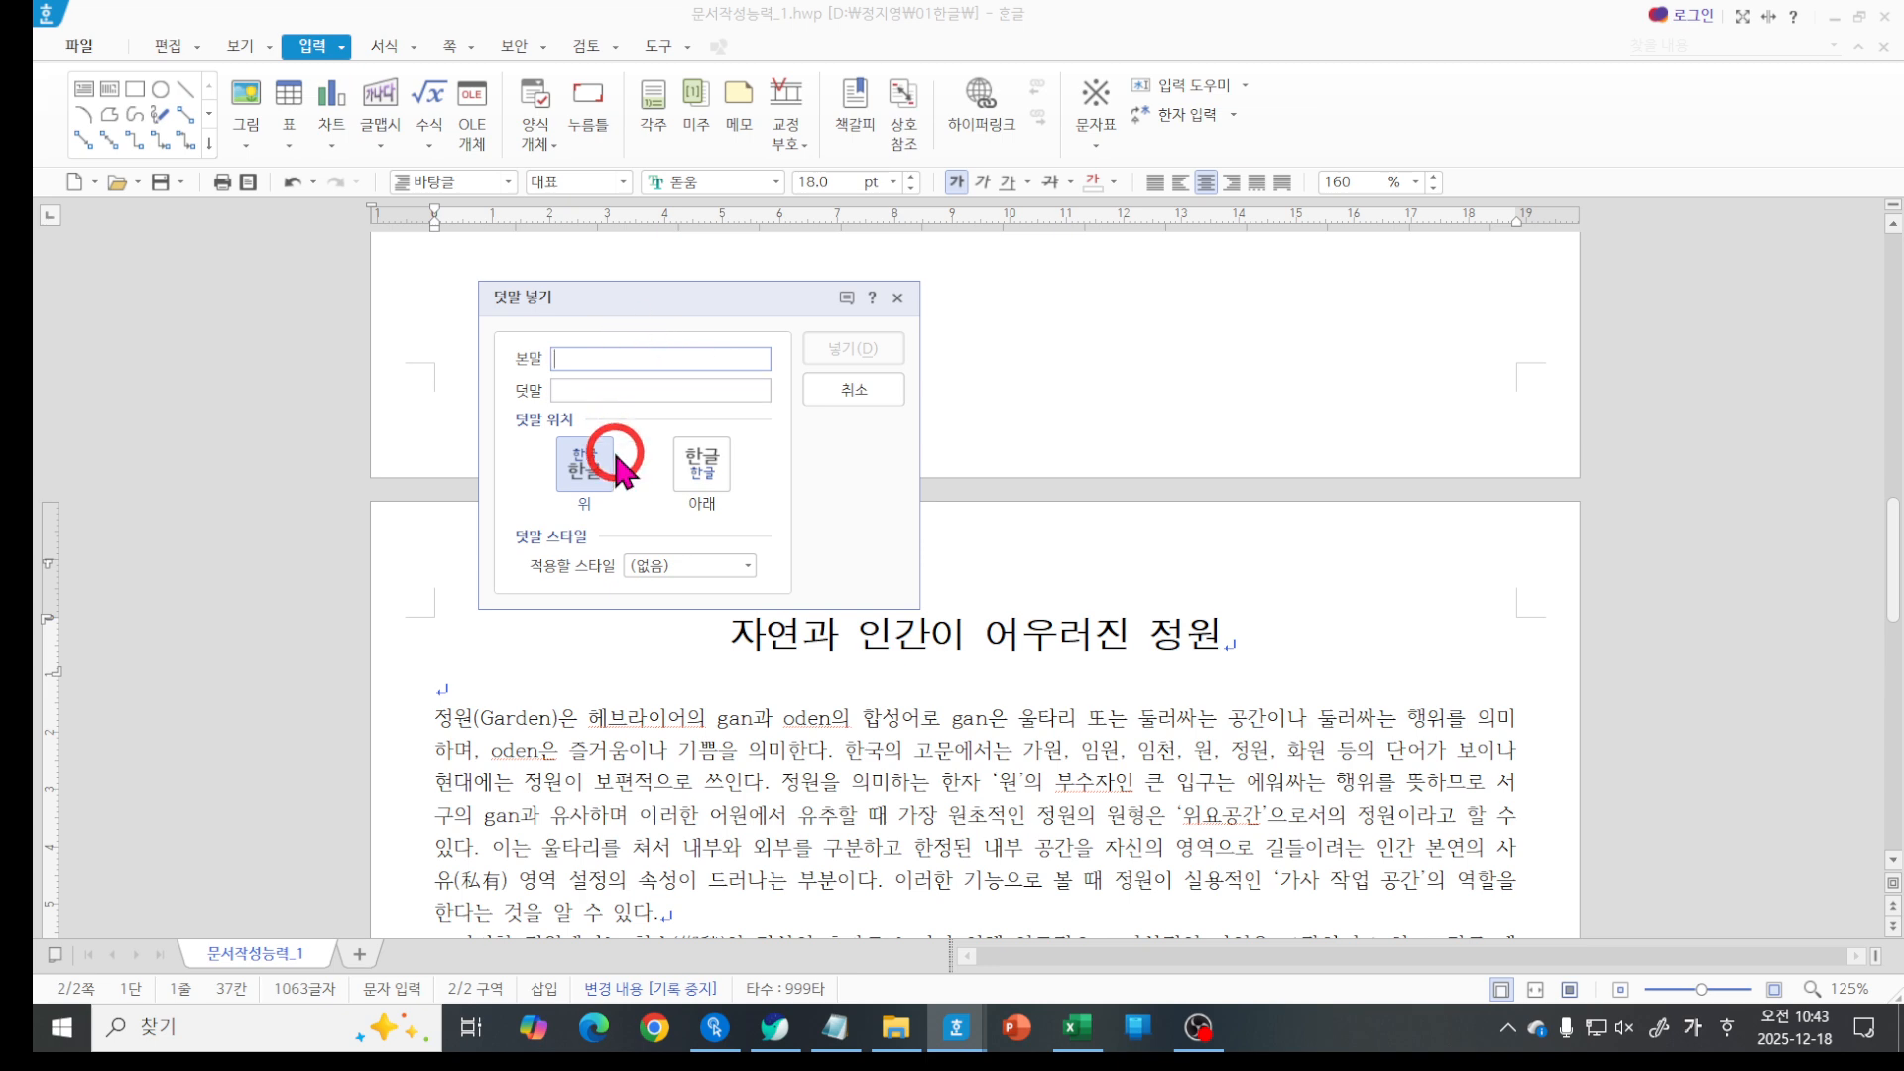
pyautogui.press('Escape')
# Add the 덧말 순천만갈대축제 above the whole title "자연과 인간이 어우러진 정원", with no style applied.
pyautogui.doubleClick(722, 637)
pyautogui.moveTo(872, 643); pyautogui.dragTo(1219, 642)
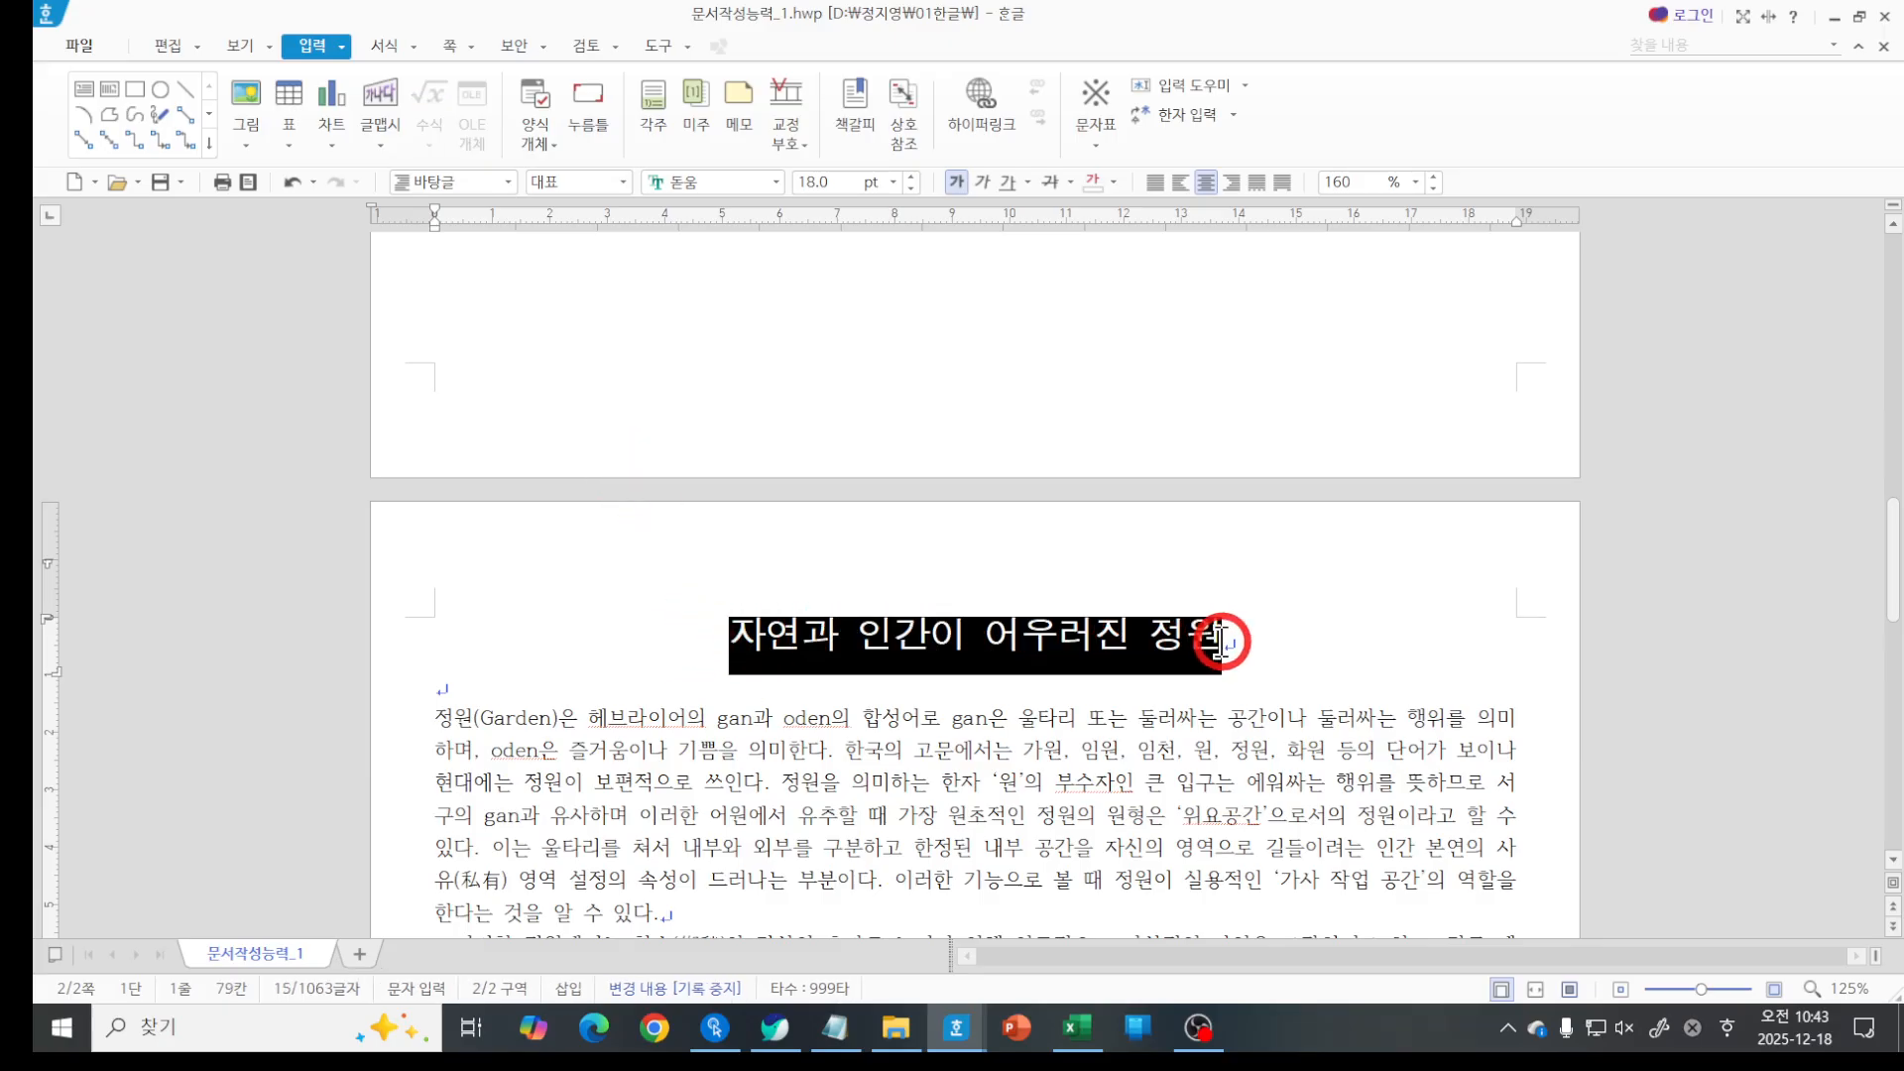
pyautogui.click(341, 49)
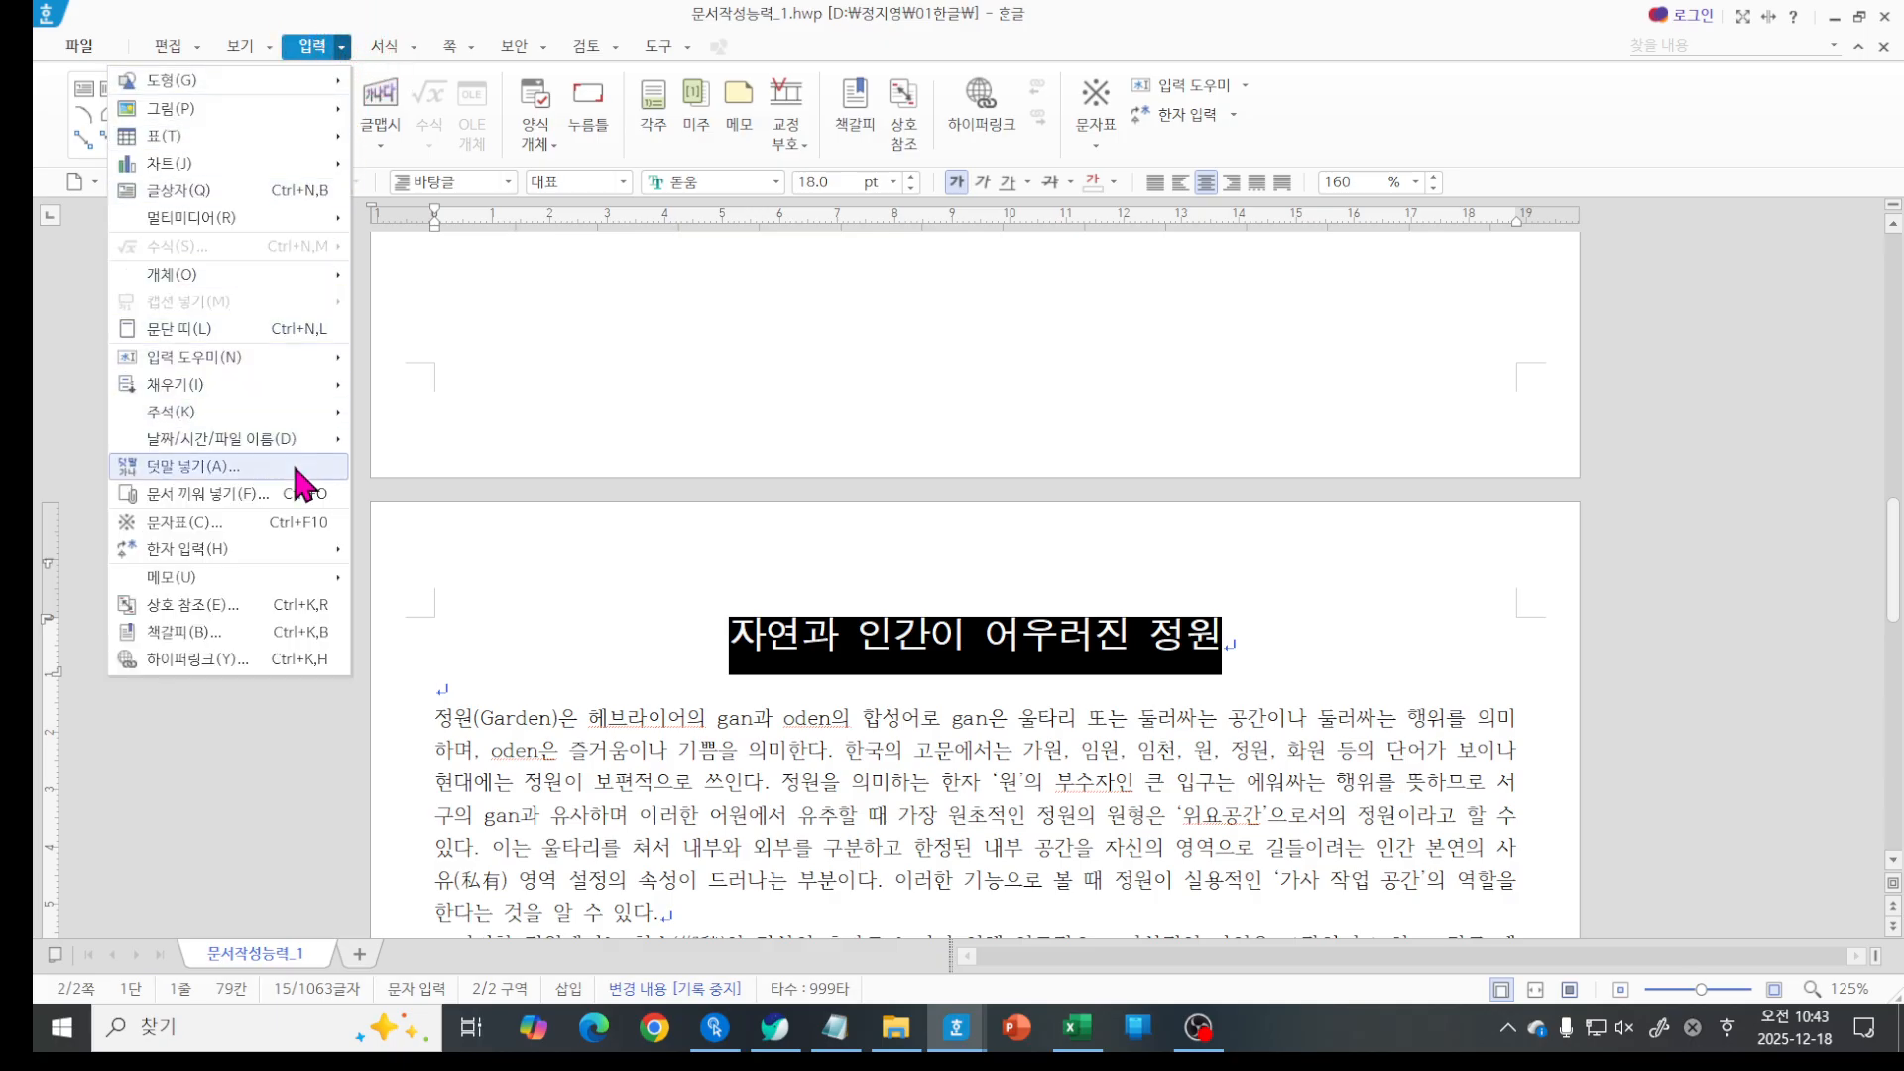
pyautogui.click(199, 466)
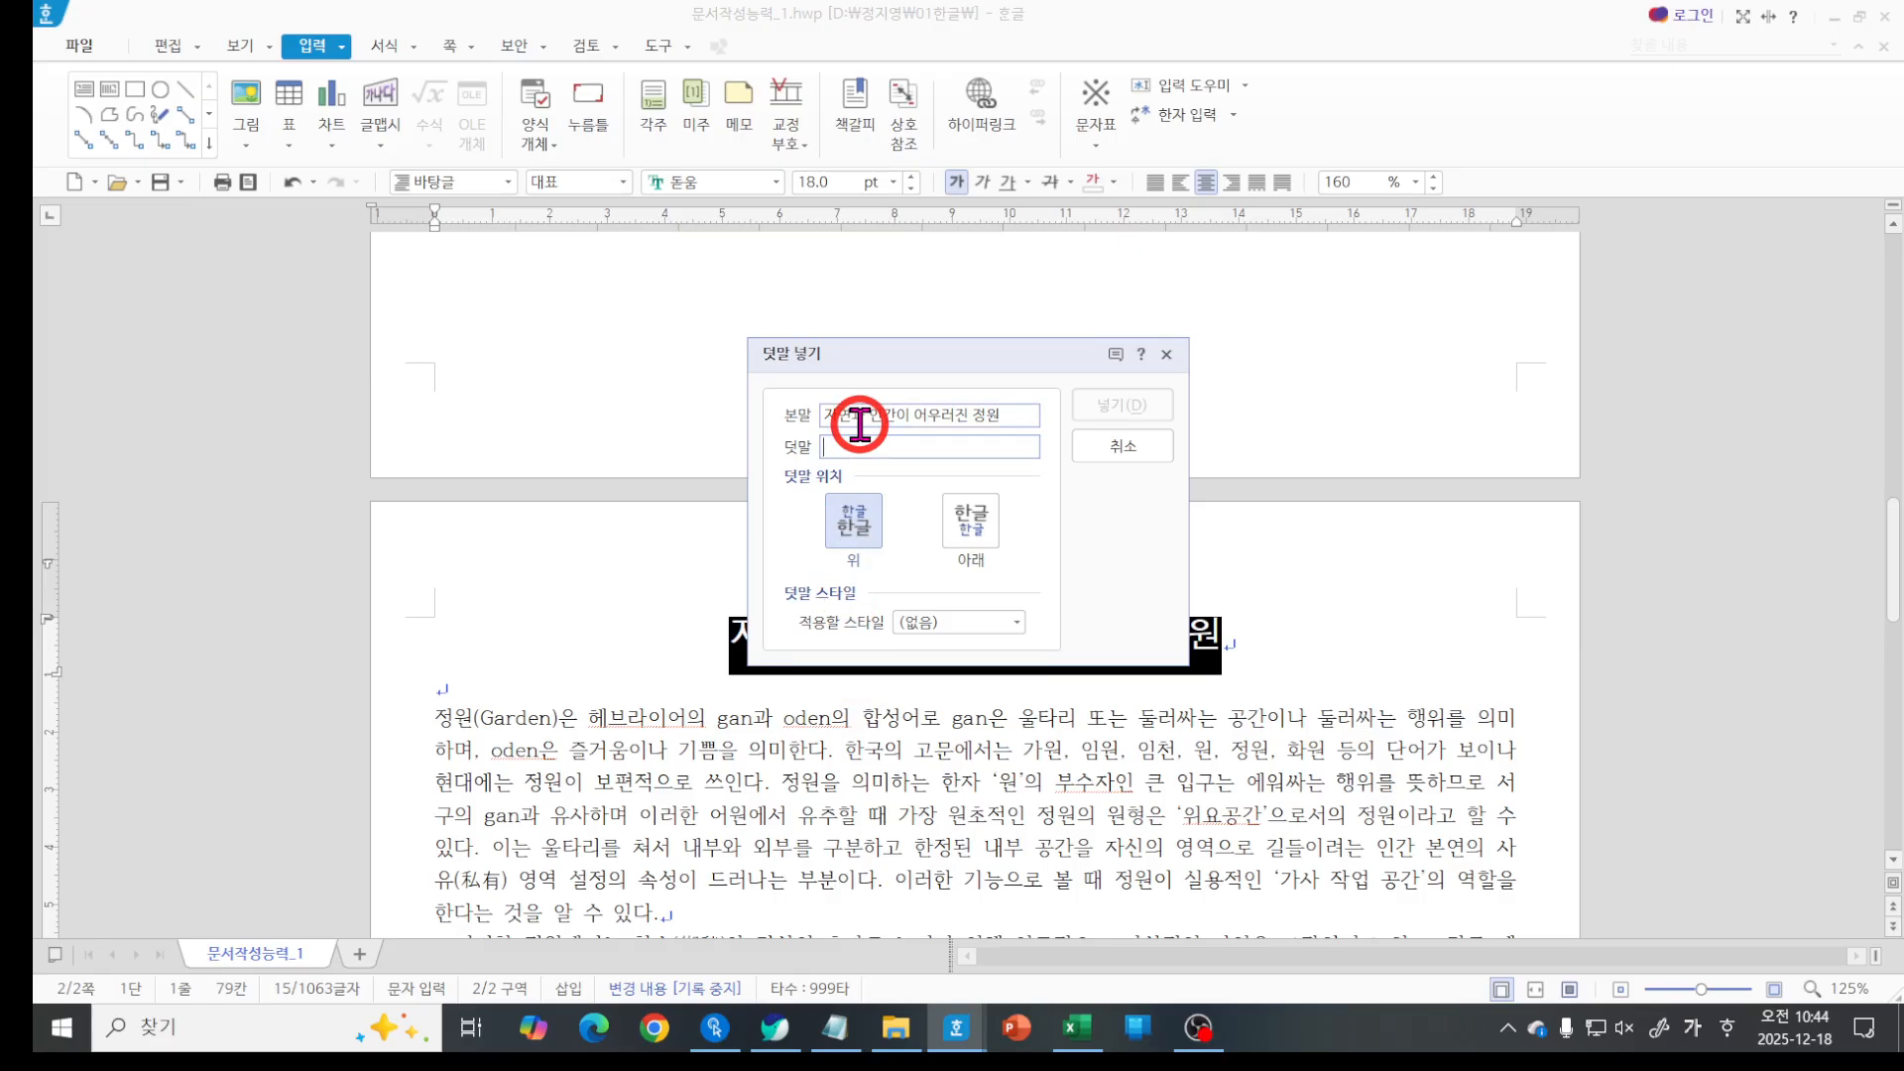
pyautogui.moveTo(865, 351); pyautogui.dragTo(851, 281)
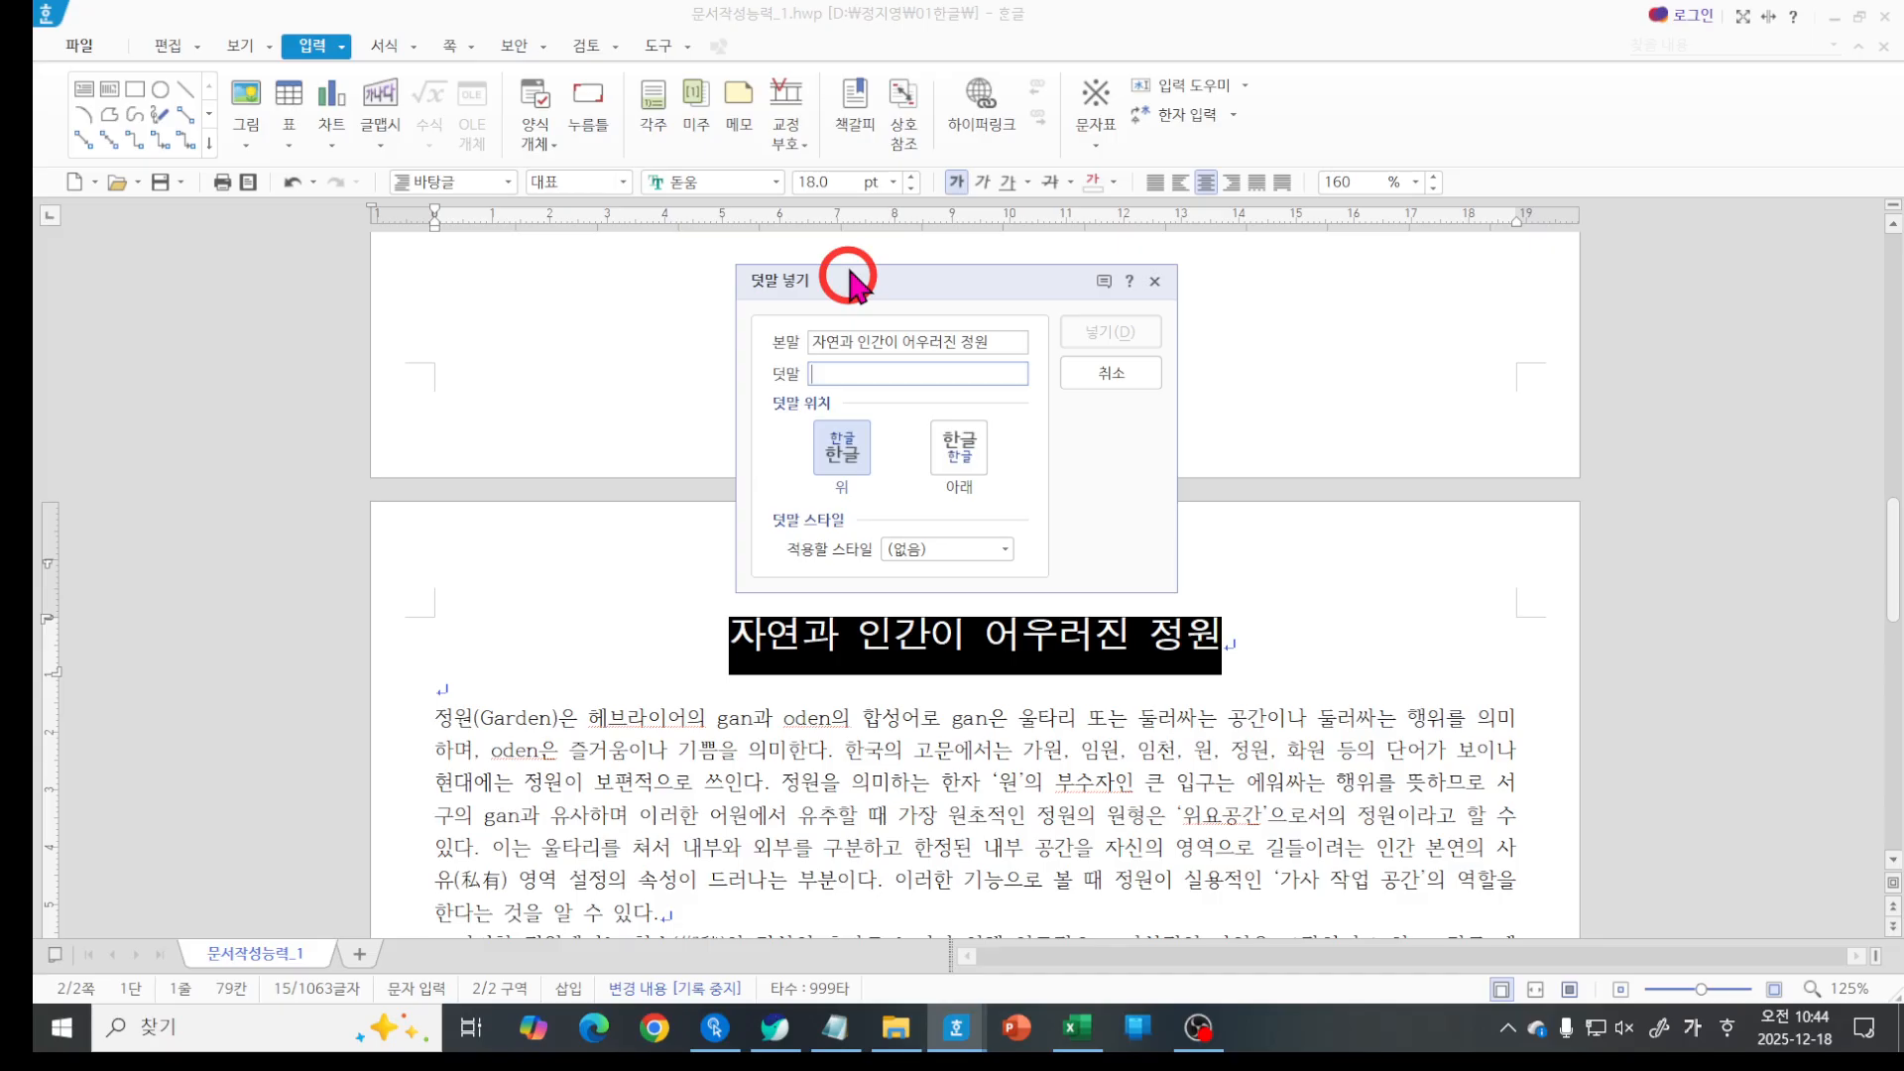
pyautogui.write('순천만갈대추')
pyautogui.write('ㄱ제')
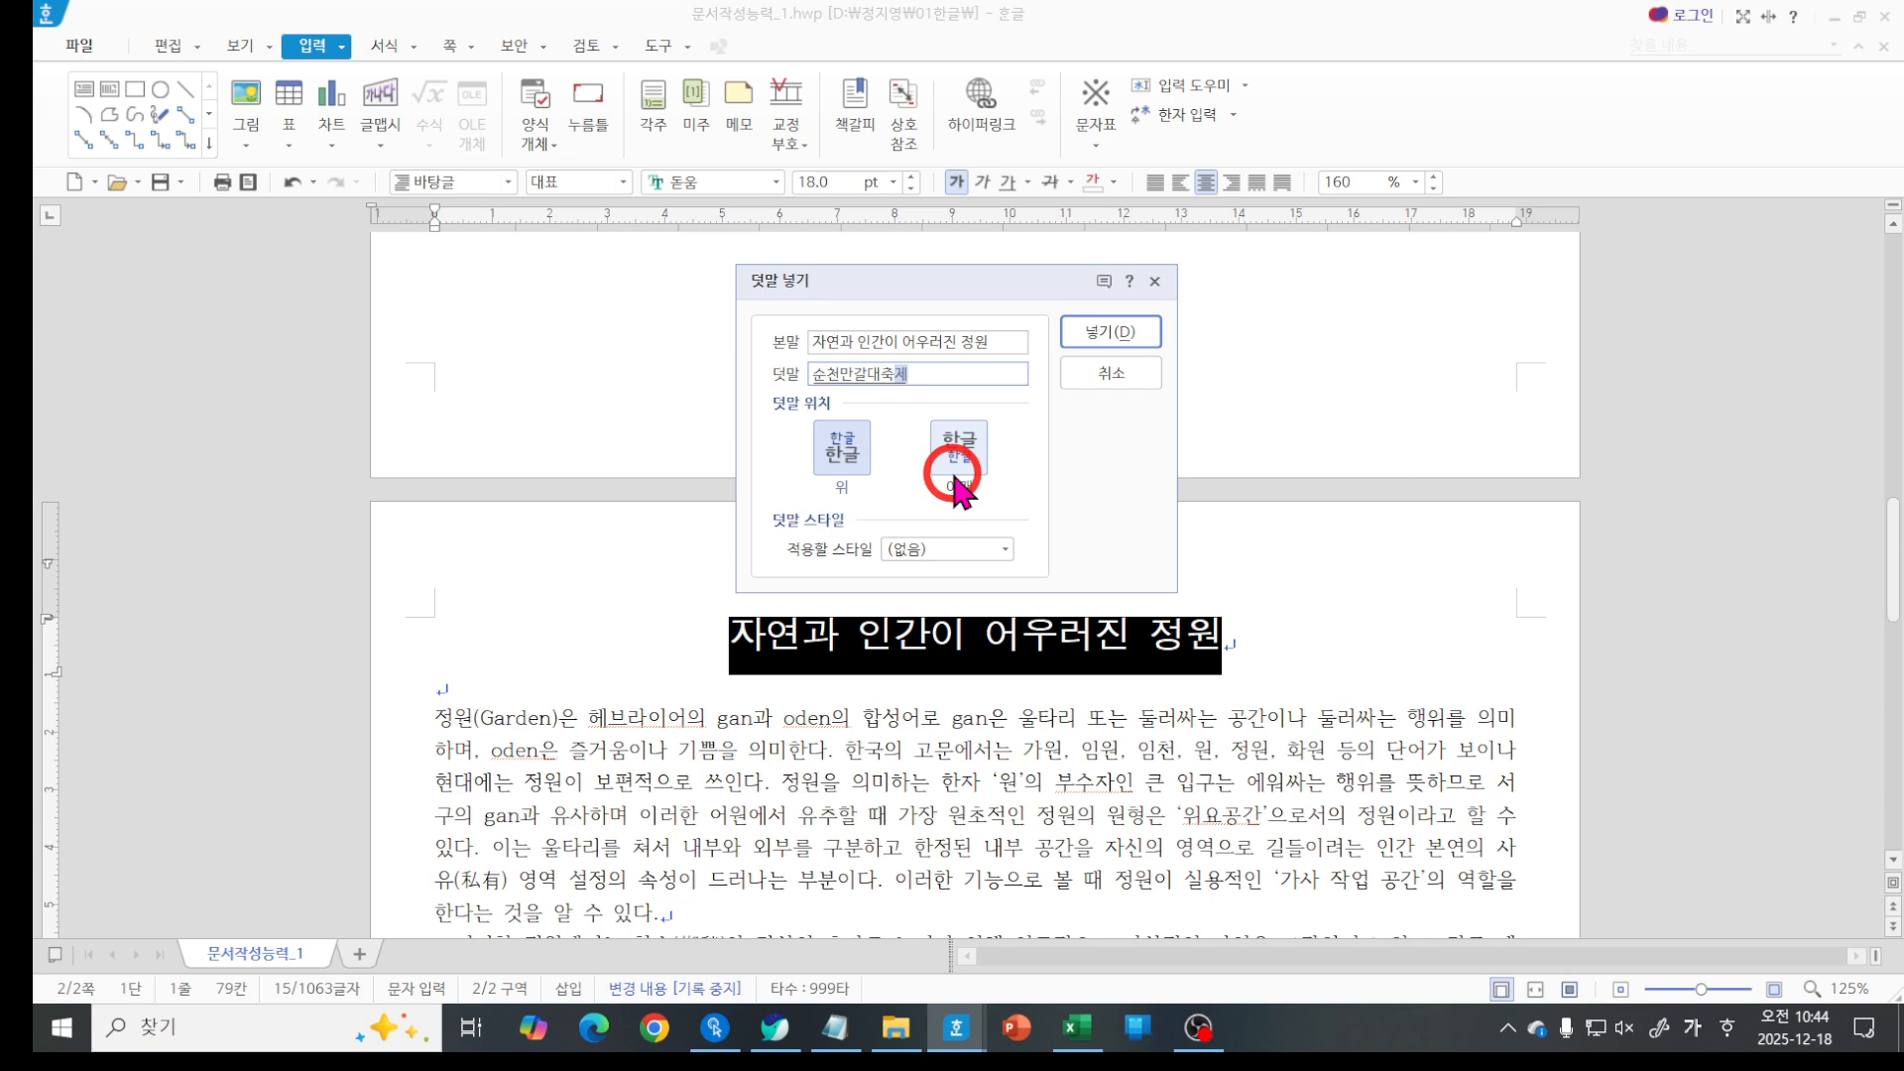
pyautogui.click(1099, 337)
pyautogui.click(1289, 652)
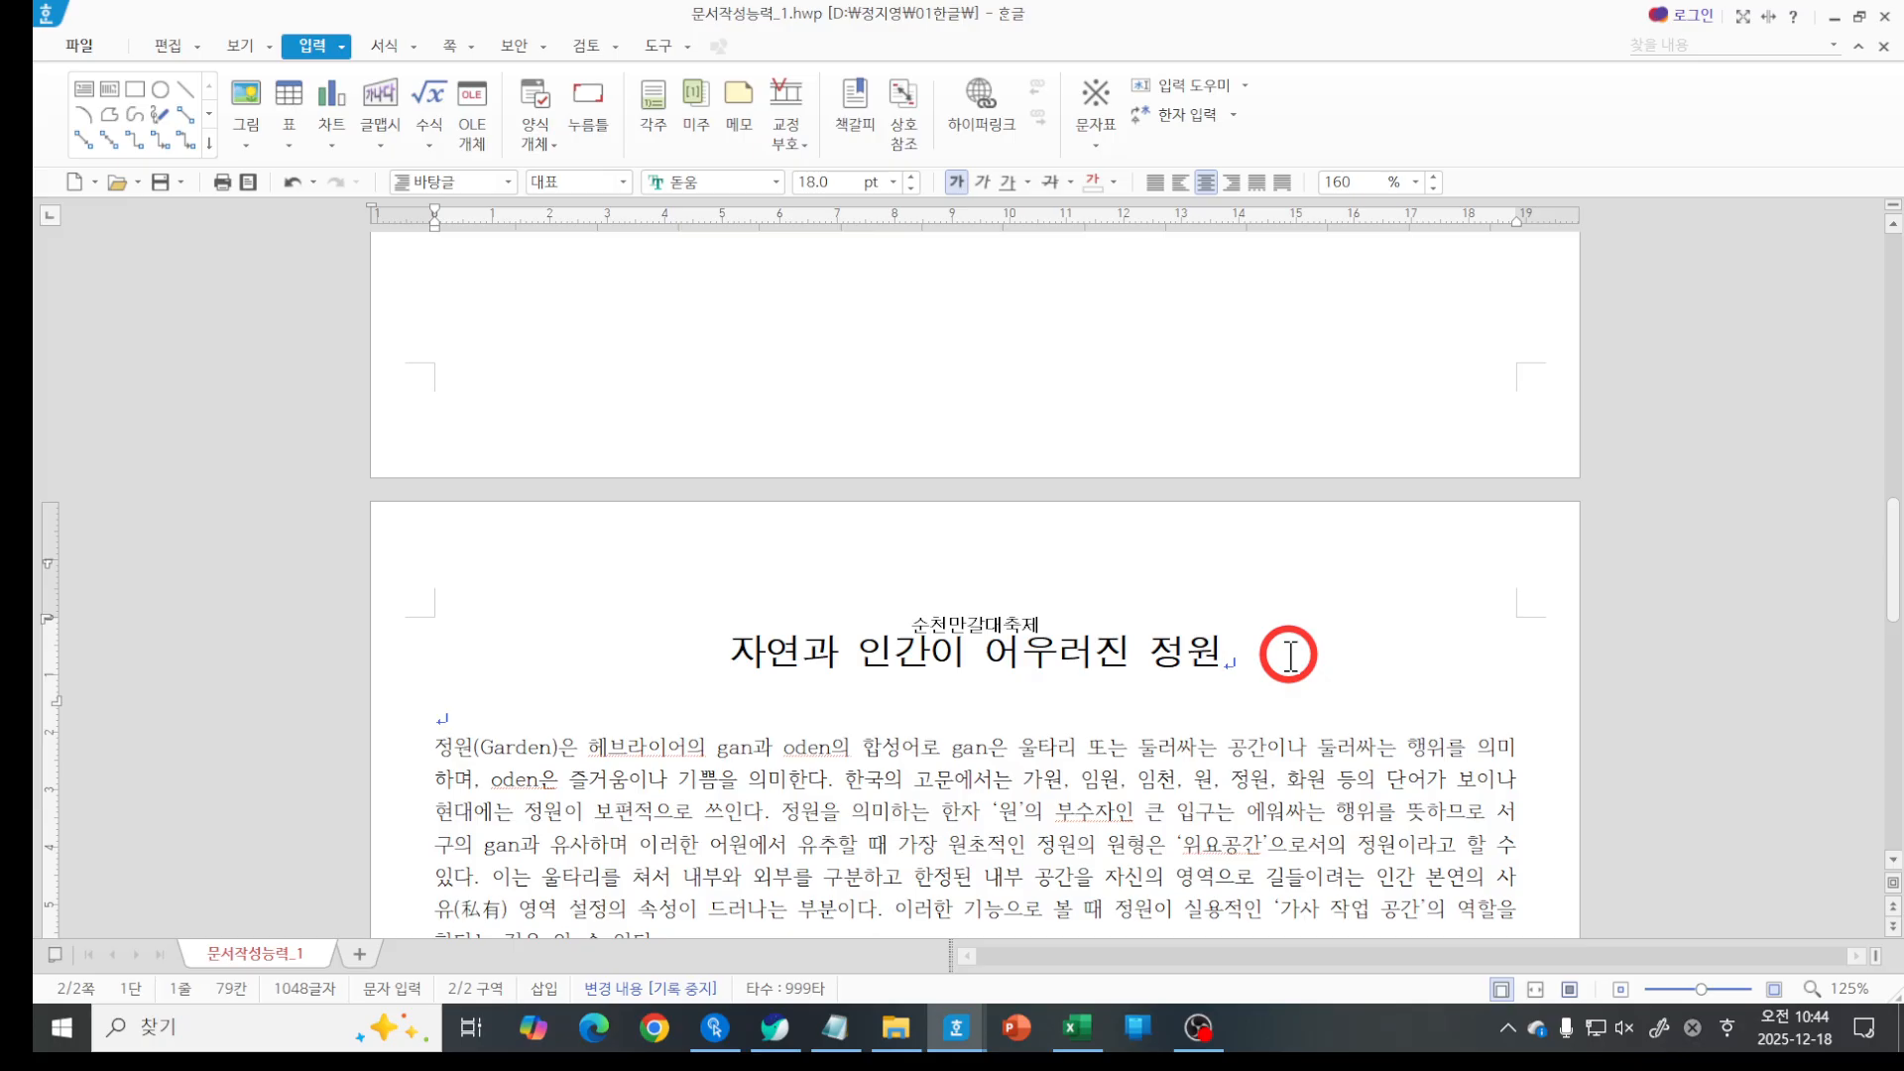
# Look up the commands for editing and removing the title's 덧말 (덧말 고치기, 덧말 지우기) without changing it.
pyautogui.press('Hangul')
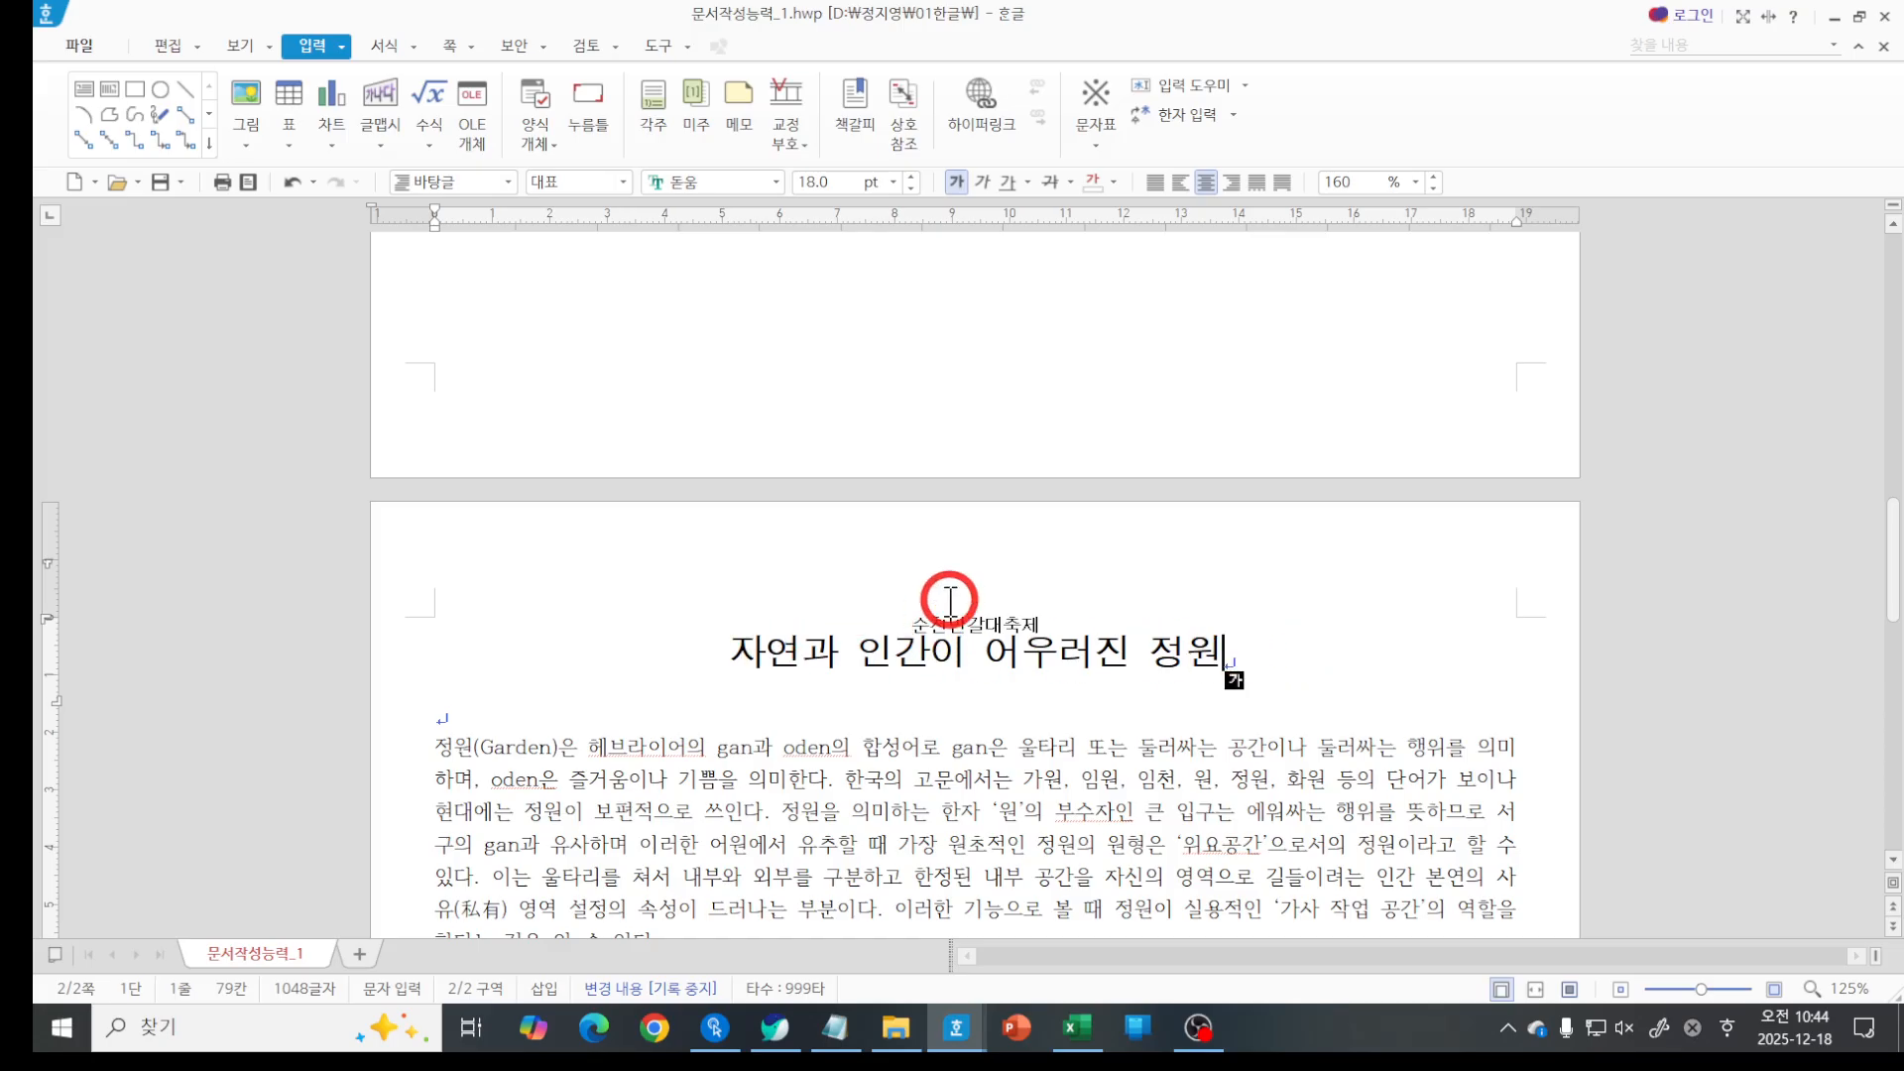
pyautogui.rightClick(1002, 620)
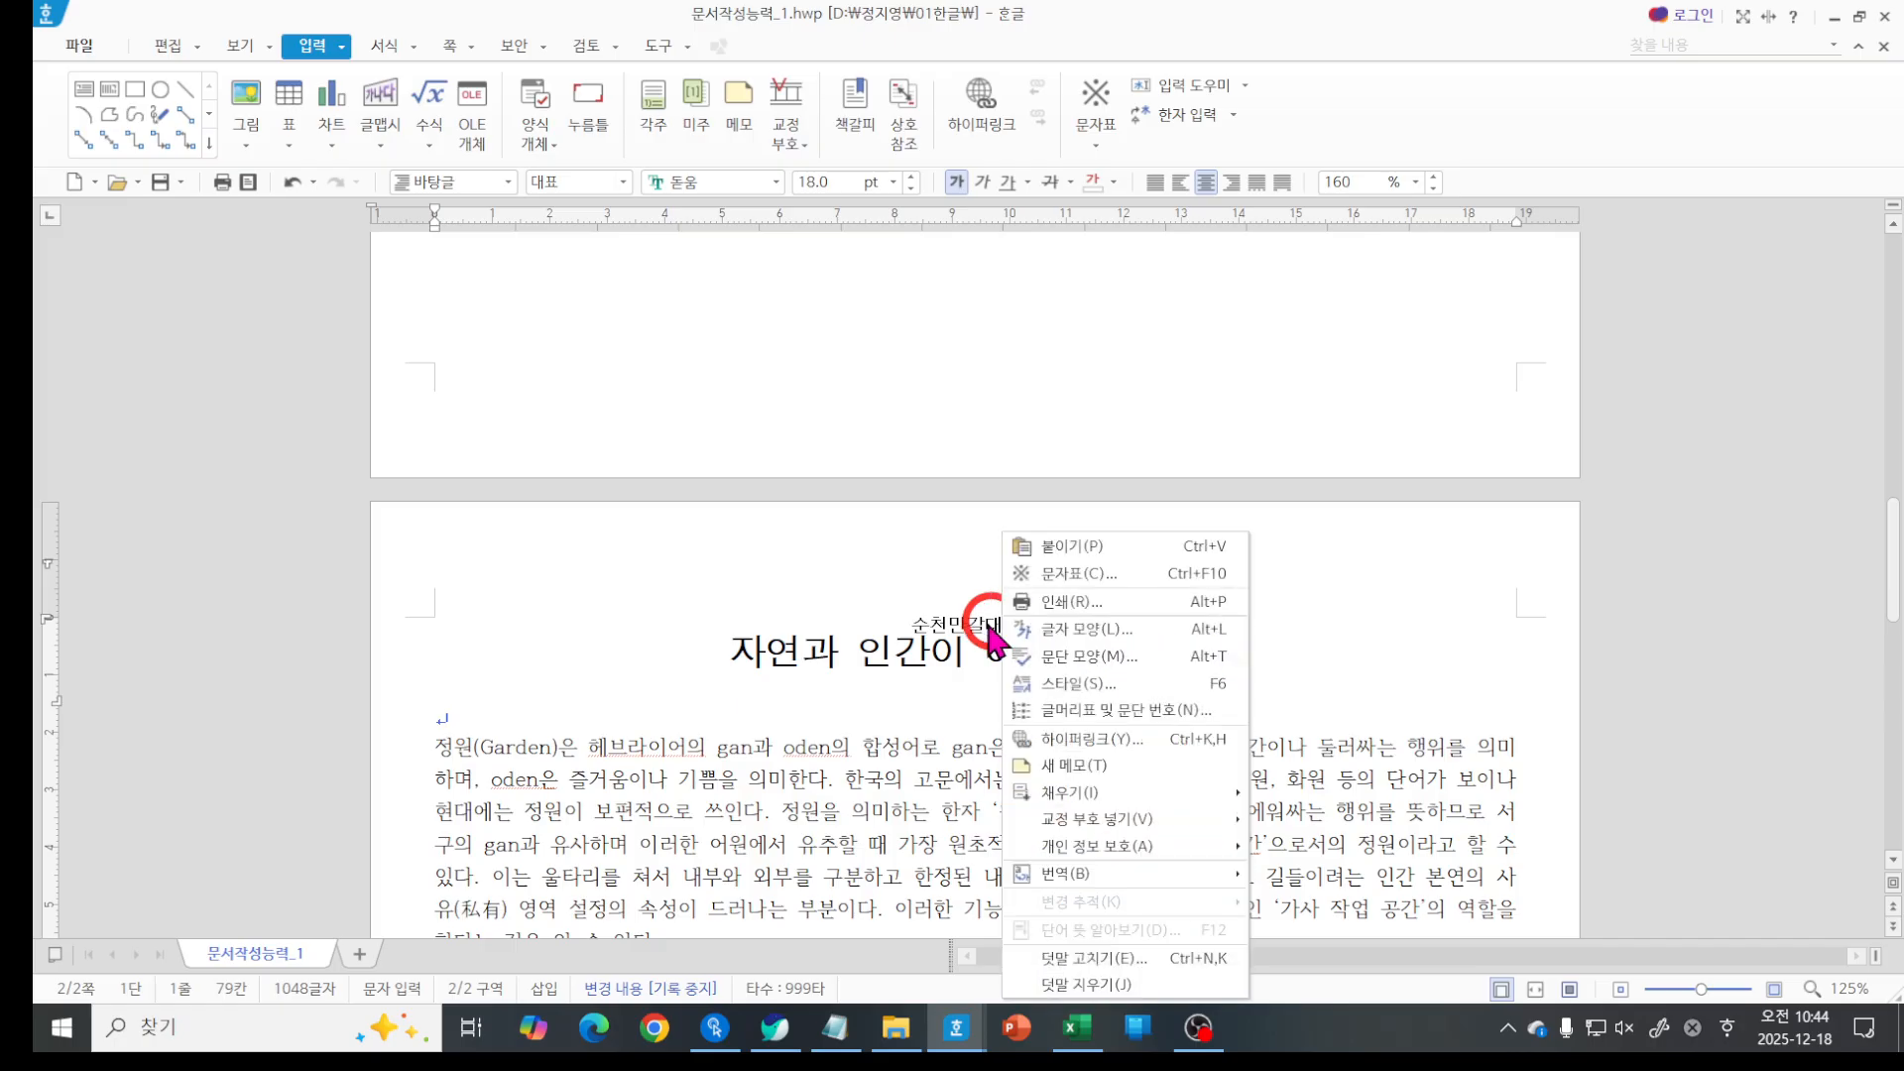
pyautogui.click(982, 635)
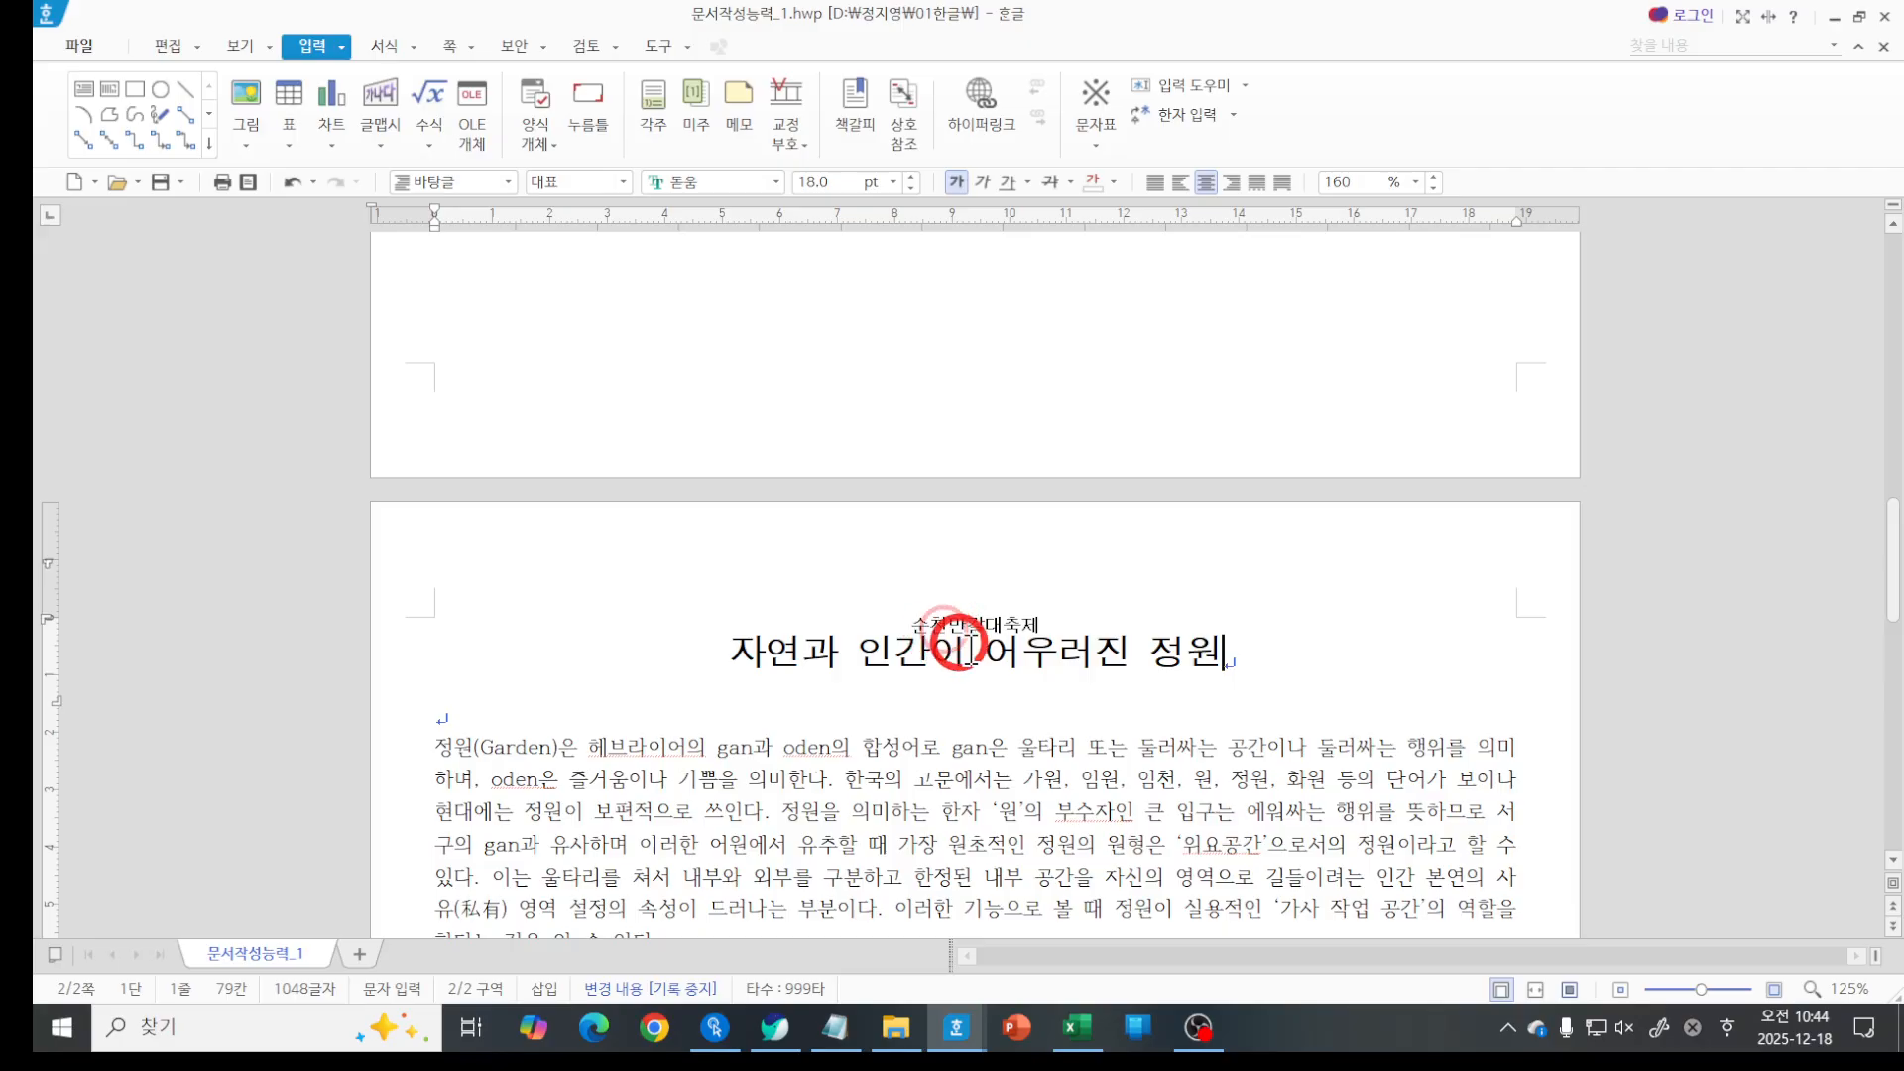
pyautogui.rightClick(1059, 655)
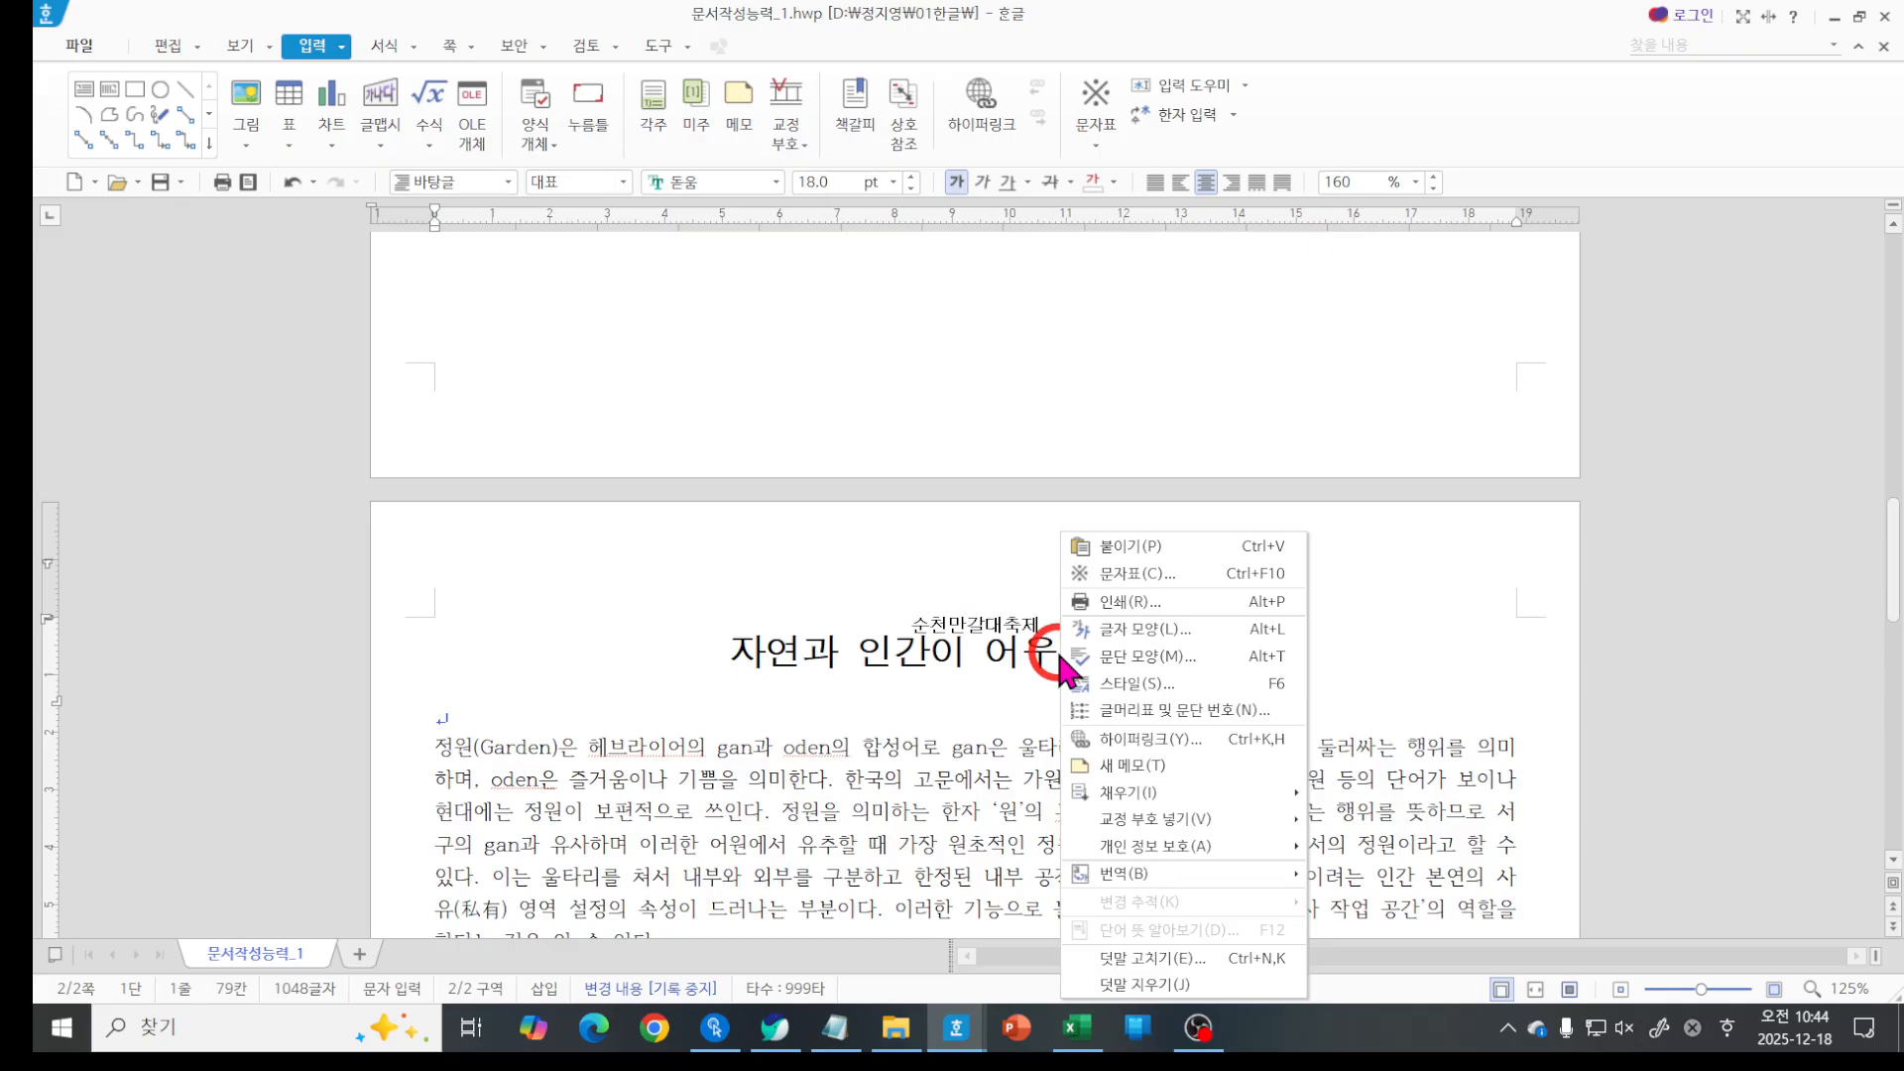
pyautogui.click(1185, 987)
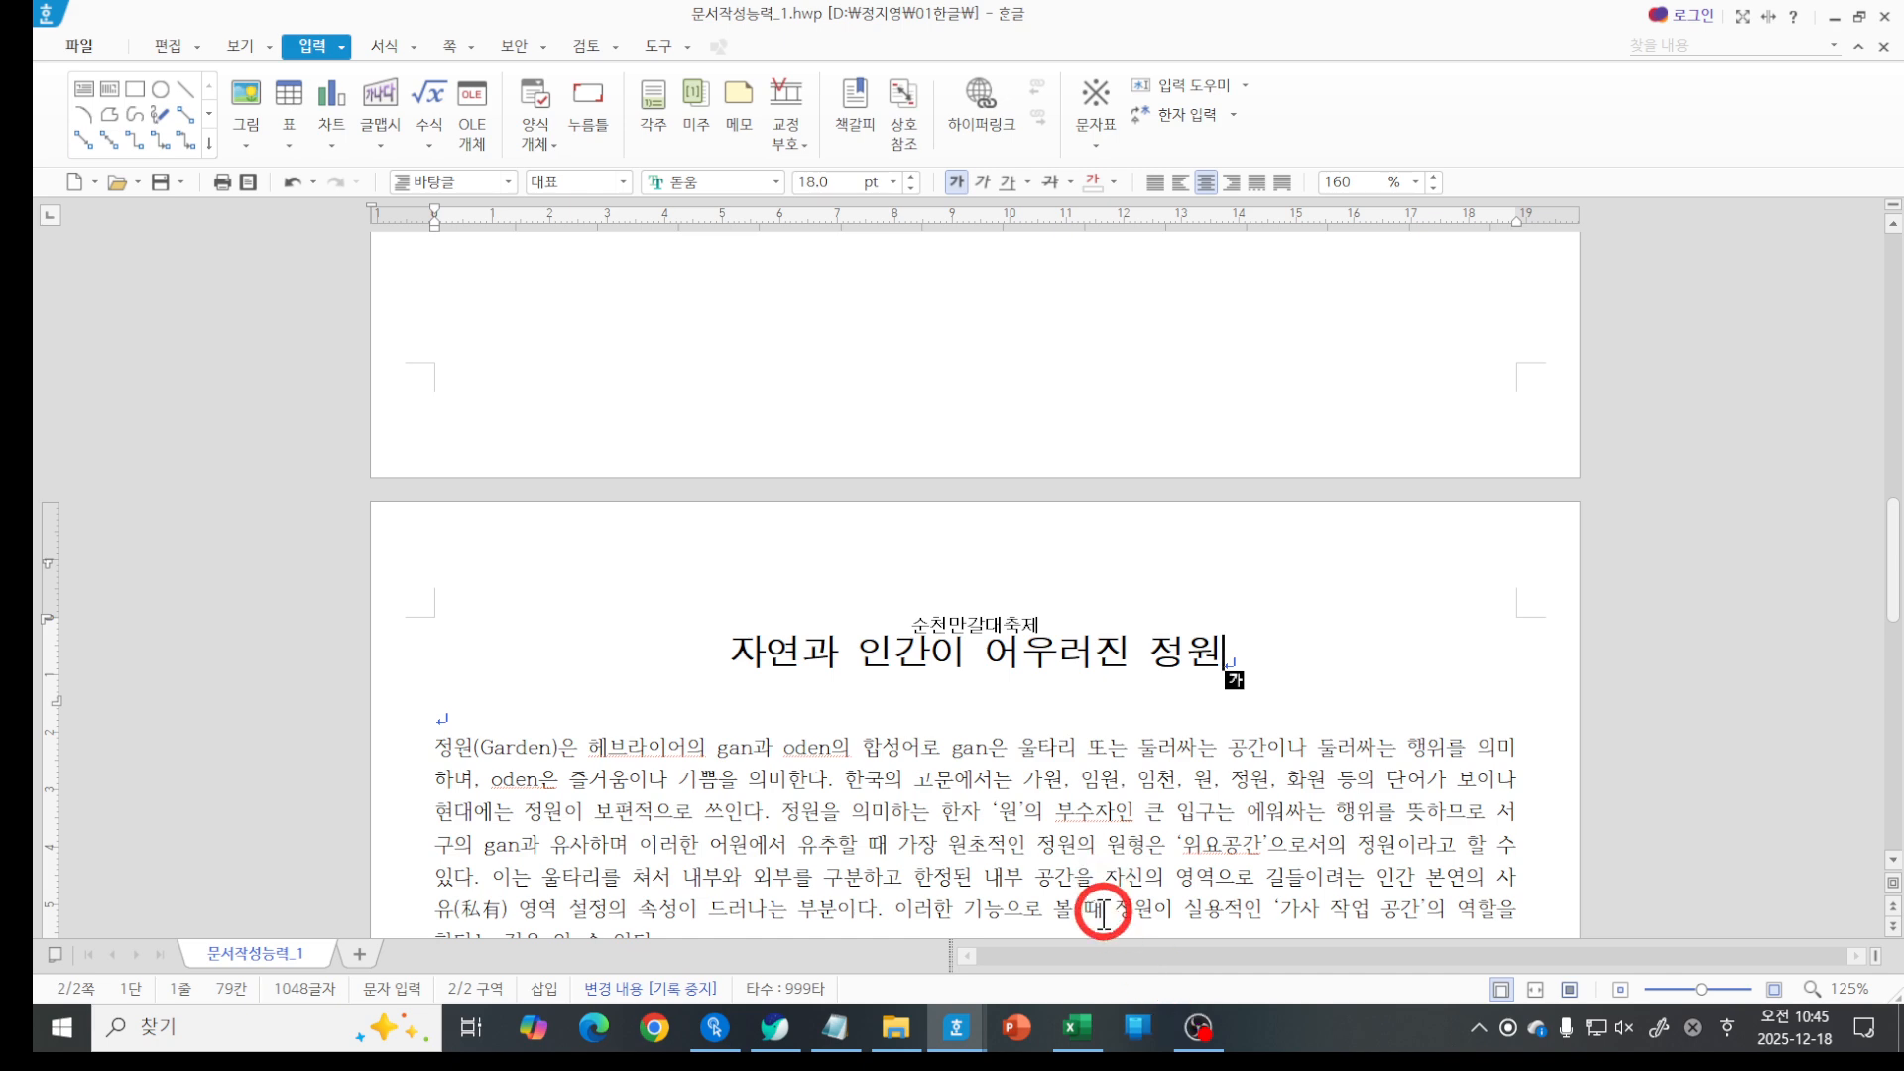
# Check the header (머리말) margin in the page setup (편집 용지) and close it unchanged.
pyautogui.press('F7')
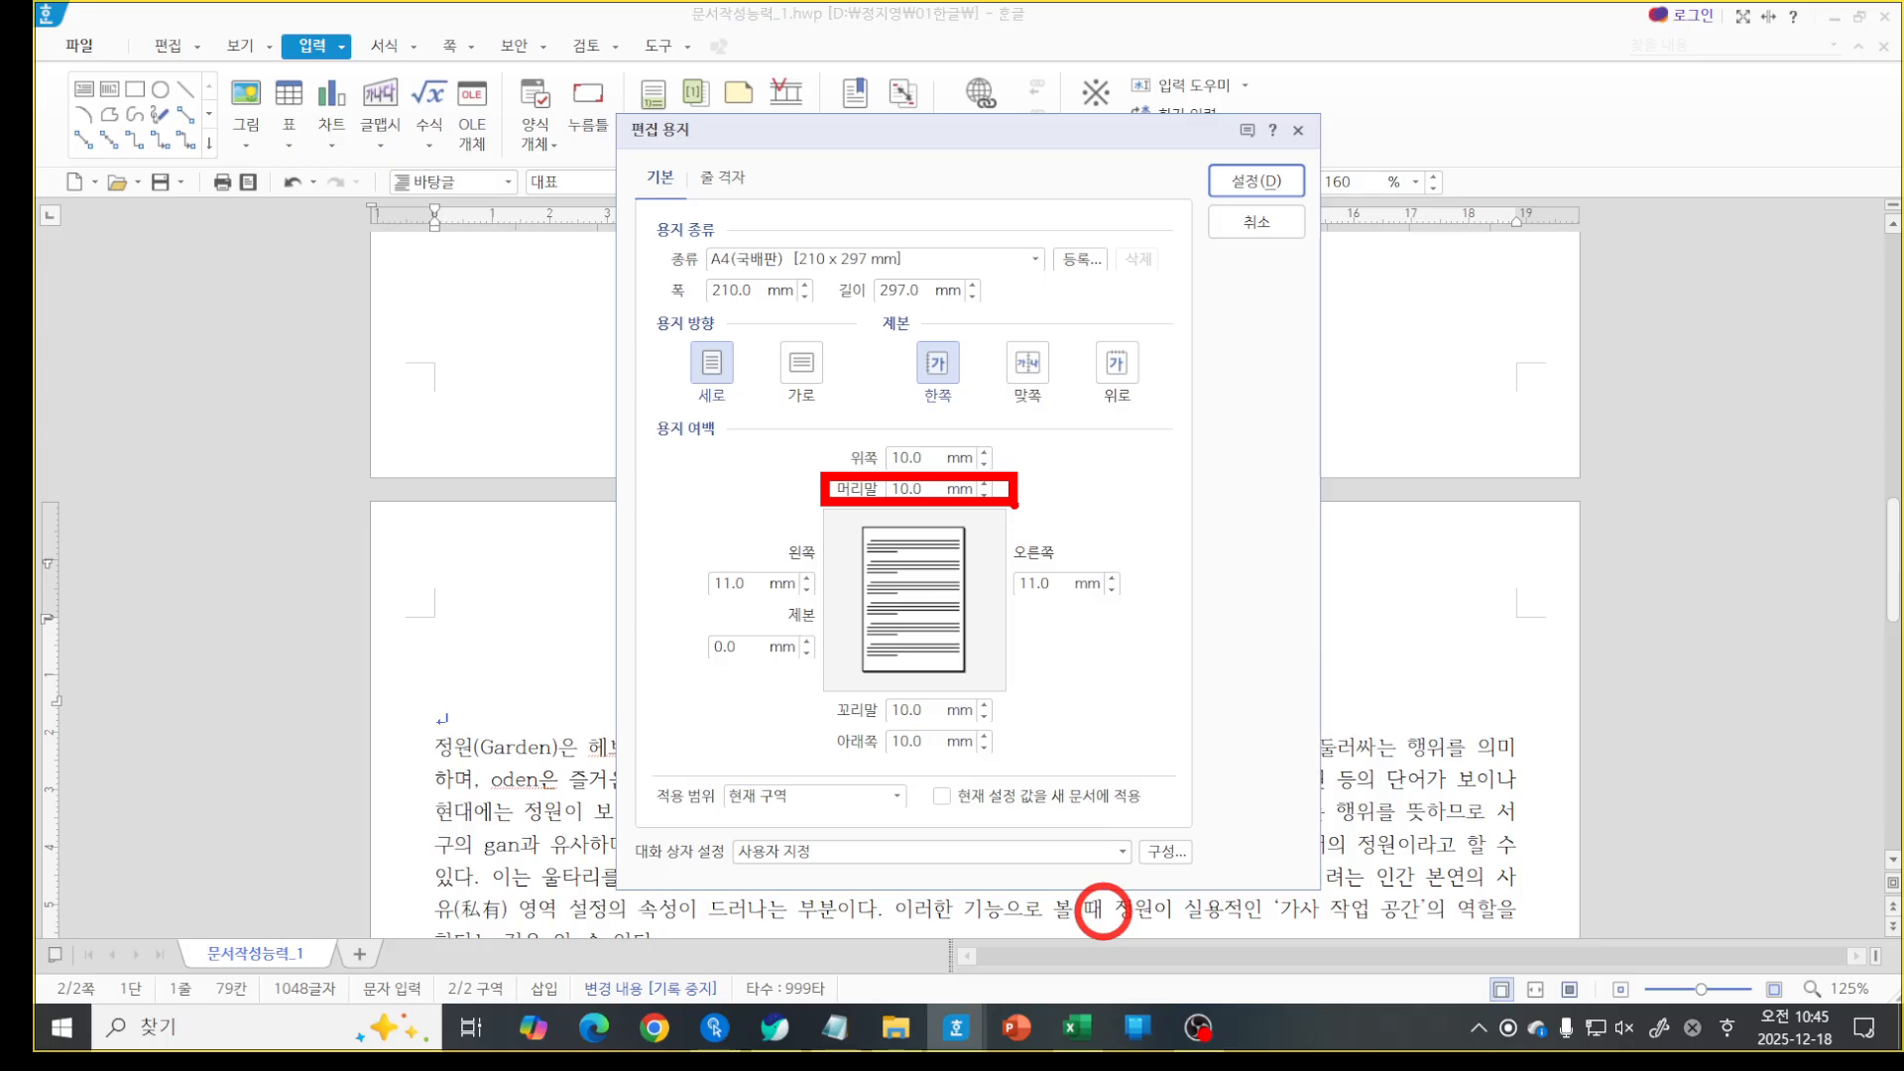
pyautogui.press('Escape')
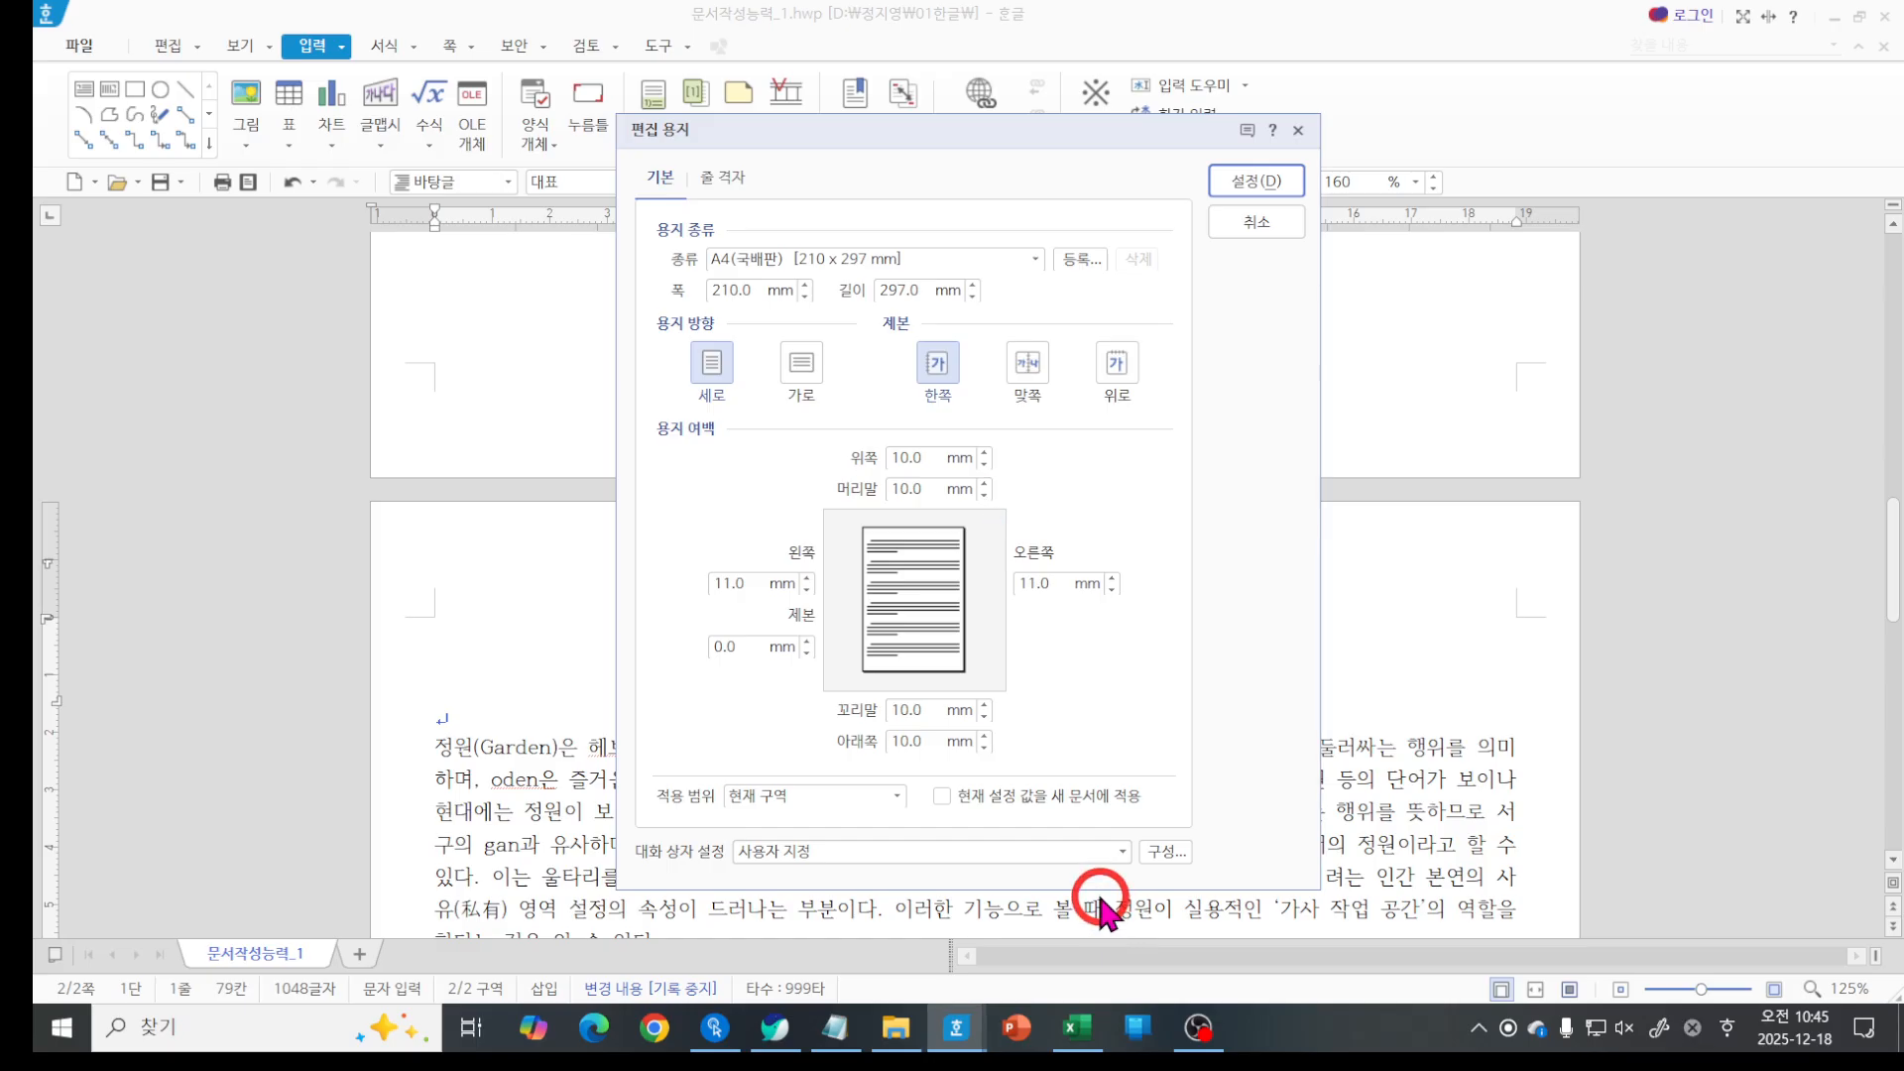
pyautogui.press('Escape')
# Examine the second page's whole body area, its side margins, and the top margin and header zones above the title.
pyautogui.scroll(-1, 1101, 770)
pyautogui.scroll(-5, 1101, 770)
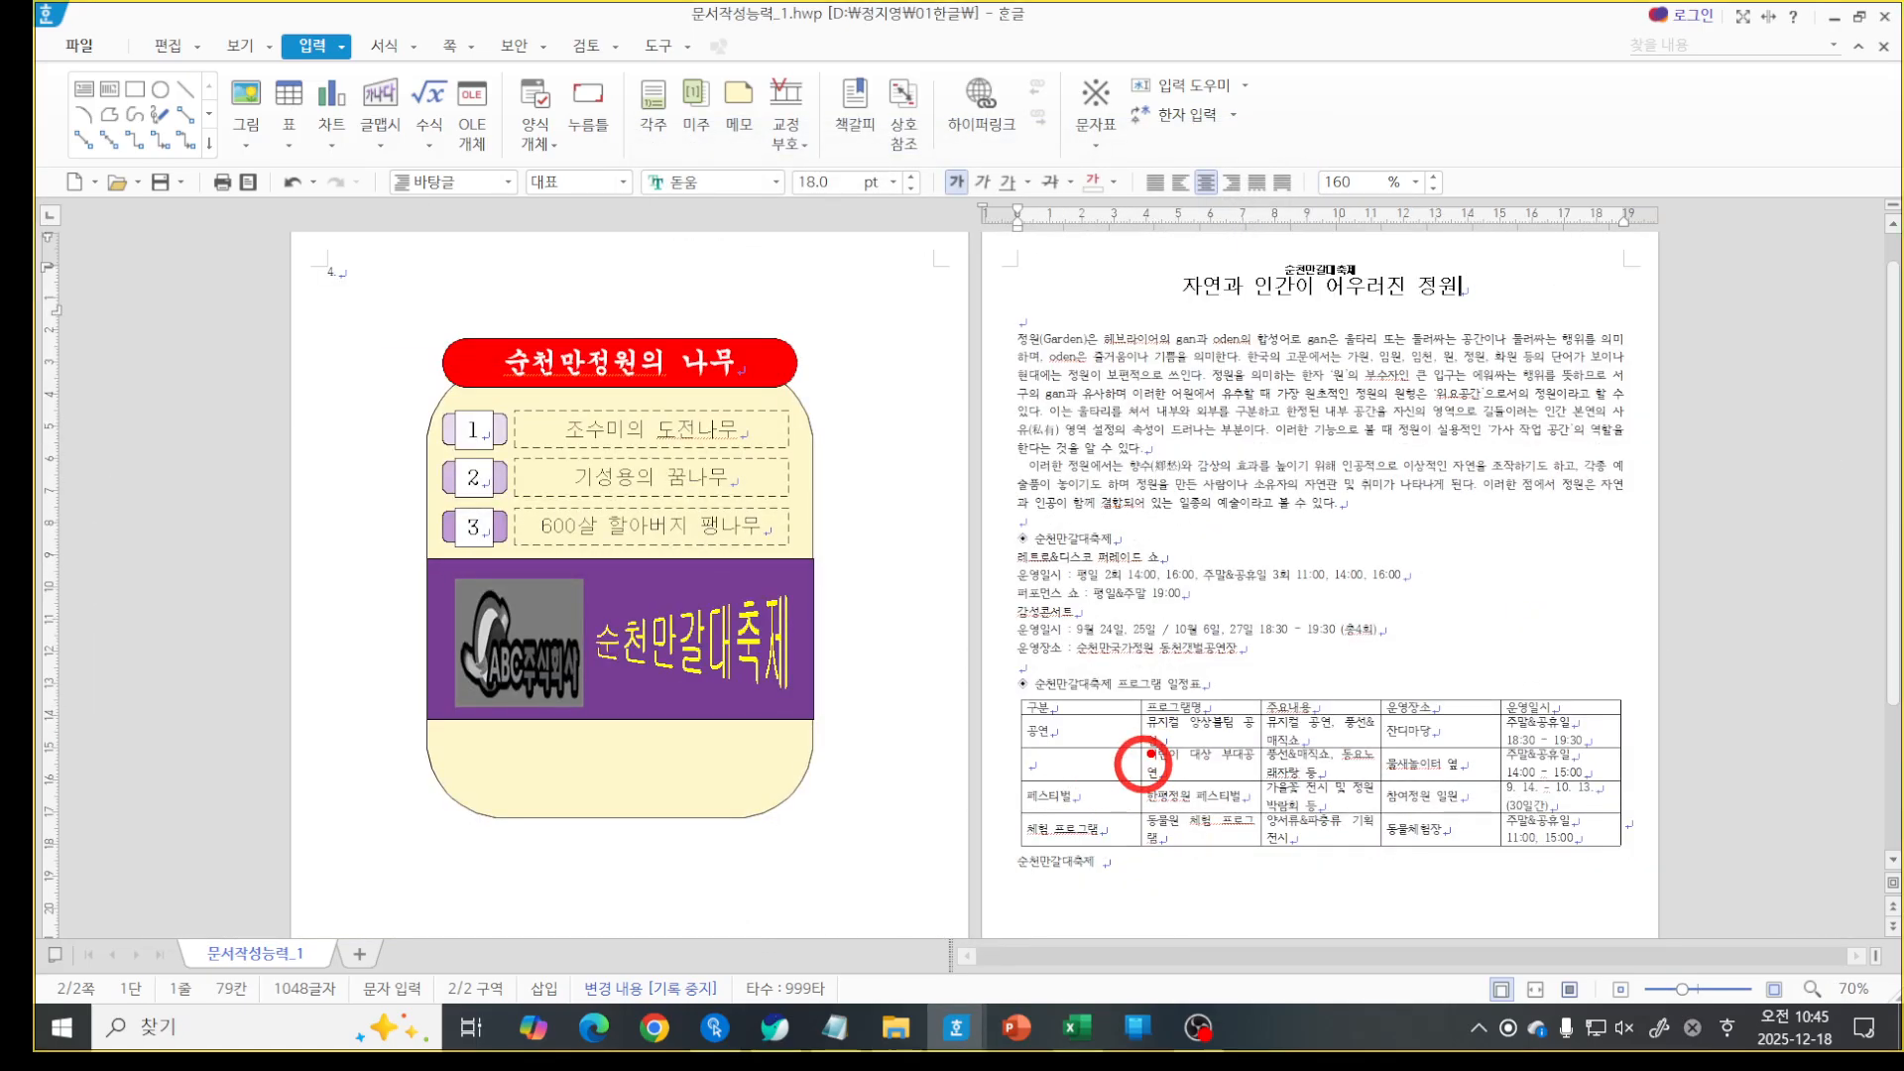
pyautogui.scroll(-1, 1133, 769)
pyautogui.scroll(-1, 1134, 768)
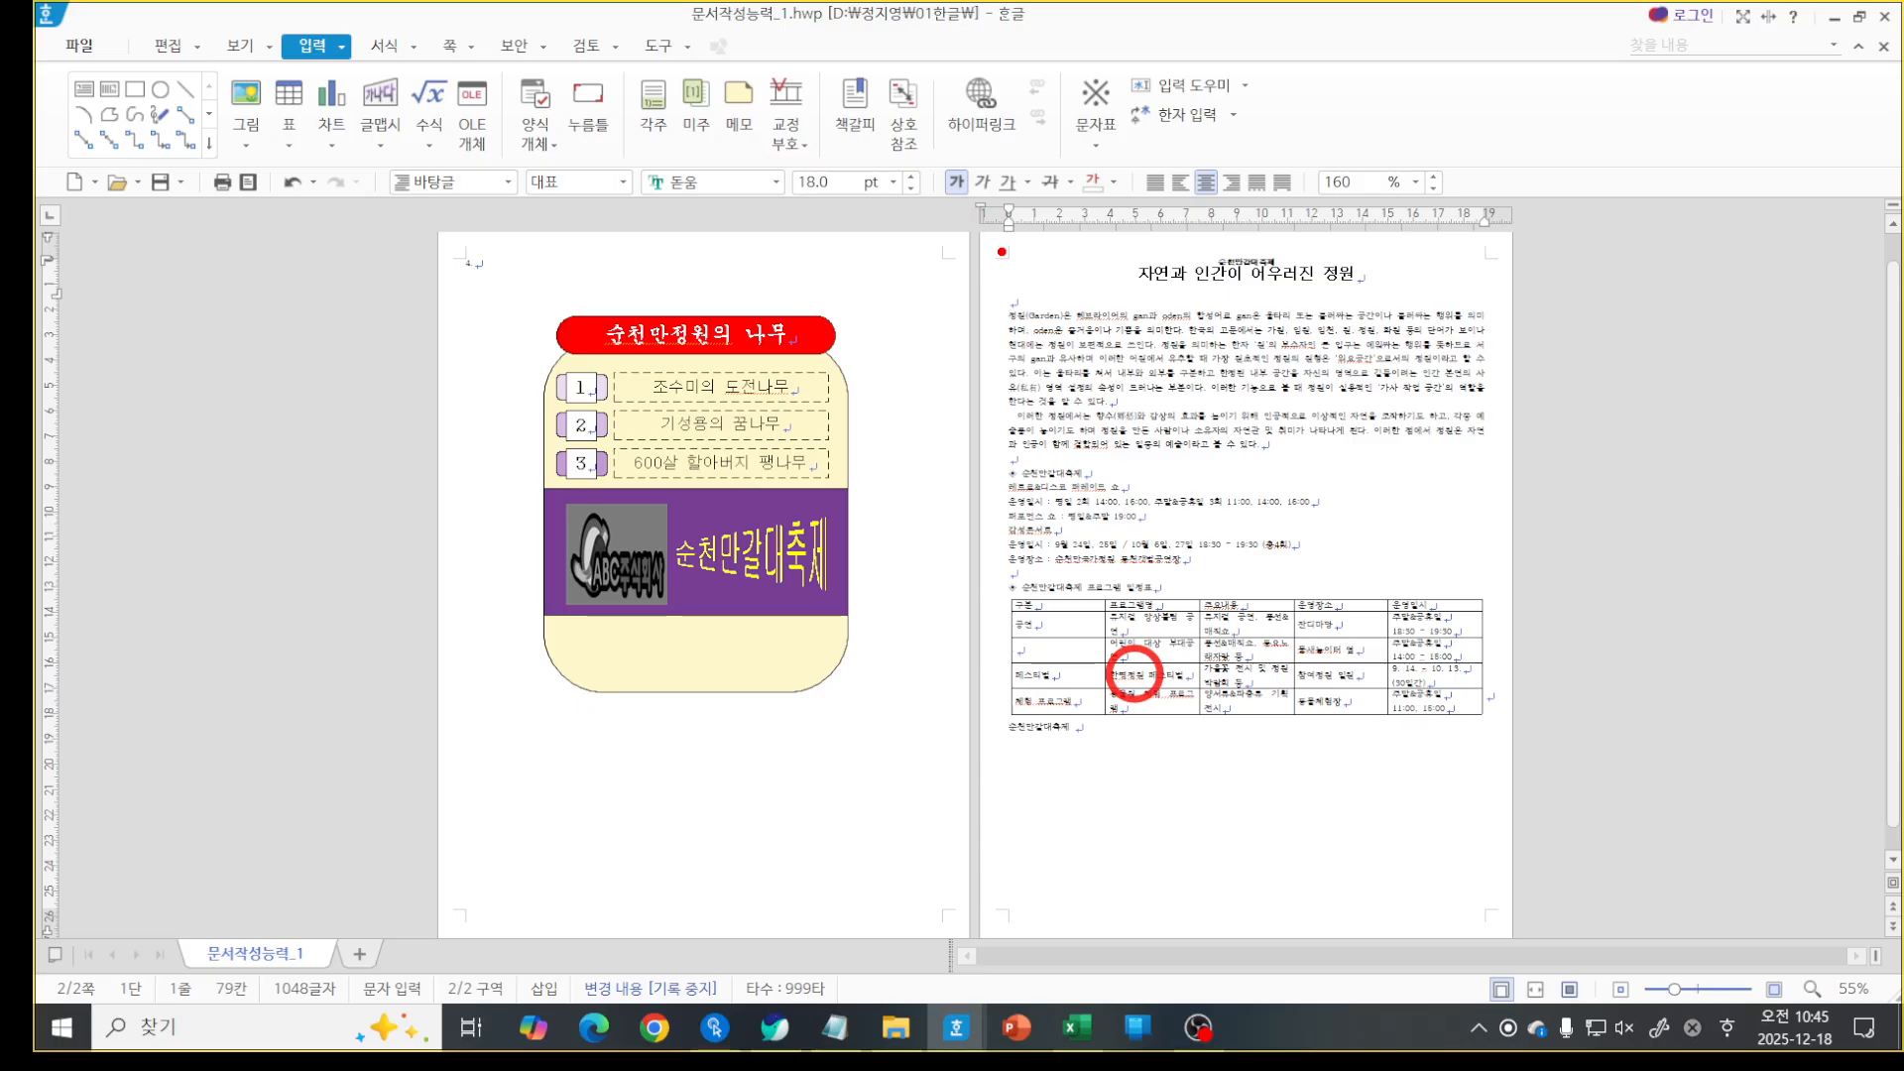
pyautogui.moveTo(1008, 258)
pyautogui.mouseDown()
pyautogui.moveTo(1356, 704)
pyautogui.moveTo(1483, 908)
pyautogui.mouseUp()
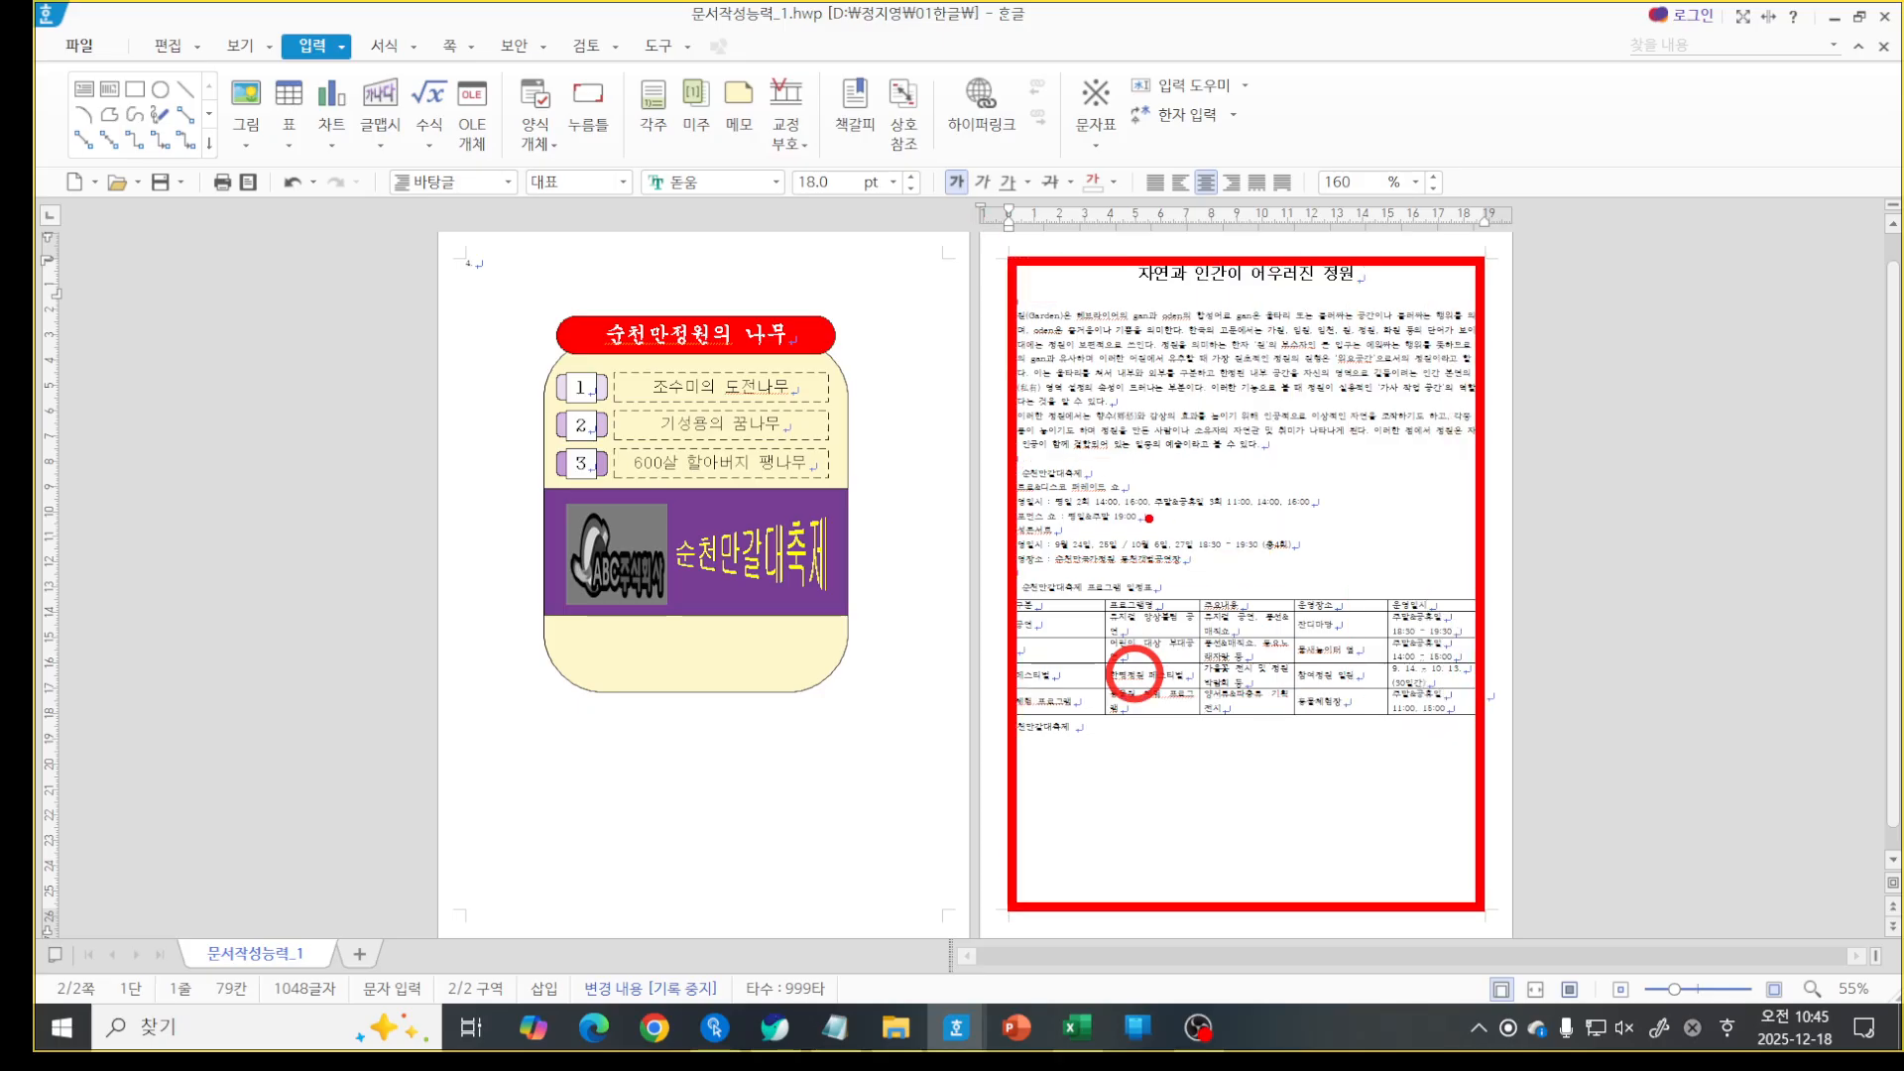
pyautogui.moveTo(956, 473); pyautogui.dragTo(1026, 446)
pyautogui.moveTo(1485, 490)
pyautogui.mouseDown()
pyautogui.moveTo(1509, 521)
pyautogui.moveTo(1545, 452)
pyautogui.mouseUp()
pyautogui.press('Escape')
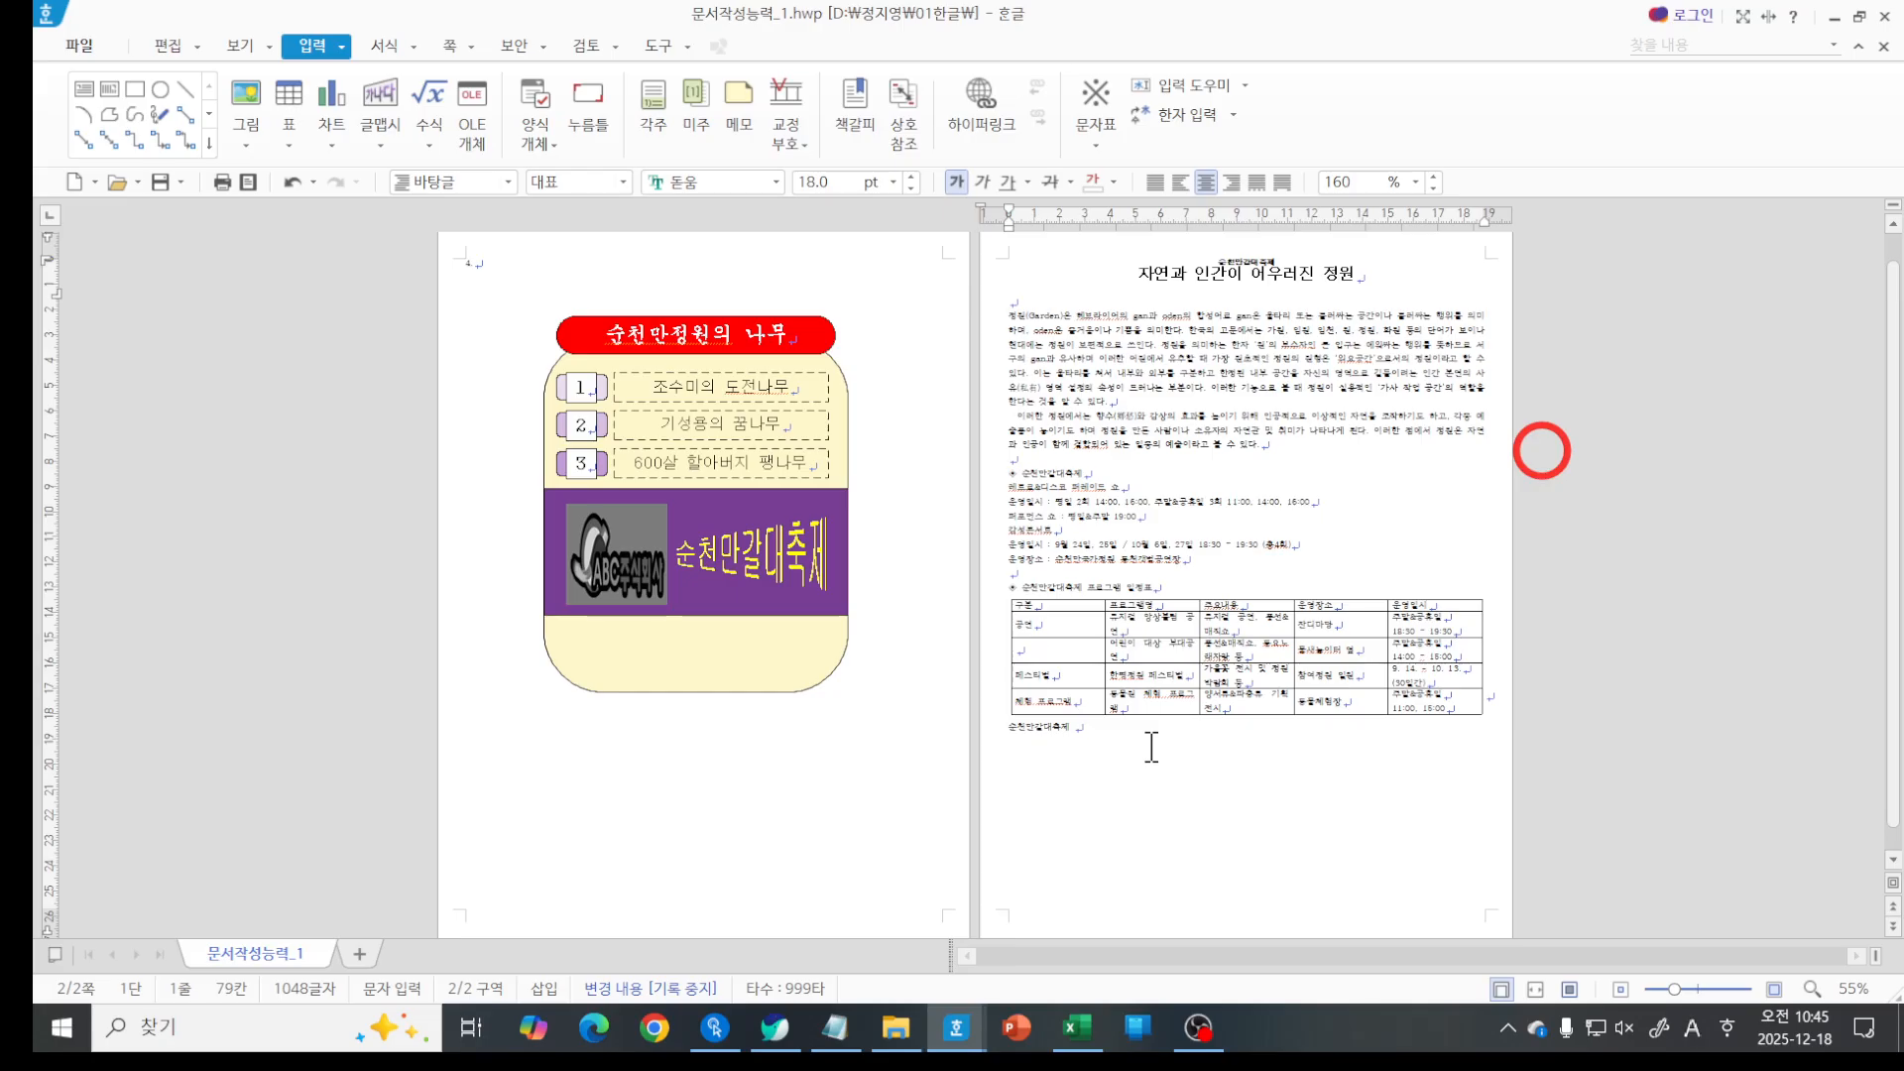
pyautogui.scroll(7, 1151, 746)
pyautogui.scroll(1, 1150, 746)
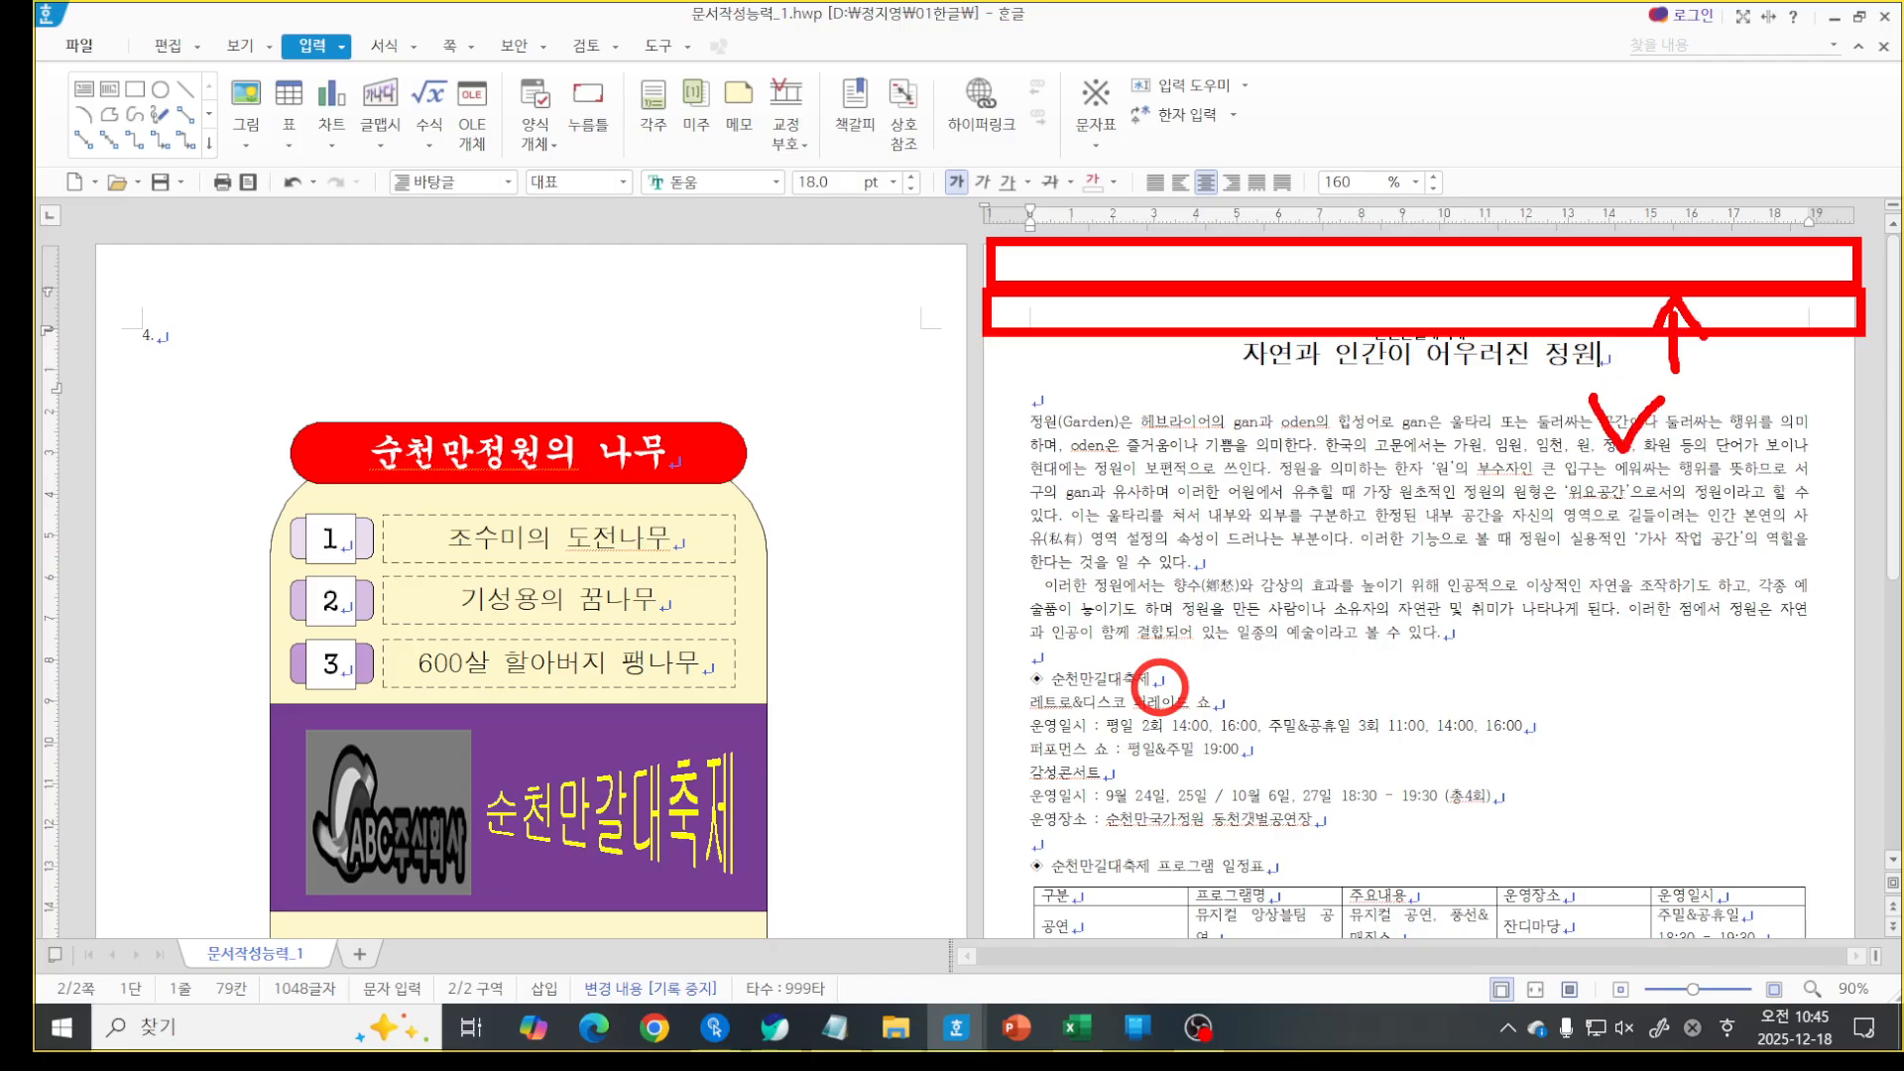
# Create a 머리말 for the page with position 양쪽 and the (모양 없음) layout.
pyautogui.click(1169, 681)
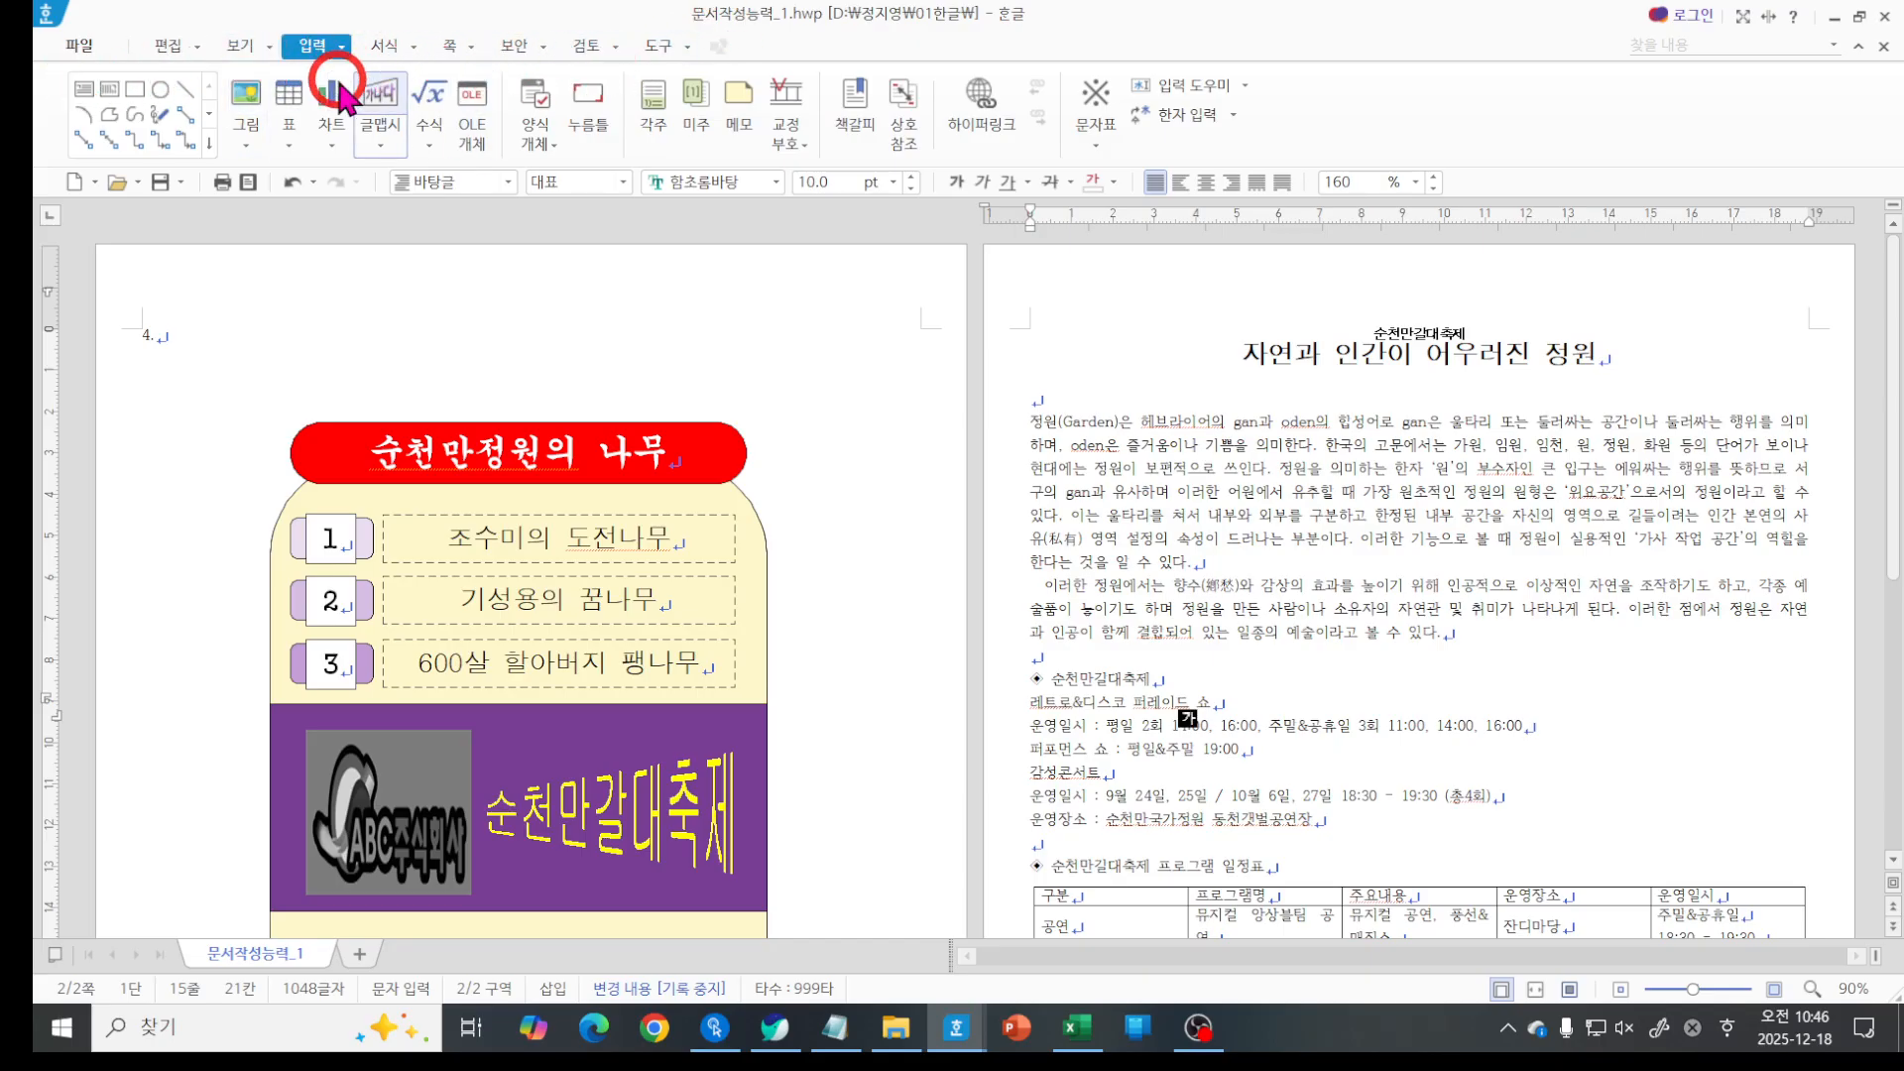
pyautogui.click(447, 47)
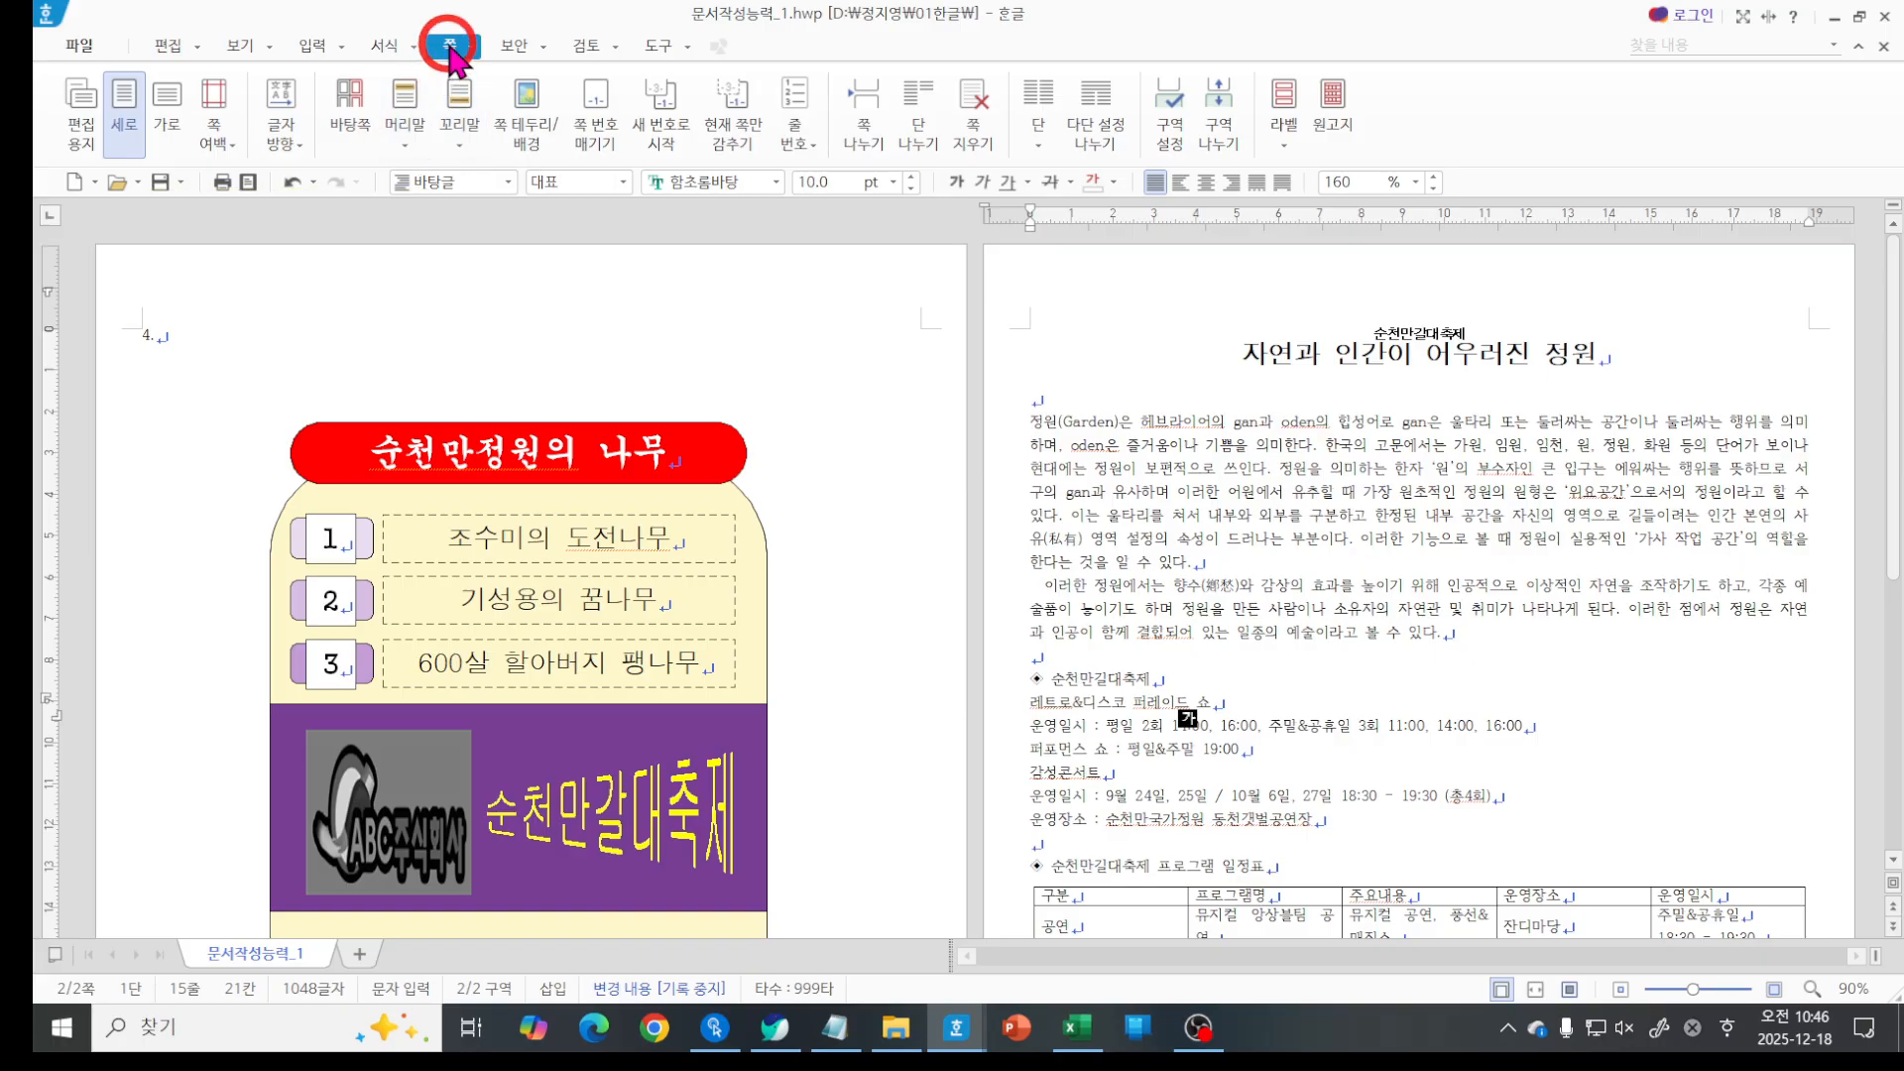
pyautogui.click(405, 148)
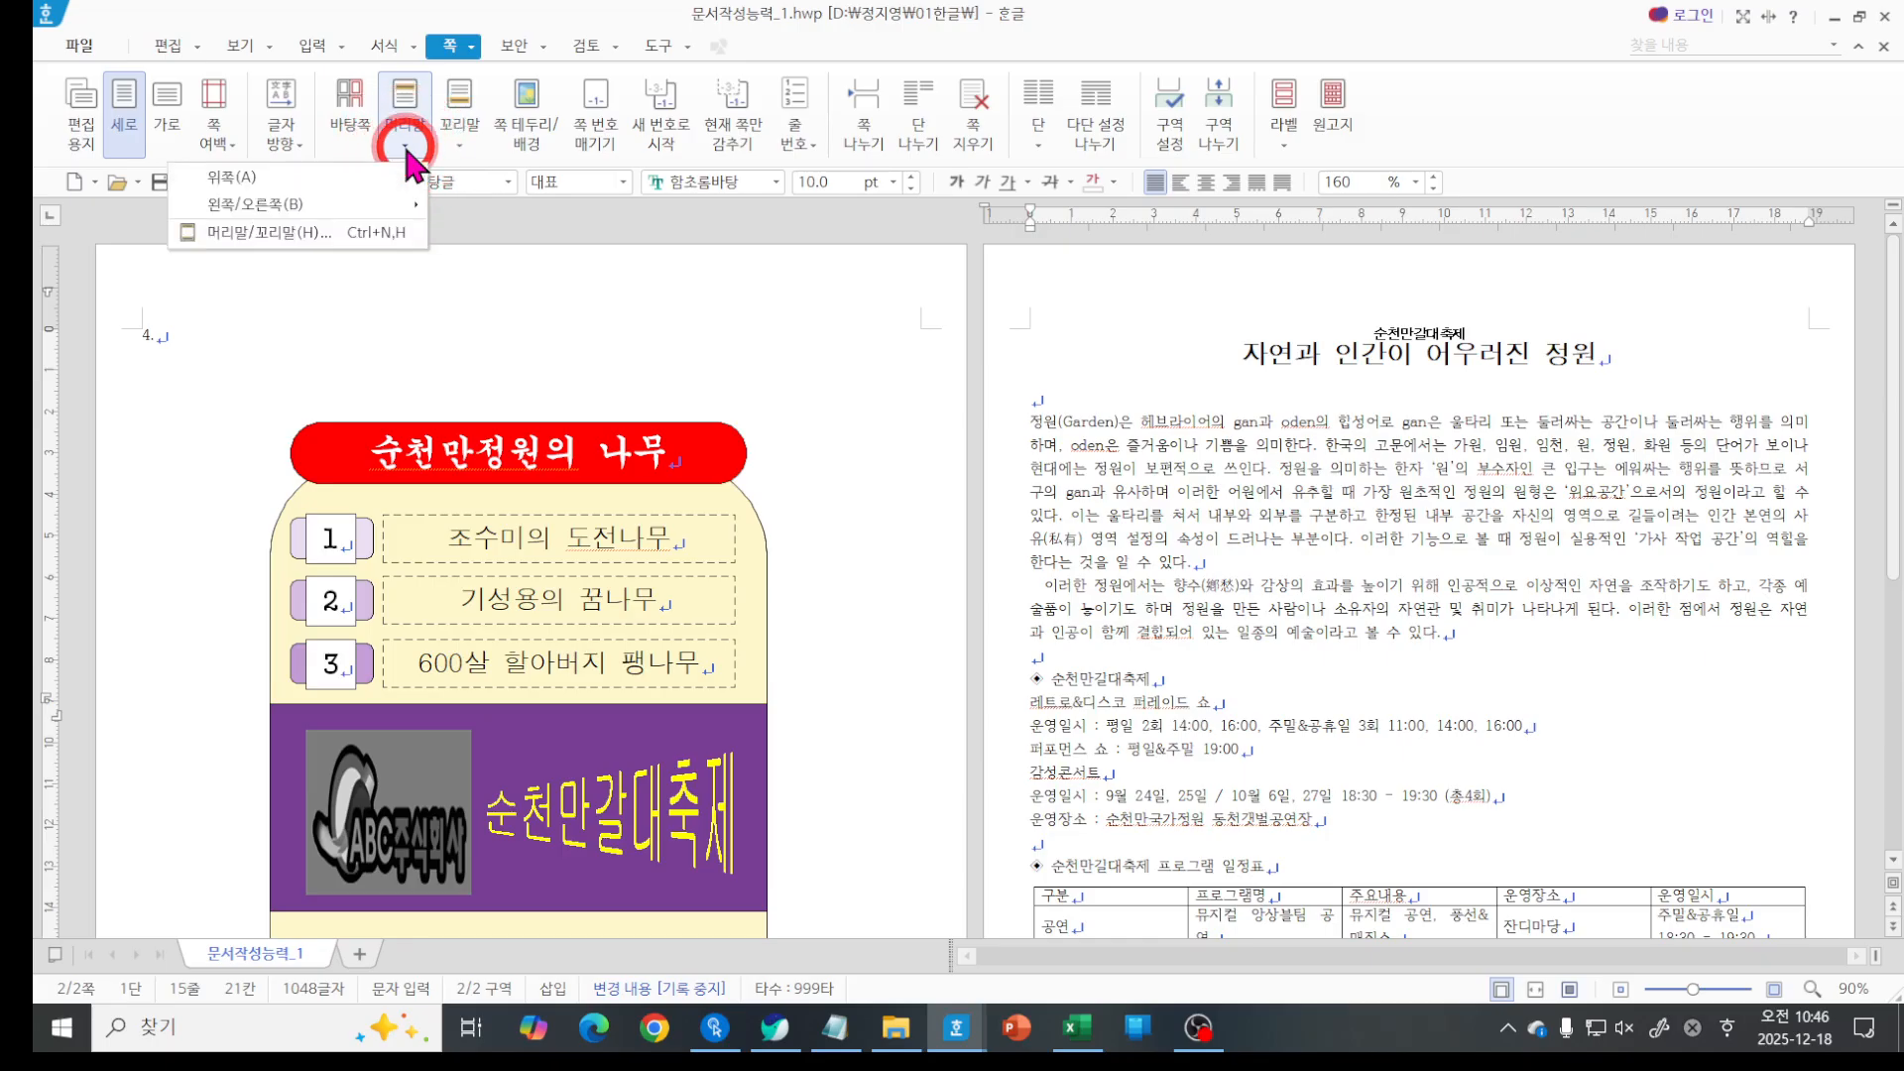
pyautogui.click(378, 234)
pyautogui.click(626, 443)
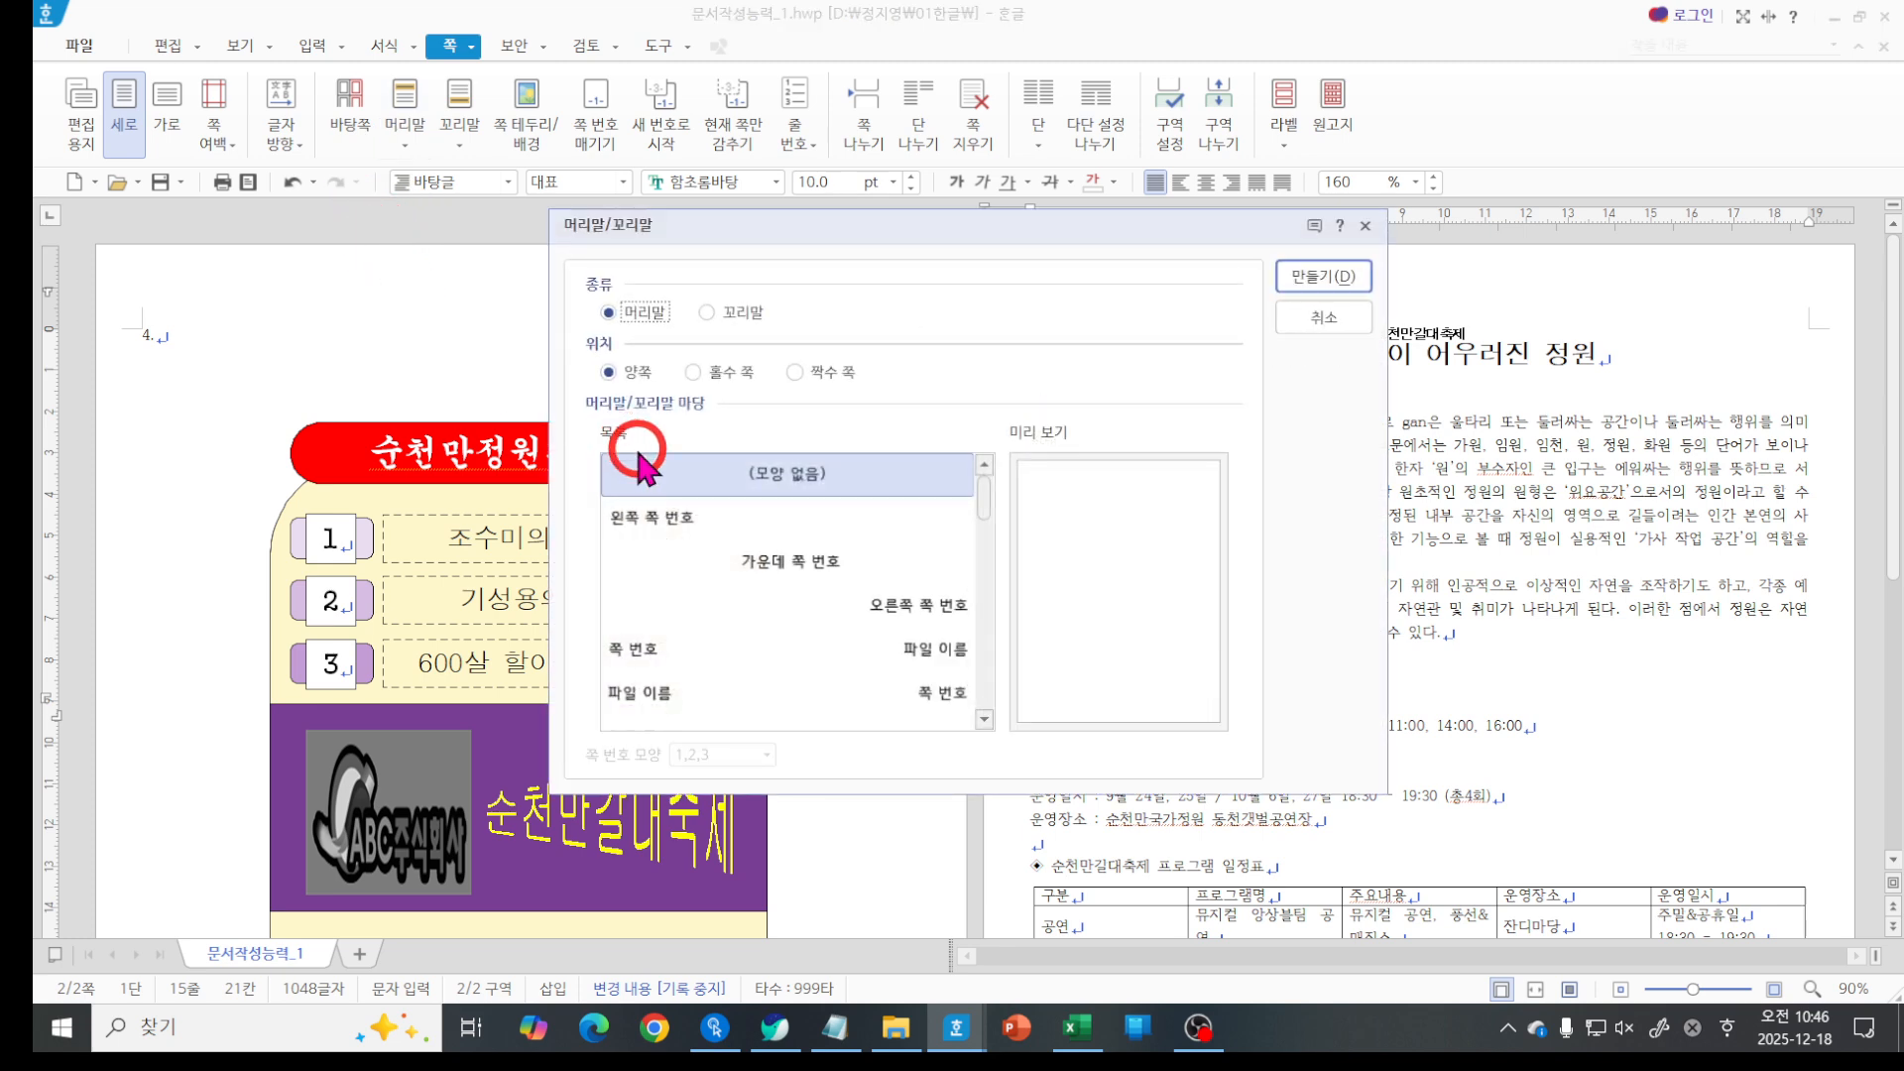
pyautogui.hotkey('ctrl', '2')
pyautogui.moveTo(600, 327); pyautogui.dragTo(777, 320)
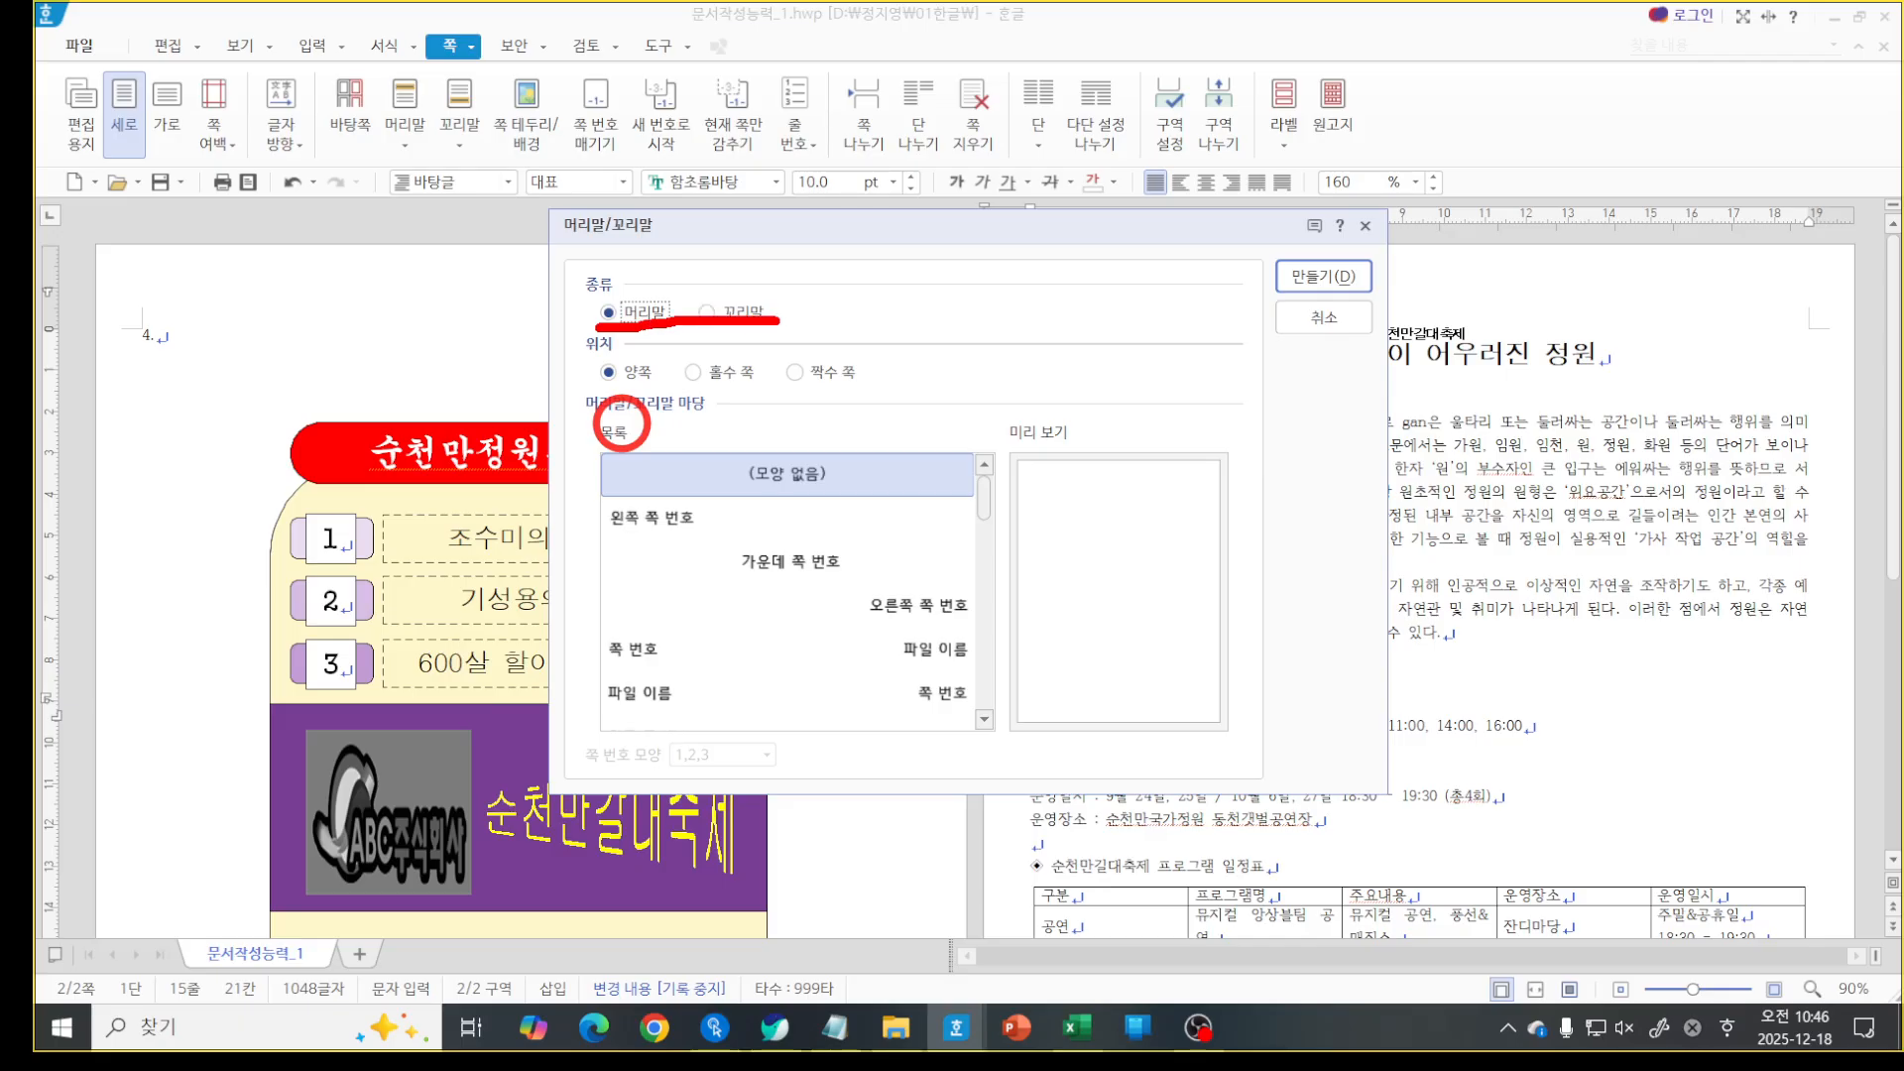
pyautogui.moveTo(592, 278)
pyautogui.mouseDown()
pyautogui.moveTo(607, 302)
pyautogui.moveTo(650, 236)
pyautogui.mouseUp()
pyautogui.moveTo(602, 382); pyautogui.dragTo(672, 385)
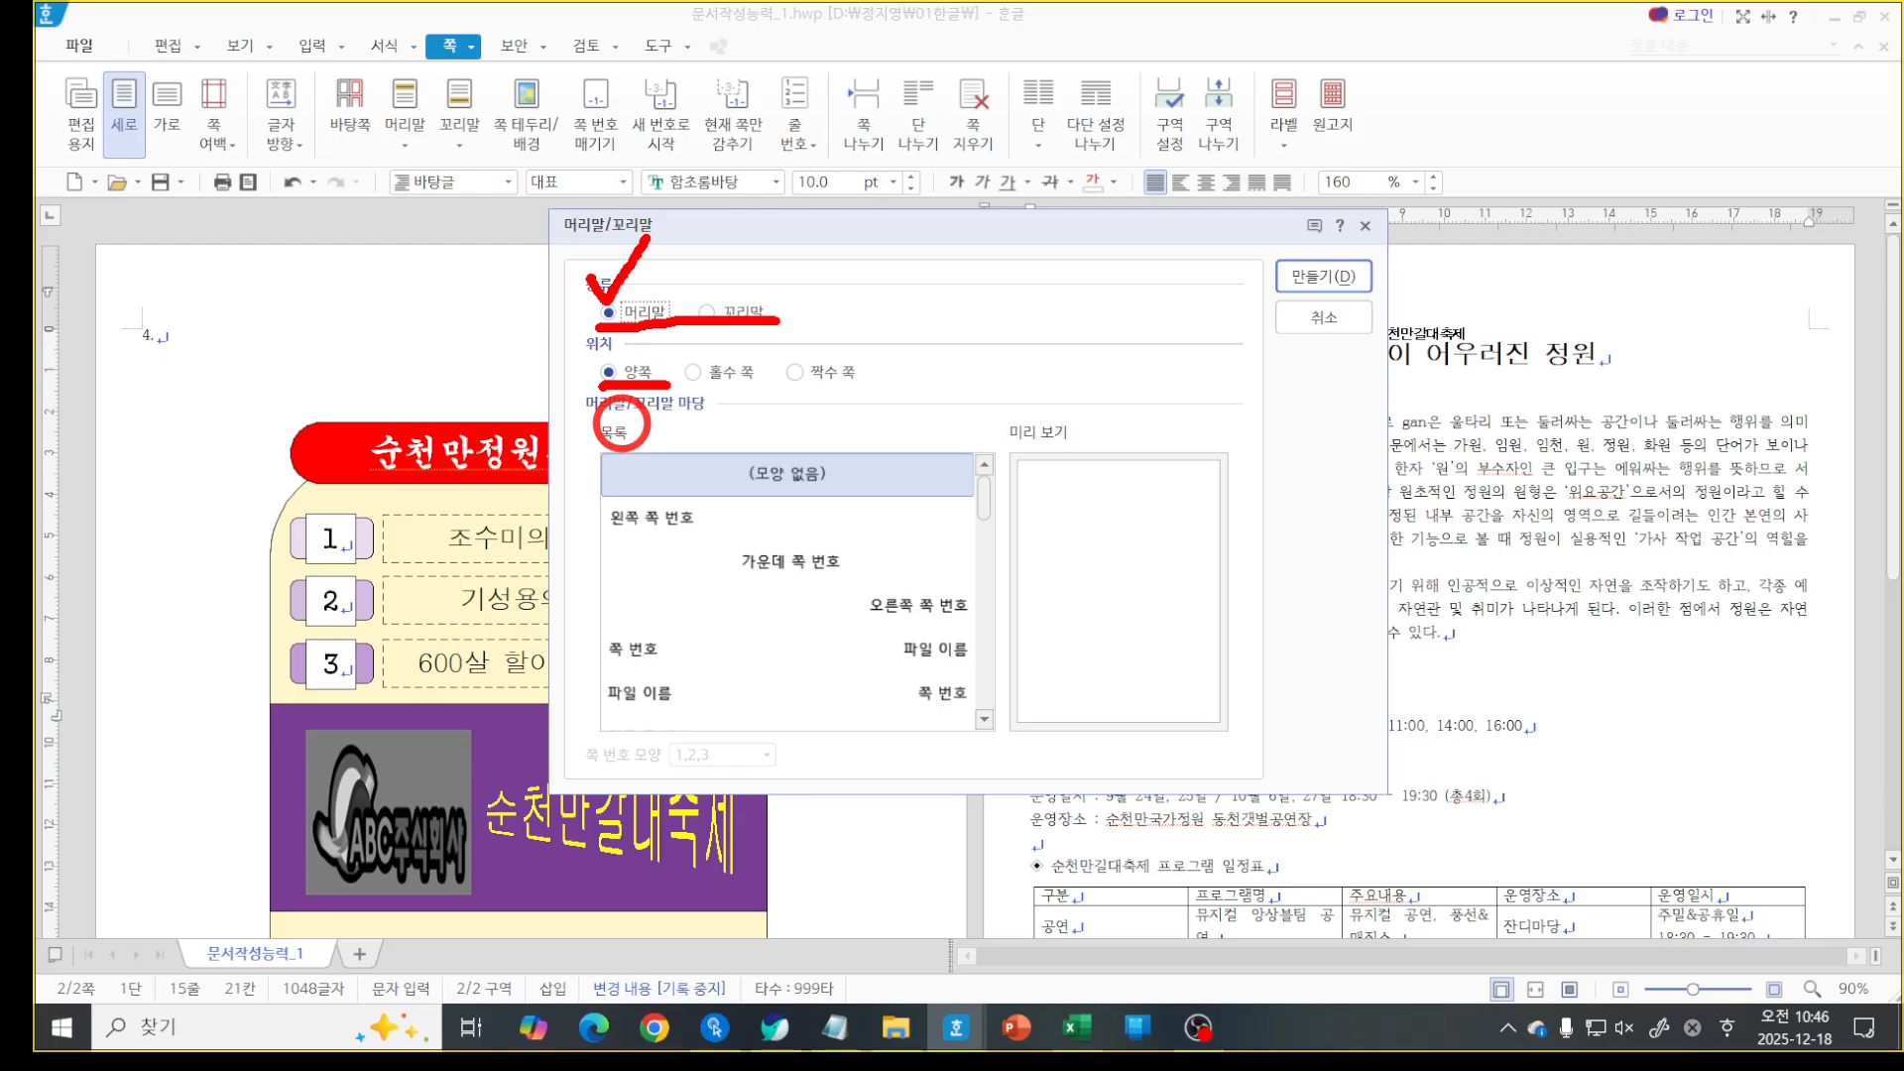
pyautogui.moveTo(702, 483)
pyautogui.mouseDown()
pyautogui.moveTo(808, 498)
pyautogui.moveTo(805, 428)
pyautogui.moveTo(720, 421)
pyautogui.moveTo(695, 480)
pyautogui.moveTo(720, 495)
pyautogui.mouseUp()
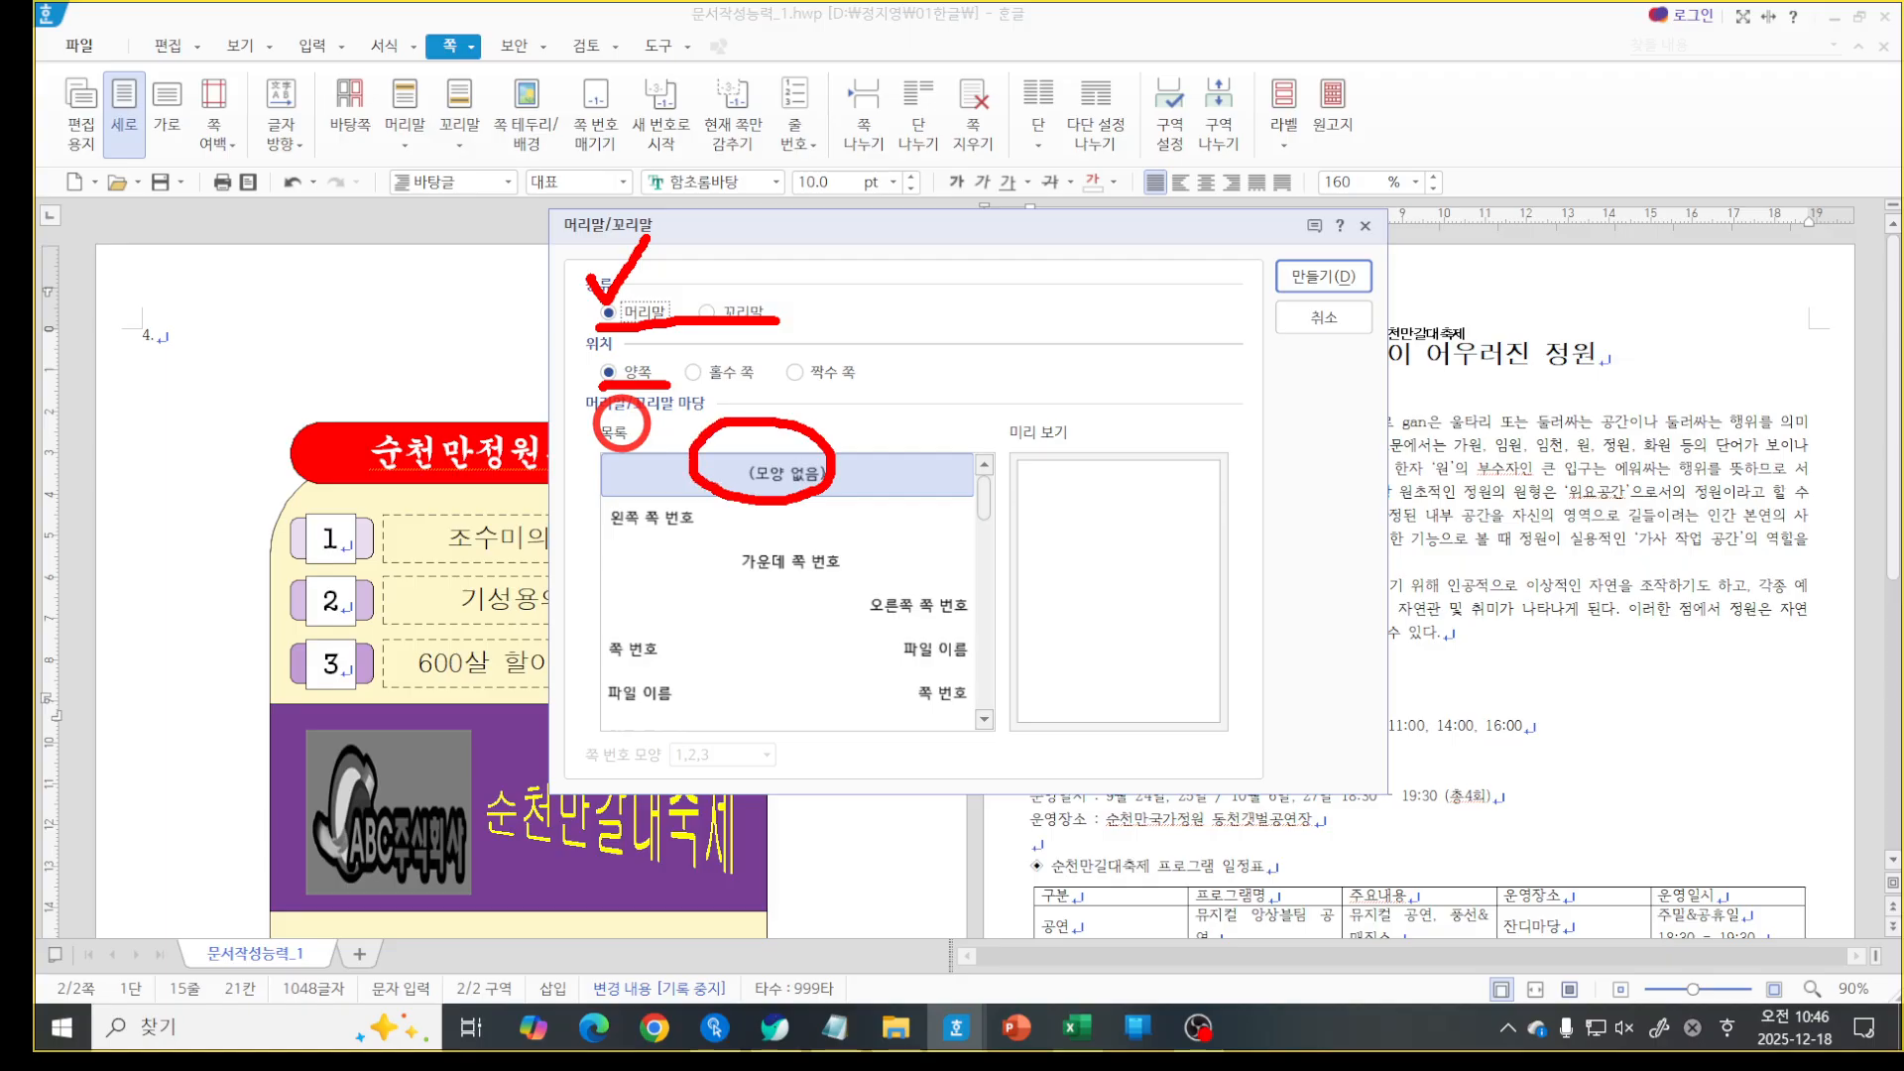
pyautogui.press('Escape')
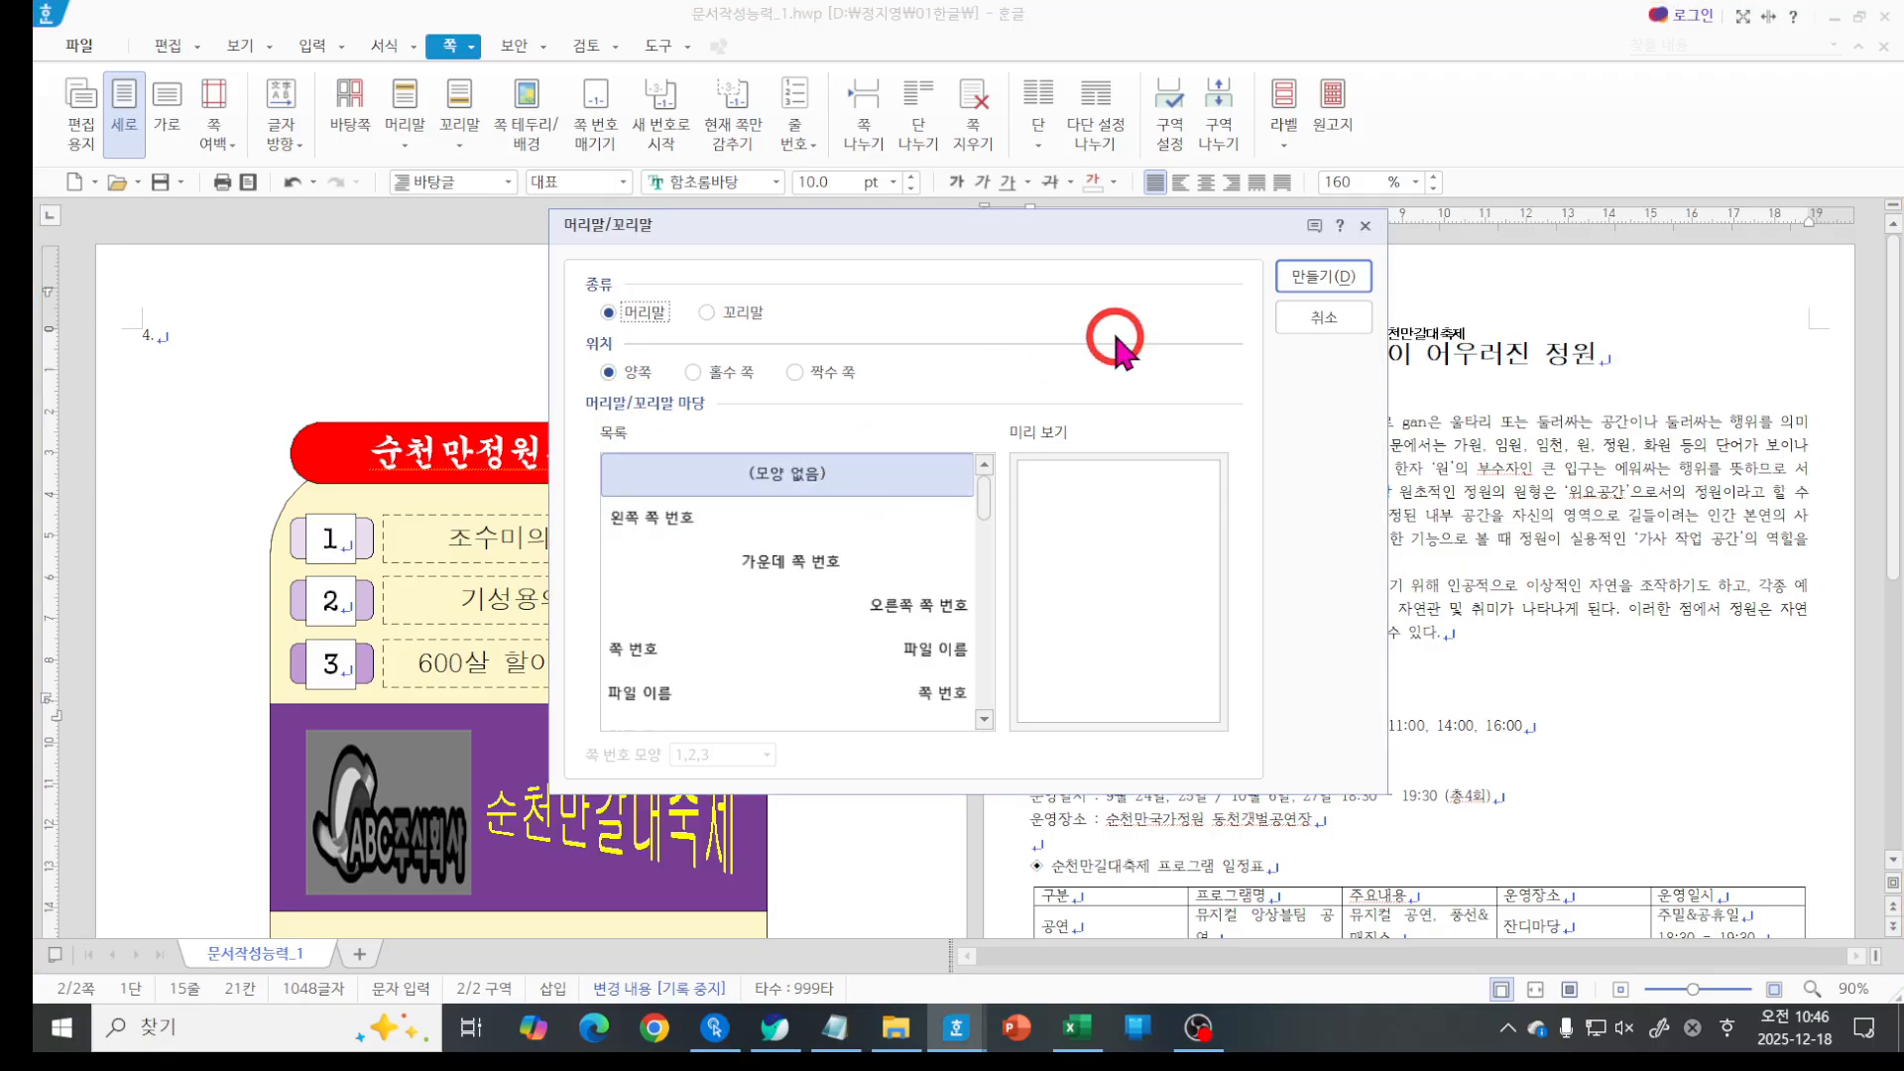
pyautogui.click(1325, 278)
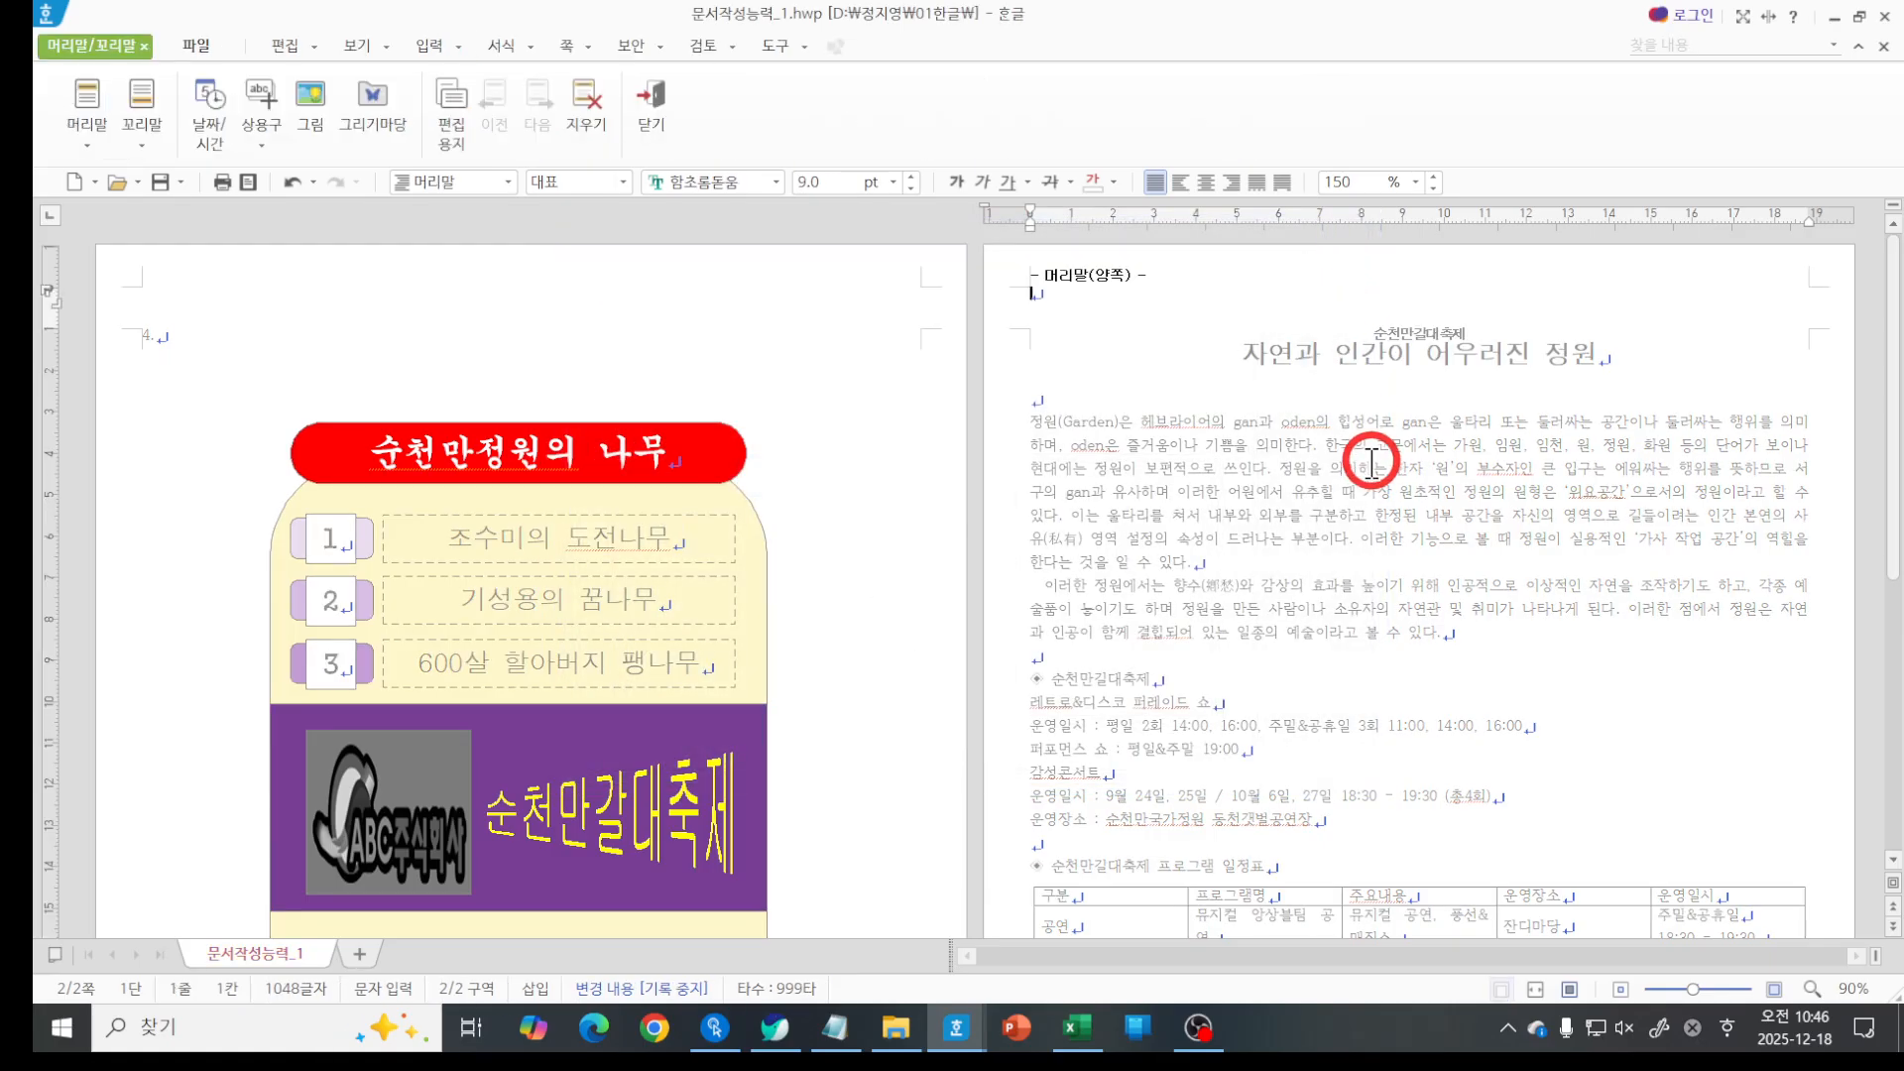
# Enter 한국관광공사 as the header text.
pyautogui.hotkey('ctrl', '2')
pyautogui.moveTo(1037, 333)
pyautogui.mouseDown()
pyautogui.moveTo(1488, 608)
pyautogui.moveTo(1760, 870)
pyautogui.mouseUp()
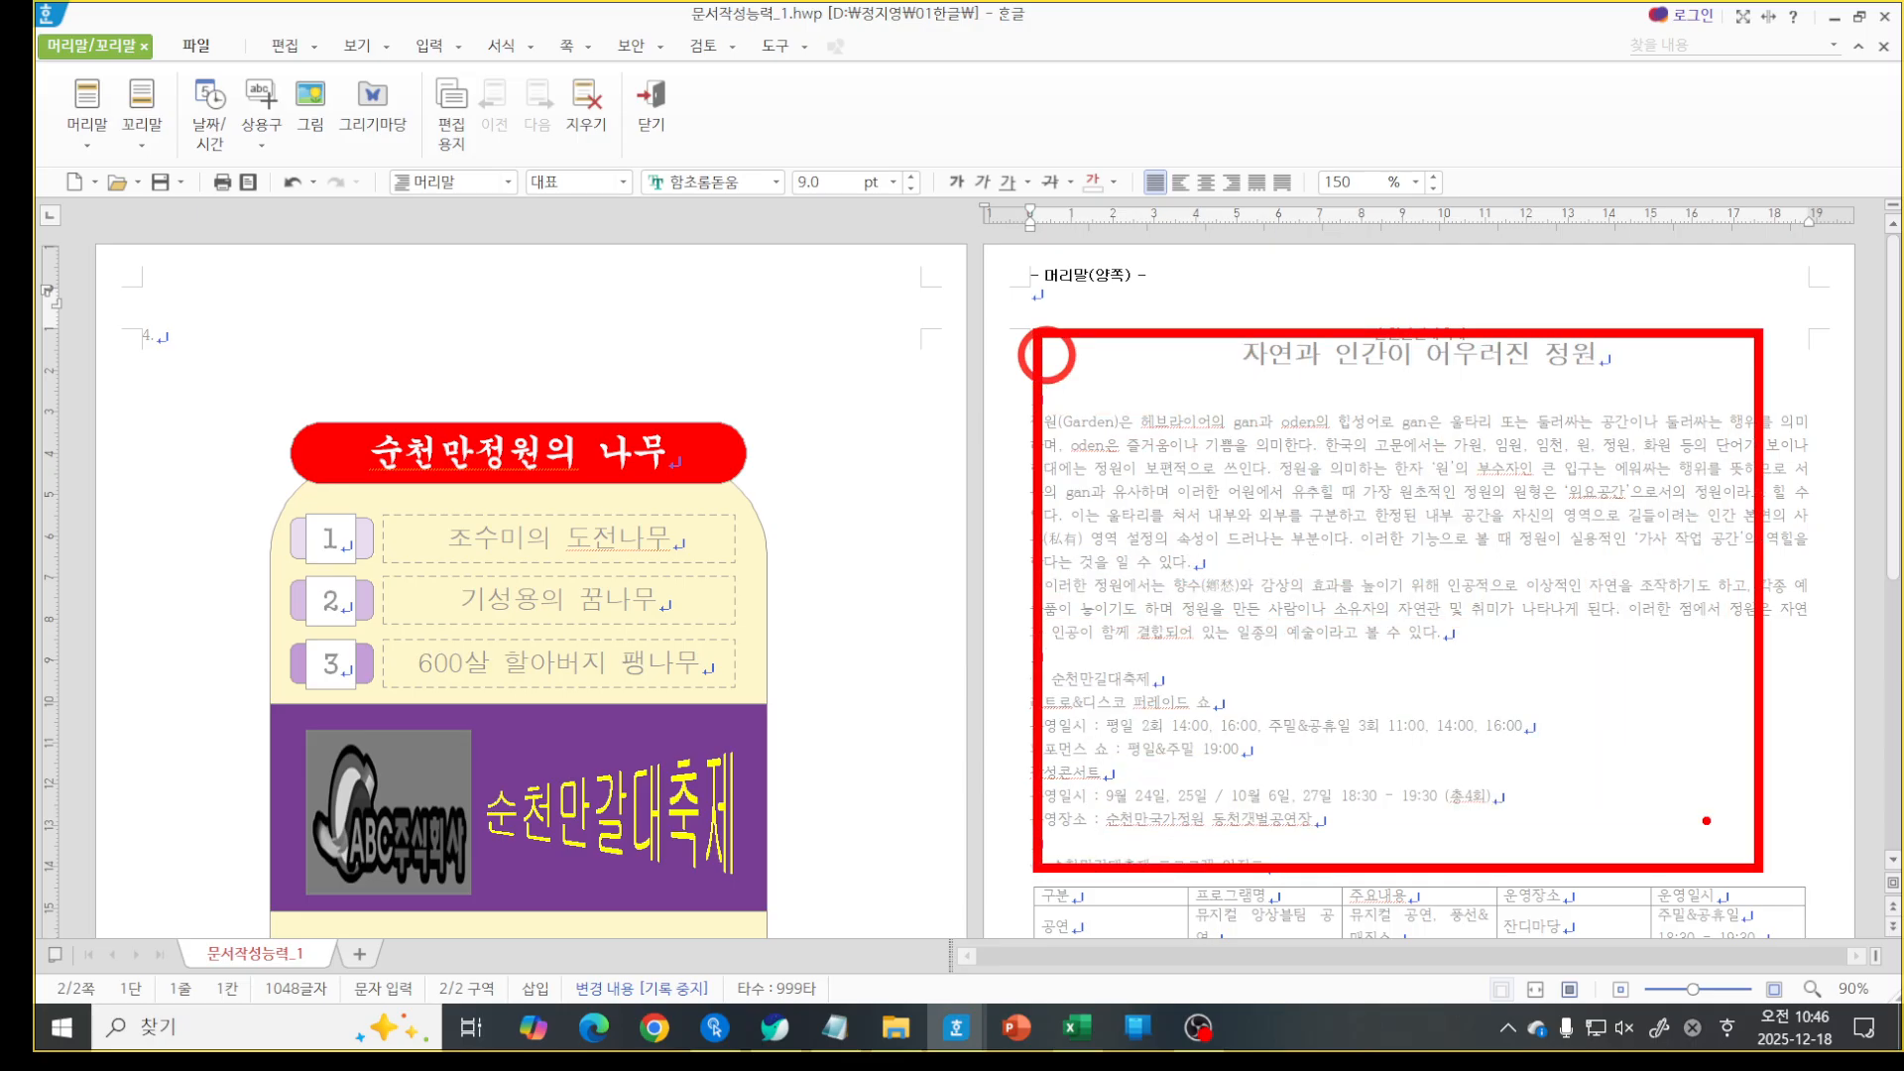
pyautogui.moveTo(1155, 353)
pyautogui.mouseDown()
pyautogui.moveTo(1170, 300)
pyautogui.moveTo(1204, 316)
pyautogui.mouseUp()
pyautogui.press('Escape')
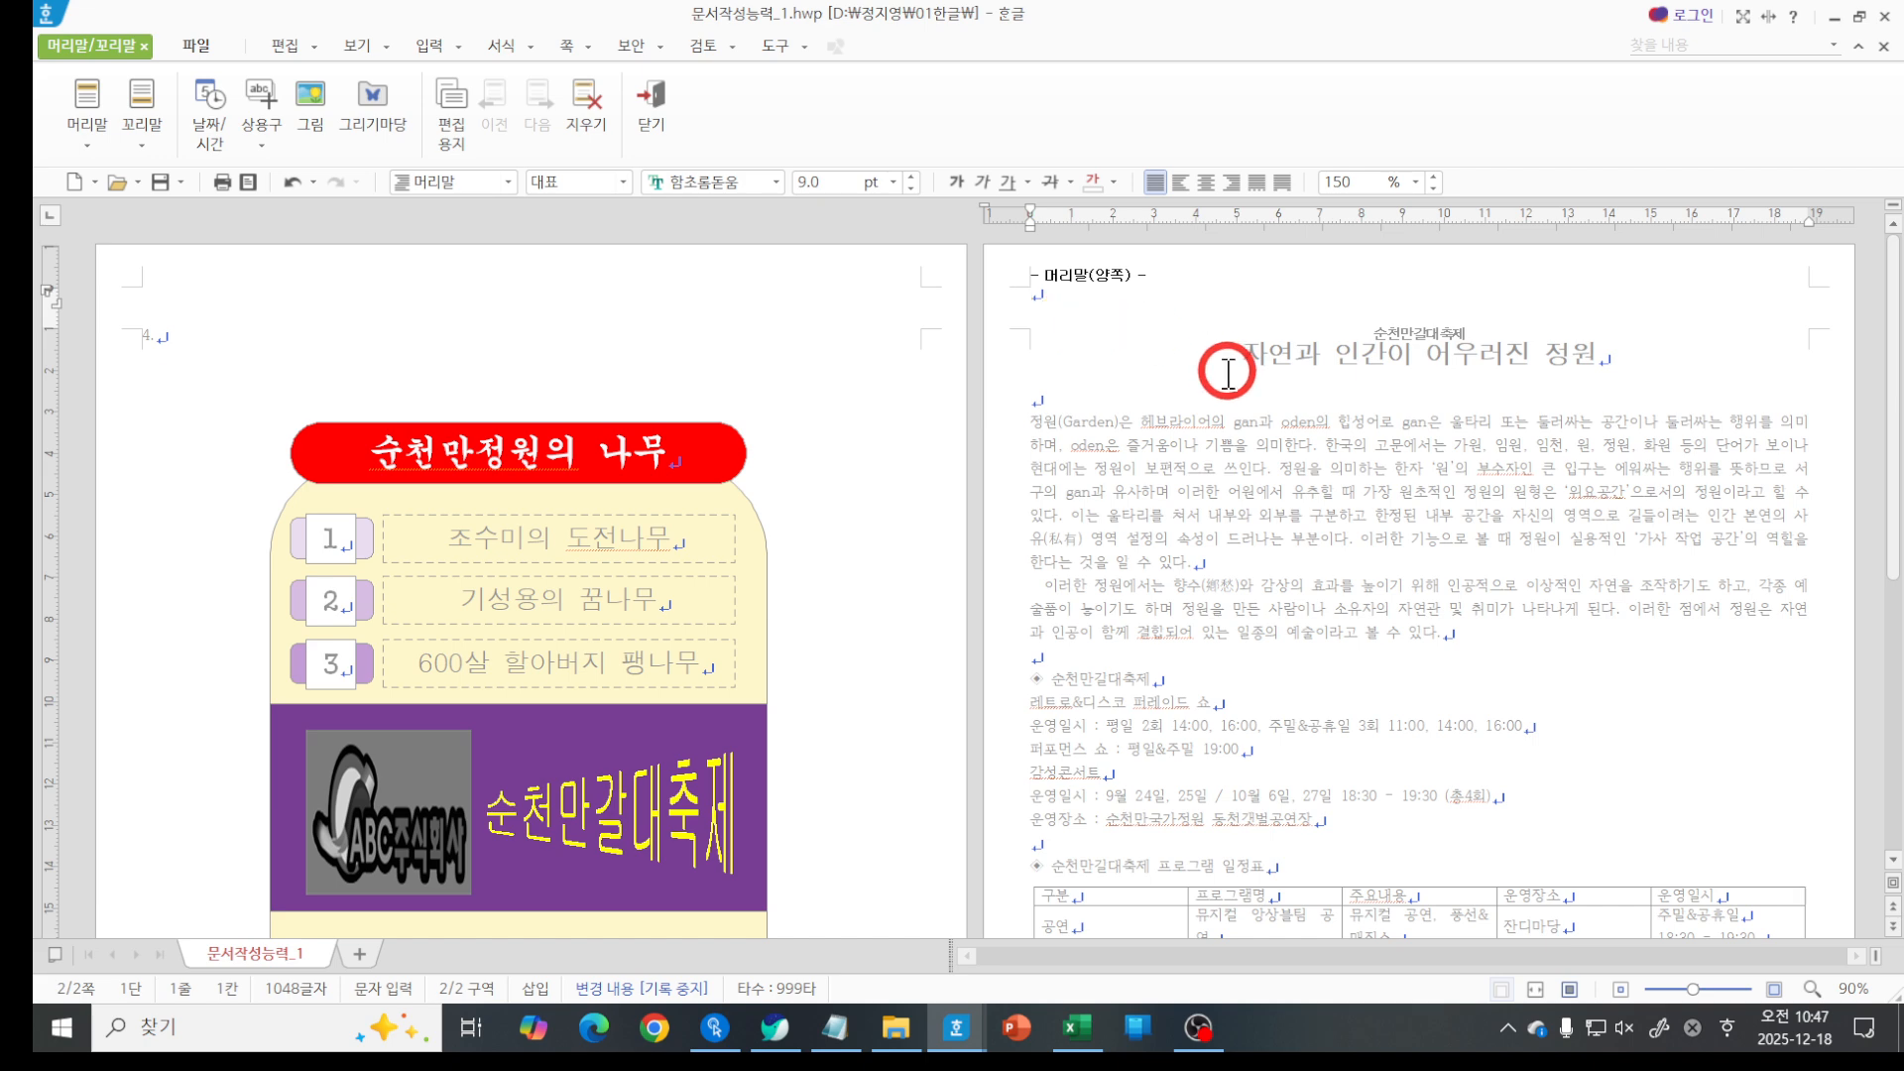
pyautogui.write('한국관광공사')
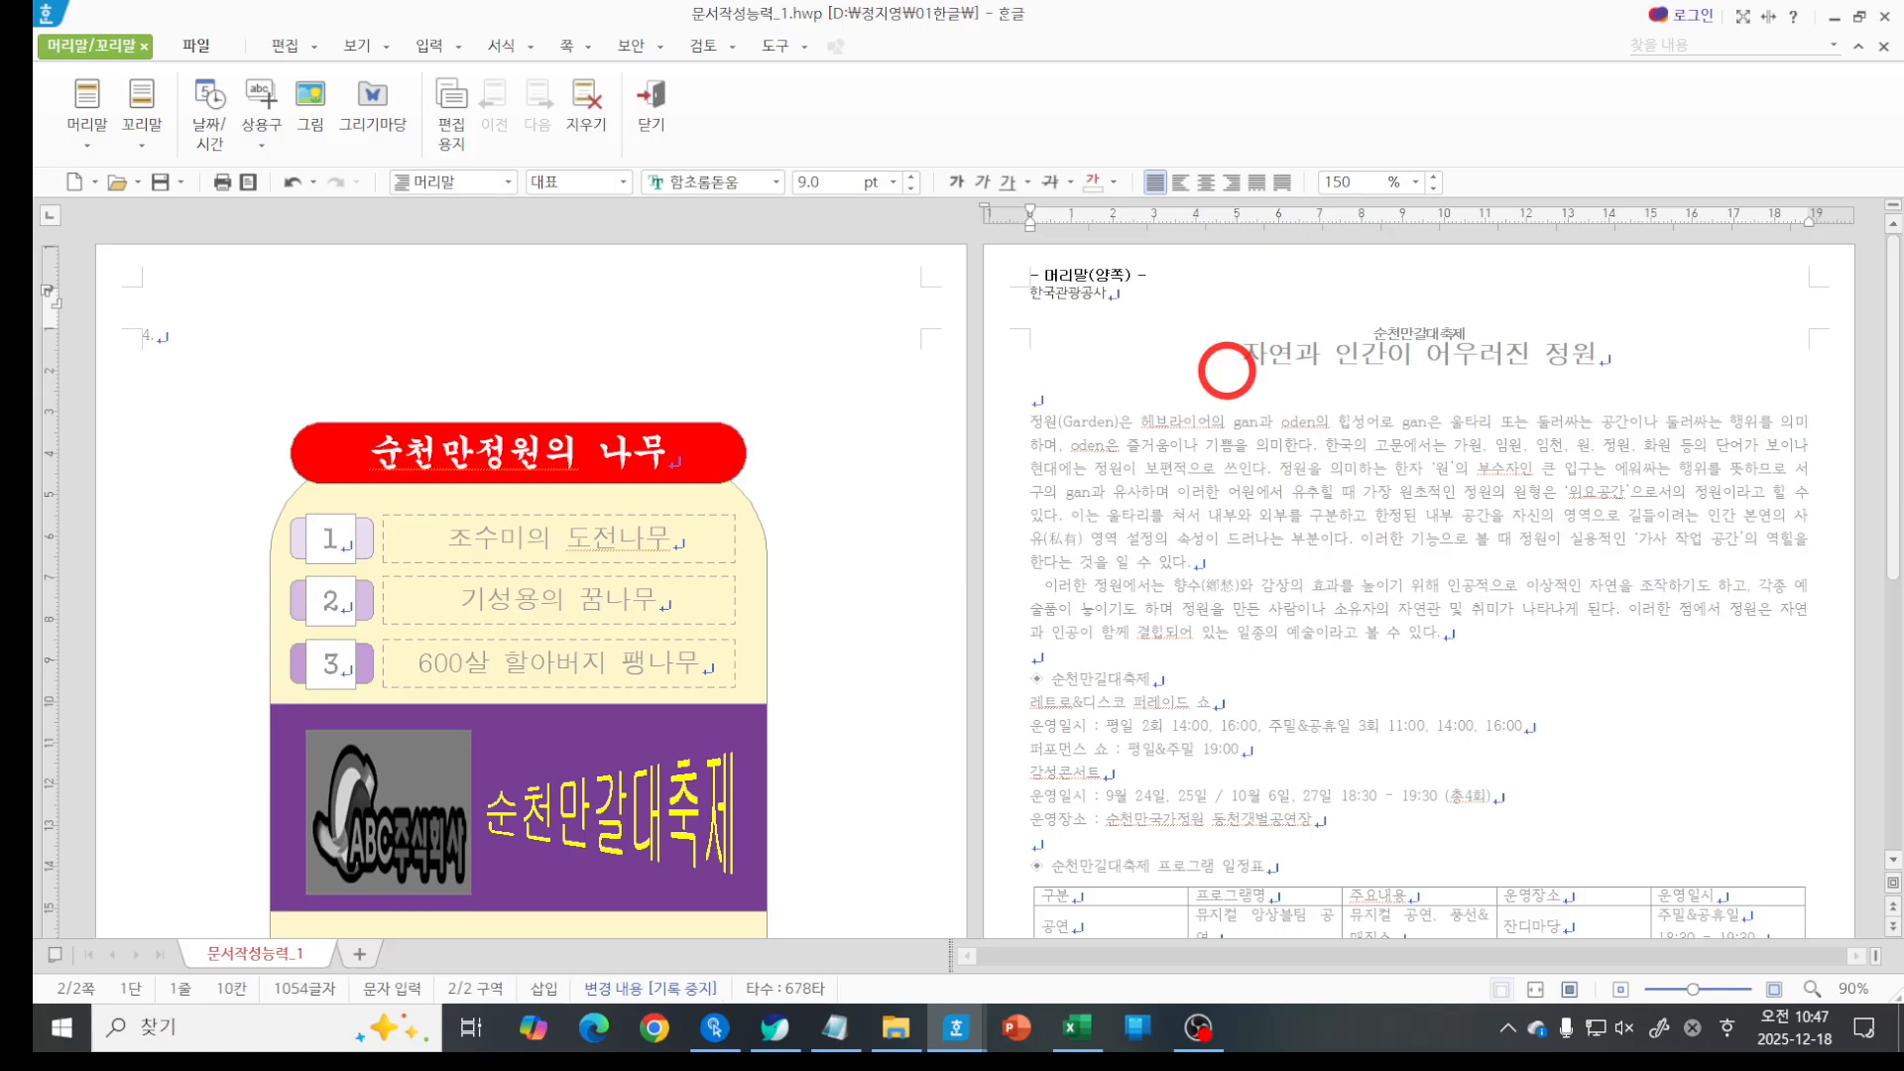
# Format the whole header text 한국관광공사 in the 궁서 font at 10 pt.
pyautogui.scroll(6, 1281, 540)
pyautogui.scroll(-3, 1281, 539)
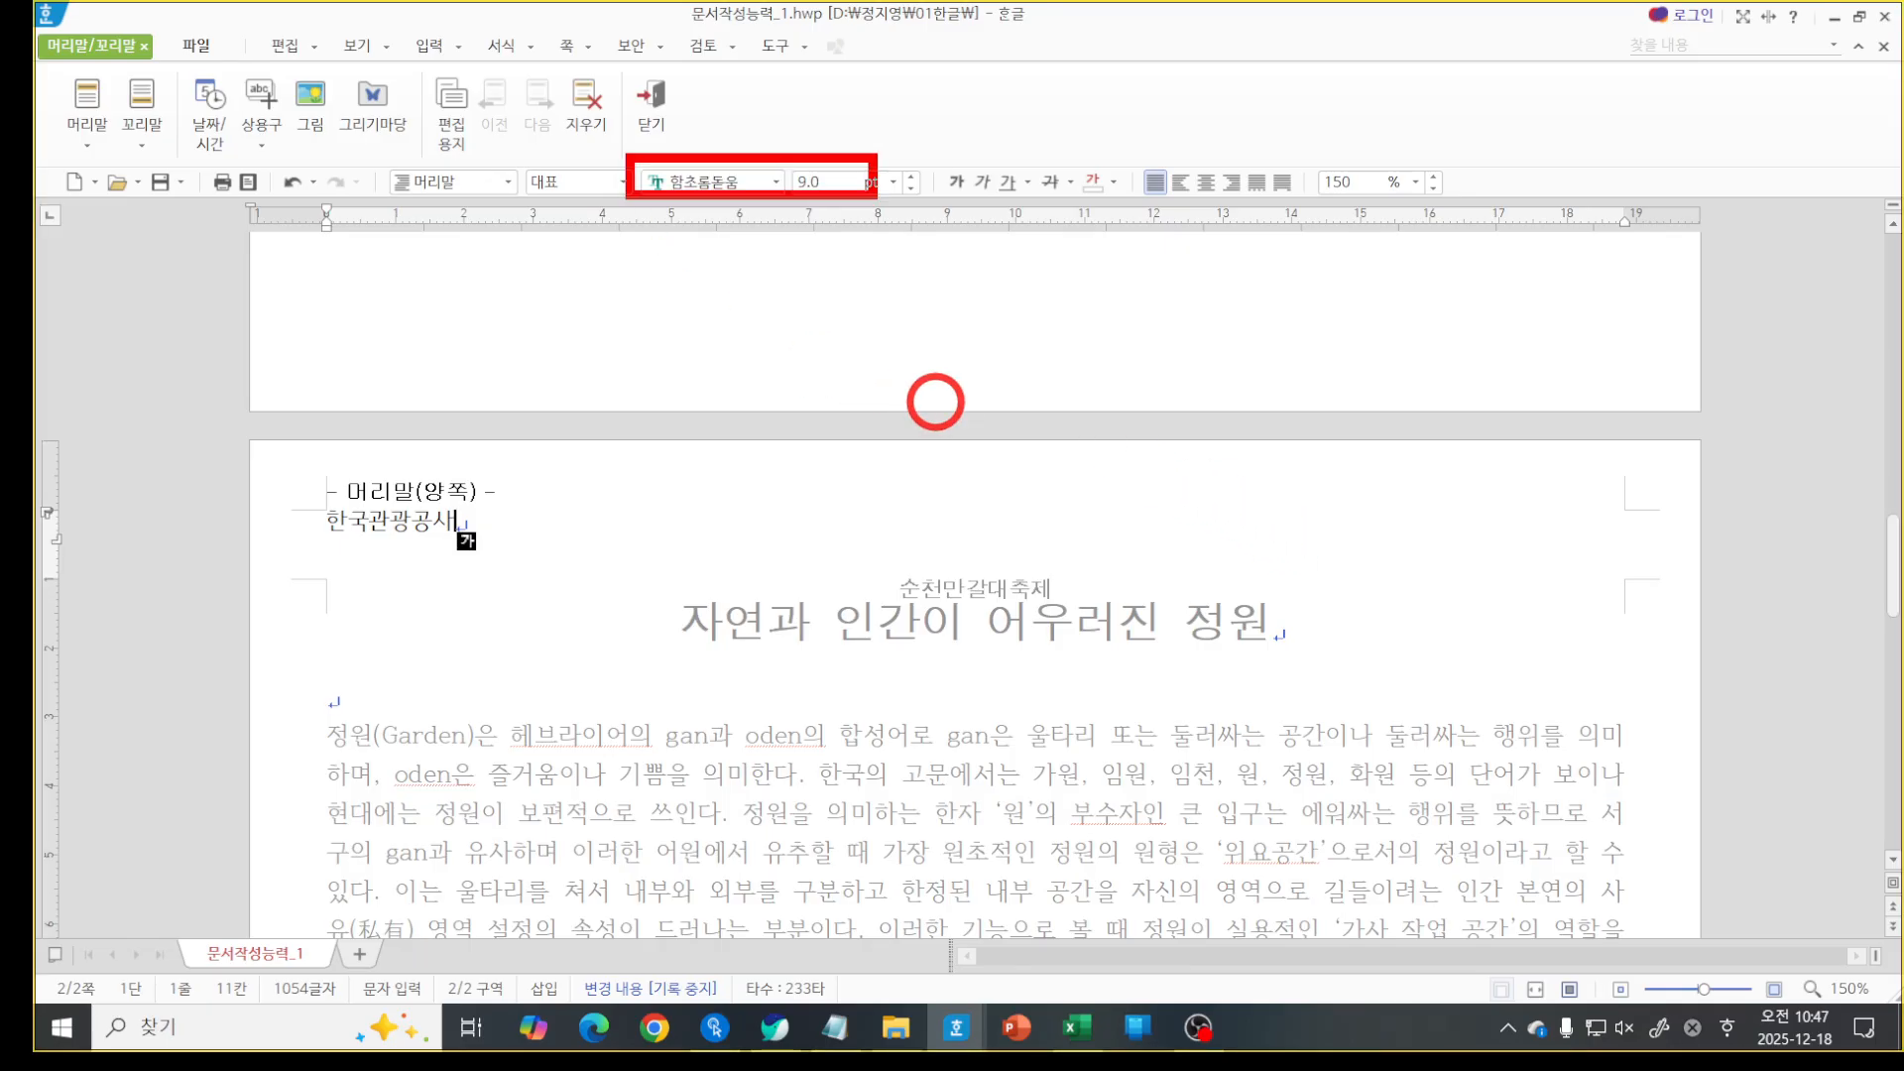
pyautogui.hotkey('shift', 'Home')
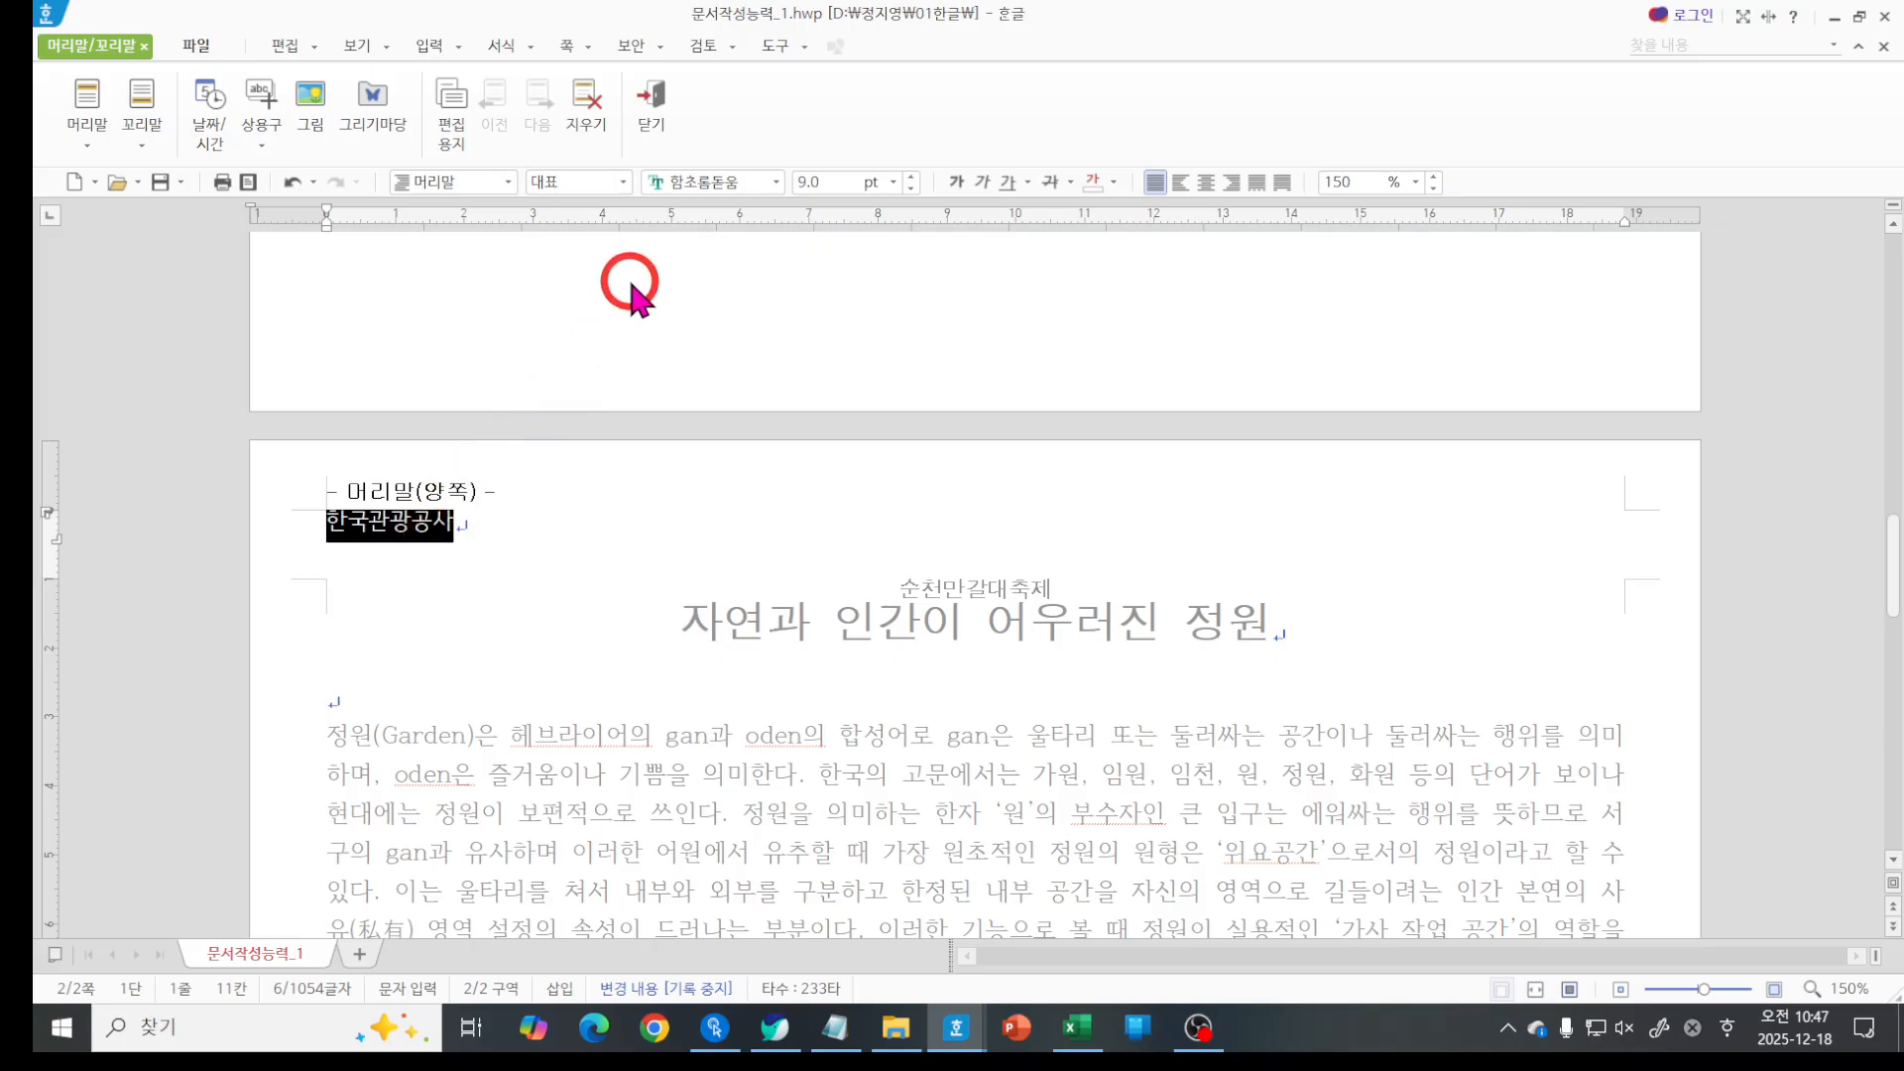
pyautogui.click(685, 182)
pyautogui.write('궁서')
pyautogui.press('Return')
pyautogui.click(829, 181)
pyautogui.write('10')
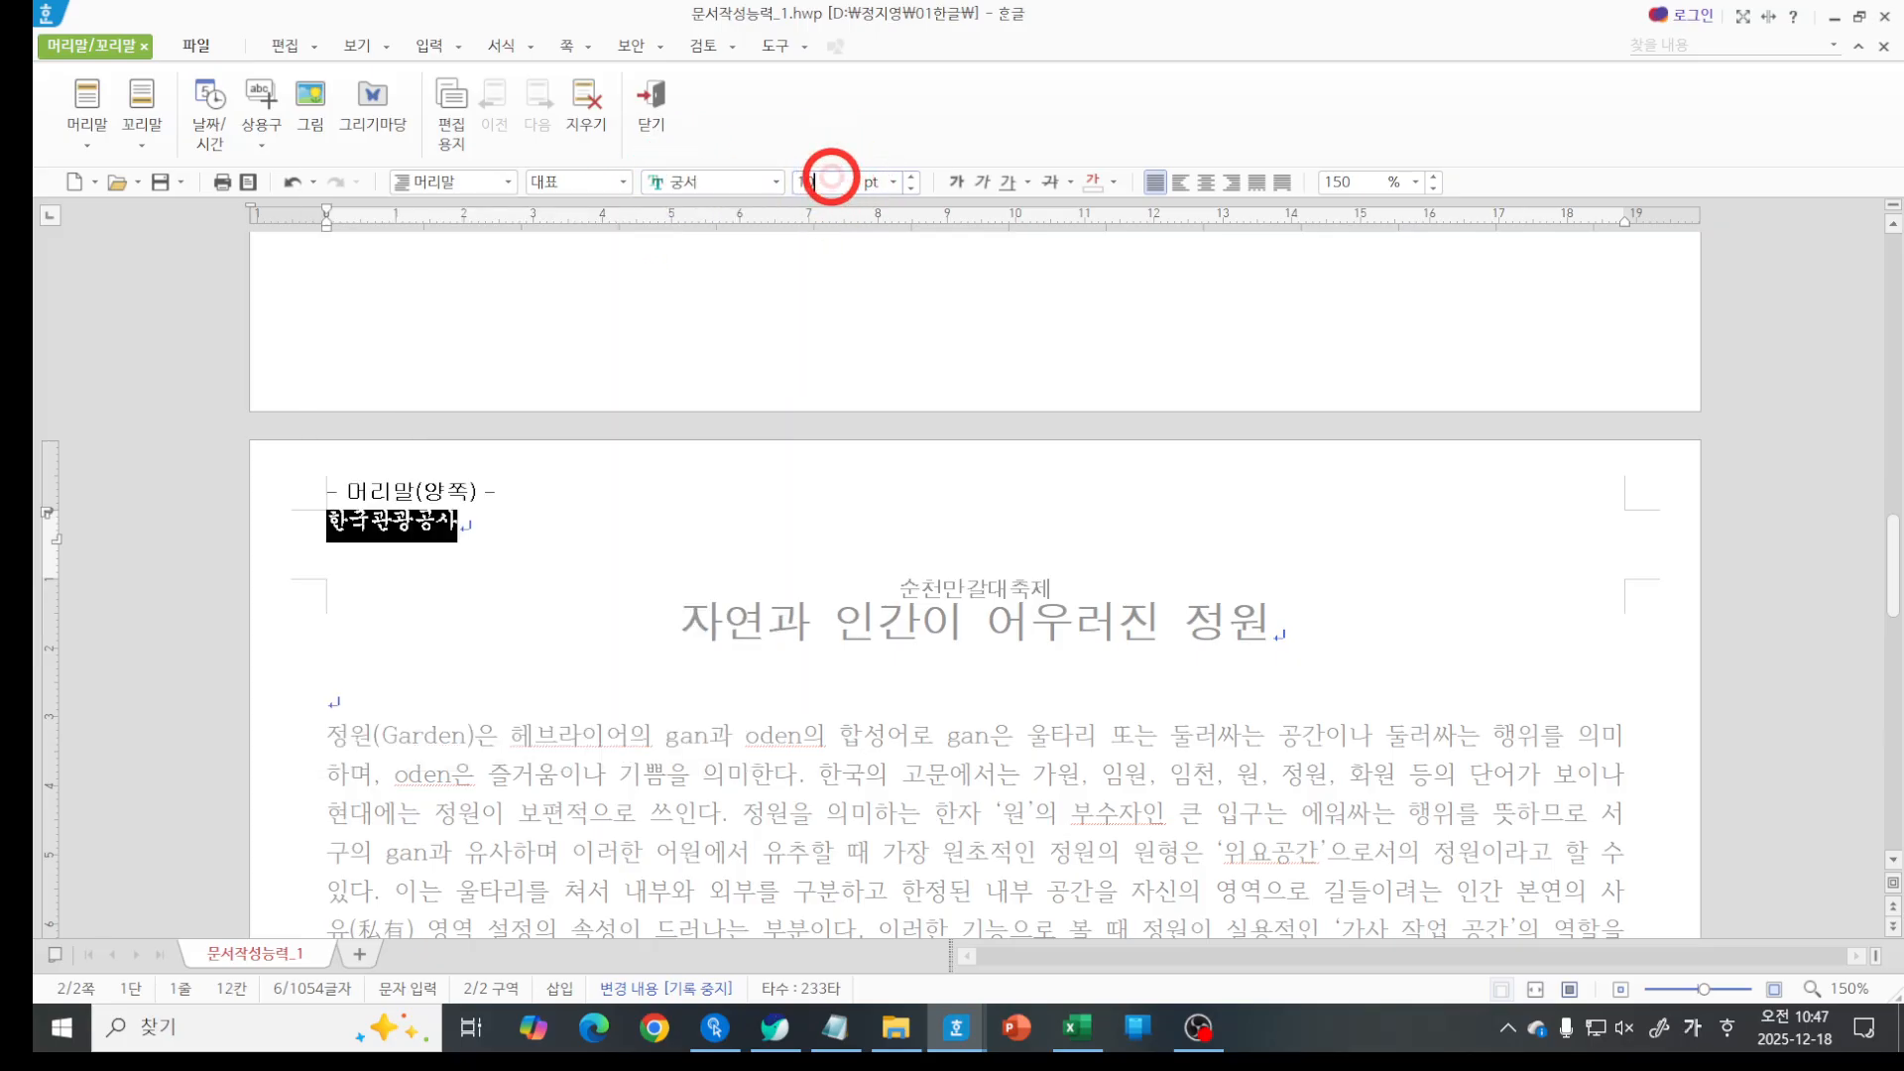
pyautogui.press('Return')
# Right-align the header text 한국관광공사.
pyautogui.click(1230, 182)
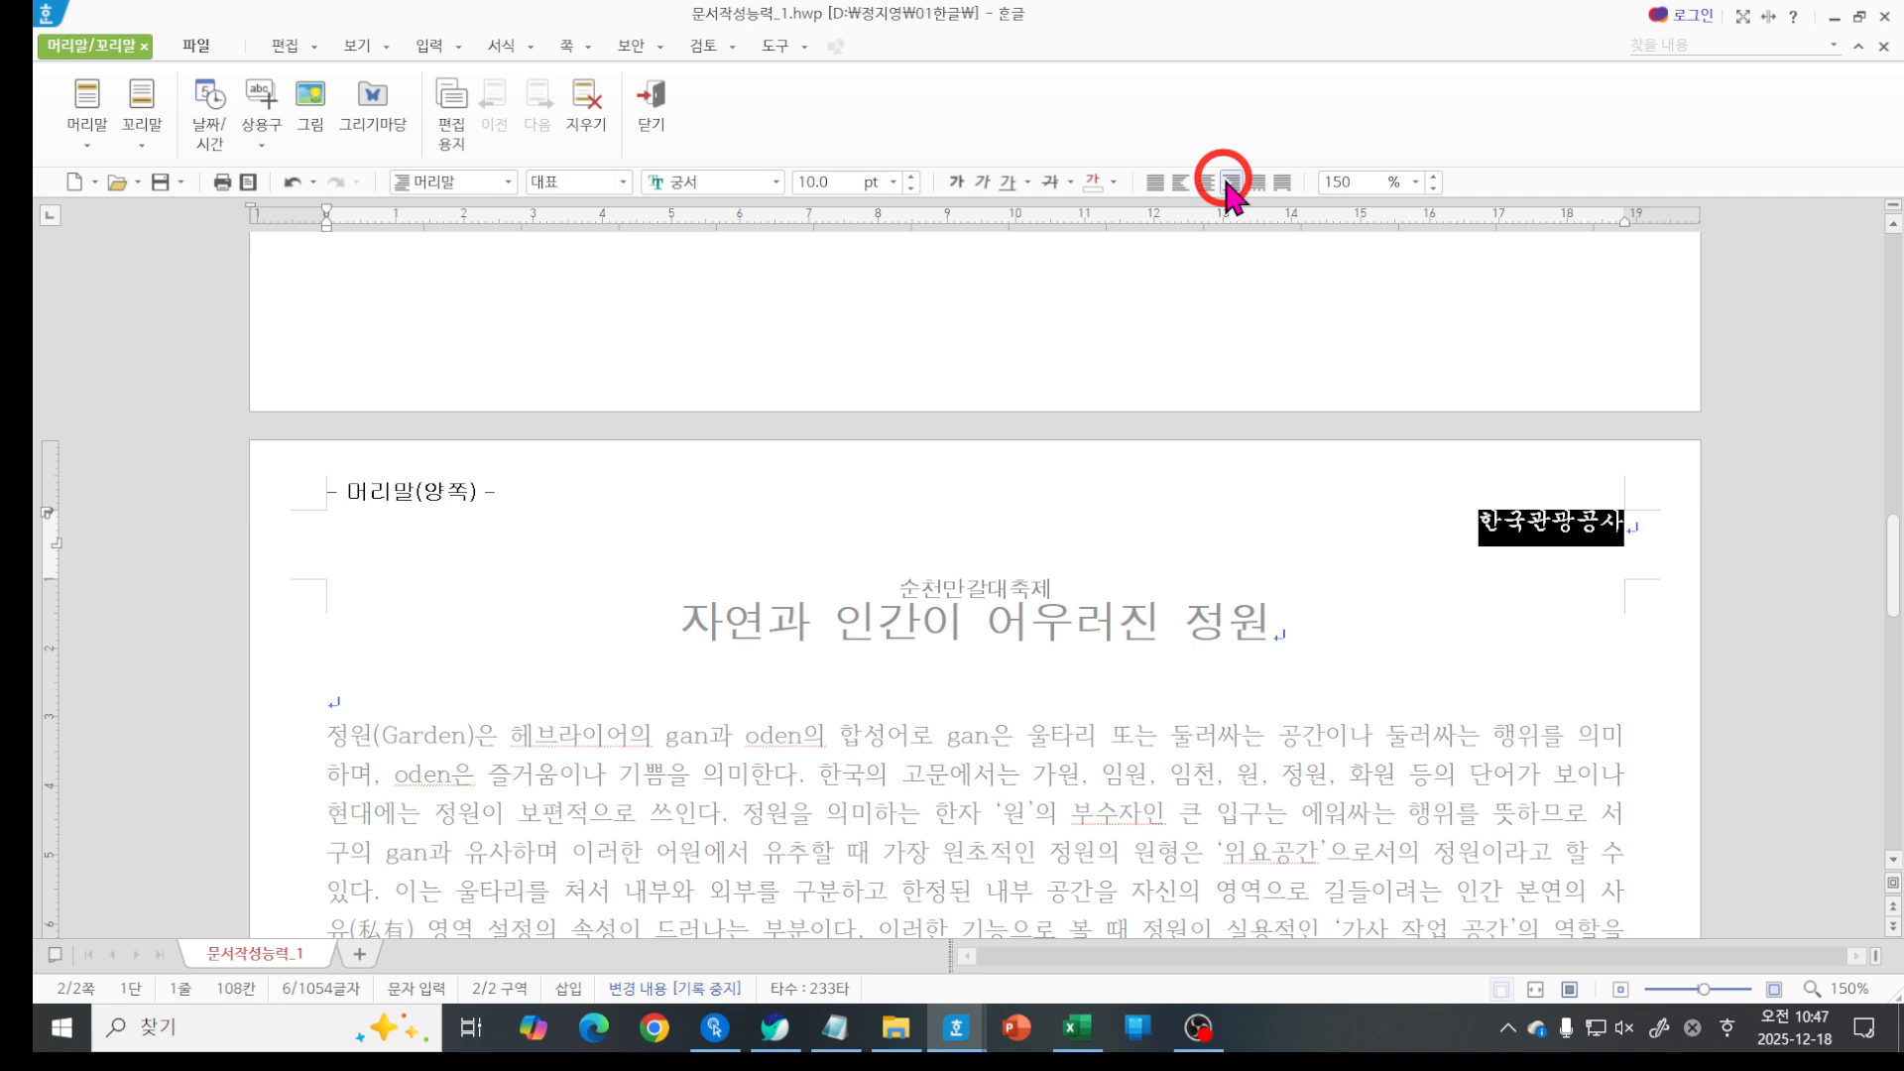
pyautogui.hotkey('ctrl', '2')
pyautogui.moveTo(1180, 540)
pyautogui.mouseDown()
pyautogui.moveTo(1069, 643)
pyautogui.moveTo(1043, 711)
pyautogui.moveTo(1098, 692)
pyautogui.mouseUp()
pyautogui.press('Escape')
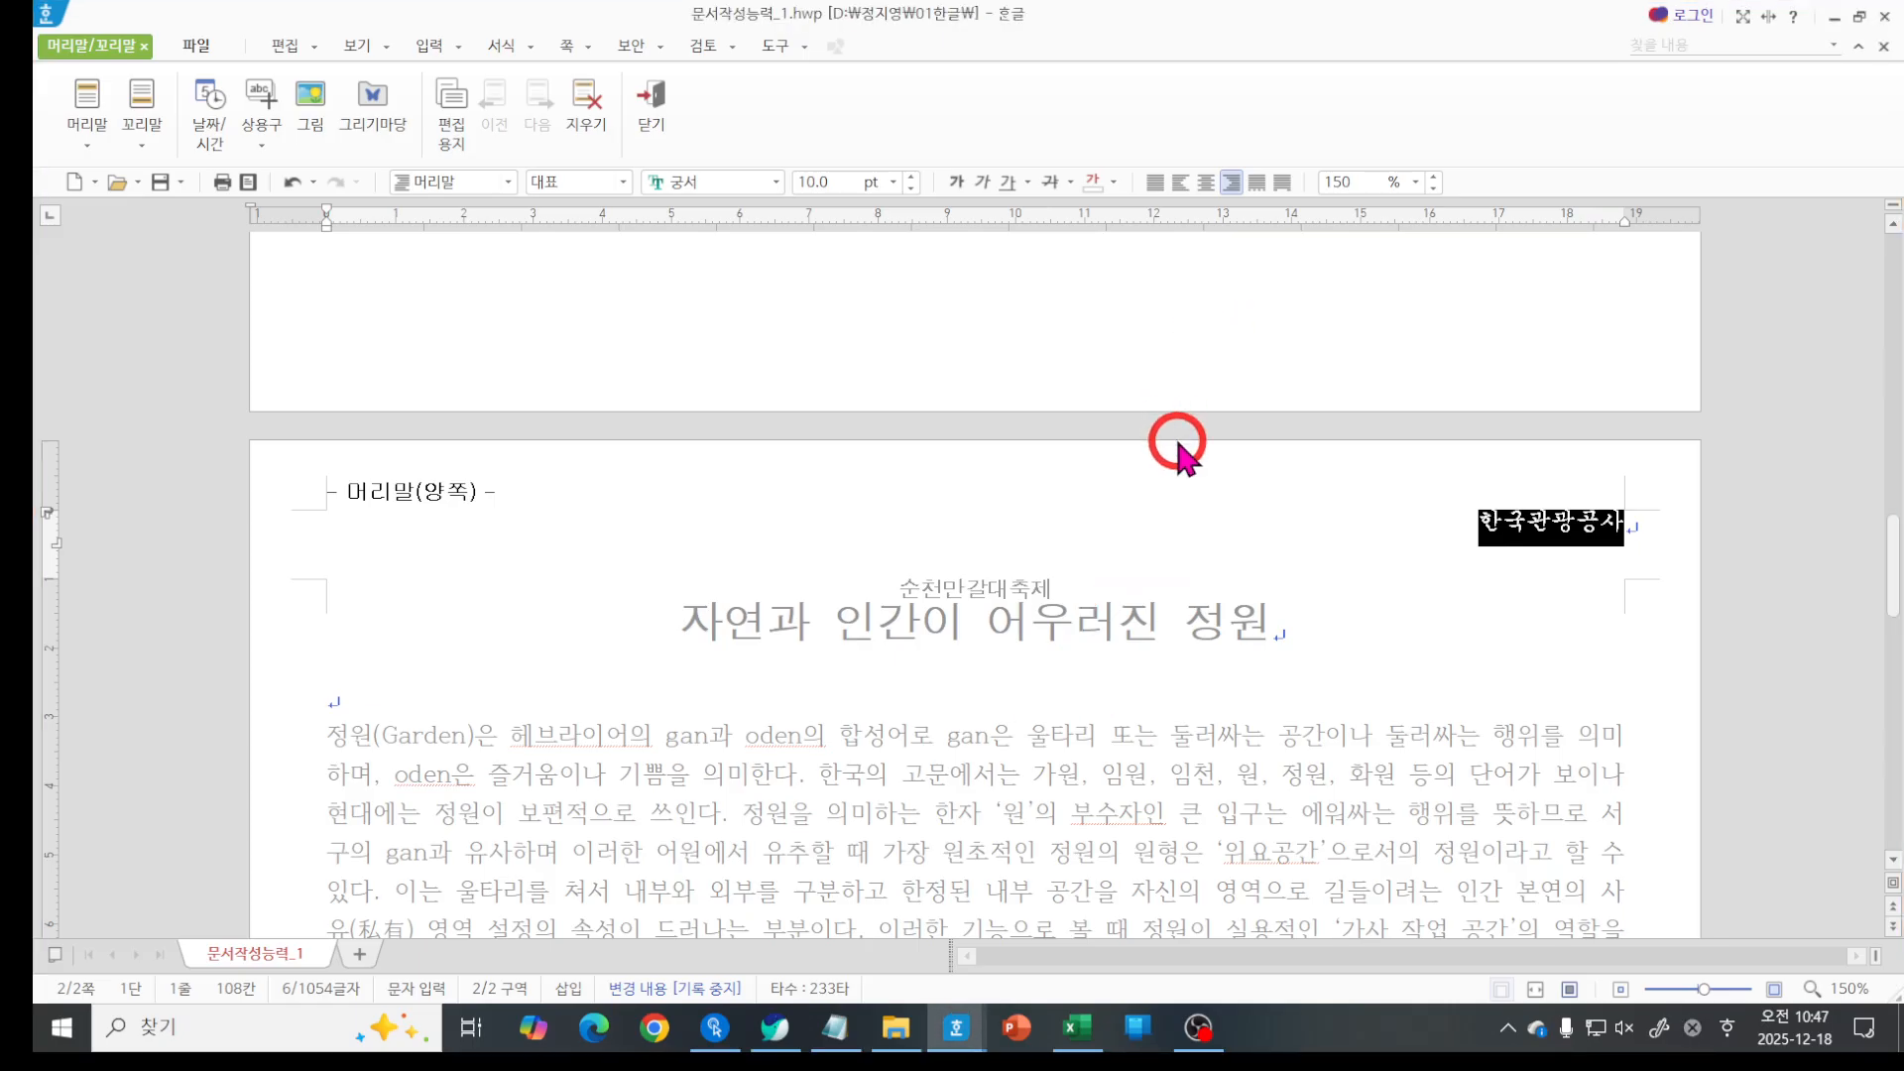
pyautogui.click(1495, 519)
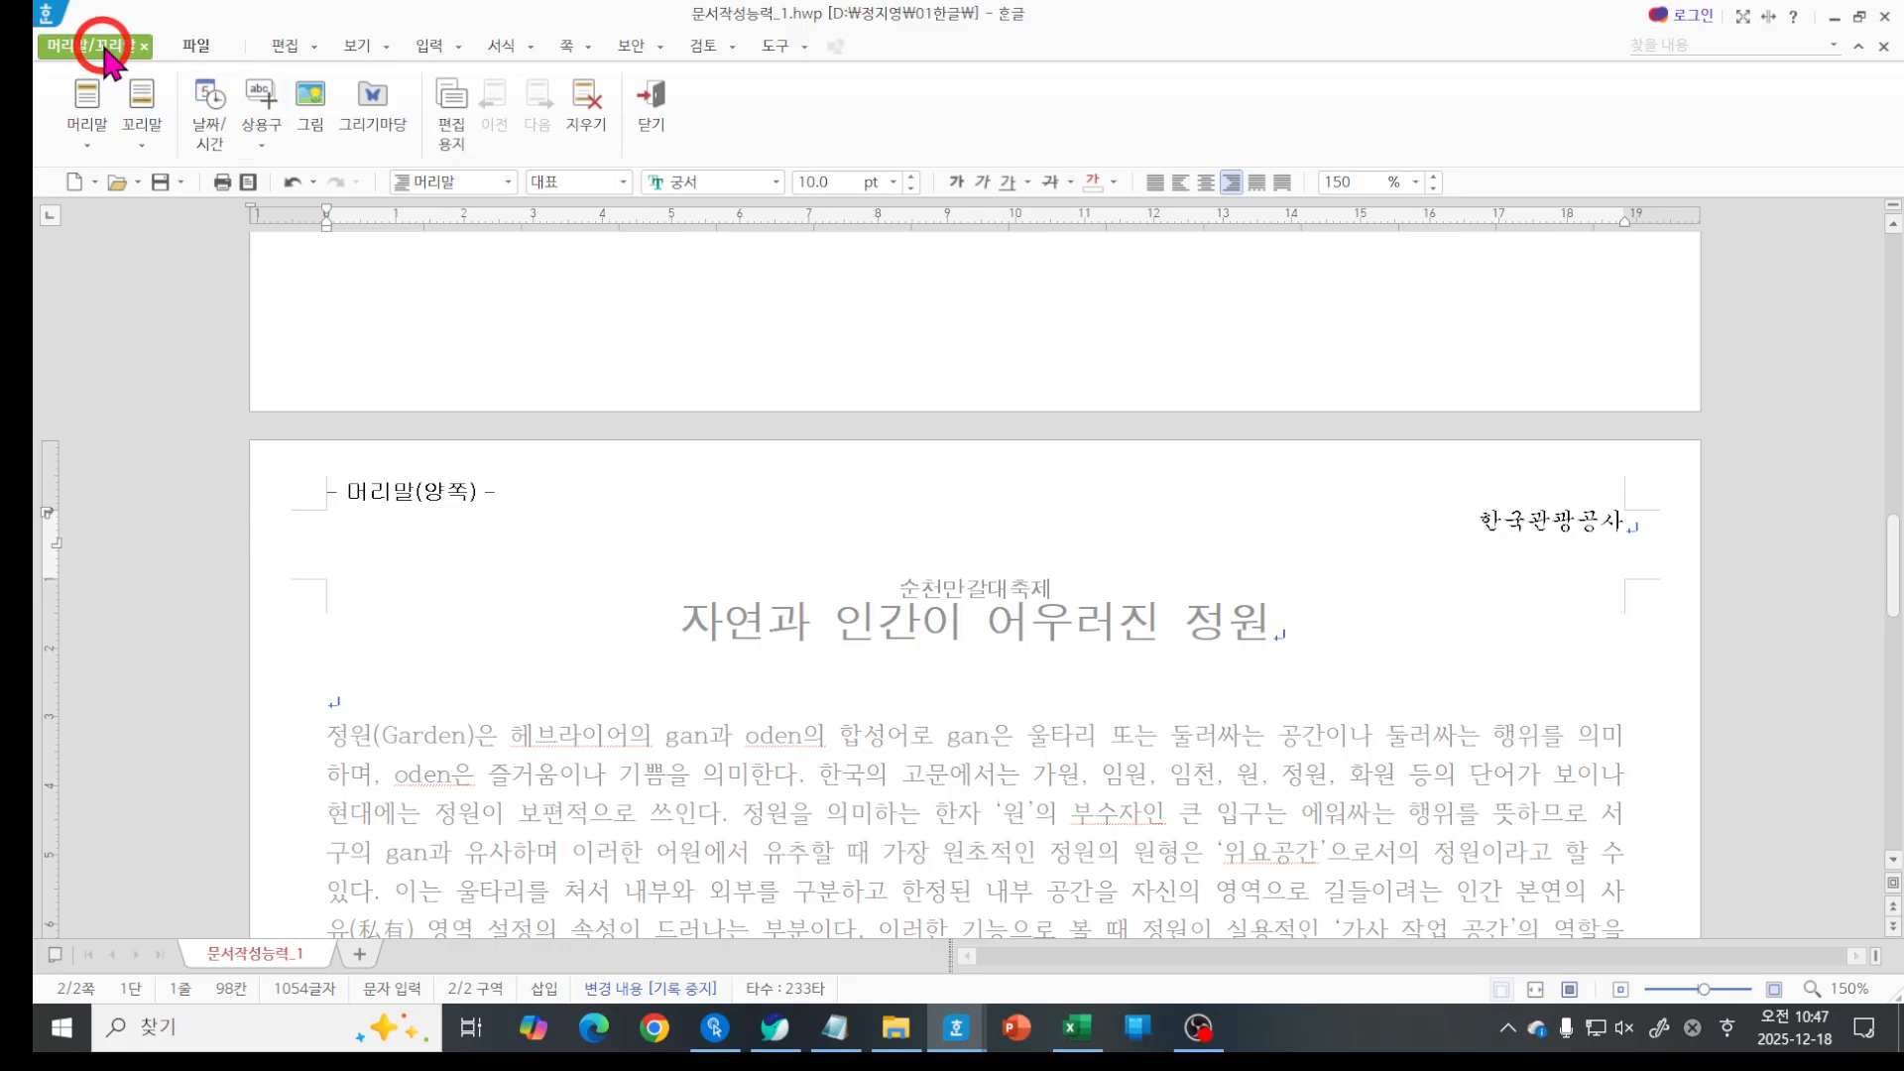
# Leave header editing and check the header above the title from the body text.
pyautogui.click(650, 109)
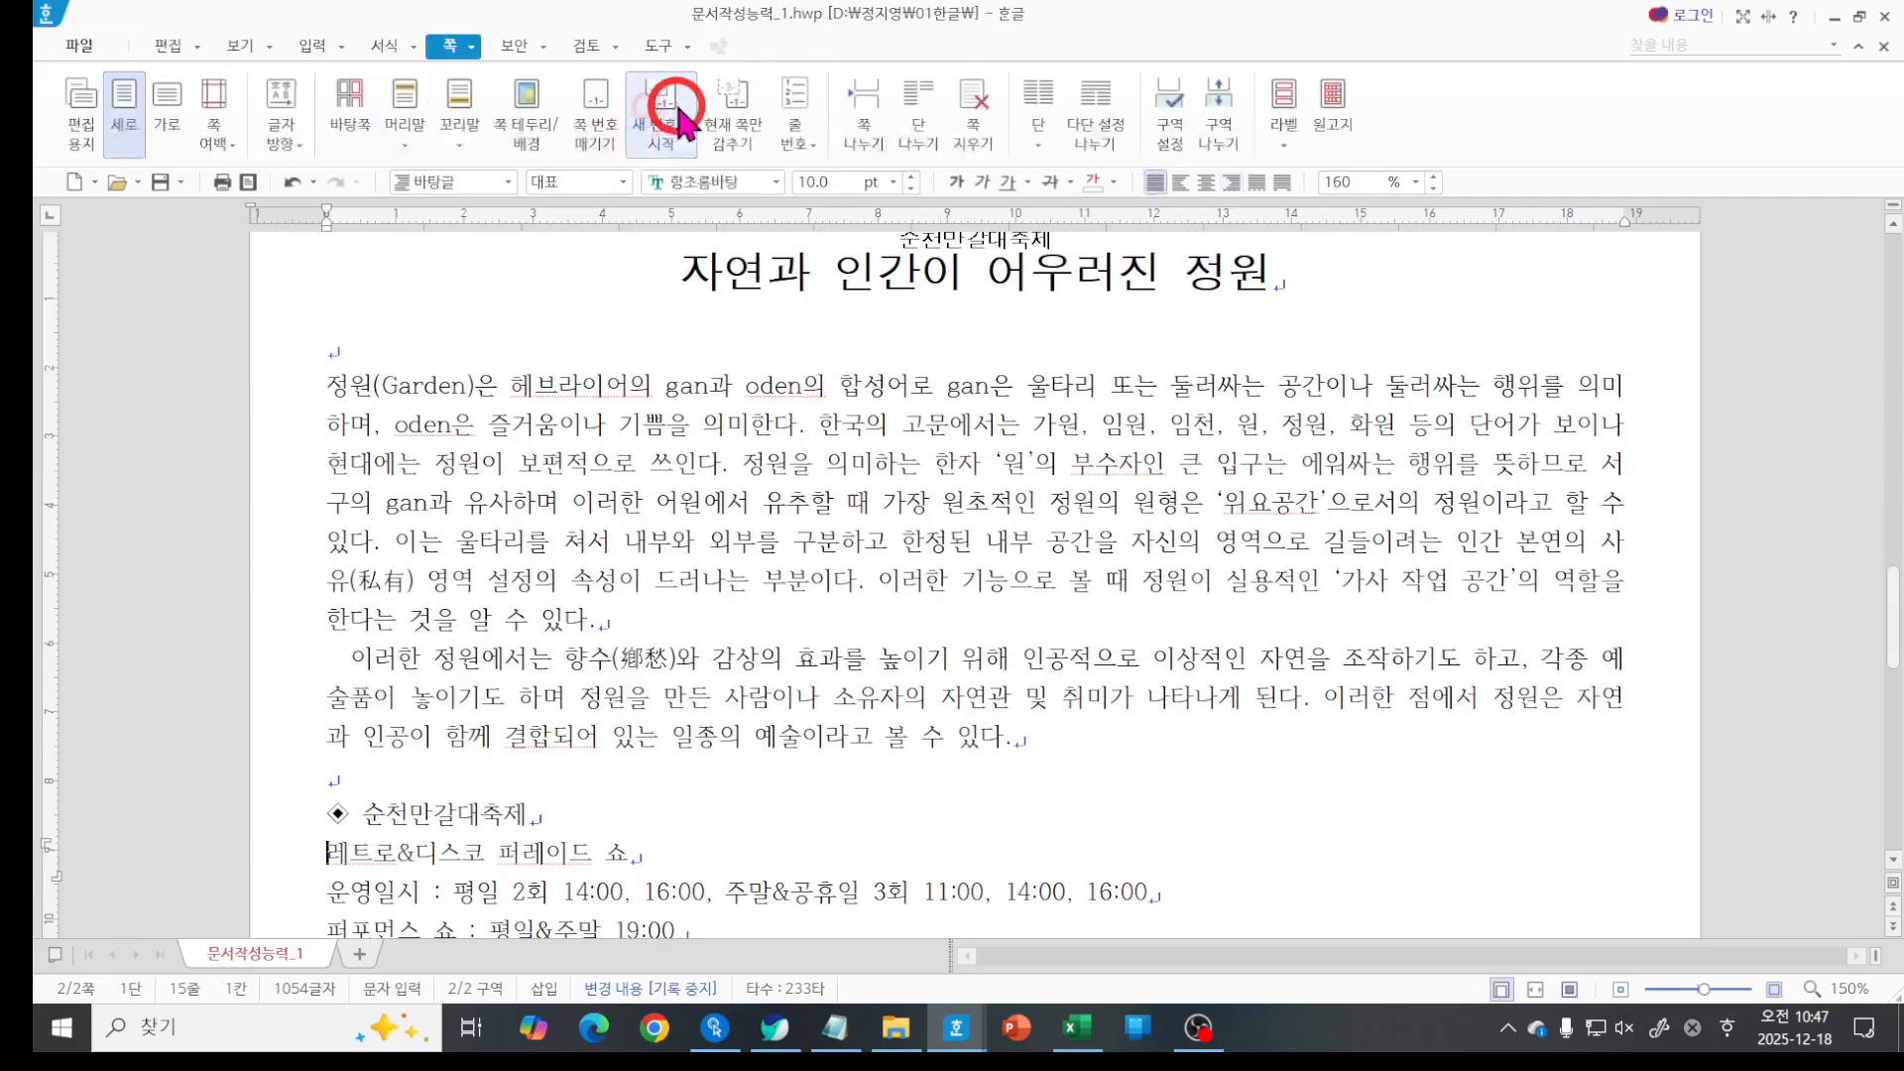
pyautogui.scroll(-3, 1145, 417)
pyautogui.click(1344, 625)
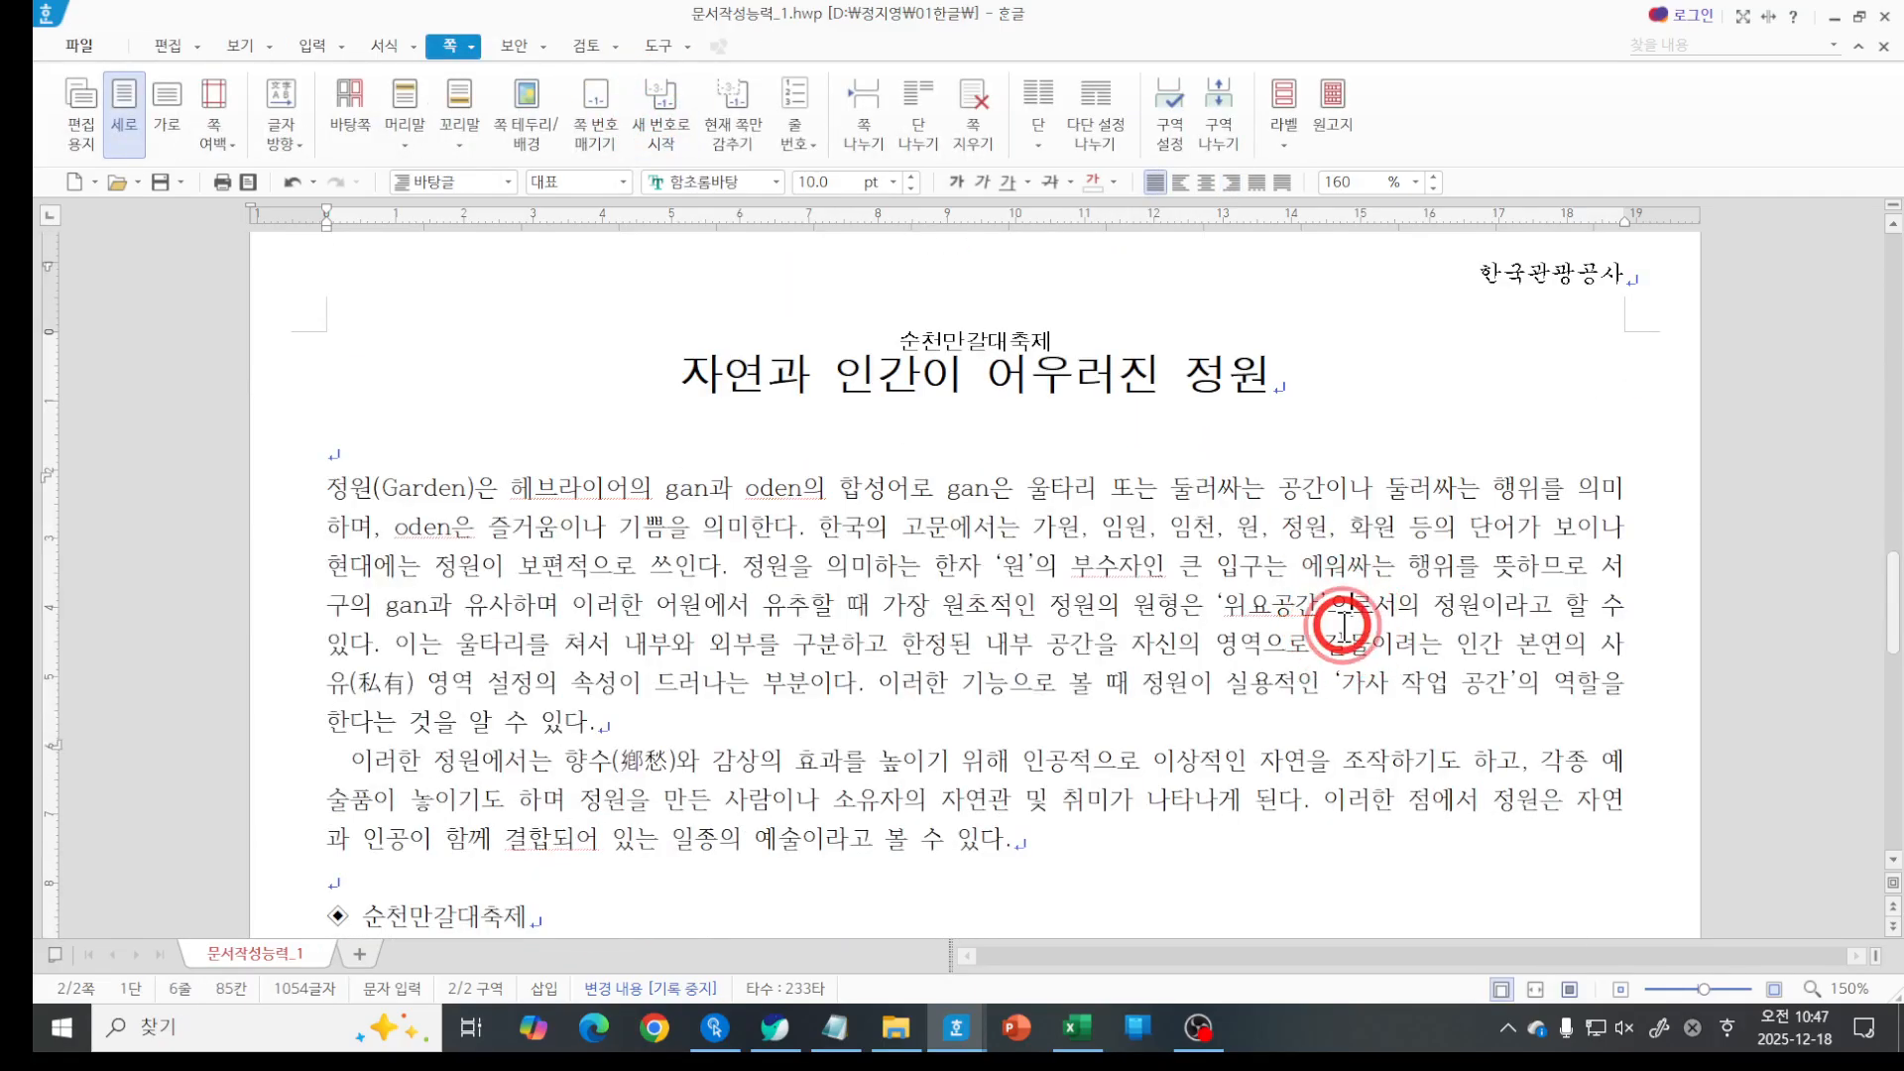
pyautogui.scroll(2, 1344, 625)
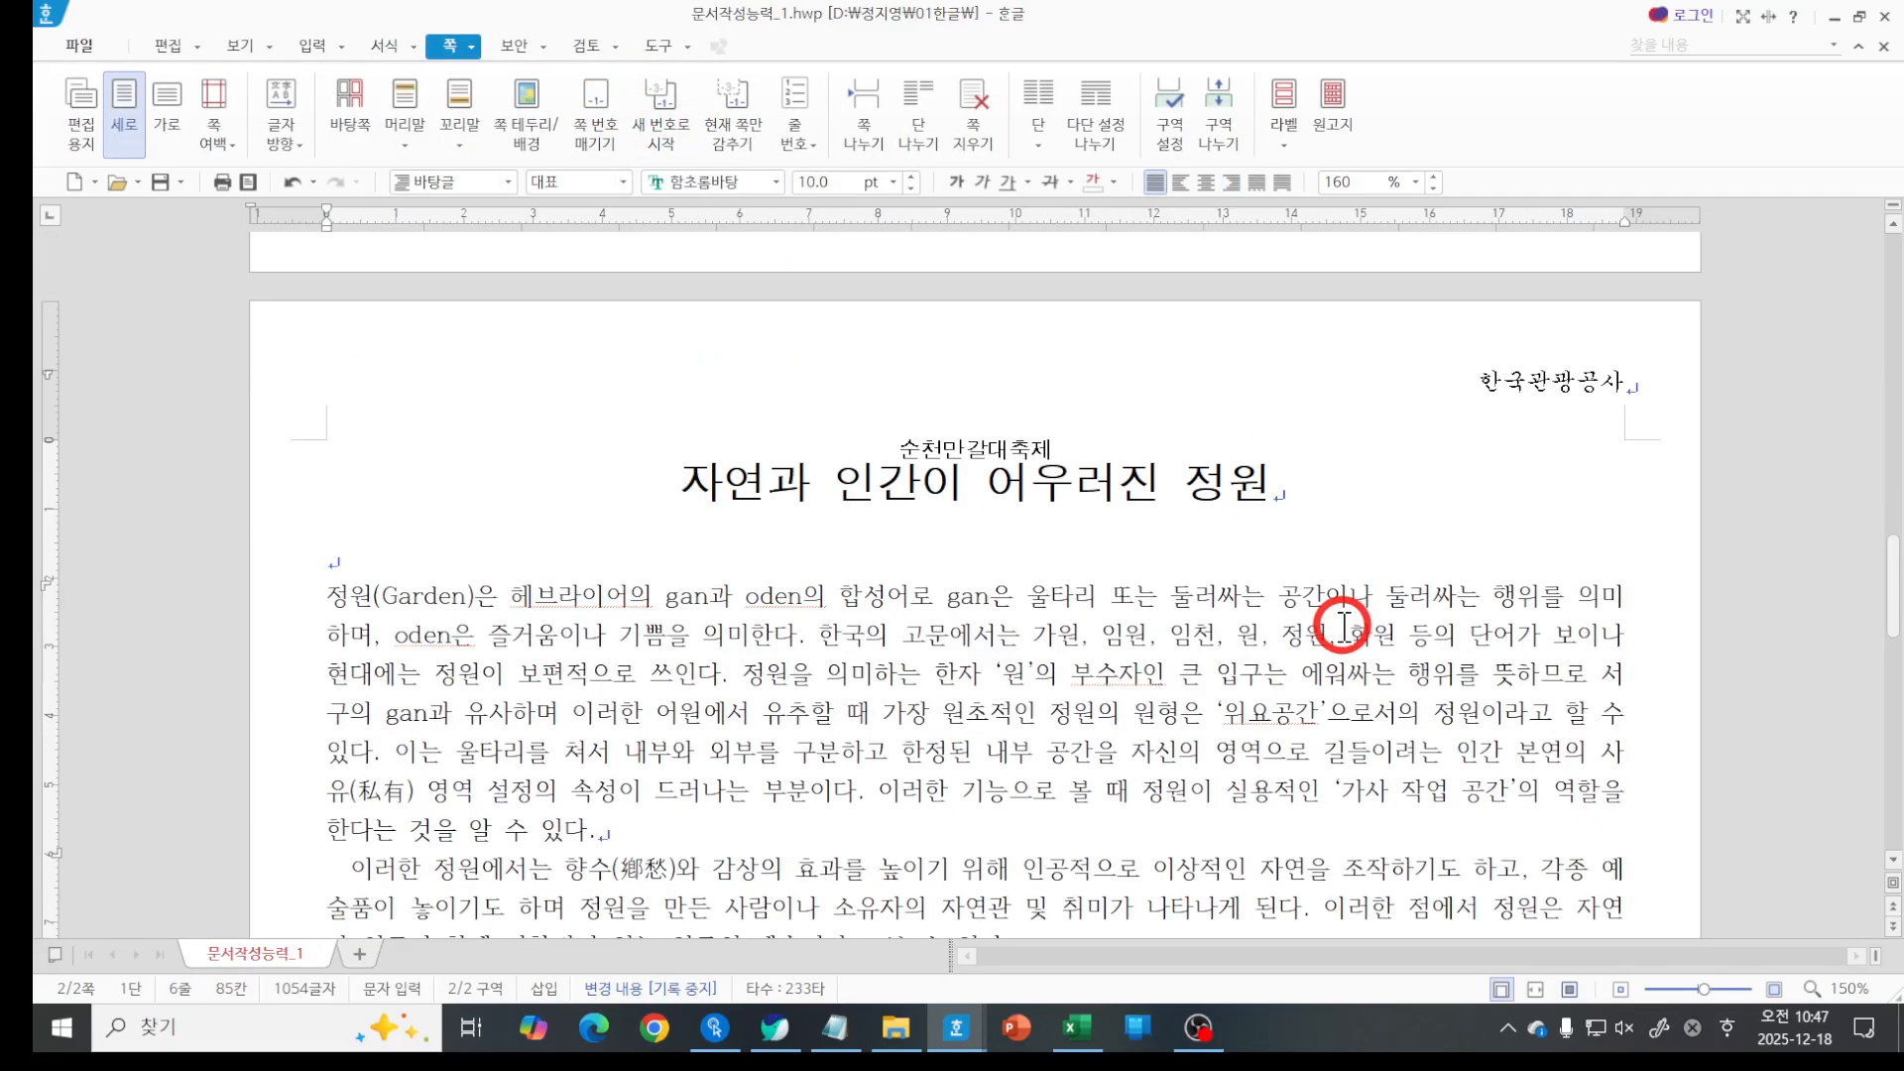
# Reopen the 한국관광공사 header for editing, look up its 지우기 command, and leave it unchanged.
pyautogui.doubleClick(1512, 383)
pyautogui.doubleClick(1512, 383)
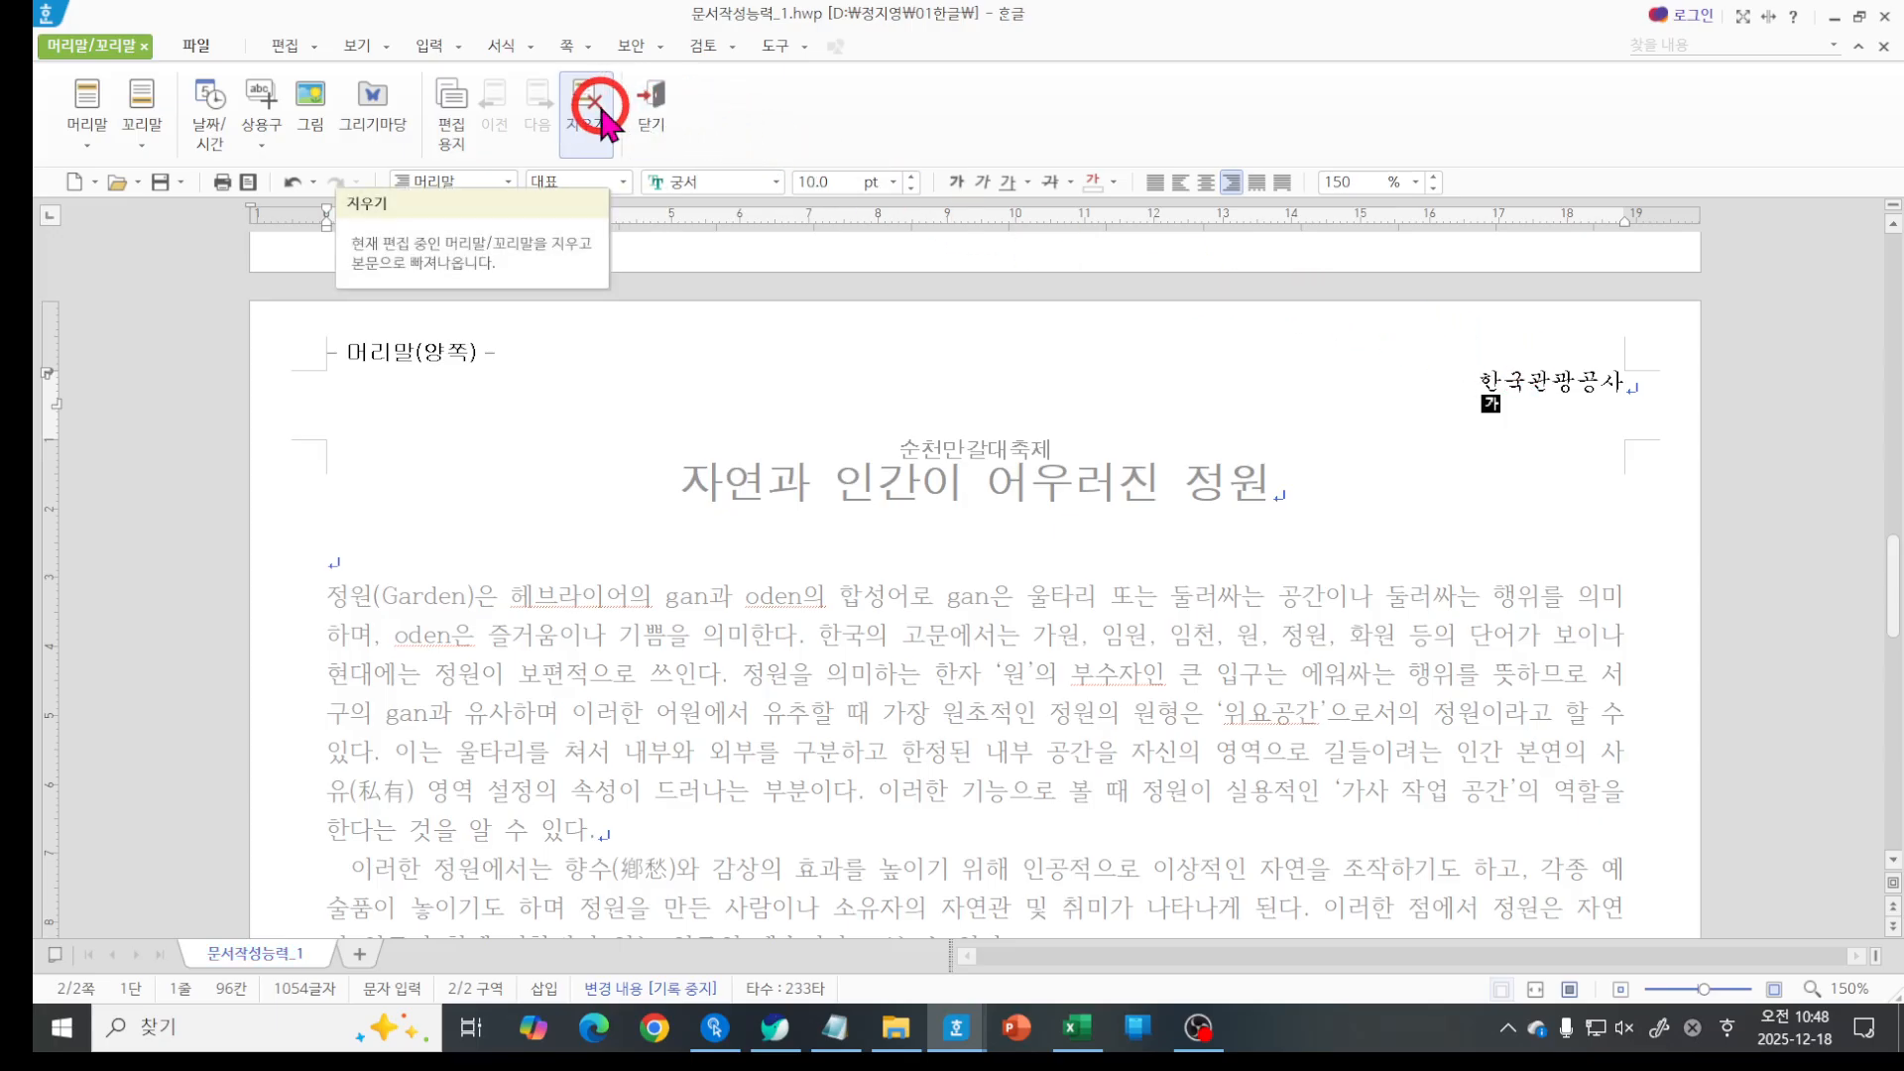
pyautogui.click(651, 100)
pyautogui.click(1337, 630)
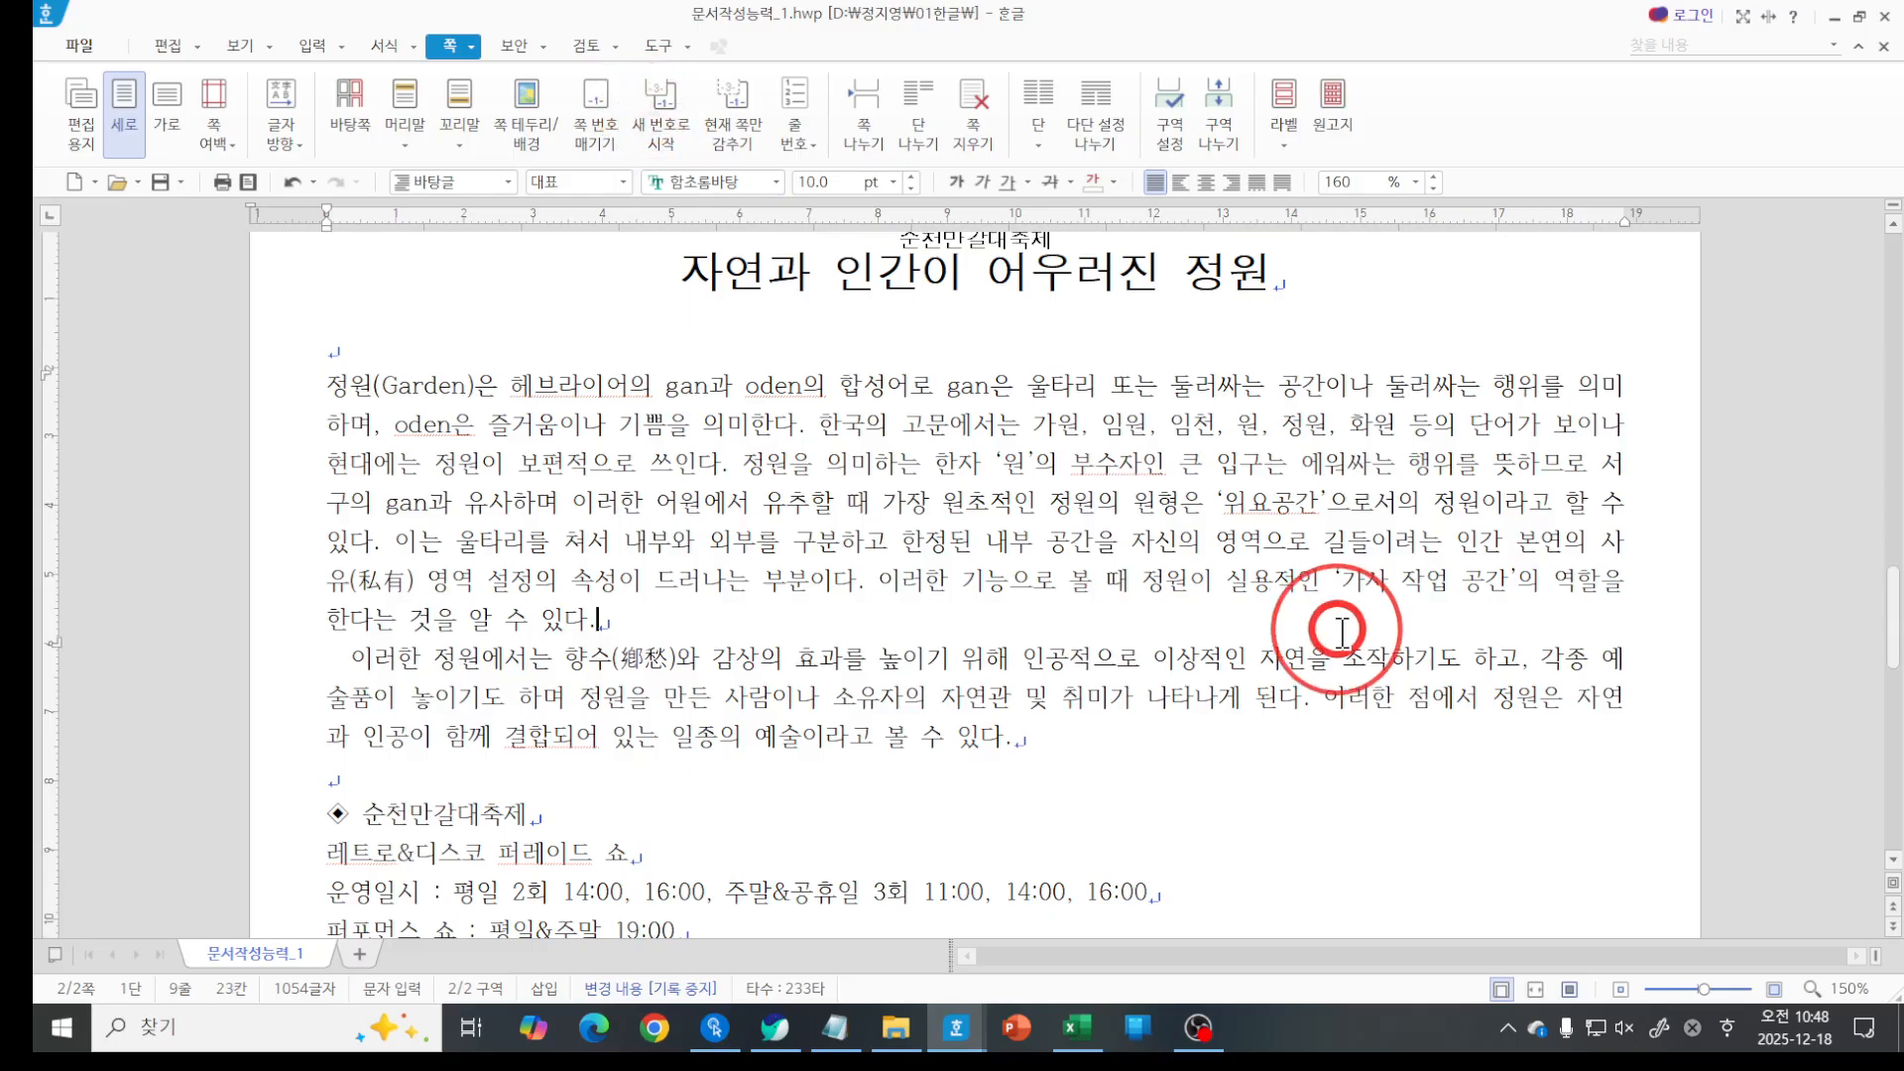
# Examine the extent of the first body paragraph beginning 정원(Garden) and its first letter 정.
pyautogui.scroll(2, 1341, 631)
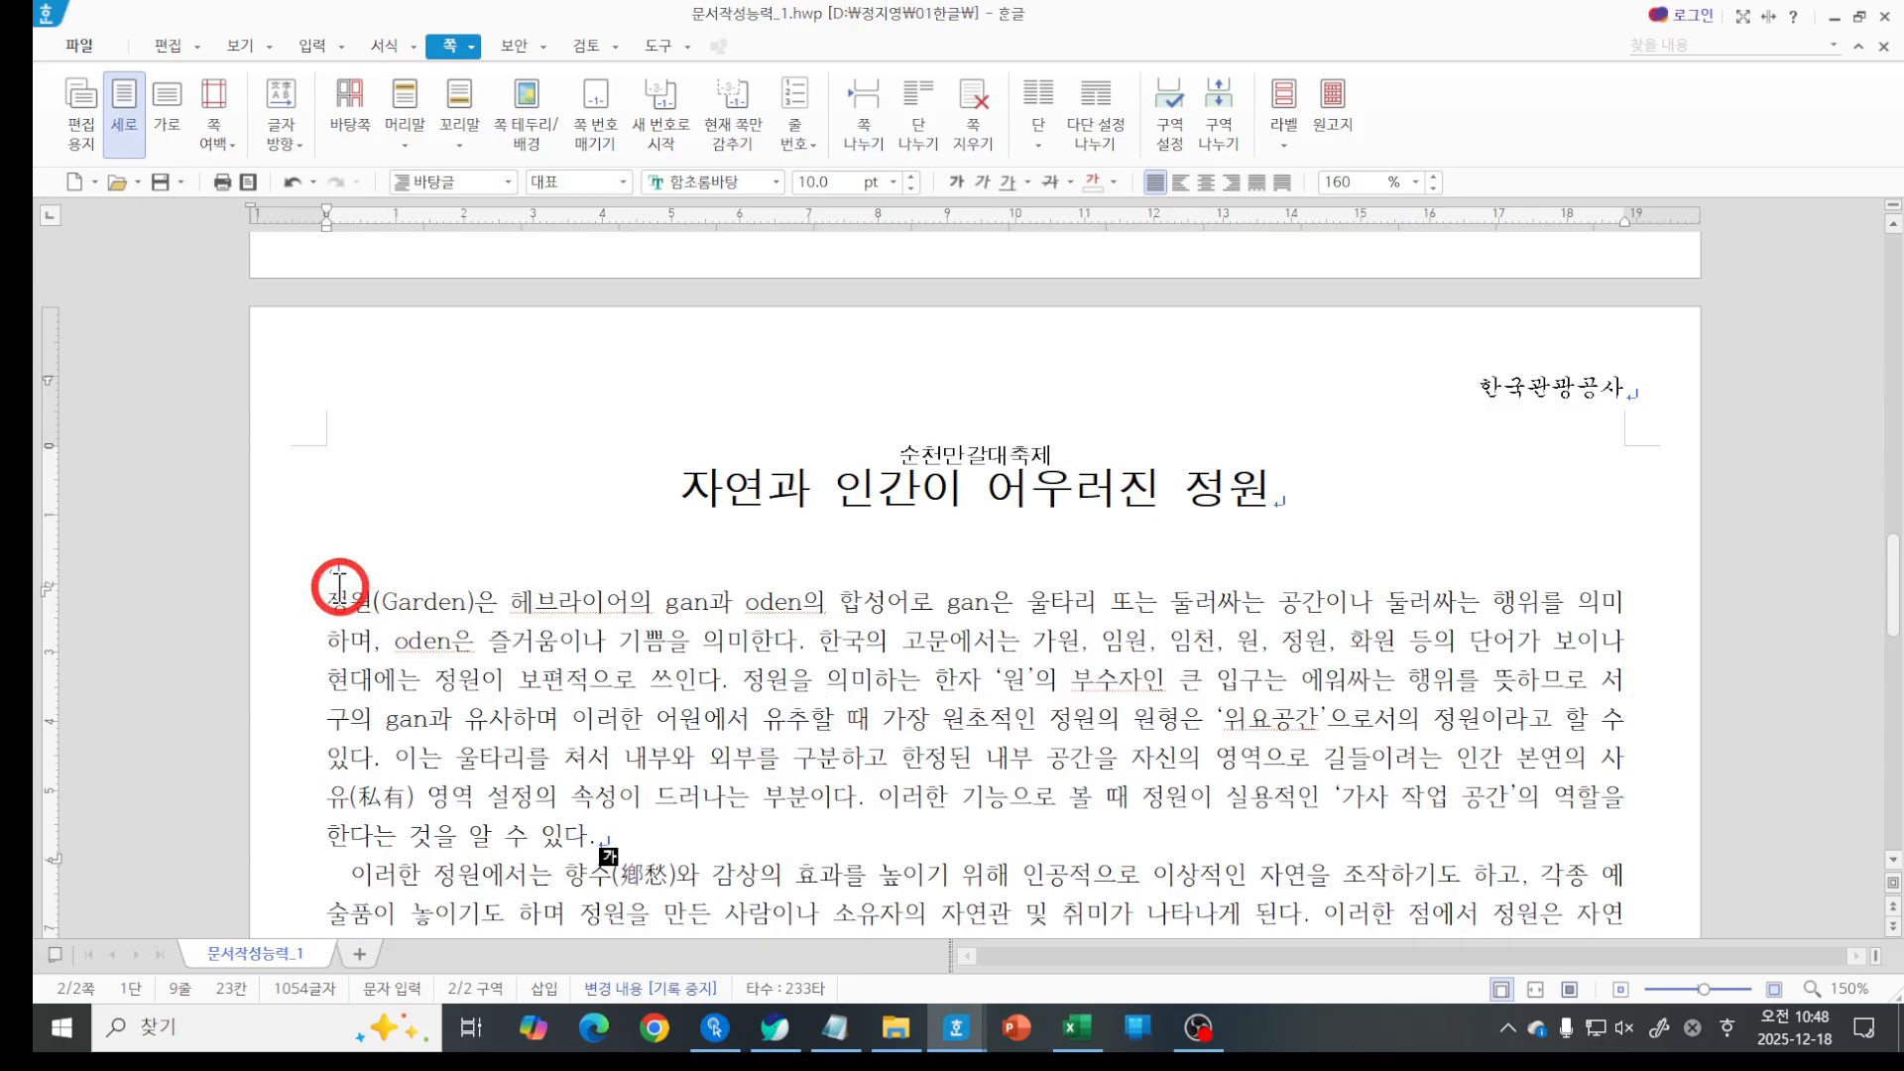
pyautogui.moveTo(333, 595)
pyautogui.mouseDown()
pyautogui.moveTo(1379, 809)
pyautogui.moveTo(1623, 913)
pyautogui.moveTo(1624, 863)
pyautogui.mouseUp()
pyautogui.press('Escape')
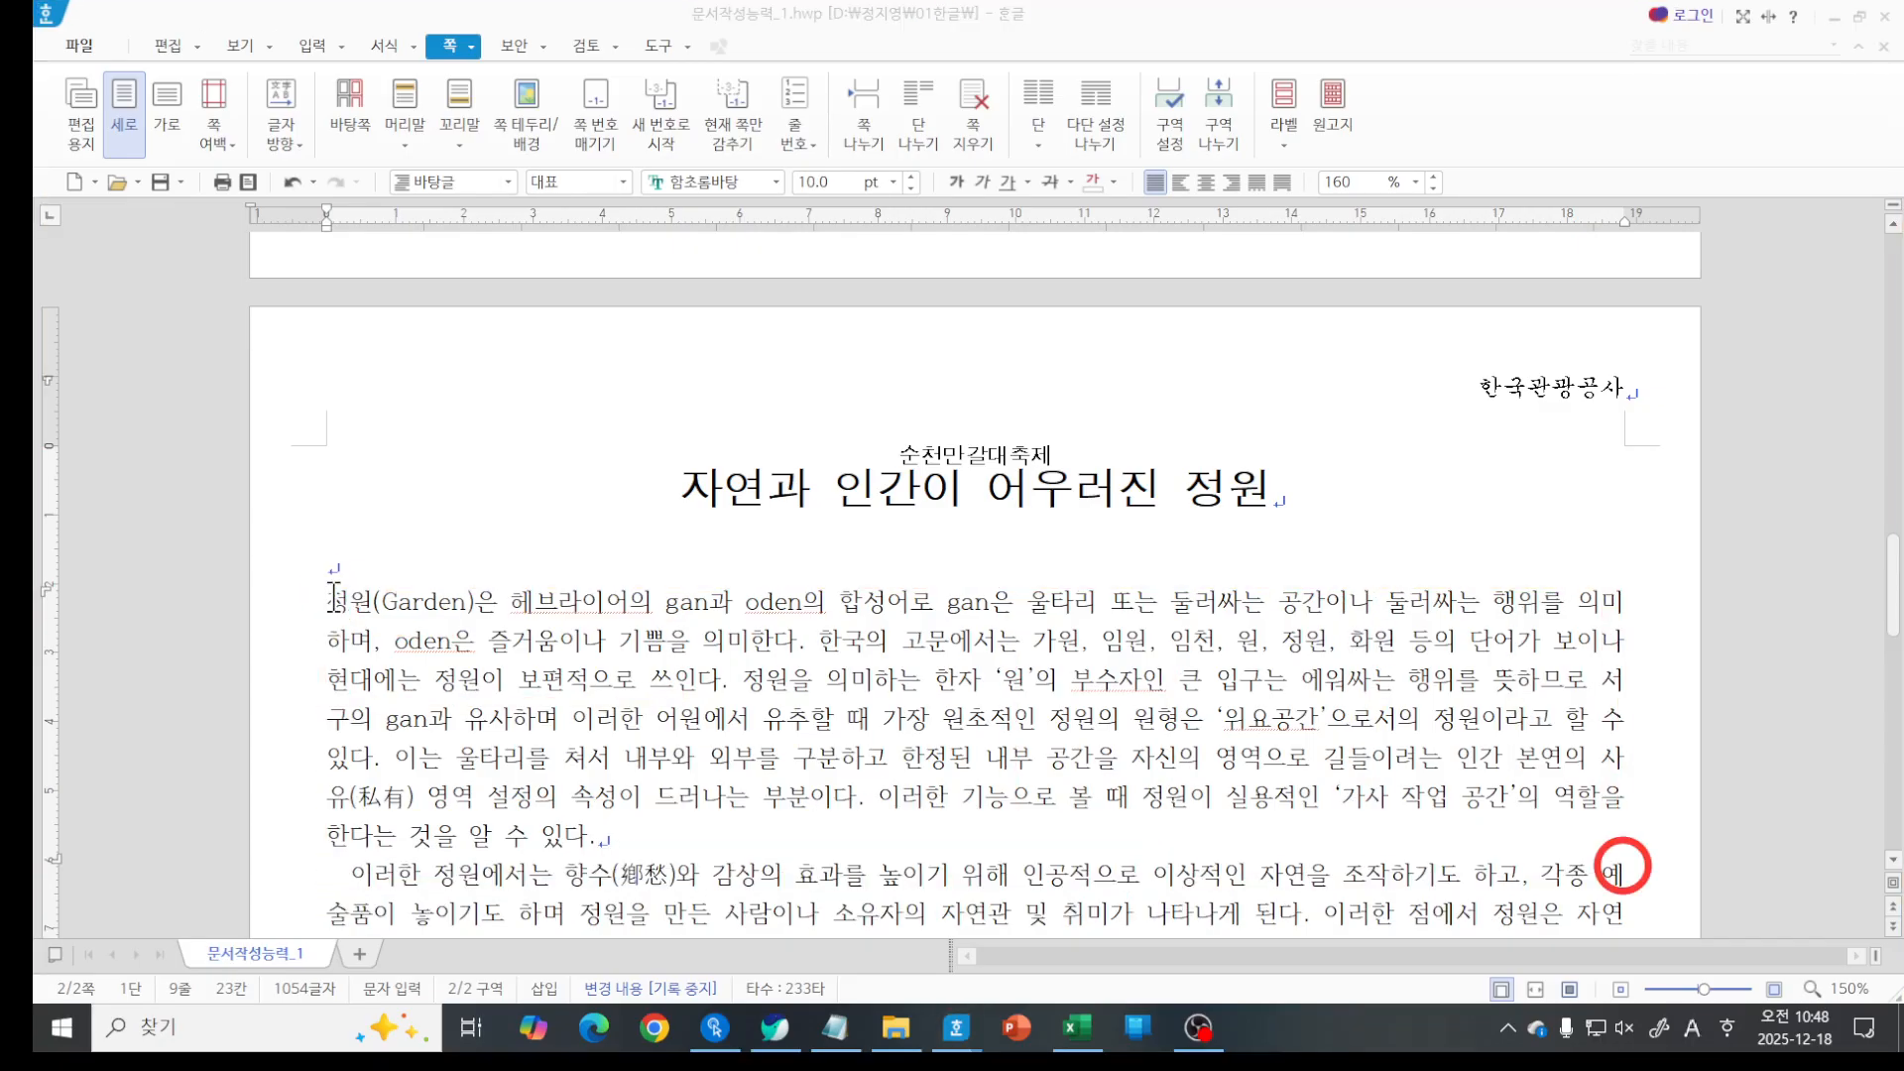
pyautogui.moveTo(337, 603); pyautogui.dragTo(532, 831)
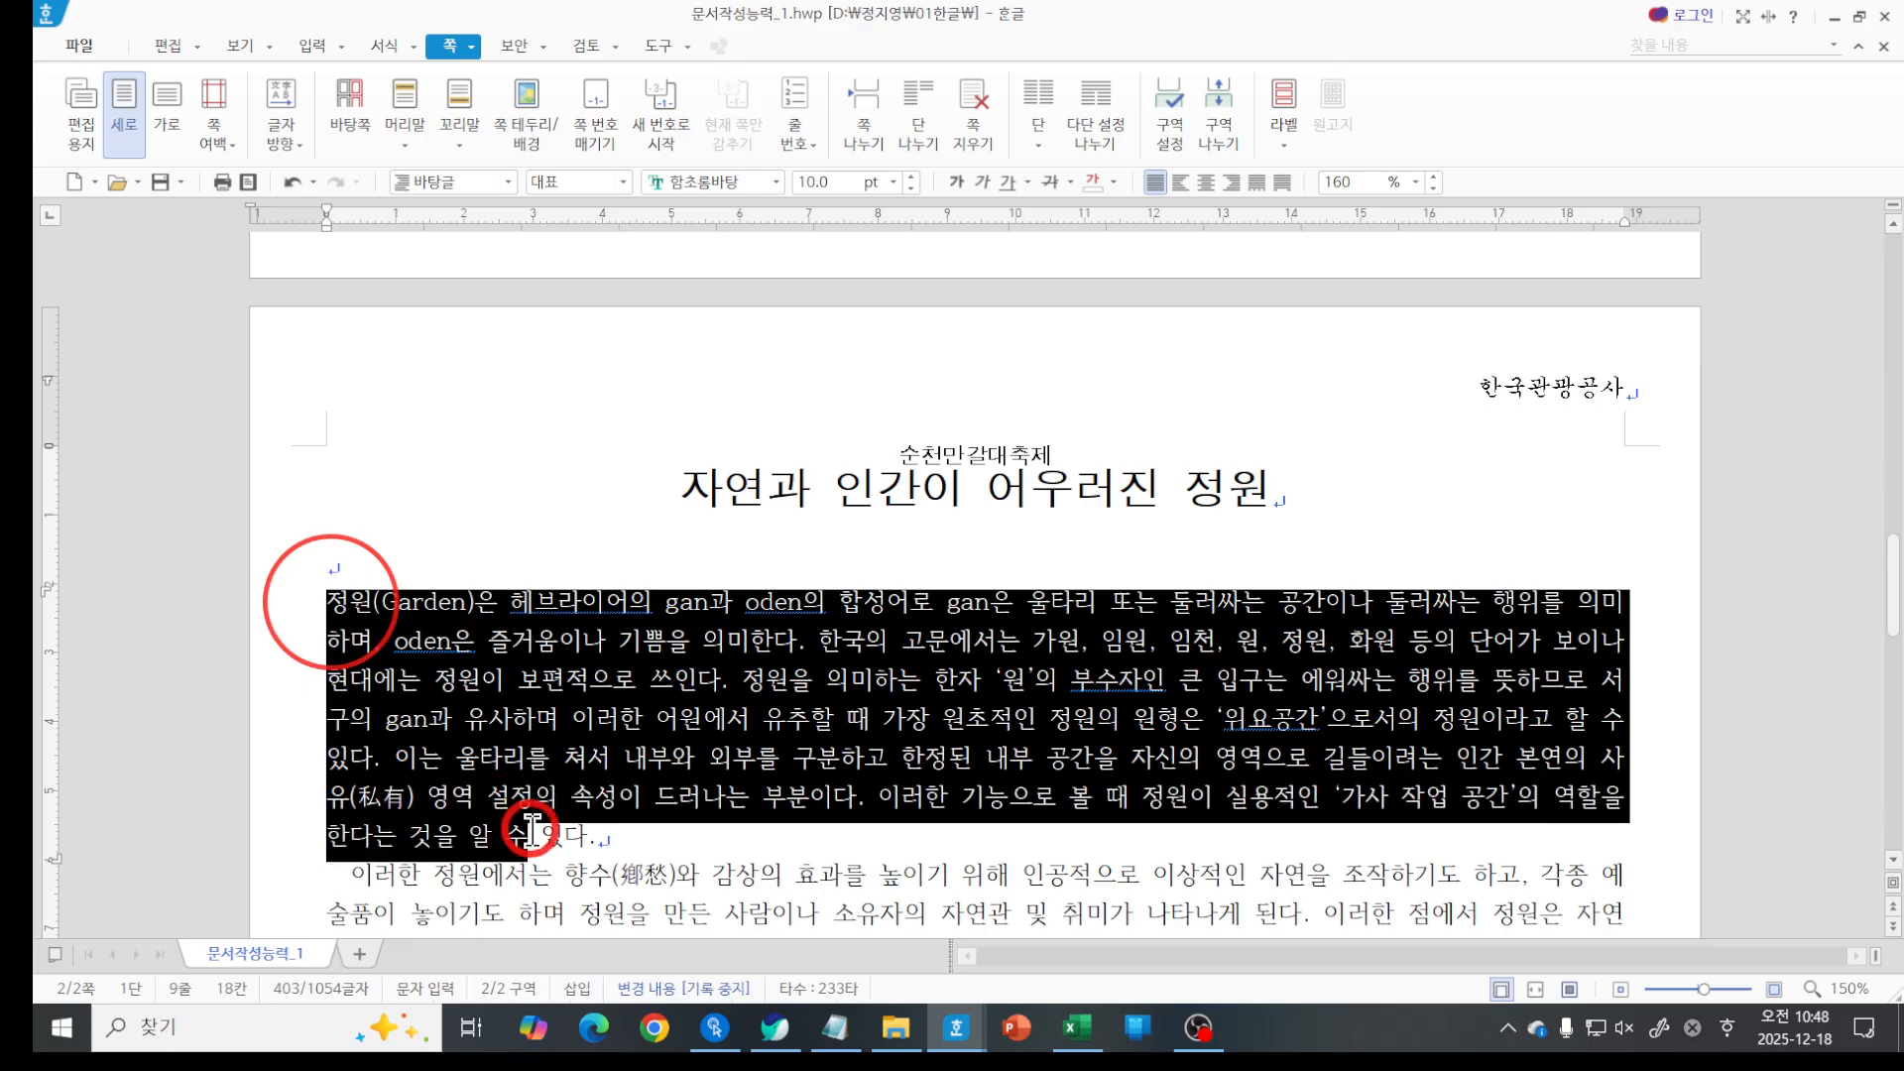
pyautogui.click(532, 831)
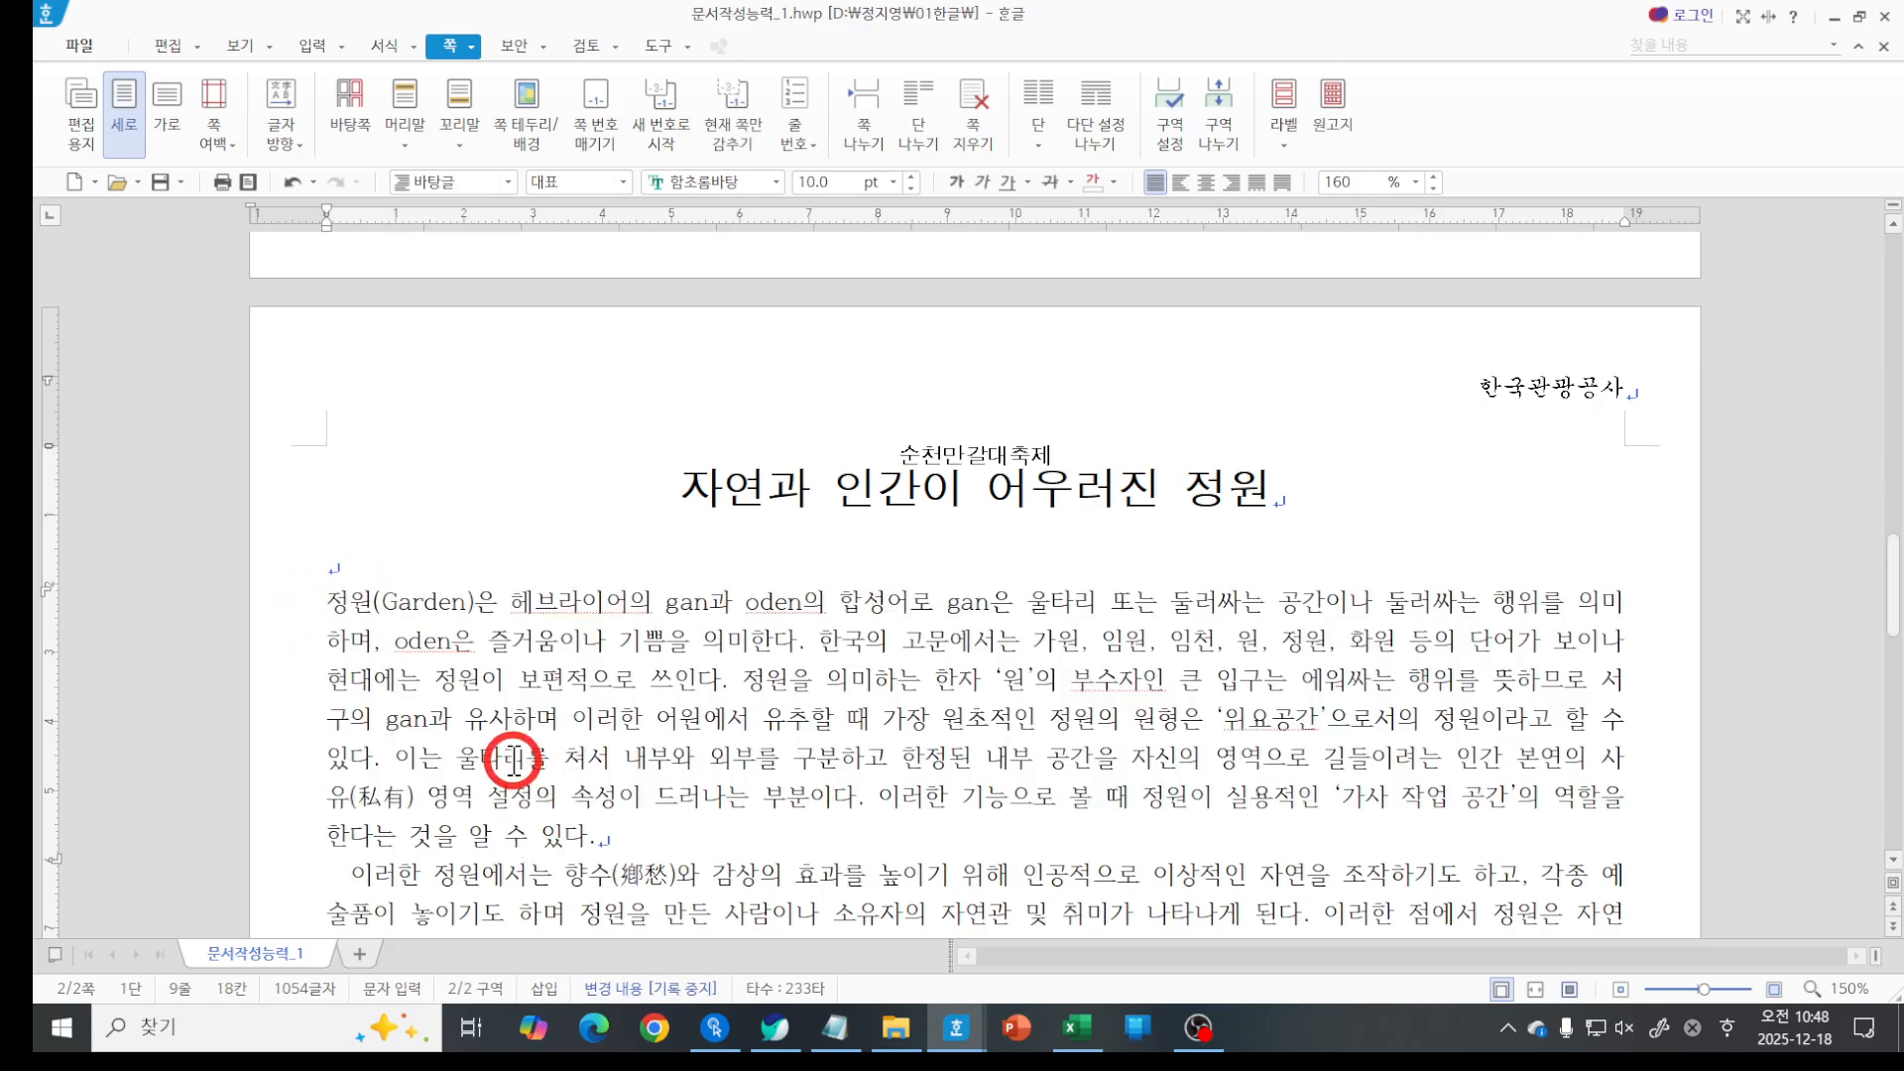
pyautogui.click(351, 602)
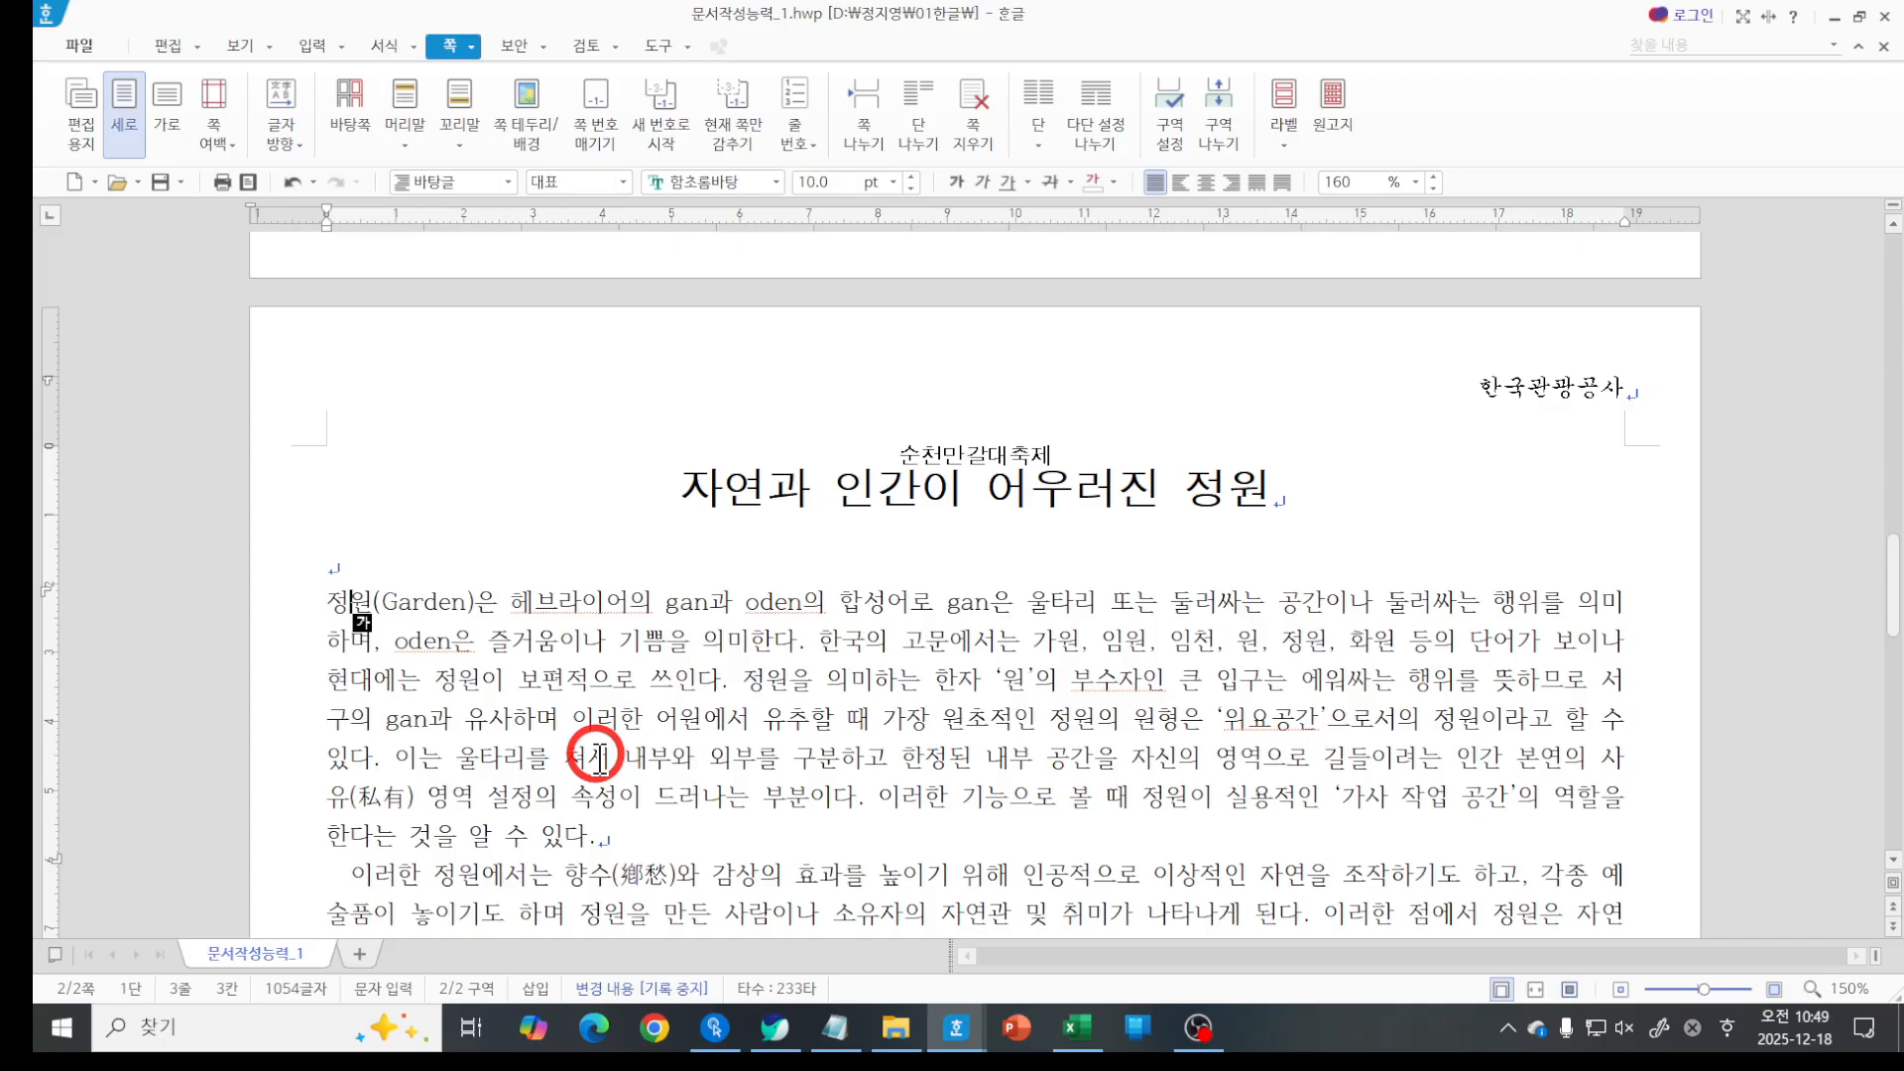
pyautogui.moveTo(319, 600); pyautogui.dragTo(347, 602)
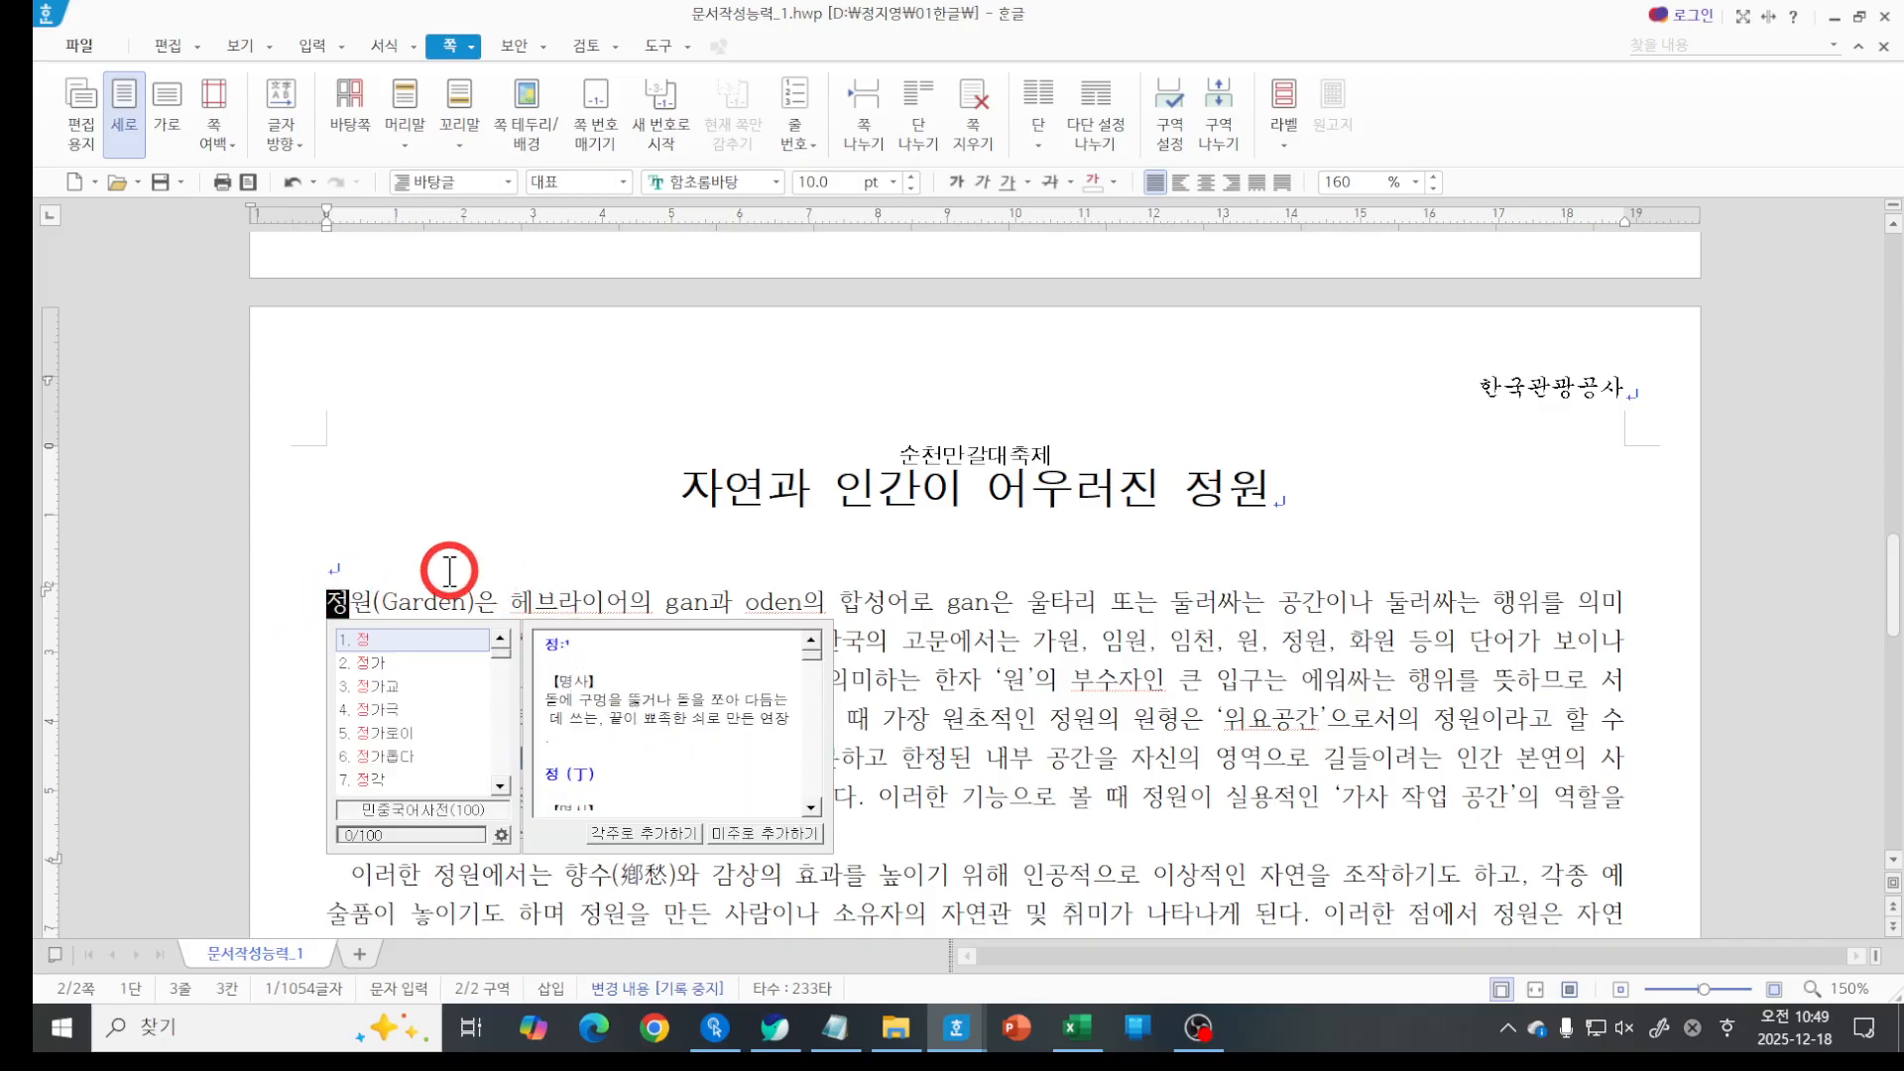
pyautogui.click(355, 602)
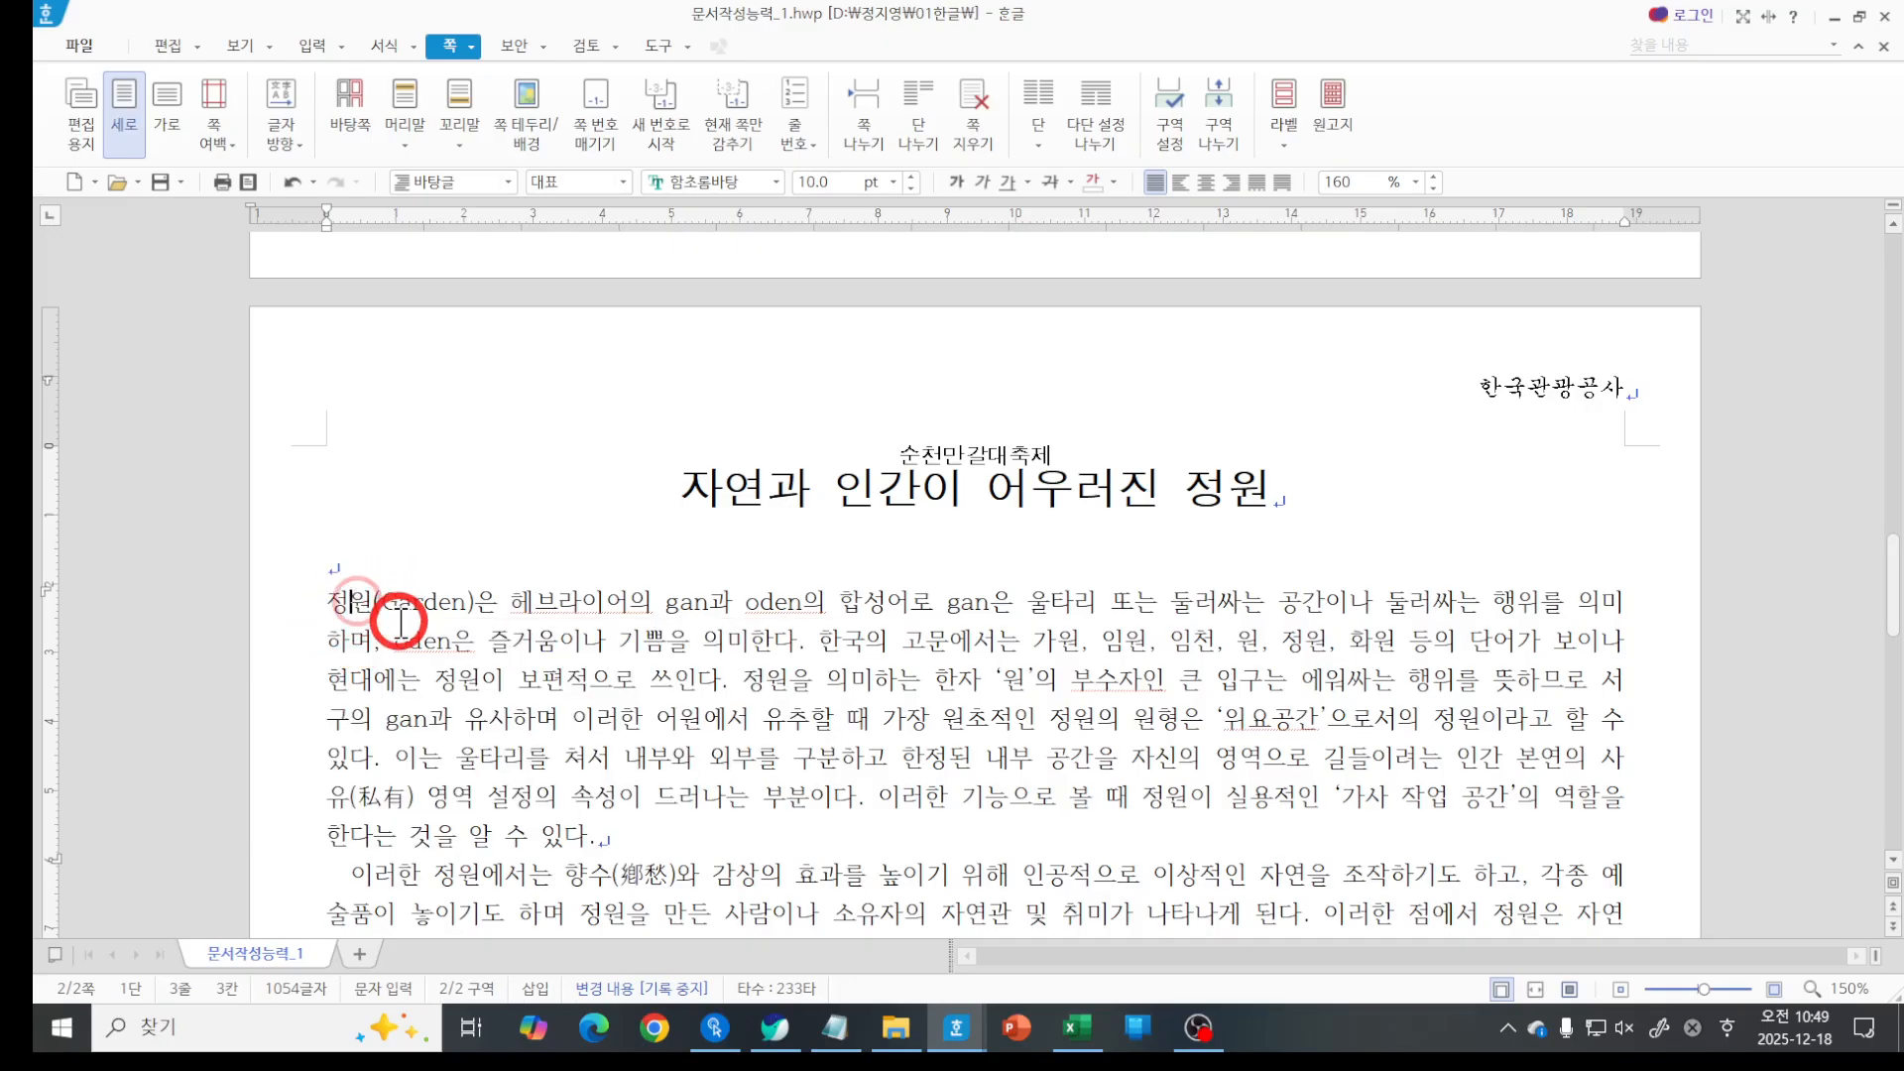
pyautogui.click(340, 609)
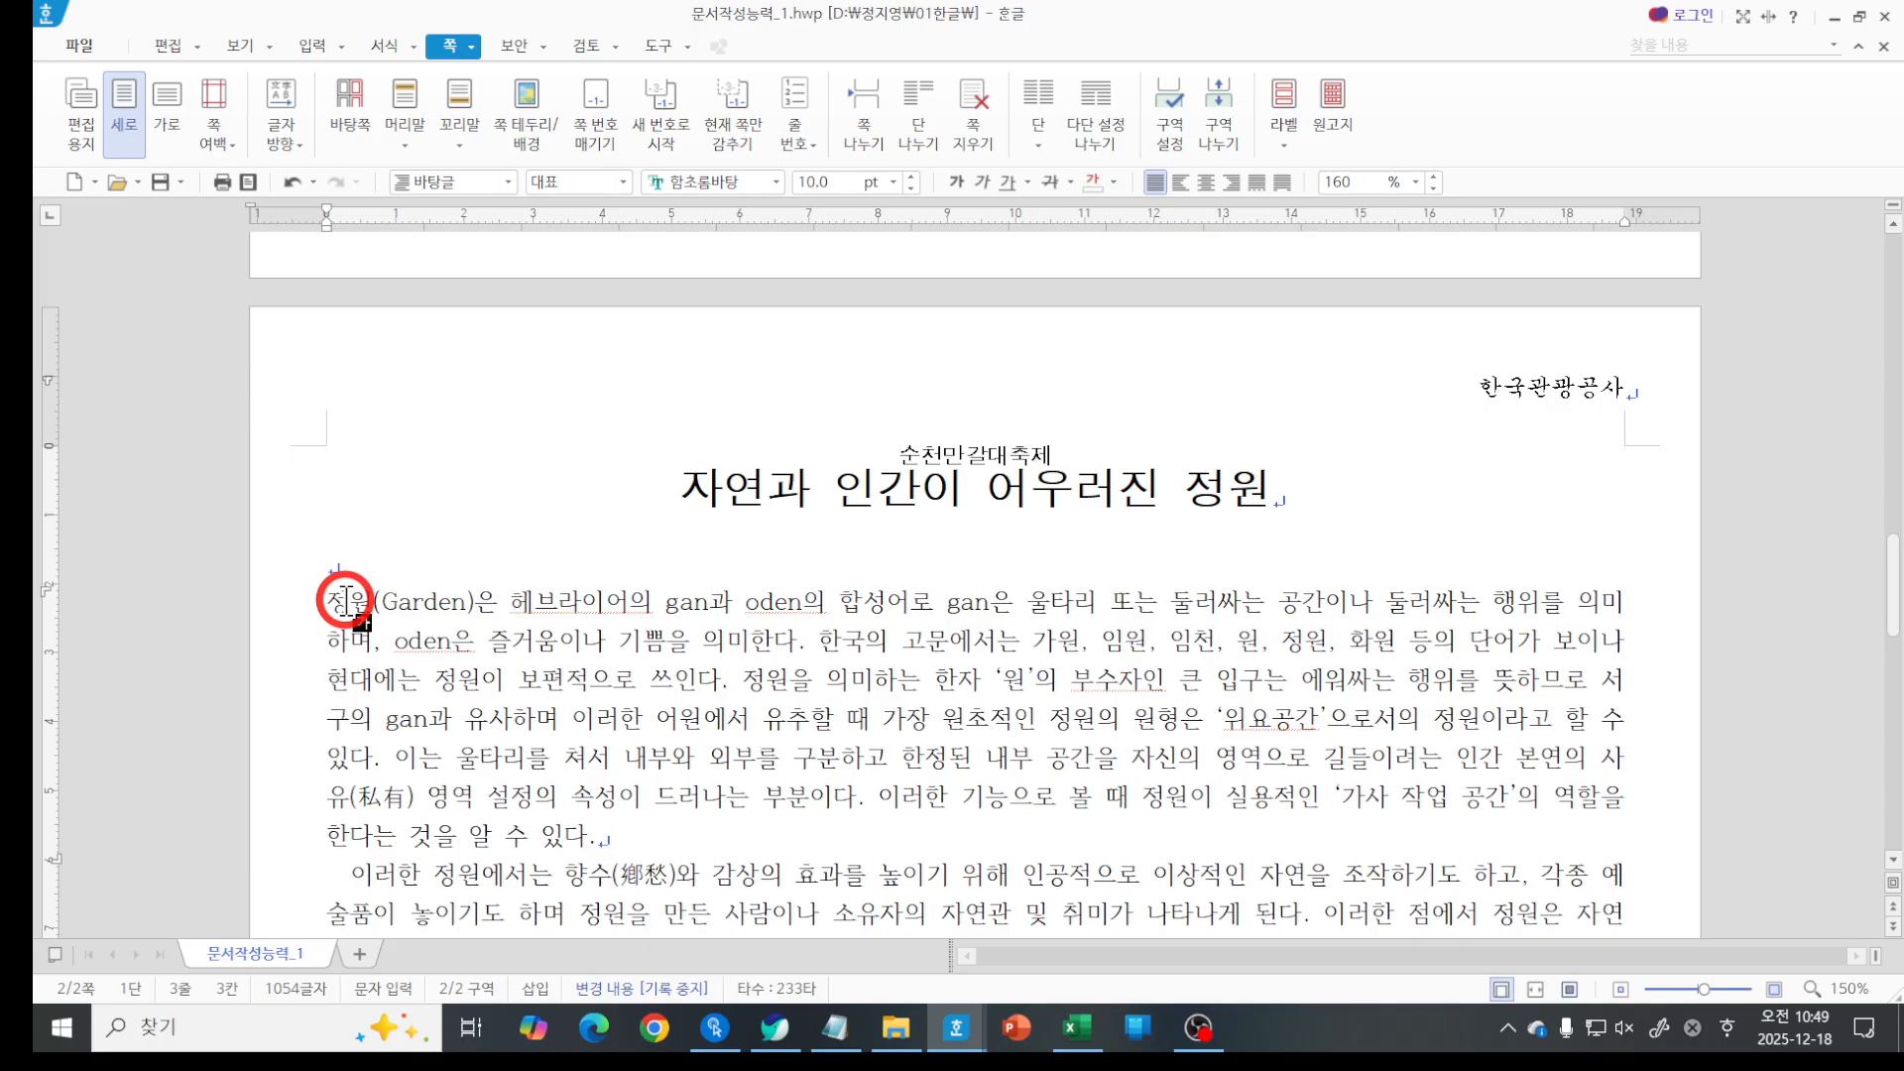
# Try to apply first-letter decoration to the opening paragraph with its first letter 정 selected.
pyautogui.click(378, 49)
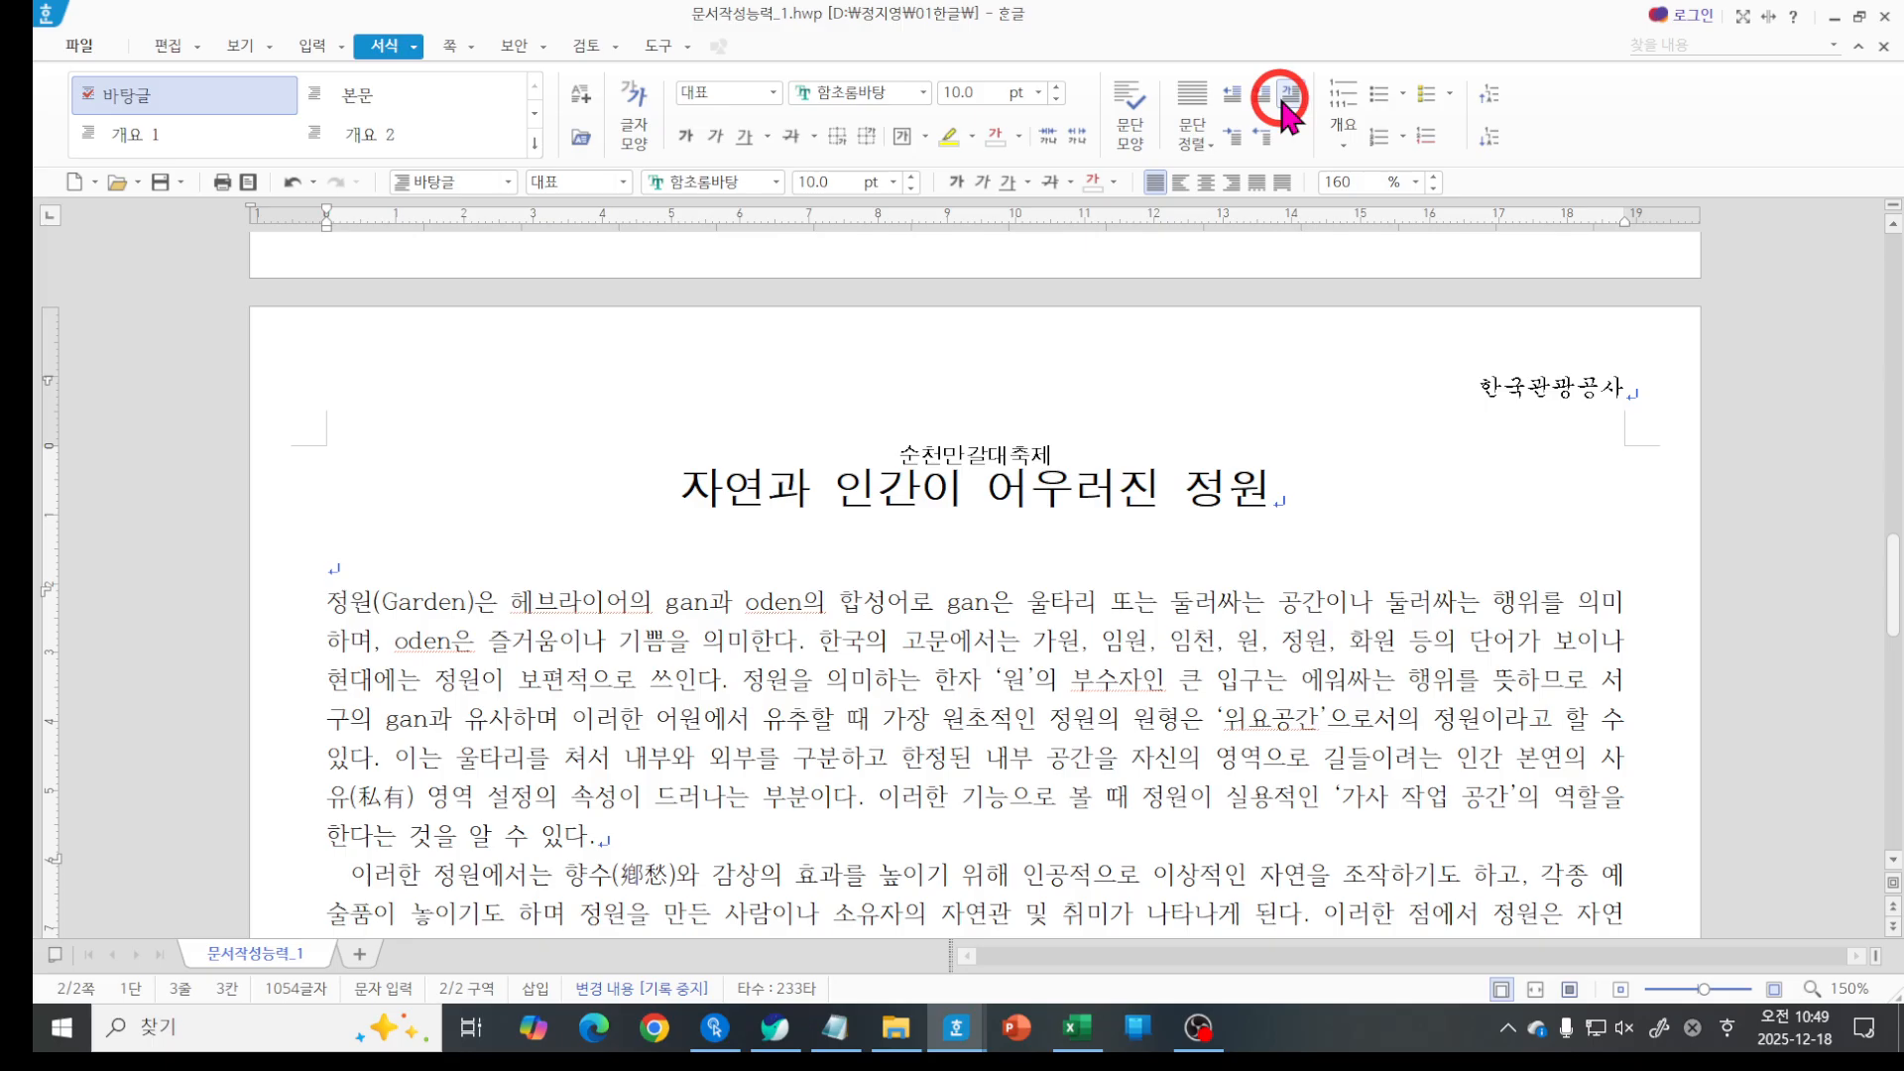
pyautogui.moveTo(328, 600); pyautogui.dragTo(349, 600)
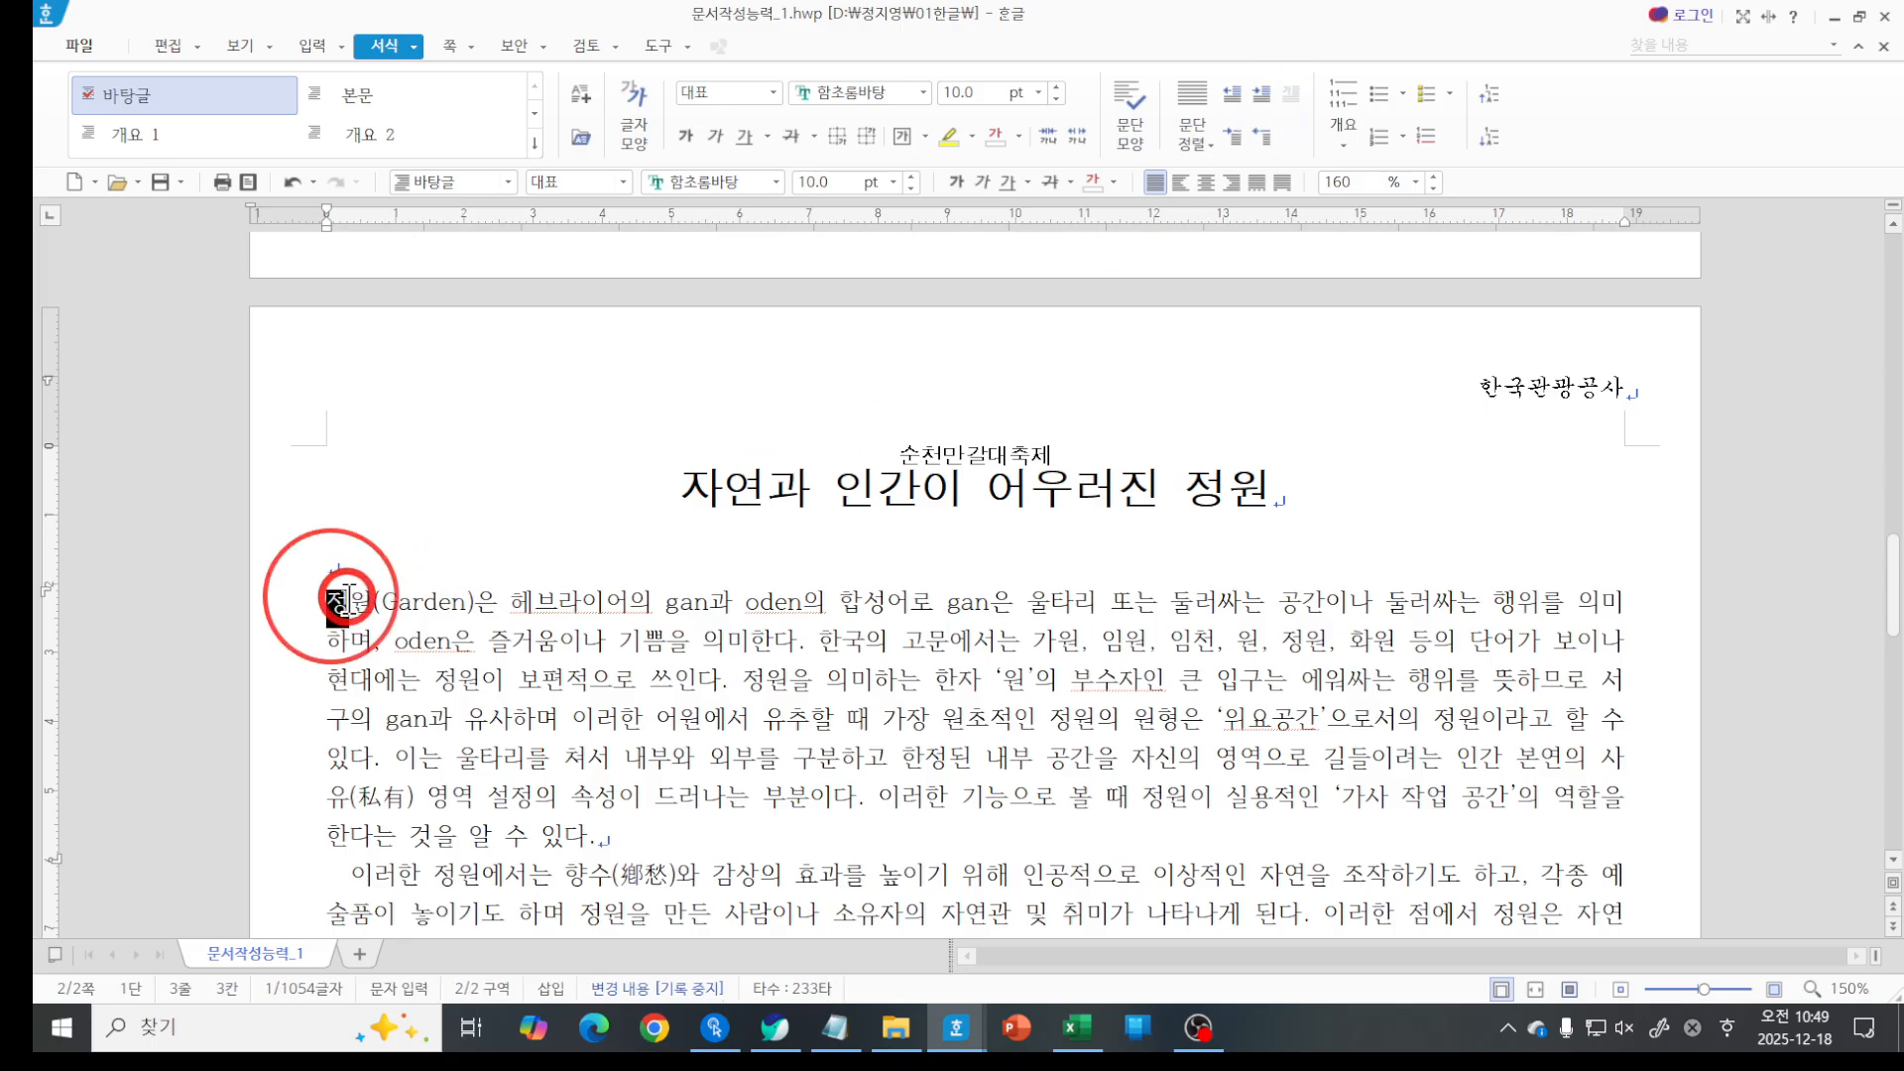
pyautogui.rightClick(417, 642)
pyautogui.click(345, 605)
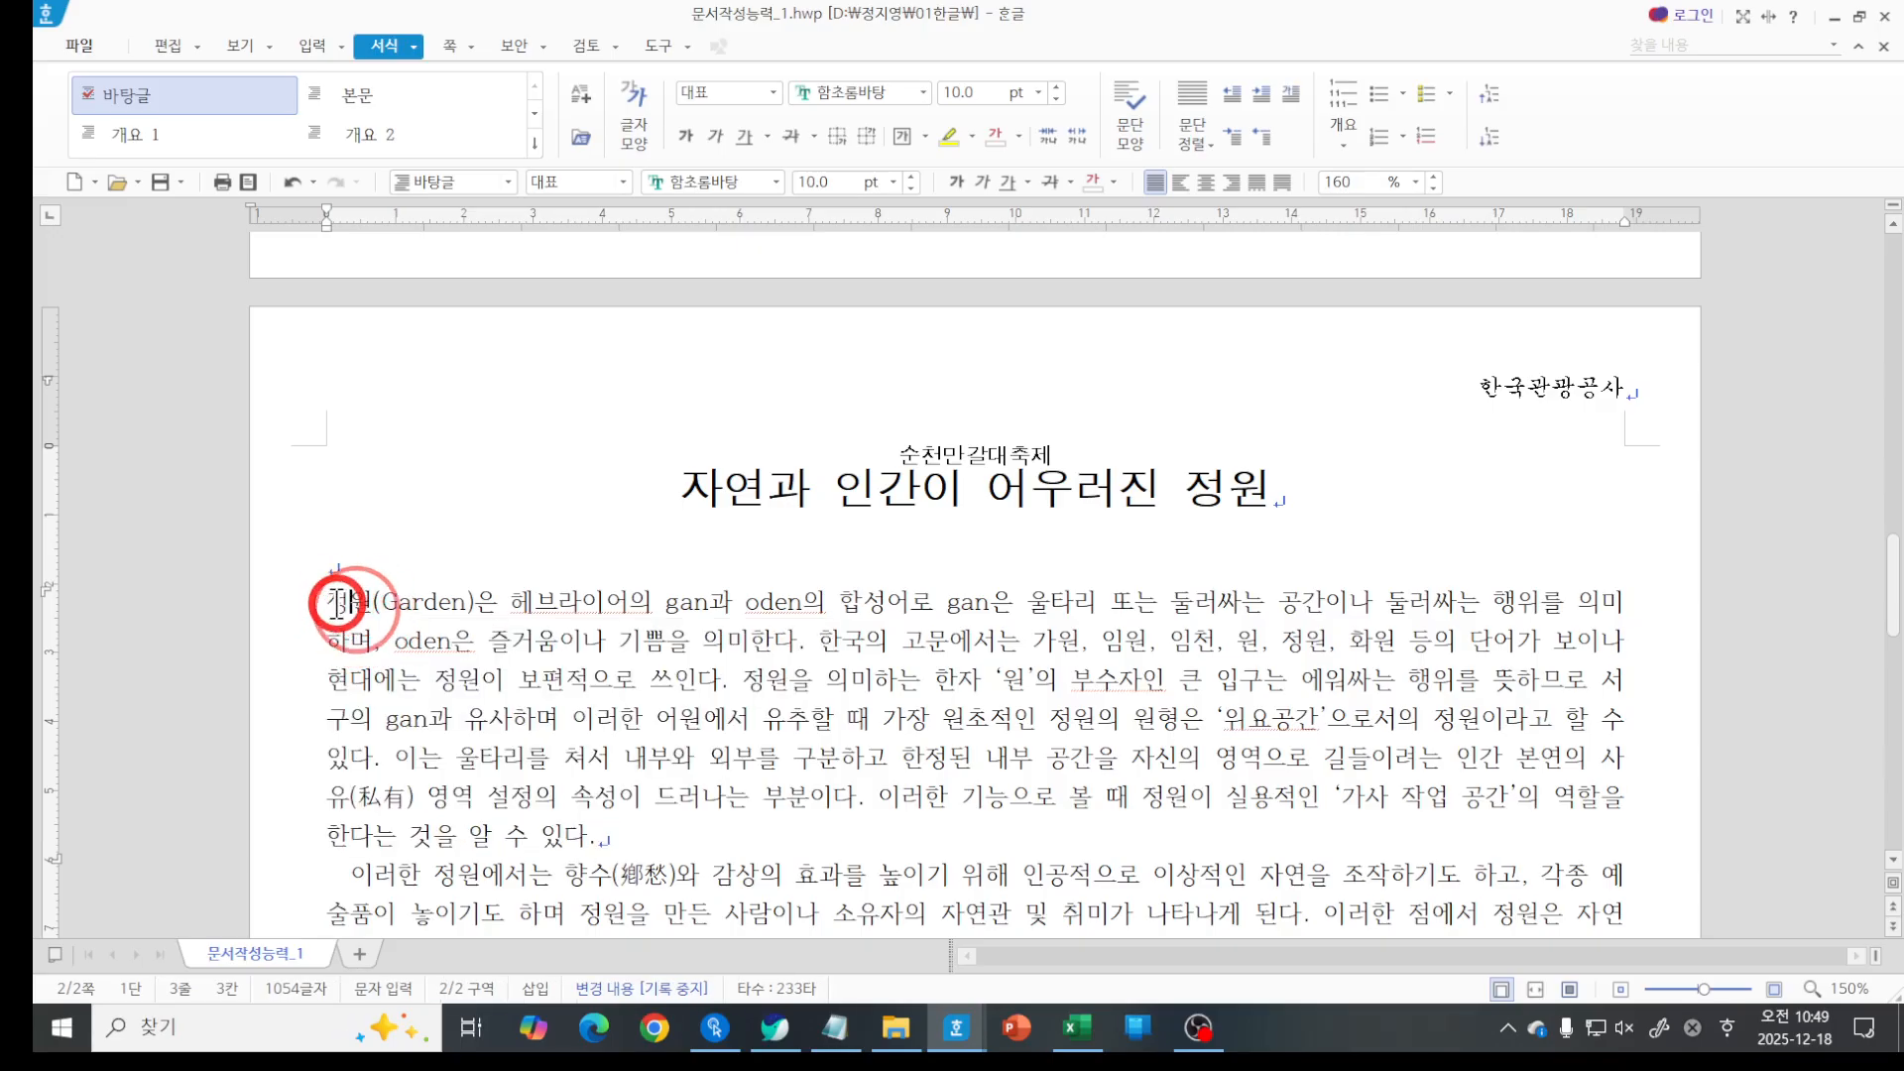
pyautogui.click(338, 602)
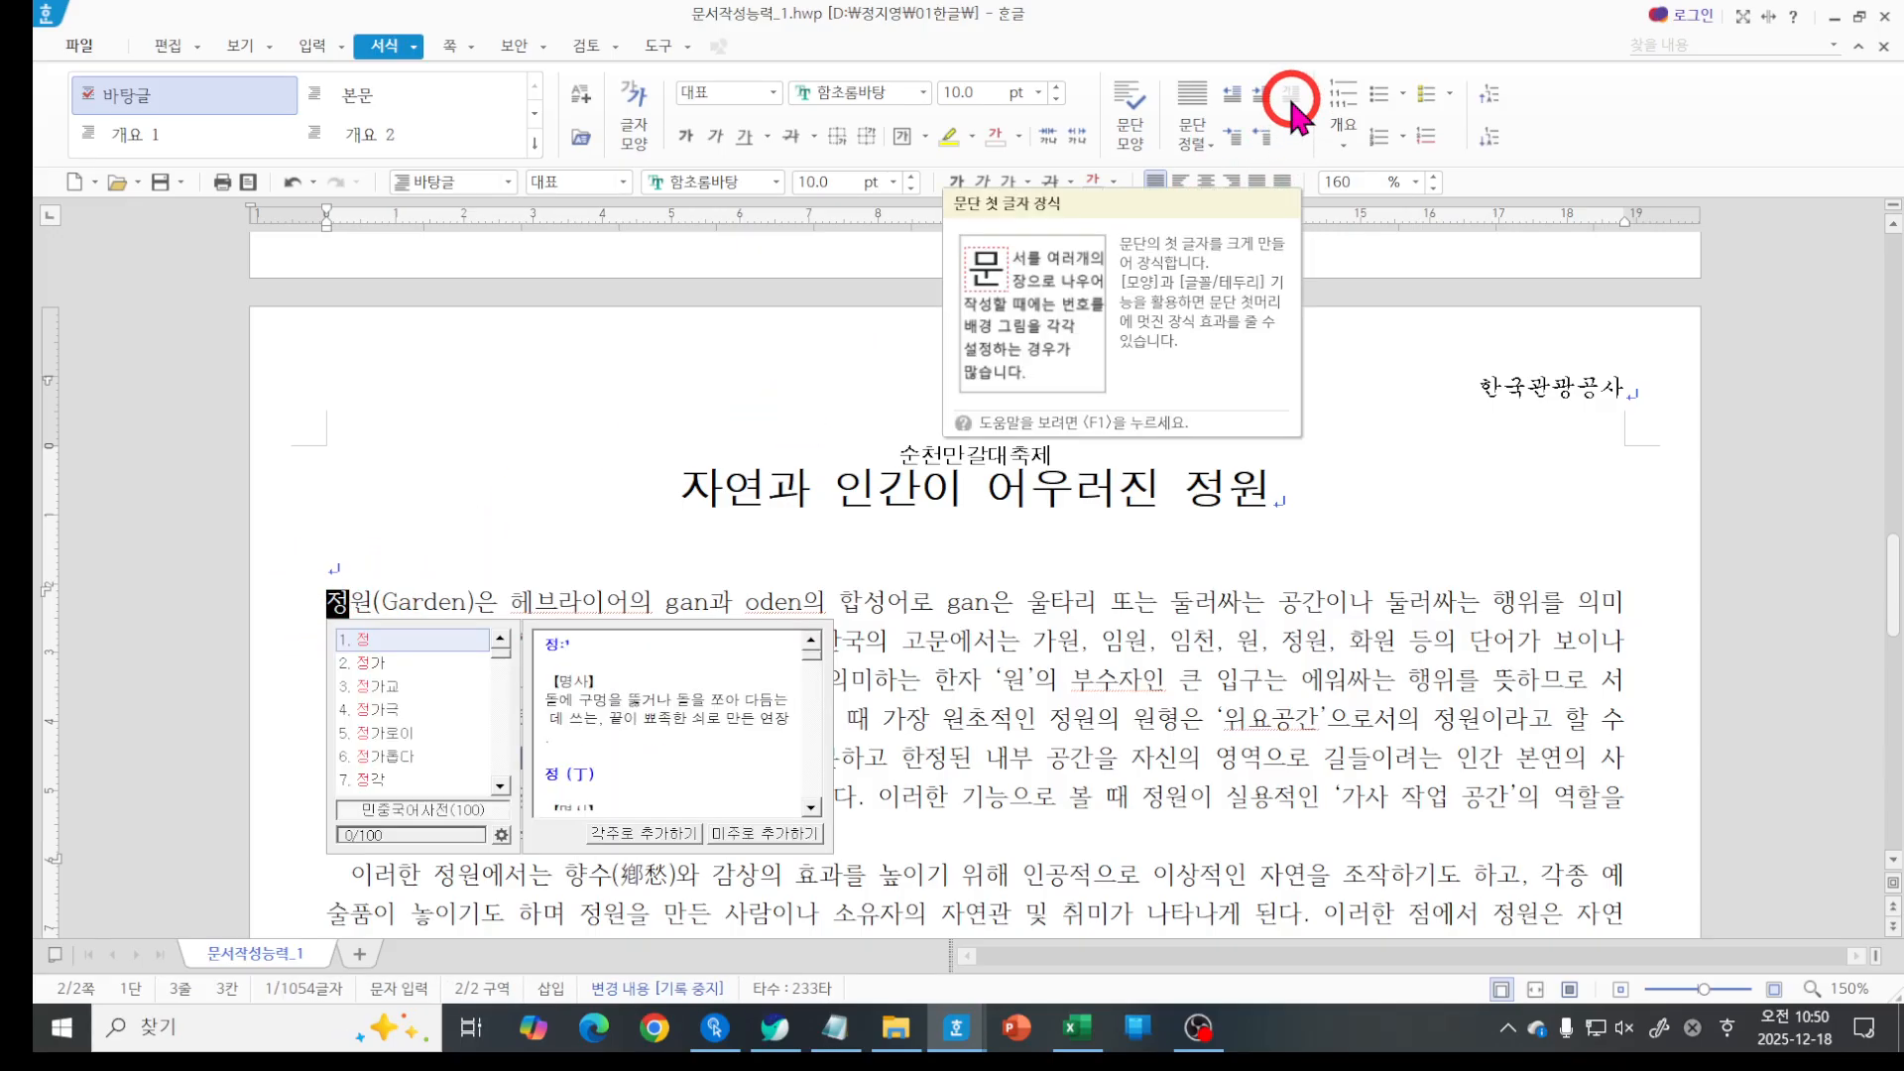
pyautogui.click(962, 602)
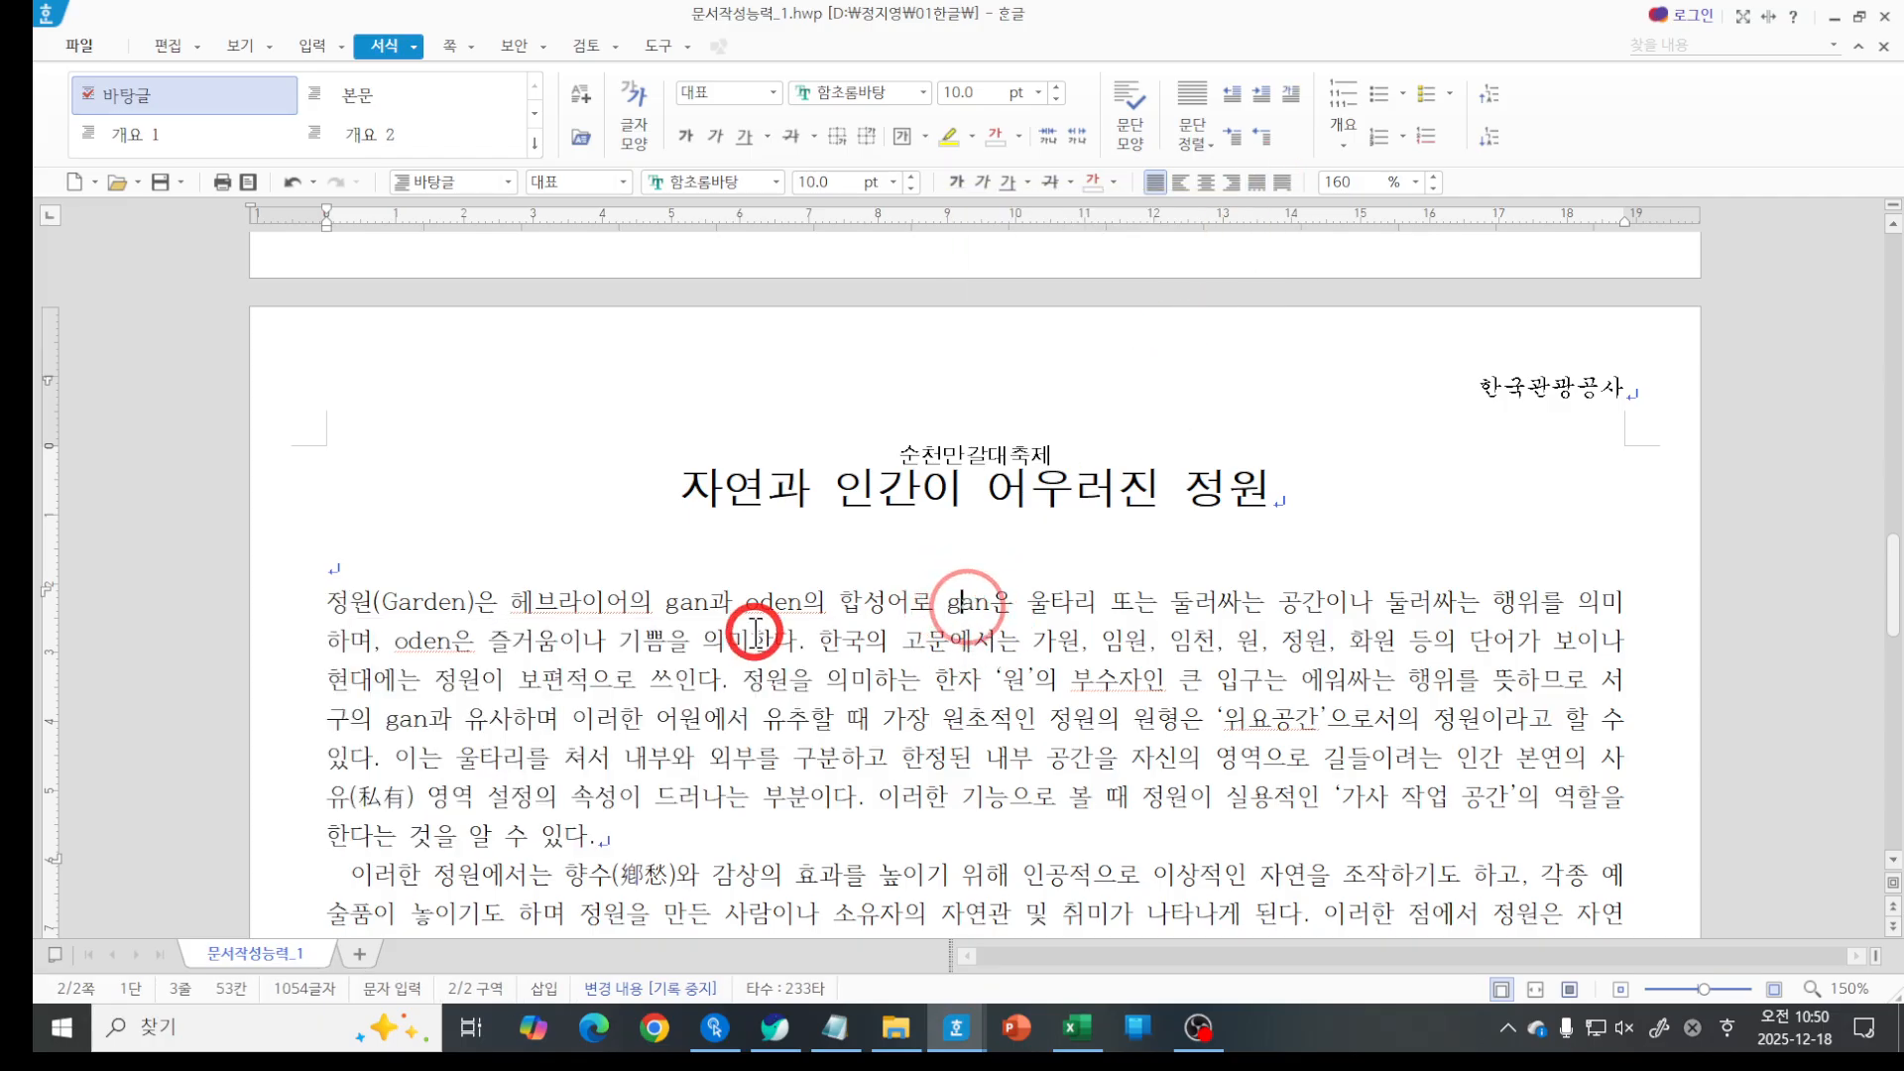
# Decorate the first letter of the 정원(Garden) paragraph with the two-line shape, the 굴림 font and a yellow fill.
pyautogui.click(354, 595)
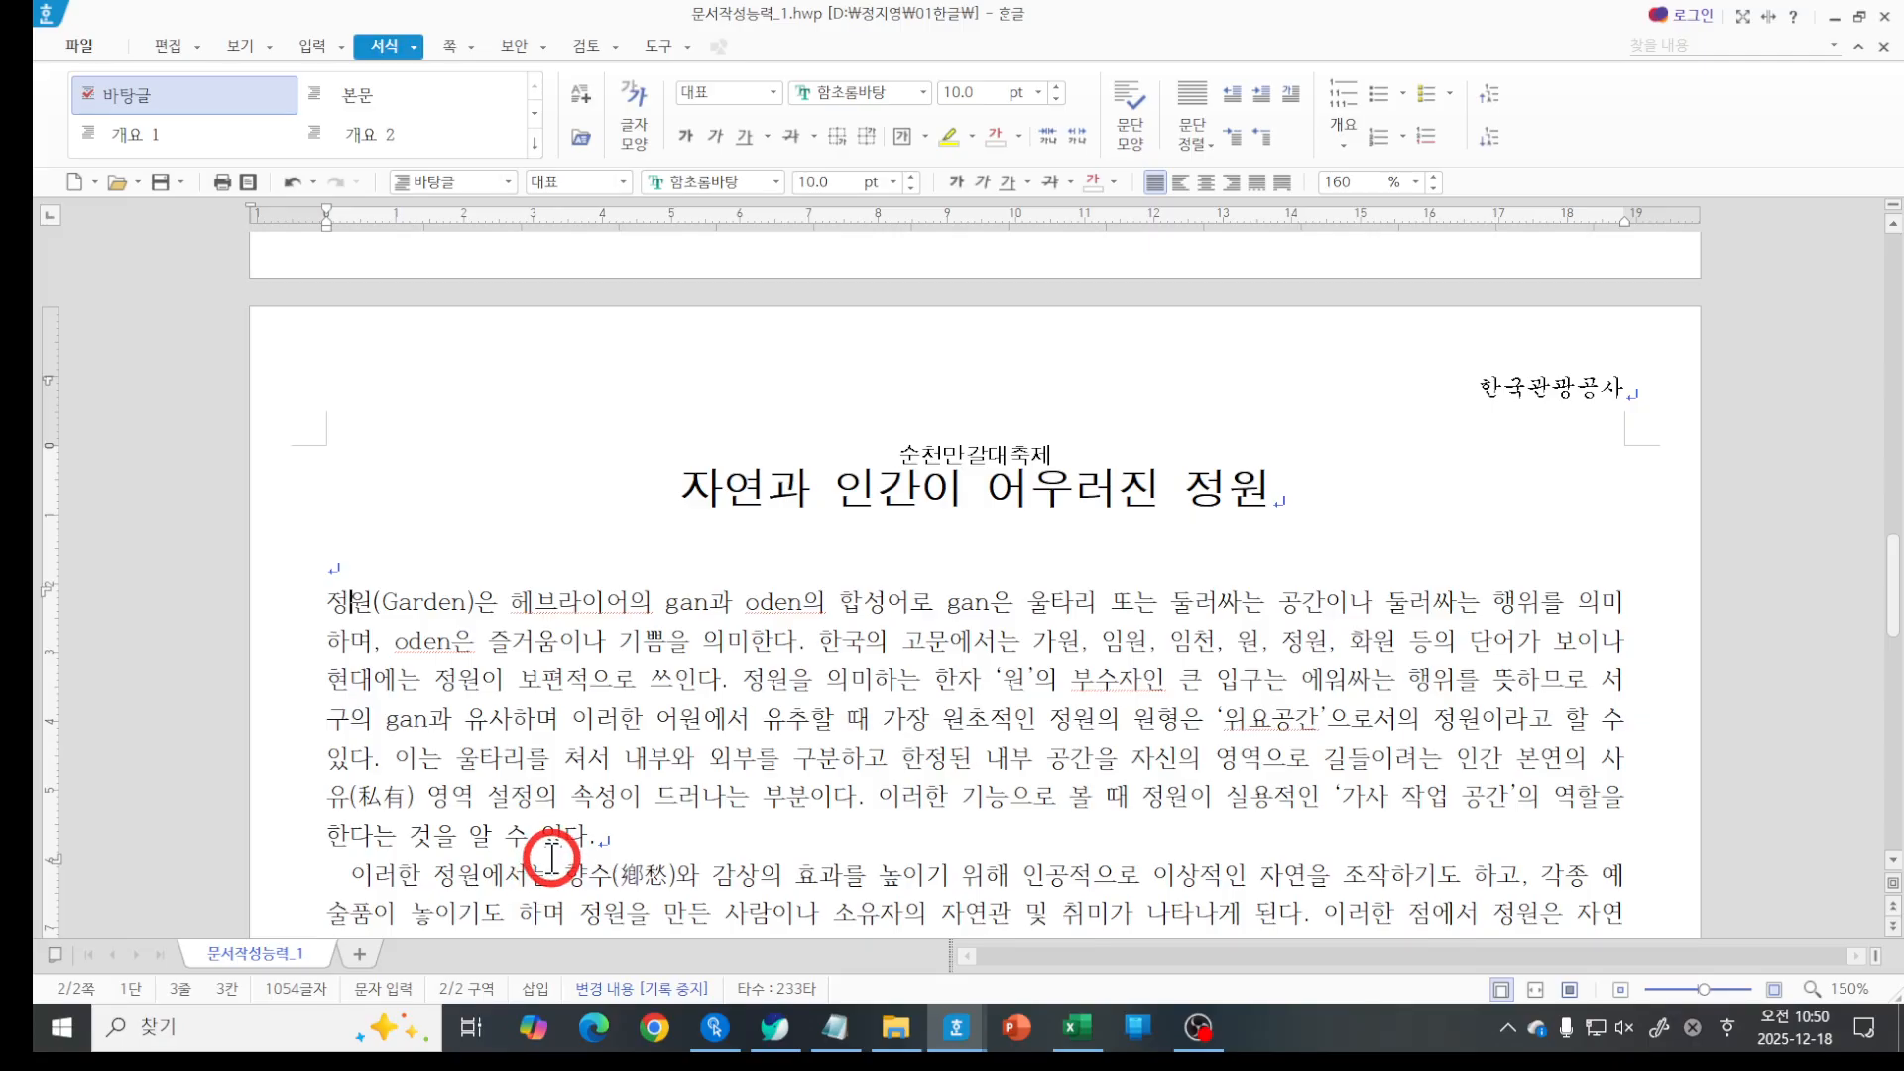
pyautogui.click(1290, 99)
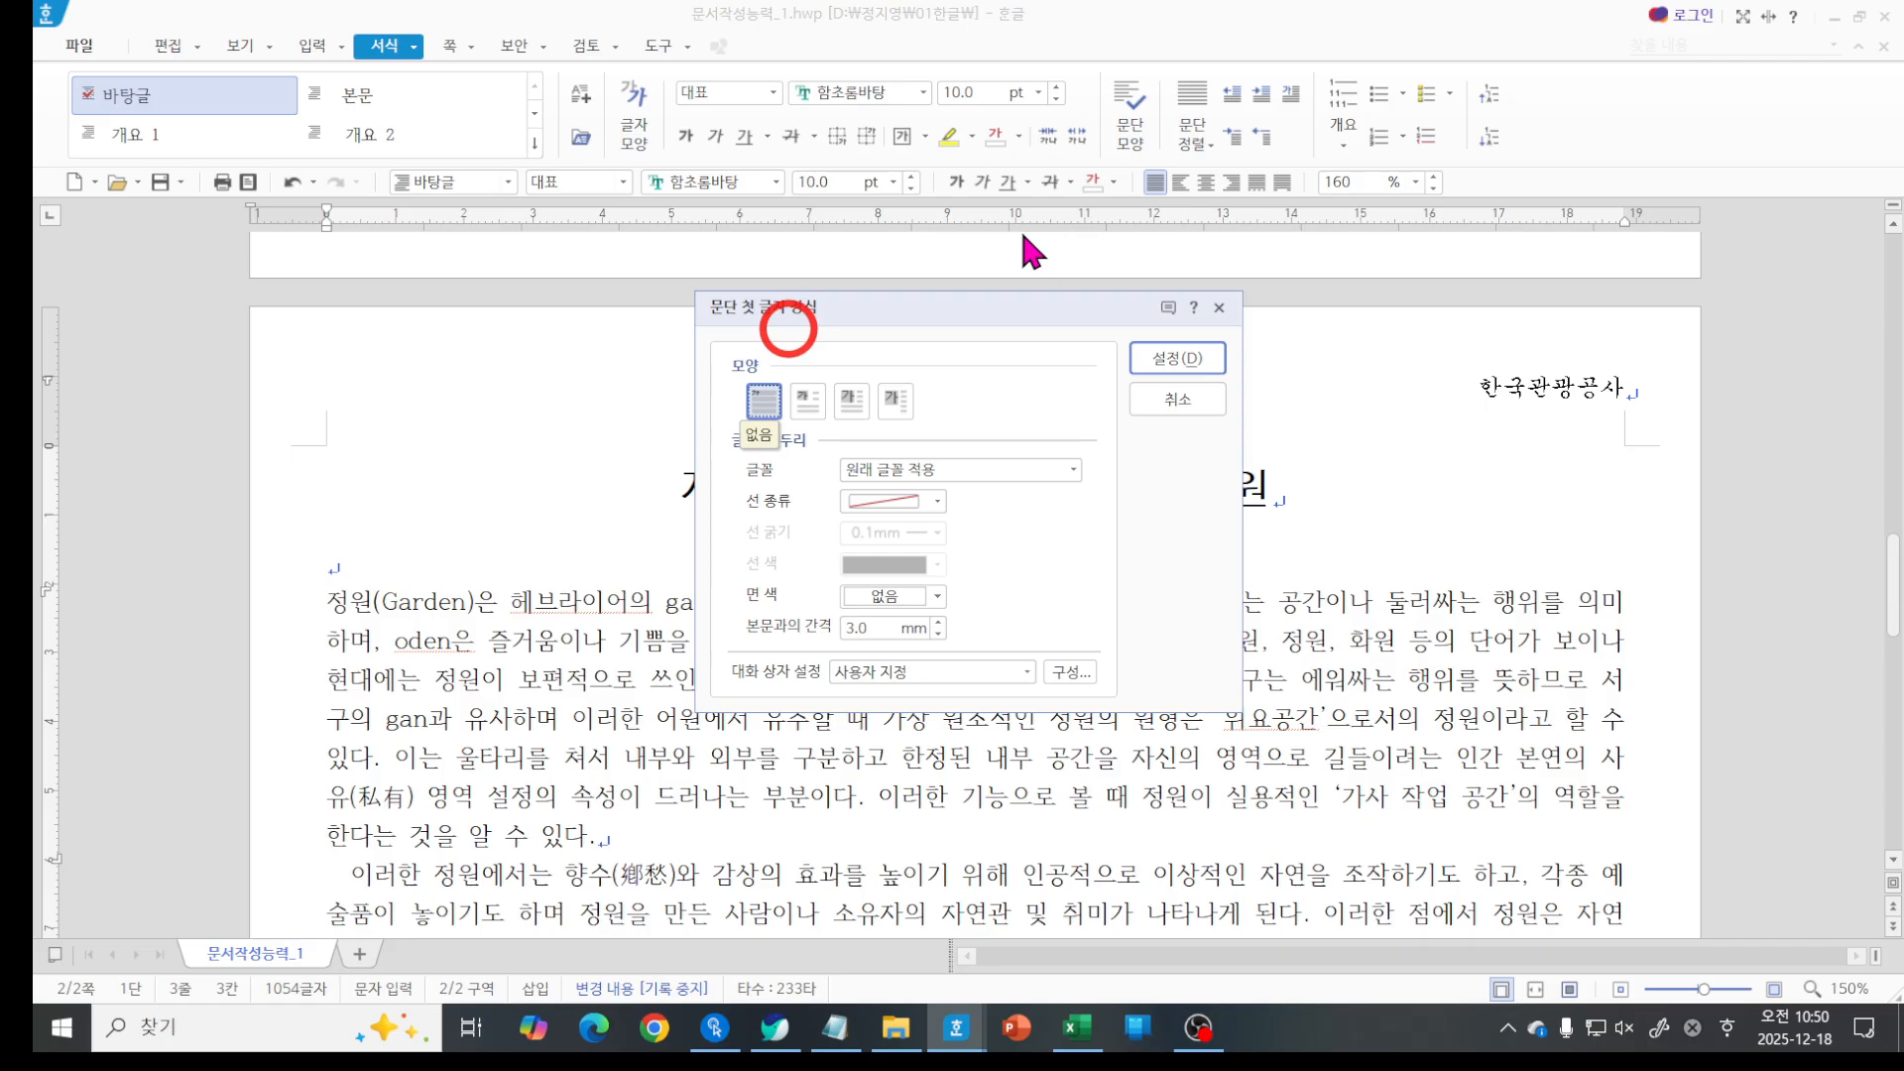
pyautogui.click(820, 402)
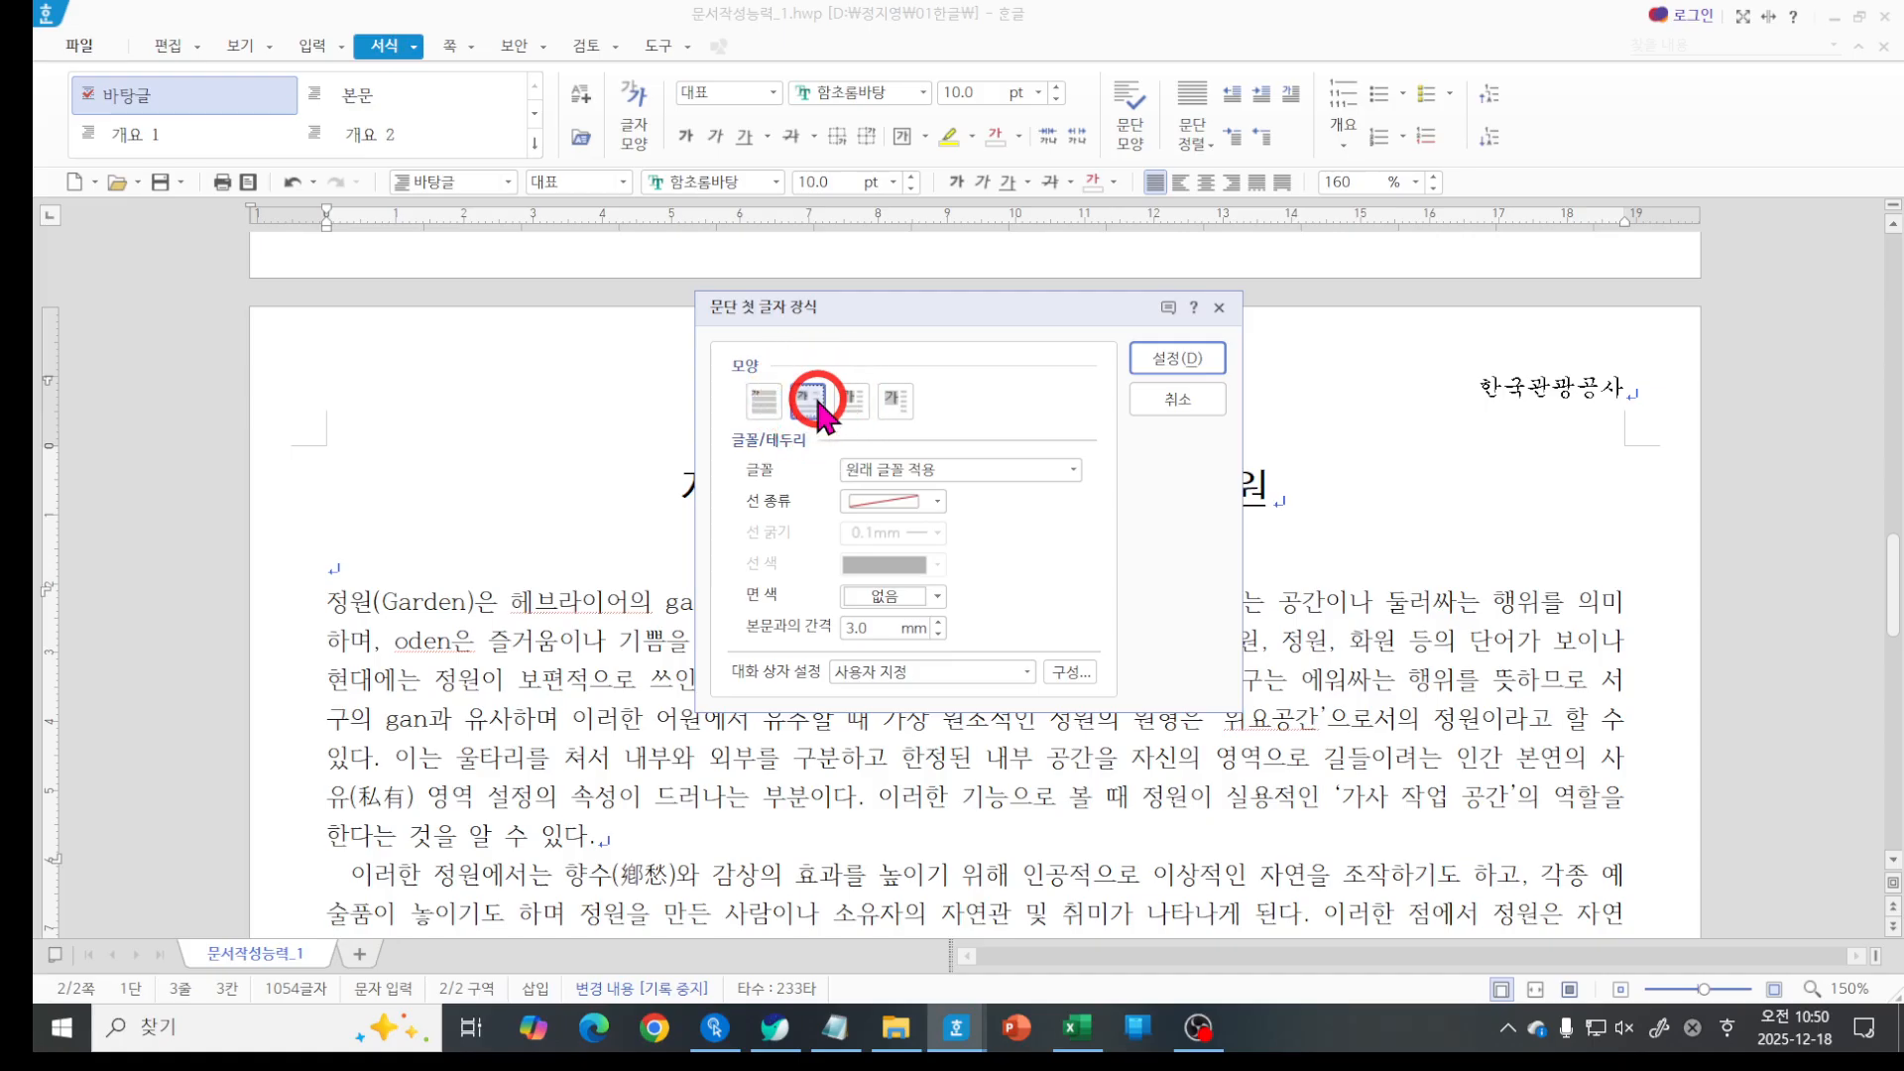
pyautogui.click(819, 401)
pyautogui.click(891, 468)
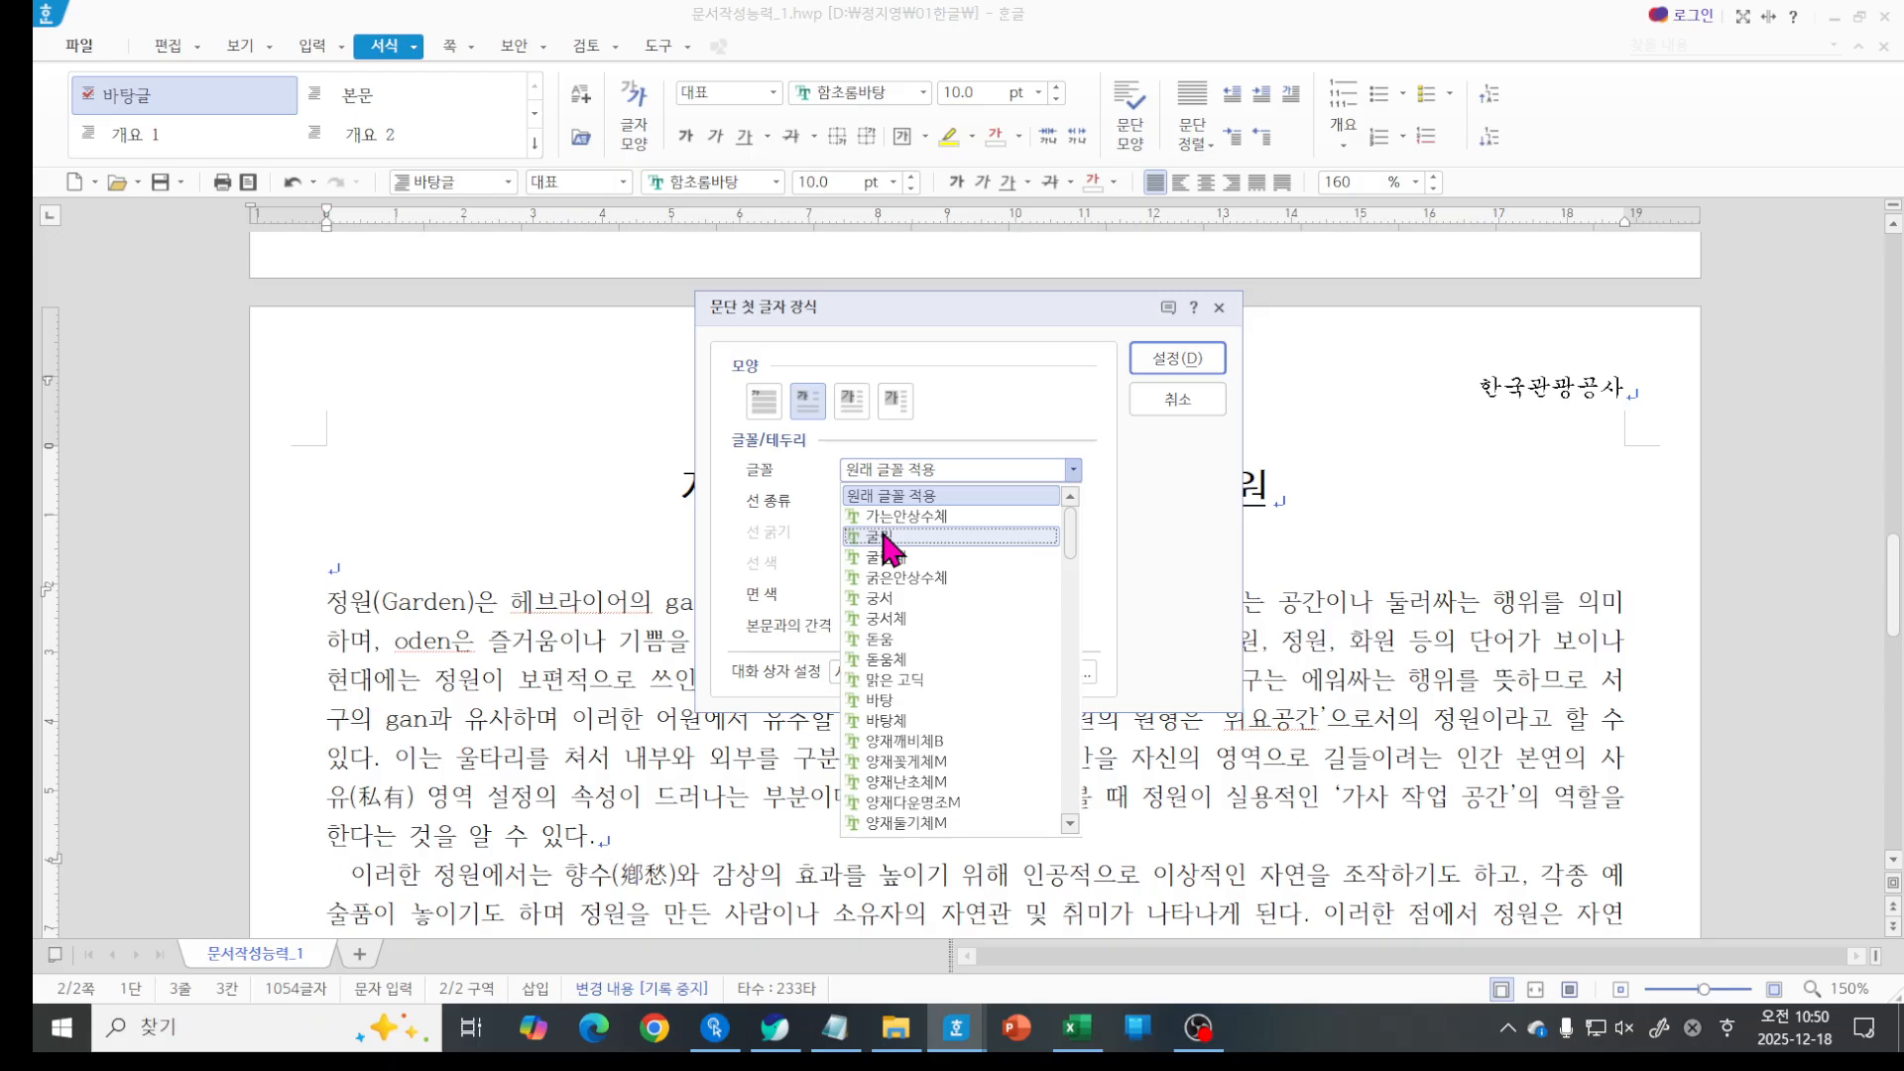
pyautogui.click(885, 539)
pyautogui.click(886, 596)
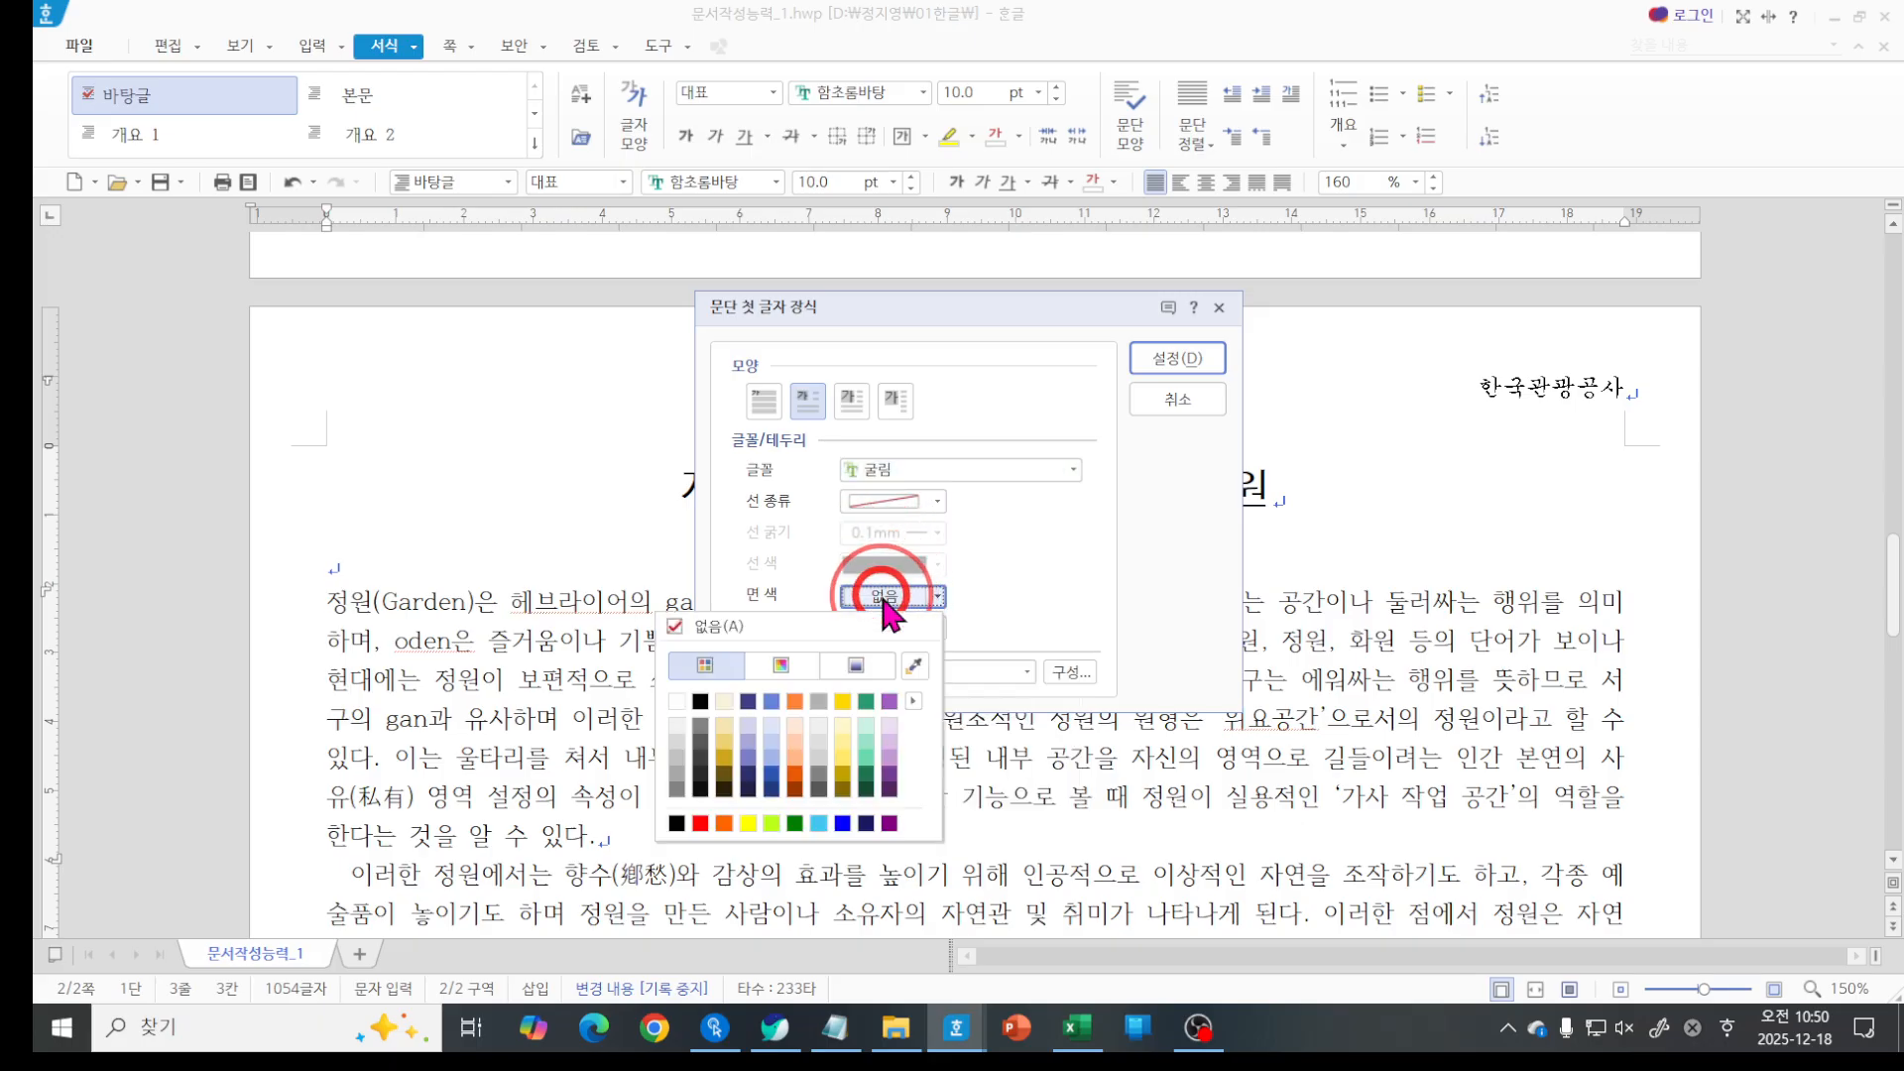
pyautogui.click(748, 823)
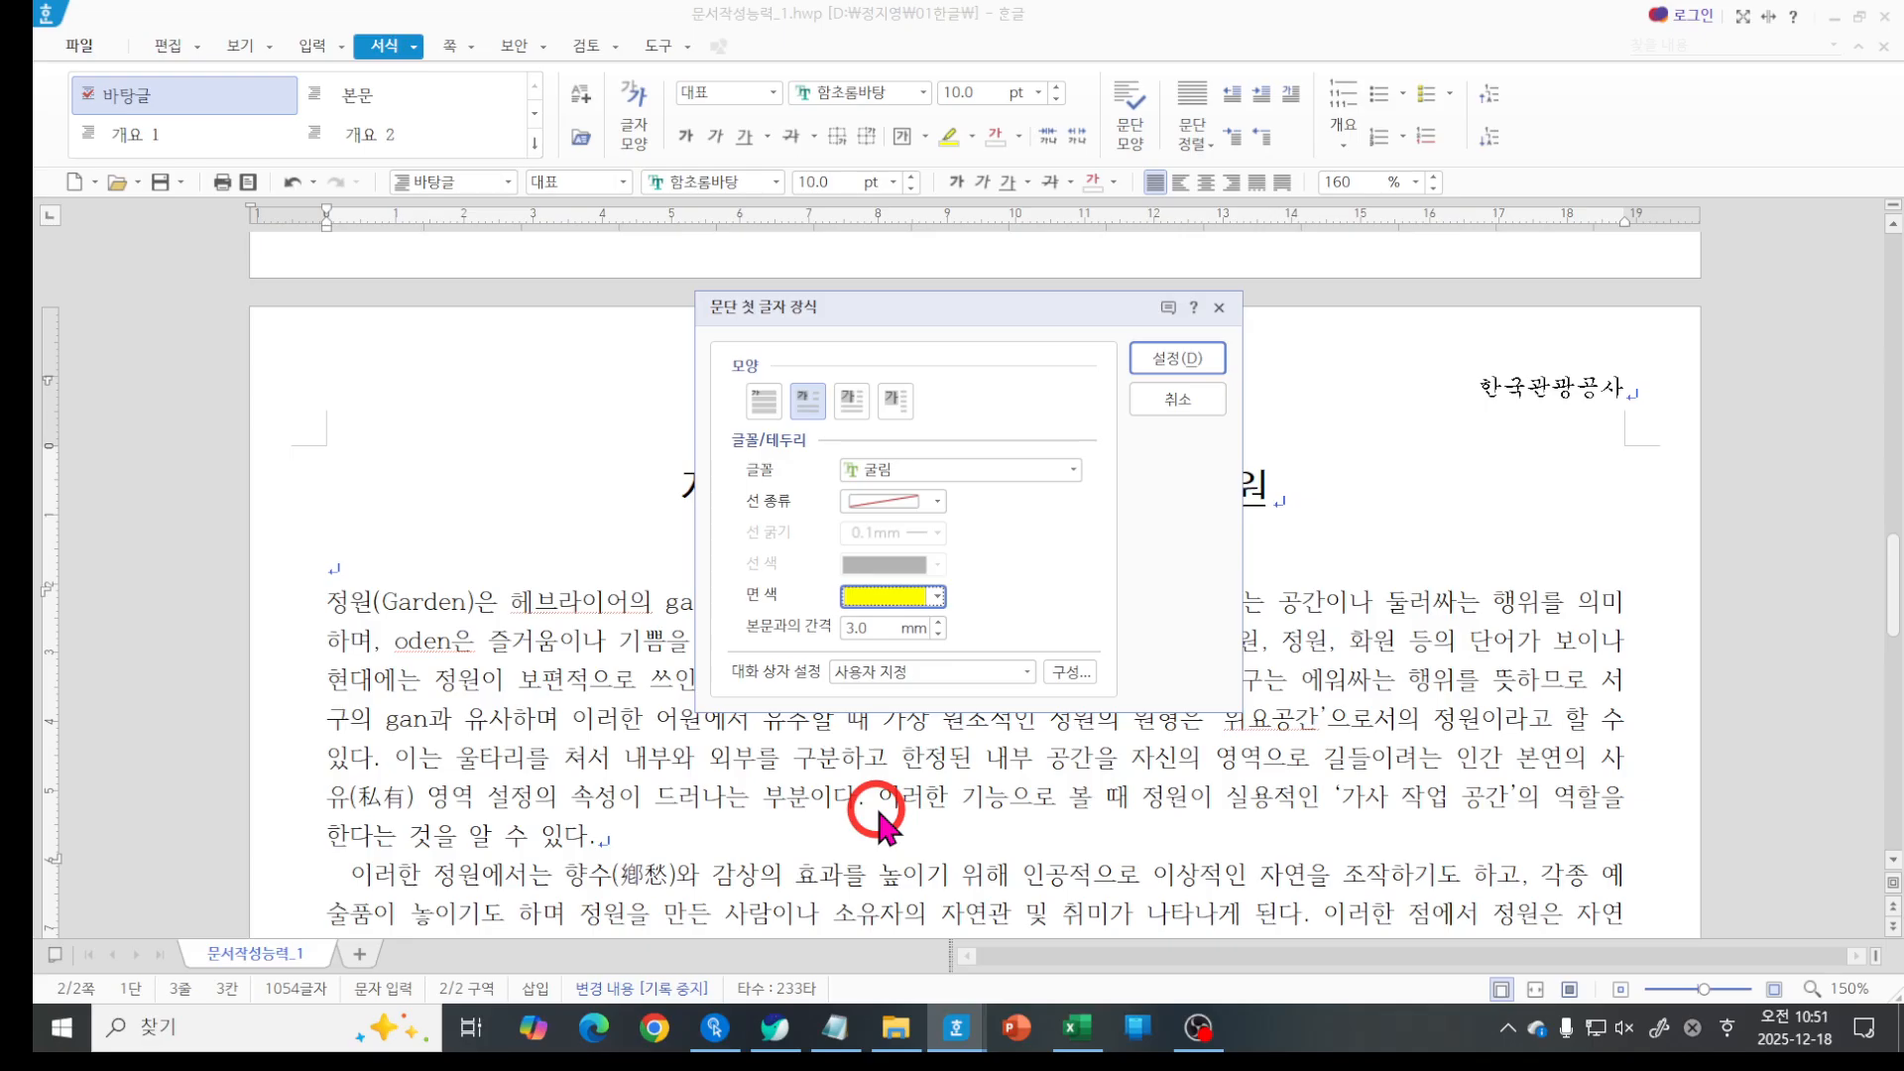
pyautogui.click(1200, 359)
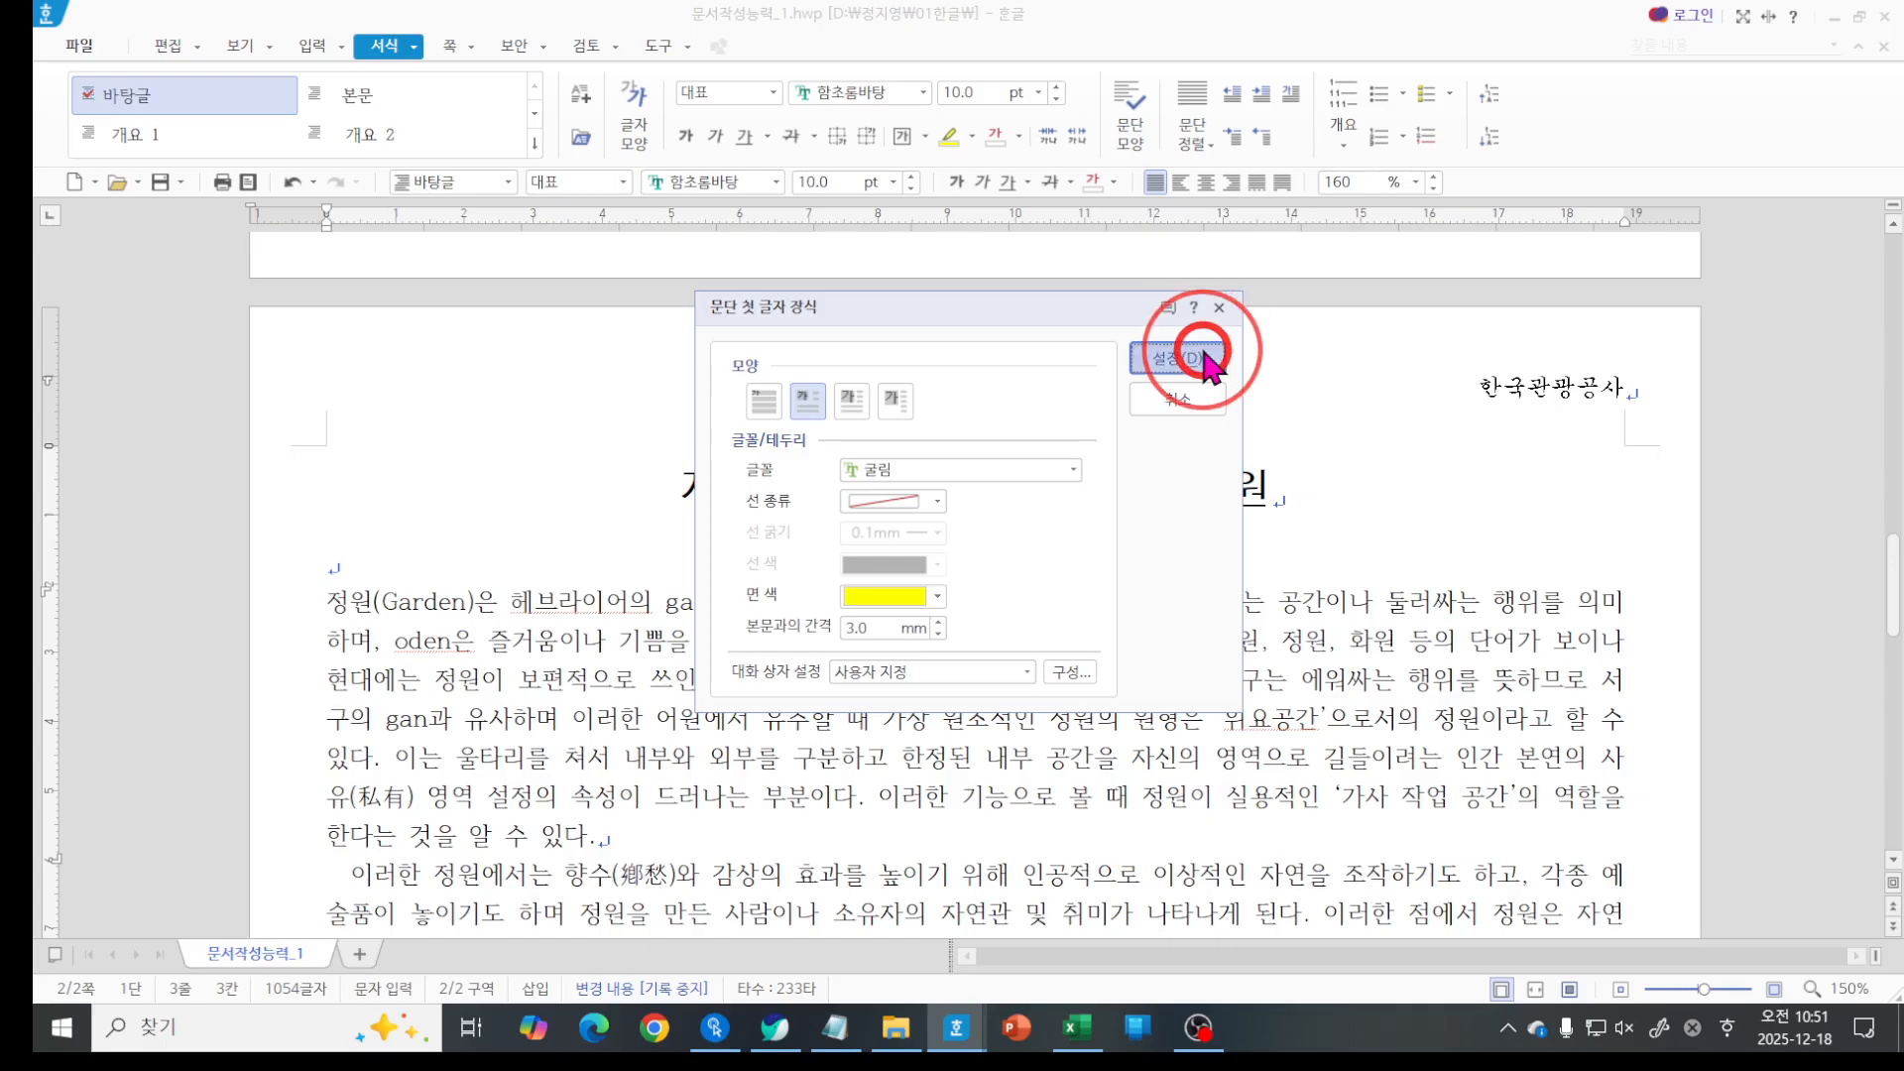
pyautogui.click(1198, 746)
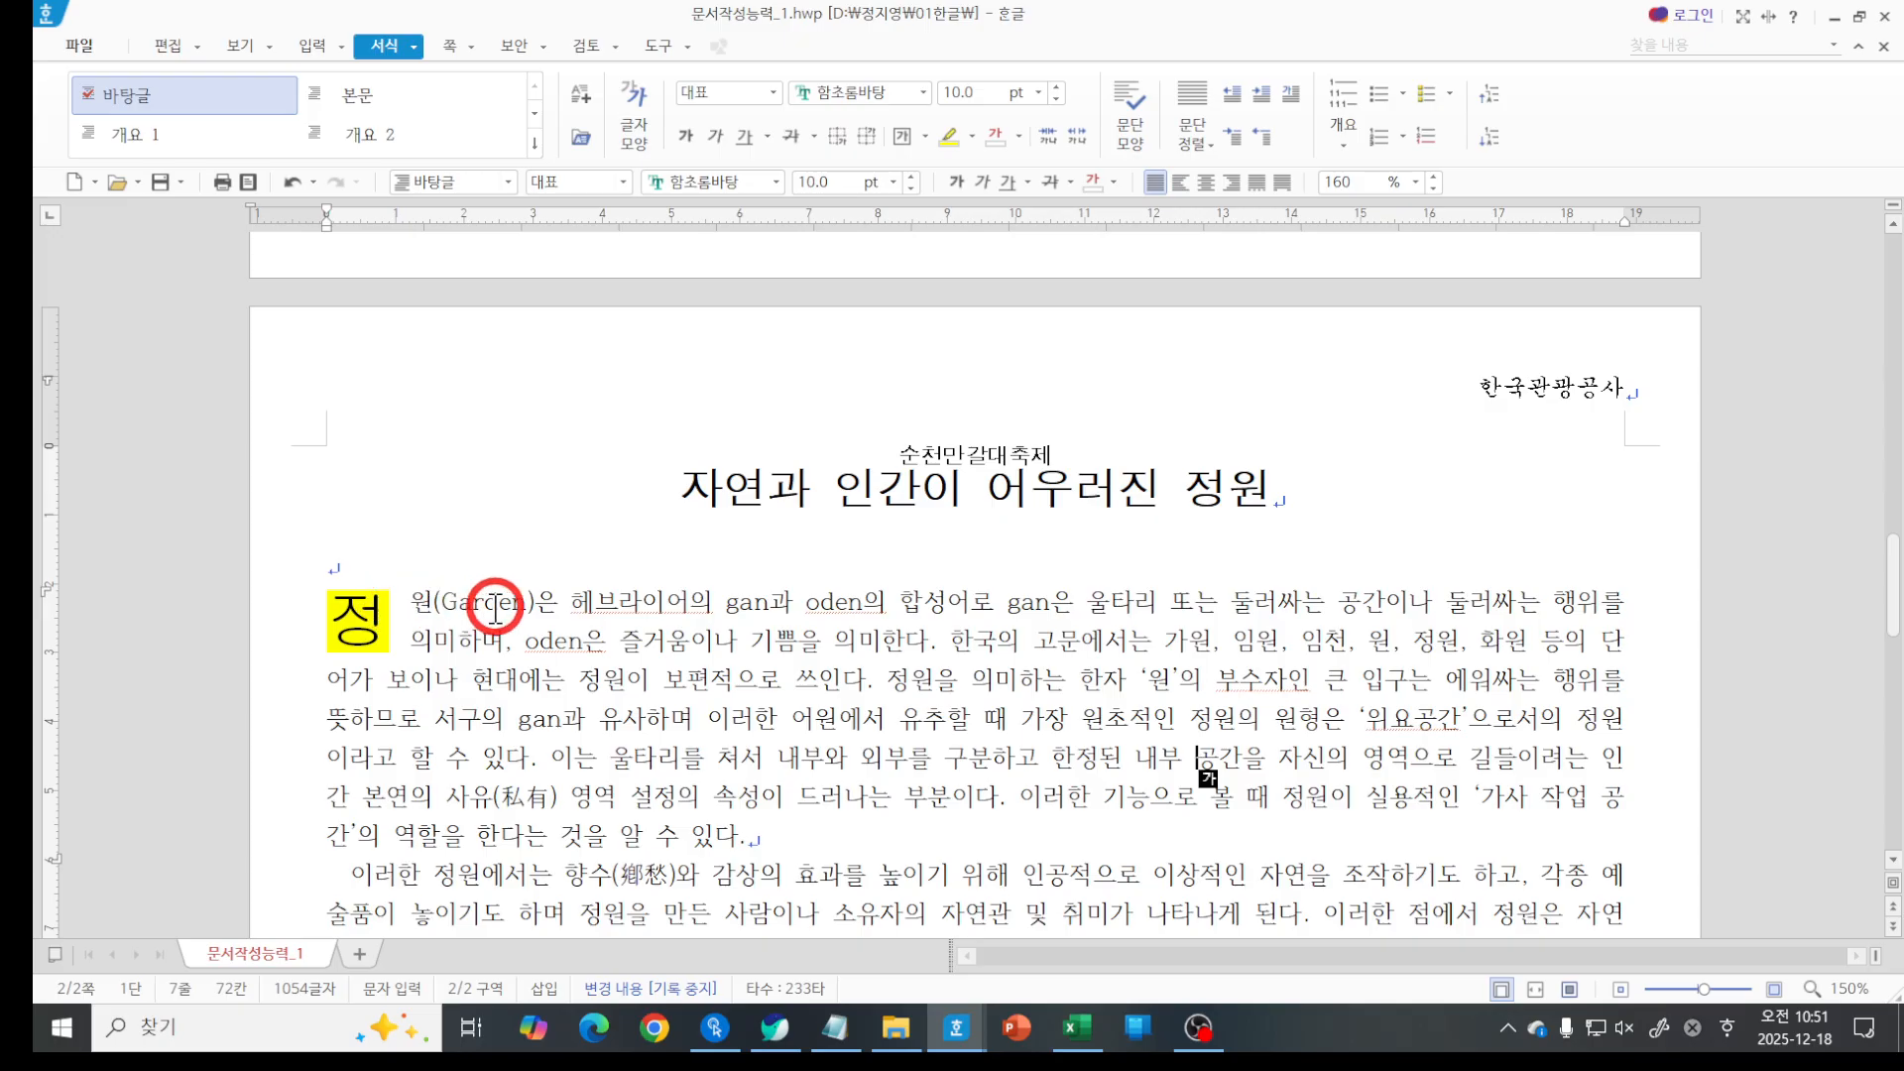
# Insert a footnote directly after 정원(Garden) in the first paragraph and check its reference mark in the text.
pyautogui.click(537, 600)
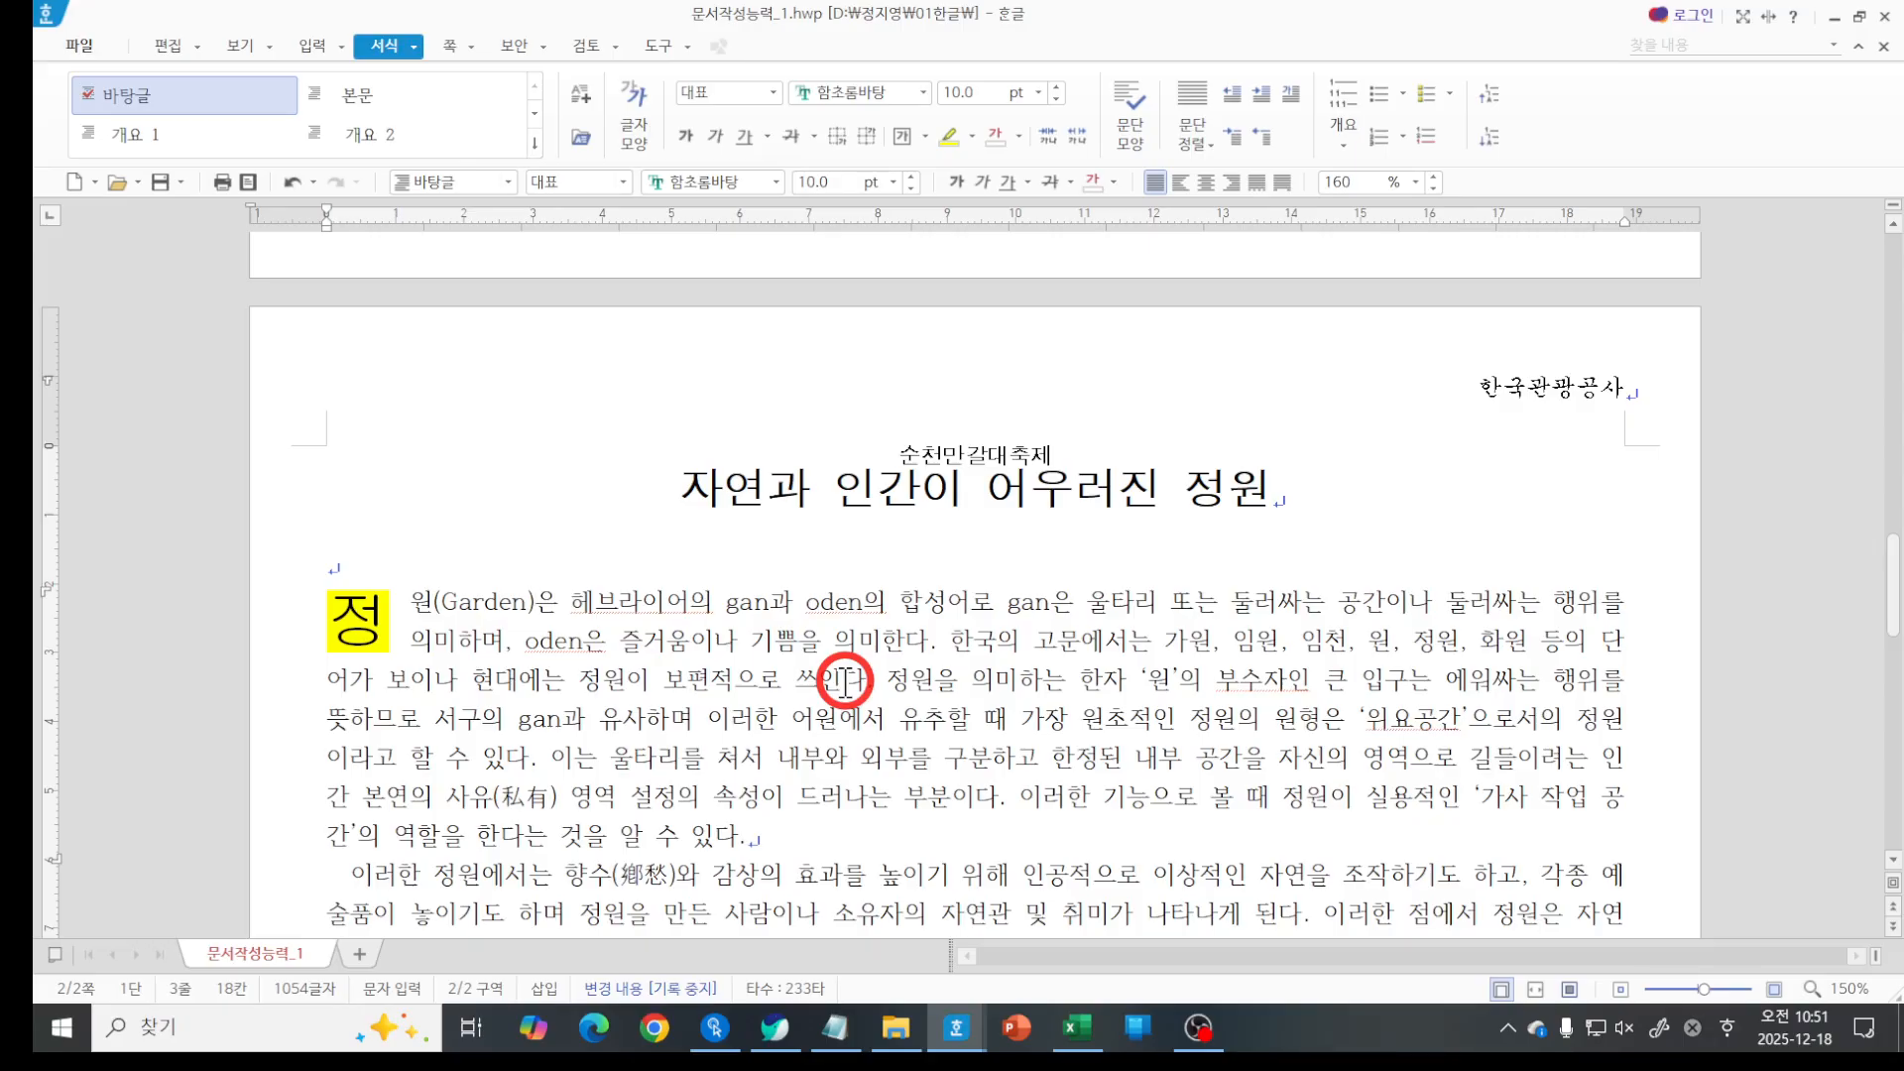
pyautogui.press('Hangul')
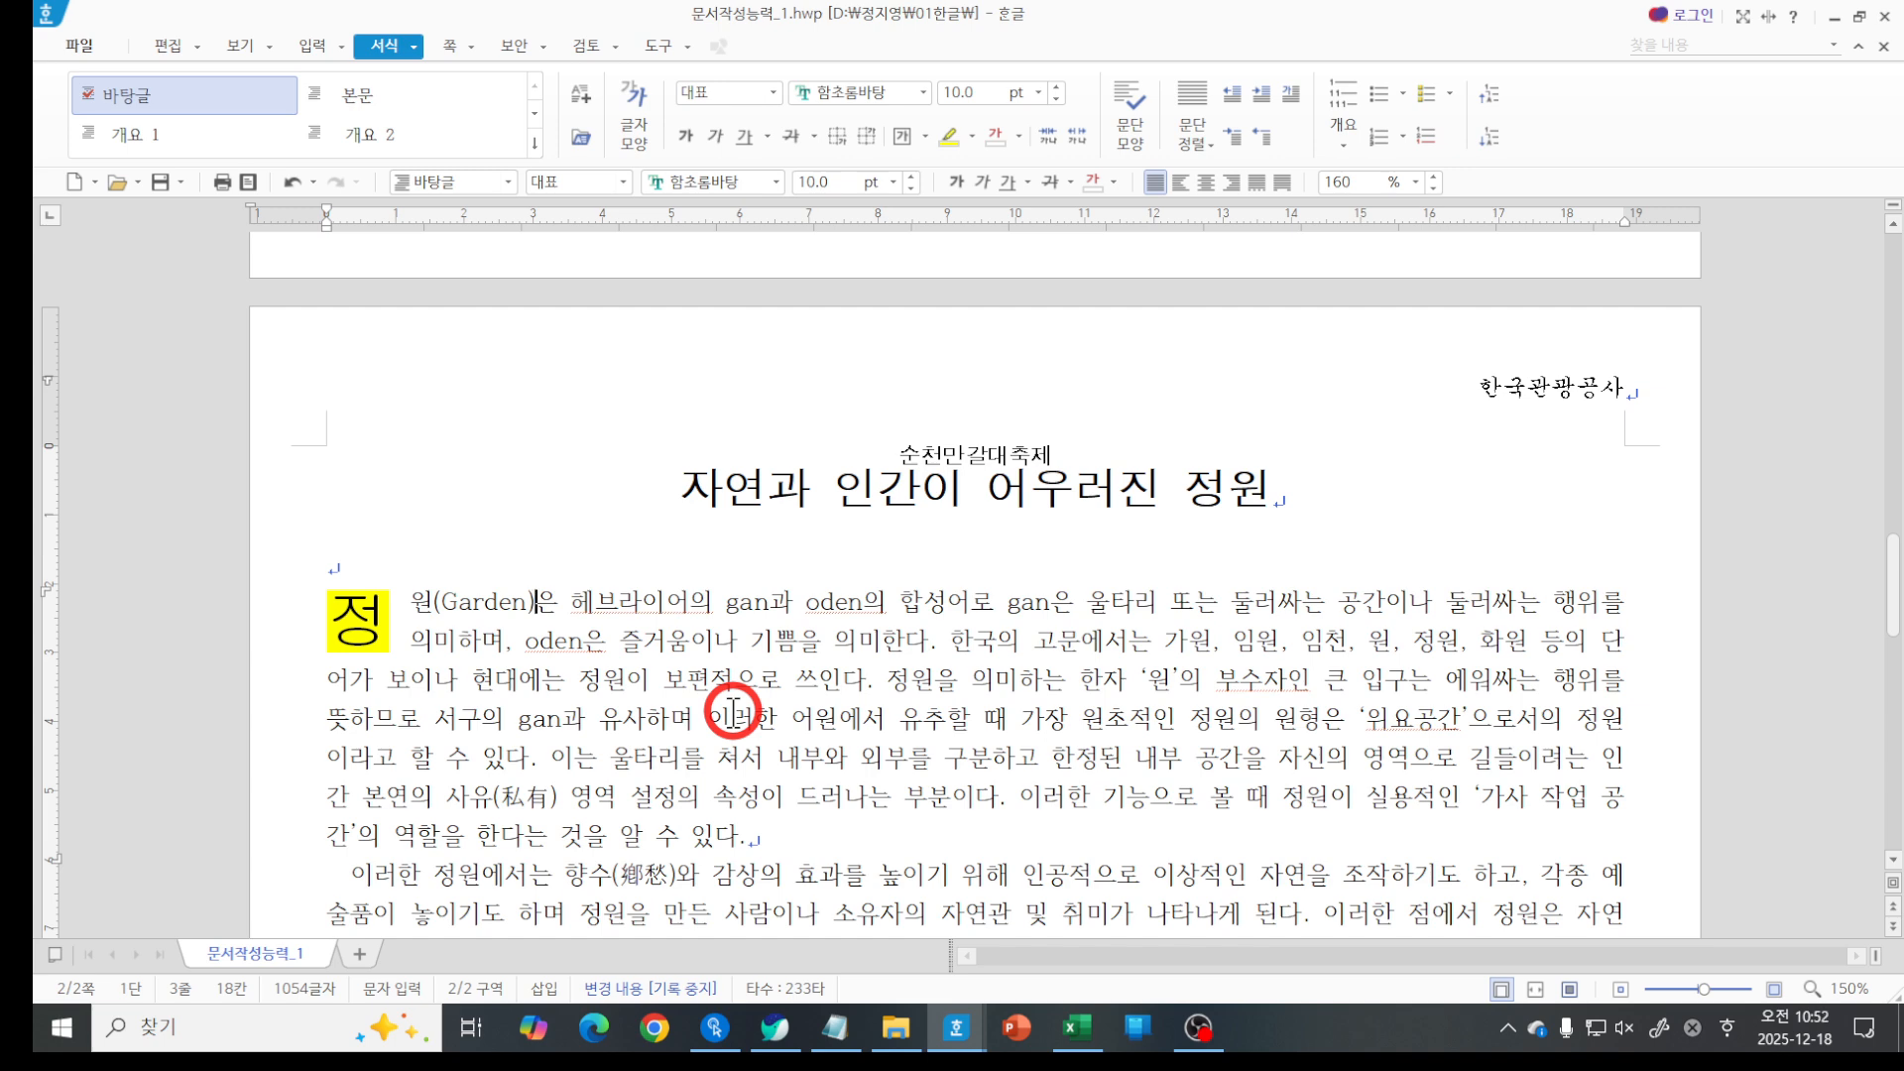
pyautogui.click(314, 45)
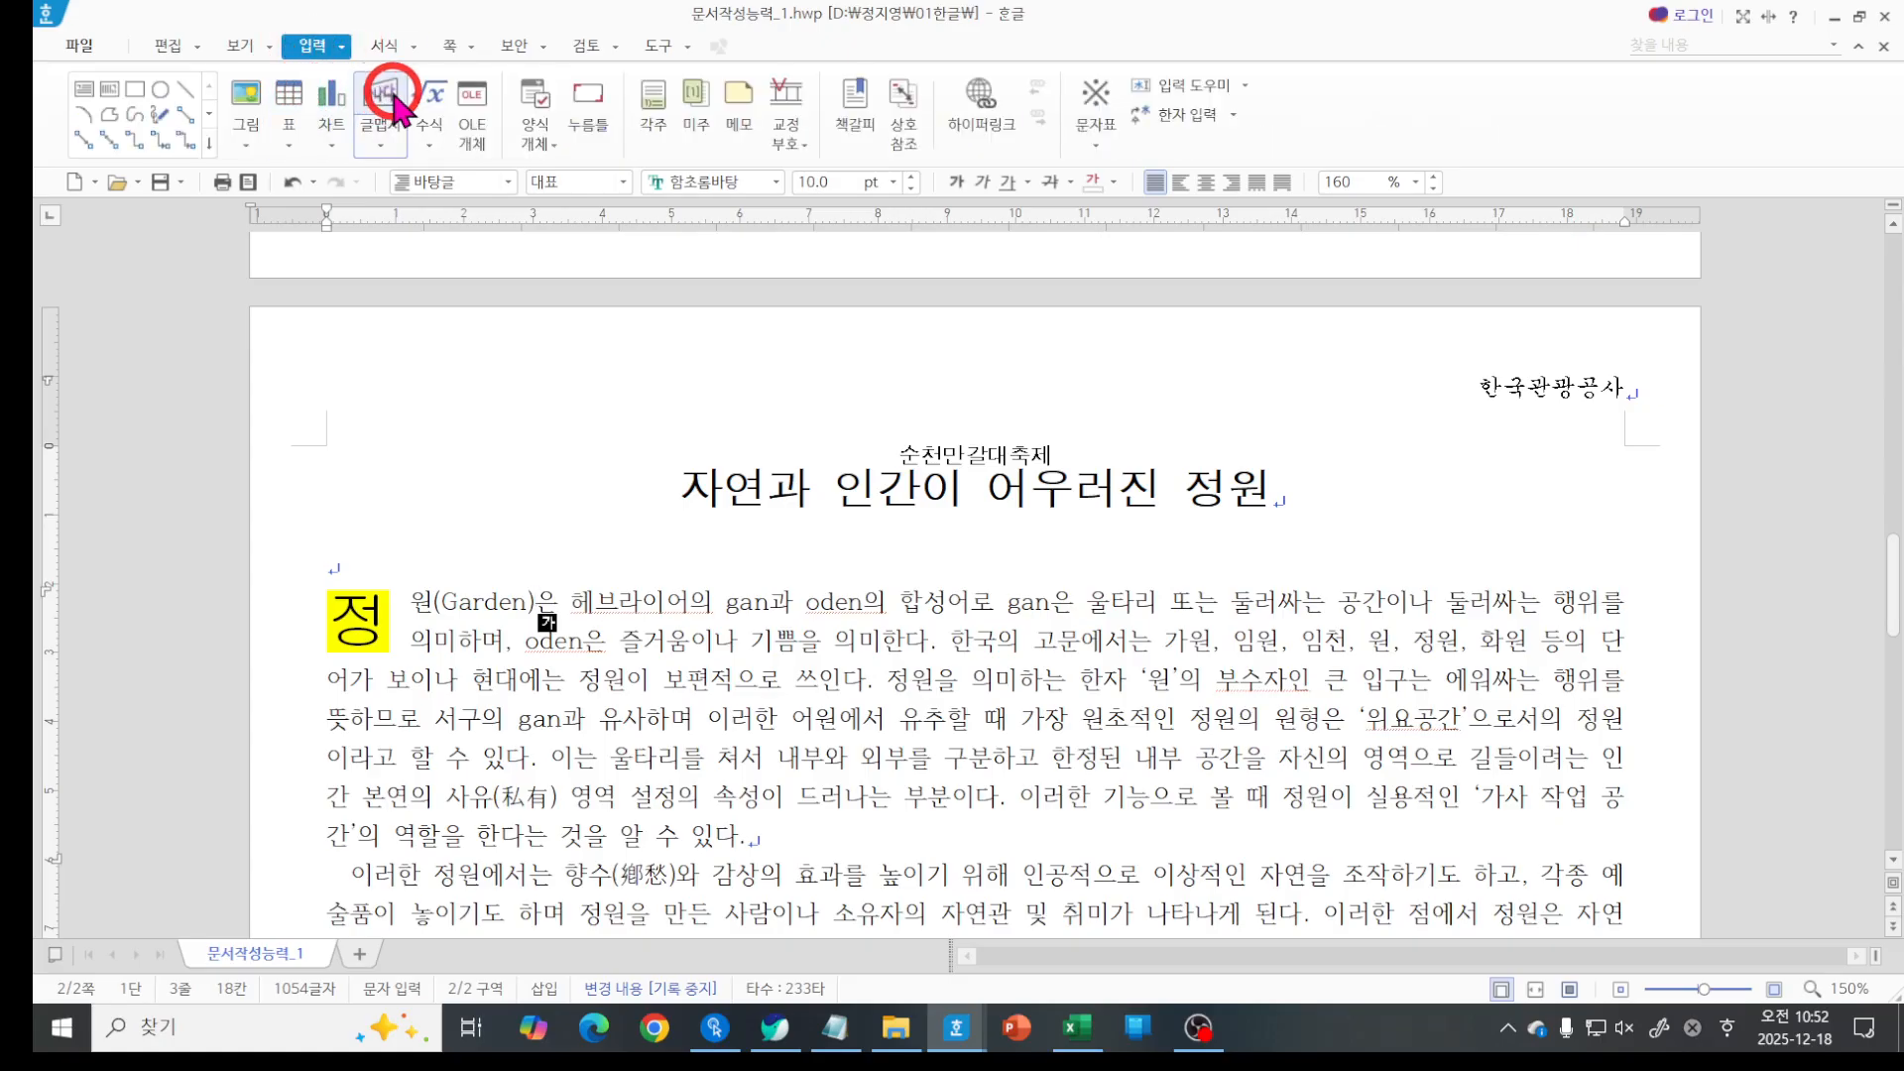
pyautogui.click(649, 119)
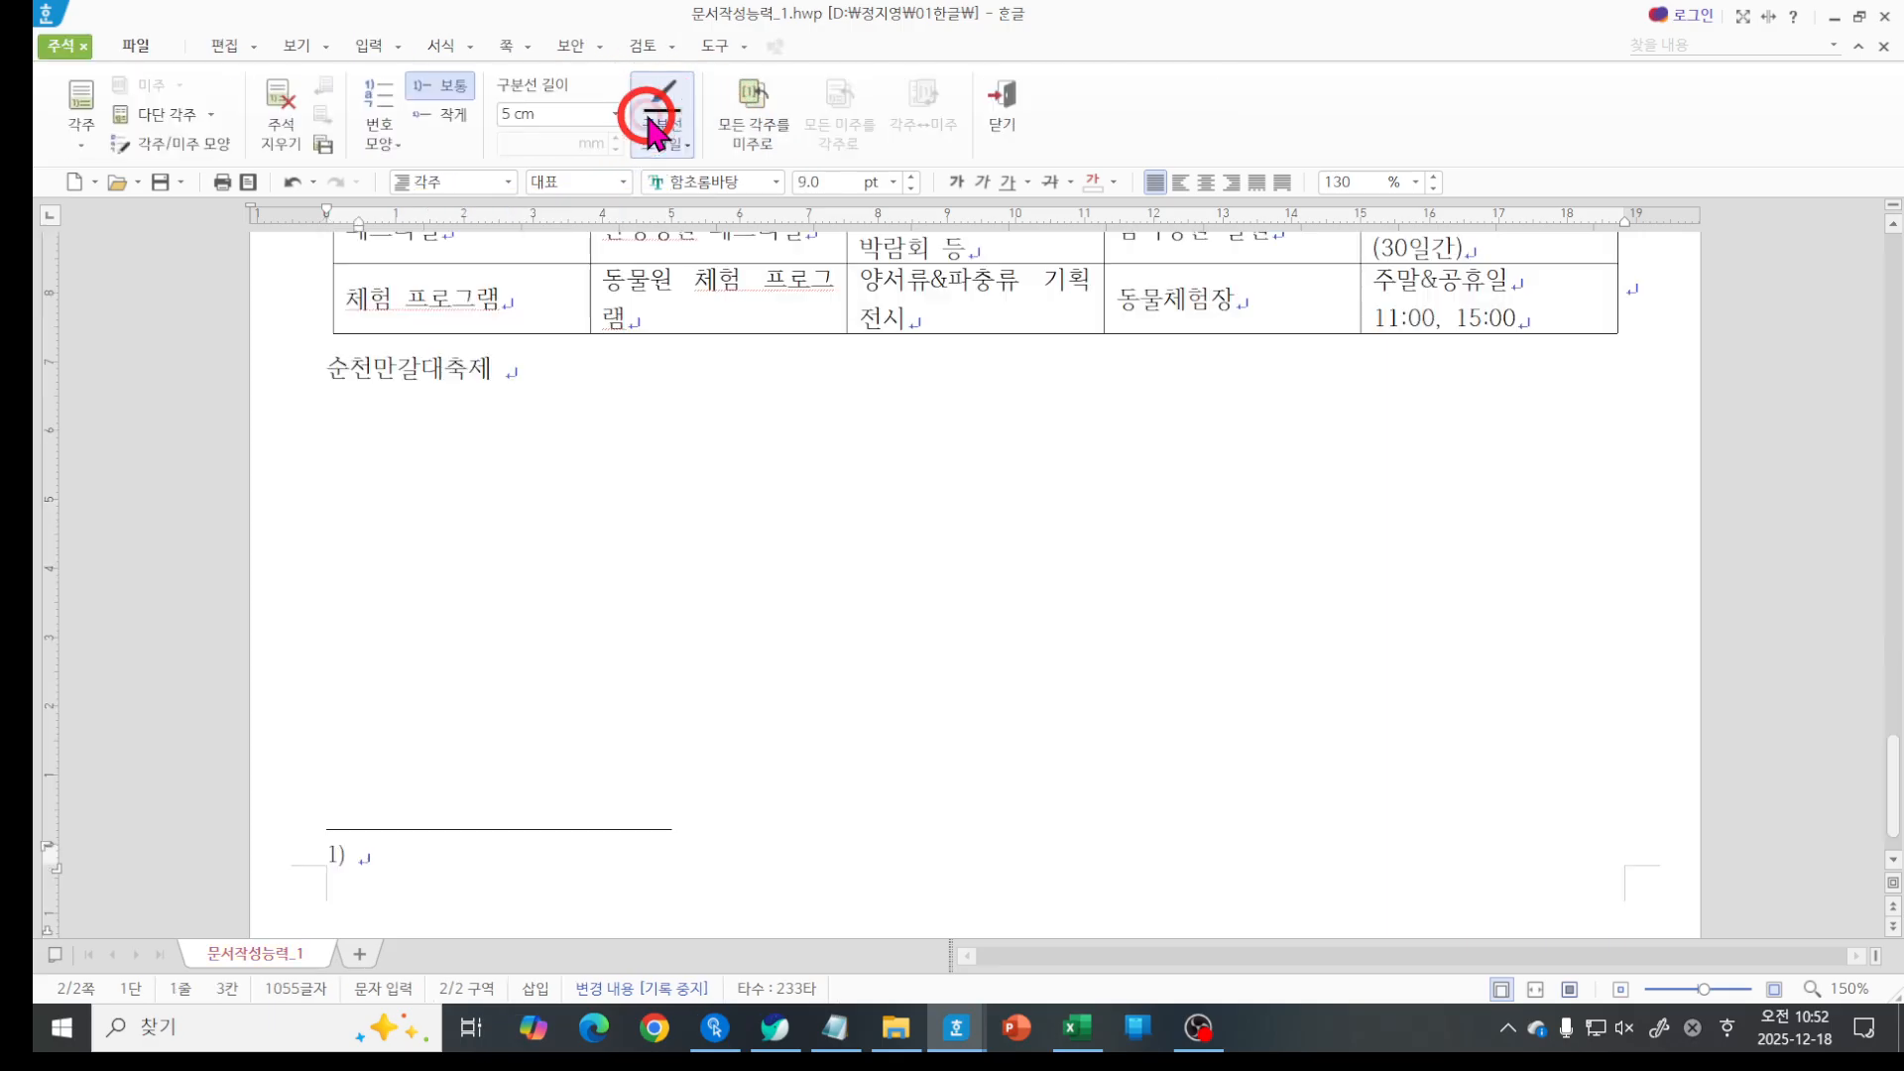
pyautogui.scroll(15, 659, 348)
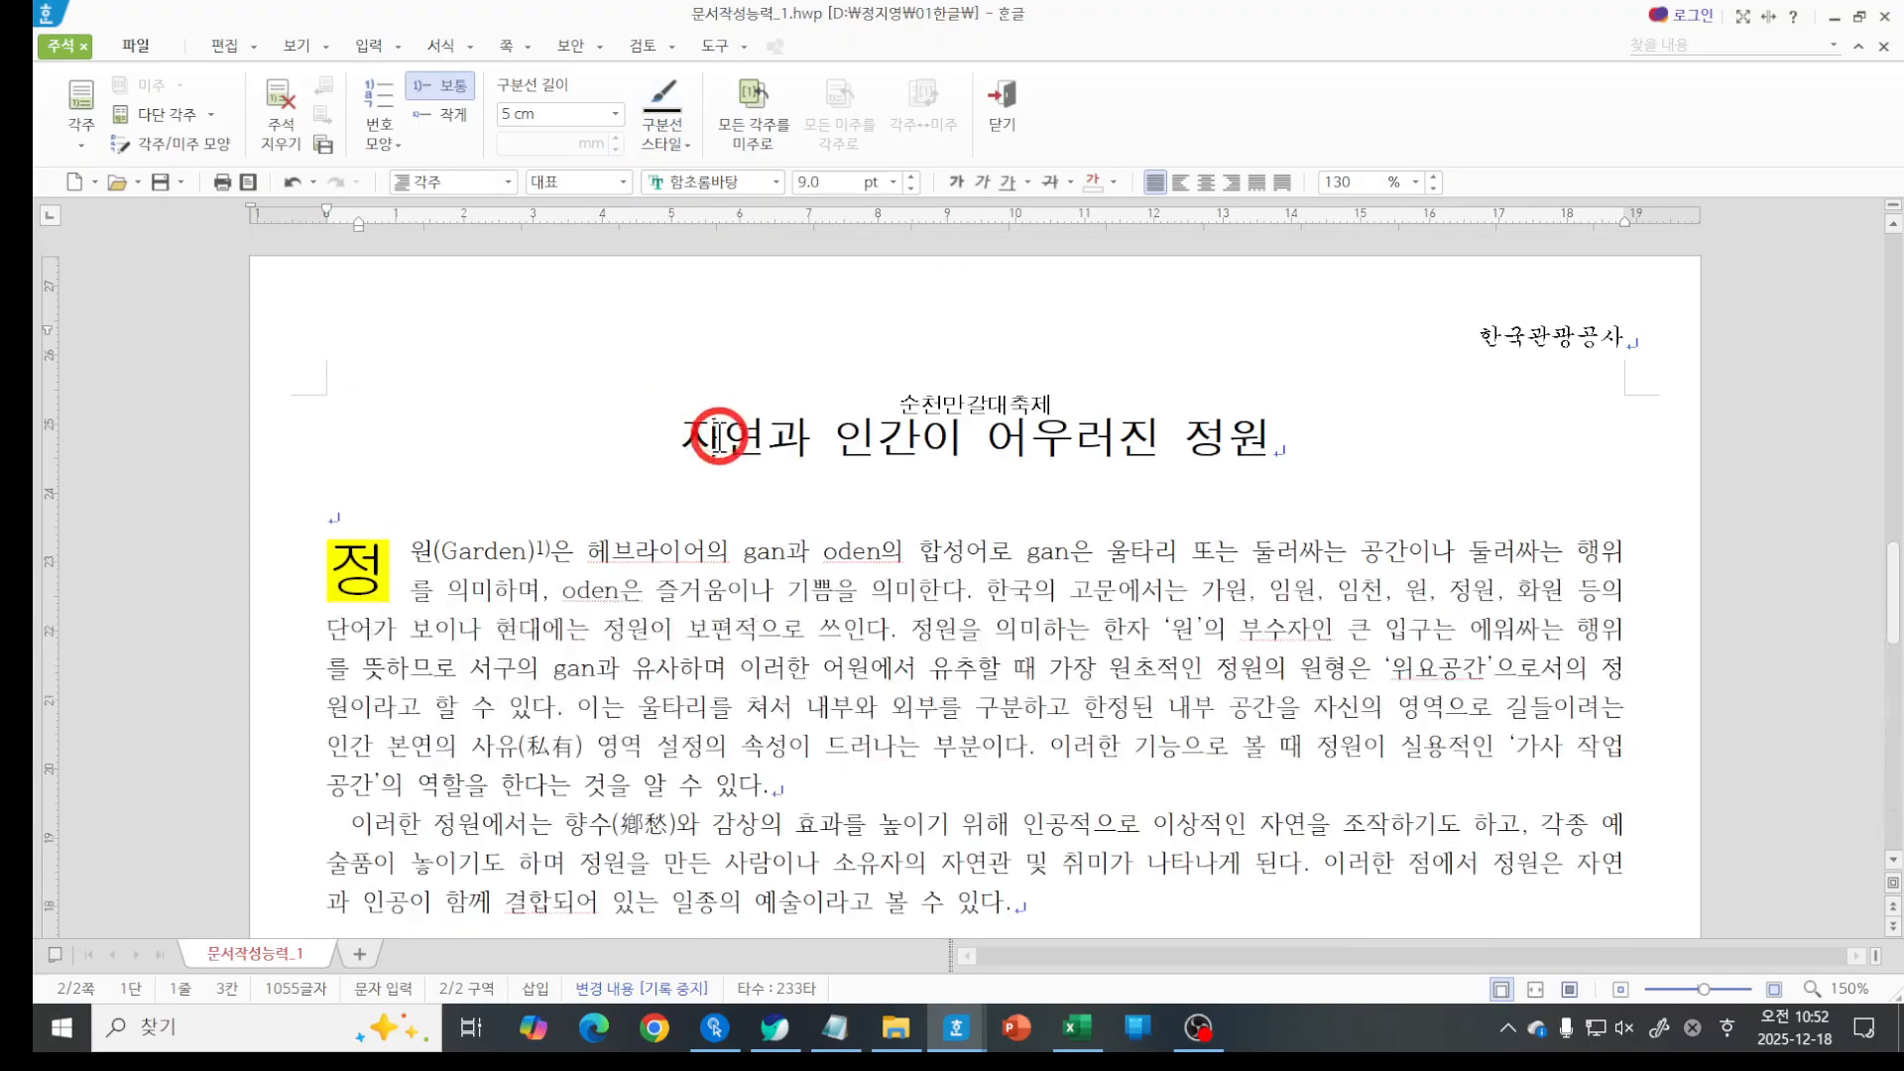
pyautogui.click(561, 546)
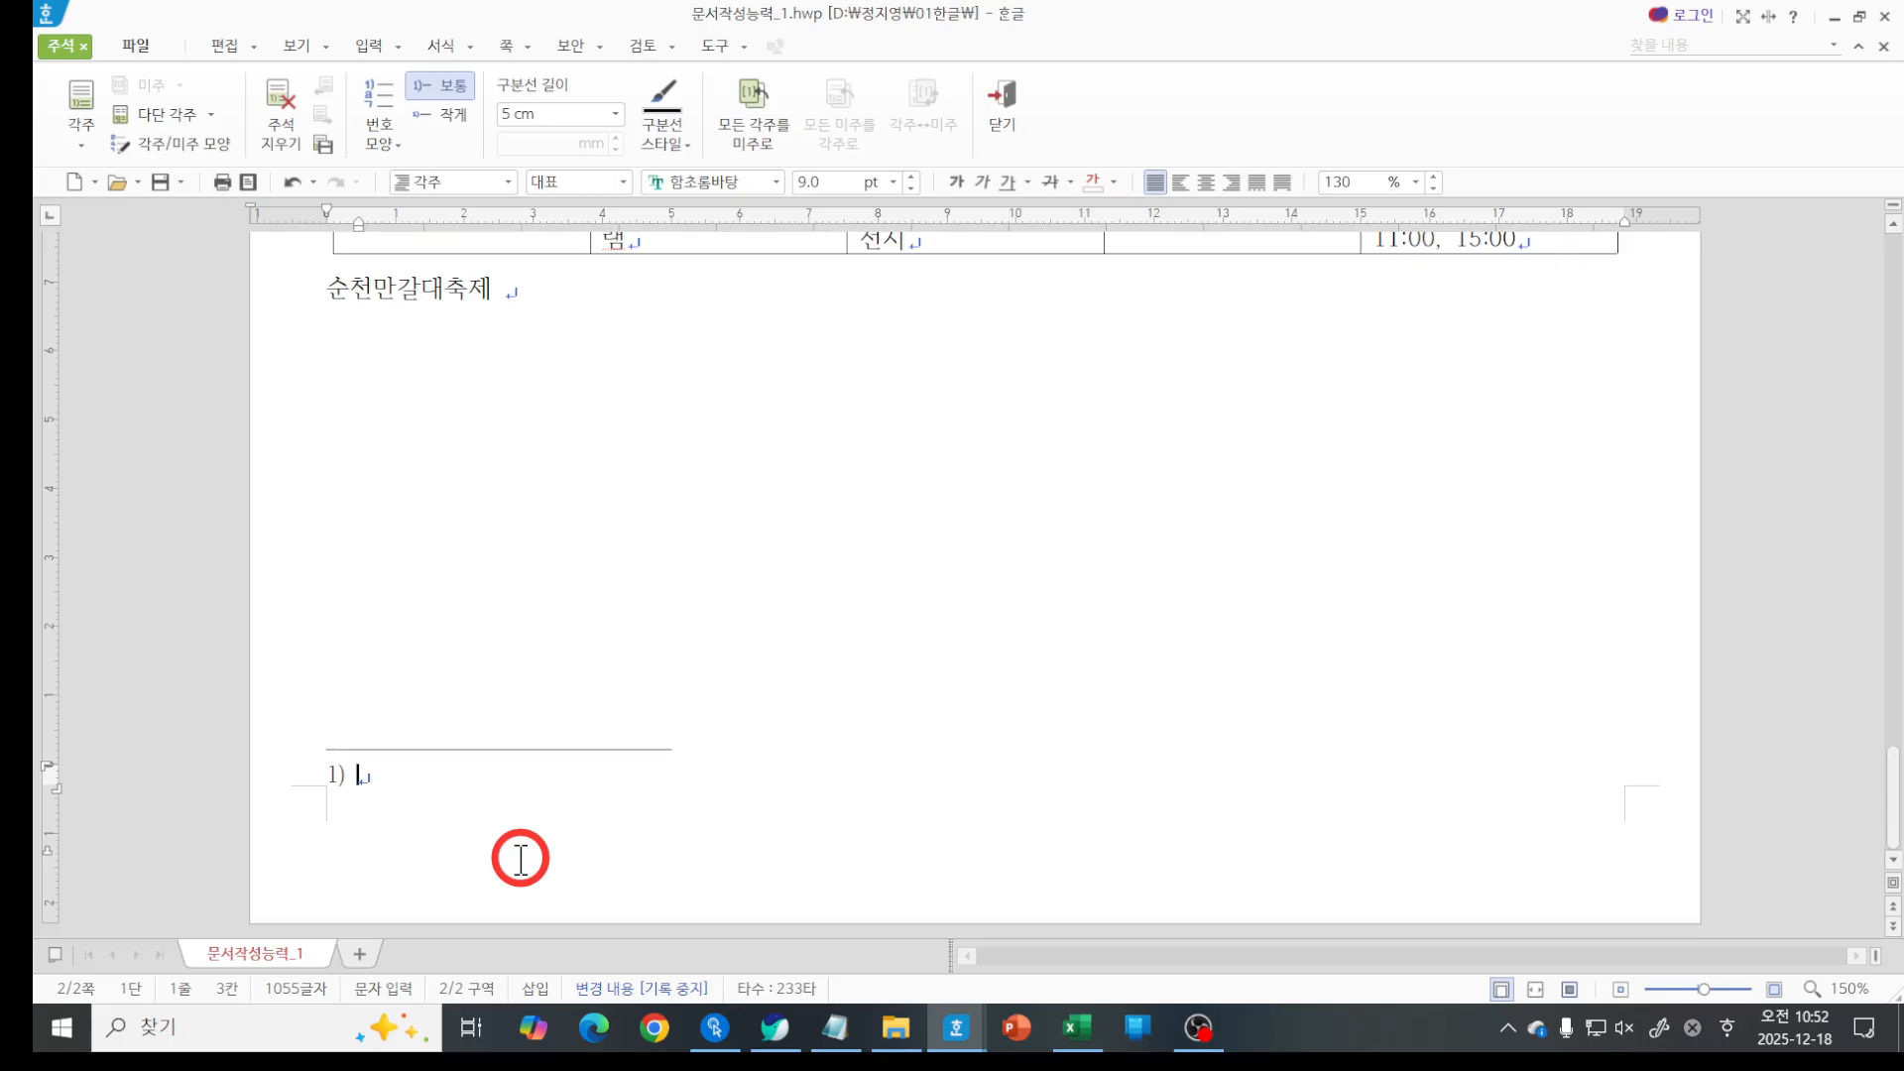
# Enter the footnote text "미관, 위락, 실용을 목적으로 주로 주거 공간 주위에 수목을 심거나 또는 특별히 조경이 된 공간".
pyautogui.press('Hangul')
pyautogui.write('미관, 위락, 실용을 ㅁ목적')
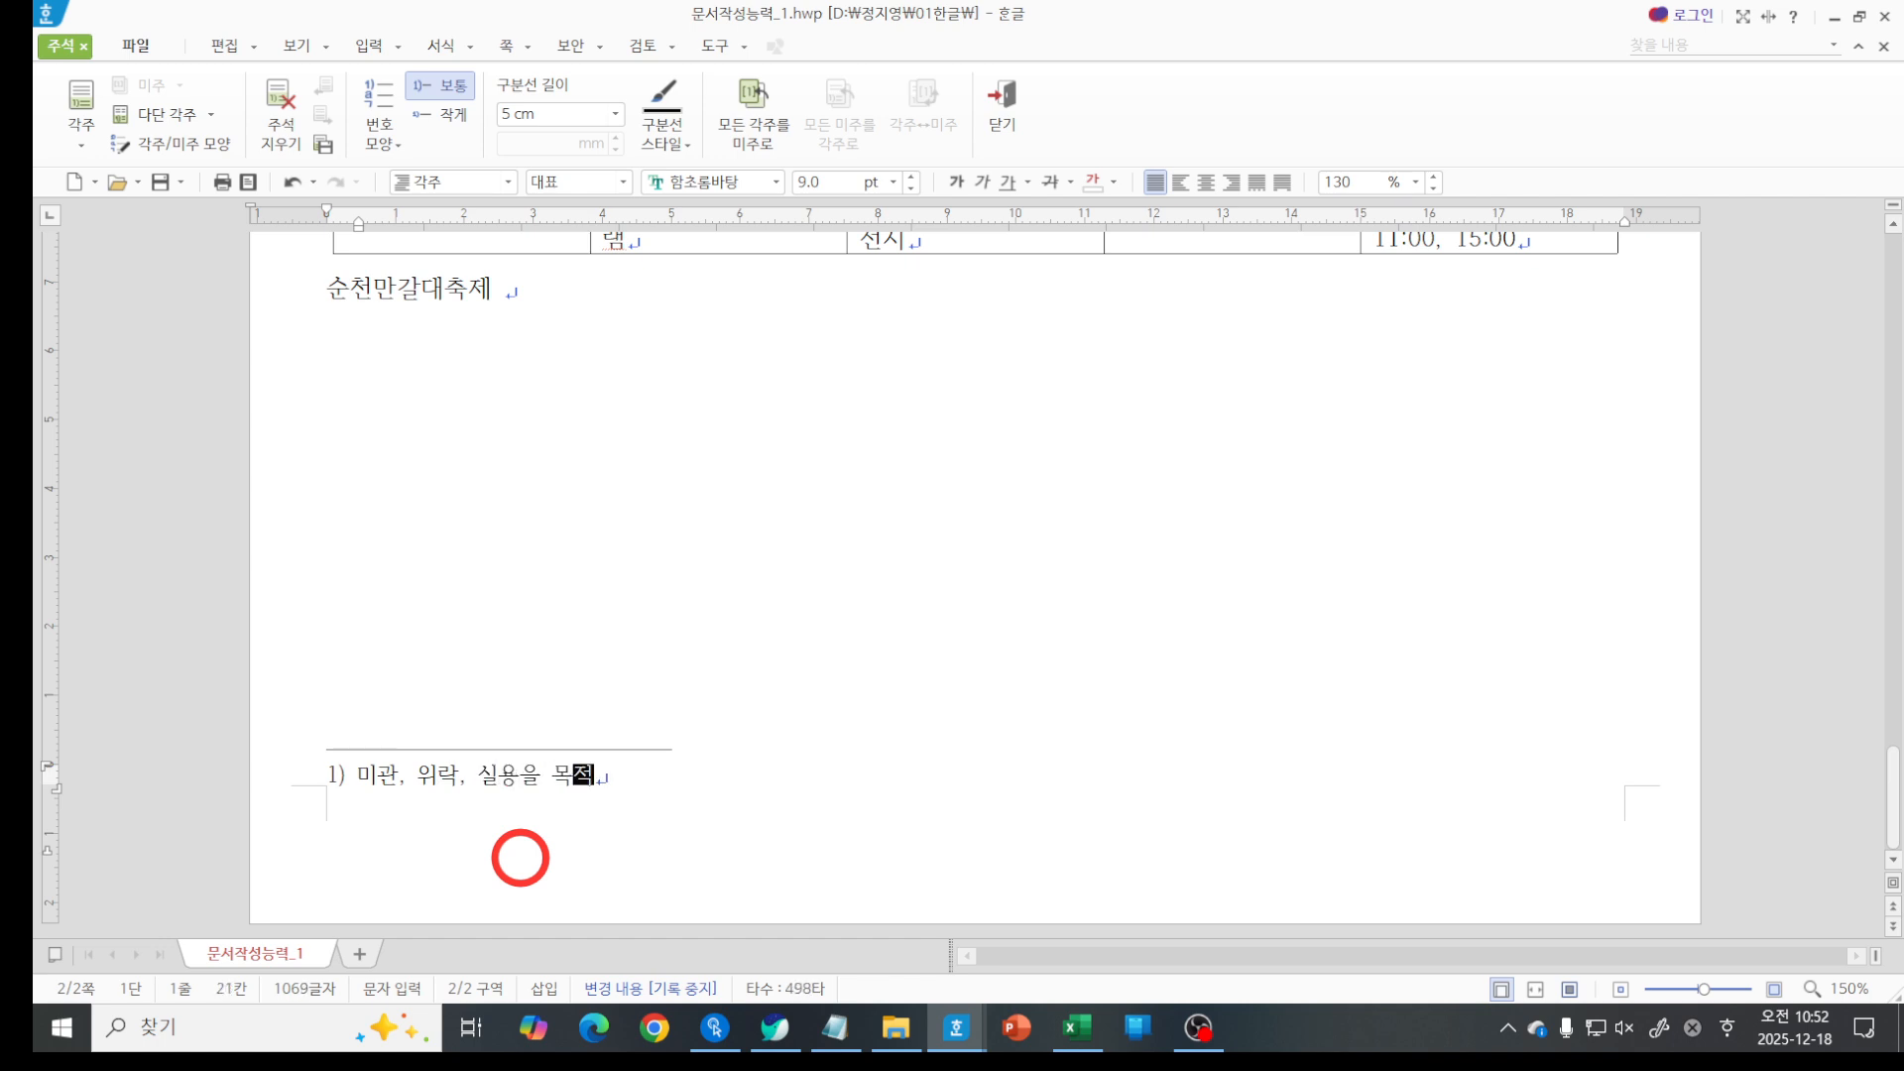
pyautogui.write('으로 죽로 주거 공간 주위')
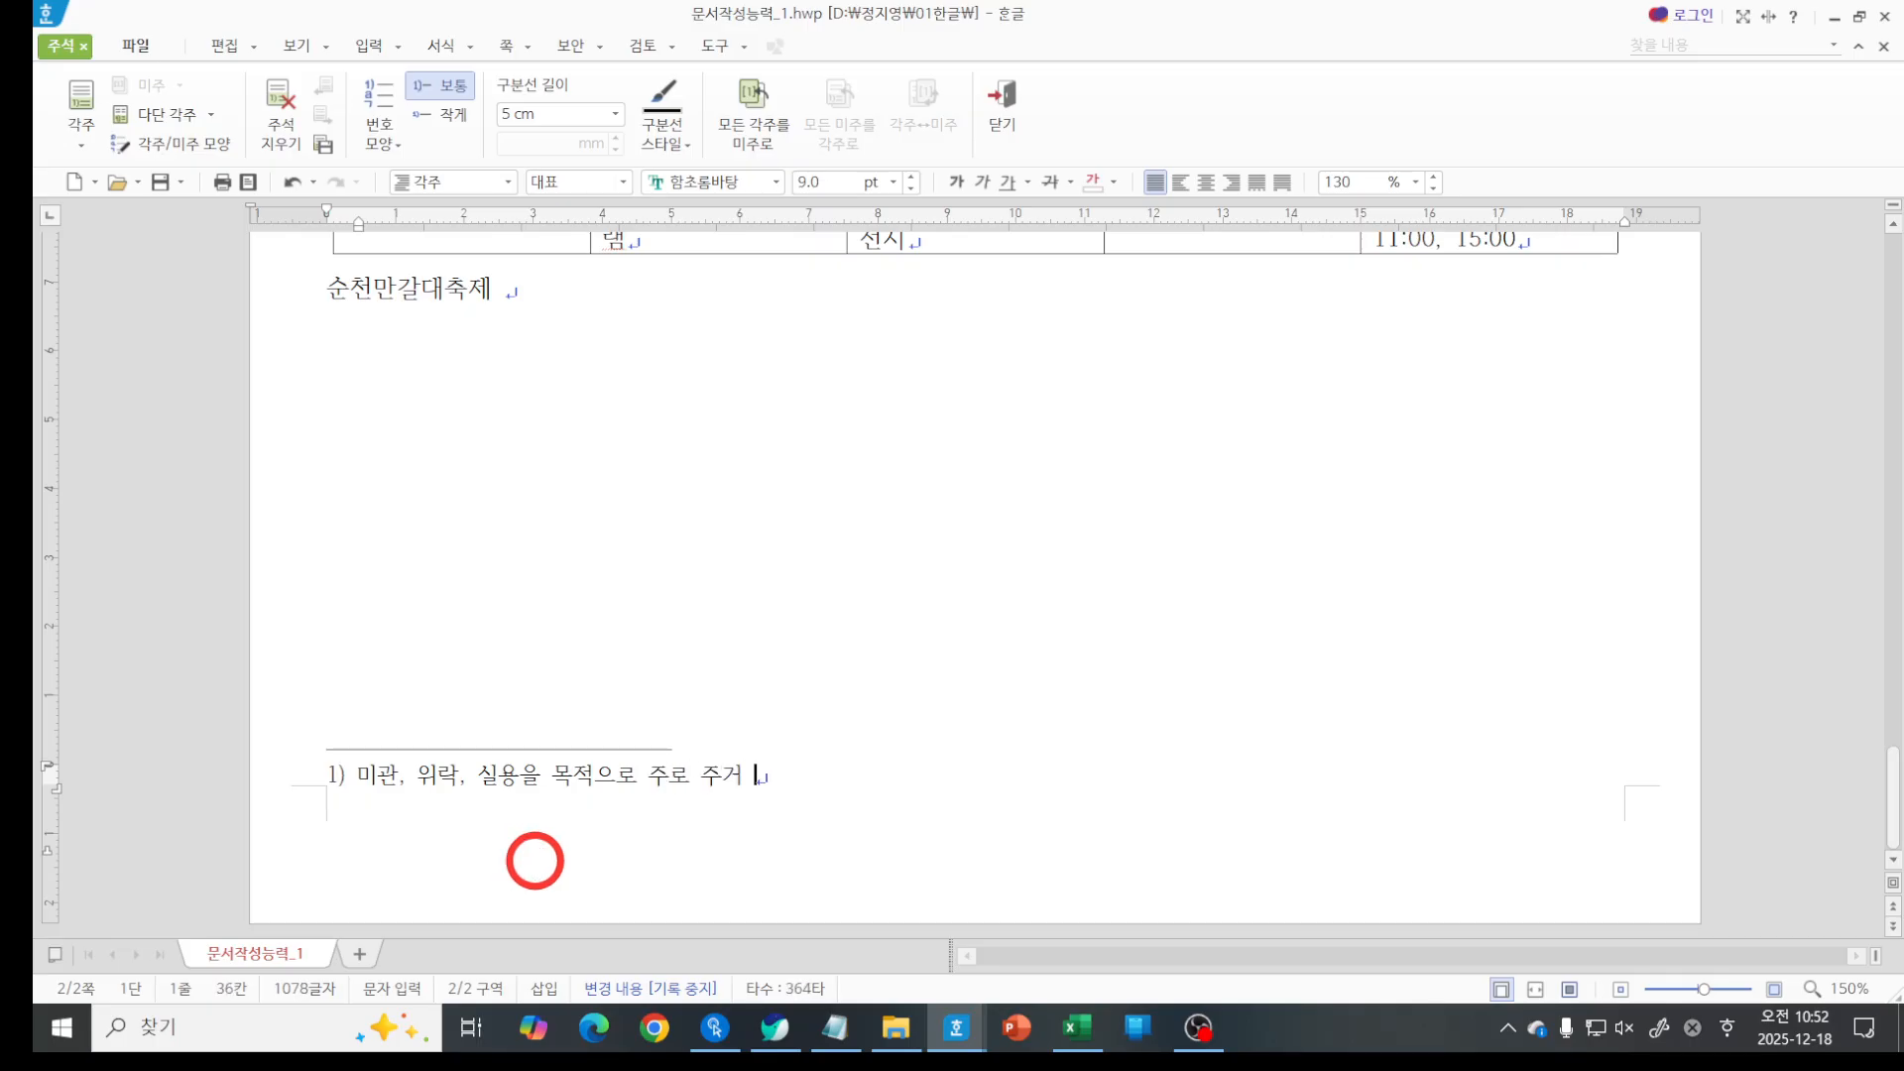
pyautogui.write('에 수목을 심거나')
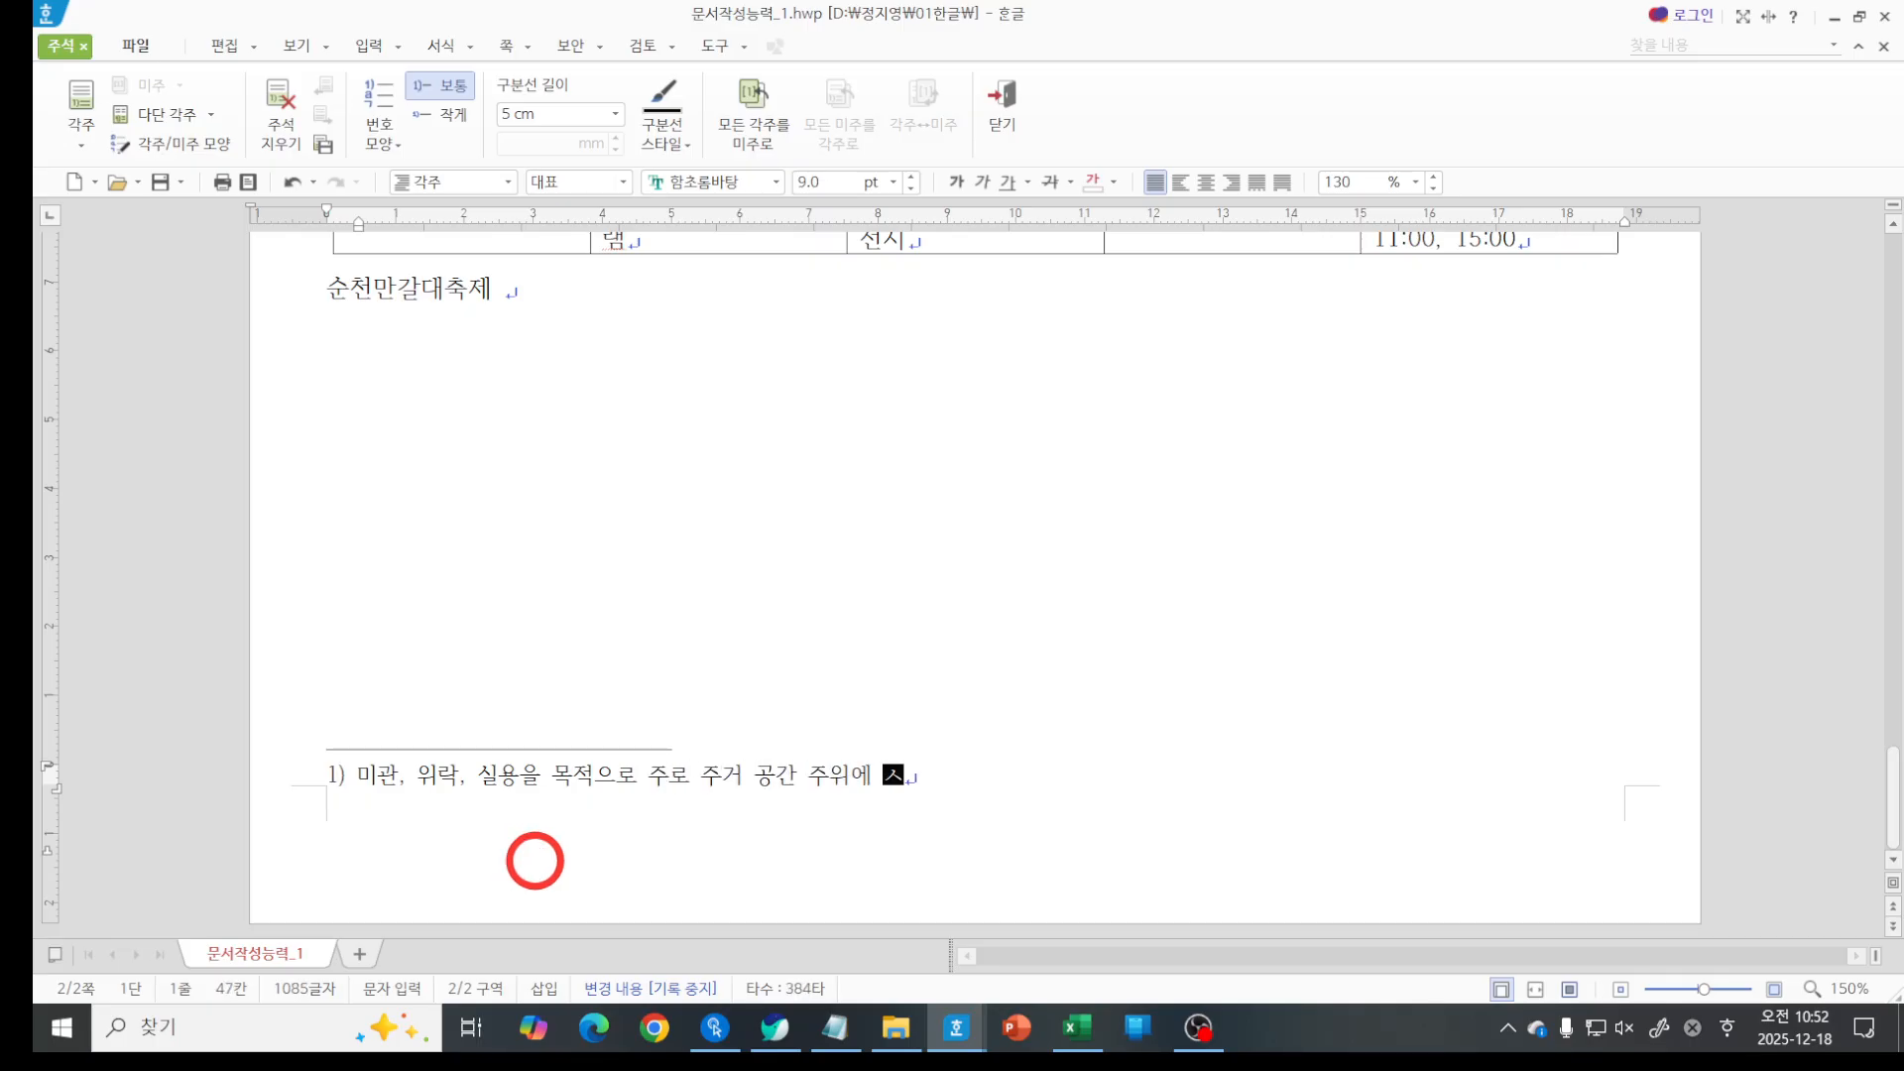
pyautogui.write(' 또는 특별')
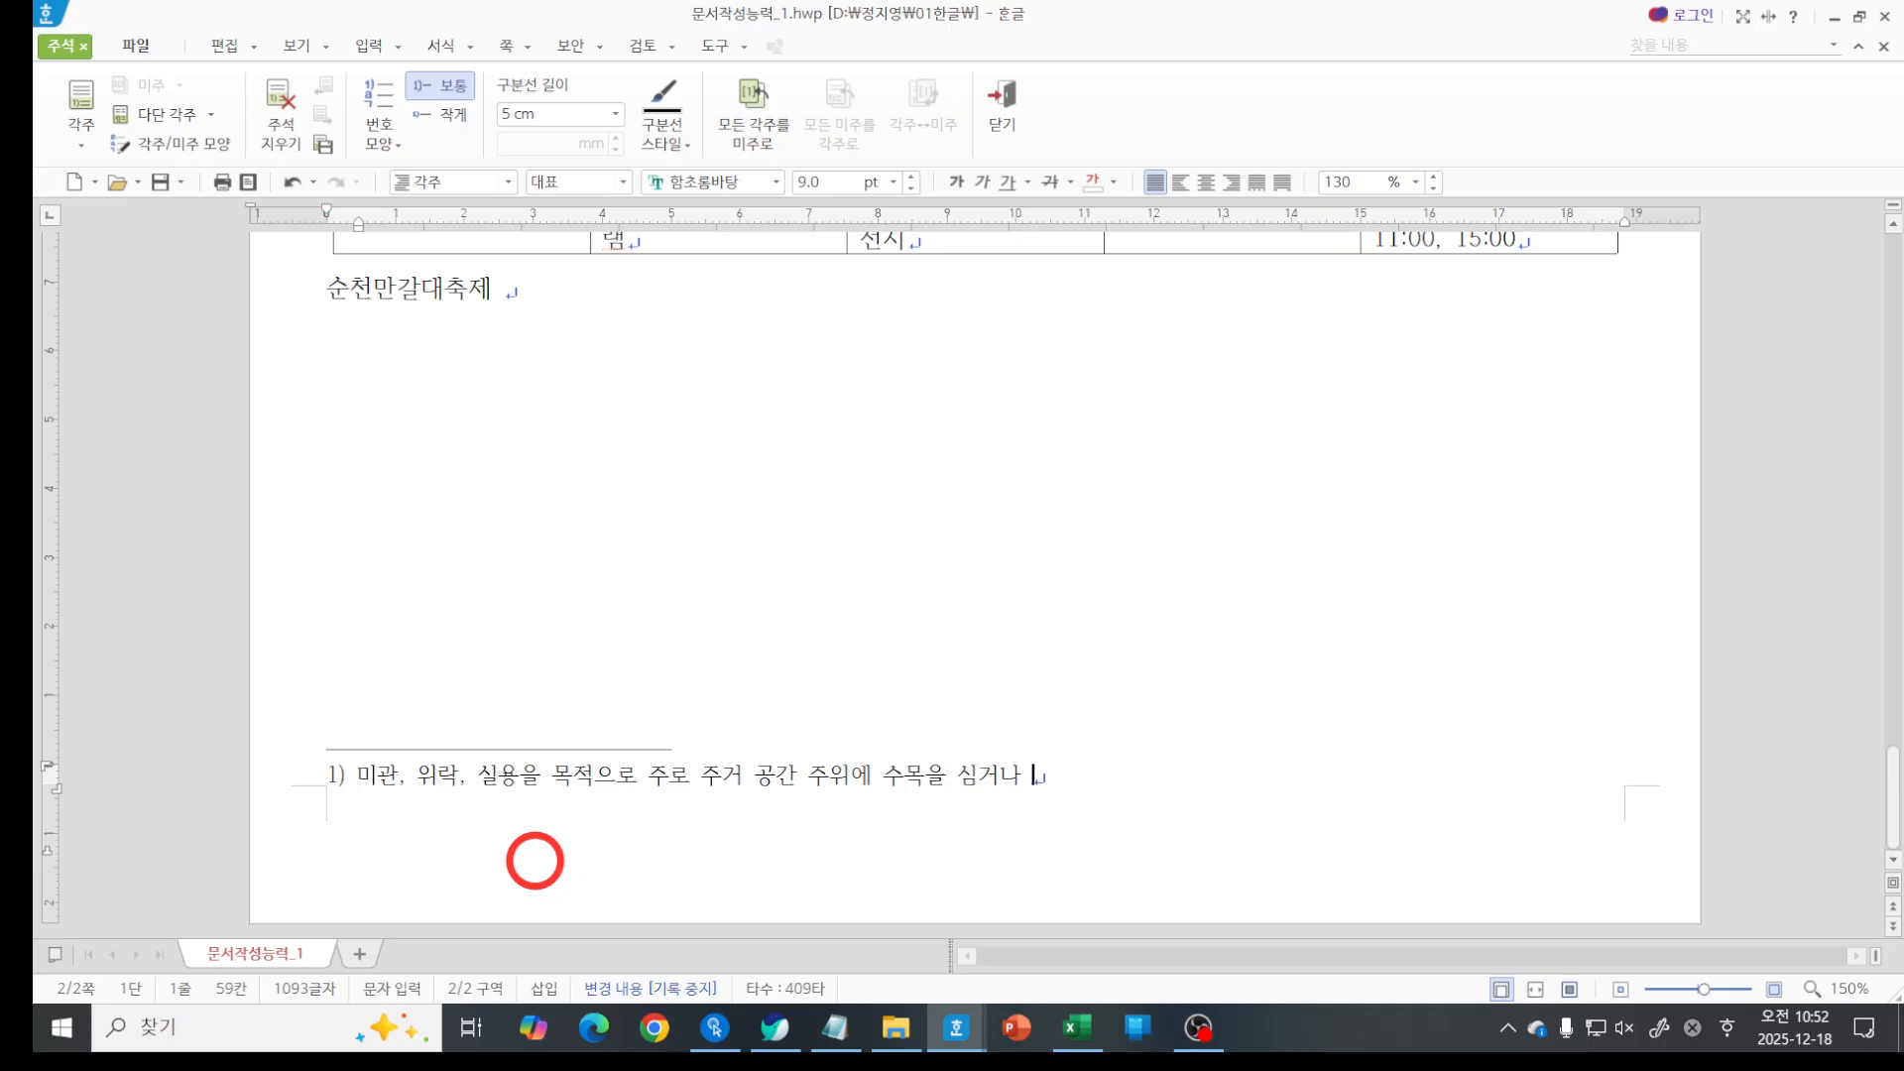
pyautogui.write('히 조')
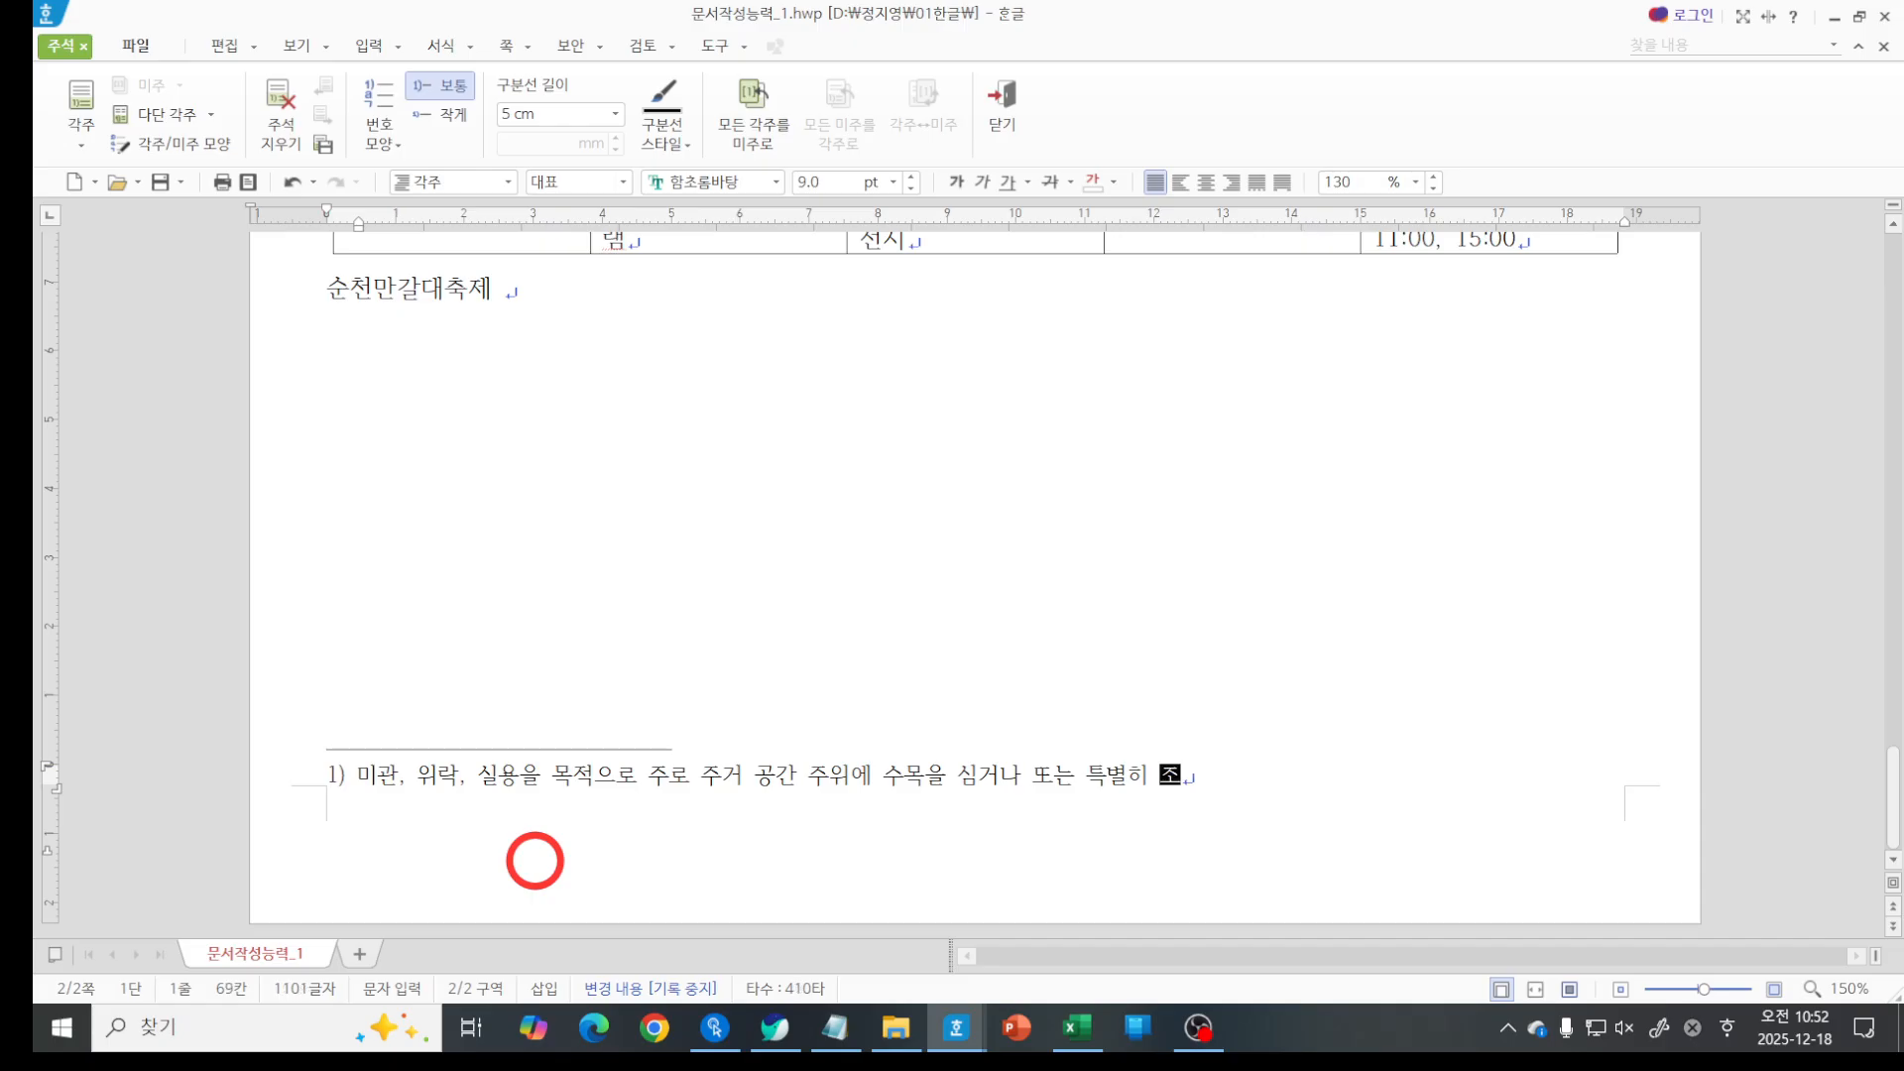
pyautogui.write('경이 된 고ㅇ가')
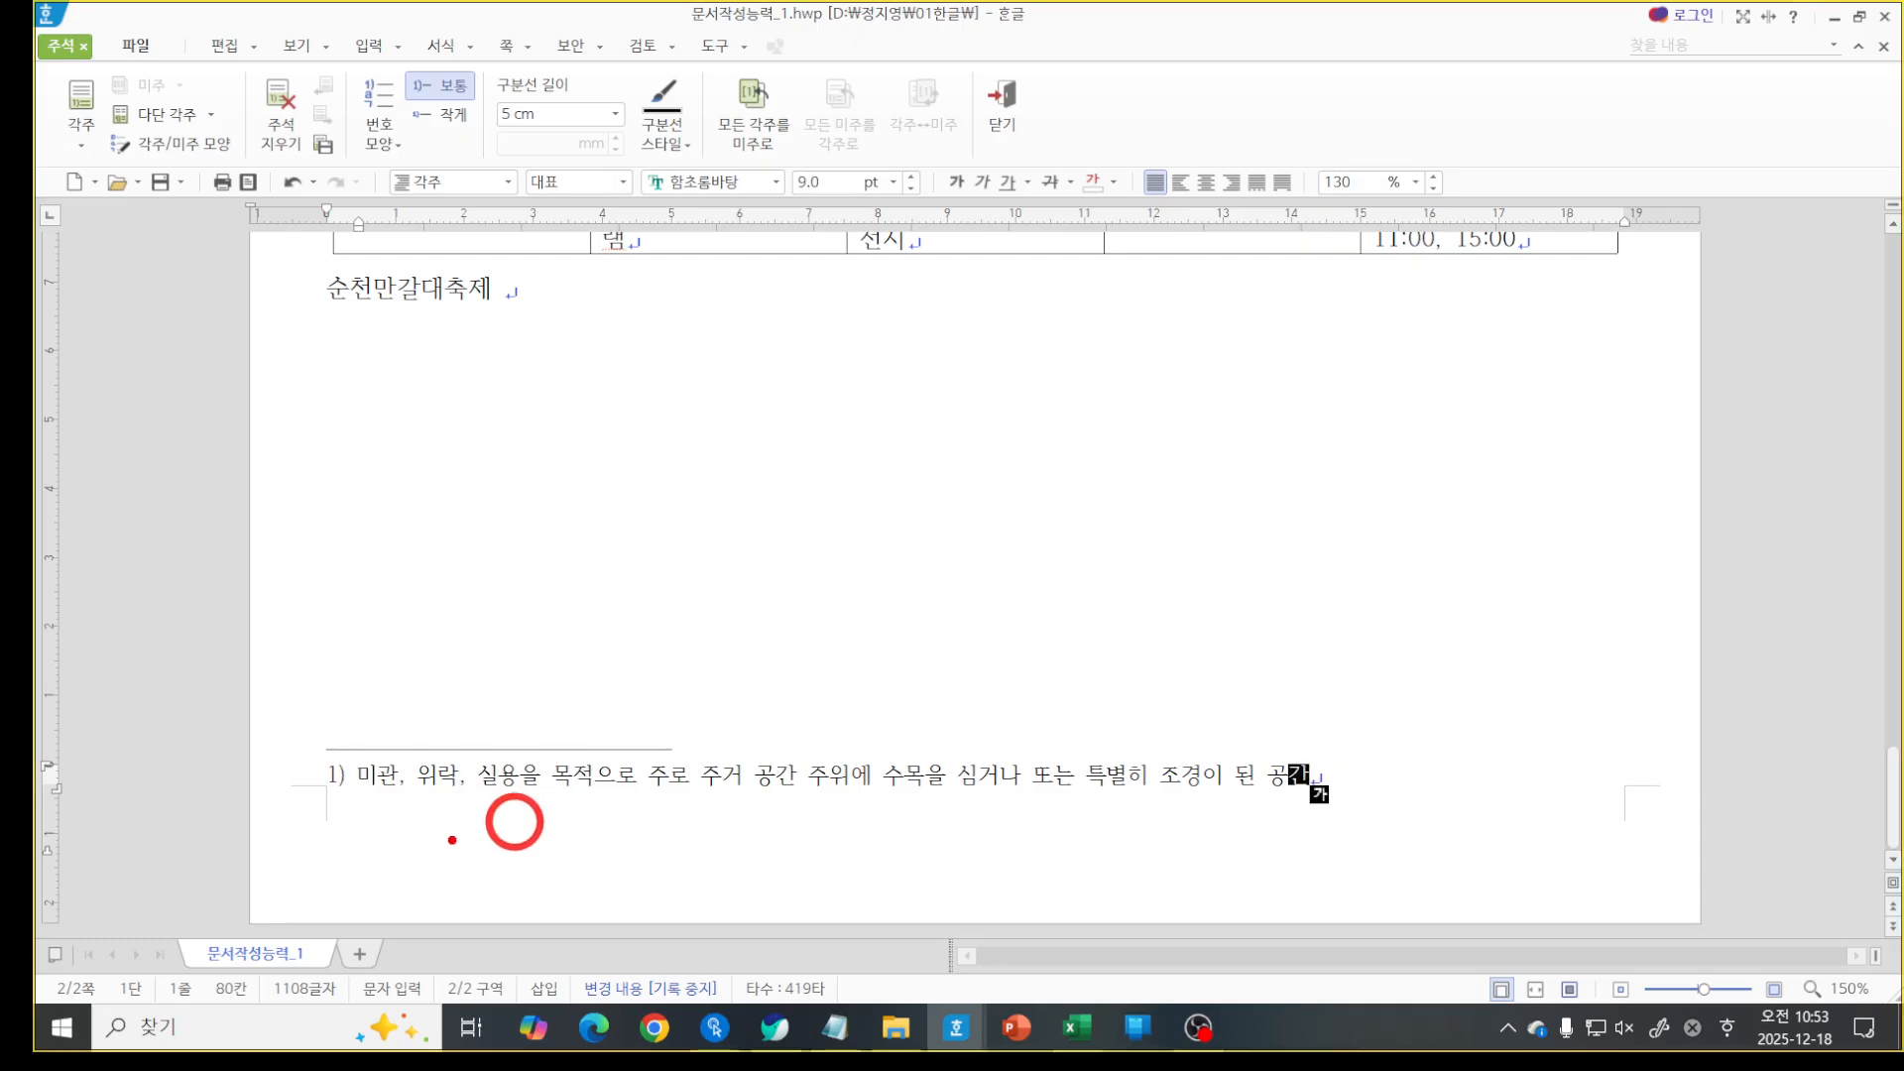
pyautogui.moveTo(354, 798)
pyautogui.mouseDown()
pyautogui.moveTo(315, 797)
pyautogui.moveTo(326, 736)
pyautogui.moveTo(381, 780)
pyautogui.moveTo(352, 803)
pyautogui.mouseUp()
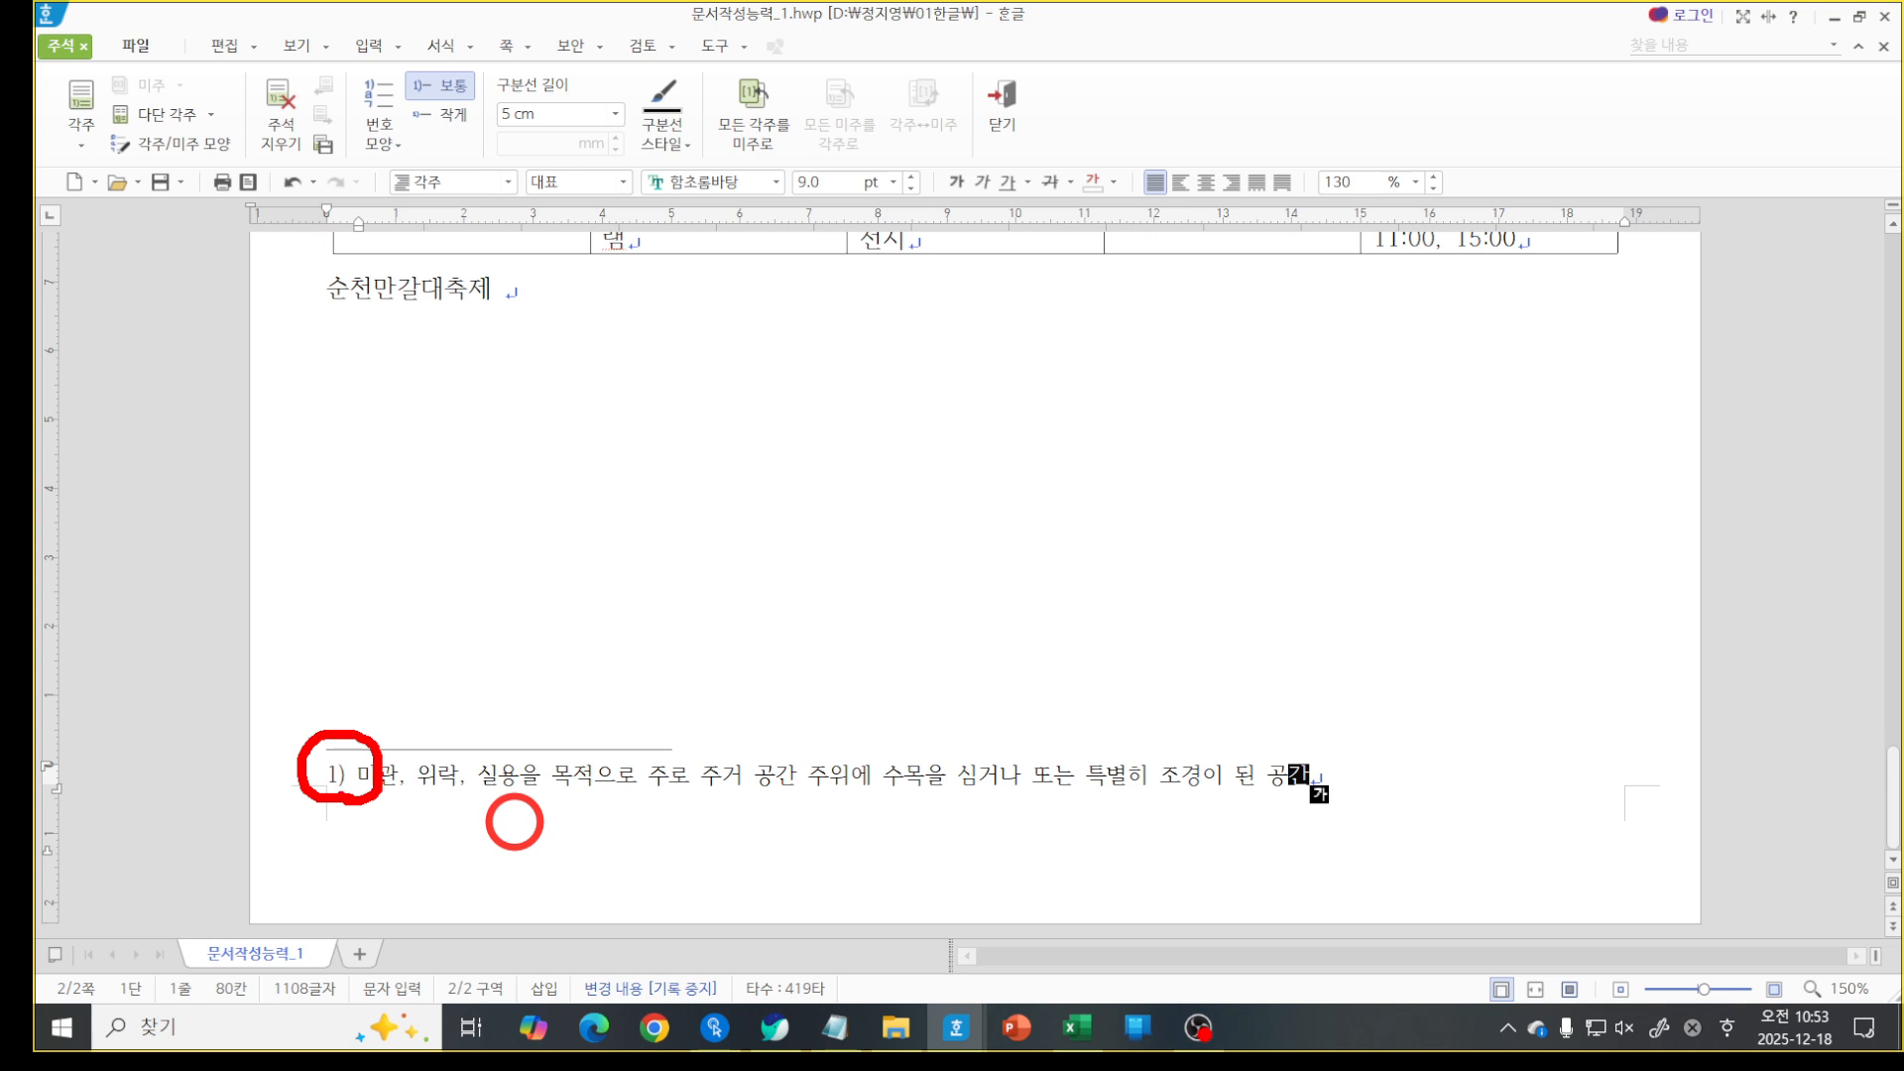
pyautogui.moveTo(332, 751); pyautogui.dragTo(684, 750)
pyautogui.moveTo(684, 684)
pyautogui.mouseDown()
pyautogui.moveTo(630, 734)
pyautogui.moveTo(676, 727)
pyautogui.mouseUp()
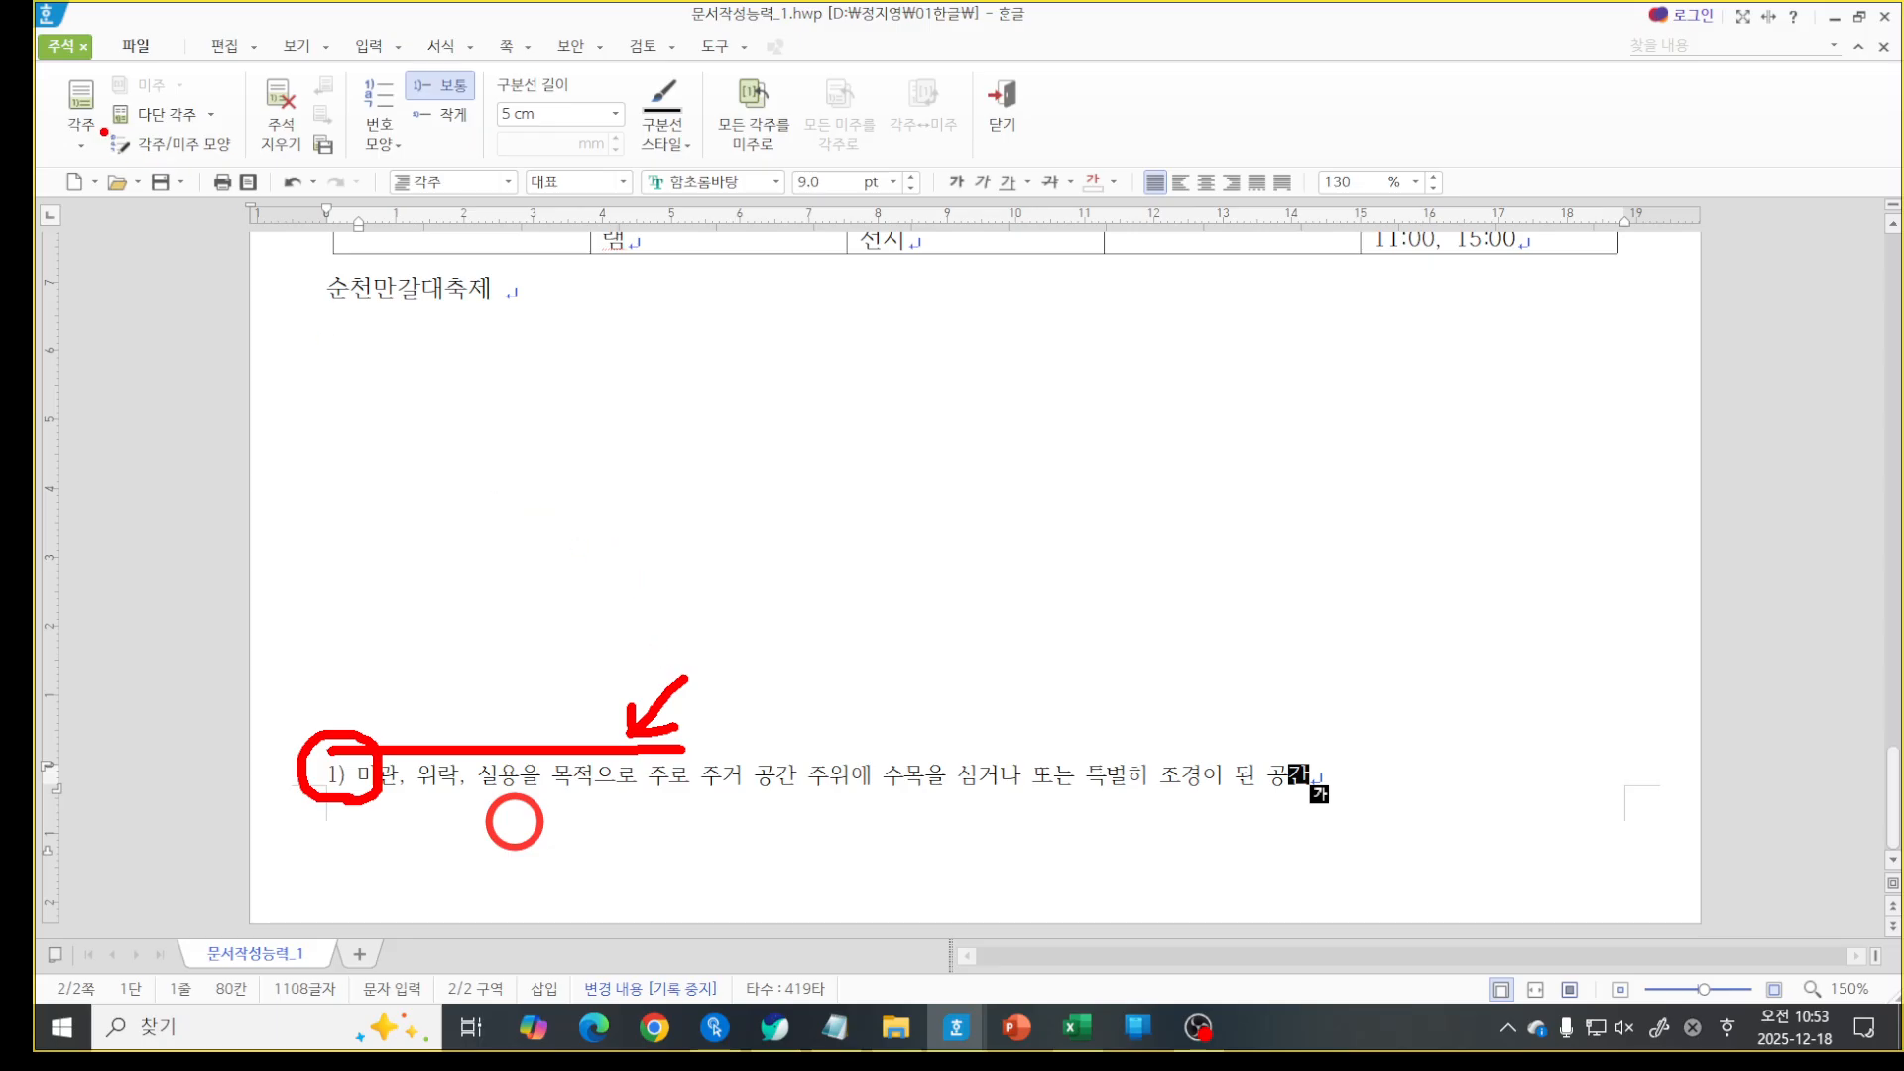
pyautogui.moveTo(41, 73)
pyautogui.mouseDown()
pyautogui.moveTo(120, 67)
pyautogui.moveTo(69, 16)
pyautogui.moveTo(38, 58)
pyautogui.moveTo(94, 74)
pyautogui.mouseUp()
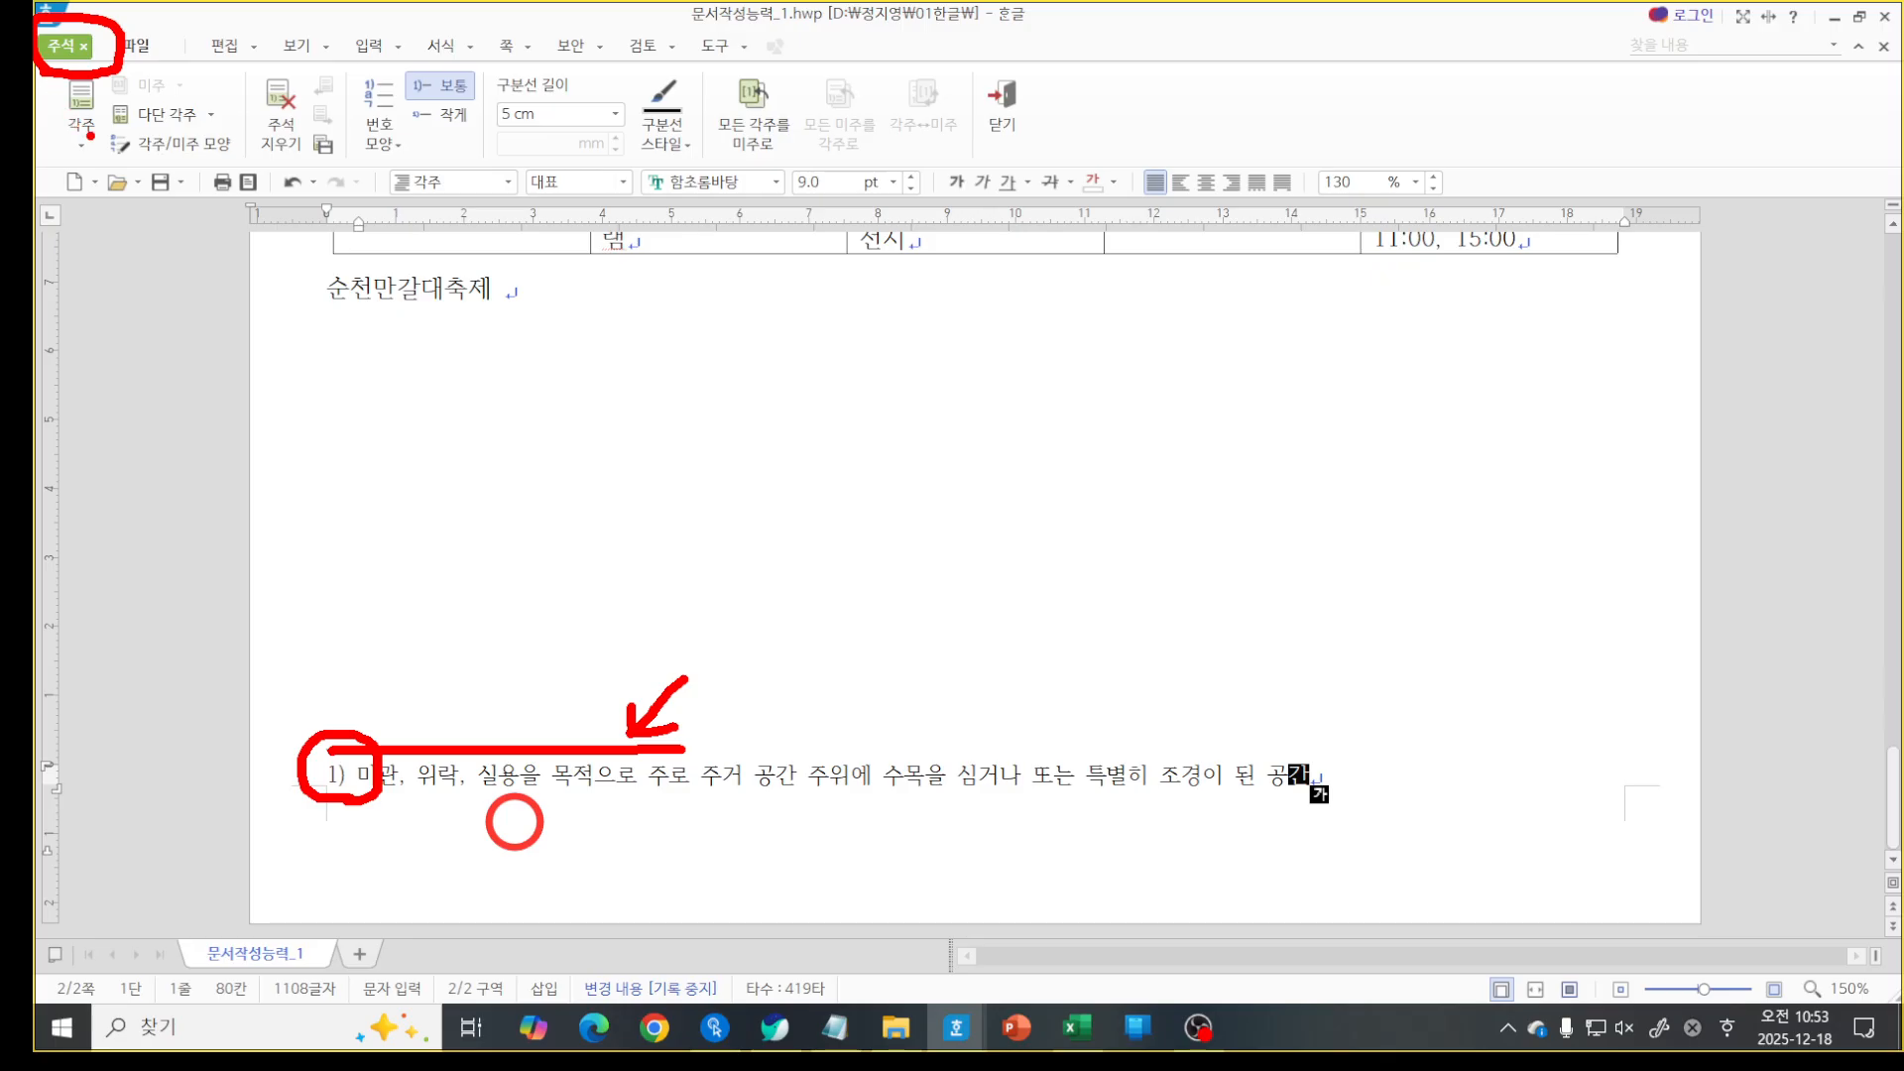
pyautogui.press('Escape')
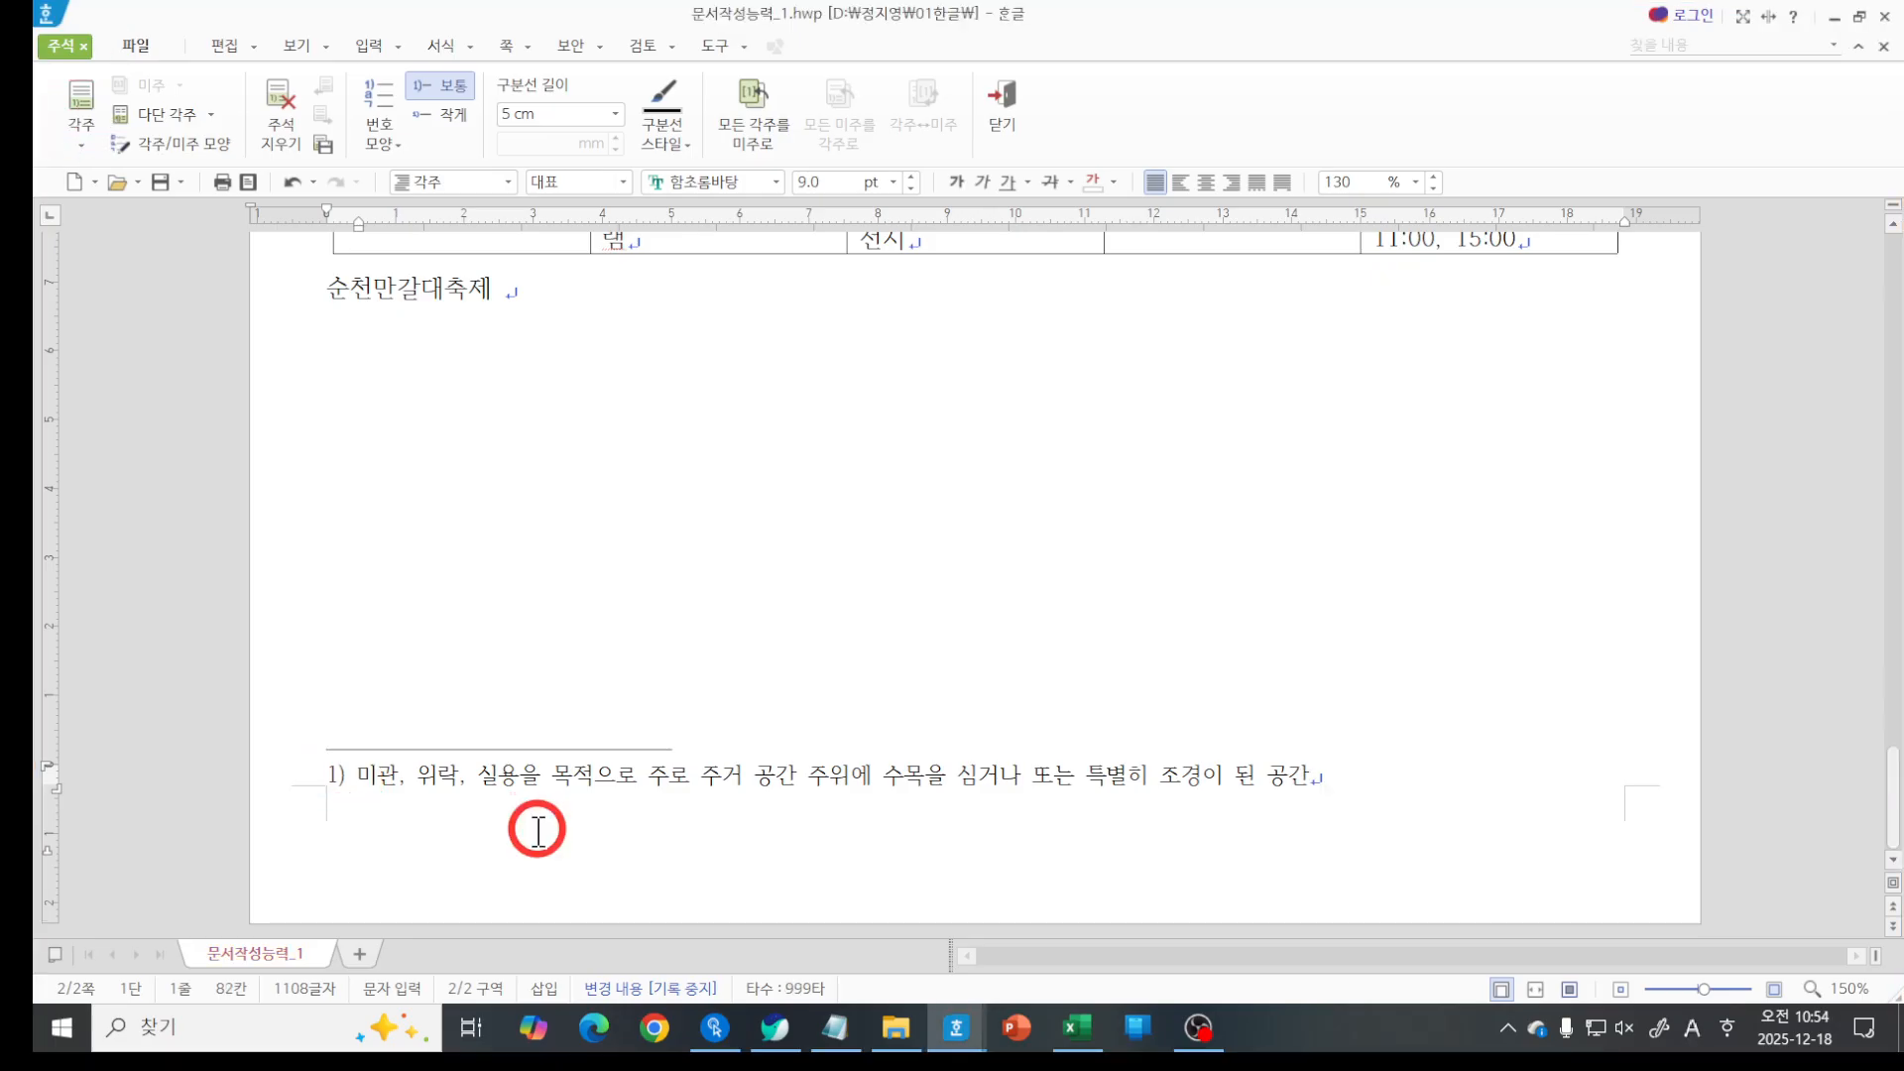
pyautogui.hotkey('ctrl', '2')
pyautogui.moveTo(499, 130); pyautogui.dragTo(624, 118)
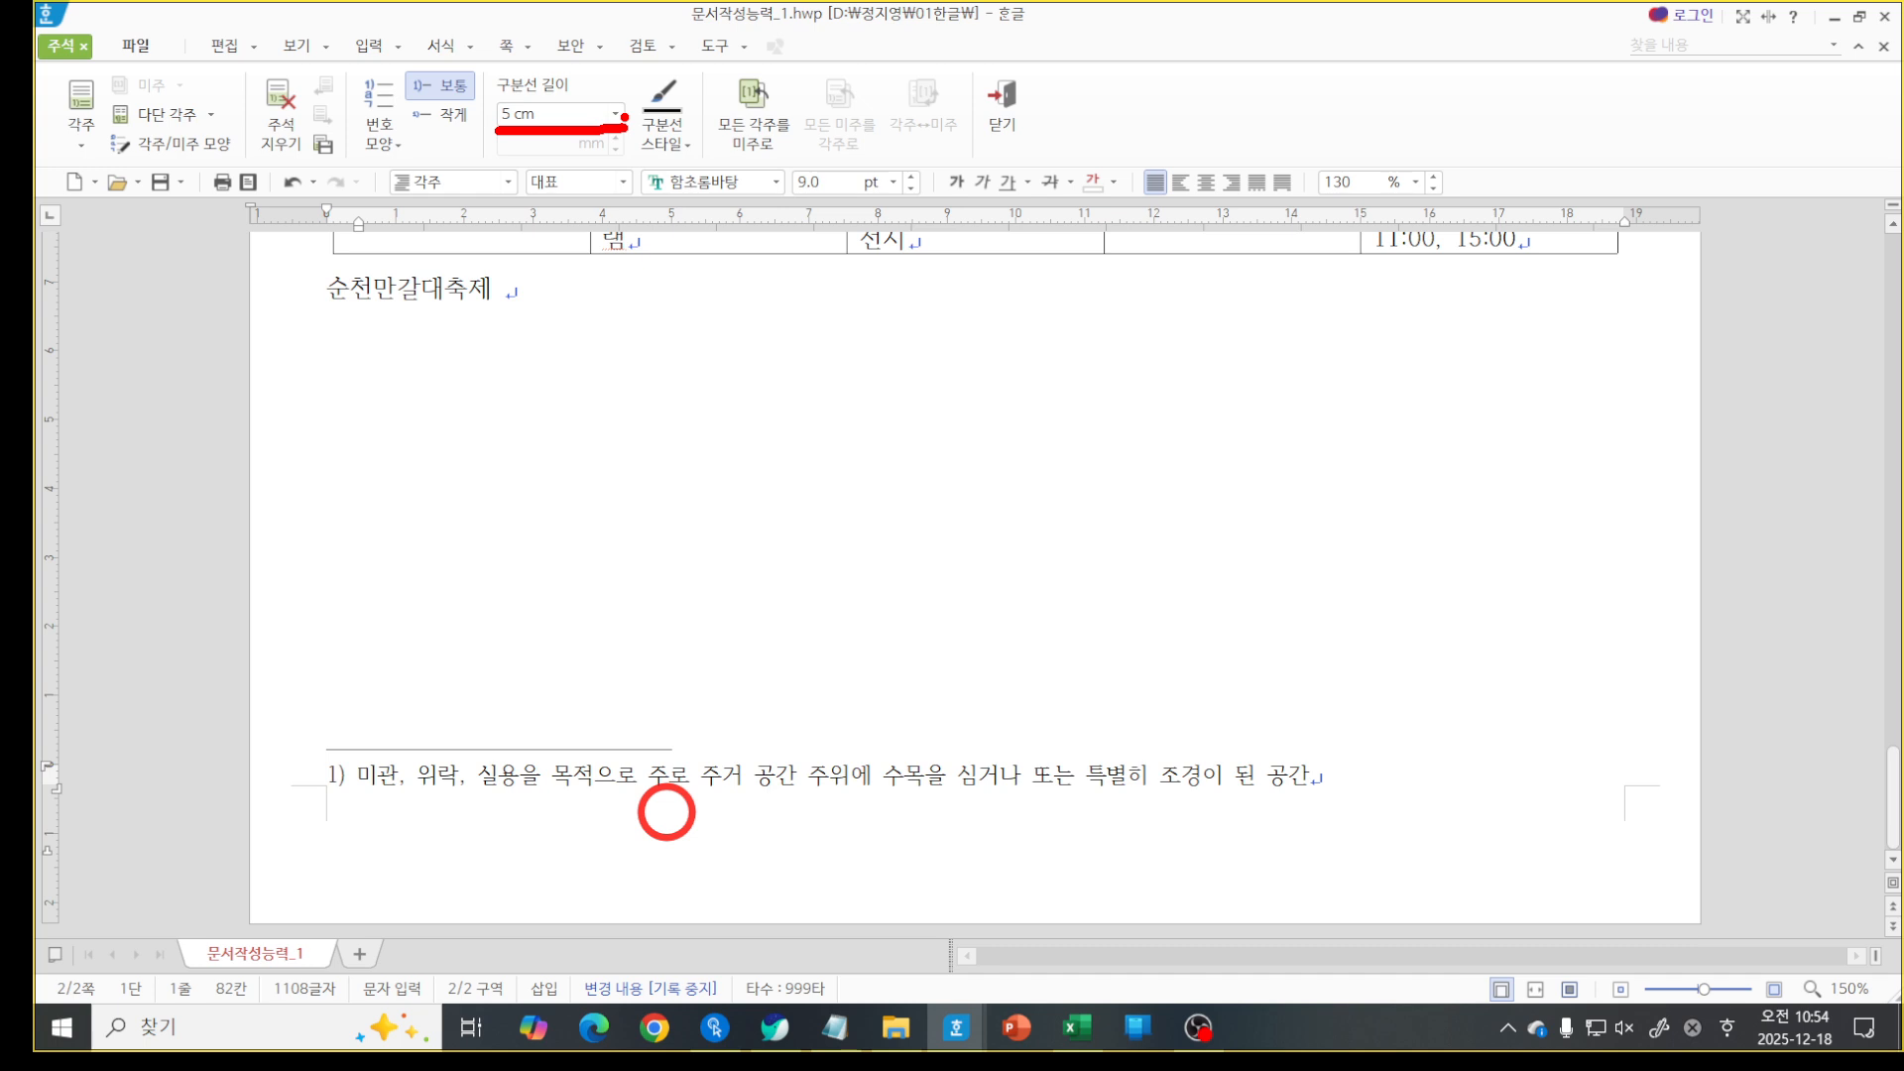
pyautogui.moveTo(311, 793)
pyautogui.mouseDown()
pyautogui.moveTo(354, 804)
pyautogui.moveTo(335, 738)
pyautogui.moveTo(296, 796)
pyautogui.mouseUp()
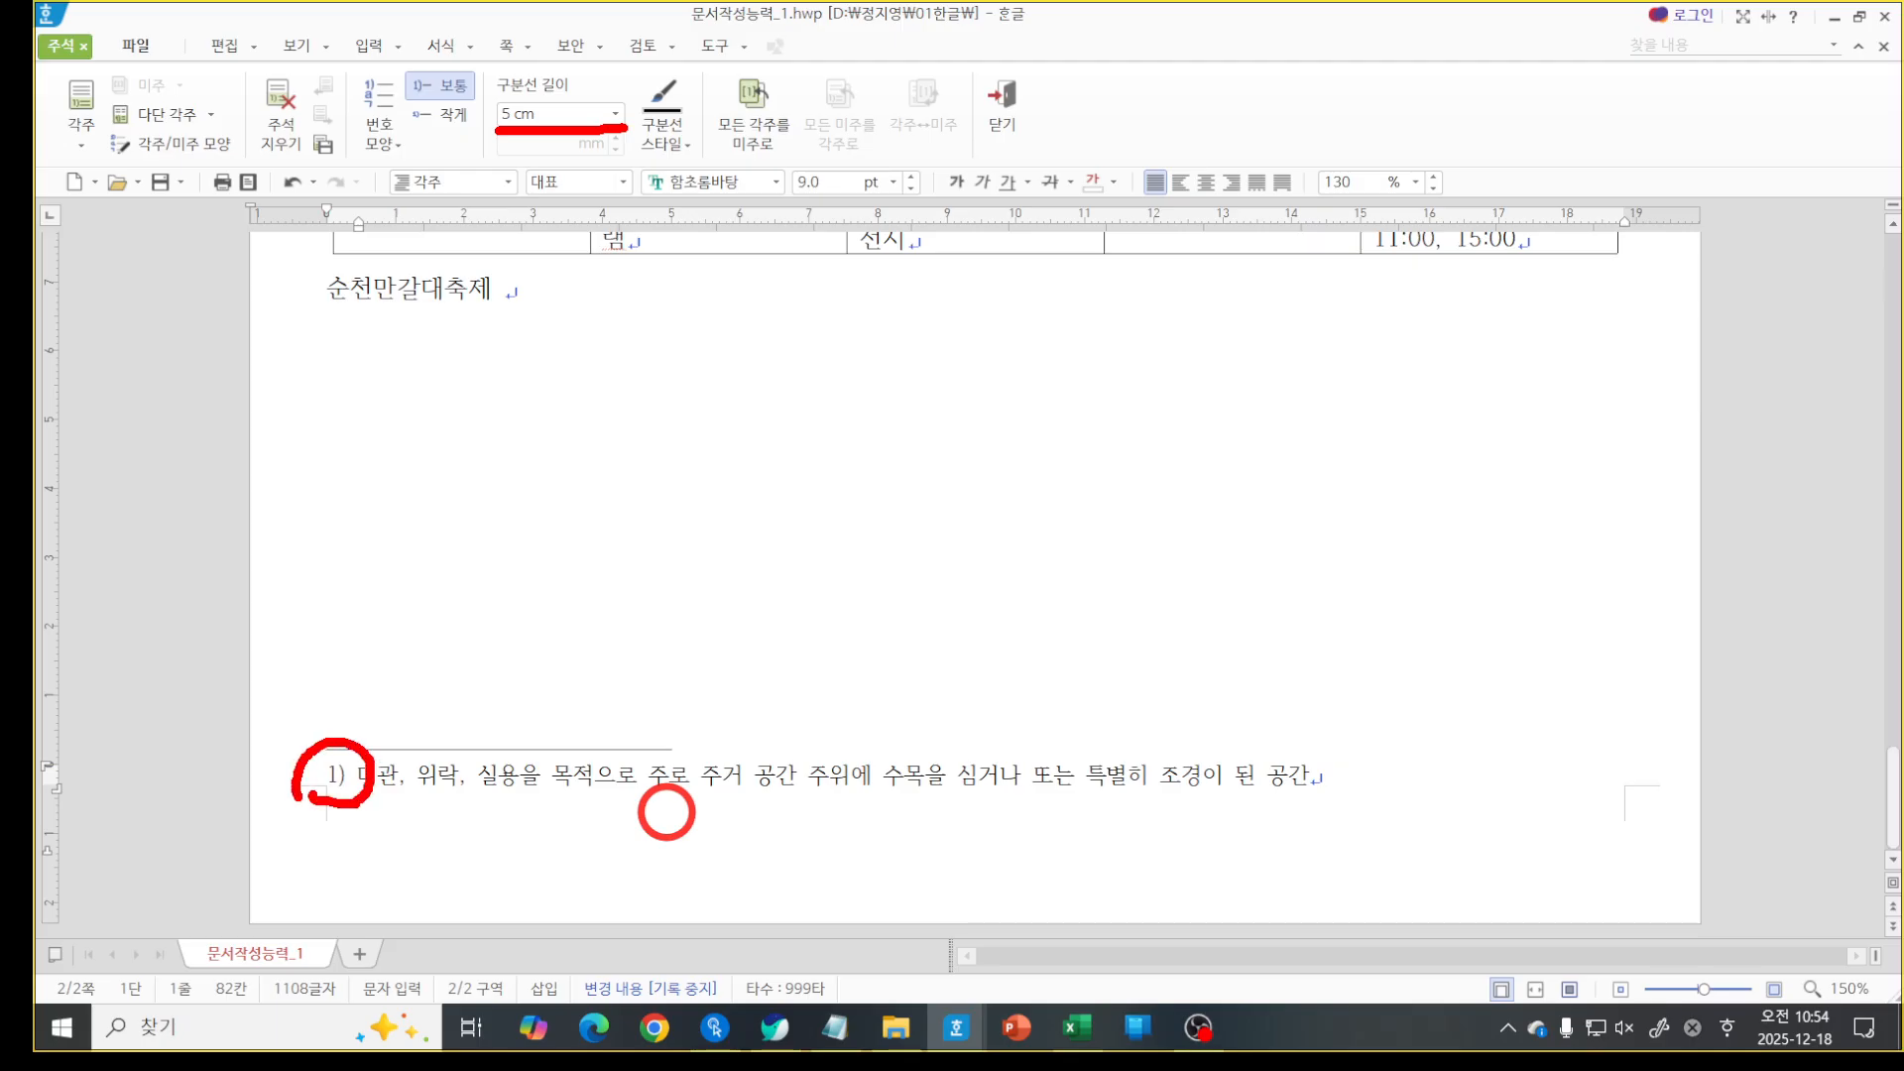
pyautogui.press('Escape')
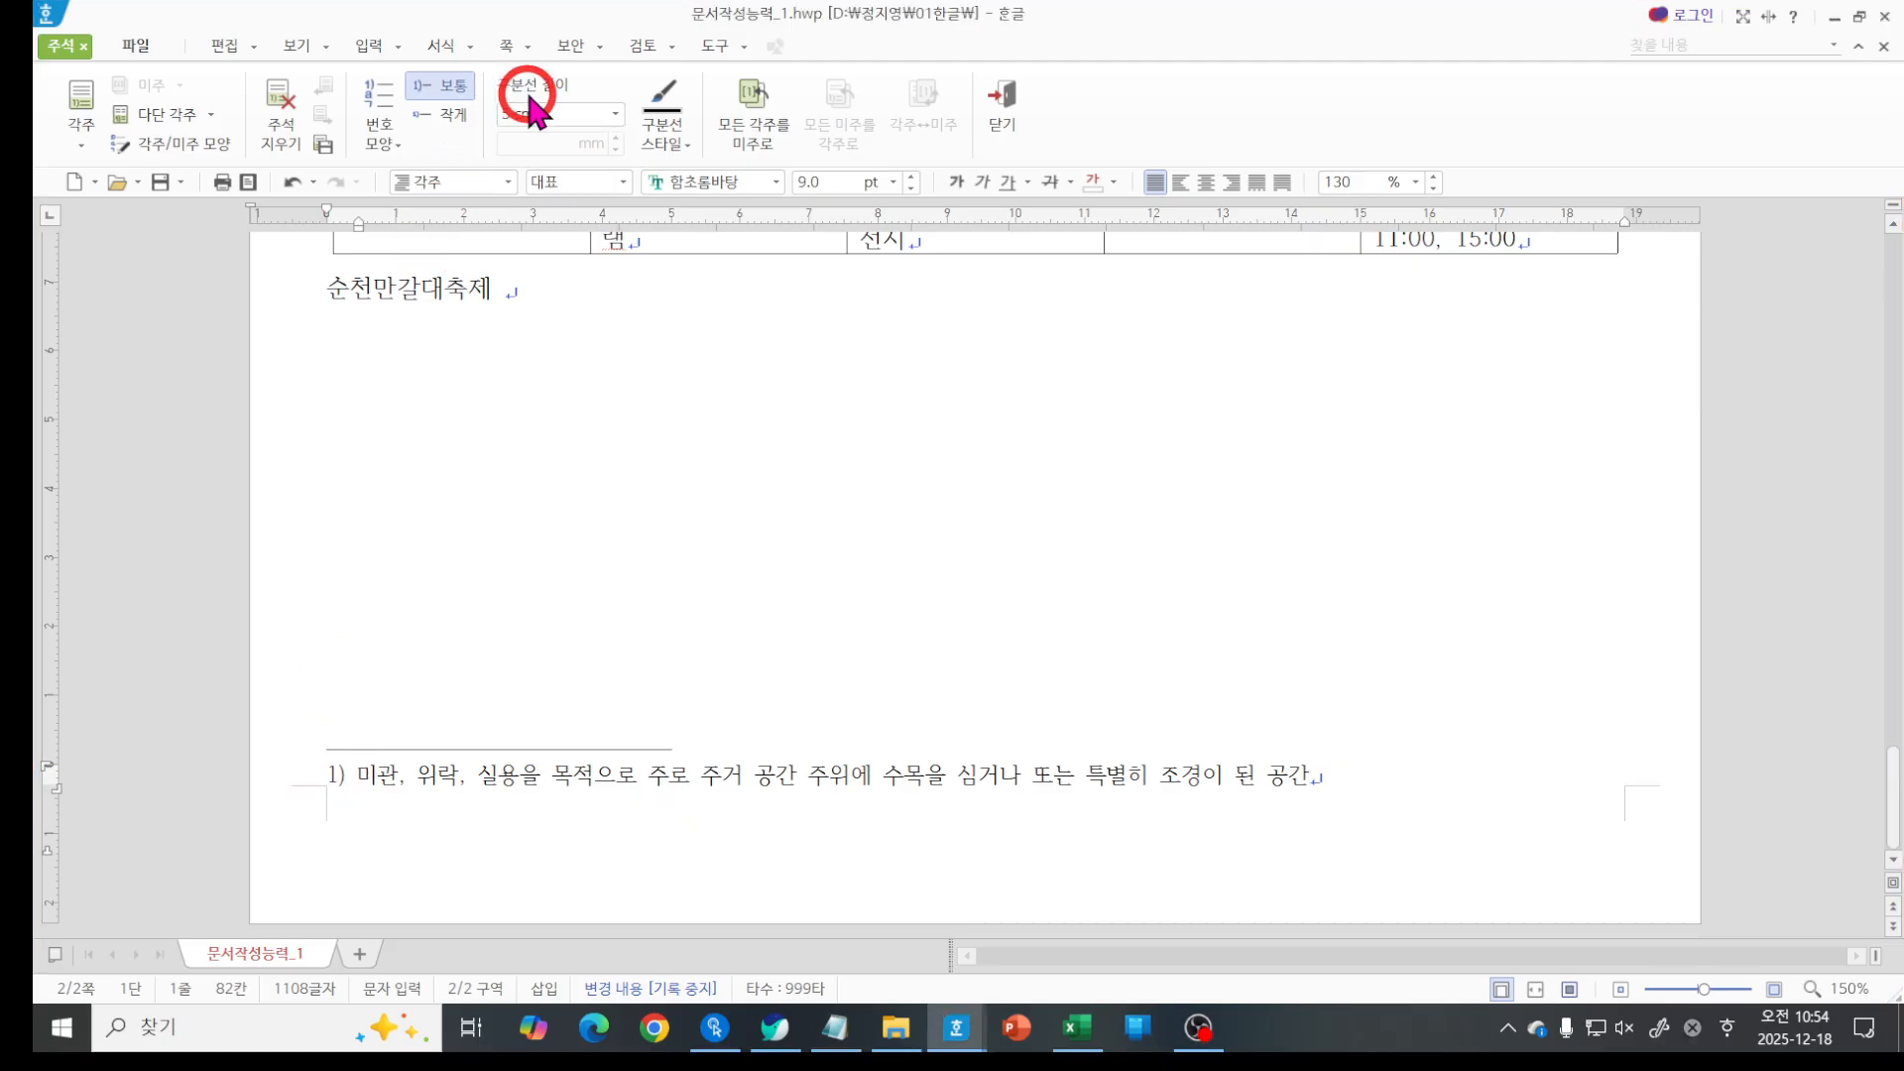
# Change the footnote number format to ①, ②, ③.
pyautogui.click(382, 141)
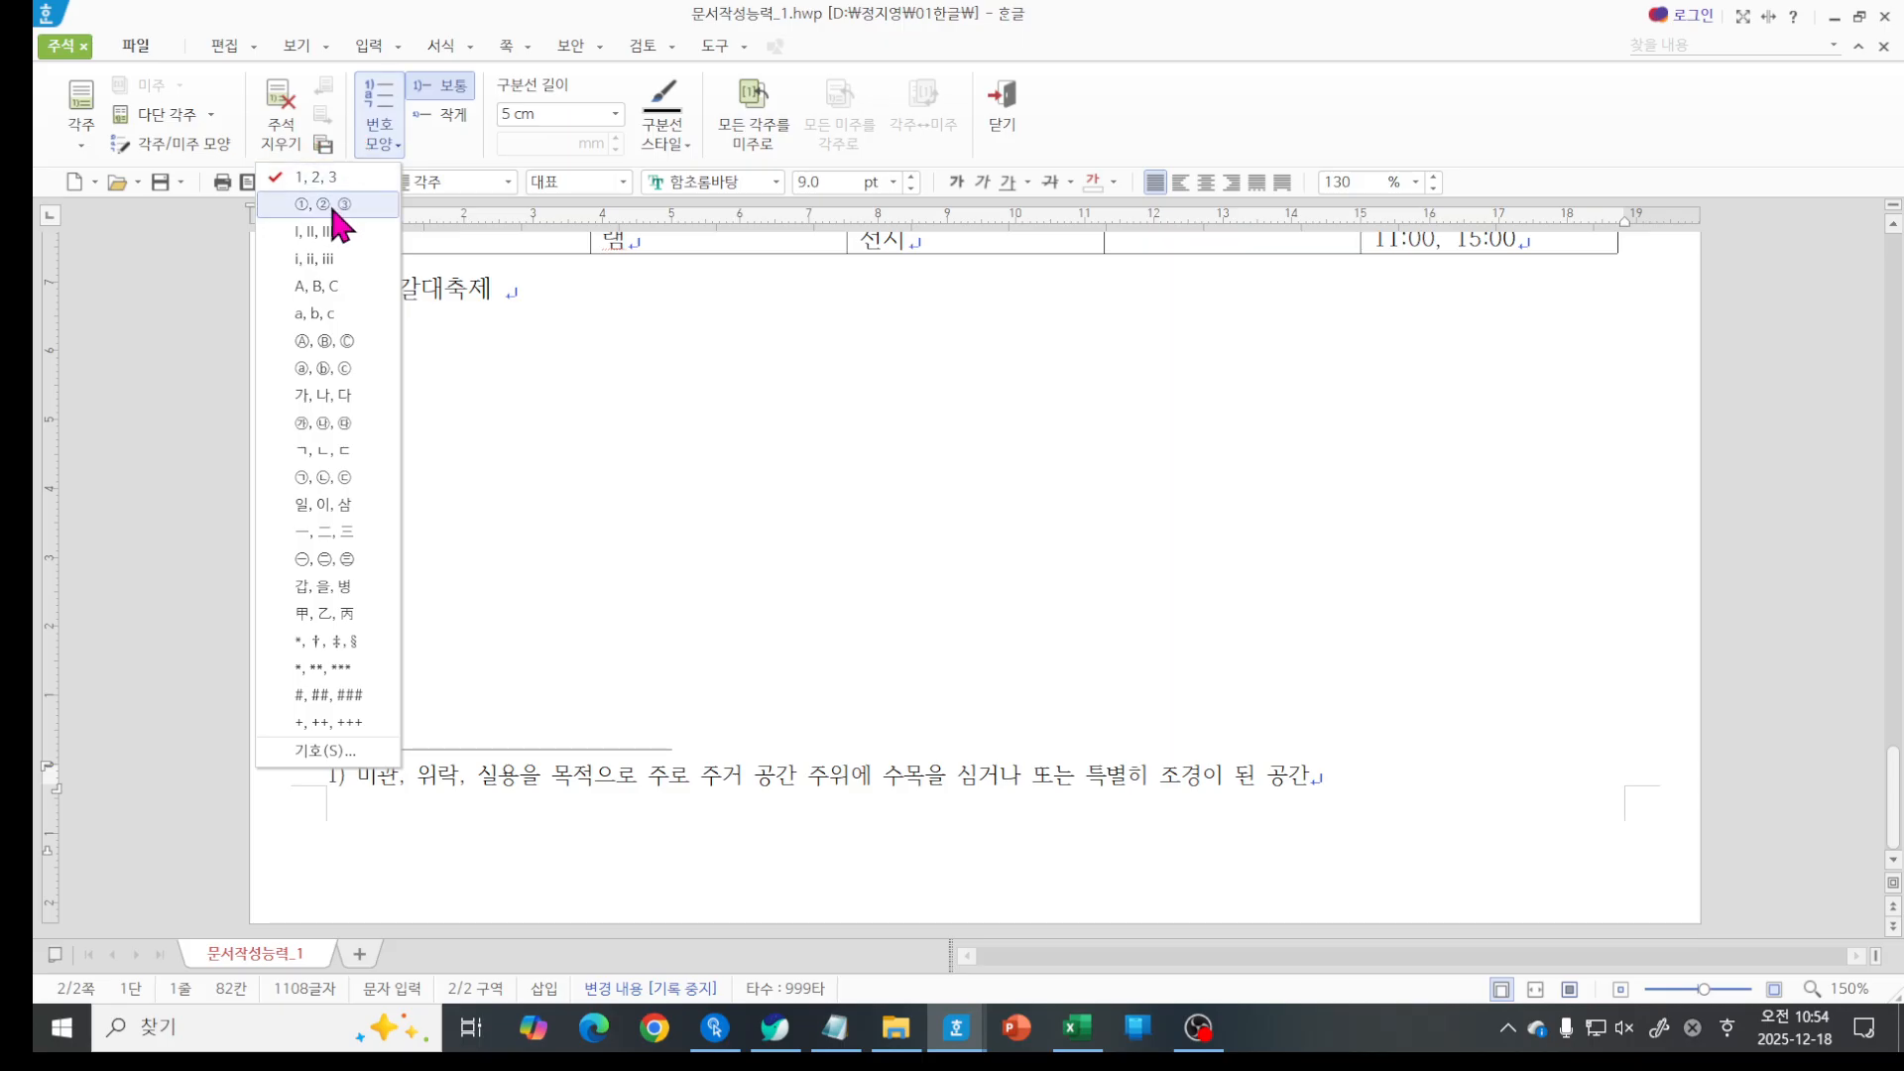
pyautogui.click(331, 206)
pyautogui.click(669, 785)
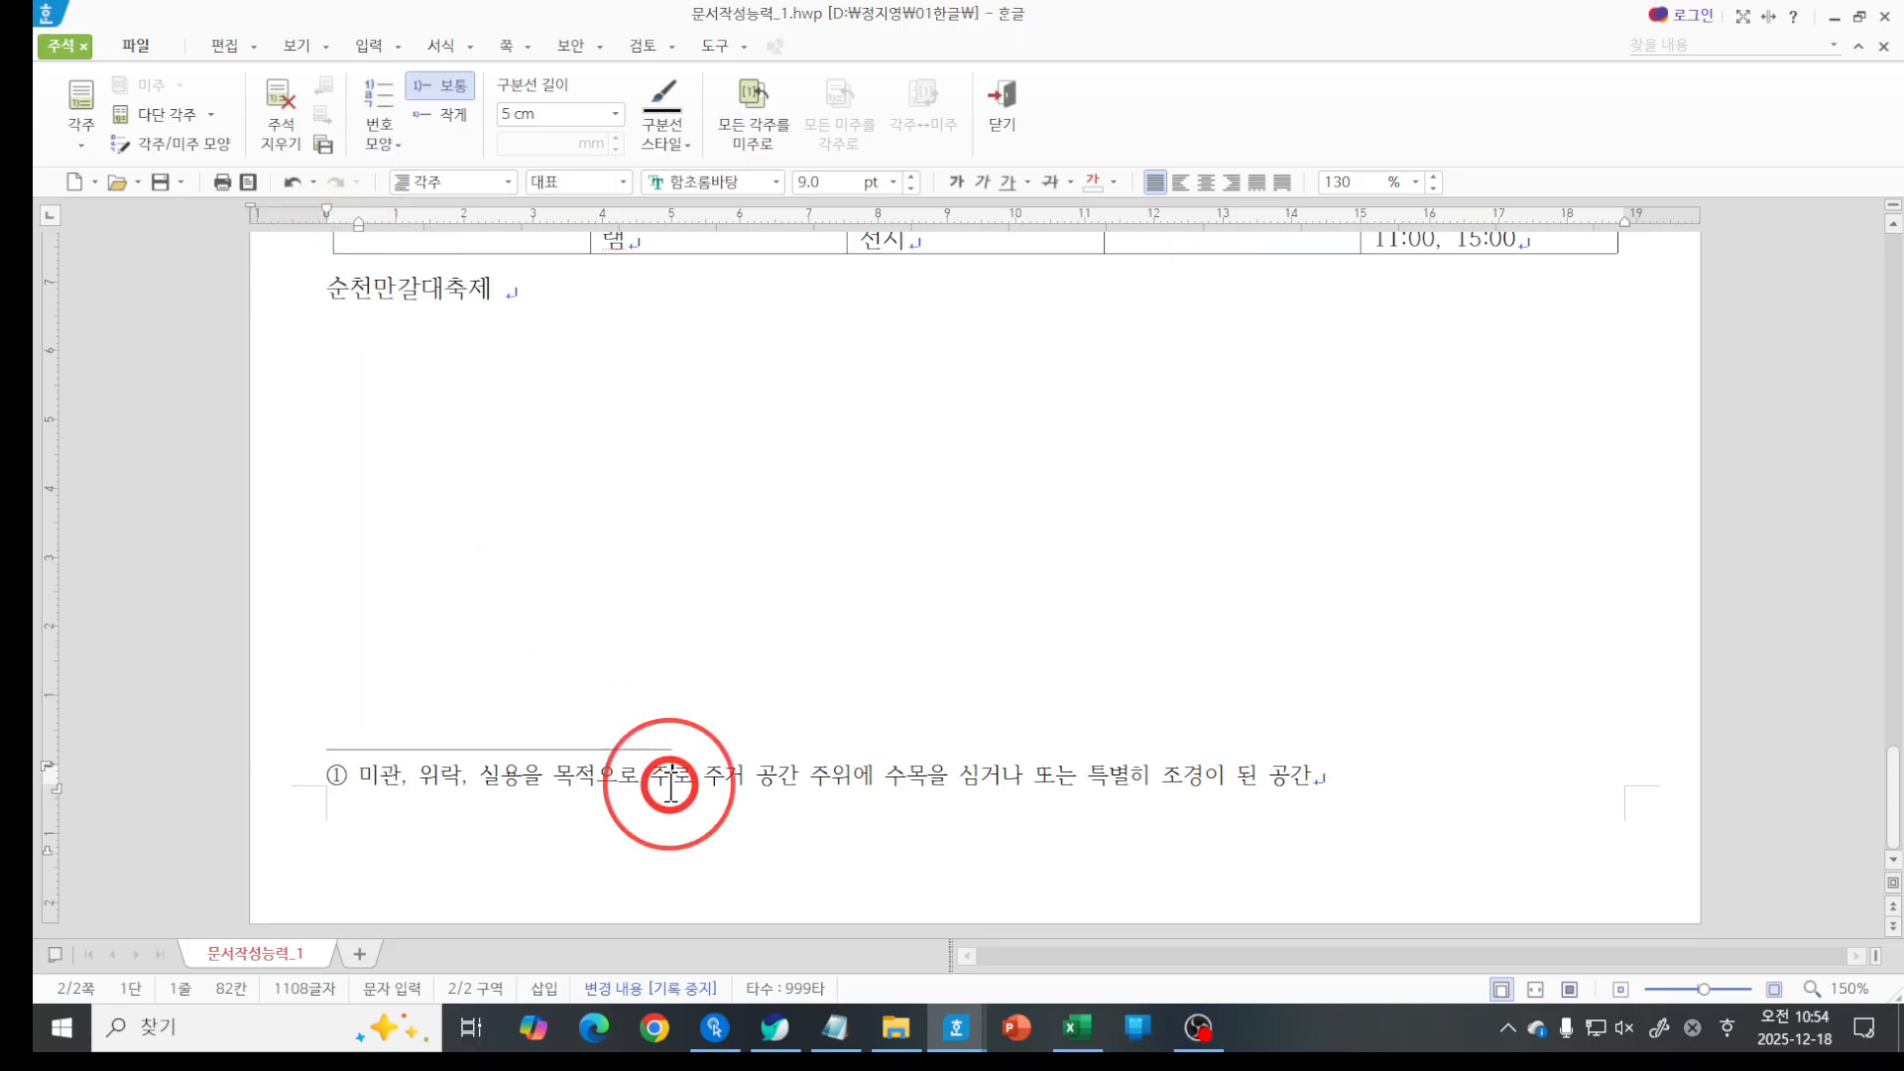
pyautogui.click(965, 840)
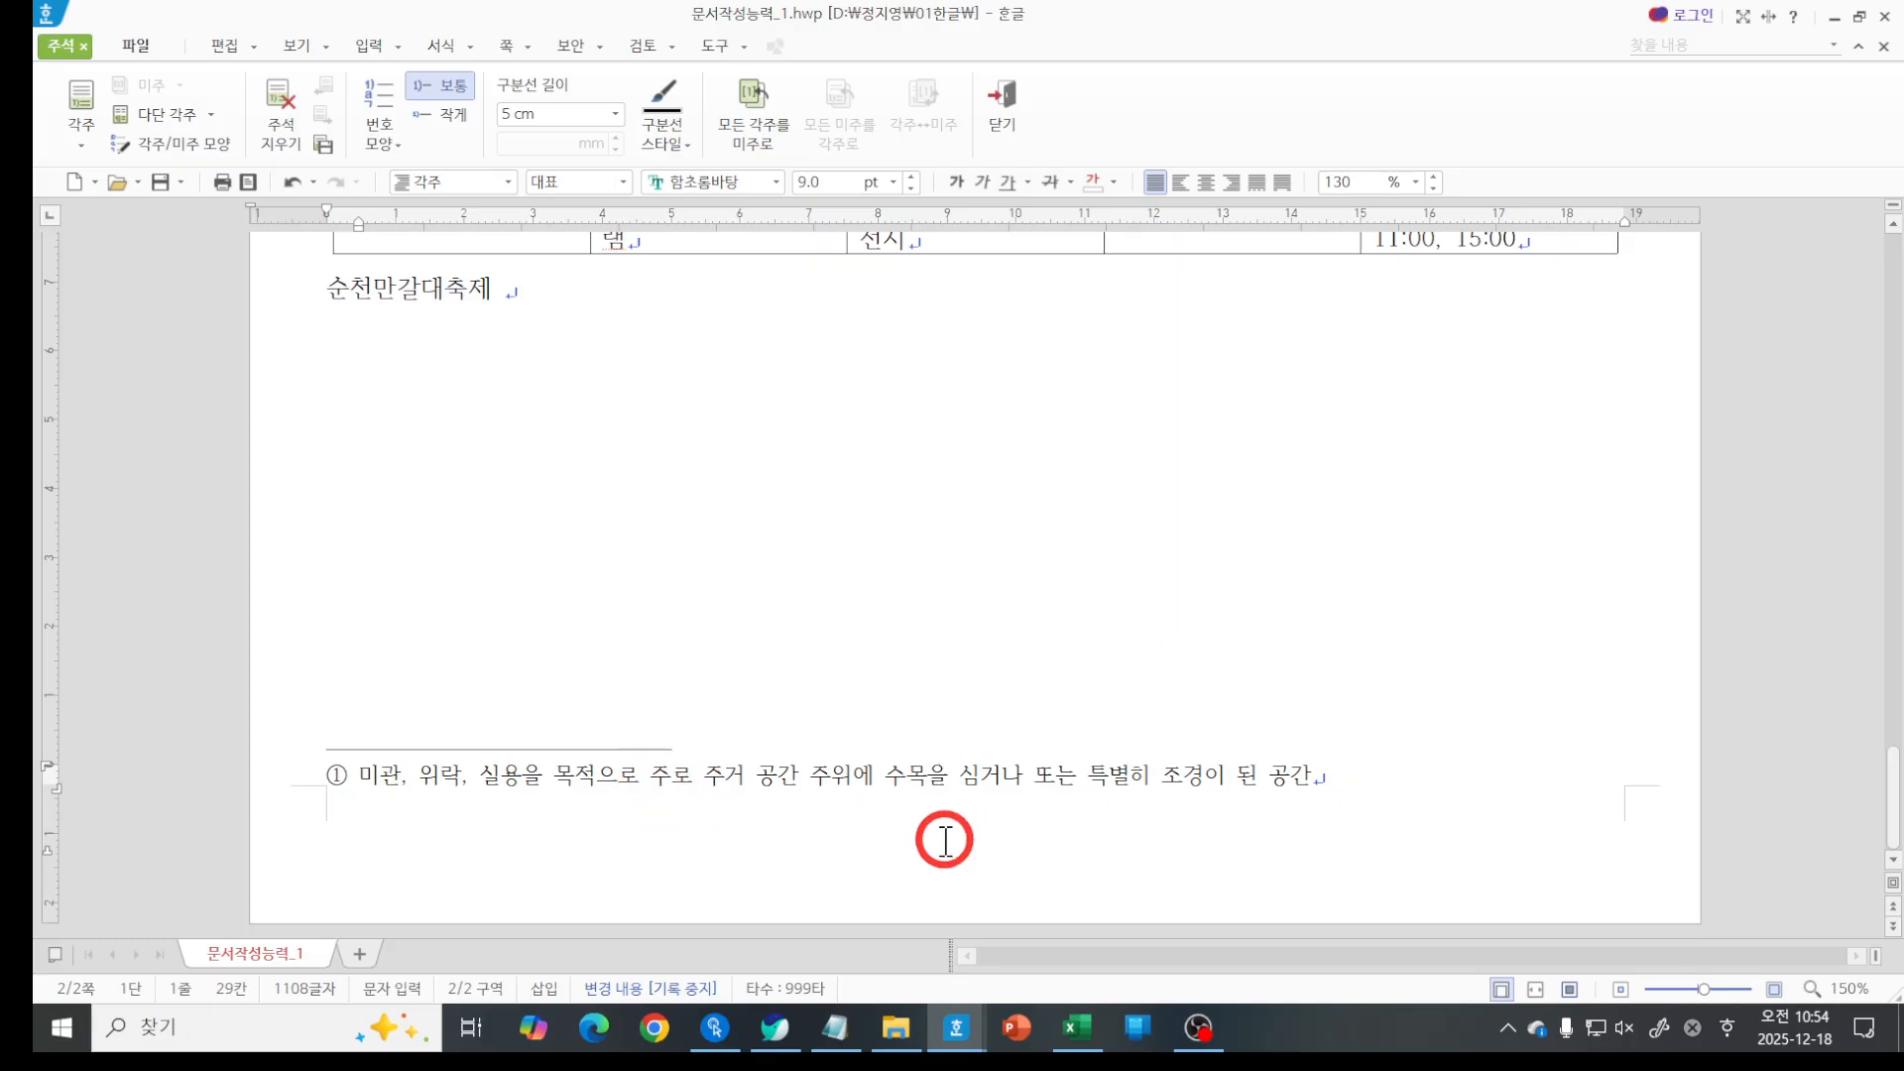
# Leave footnote editing and return to the body text of the first paragraph.
pyautogui.scroll(10, 694, 667)
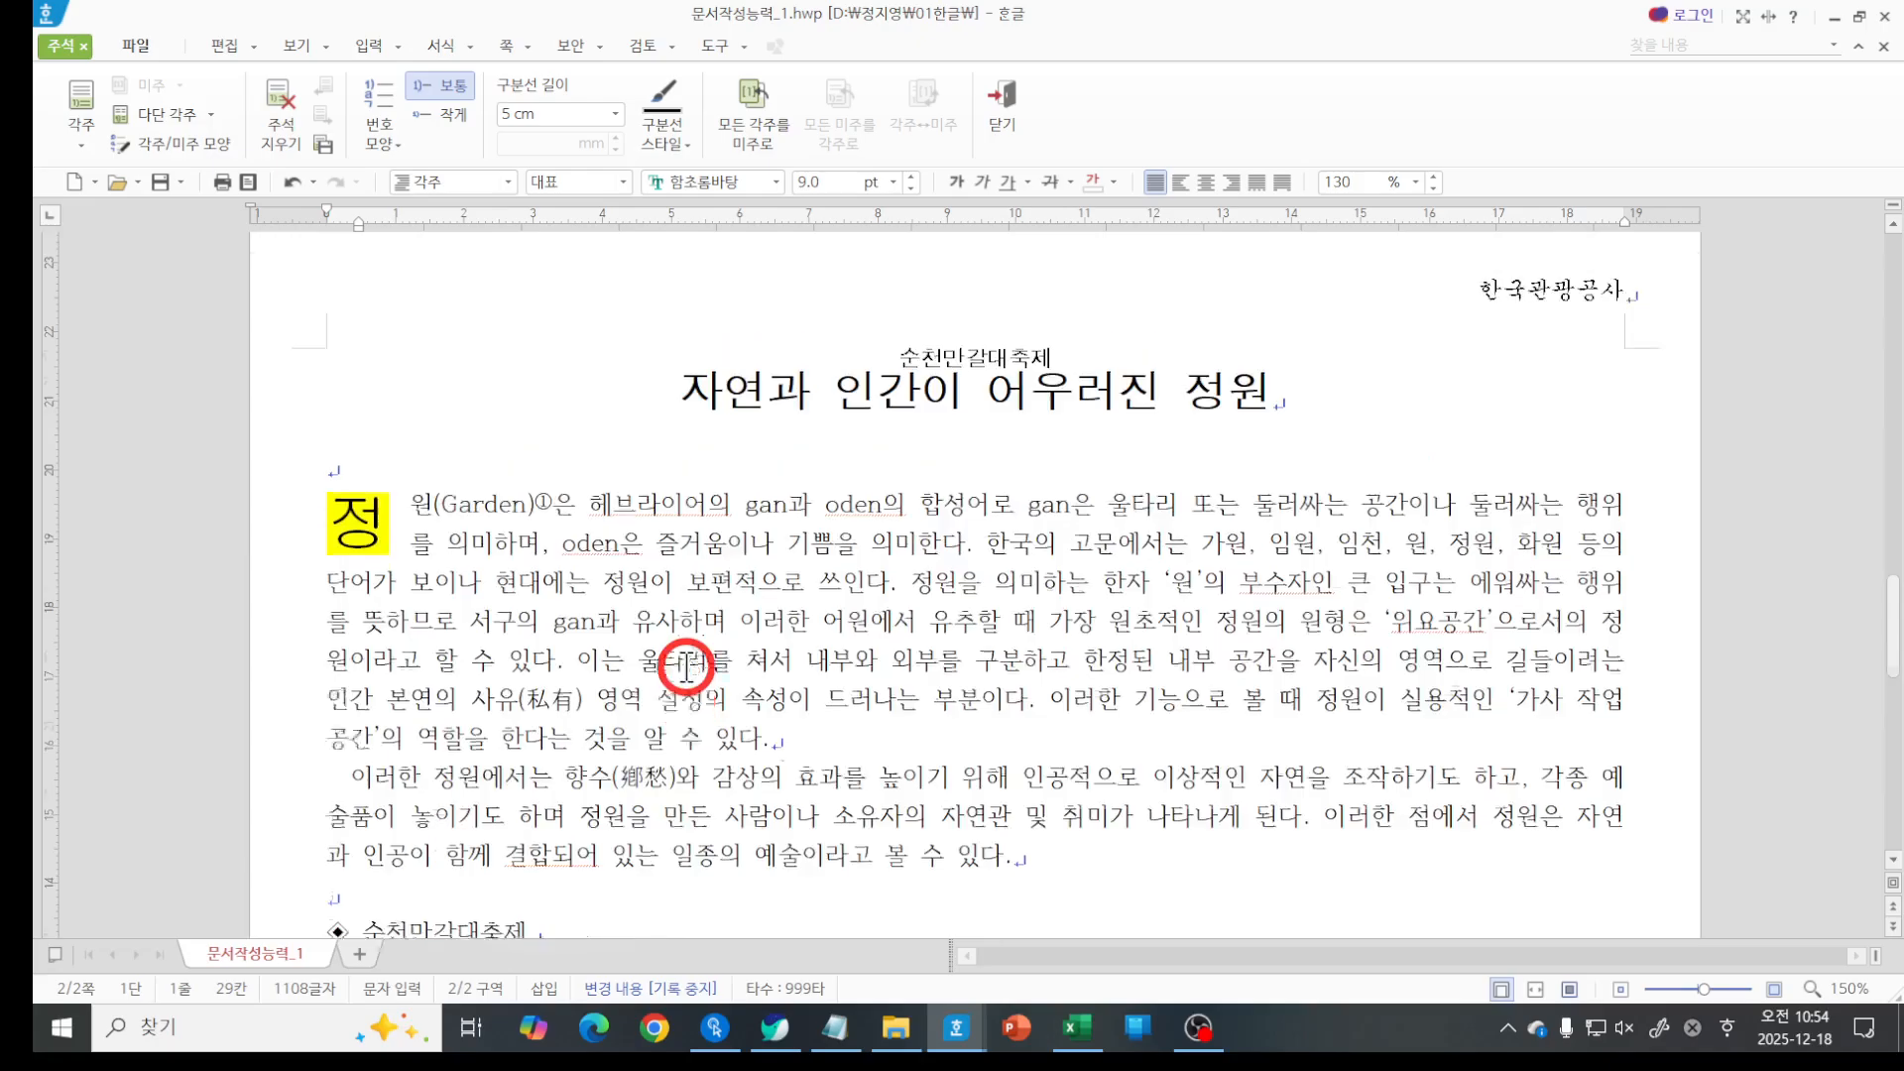
pyautogui.scroll(2, 687, 666)
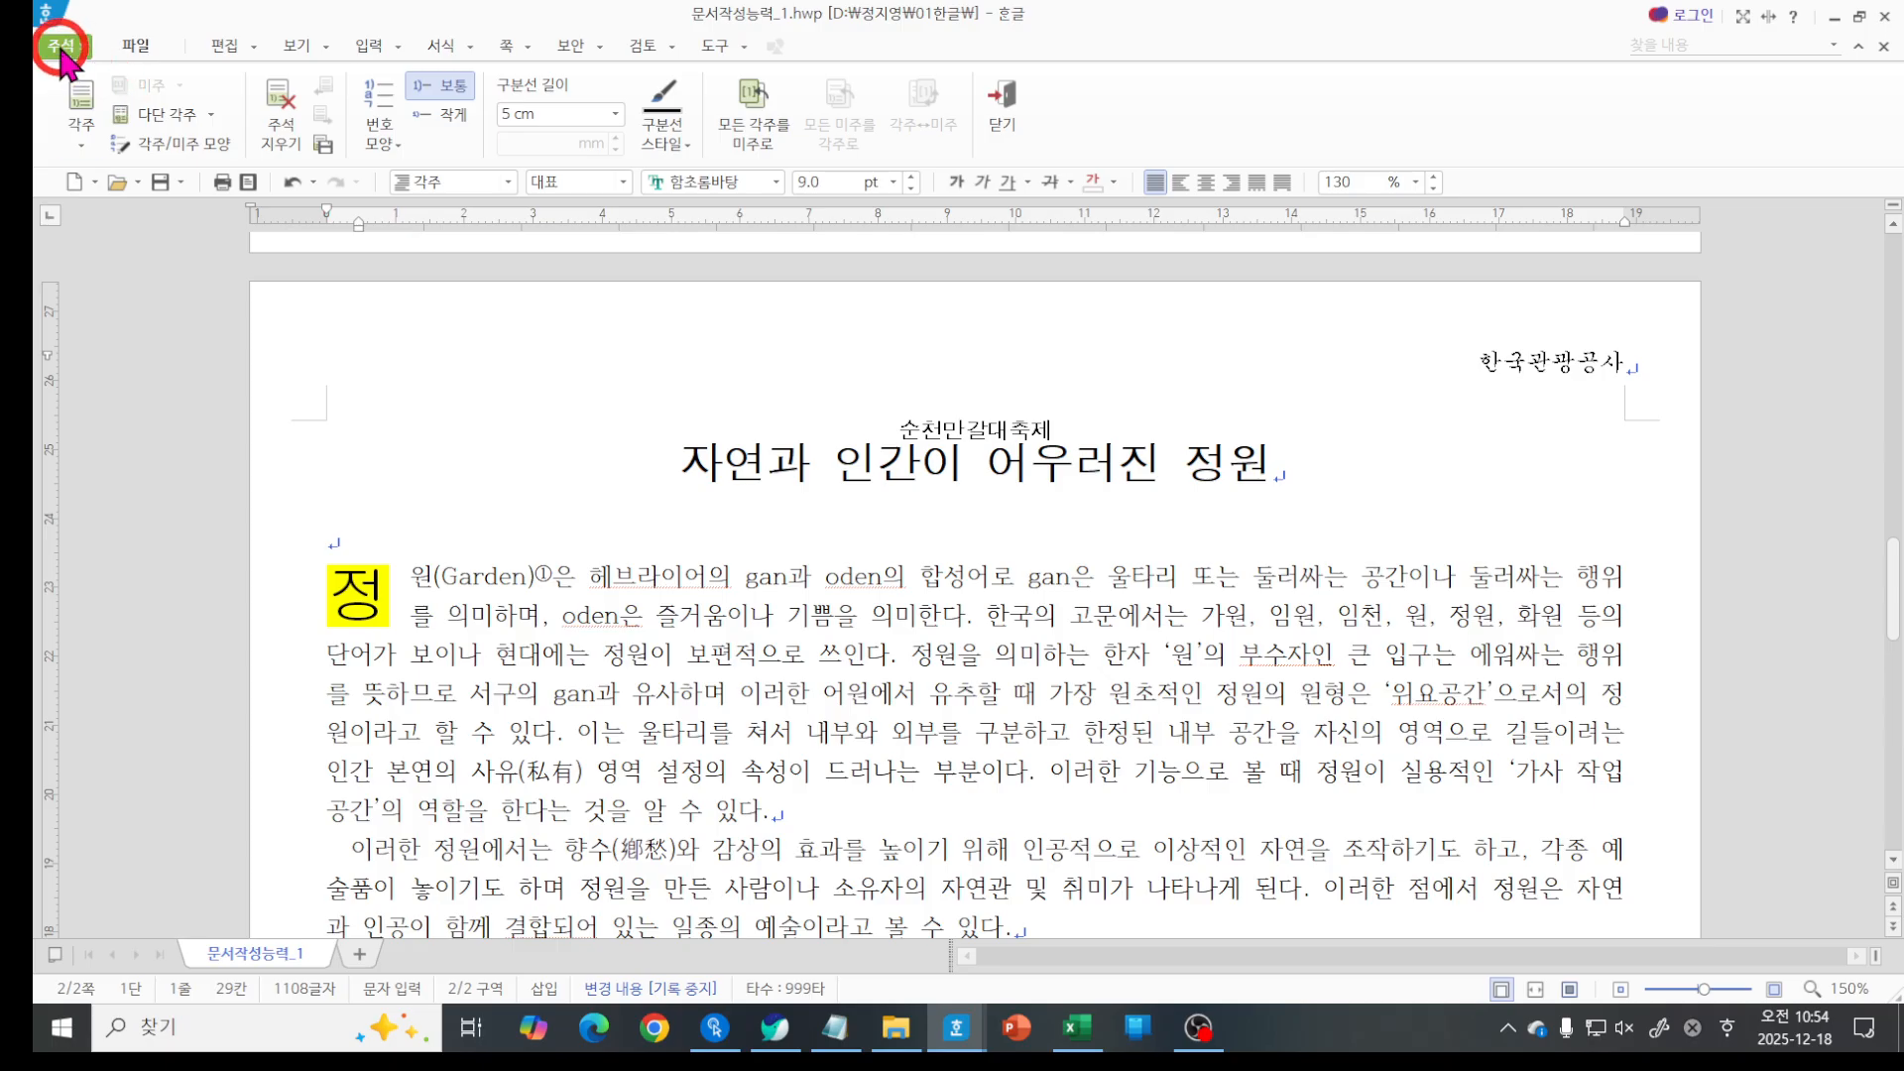
pyautogui.click(999, 117)
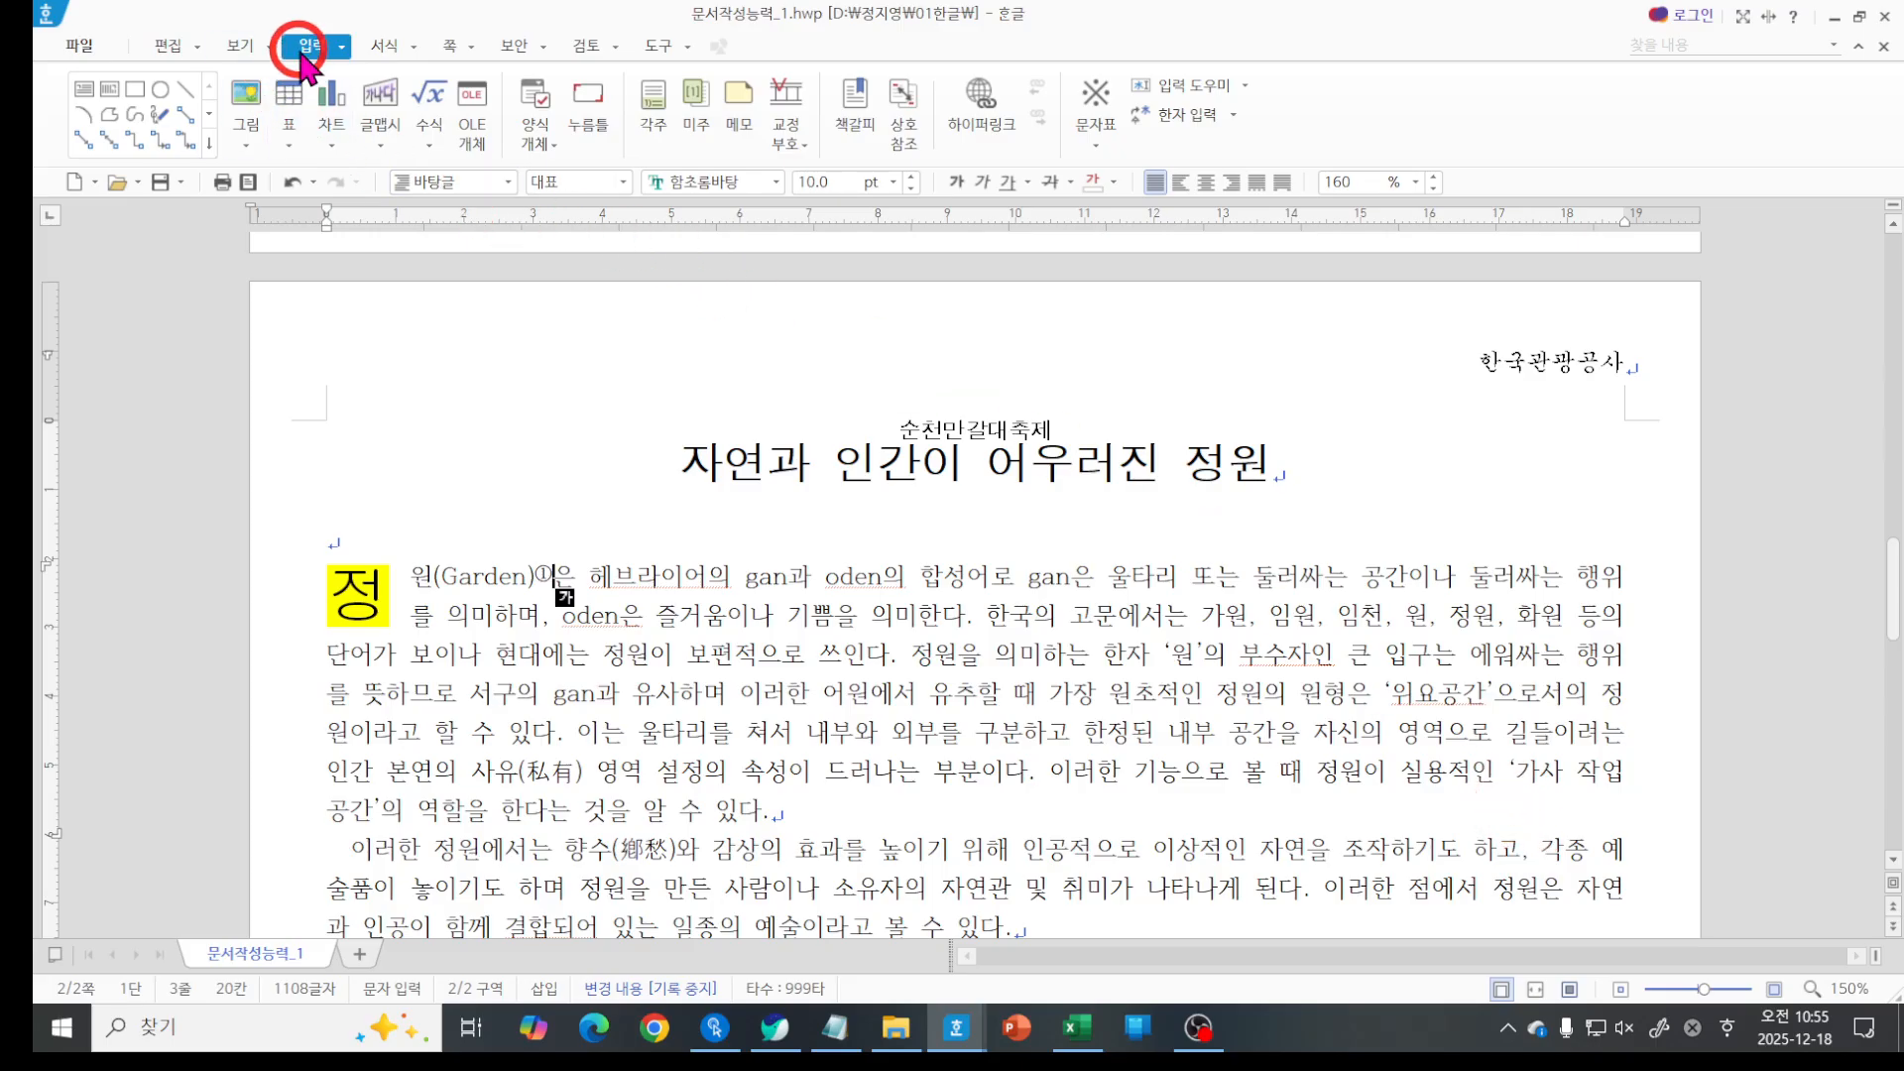
pyautogui.click(254, 91)
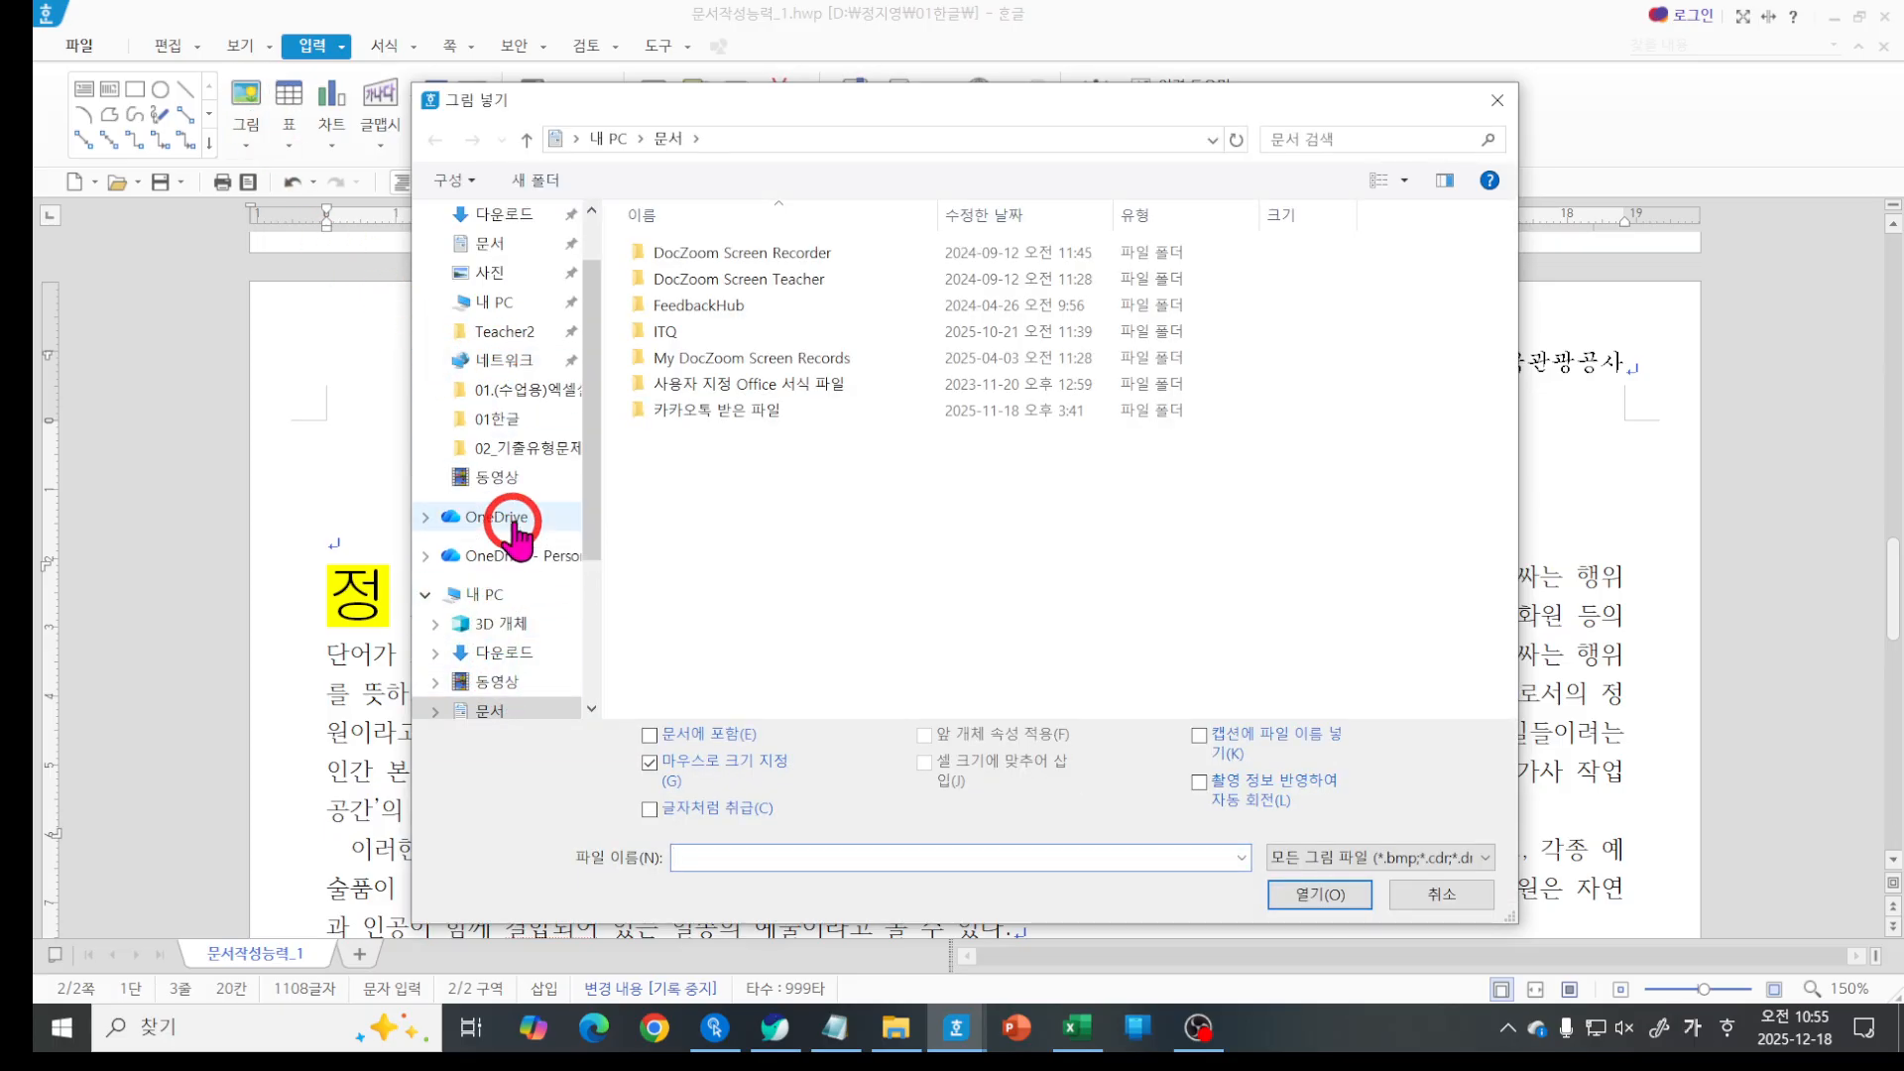
pyautogui.doubleClick(674, 332)
pyautogui.doubleClick(679, 261)
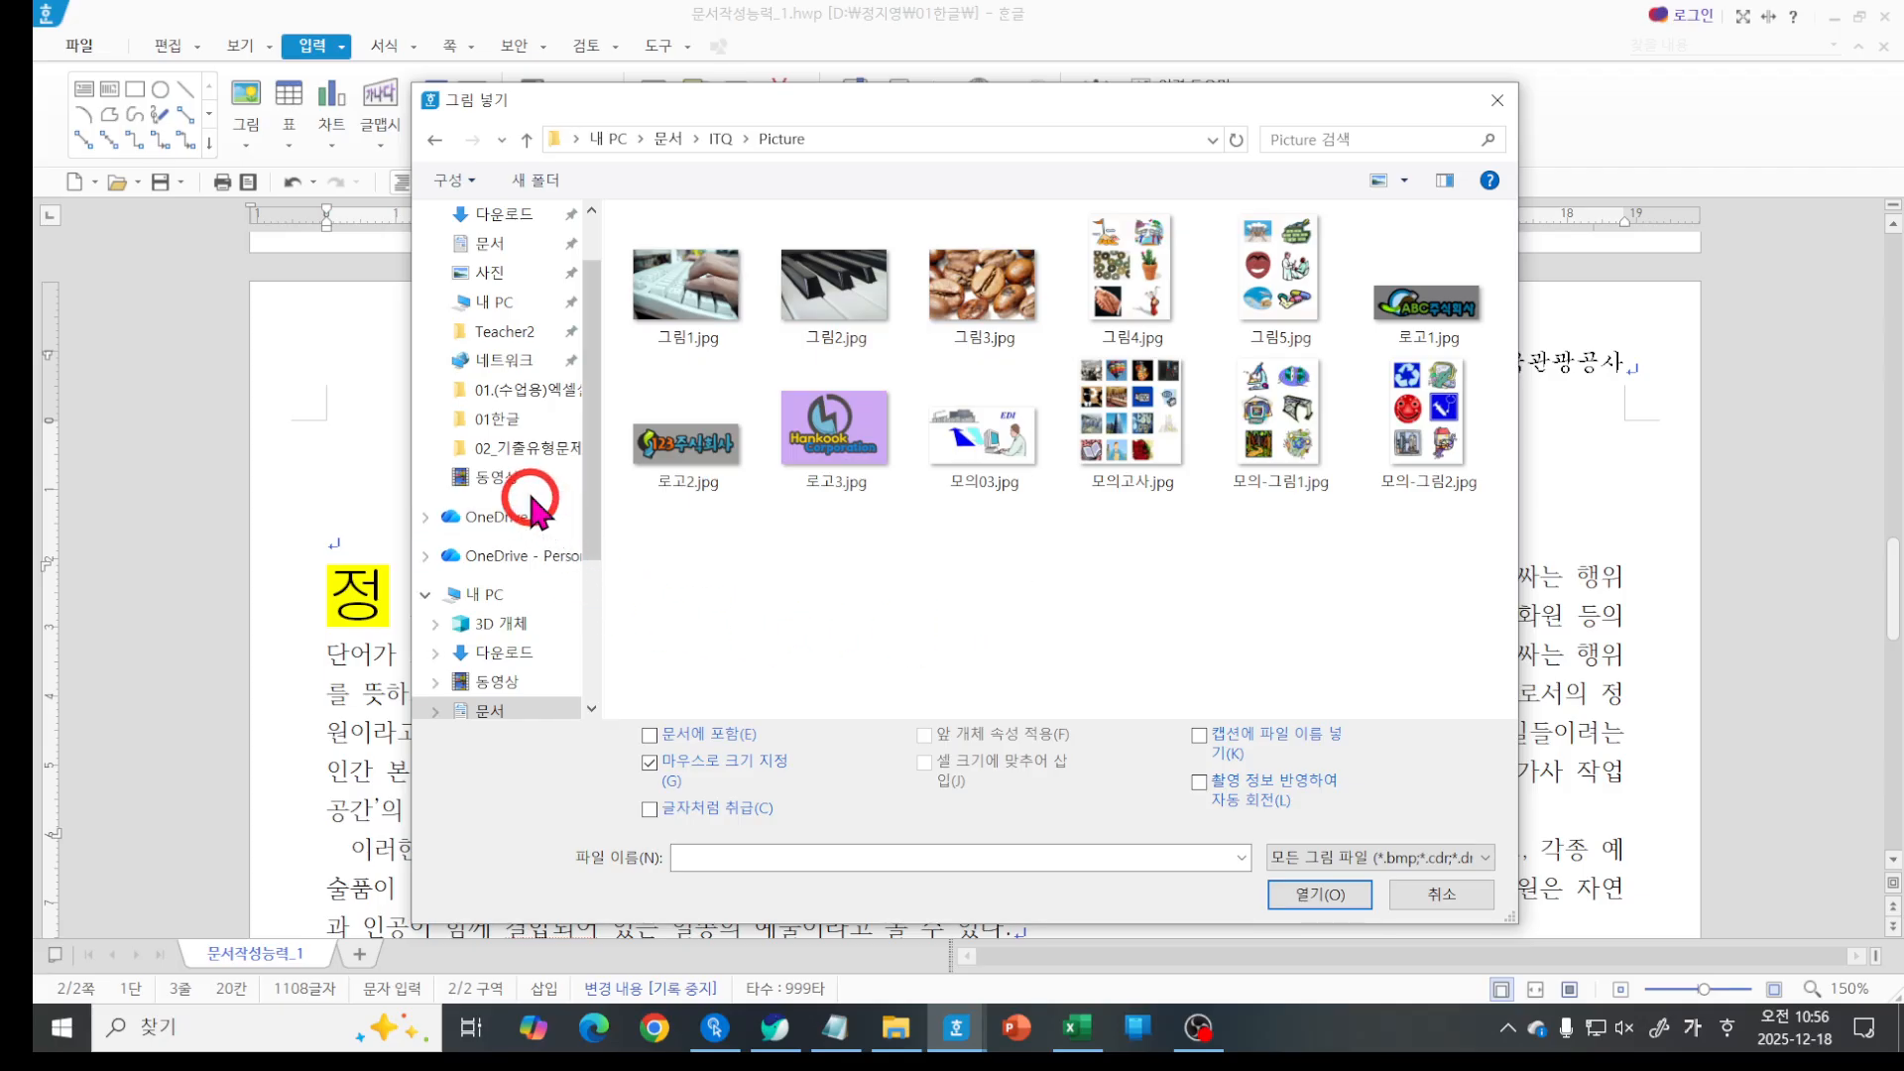
pyautogui.click(510, 421)
pyautogui.click(536, 419)
pyautogui.click(507, 423)
pyautogui.click(509, 401)
pyautogui.click(508, 425)
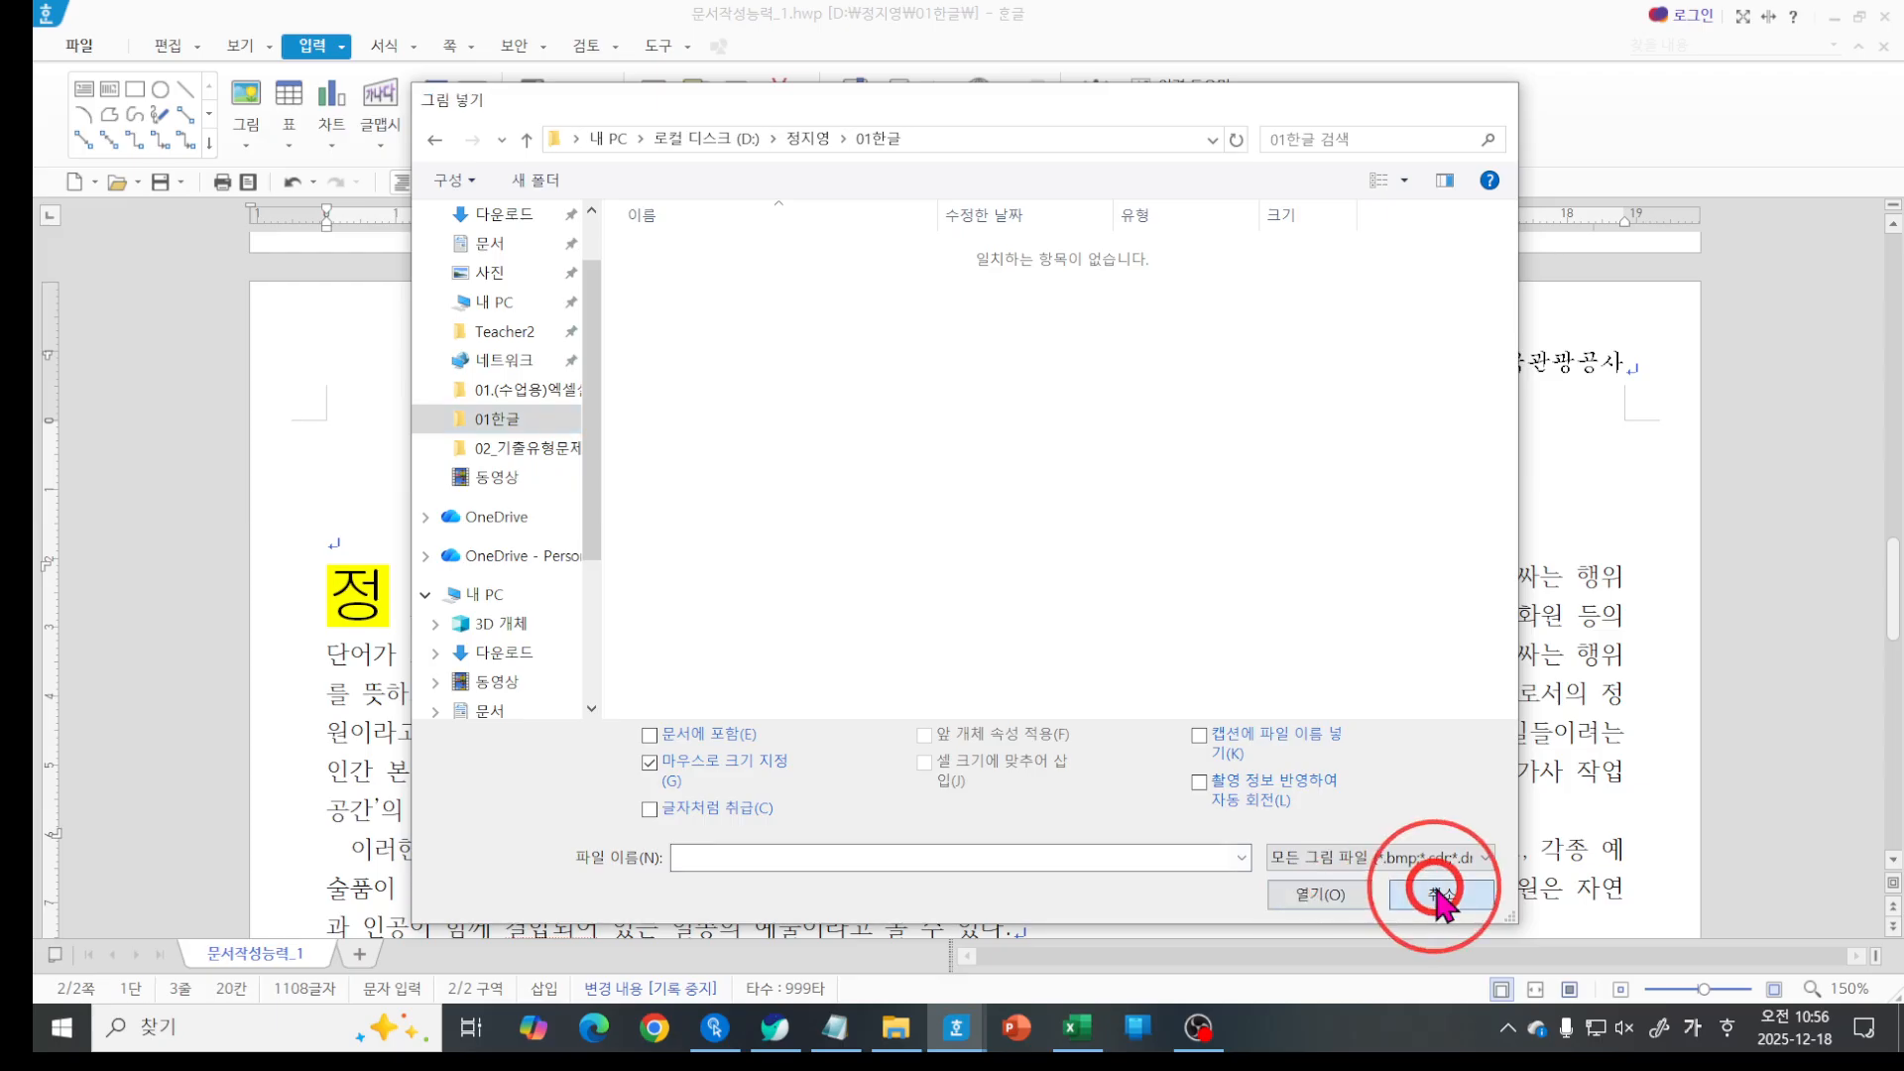
pyautogui.click(1428, 890)
pyautogui.click(907, 1031)
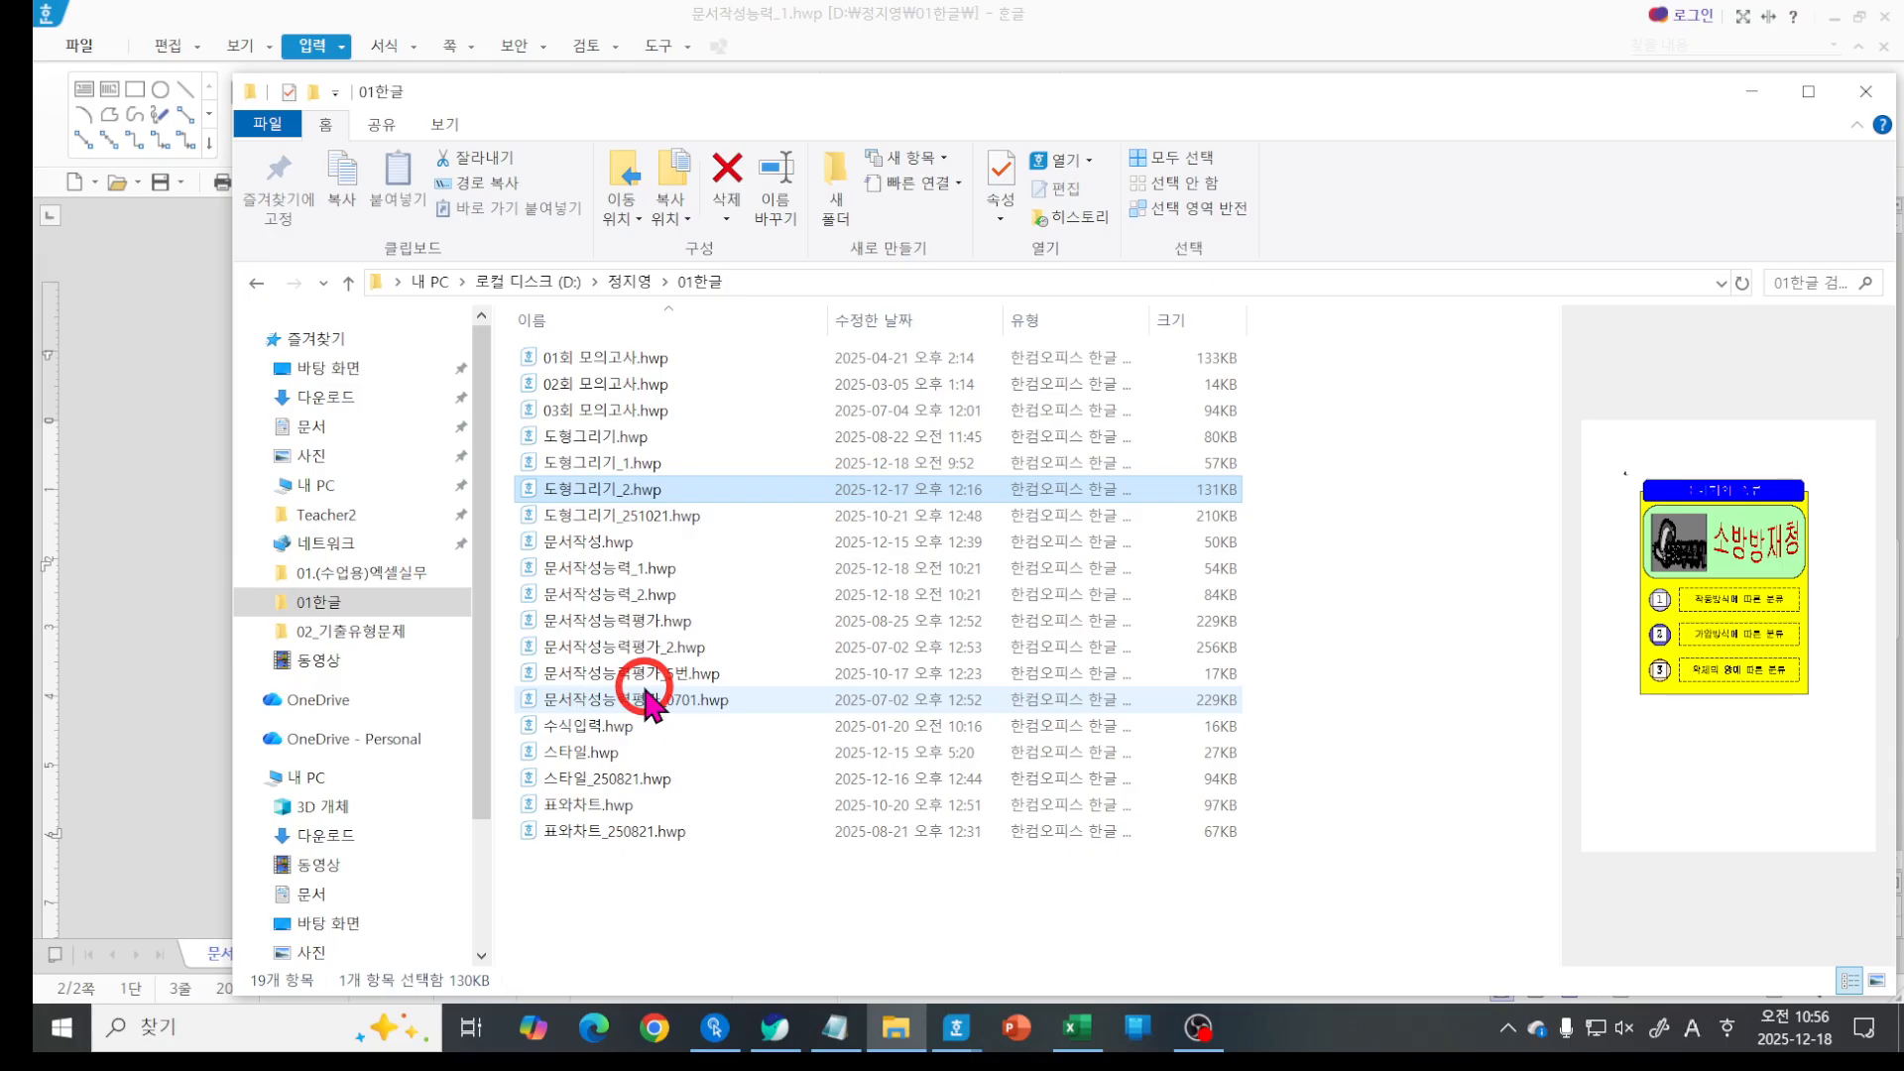
pyautogui.click(151, 710)
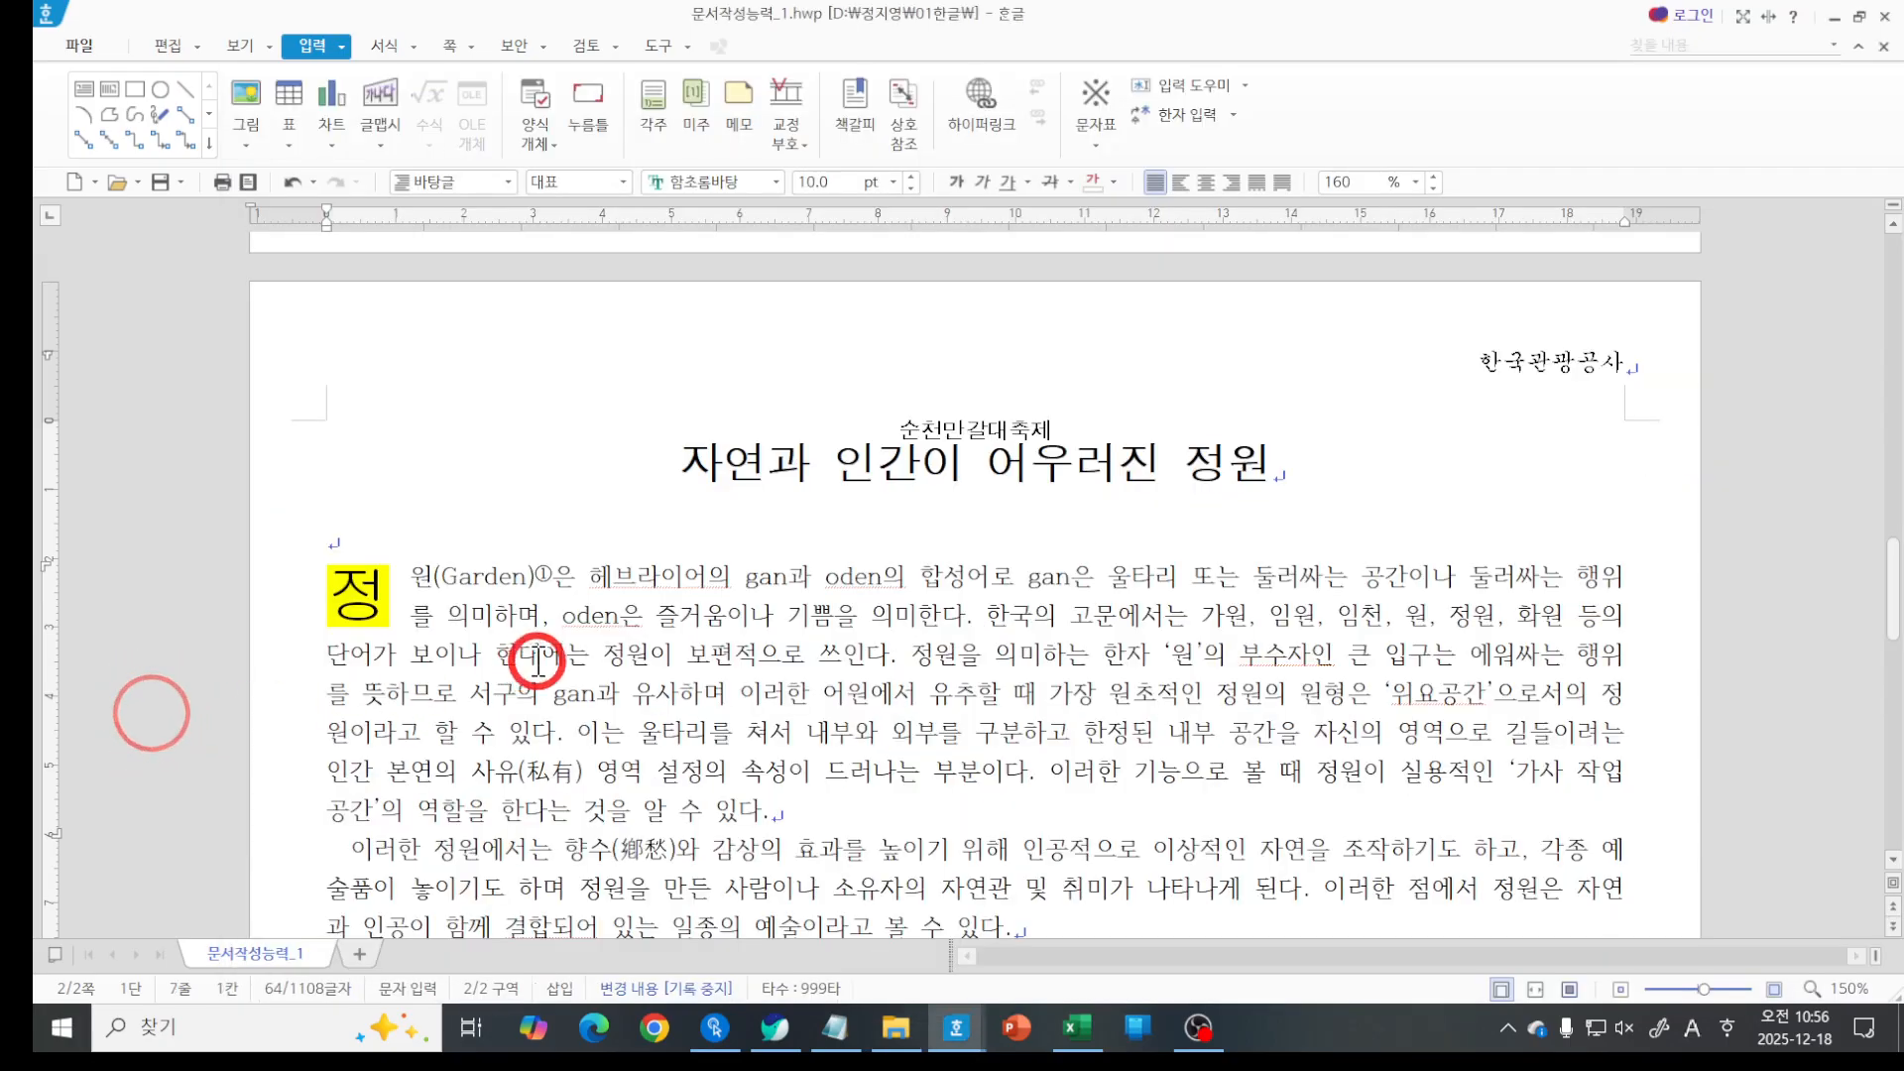
# Start inserting a picture after 정원(Garden) in the first paragraph and browse to the 문서 > ITQ > Picture folder.
pyautogui.click(557, 570)
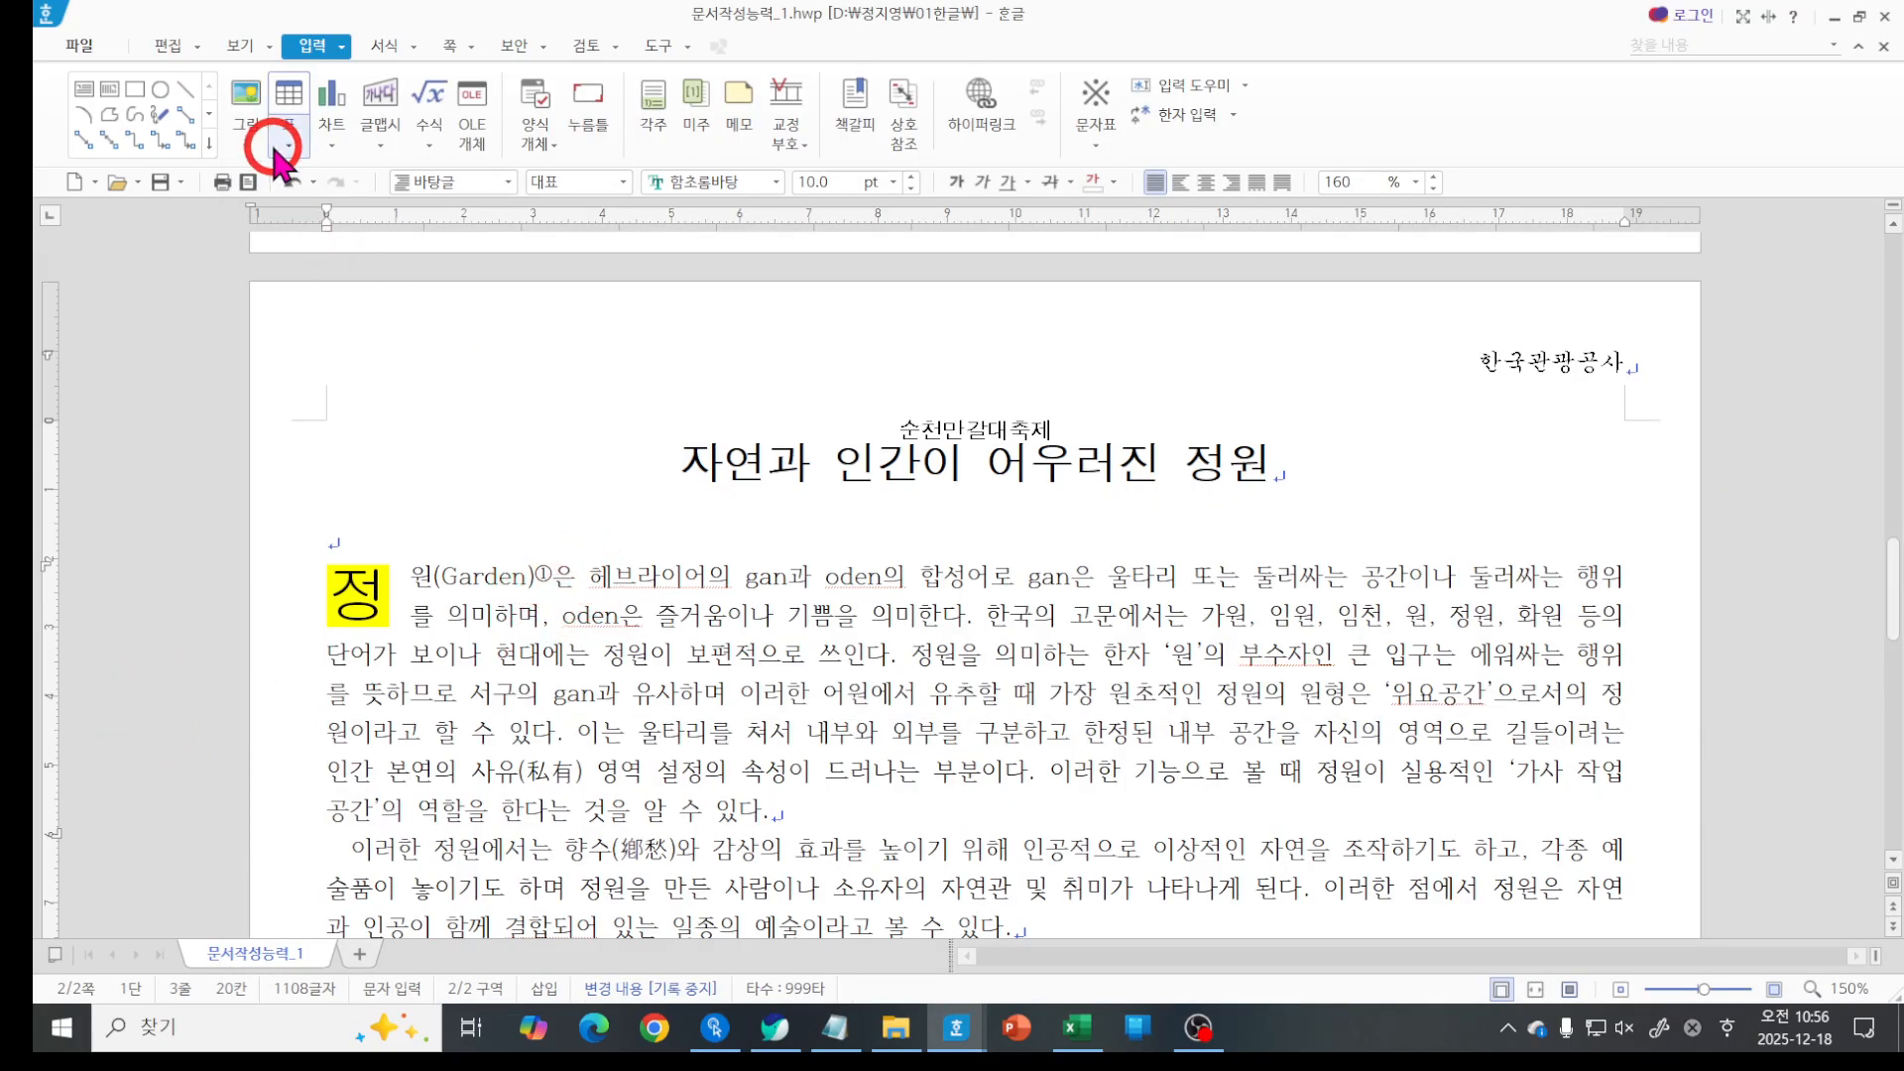
pyautogui.click(248, 109)
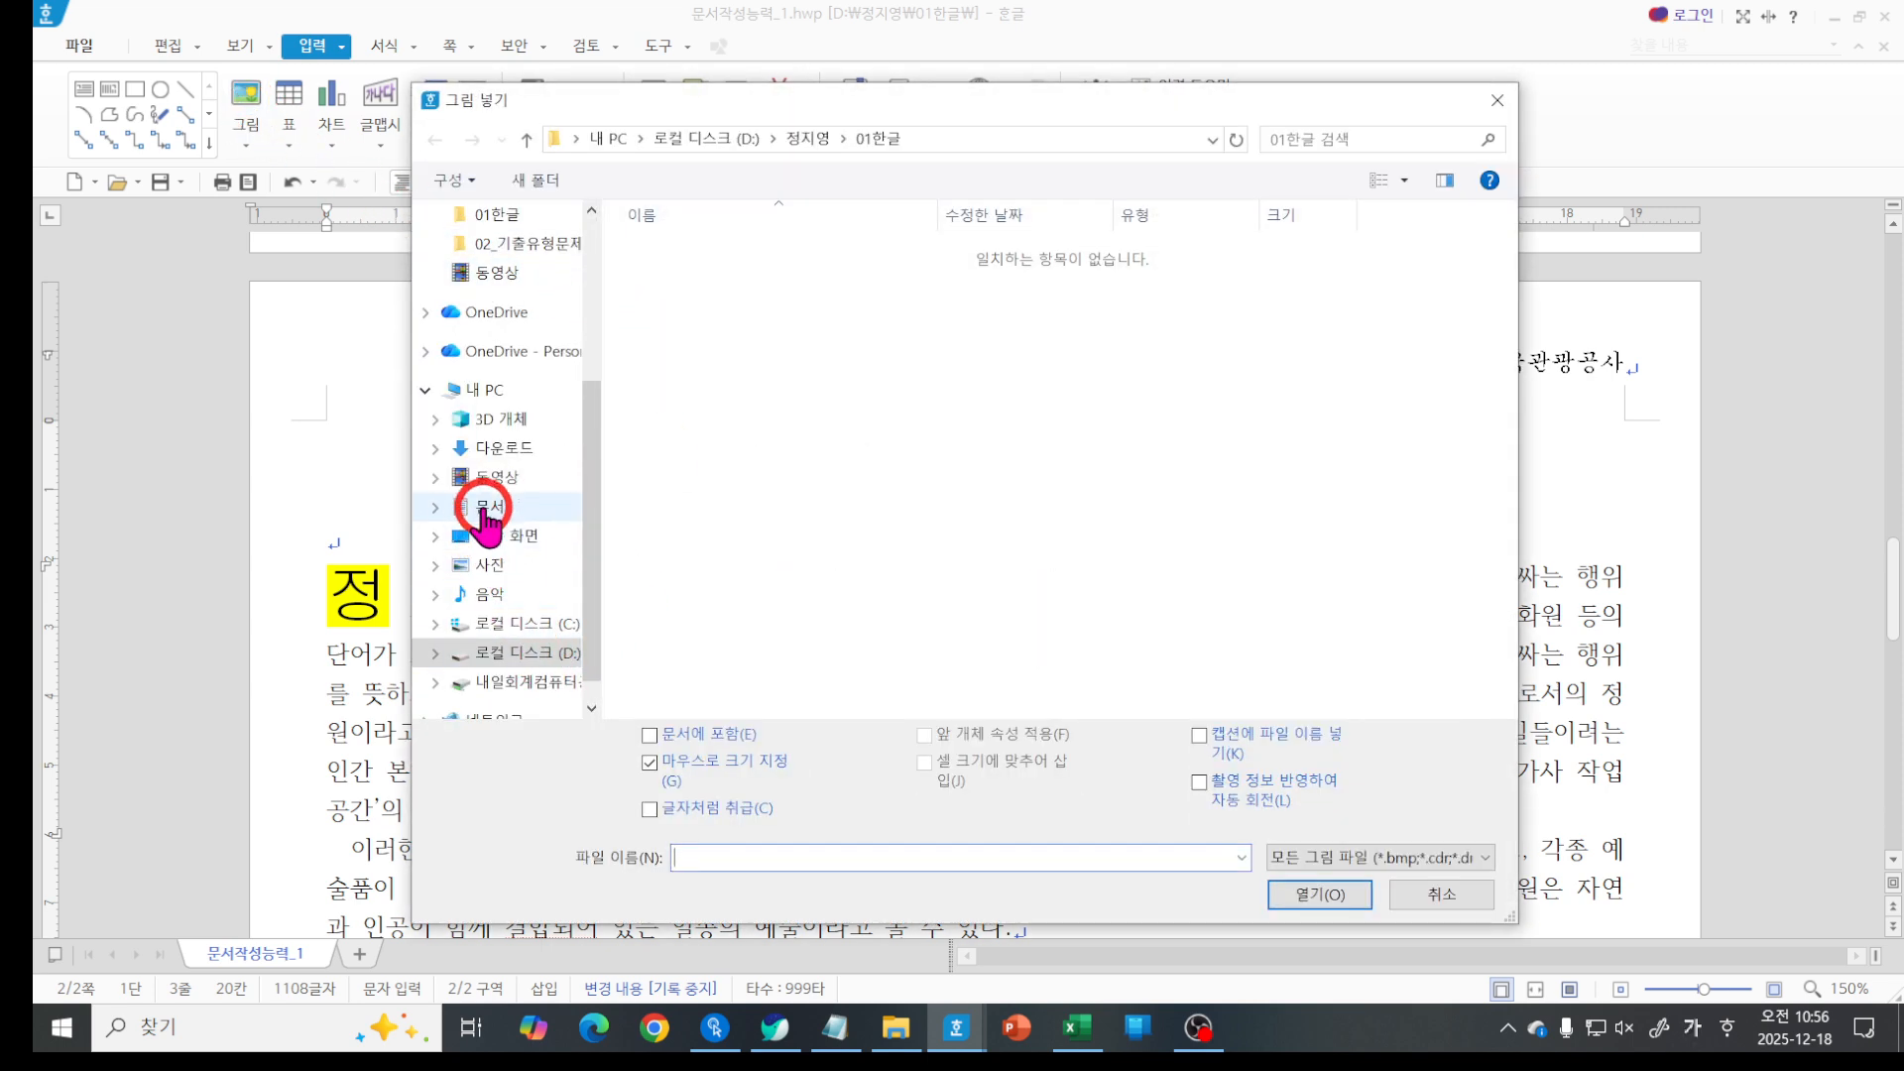
pyautogui.doubleClick(629, 335)
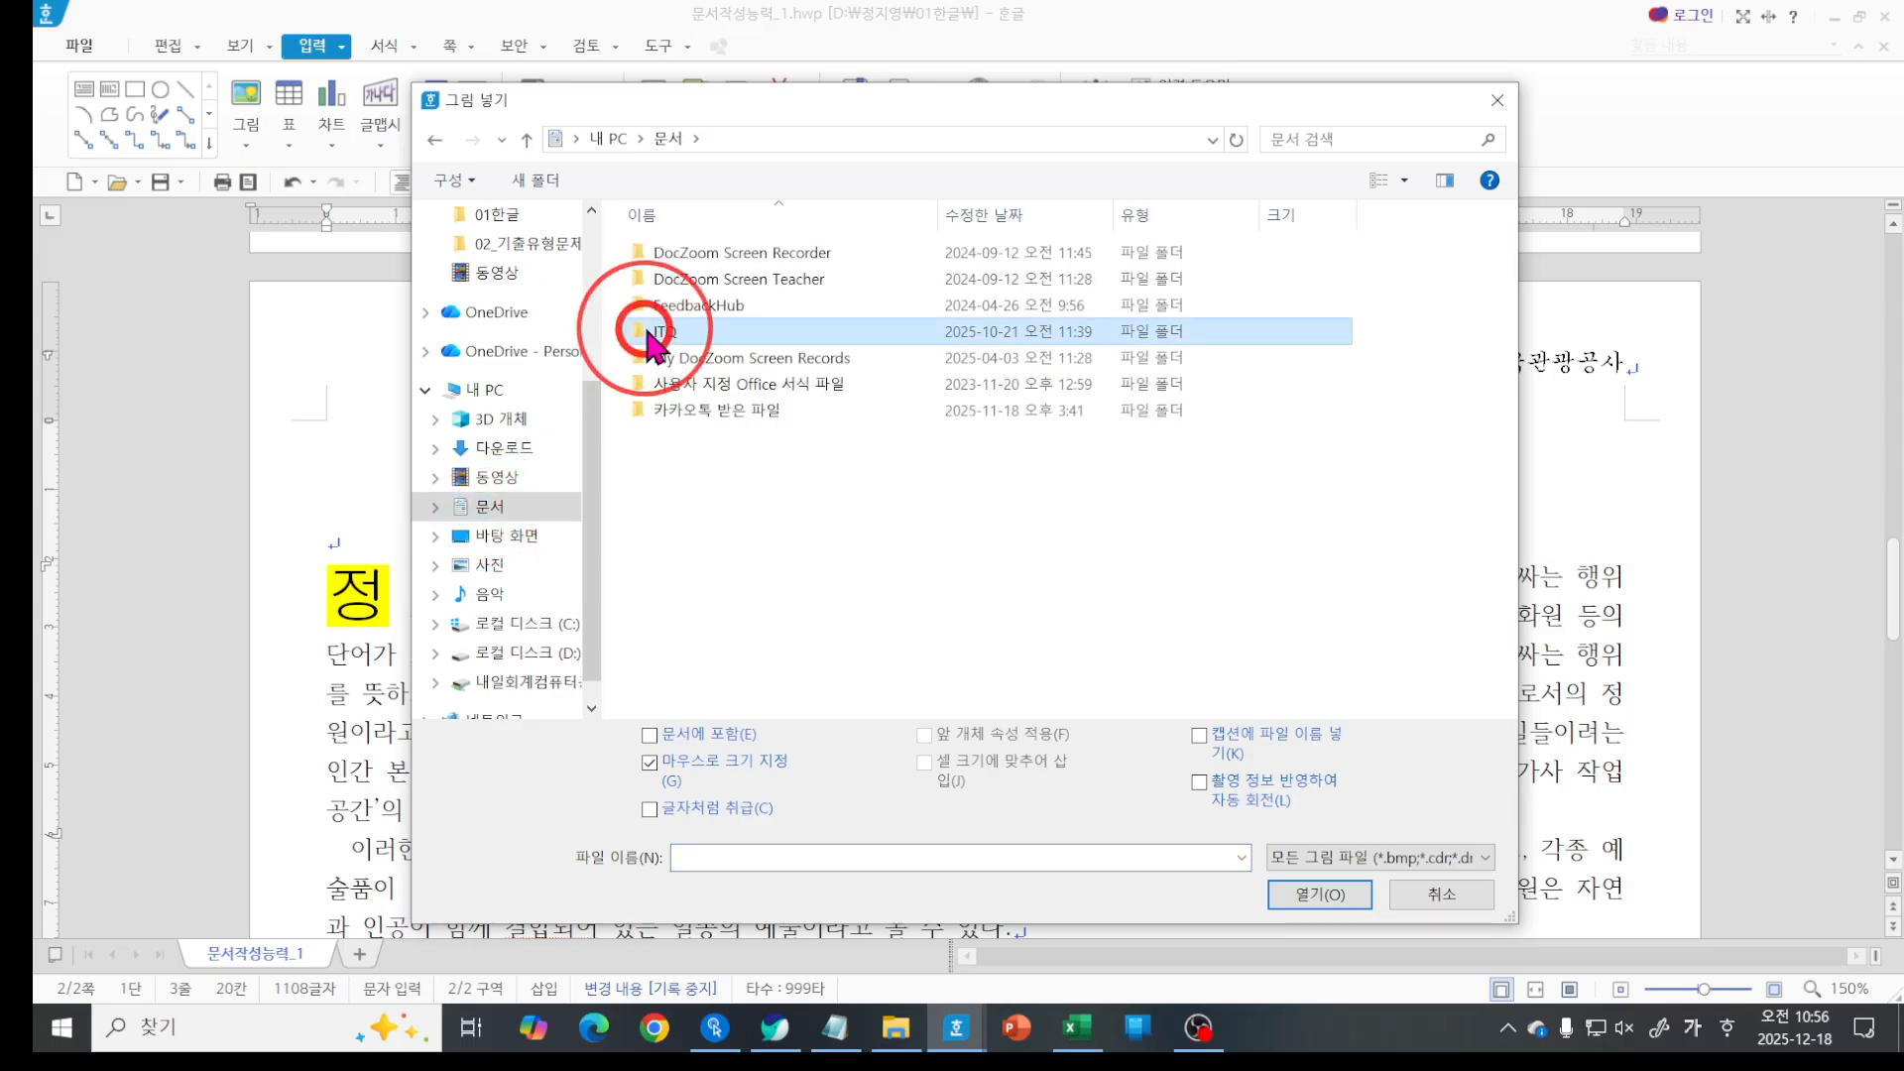
pyautogui.click(660, 260)
pyautogui.doubleClick(660, 260)
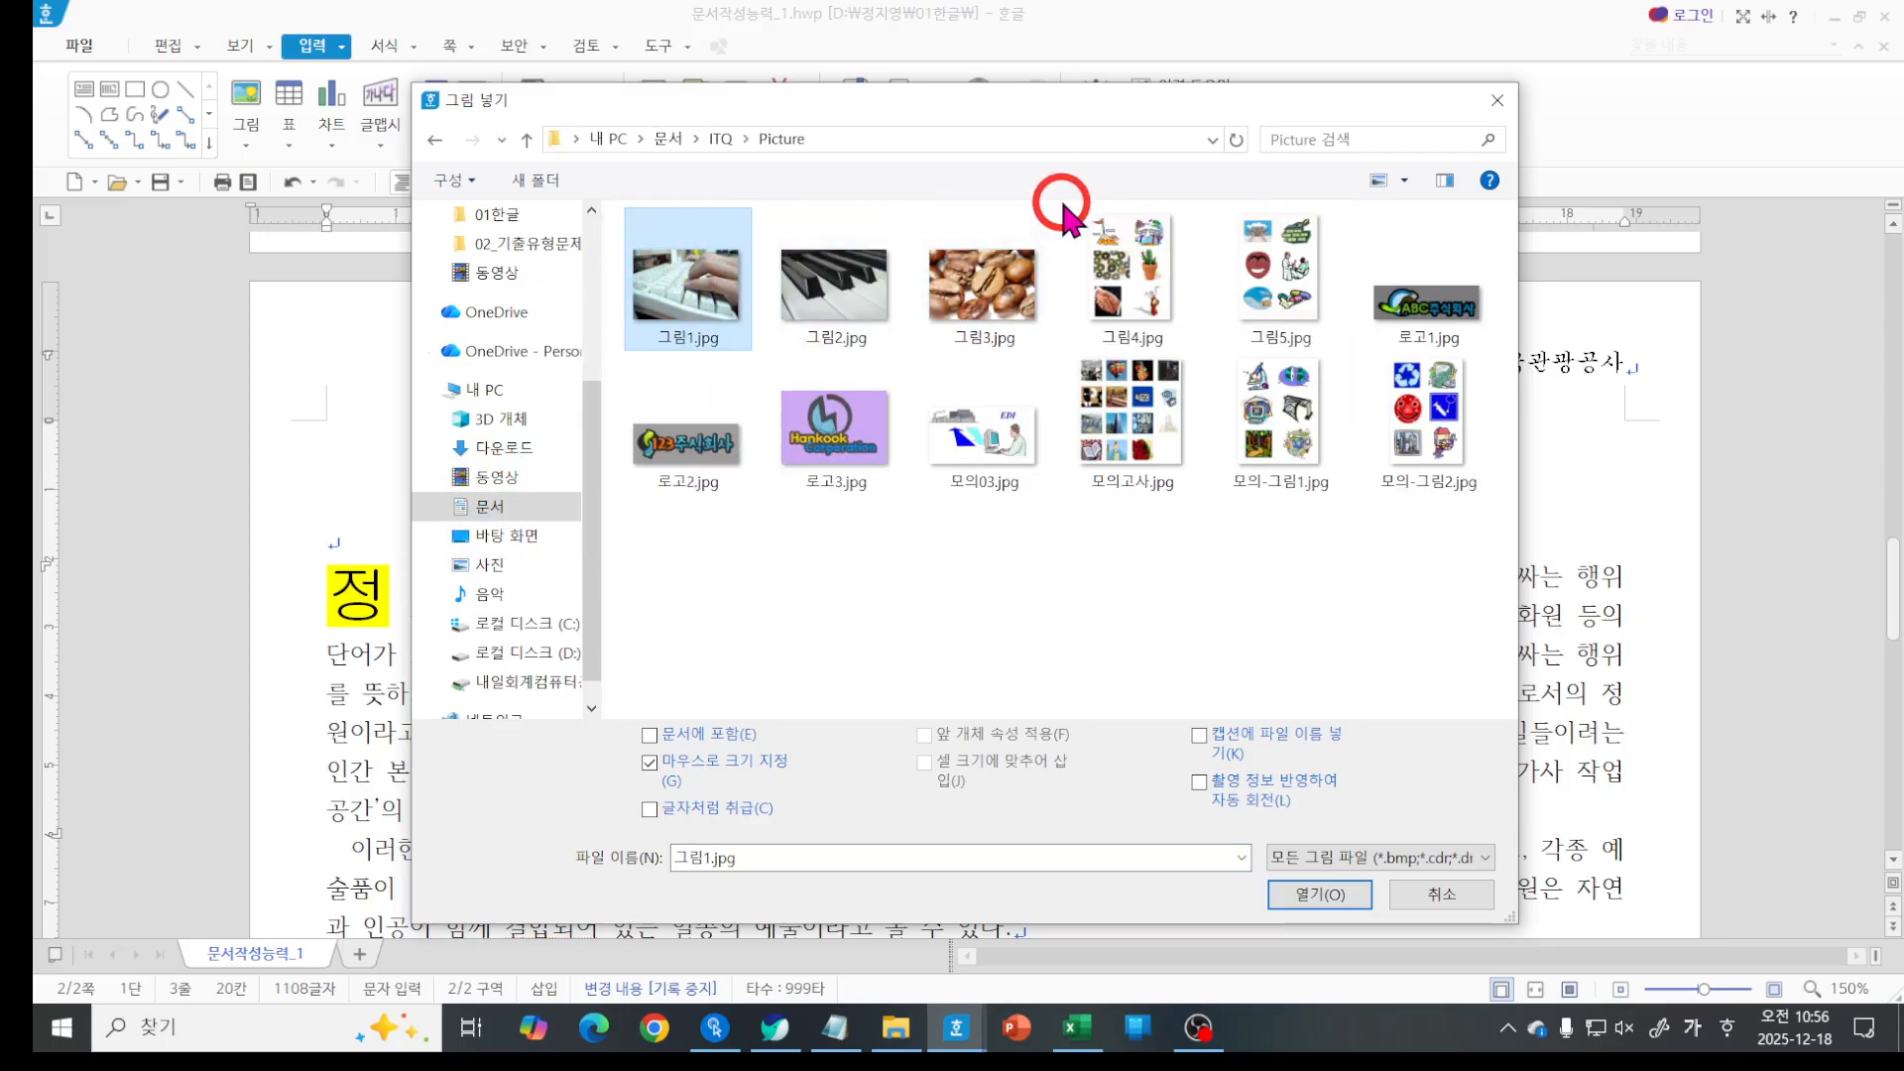
# Switch the picture file list to the 자세히 view and back to 큰 아이콘.
pyautogui.click(1381, 183)
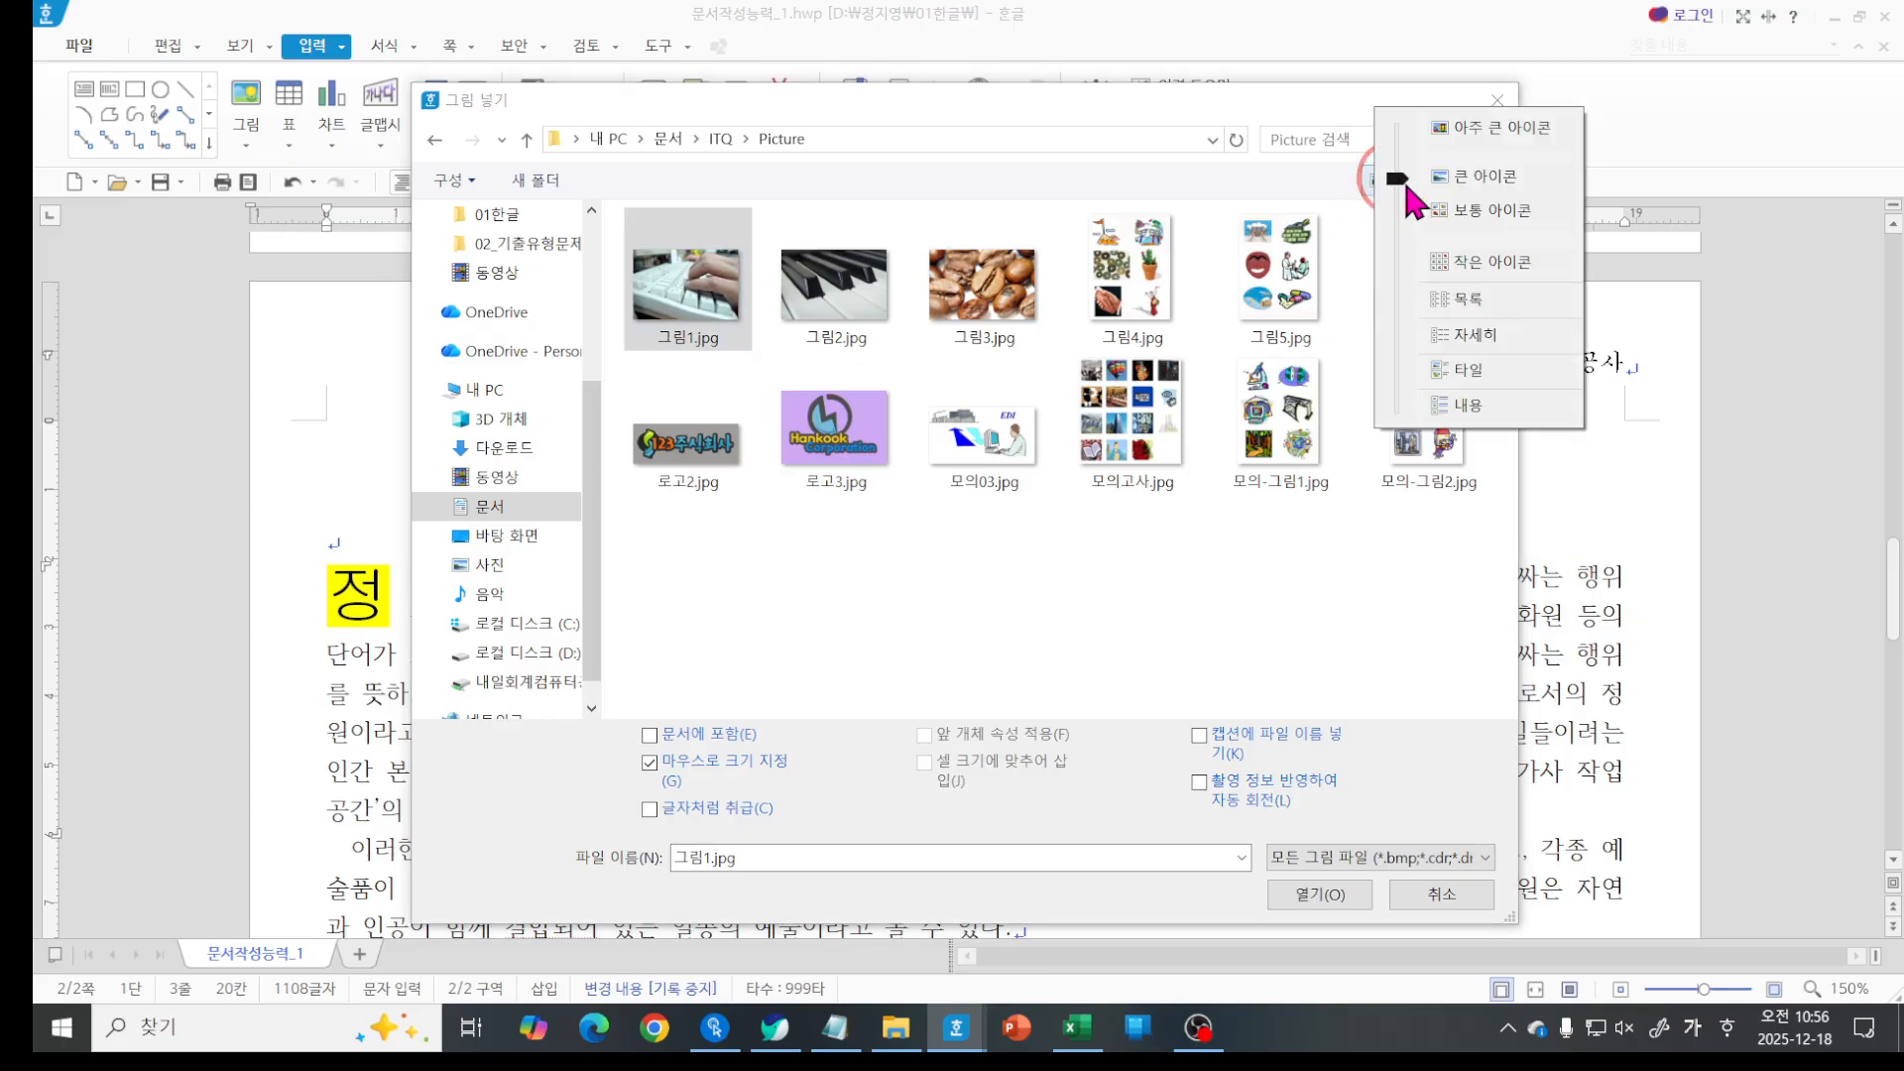
pyautogui.click(1373, 197)
pyautogui.click(1402, 185)
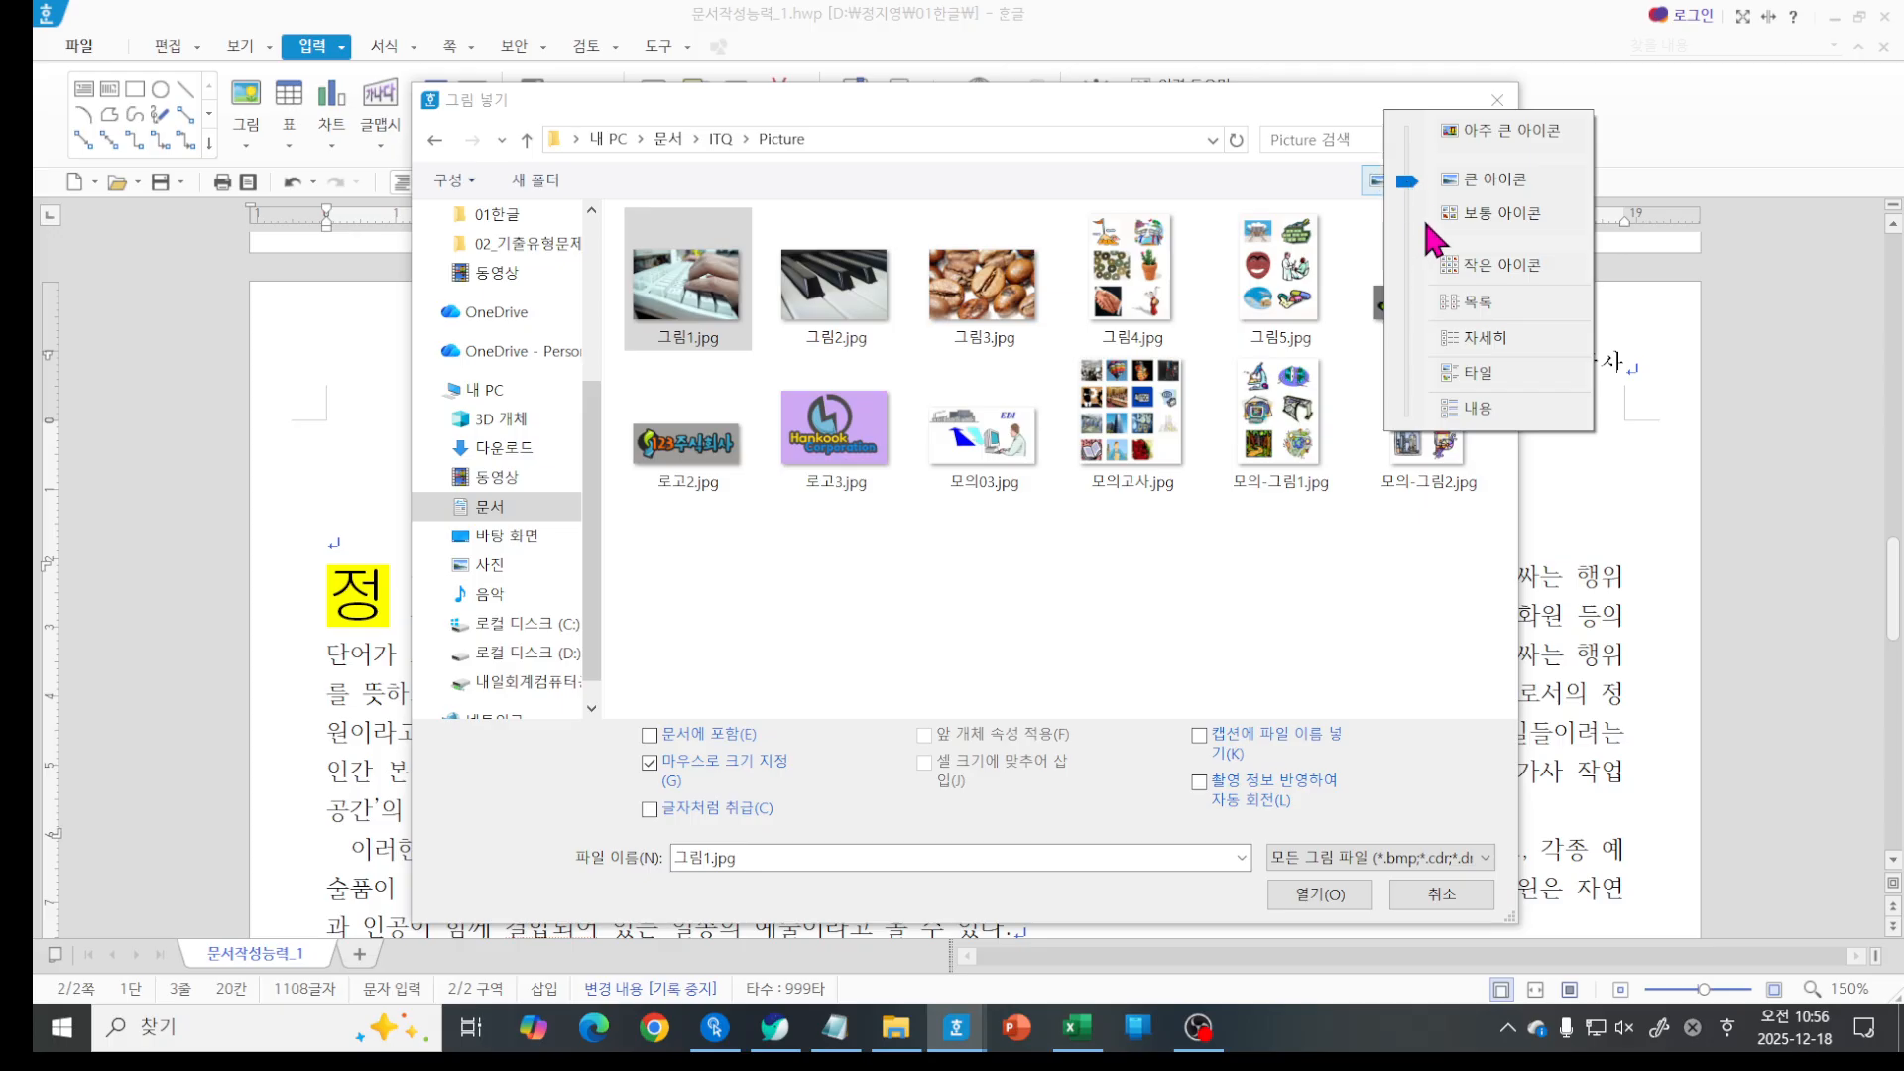
pyautogui.click(1476, 338)
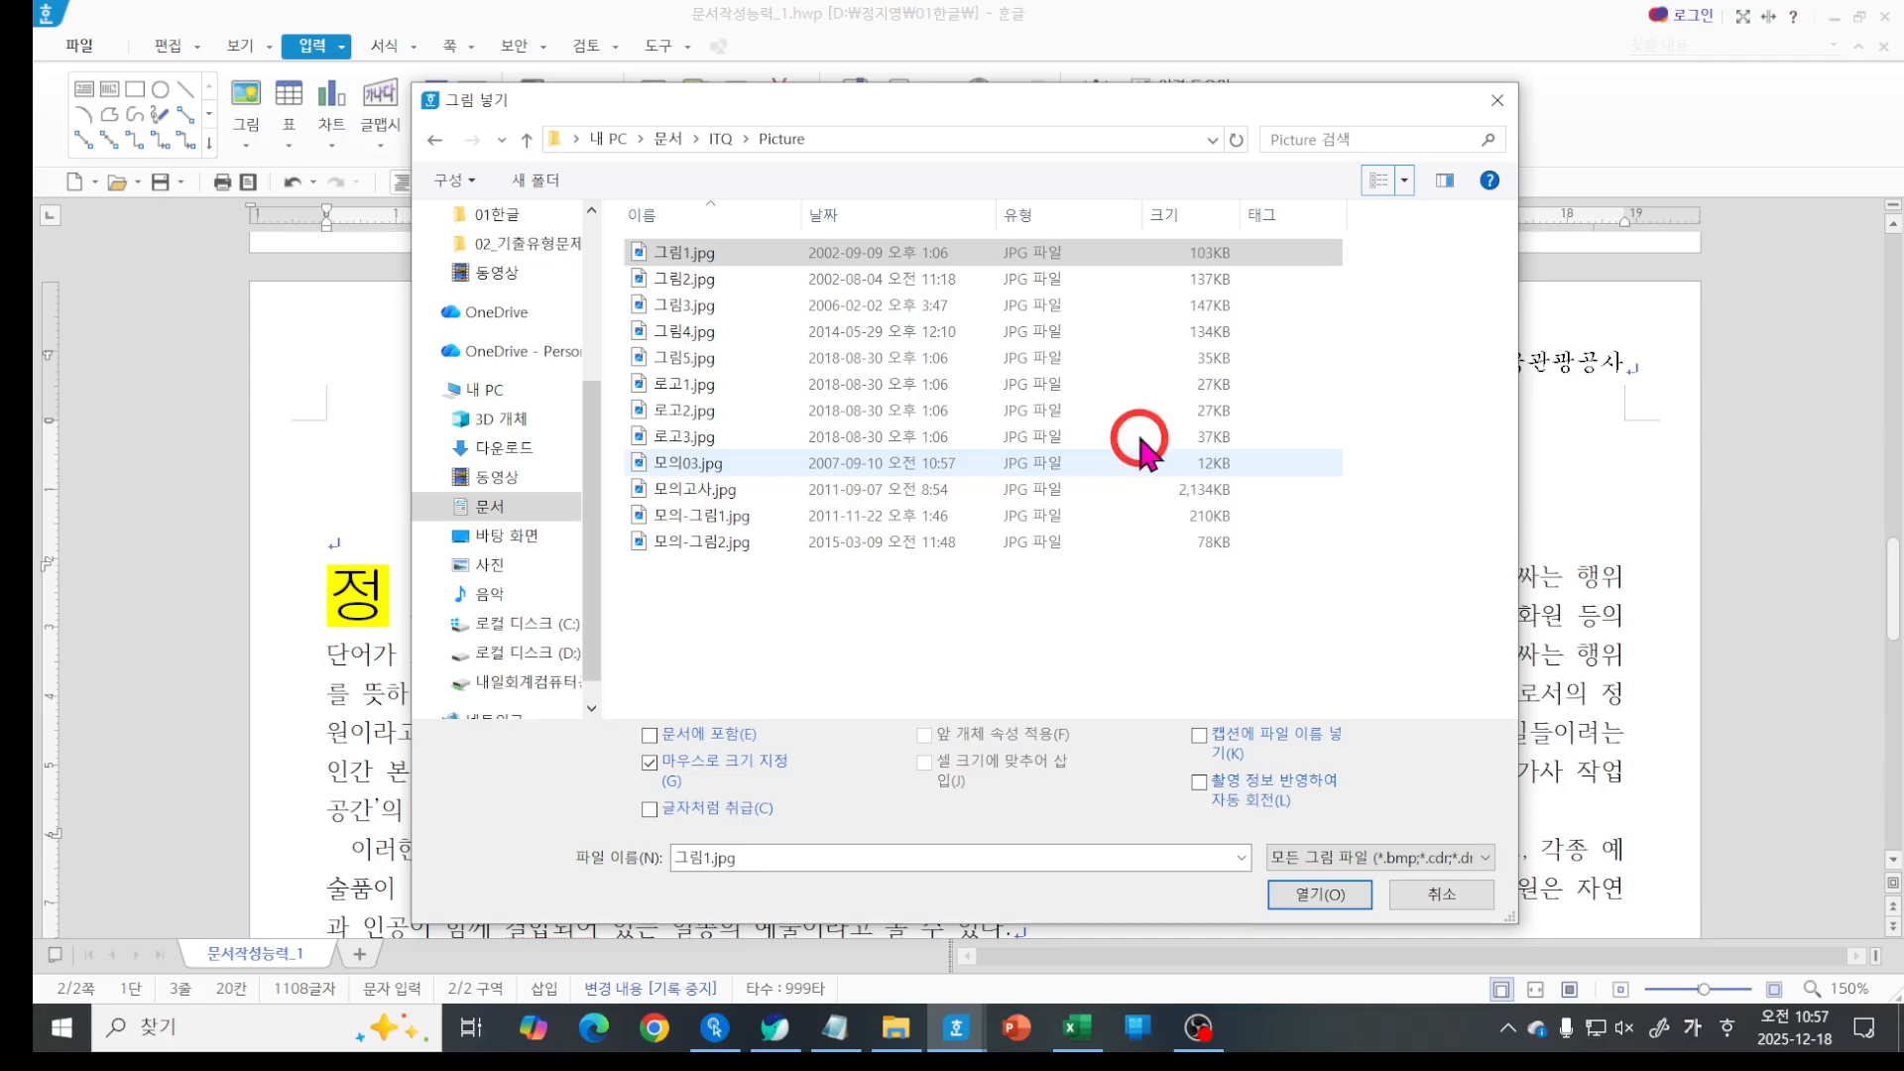
pyautogui.click(1403, 182)
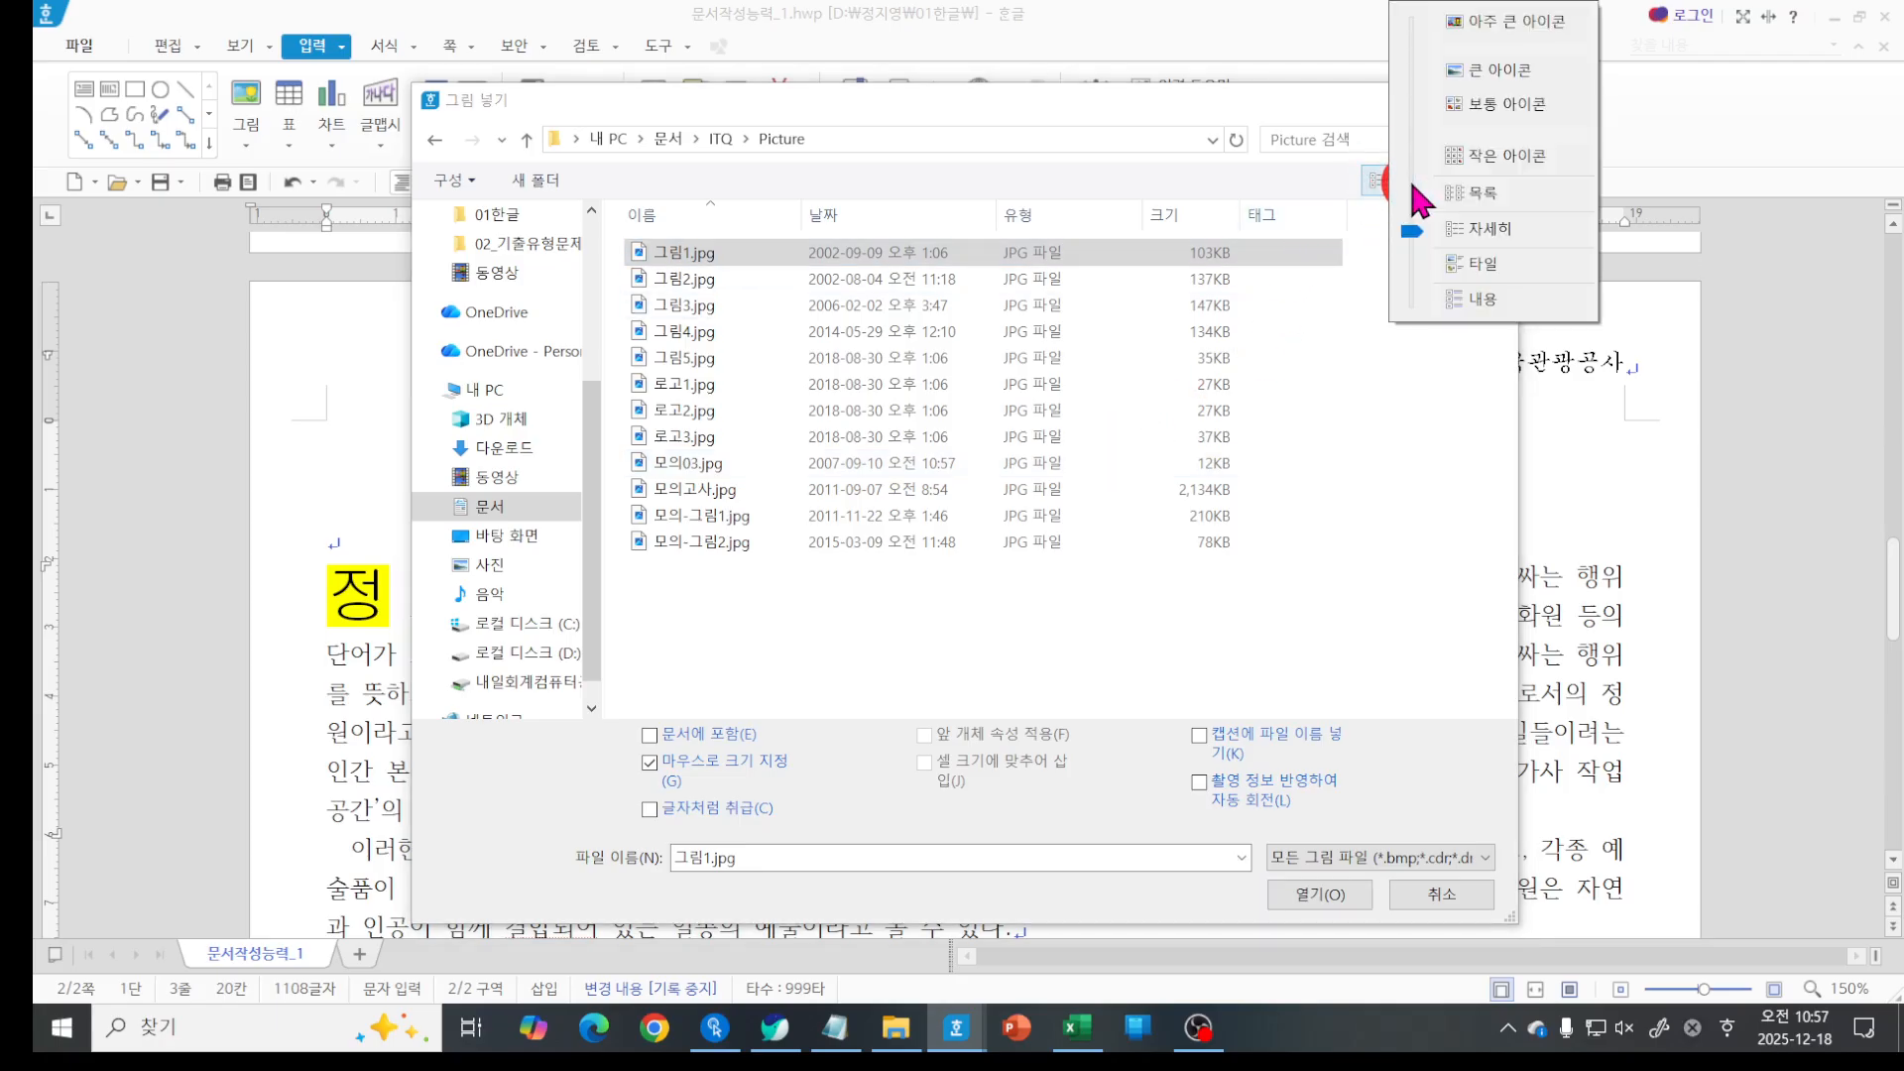
pyautogui.click(1487, 70)
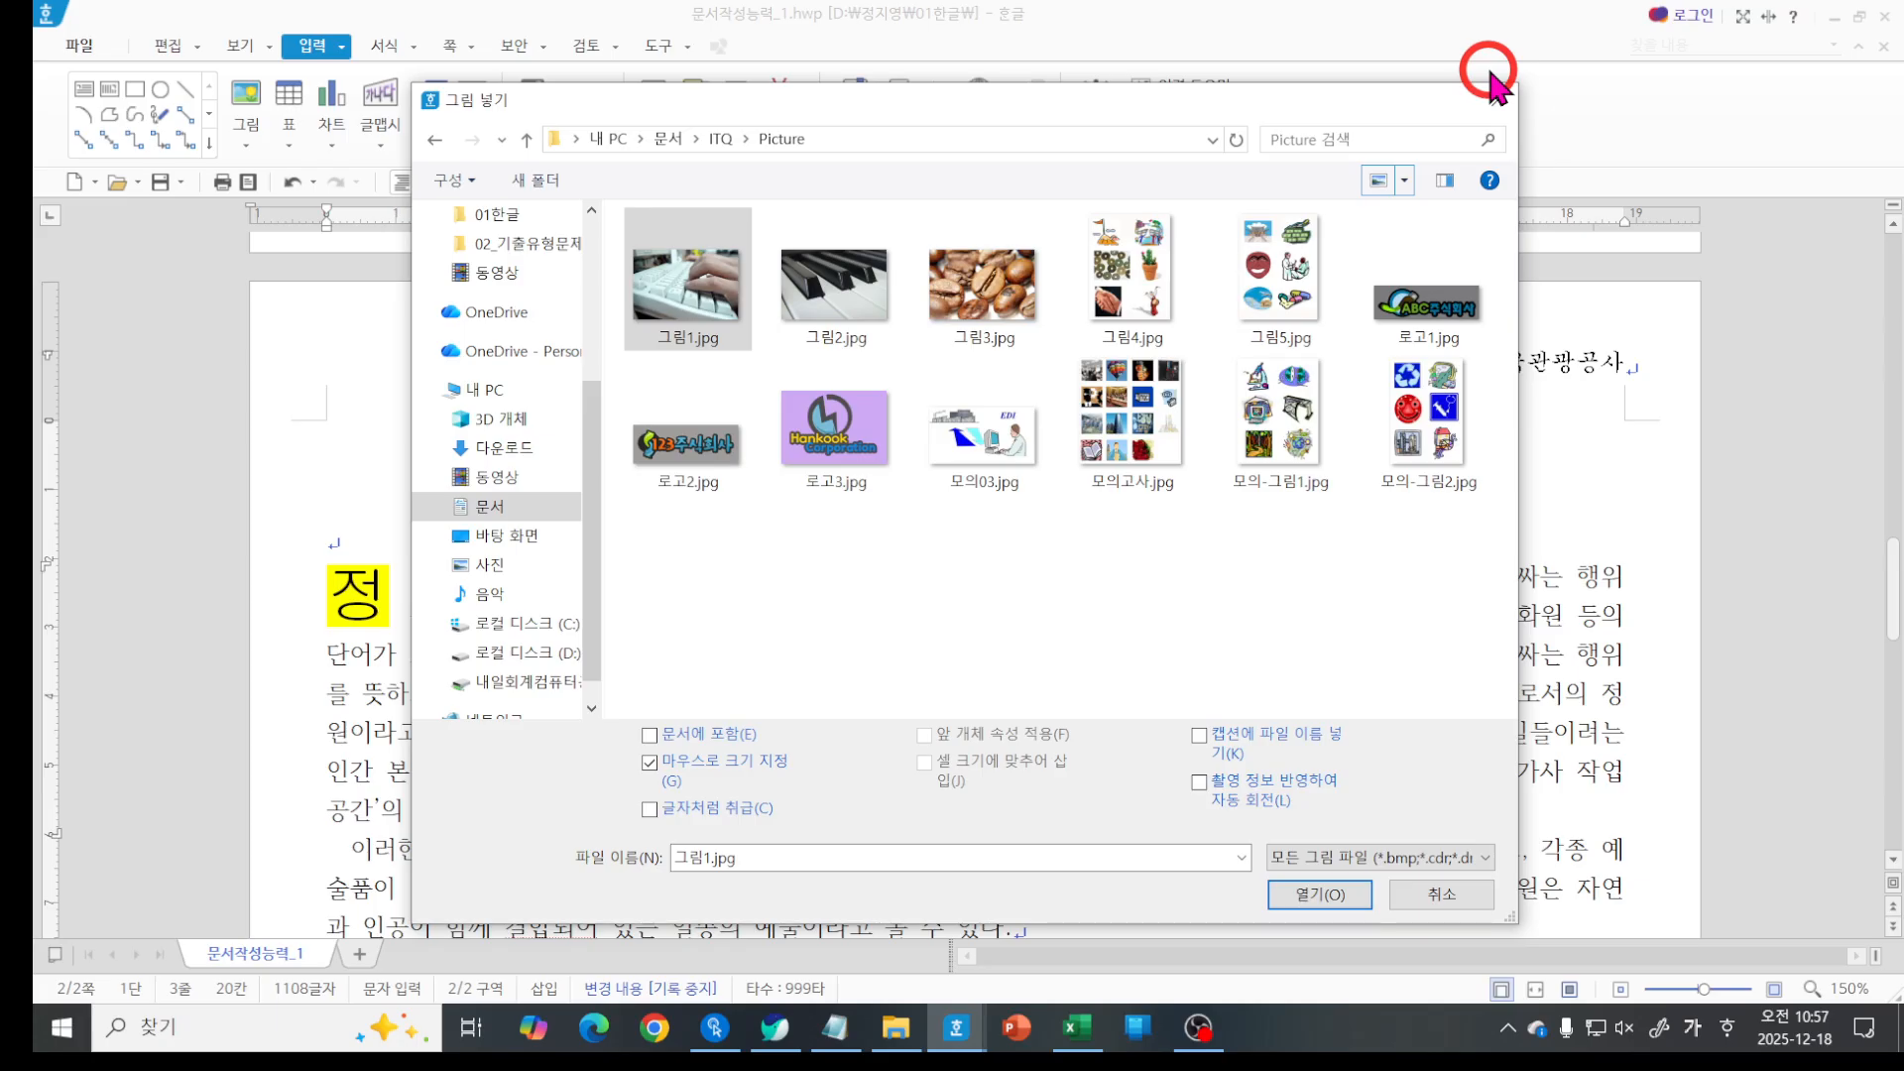
# Insert 그림4.jpg into the first paragraph, placed at about 39 × 51 mm.
pyautogui.click(1111, 278)
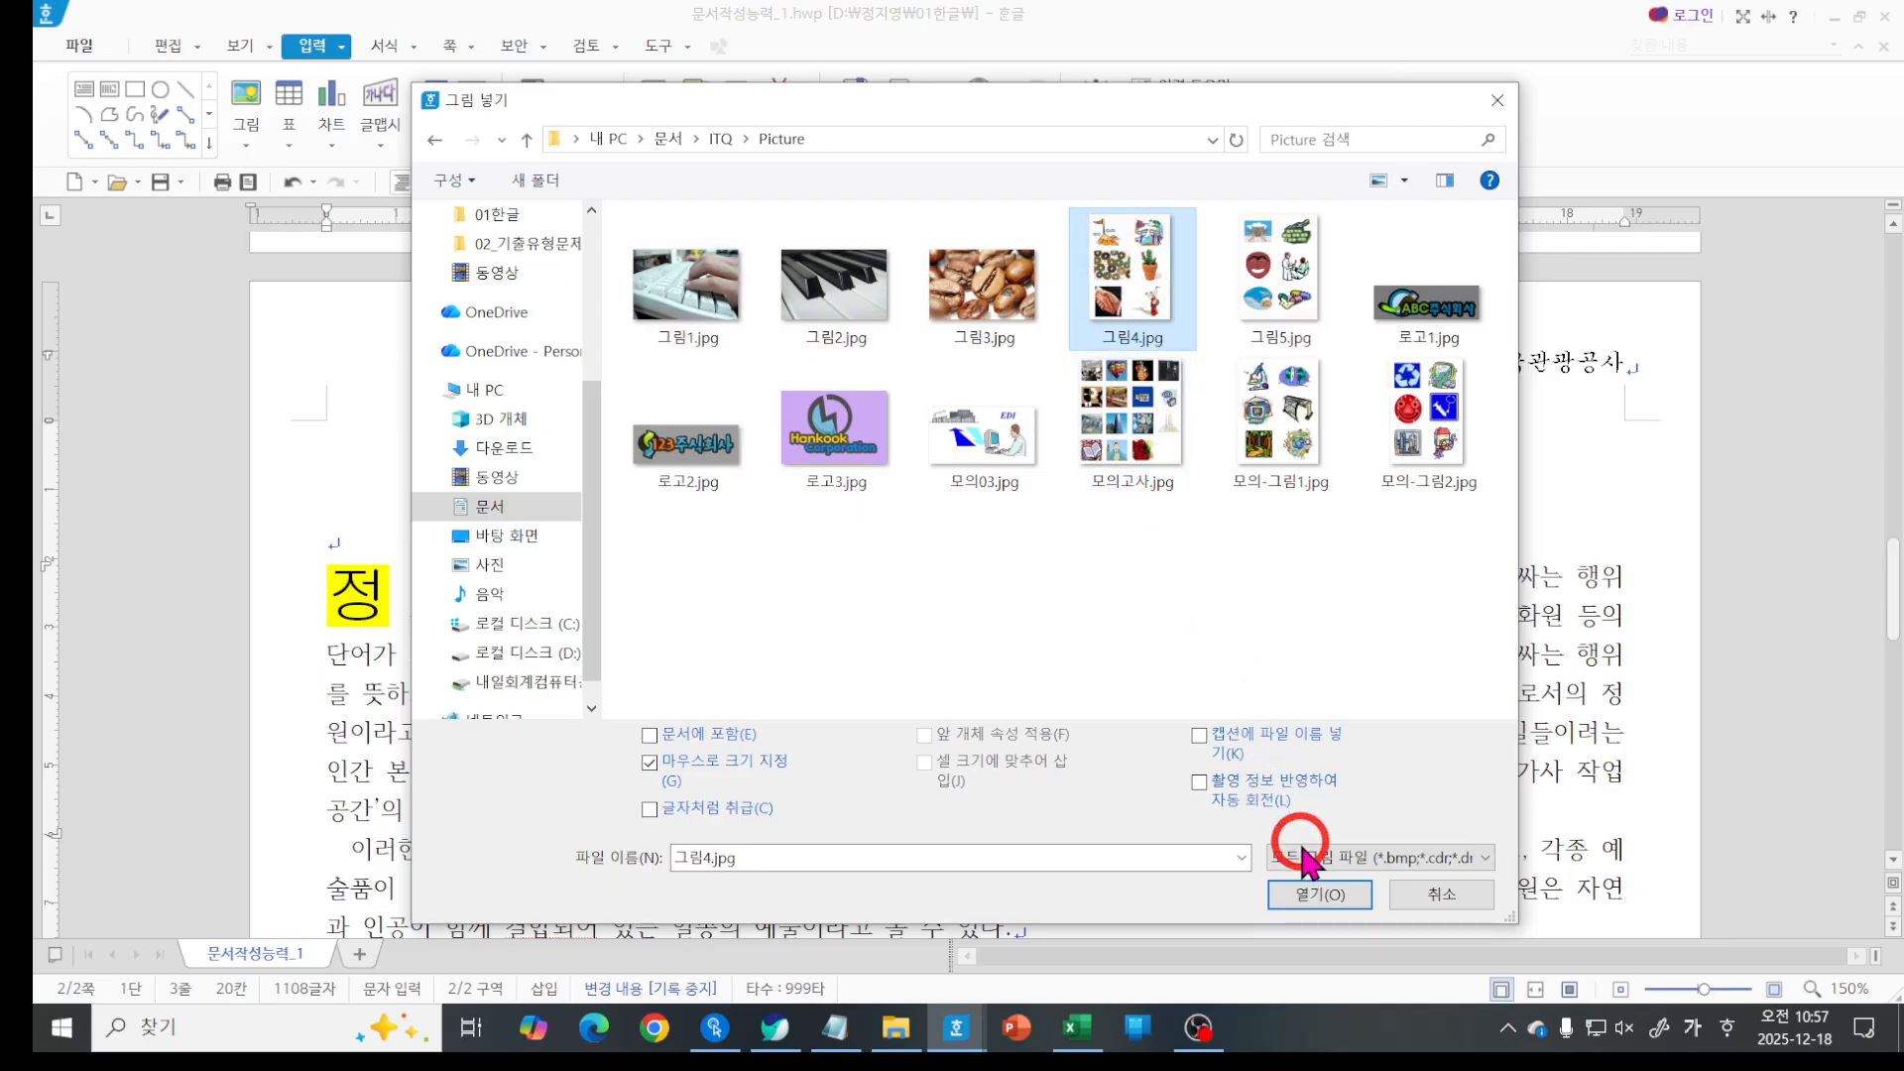
pyautogui.click(1319, 894)
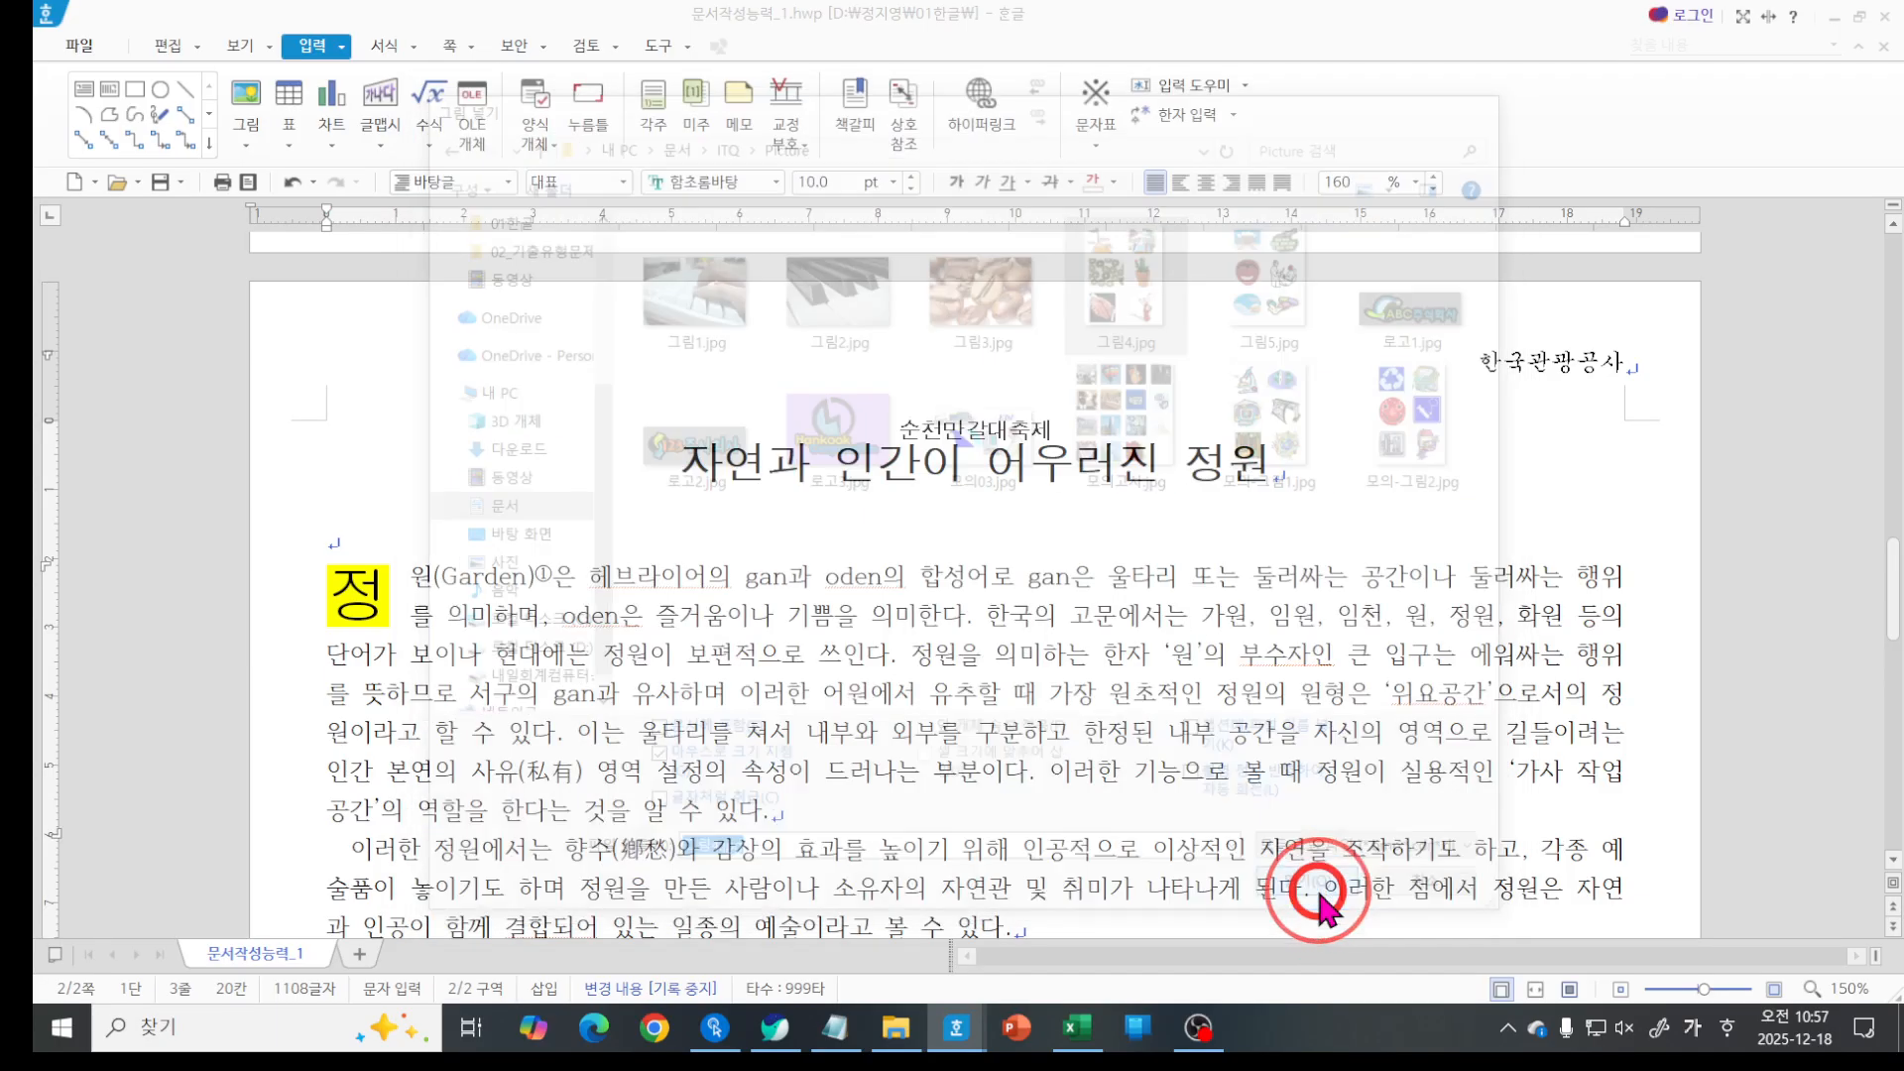
pyautogui.moveTo(1120, 547); pyautogui.dragTo(1390, 896)
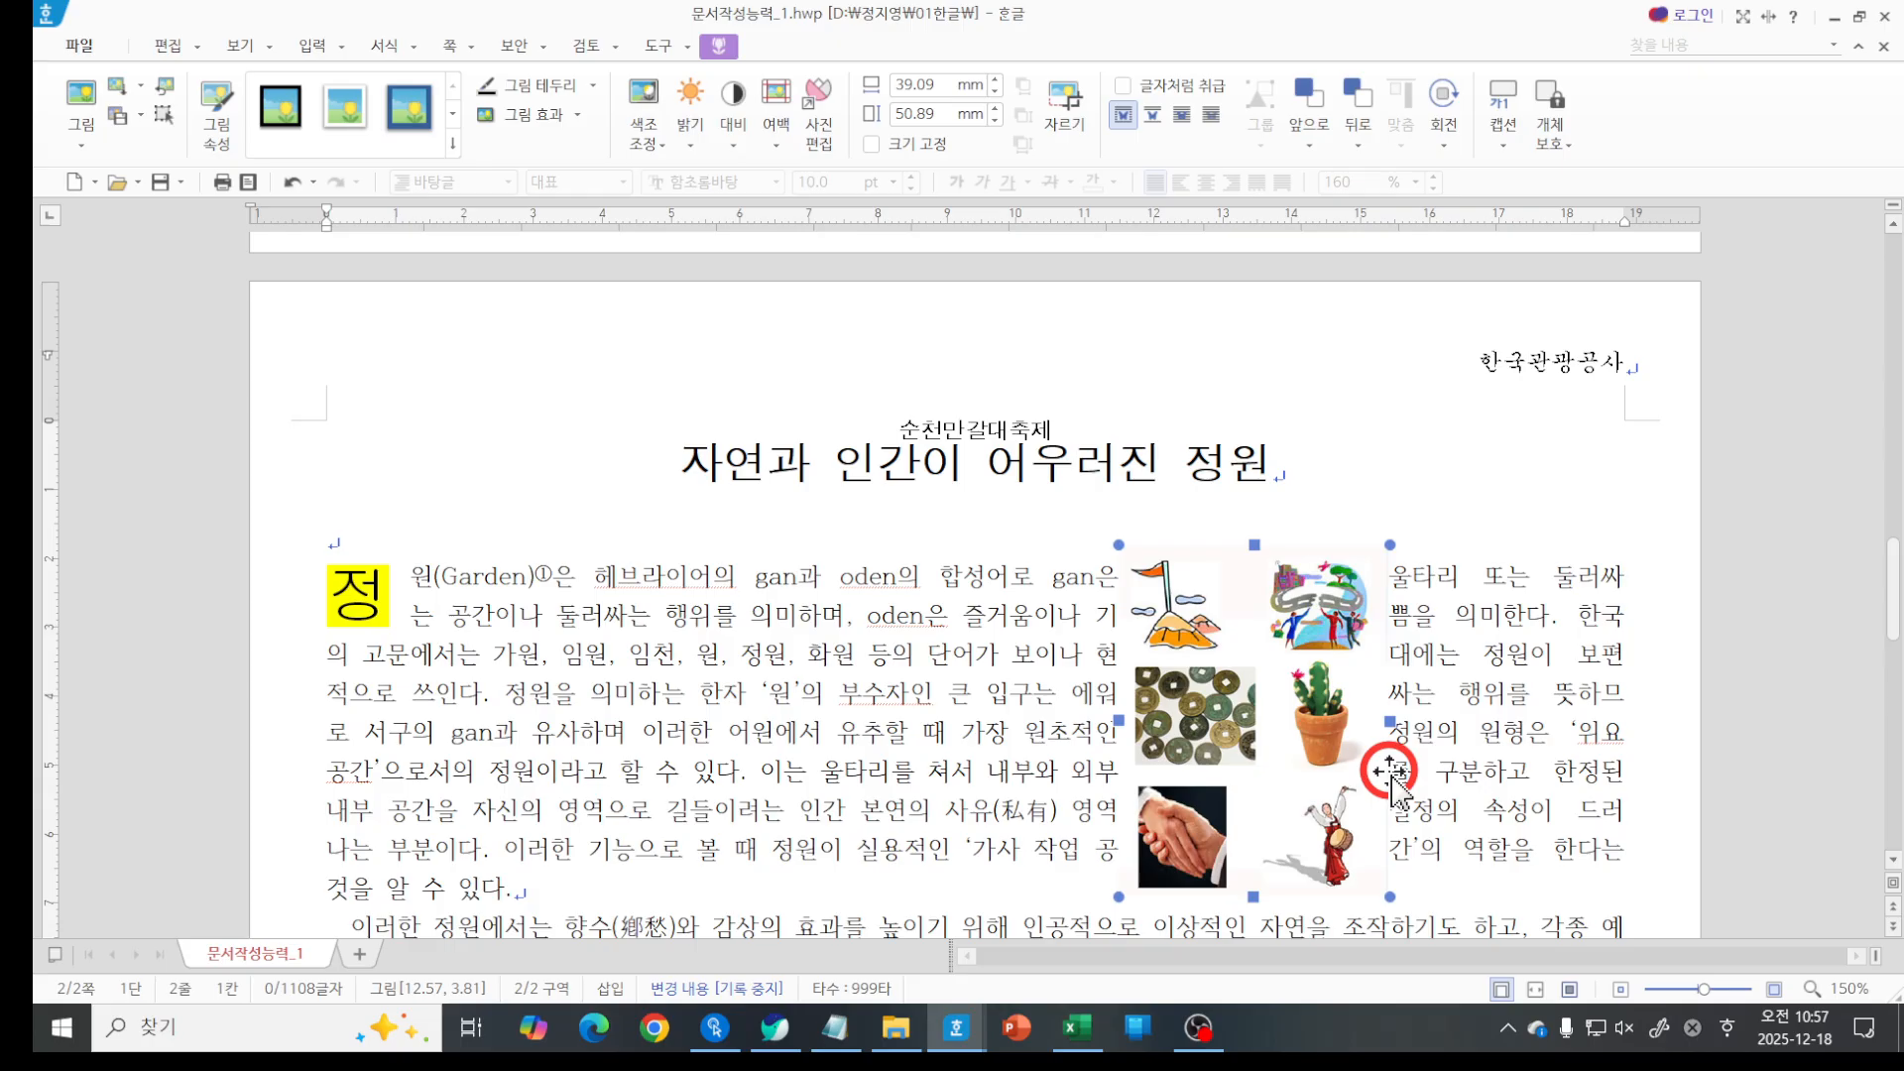
# Move the inserted picture up over the end of the title and enlarge it to about 66 × 86 mm.
pyautogui.moveTo(1390, 771); pyautogui.dragTo(1253, 693)
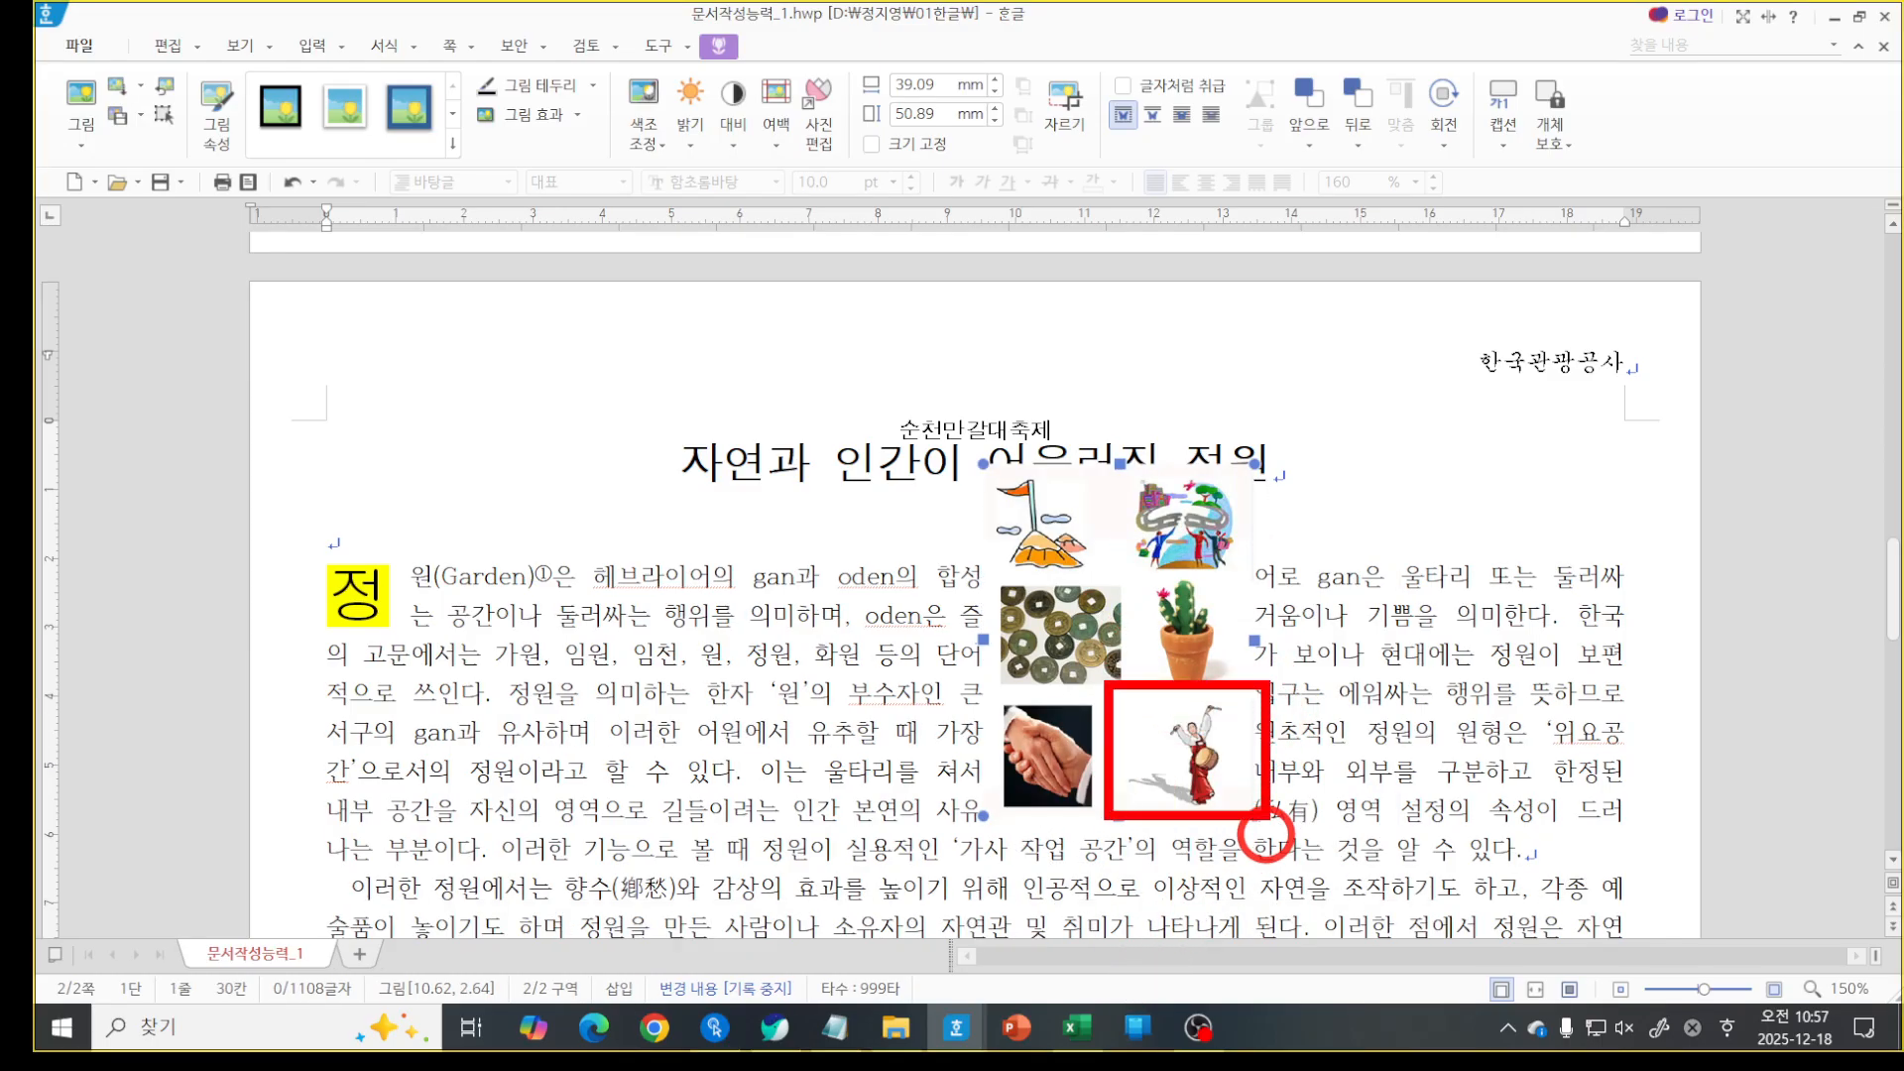
pyautogui.scroll(-1, 1266, 833)
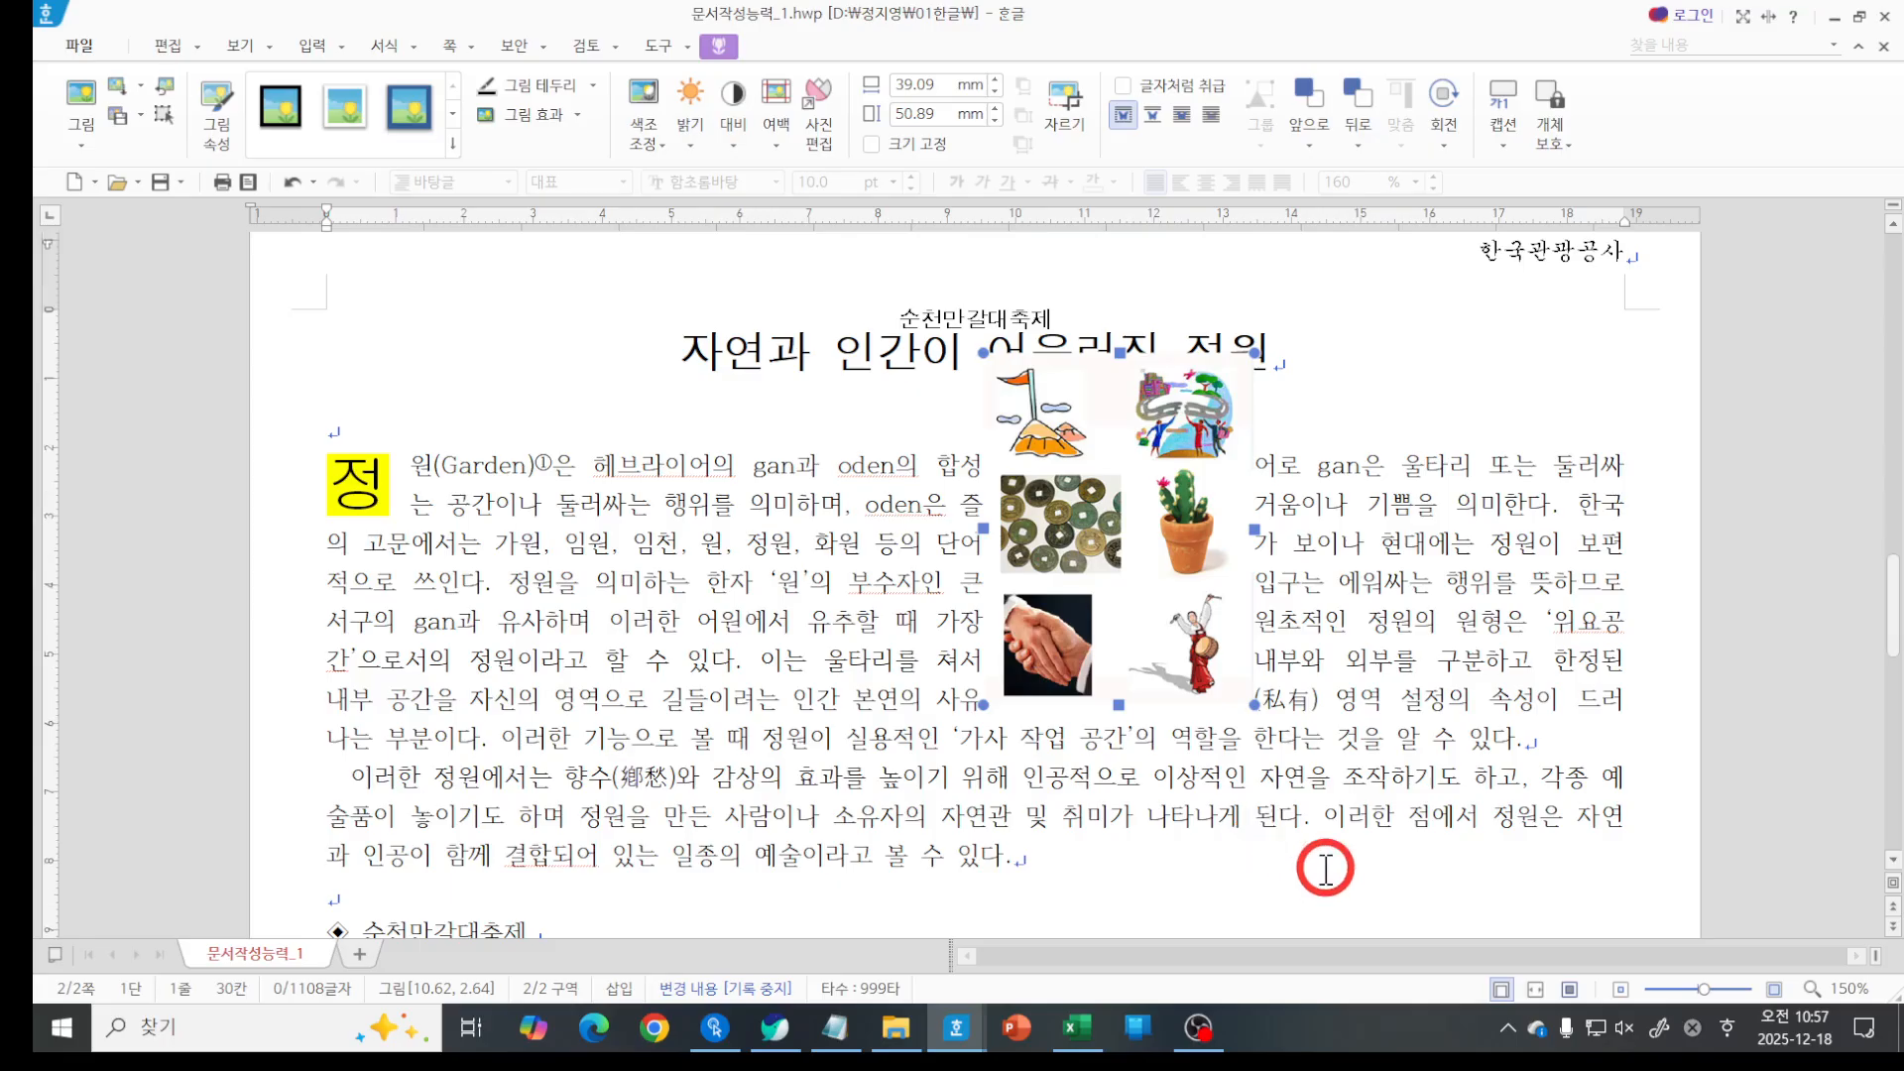
pyautogui.moveTo(1250, 708); pyautogui.dragTo(1425, 935)
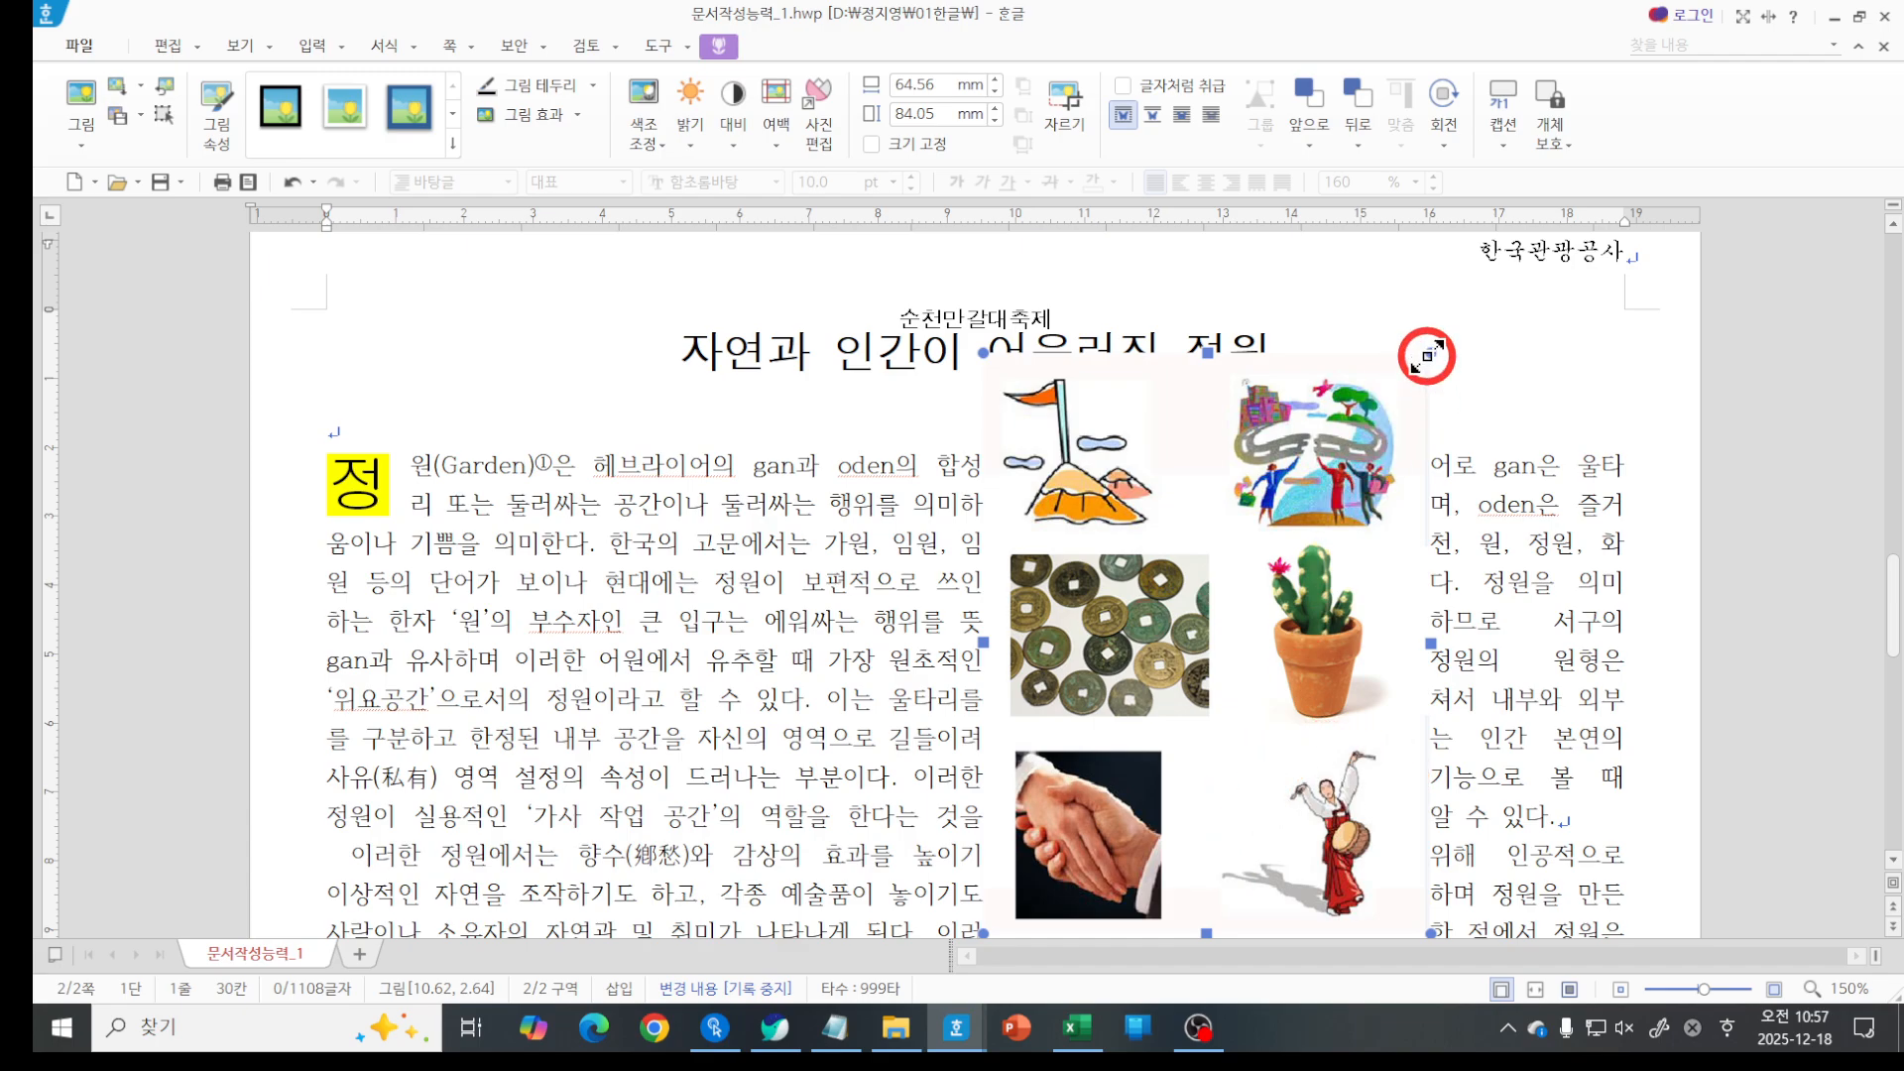
pyautogui.moveTo(1428, 355)
pyautogui.mouseDown()
pyautogui.moveTo(1384, 374)
pyautogui.moveTo(1347, 464)
pyautogui.moveTo(1428, 396)
pyautogui.moveTo(1443, 338)
pyautogui.mouseUp()
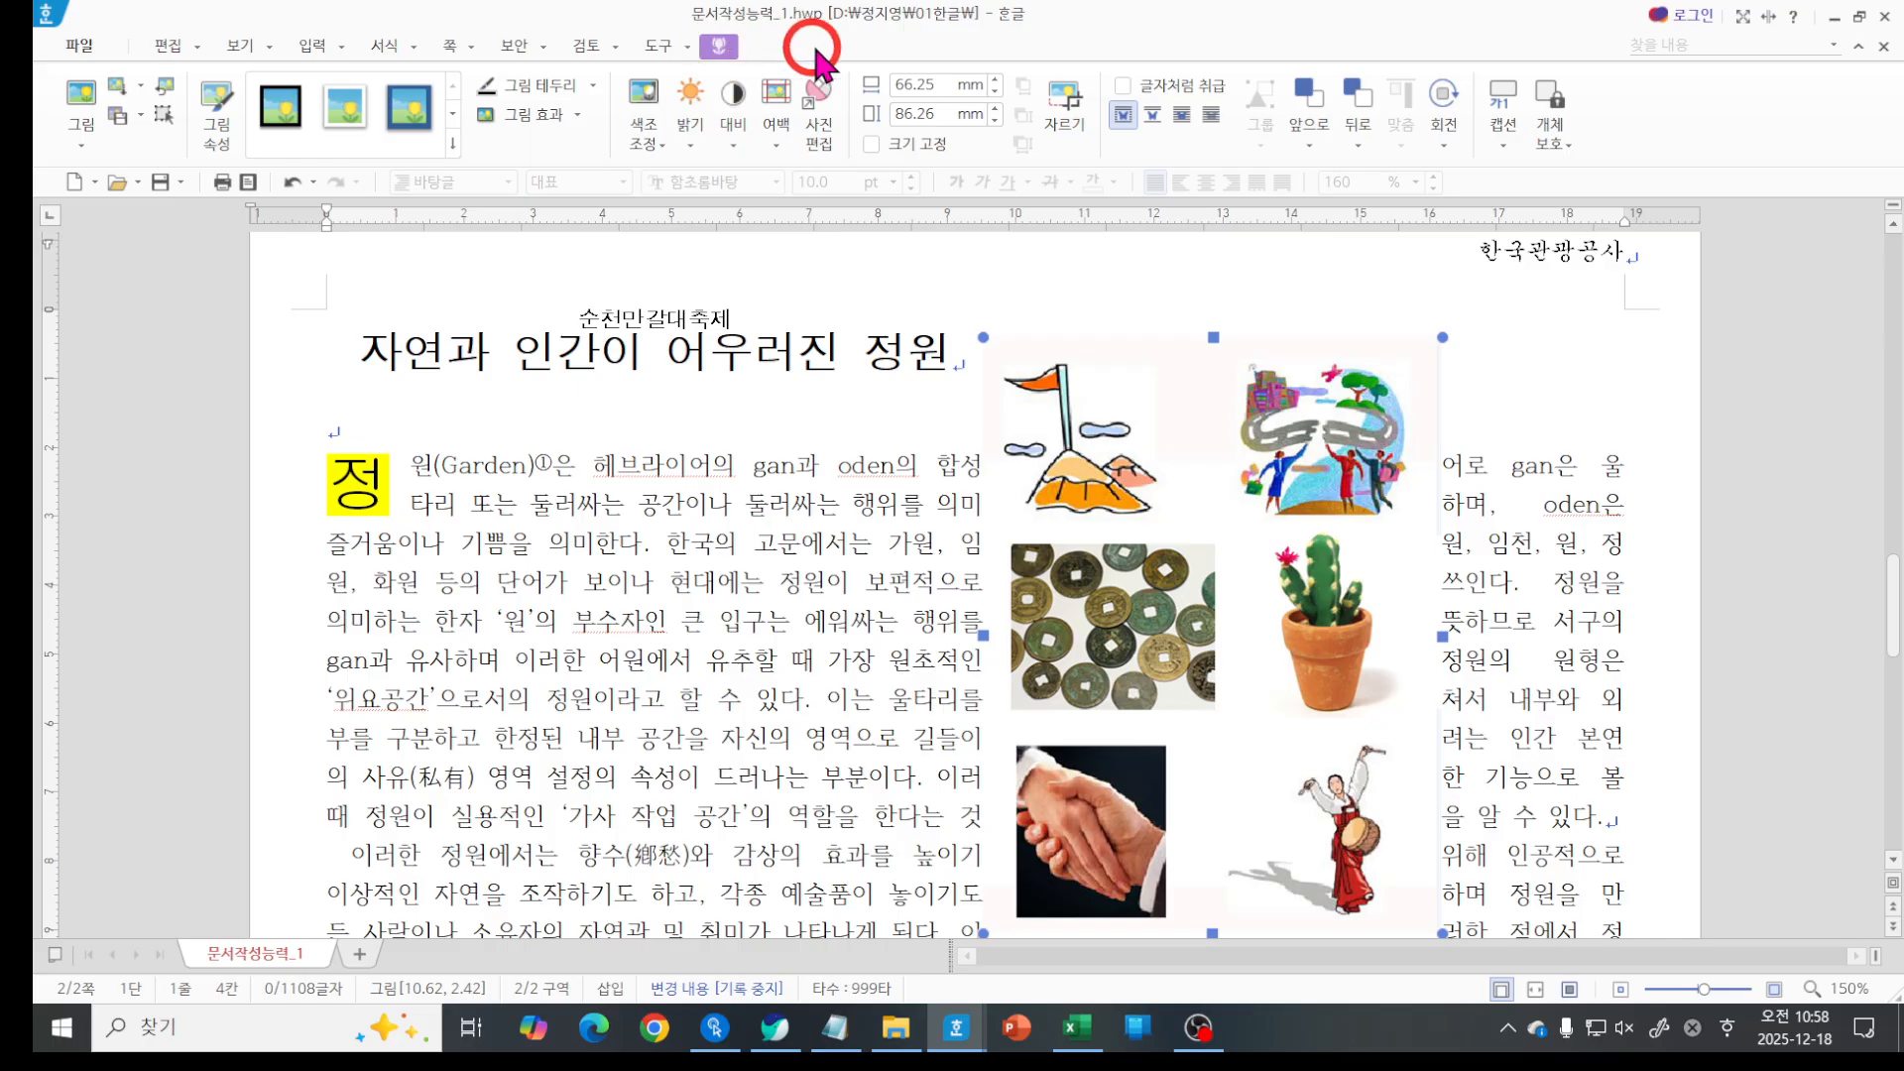
# Crop the picture to only the drum dancer, leaving an area of about 32 × 30 mm.
pyautogui.click(1072, 126)
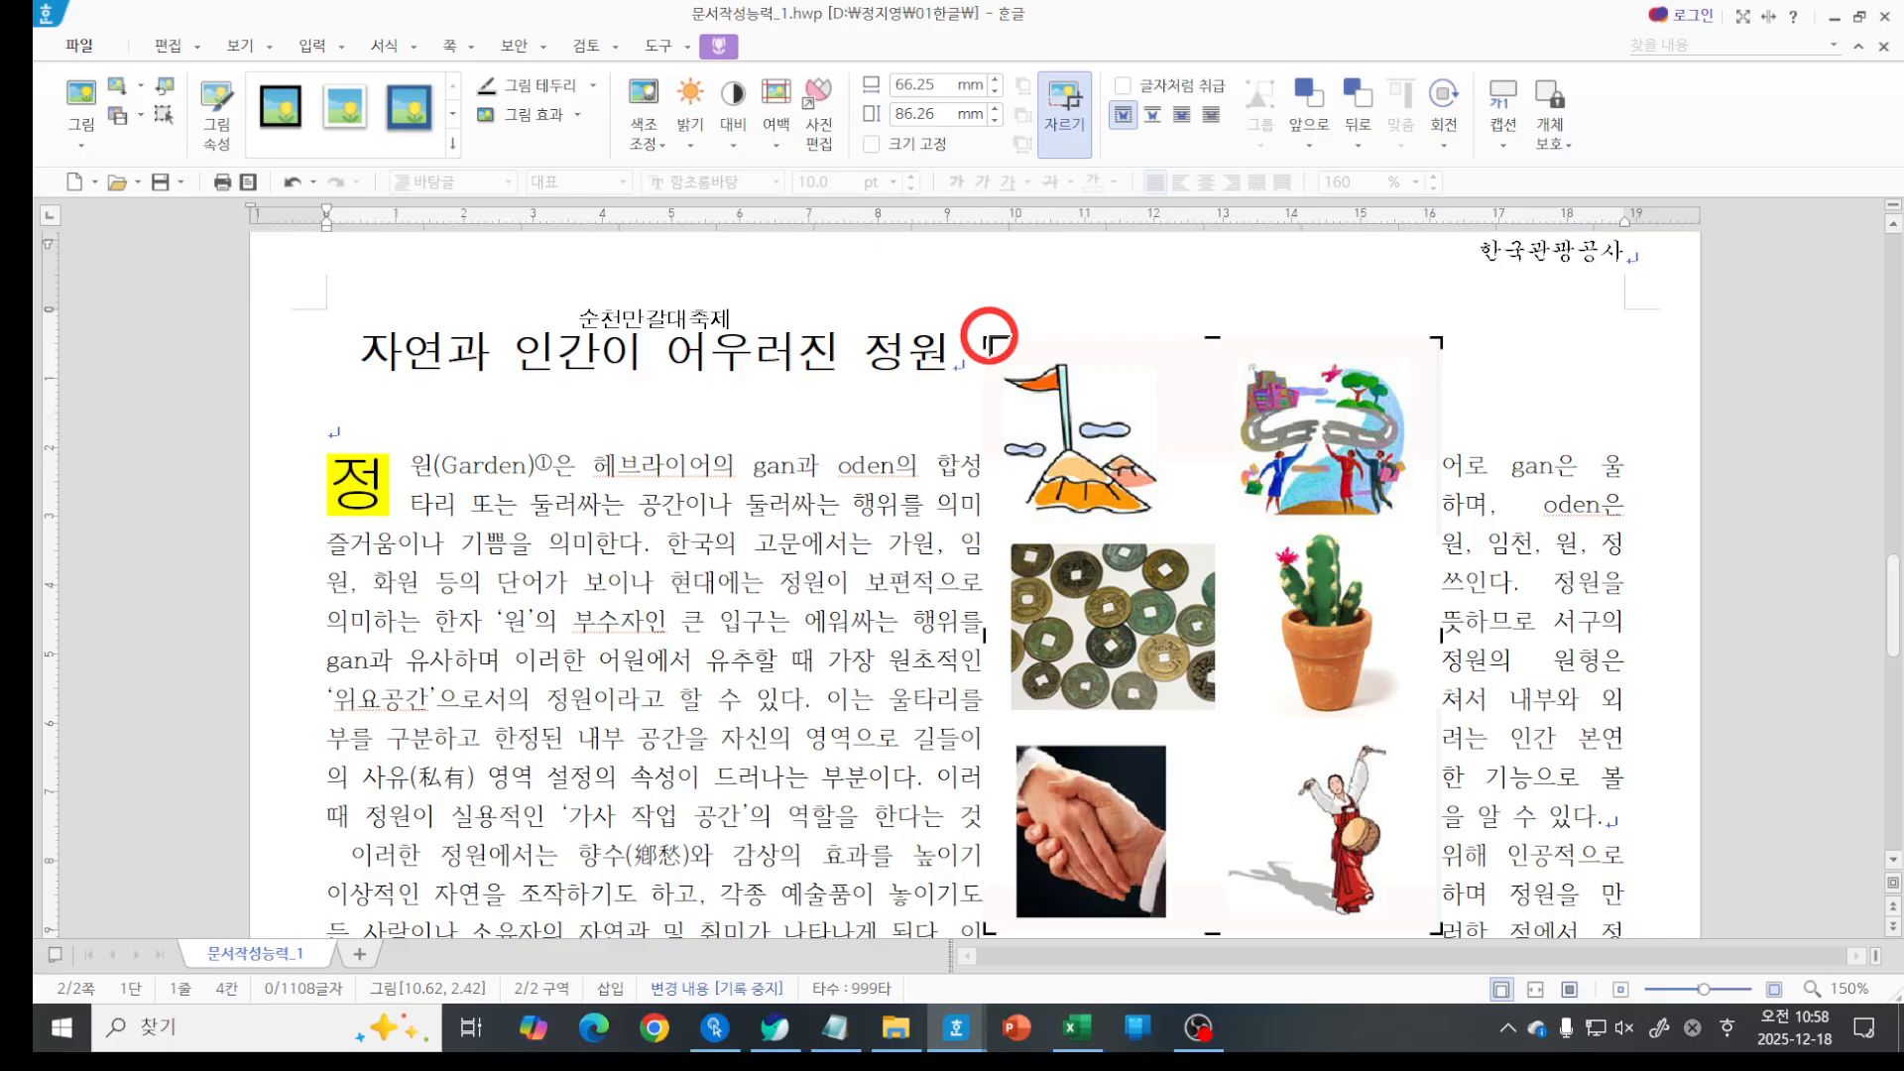
pyautogui.moveTo(991, 342); pyautogui.dragTo(1217, 736)
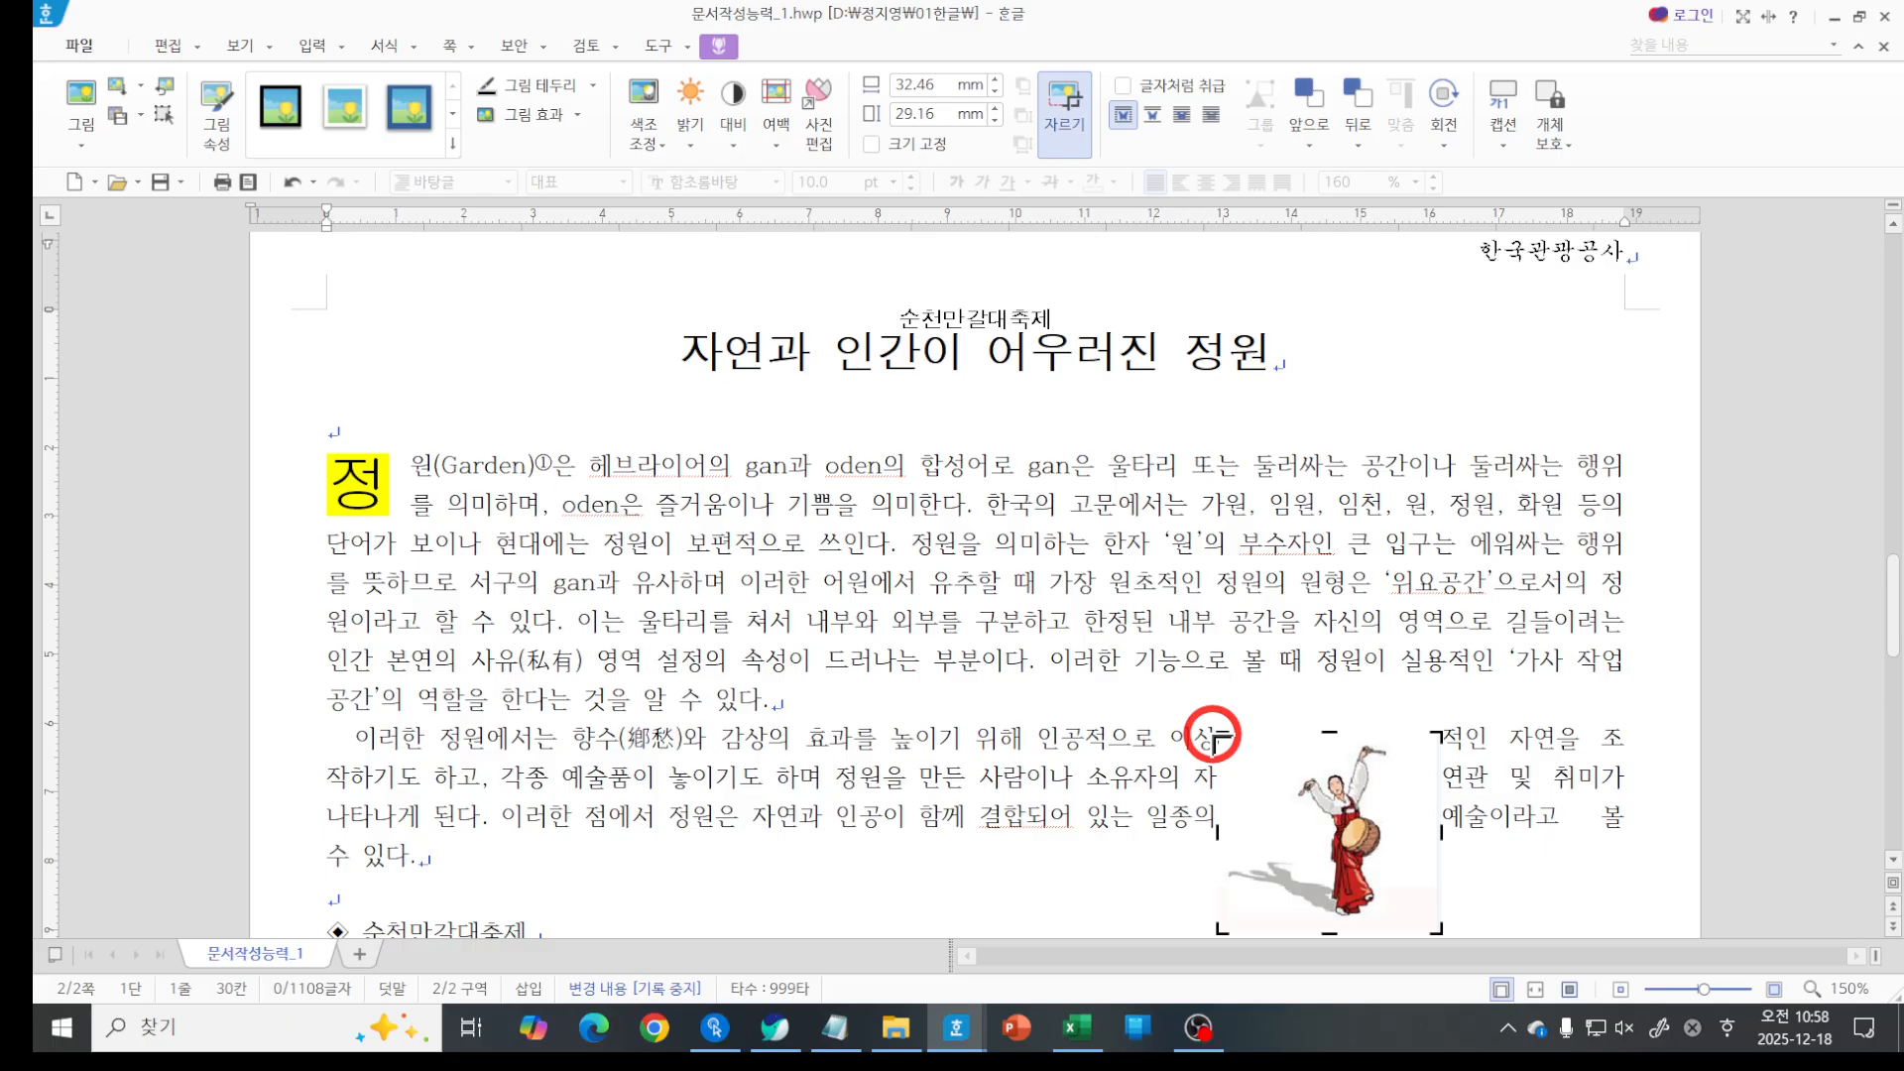
pyautogui.moveTo(1218, 739); pyautogui.dragTo(1158, 706)
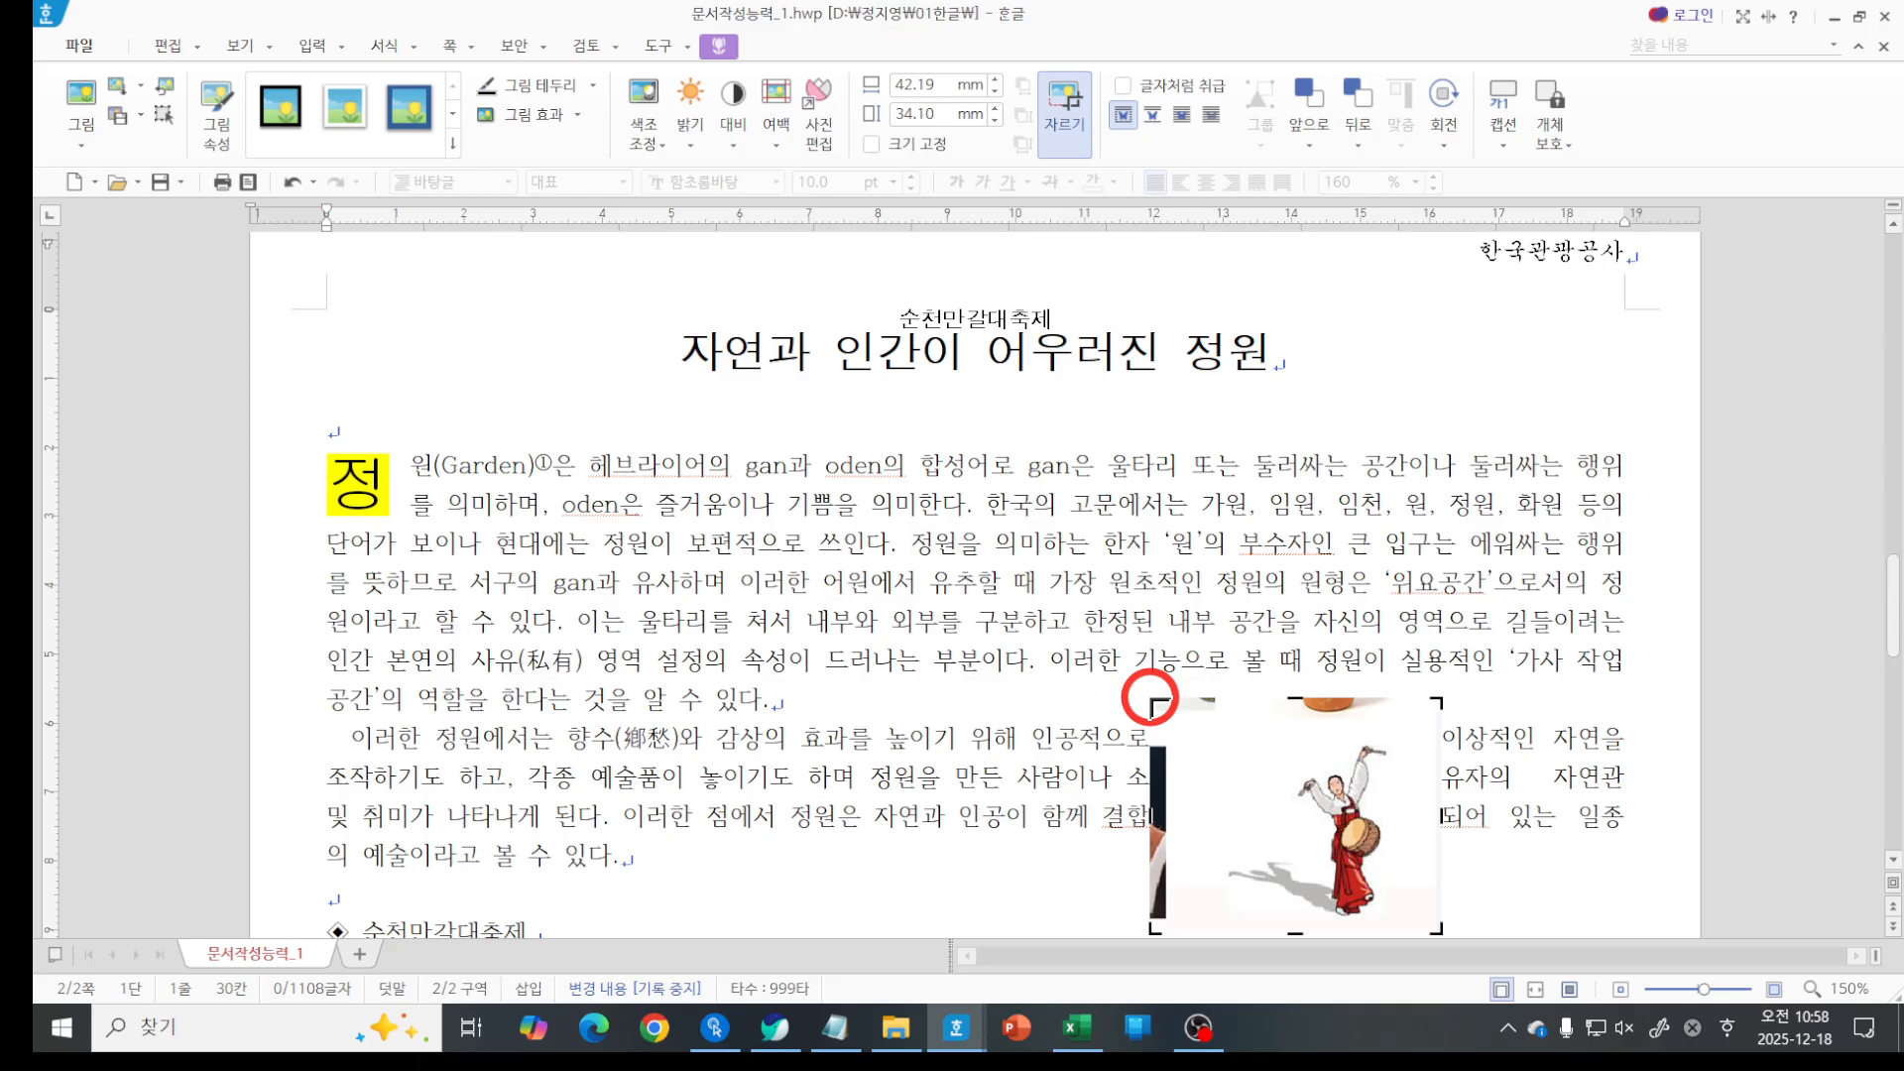
pyautogui.moveTo(1151, 697); pyautogui.dragTo(1216, 726)
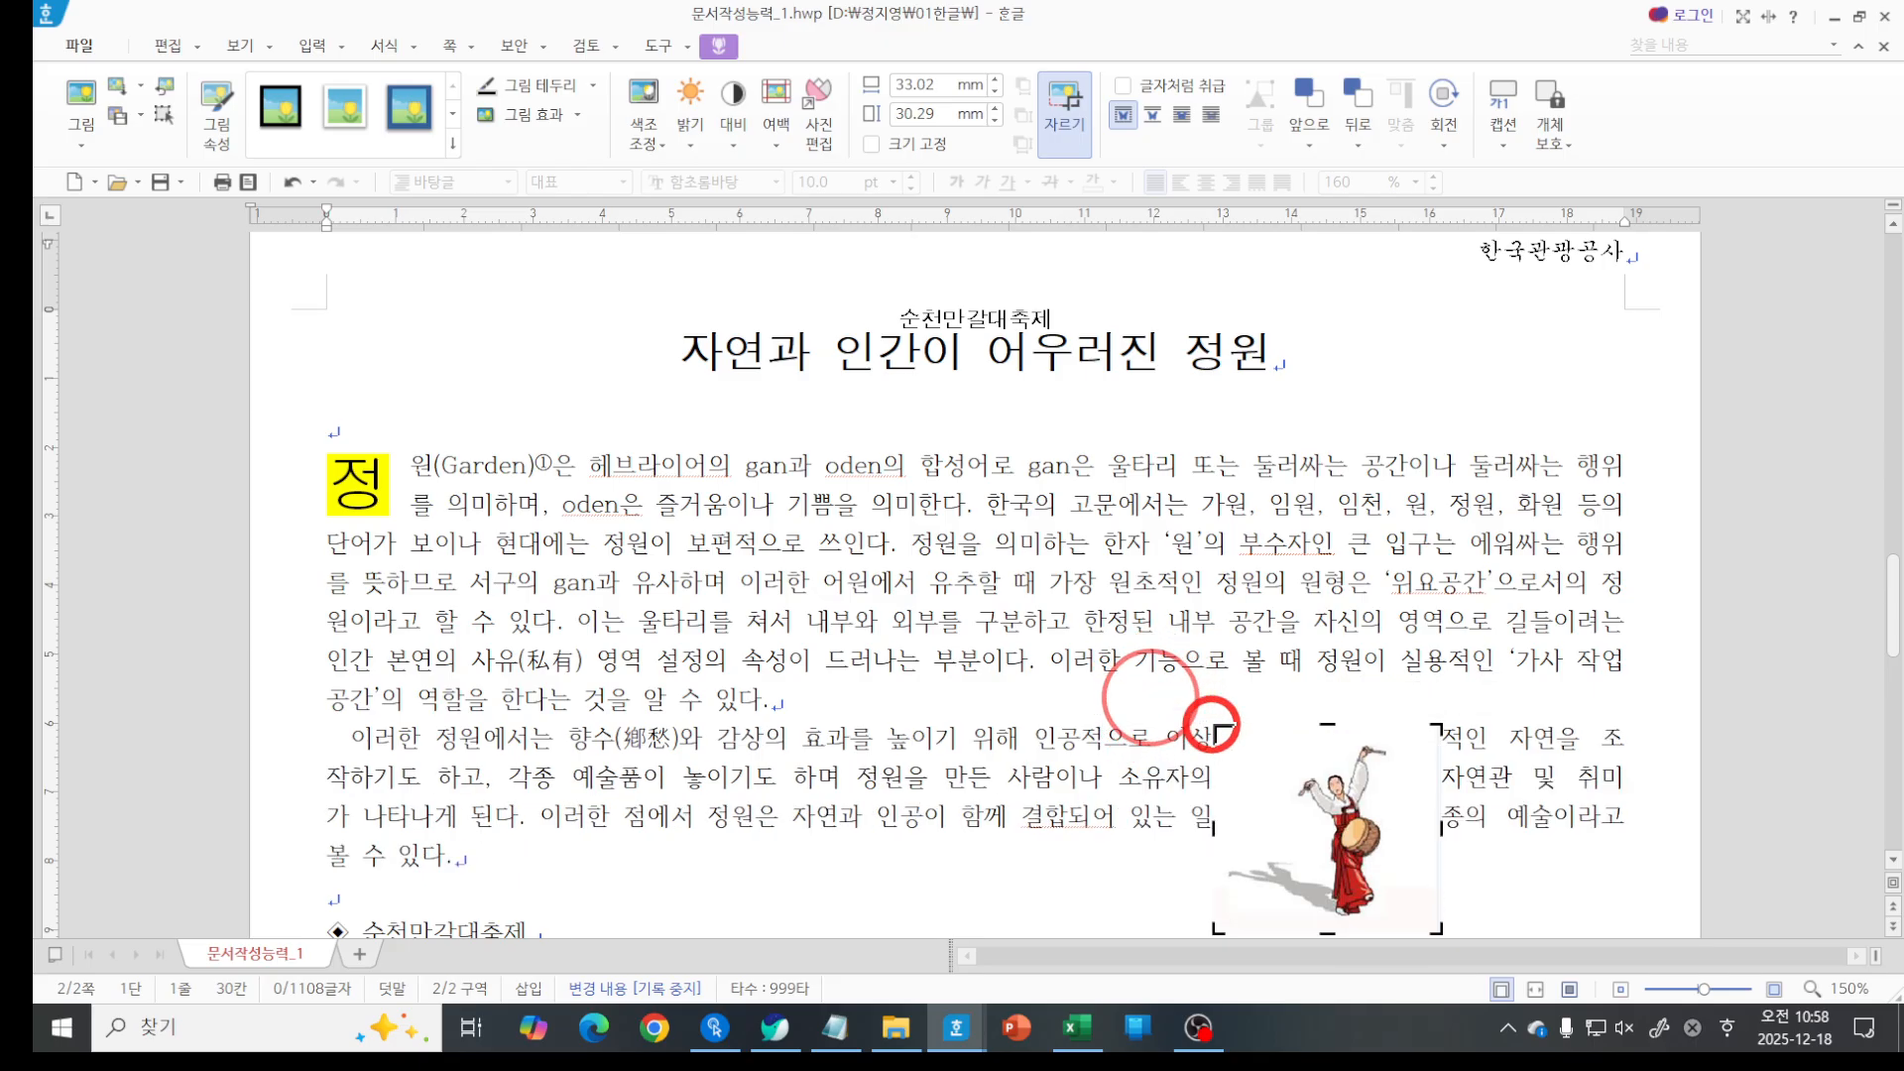
pyautogui.moveTo(1441, 926); pyautogui.dragTo(1433, 927)
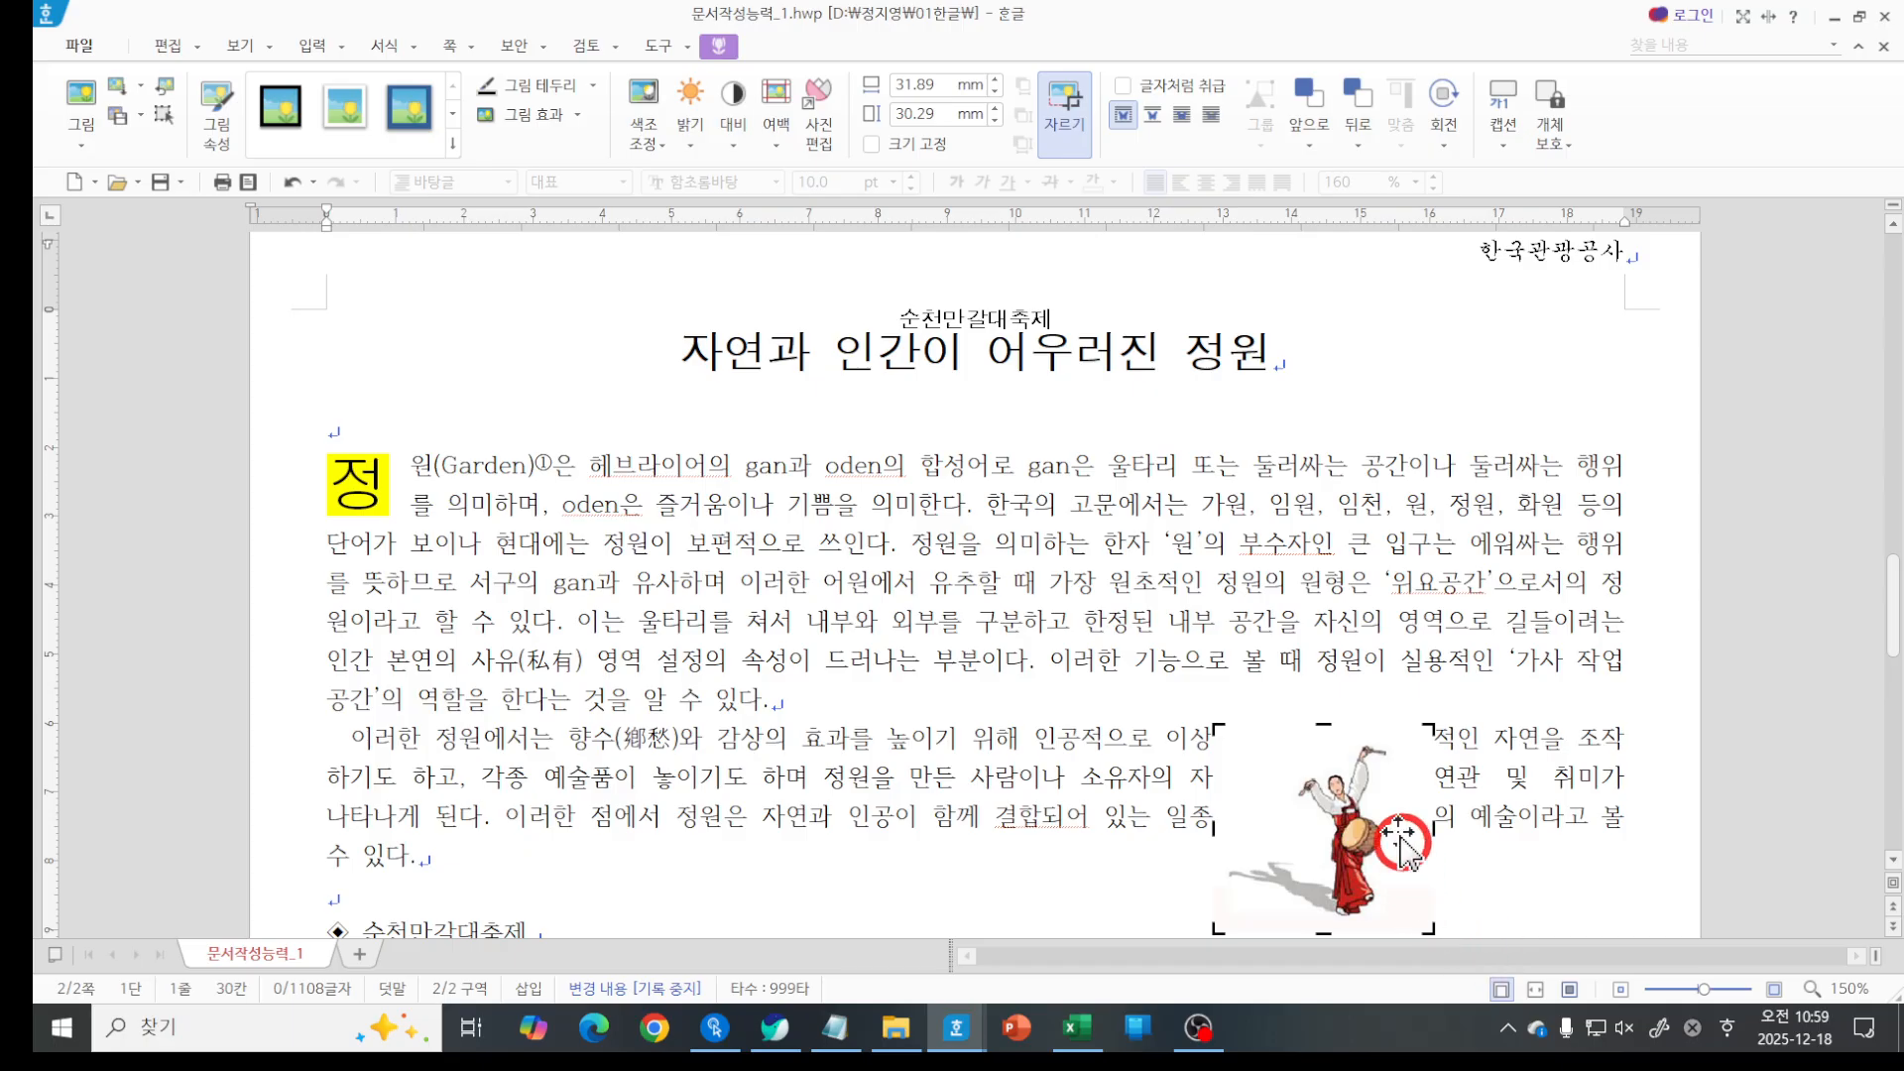
pyautogui.click(1069, 112)
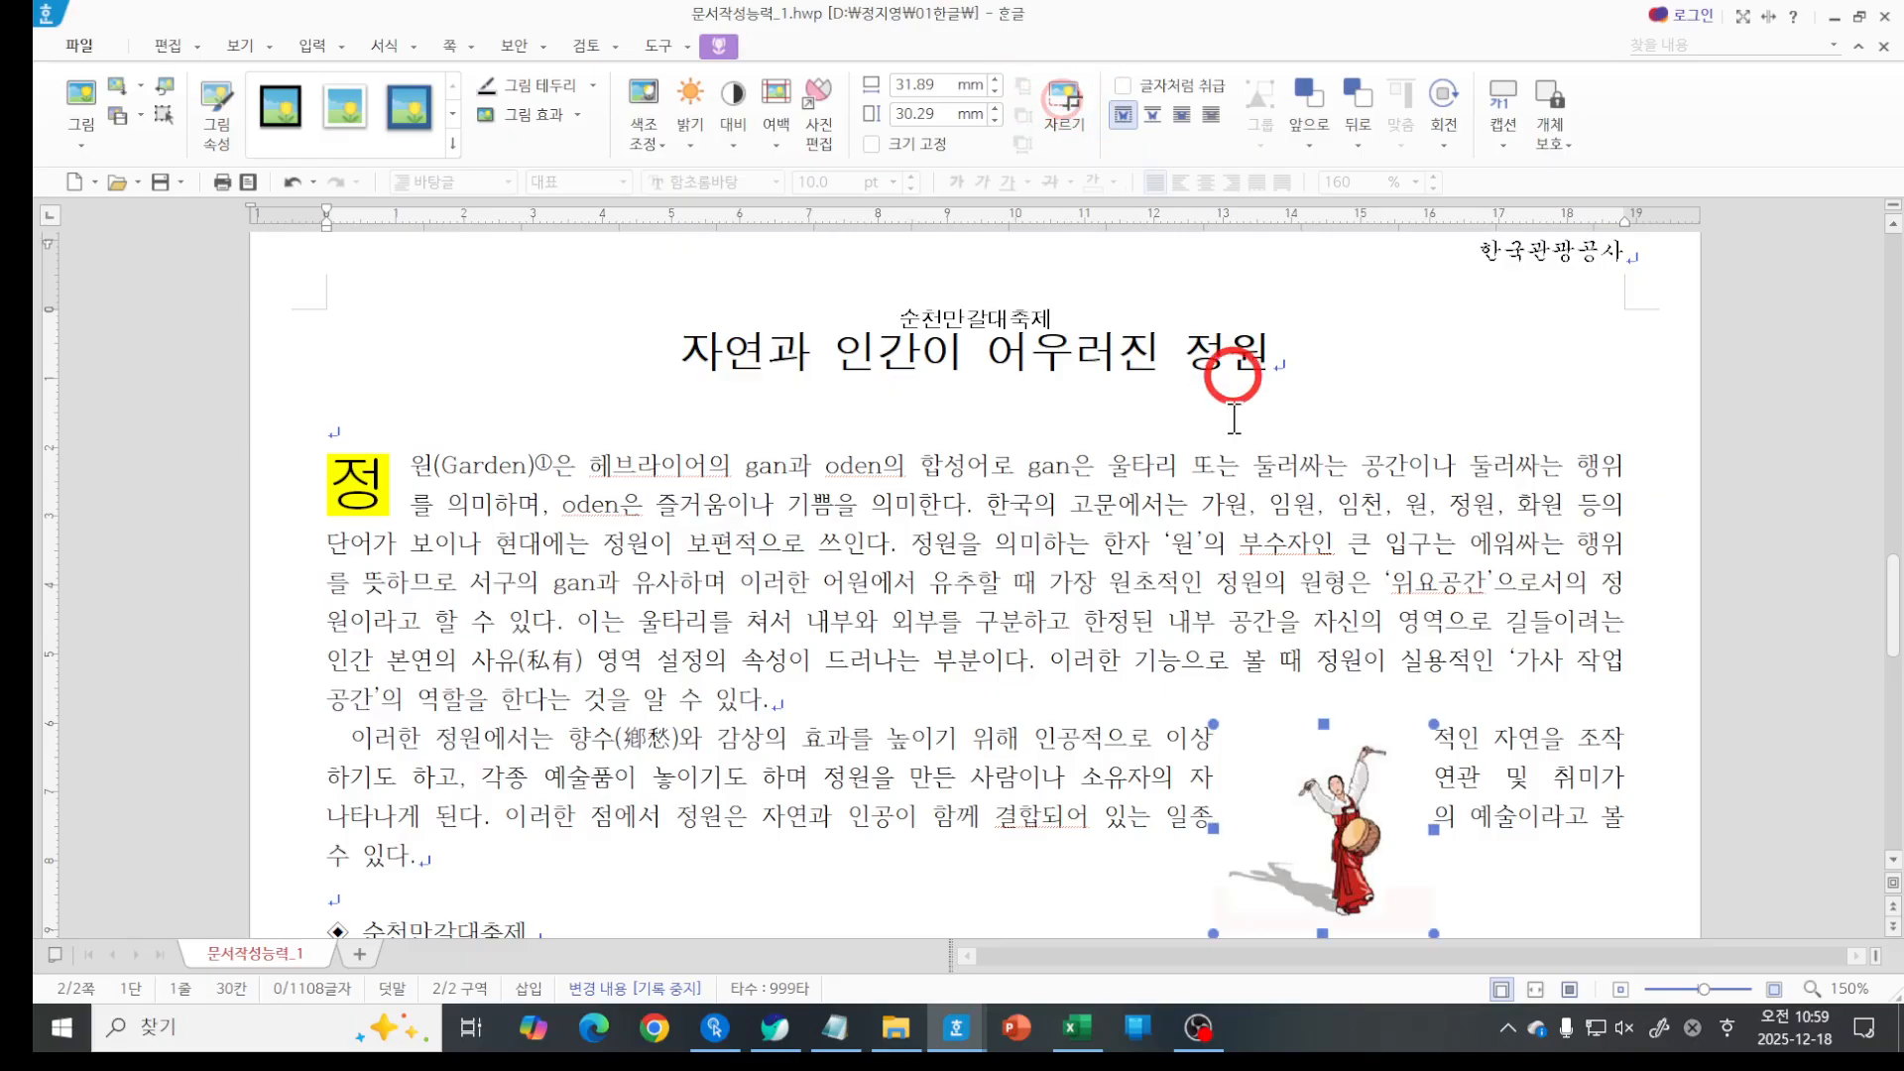
# Move the dancer picture up beside the first paragraph's opening lines and set its width to 40 mm and height to 45 mm.
pyautogui.moveTo(1360, 815); pyautogui.dragTo(1369, 541)
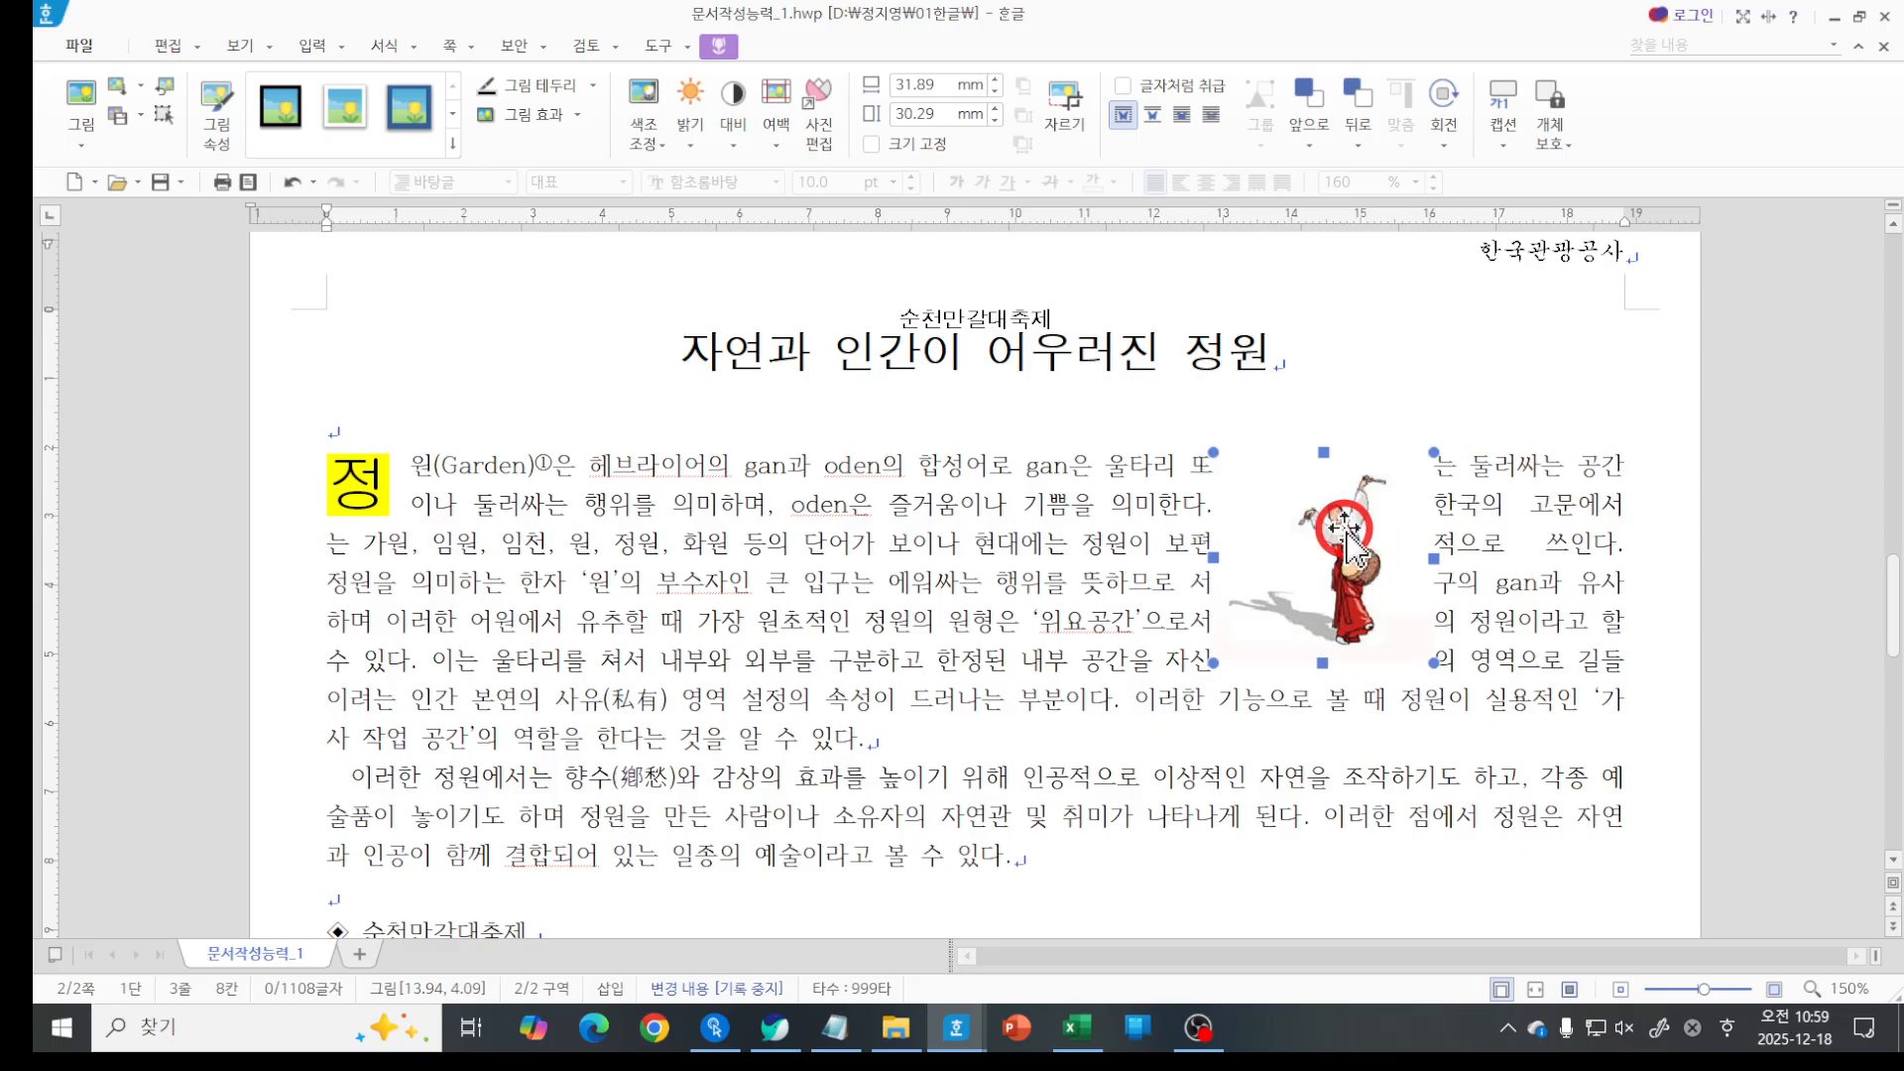
pyautogui.rightClick(1346, 532)
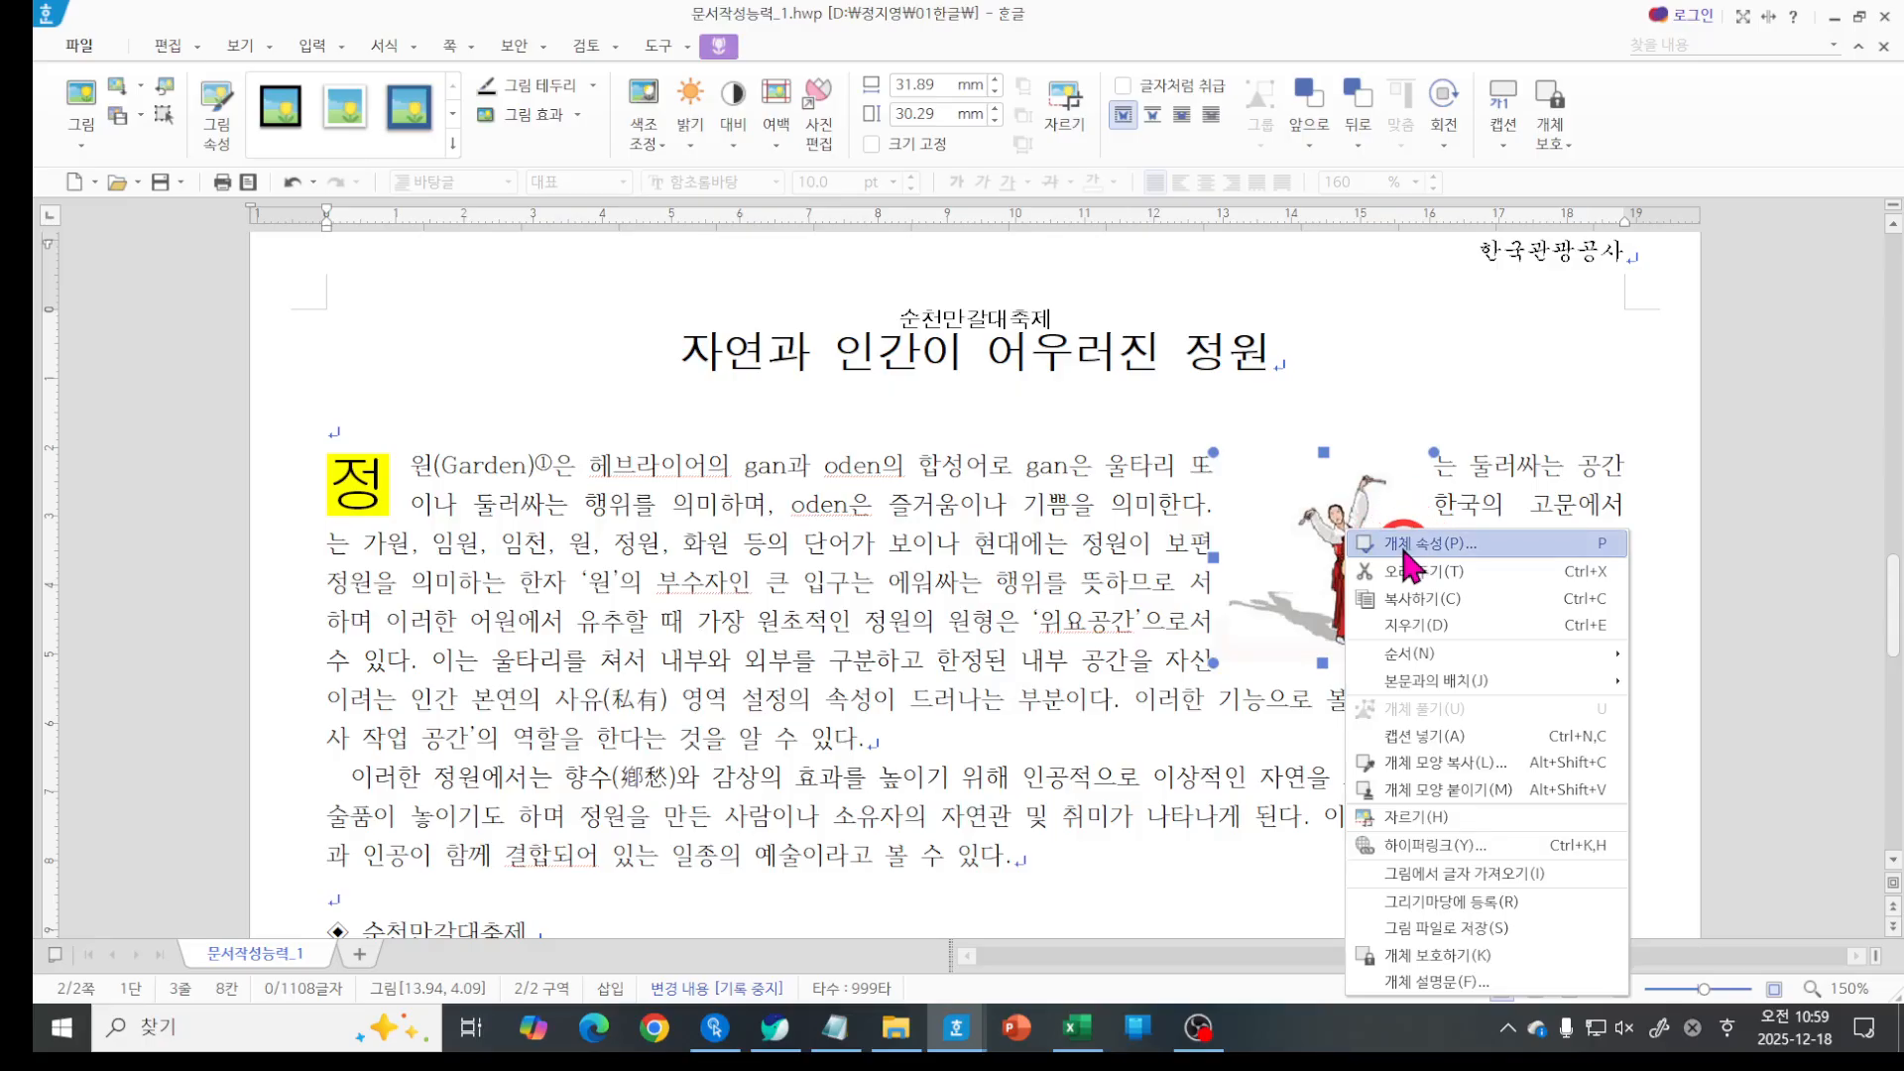
pyautogui.click(1408, 546)
pyautogui.doubleClick(908, 251)
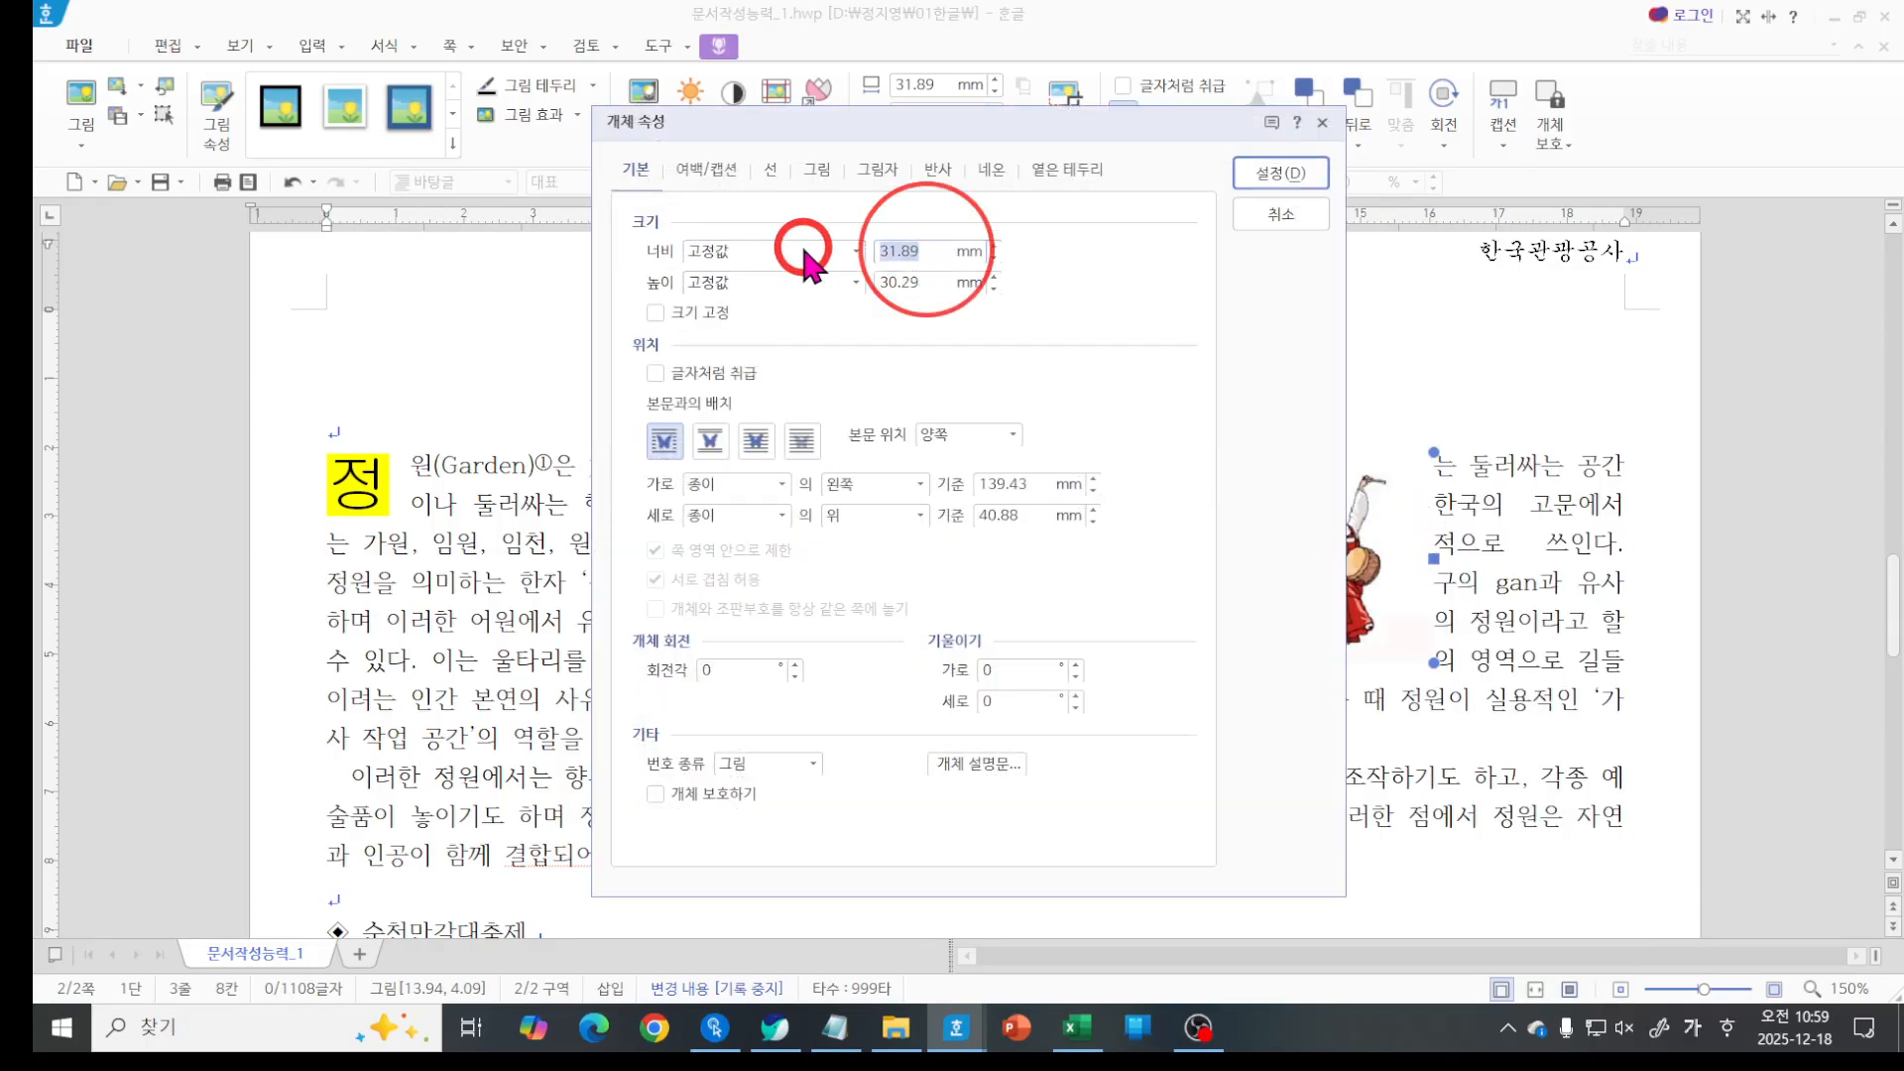
pyautogui.write('40')
pyautogui.press('Tab')
pyautogui.write('4')
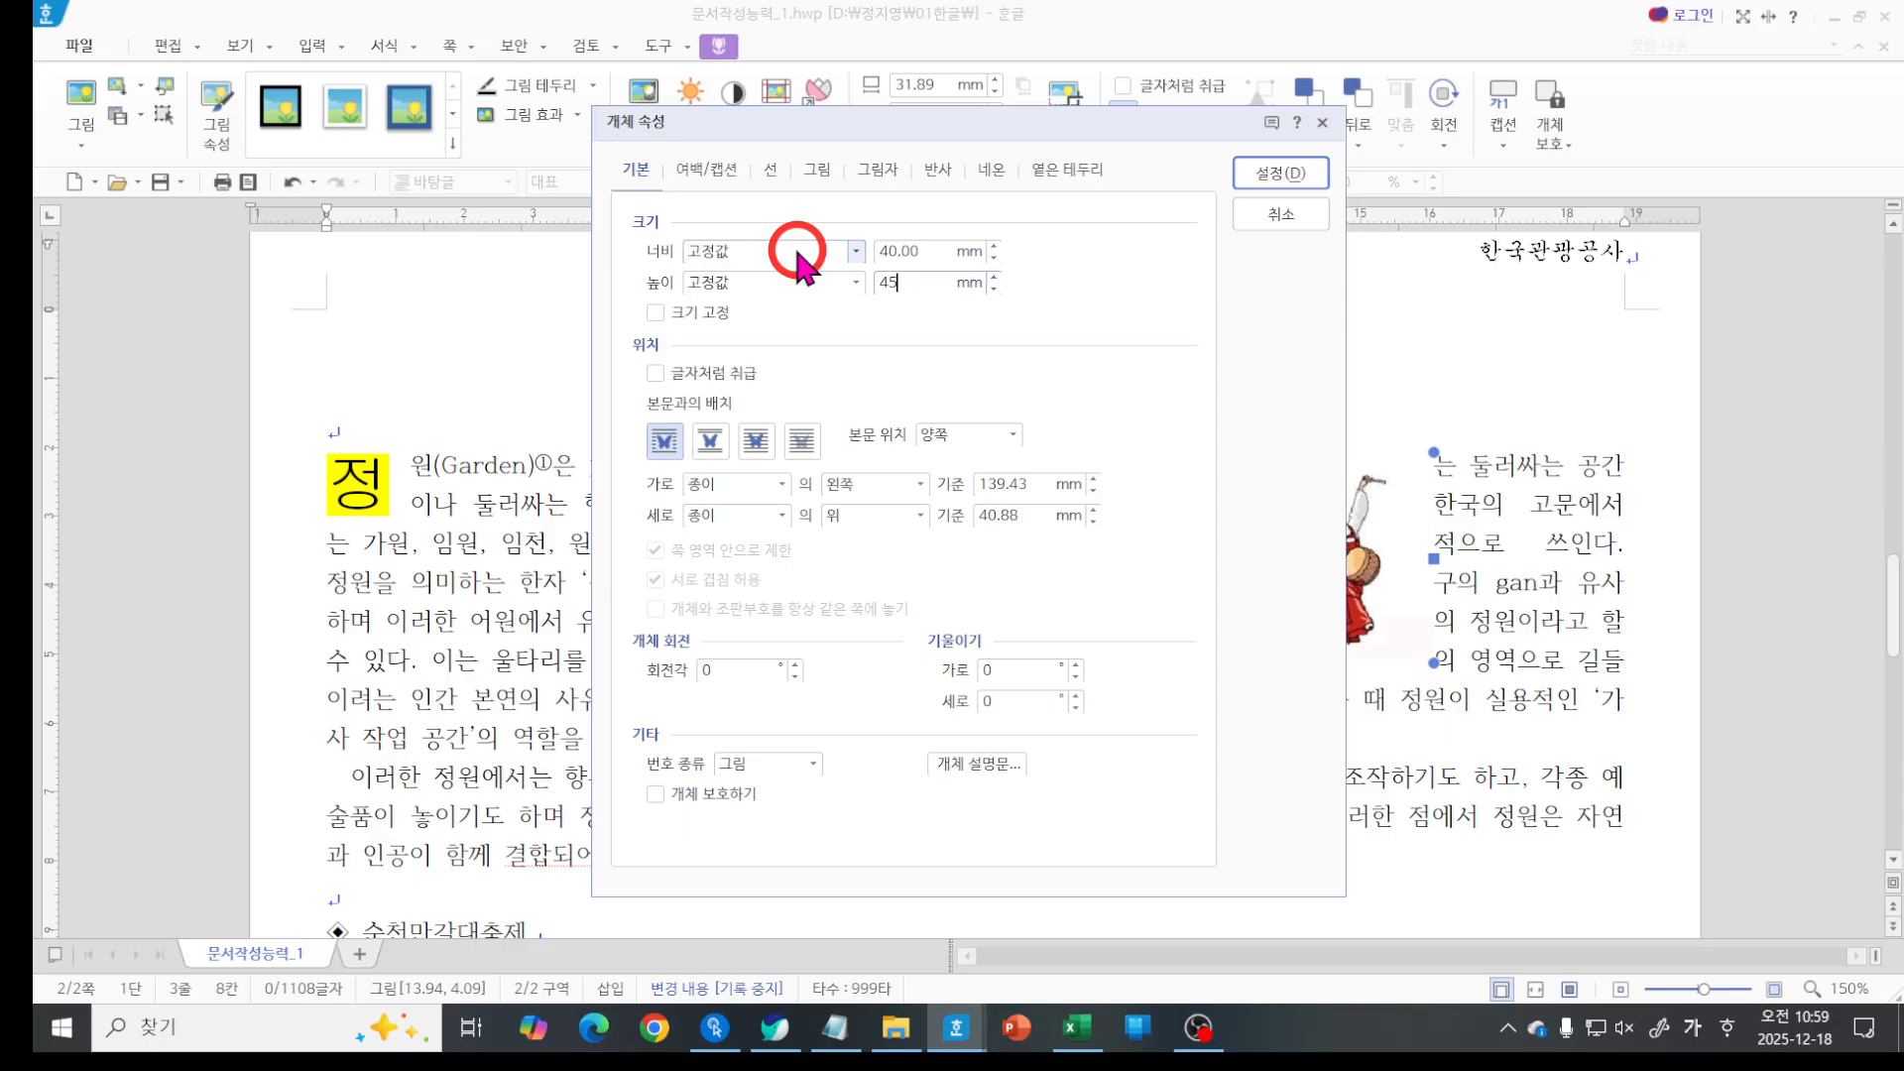
# Set the dancer picture's left outer margin to 2 mm and move the picture flush with the paragraph's right edge.
pyautogui.click(706, 169)
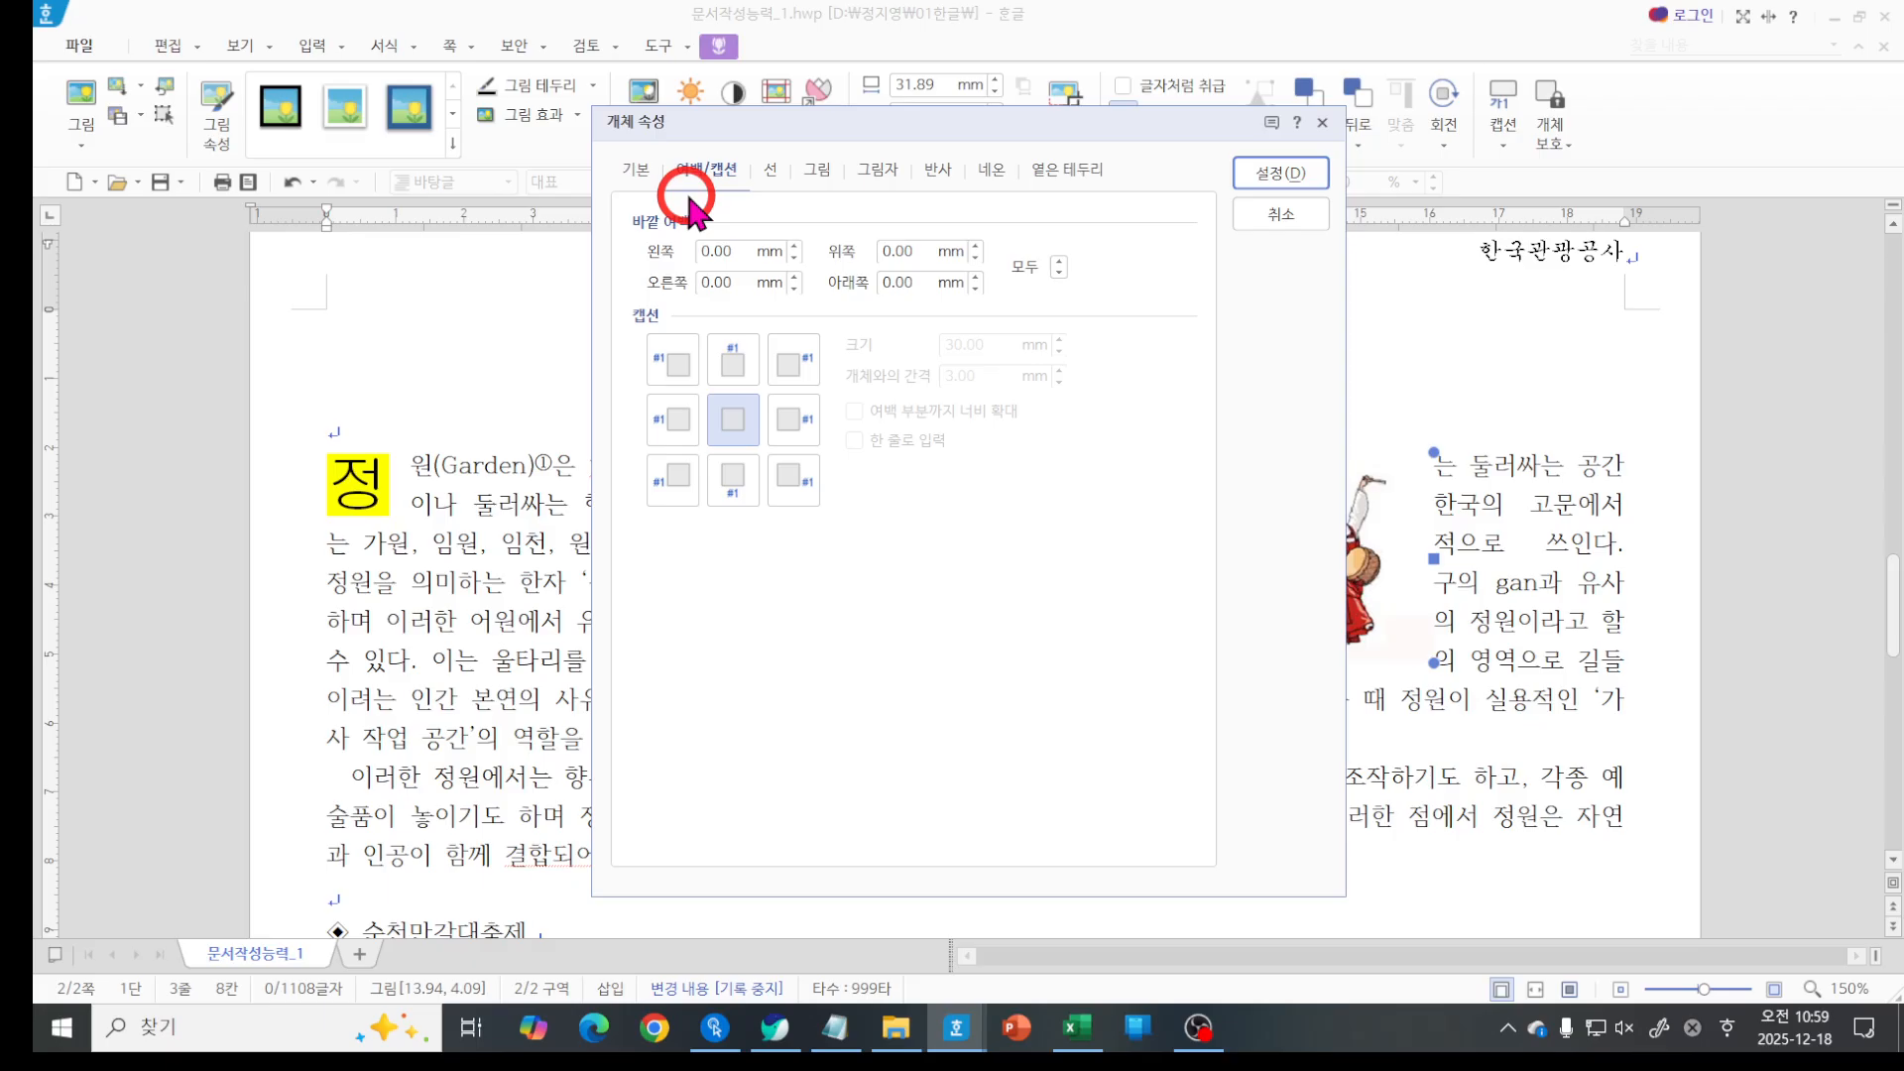
pyautogui.click(729, 252)
pyautogui.write('2')
pyautogui.click(1254, 174)
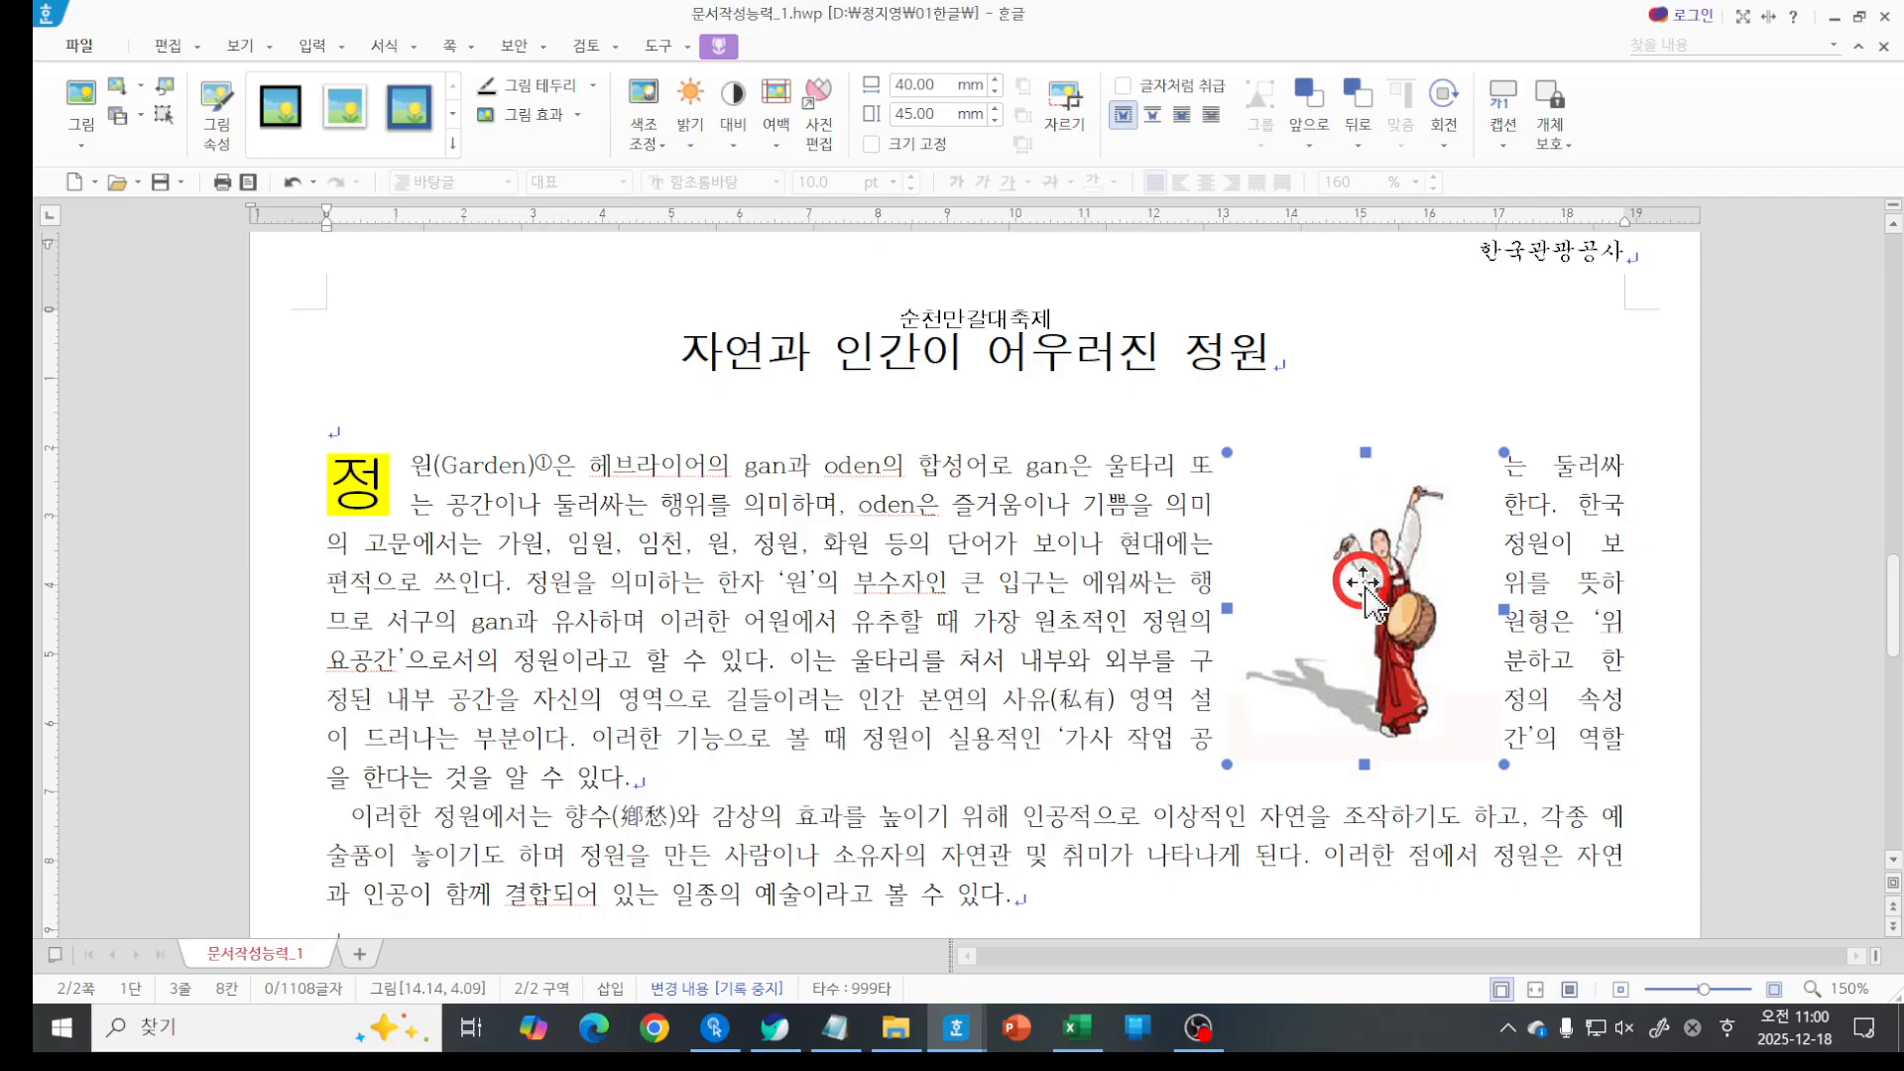
pyautogui.moveTo(1366, 587); pyautogui.dragTo(1487, 587)
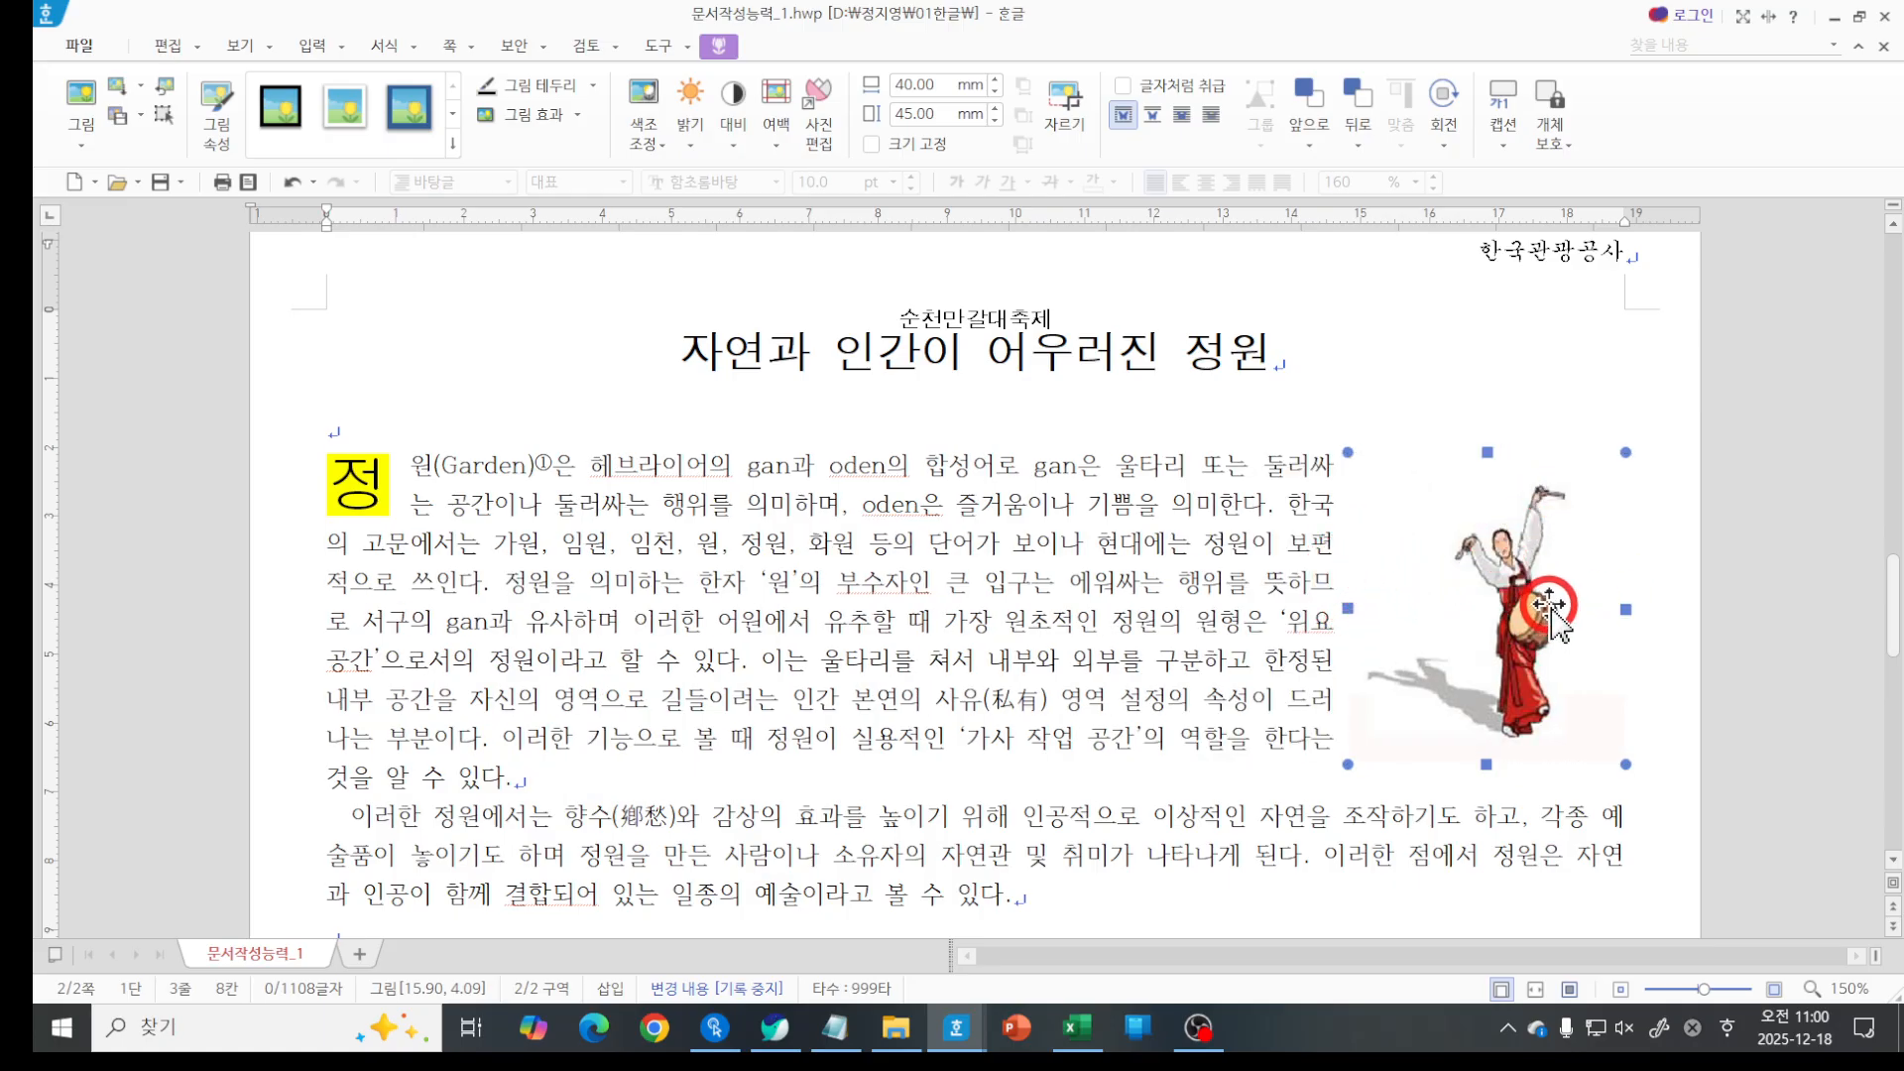
pyautogui.hotkey('ctrl', '2')
pyautogui.moveTo(1622, 299)
pyautogui.mouseDown()
pyautogui.moveTo(1639, 470)
pyautogui.moveTo(1624, 844)
pyautogui.mouseUp()
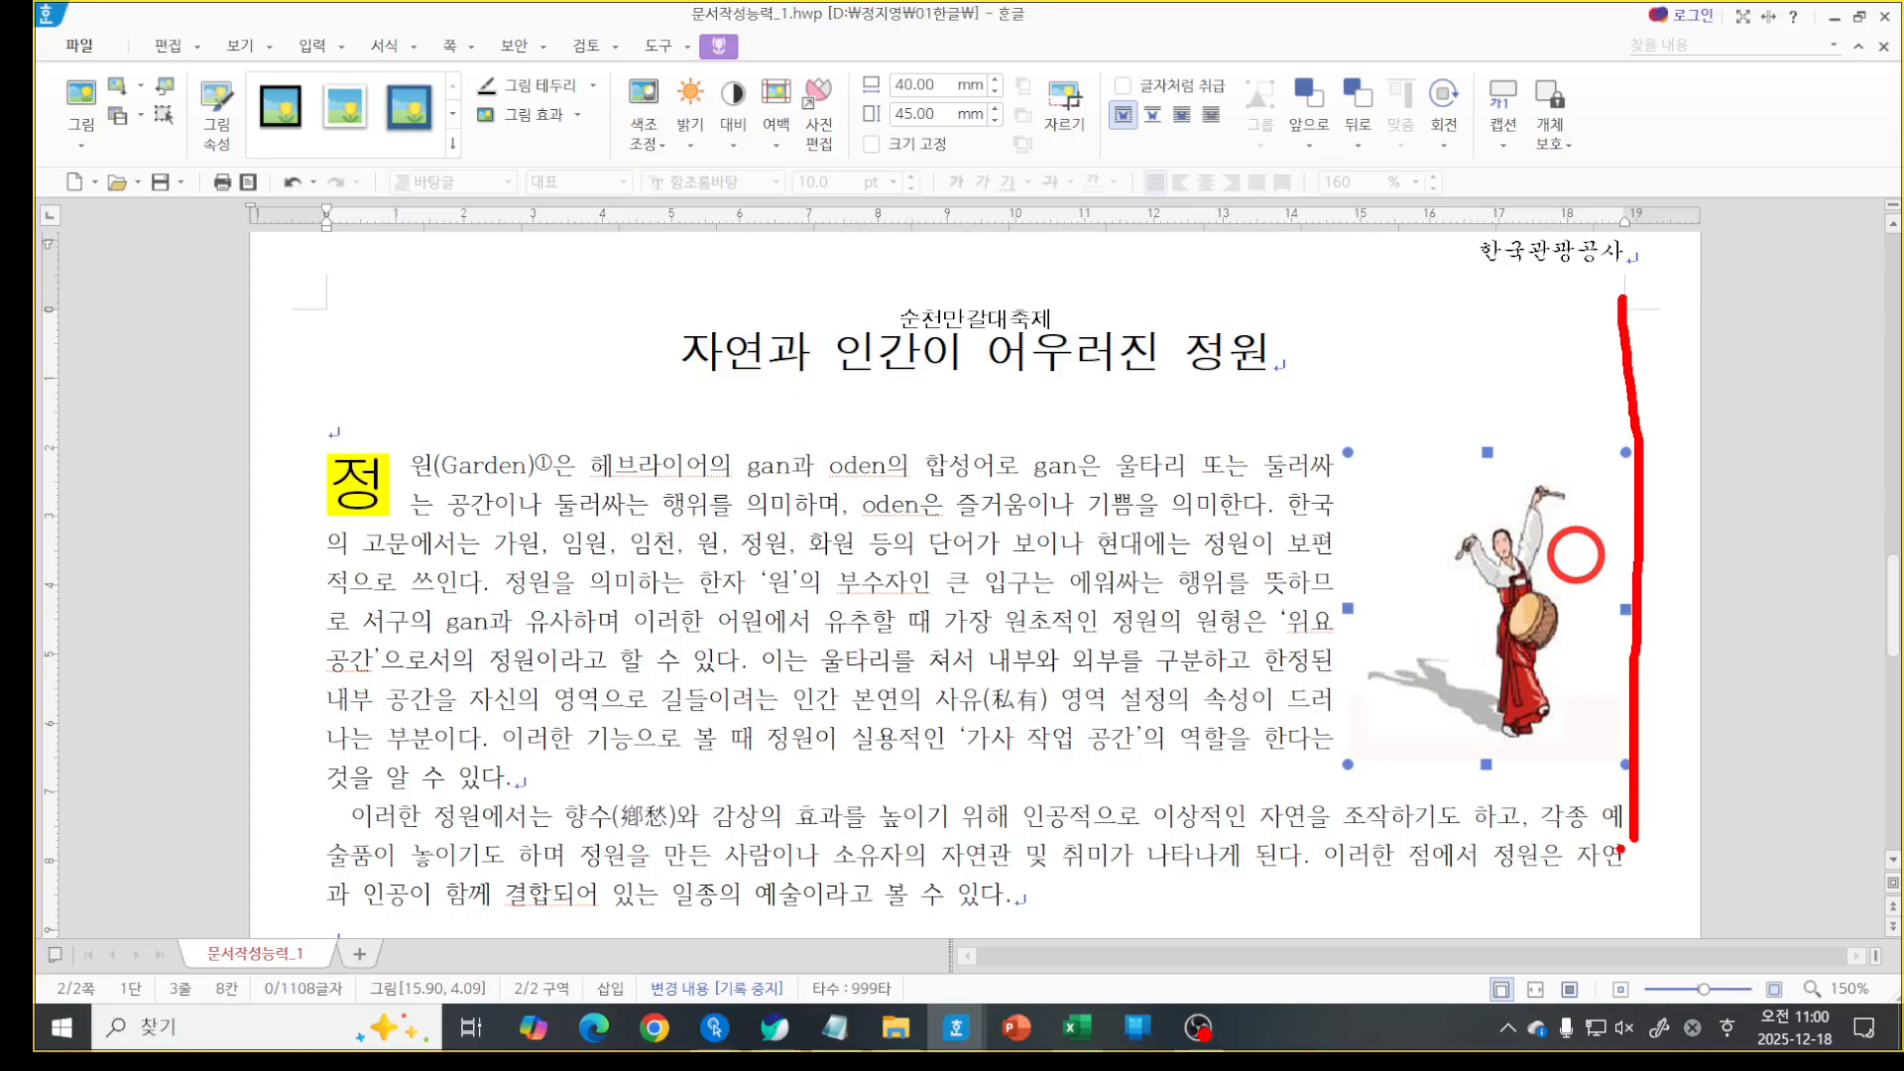
pyautogui.moveTo(1670, 477)
pyautogui.mouseDown()
pyautogui.moveTo(1621, 486)
pyautogui.moveTo(1656, 551)
pyautogui.moveTo(1678, 486)
pyautogui.mouseUp()
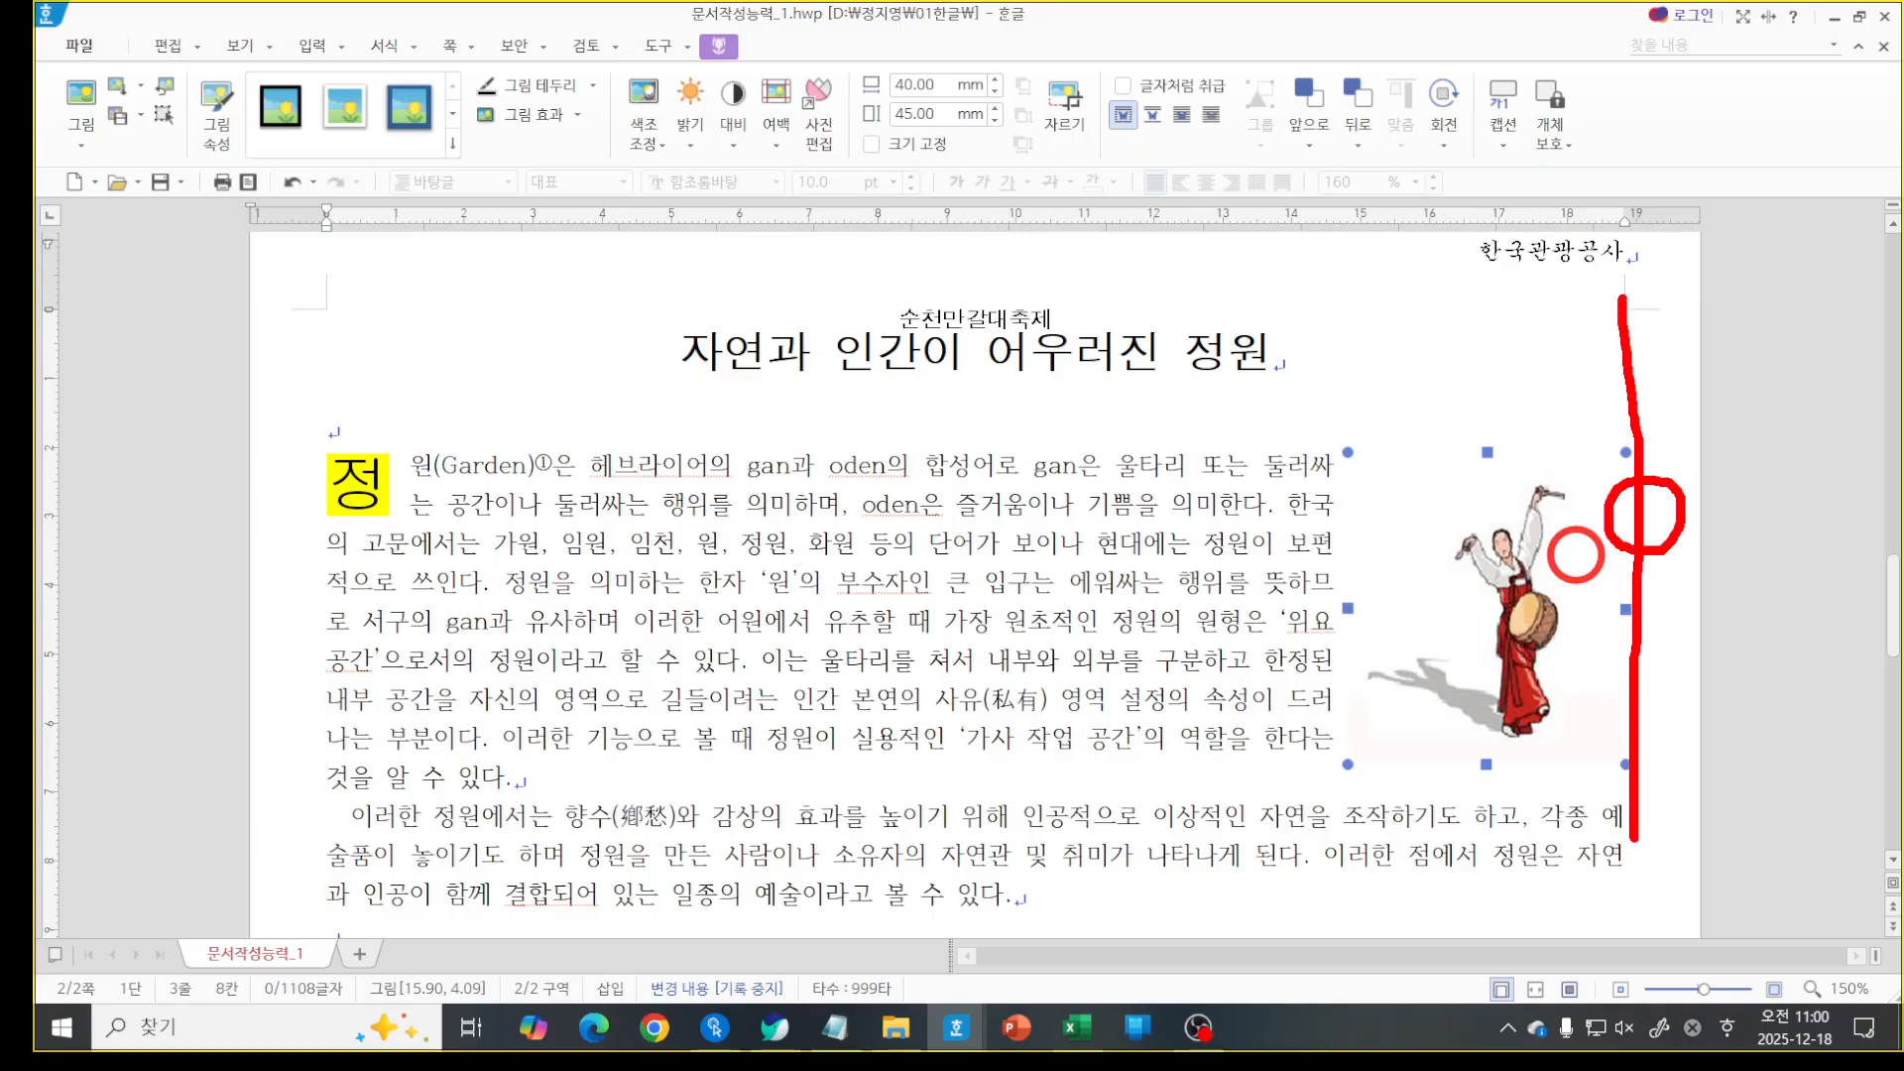
pyautogui.press('Escape')
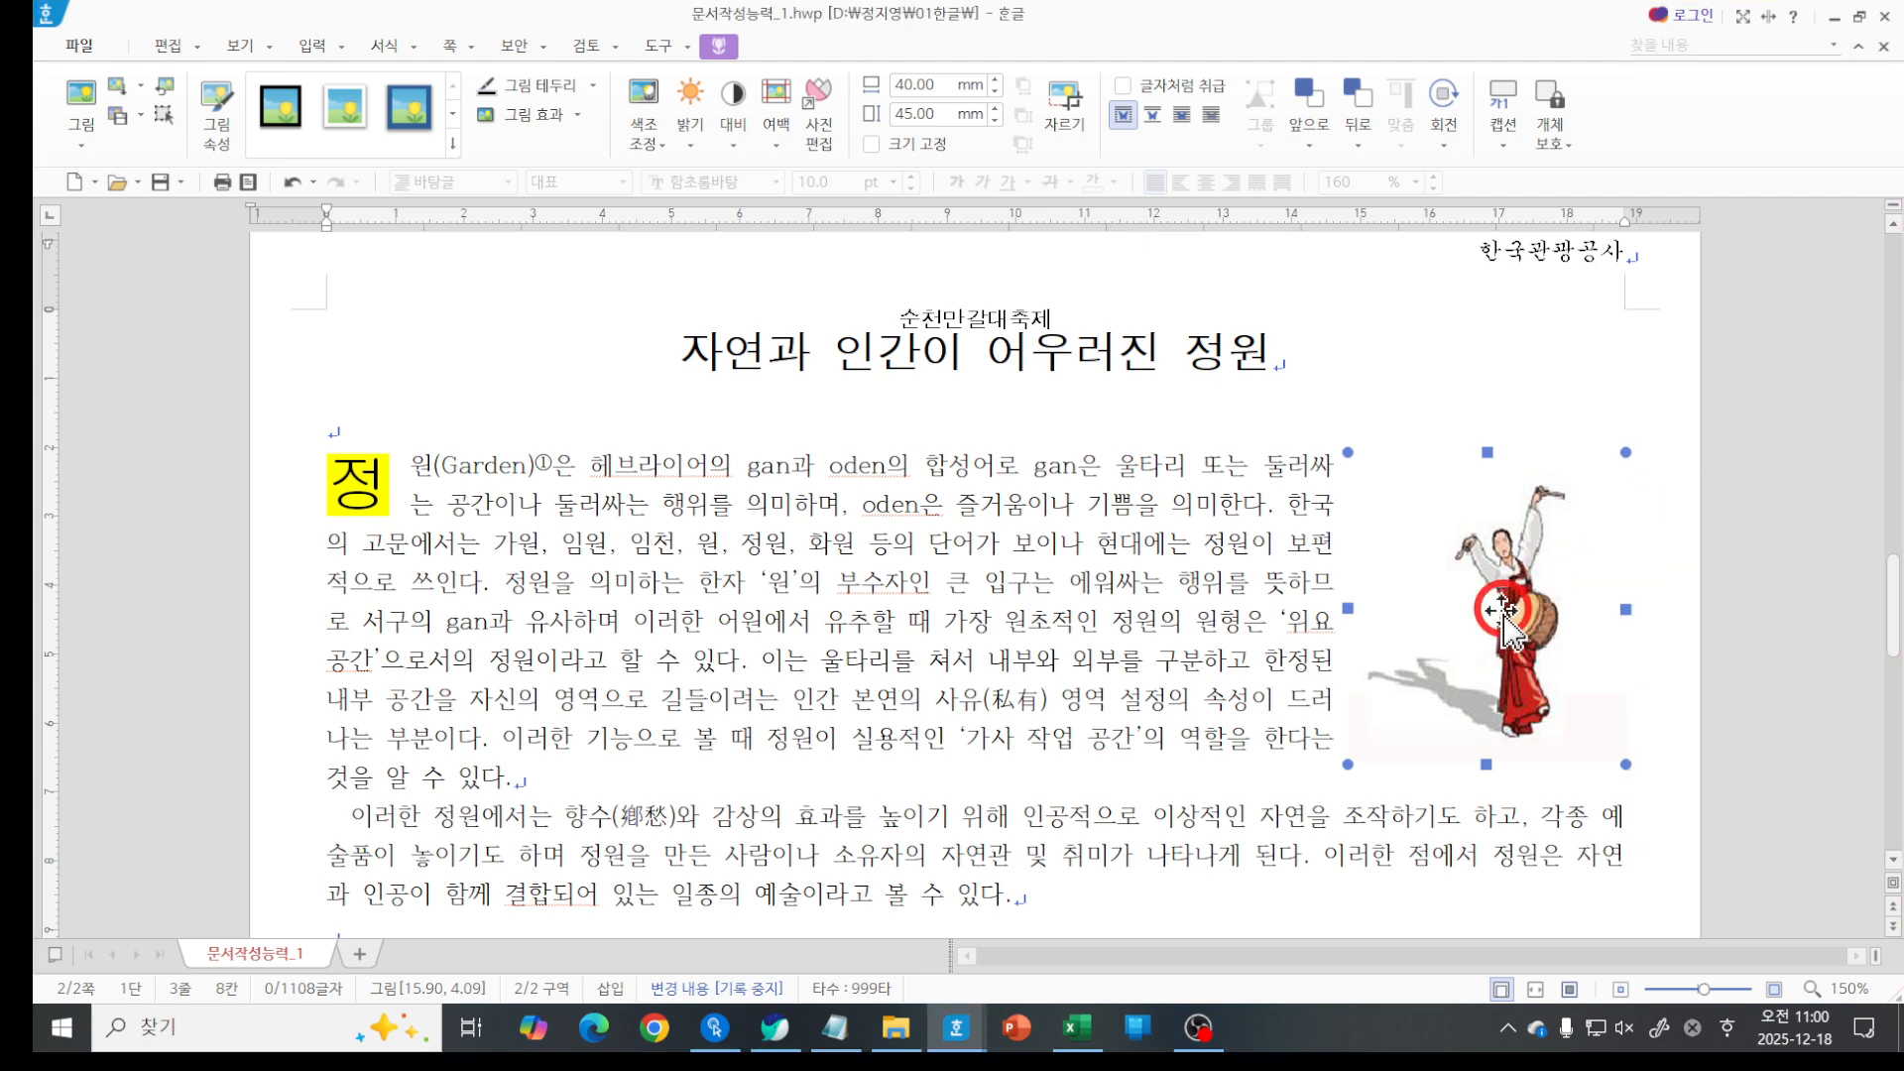
pyautogui.click(1456, 635)
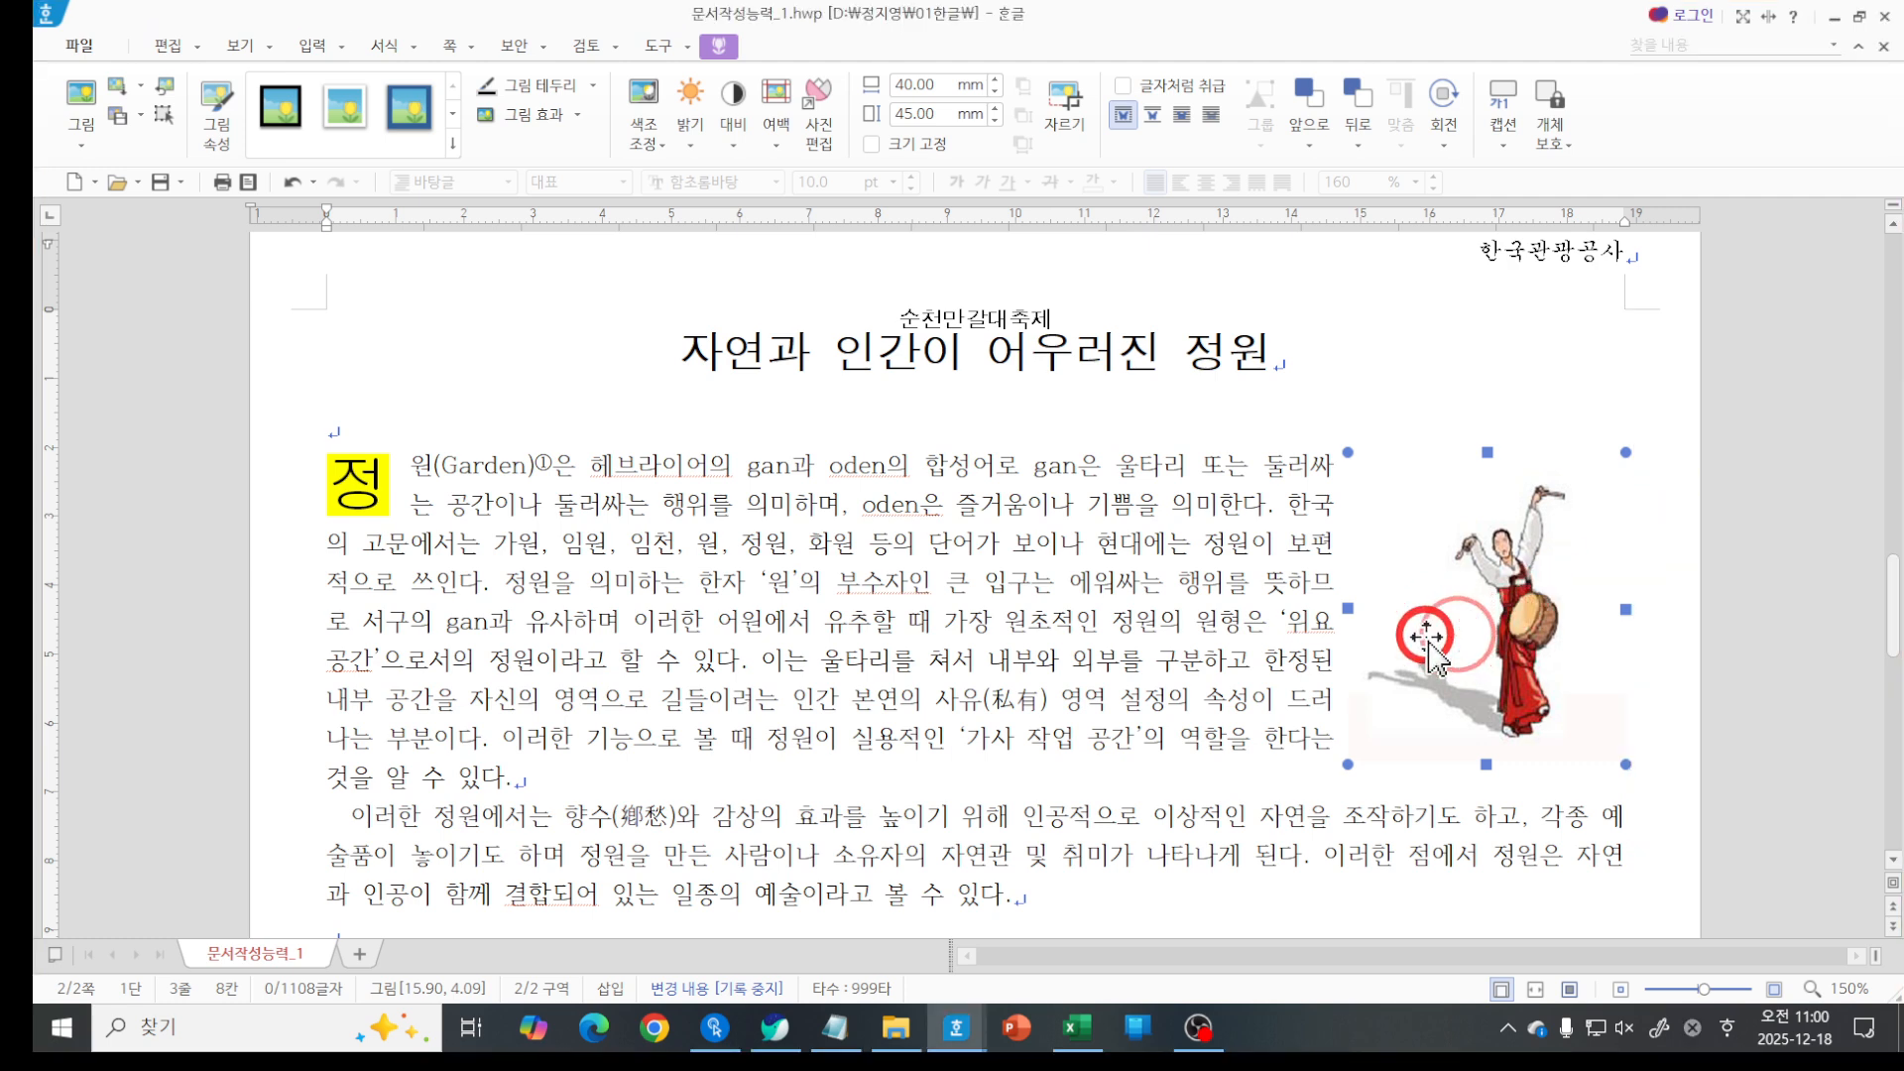
pyautogui.click(1171, 633)
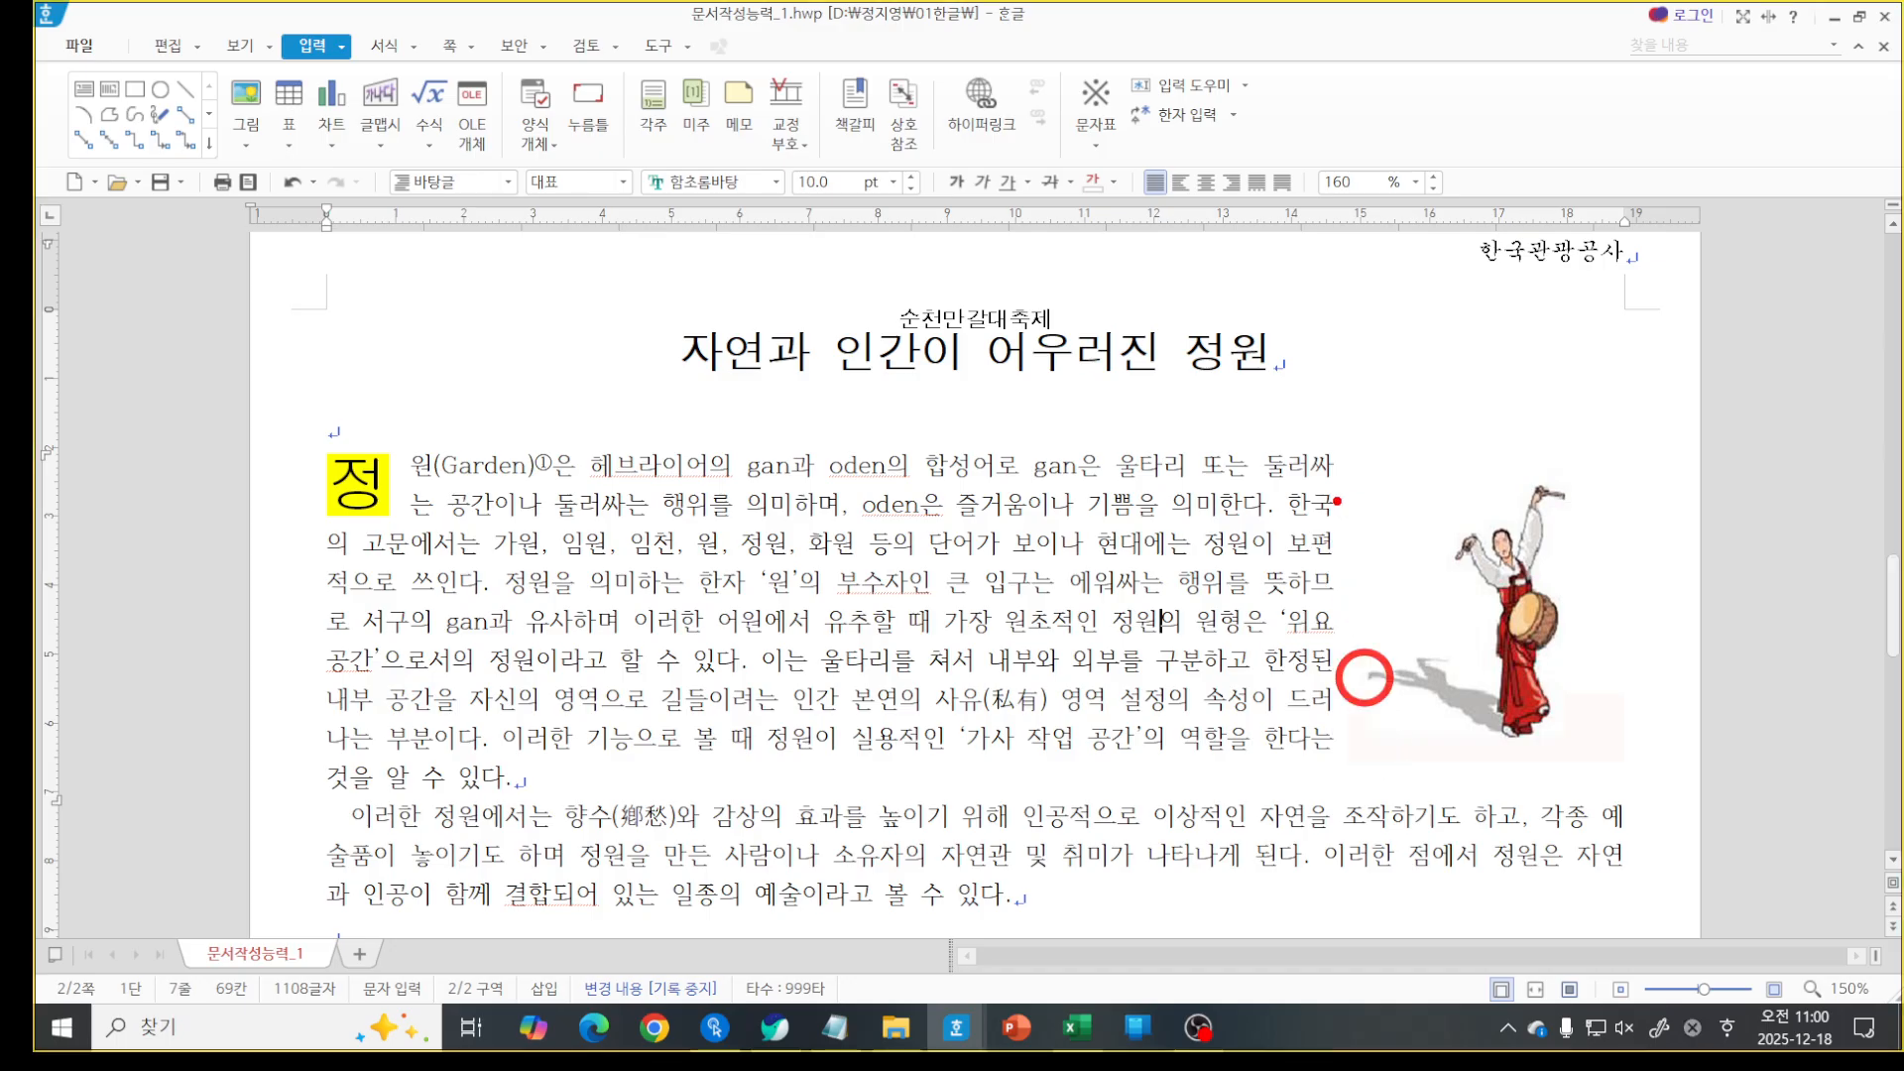
pyautogui.moveTo(1320, 453)
pyautogui.mouseDown()
pyautogui.moveTo(1342, 452)
pyautogui.moveTo(1329, 516)
pyautogui.moveTo(1367, 488)
pyautogui.mouseUp()
pyautogui.click(1448, 738)
pyautogui.moveTo(1596, 738)
pyautogui.mouseDown()
pyautogui.moveTo(1631, 706)
pyautogui.moveTo(1606, 433)
pyautogui.moveTo(1533, 569)
pyautogui.moveTo(1598, 739)
pyautogui.mouseUp()
# Shift the dancer picture slightly left, away from the paragraph's right edge.
pyautogui.moveTo(1437, 610); pyautogui.dragTo(1467, 610)
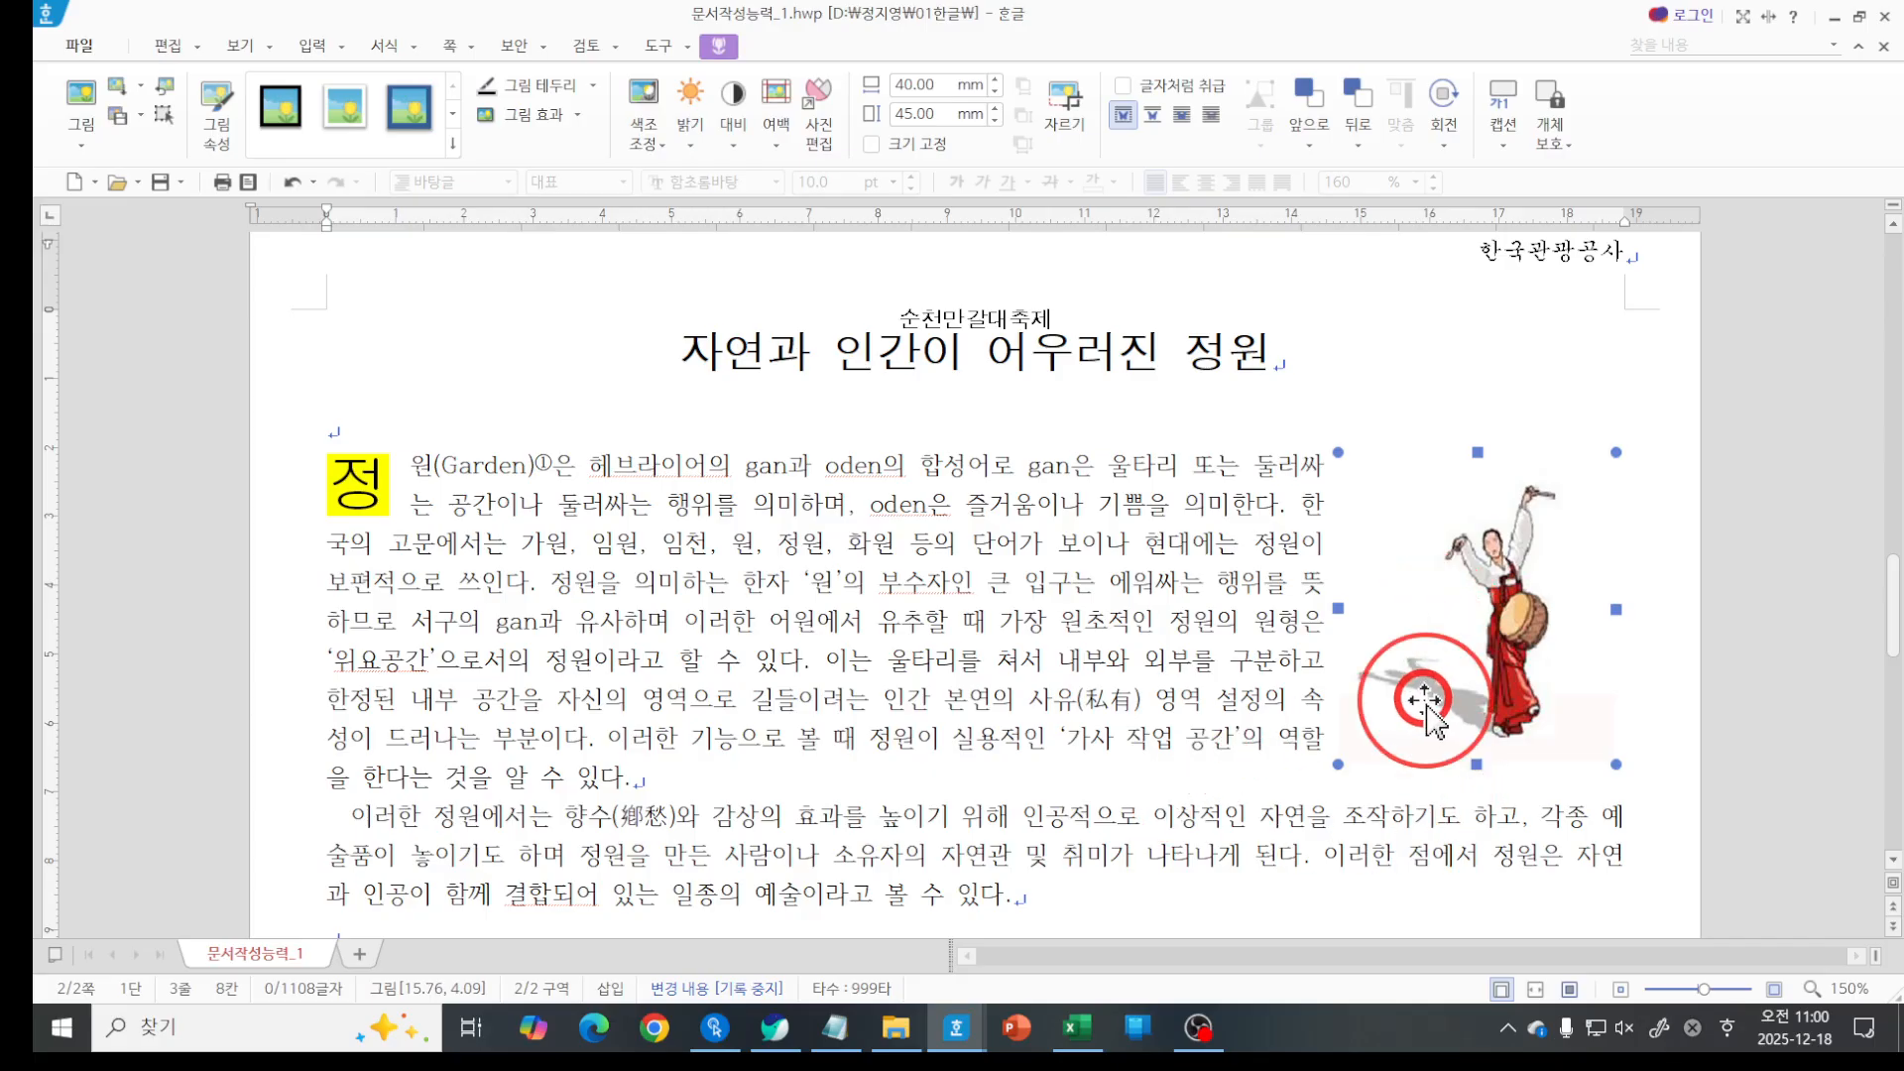
pyautogui.press('Left')
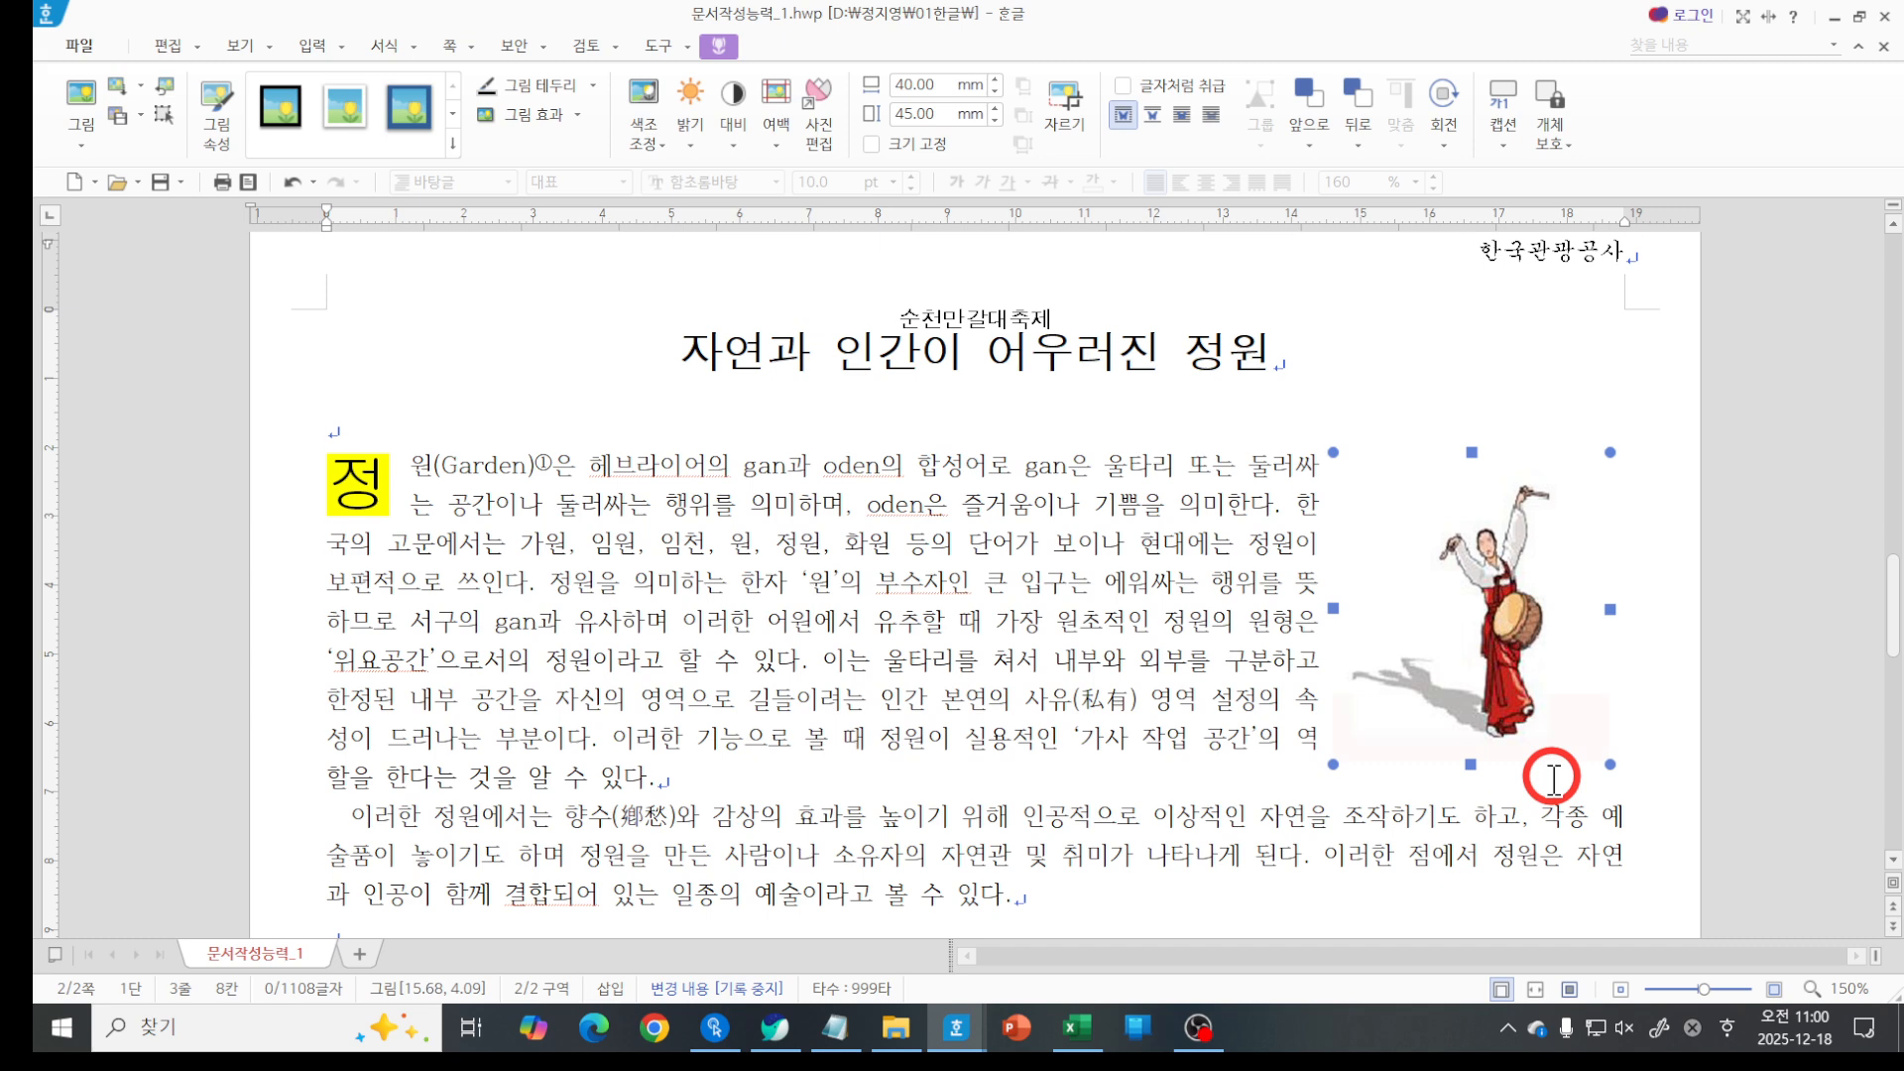
pyautogui.press('Left')
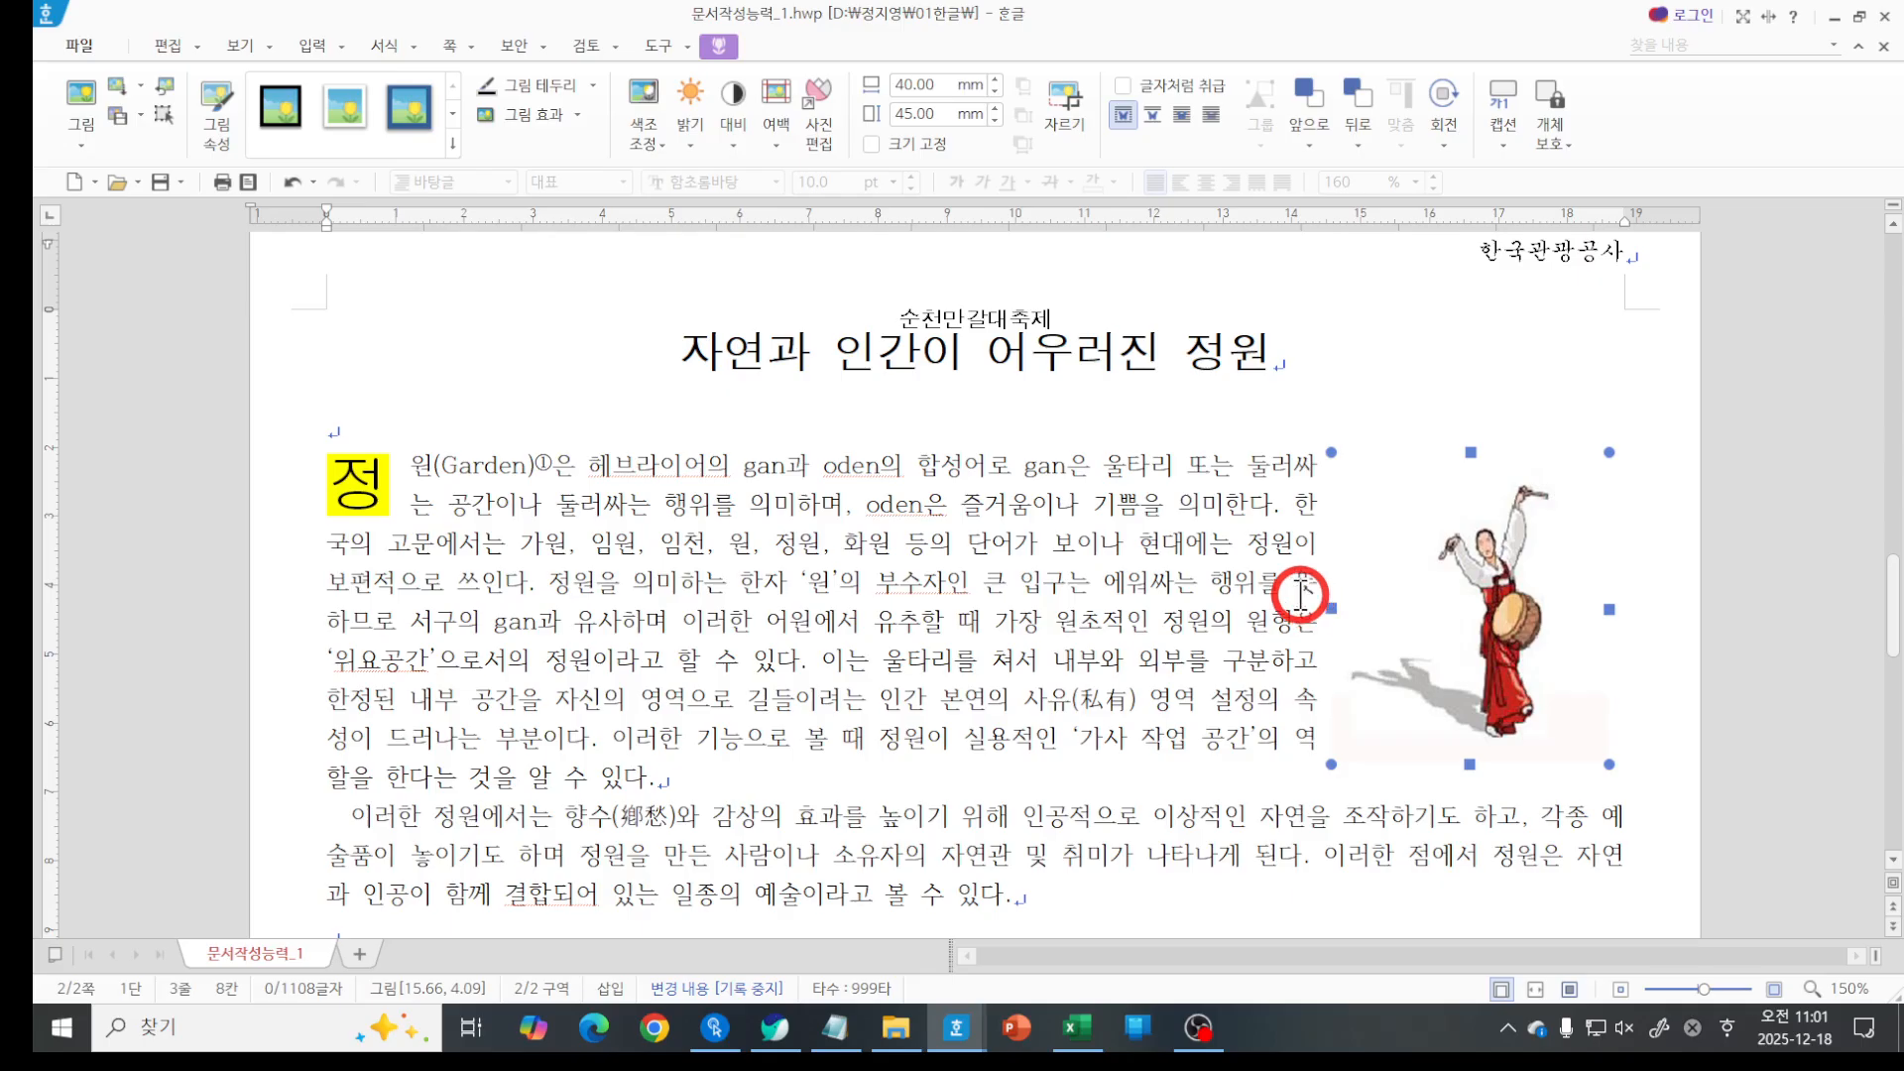
# Try a 20 mm left outer margin on the dancer picture and reposition it beside the first paragraph.
pyautogui.doubleClick(1332, 744)
pyautogui.click(754, 253)
pyautogui.write('20')
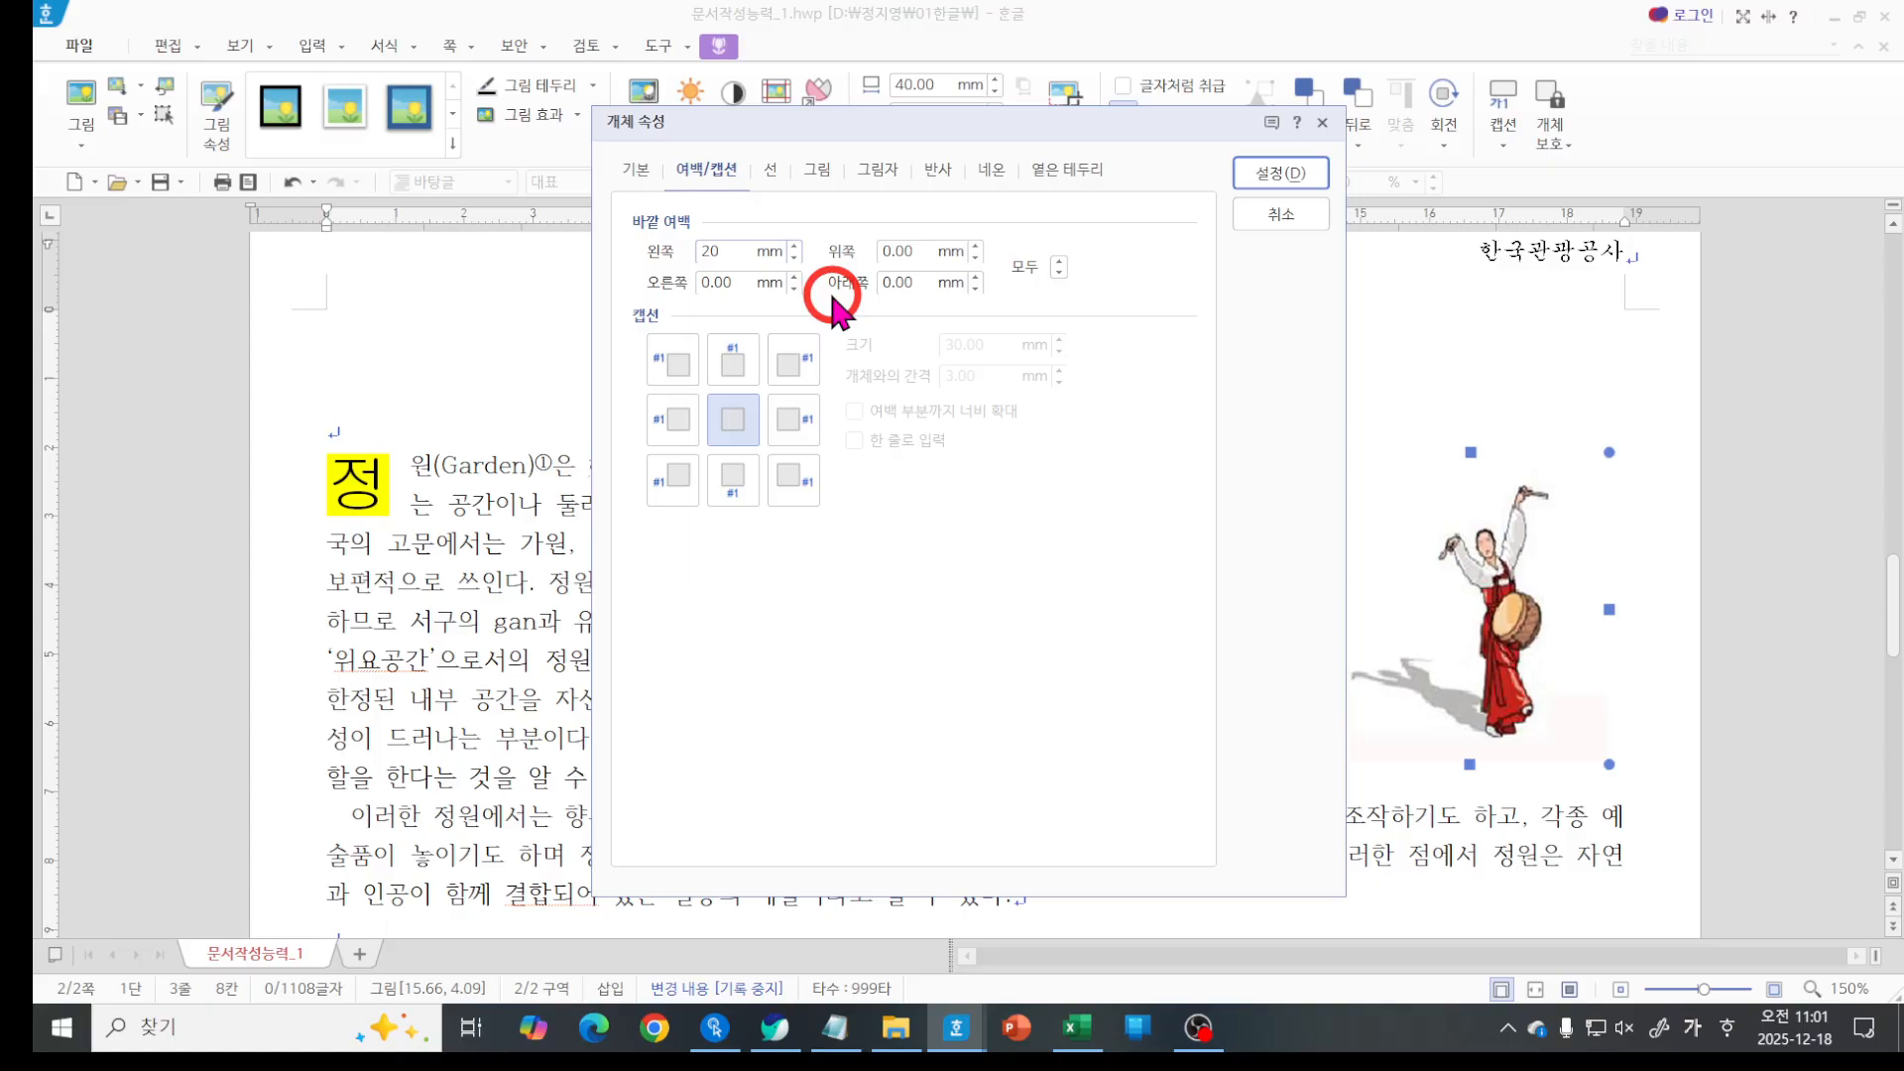
pyautogui.press('Return')
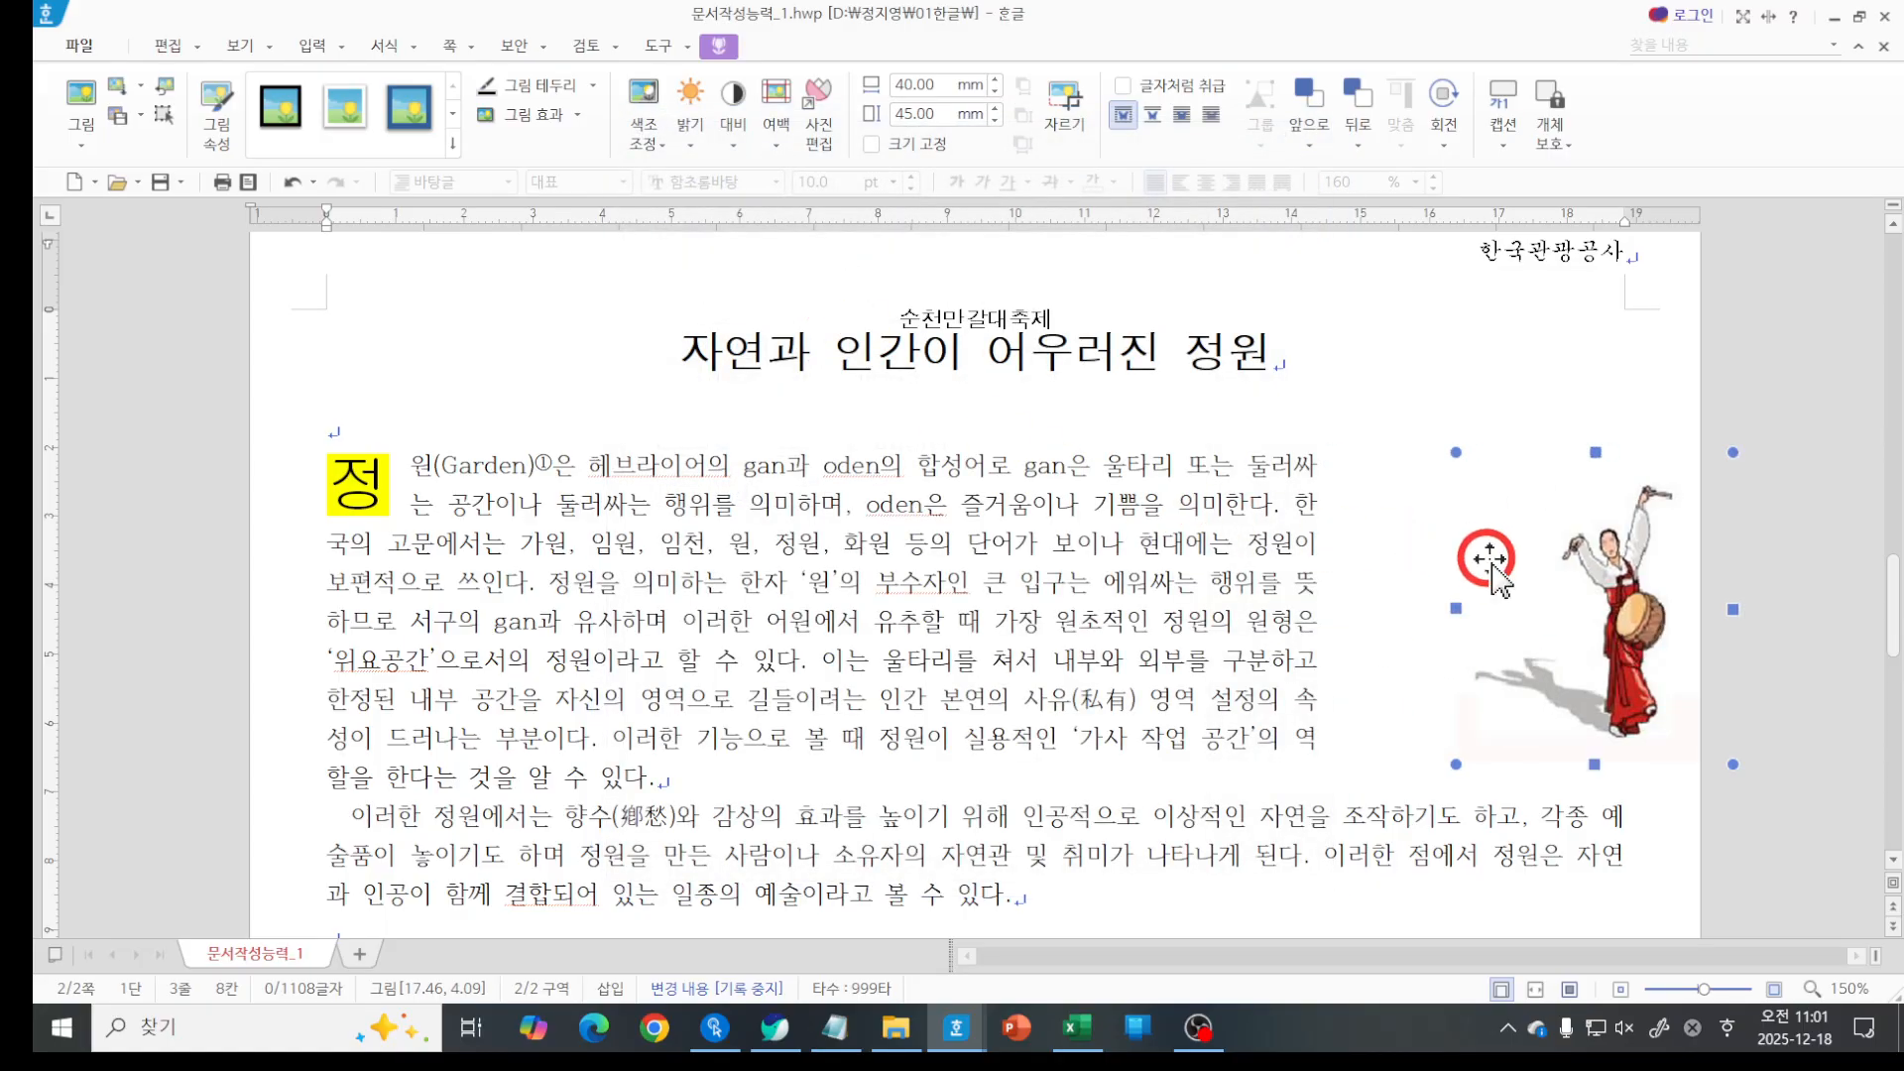
pyautogui.moveTo(1425, 573); pyautogui.dragTo(1385, 572)
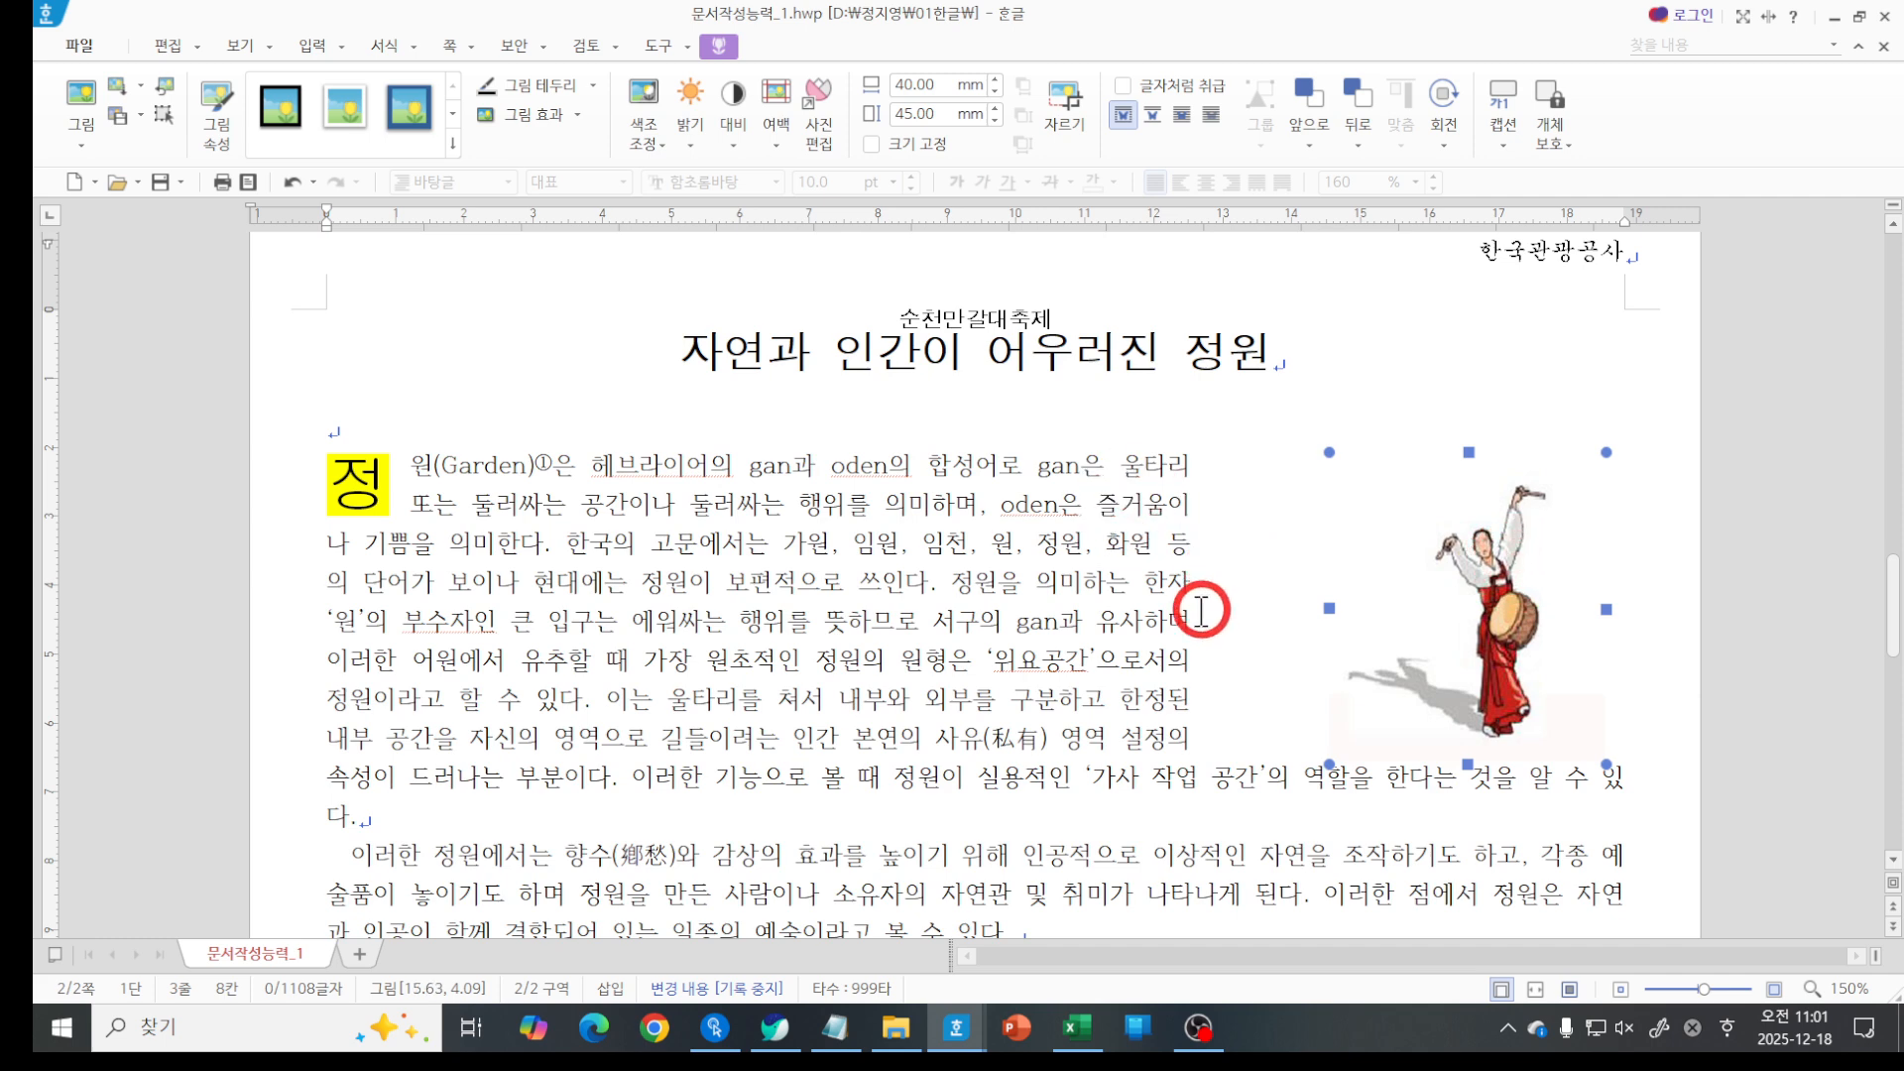
pyautogui.hotkey('ctrl', '2')
pyautogui.moveTo(1195, 462); pyautogui.dragTo(1319, 763)
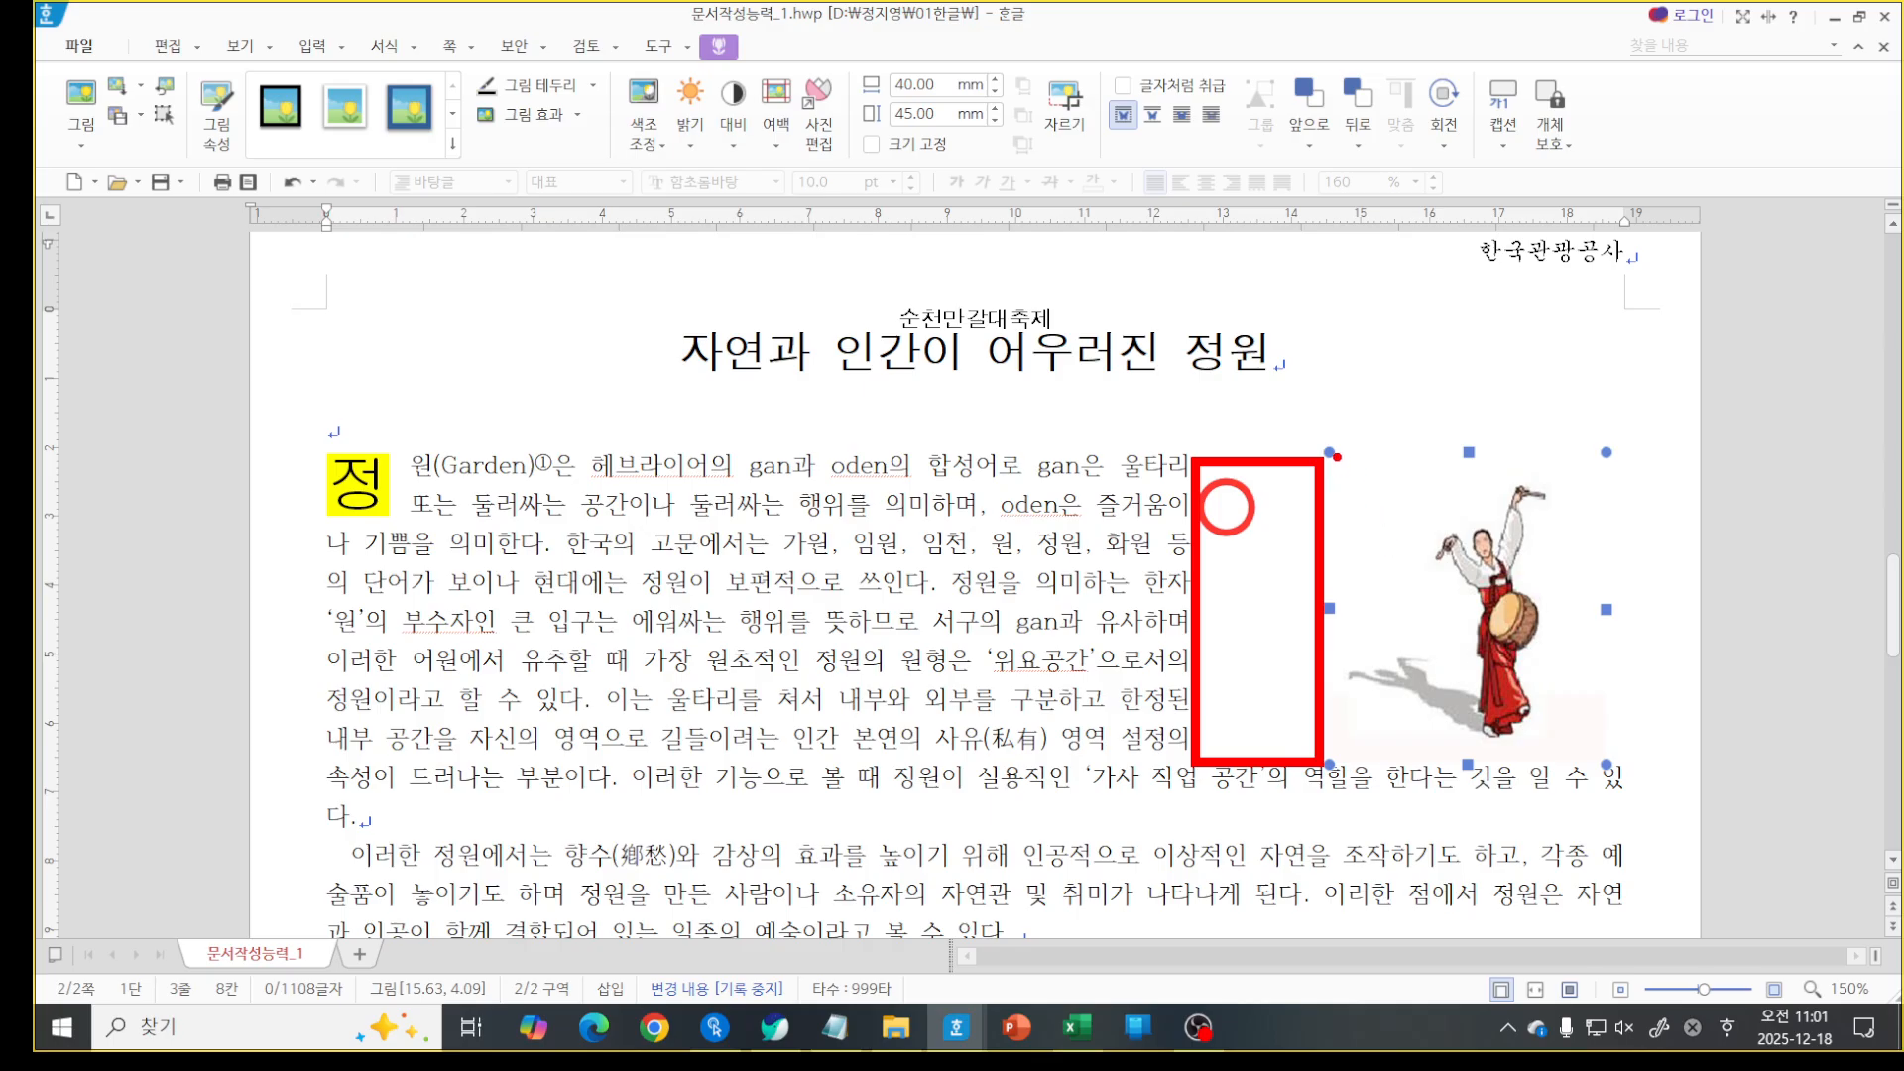
pyautogui.moveTo(1363, 408)
pyautogui.mouseDown()
pyautogui.moveTo(1285, 409)
pyautogui.moveTo(1260, 439)
pyautogui.moveTo(1301, 428)
pyautogui.mouseUp()
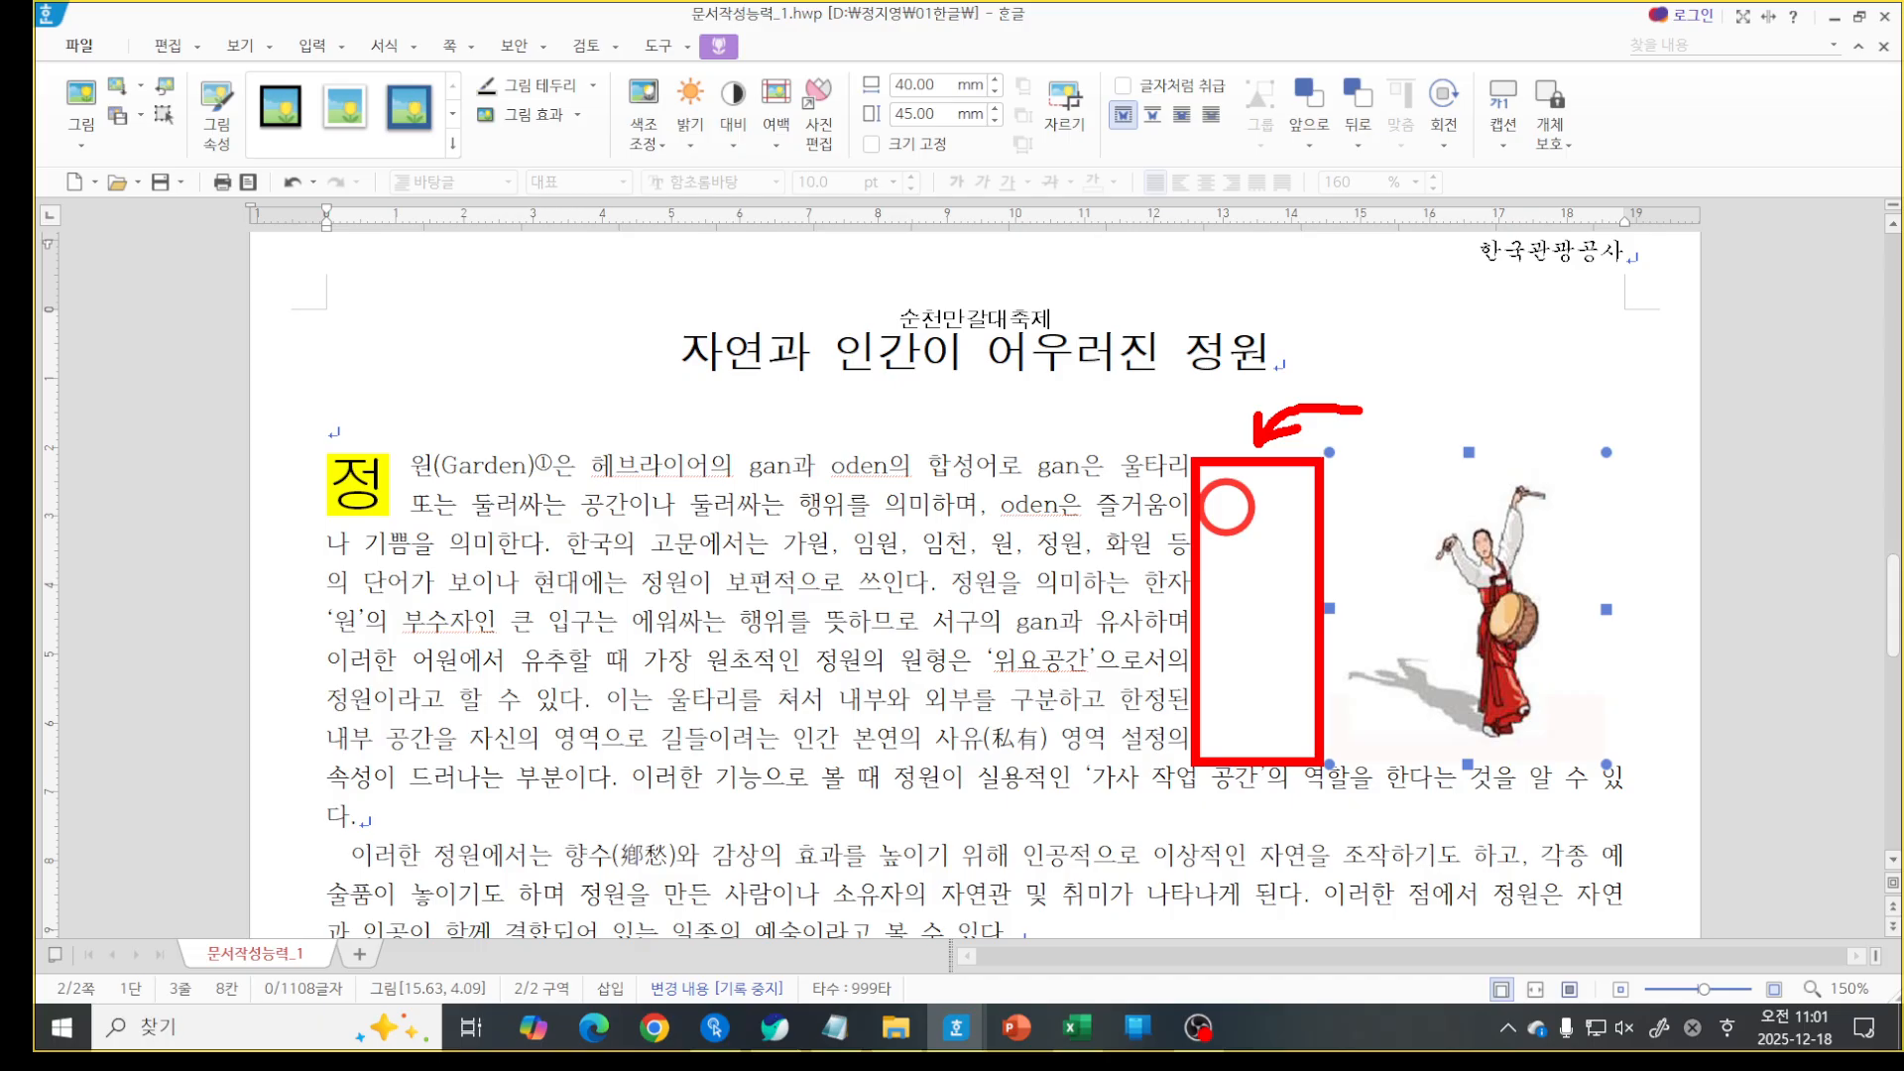
pyautogui.press('Escape')
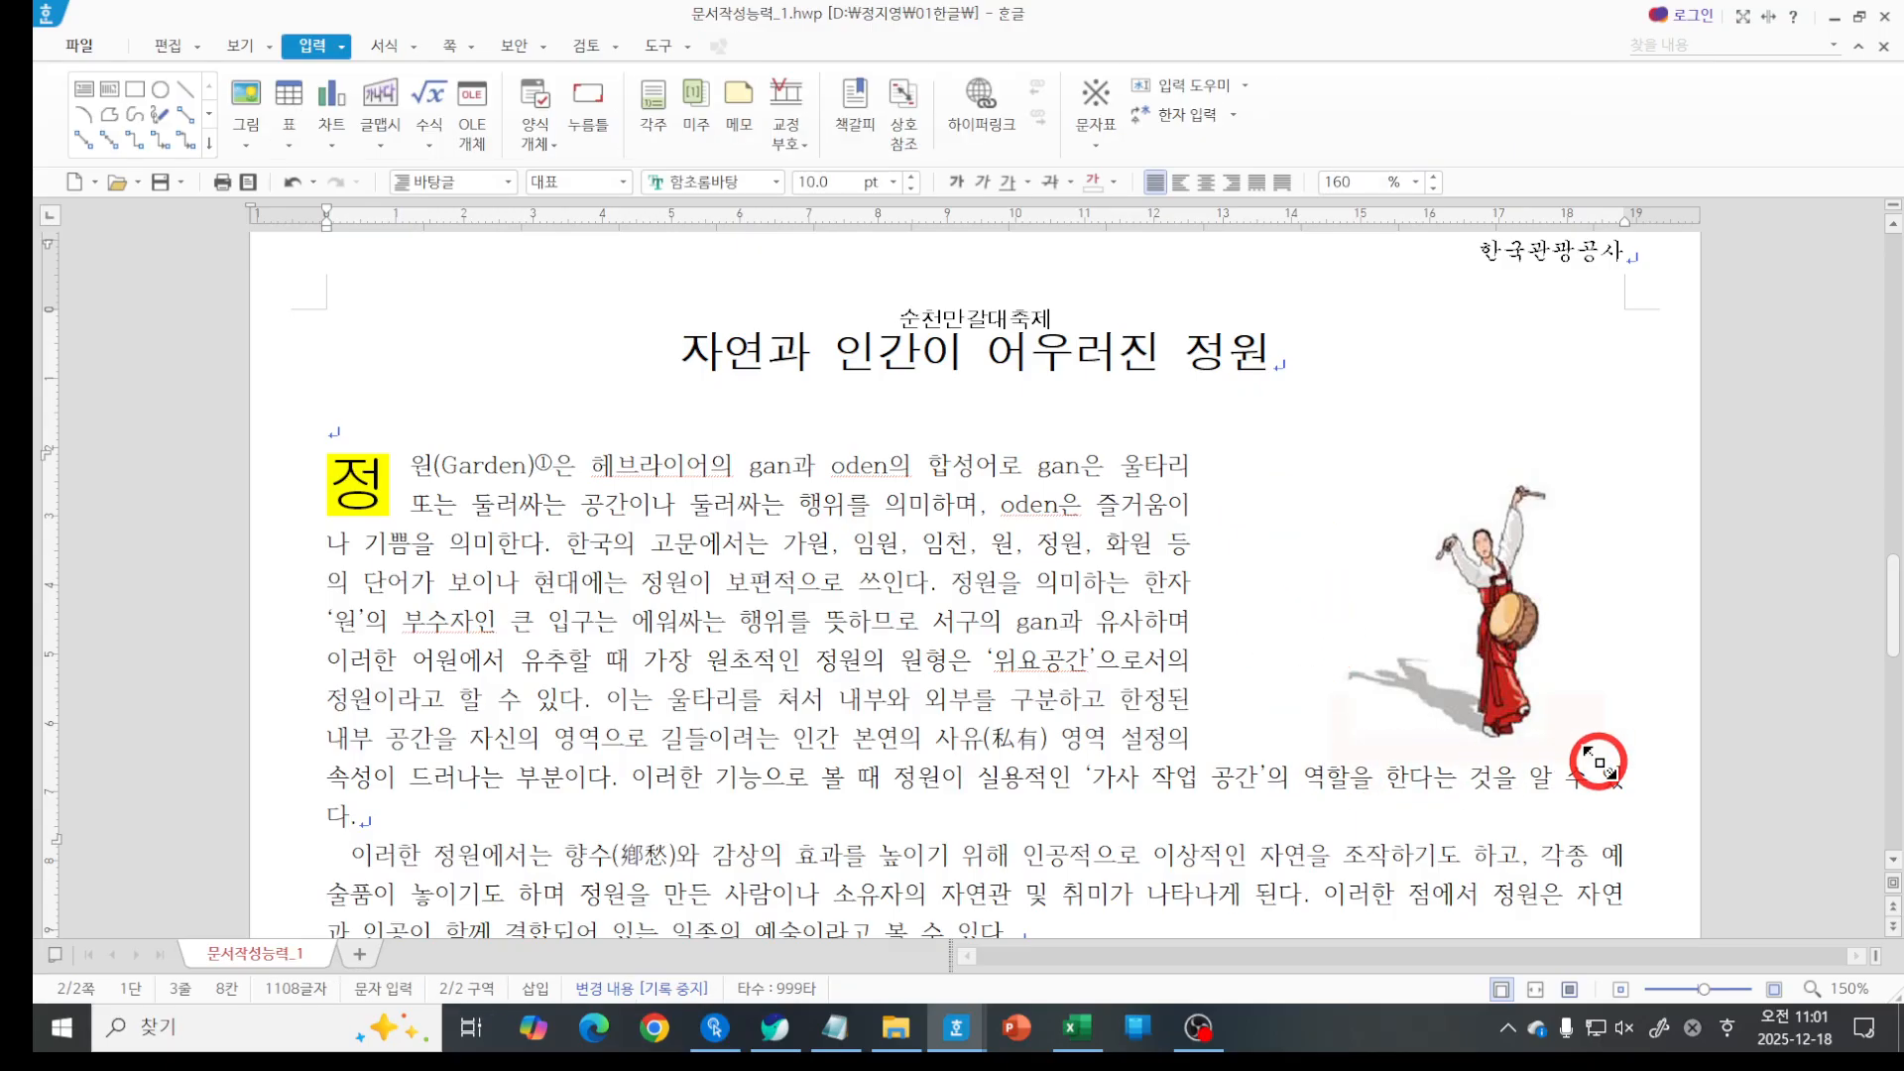
# Set the dancer picture's left outer margin back to 2 mm and move the picture to the paragraph's right edge.
pyautogui.doubleClick(1408, 626)
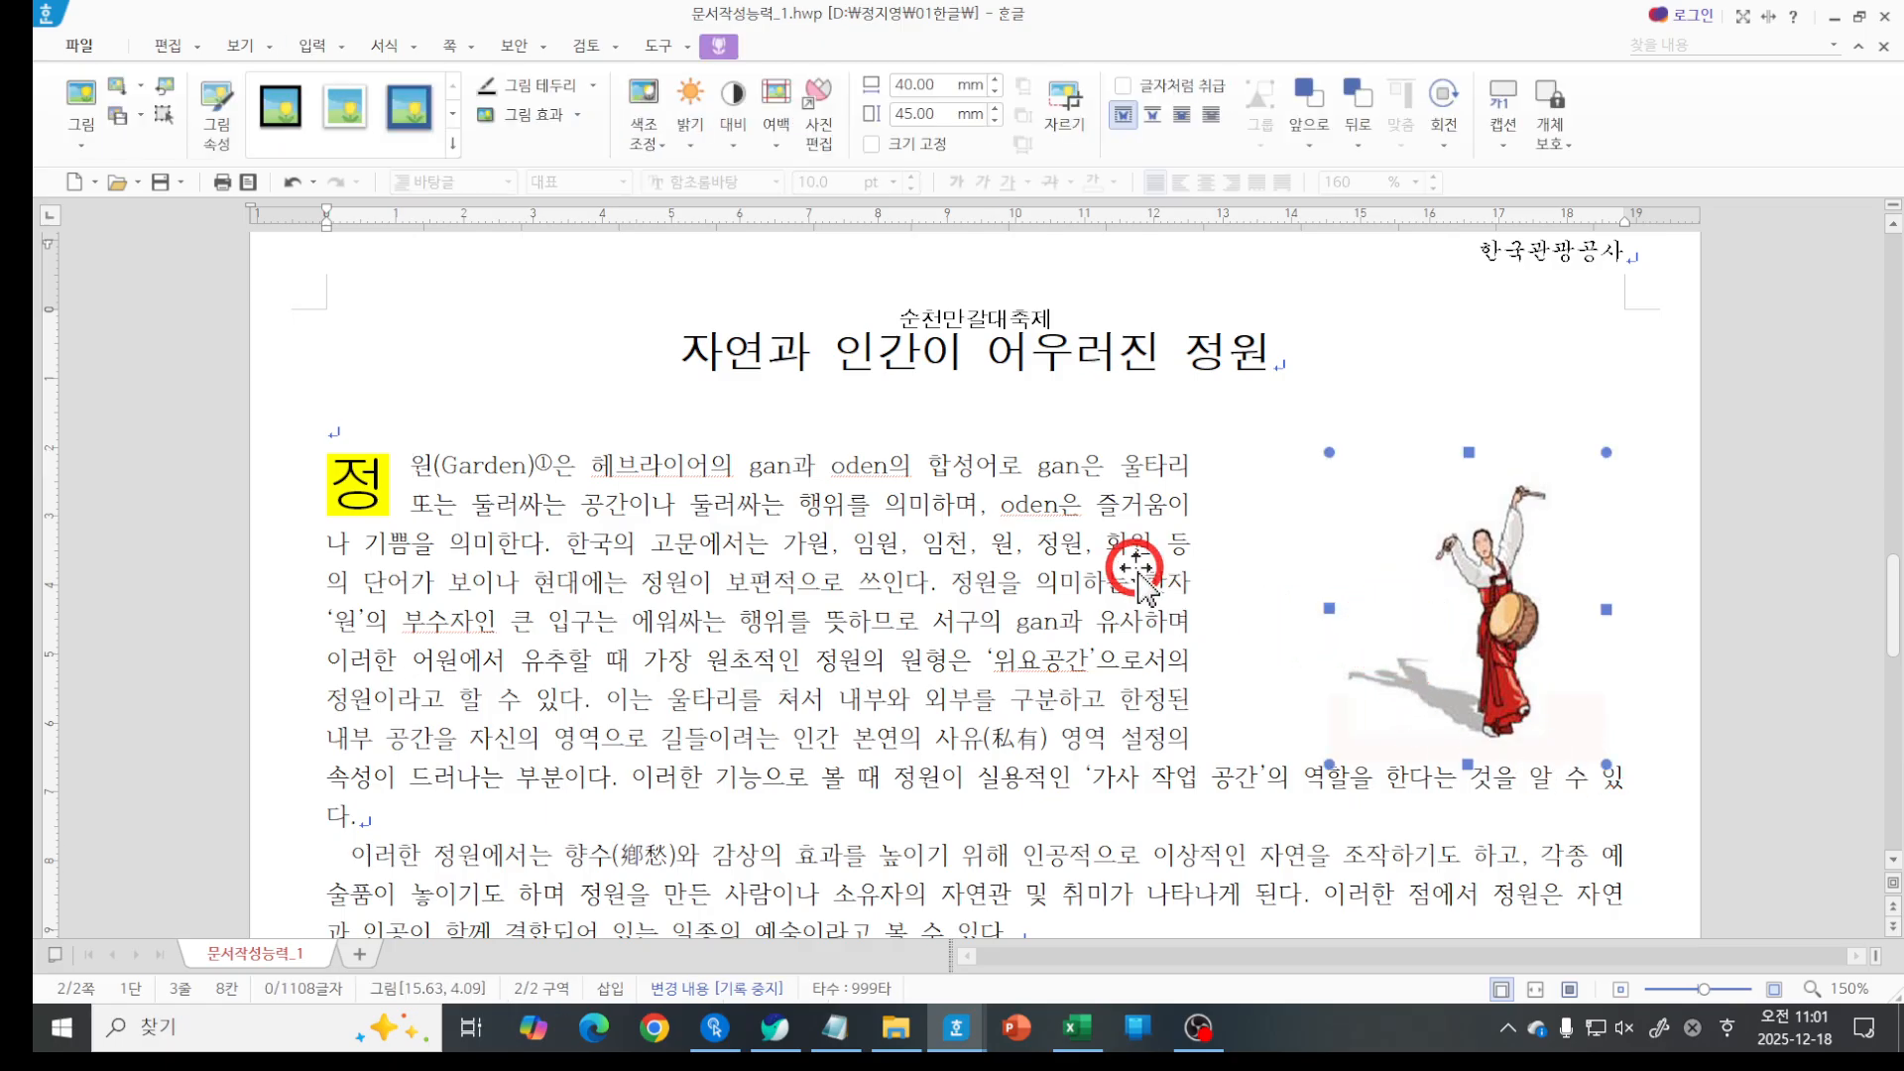
pyautogui.write('2')
pyautogui.press('Return')
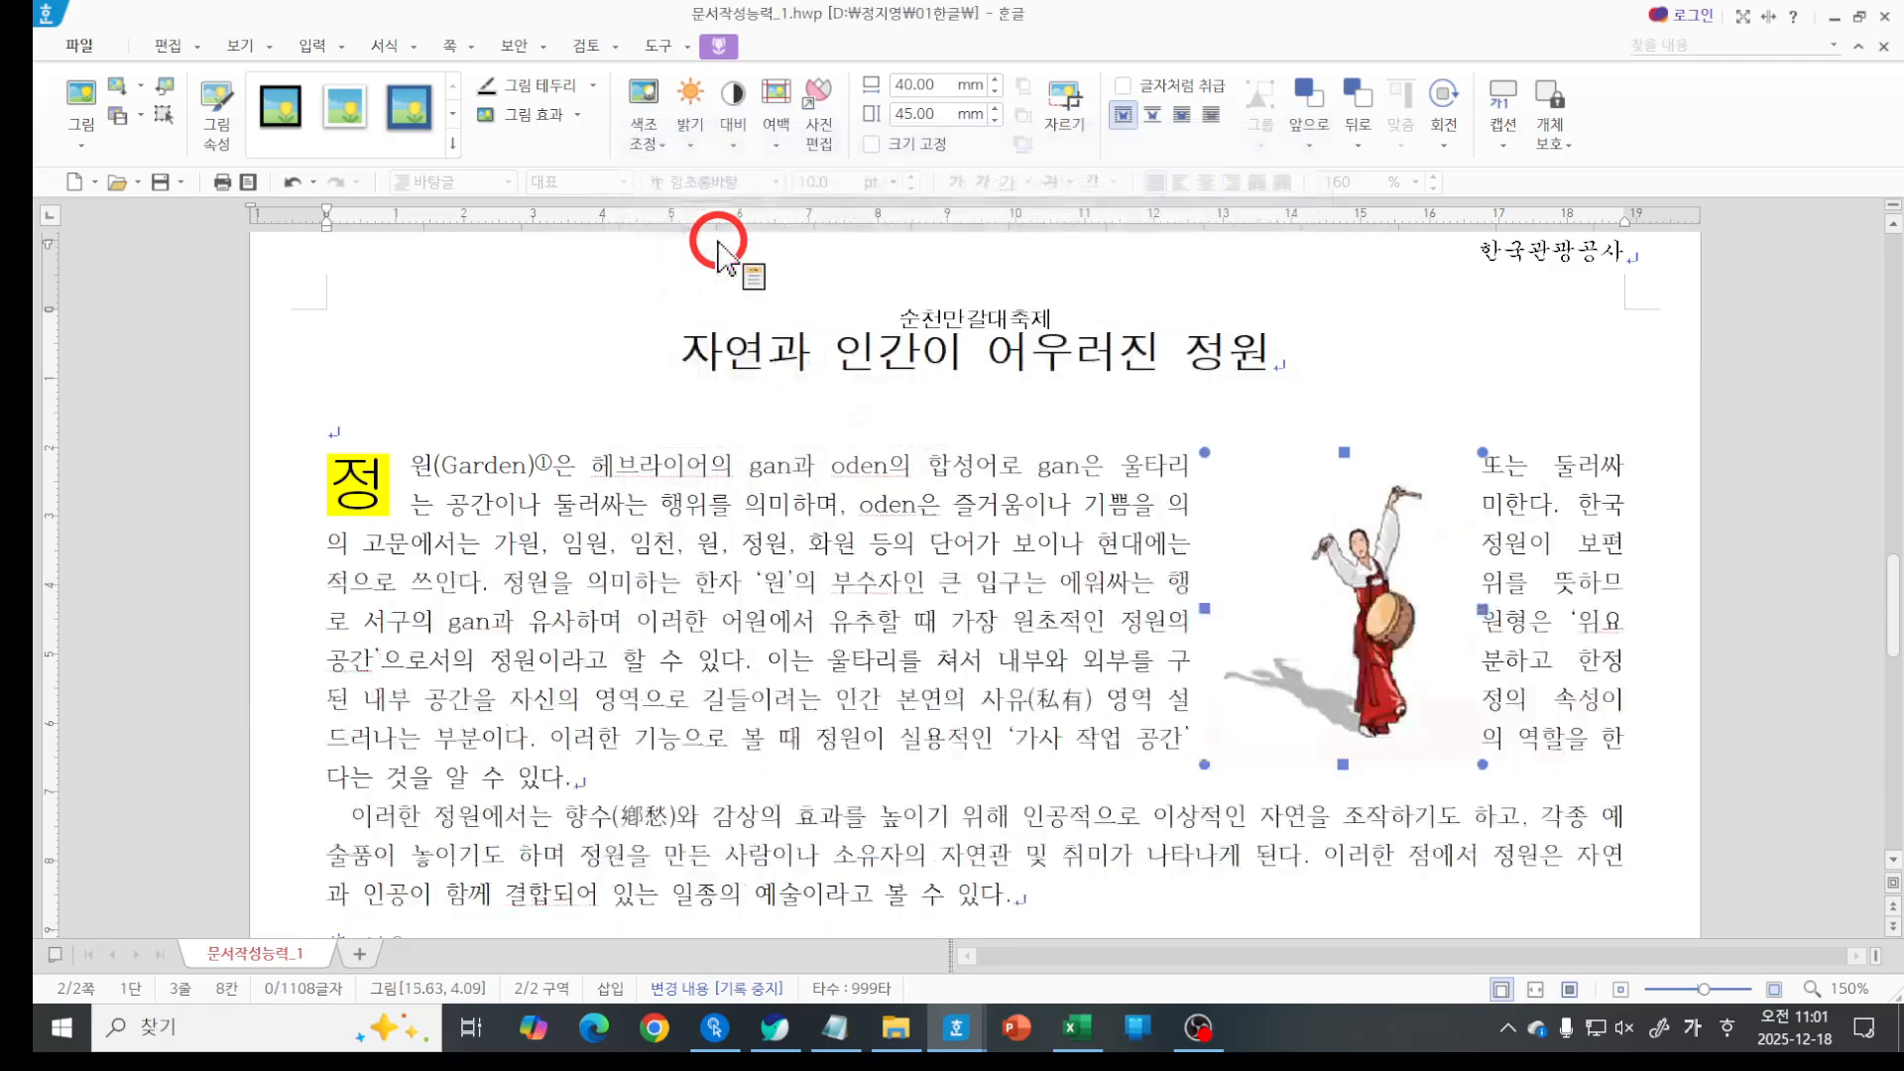
pyautogui.moveTo(1346, 635); pyautogui.dragTo(1486, 636)
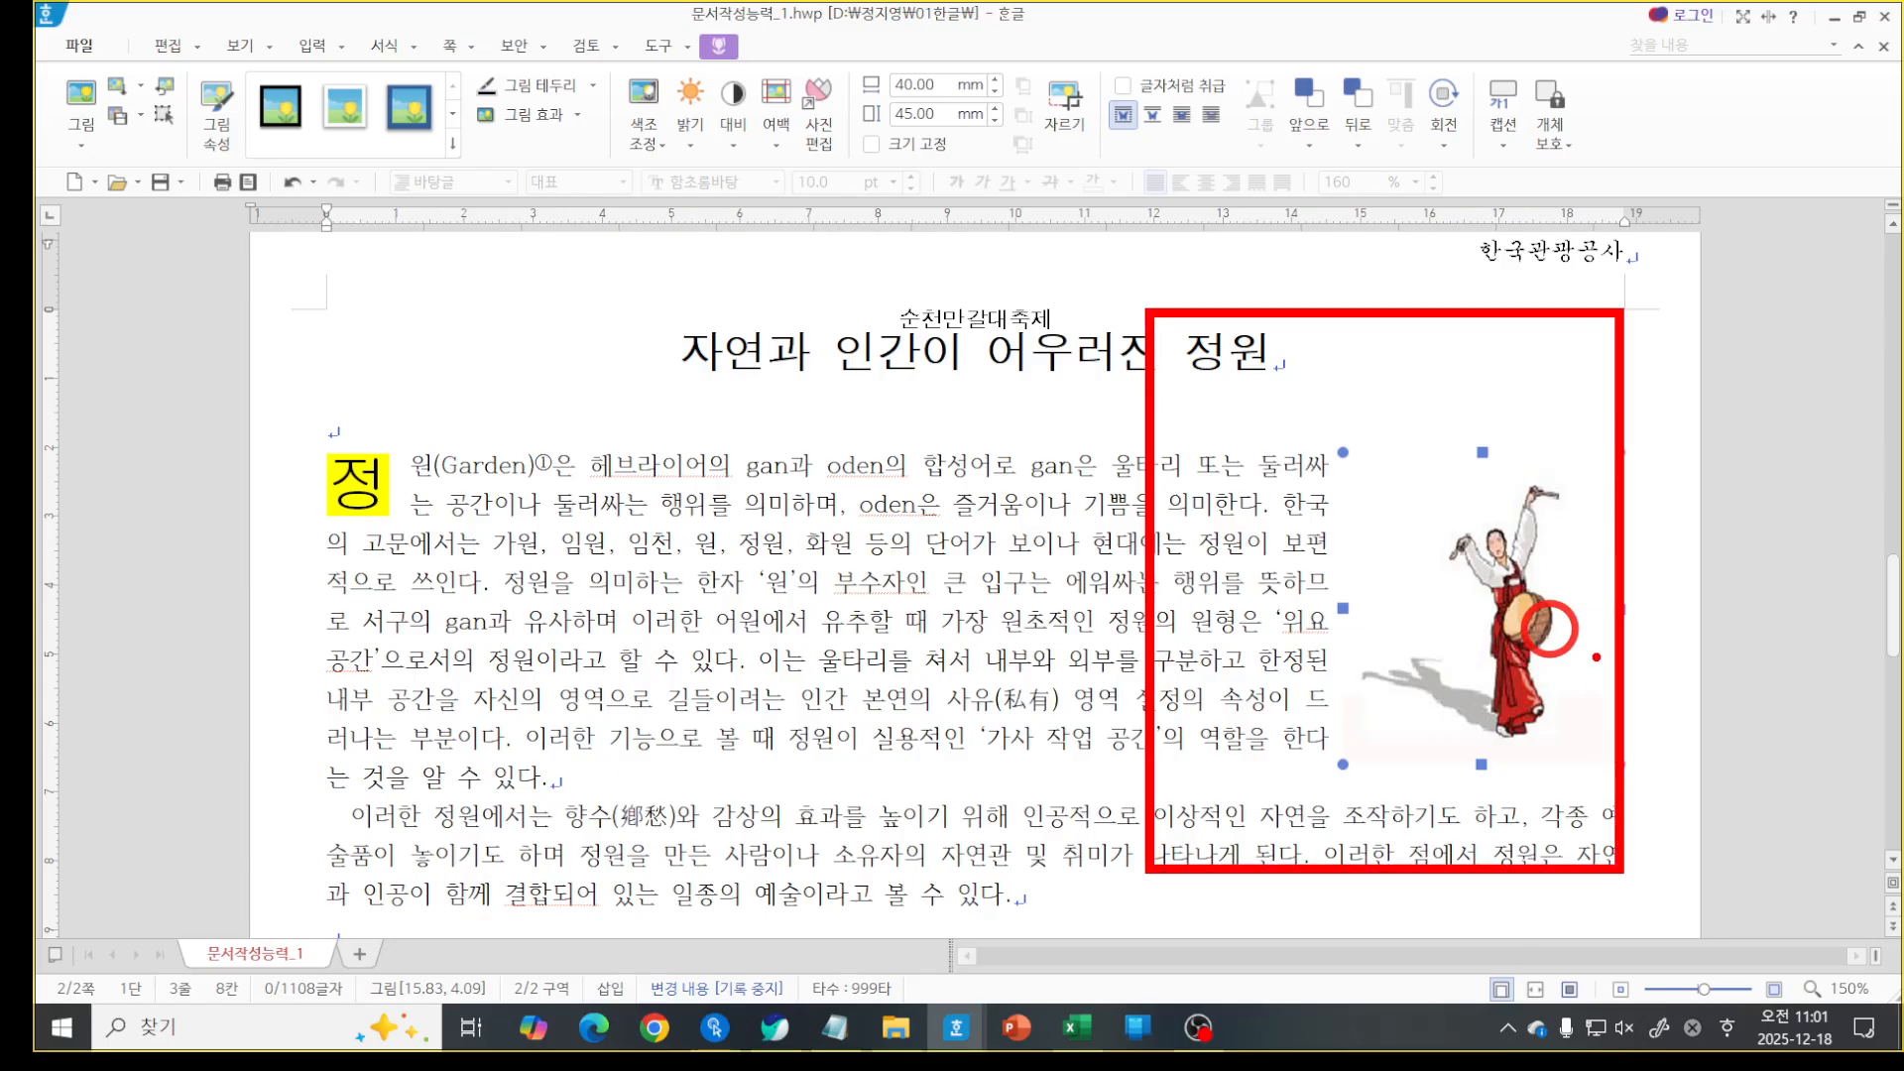
# Lock the dancer picture's size with the 크기 고정 option and return to the body text.
pyautogui.press('Escape')
pyautogui.click(1411, 714)
pyautogui.click(1441, 664)
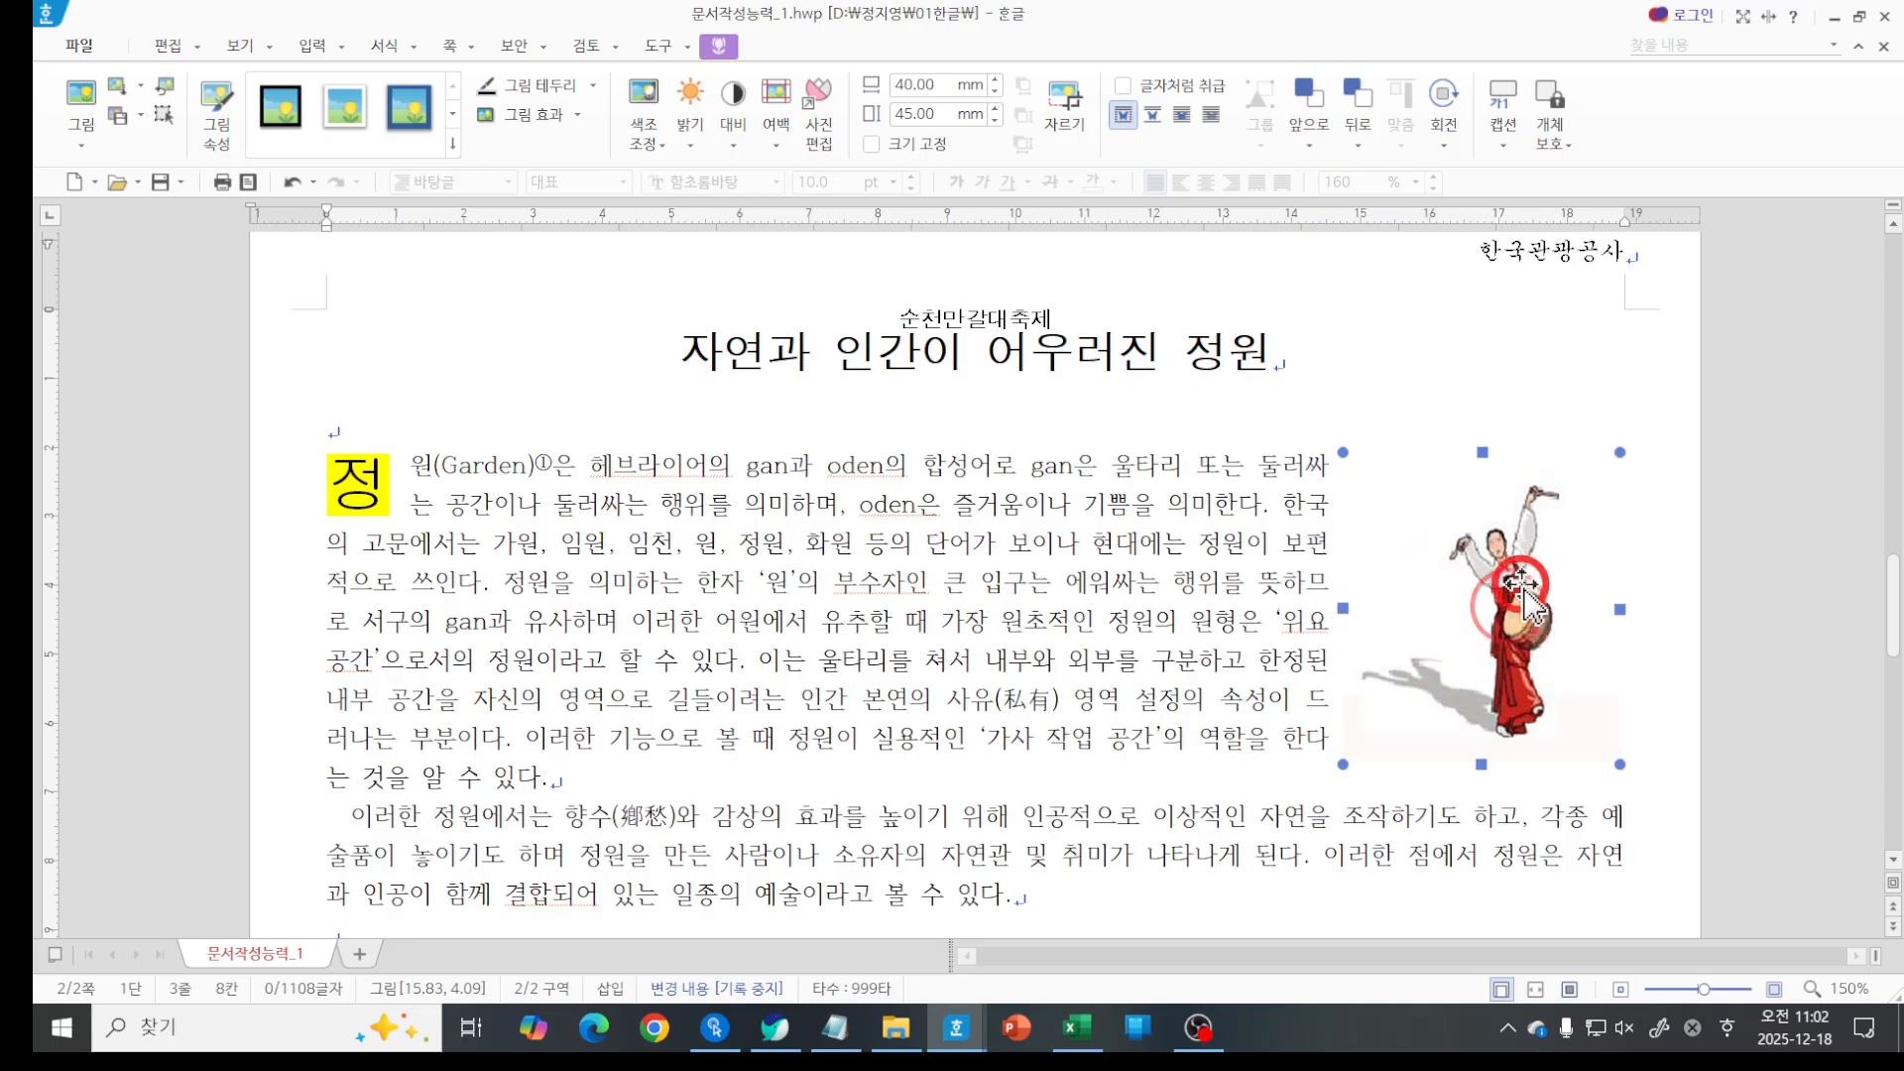
pyautogui.click(937, 143)
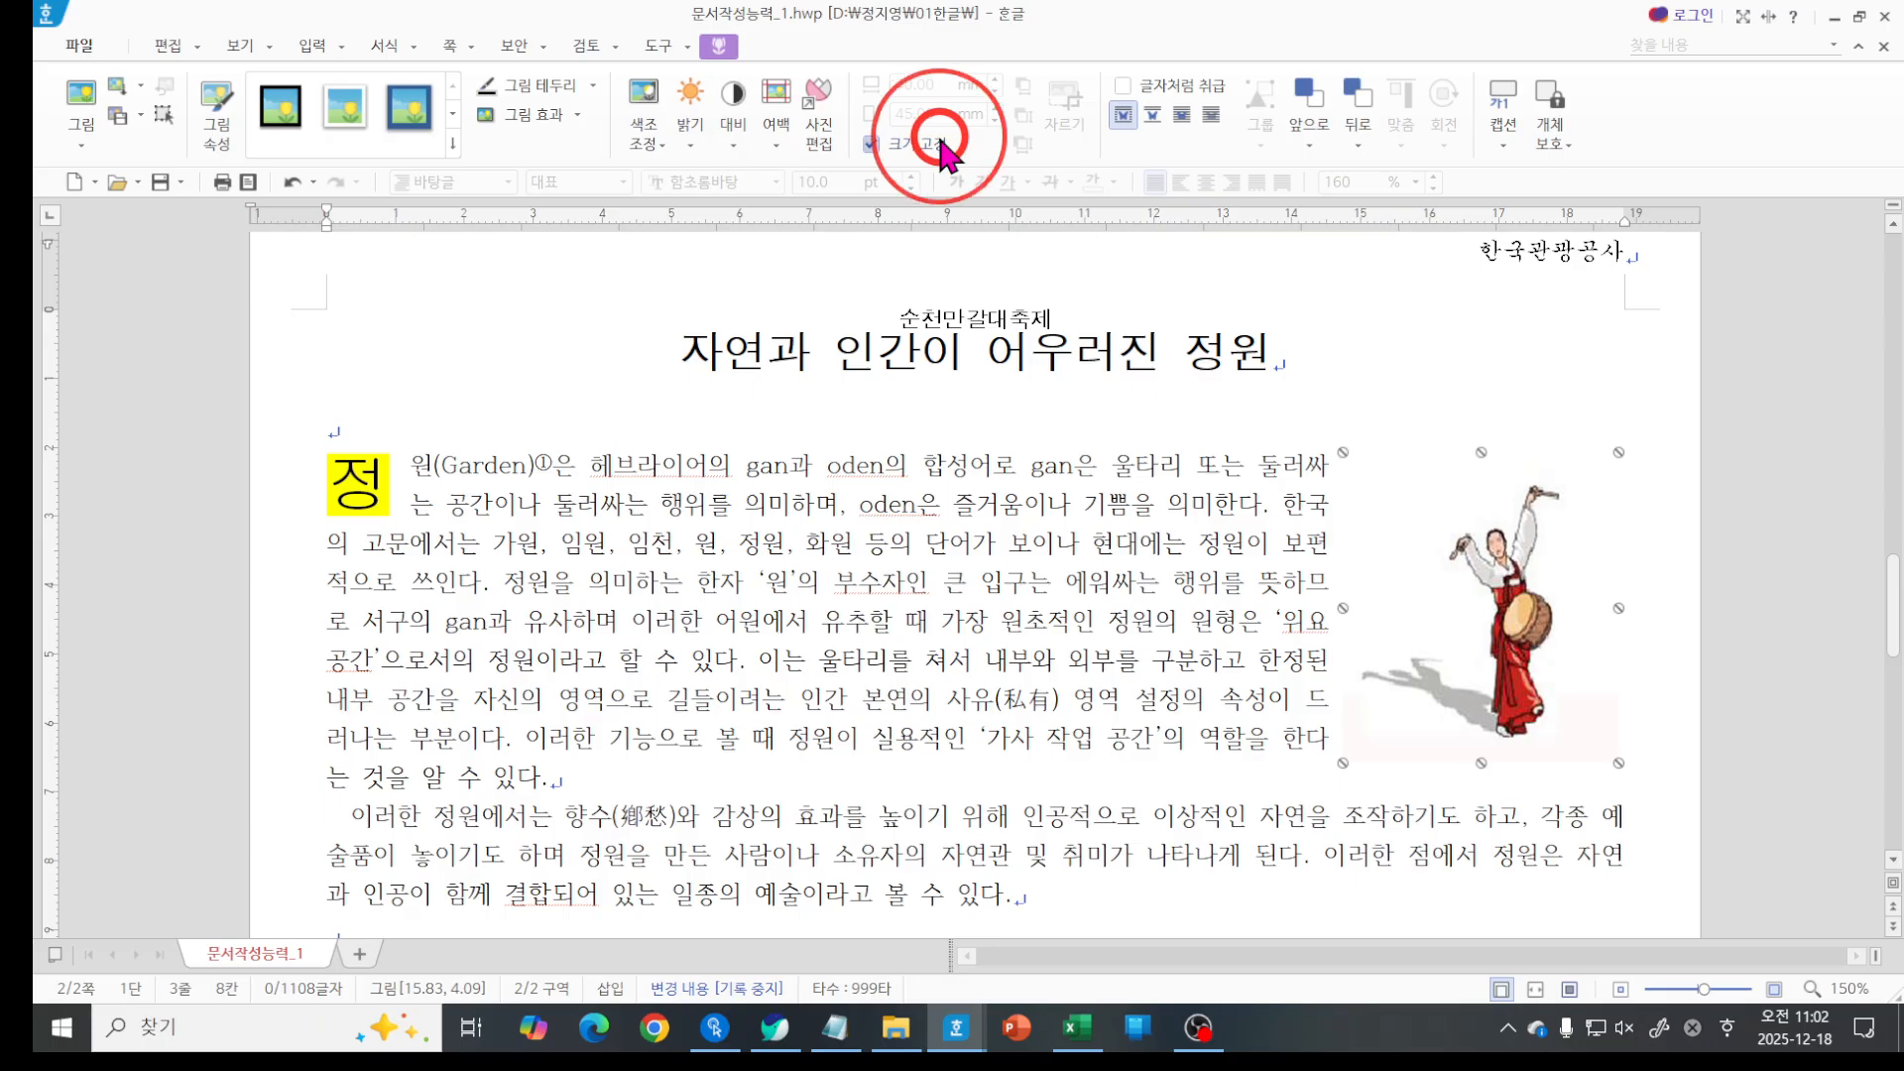
pyautogui.click(1087, 621)
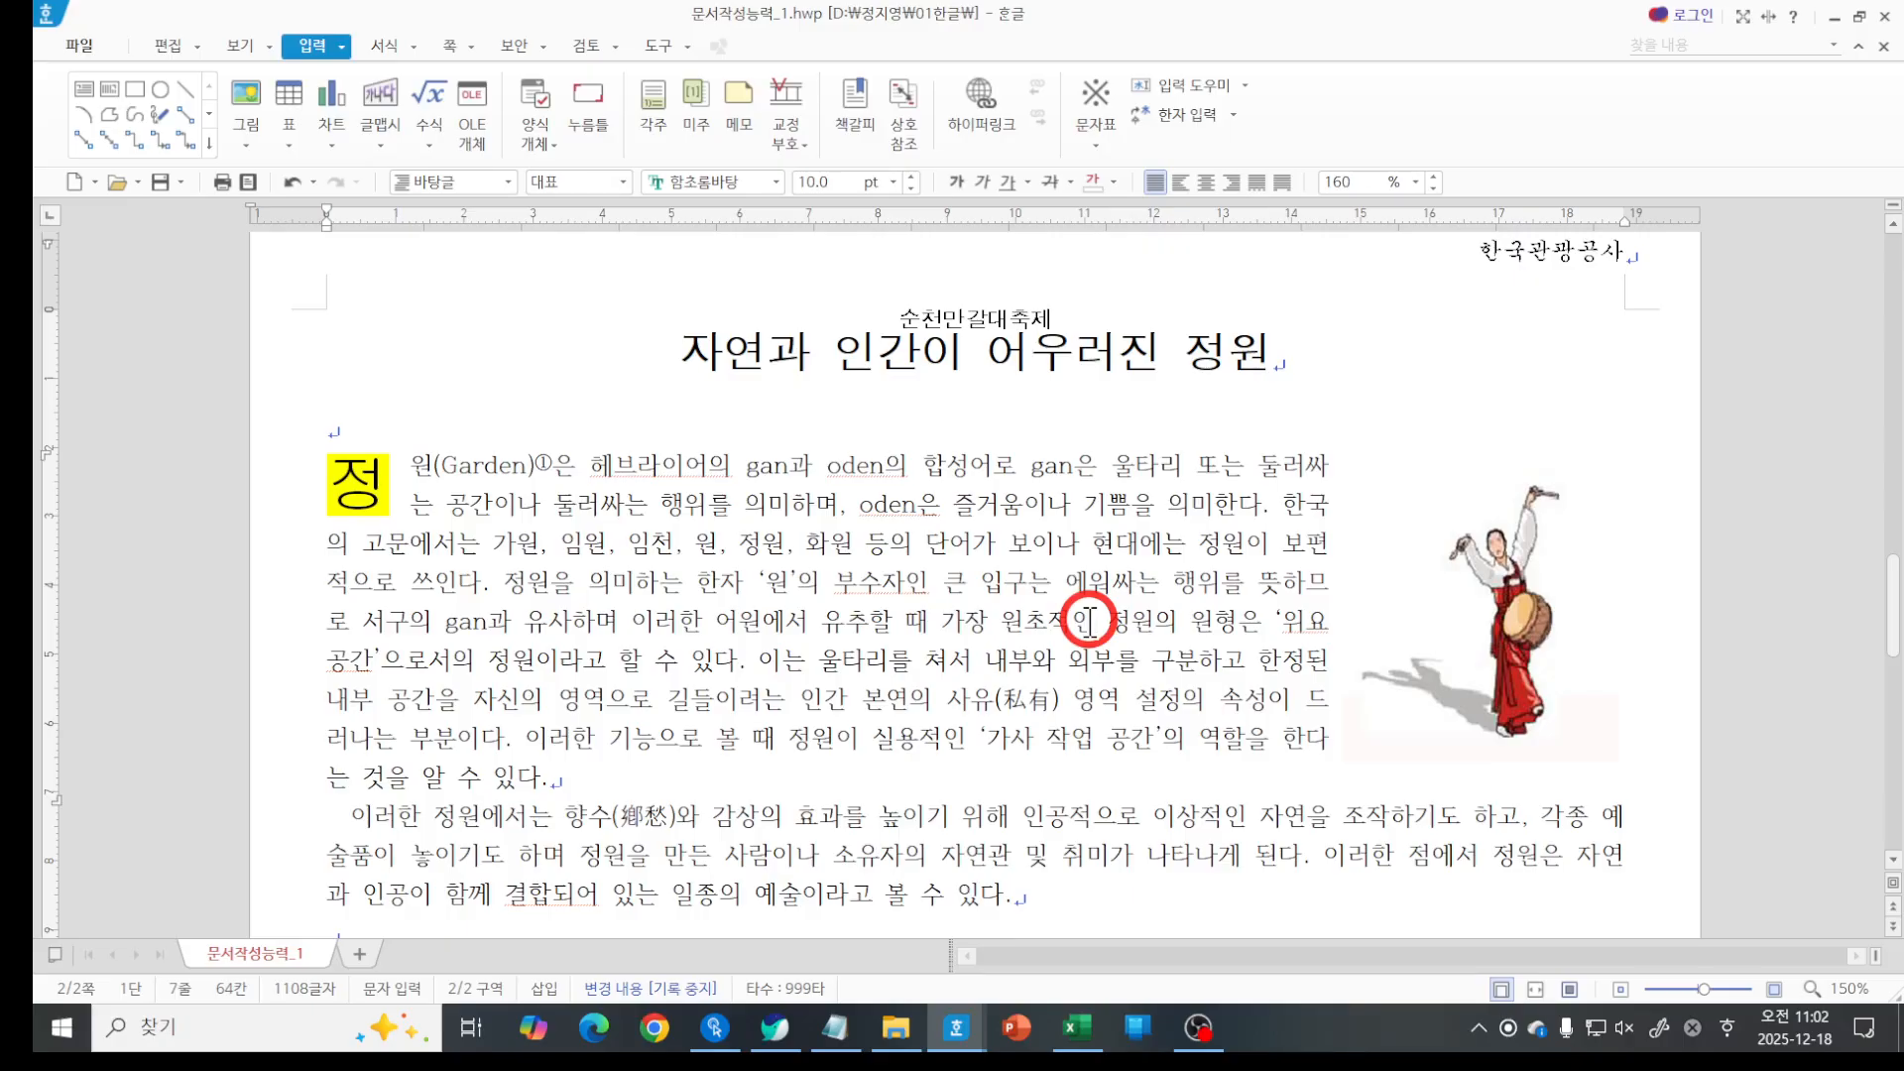
pyautogui.scroll(-5, 1081, 635)
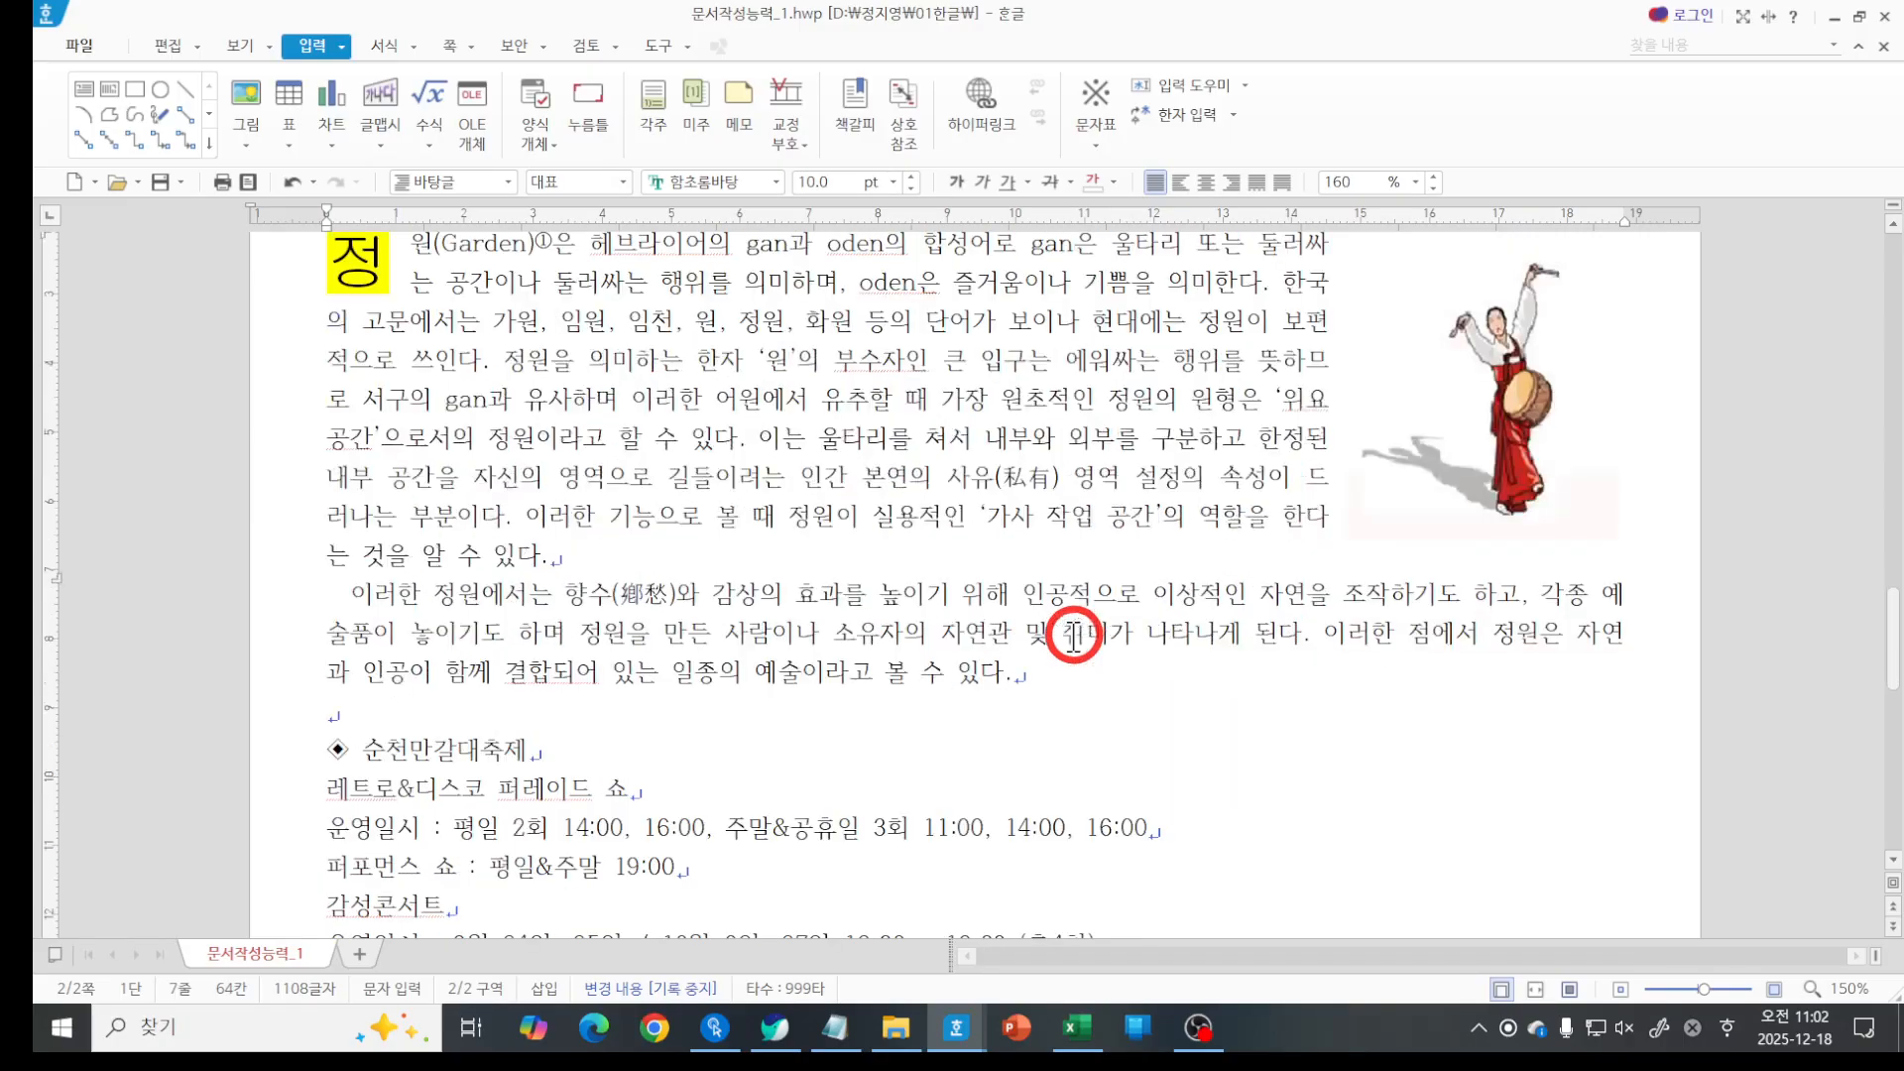
pyautogui.click(523, 530)
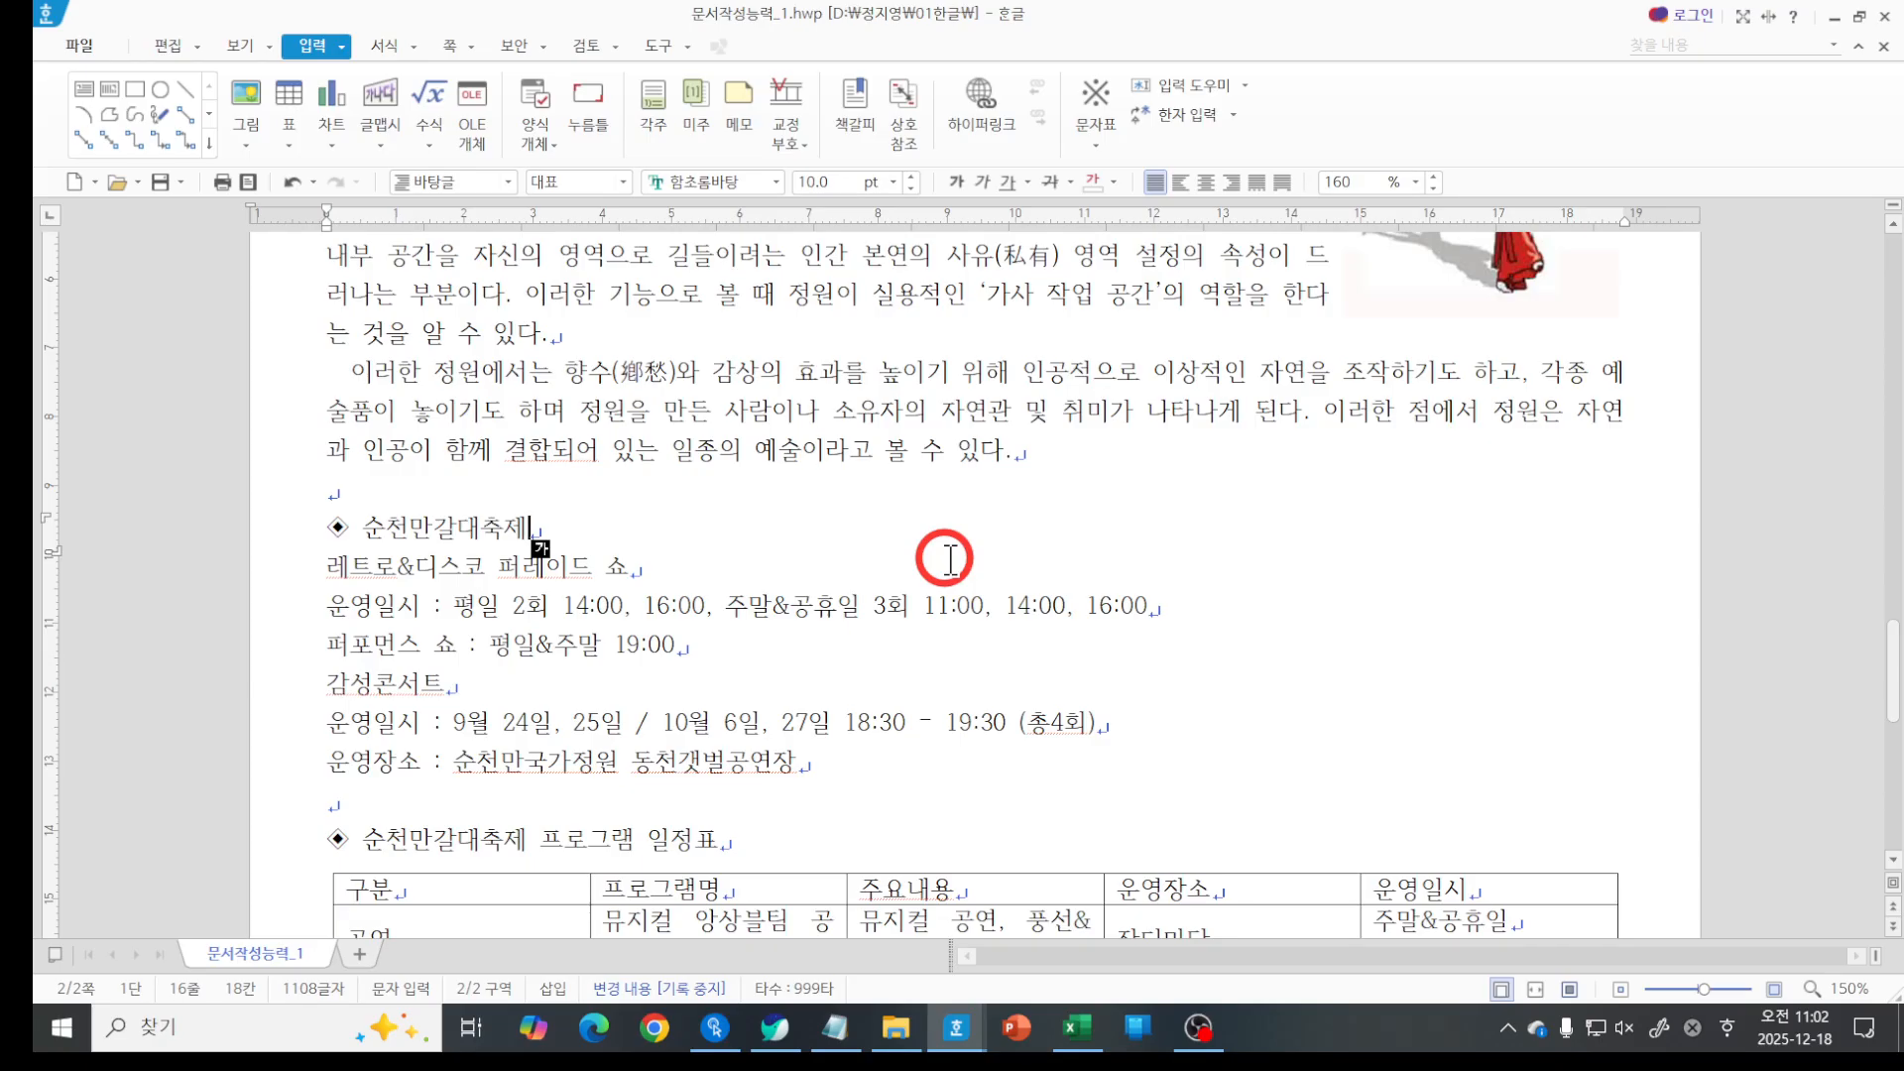
pyautogui.hotkey('ctrl', '2')
pyautogui.moveTo(637, 160)
pyautogui.mouseDown()
pyautogui.moveTo(794, 192)
pyautogui.moveTo(1138, 204)
pyautogui.mouseUp()
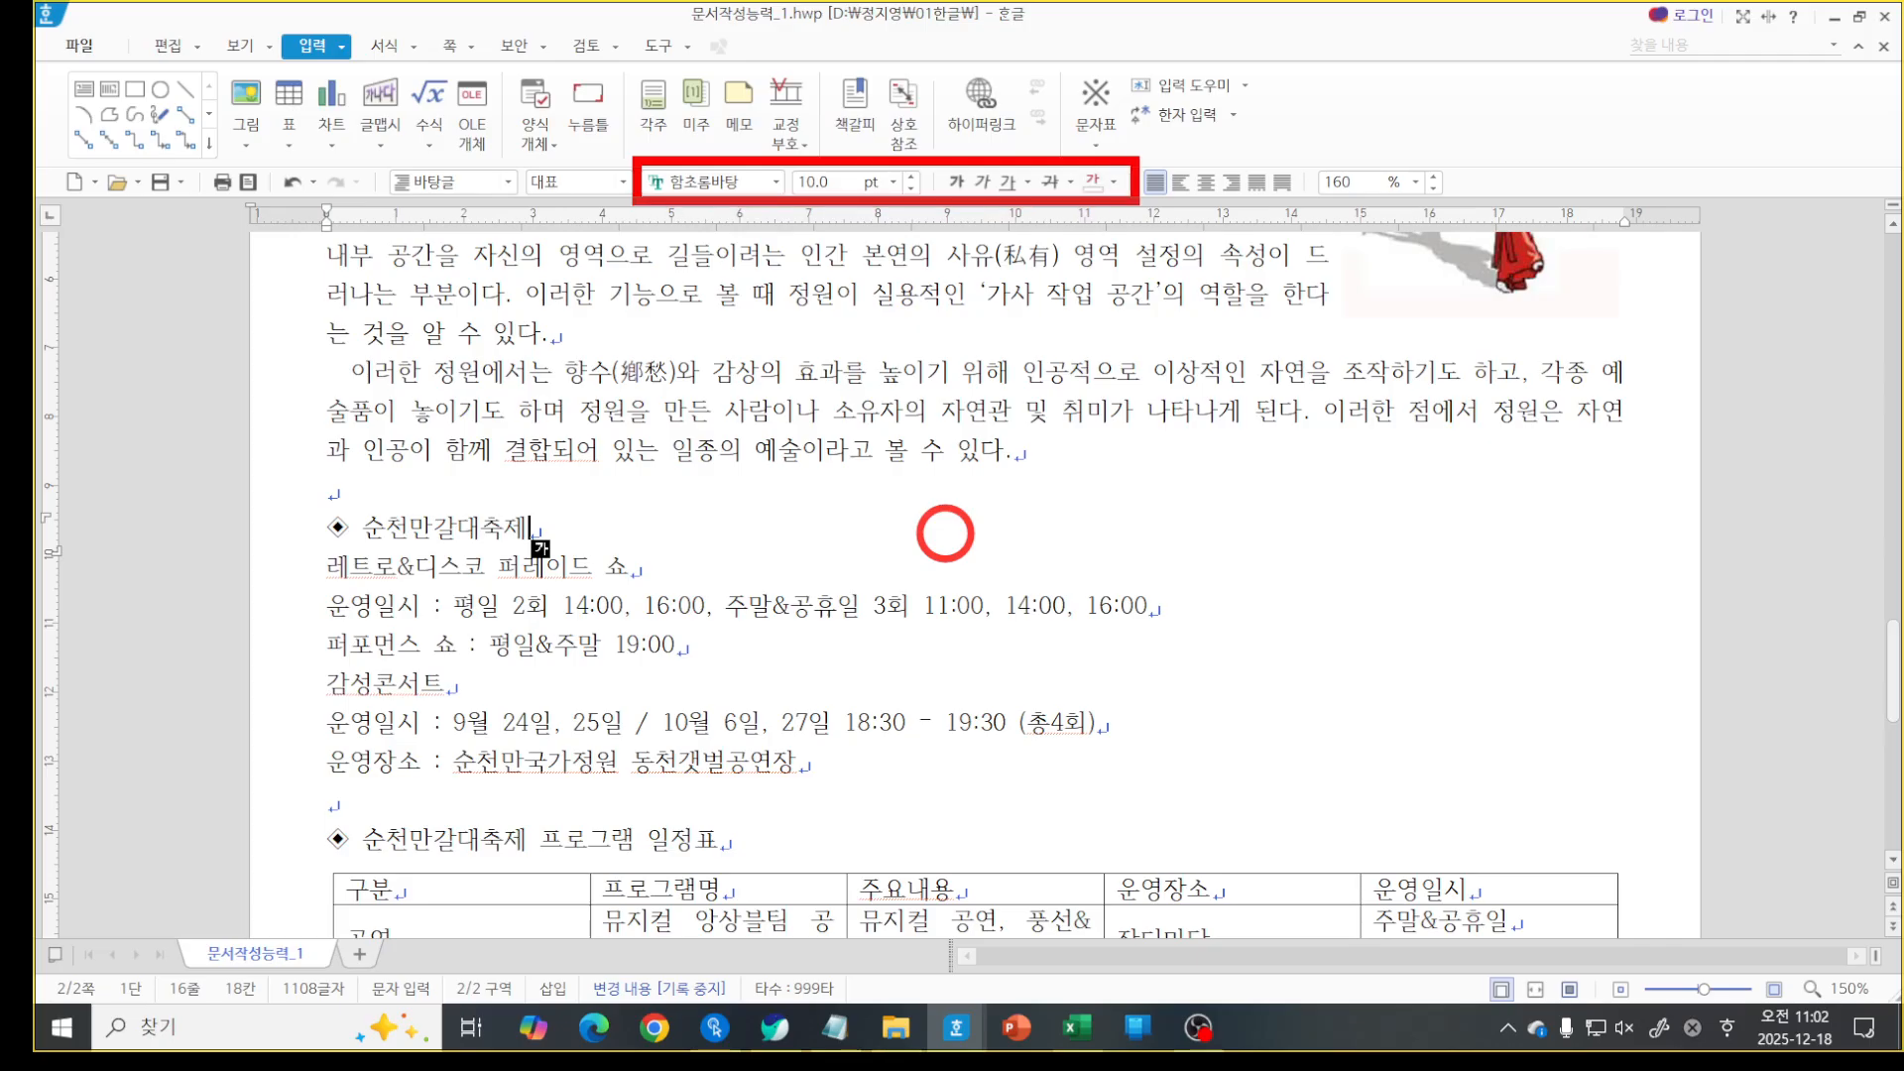
pyautogui.moveTo(1076, 138); pyautogui.dragTo(1134, 120)
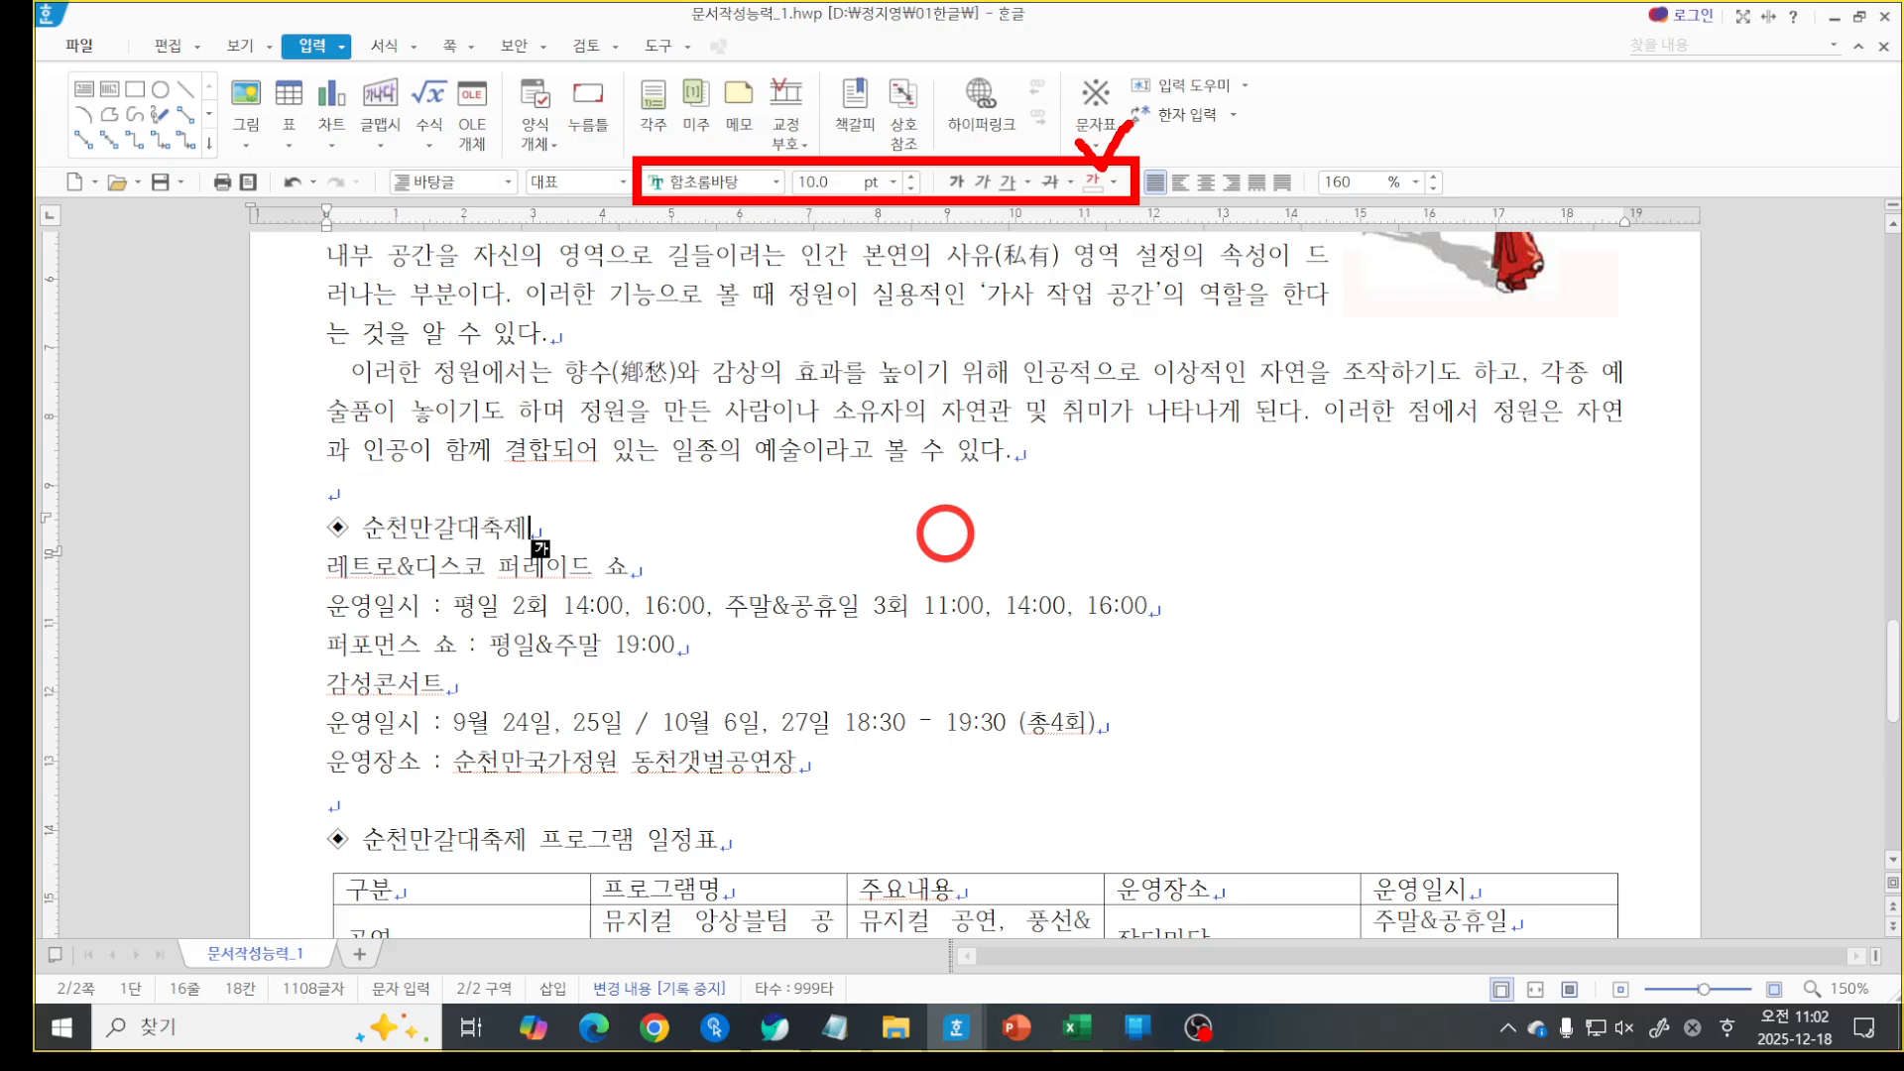
pyautogui.press('Escape')
pyautogui.moveTo(363, 526); pyautogui.dragTo(528, 526)
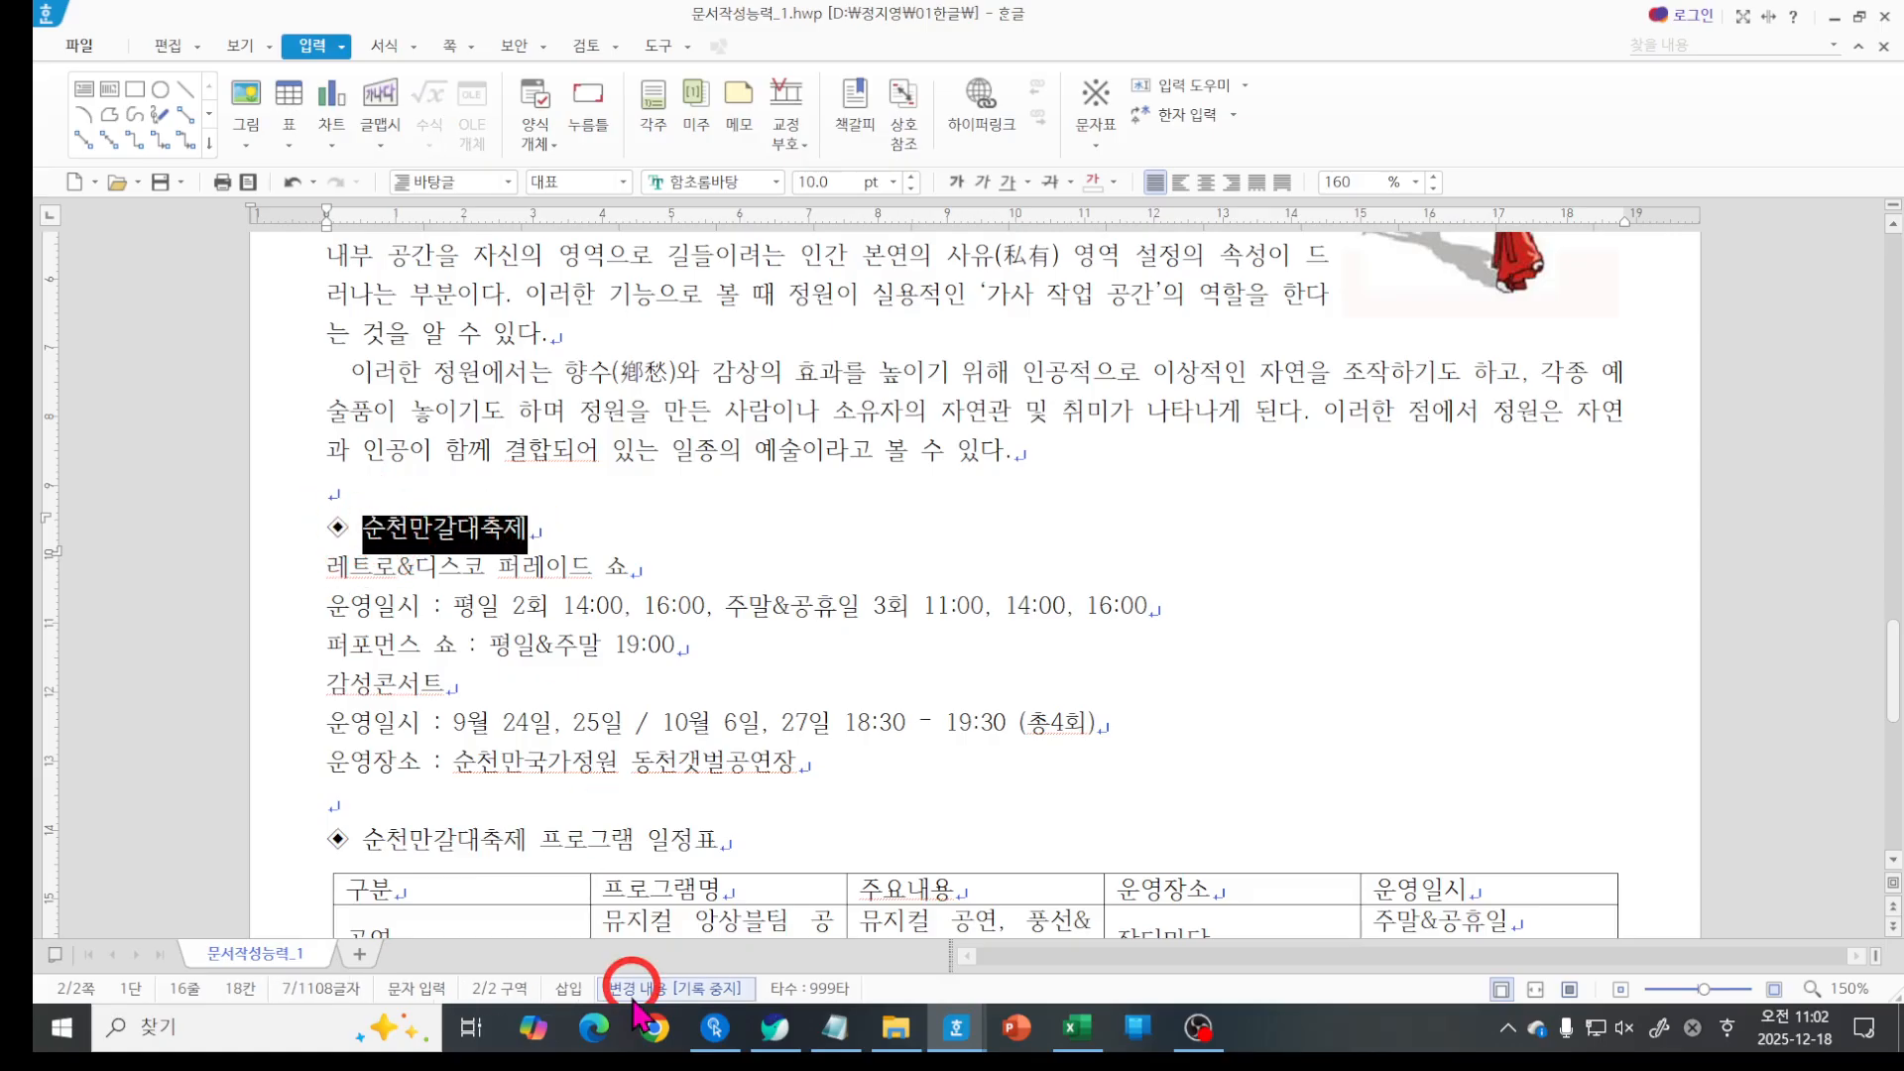
pyautogui.click(580, 540)
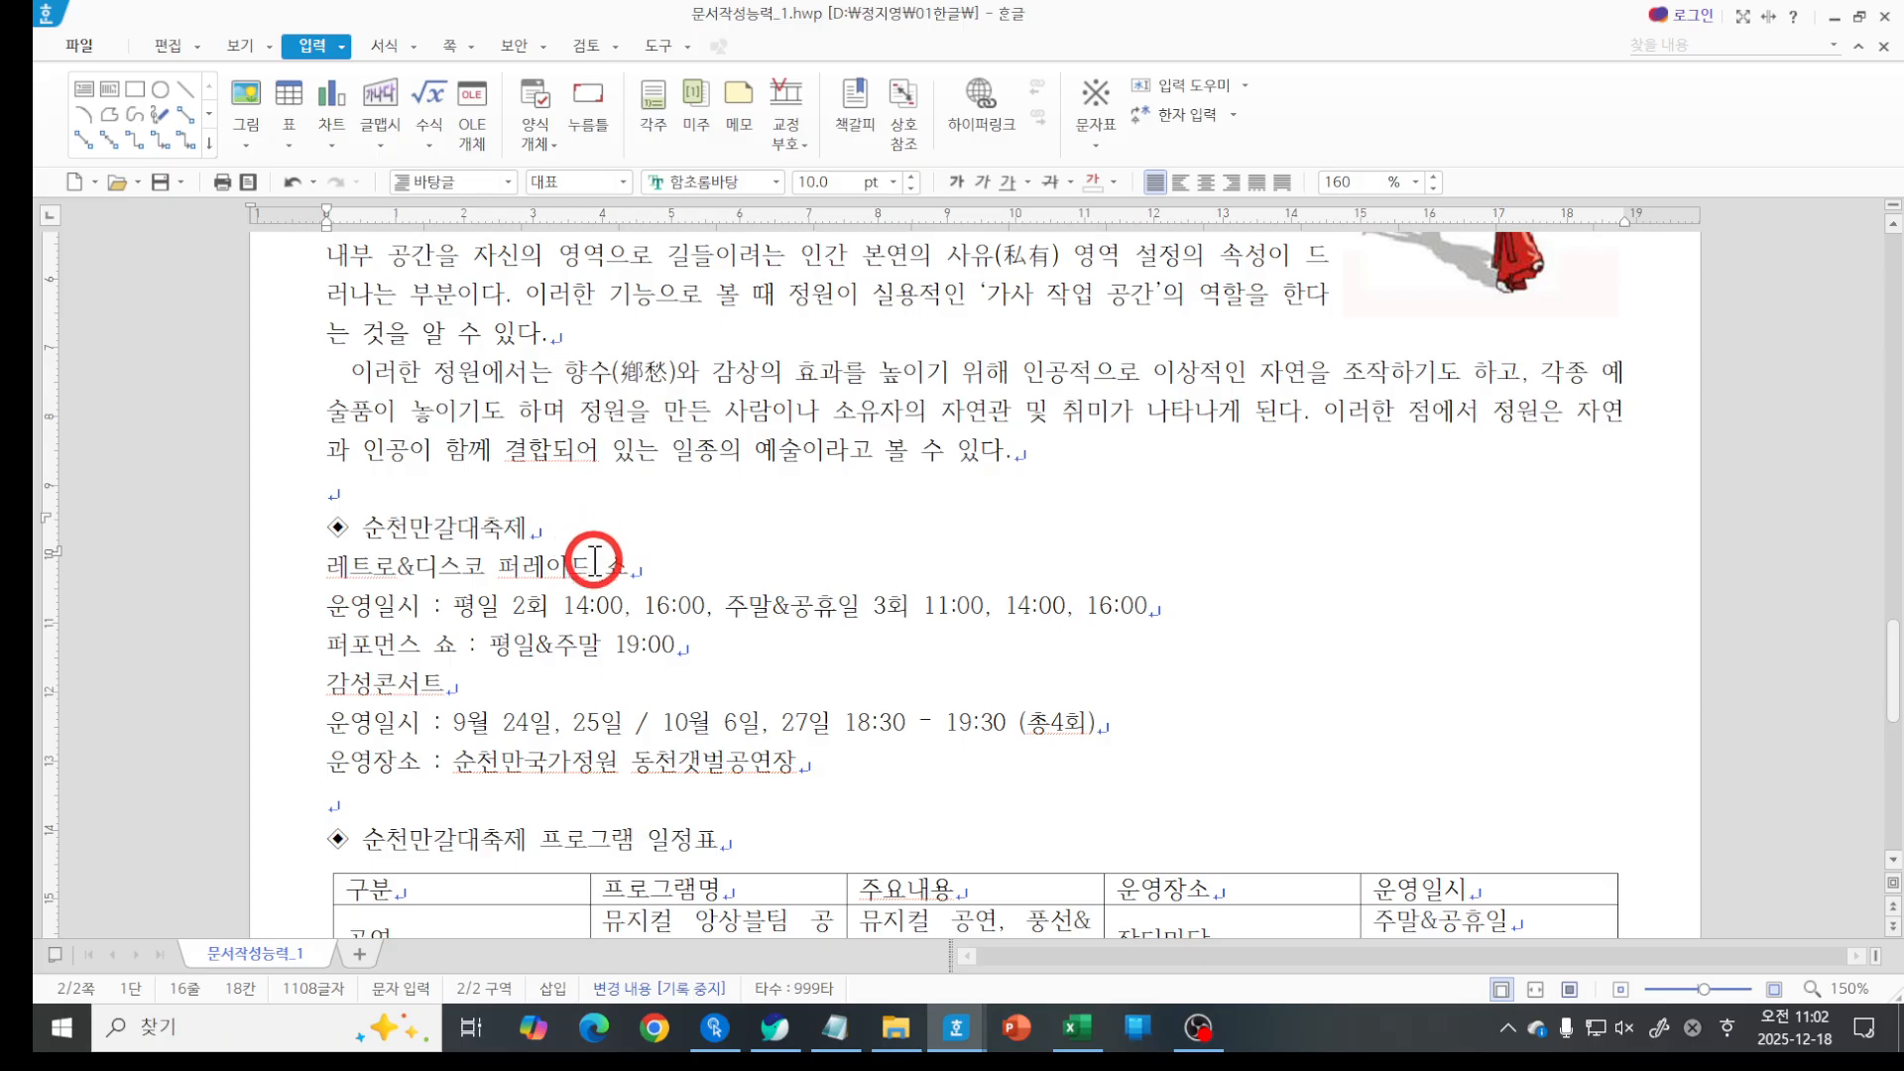
pyautogui.scroll(1, 590, 551)
pyautogui.moveTo(363, 619); pyautogui.dragTo(541, 648)
pyautogui.press('Escape')
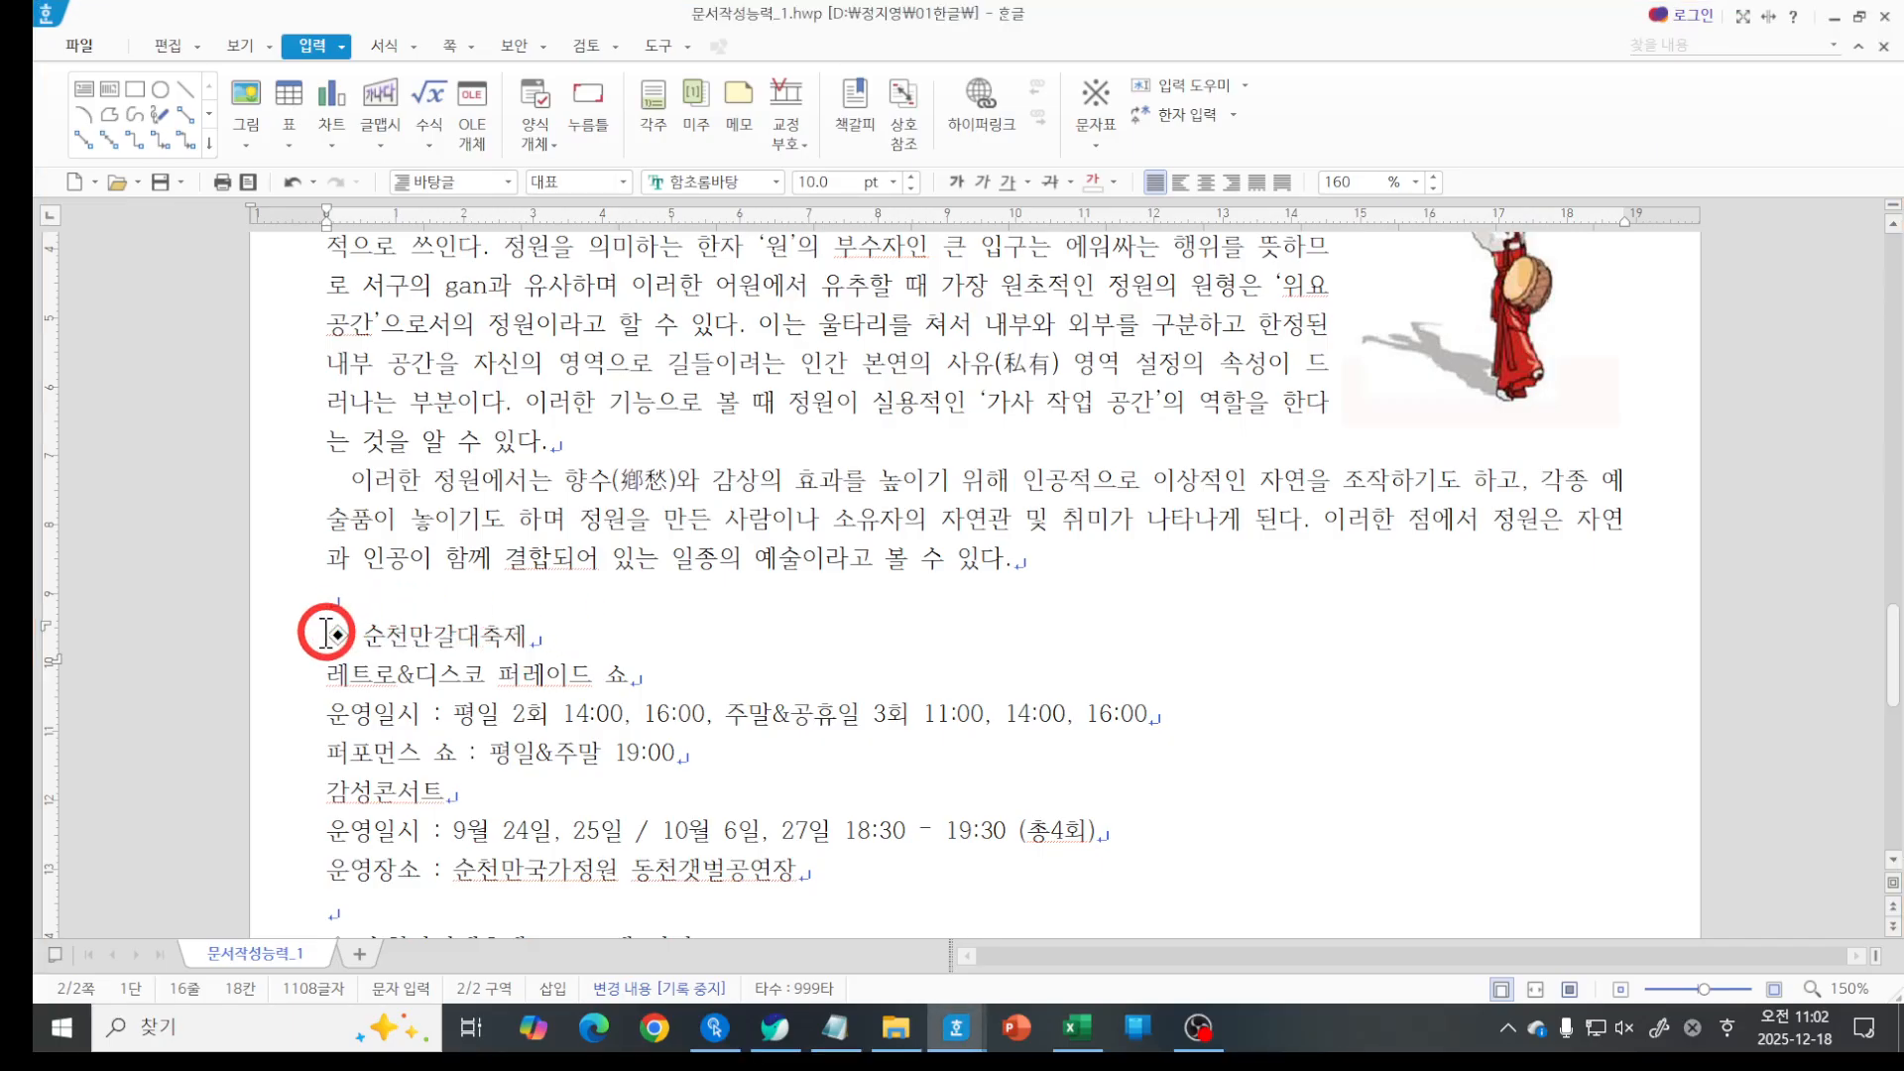
# Set the whole ◈ 순천만갈대축제 heading, including its symbol, to the 돋움 font at 18 pt.
pyautogui.moveTo(327, 635); pyautogui.dragTo(573, 632)
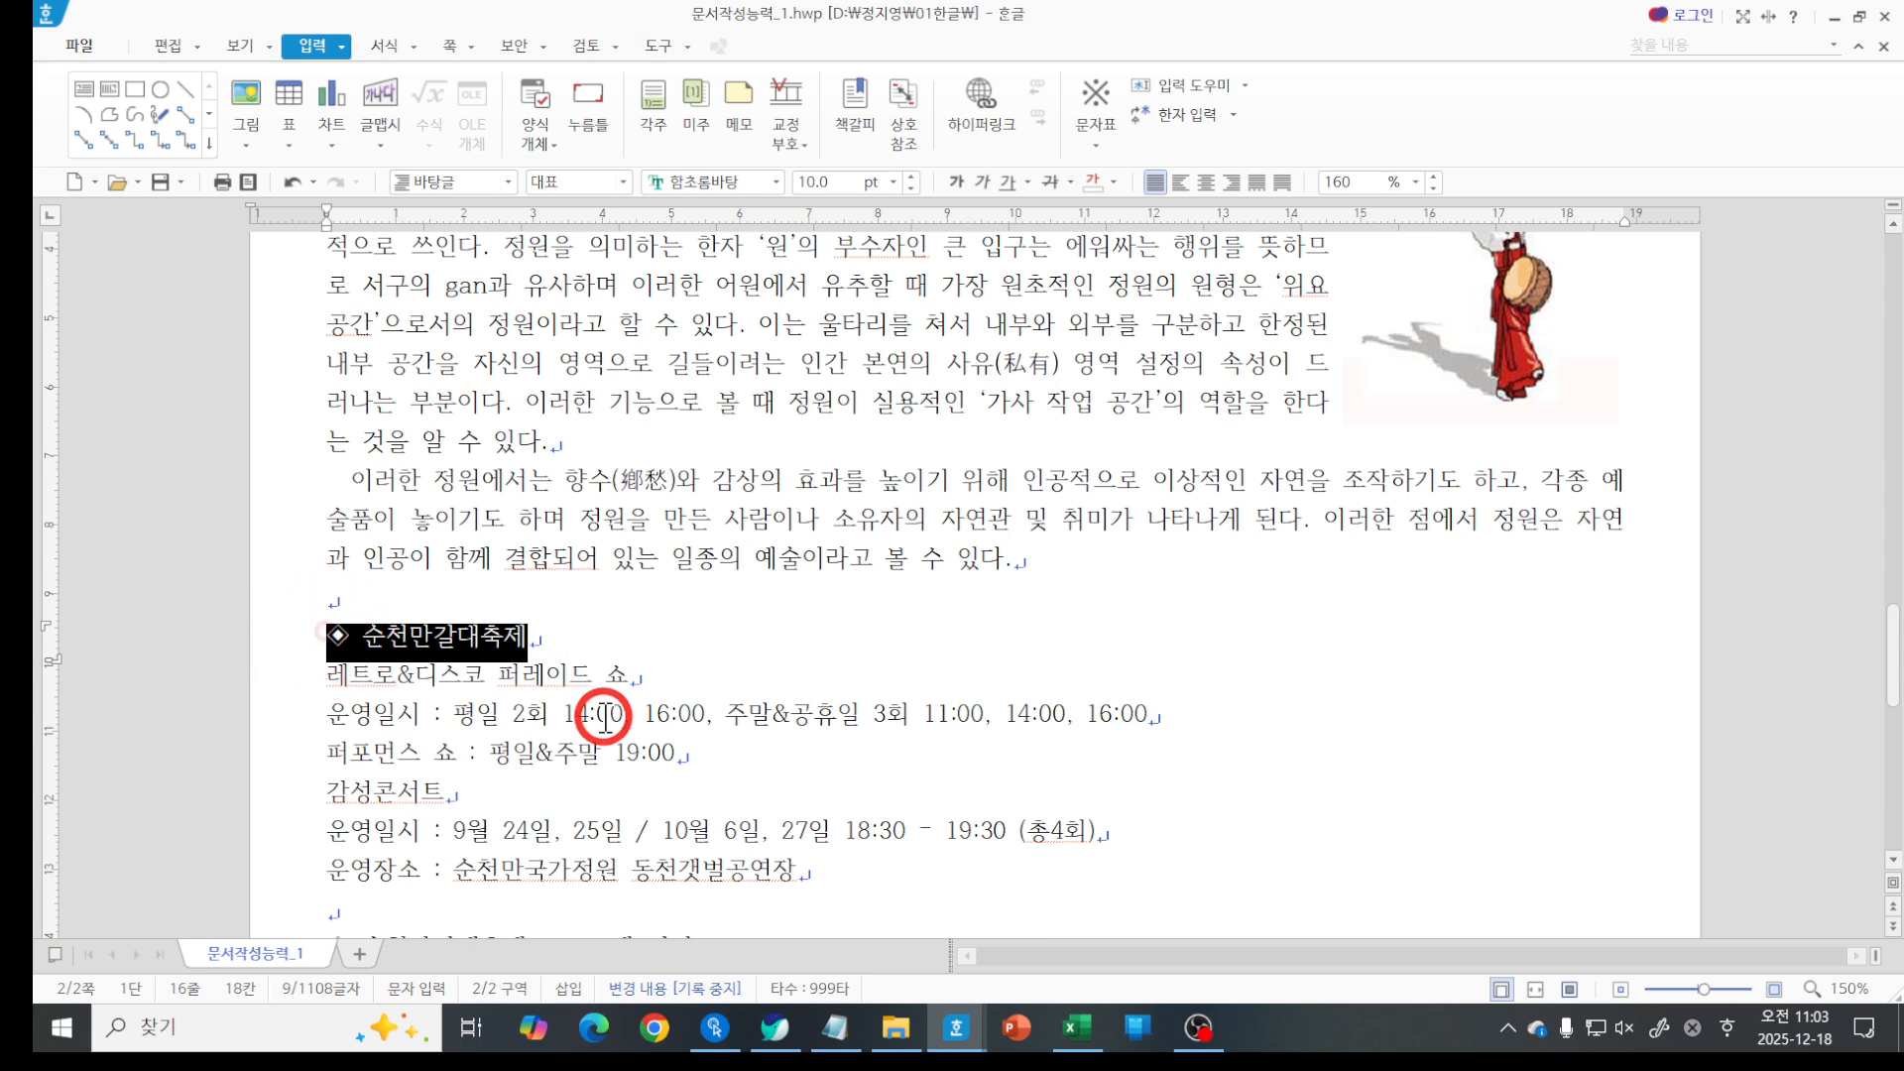
pyautogui.scroll(-1, 603, 709)
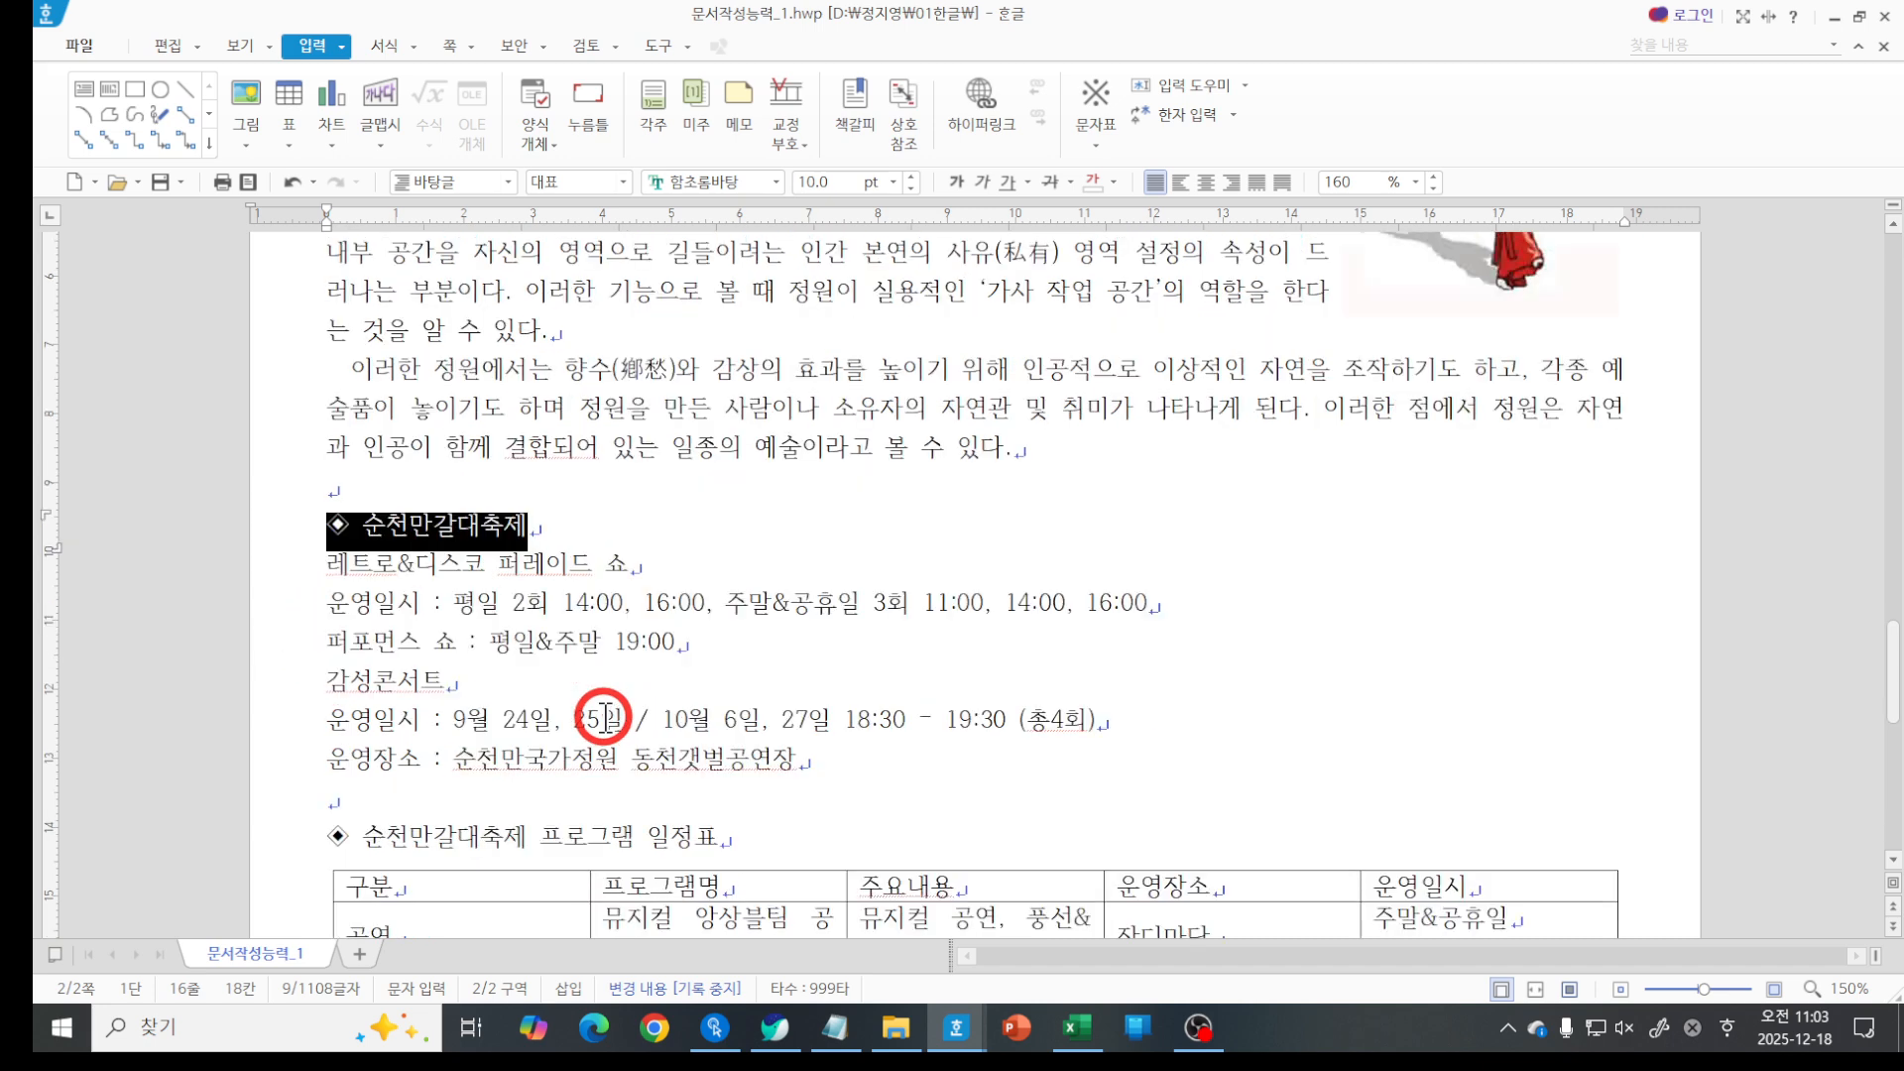
pyautogui.click(329, 523)
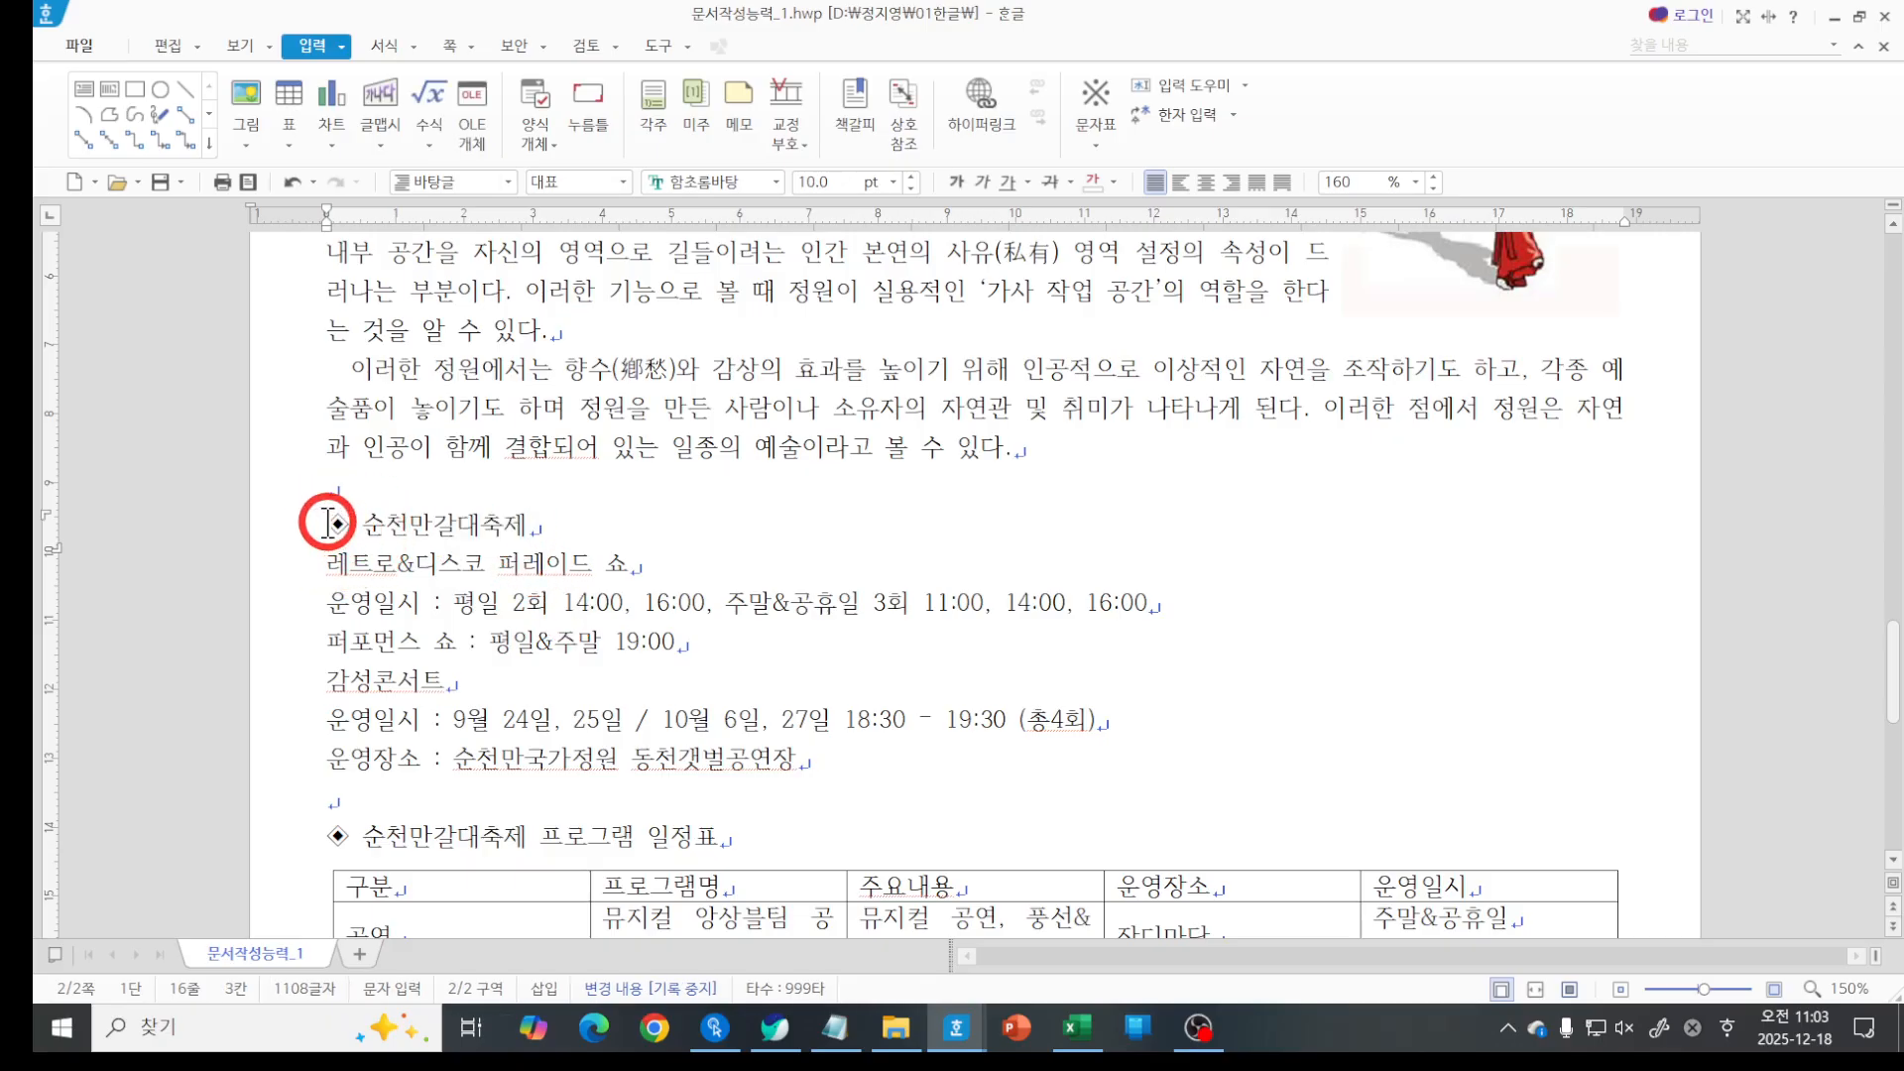
pyautogui.moveTo(329, 524); pyautogui.dragTo(567, 522)
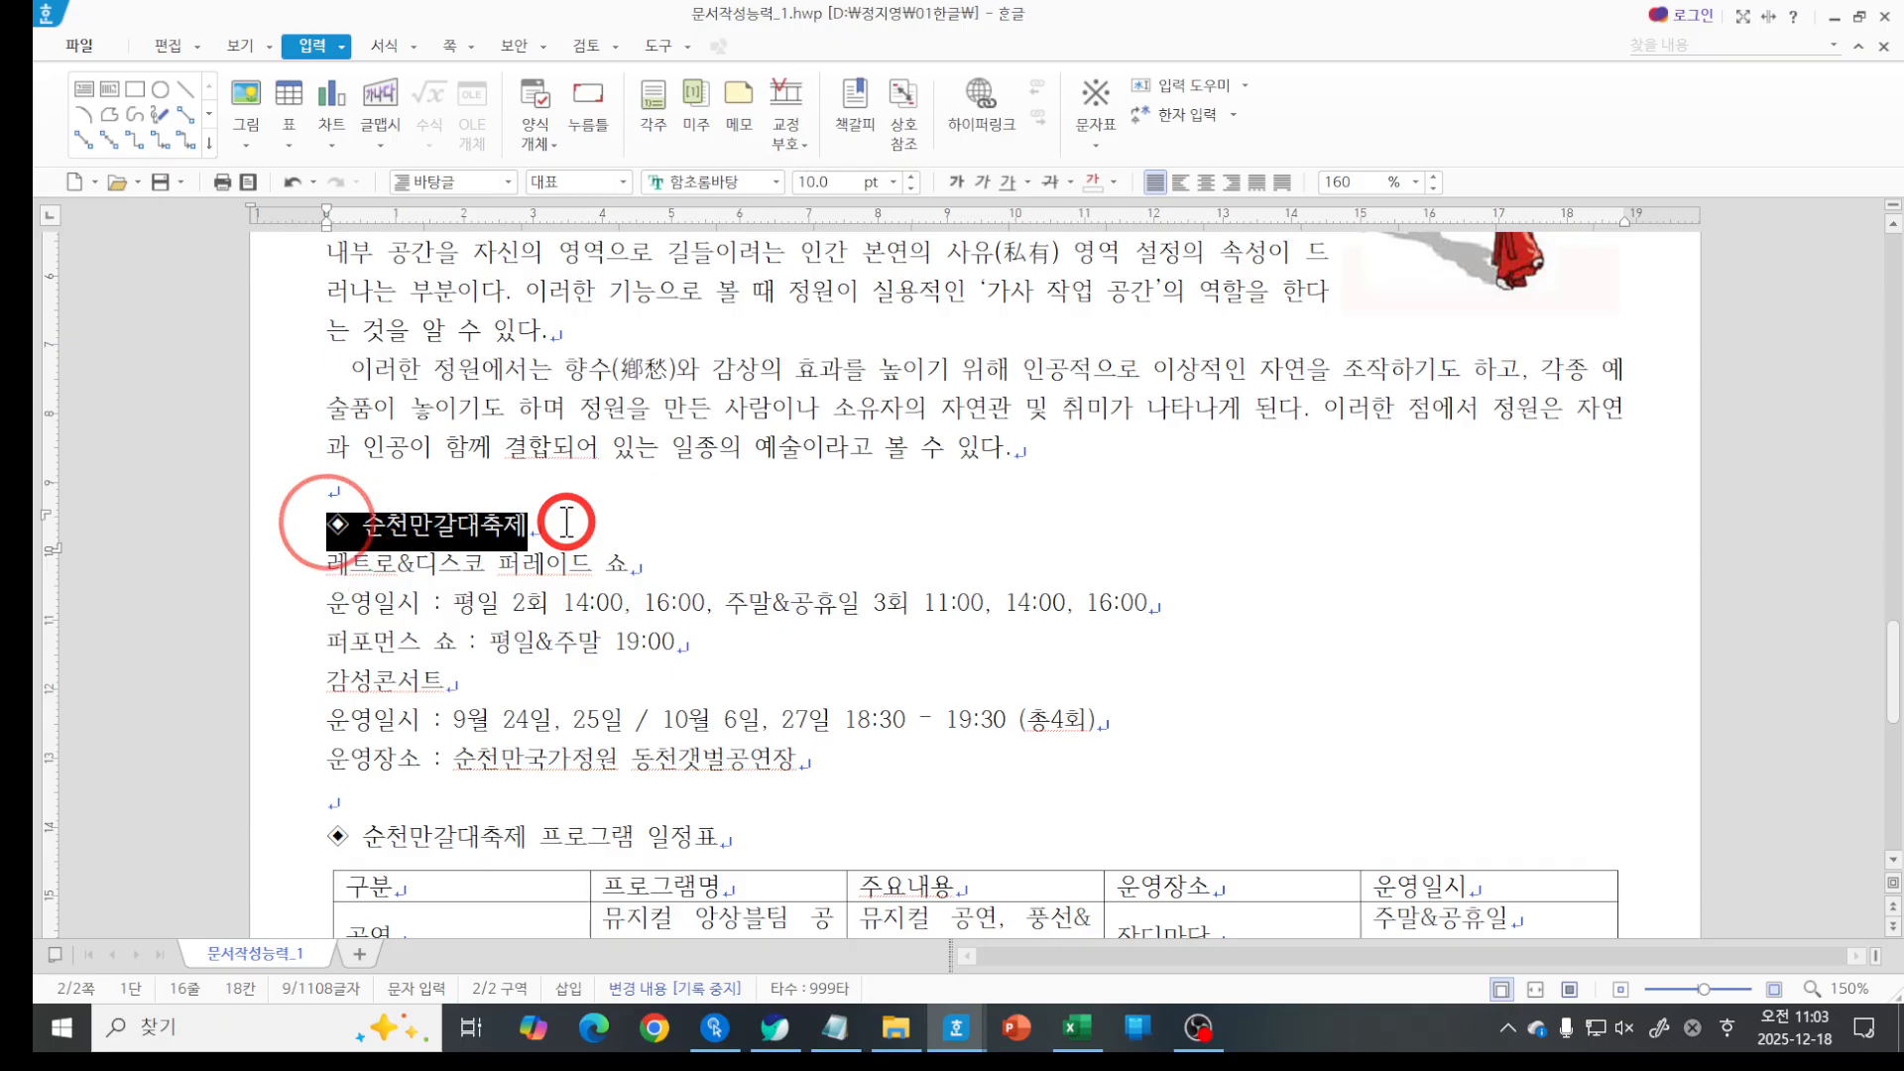
pyautogui.click(689, 181)
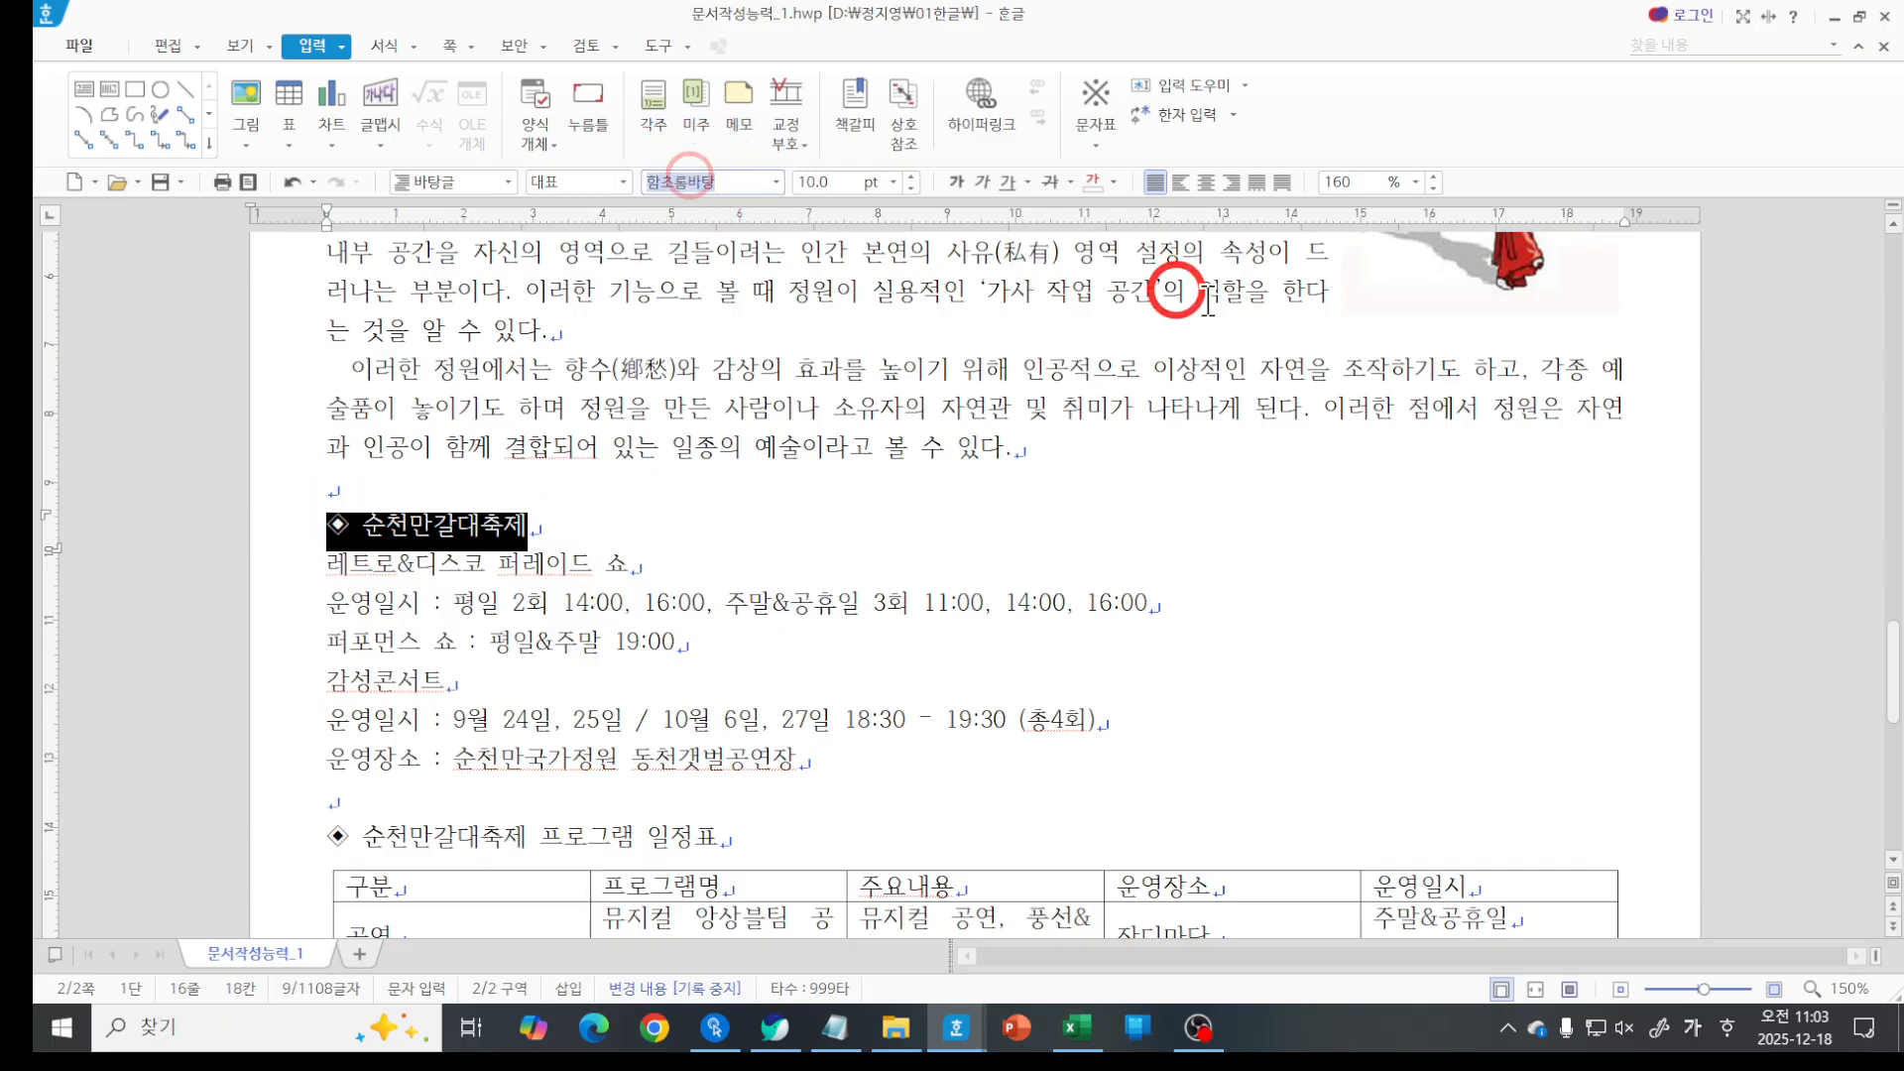
pyautogui.write('돋움')
pyautogui.press('Return')
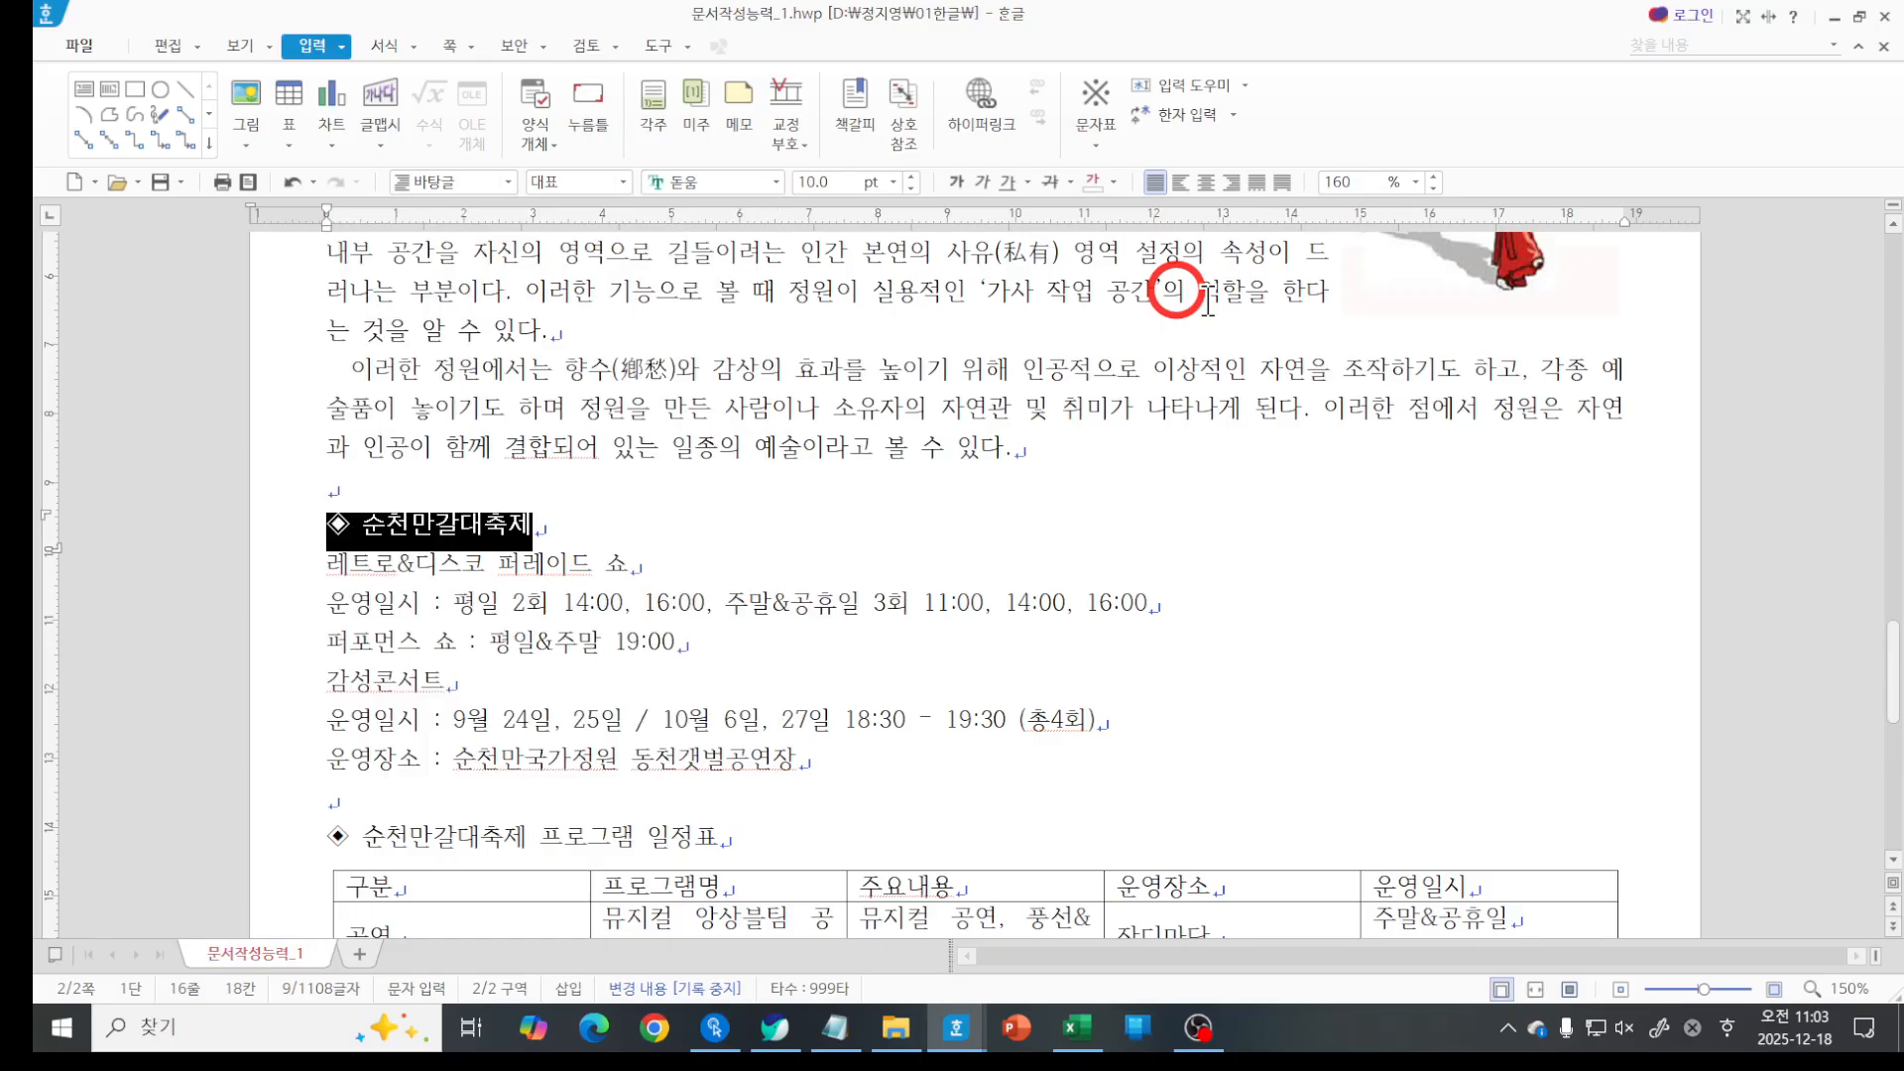
pyautogui.click(826, 183)
pyautogui.write('18')
pyautogui.press('Return')
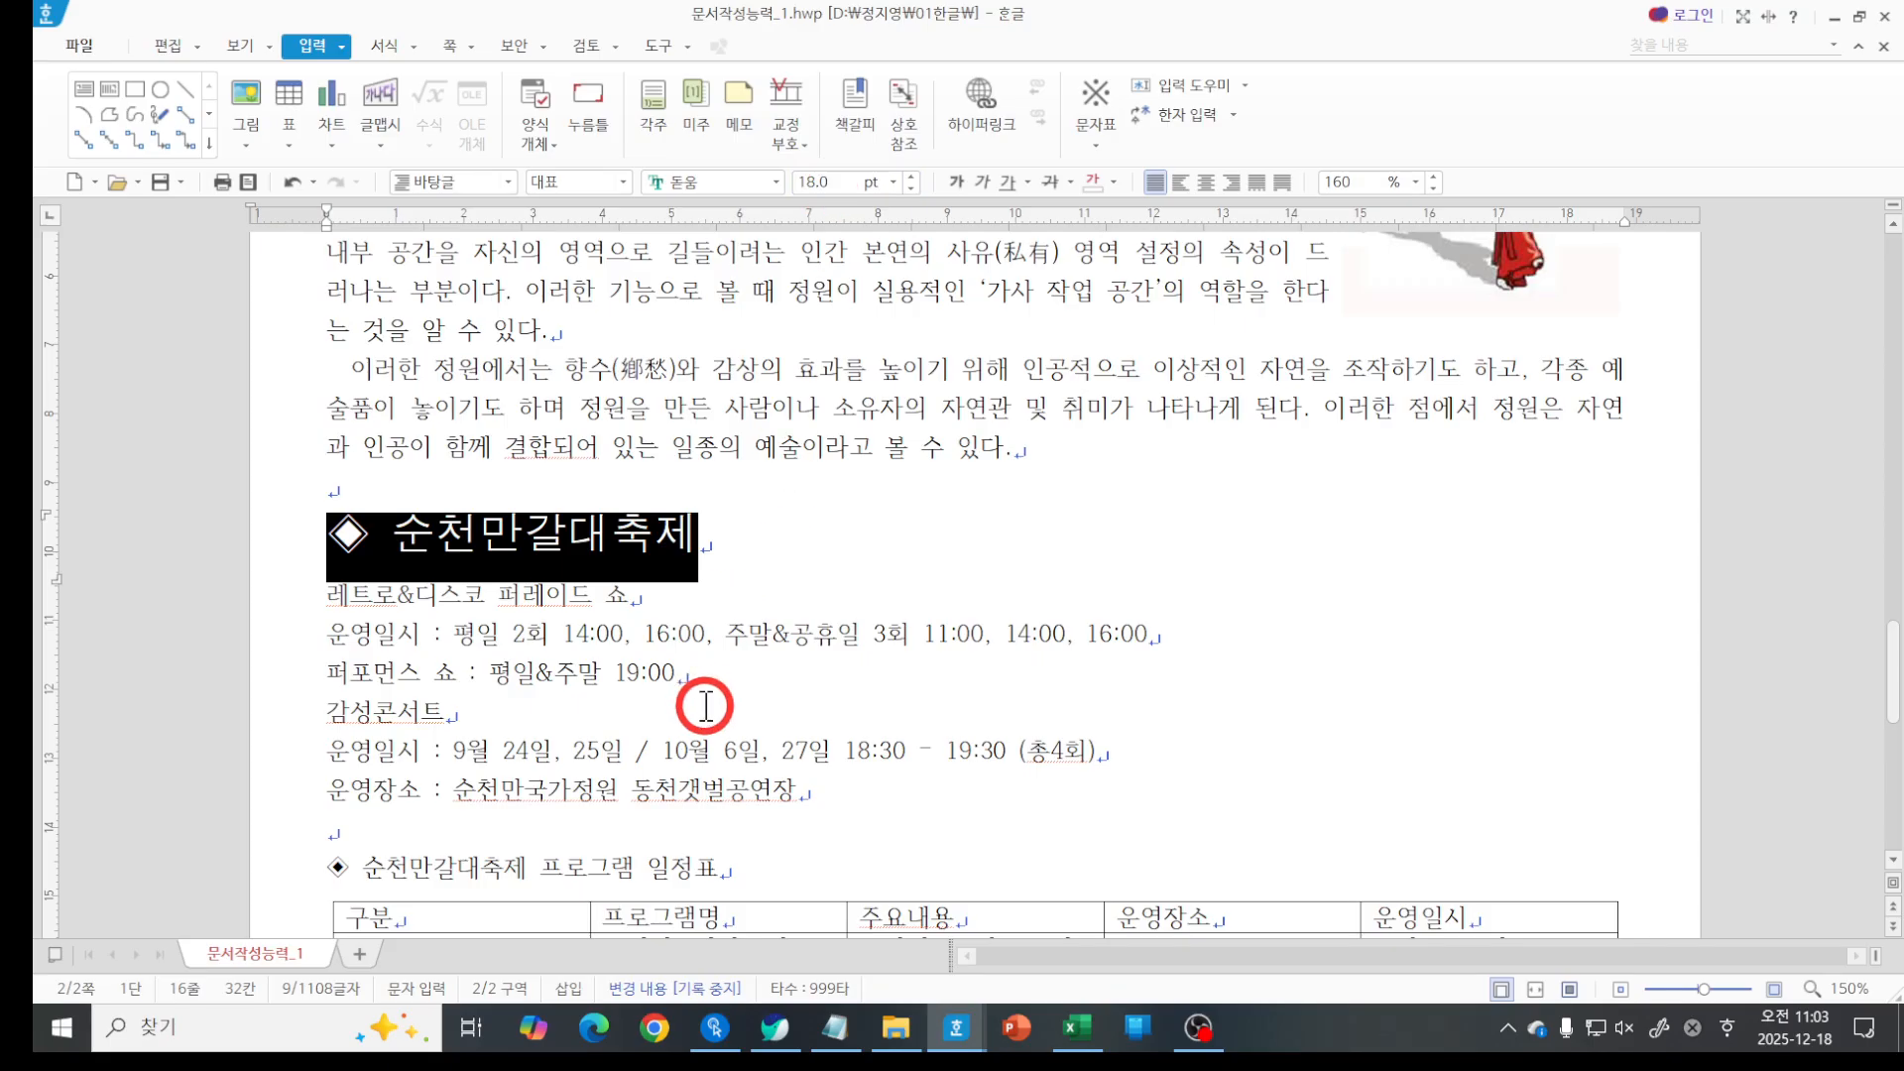
pyautogui.click(746, 562)
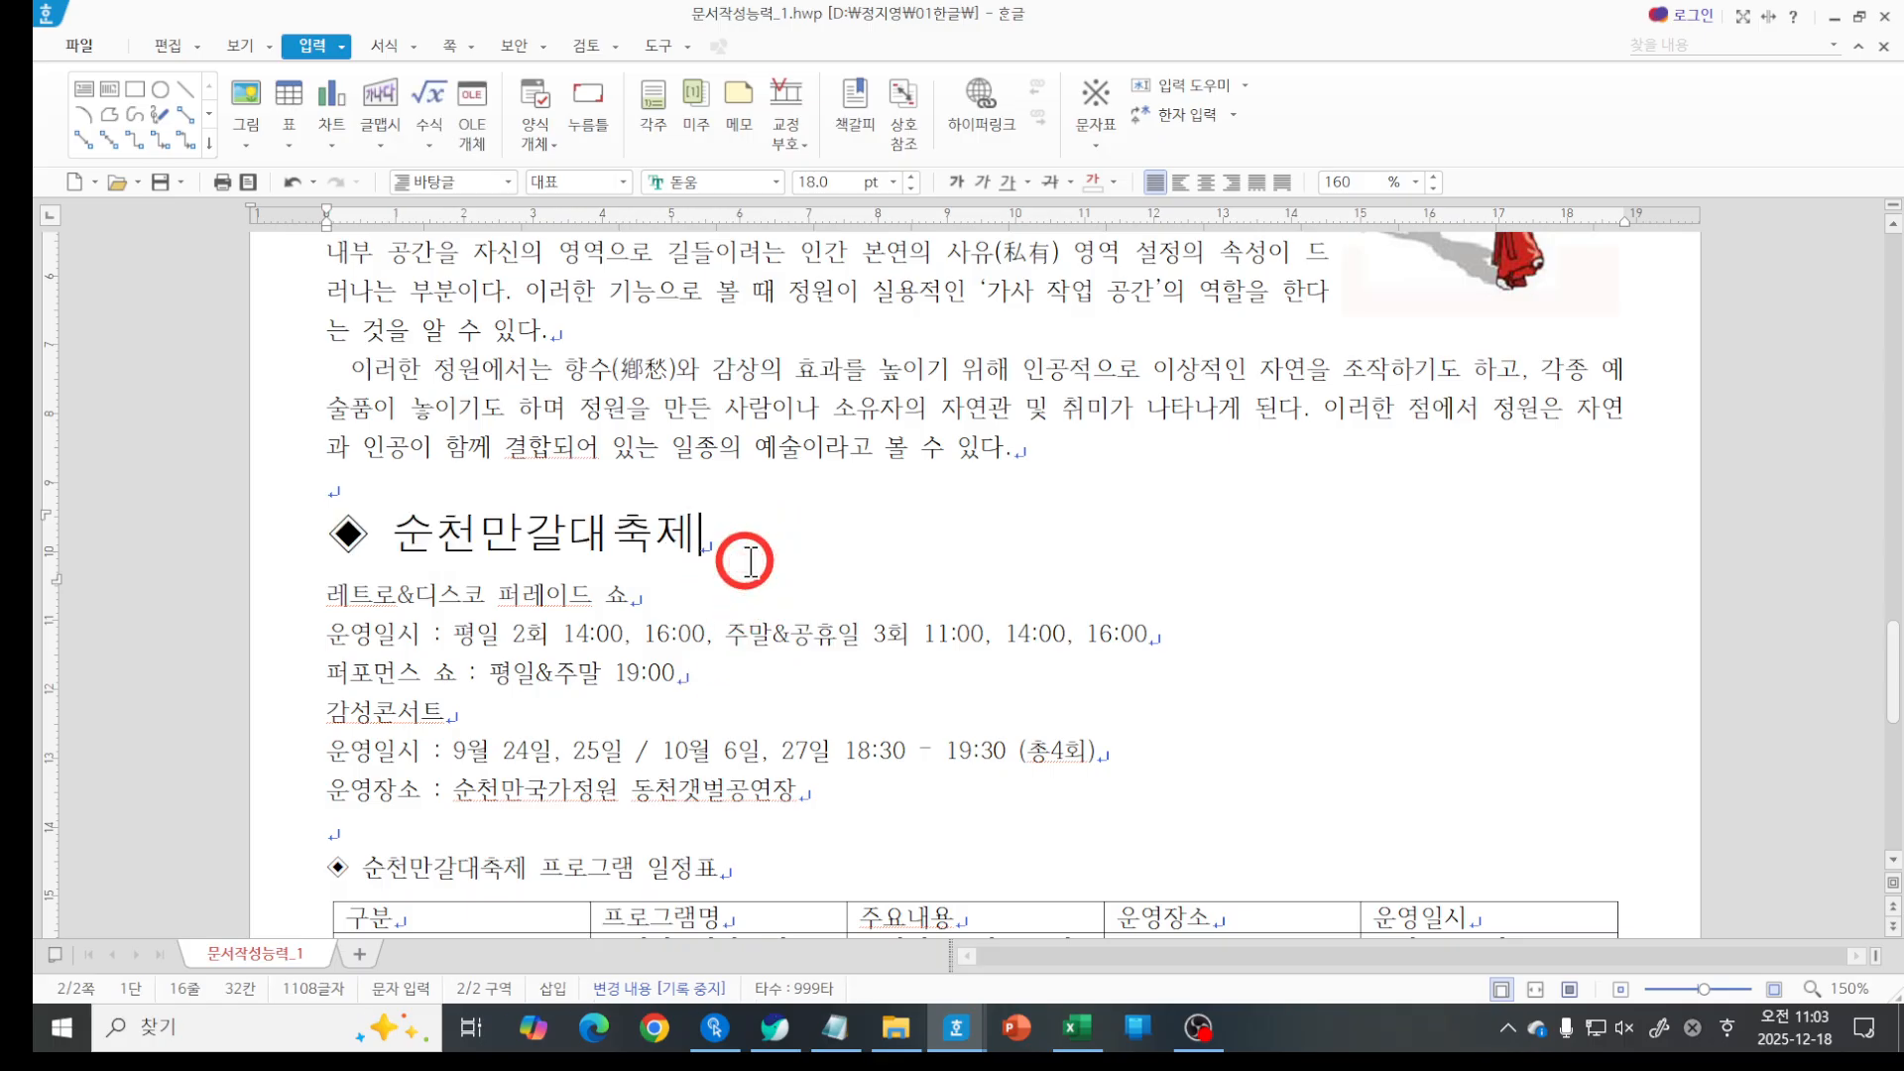
# Give the 순천만갈대축제 heading text, without the ◈ symbol, a white font colour and red shading.
pyautogui.moveTo(395, 533); pyautogui.dragTo(700, 535)
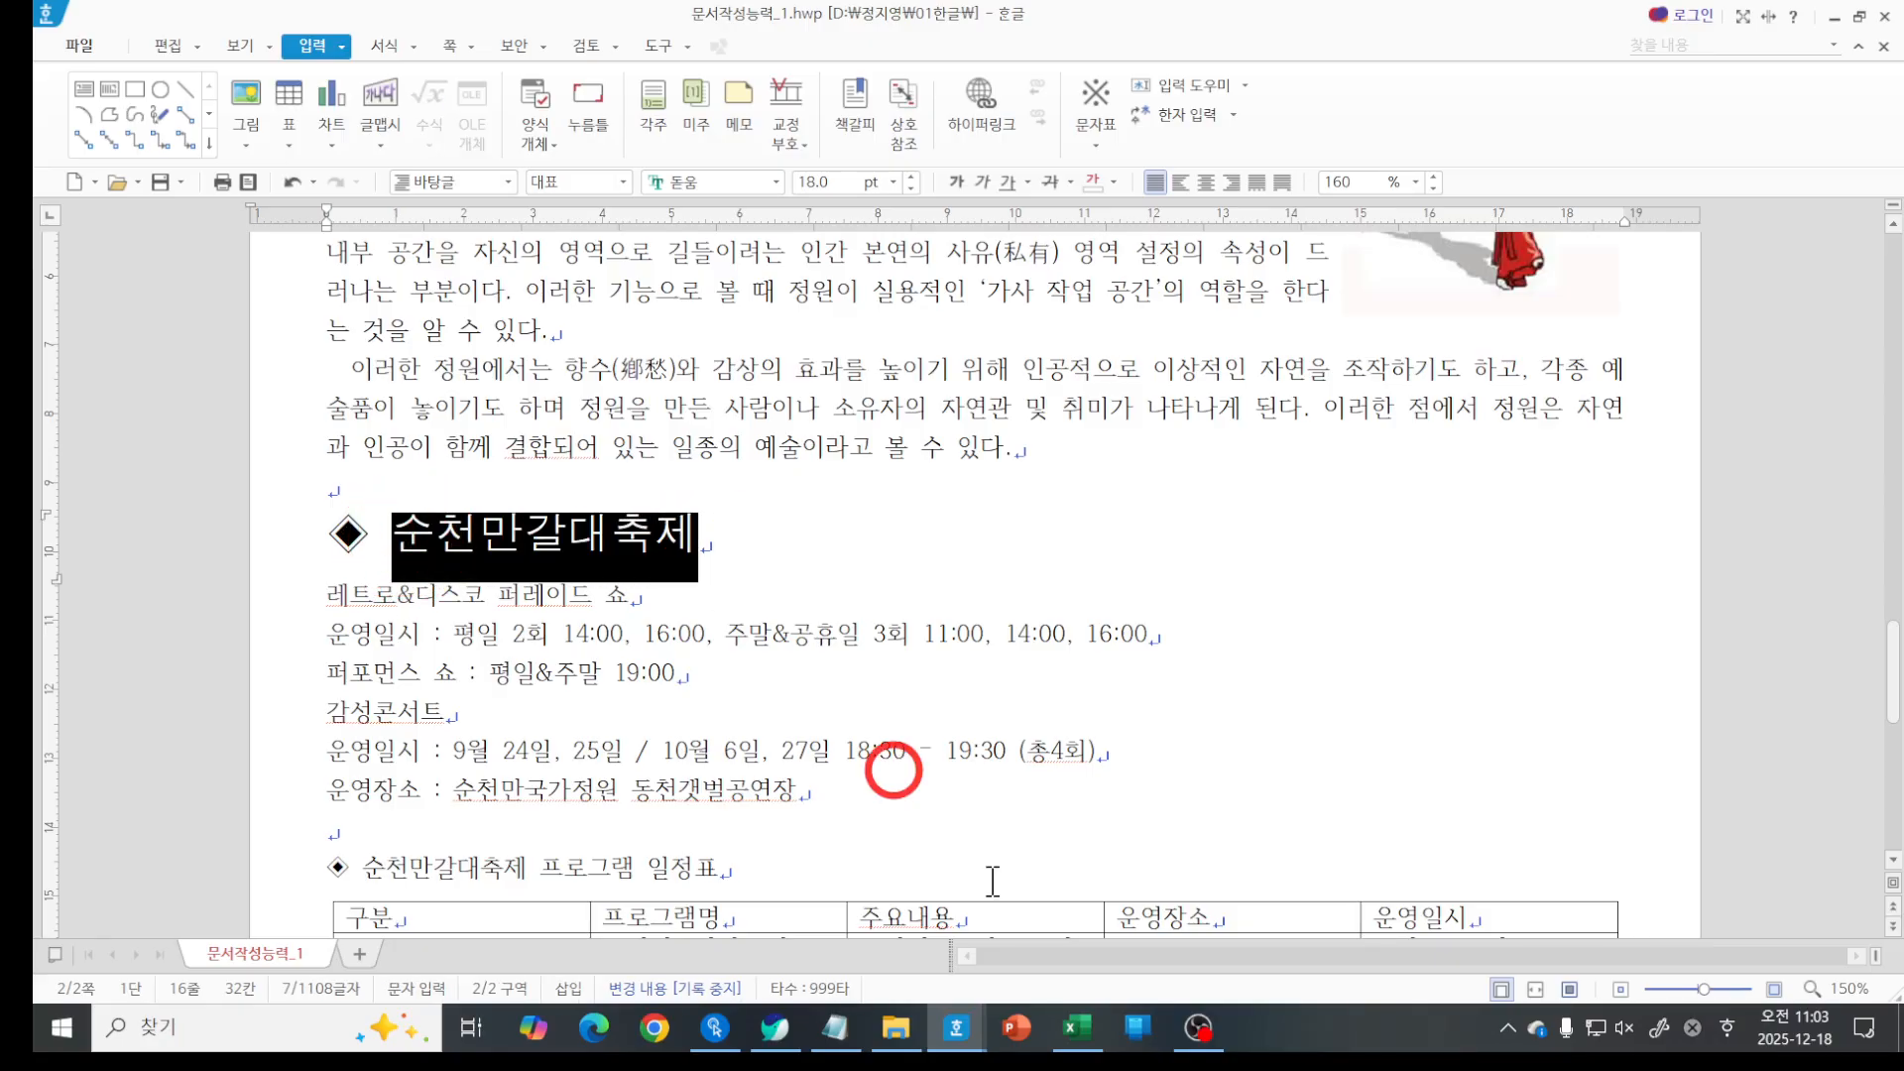
pyautogui.rightClick(646, 519)
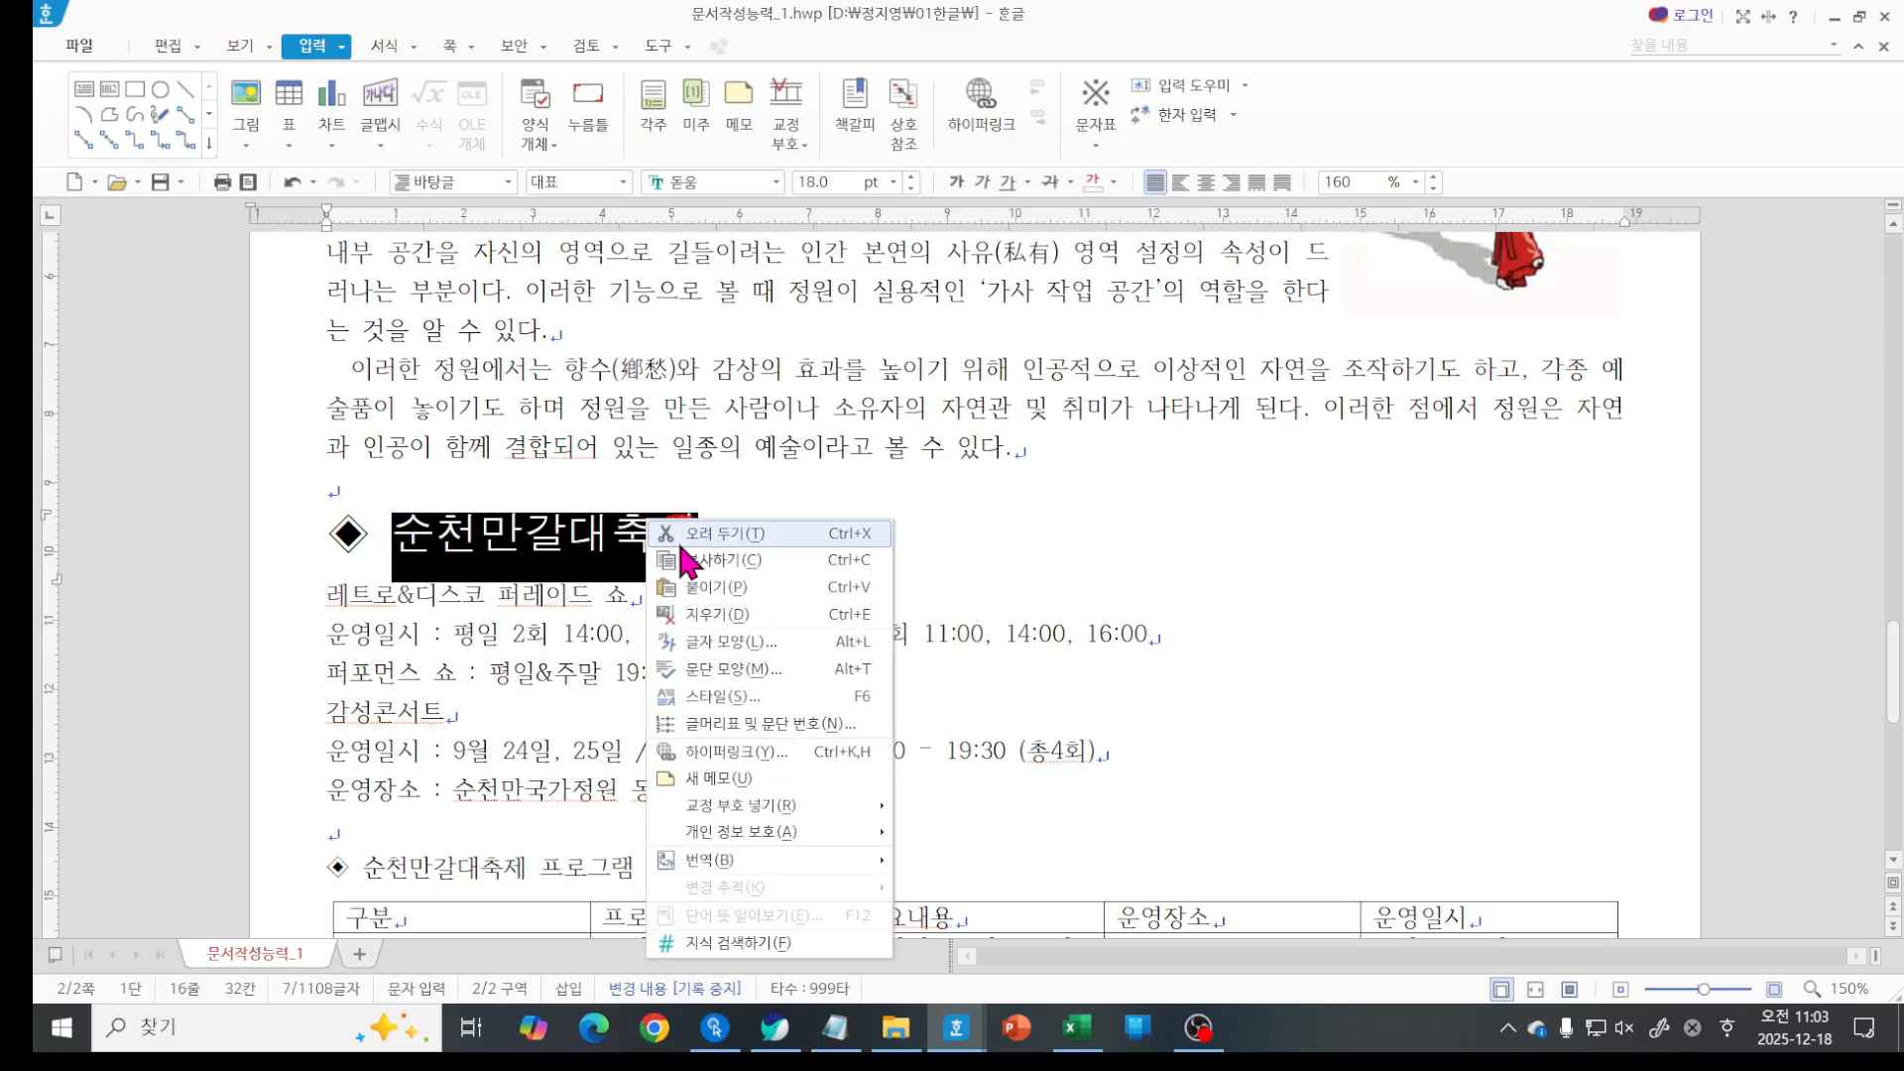
pyautogui.click(742, 645)
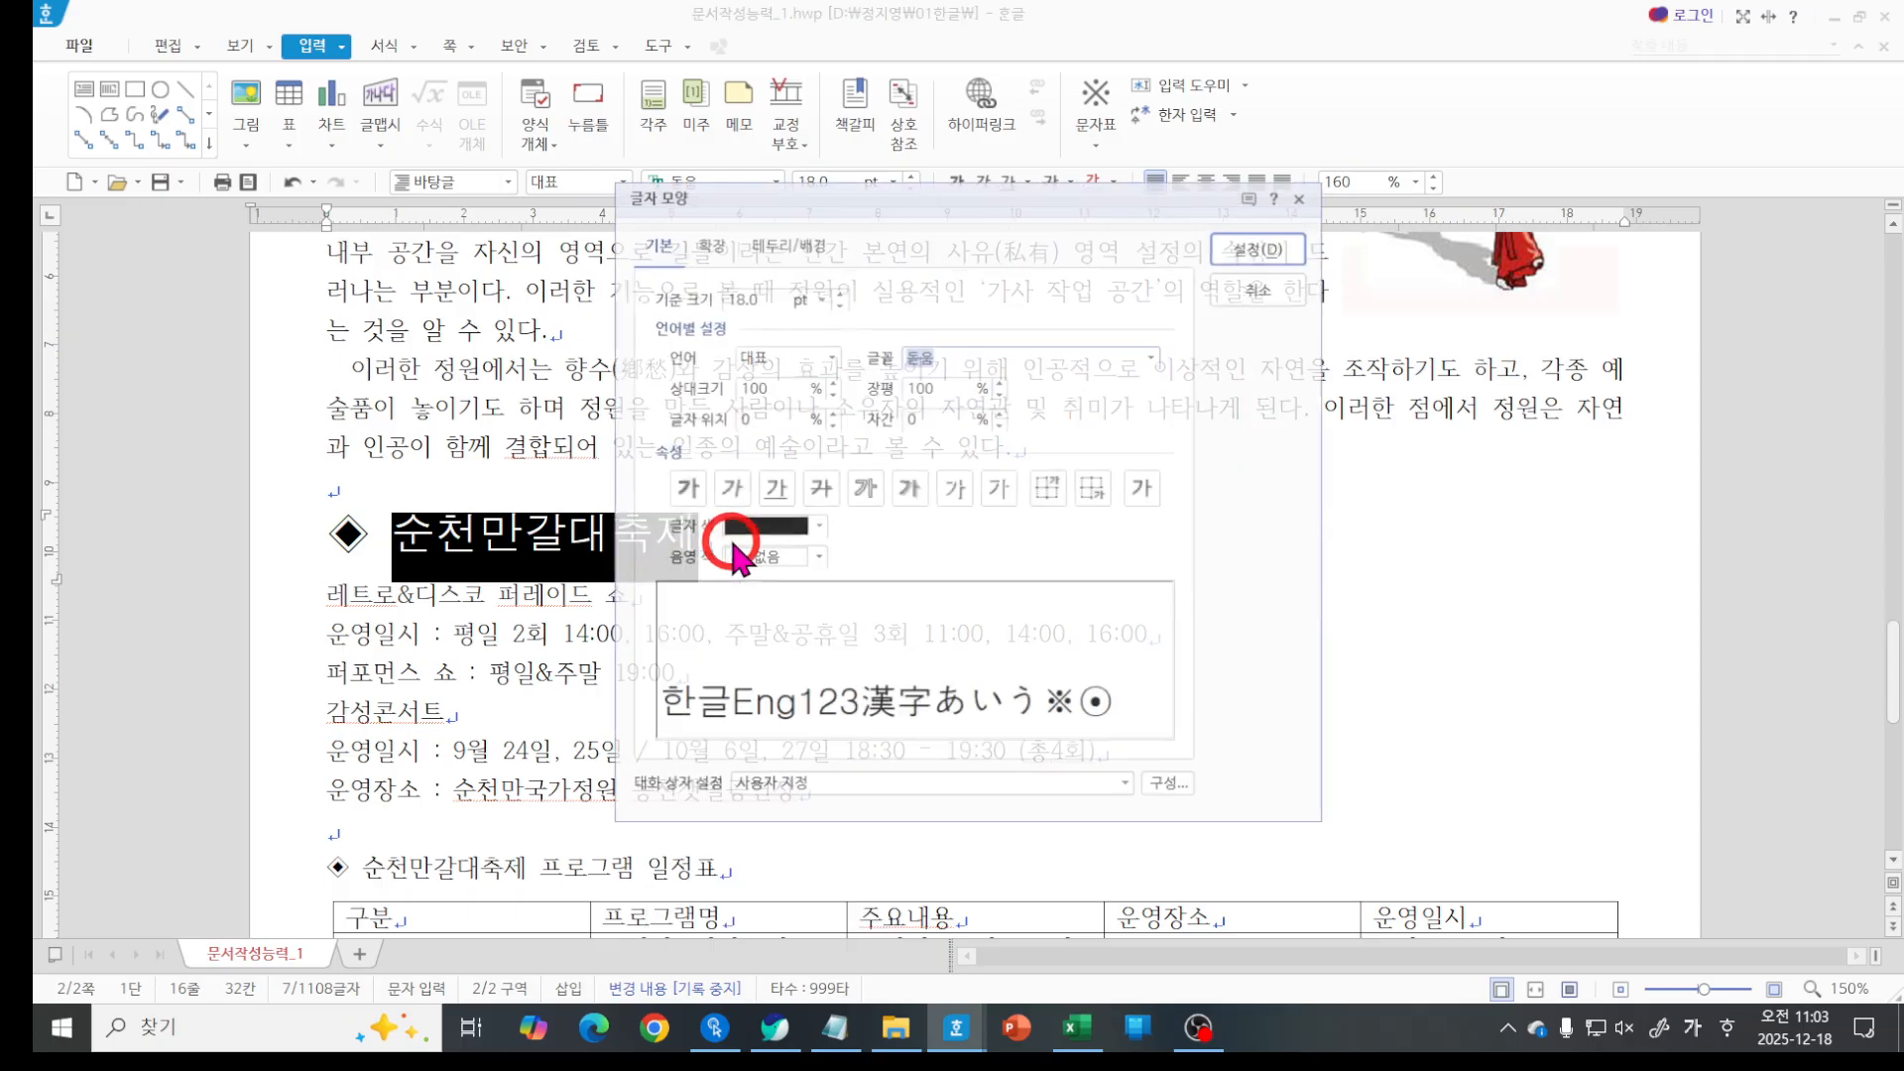
pyautogui.moveTo(890, 201); pyautogui.dragTo(967, 184)
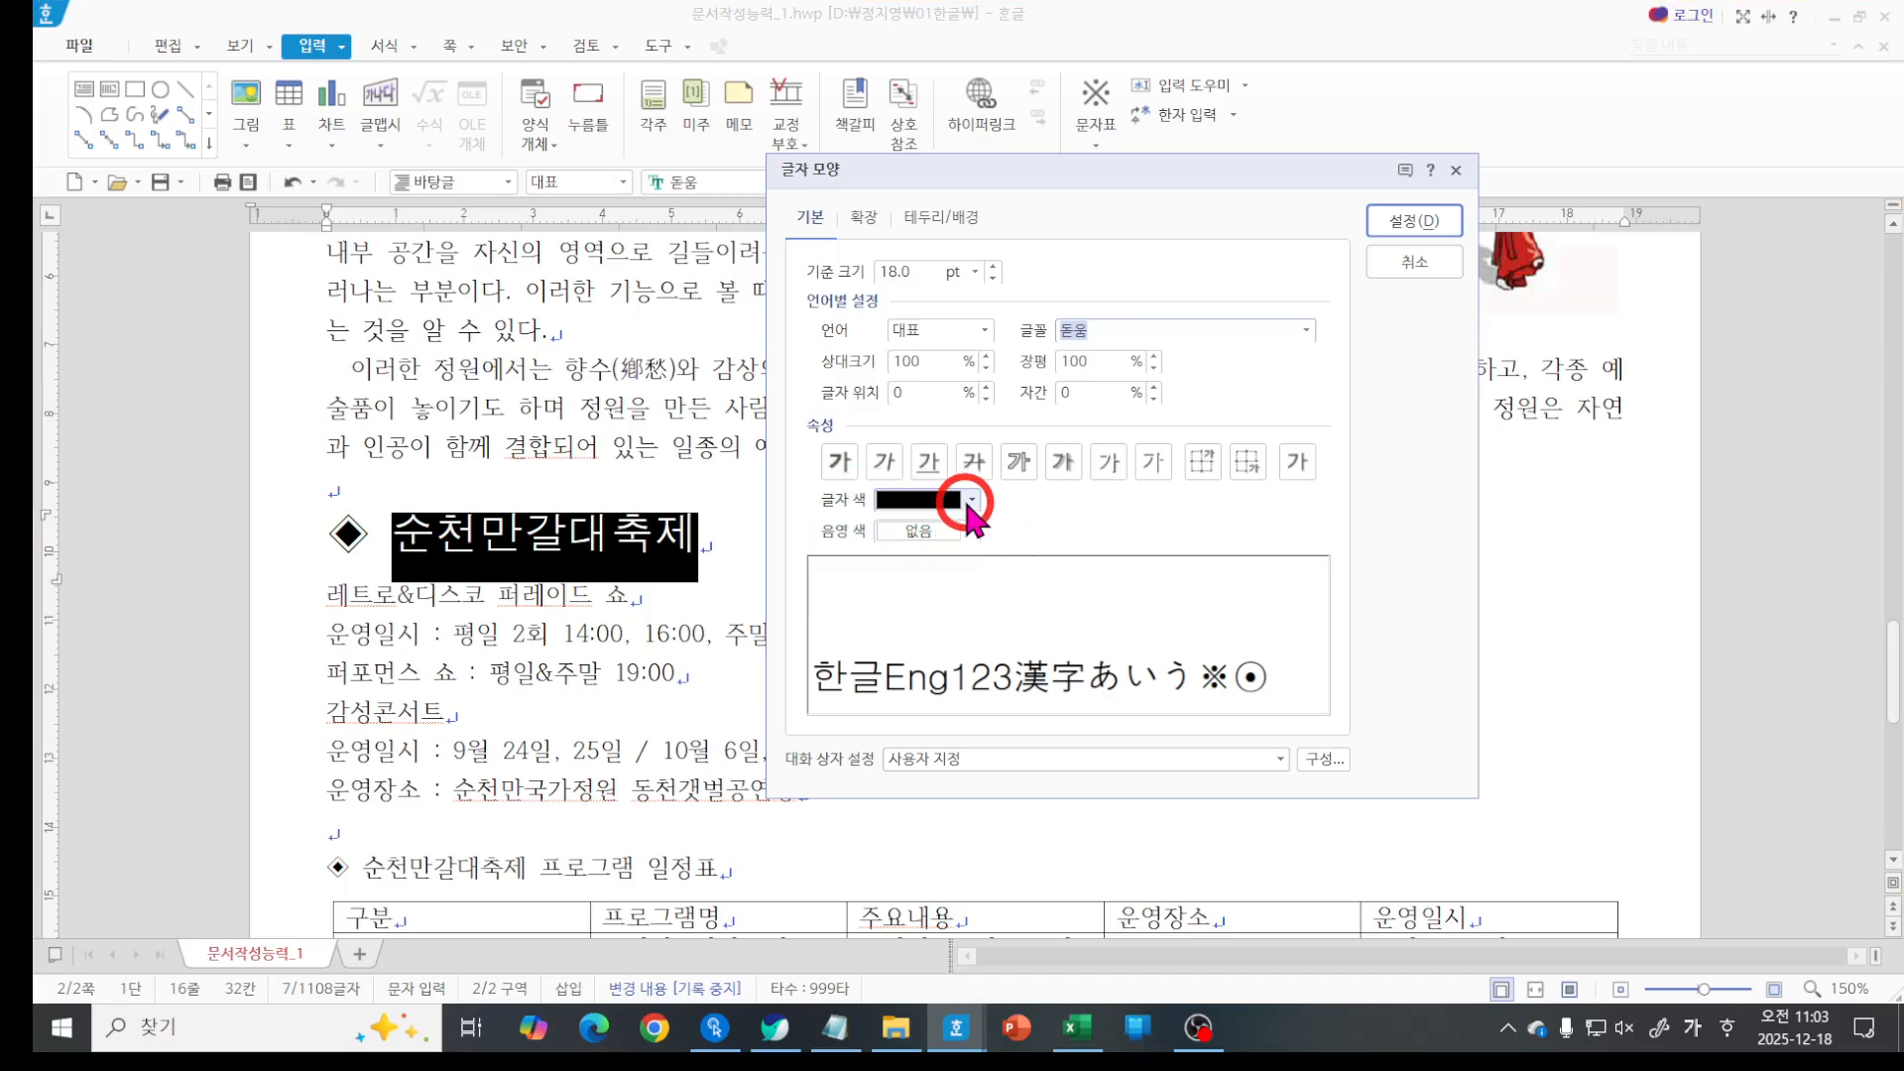
pyautogui.click(972, 499)
pyautogui.click(709, 577)
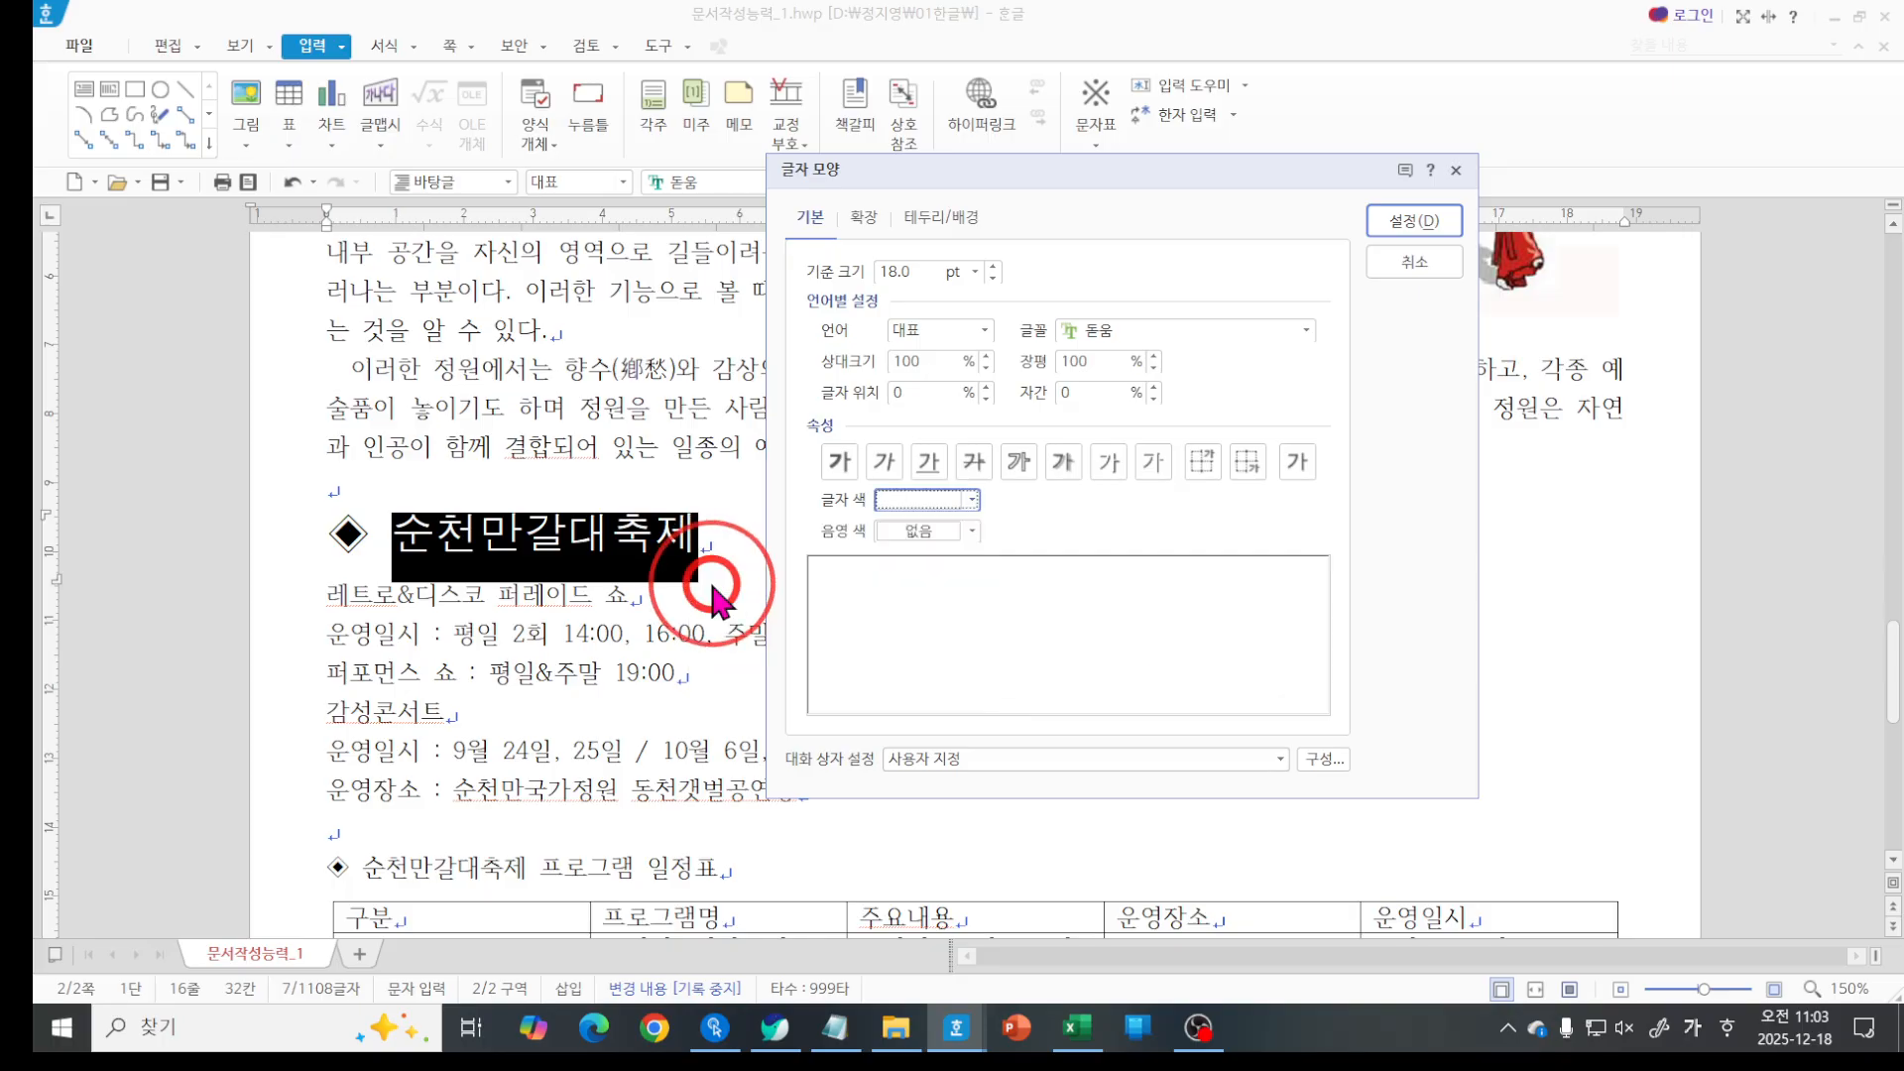
pyautogui.click(971, 531)
pyautogui.click(732, 759)
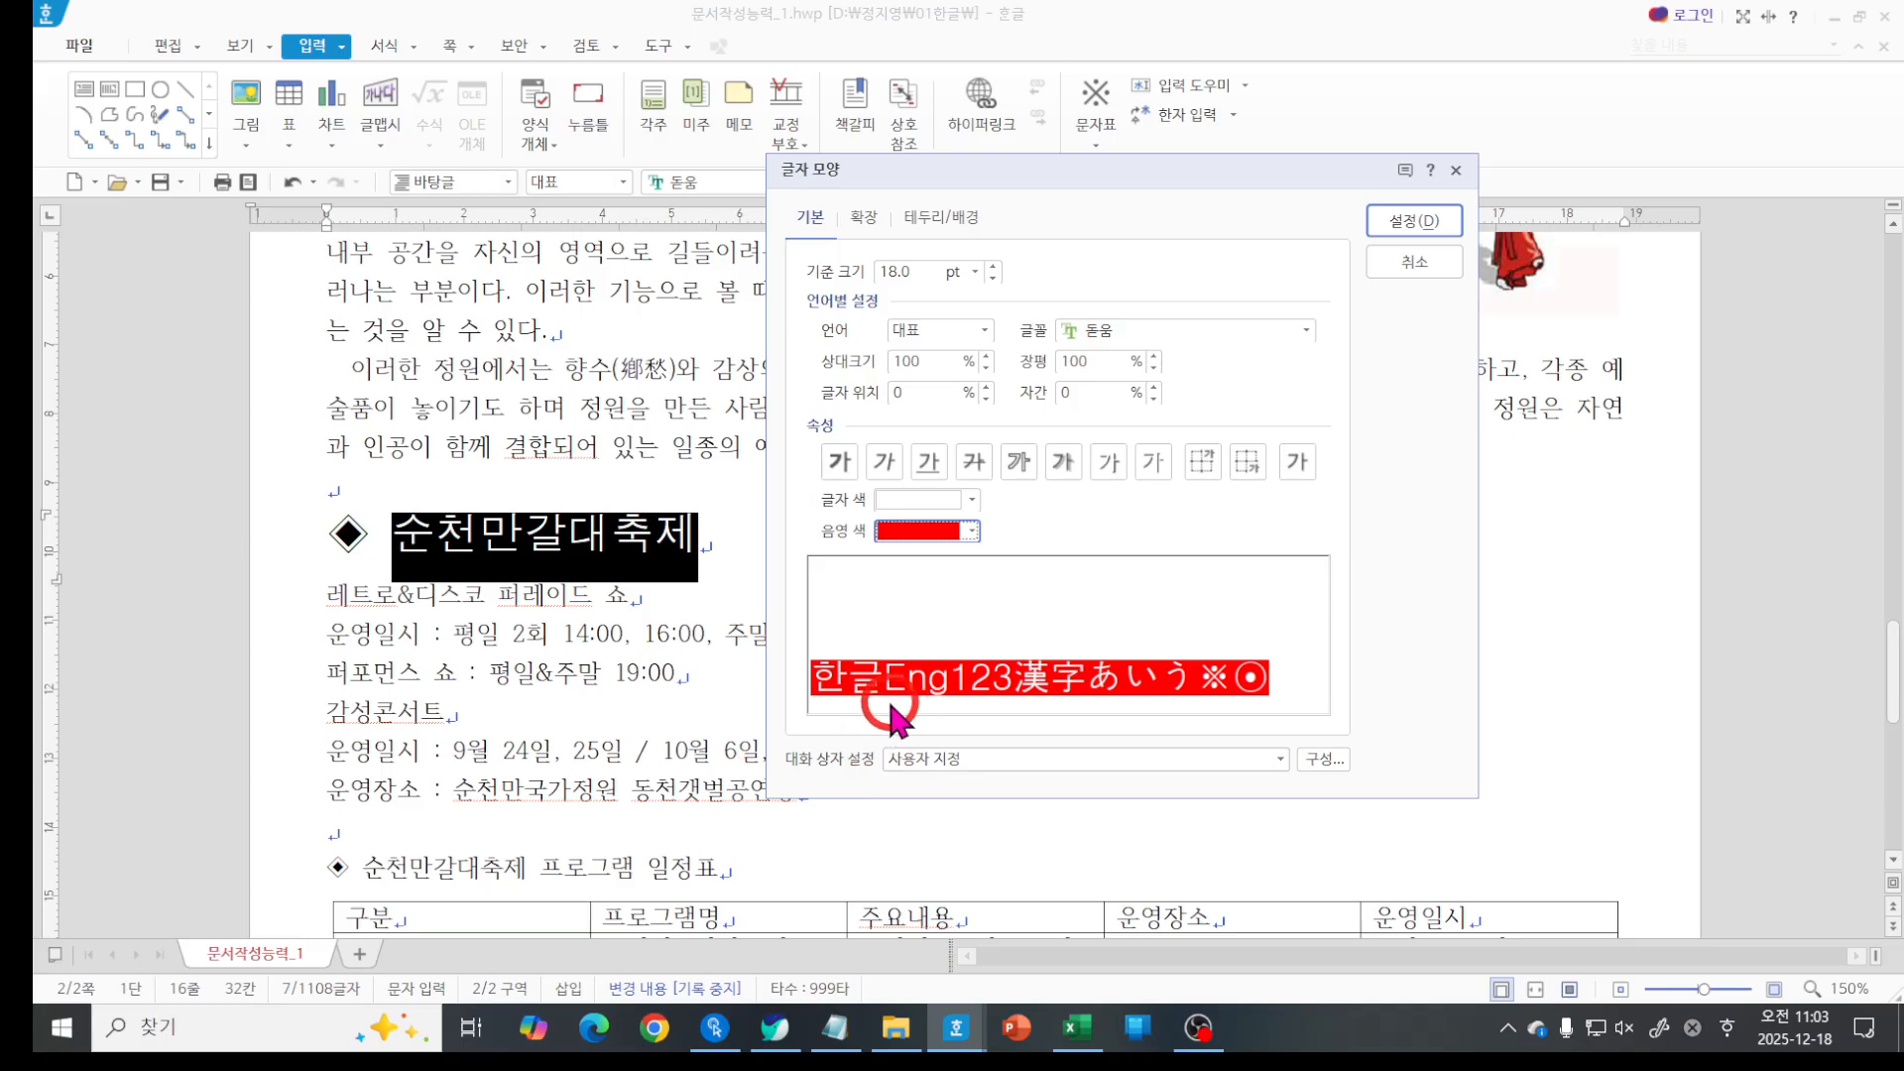
pyautogui.click(1413, 219)
pyautogui.click(1057, 573)
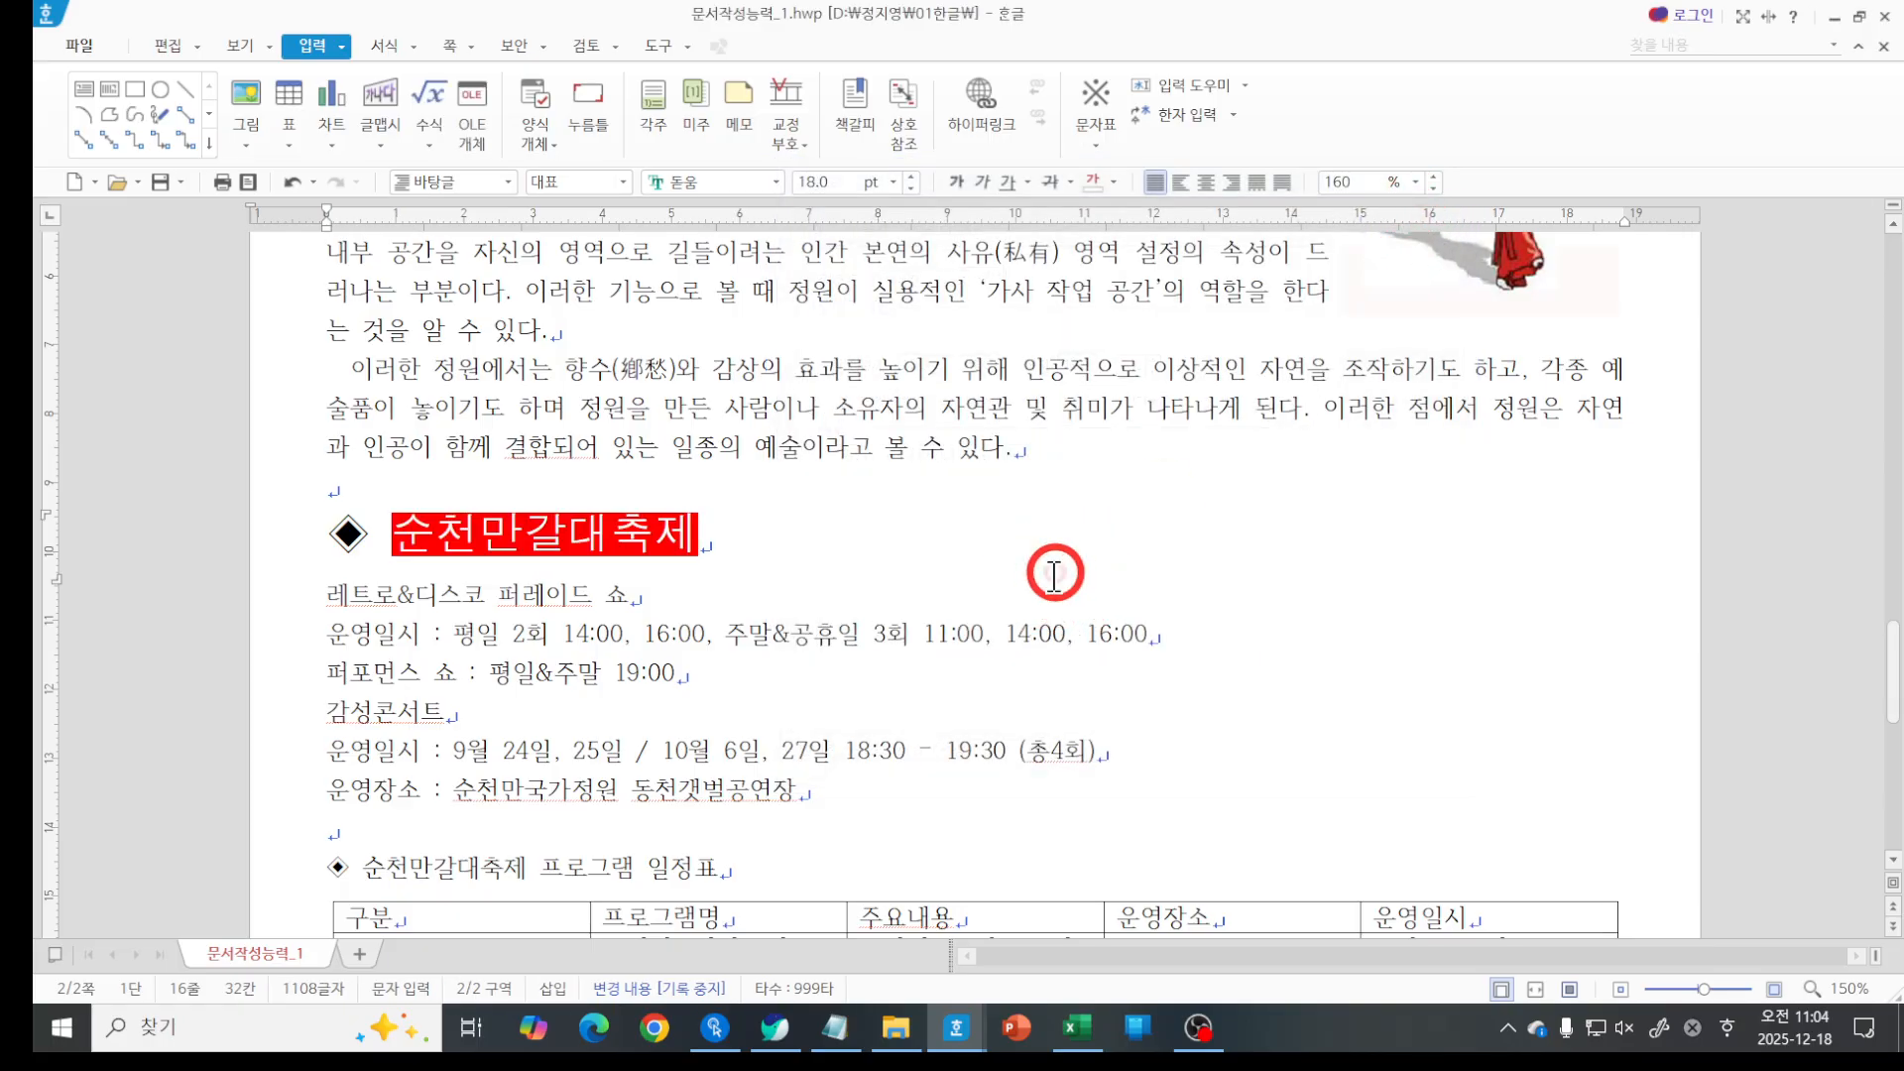
pyautogui.hotkey('ctrl', '2')
pyautogui.moveTo(355, 567)
pyautogui.mouseDown()
pyautogui.moveTo(300, 553)
pyautogui.moveTo(386, 501)
pyautogui.moveTo(345, 568)
pyautogui.mouseUp()
pyautogui.press('Escape')
pyautogui.click(357, 526)
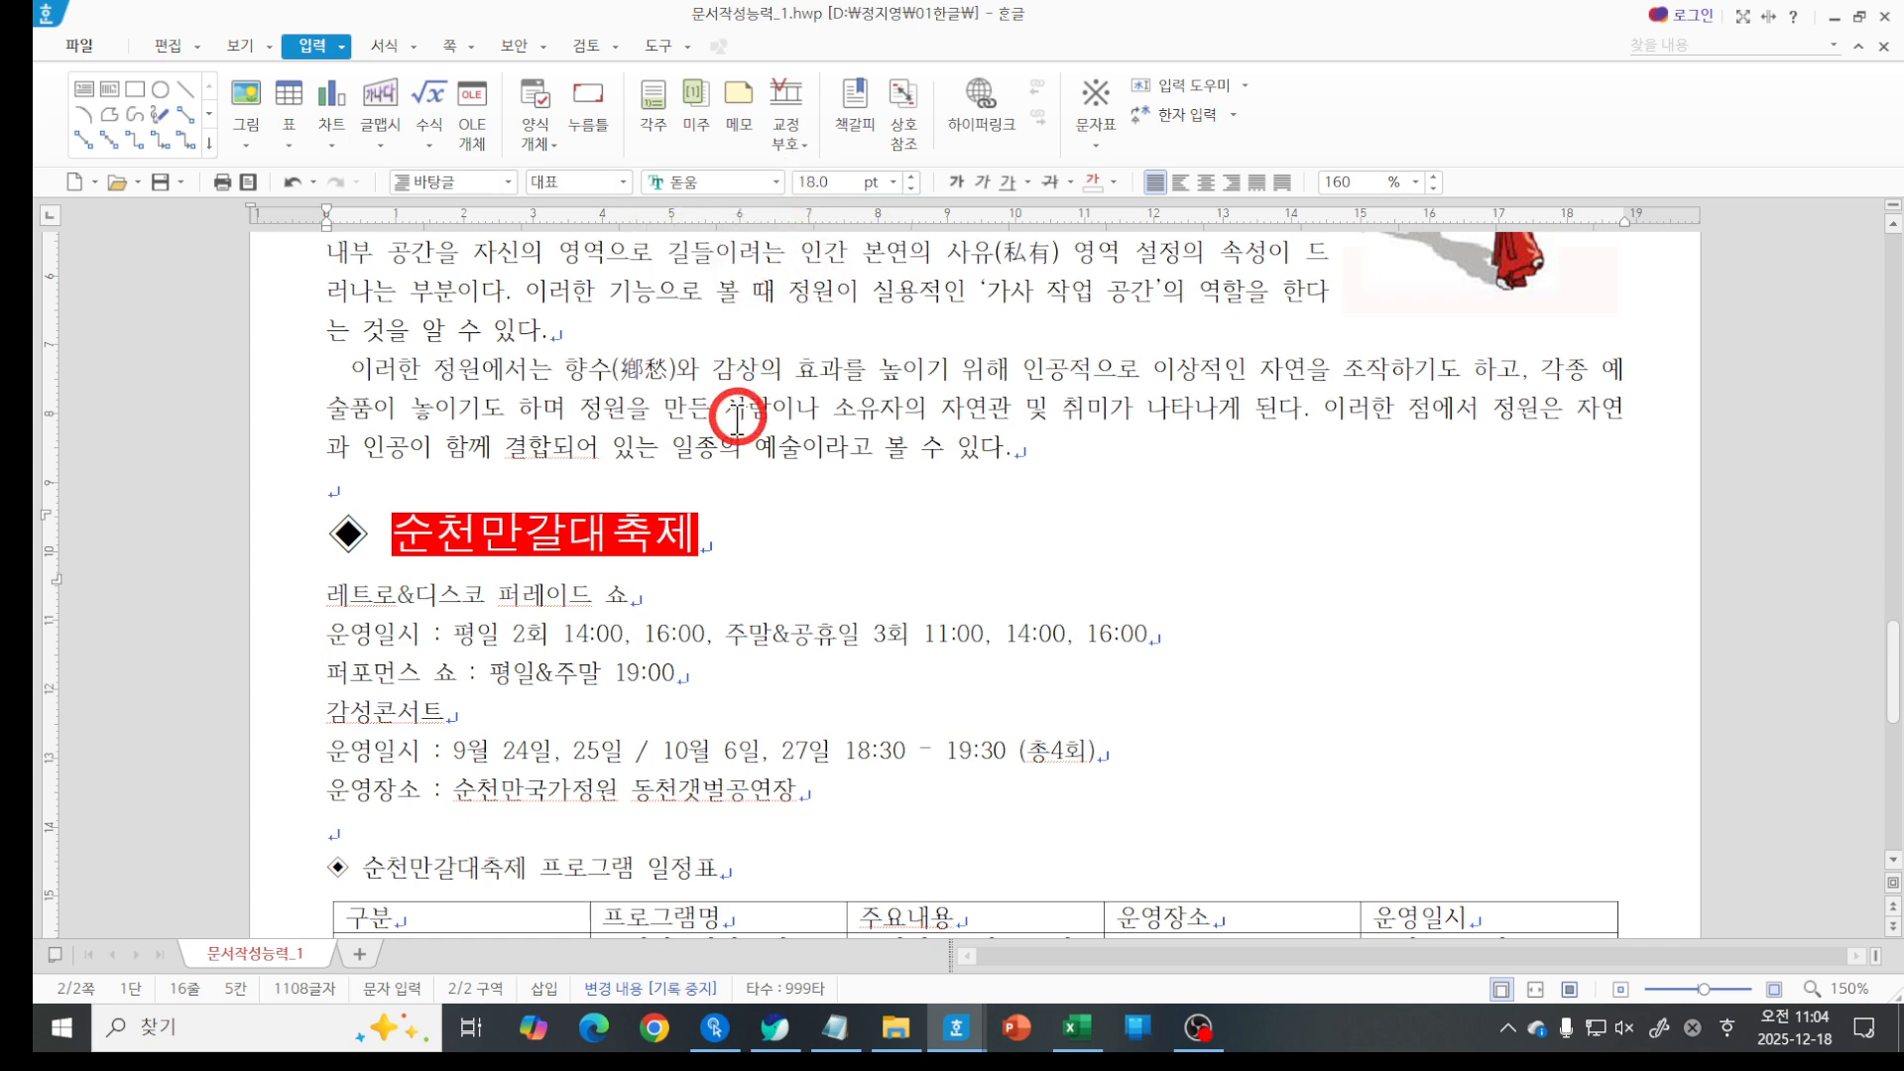
pyautogui.hotkey('ctrl', '2')
pyautogui.moveTo(386, 498); pyautogui.dragTo(713, 568)
pyautogui.press('Escape')
pyautogui.click(751, 526)
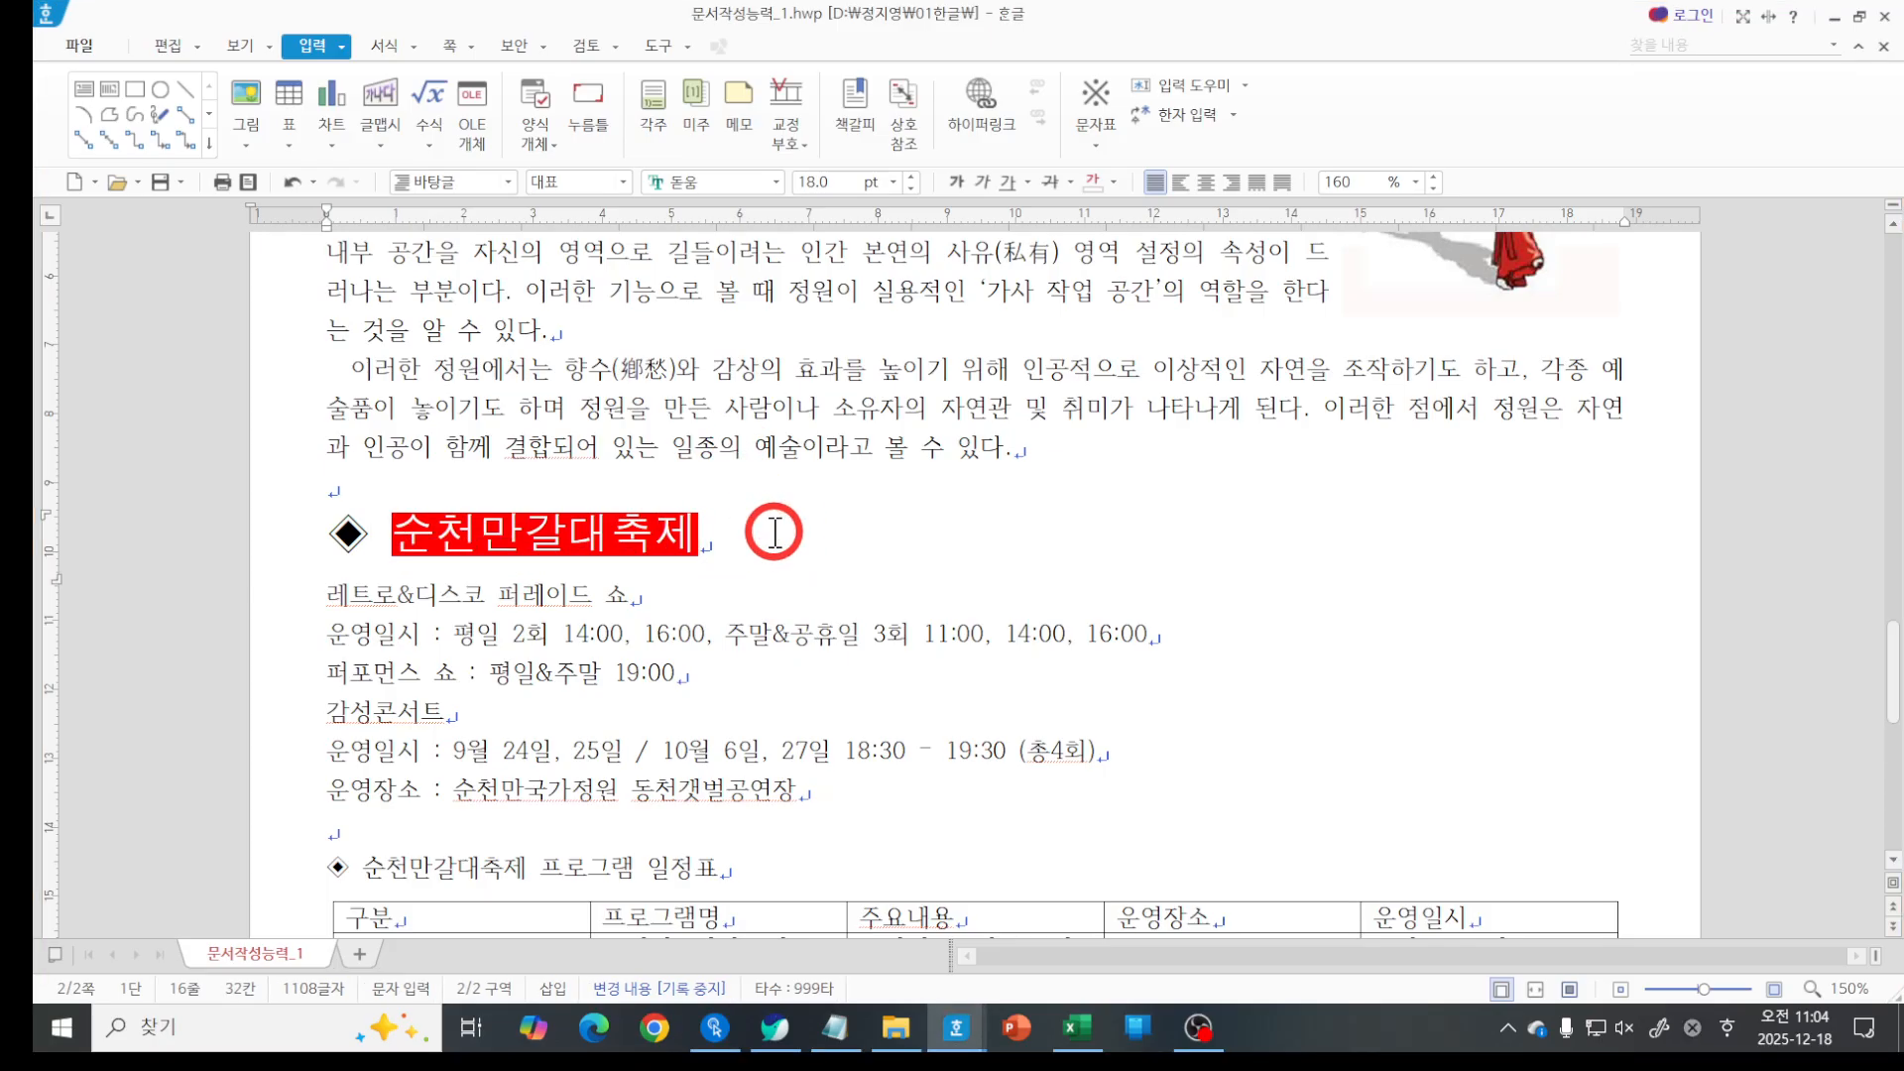
# Set the whole ◈ 순천만갈대축제 프로그램 일정표 heading above the table to the 돋움 font at 18 pt.
pyautogui.scroll(-2, 774, 533)
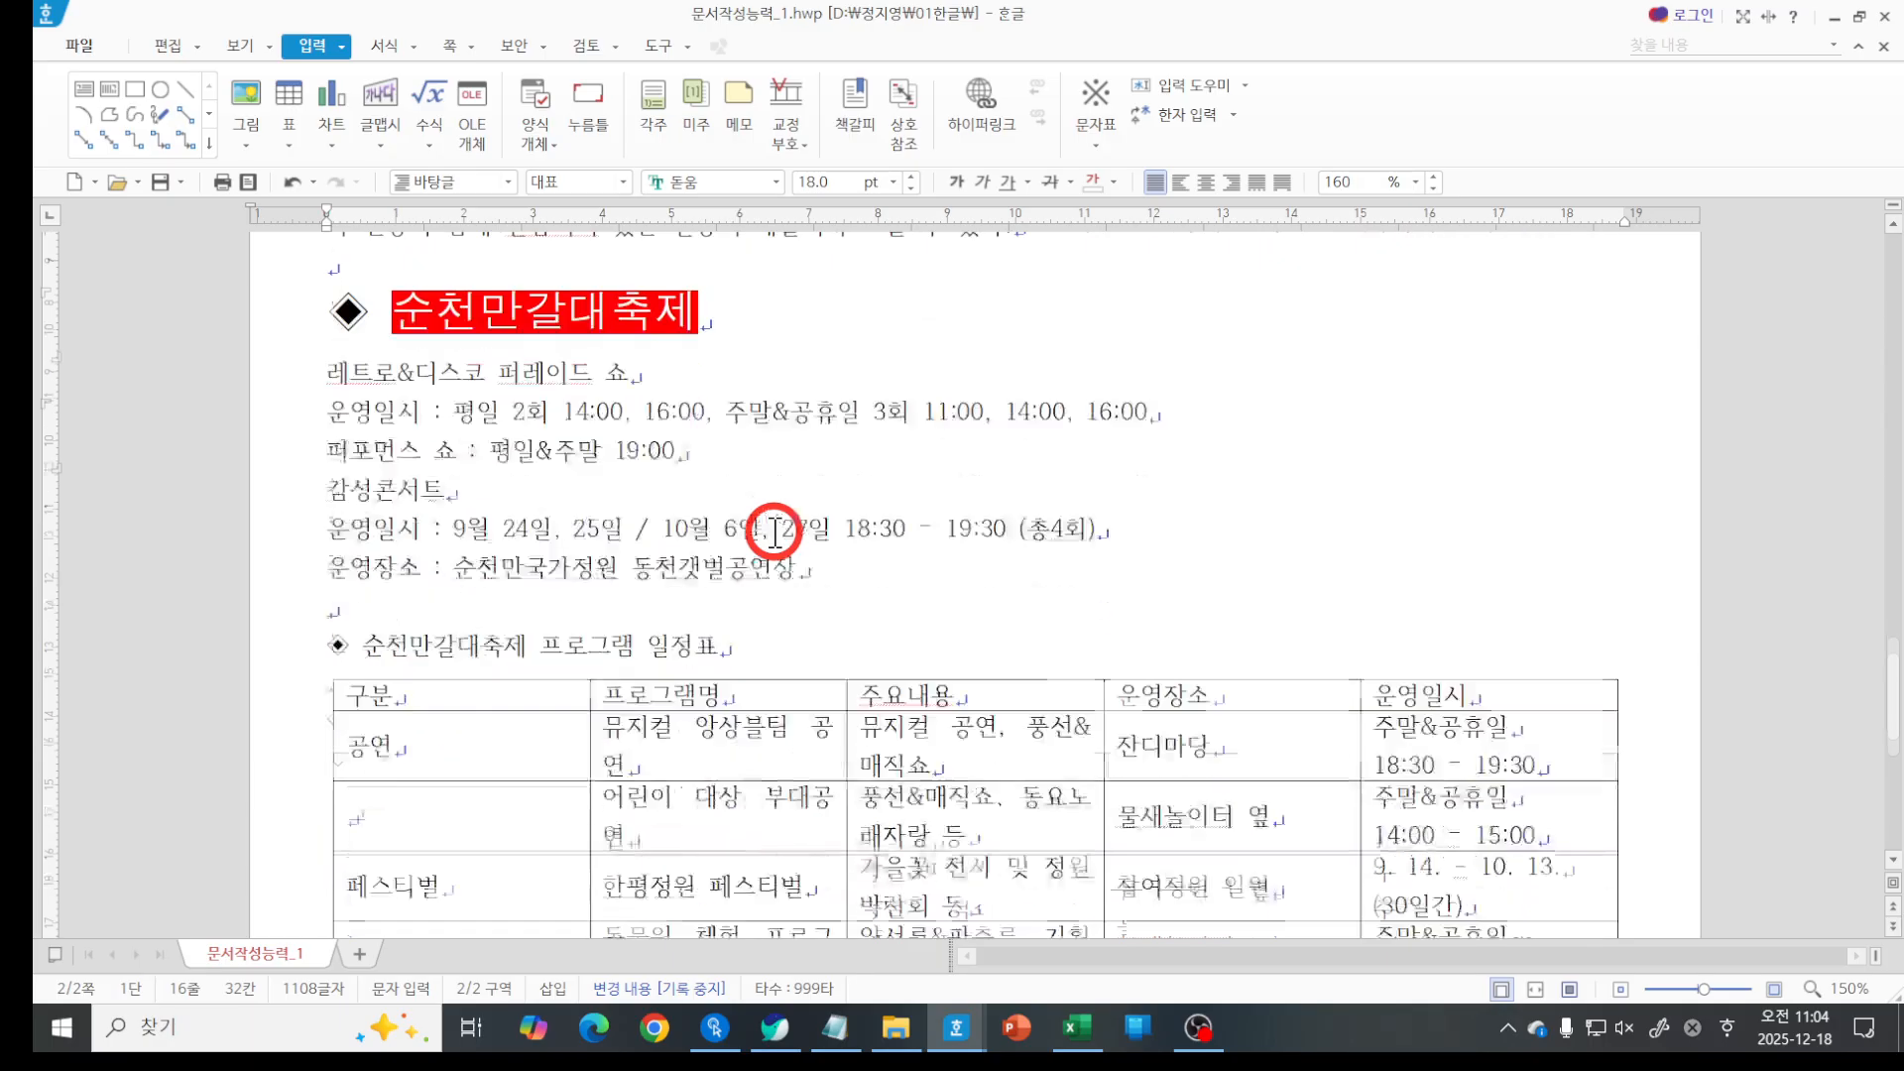
pyautogui.click(752, 635)
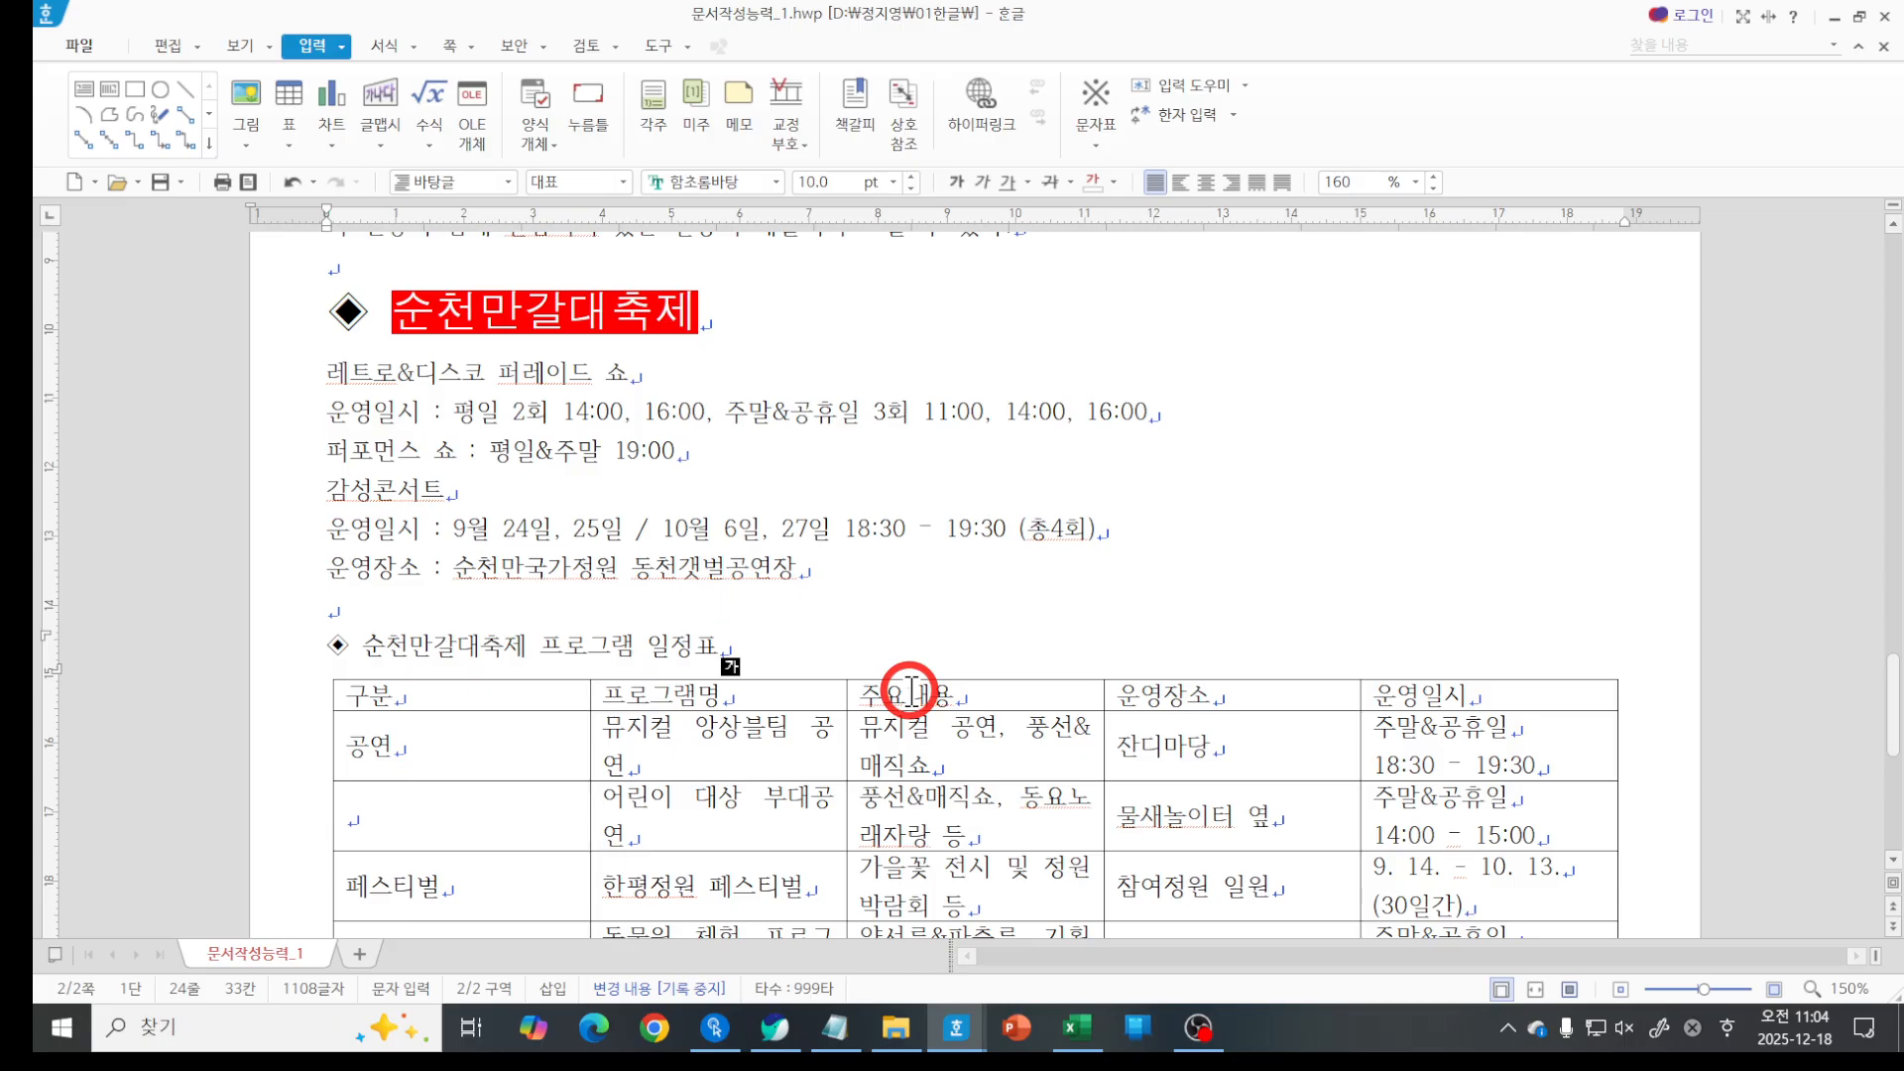
pyautogui.click(328, 643)
pyautogui.moveTo(352, 640); pyautogui.dragTo(728, 630)
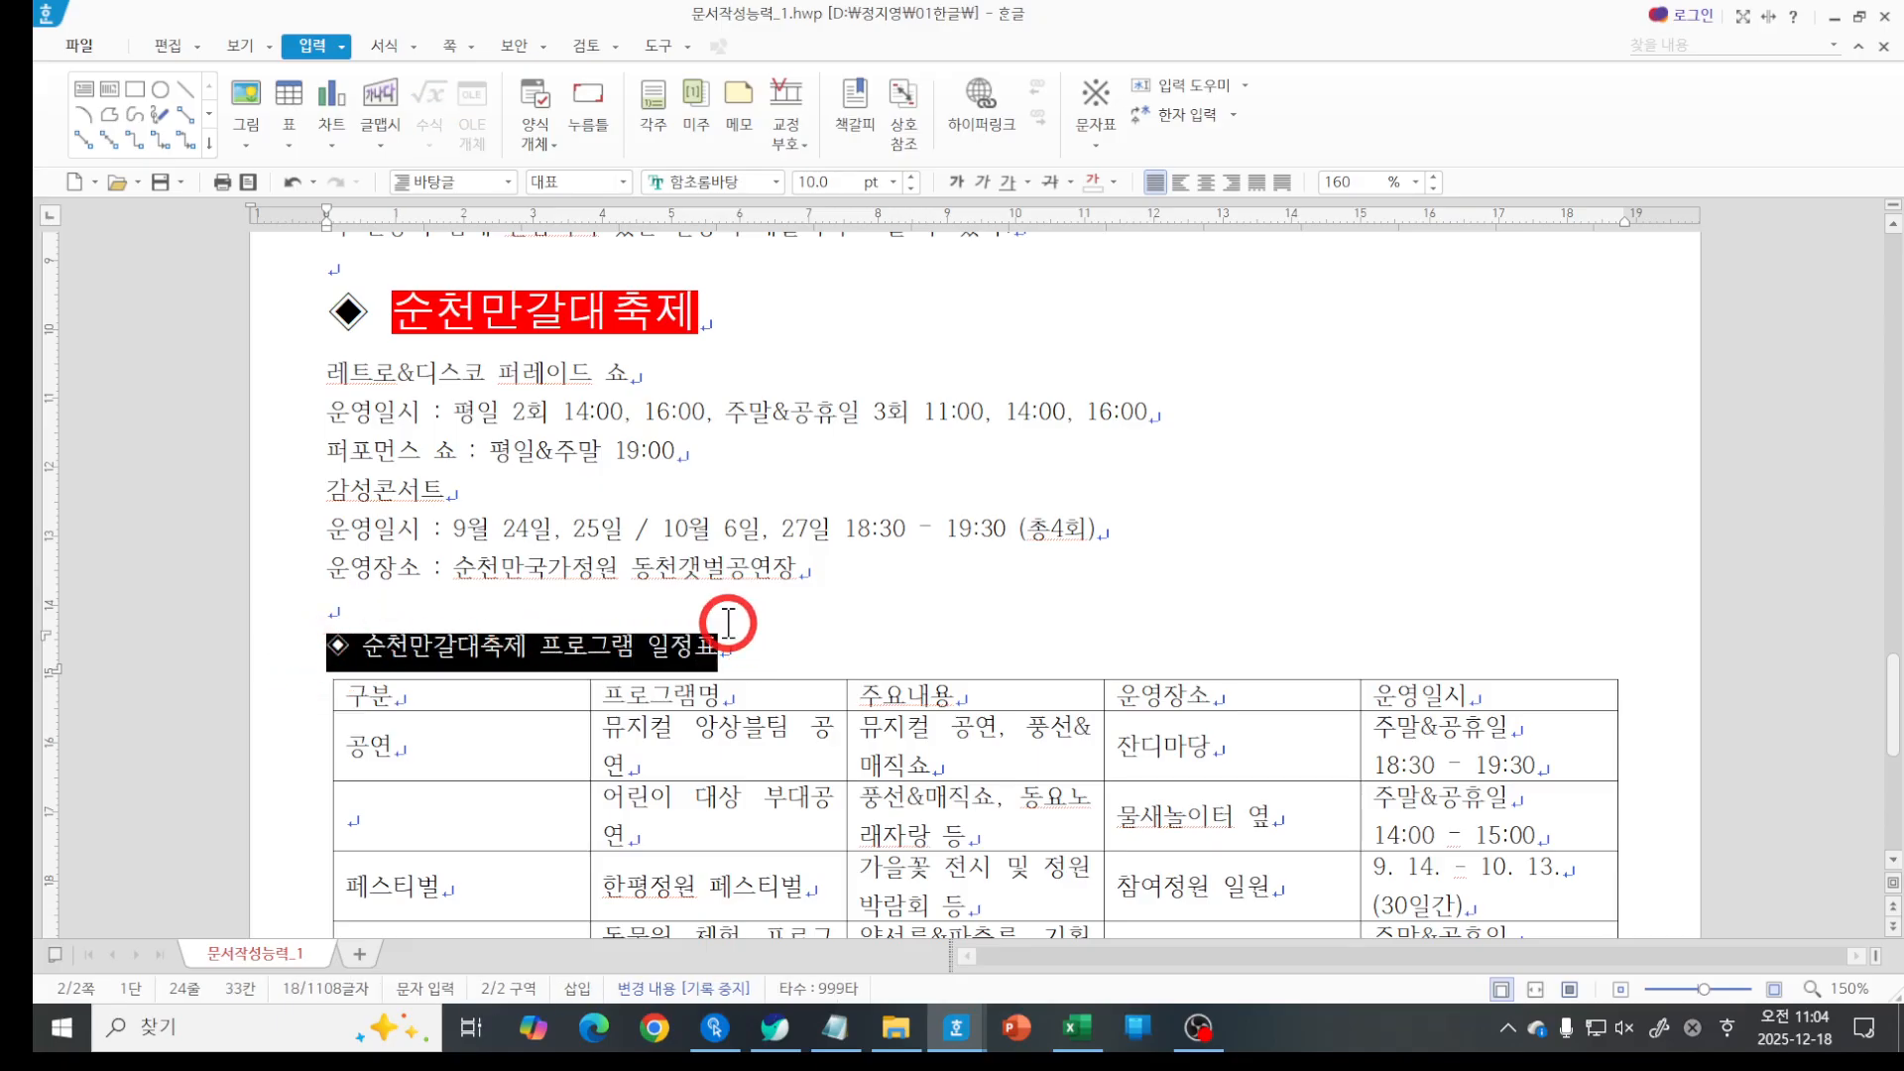
pyautogui.click(723, 181)
pyautogui.write('돋움')
pyautogui.press('Return')
pyautogui.click(865, 182)
pyautogui.write('18')
pyautogui.press('Return')
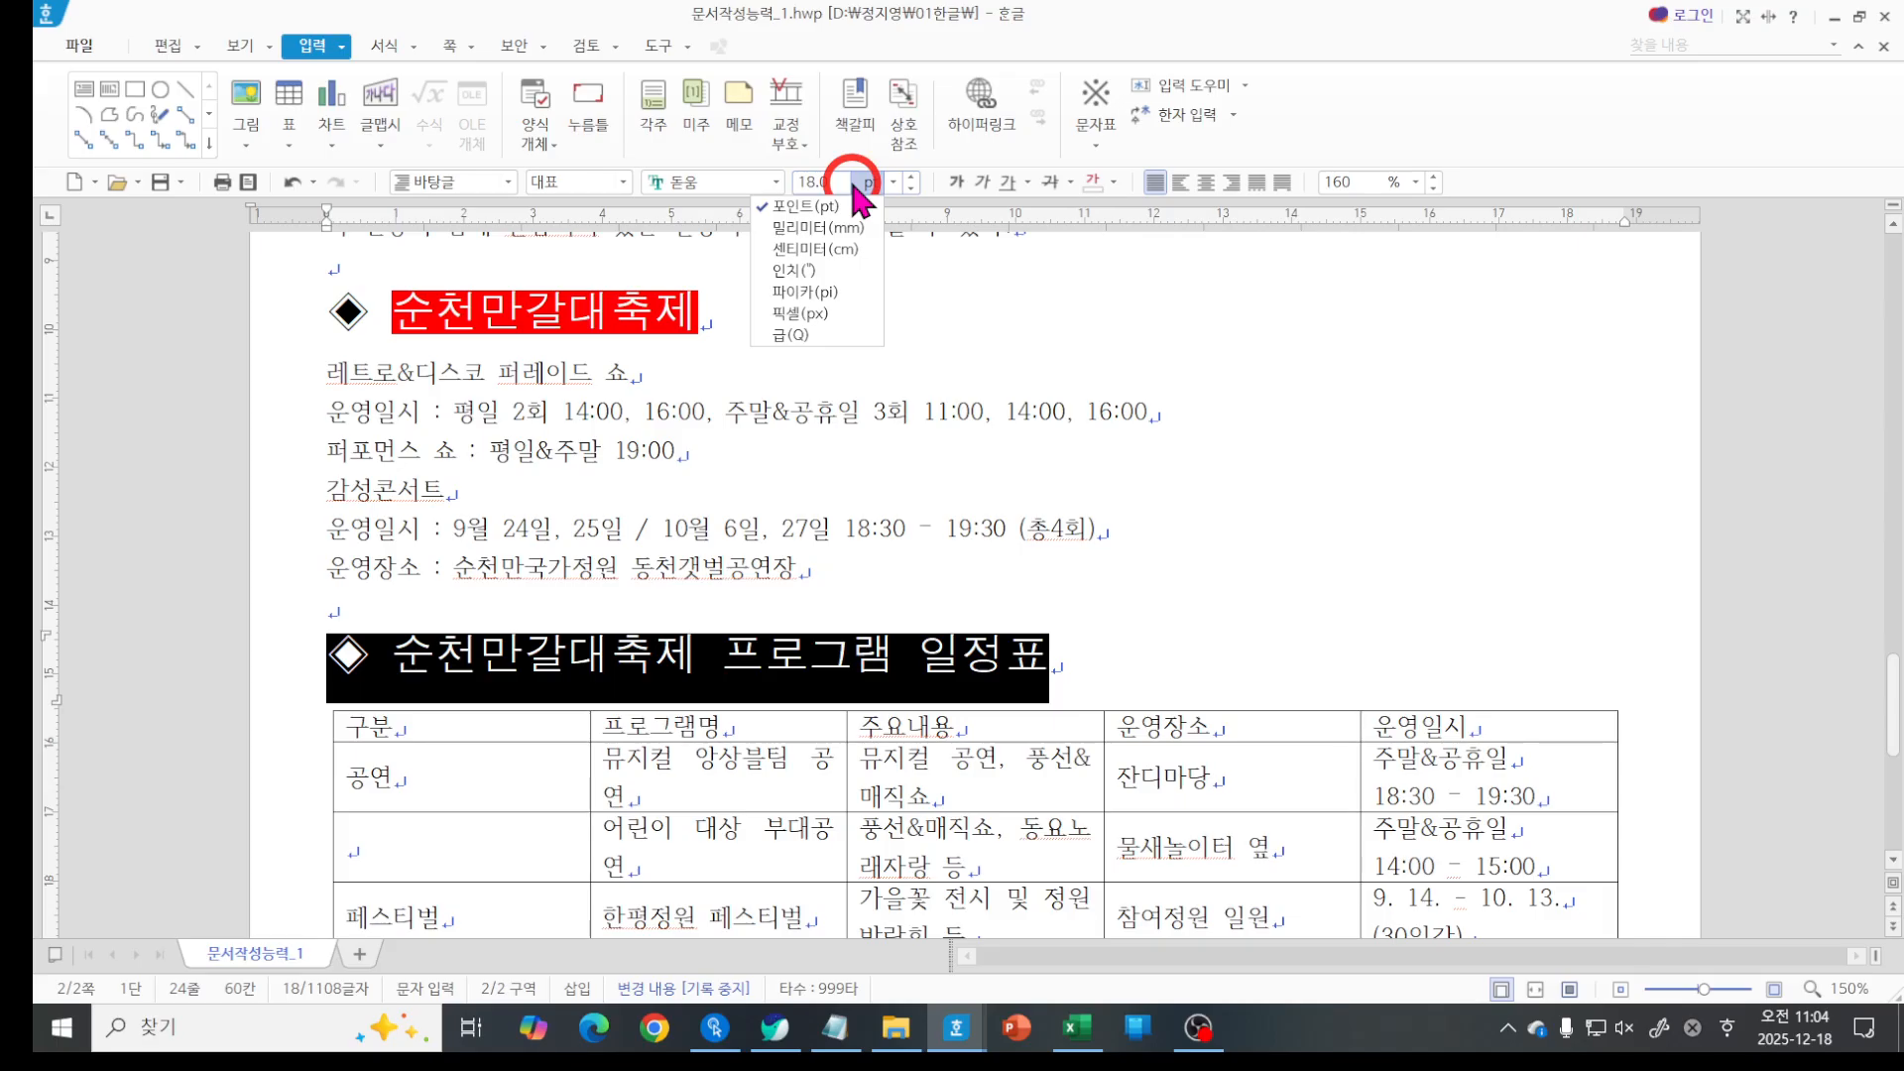
pyautogui.click(516, 585)
pyautogui.click(565, 619)
pyautogui.hotkey('ctrl', '2')
pyautogui.moveTo(397, 683)
pyautogui.mouseDown()
pyautogui.moveTo(297, 650)
pyautogui.moveTo(388, 665)
pyautogui.moveTo(366, 694)
pyautogui.mouseUp()
pyautogui.press('Escape')
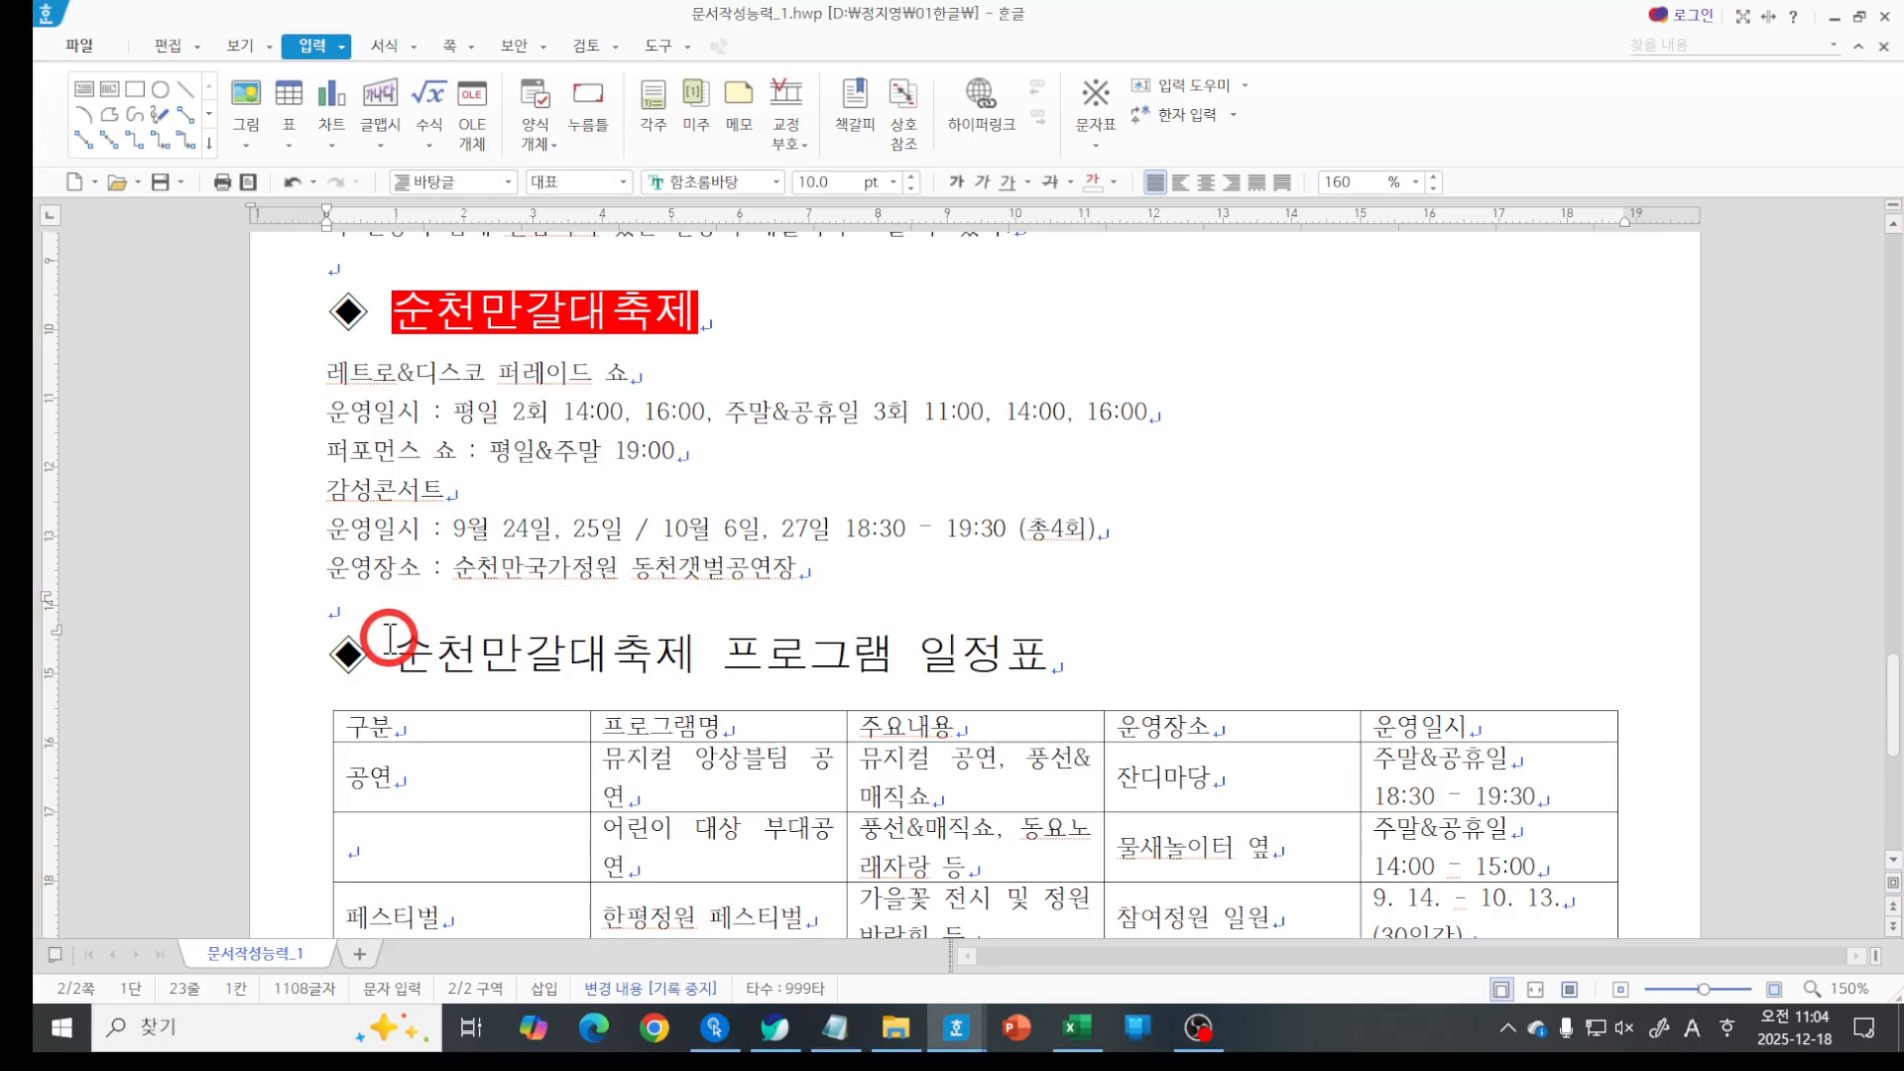
# Italicize the 순천만갈대축제 프로그램 일정표 heading text, leaving out the ◈ symbol.
pyautogui.click(345, 653)
pyautogui.moveTo(384, 654); pyautogui.dragTo(1033, 659)
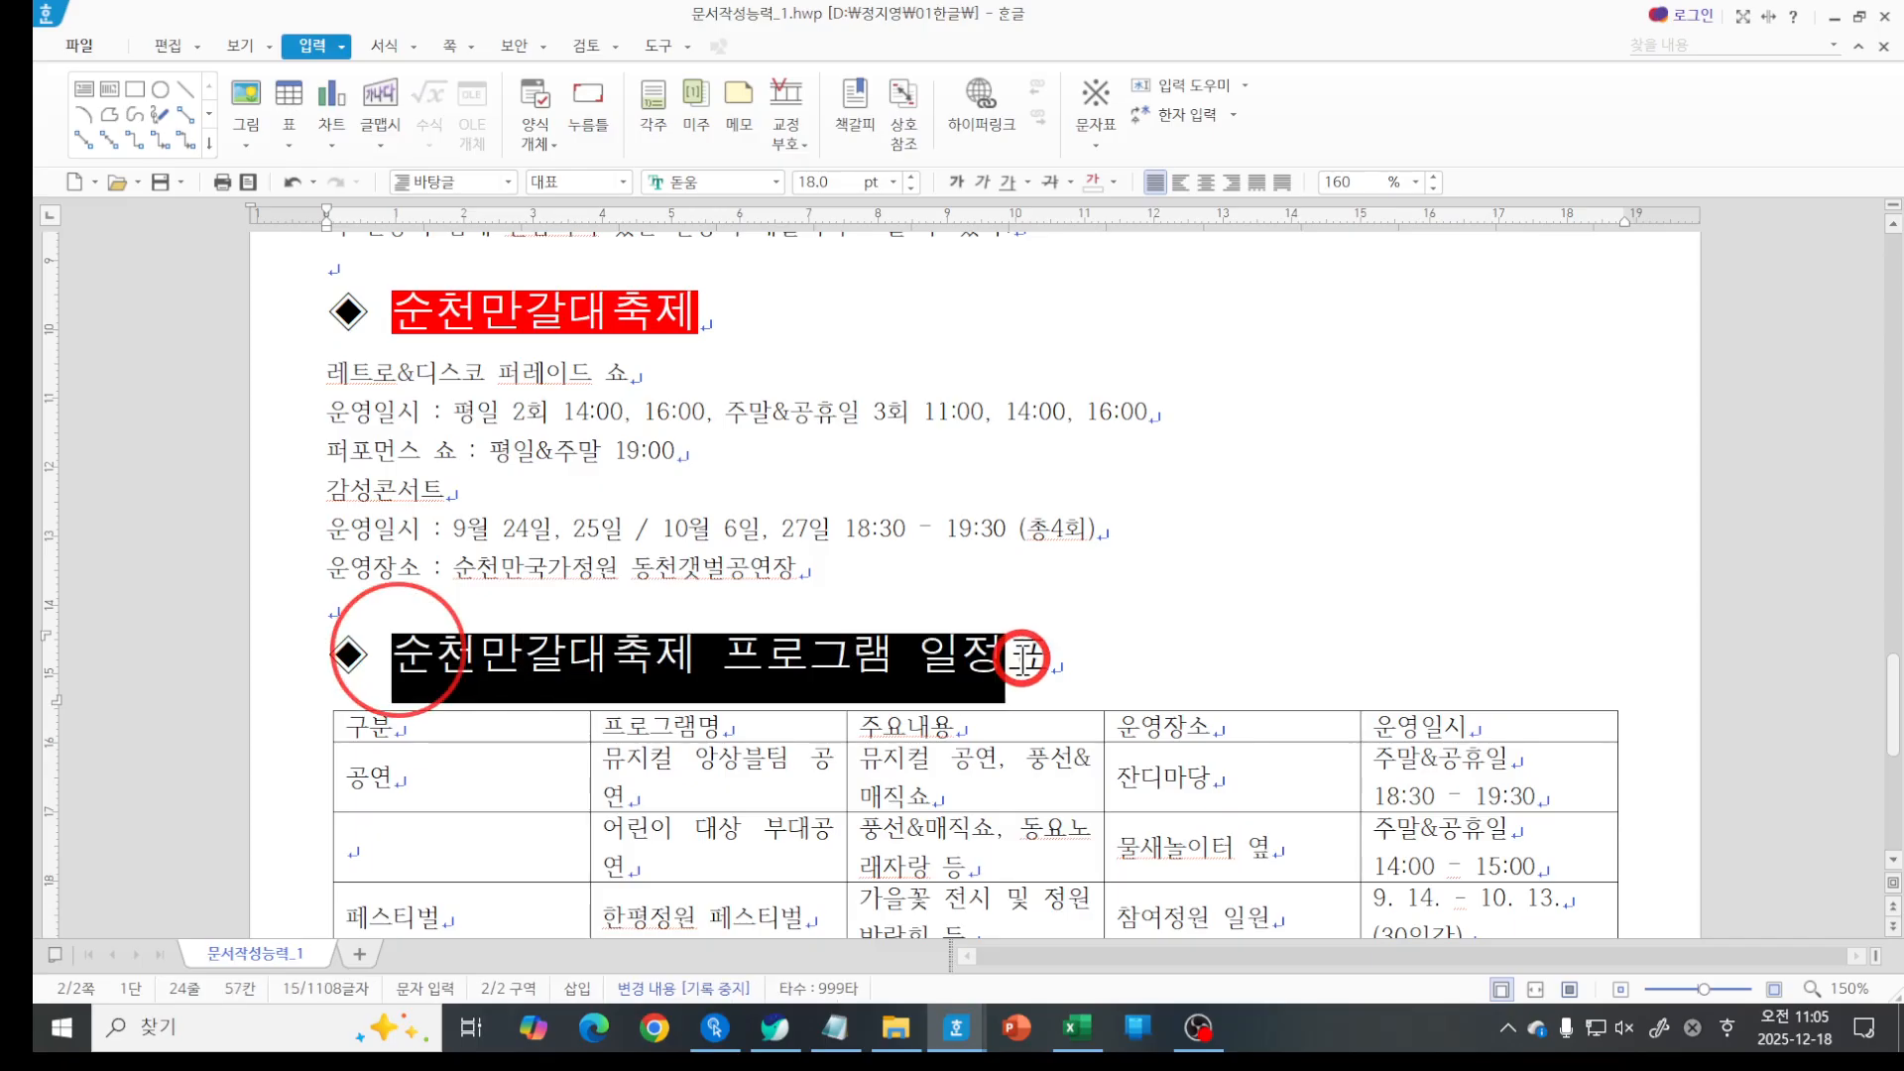
pyautogui.click(704, 675)
pyautogui.click(395, 655)
pyautogui.keyDown('shift'); pyautogui.click(1031, 656); pyautogui.keyUp('shift')
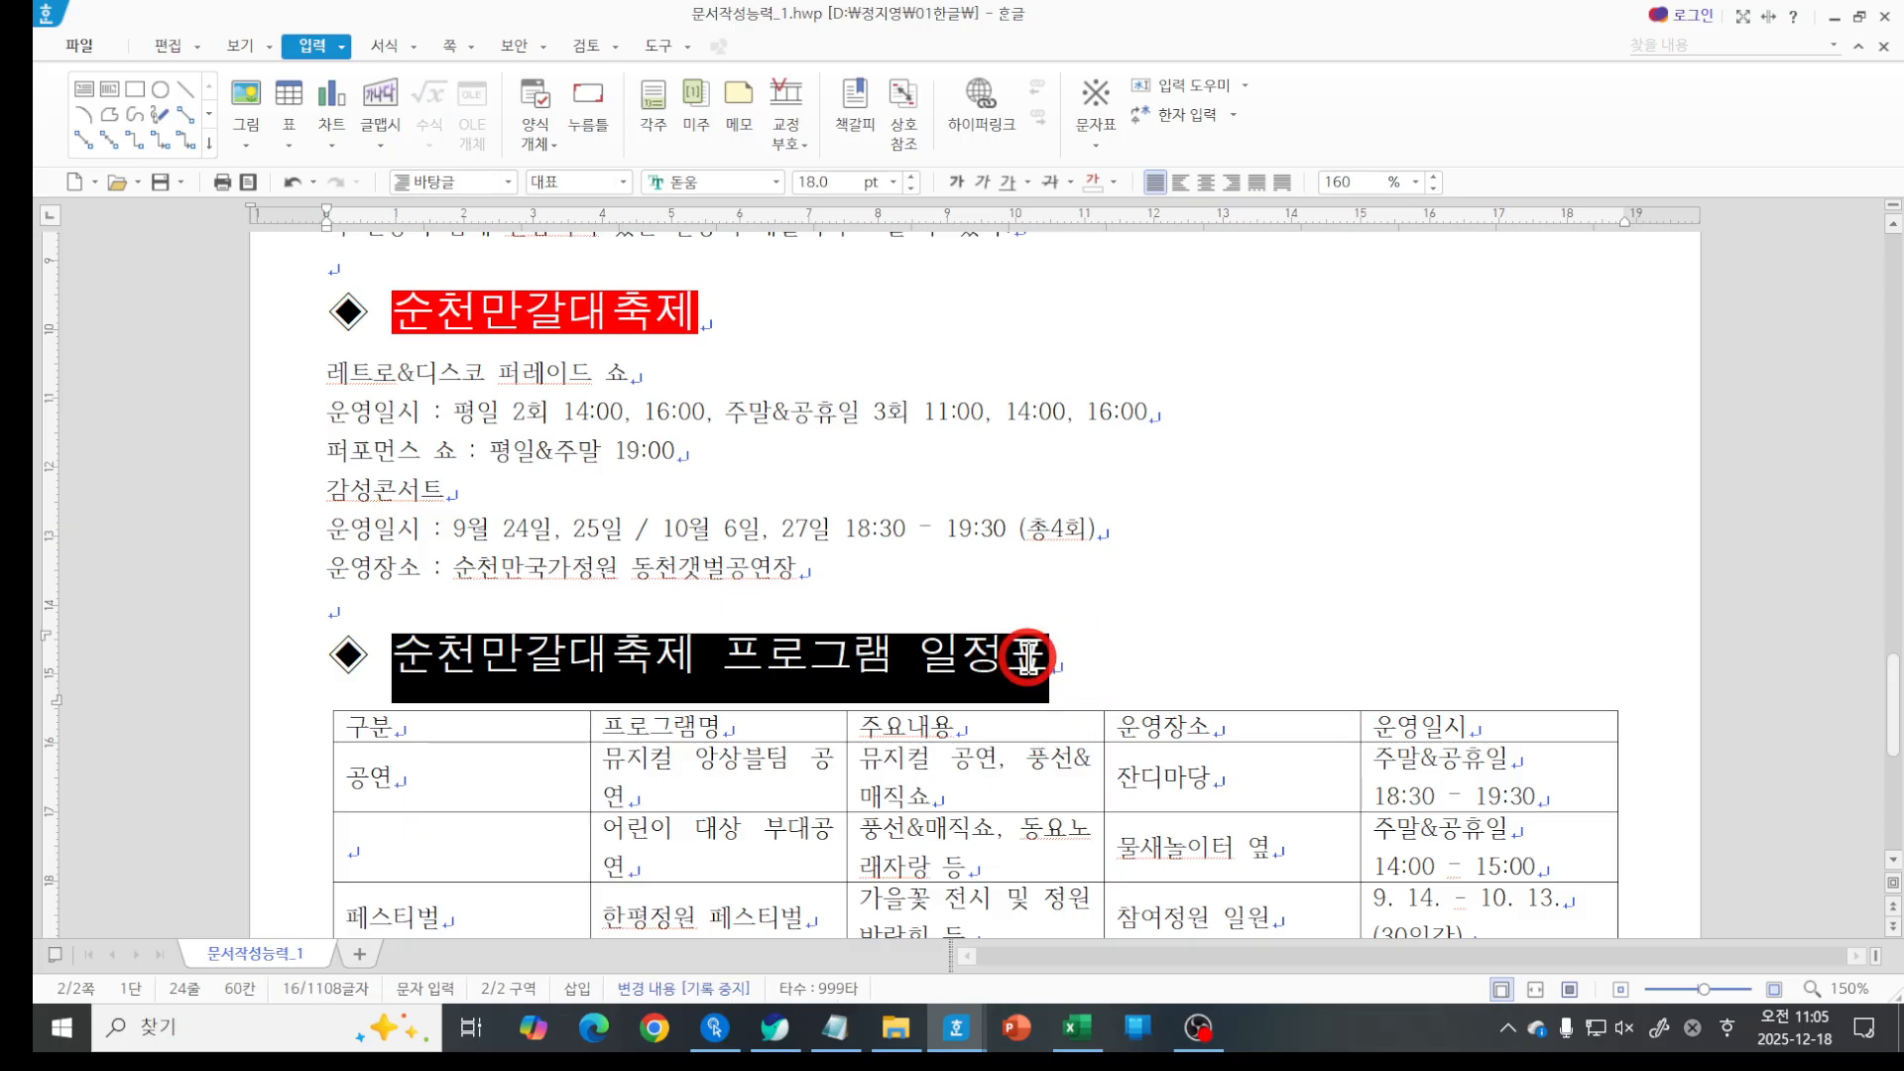
pyautogui.click(983, 182)
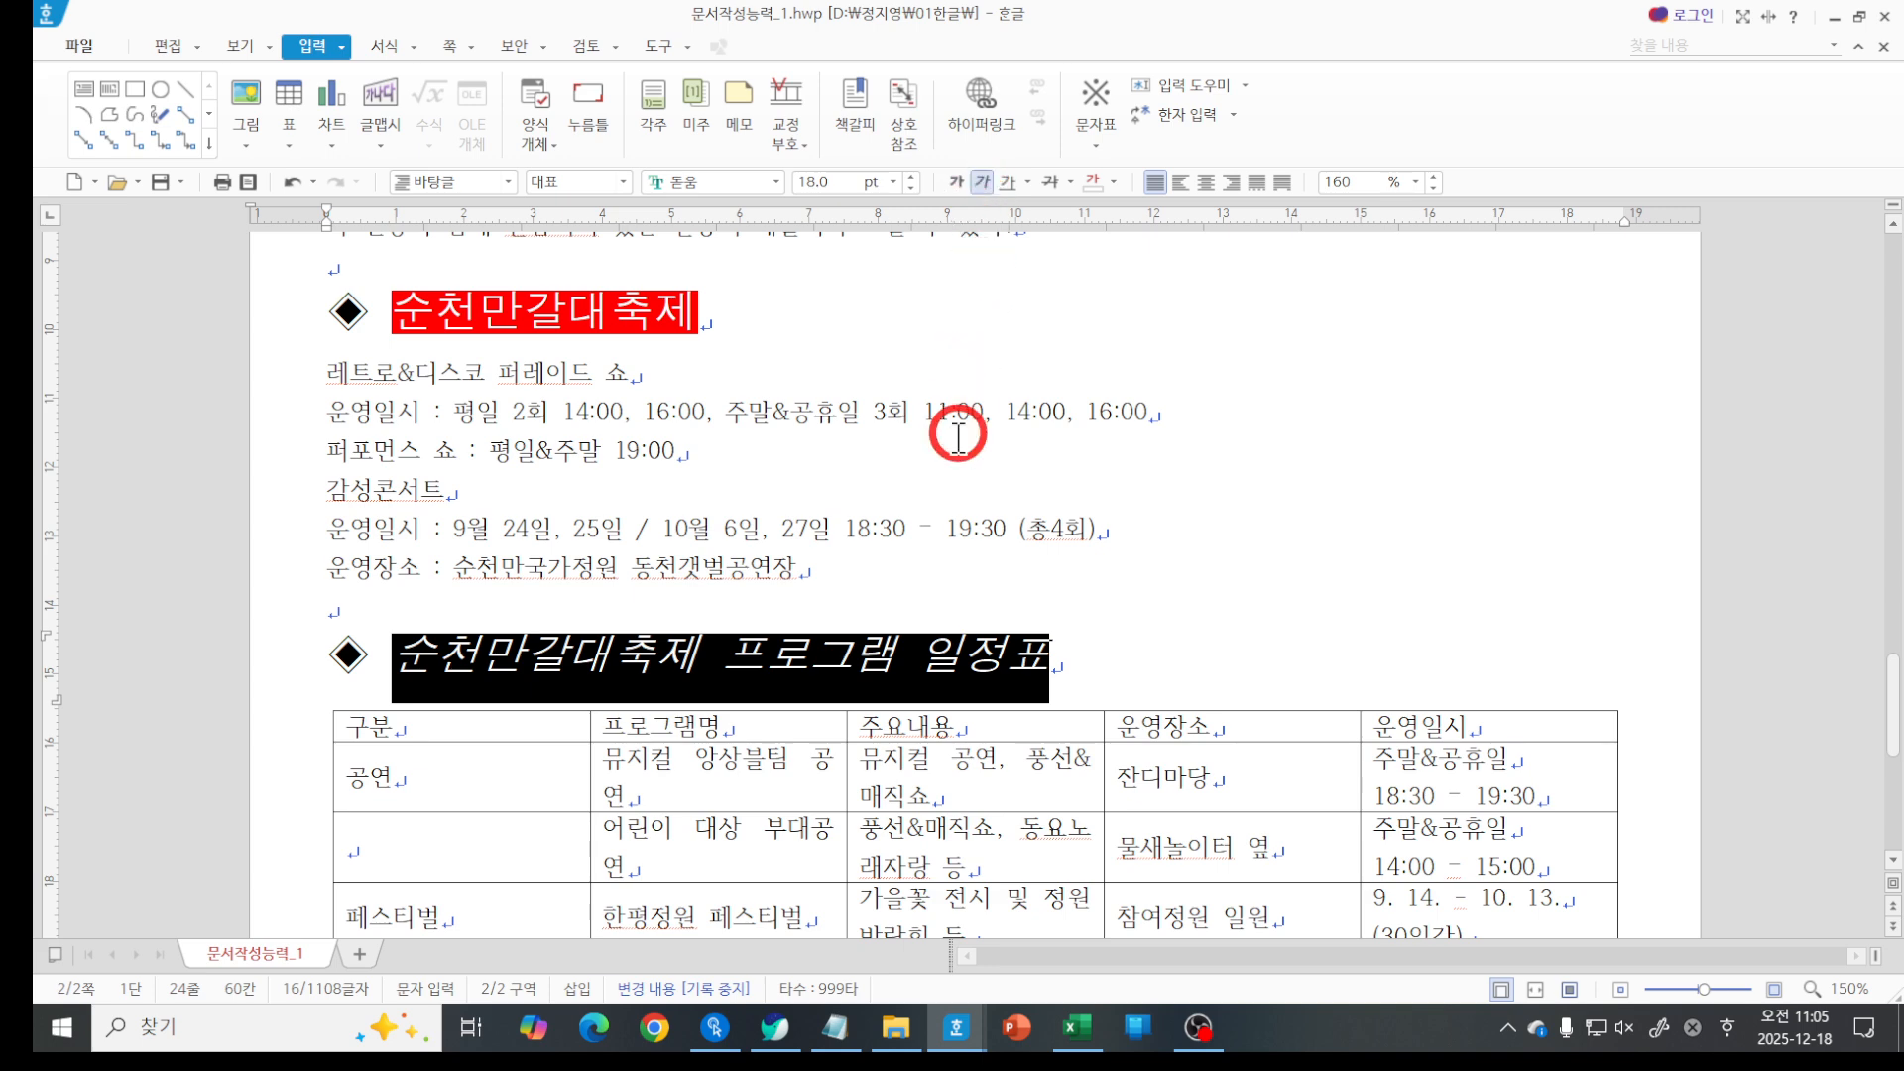
pyautogui.click(932, 660)
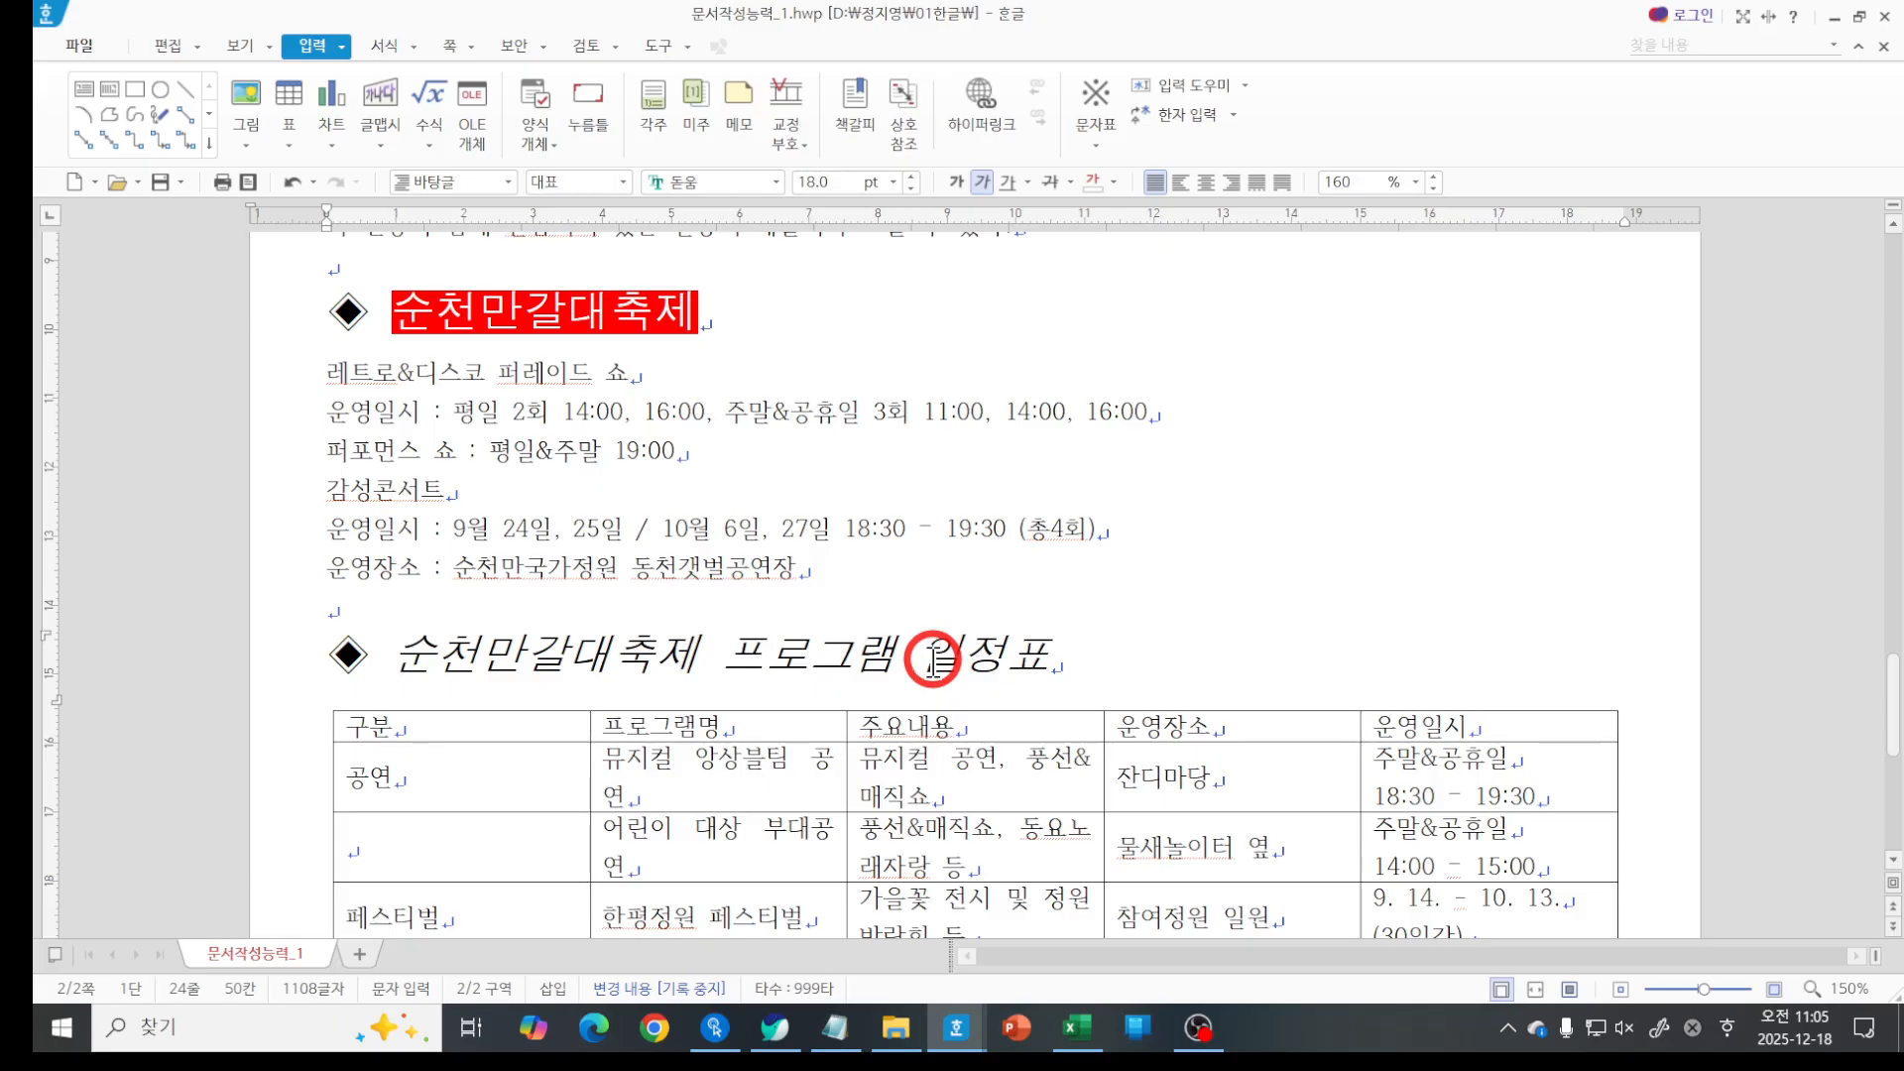
# Select only 순천만갈대축제 in the italic heading above the table and bring up its formatting commands.
pyautogui.moveTo(401, 656); pyautogui.dragTo(694, 657)
pyautogui.moveTo(887, 655); pyautogui.dragTo(1051, 657)
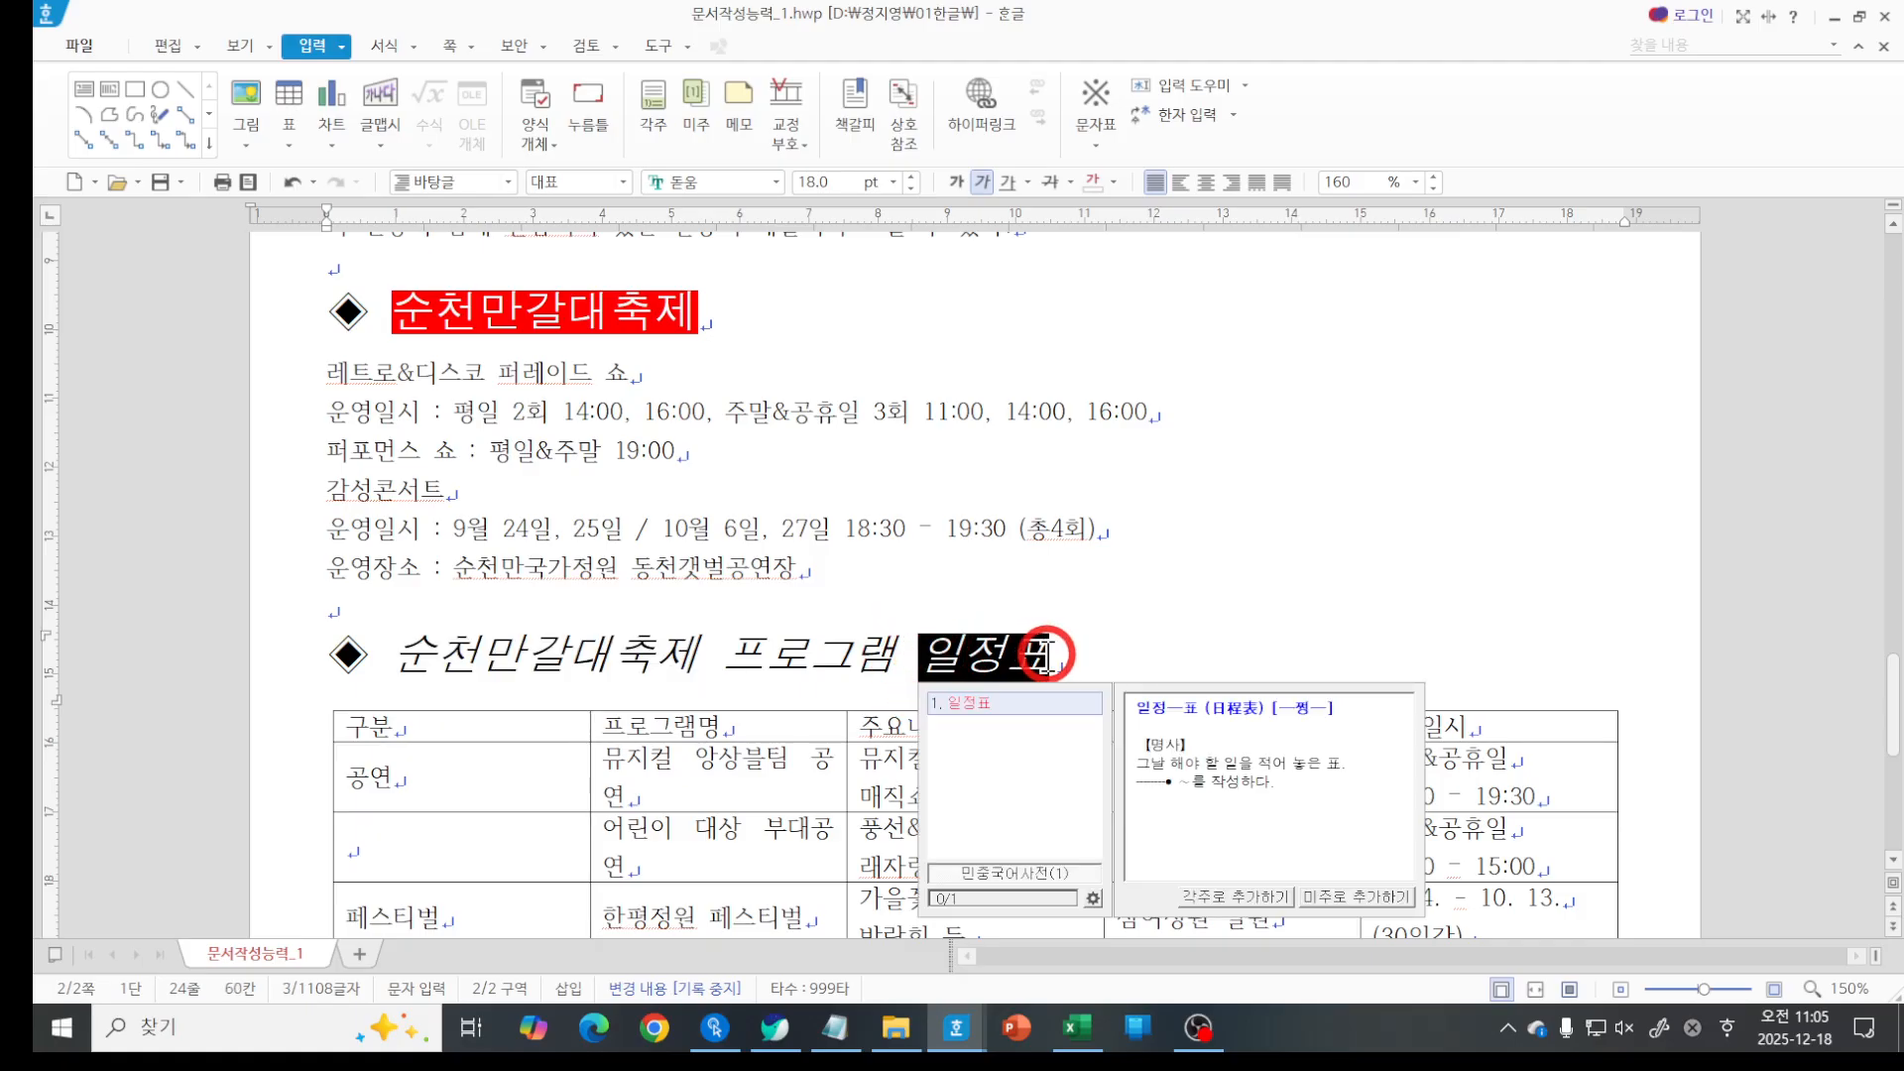
pyautogui.click(835, 656)
pyautogui.moveTo(402, 655); pyautogui.dragTo(699, 656)
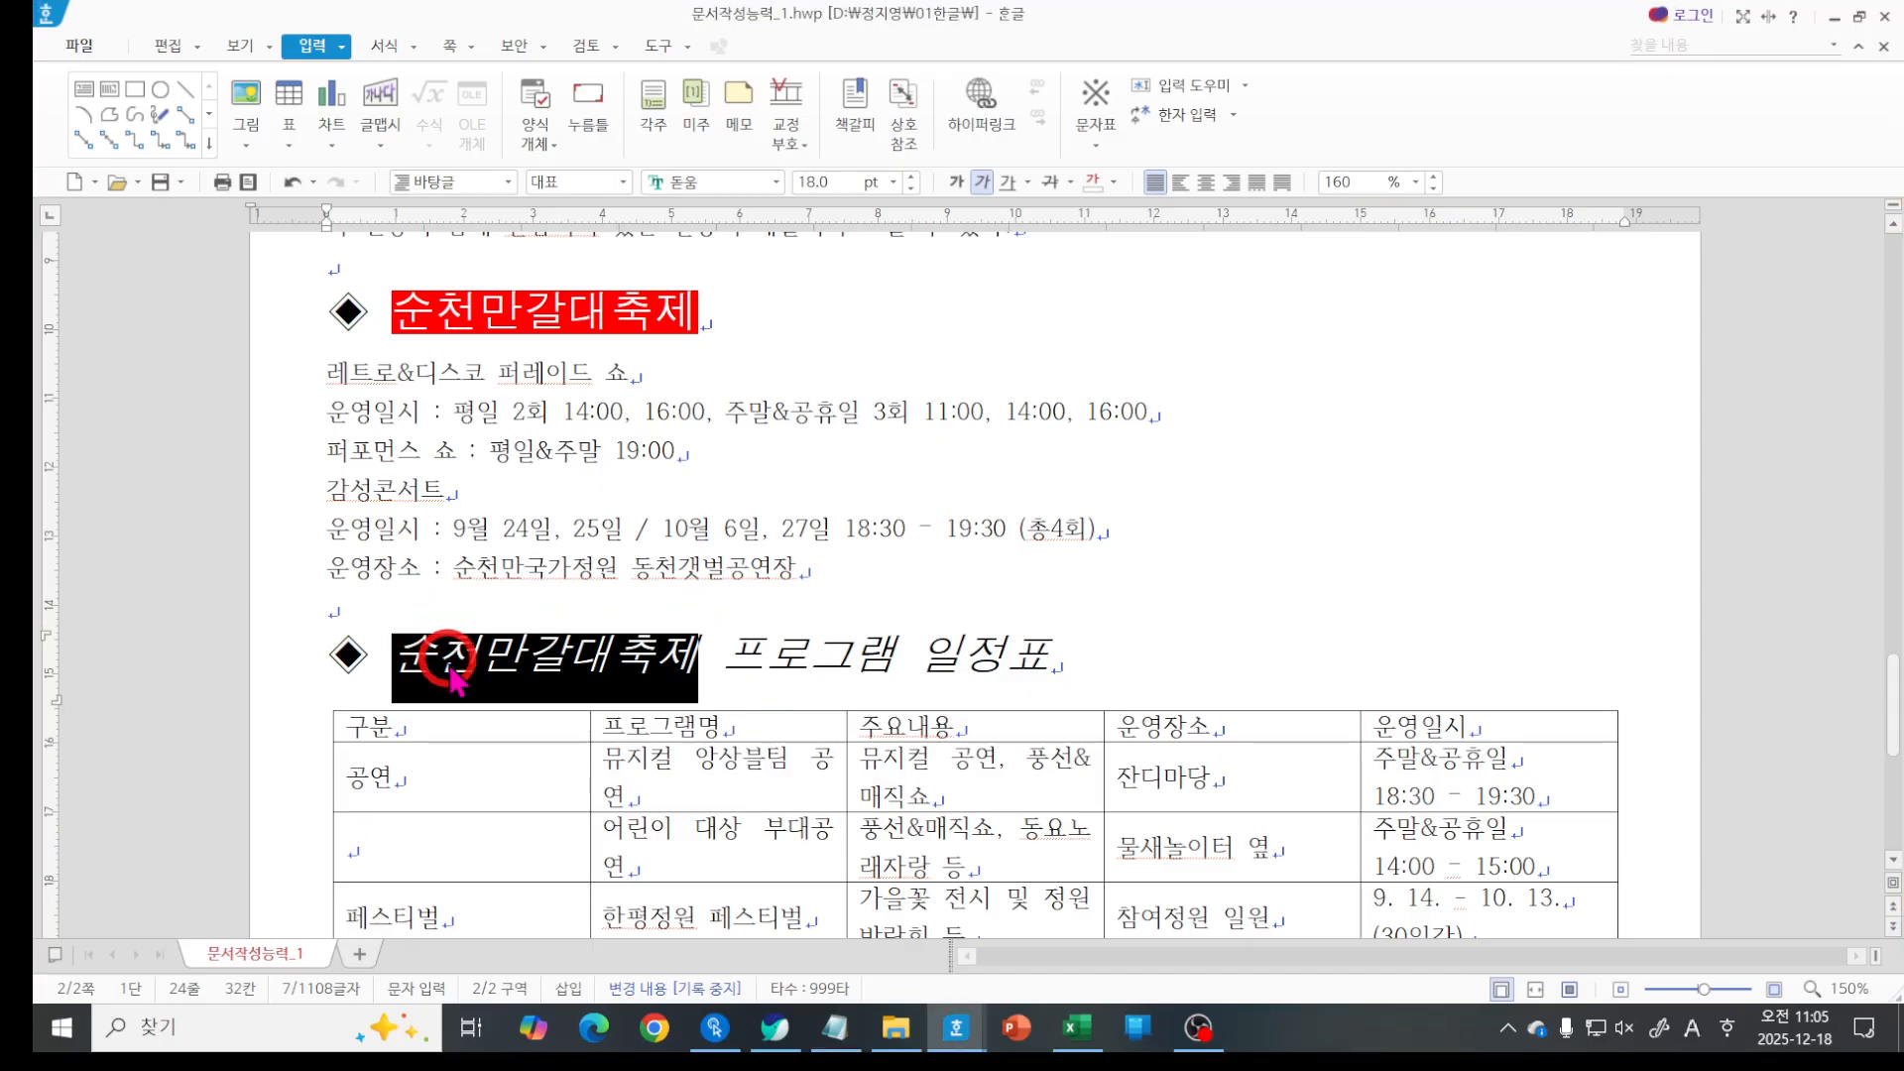
pyautogui.rightClick(535, 674)
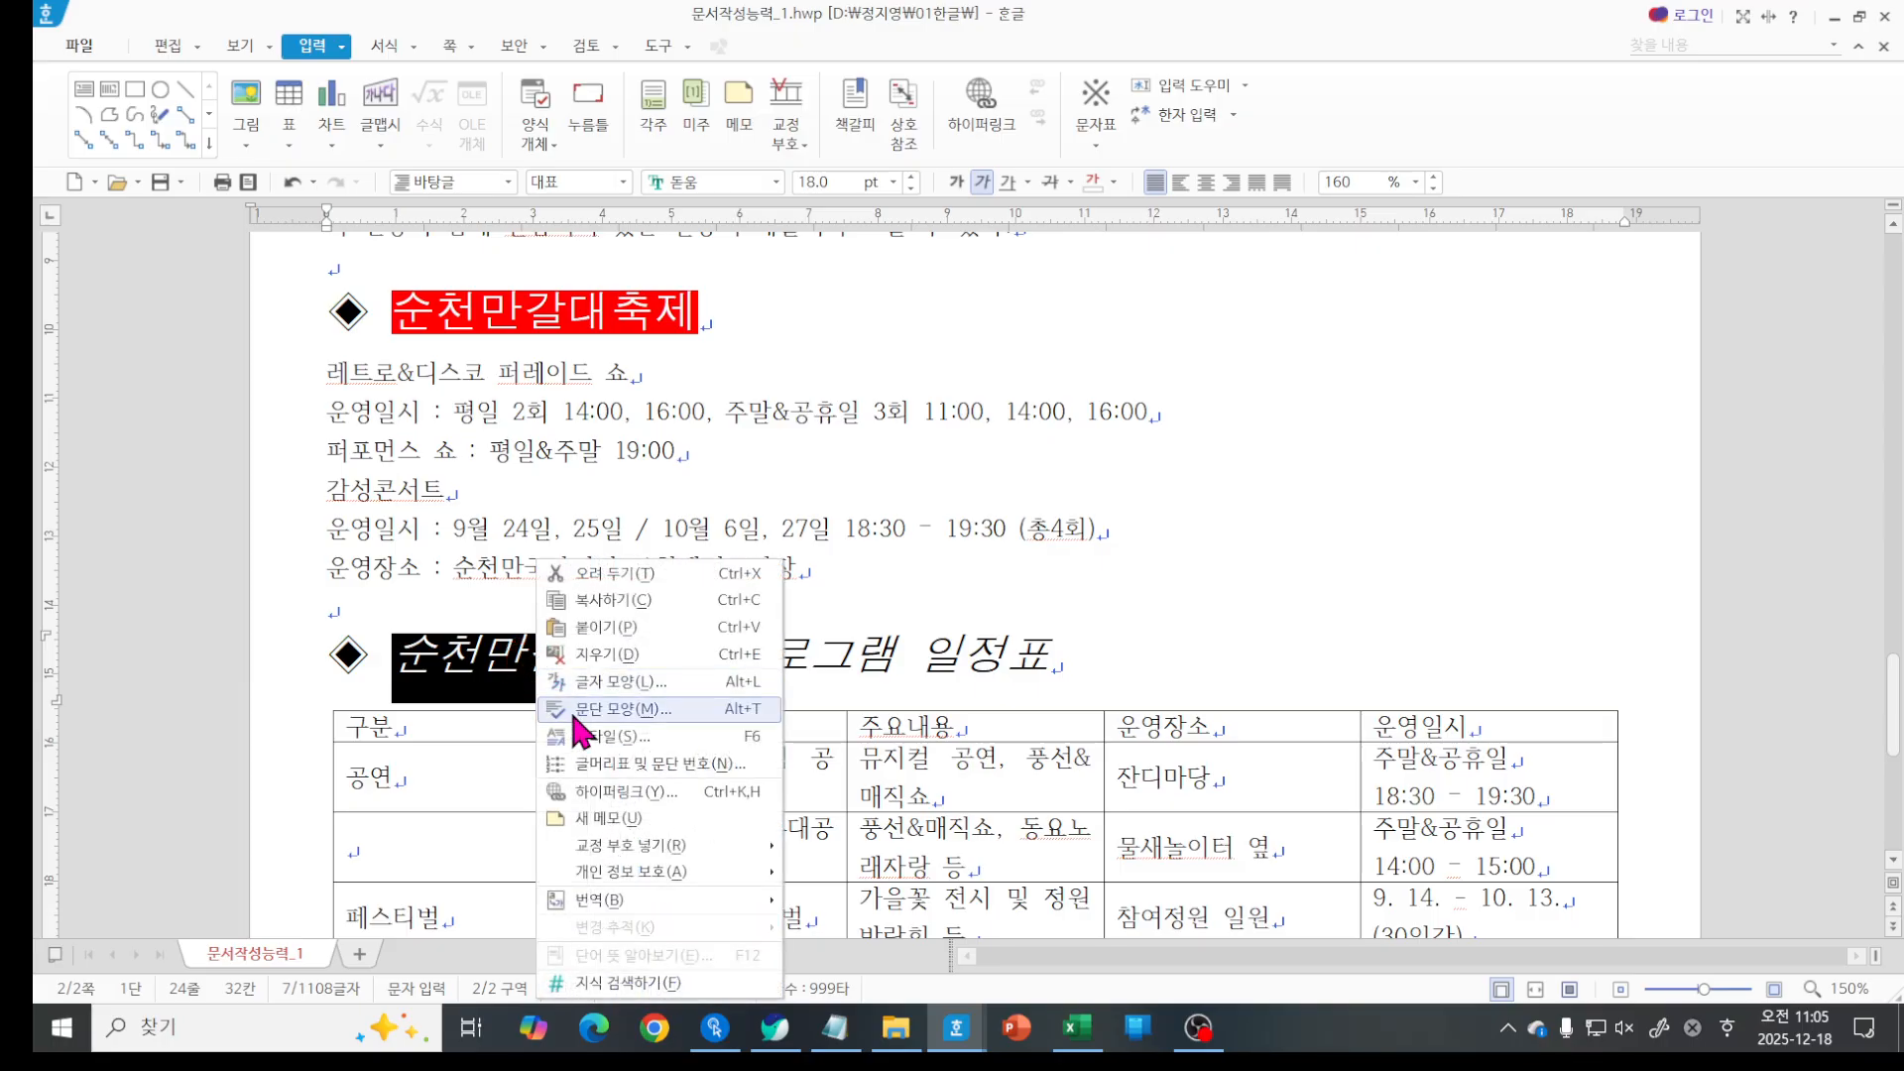
# Add the hollow-circle emphasis mark above the selected "순천만갈대축제" in the program schedule heading.
pyautogui.click(600, 682)
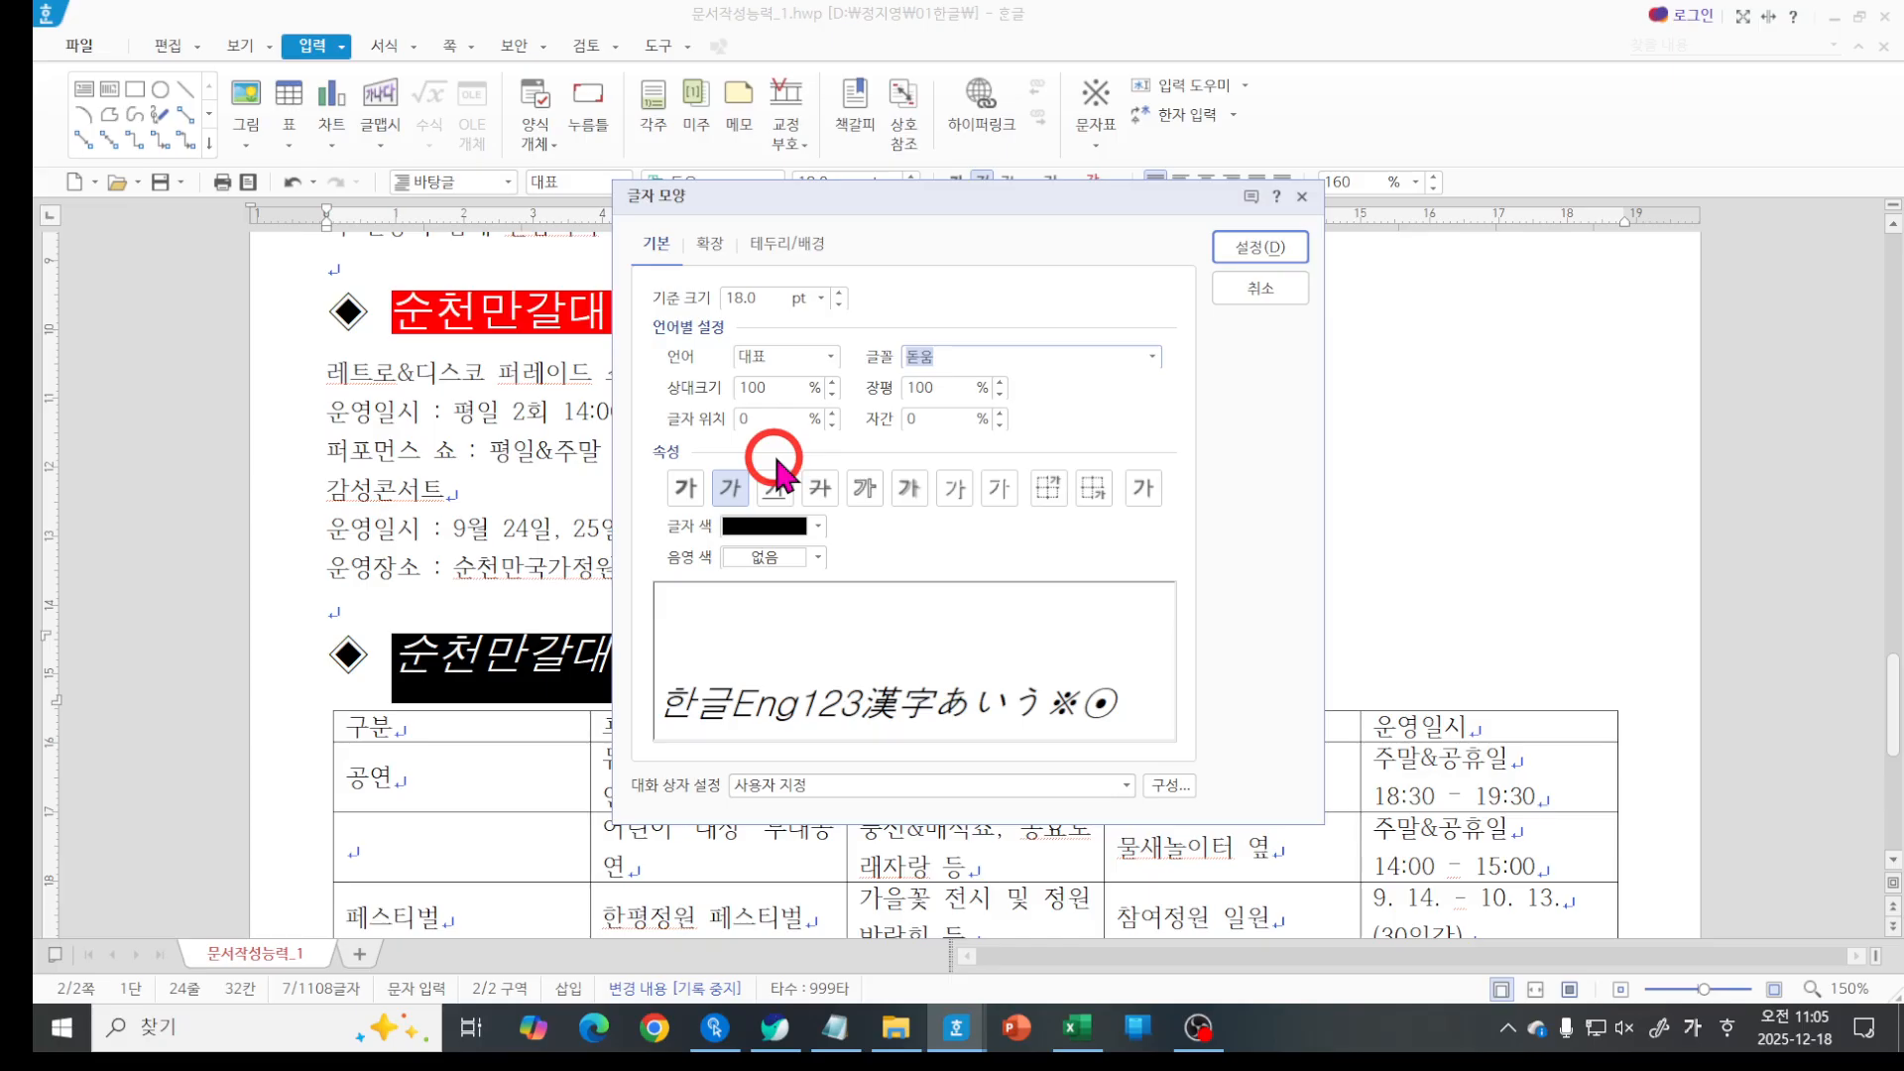
pyautogui.moveTo(725, 204); pyautogui.dragTo(1016, 220)
pyautogui.click(995, 262)
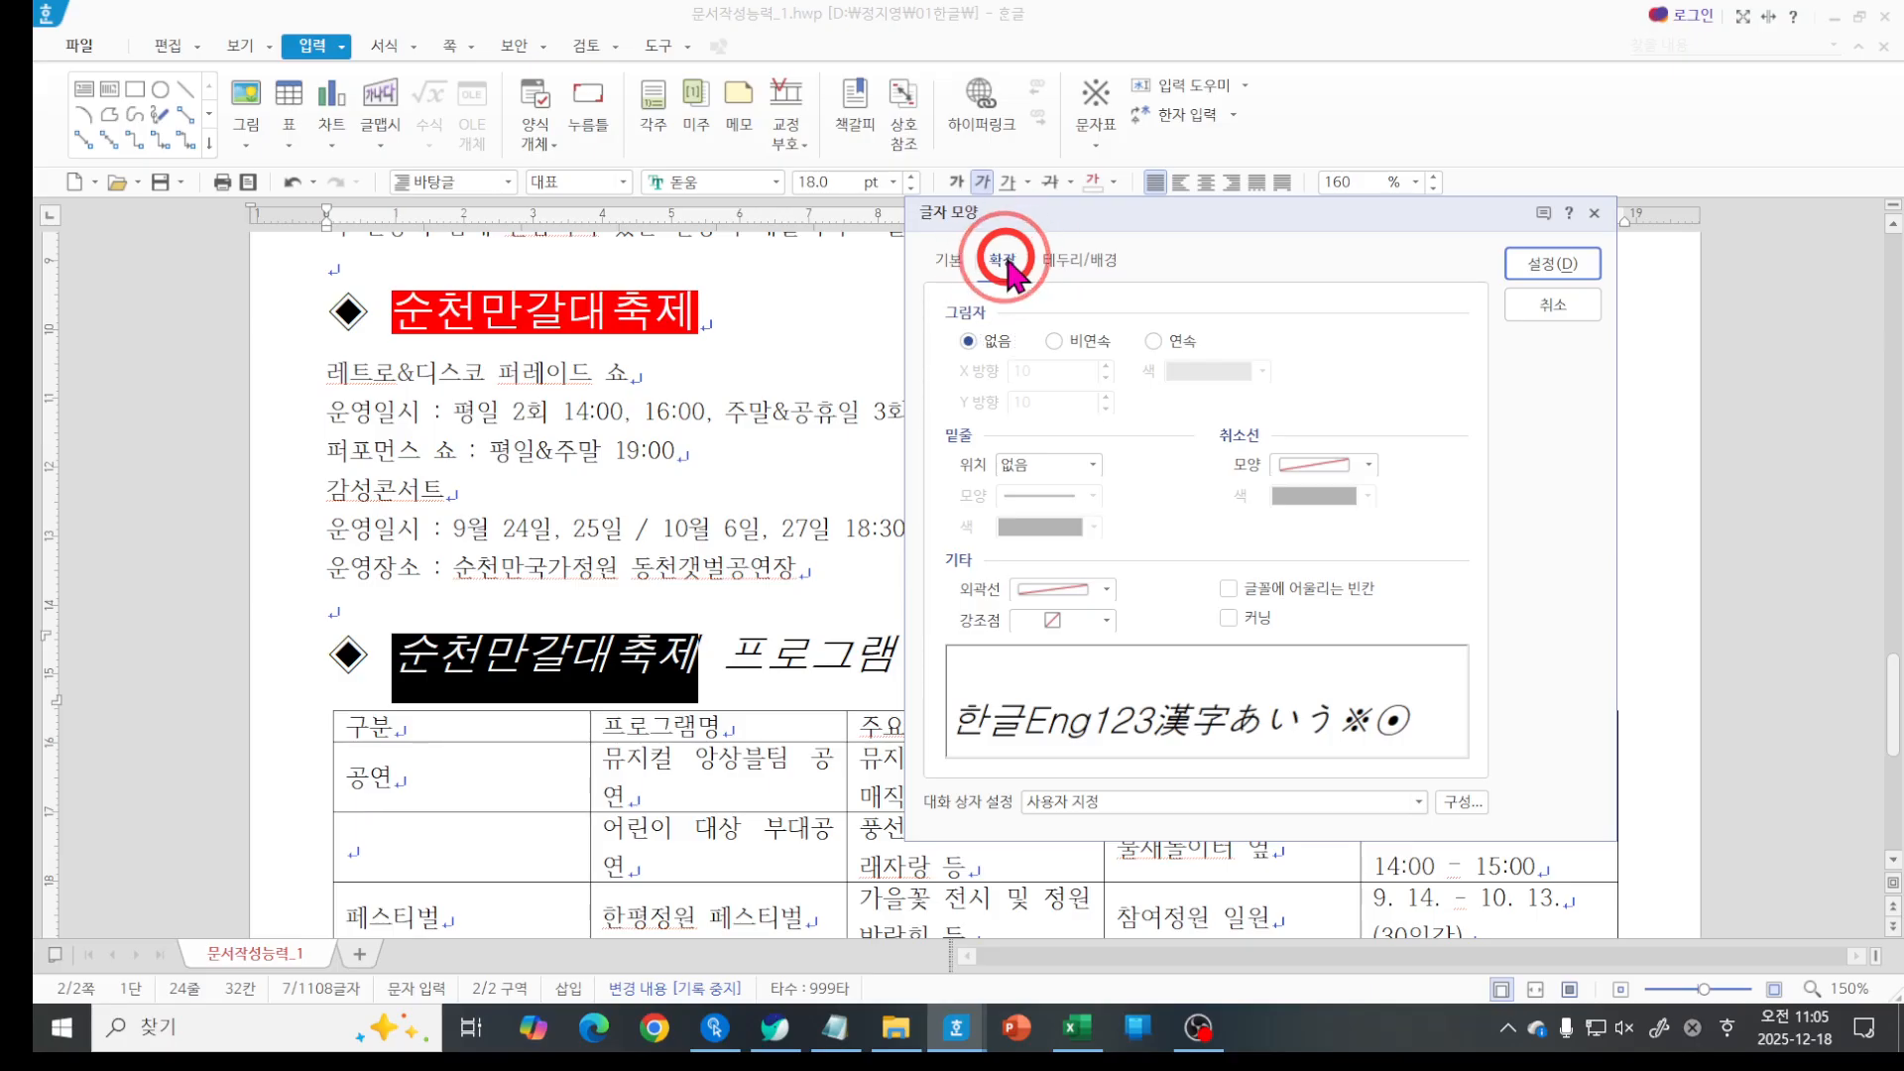
pyautogui.click(1016, 627)
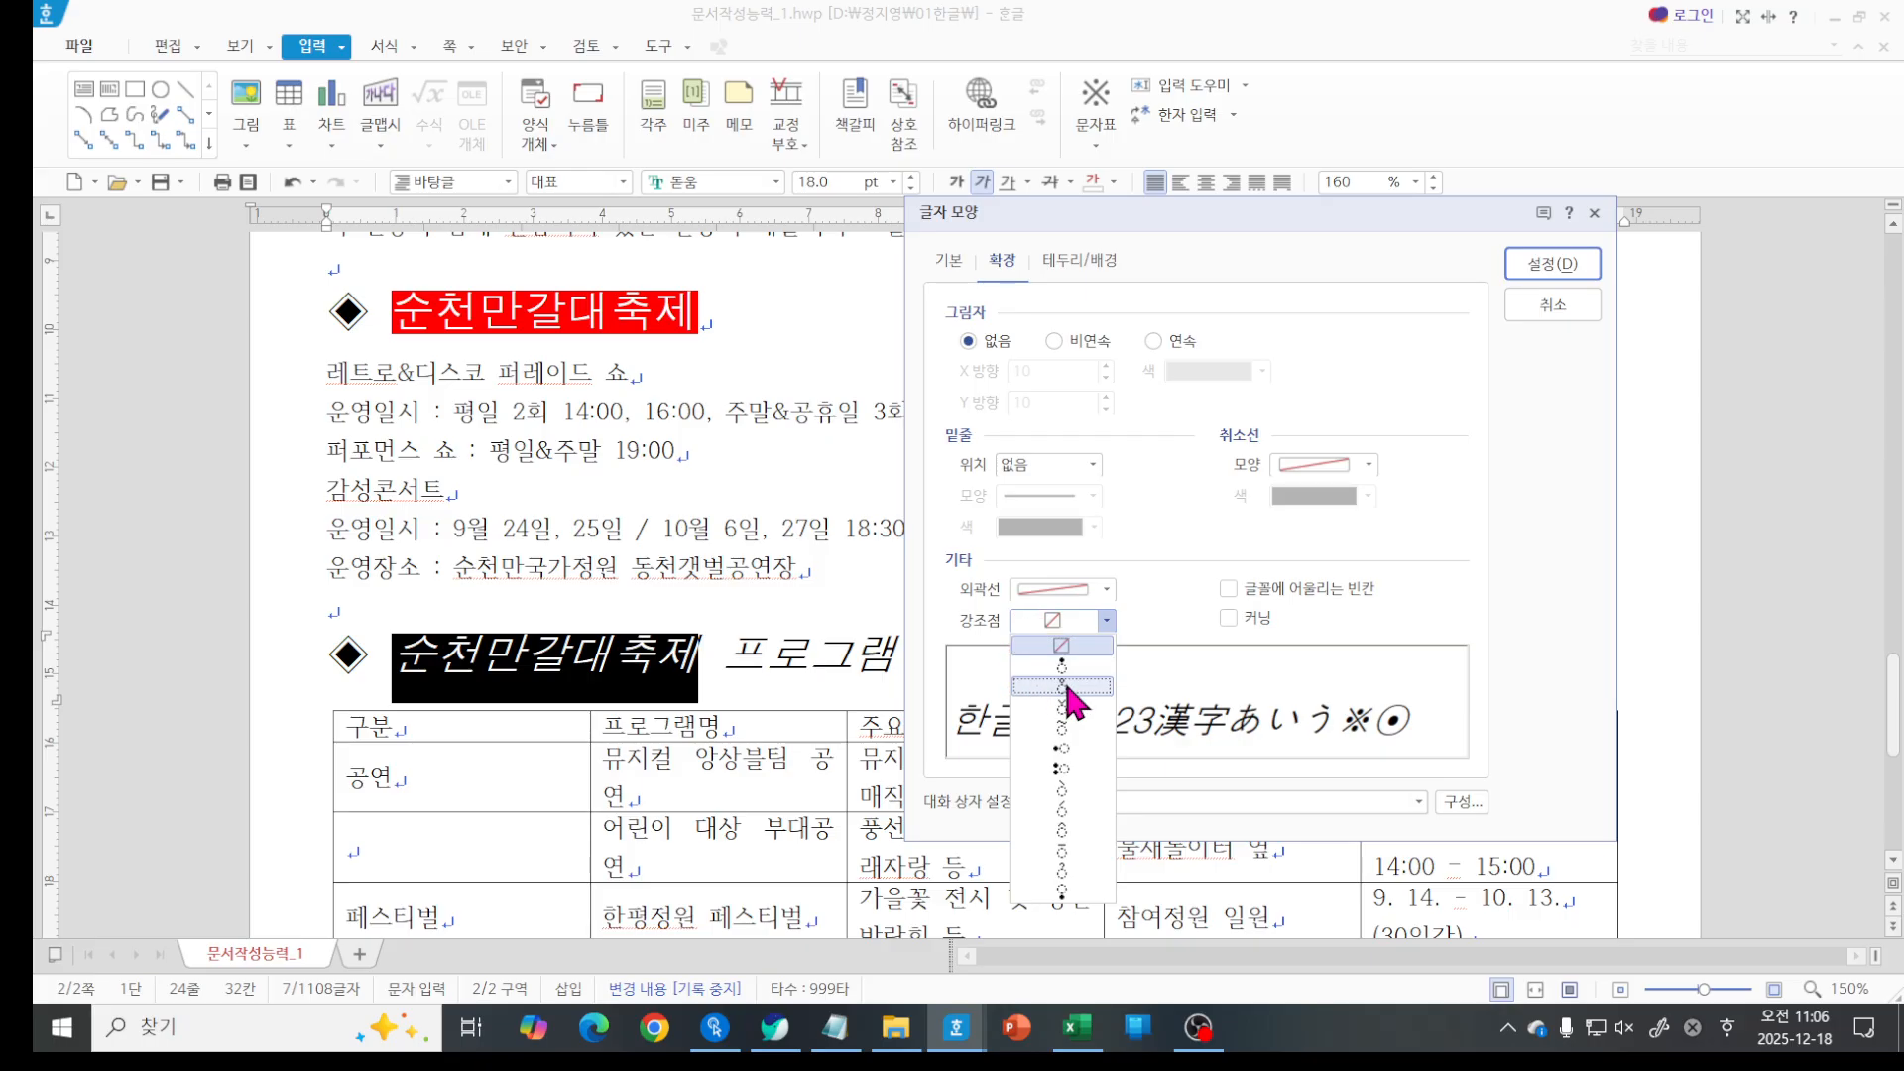
pyautogui.click(1067, 686)
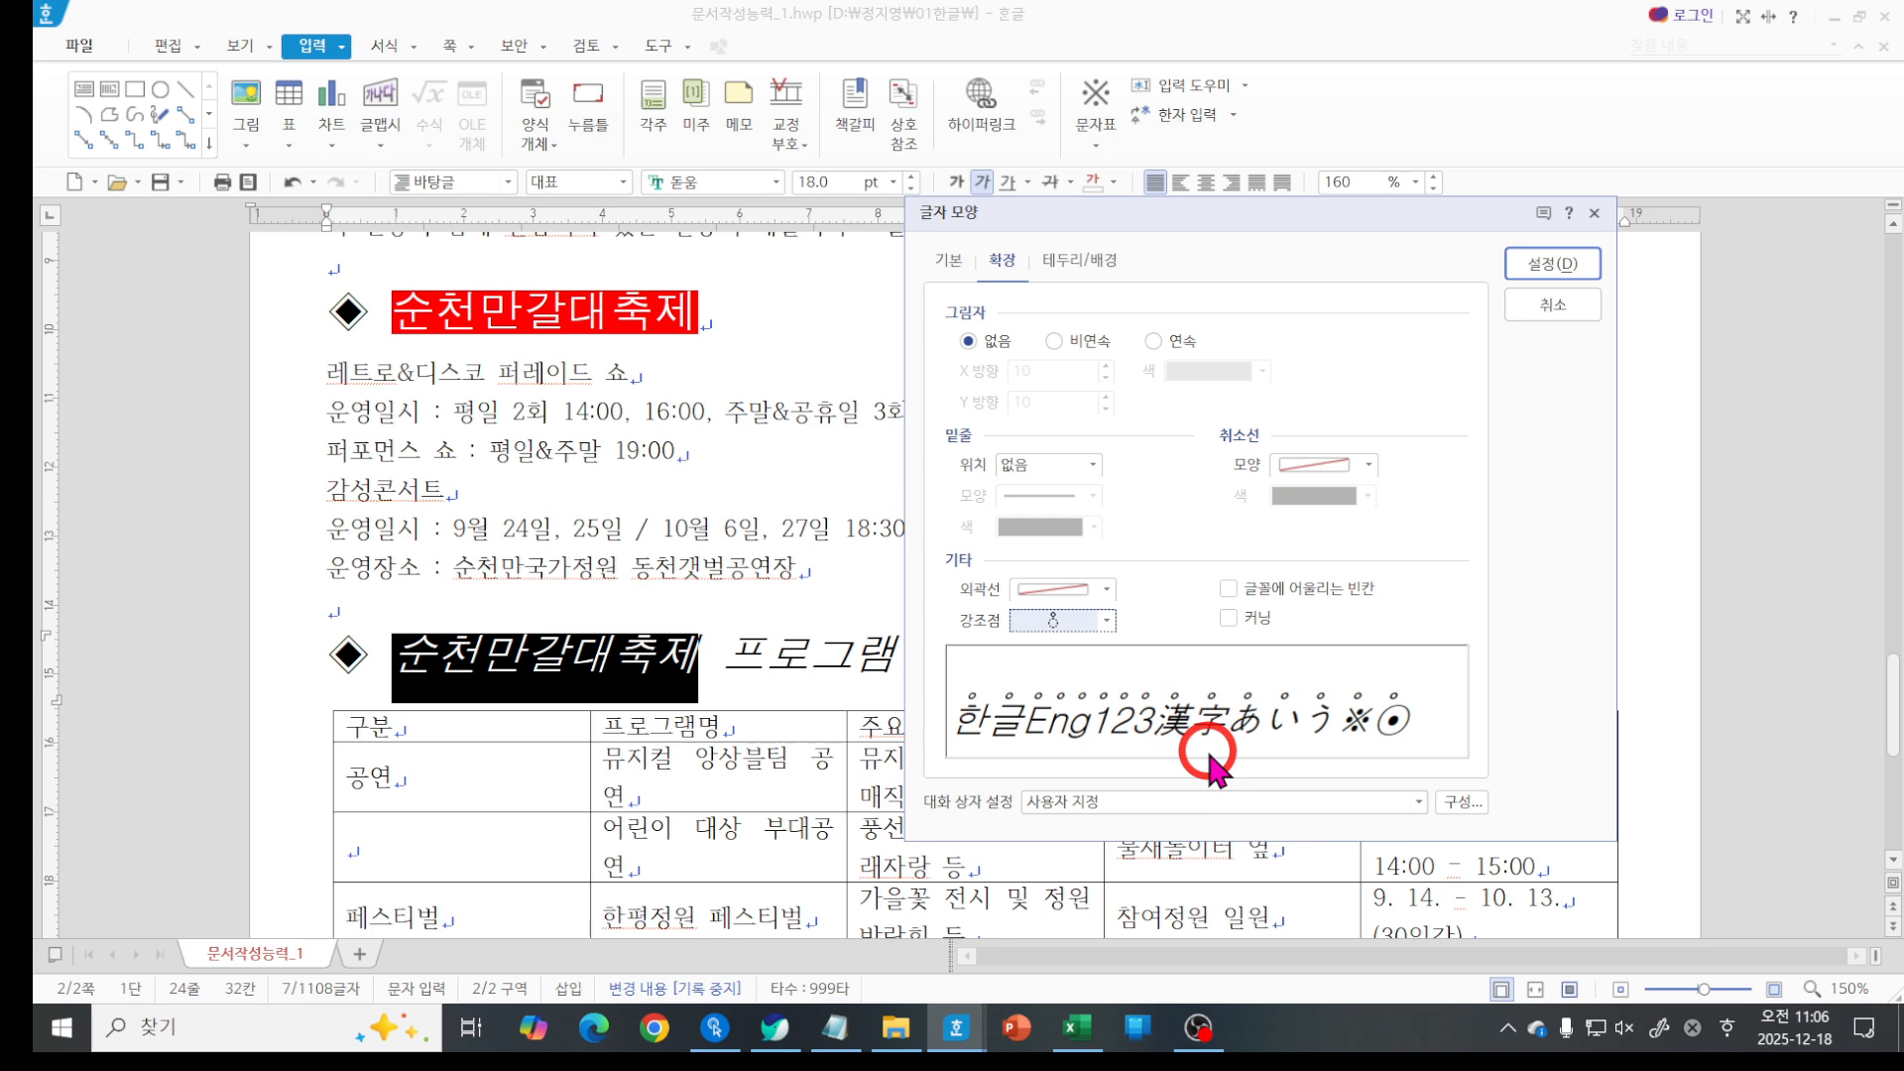
pyautogui.click(1517, 265)
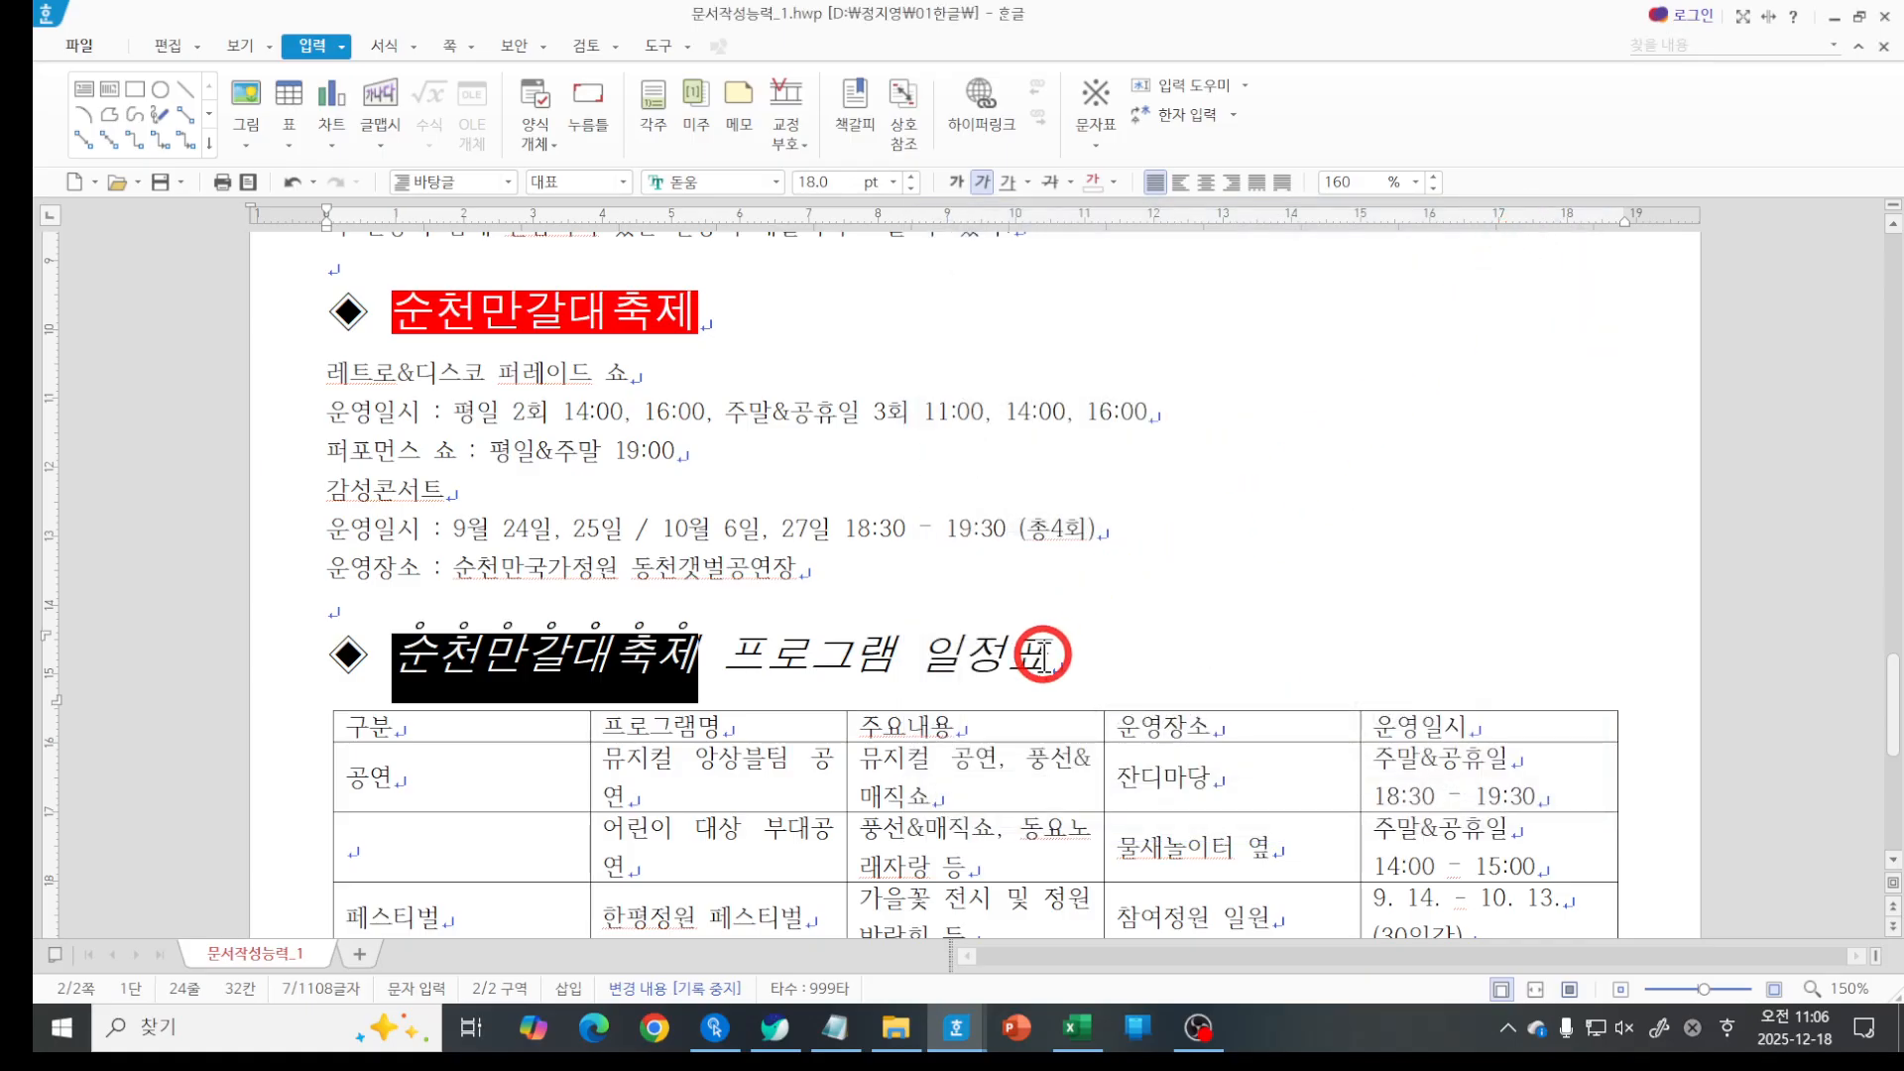
# Add the same hollow-circle emphasis mark above "일정표" in the program schedule heading.
pyautogui.click(1041, 655)
pyautogui.moveTo(929, 654); pyautogui.dragTo(1057, 658)
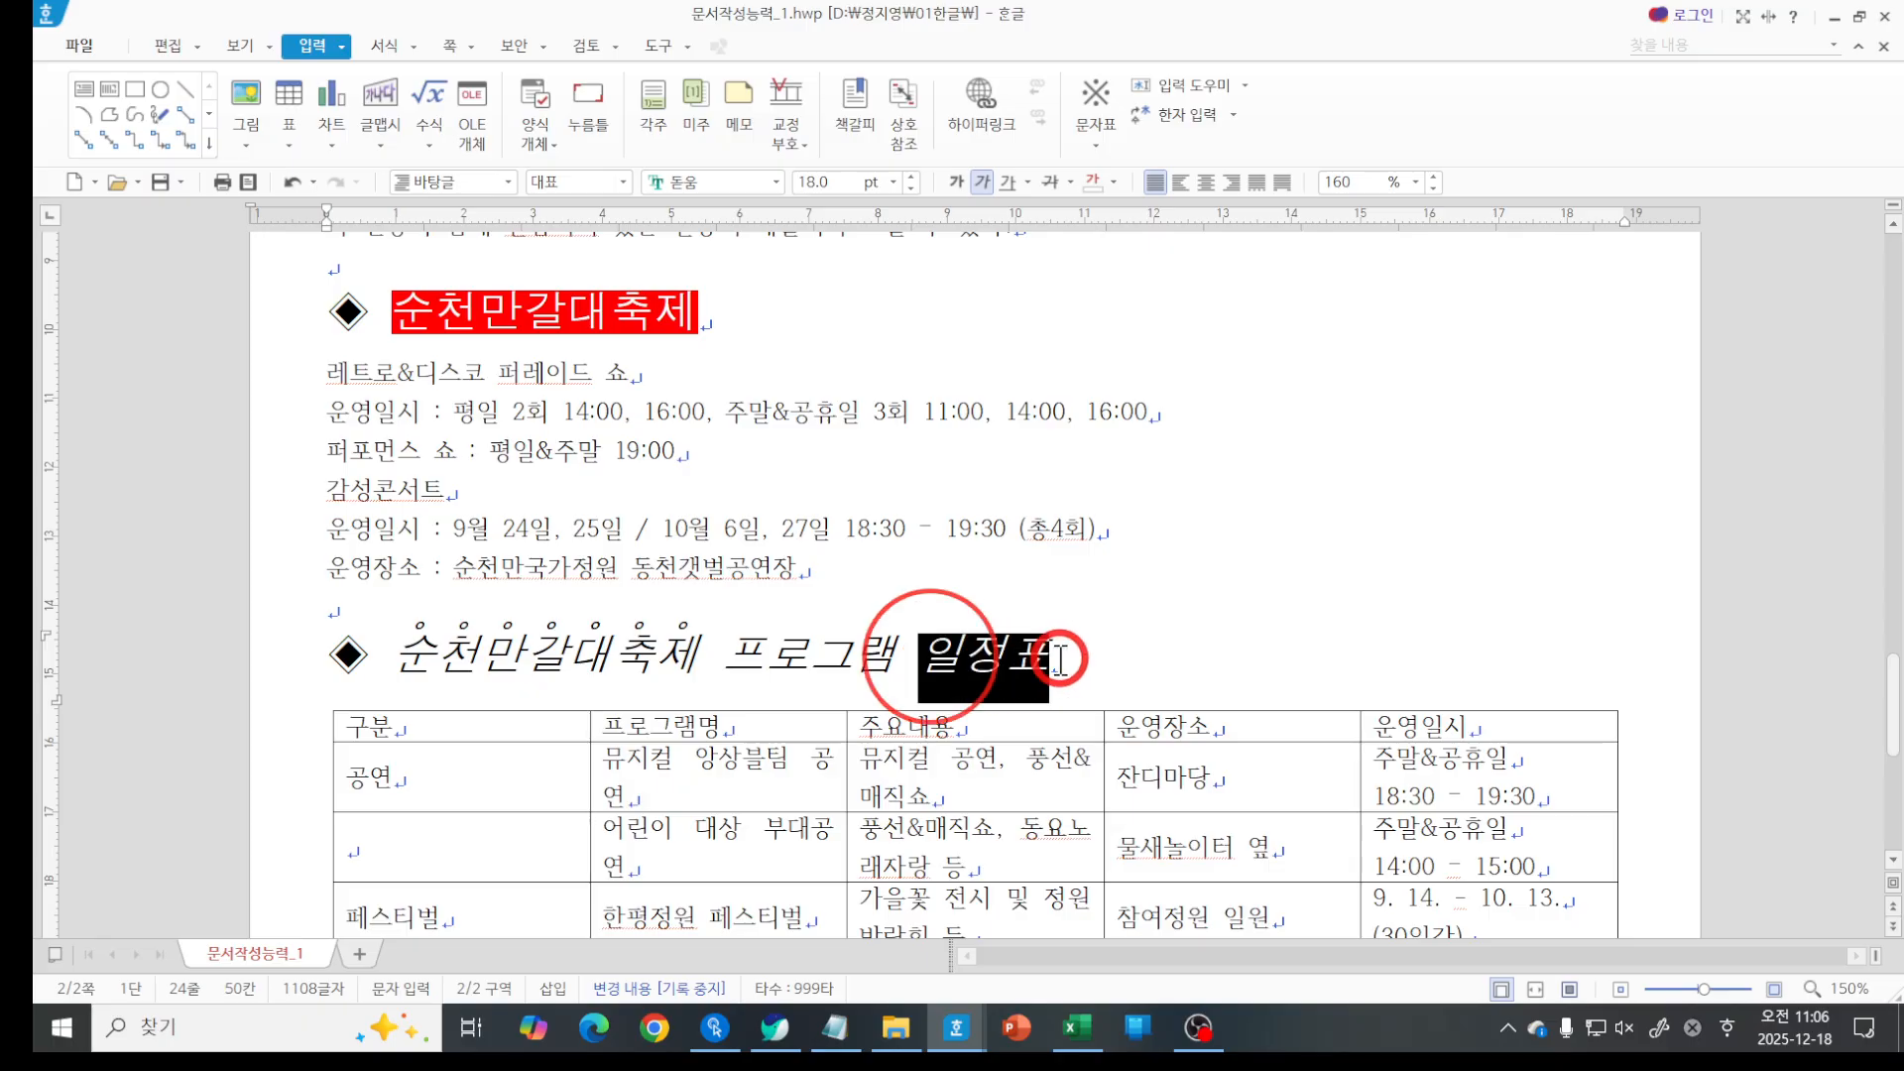
pyautogui.rightClick(1041, 658)
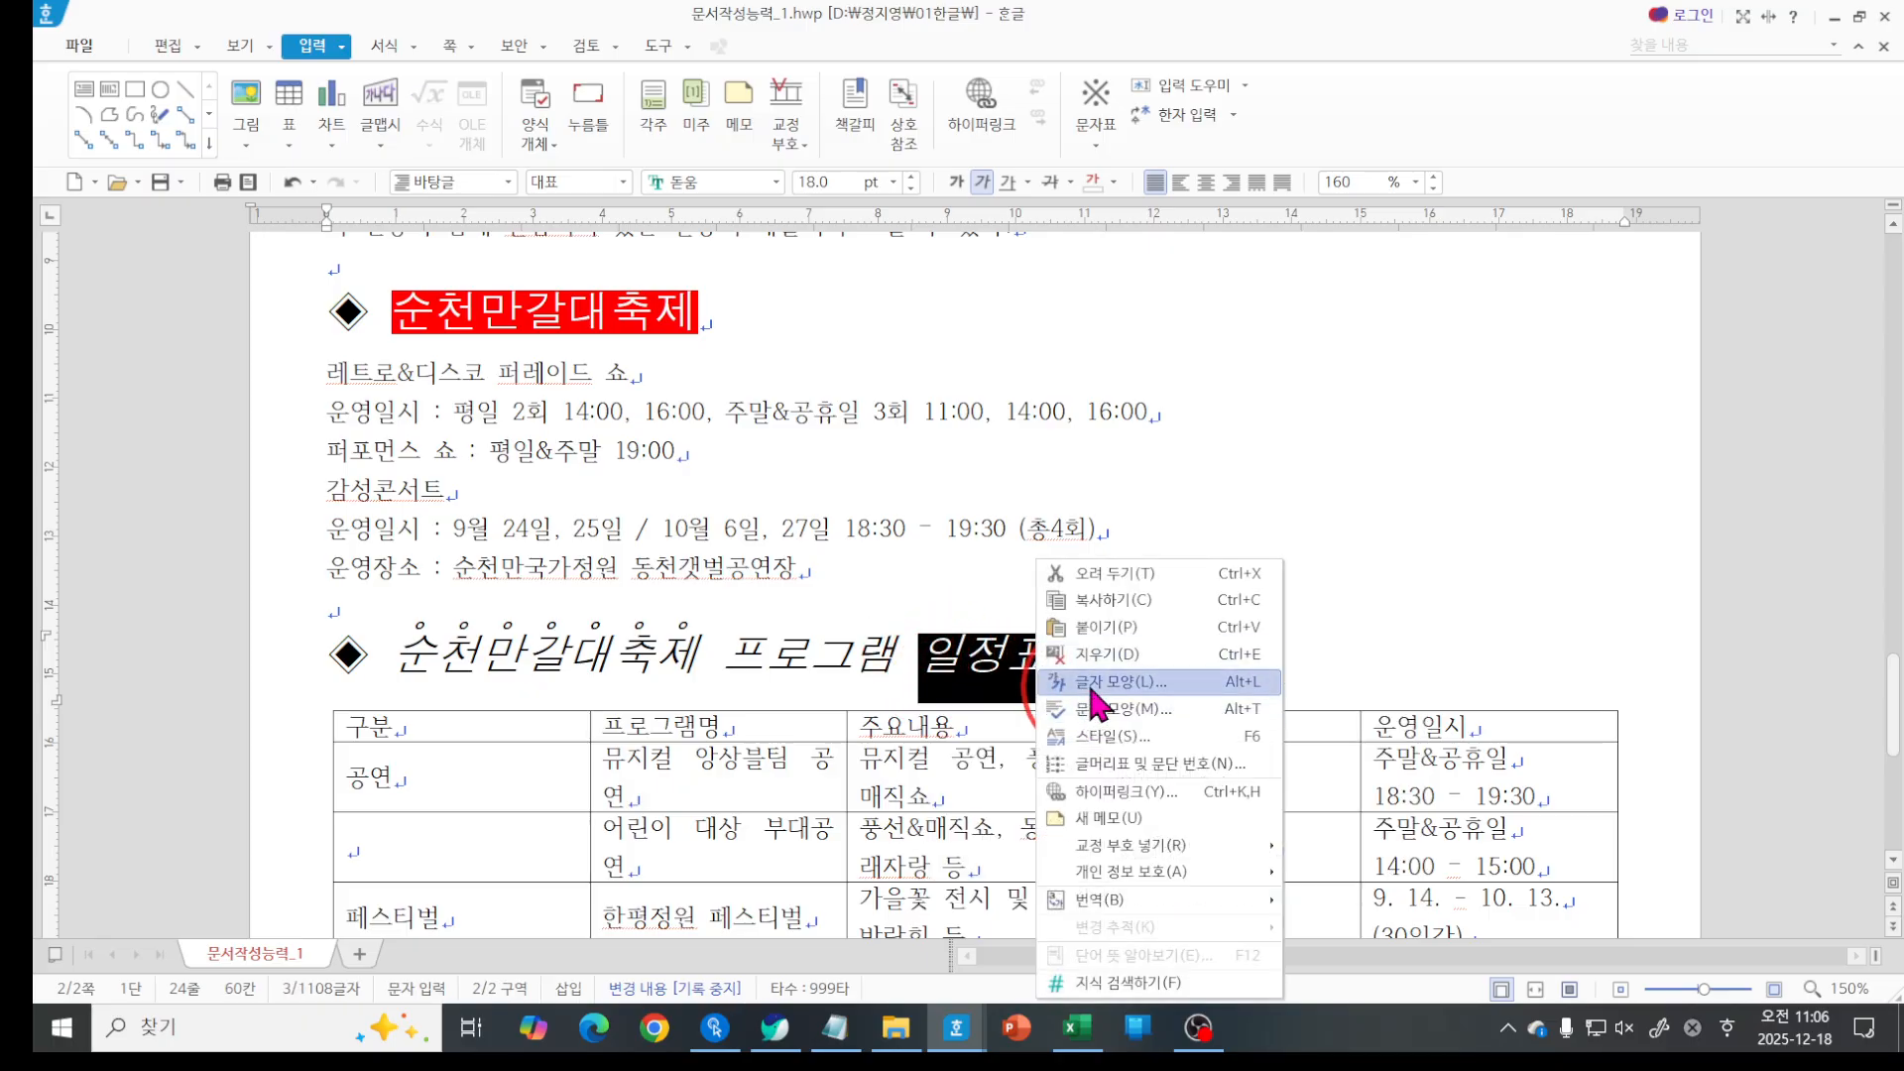
pyautogui.click(1101, 683)
pyautogui.click(794, 603)
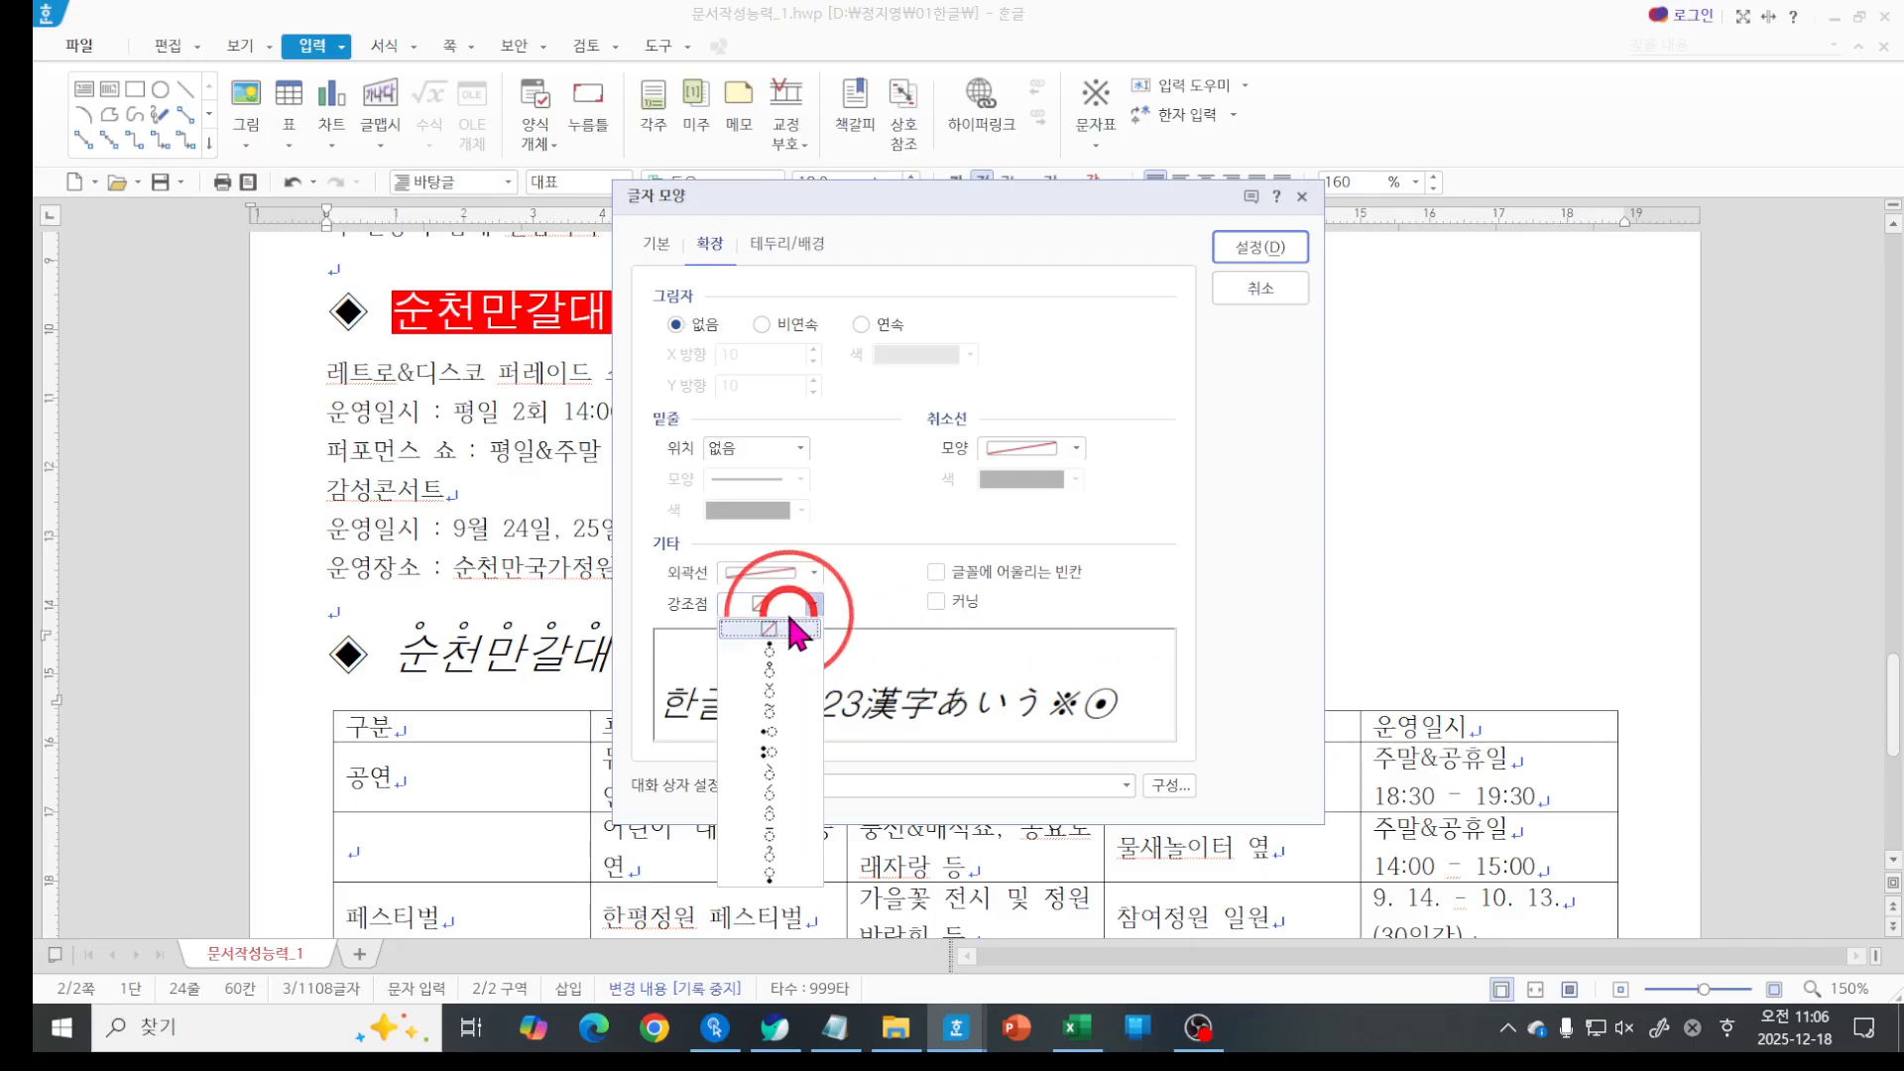
pyautogui.click(772, 671)
pyautogui.click(1240, 247)
pyautogui.click(1288, 583)
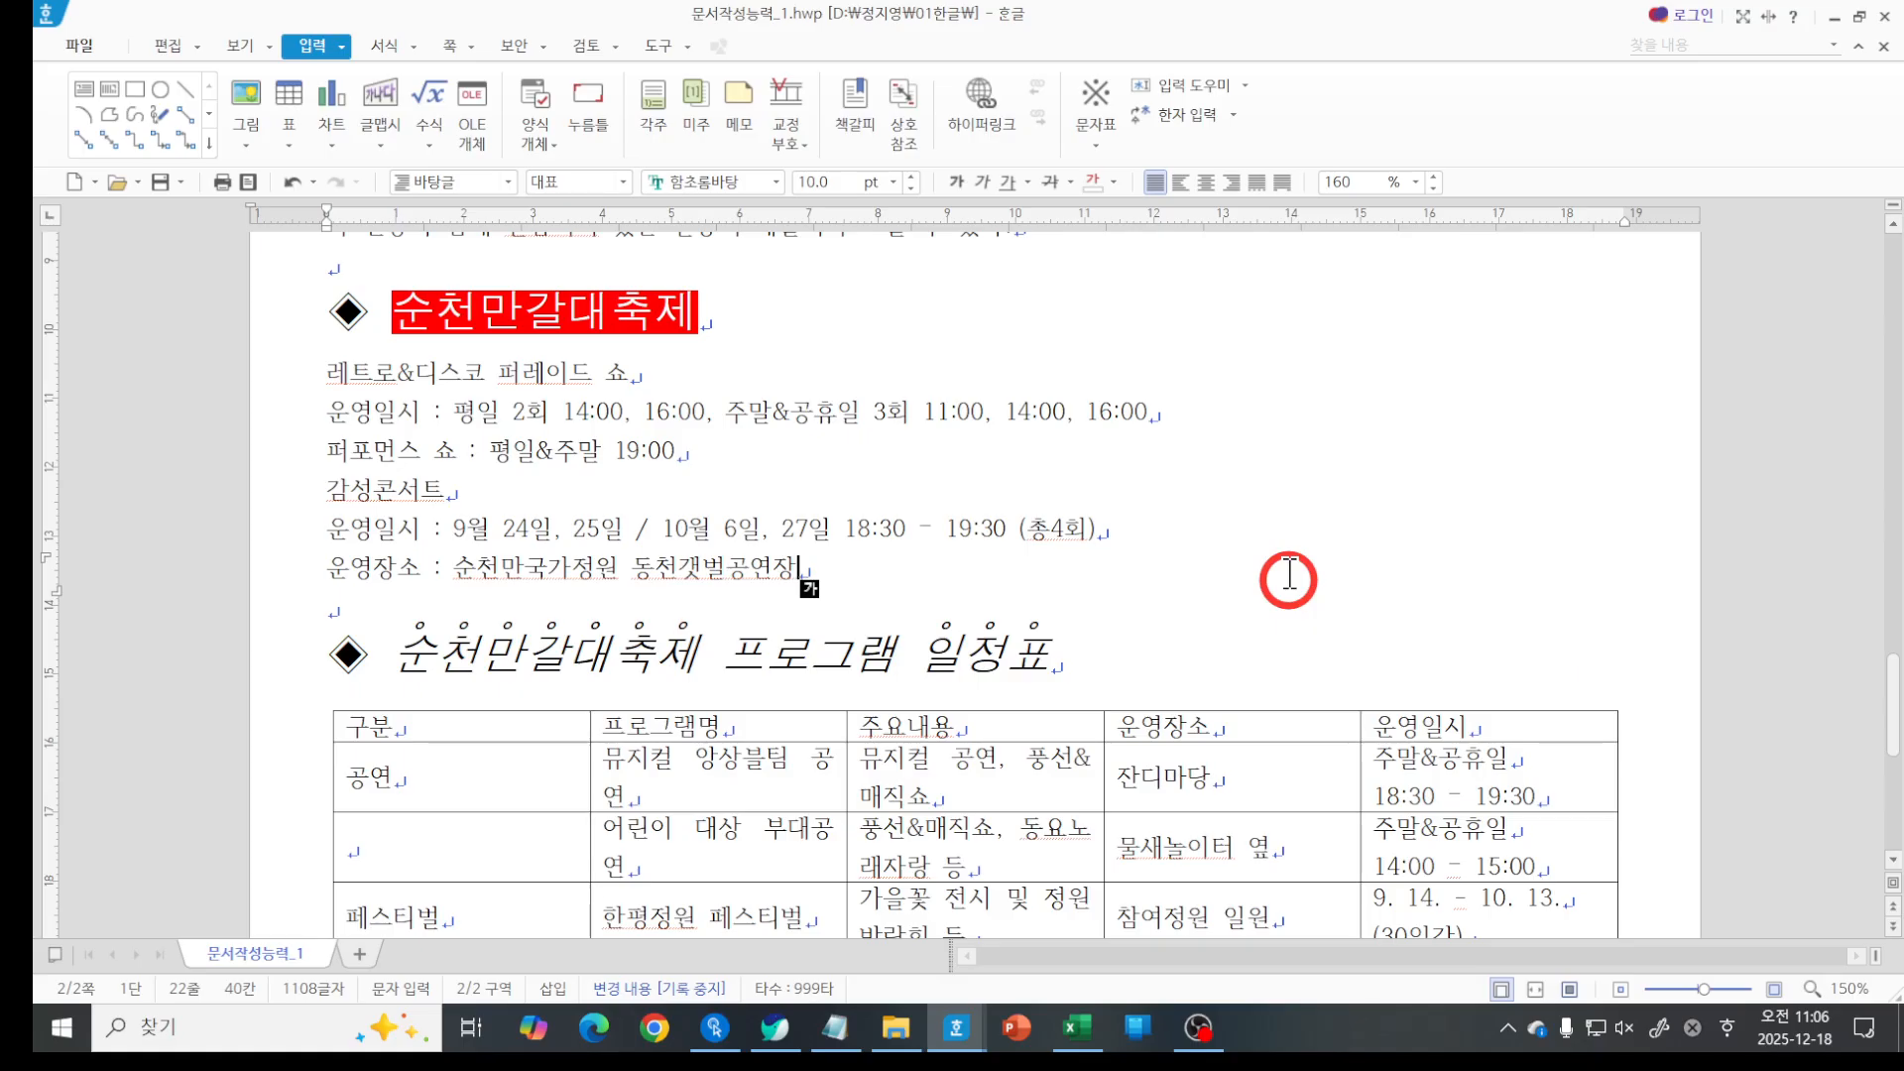
pyautogui.scroll(1, 1167, 578)
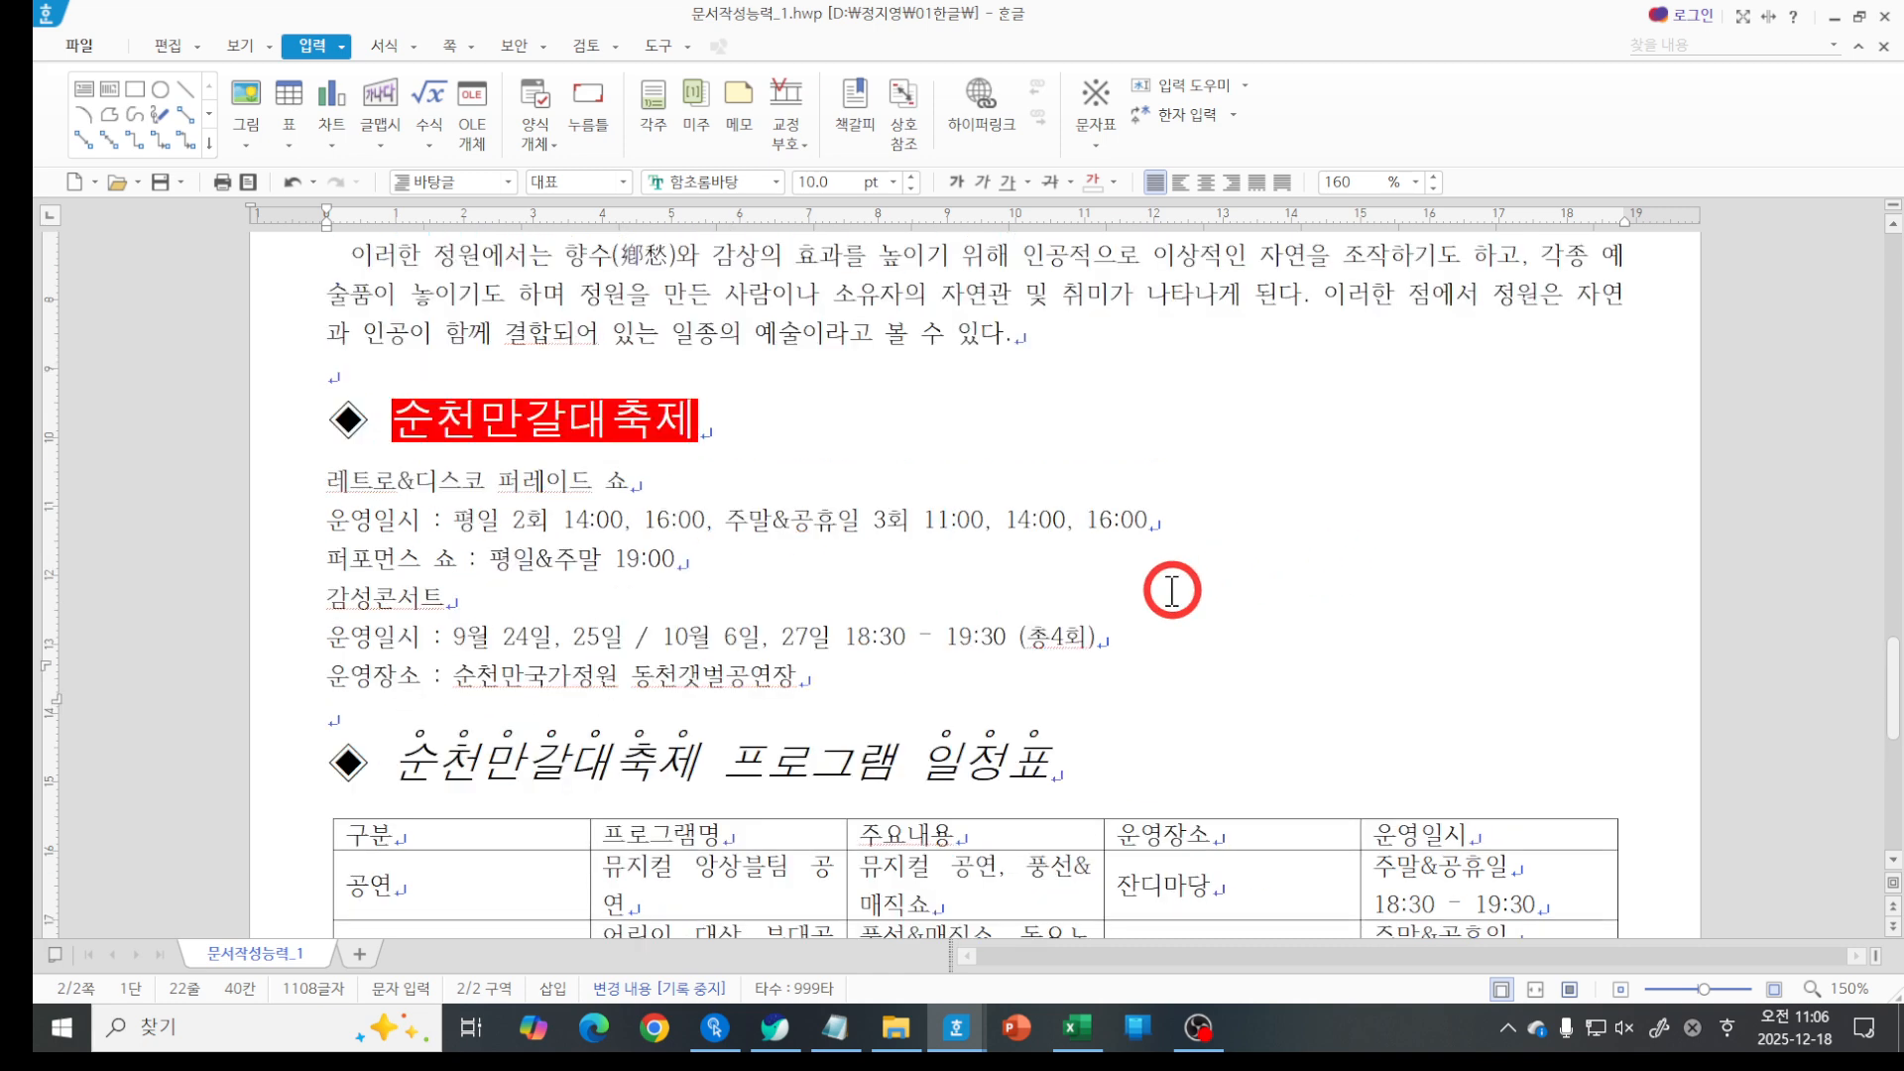
pyautogui.hotkey('ctrl', '2')
pyautogui.moveTo(272, 389)
pyautogui.mouseDown()
pyautogui.moveTo(284, 419)
pyautogui.moveTo(307, 384)
pyautogui.mouseUp()
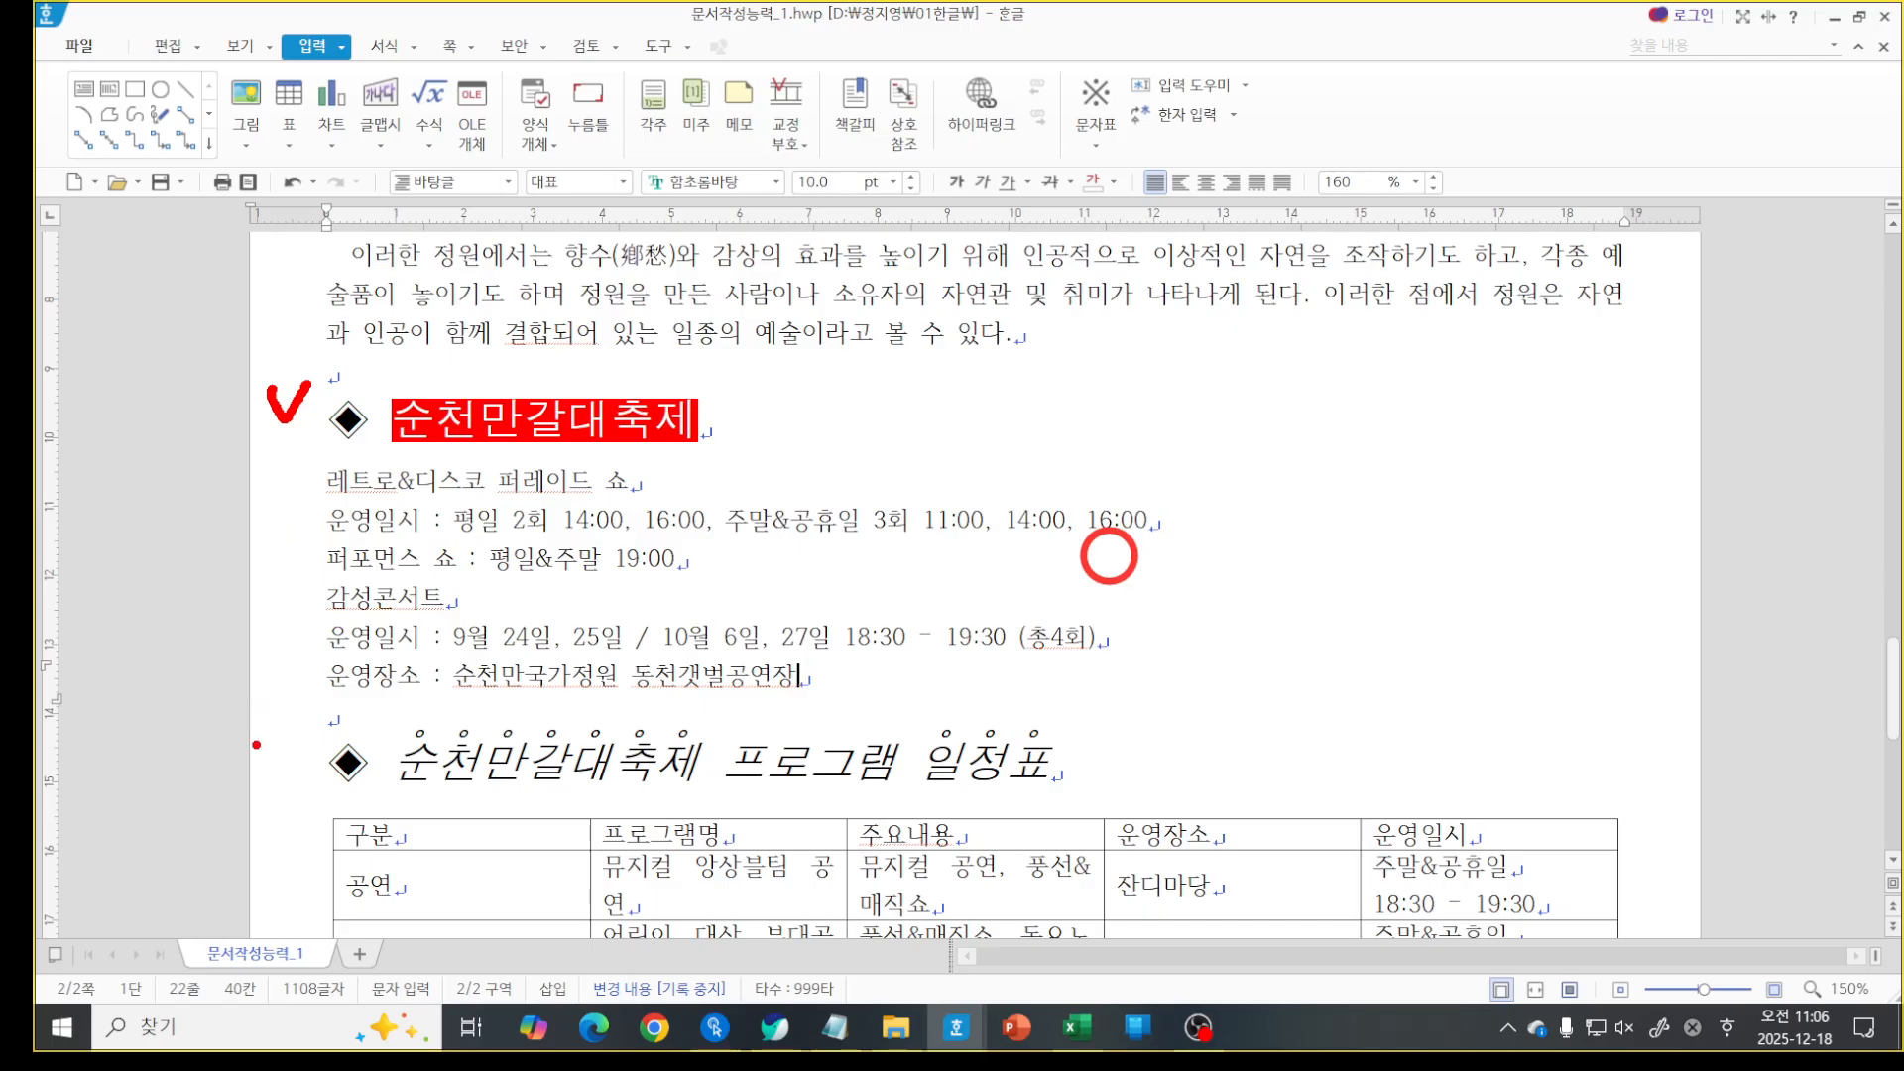
pyautogui.moveTo(291, 744); pyautogui.dragTo(325, 731)
pyautogui.press('Escape')
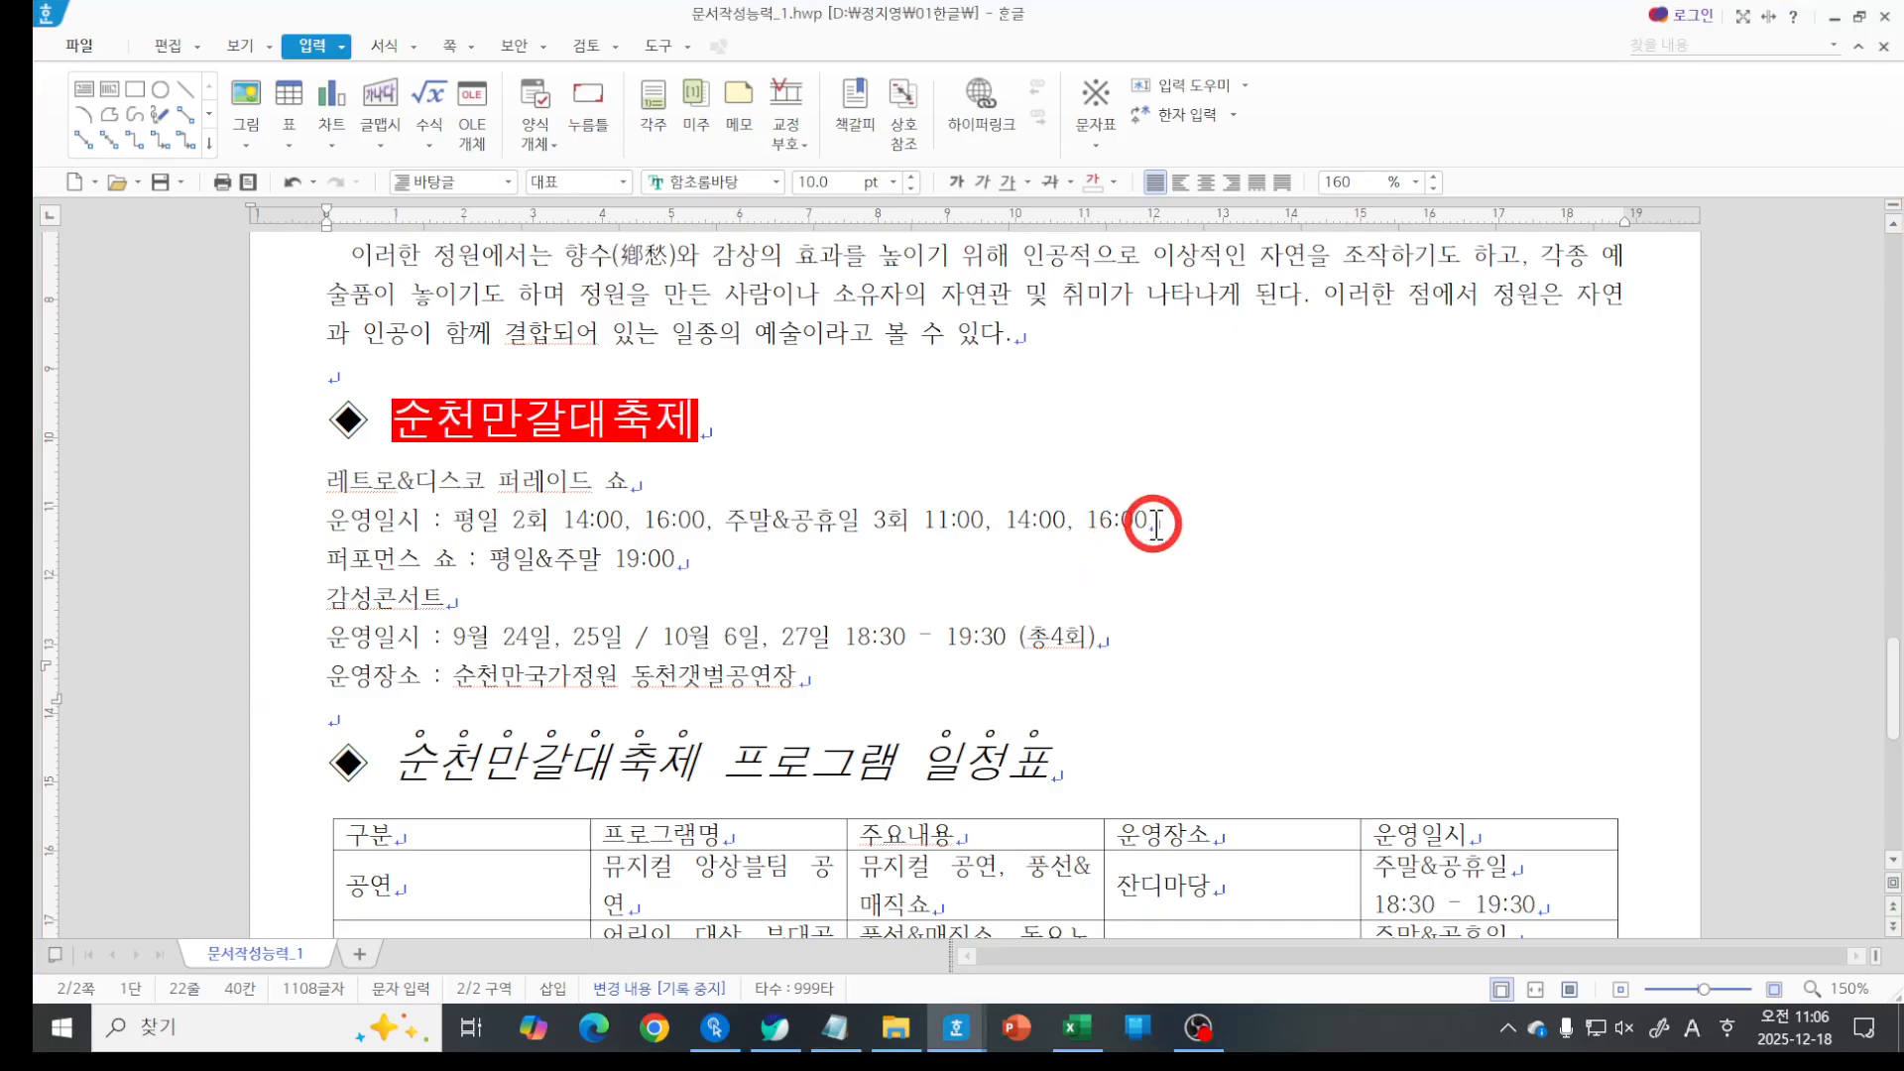
pyautogui.hotkey('ctrl', '2')
pyautogui.moveTo(317, 460)
pyautogui.mouseDown()
pyautogui.moveTo(675, 571)
pyautogui.moveTo(1215, 692)
pyautogui.mouseUp()
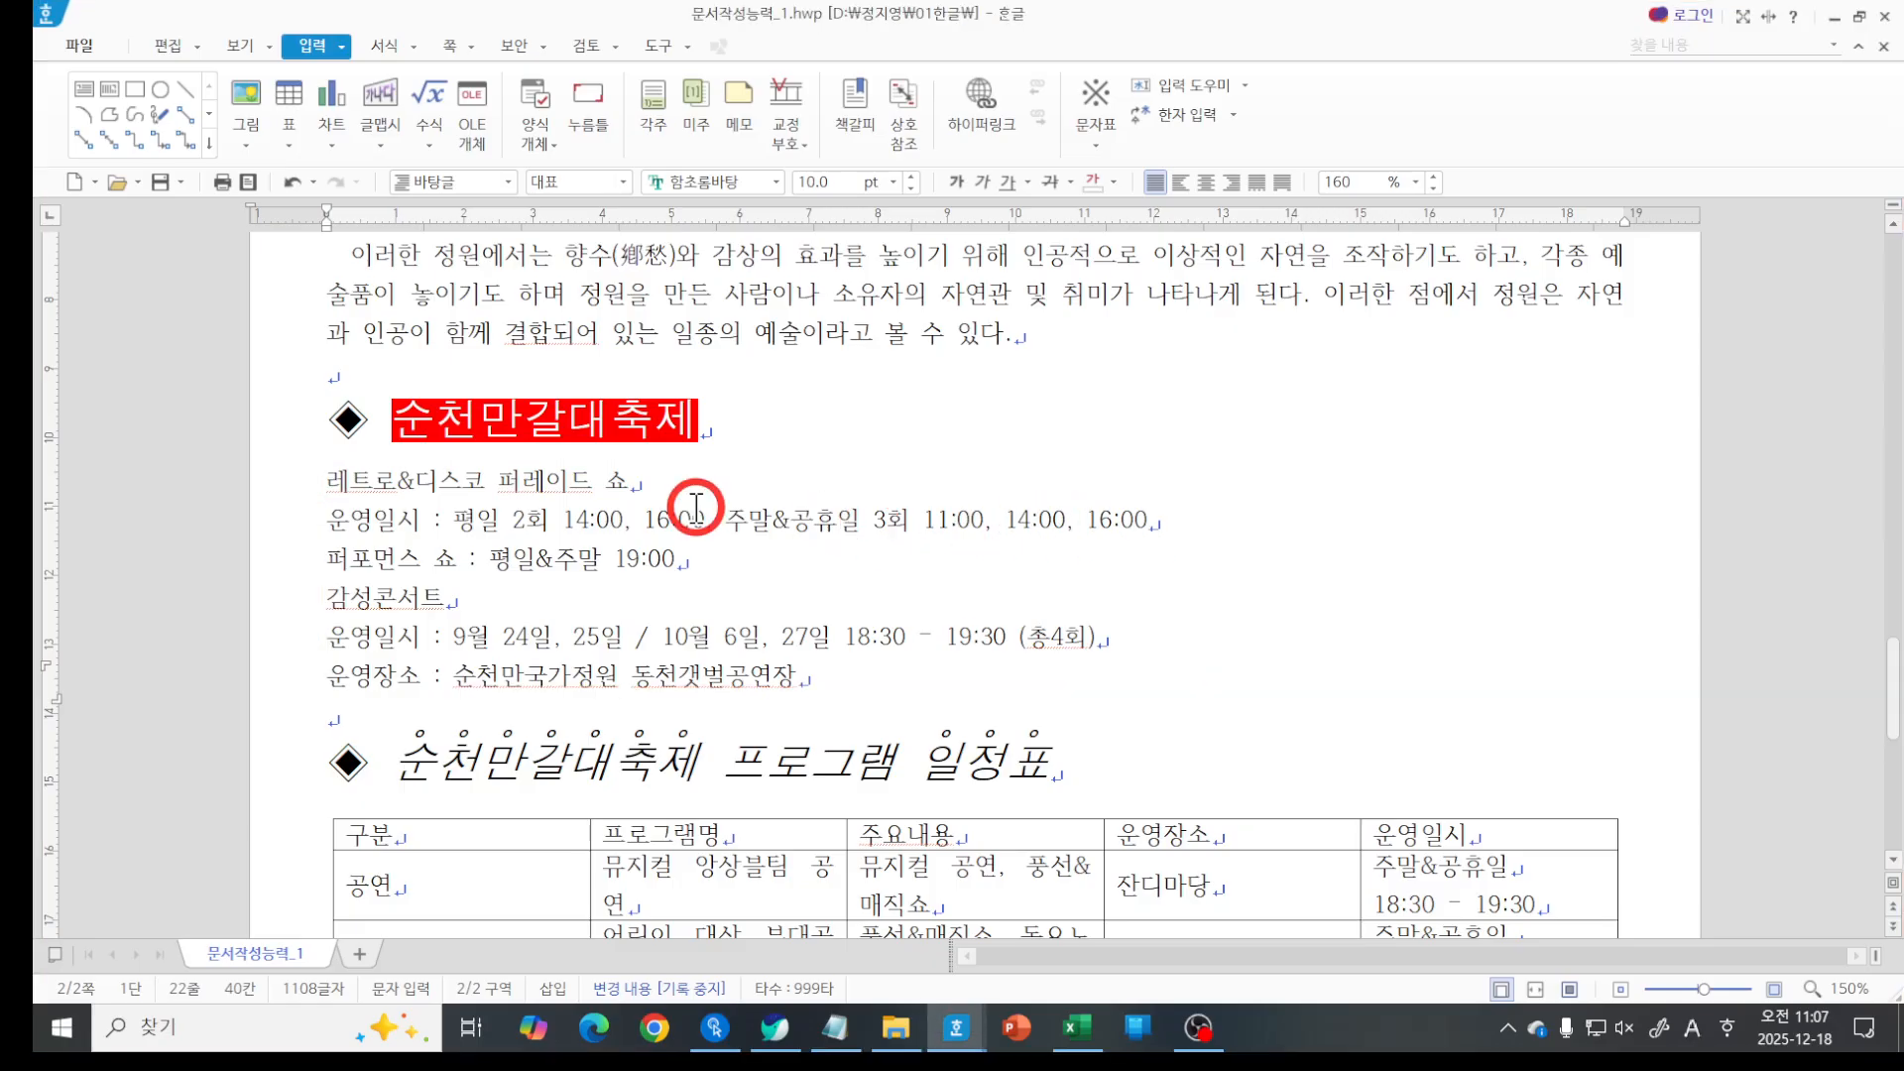
# Set the line spacing of the six lines from "레트로&디스코 퍼레이드 쇼" to "운영장소" to 180%.
pyautogui.moveTo(438, 480); pyautogui.dragTo(452, 684)
pyautogui.click(1339, 184)
pyautogui.write('8')
pyautogui.press('Return')
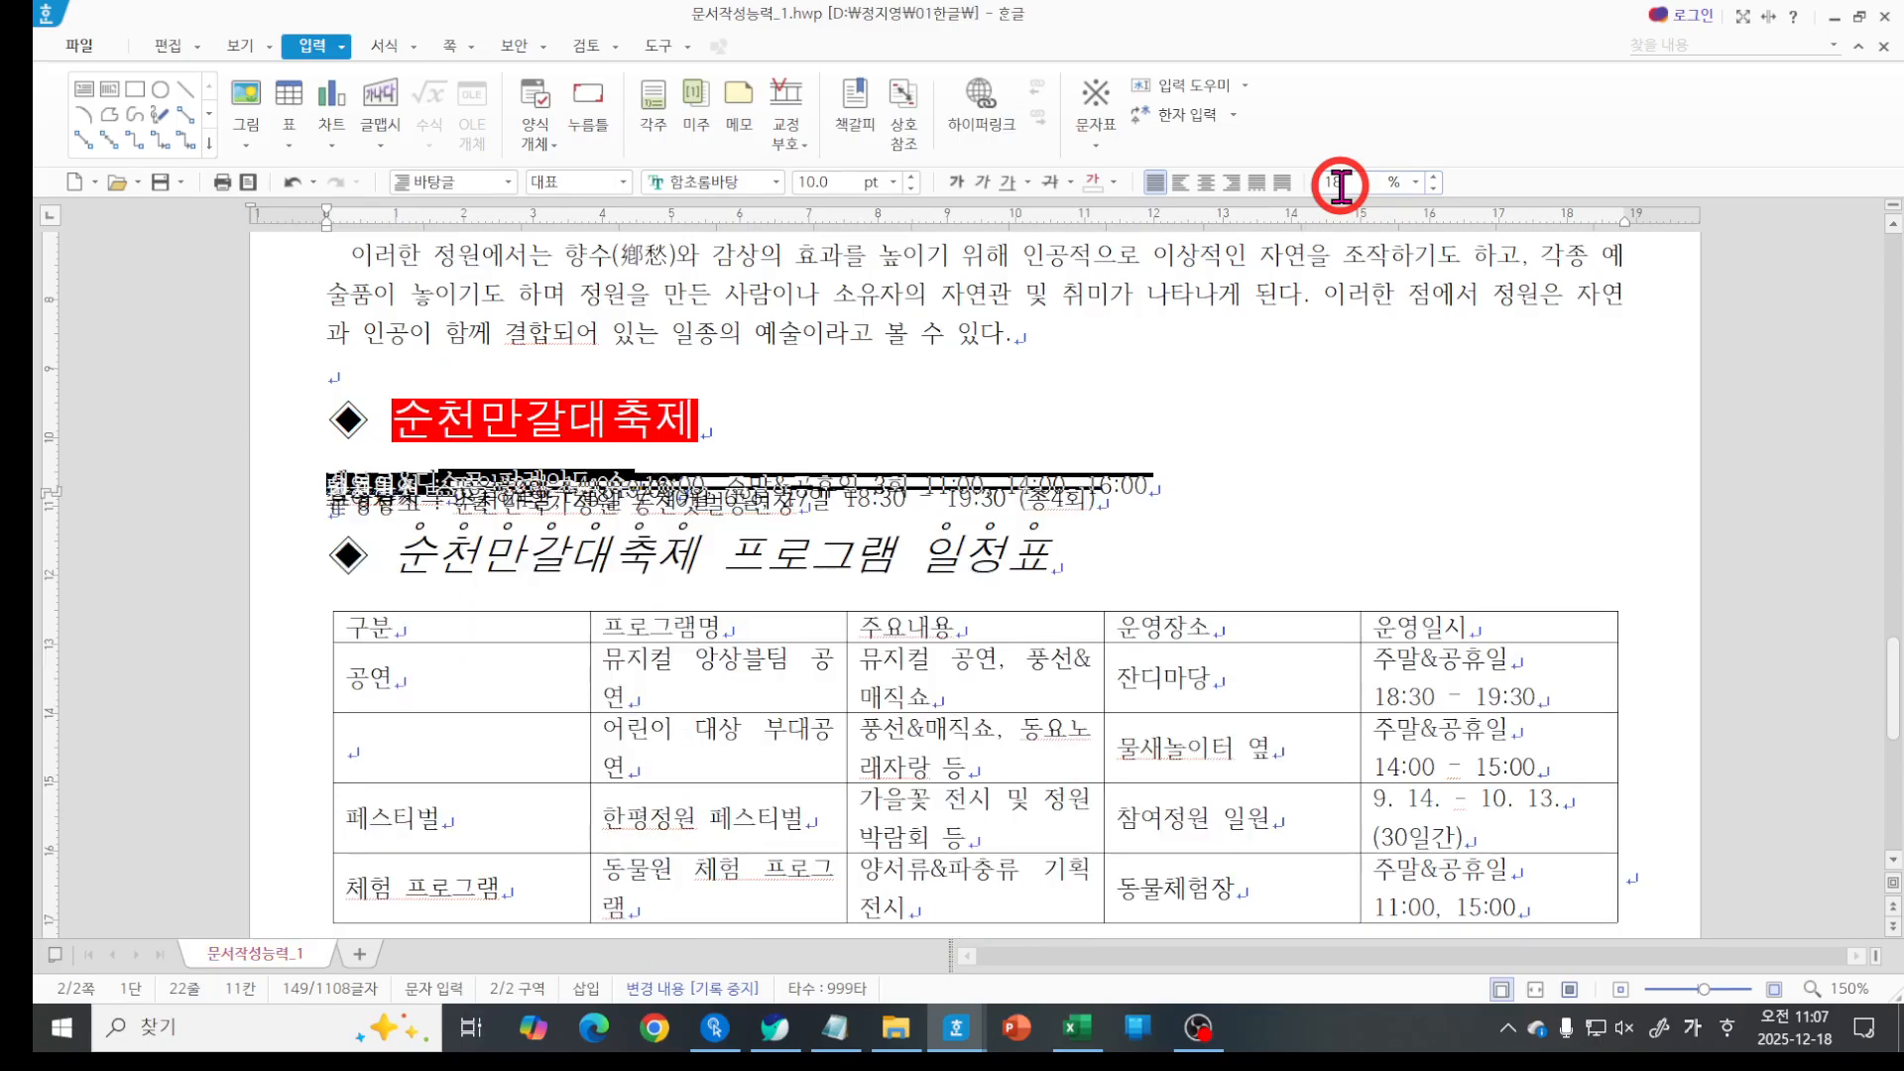
pyautogui.write('0')
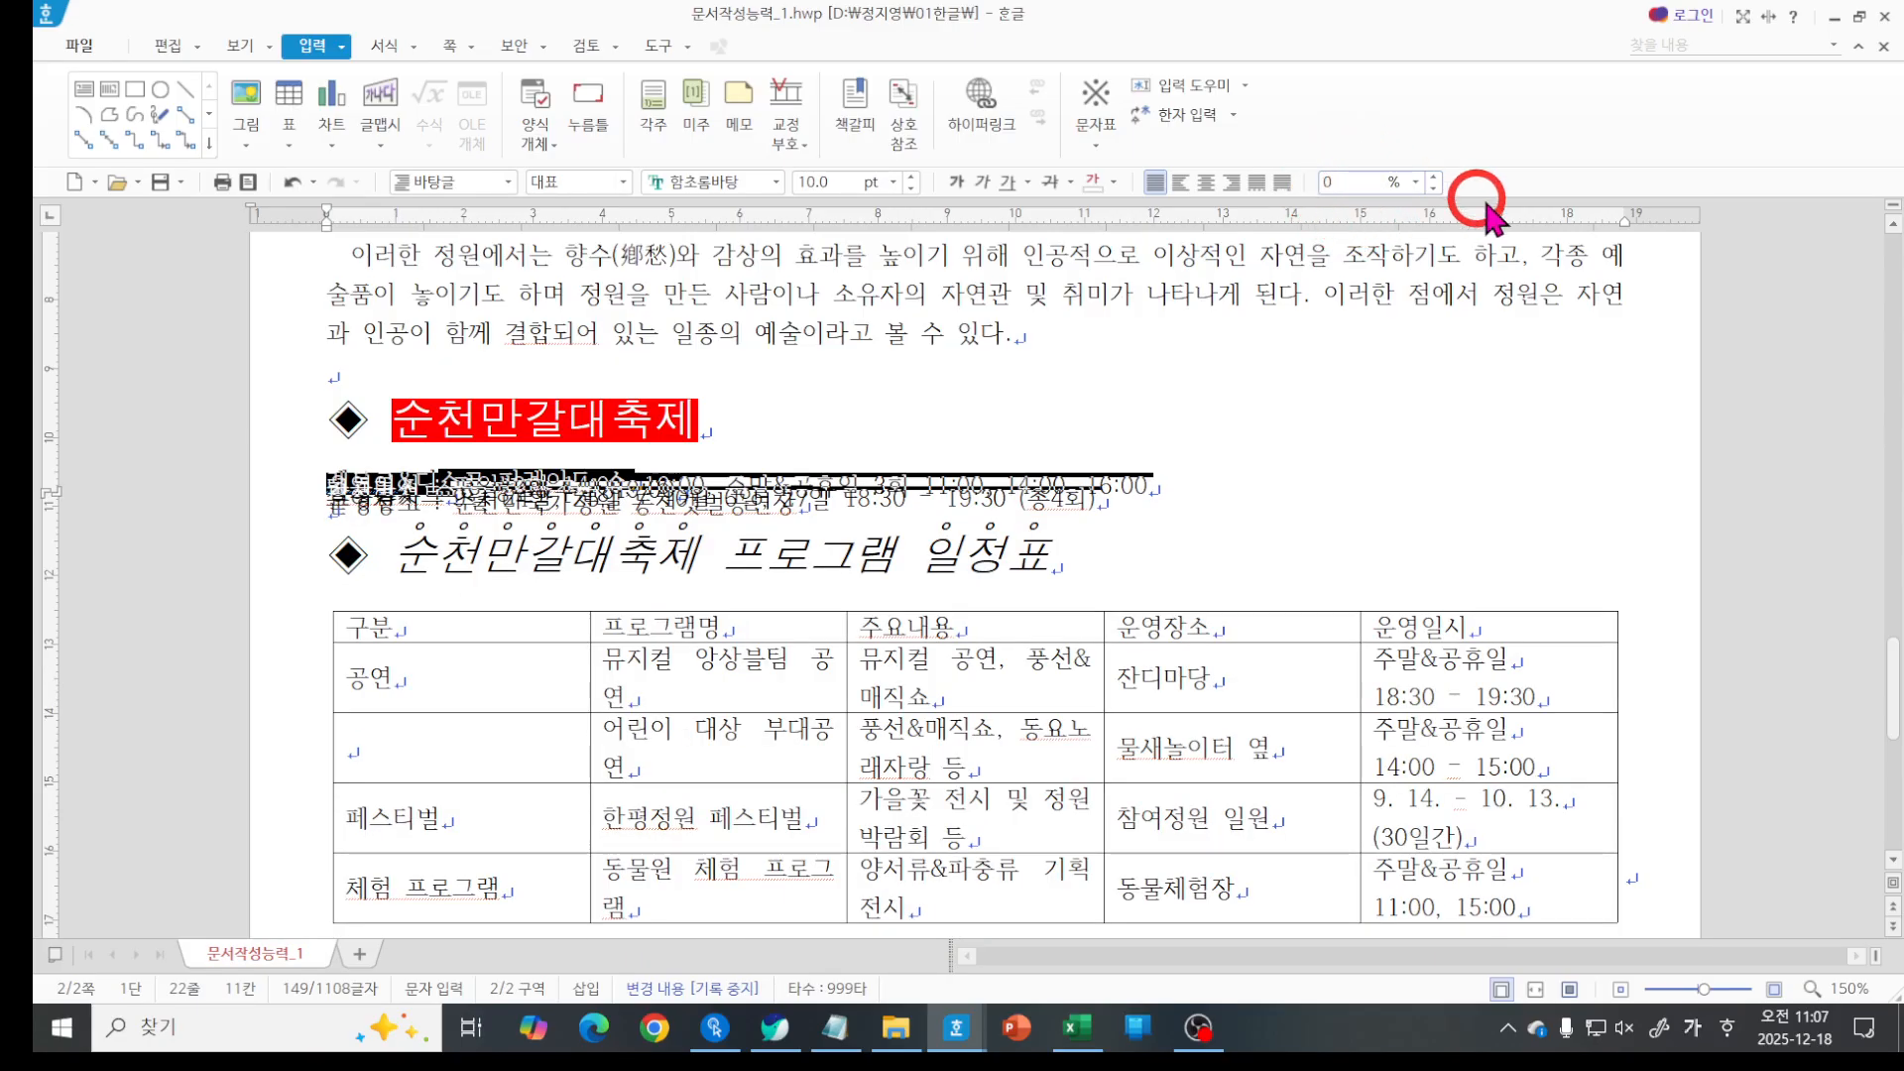
pyautogui.press('BackSpace')
pyautogui.write('180')
pyautogui.press('Return')
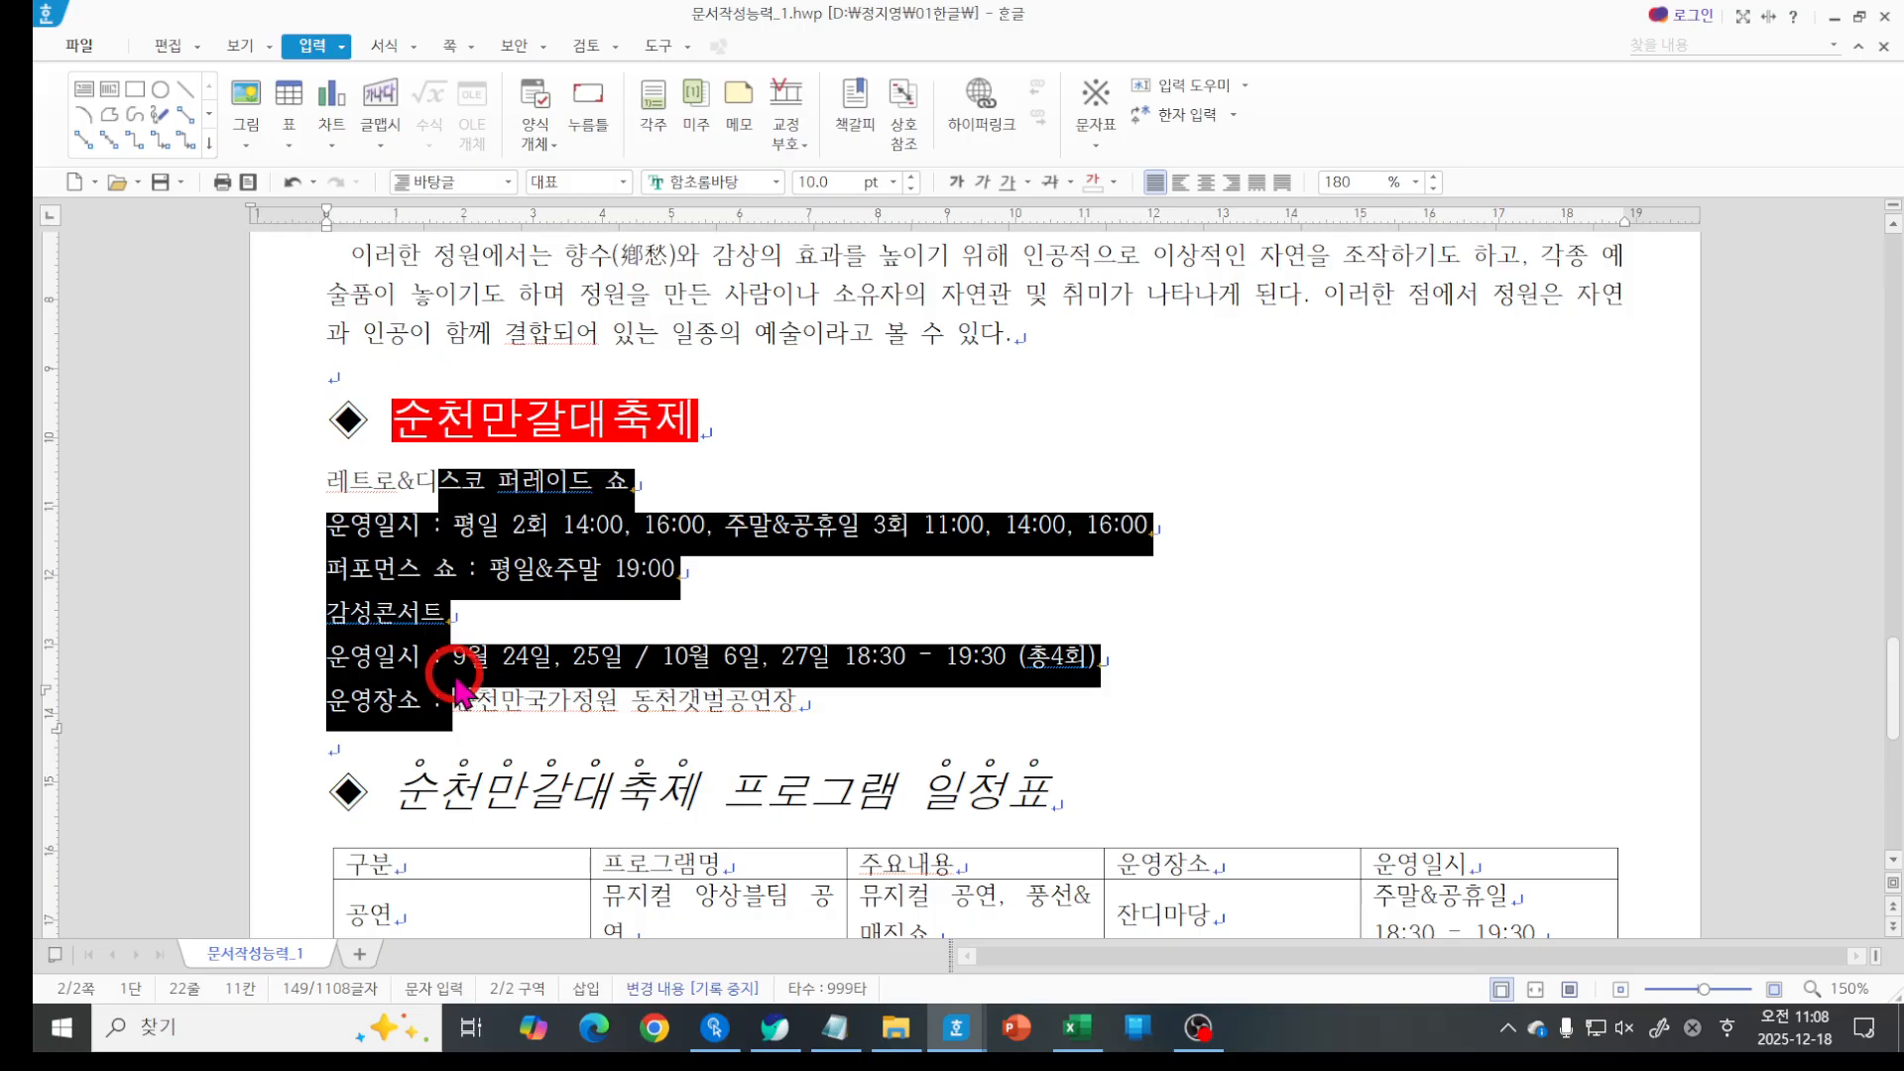
pyautogui.click(389, 47)
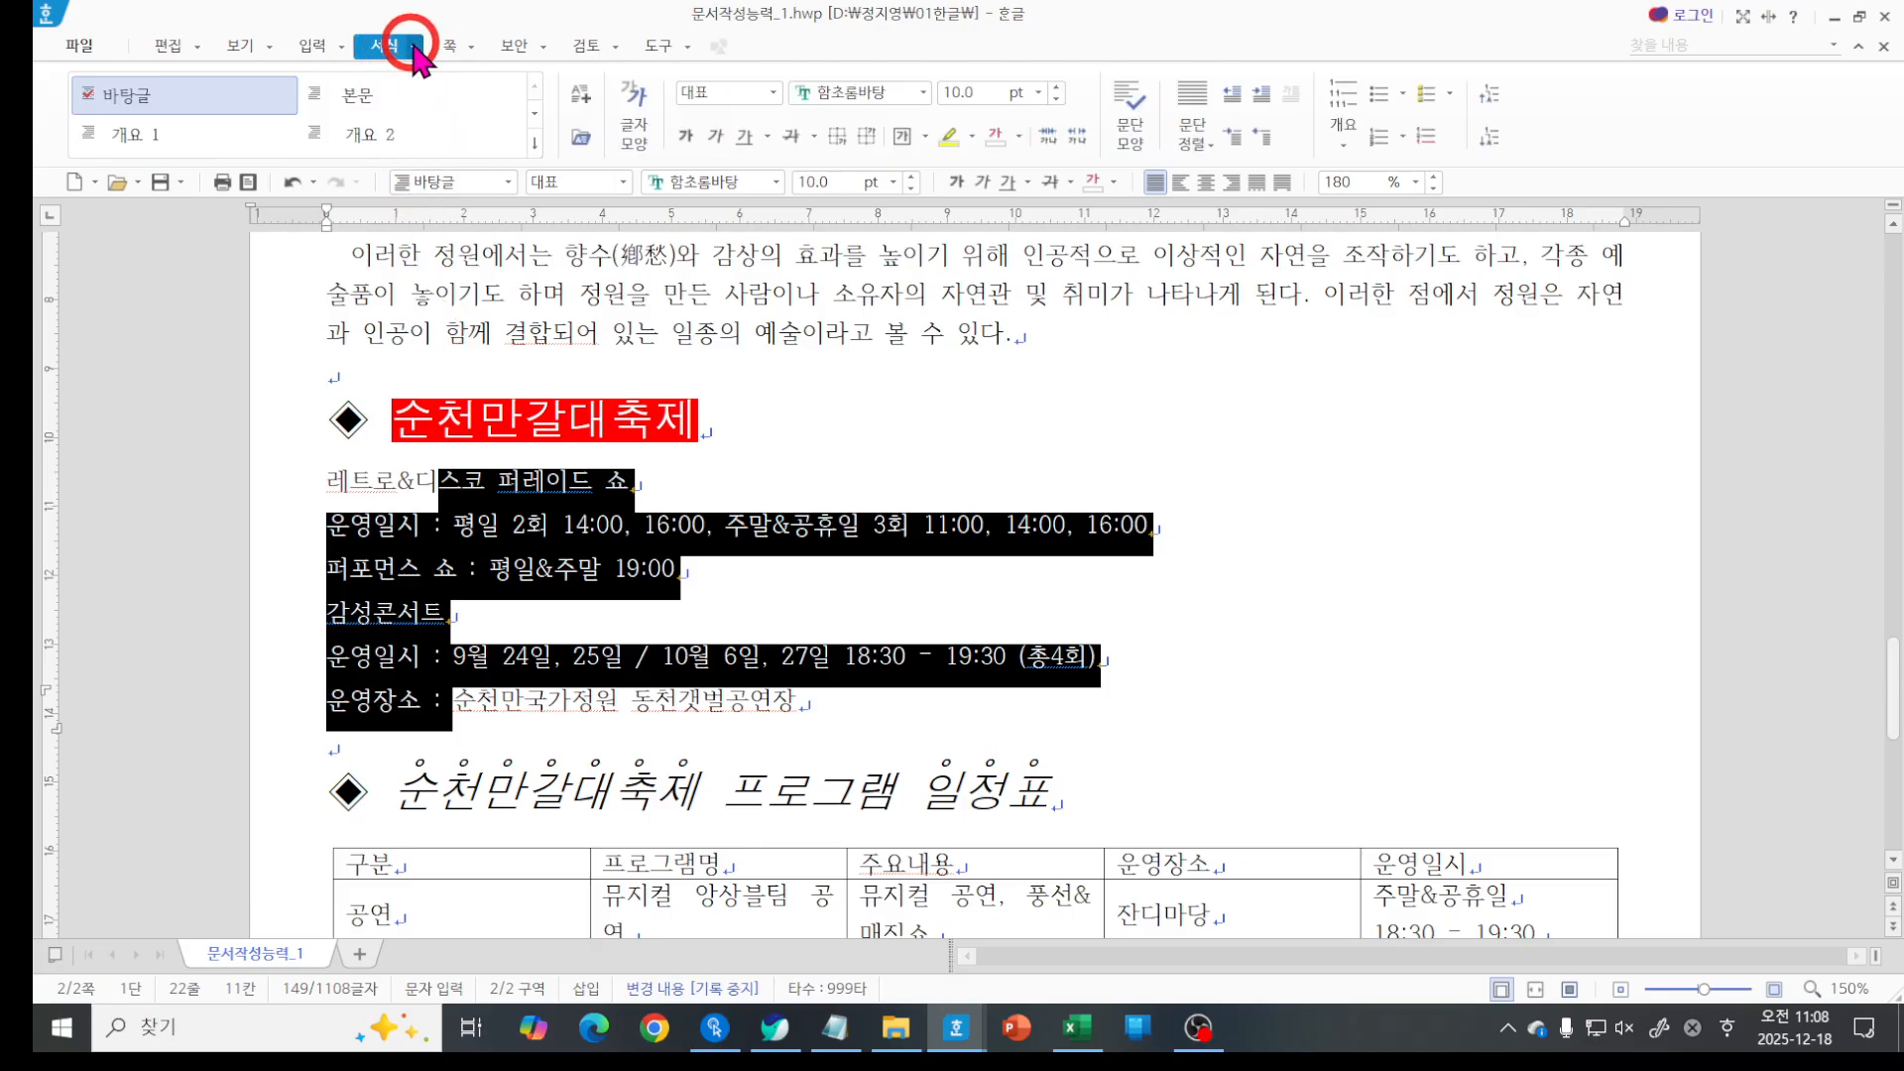
pyautogui.click(414, 46)
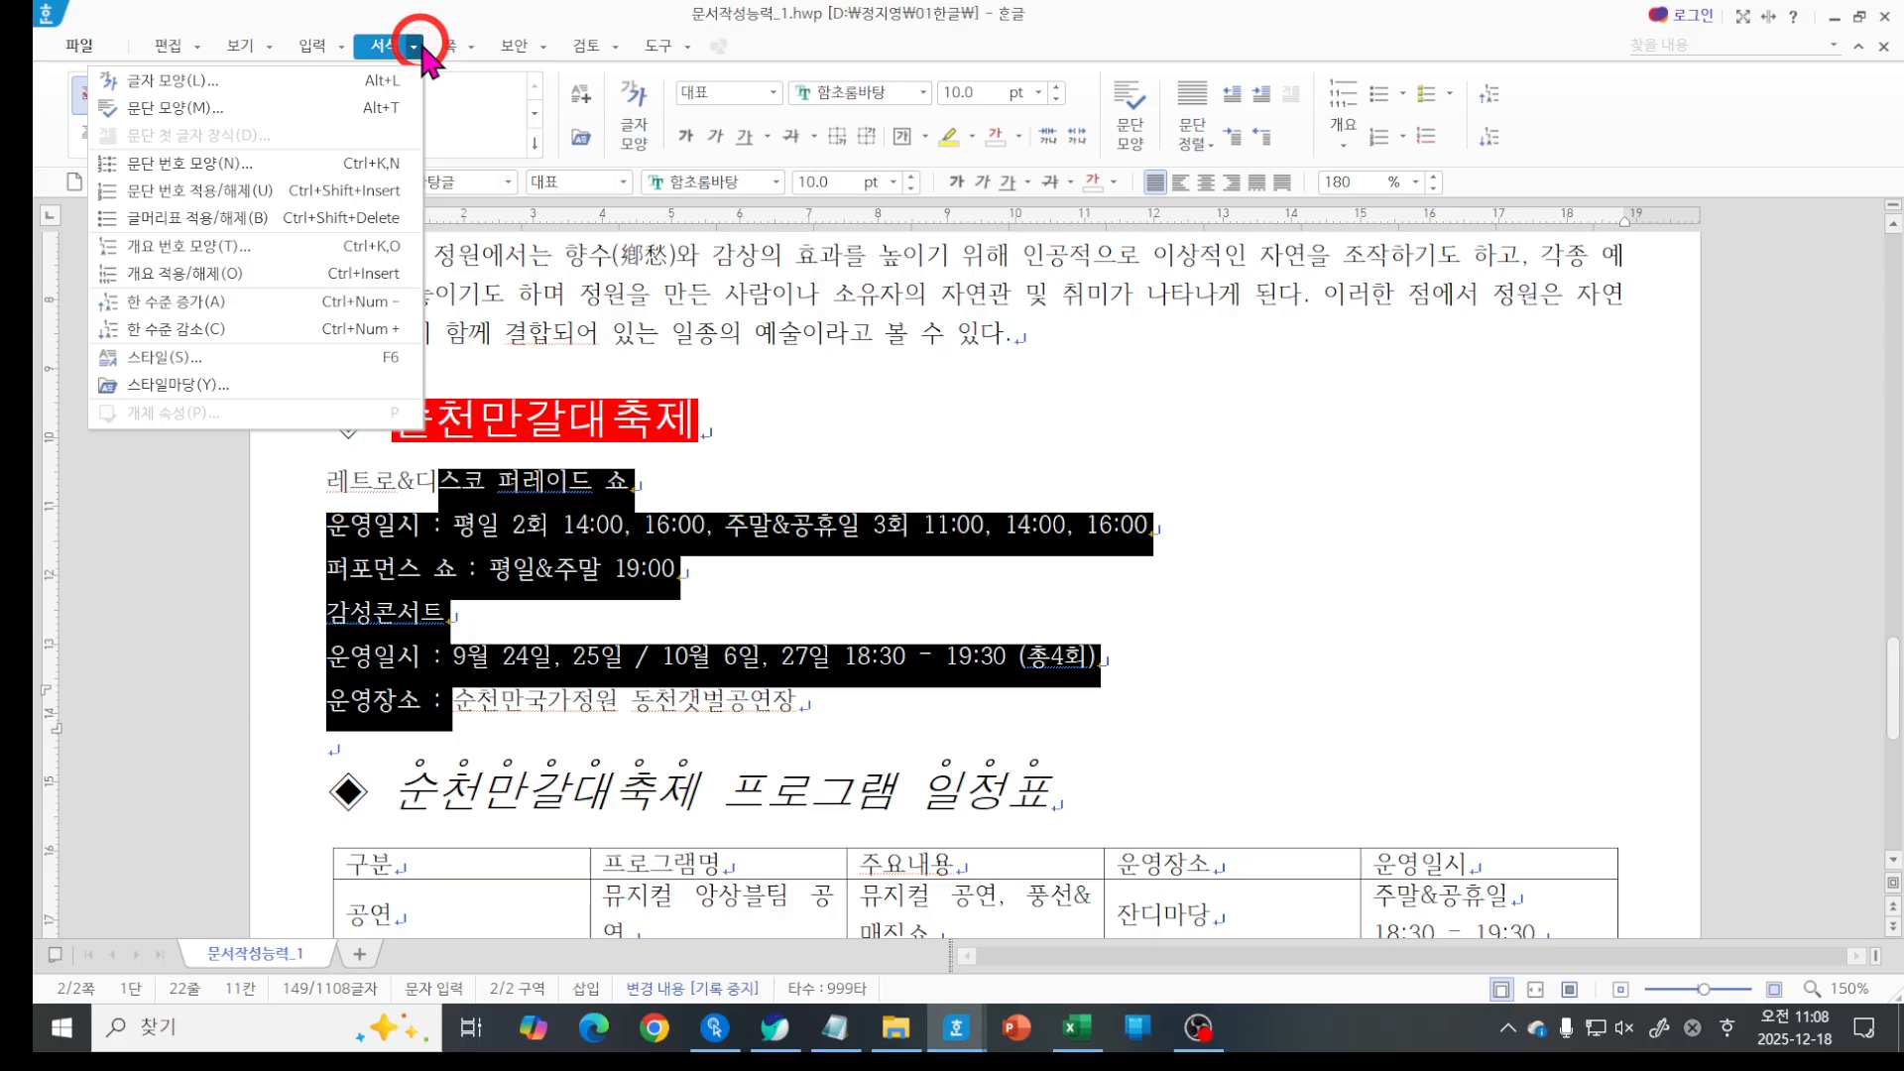
pyautogui.click(413, 47)
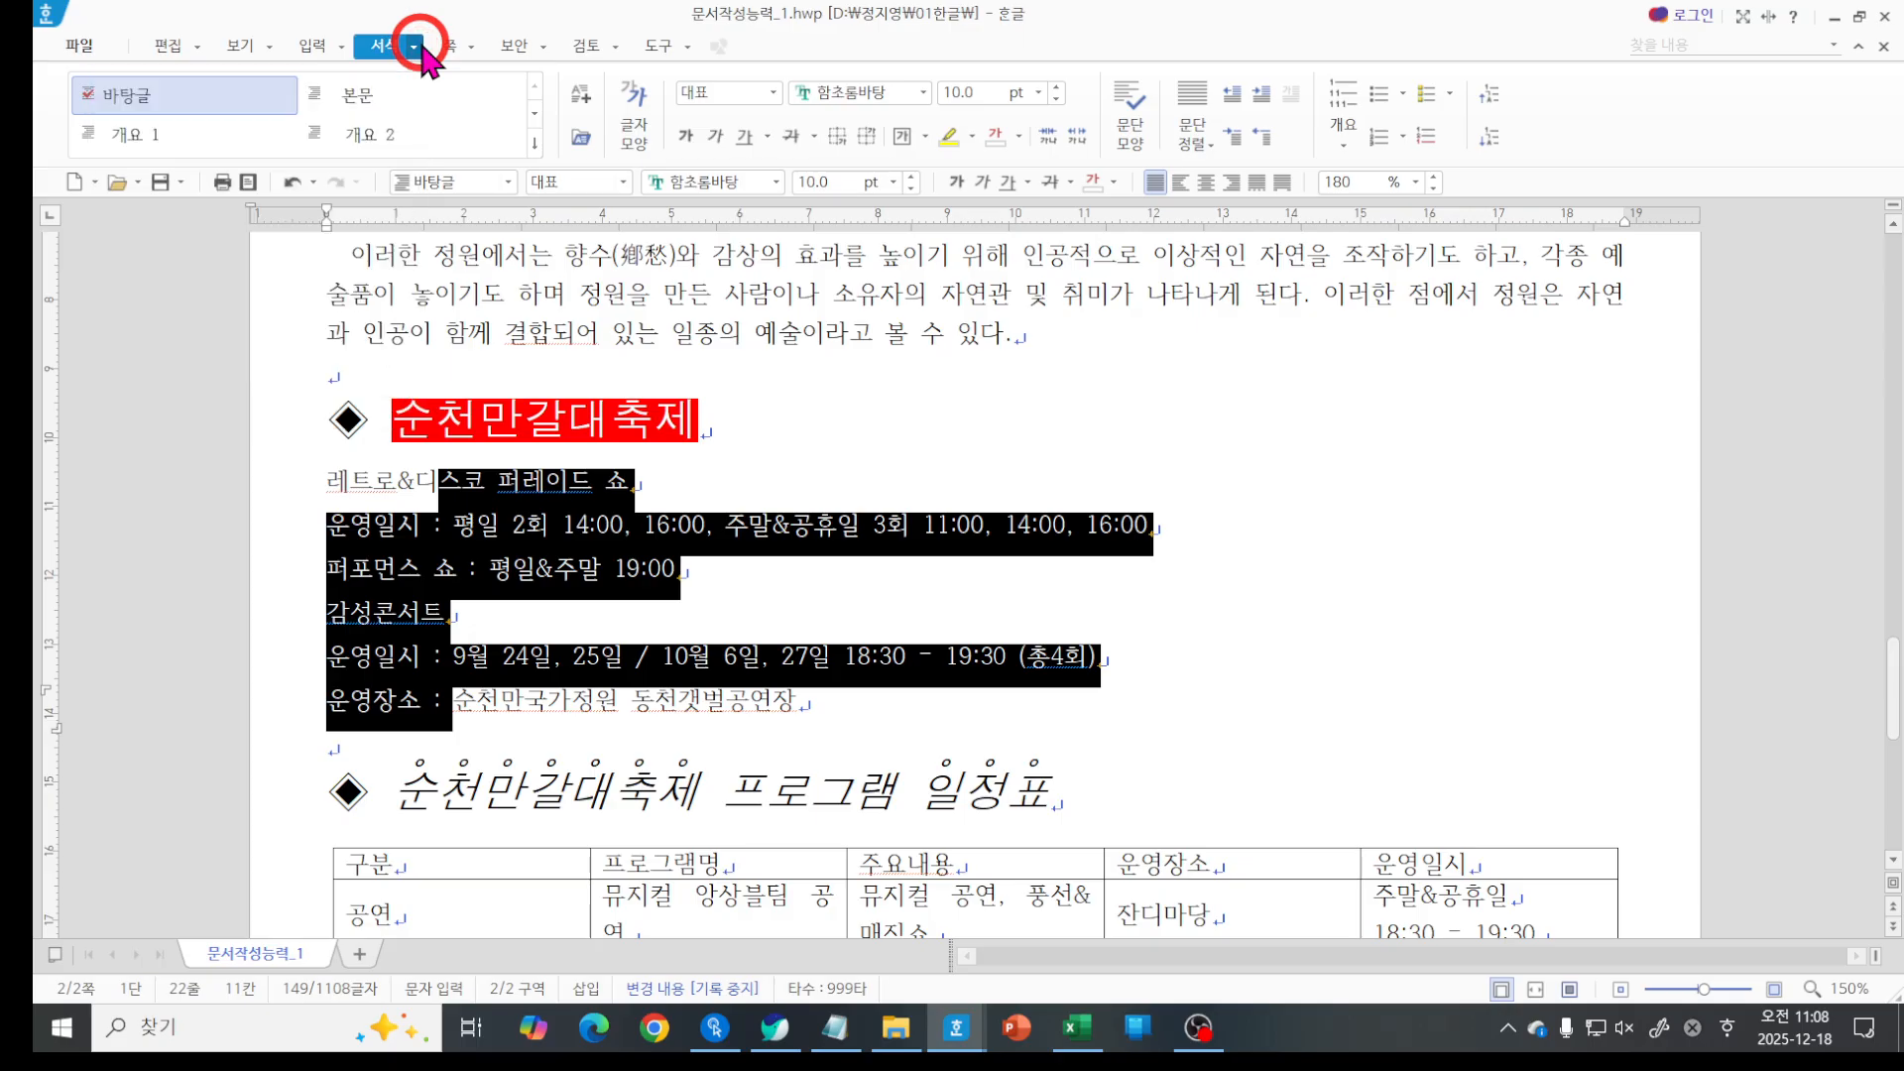
pyautogui.rightClick(585, 558)
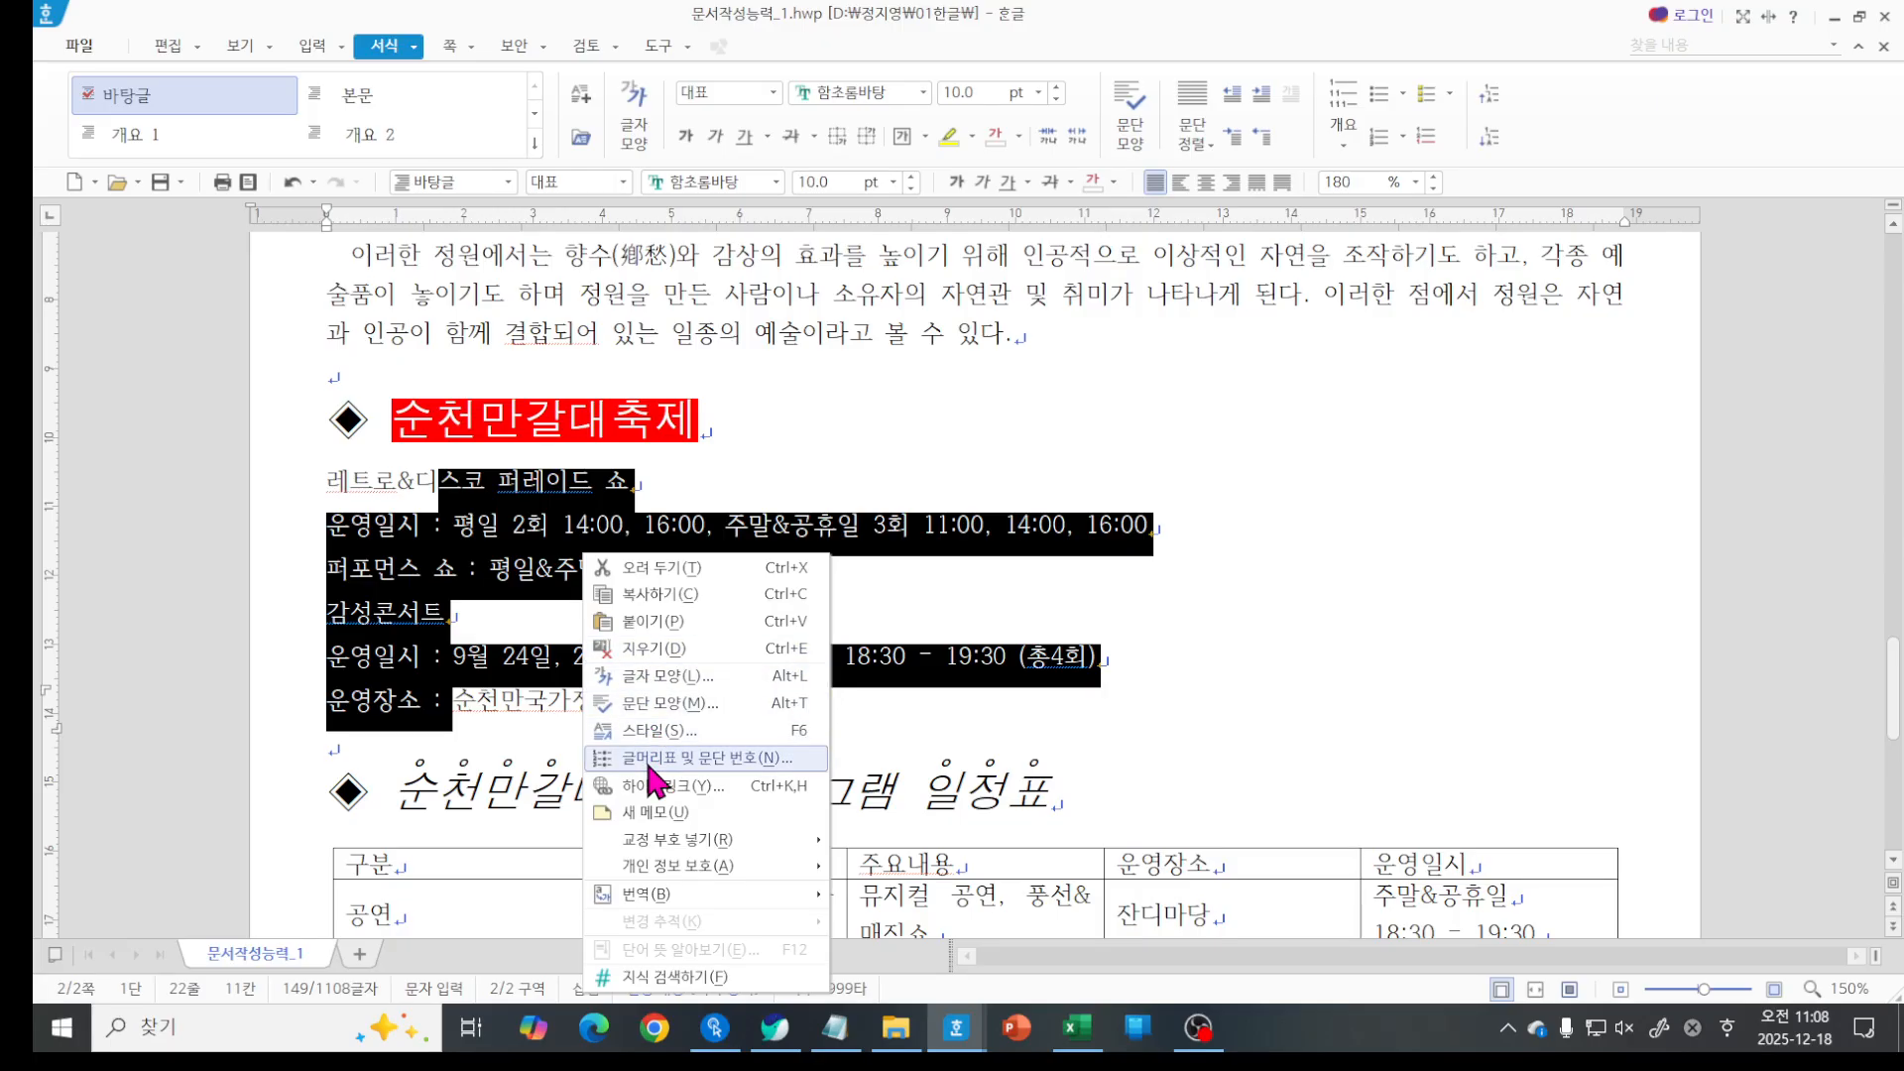
pyautogui.click(414, 49)
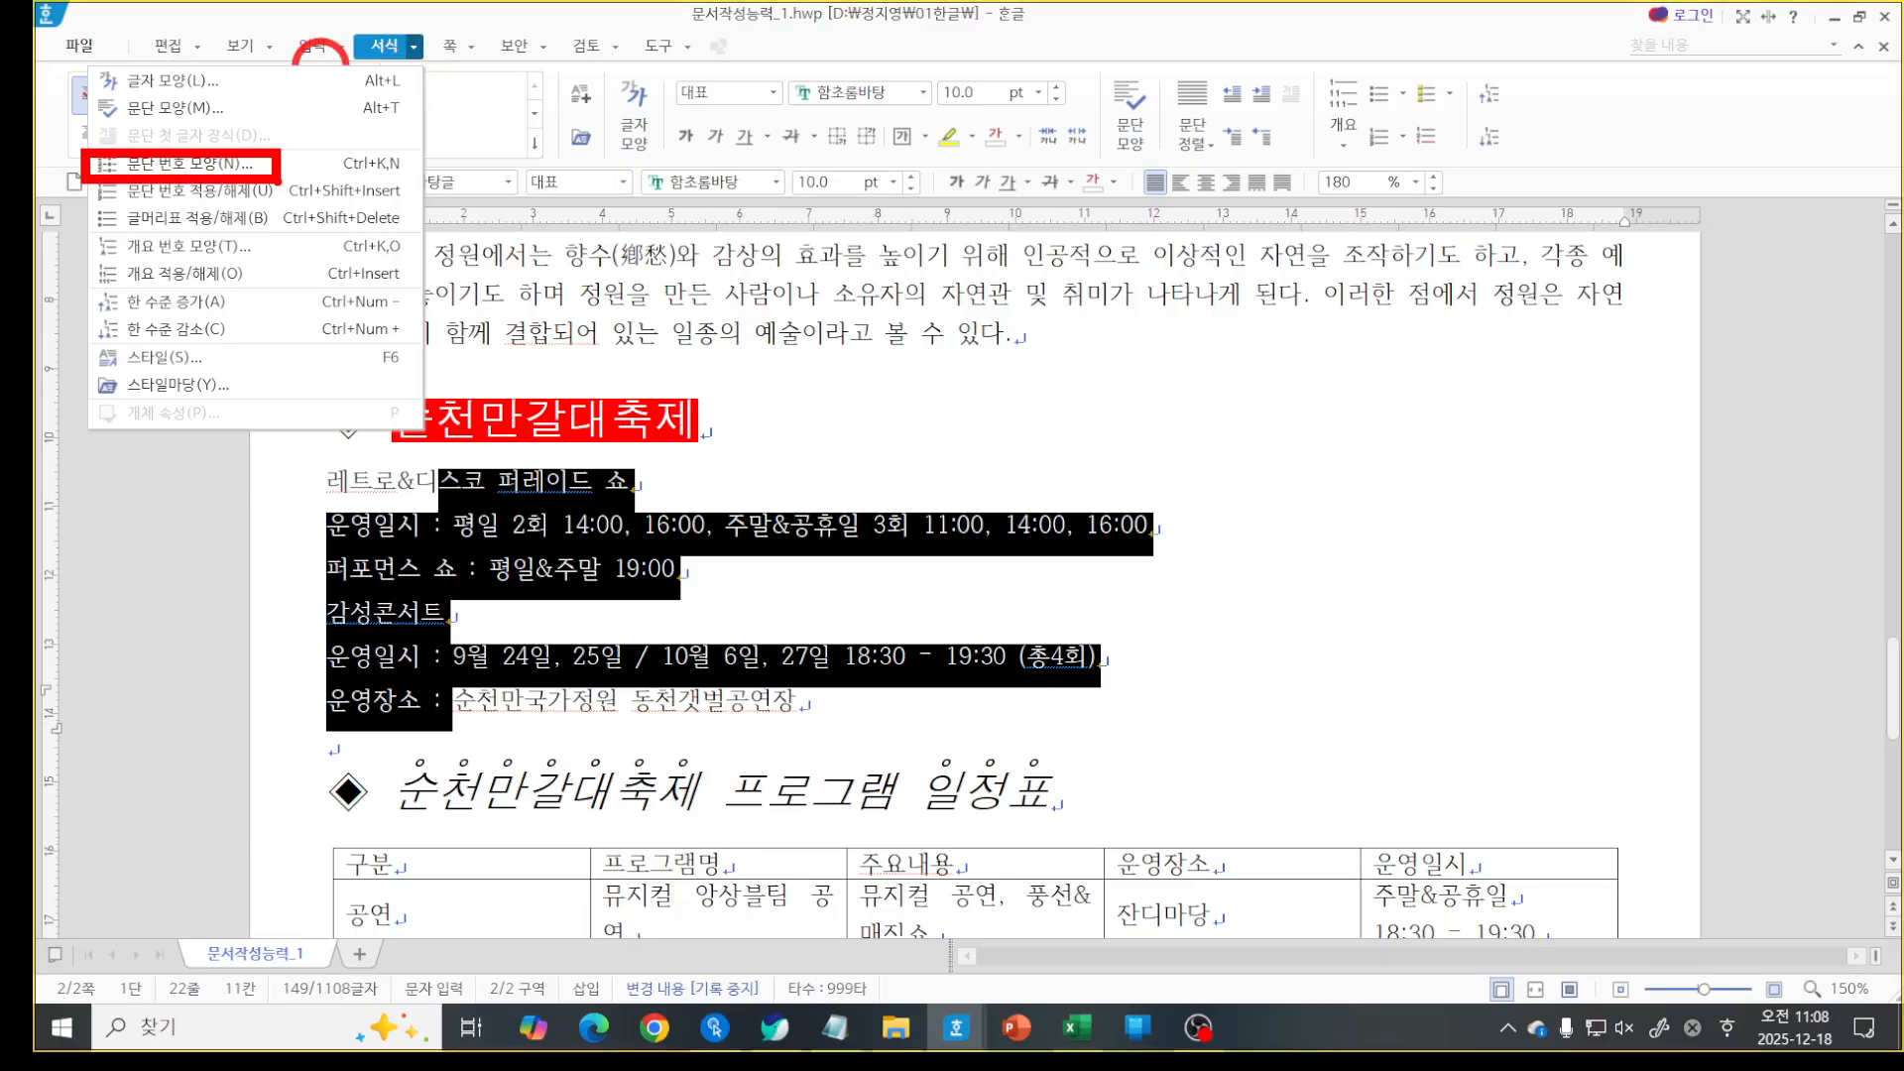
pyautogui.press('Escape')
pyautogui.rightClick(592, 491)
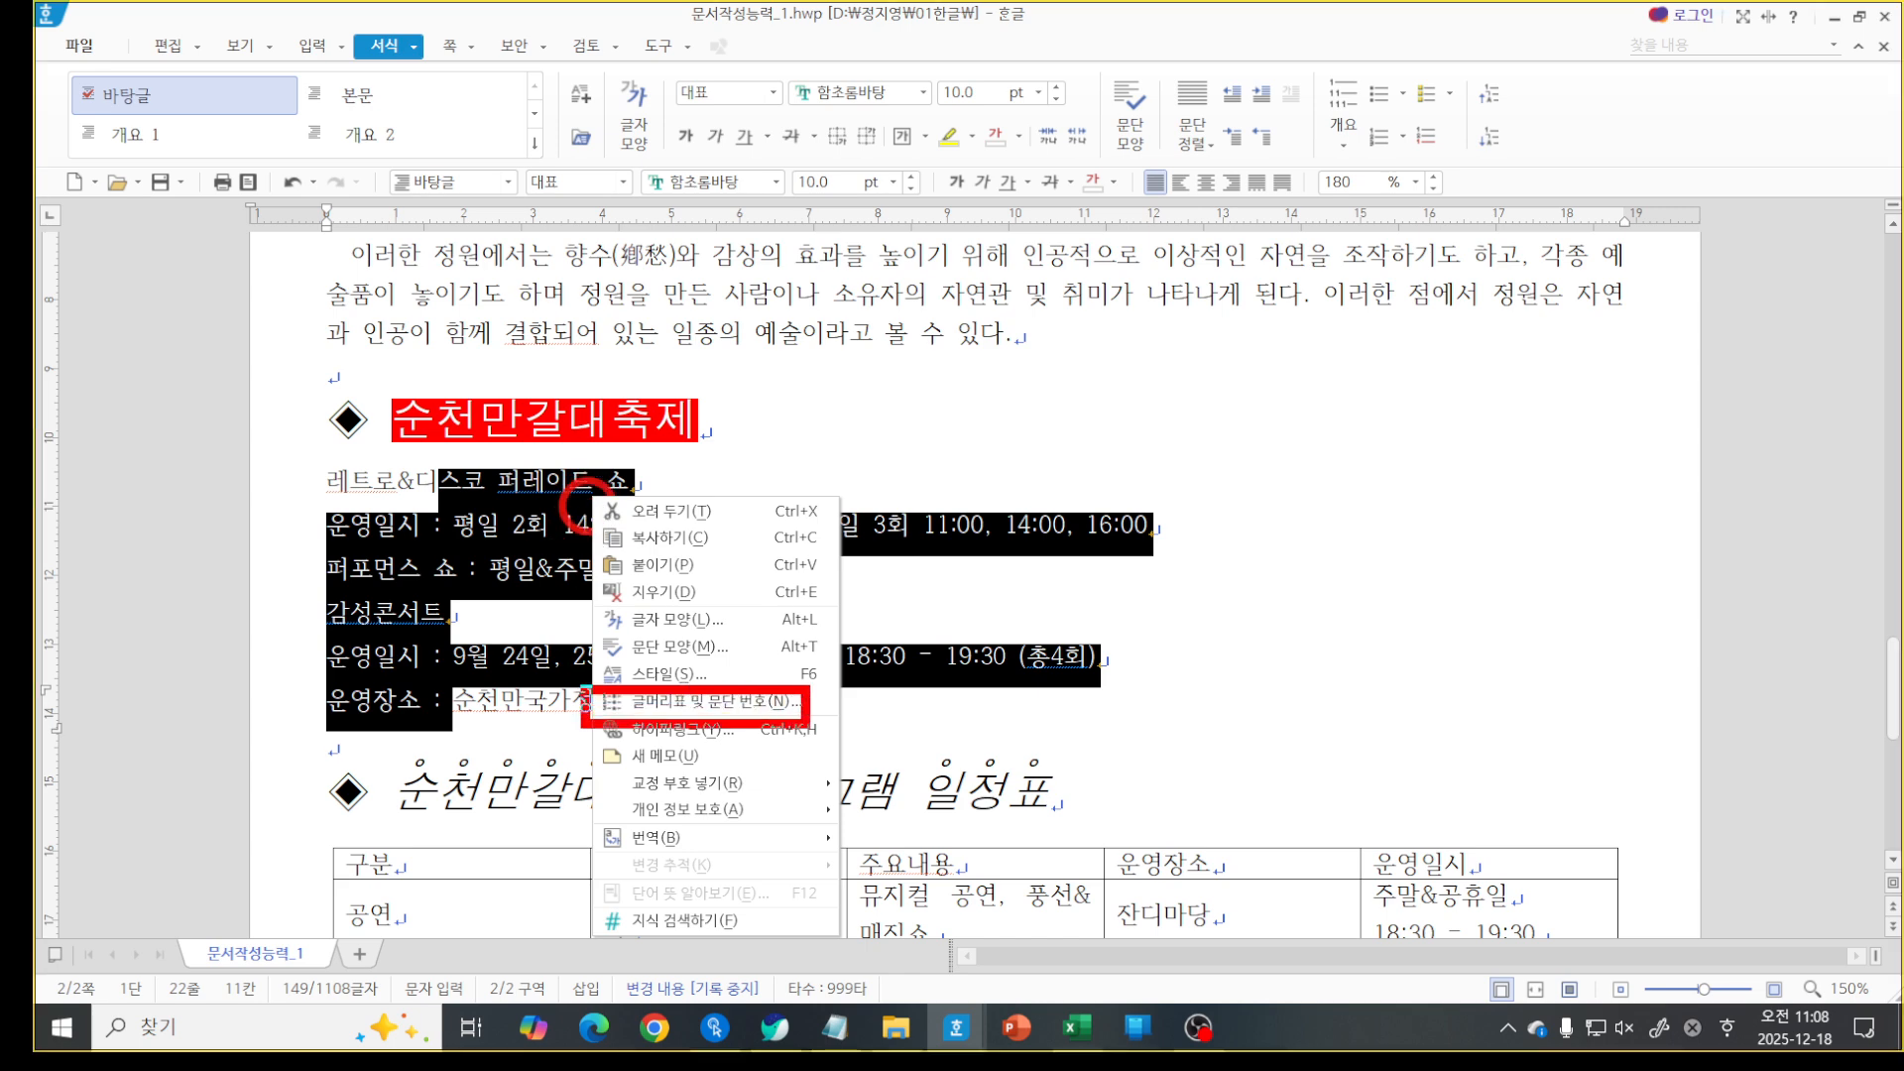
pyautogui.press('Escape')
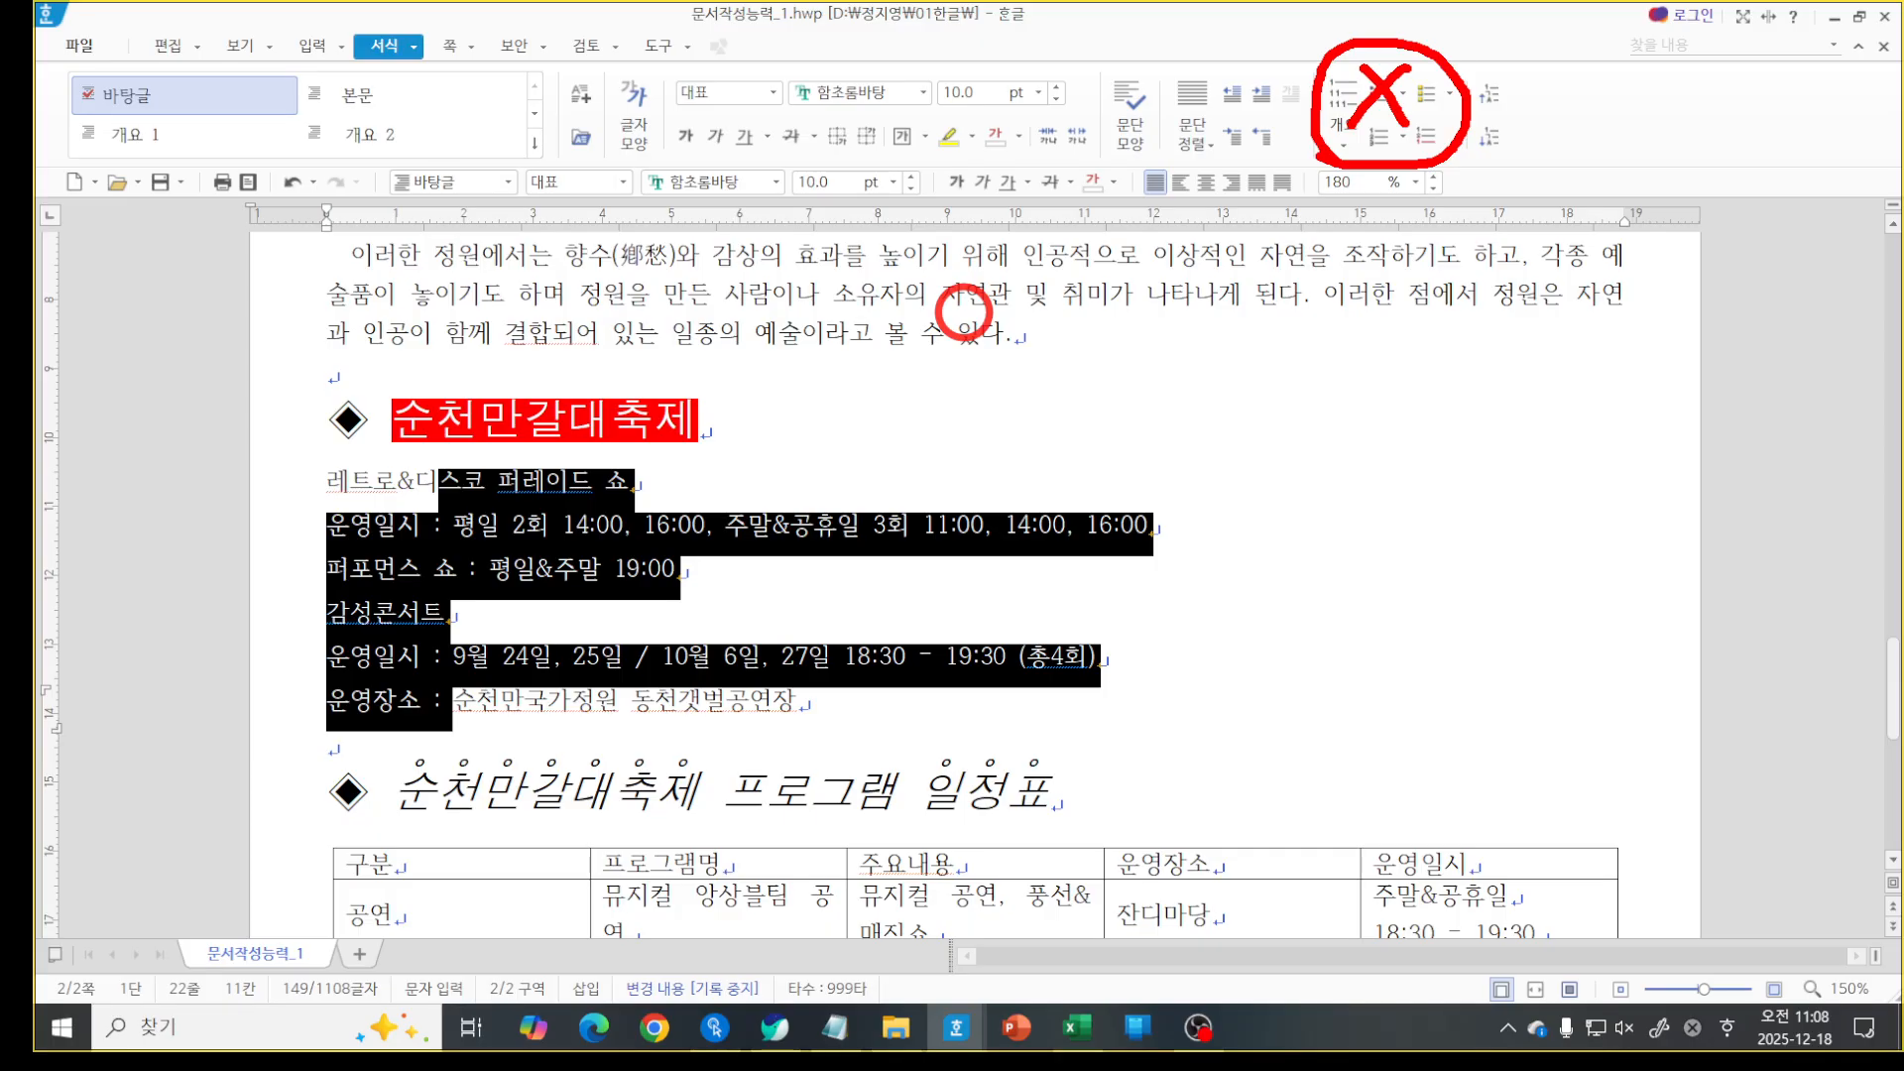
# Open the bullet and paragraph number settings for the selected festival lines and move the dialog off the text.
pyautogui.rightClick(573, 531)
pyautogui.click(655, 718)
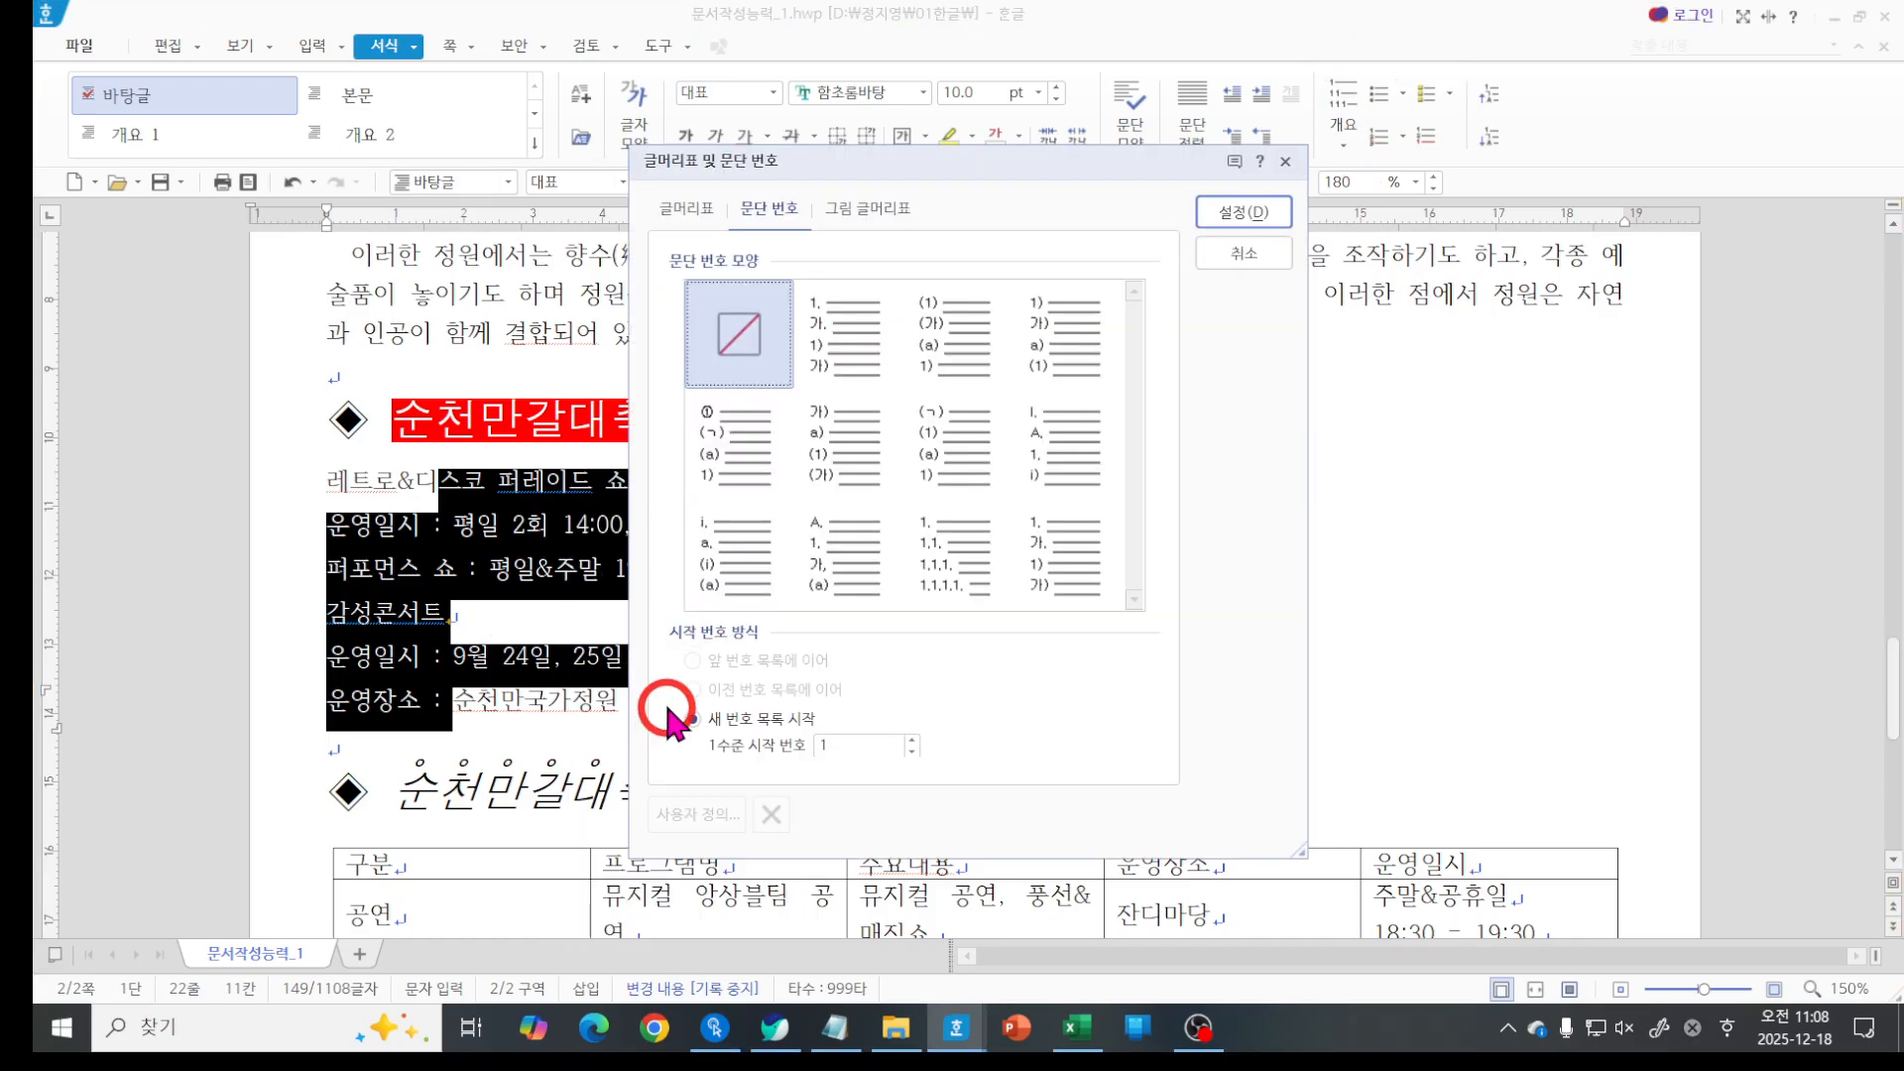
pyautogui.moveTo(813, 160); pyautogui.dragTo(997, 187)
# Examine the available bullet, paragraph number and picture bullet formats, ending on the paragraph number formats.
pyautogui.click(868, 238)
pyautogui.click(954, 236)
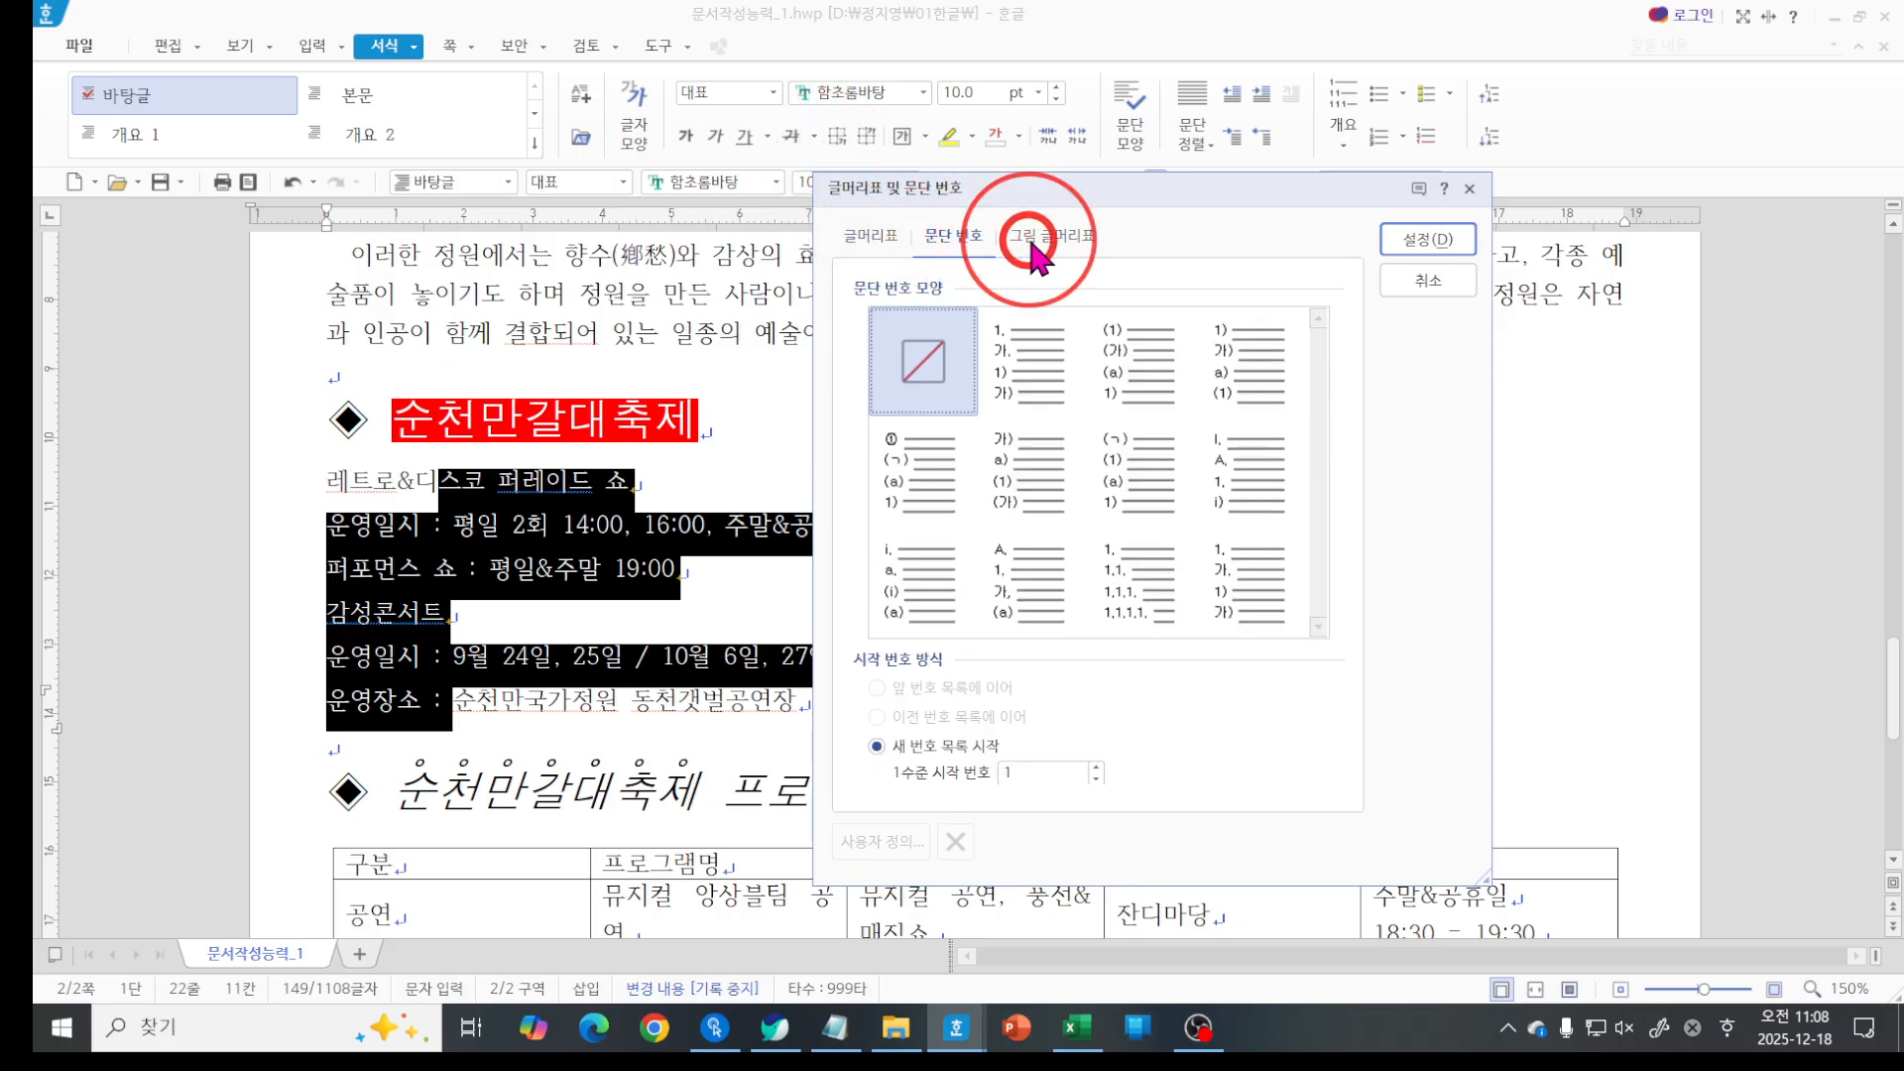
pyautogui.click(1031, 240)
pyautogui.click(956, 236)
pyautogui.click(877, 238)
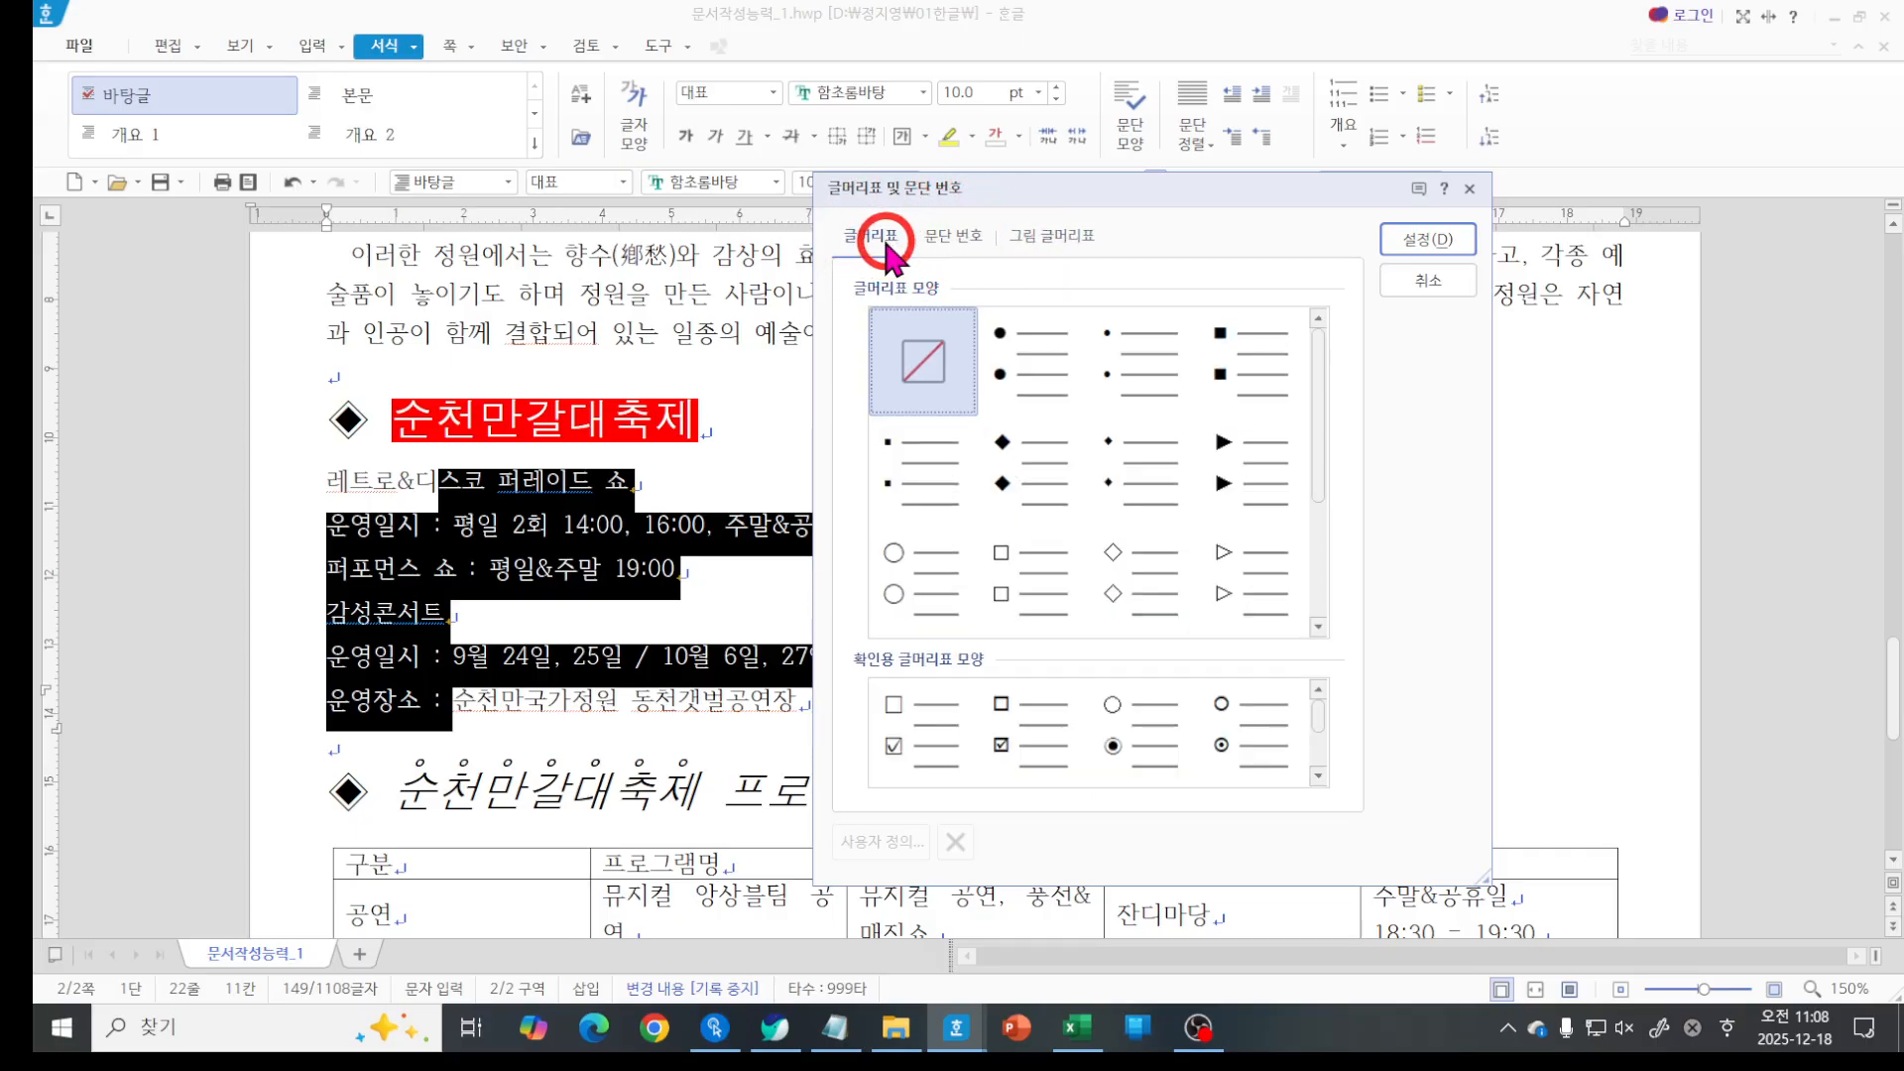
pyautogui.click(1021, 461)
pyautogui.click(960, 248)
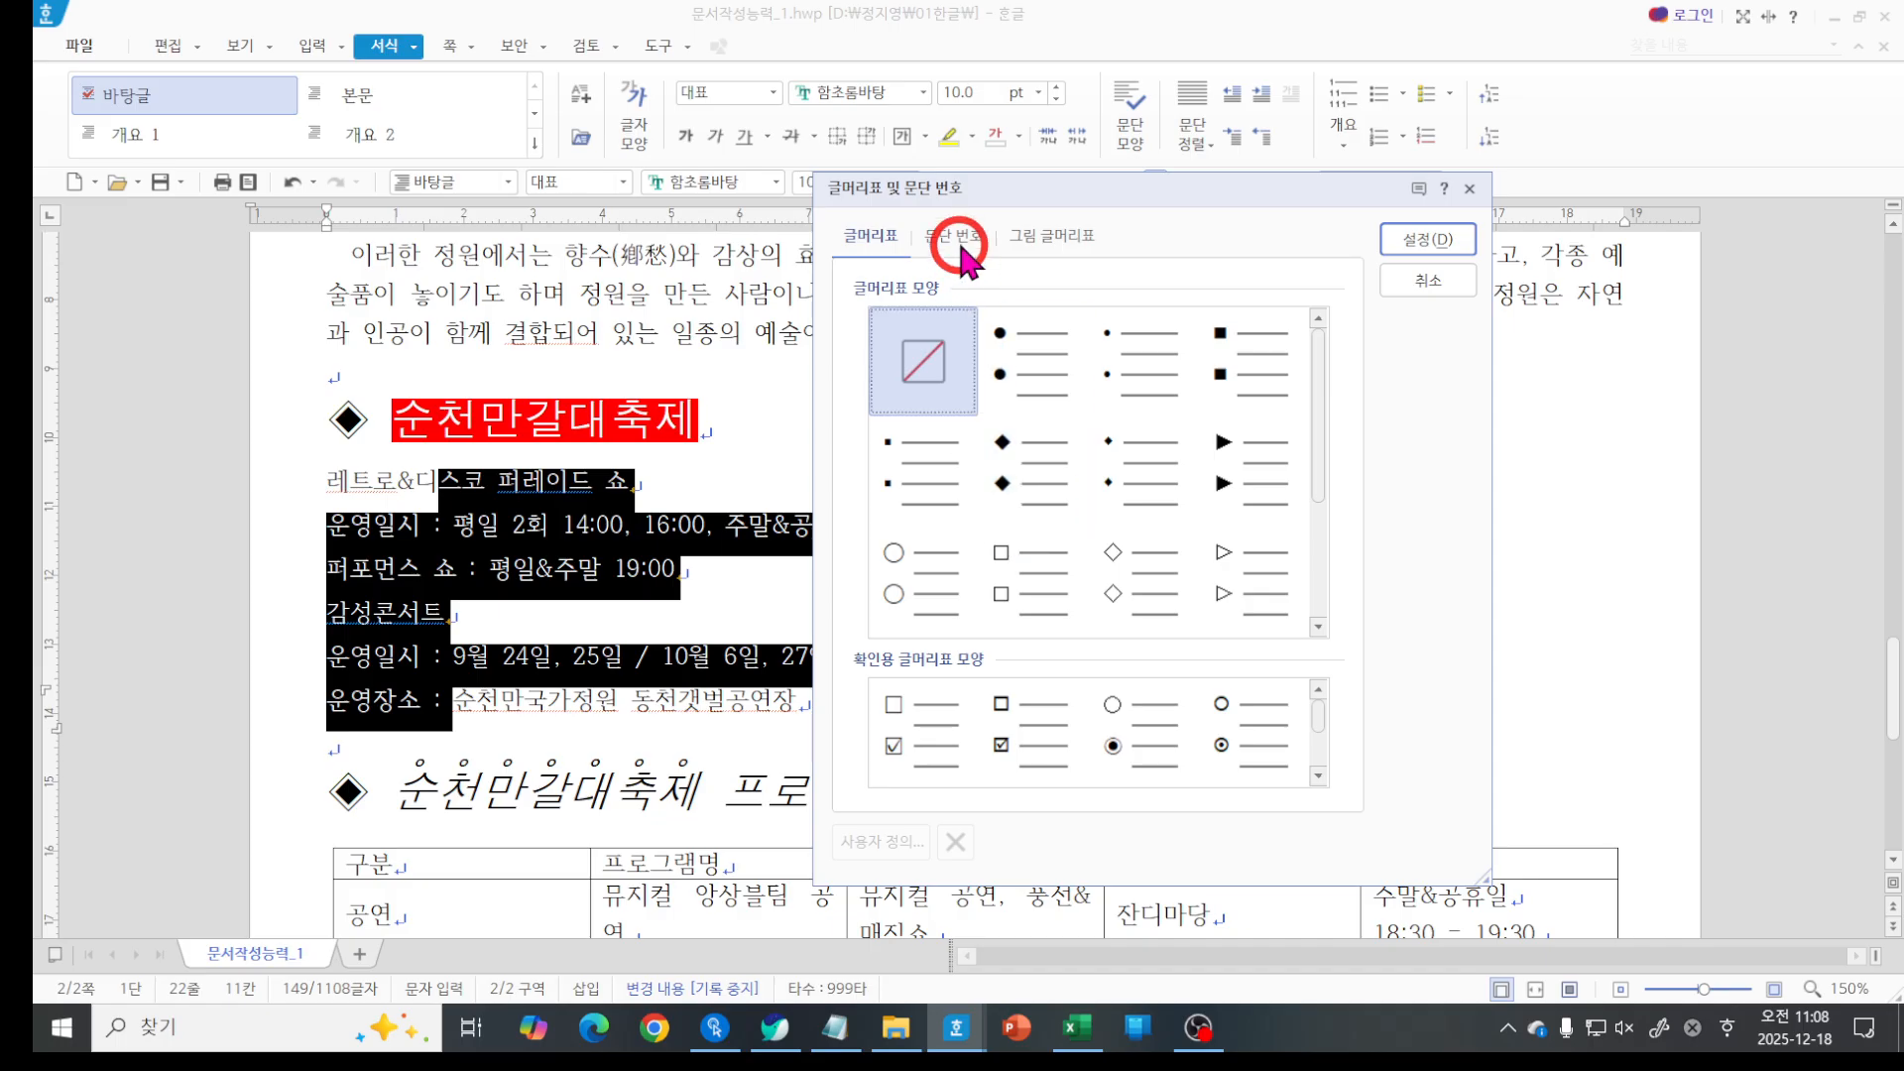
pyautogui.click(961, 243)
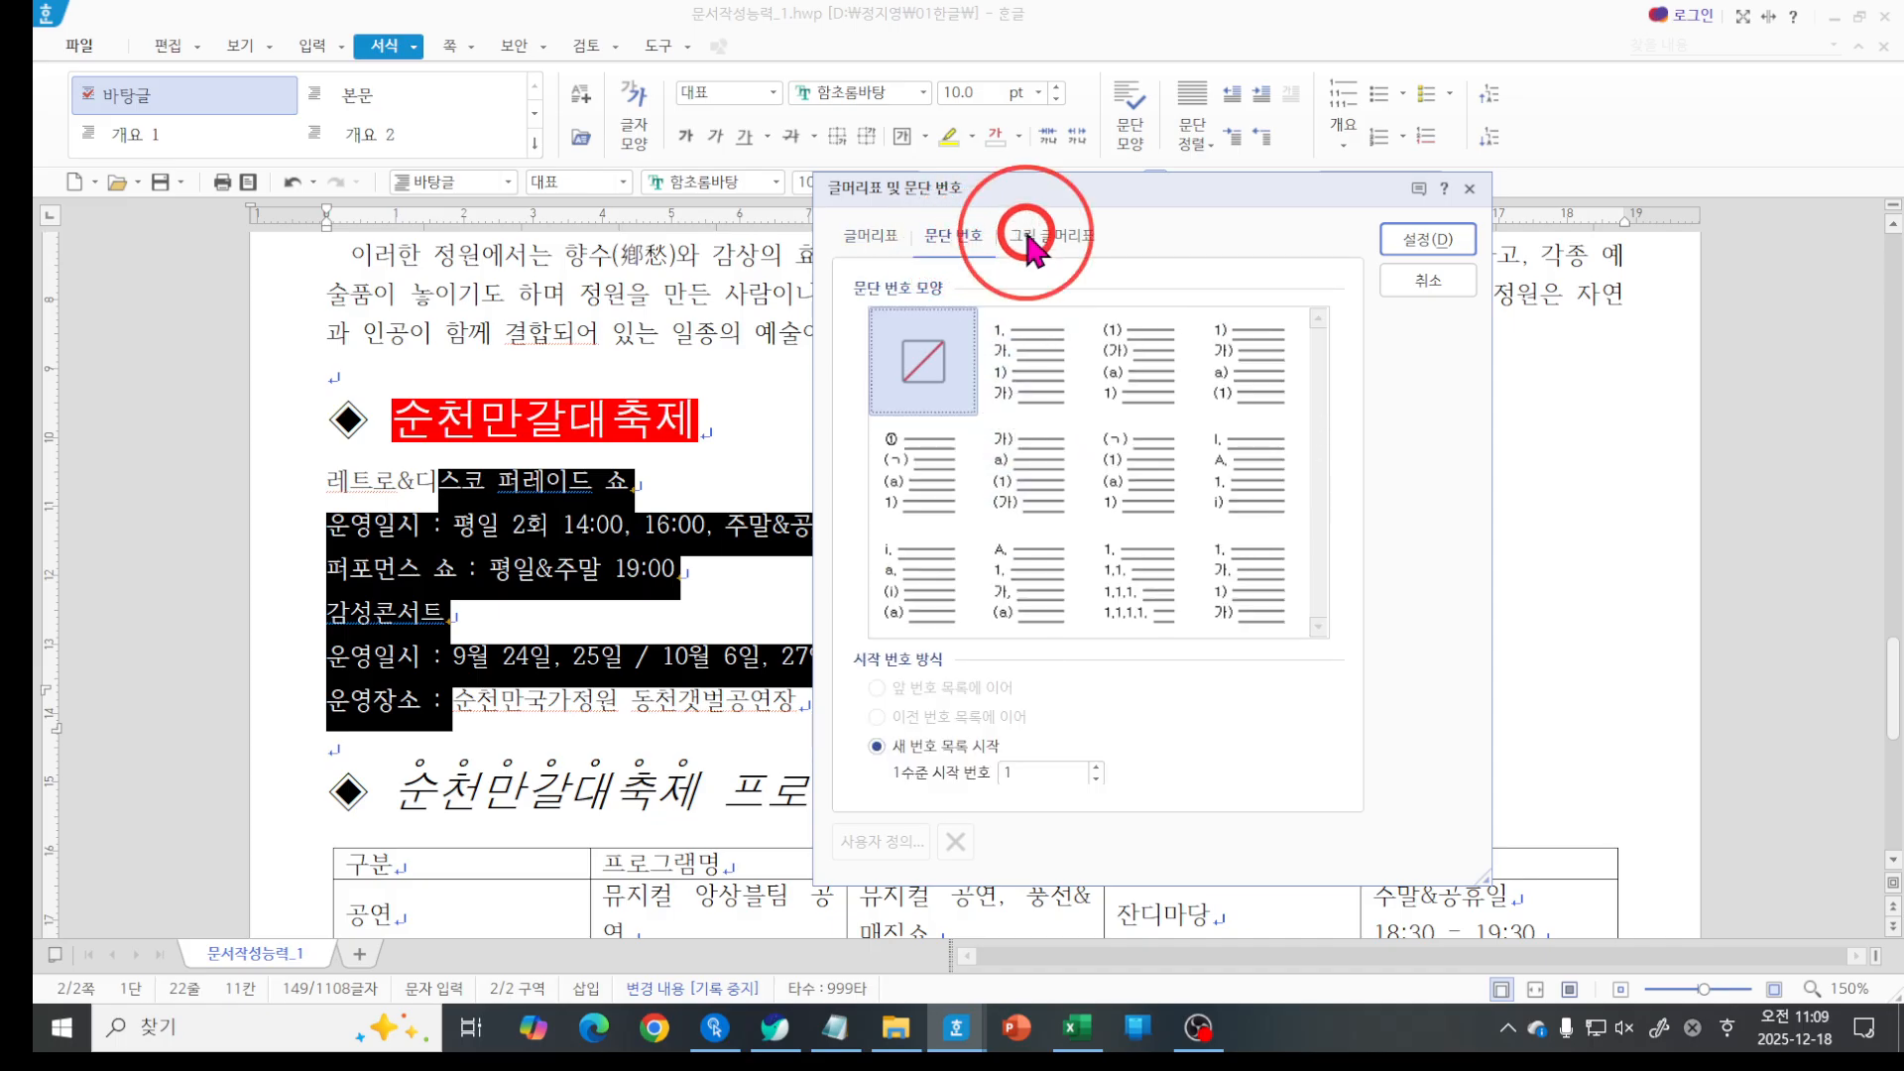
pyautogui.click(1029, 236)
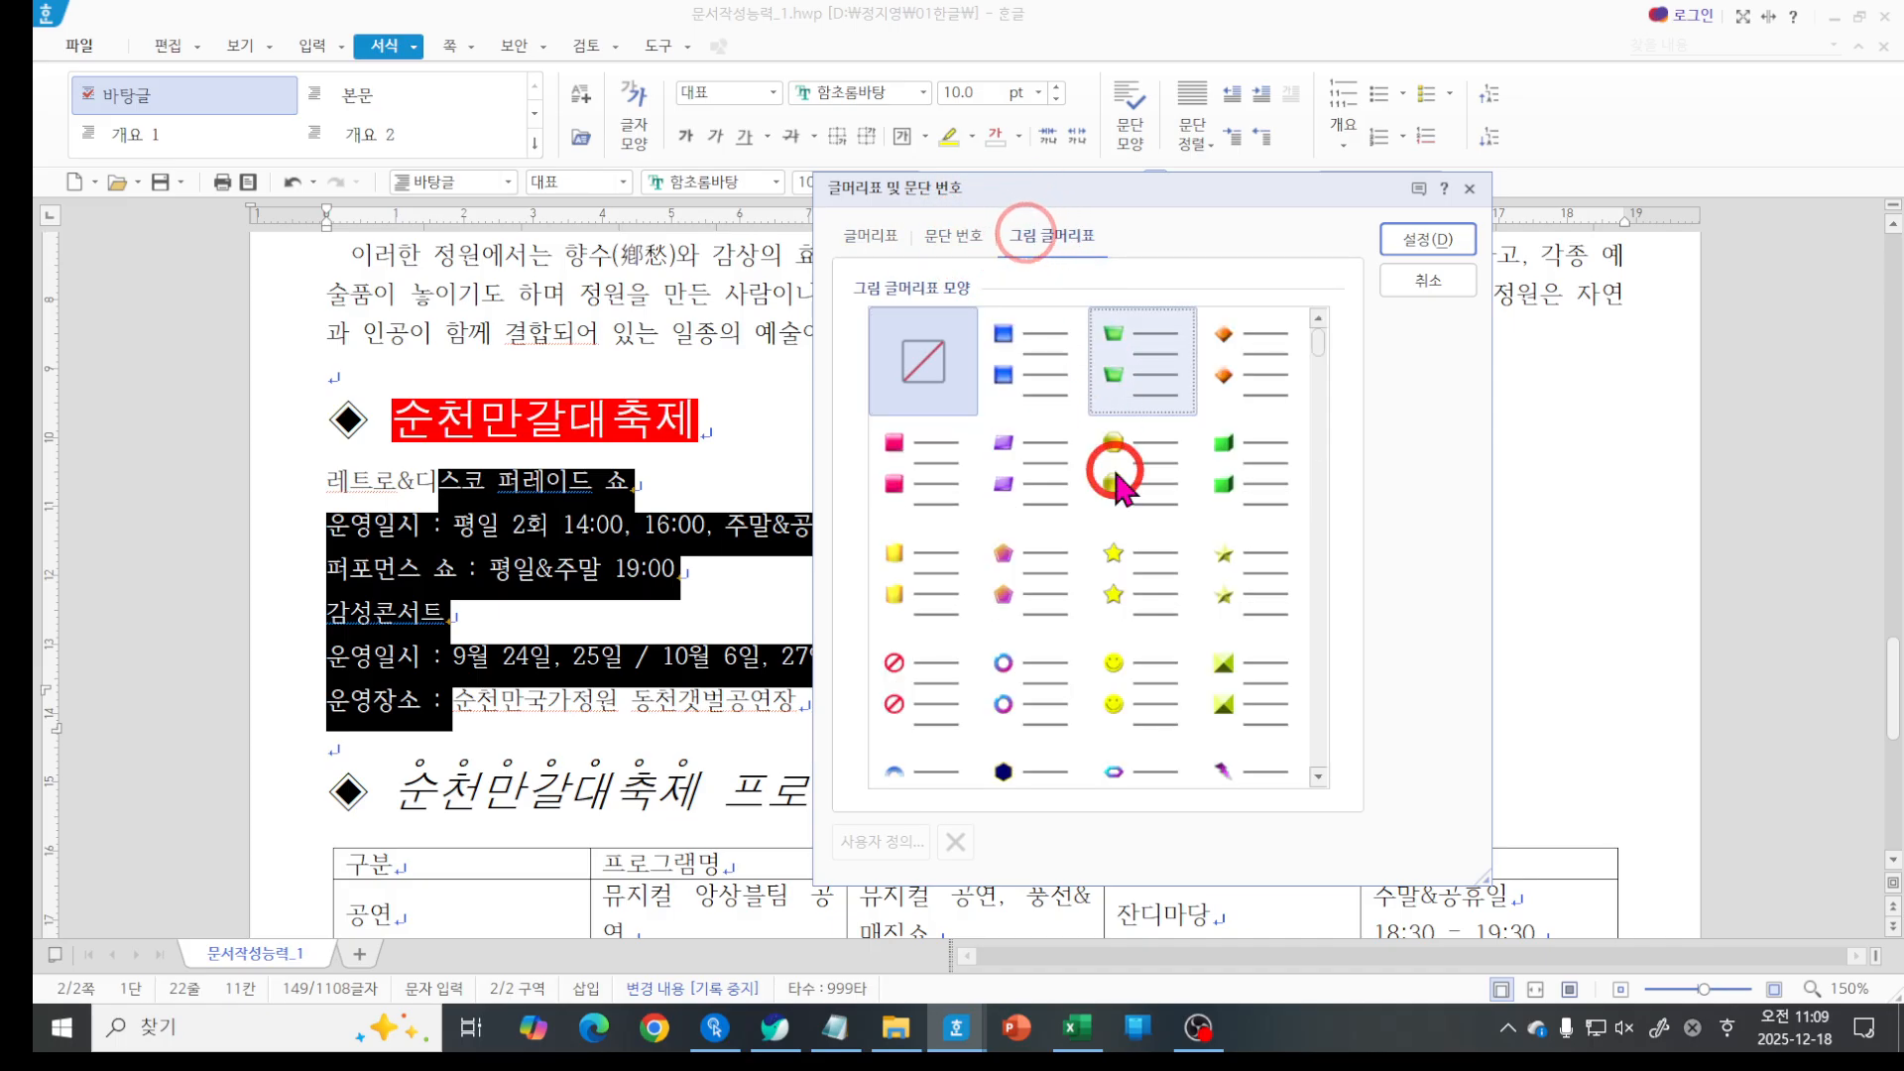
pyautogui.click(958, 238)
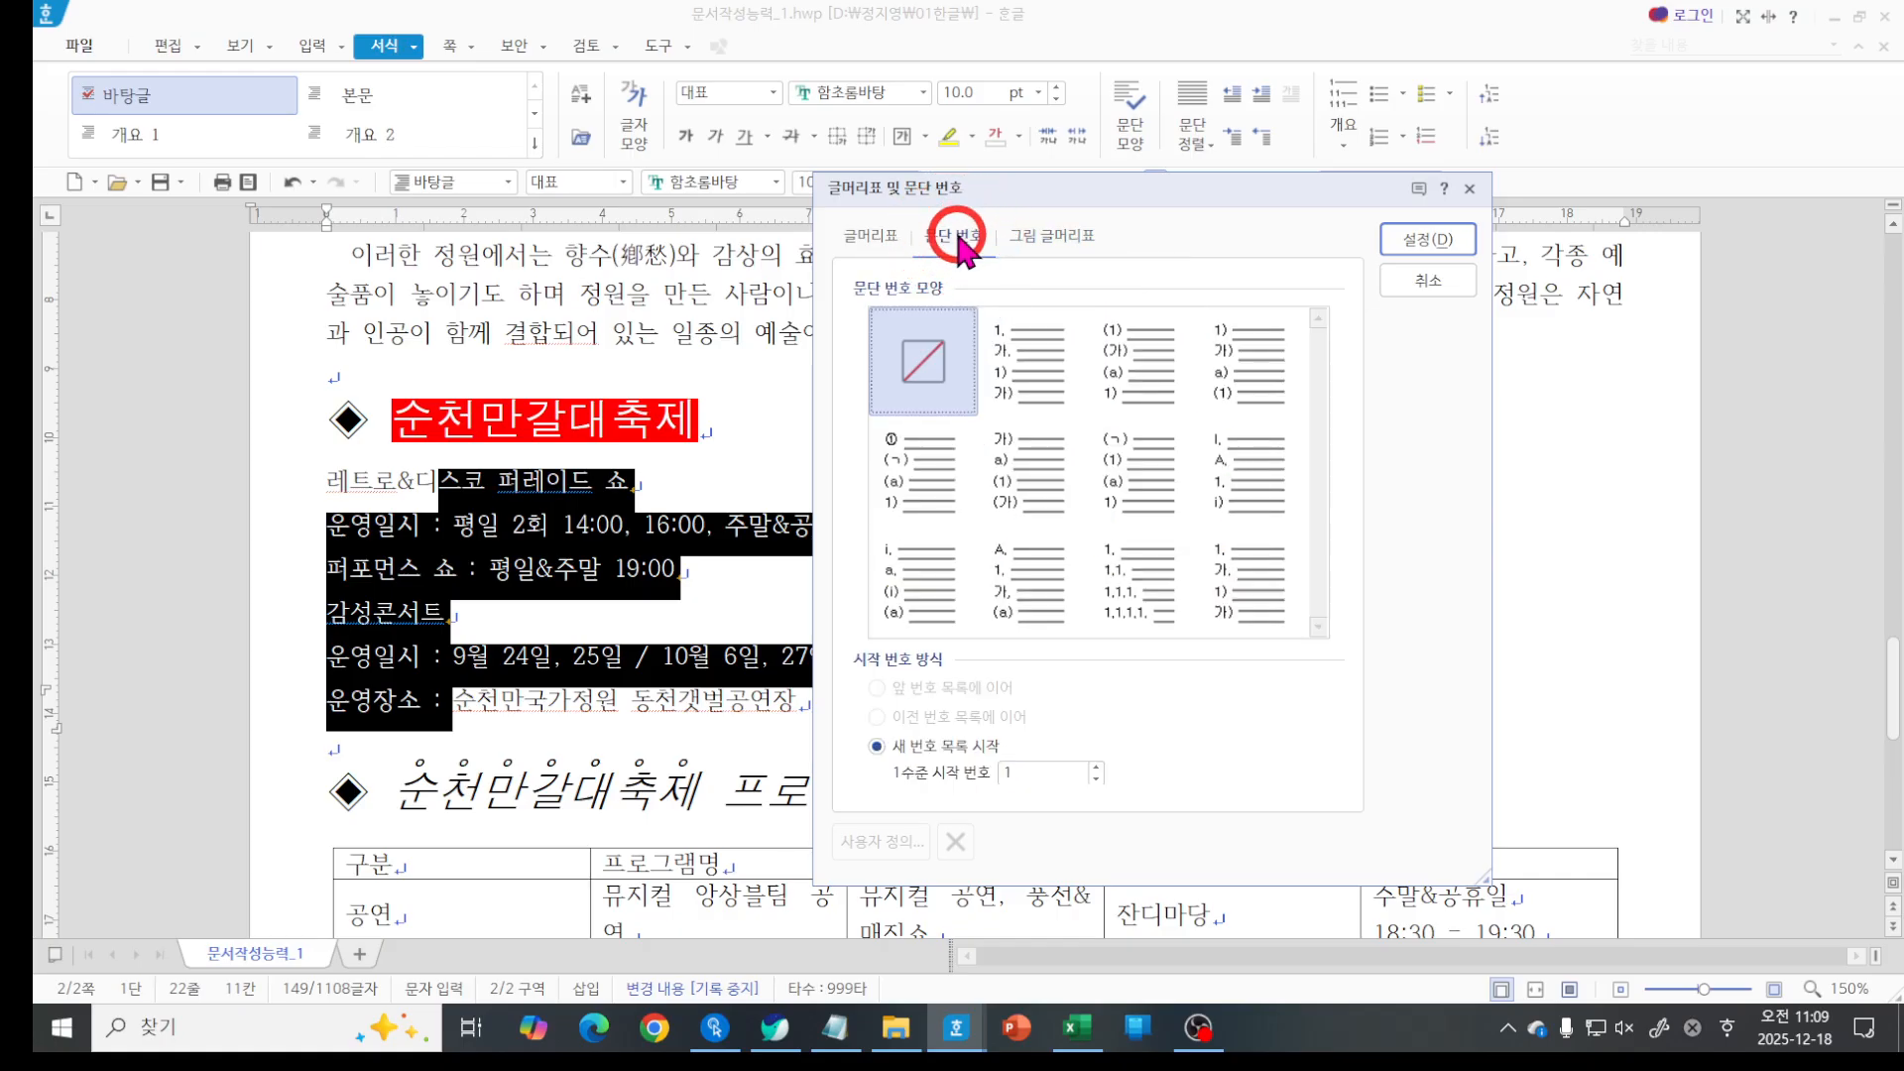
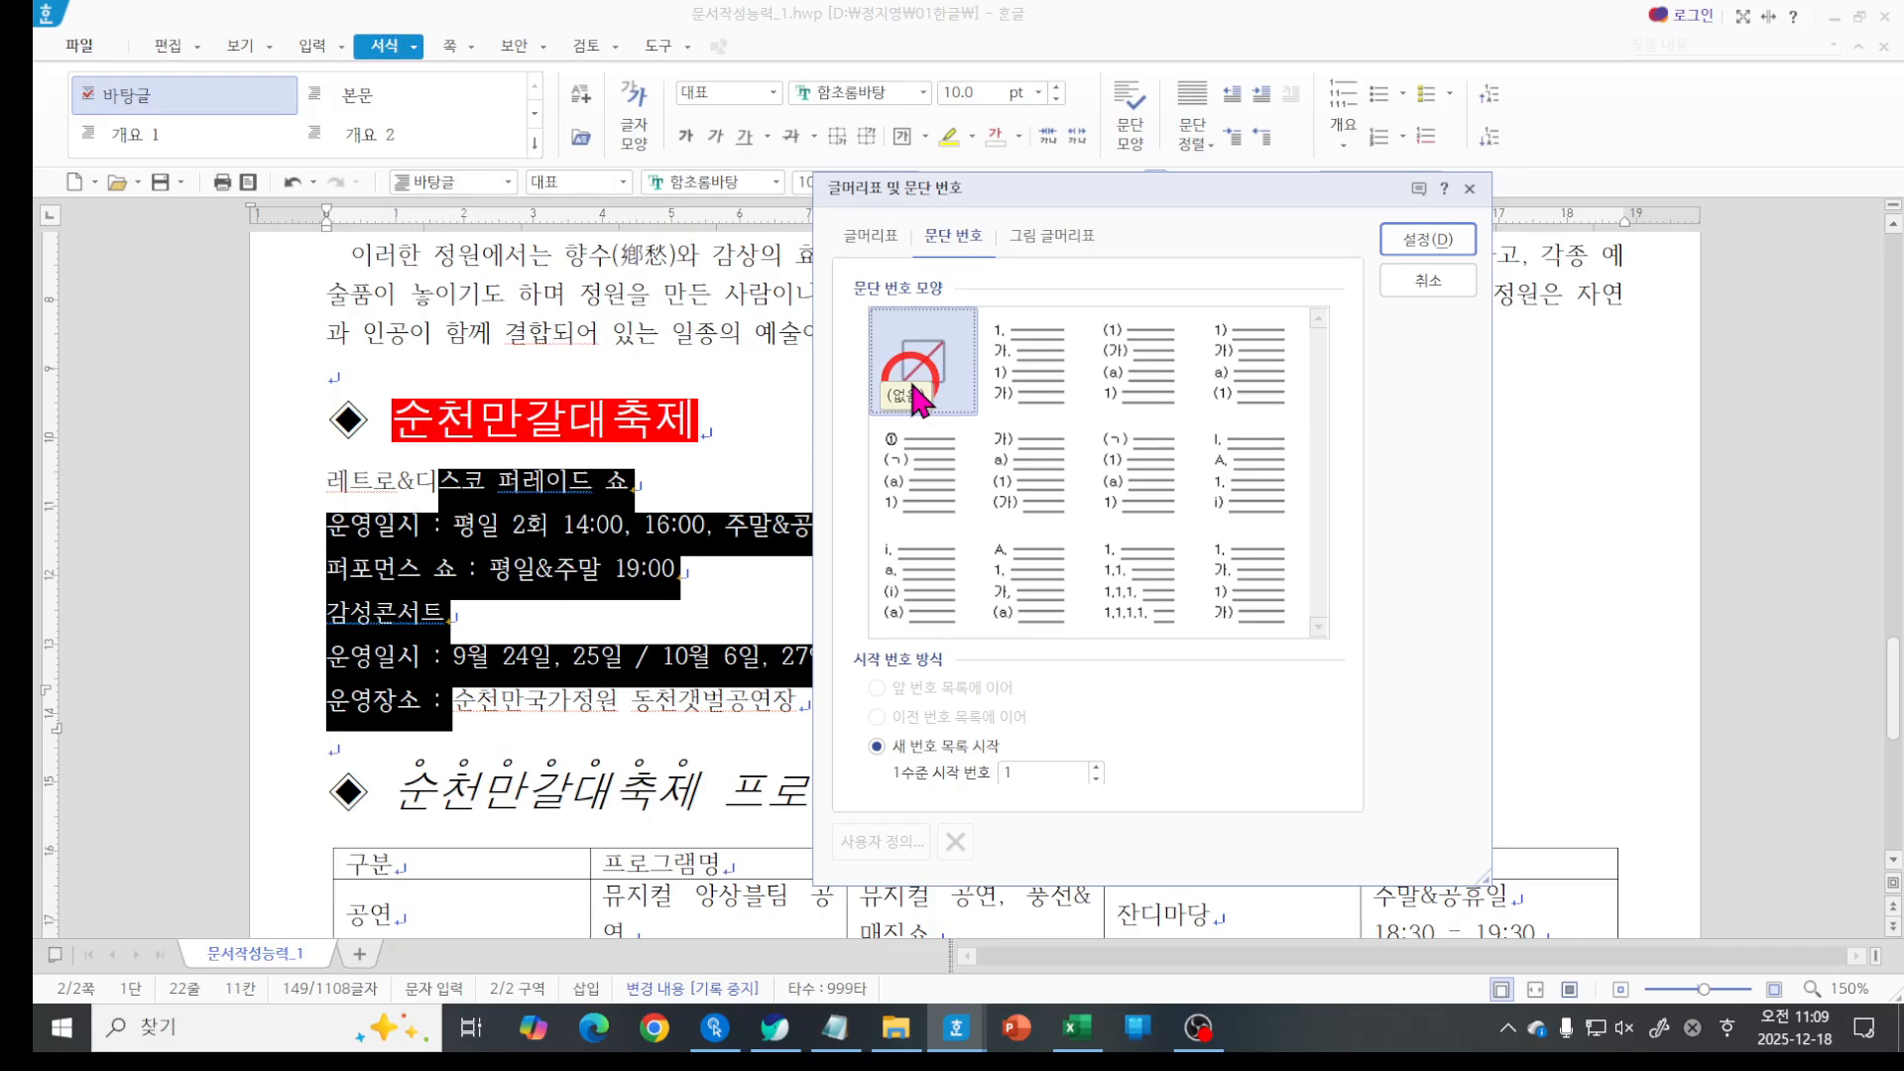
# Open the custom definition of the A., 1., 가., (a) paragraph number format and set level 1's number shape to 1,2,3.
pyautogui.click(1149, 362)
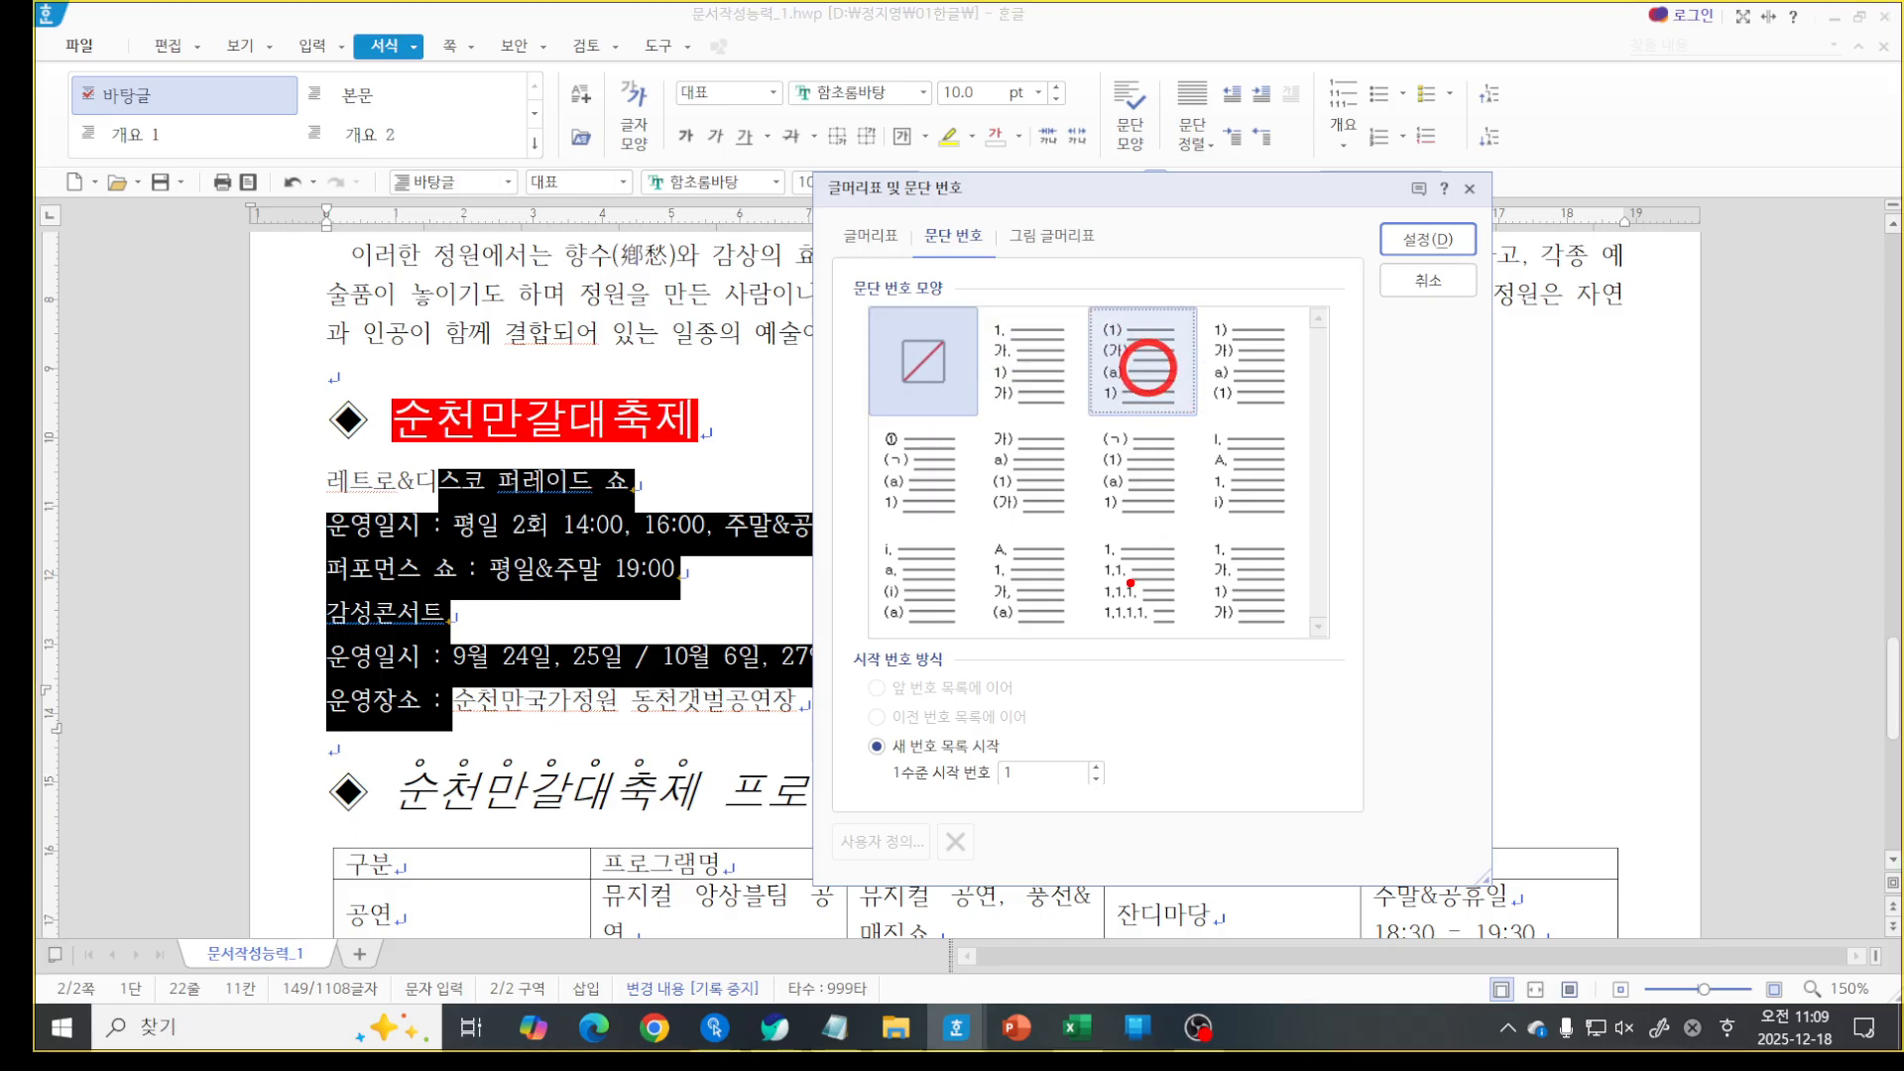
pyautogui.click(906, 393)
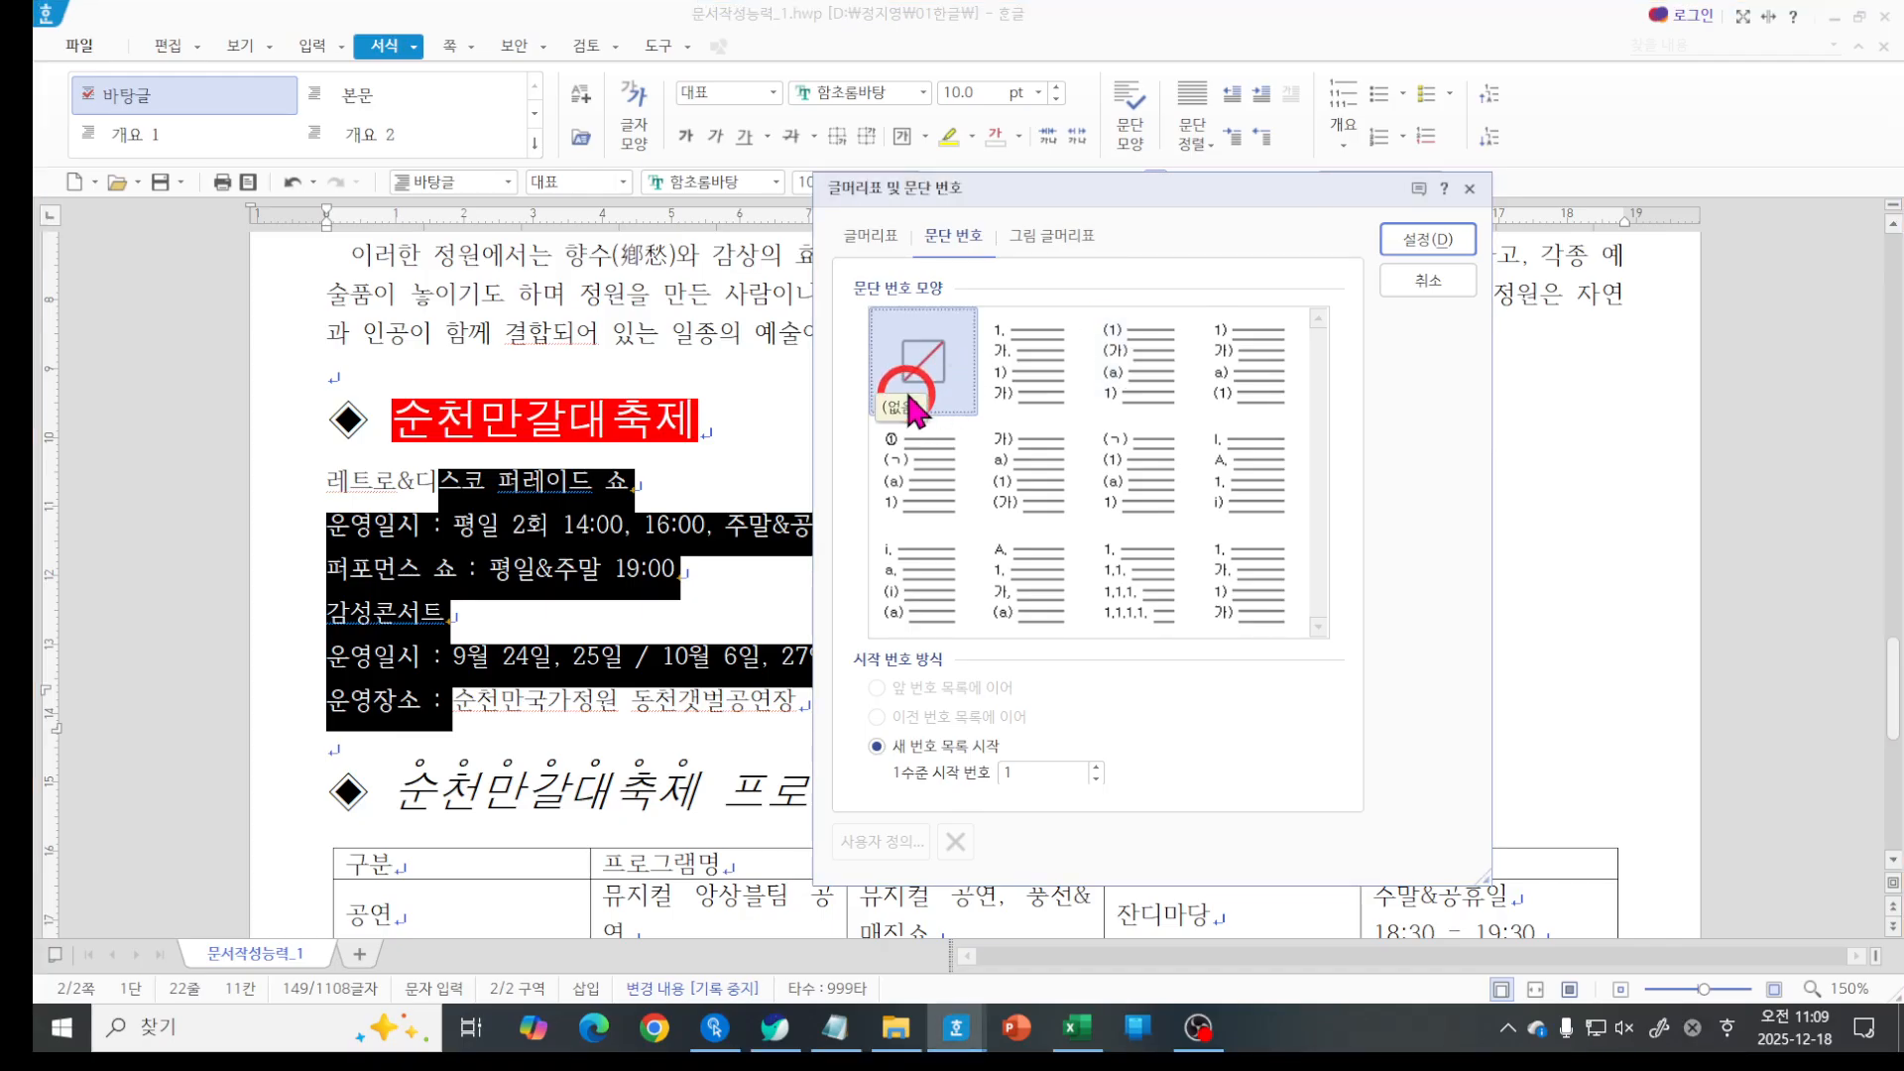
pyautogui.click(1221, 382)
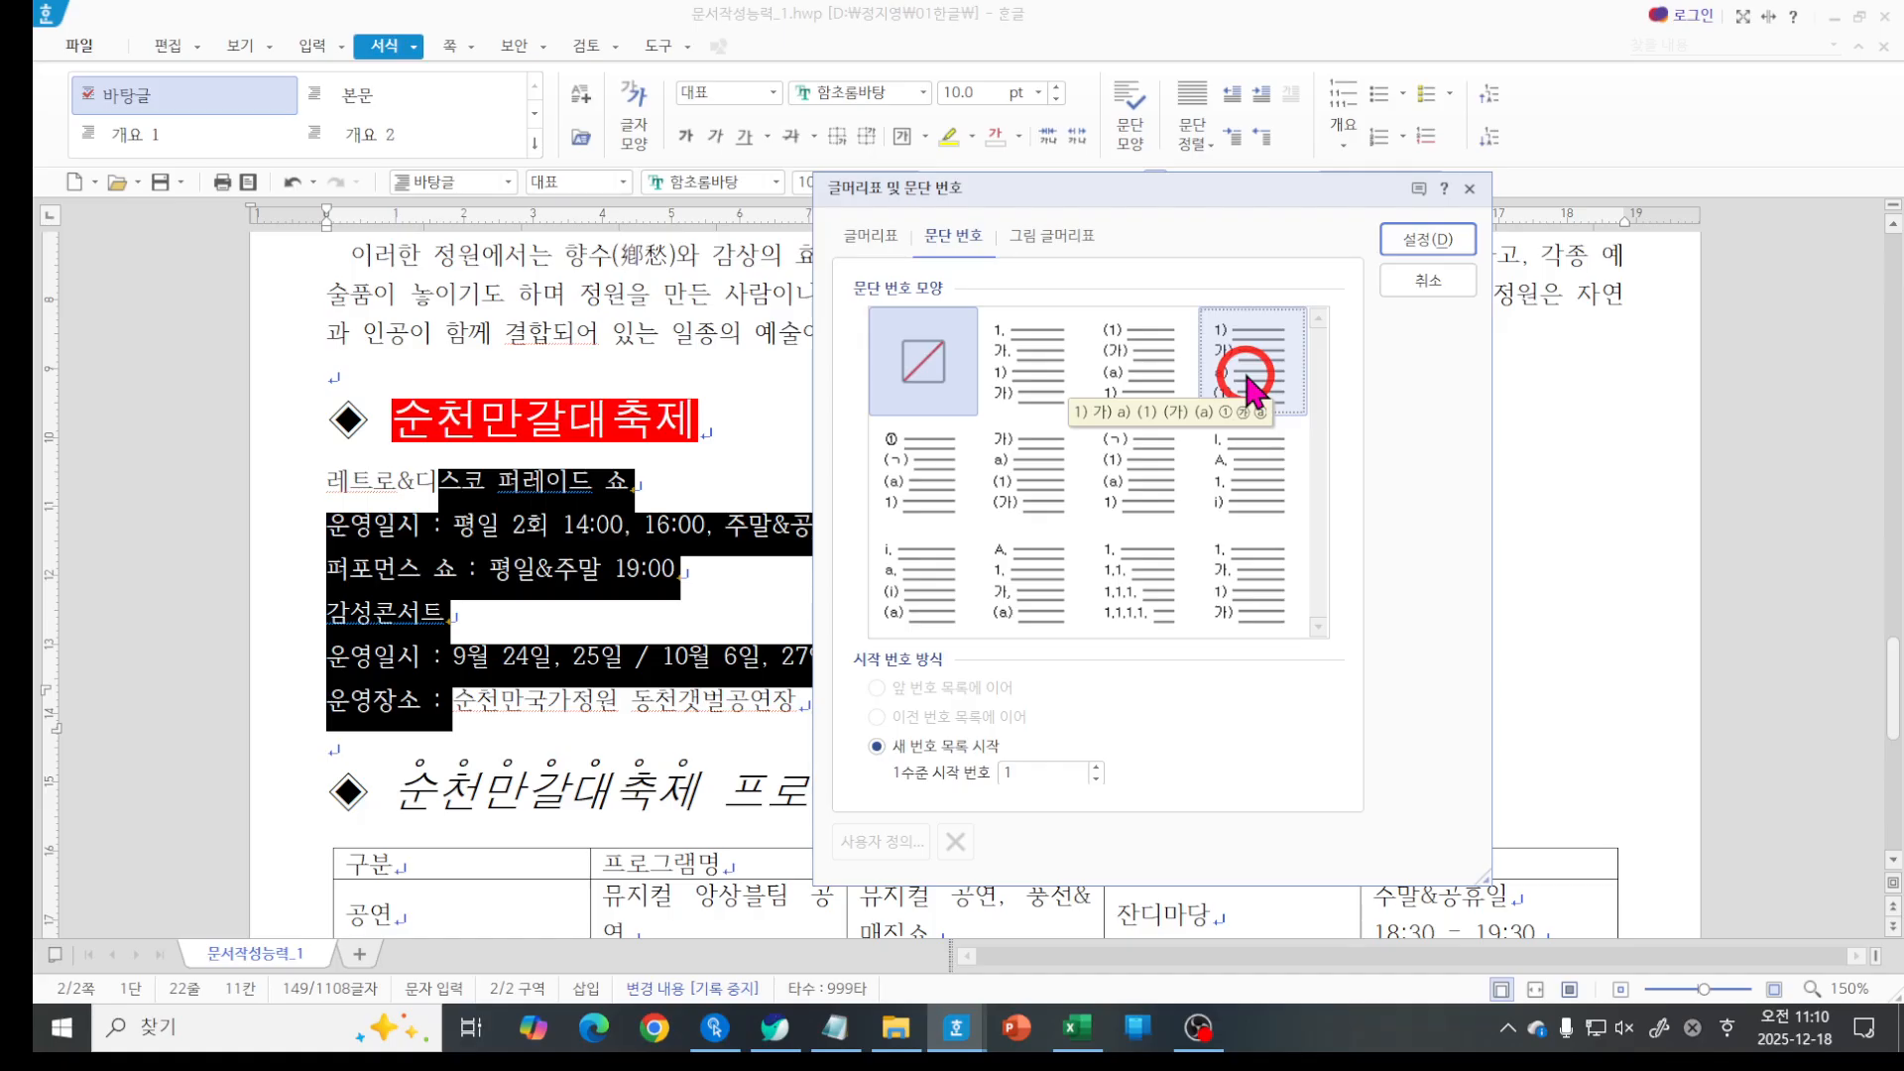
pyautogui.click(1045, 561)
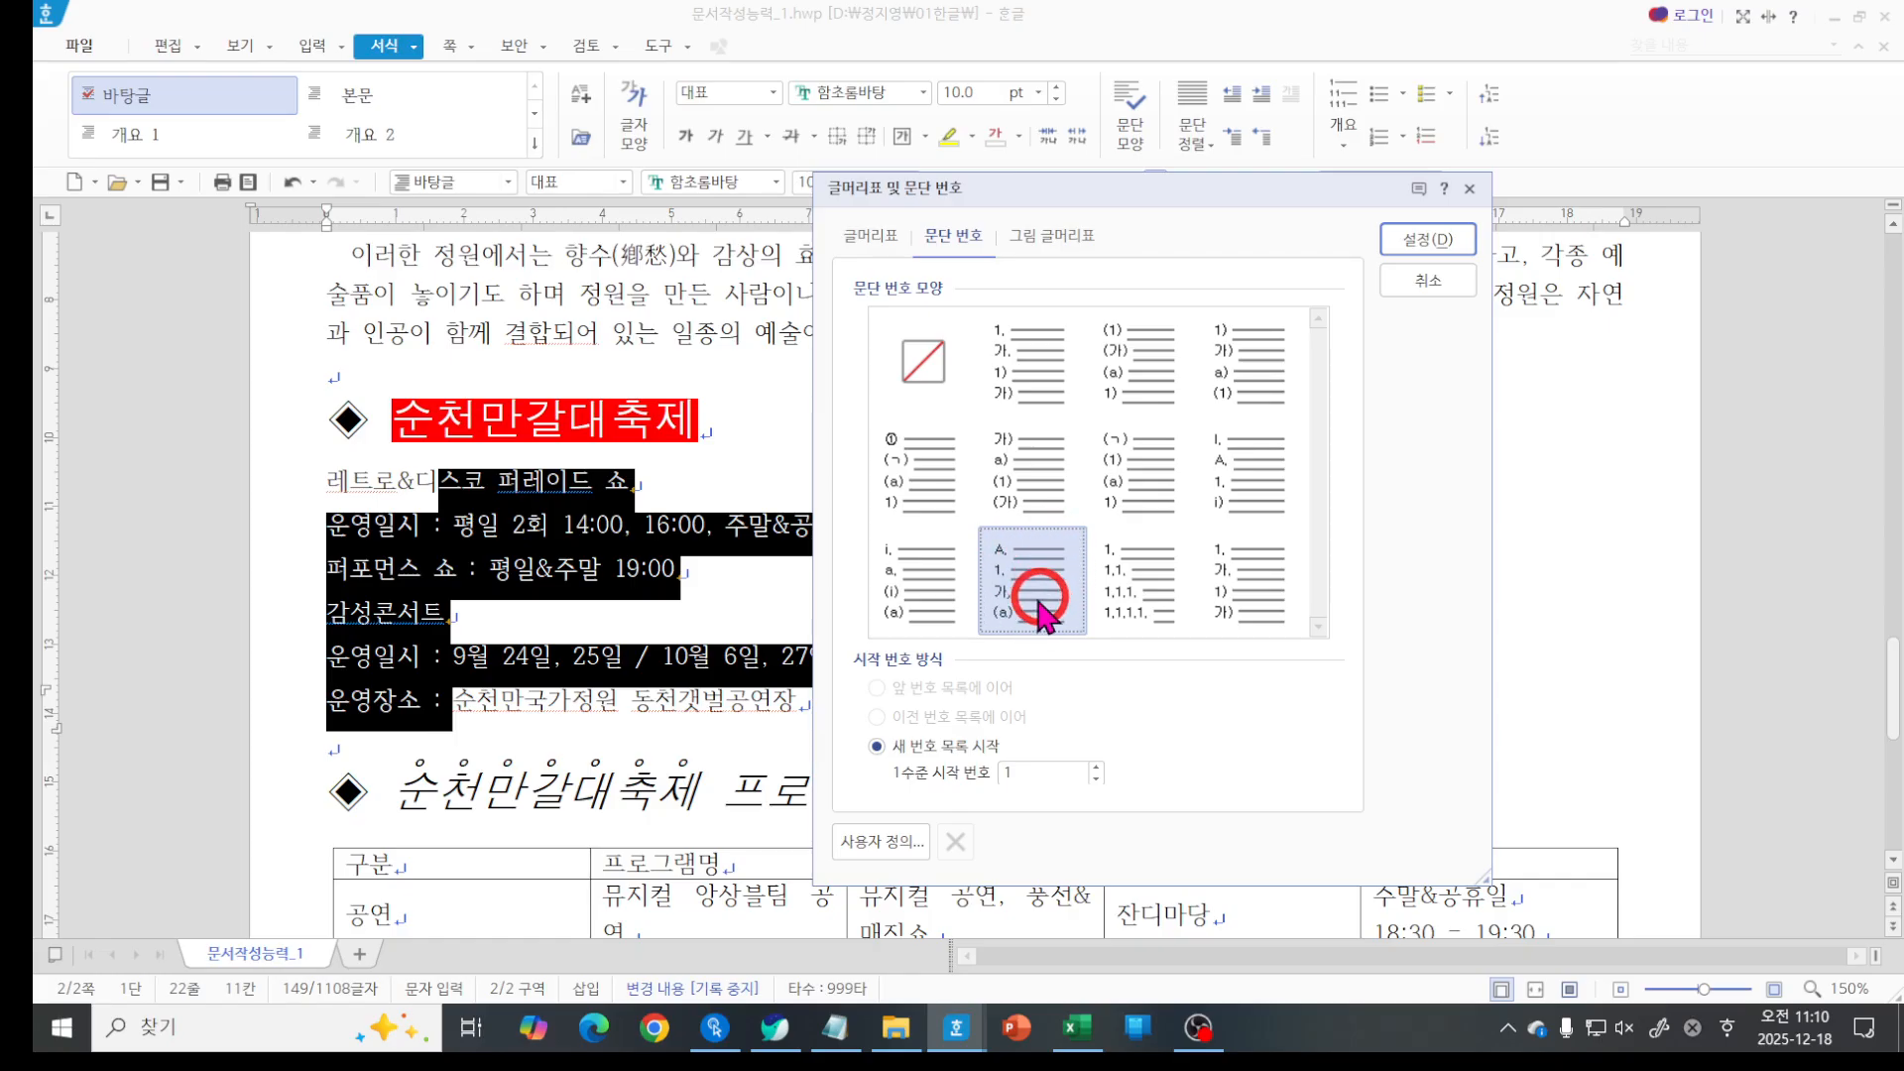
pyautogui.click(881, 851)
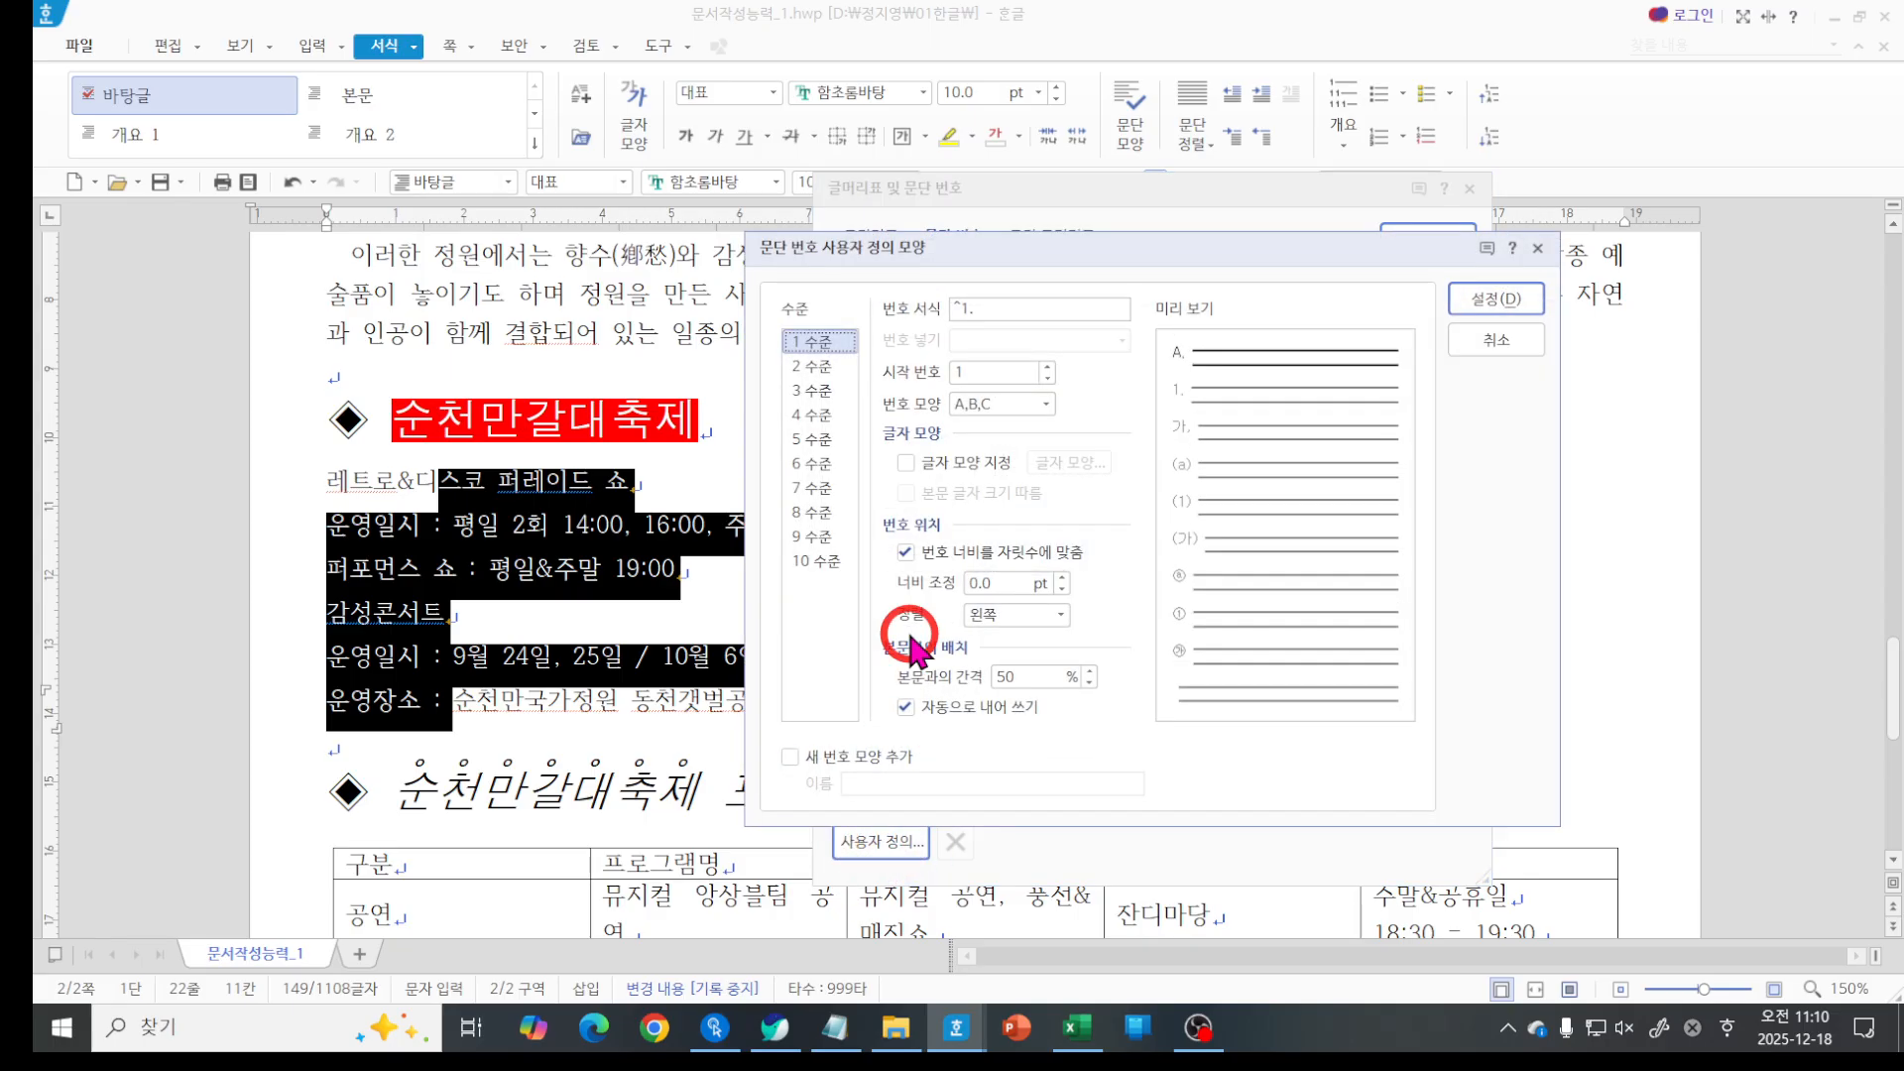
pyautogui.moveTo(949, 263); pyautogui.dragTo(933, 206)
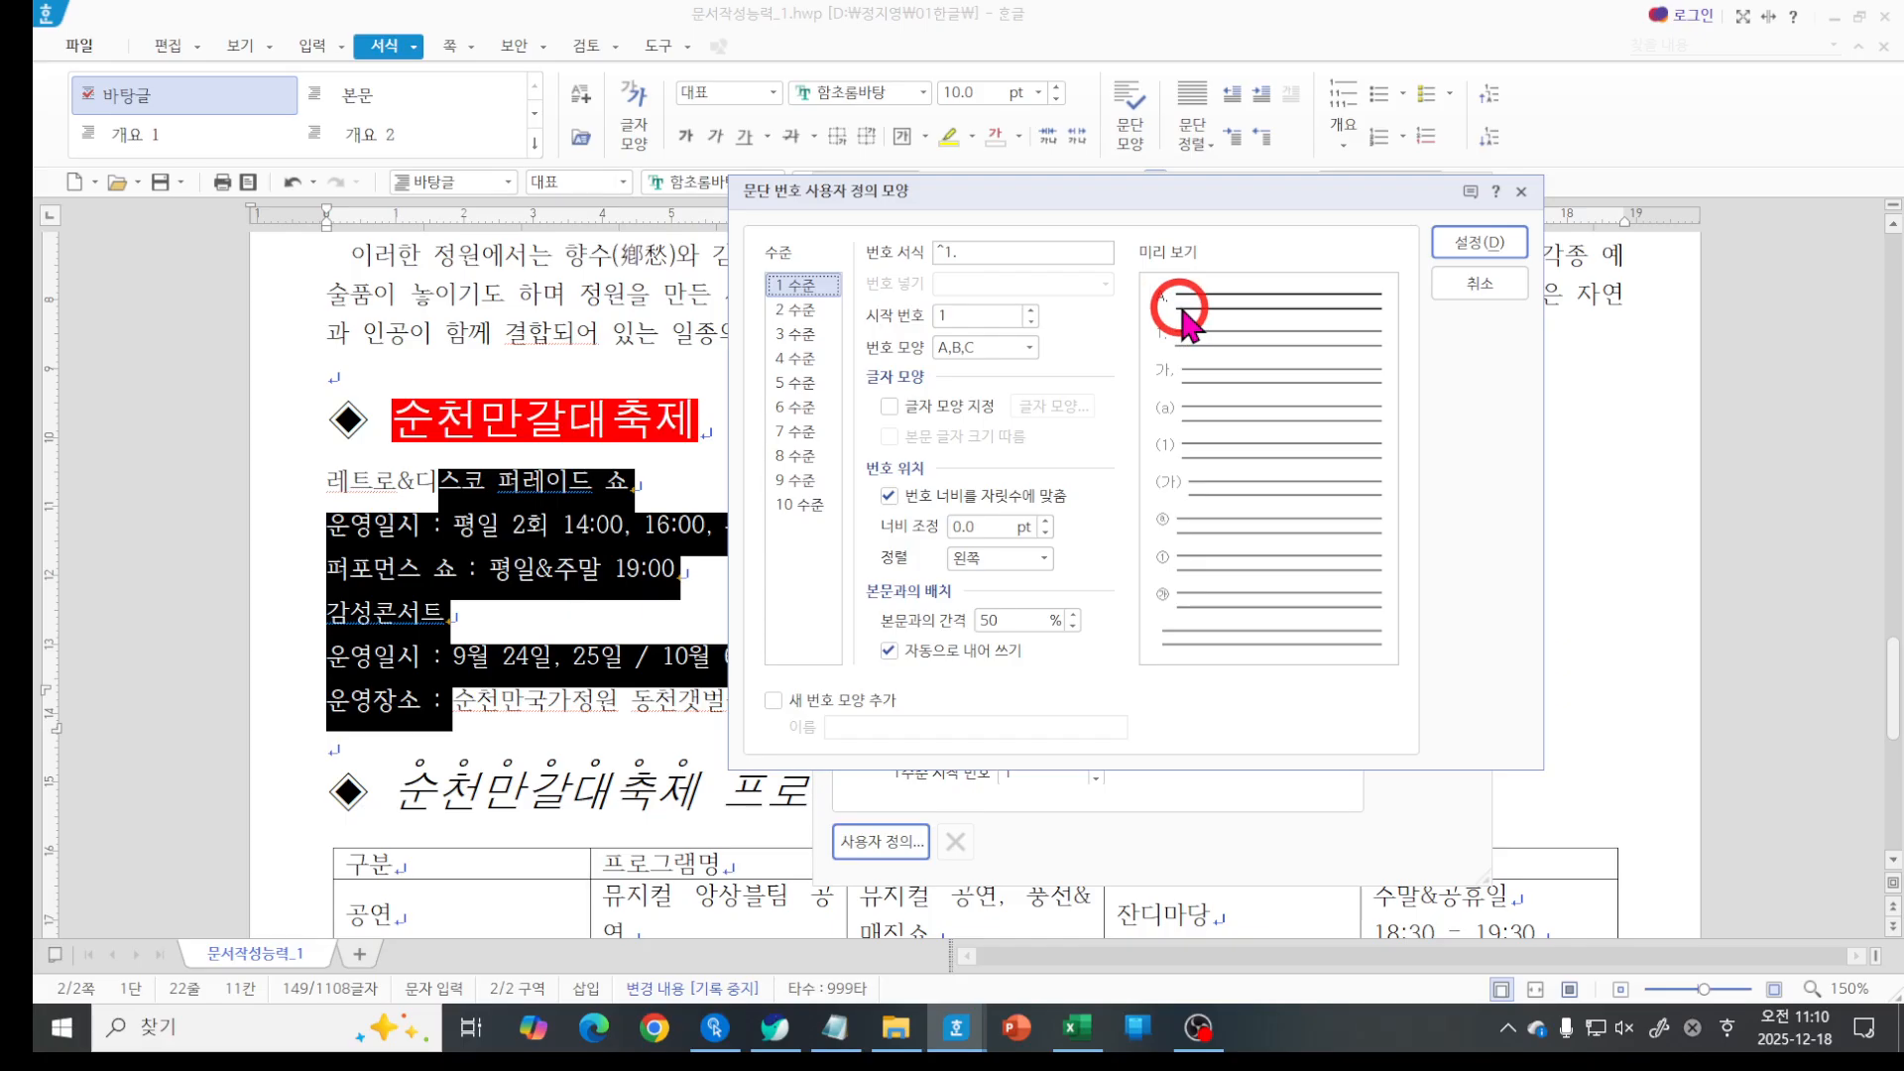
pyautogui.click(1031, 347)
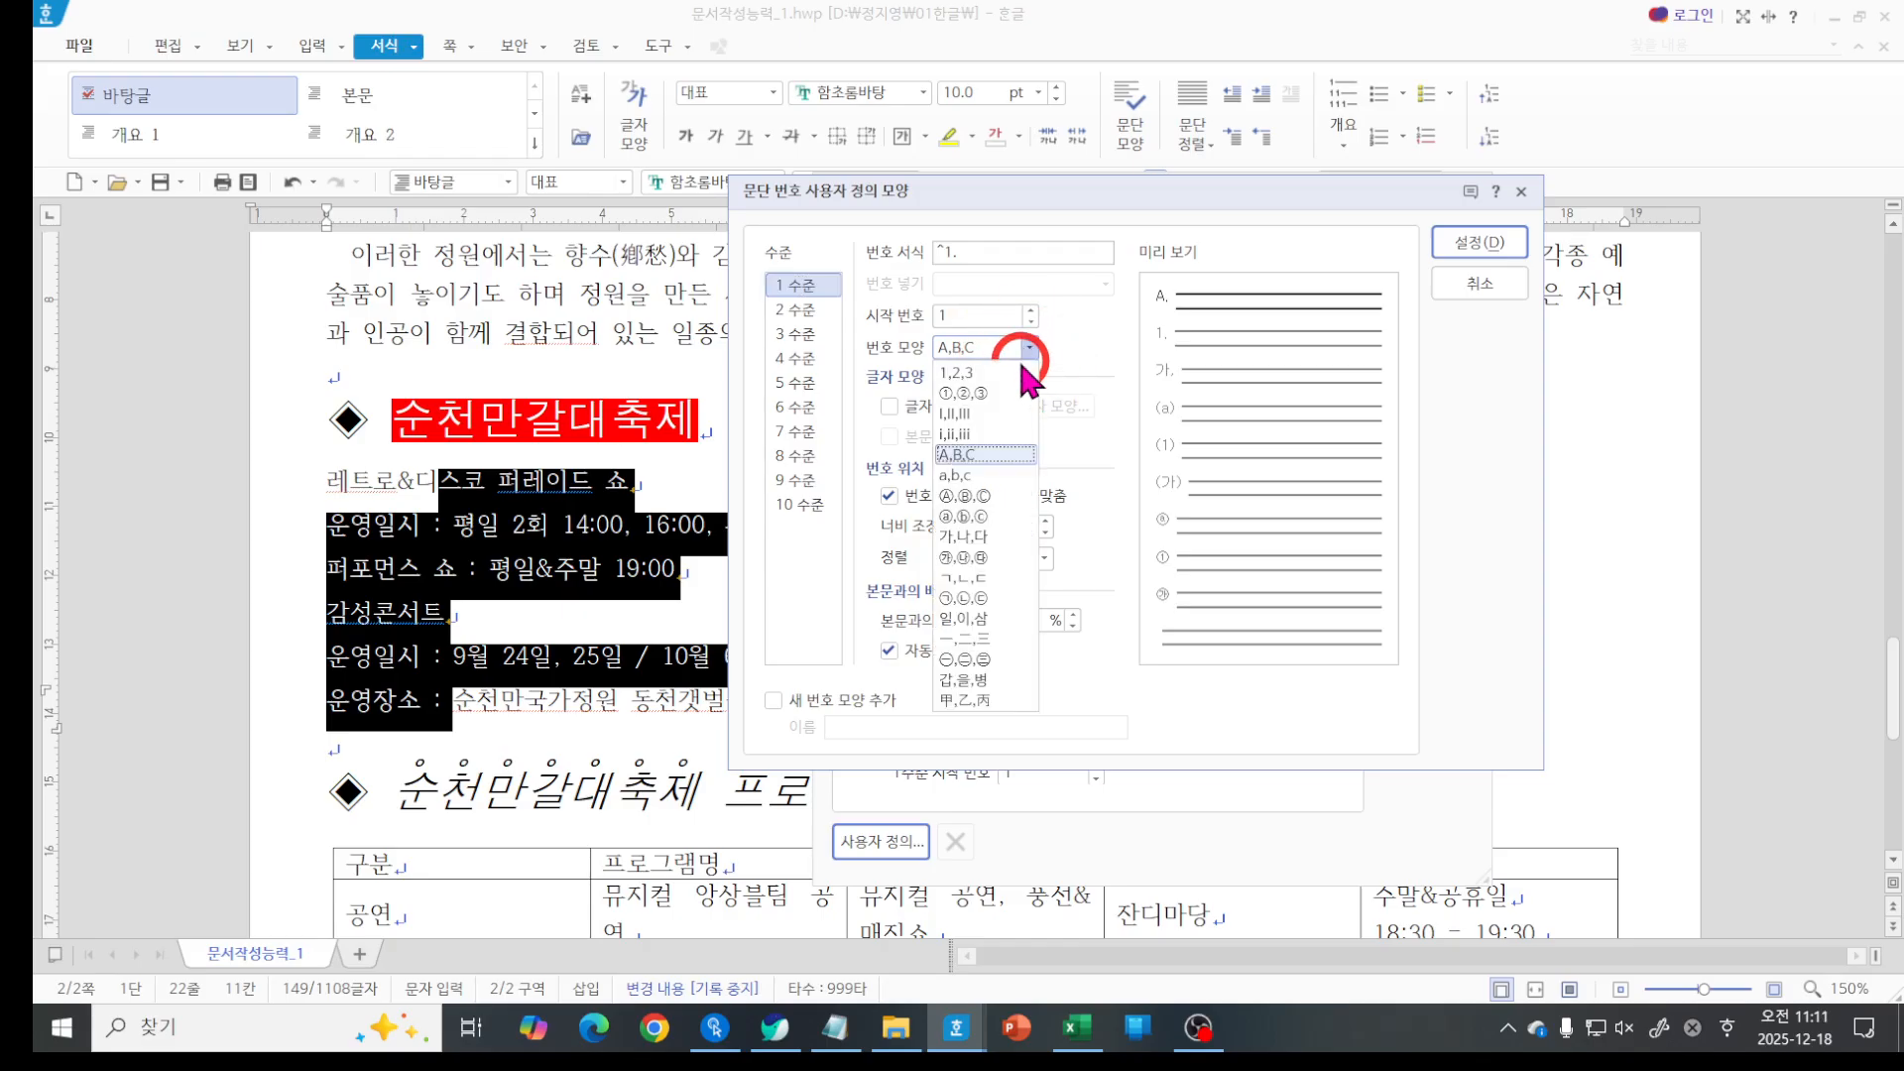
pyautogui.click(1022, 372)
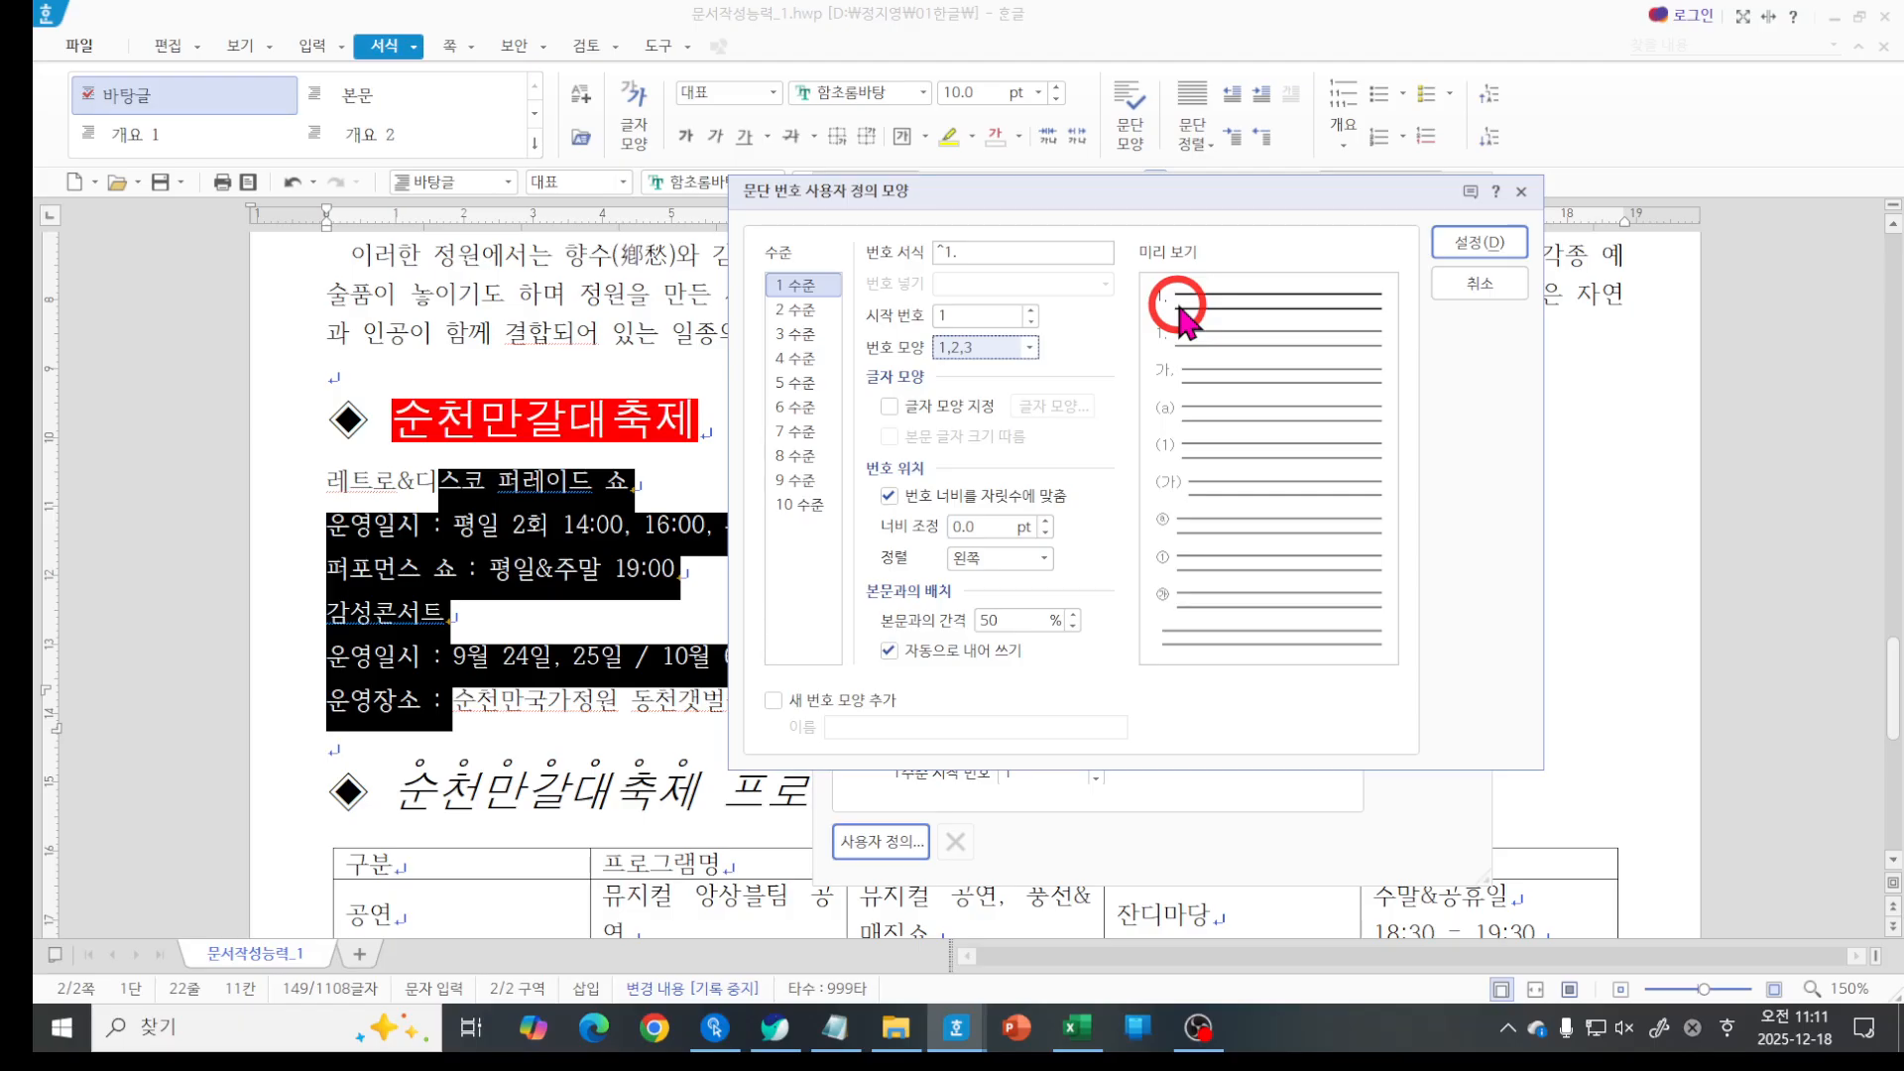
# Switch to Notepad, replace all of the existing text with "^1." and enlarge the text display.
pyautogui.click(835, 1028)
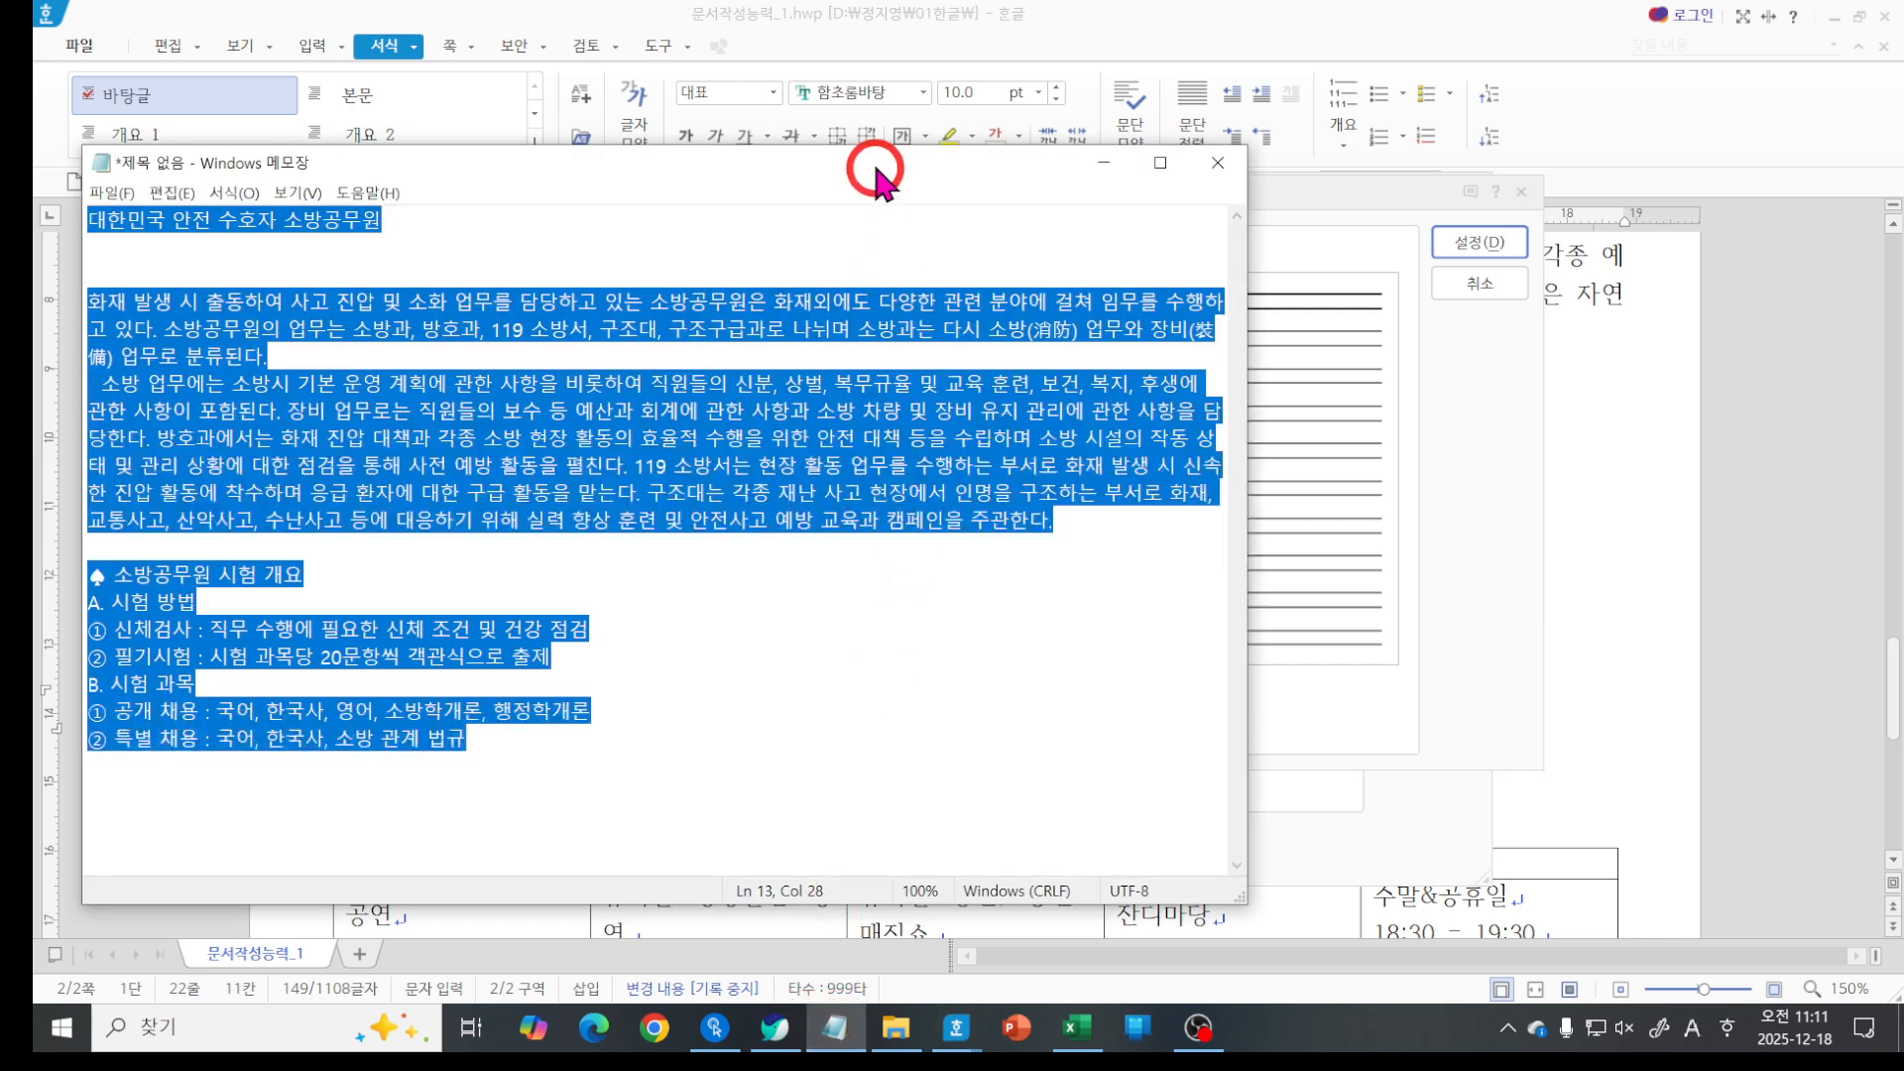
pyautogui.hotkey('ctrl', 'x')
pyautogui.moveTo(820, 158); pyautogui.dragTo(1059, 392)
pyautogui.hotkey('ctrl', '2')
pyautogui.moveTo(904, 263); pyautogui.dragTo(957, 262)
pyautogui.press('Escape')
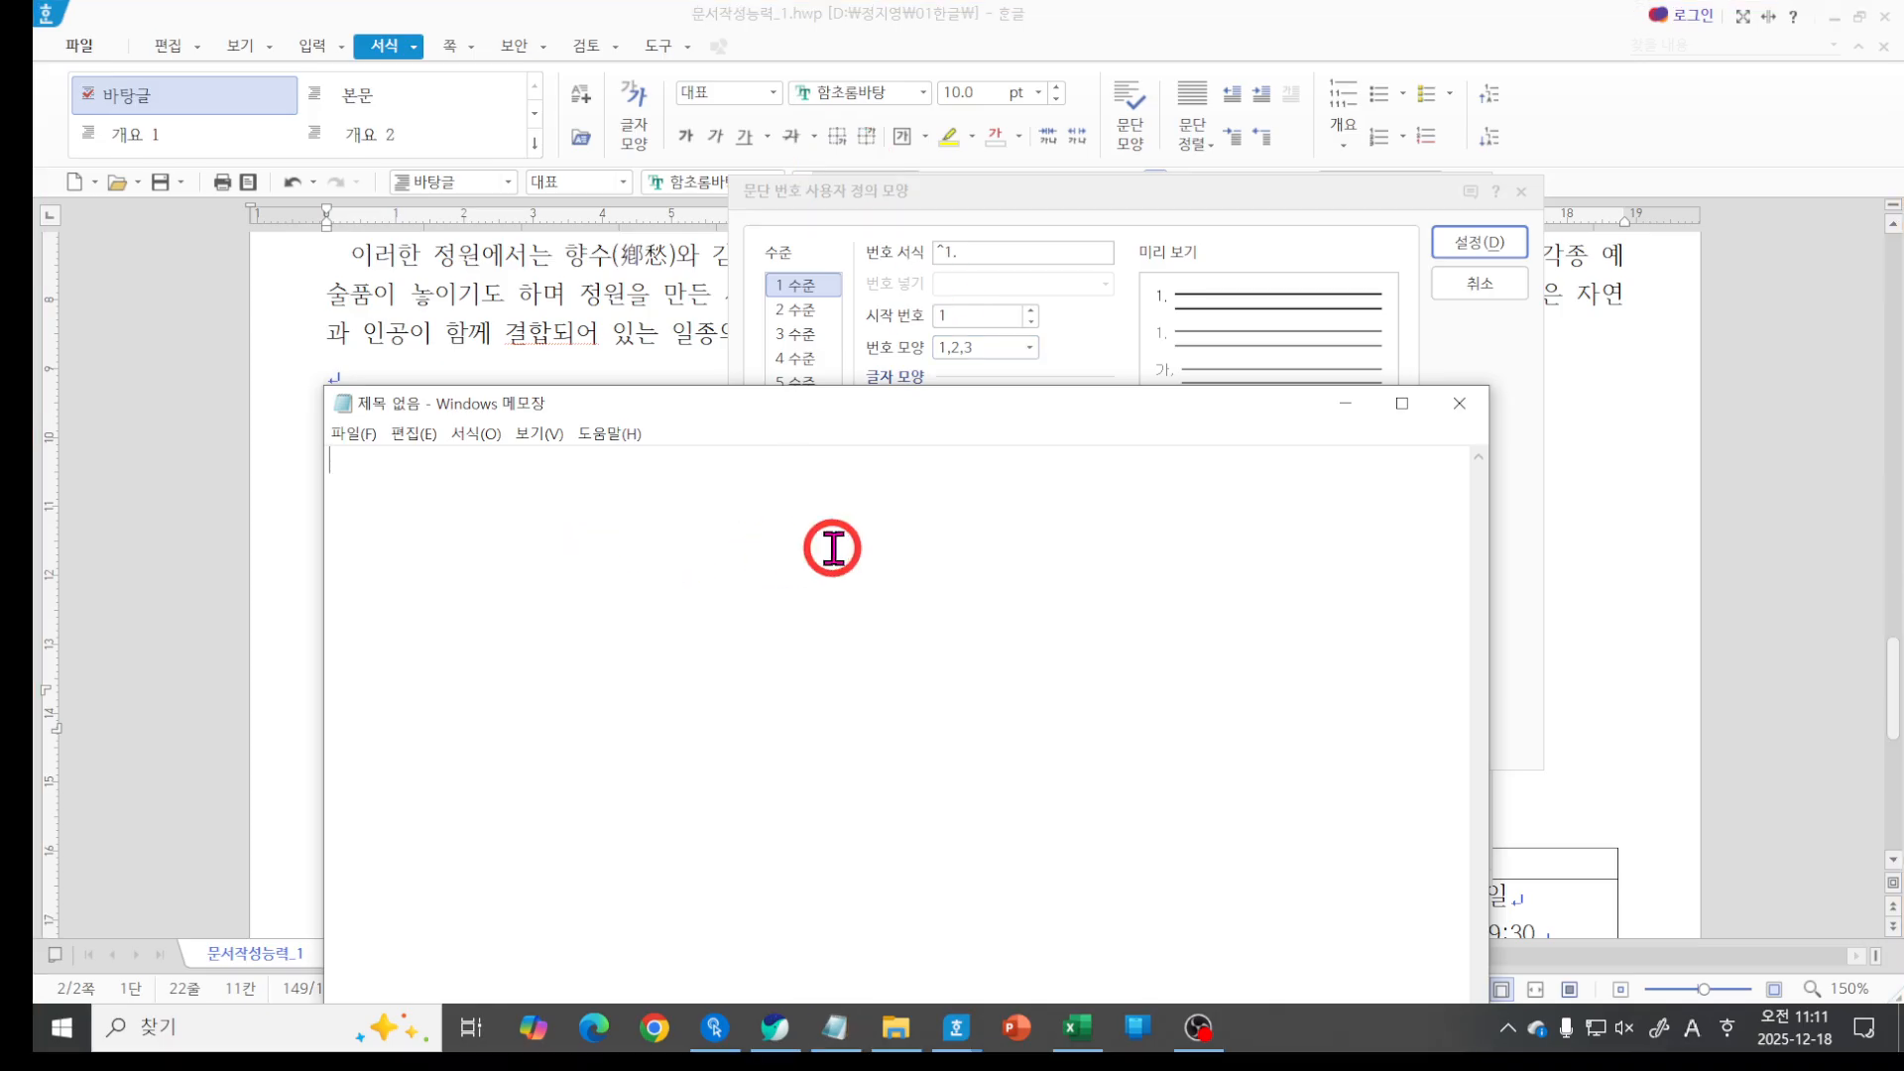
pyautogui.write('^1.')
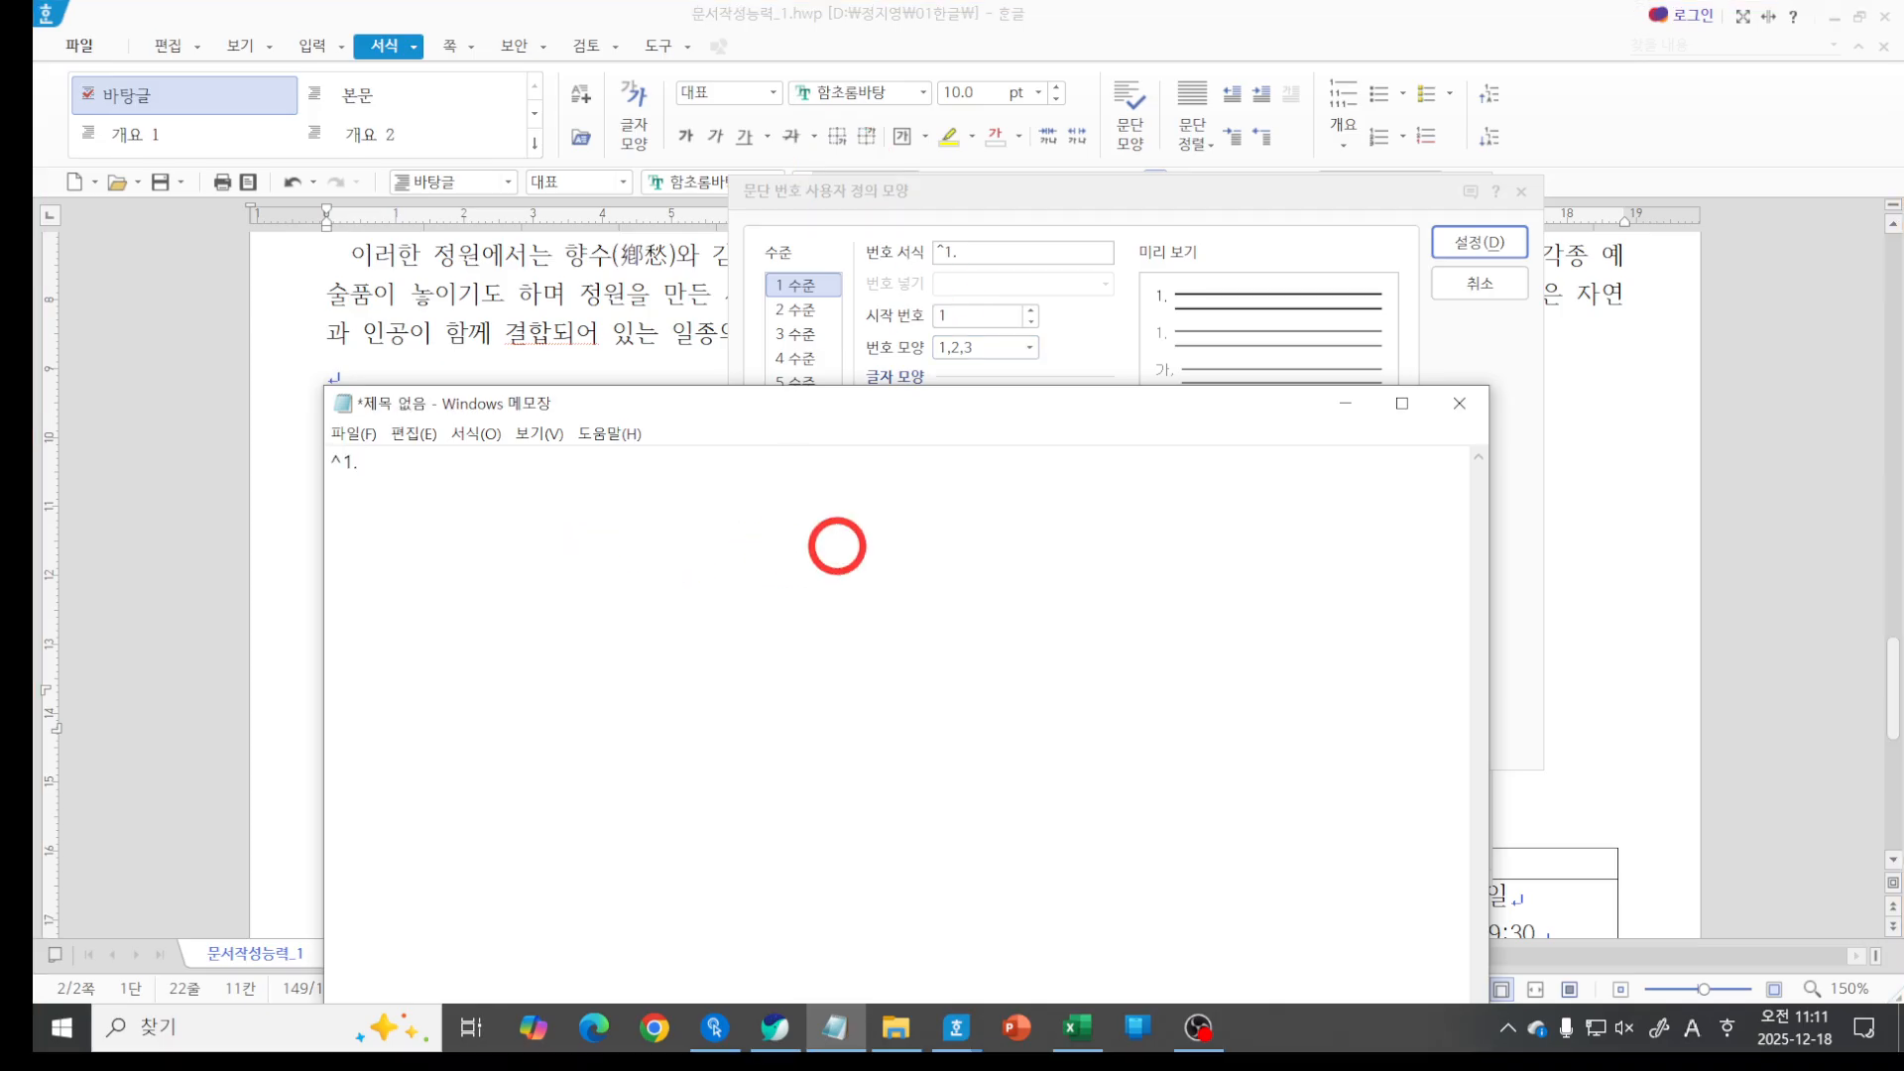
pyautogui.scroll(10, 808, 659)
pyautogui.scroll(6, 826, 662)
pyautogui.hotkey('ctrl', '2')
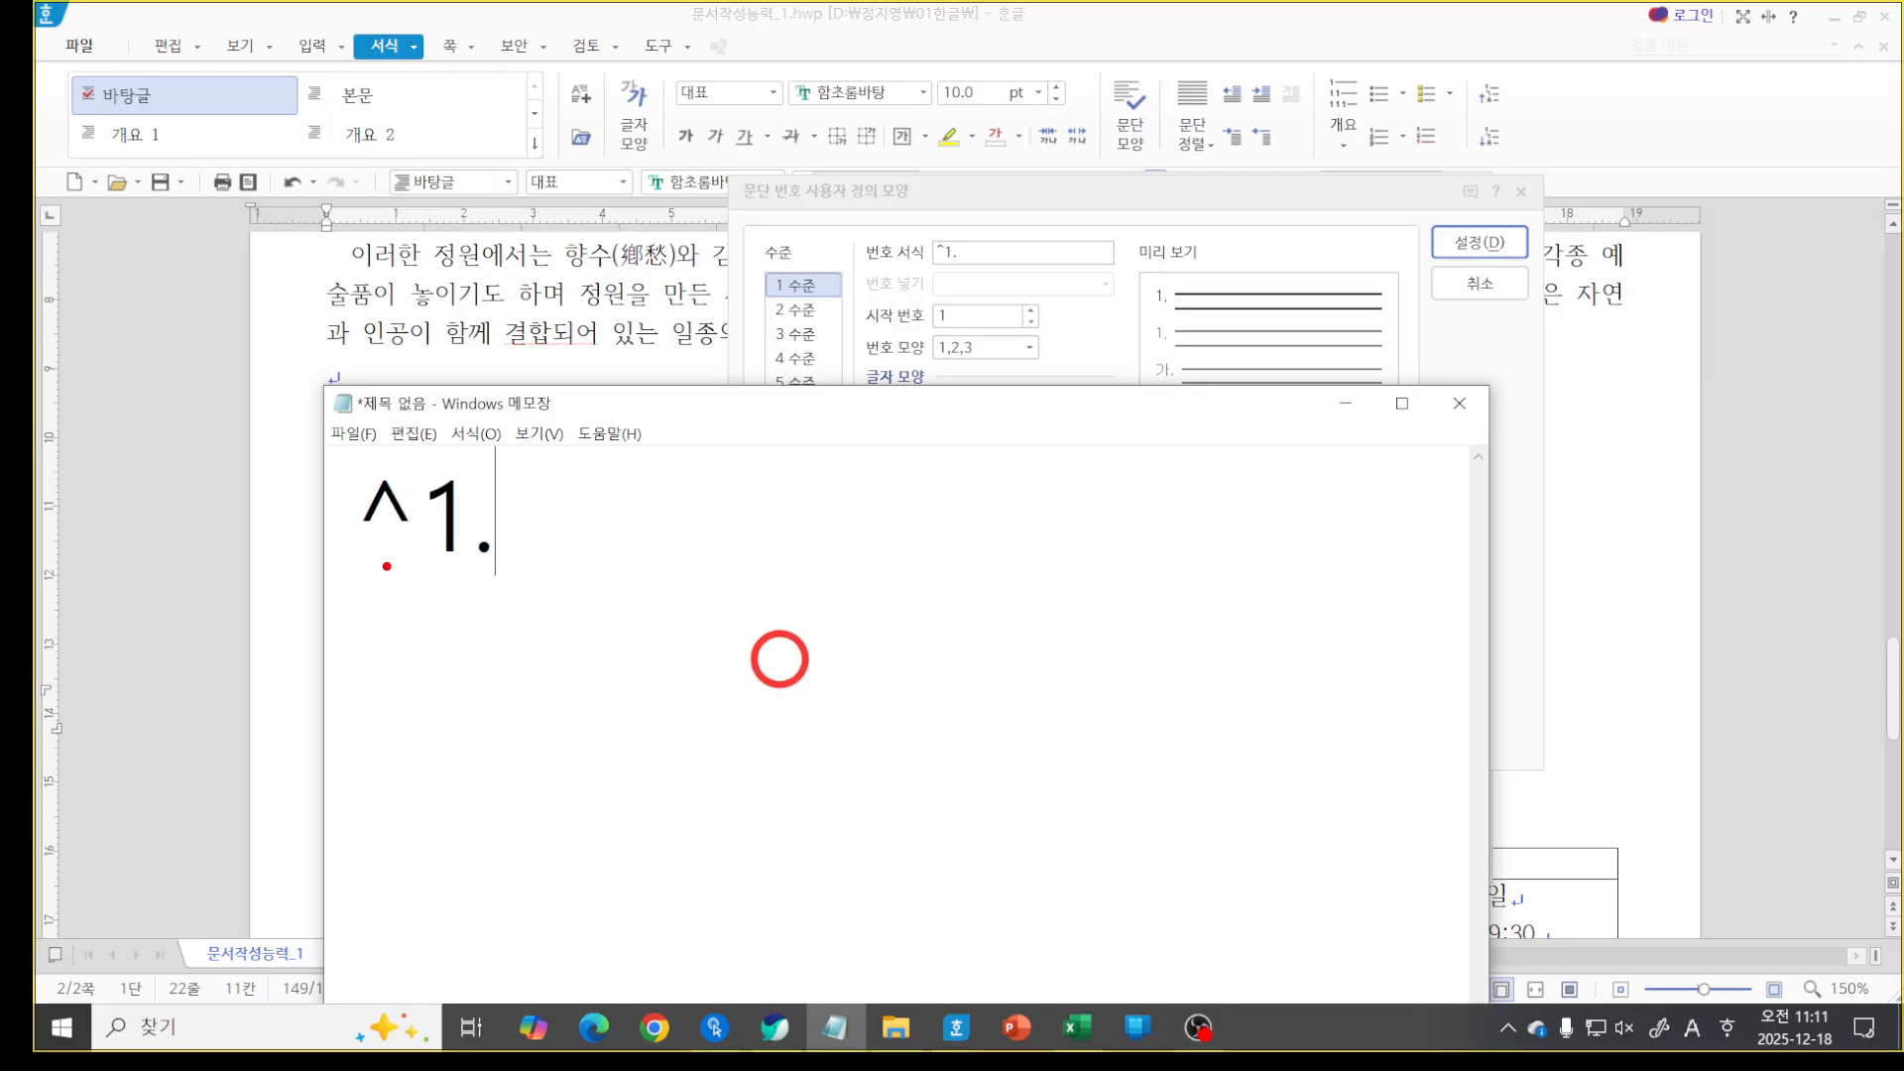
pyautogui.moveTo(355, 567); pyautogui.dragTo(464, 568)
pyautogui.press('Escape')
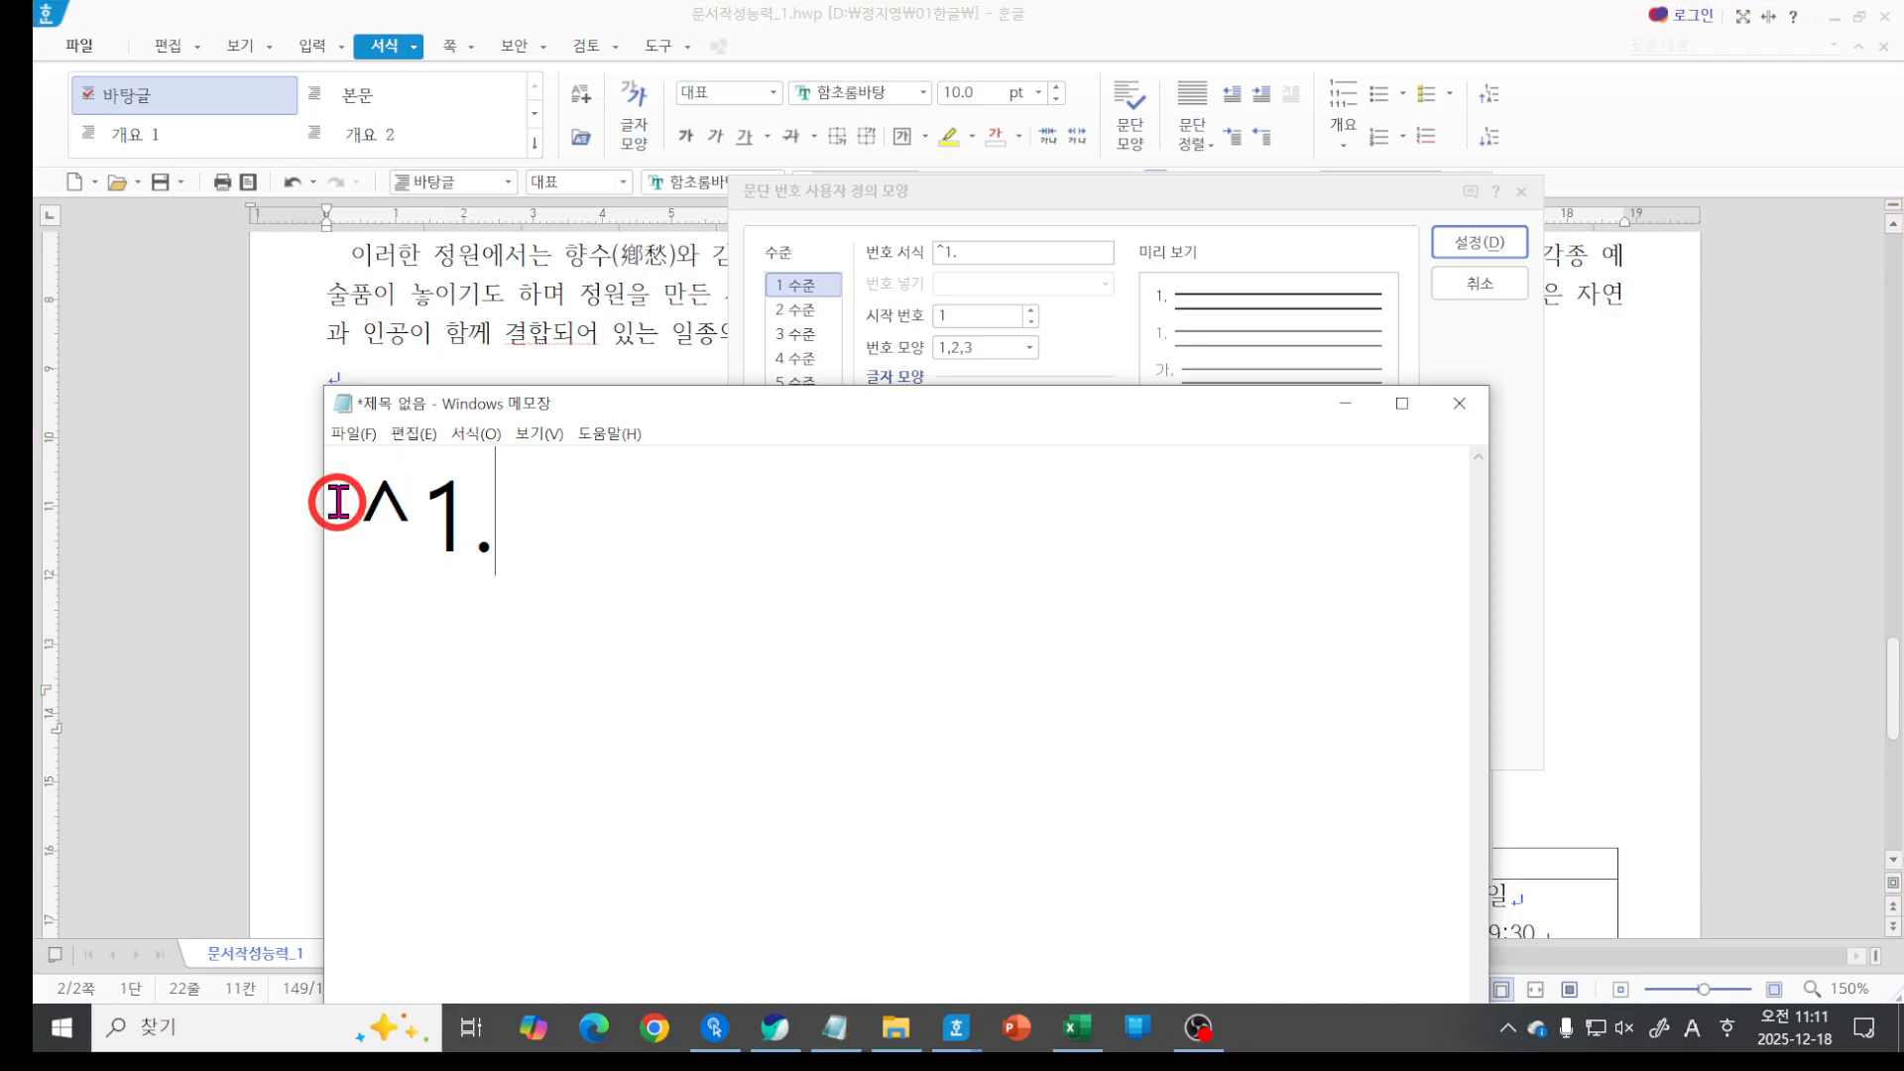
# Replace the period after "^1" in the note with a closing parenthesis.
pyautogui.moveTo(474, 535); pyautogui.dragTo(496, 541)
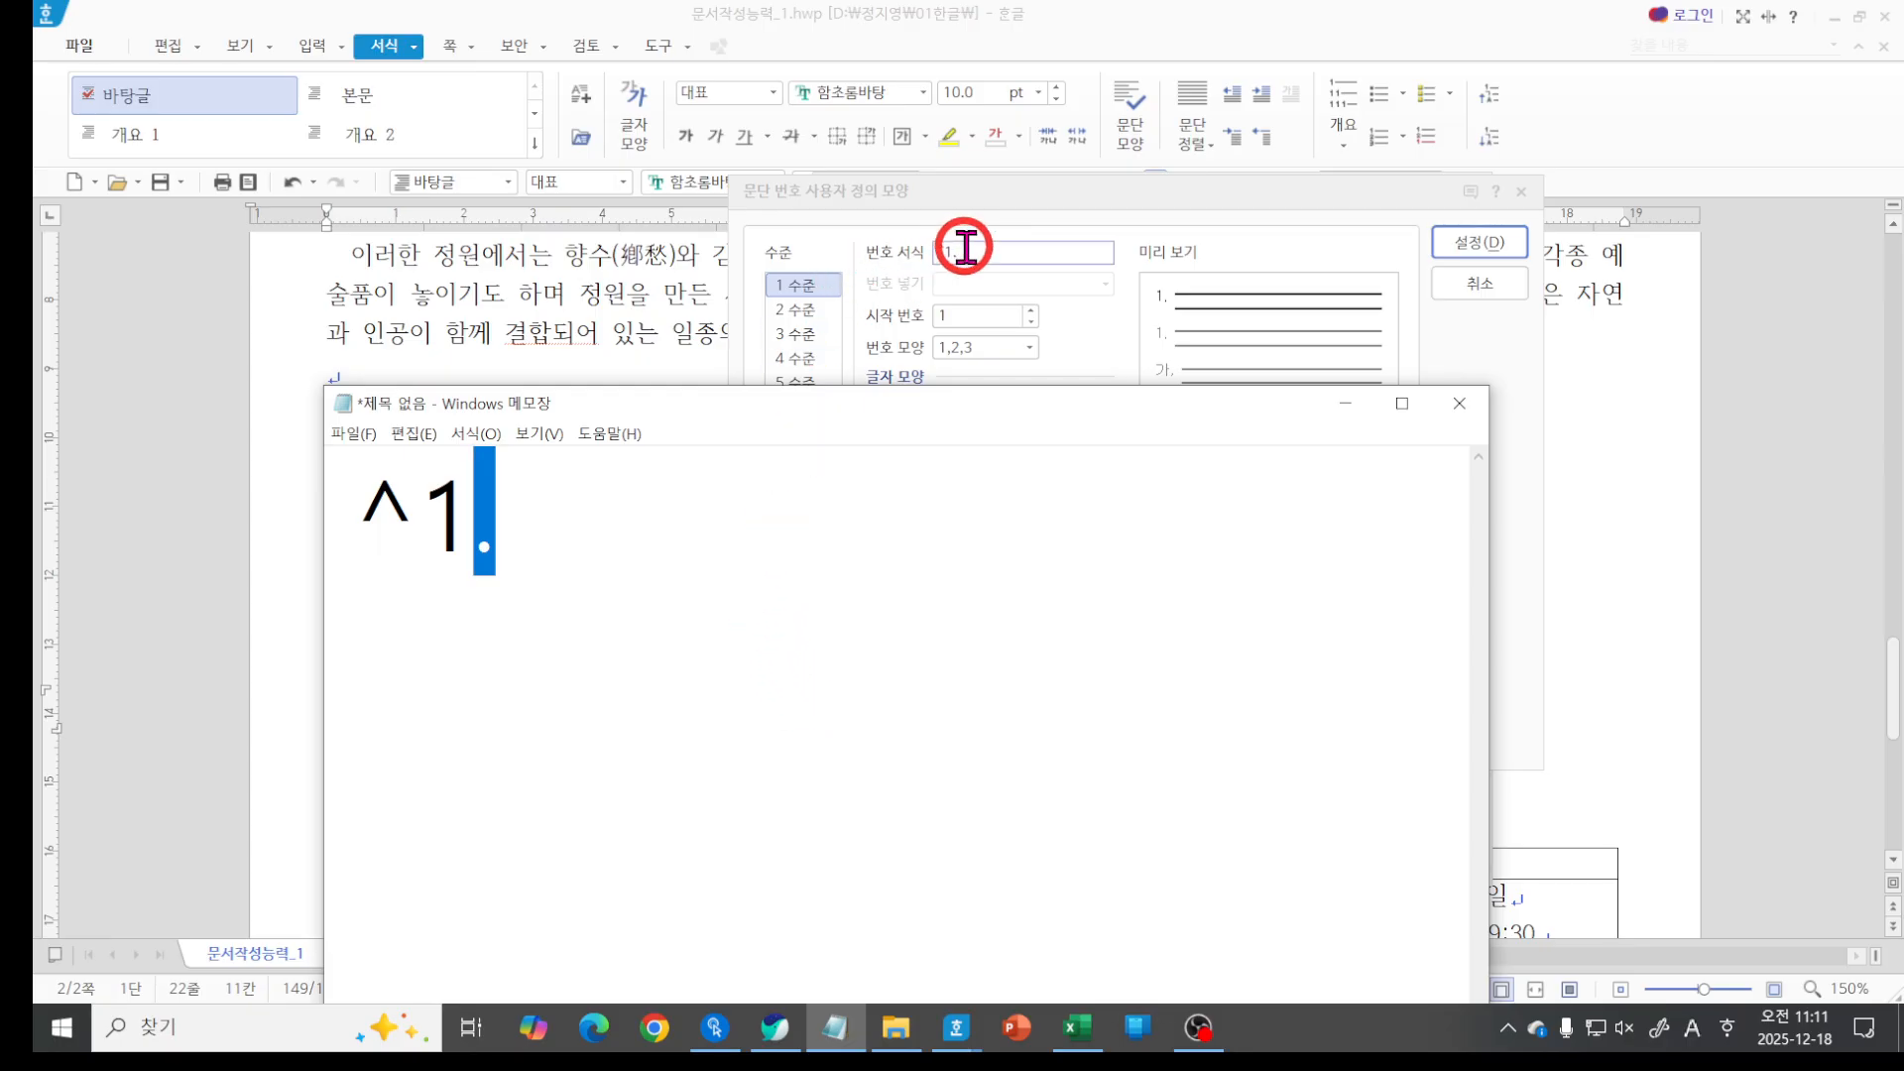
pyautogui.click(678, 537)
pyautogui.press('BackSpace')
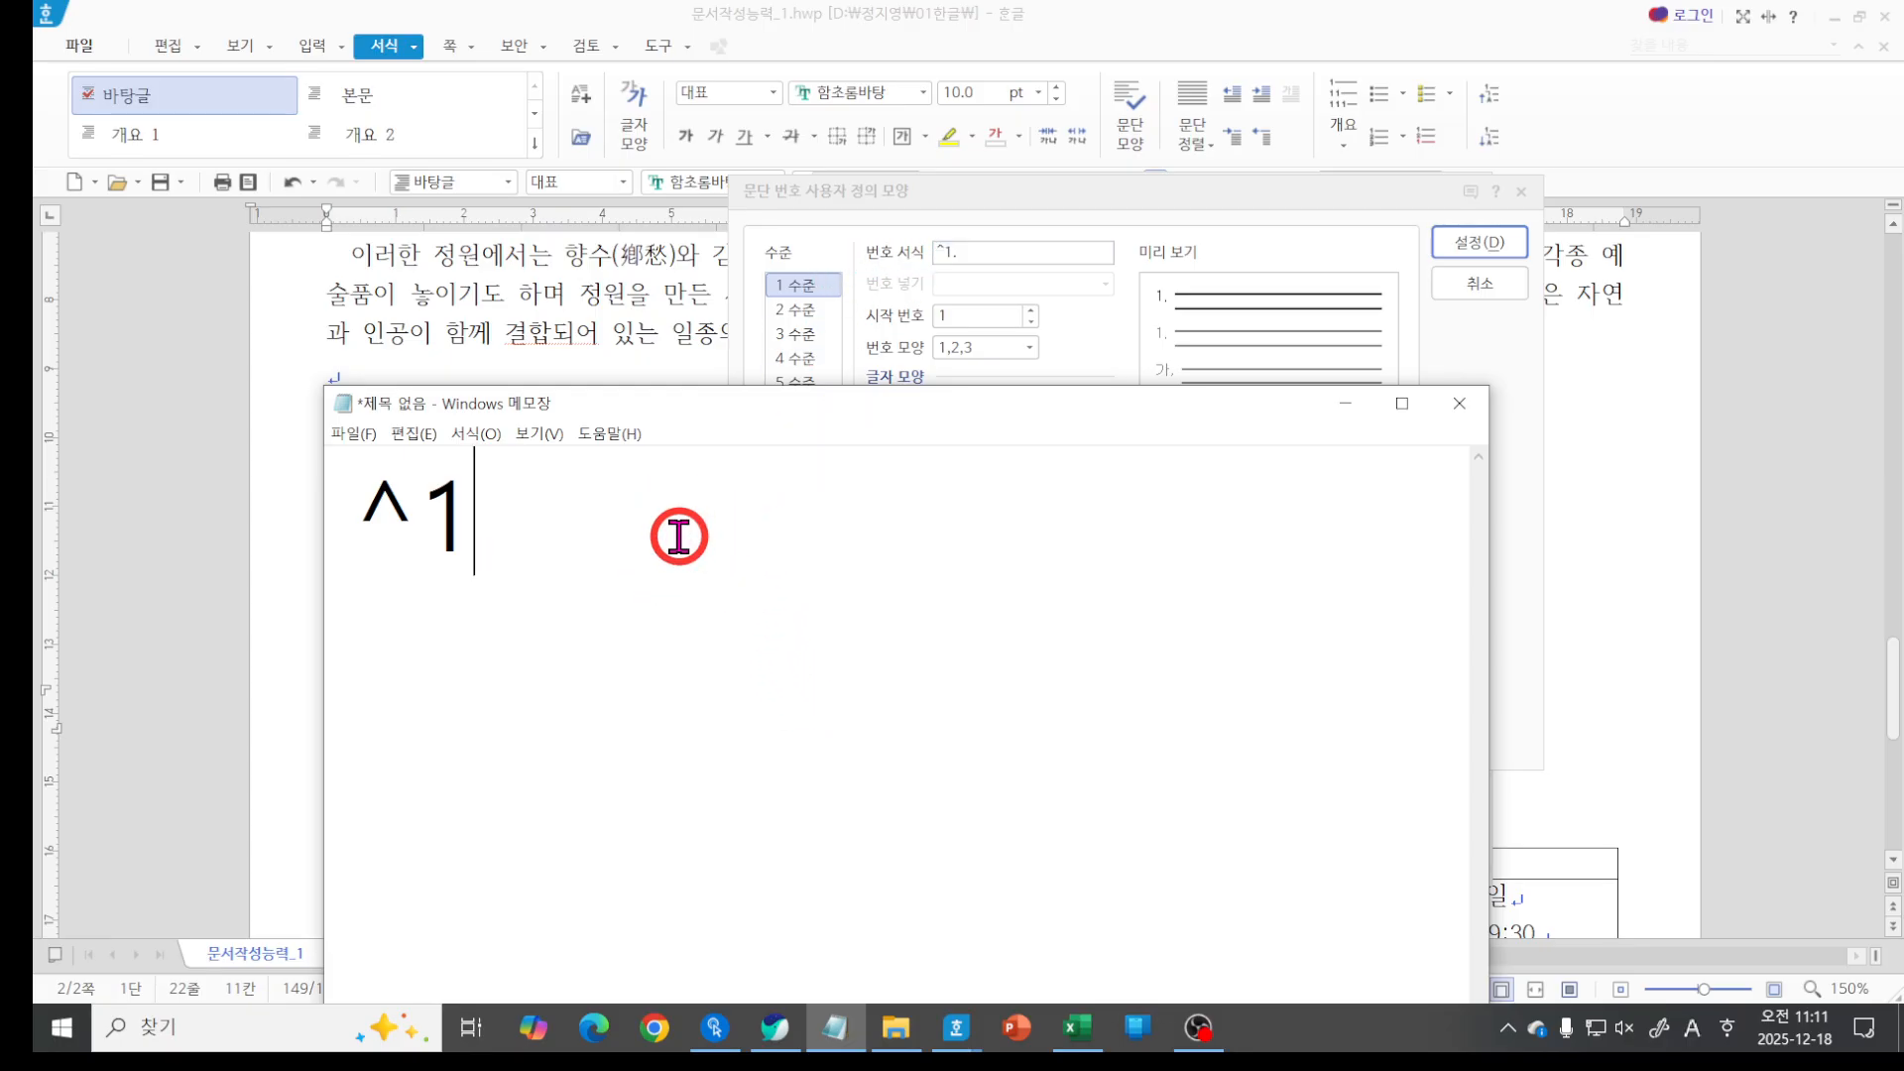
pyautogui.write(')')
# Switch back to Hangul and set the level 1 number format to "^1)" in the custom paragraph number definition.
pyautogui.click(977, 250)
pyautogui.write(')')
pyautogui.moveTo(1159, 322); pyautogui.dragTo(1203, 319)
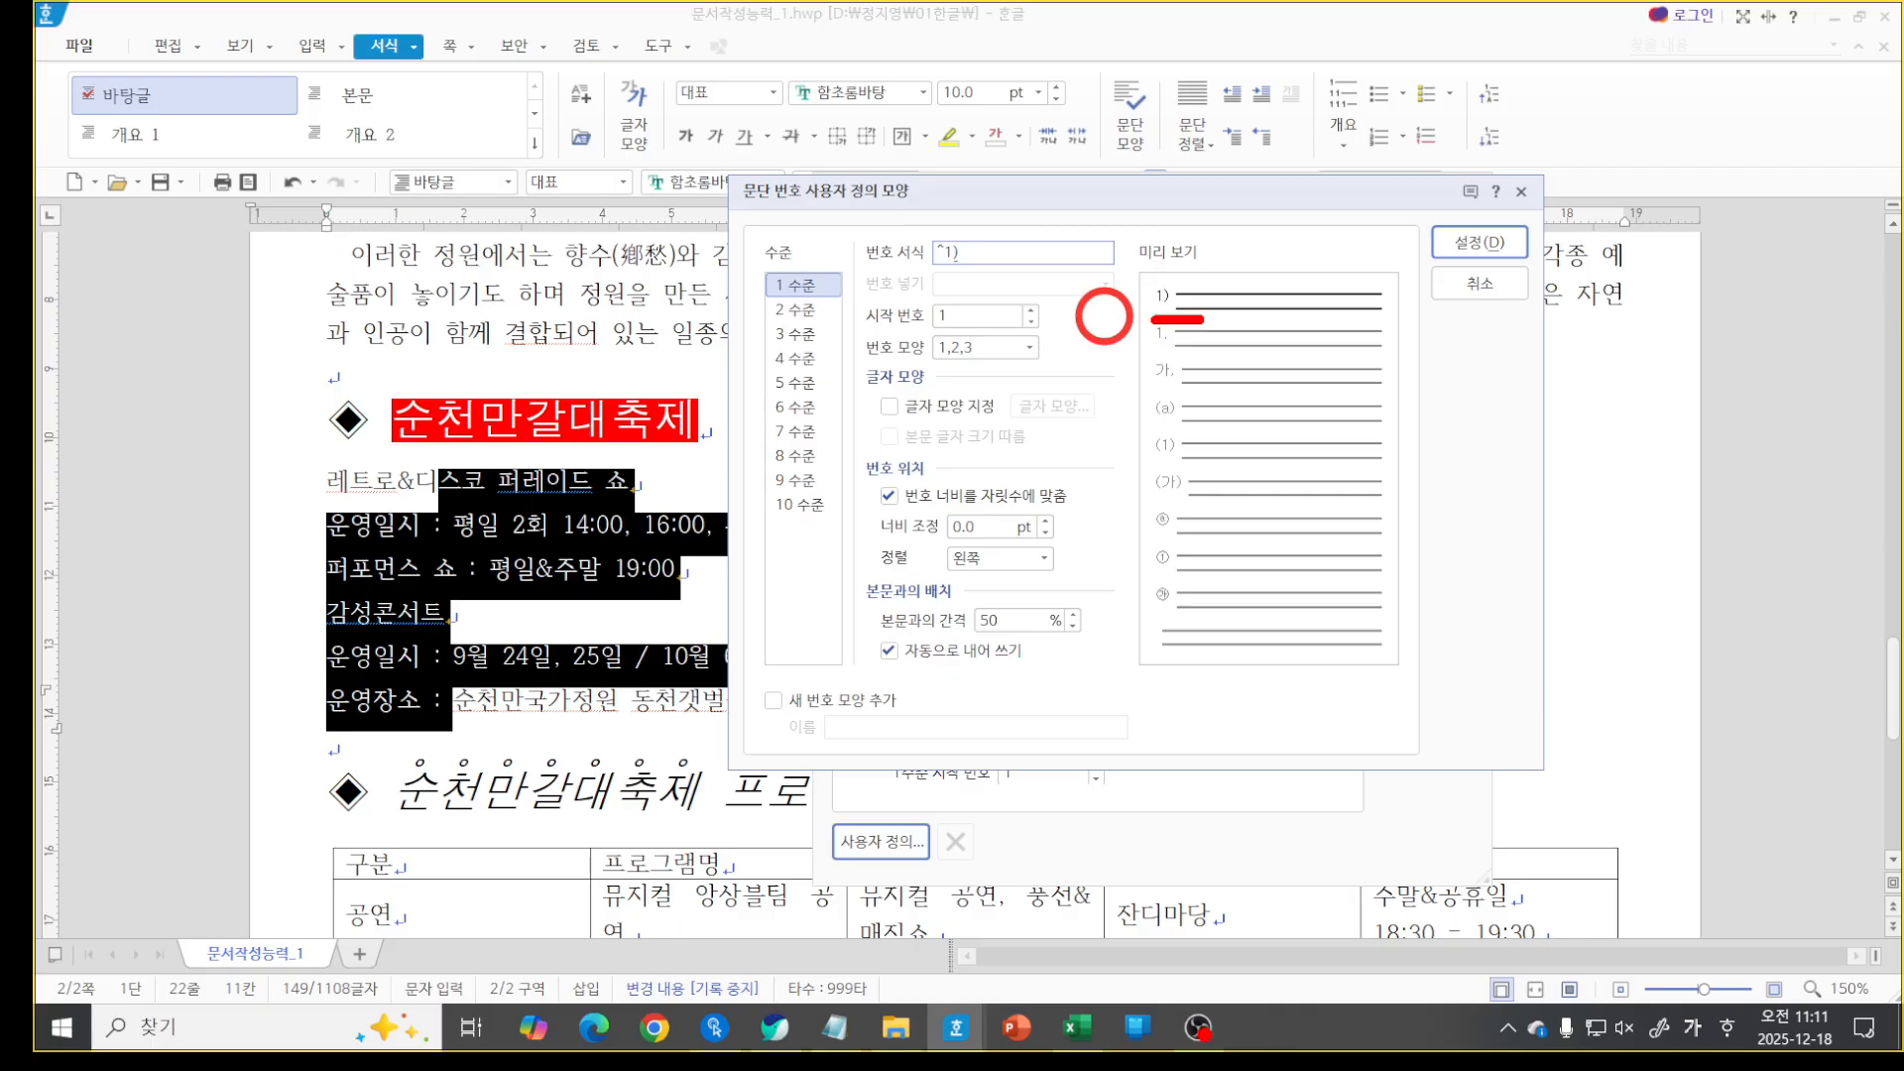
pyautogui.press('Escape')
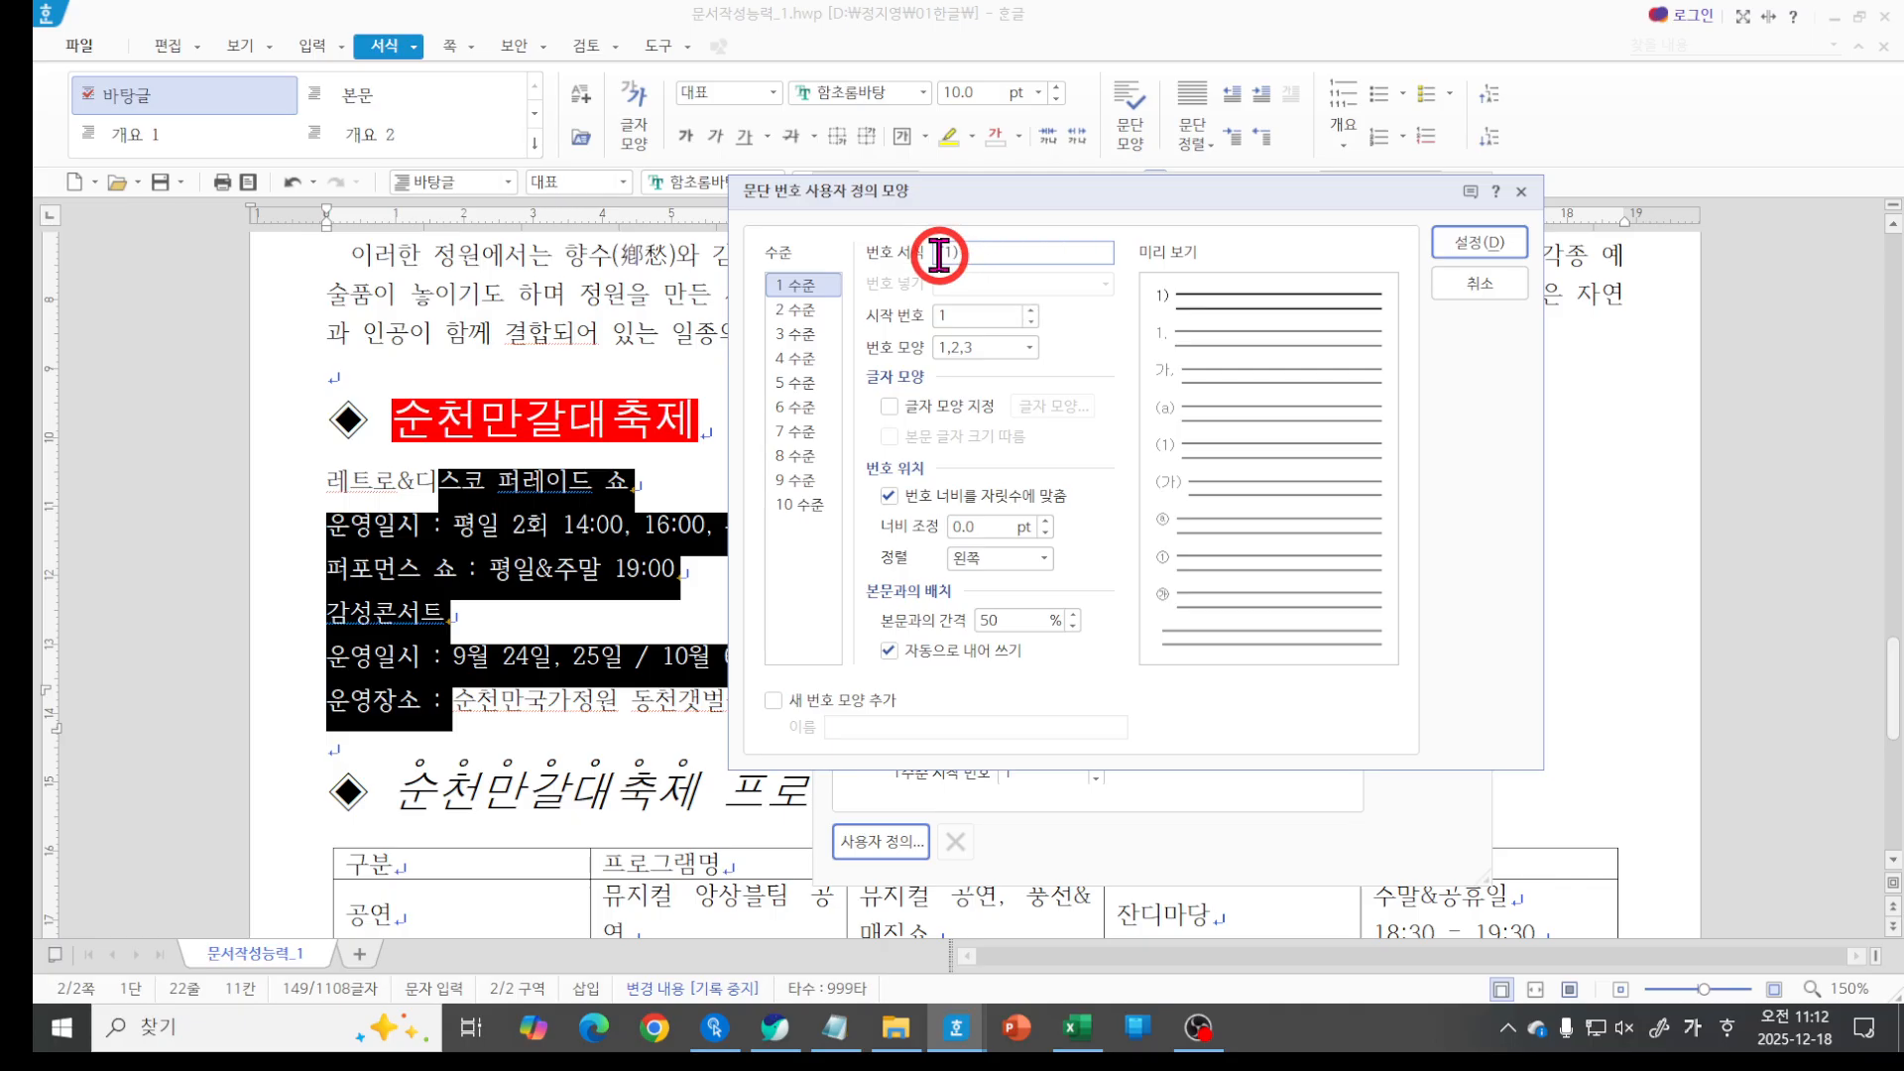
# Try the circled number shape ①,②,③ for level 1 with the closing parenthesis removed from the number format.
pyautogui.click(957, 347)
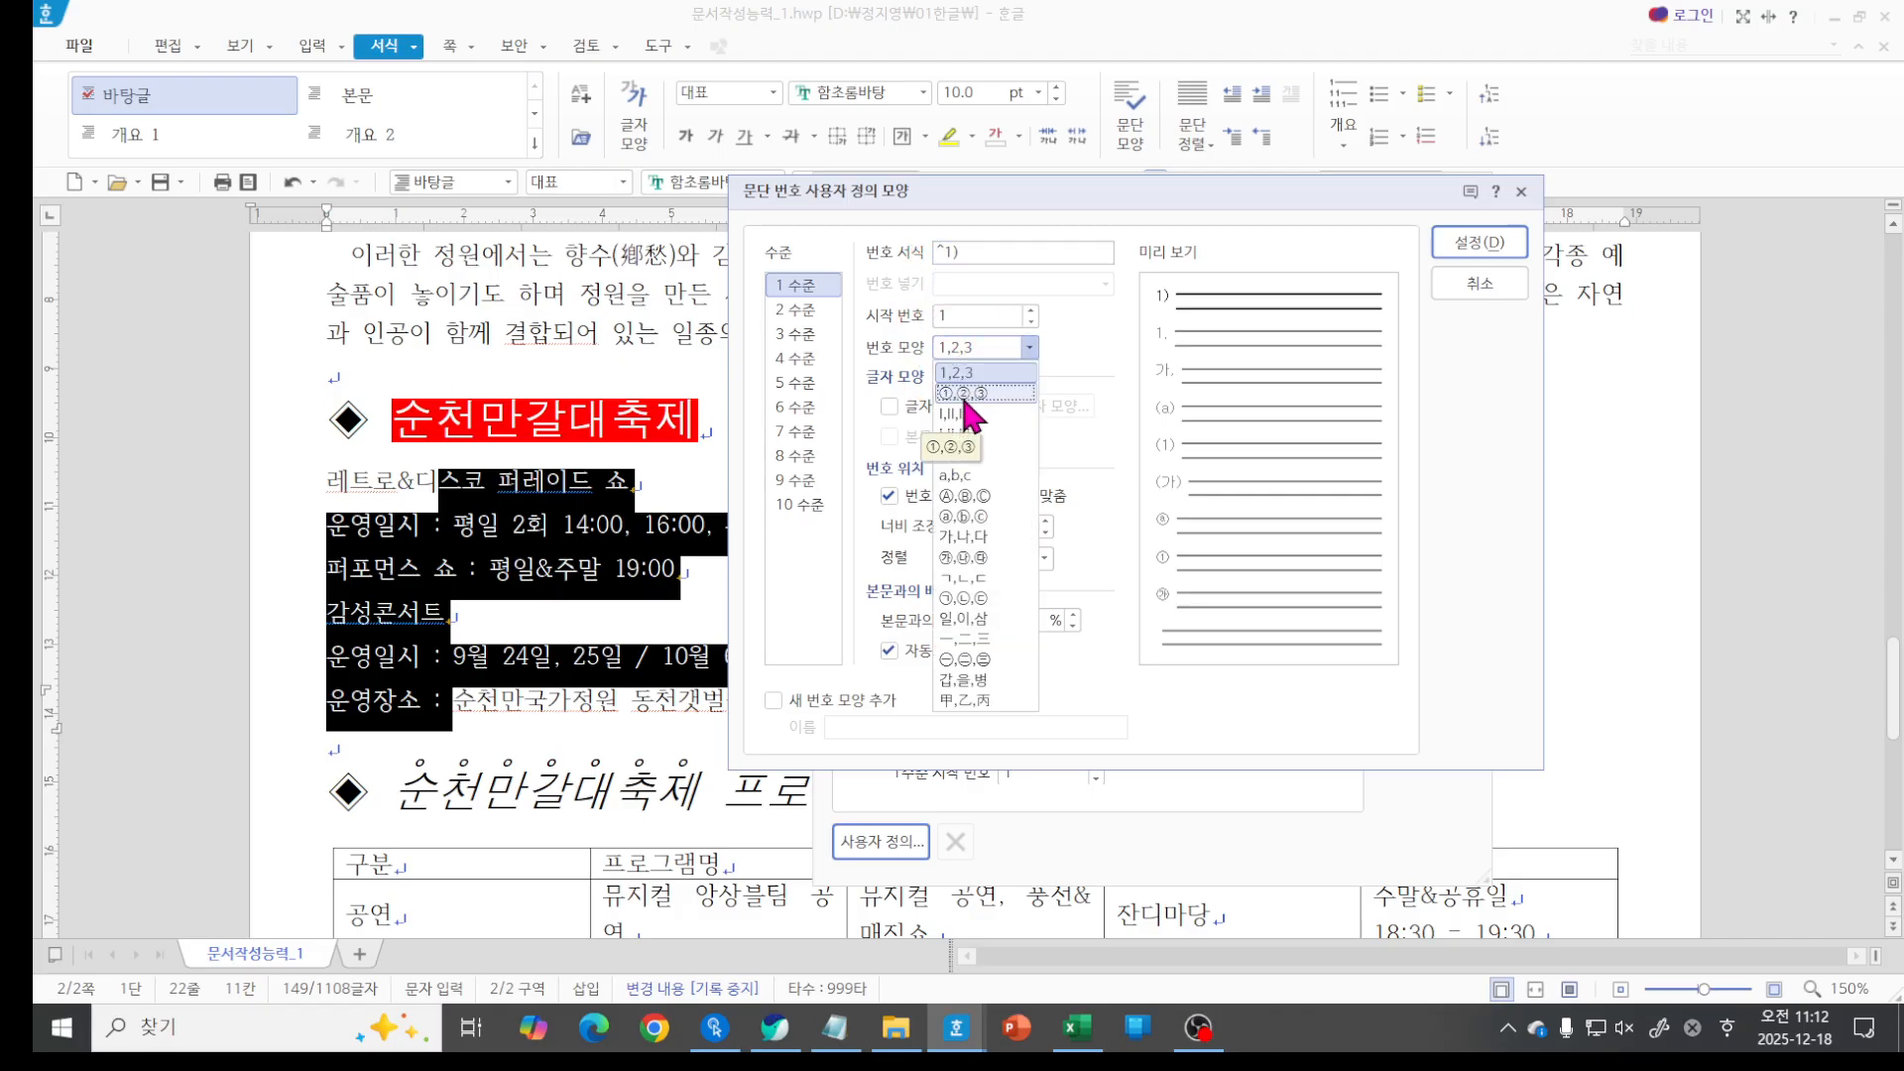
pyautogui.click(962, 395)
pyautogui.click(1178, 306)
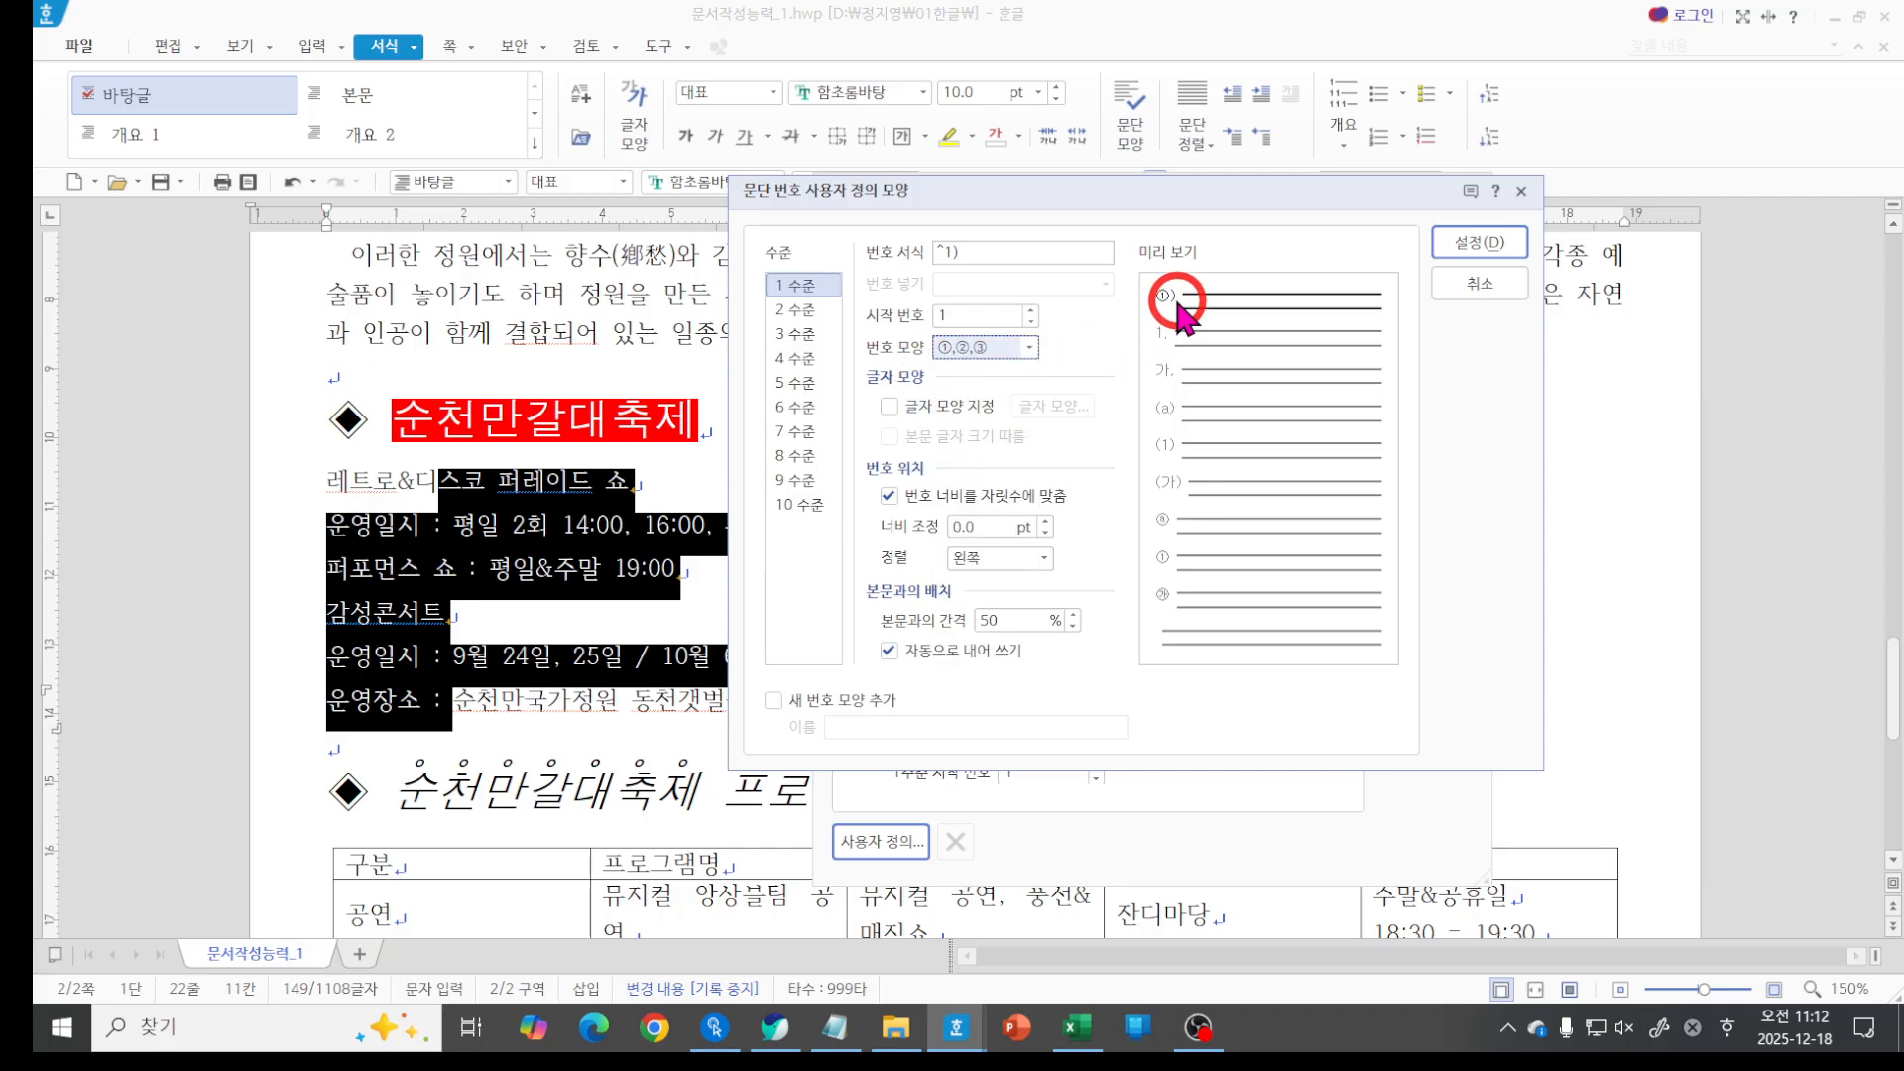
pyautogui.click(1017, 250)
pyautogui.press('BackSpace')
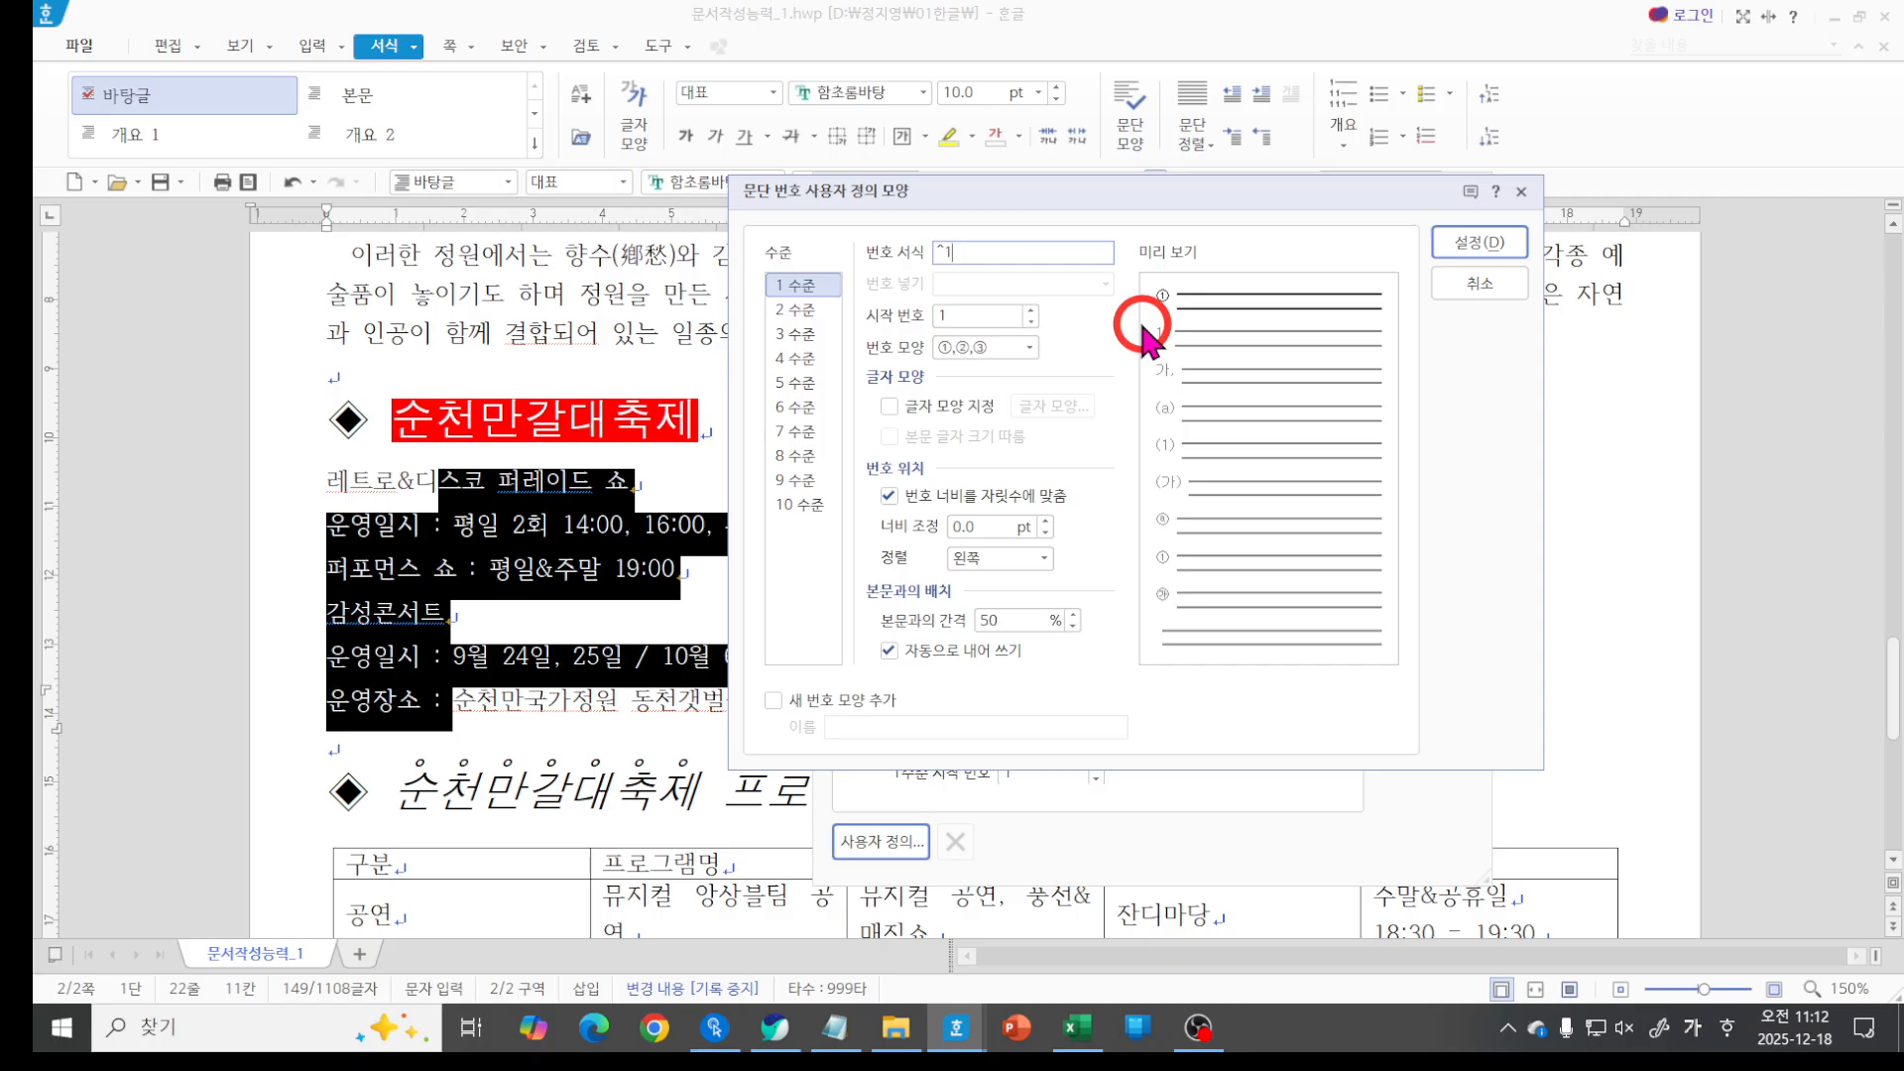
# Restore level 1 to the 1,2,3 number shape with the number format "^1)".
pyautogui.click(981, 347)
pyautogui.click(967, 373)
pyautogui.click(960, 248)
pyautogui.click(1243, 279)
pyautogui.write(')')
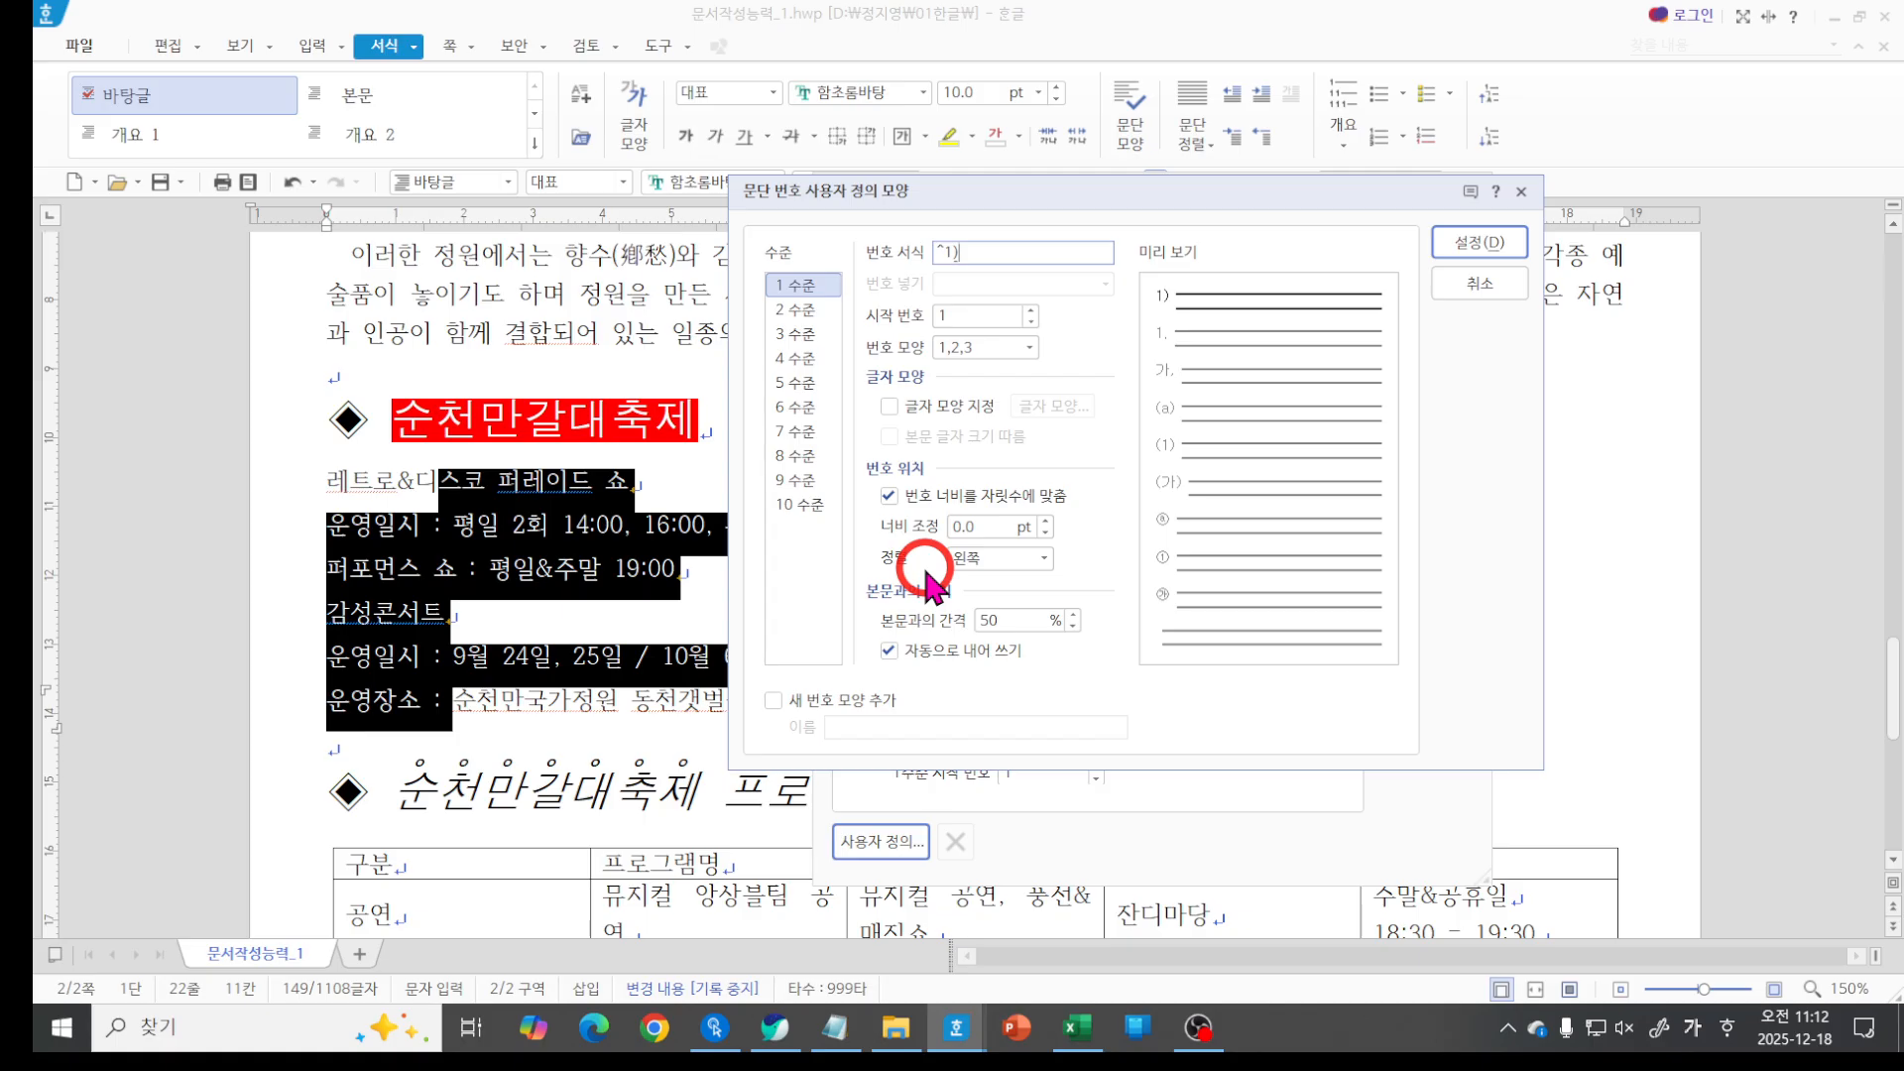
# Set the level 1 number's width adjustment to 20 pt and its alignment to 오른쪽.
pyautogui.click(977, 527)
pyautogui.write('20')
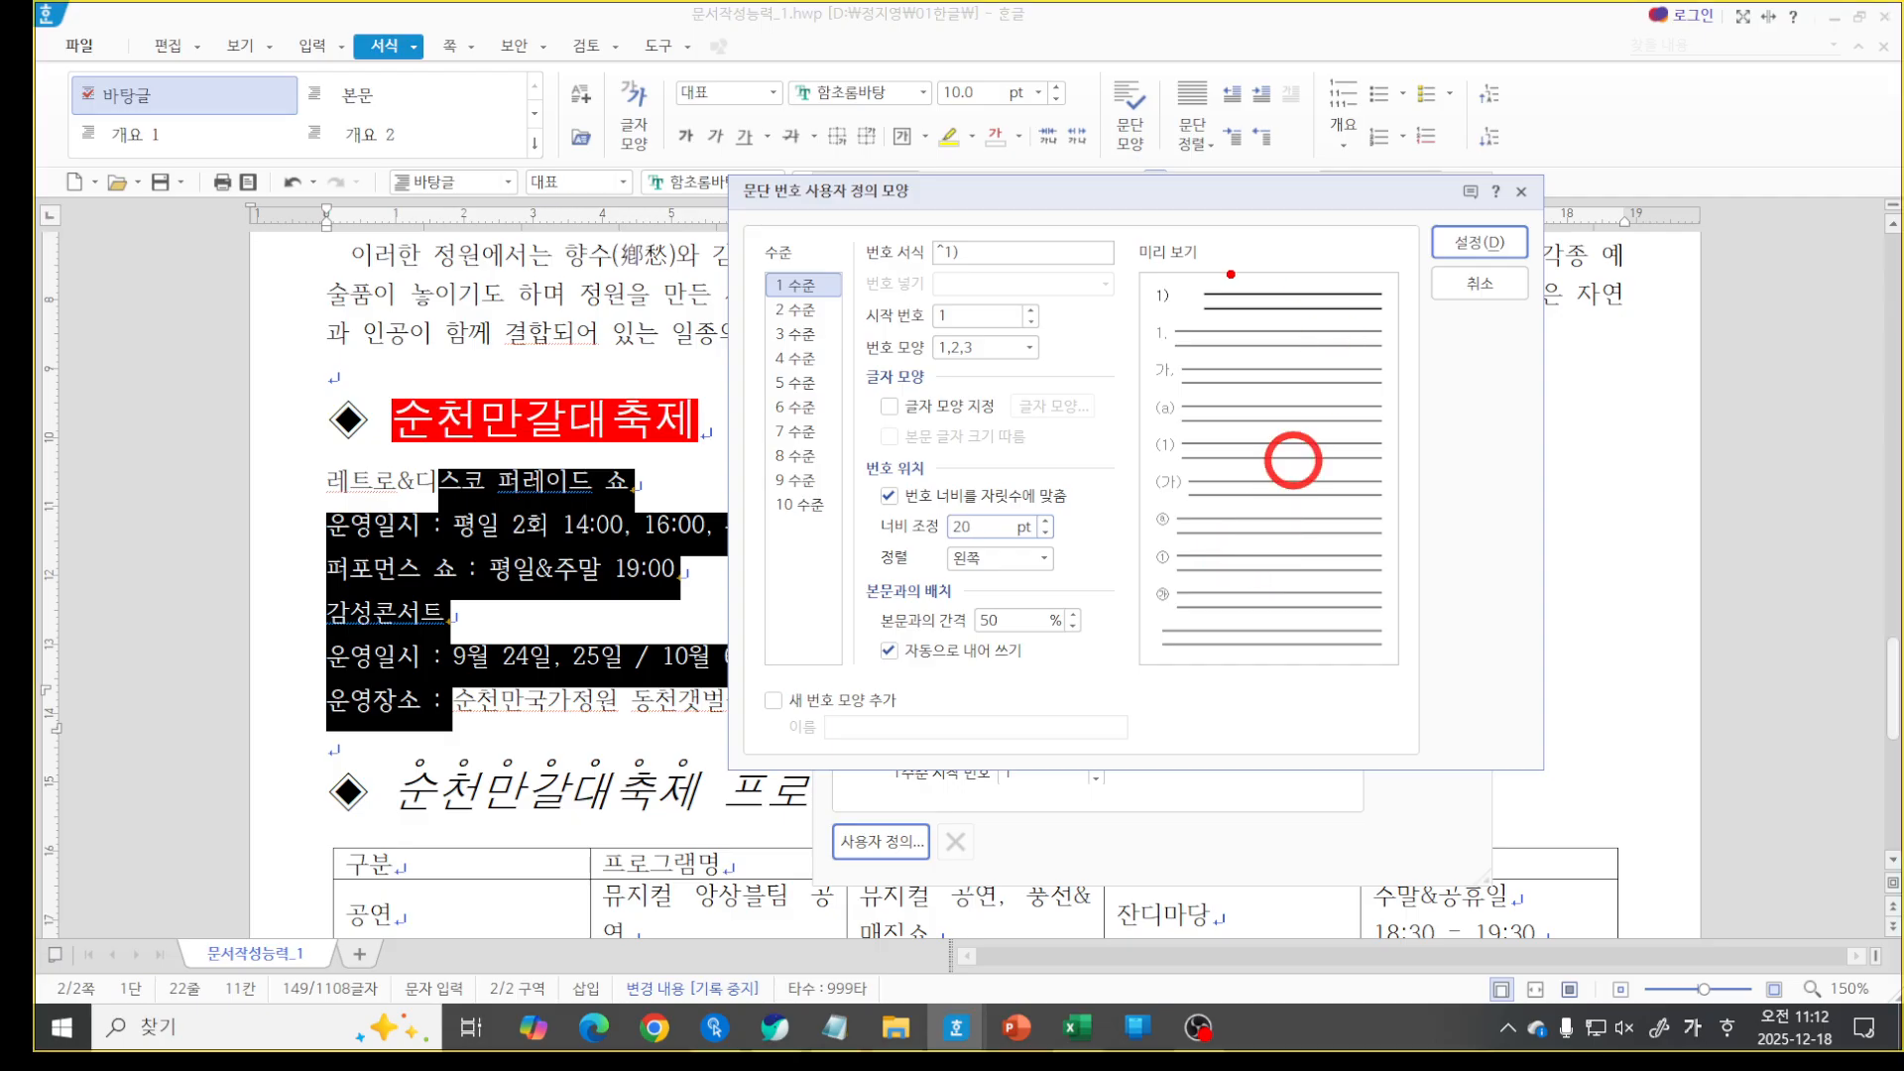
pyautogui.moveTo(1210, 287)
pyautogui.mouseDown()
pyautogui.moveTo(1393, 287)
pyautogui.moveTo(1280, 310)
pyautogui.moveTo(1395, 309)
pyautogui.mouseUp()
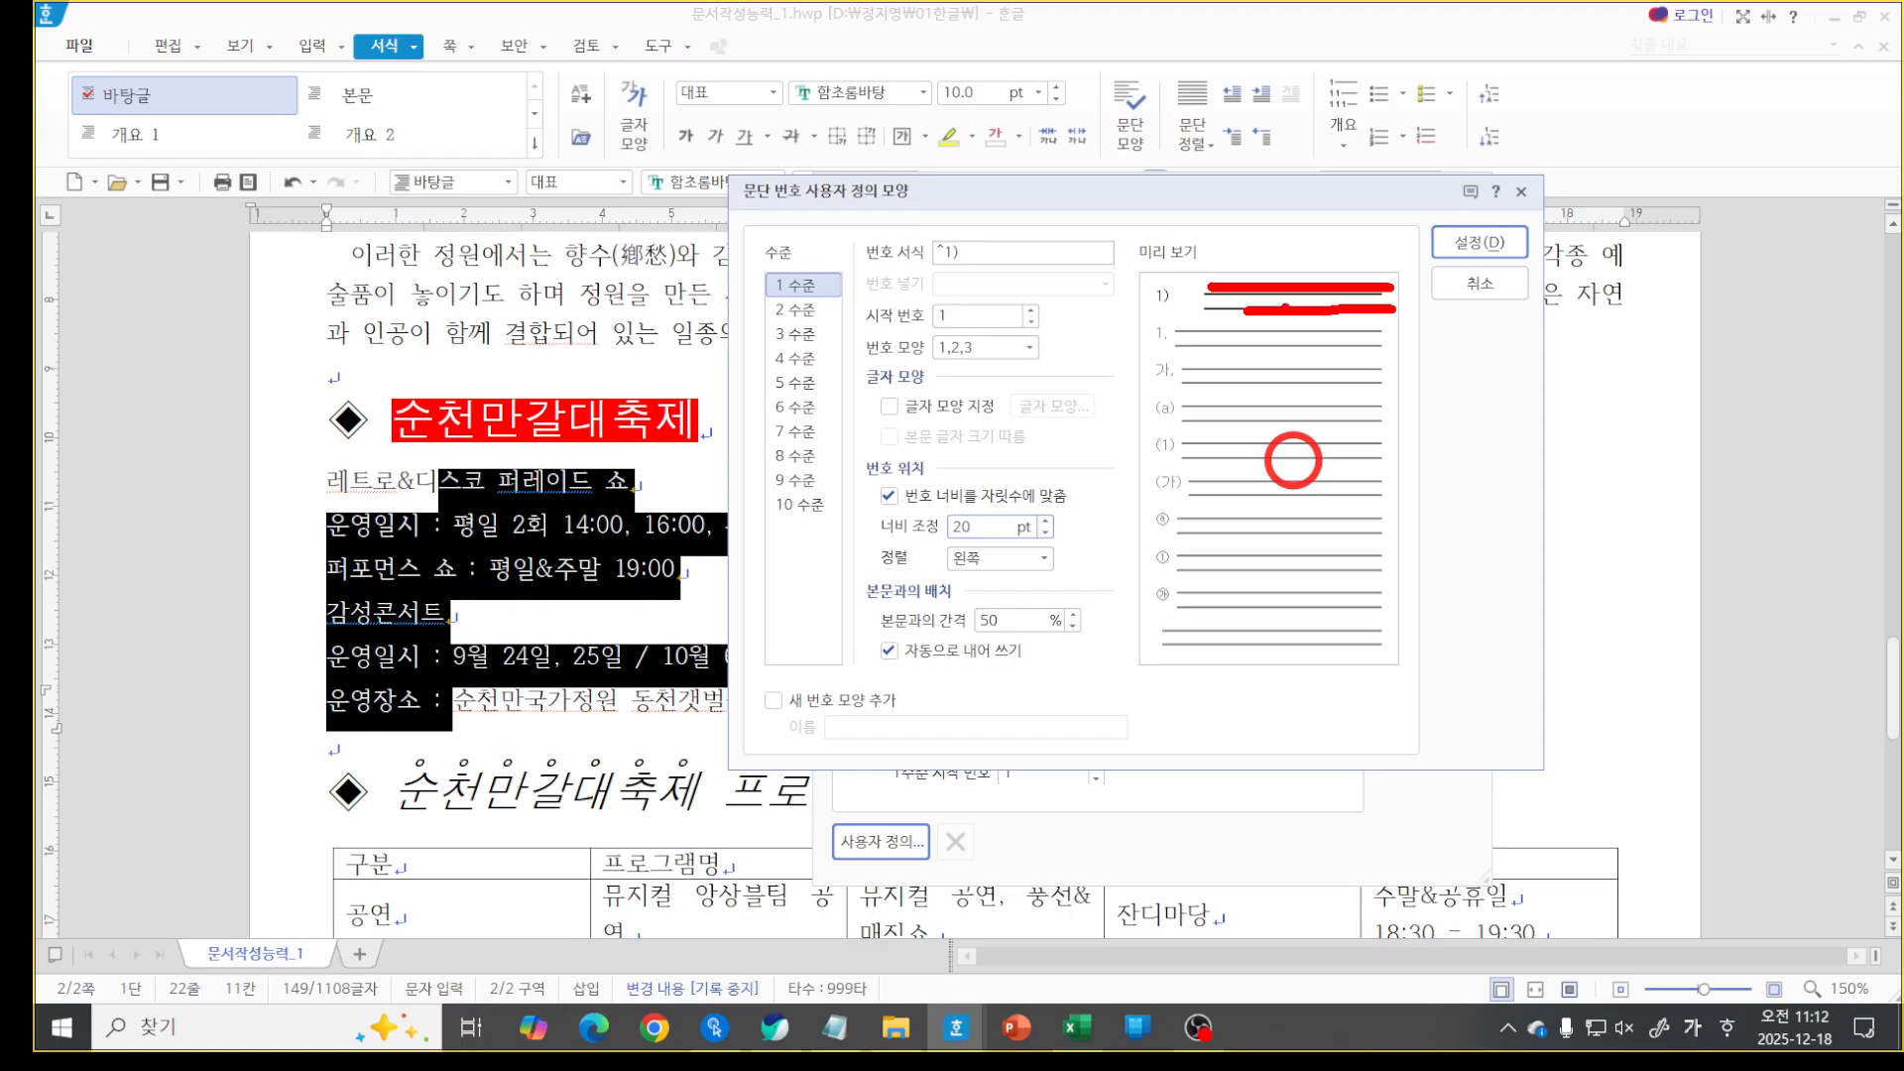
pyautogui.moveTo(1139, 265); pyautogui.dragTo(1205, 324)
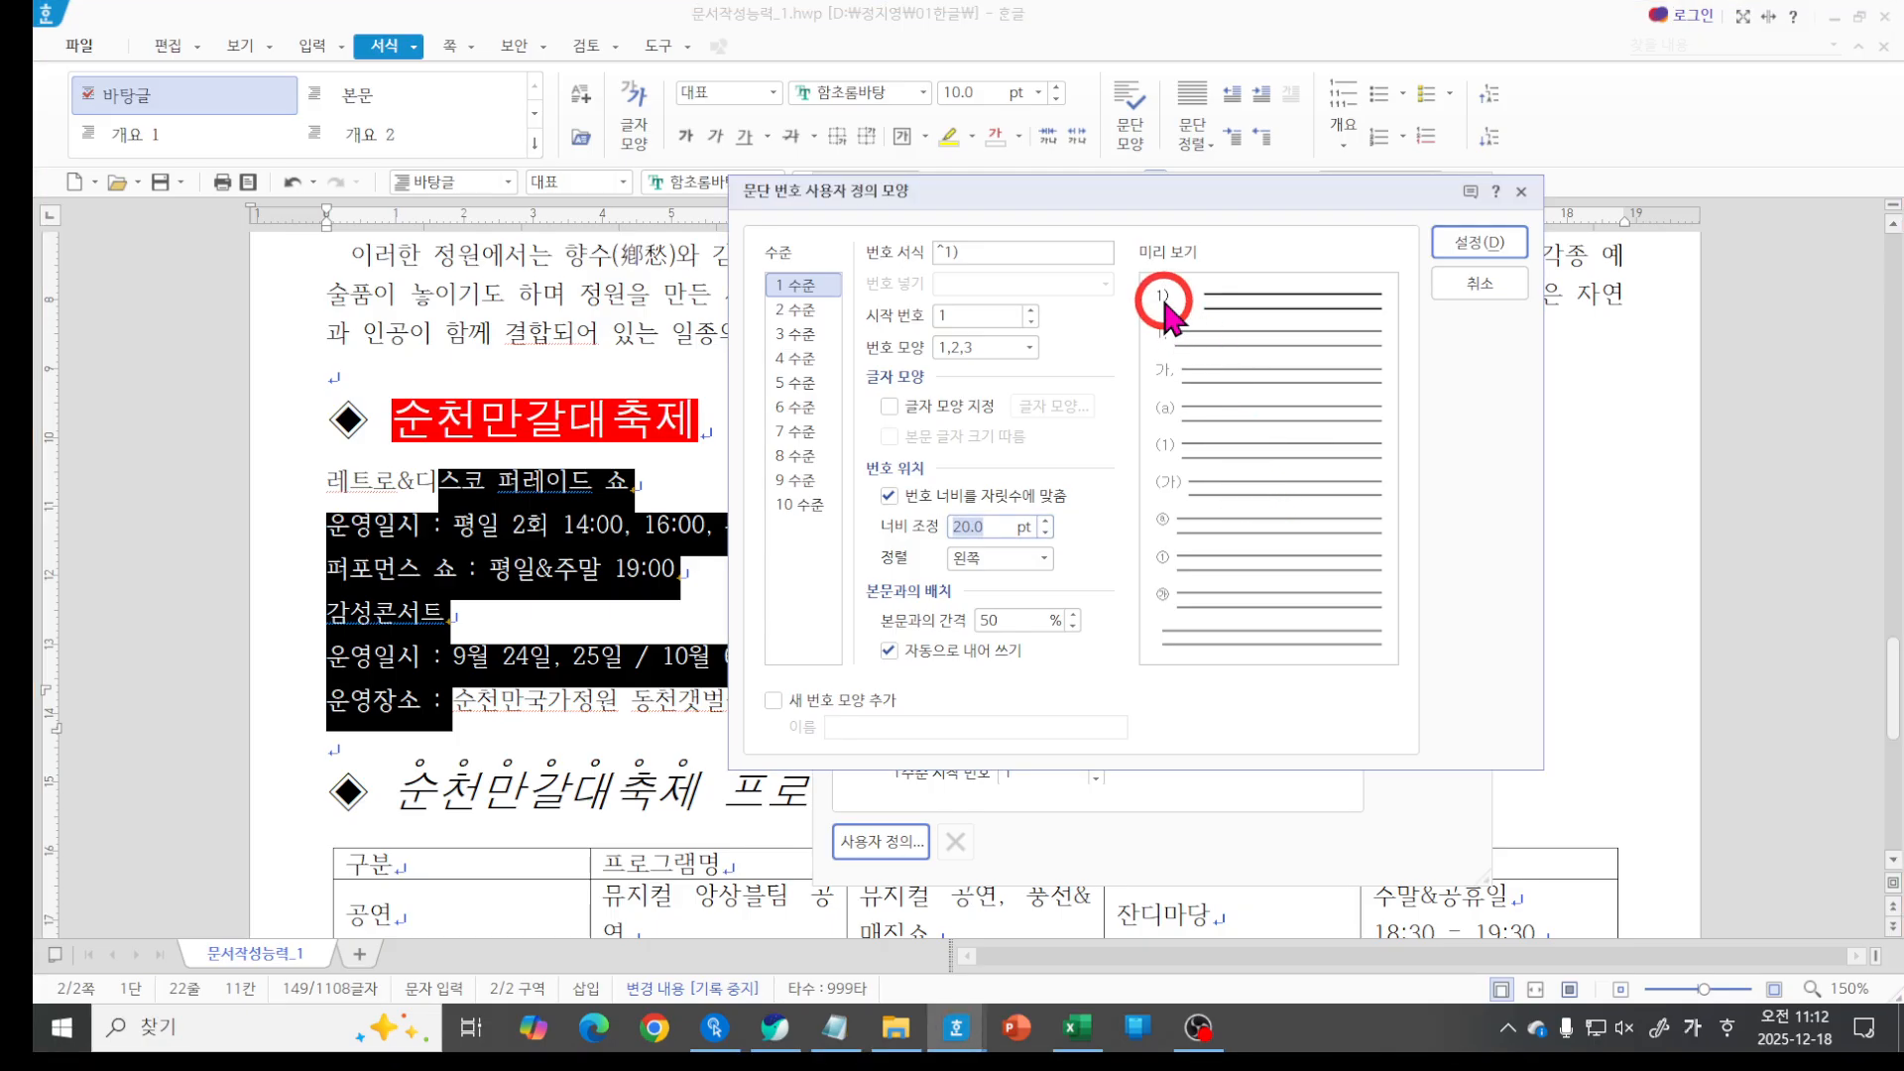
pyautogui.click(975, 556)
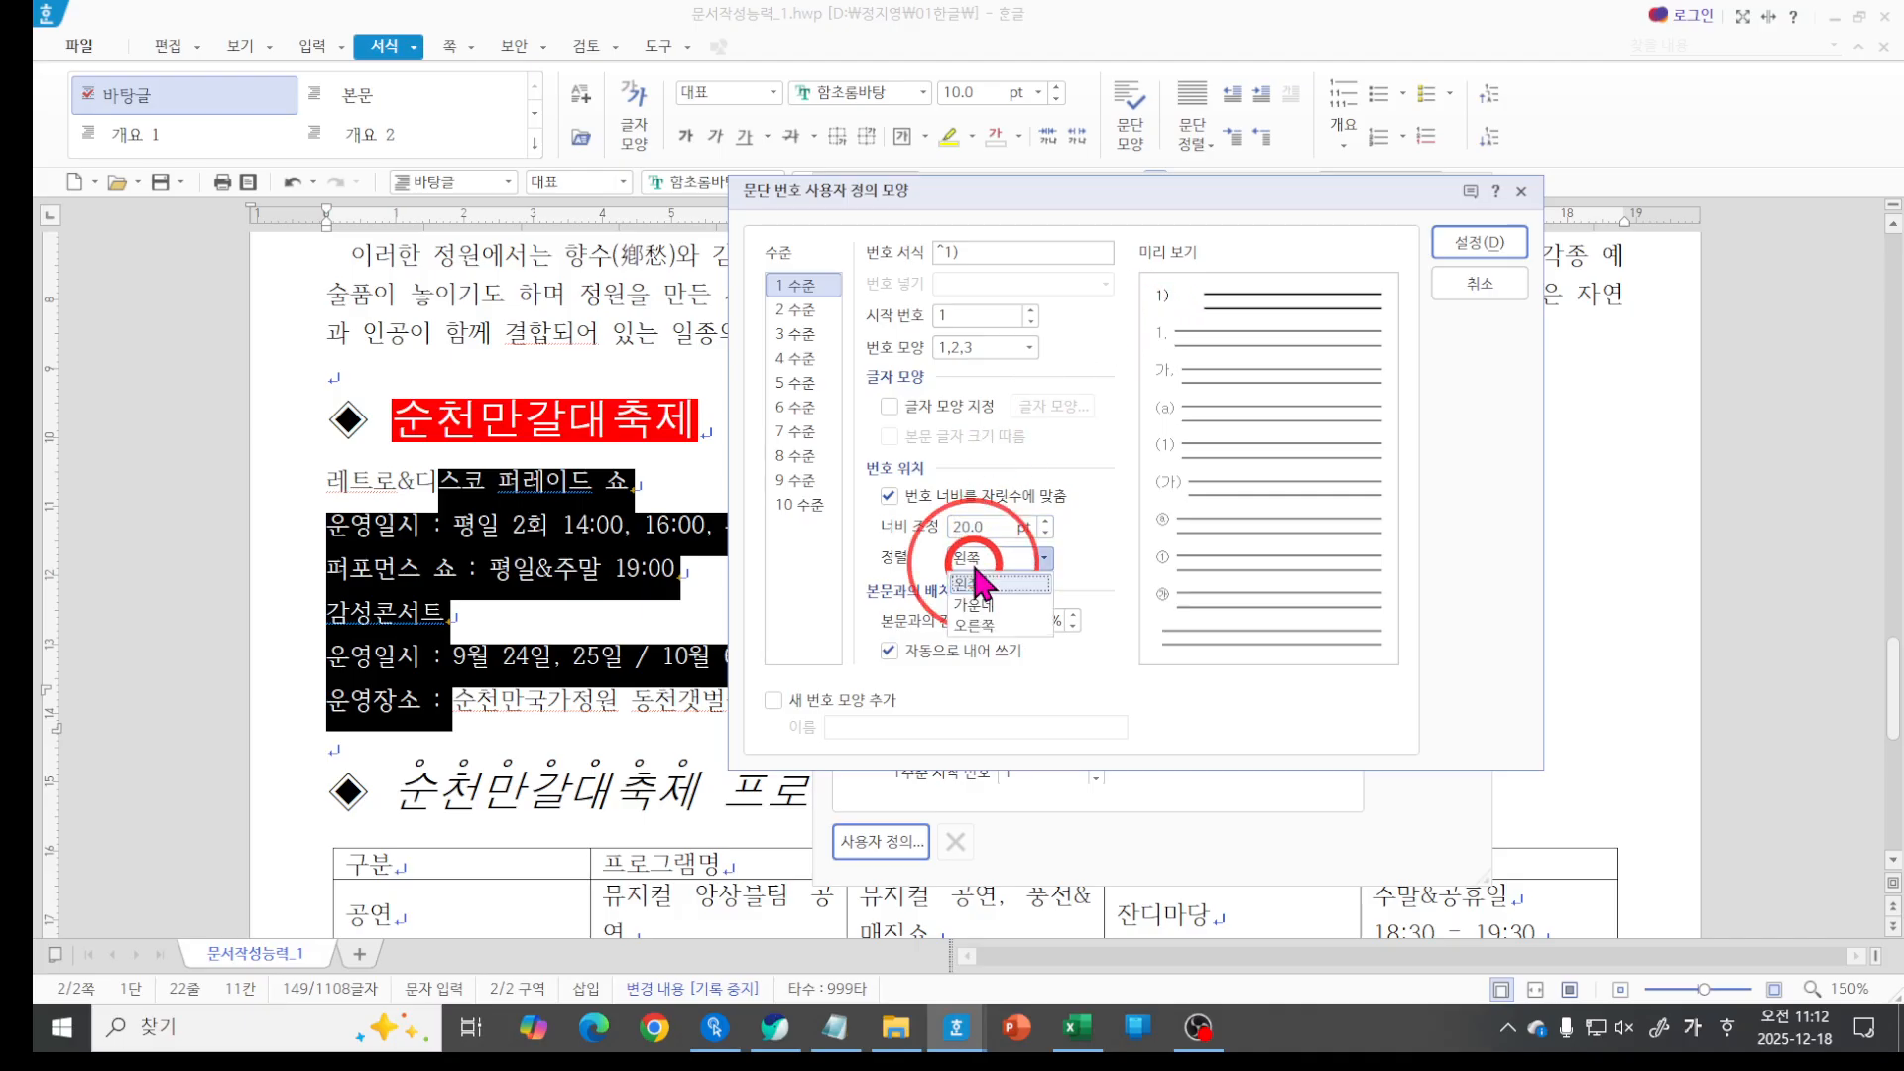
pyautogui.click(980, 625)
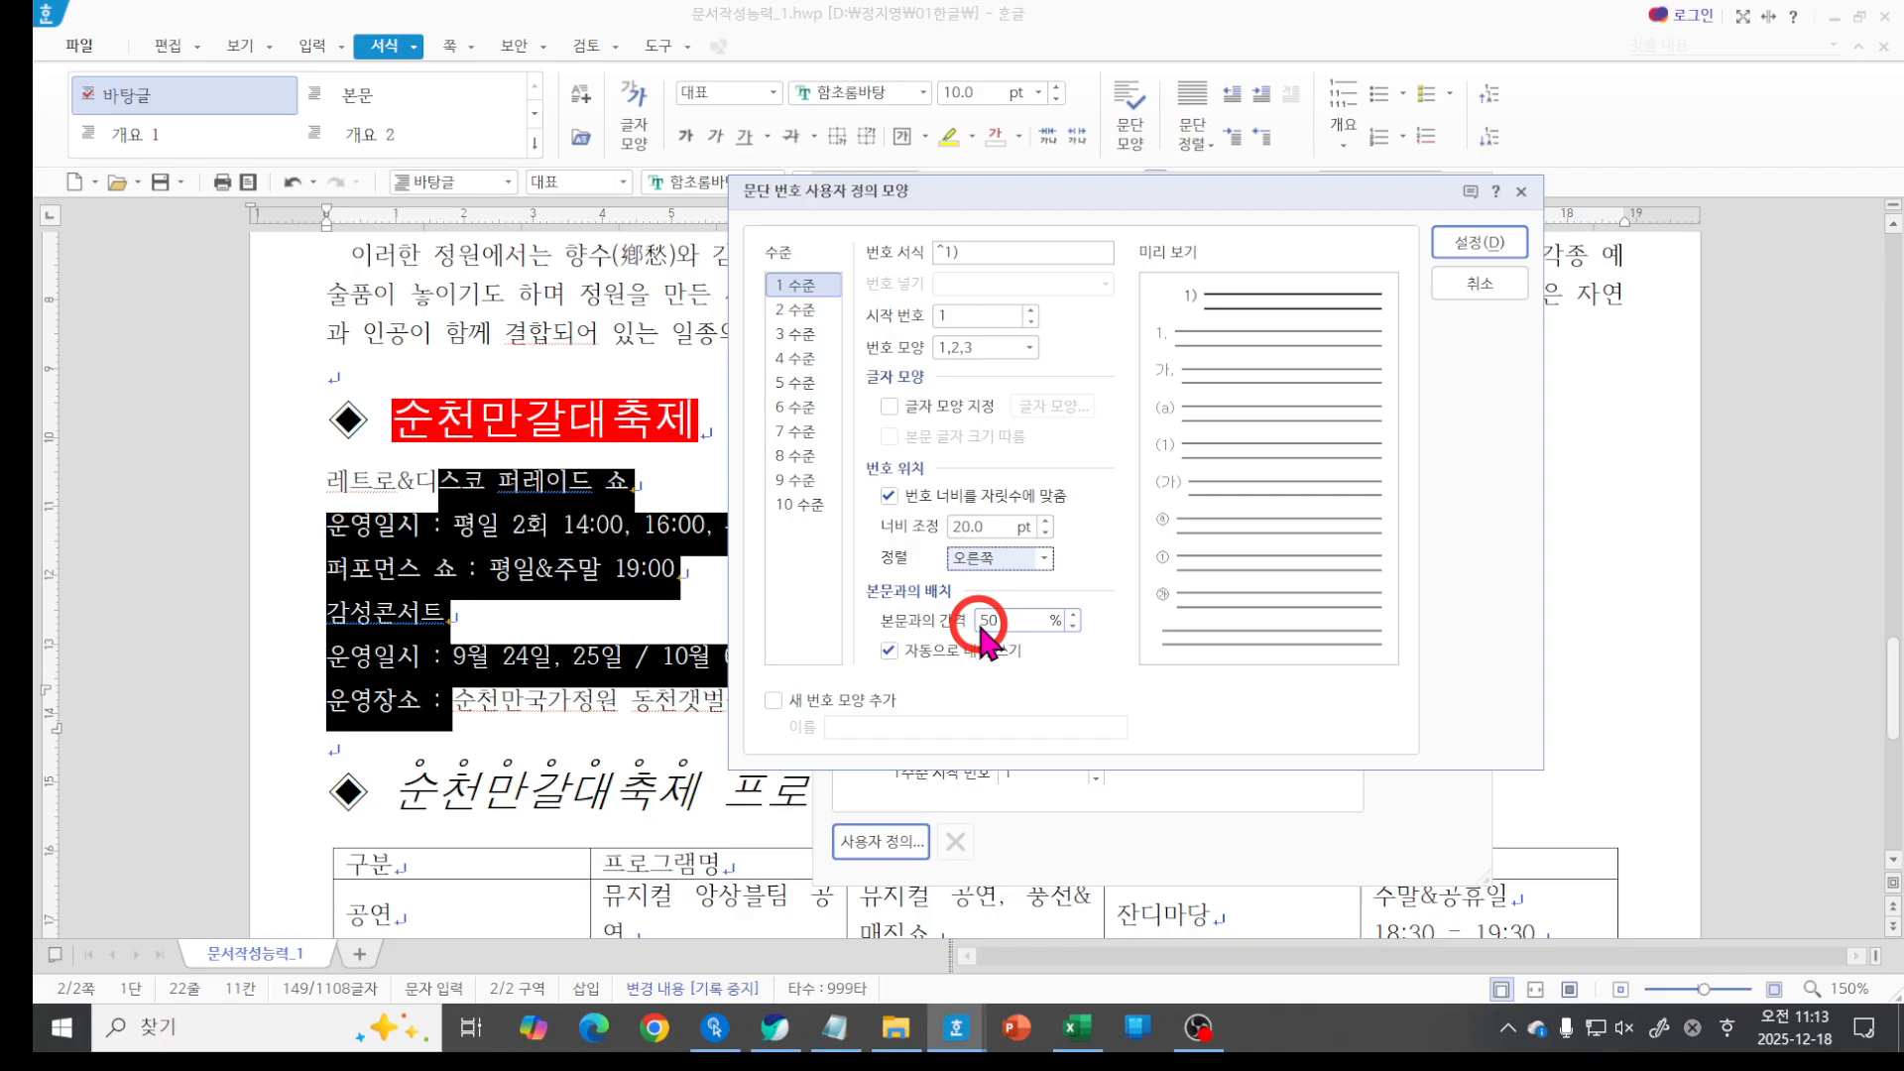
# Give level 2 the number shape 가,나,다 and the number format "^2)".
pyautogui.click(803, 313)
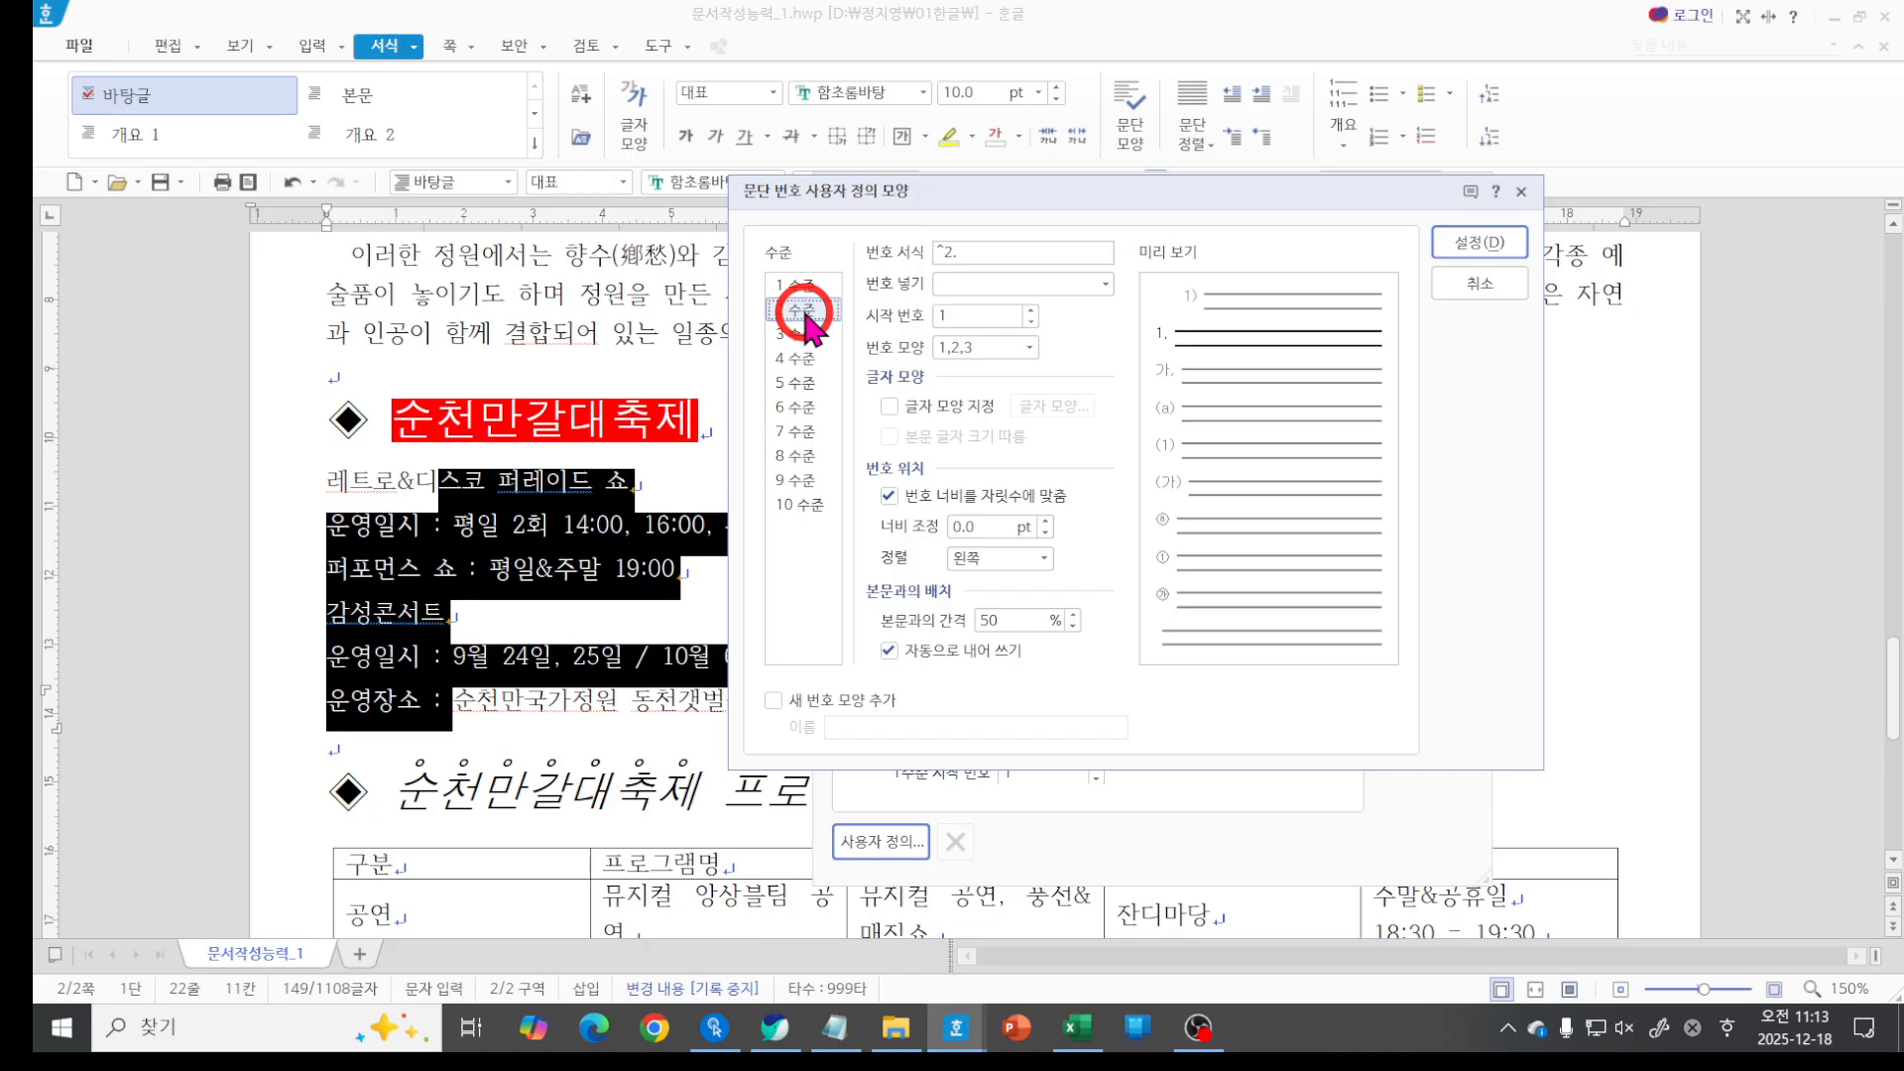
pyautogui.click(950, 347)
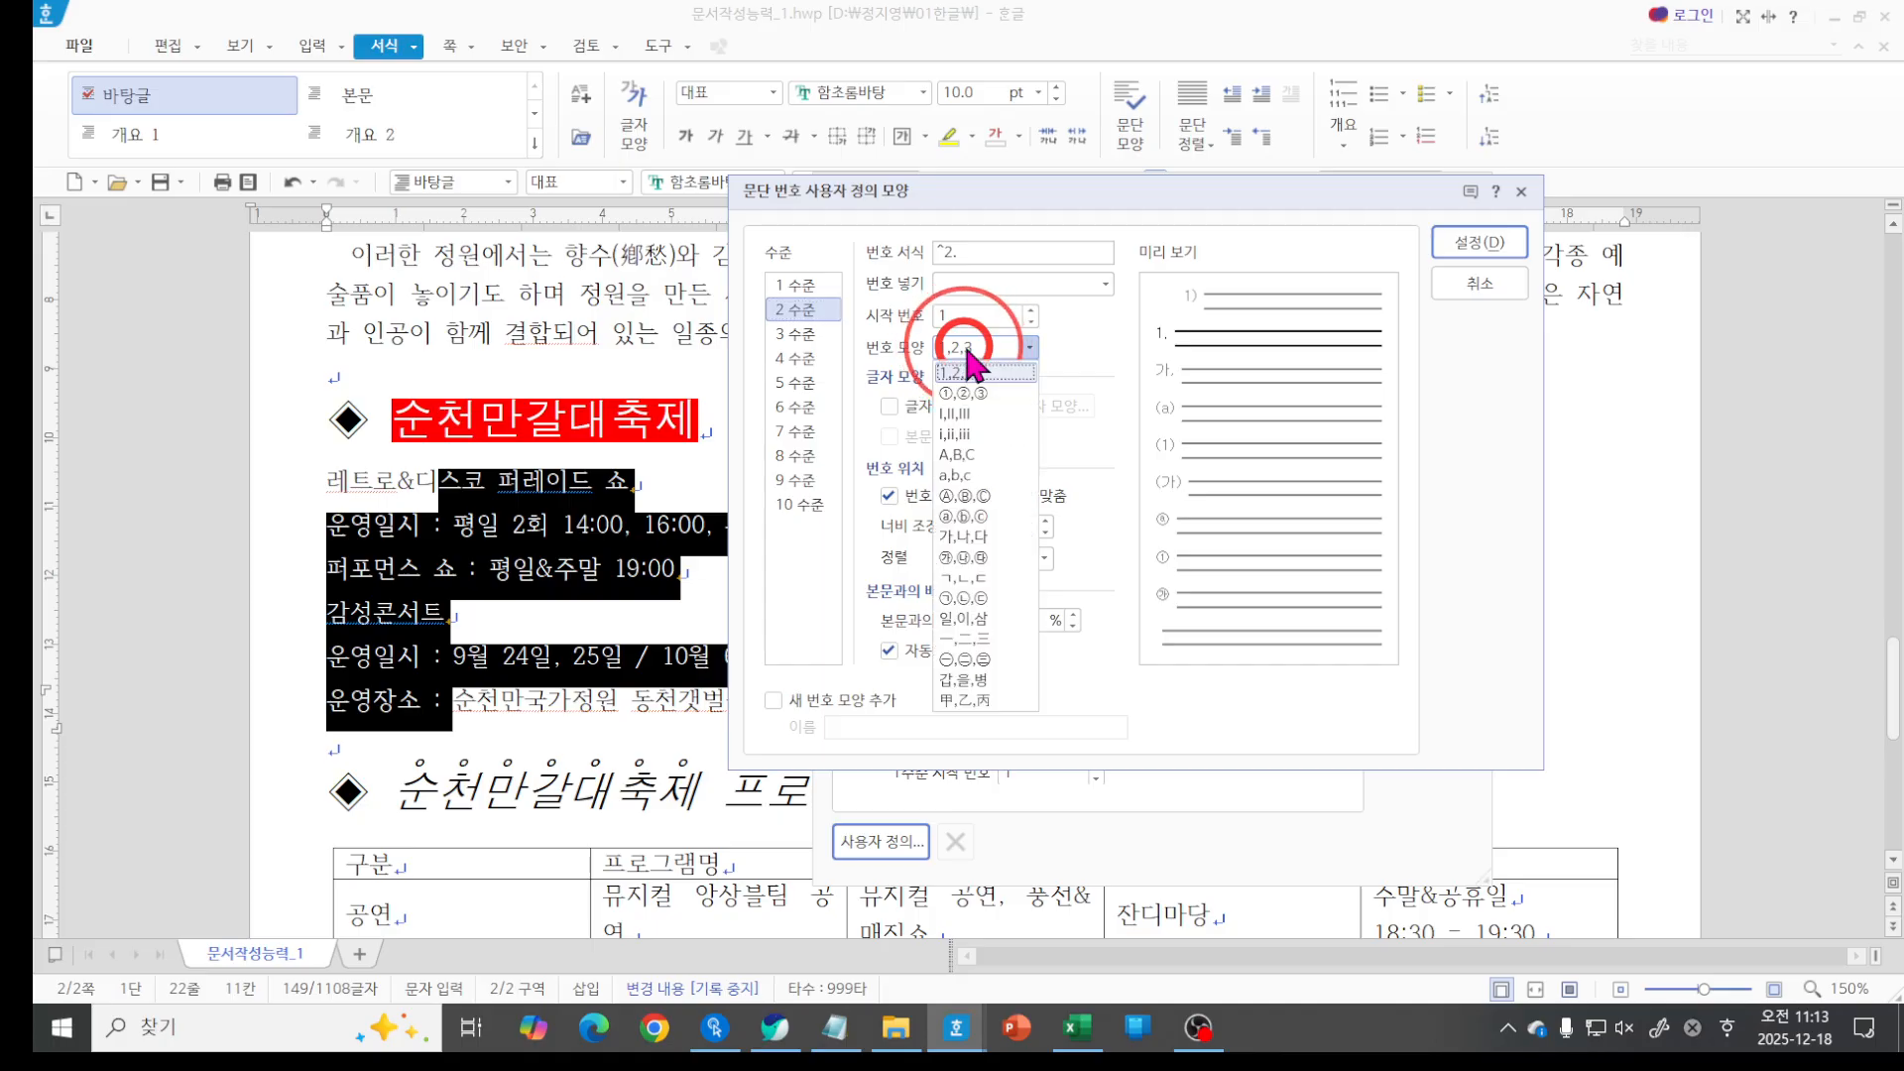
pyautogui.click(970, 538)
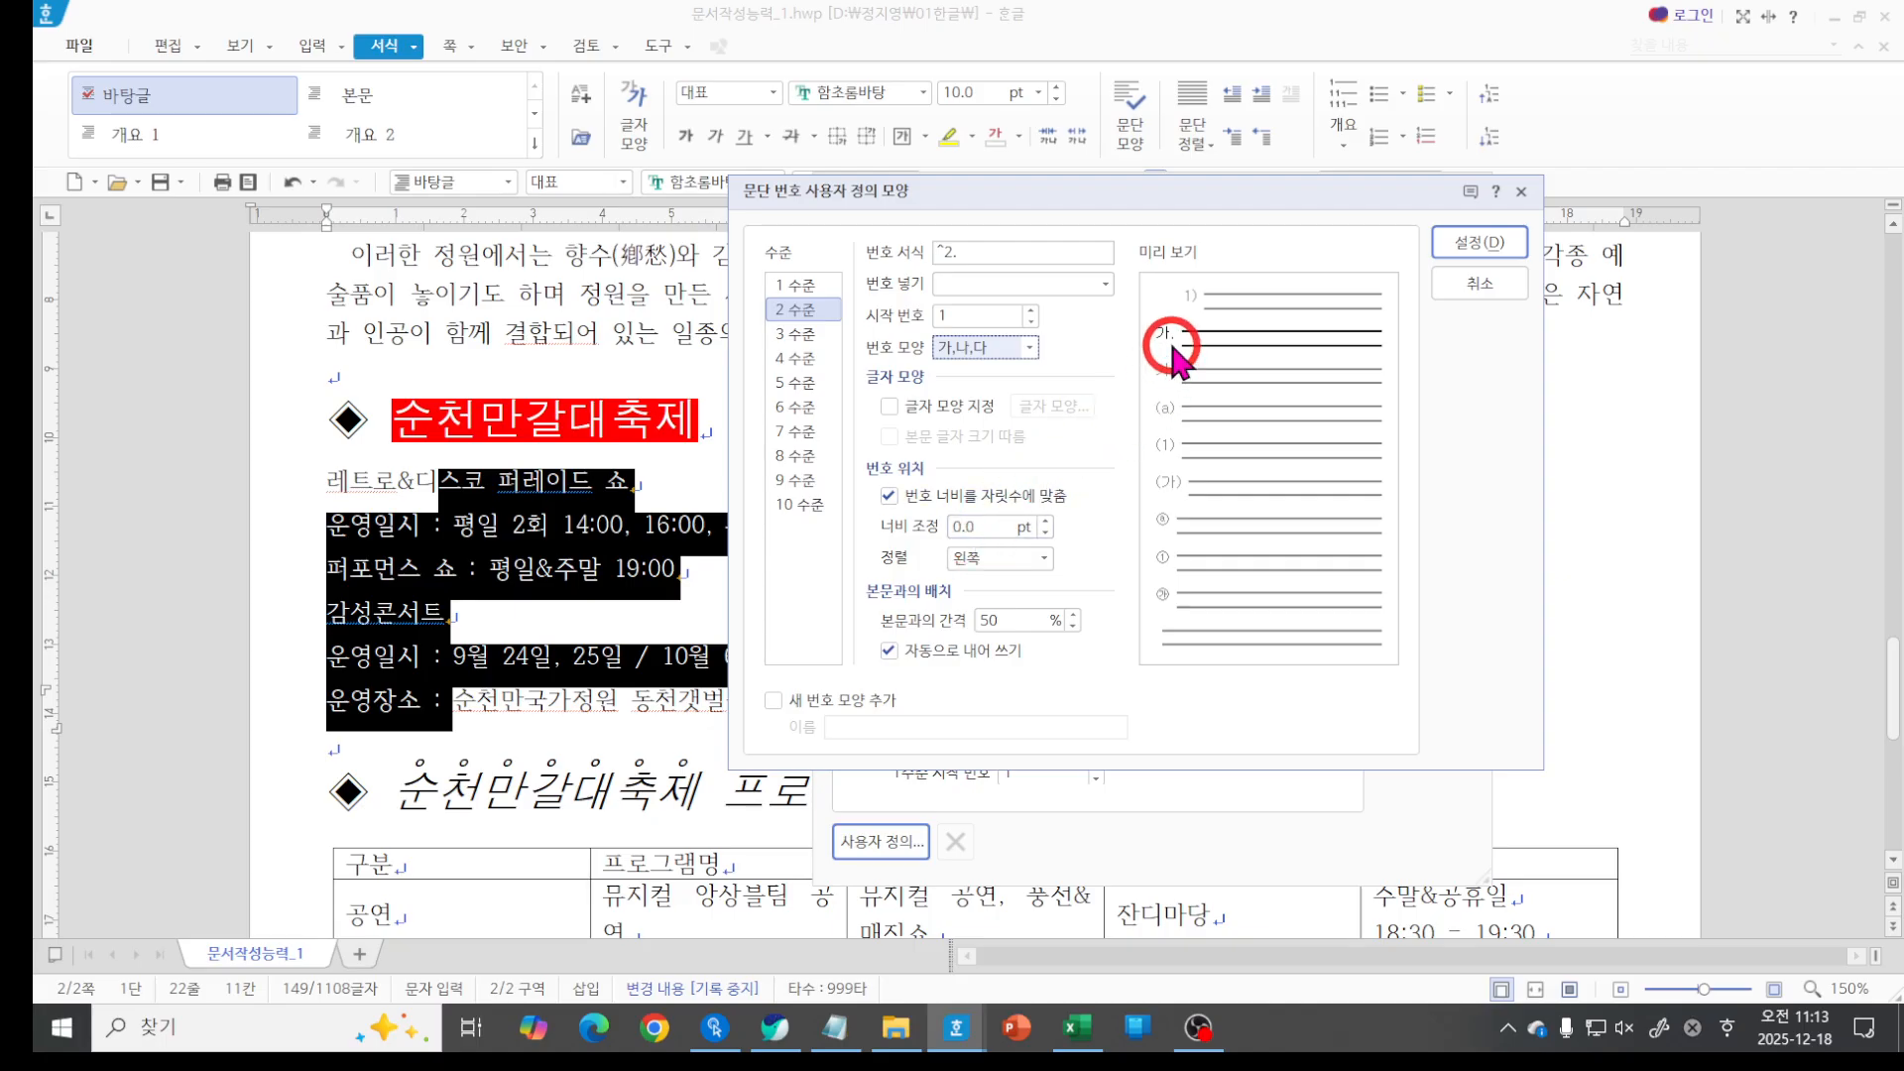
pyautogui.click(992, 250)
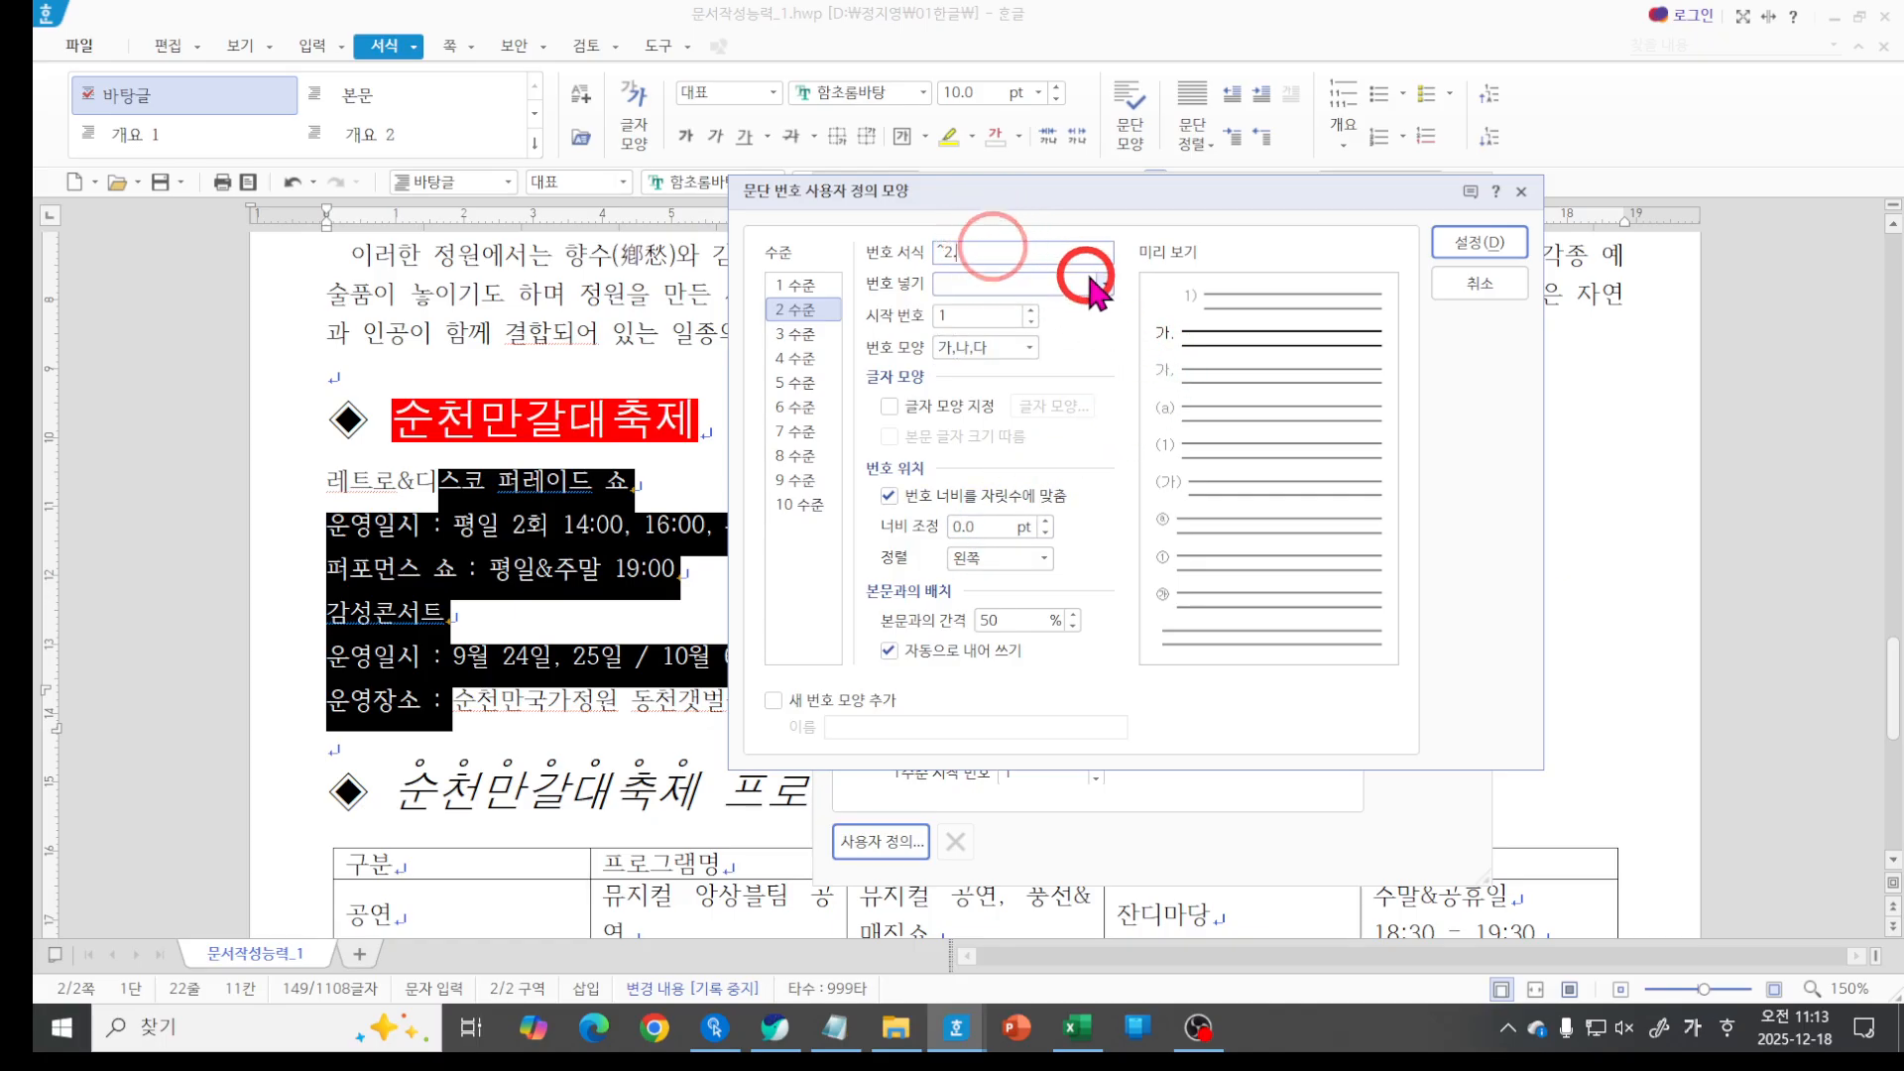
pyautogui.write(')')
# Set the level 2 number's width adjustment to 30 pt and its alignment to 오른쪽.
pyautogui.click(952, 528)
pyautogui.click(1262, 534)
pyautogui.write('30')
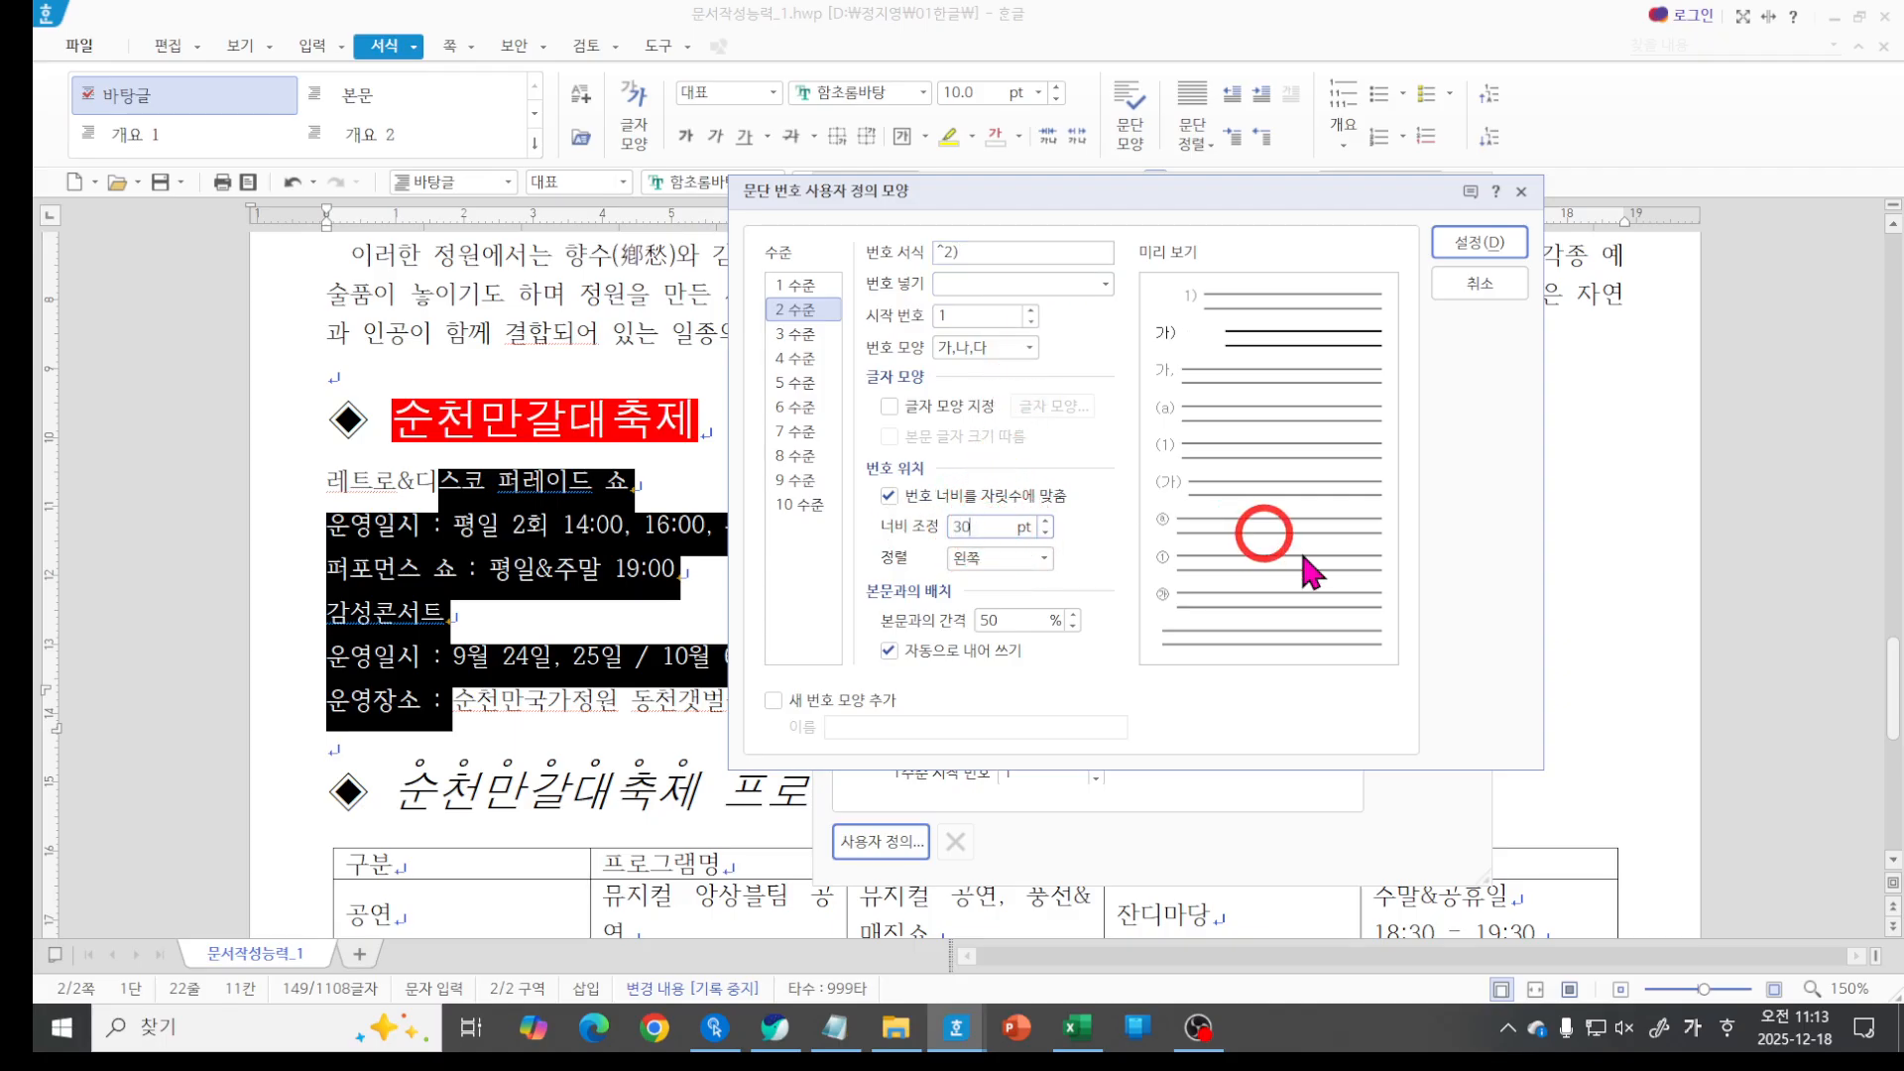
pyautogui.click(1013, 559)
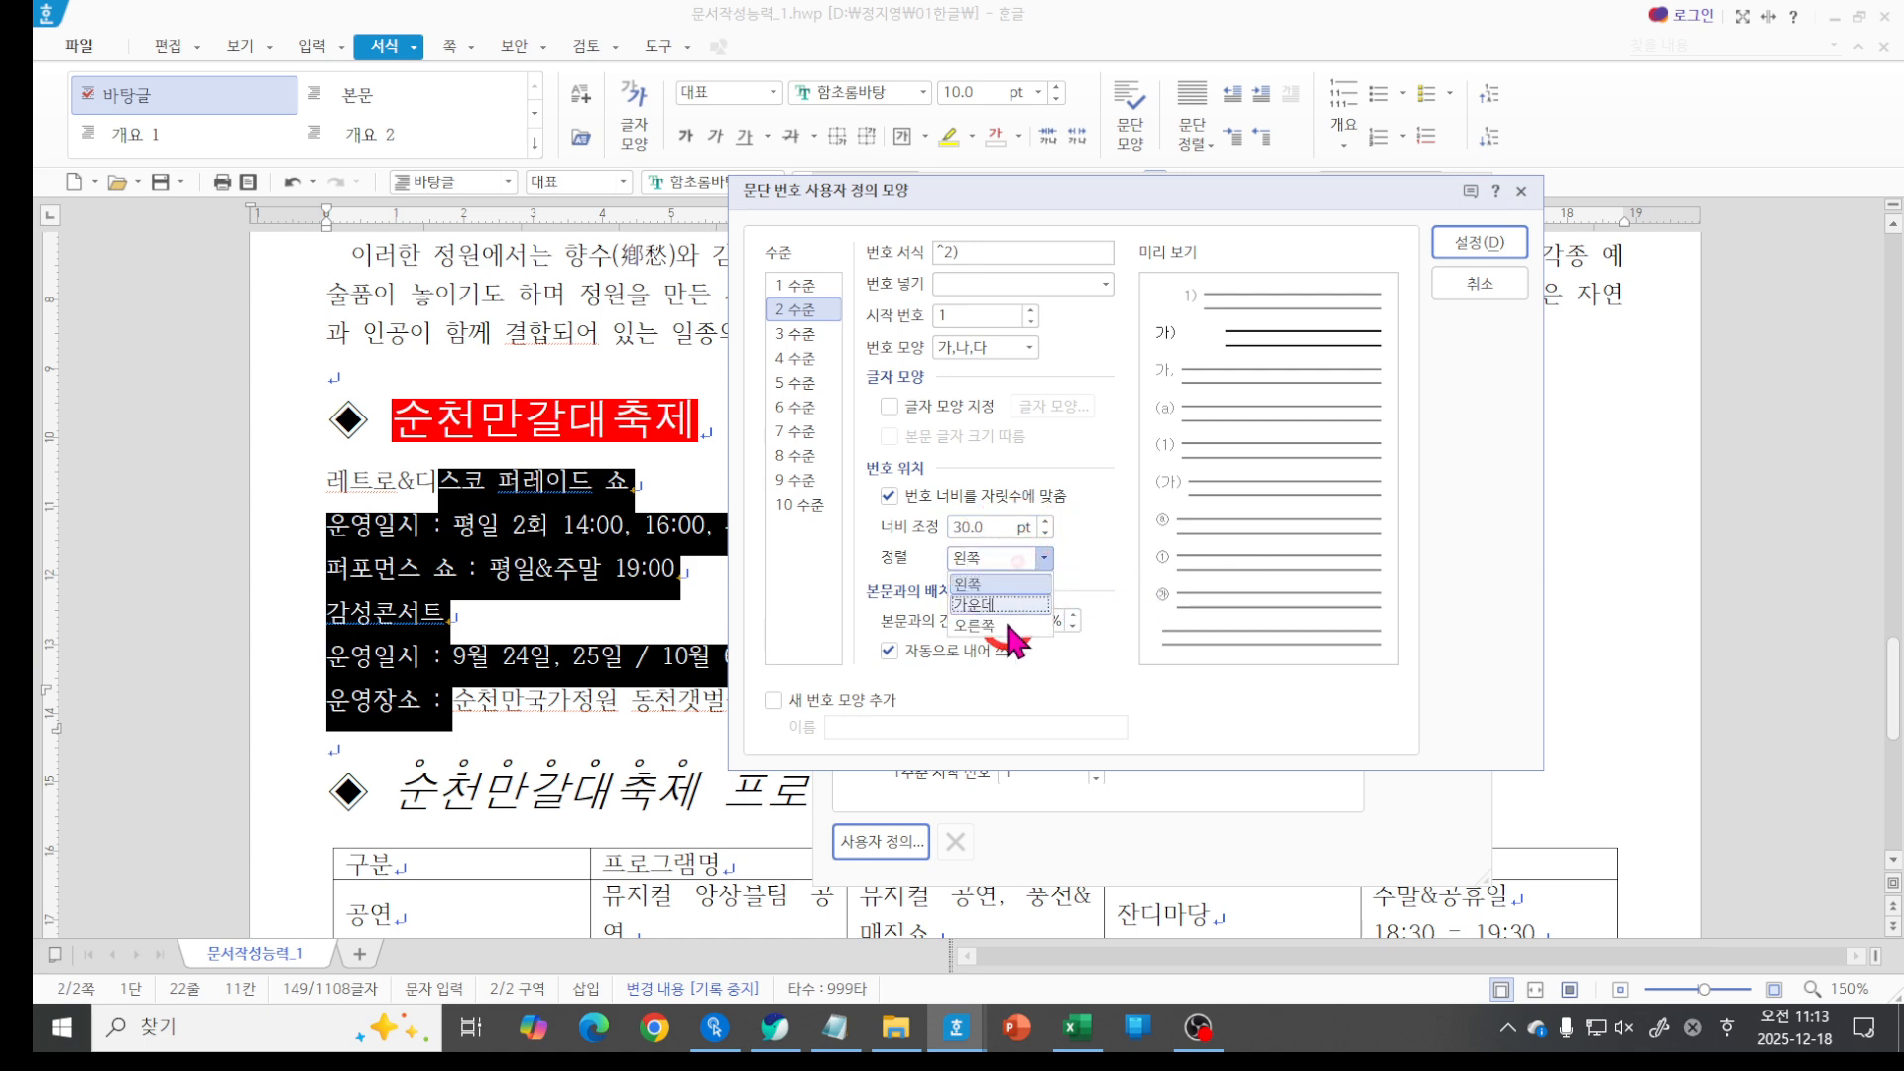
pyautogui.click(1006, 623)
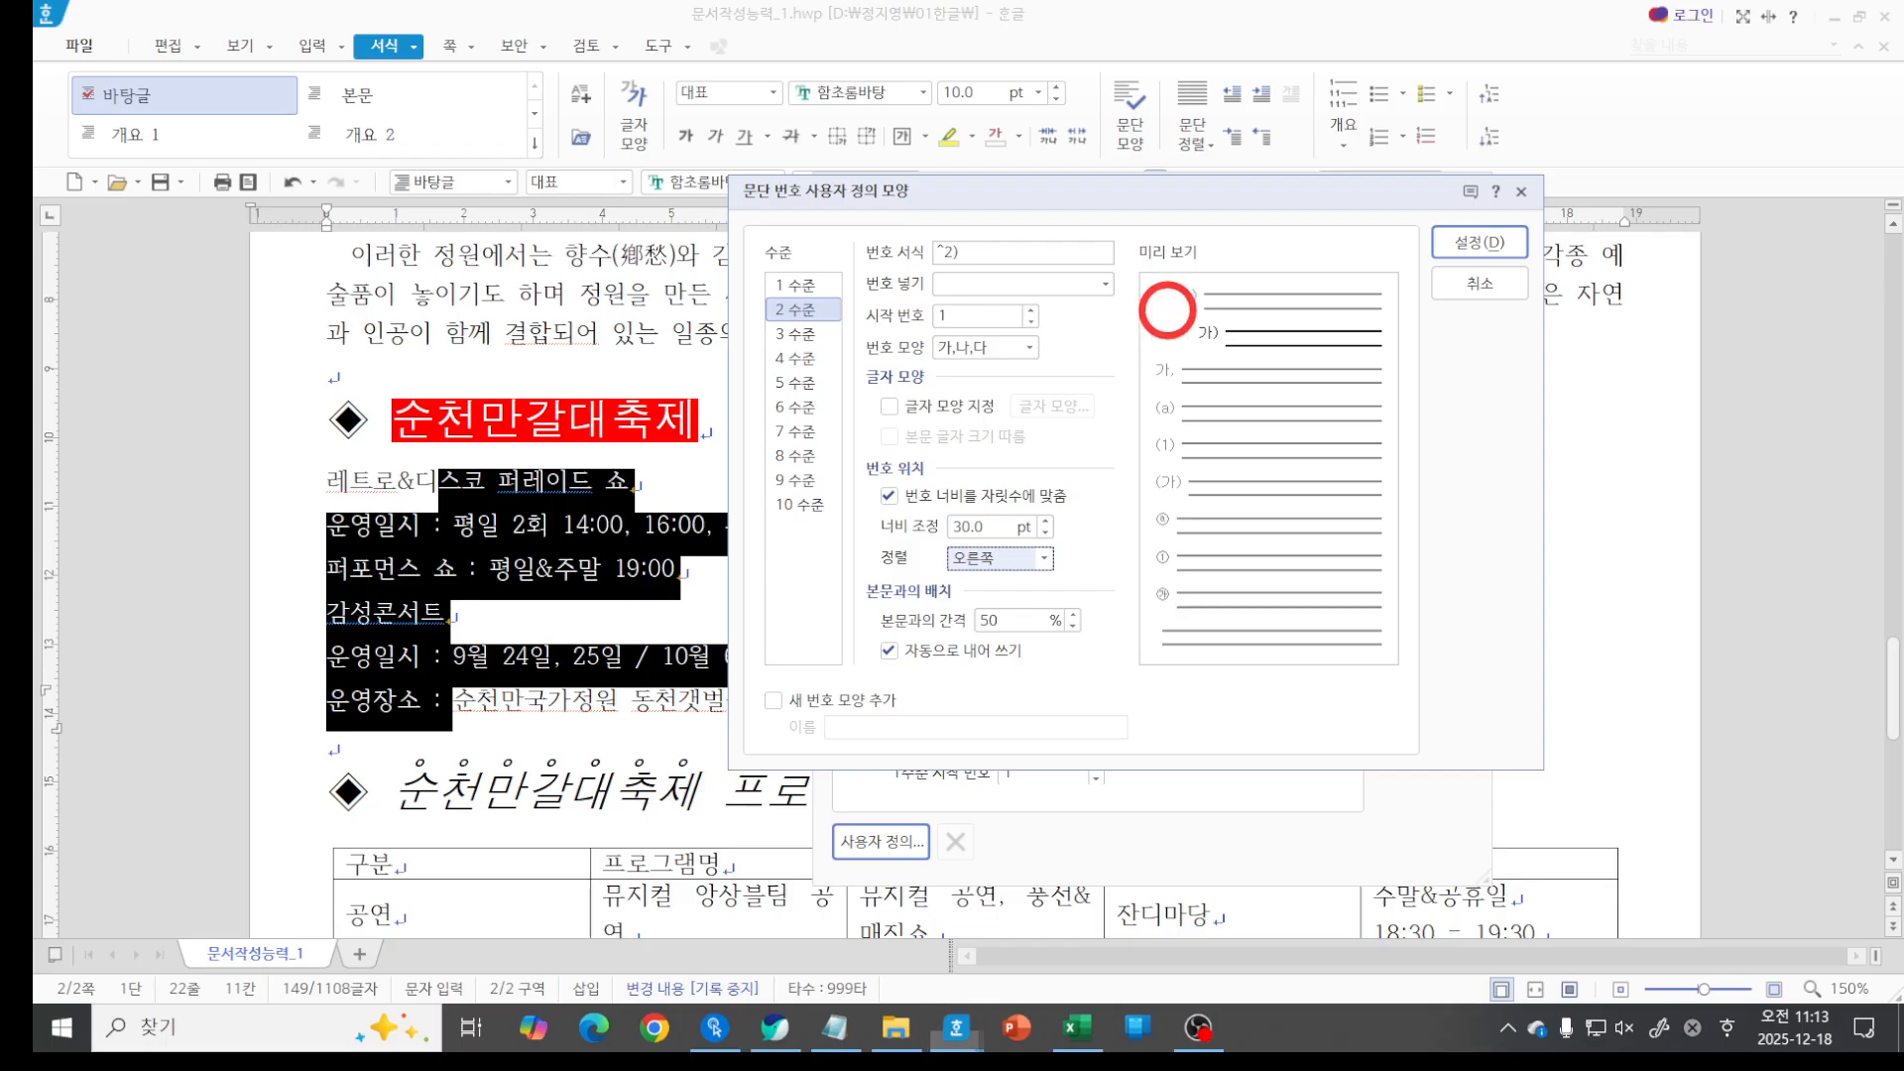
pyautogui.moveTo(1166, 316); pyautogui.dragTo(1289, 321)
pyautogui.moveTo(1166, 354)
pyautogui.mouseDown()
pyautogui.moveTo(1279, 355)
pyautogui.moveTo(1269, 381)
pyautogui.mouseUp()
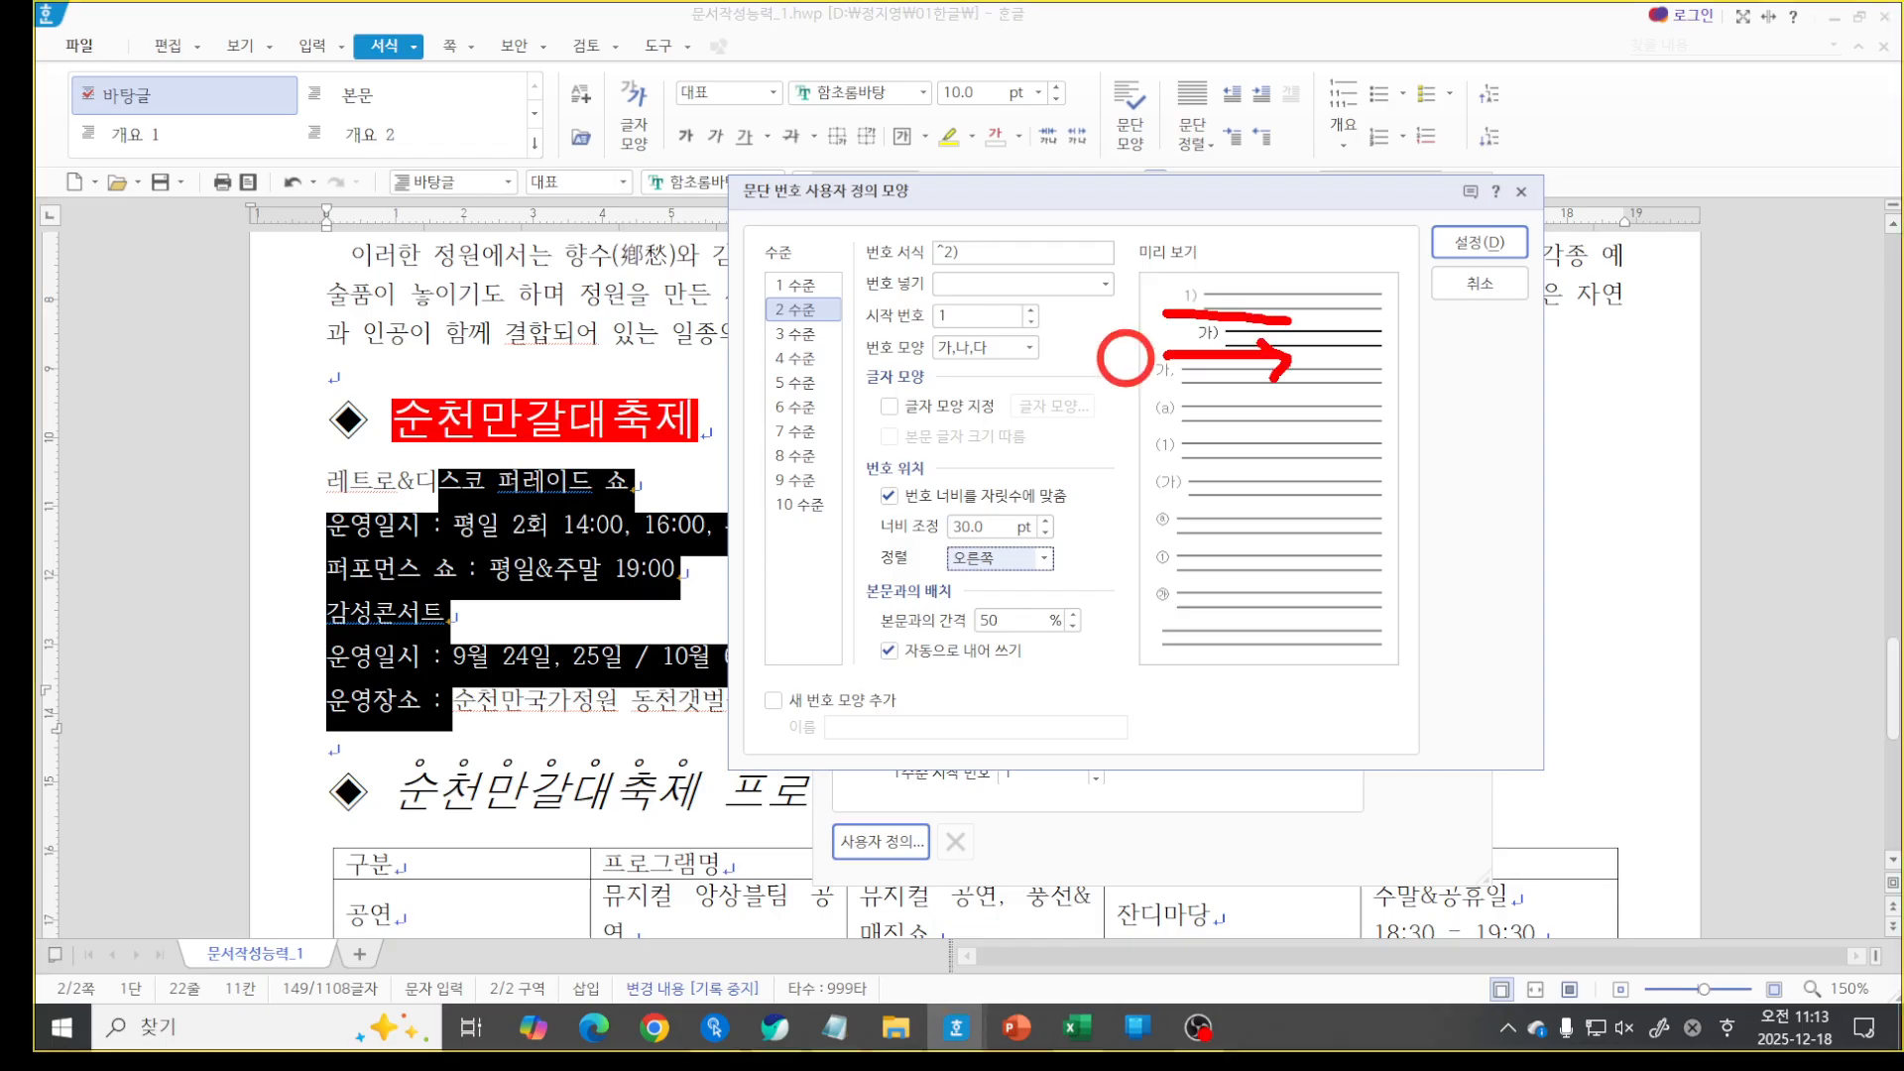
pyautogui.press('Escape')
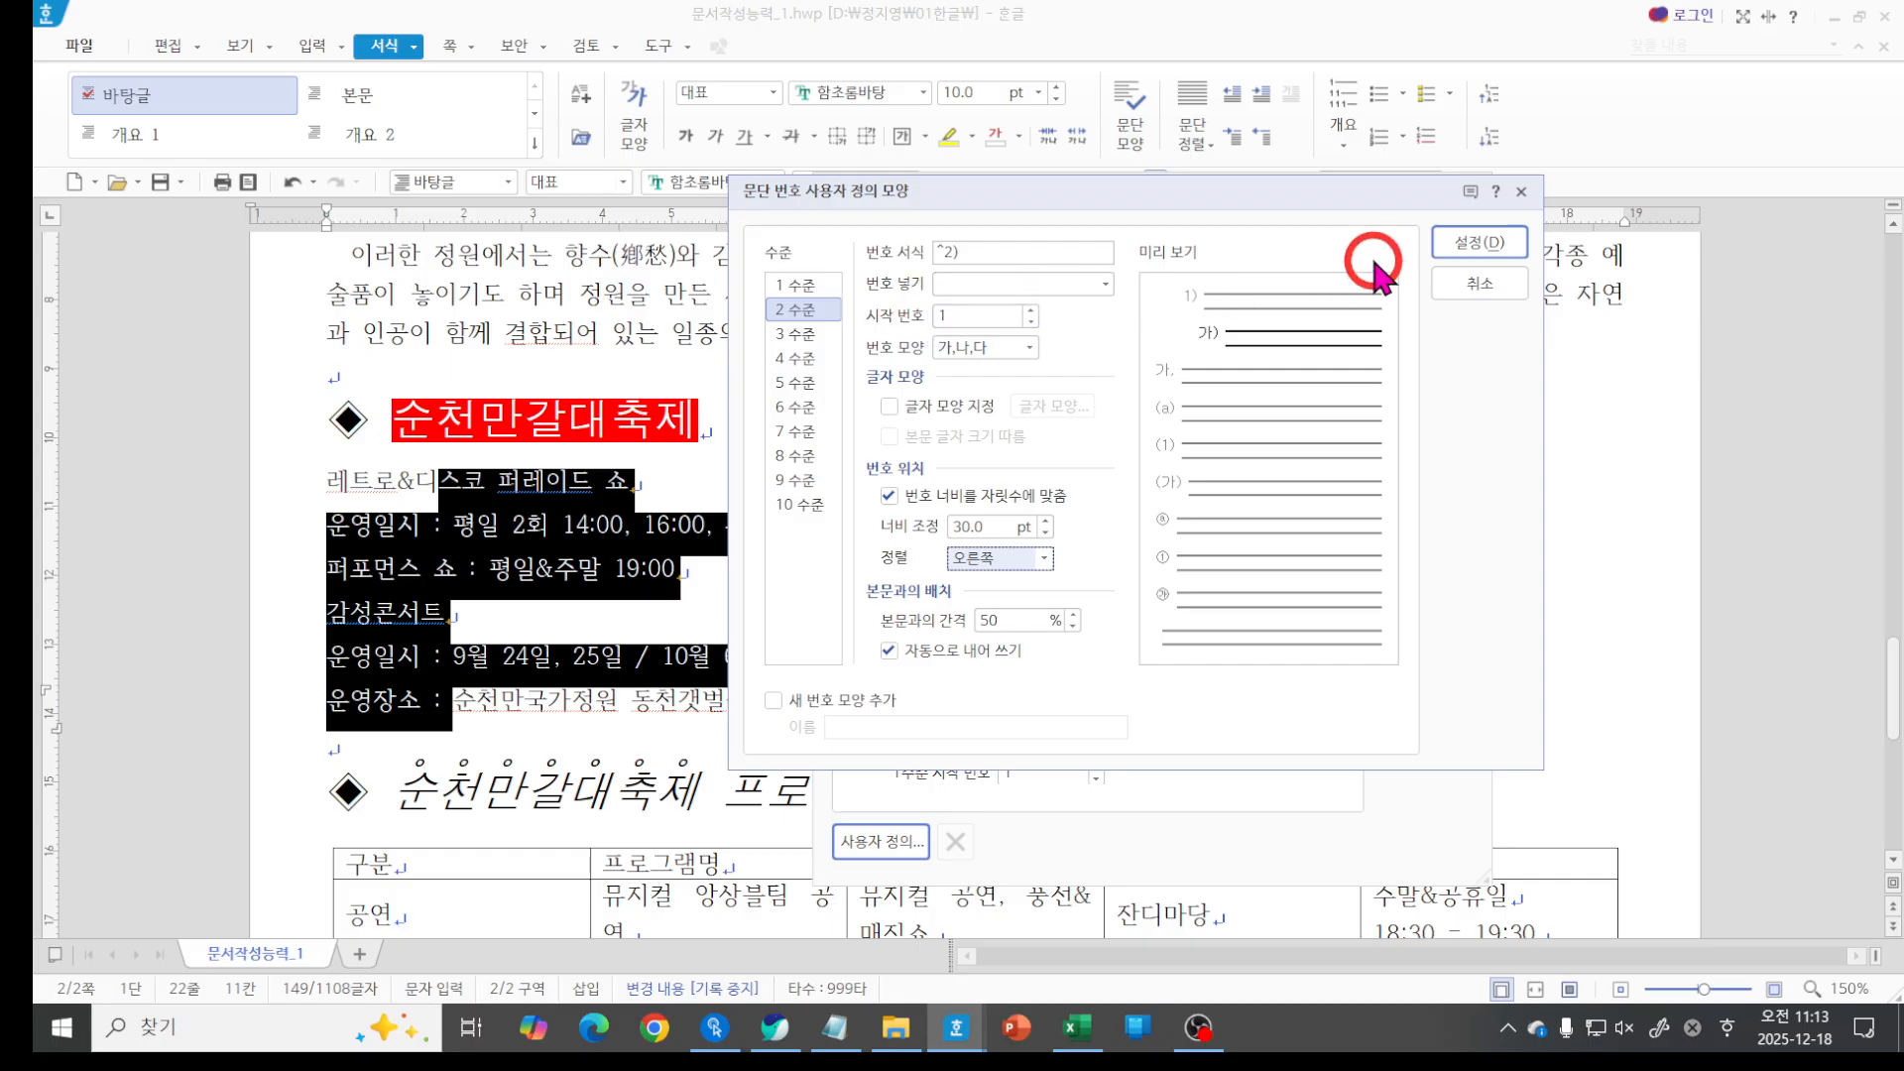
# Confirm the custom two-level number format and apply it to the selected lines under the 순천만갈대축제 heading.
pyautogui.click(1464, 254)
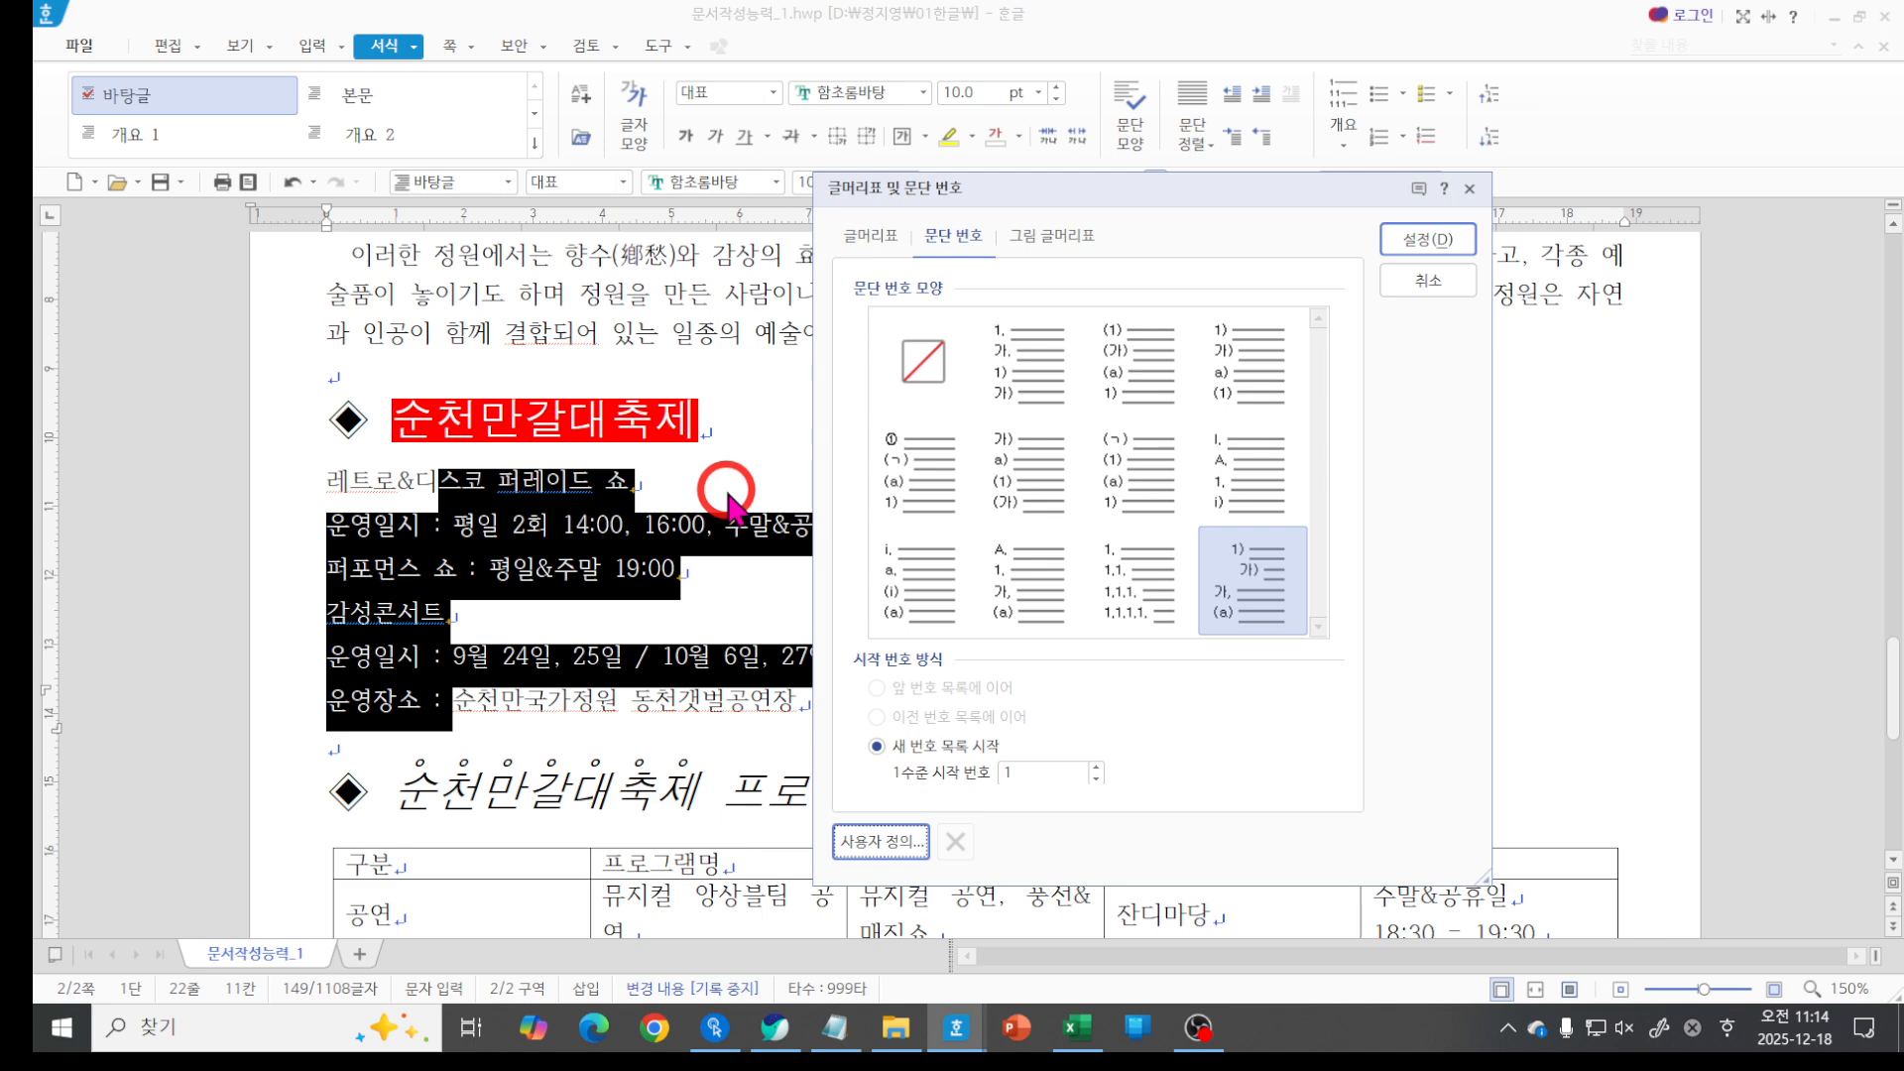
pyautogui.click(1254, 578)
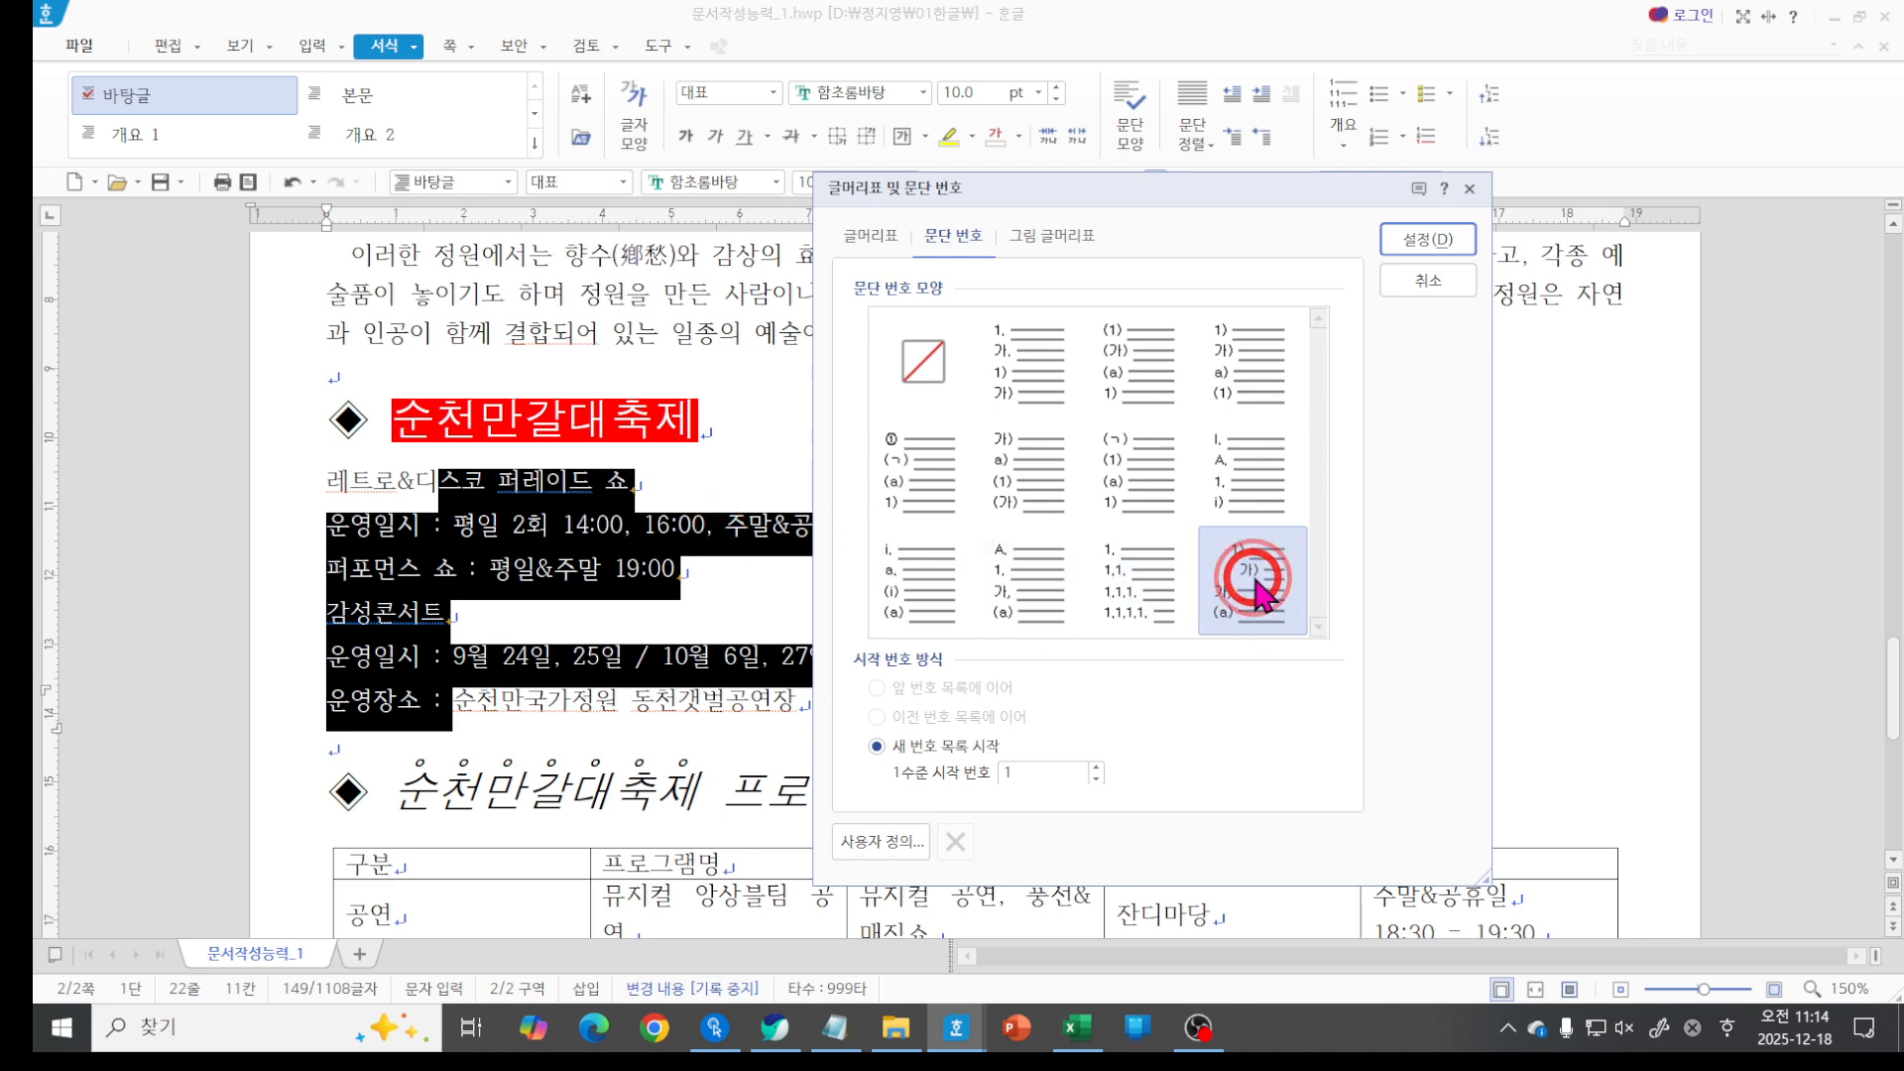
pyautogui.click(1275, 574)
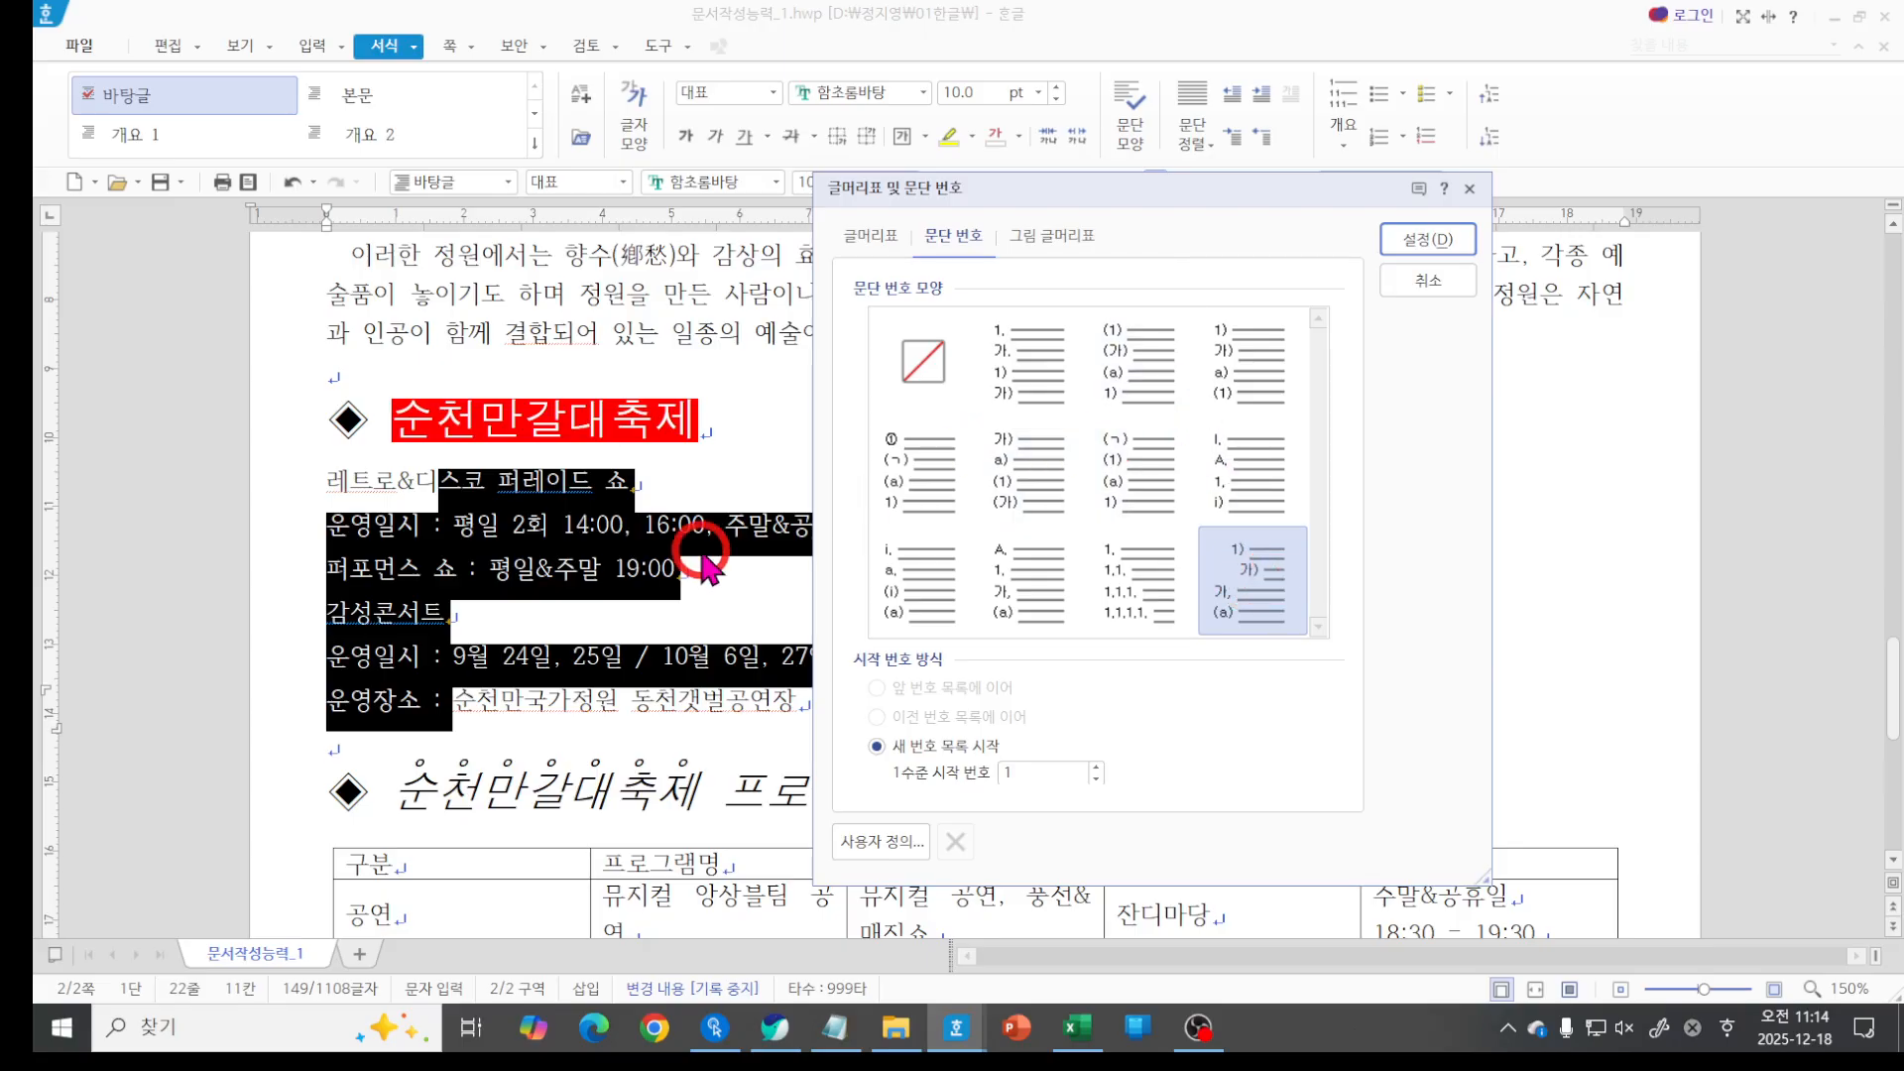
pyautogui.click(1416, 246)
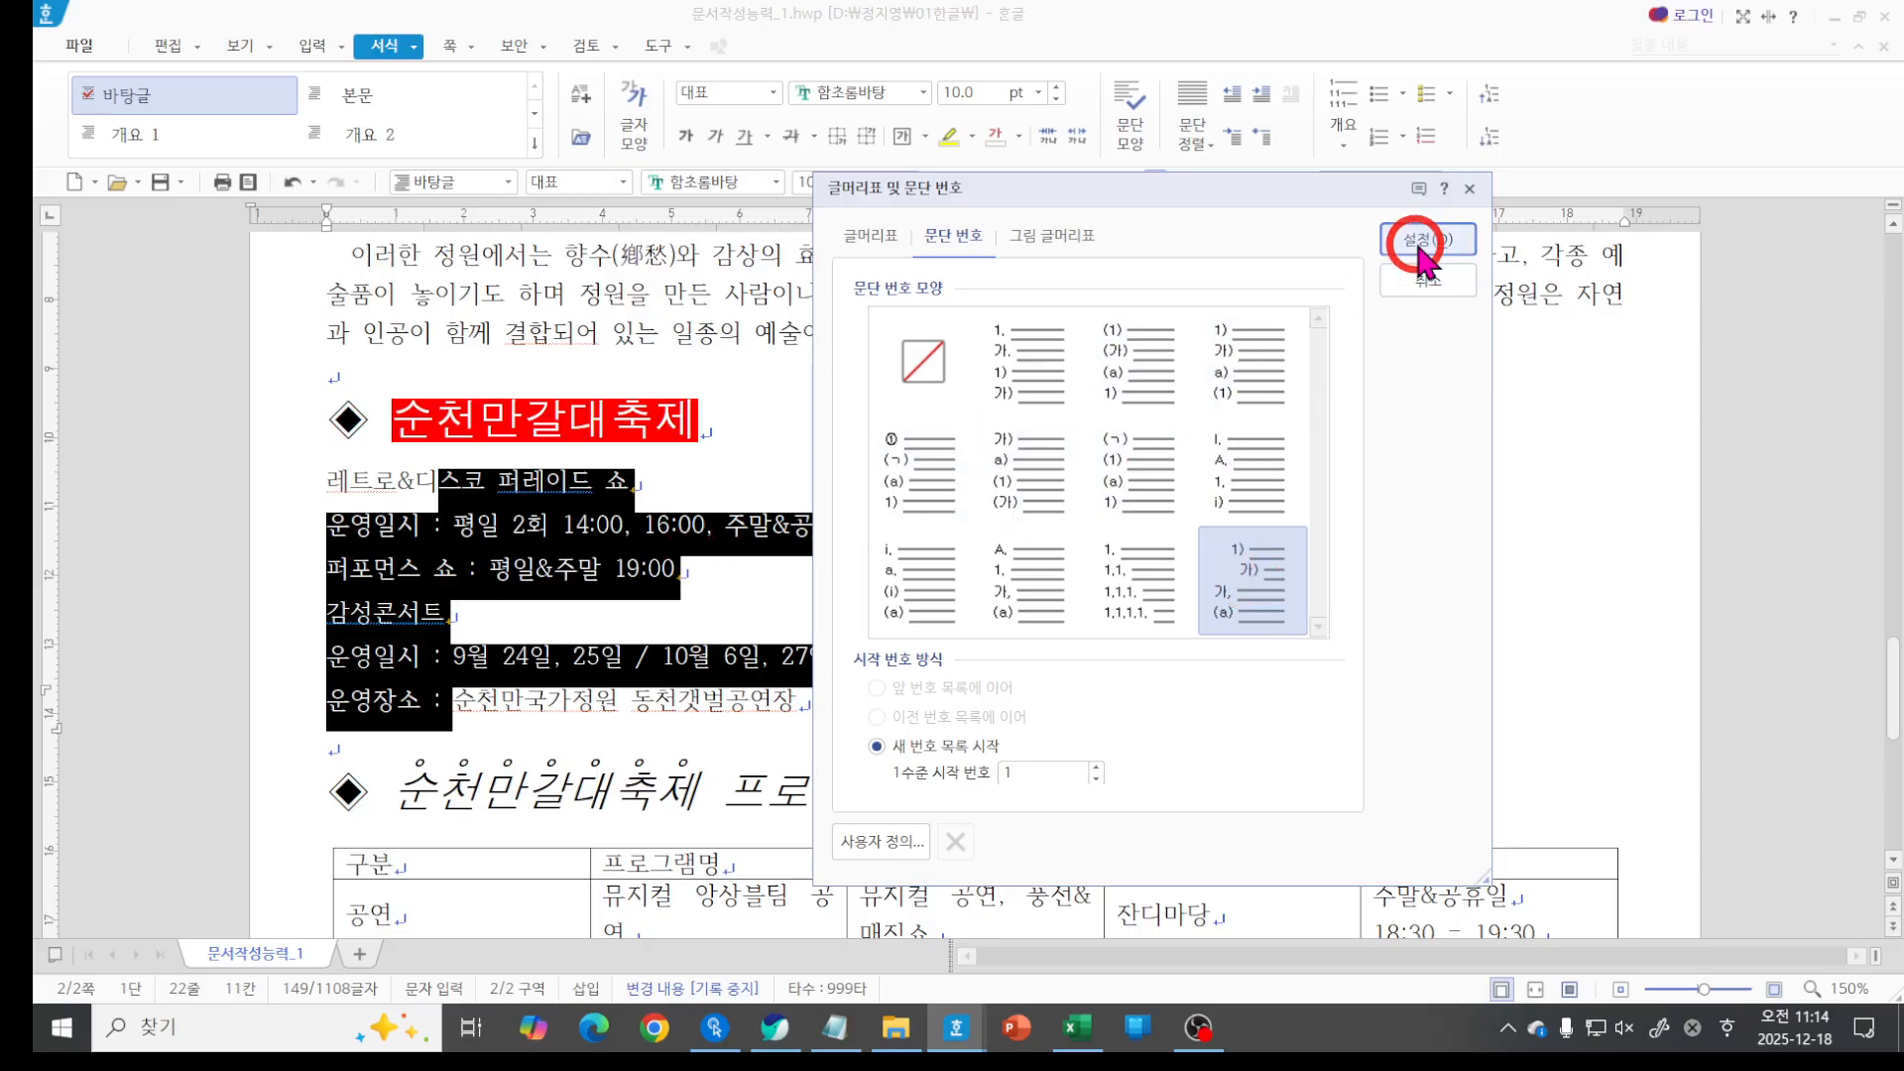
pyautogui.click(1418, 246)
pyautogui.click(1366, 606)
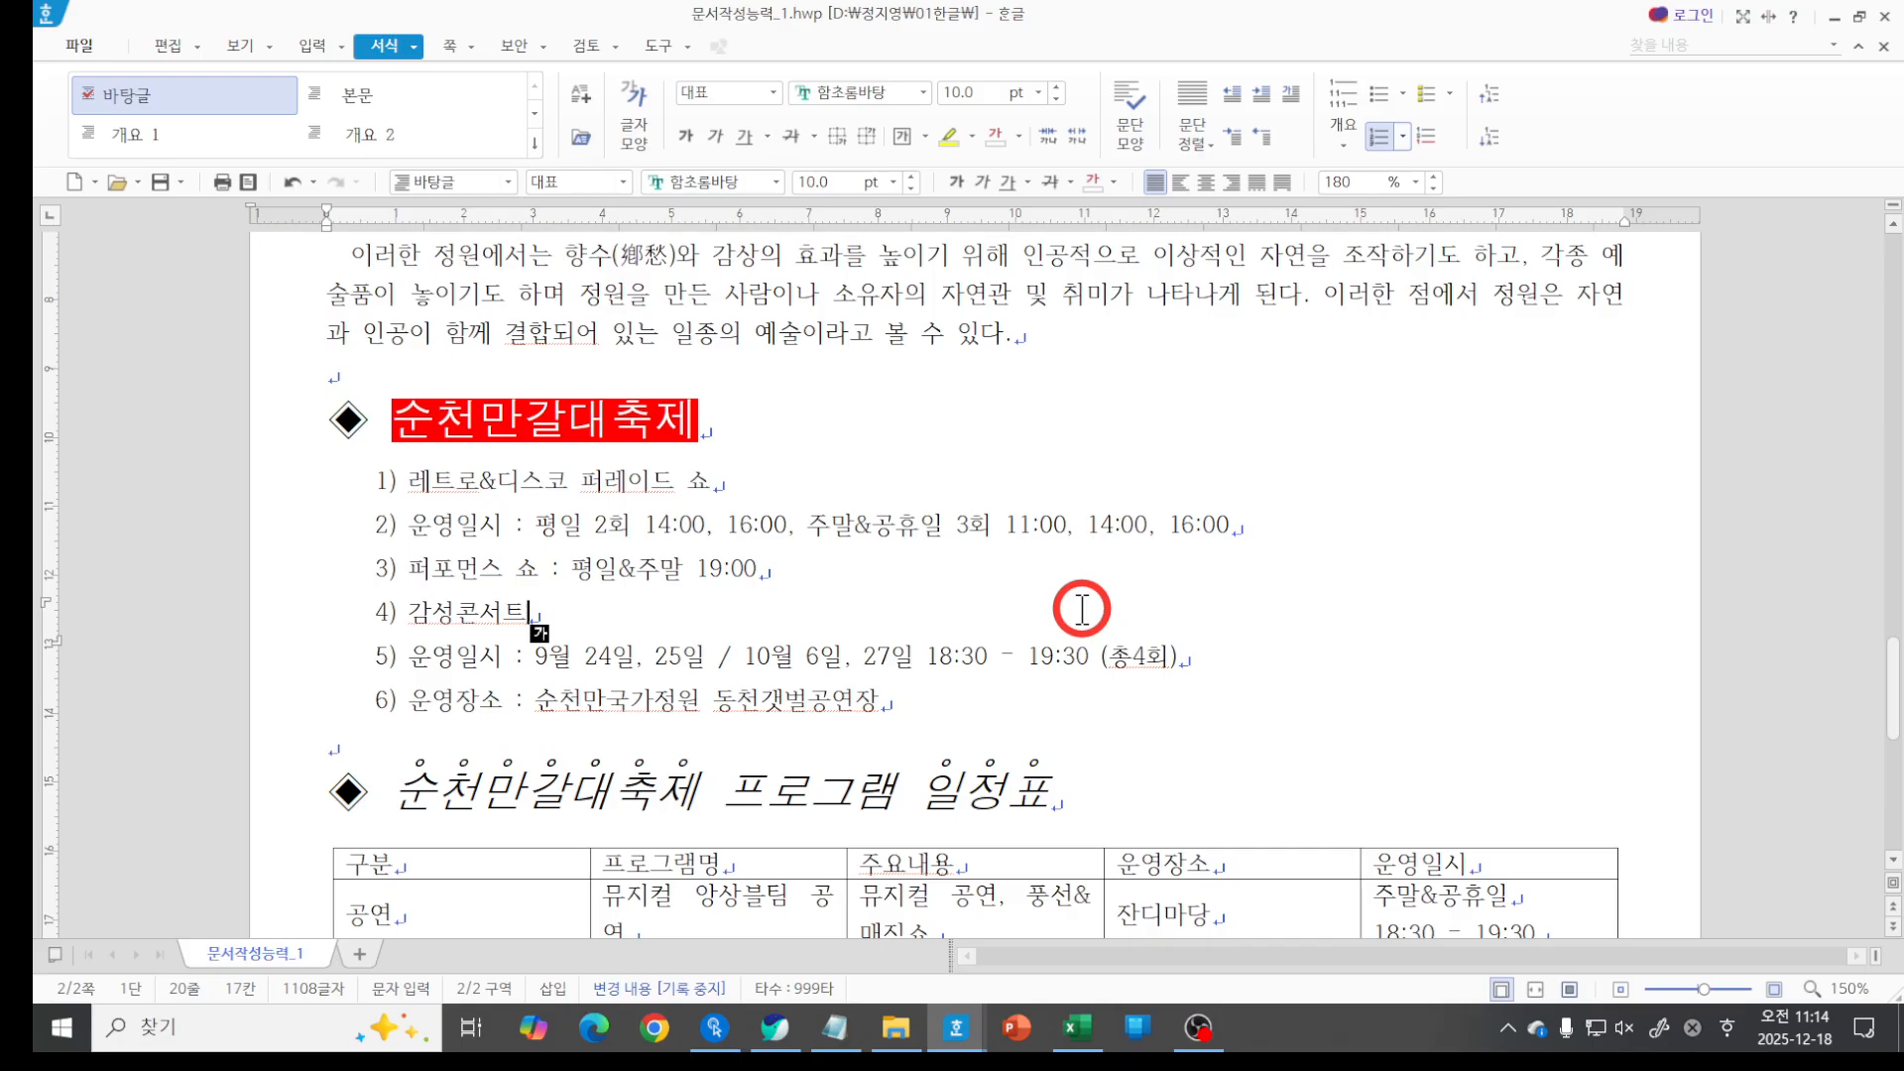
# Add an empty numbered line after the 운영장소 line and delete it again.
pyautogui.click(963, 695)
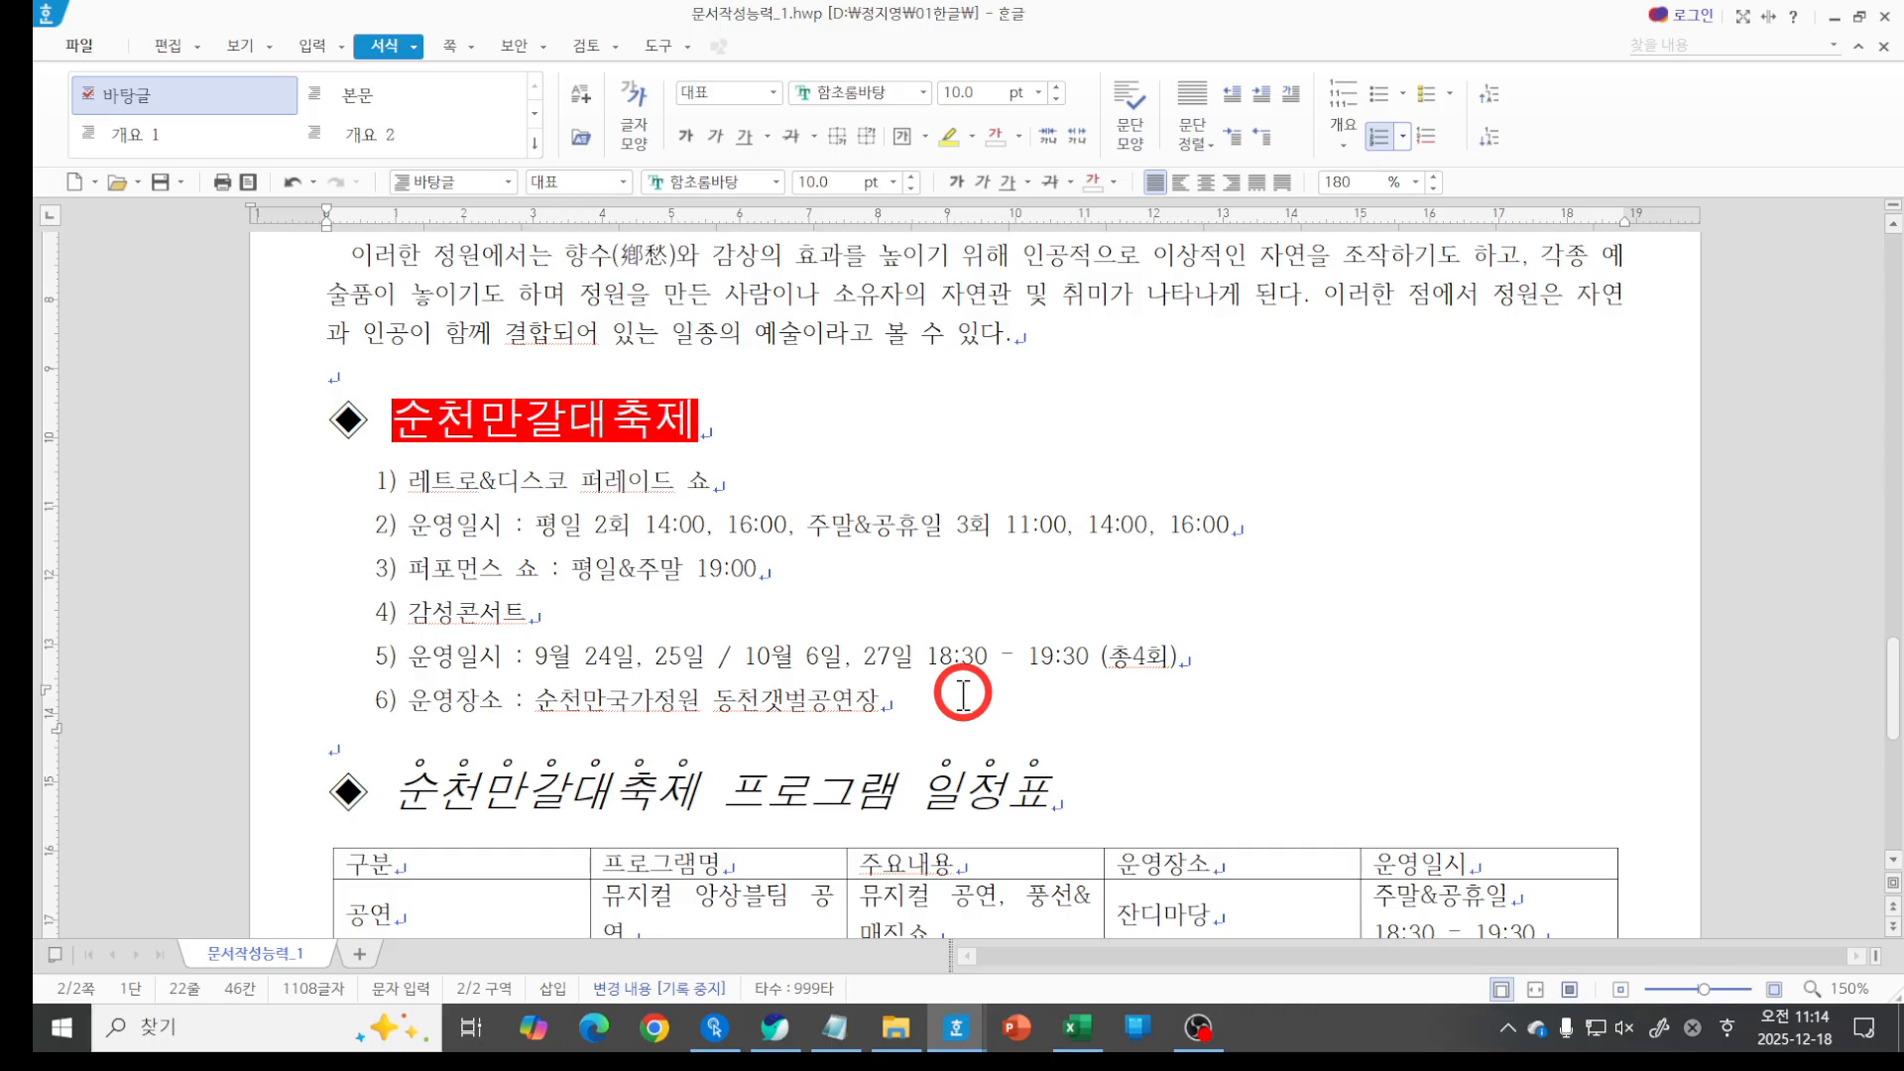
pyautogui.press('Return')
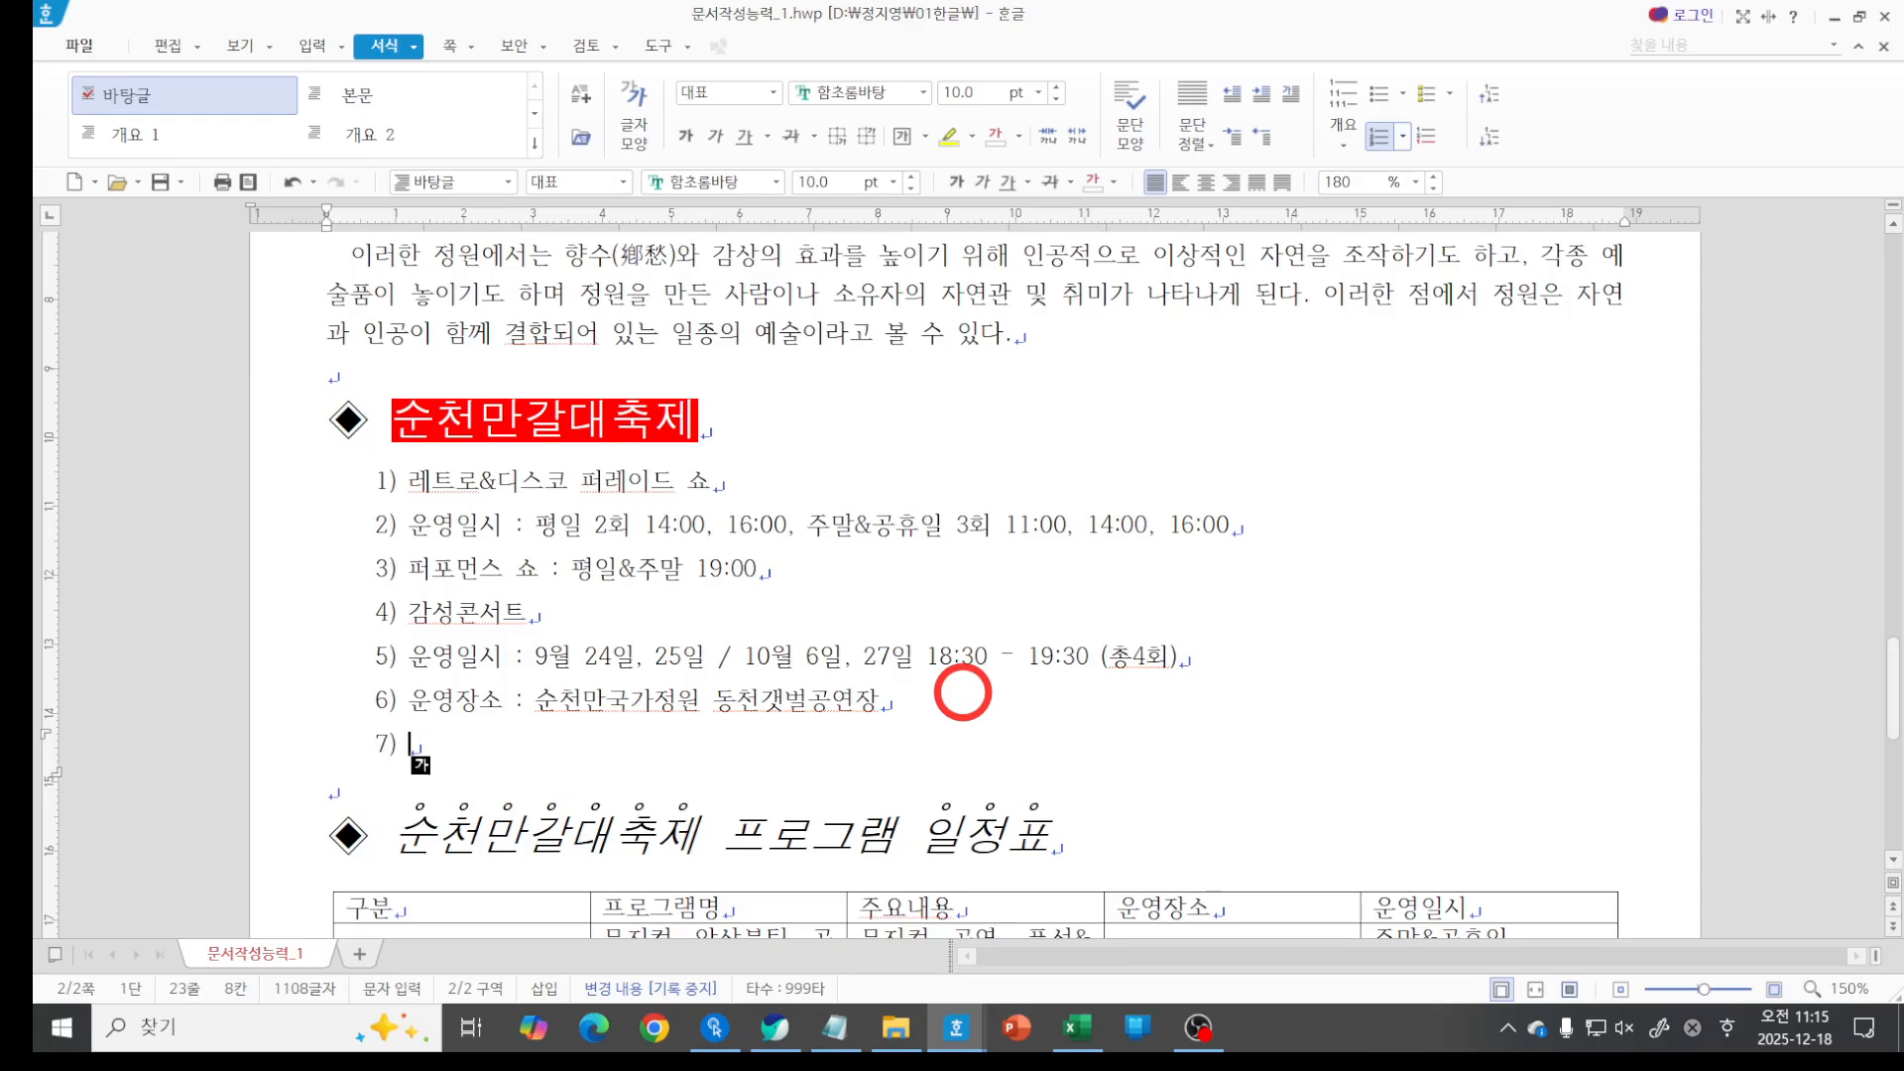
pyautogui.press('BackSpace')
pyautogui.press('BackSpace')
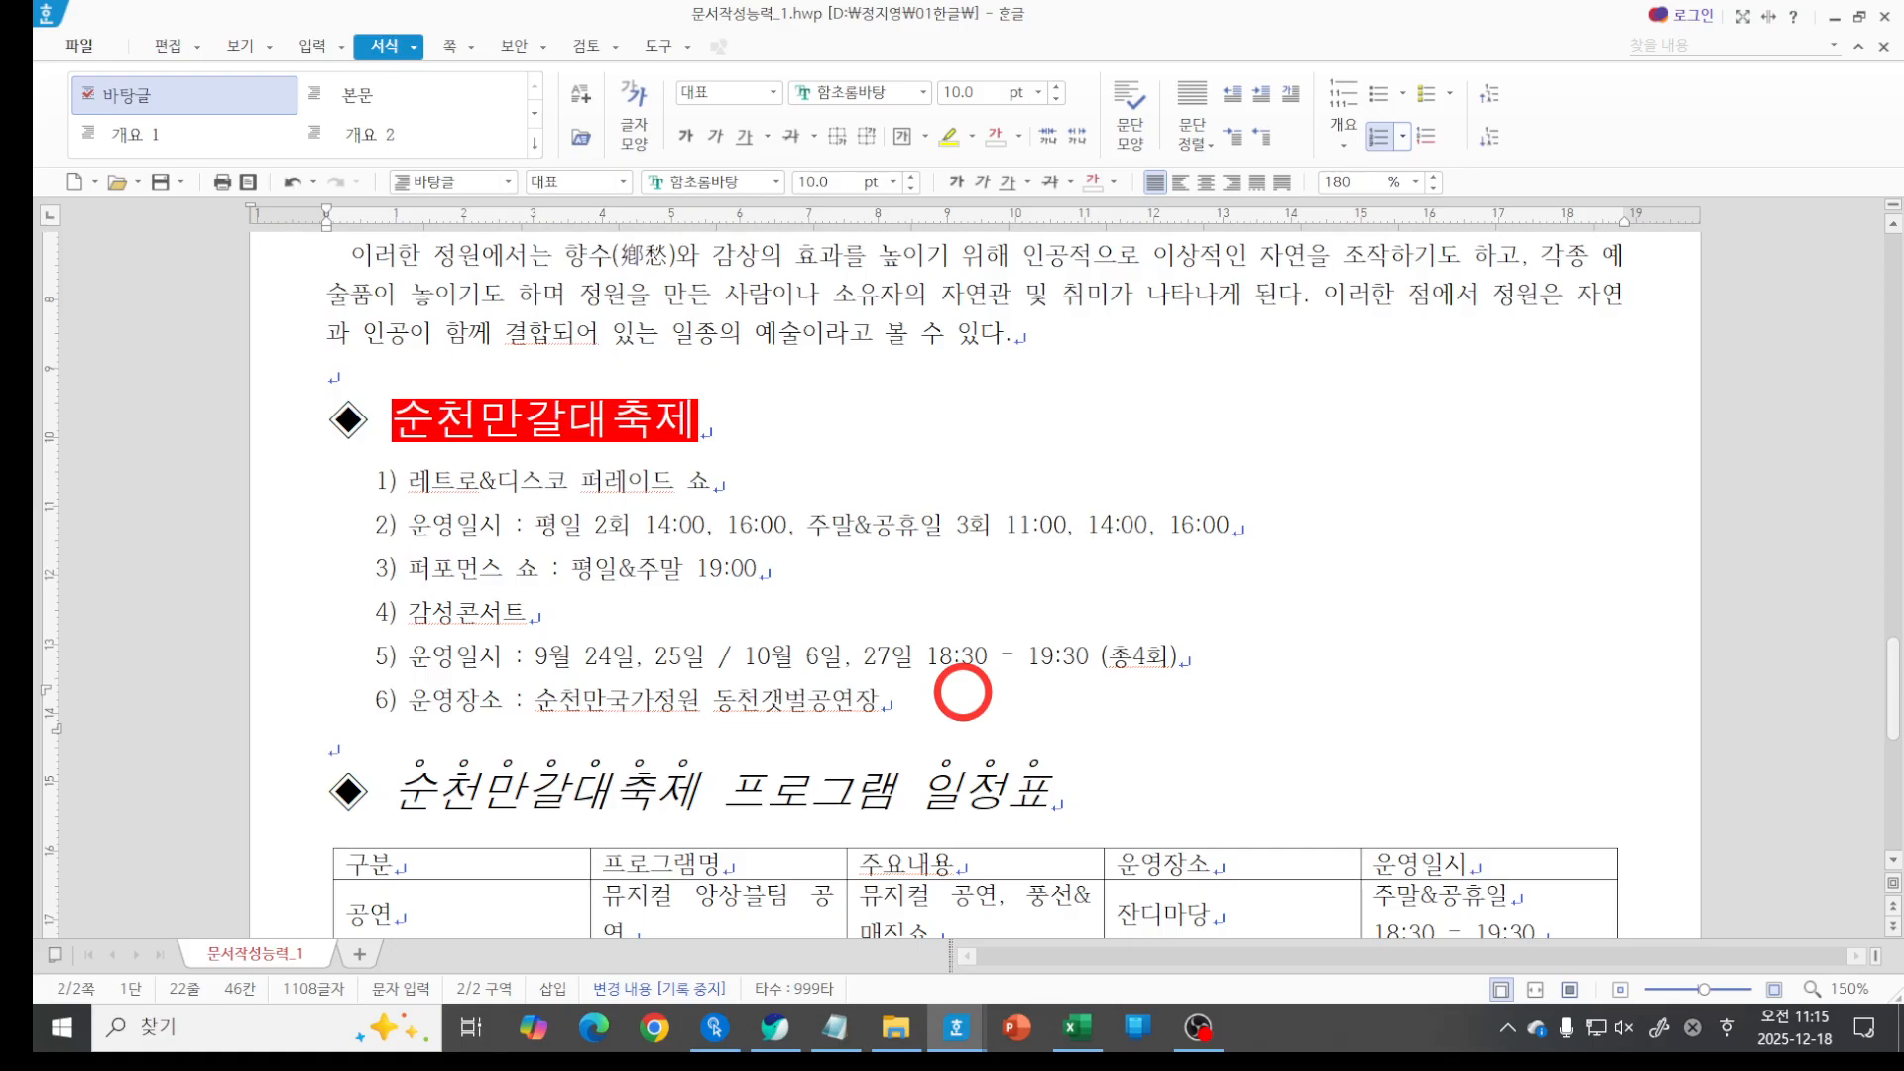
# Insert an empty numbered line after the 퍼포먼스 쇼 line and remove it again.
pyautogui.press('Up')
pyautogui.press('Up')
pyautogui.press('Up')
pyautogui.press('Hangul')
pyautogui.press('Return')
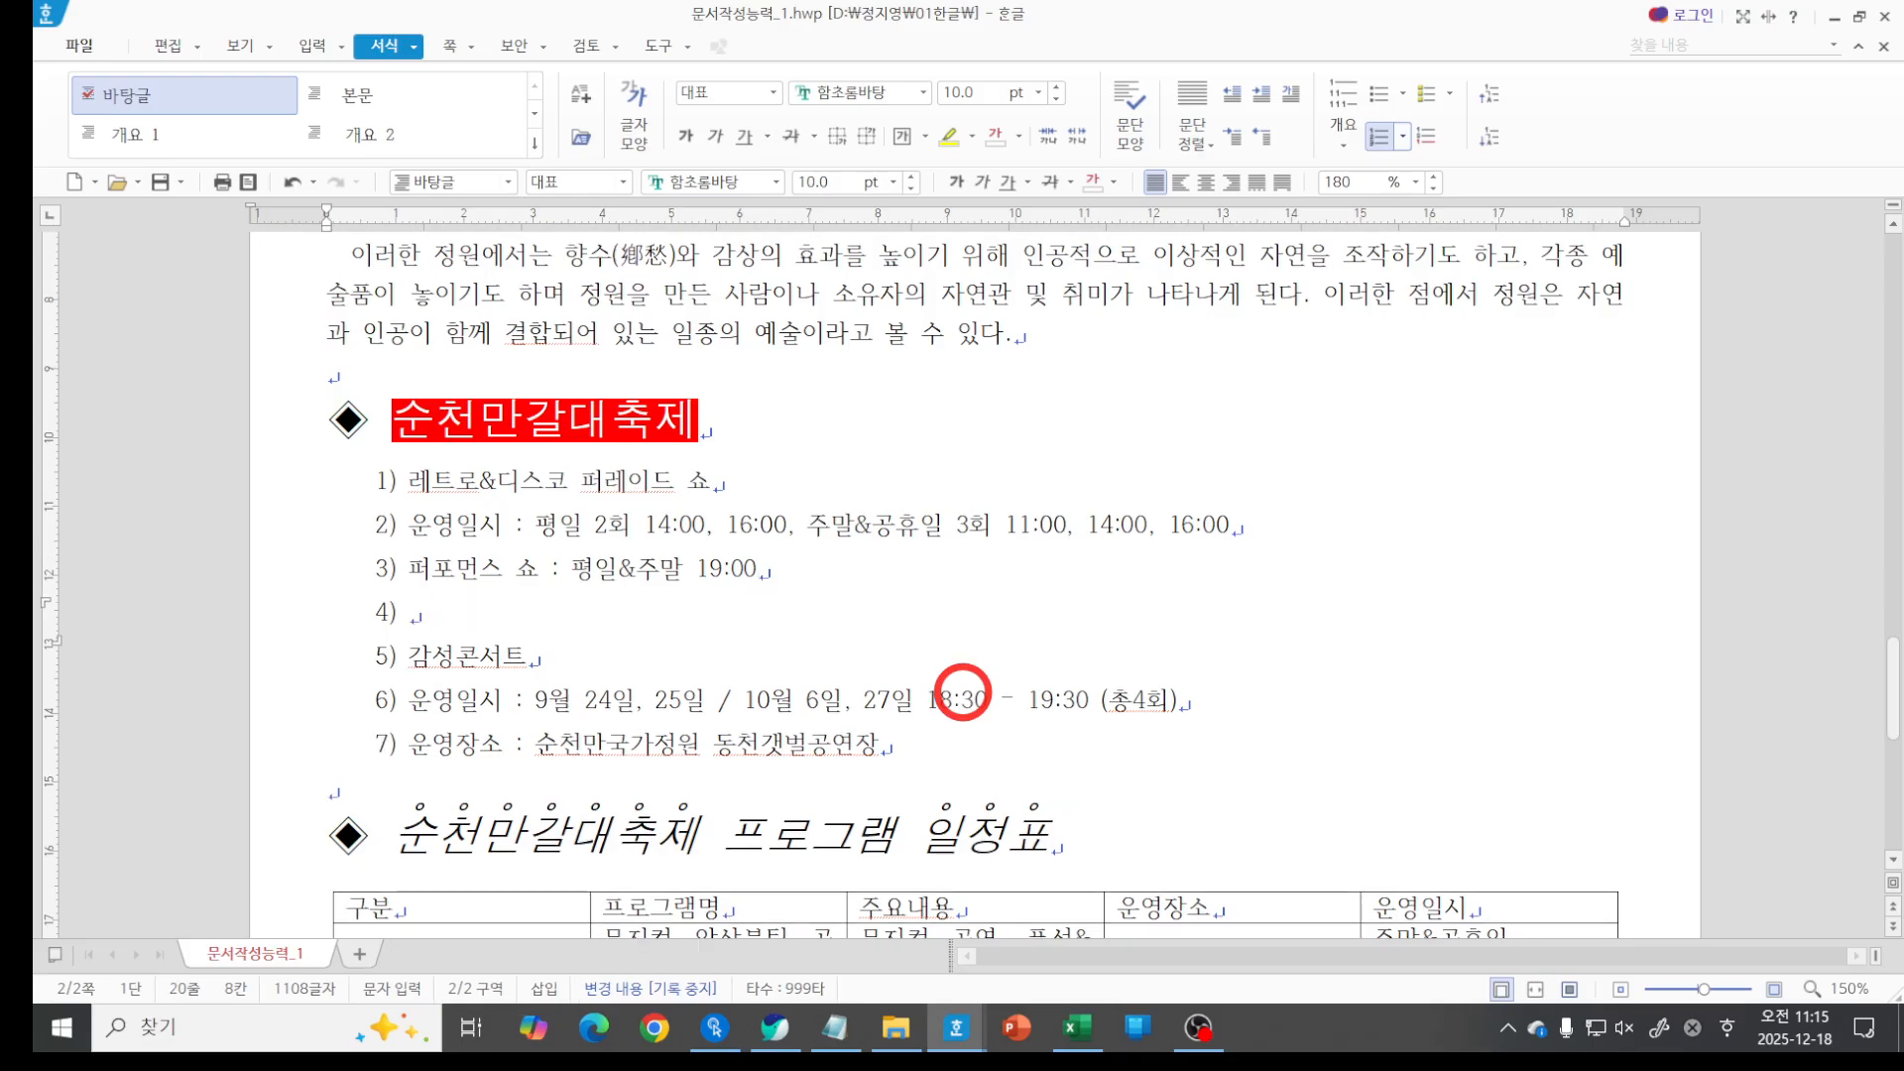
pyautogui.press('Hangul')
pyautogui.press('BackSpace')
pyautogui.press('BackSpace')
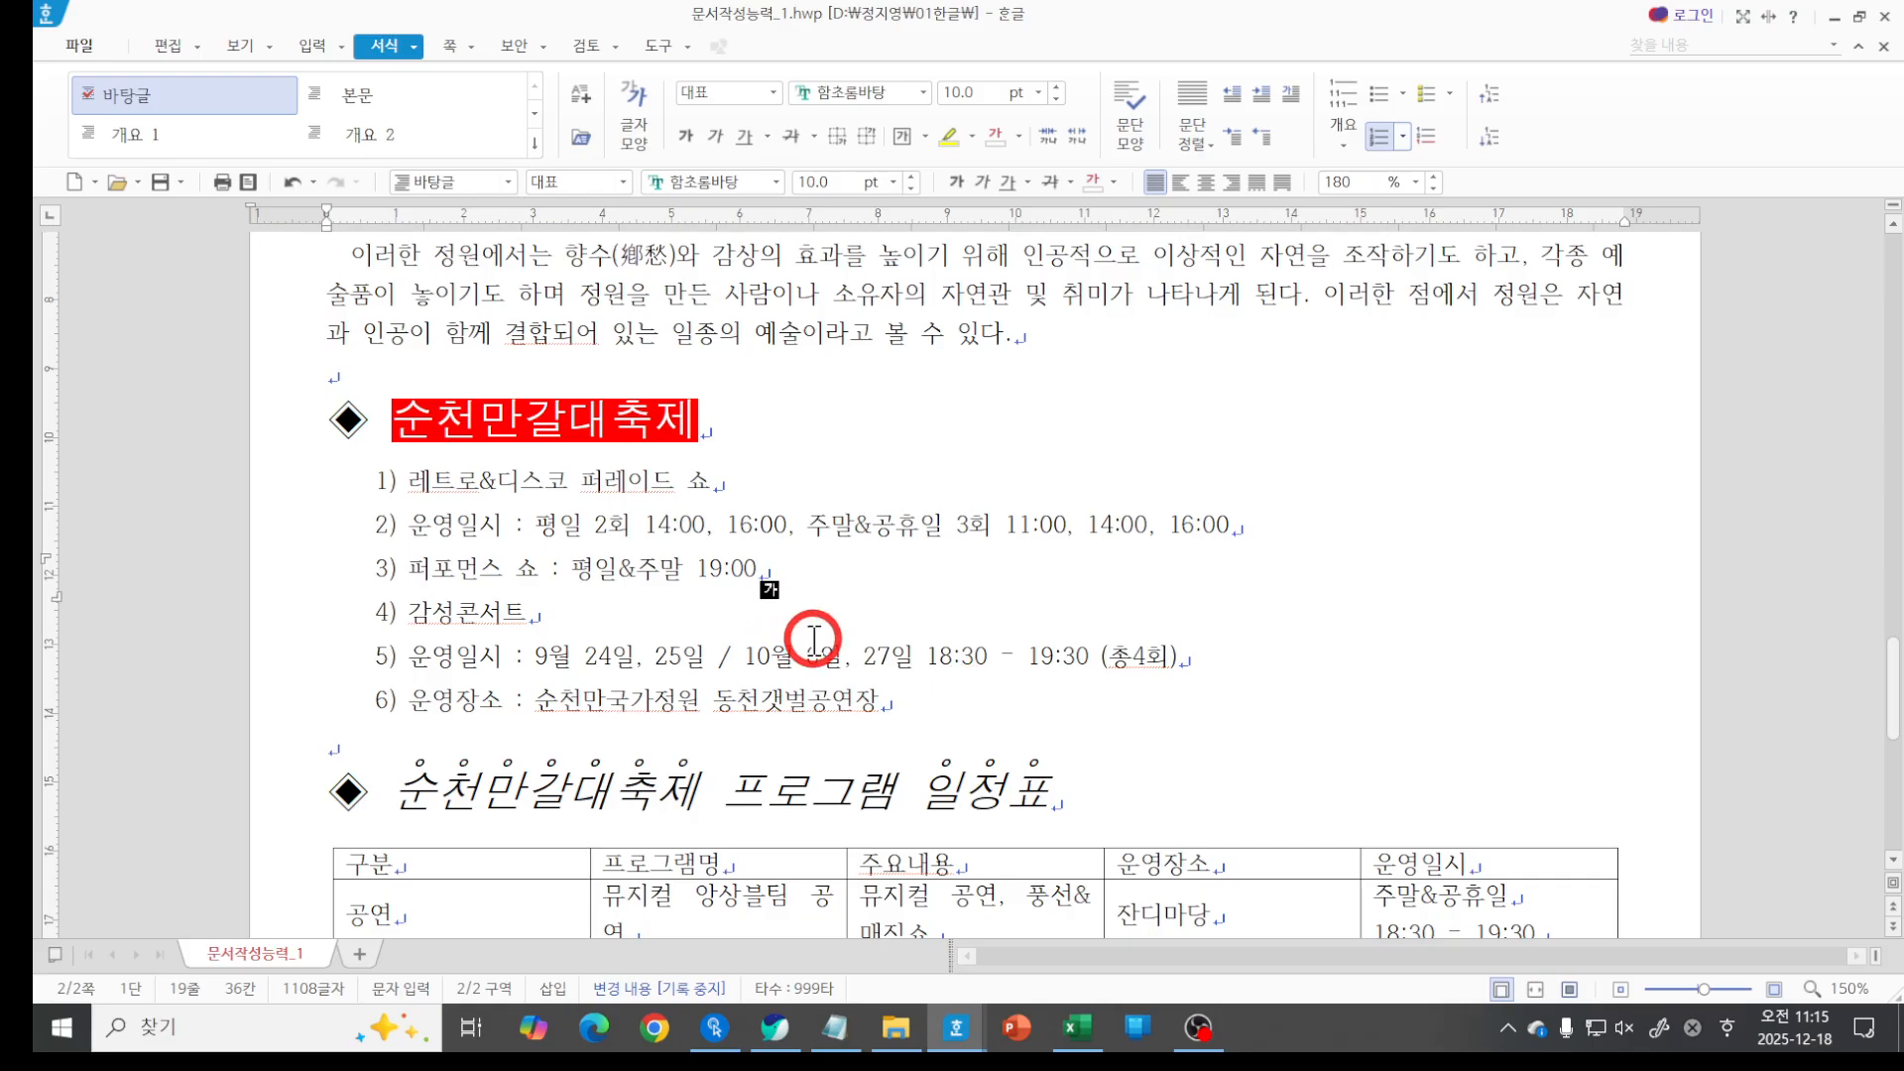
# Lower the 운영일시 and 퍼포먼스 쇼 lines under 레트로&디스코 퍼레이드 쇼 to numbering level 2.
pyautogui.moveTo(754, 522); pyautogui.dragTo(729, 572)
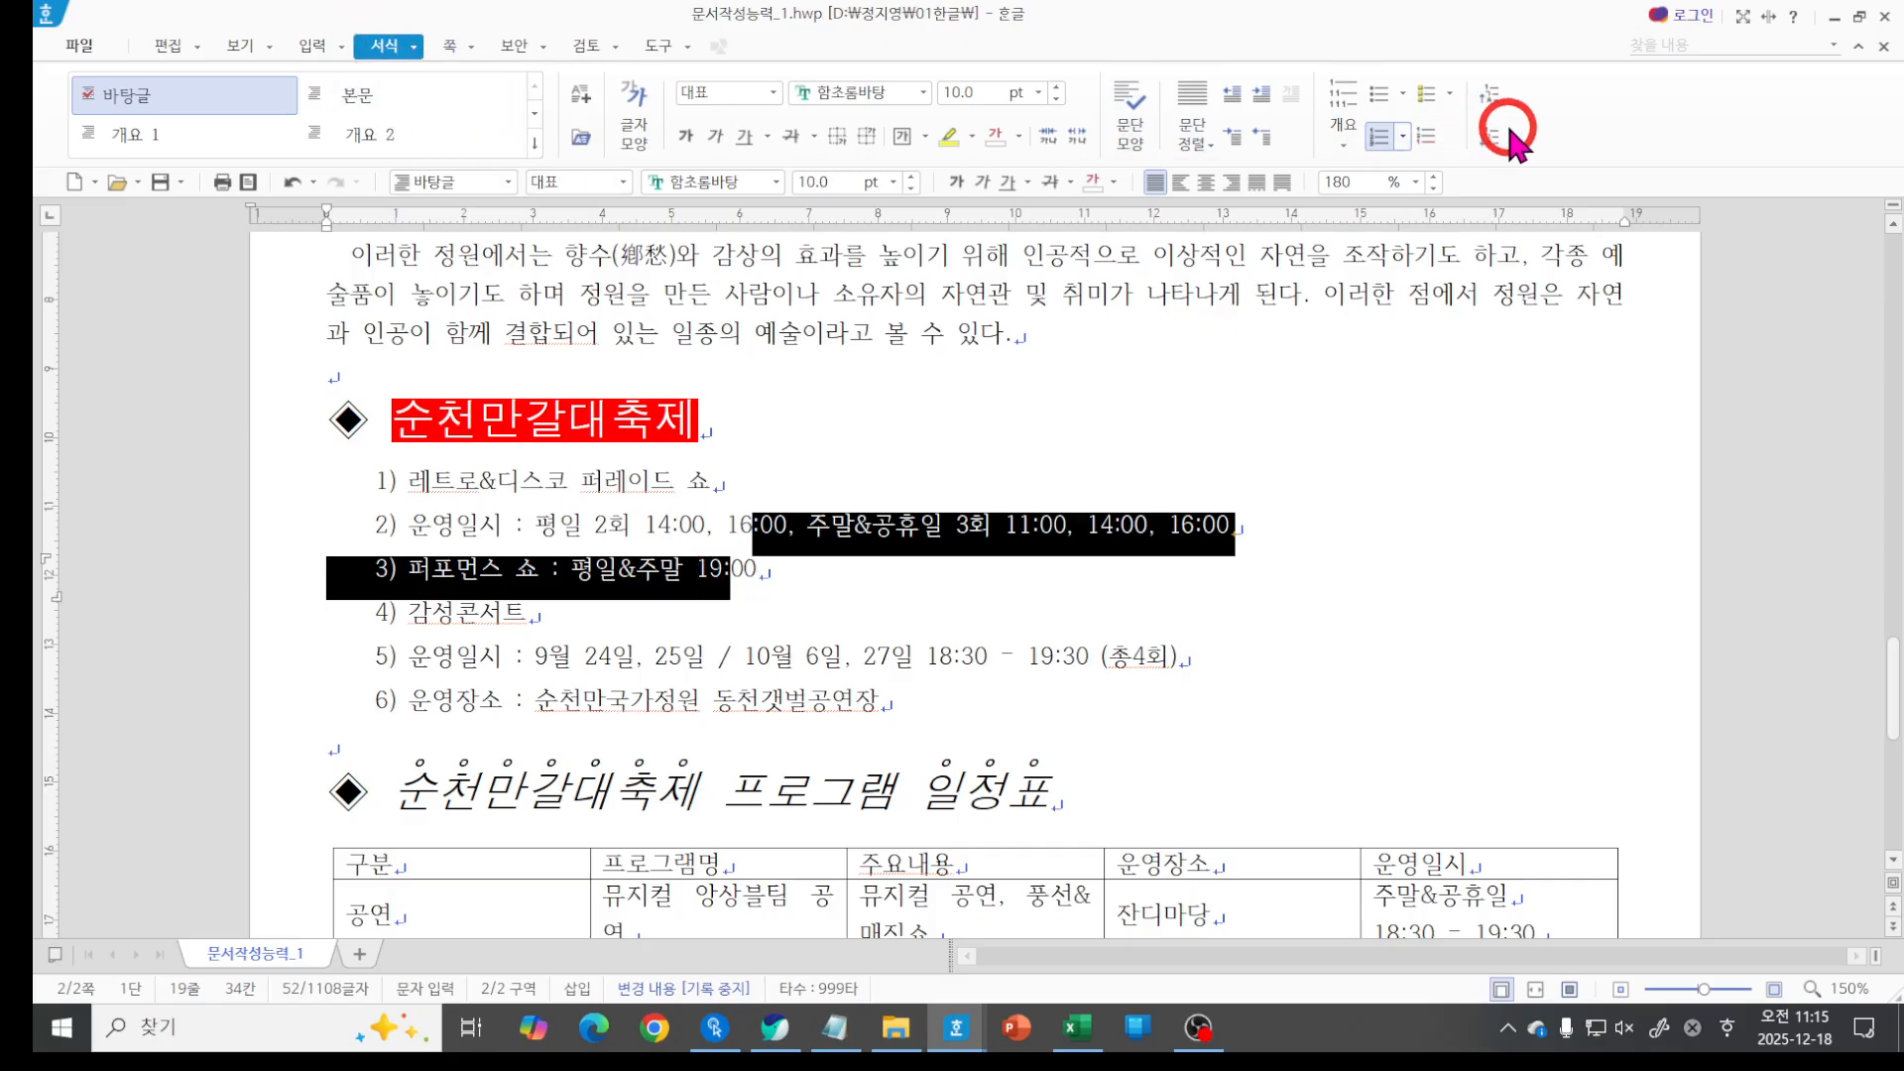
pyautogui.hotkey('ctrl', '2')
pyautogui.moveTo(1414, 83); pyautogui.dragTo(1328, 144)
pyautogui.moveTo(1339, 73); pyautogui.dragTo(1430, 154)
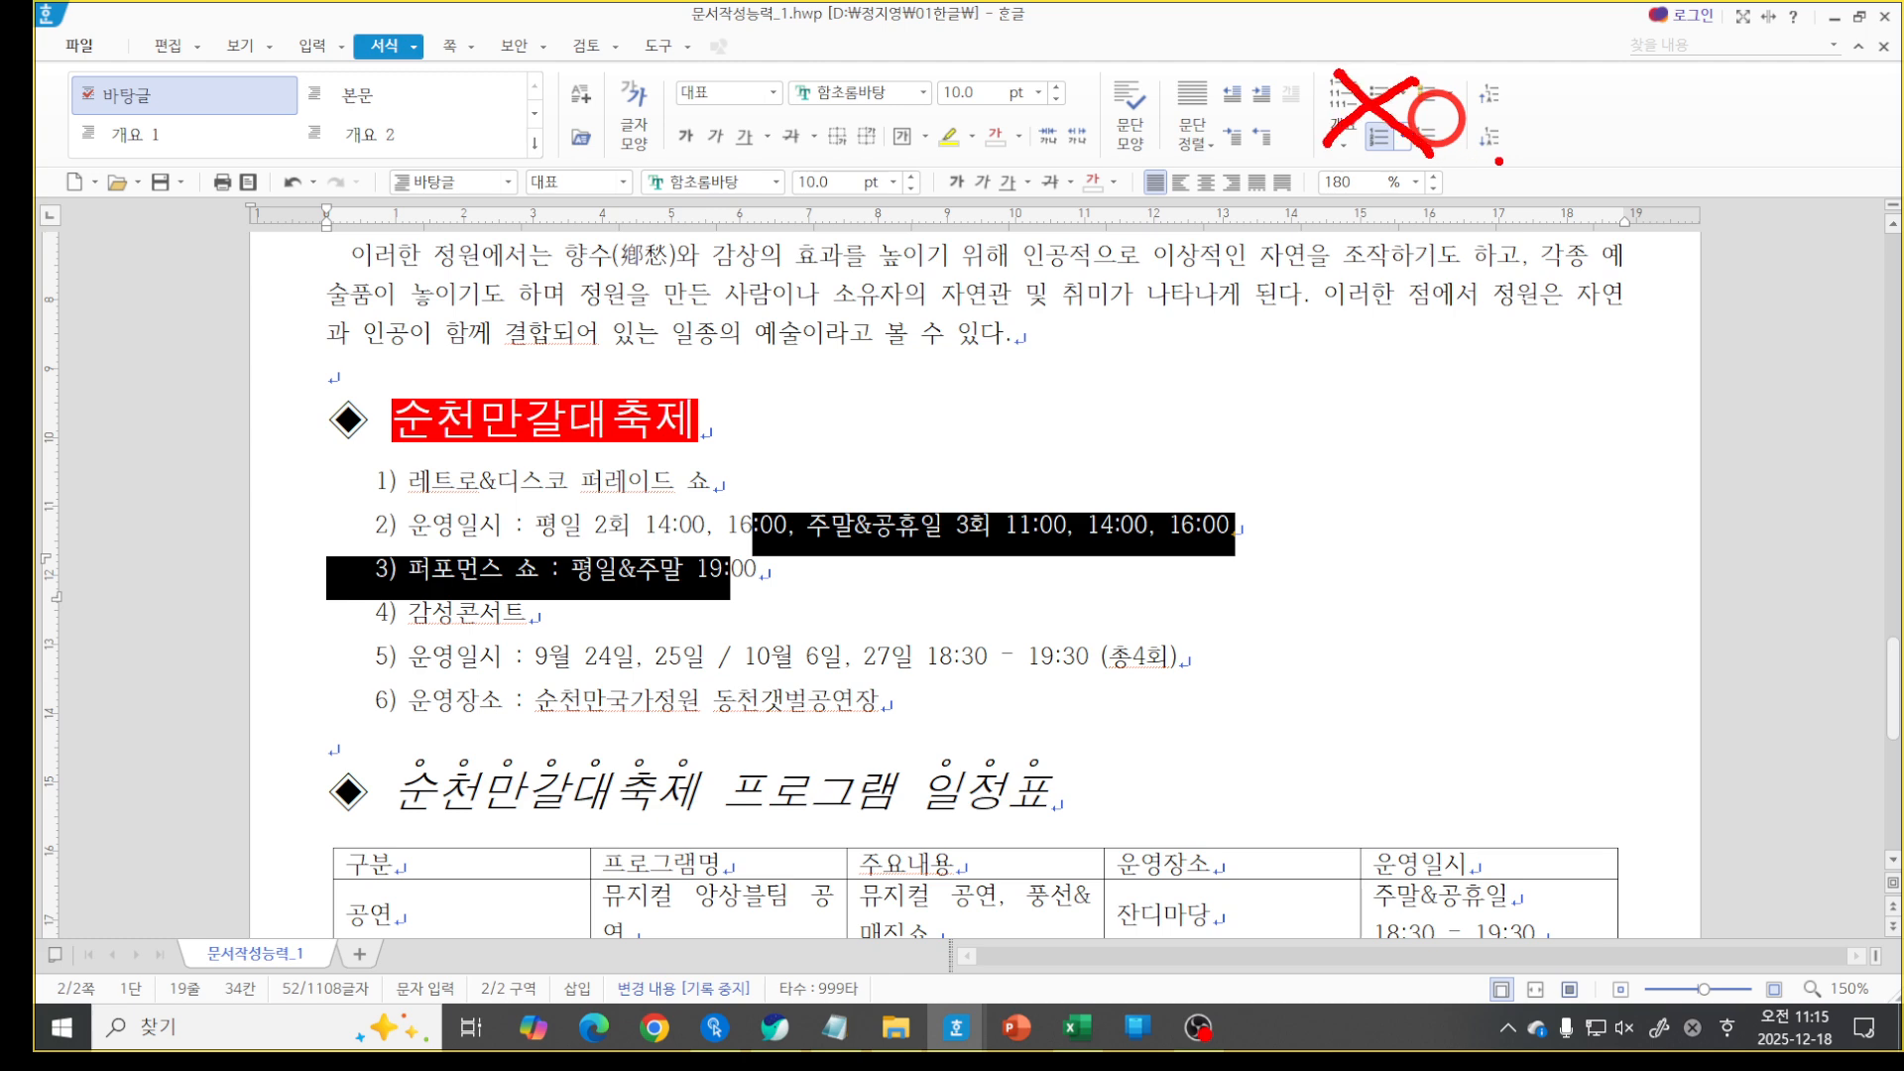
pyautogui.press('Escape')
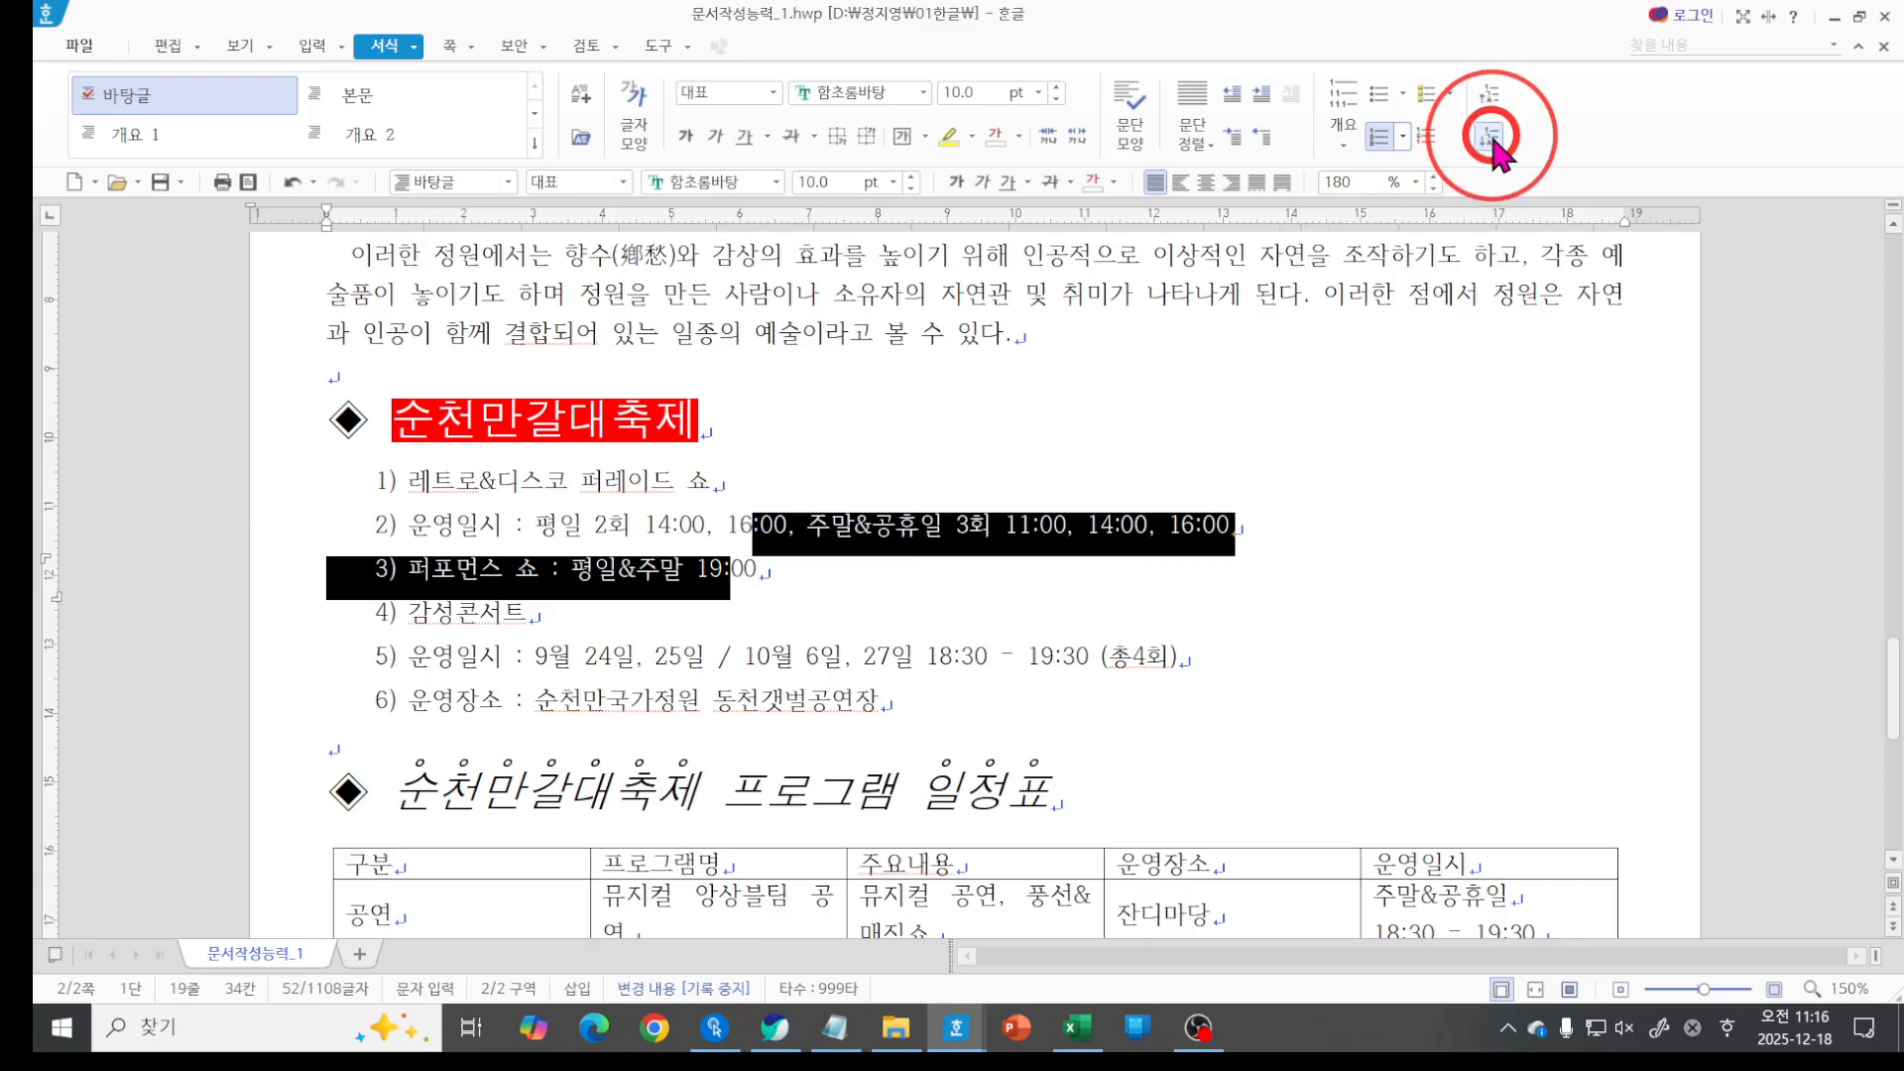
pyautogui.click(1495, 144)
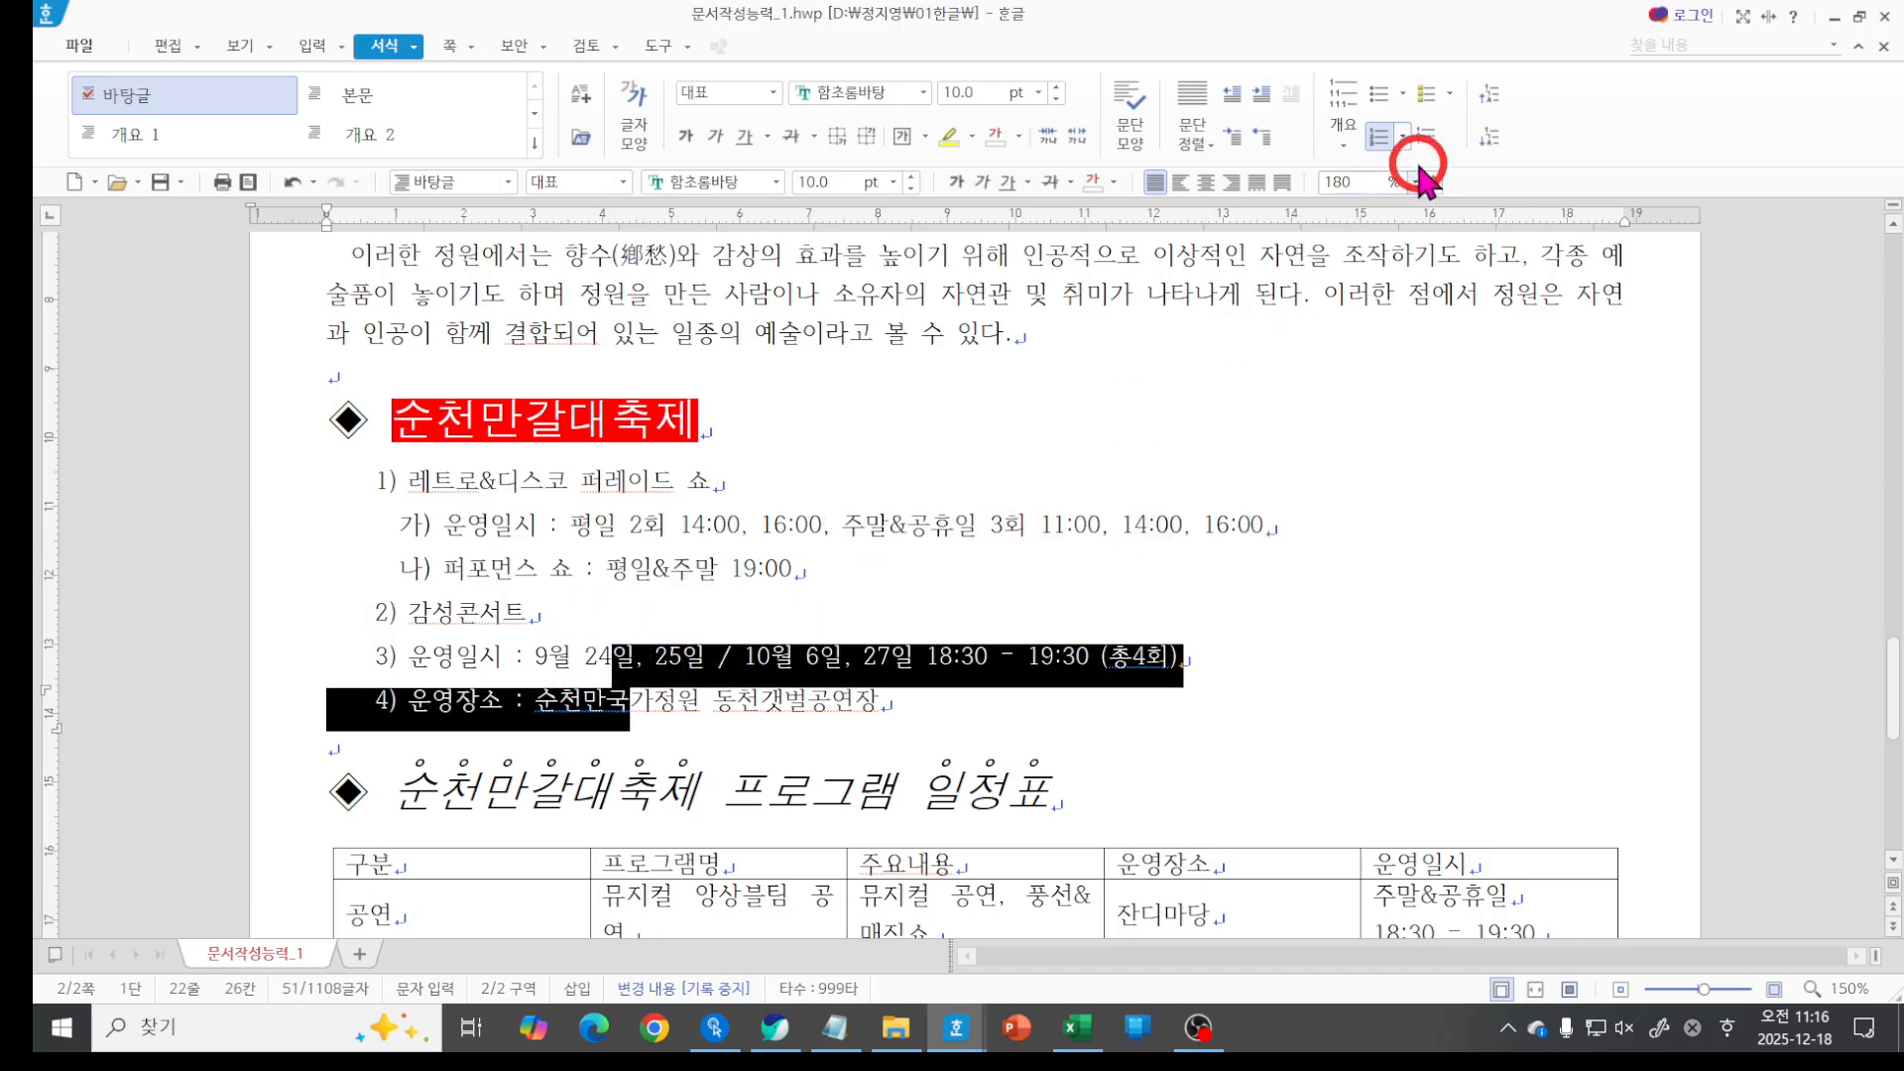
# Lower the 운영일시 and 운영장소 lines under 감성콘서트 to numbering level 2.
pyautogui.click(1484, 136)
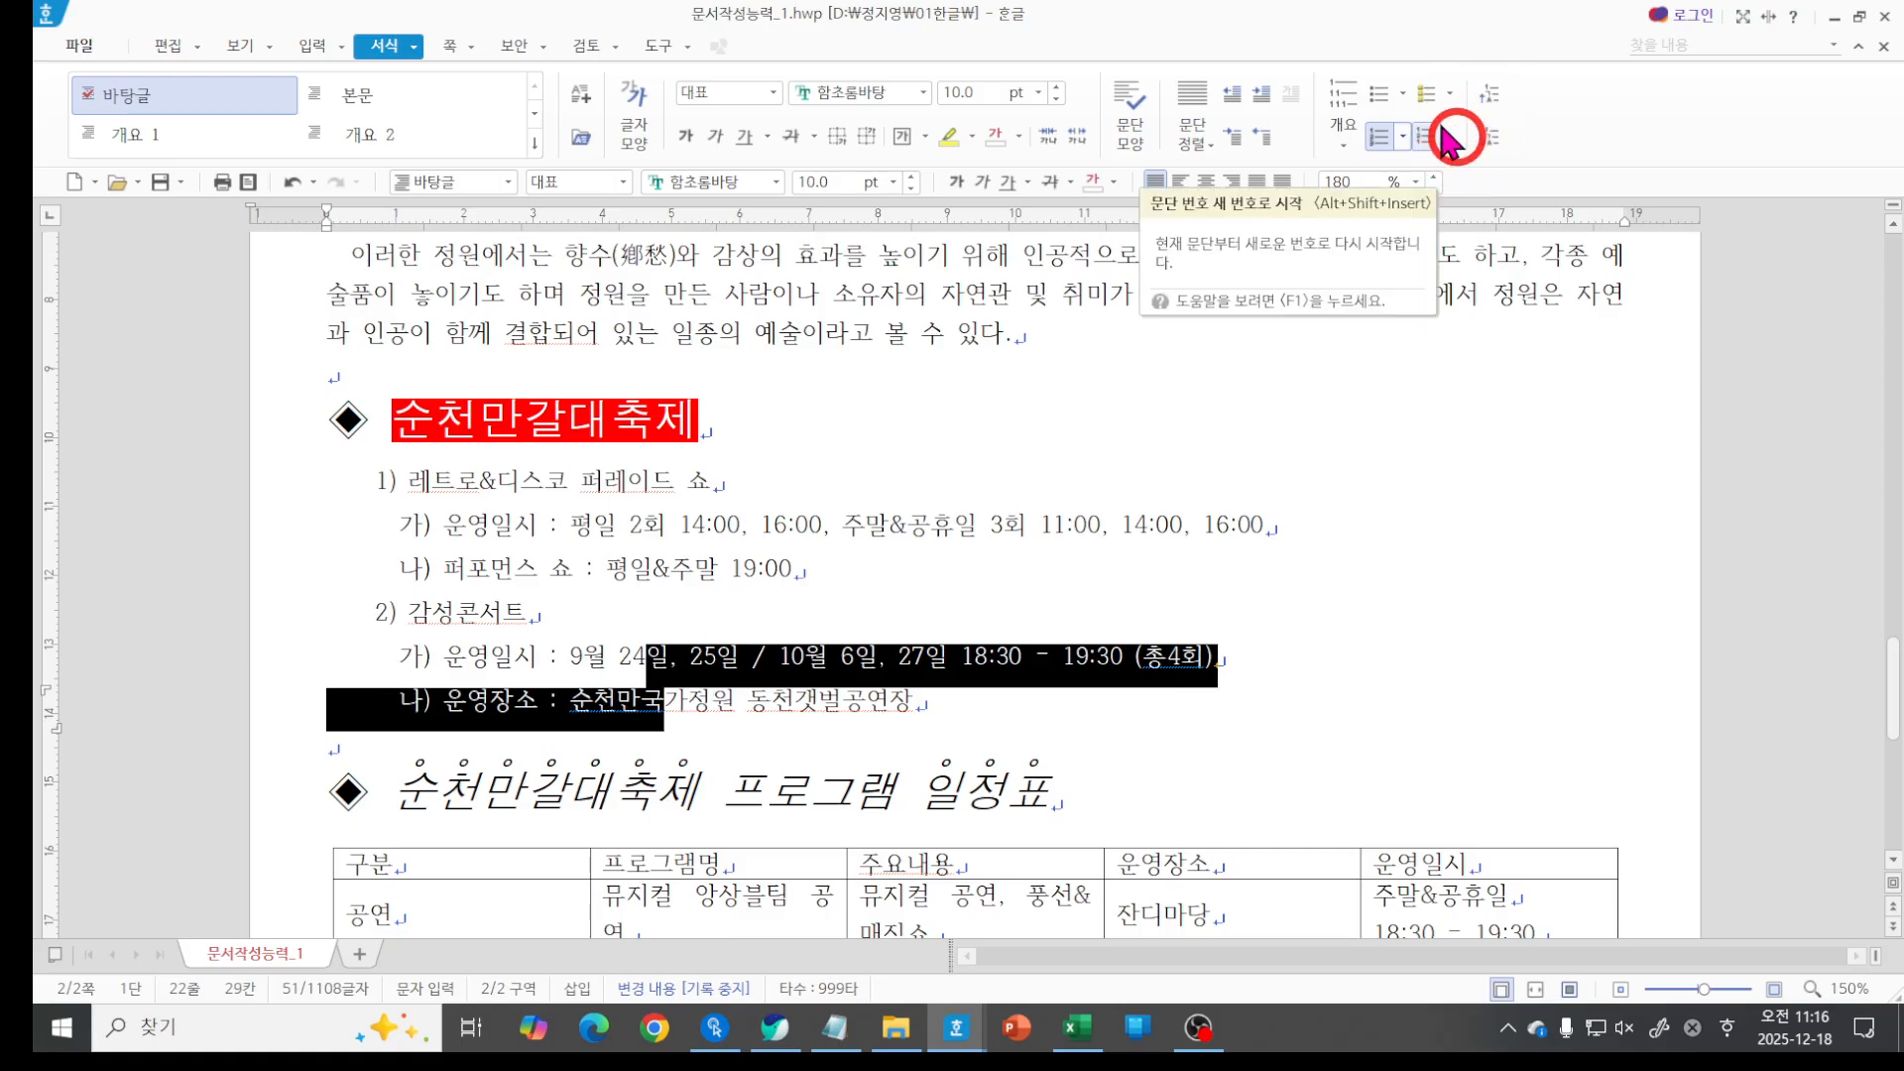
pyautogui.click(905, 722)
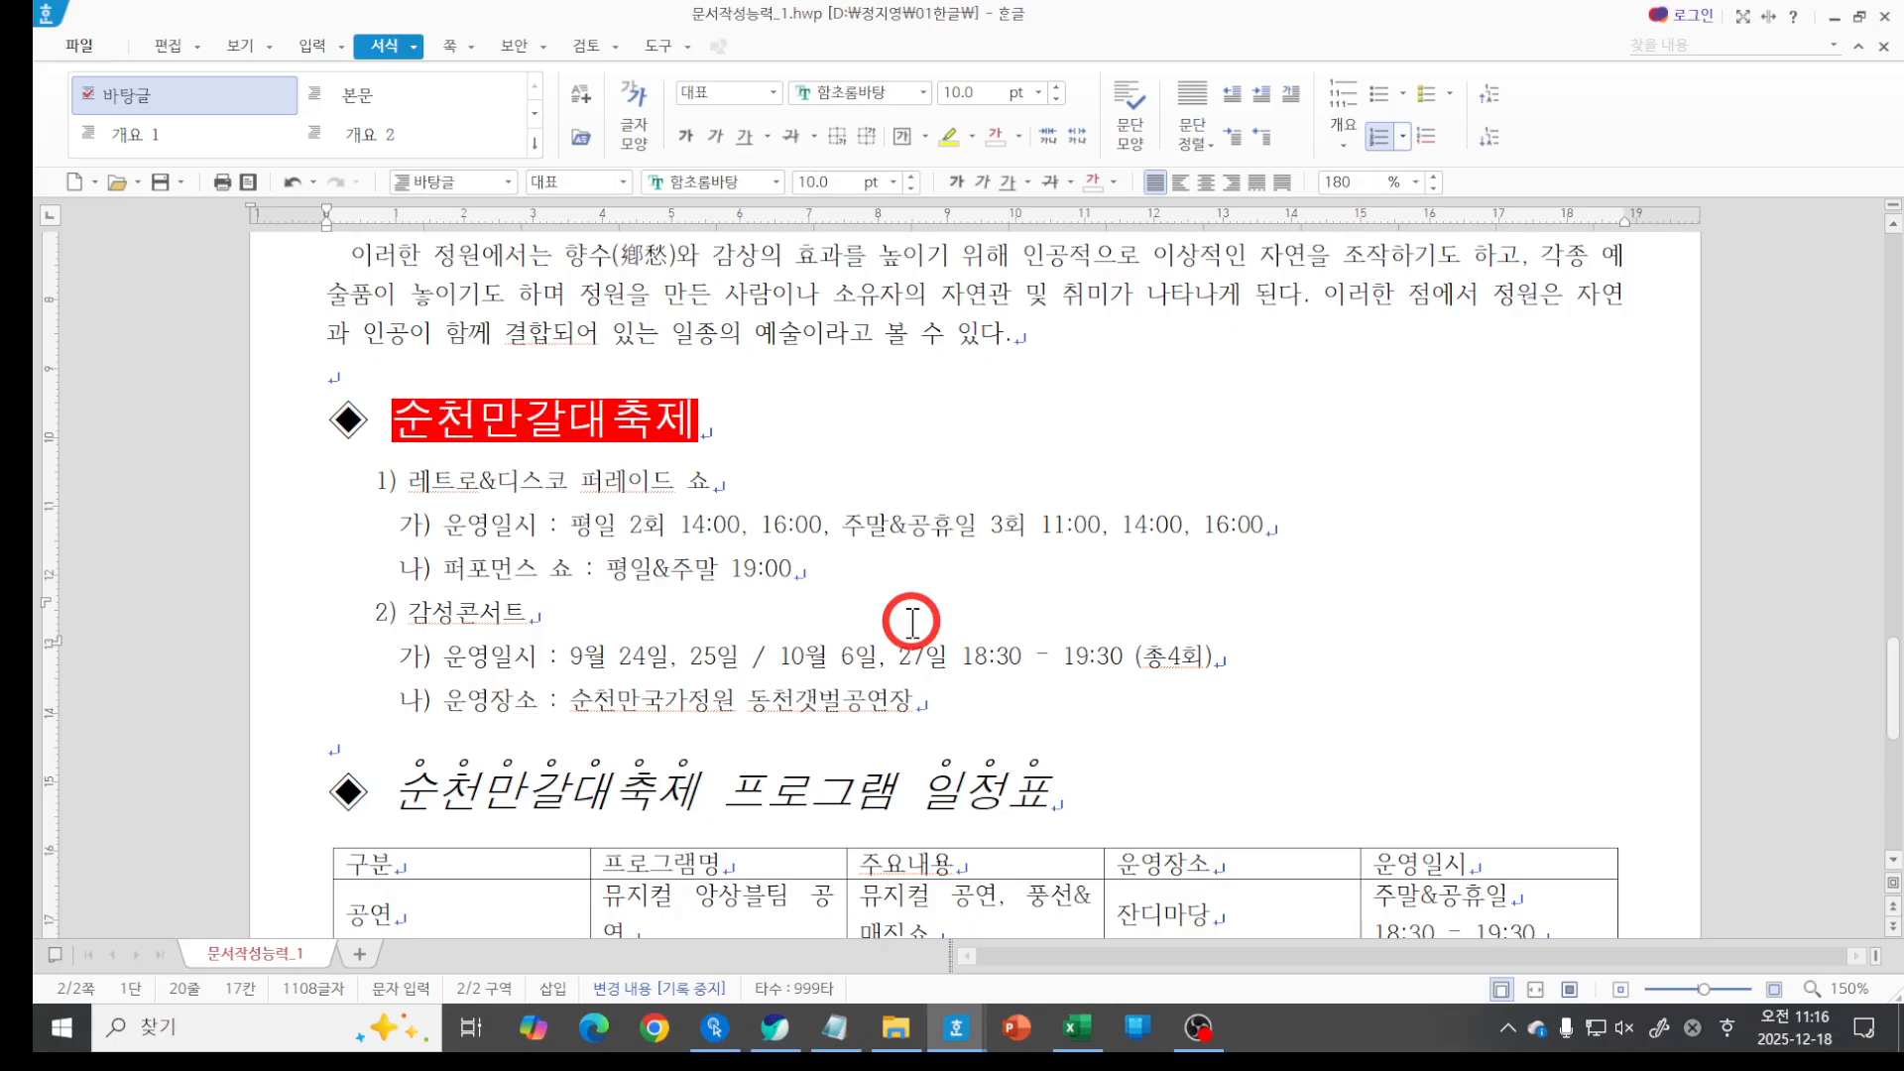
pyautogui.click(913, 622)
# Add an empty line after 퍼포먼스 쇼, switch it between numbering levels 1 and 2, and delete it.
pyautogui.click(820, 565)
pyautogui.press('Return')
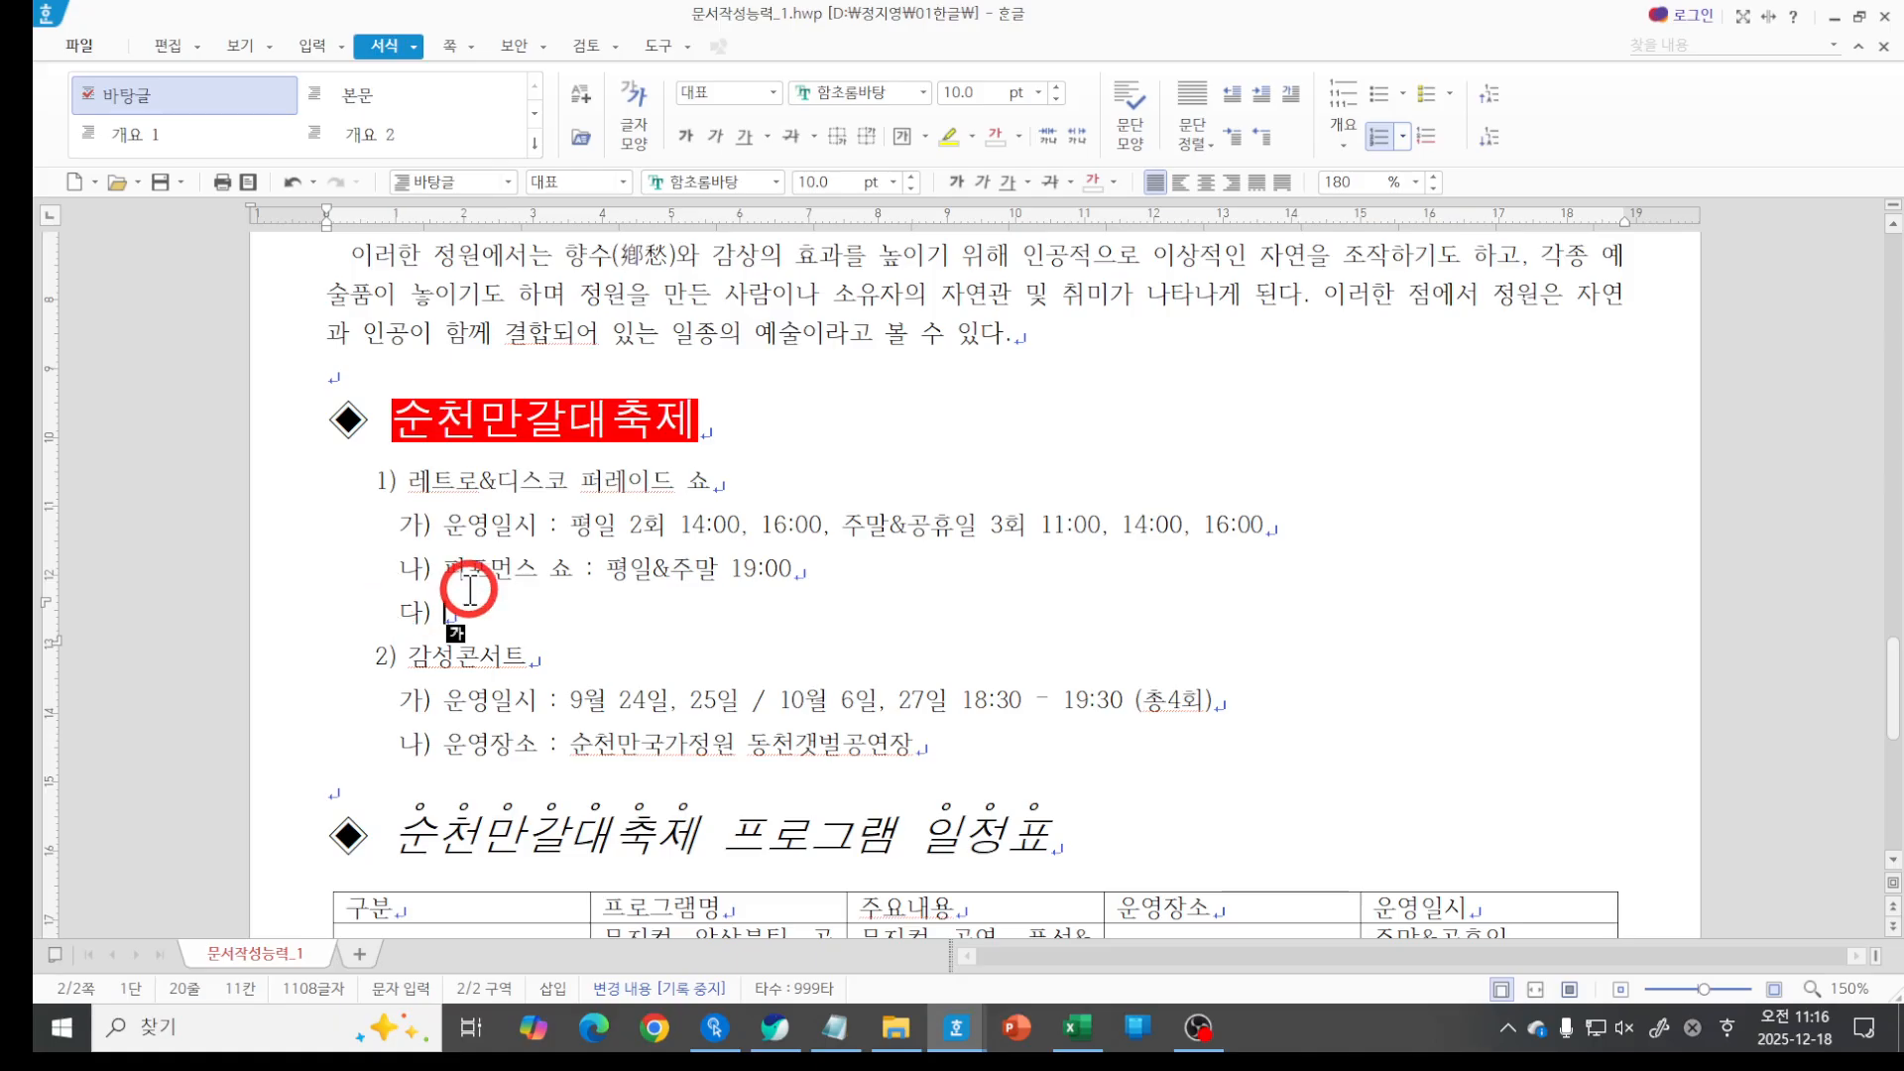
pyautogui.click(1488, 92)
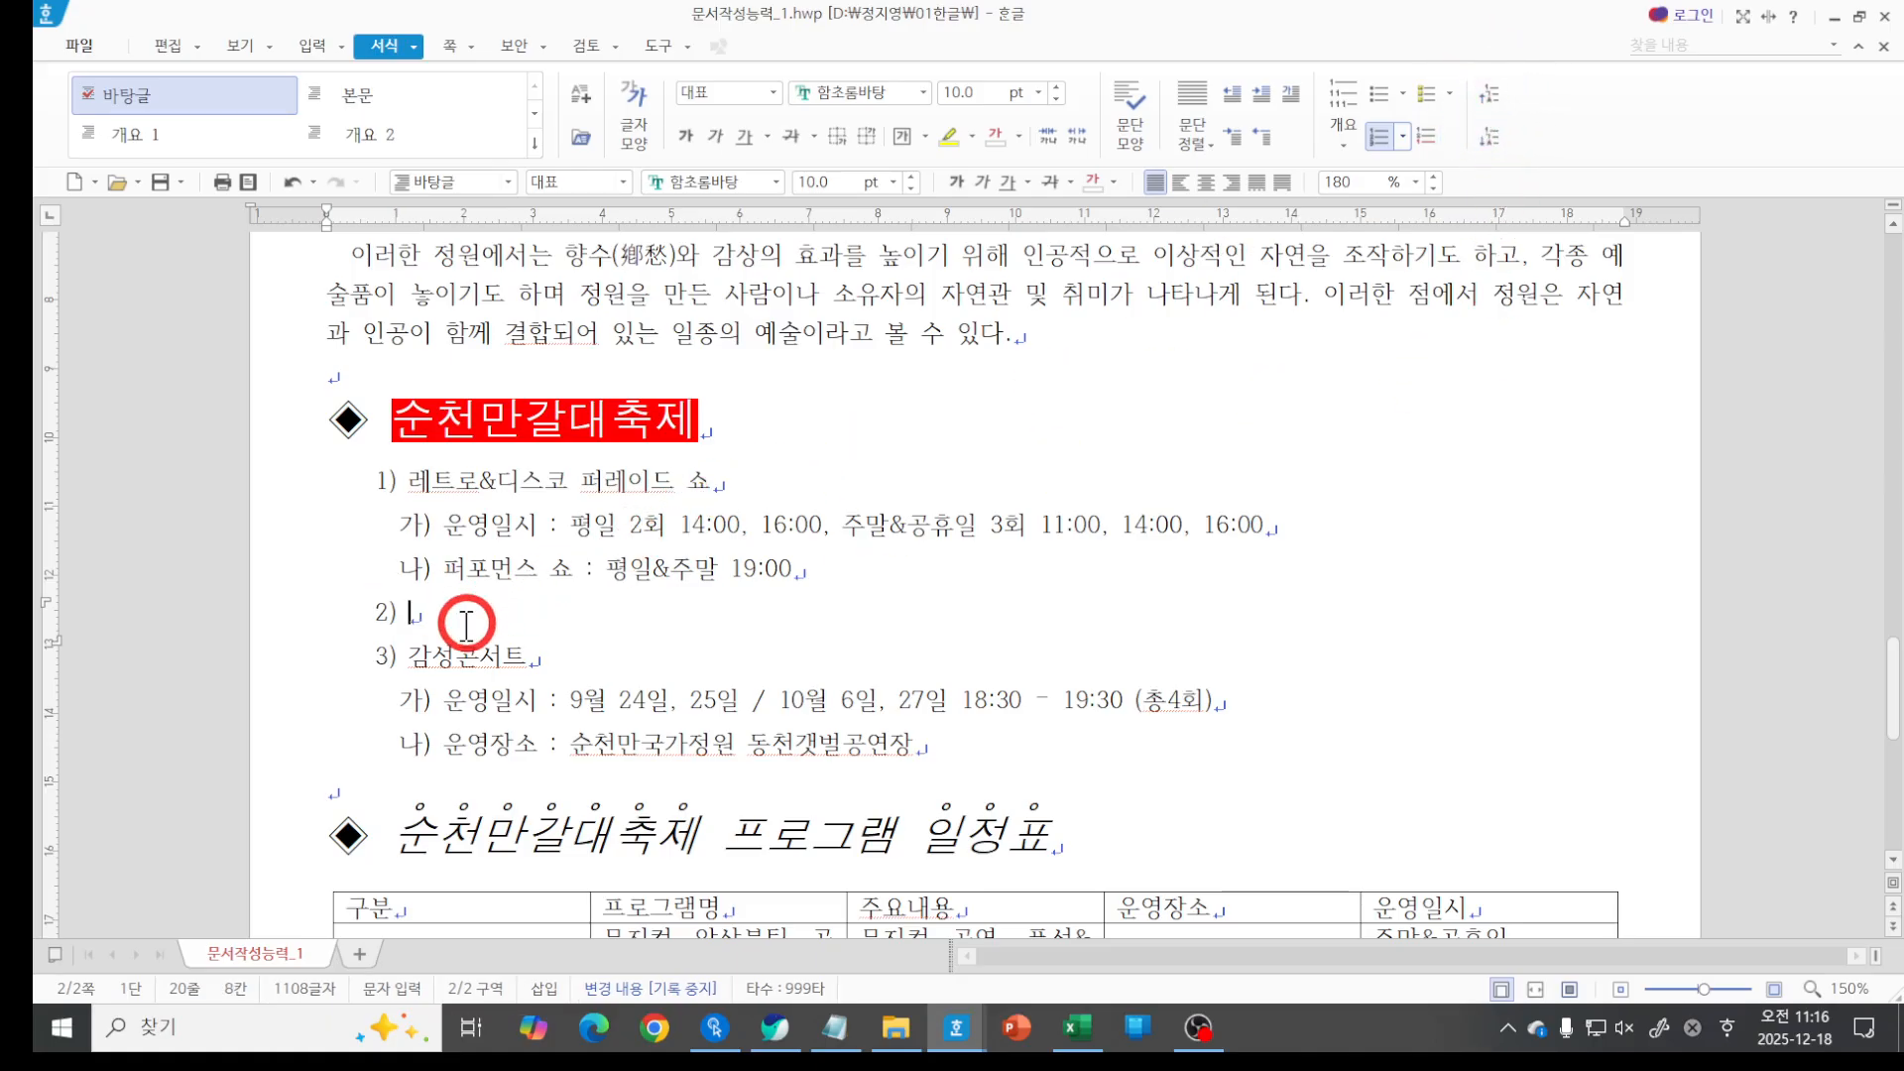
pyautogui.click(1490, 139)
pyautogui.click(1490, 91)
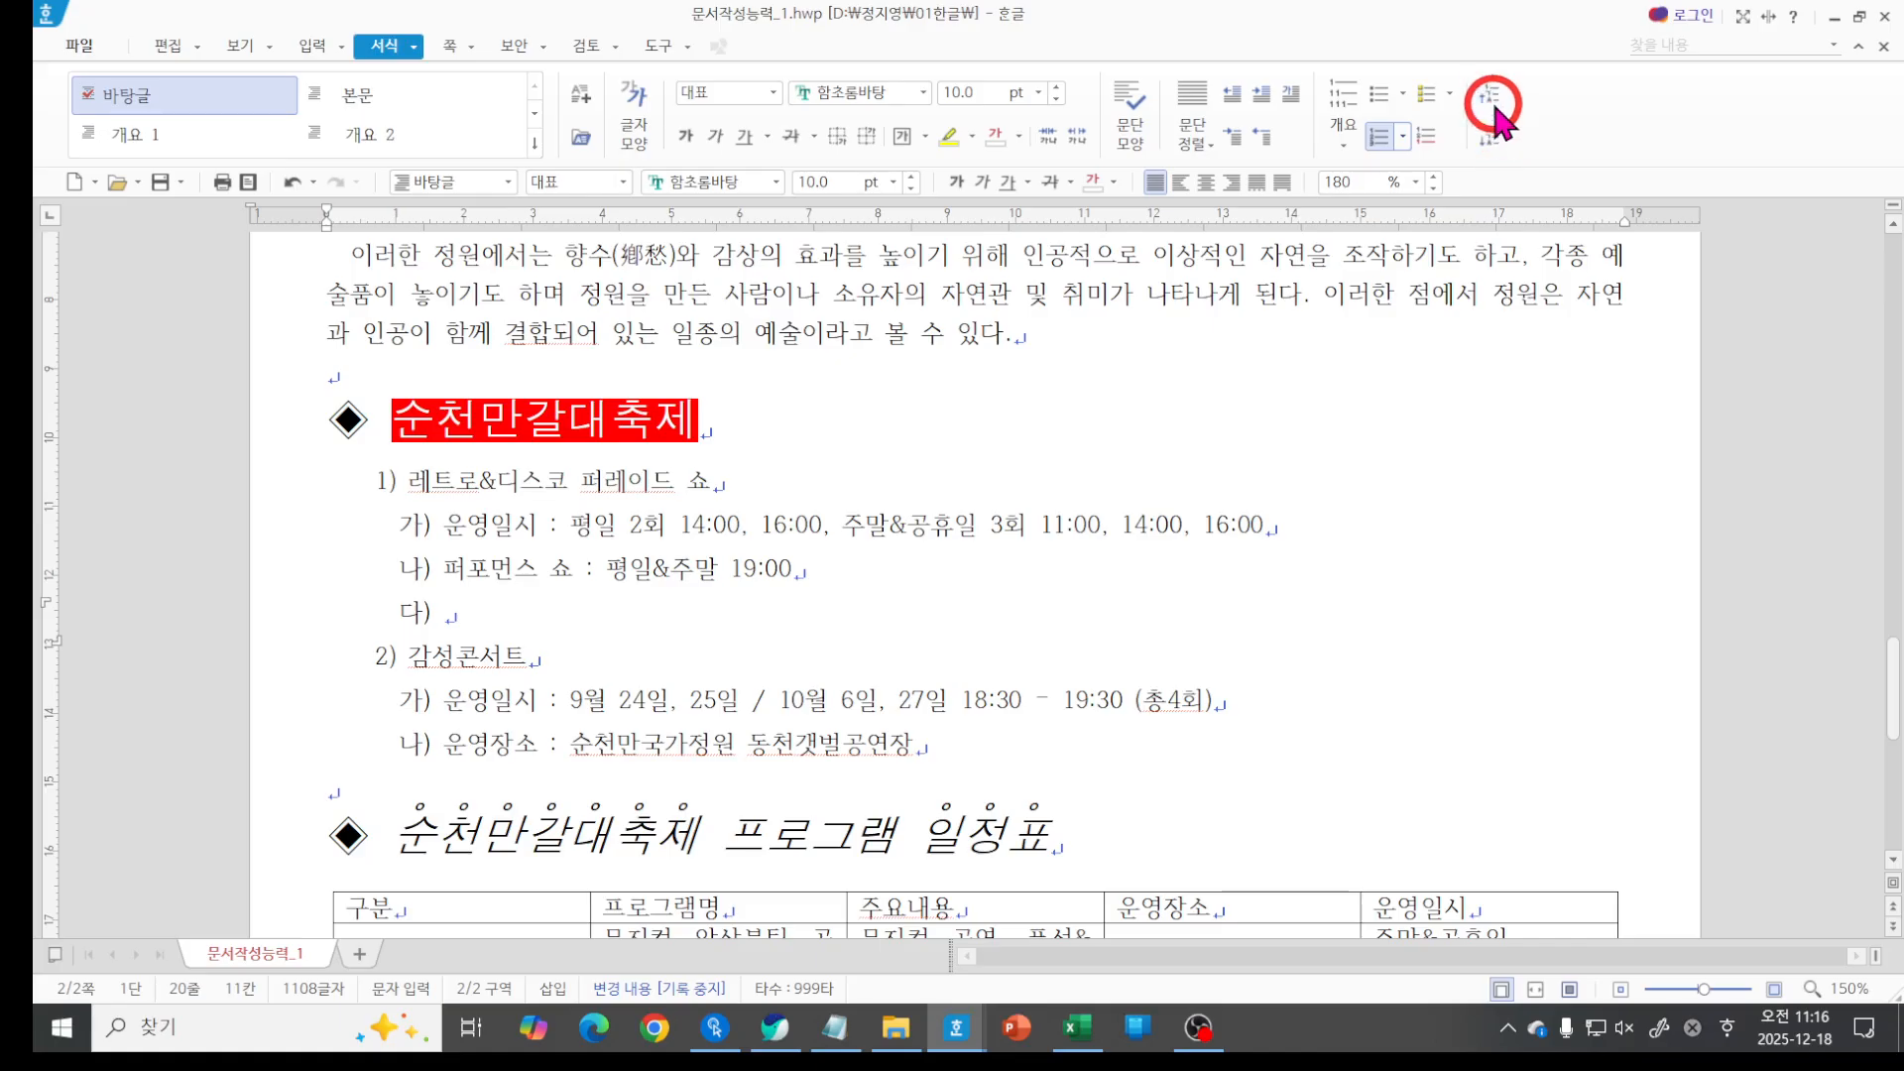
pyautogui.click(1488, 139)
pyautogui.click(1486, 91)
pyautogui.click(1483, 136)
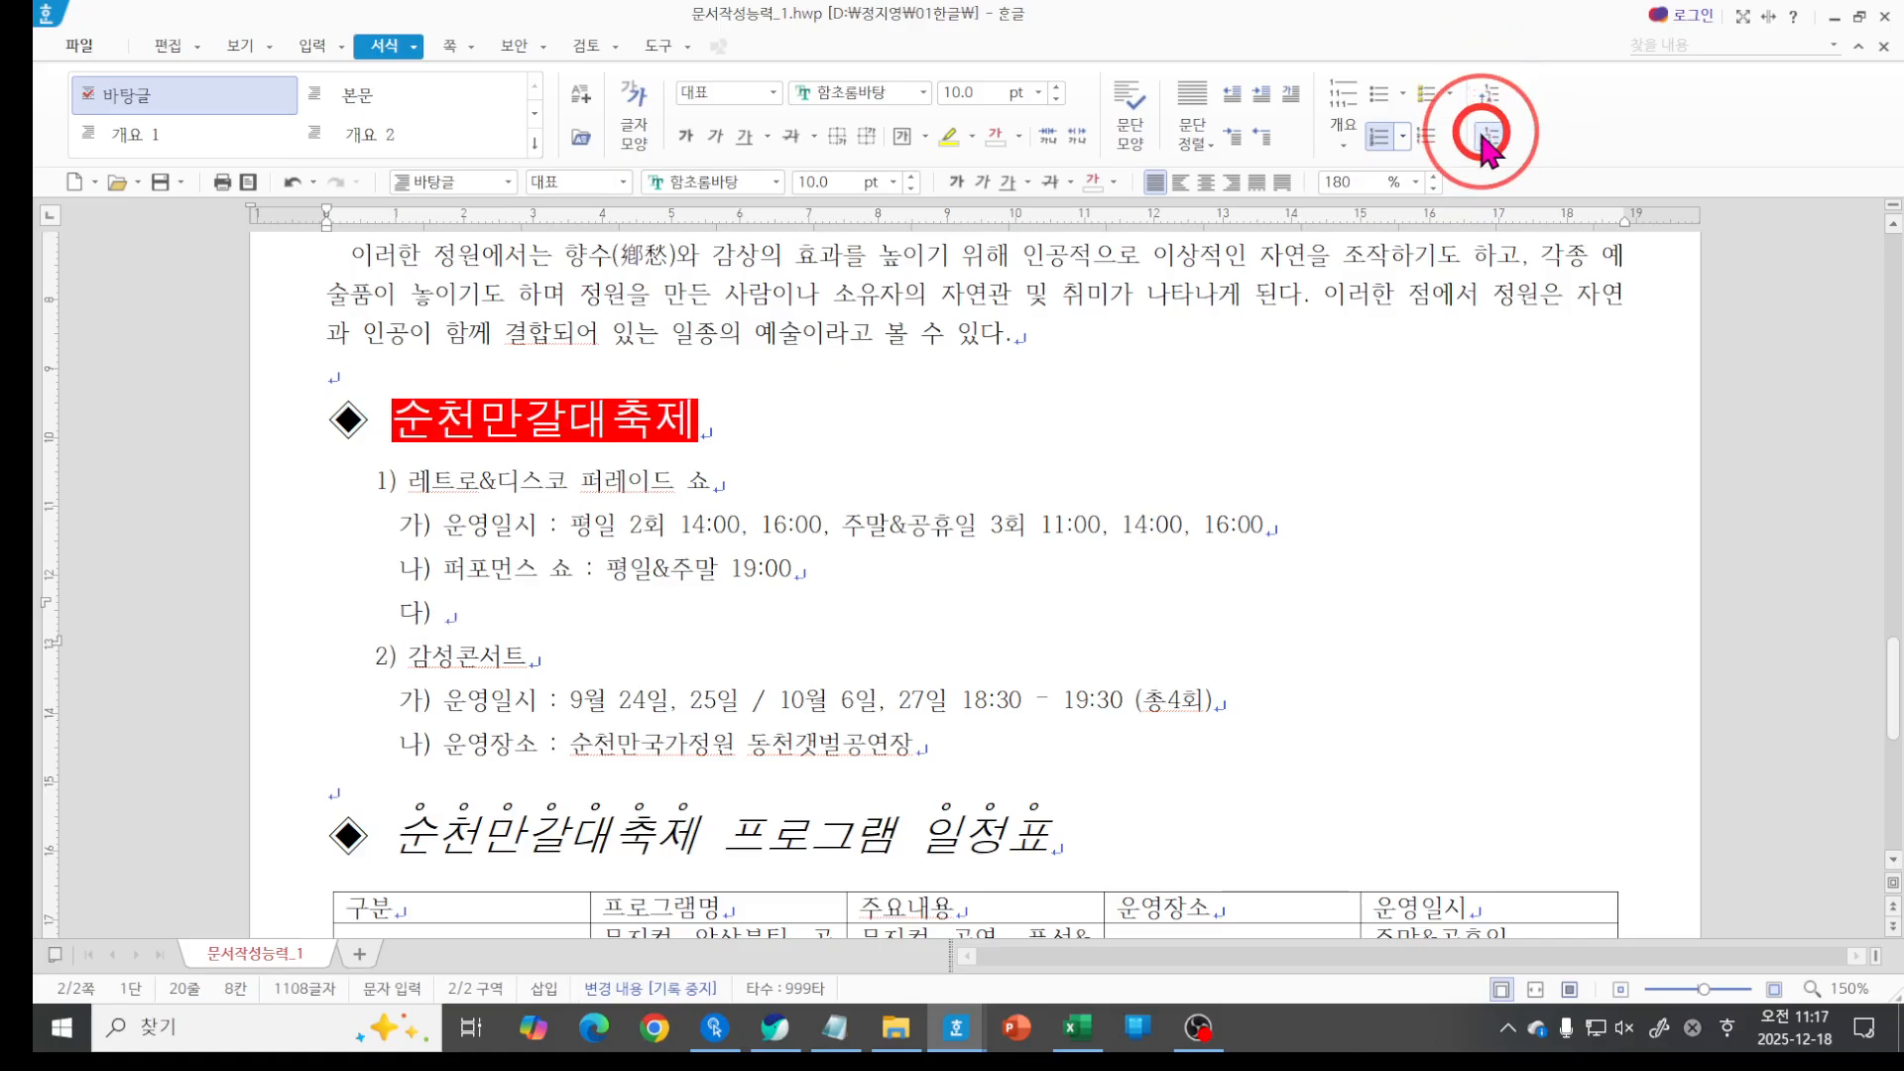
pyautogui.click(1486, 95)
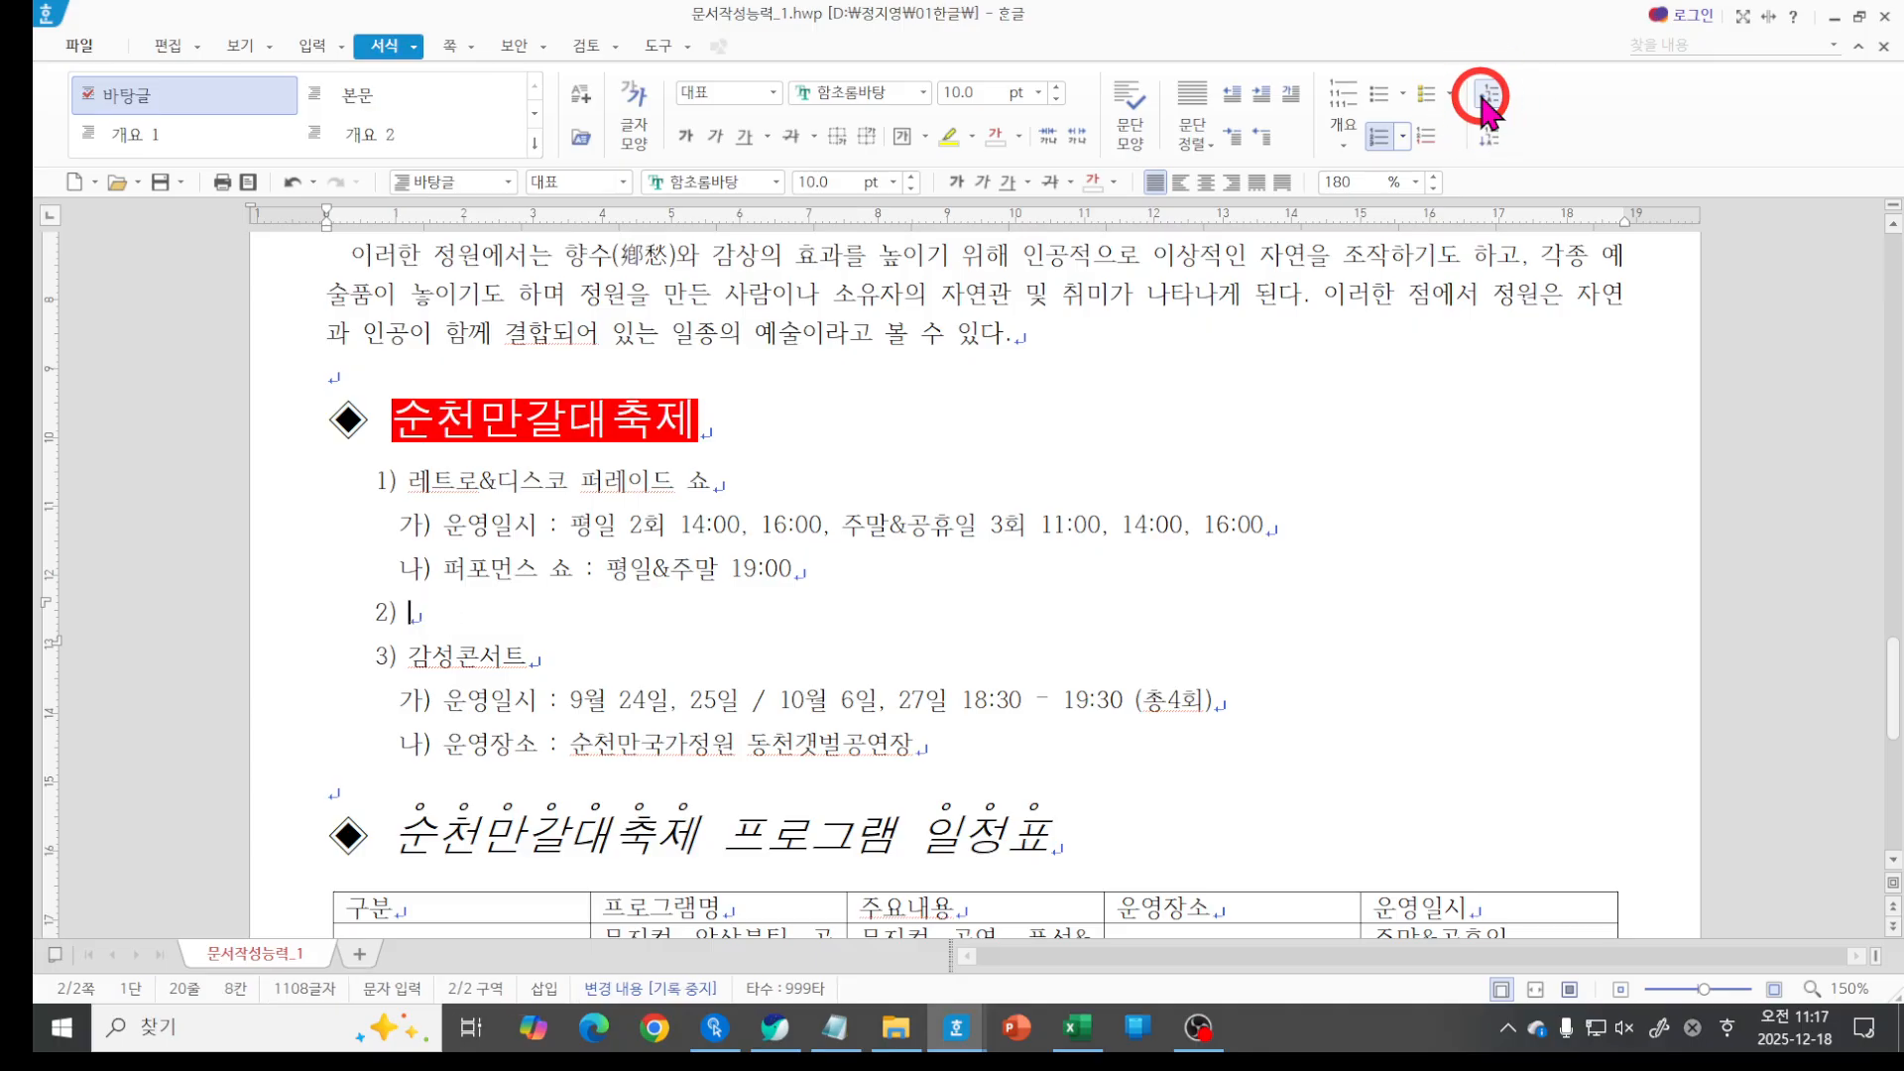
pyautogui.press('BackSpace')
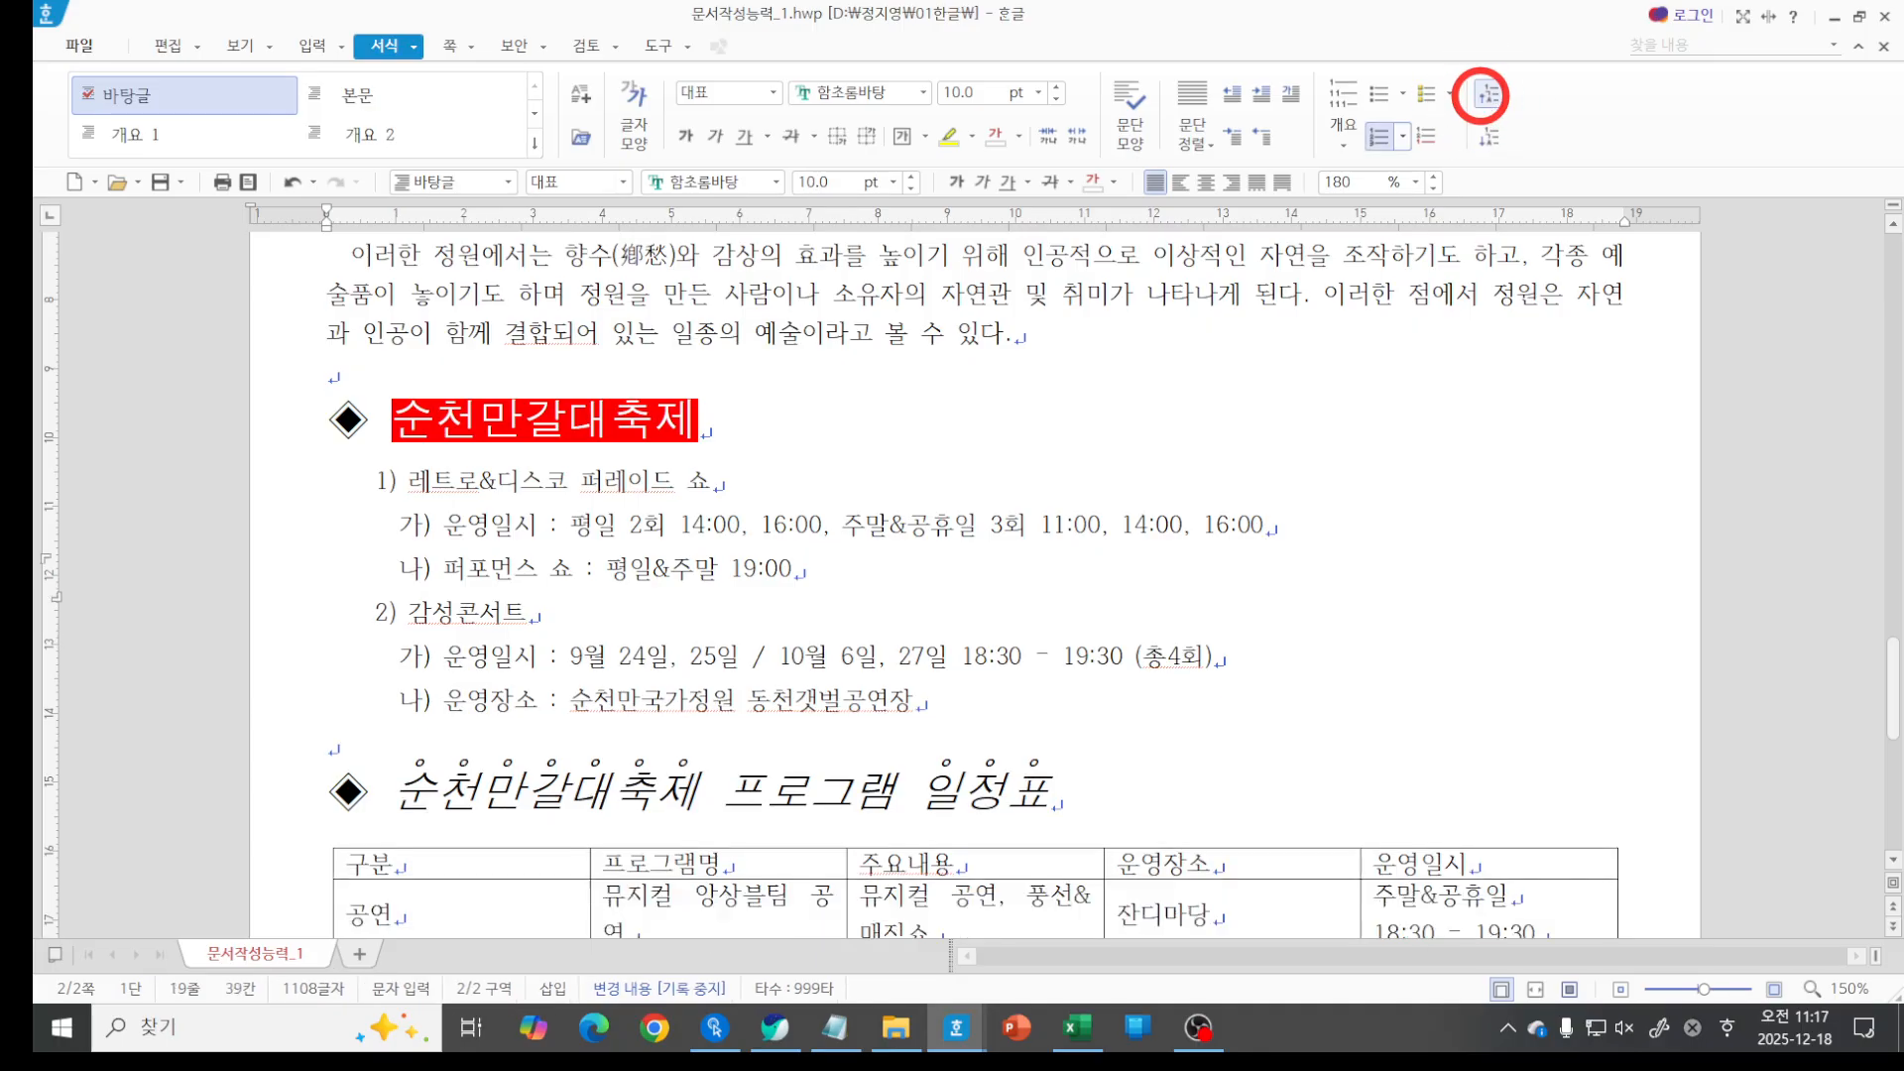
# Try other numbering levels on the 퍼포먼스 쇼 line and return it to level 2.
pyautogui.click(1485, 100)
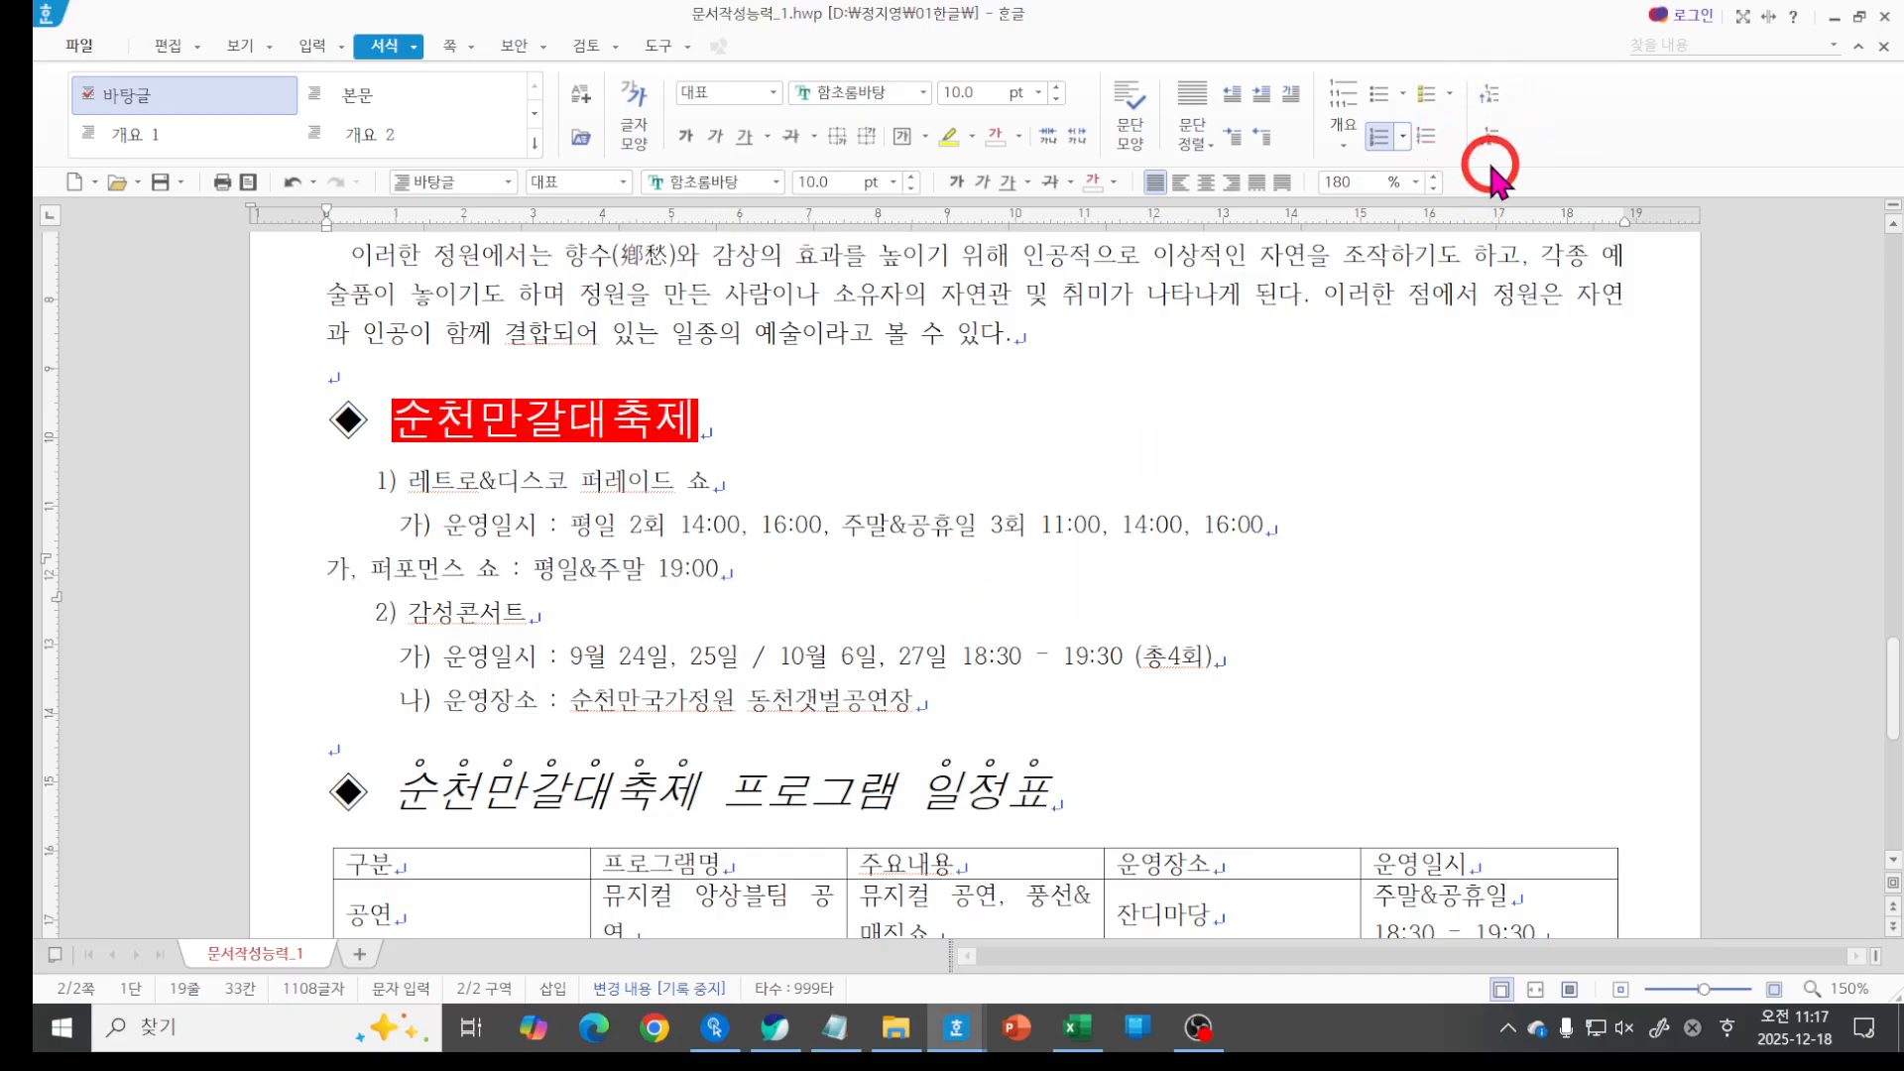
pyautogui.click(1495, 95)
pyautogui.click(1326, 480)
# Merge the 공연 cell with the empty cell below it in the program schedule table.
pyautogui.scroll(-5, 1326, 552)
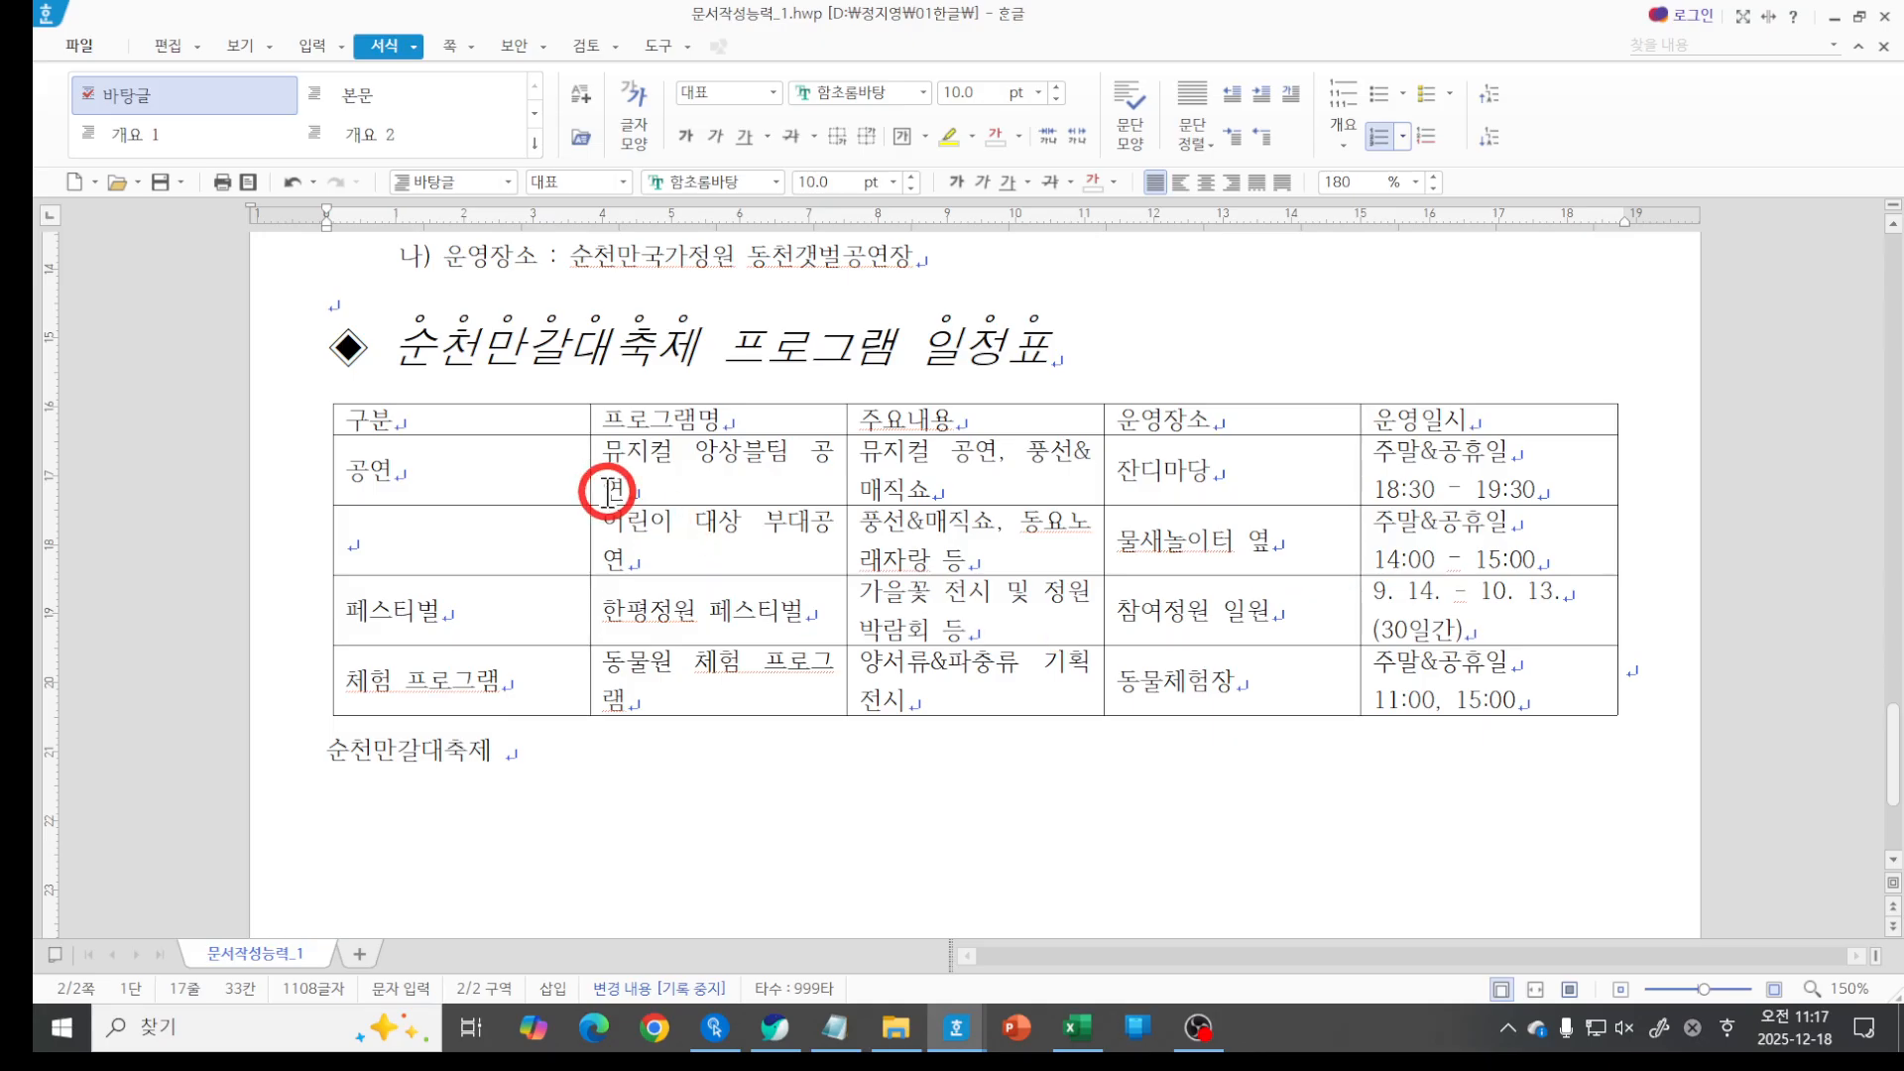
pyautogui.moveTo(500, 470); pyautogui.dragTo(486, 538)
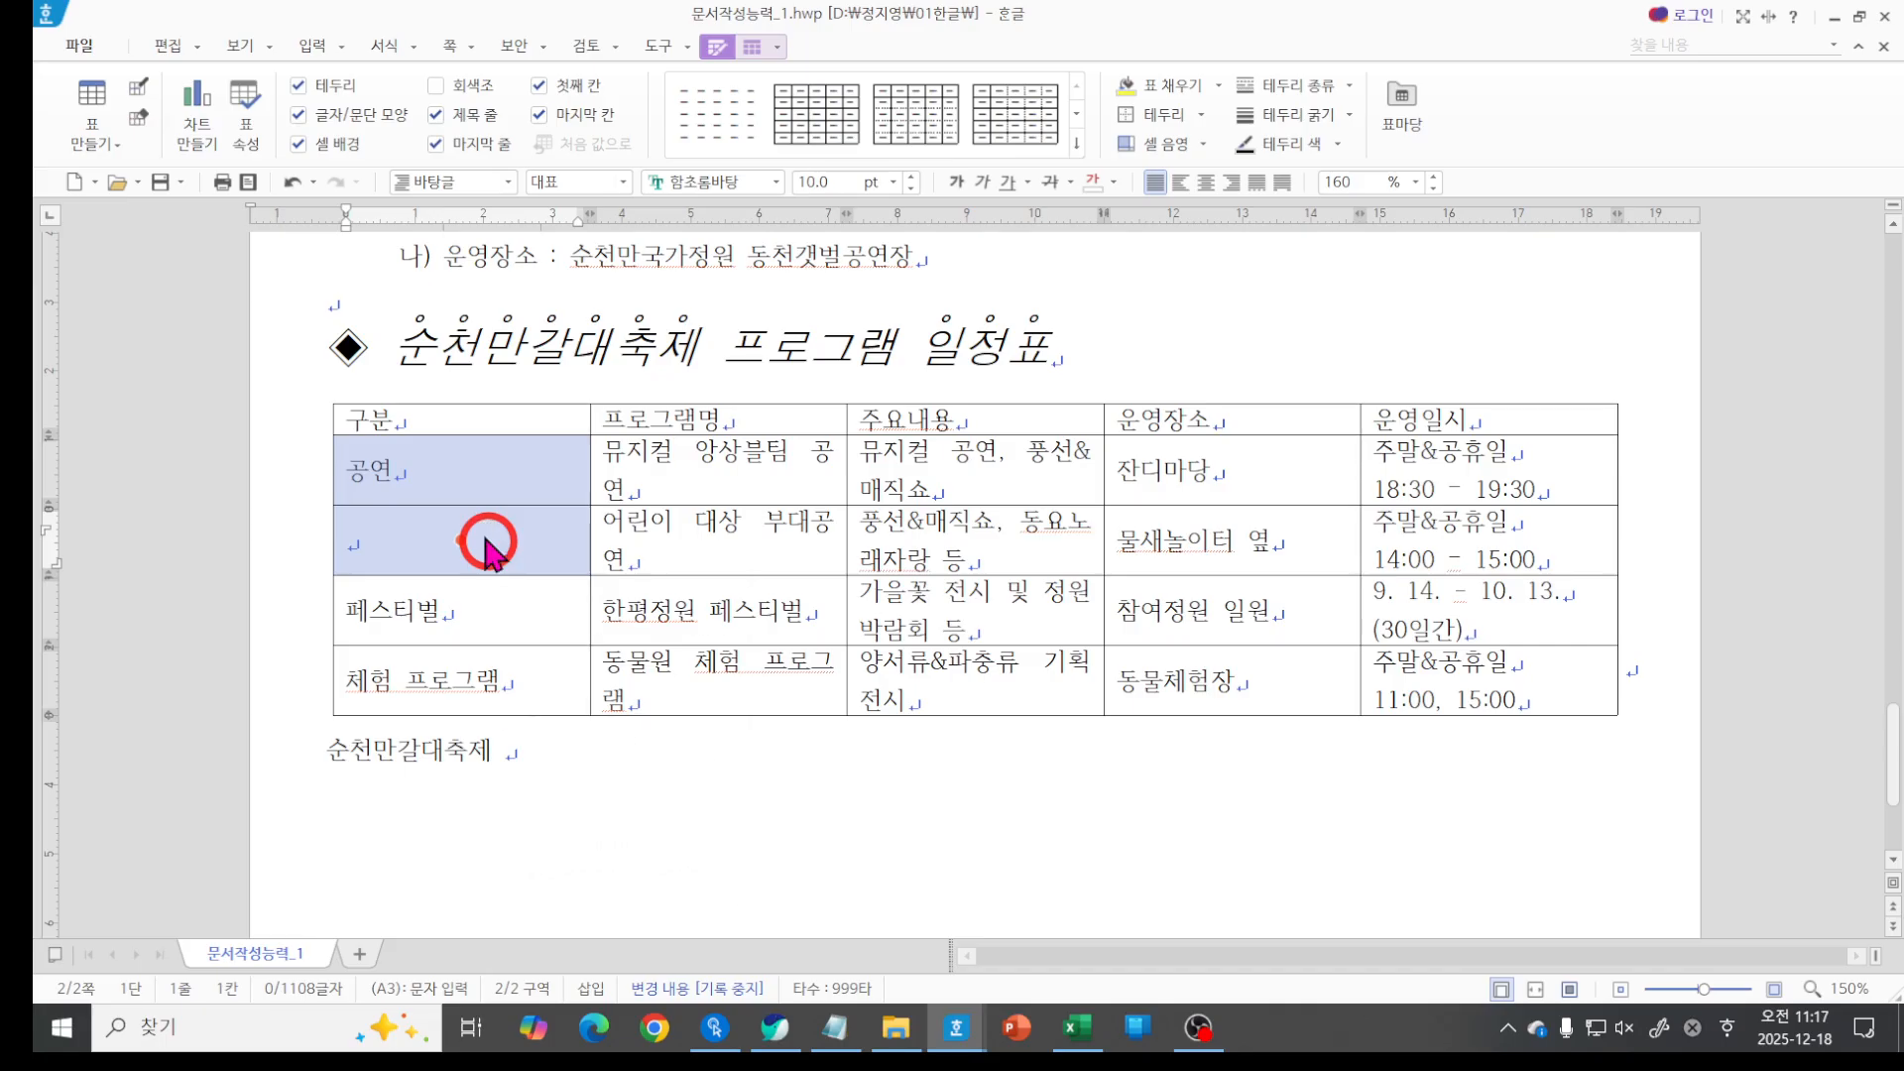
pyautogui.rightClick(485, 539)
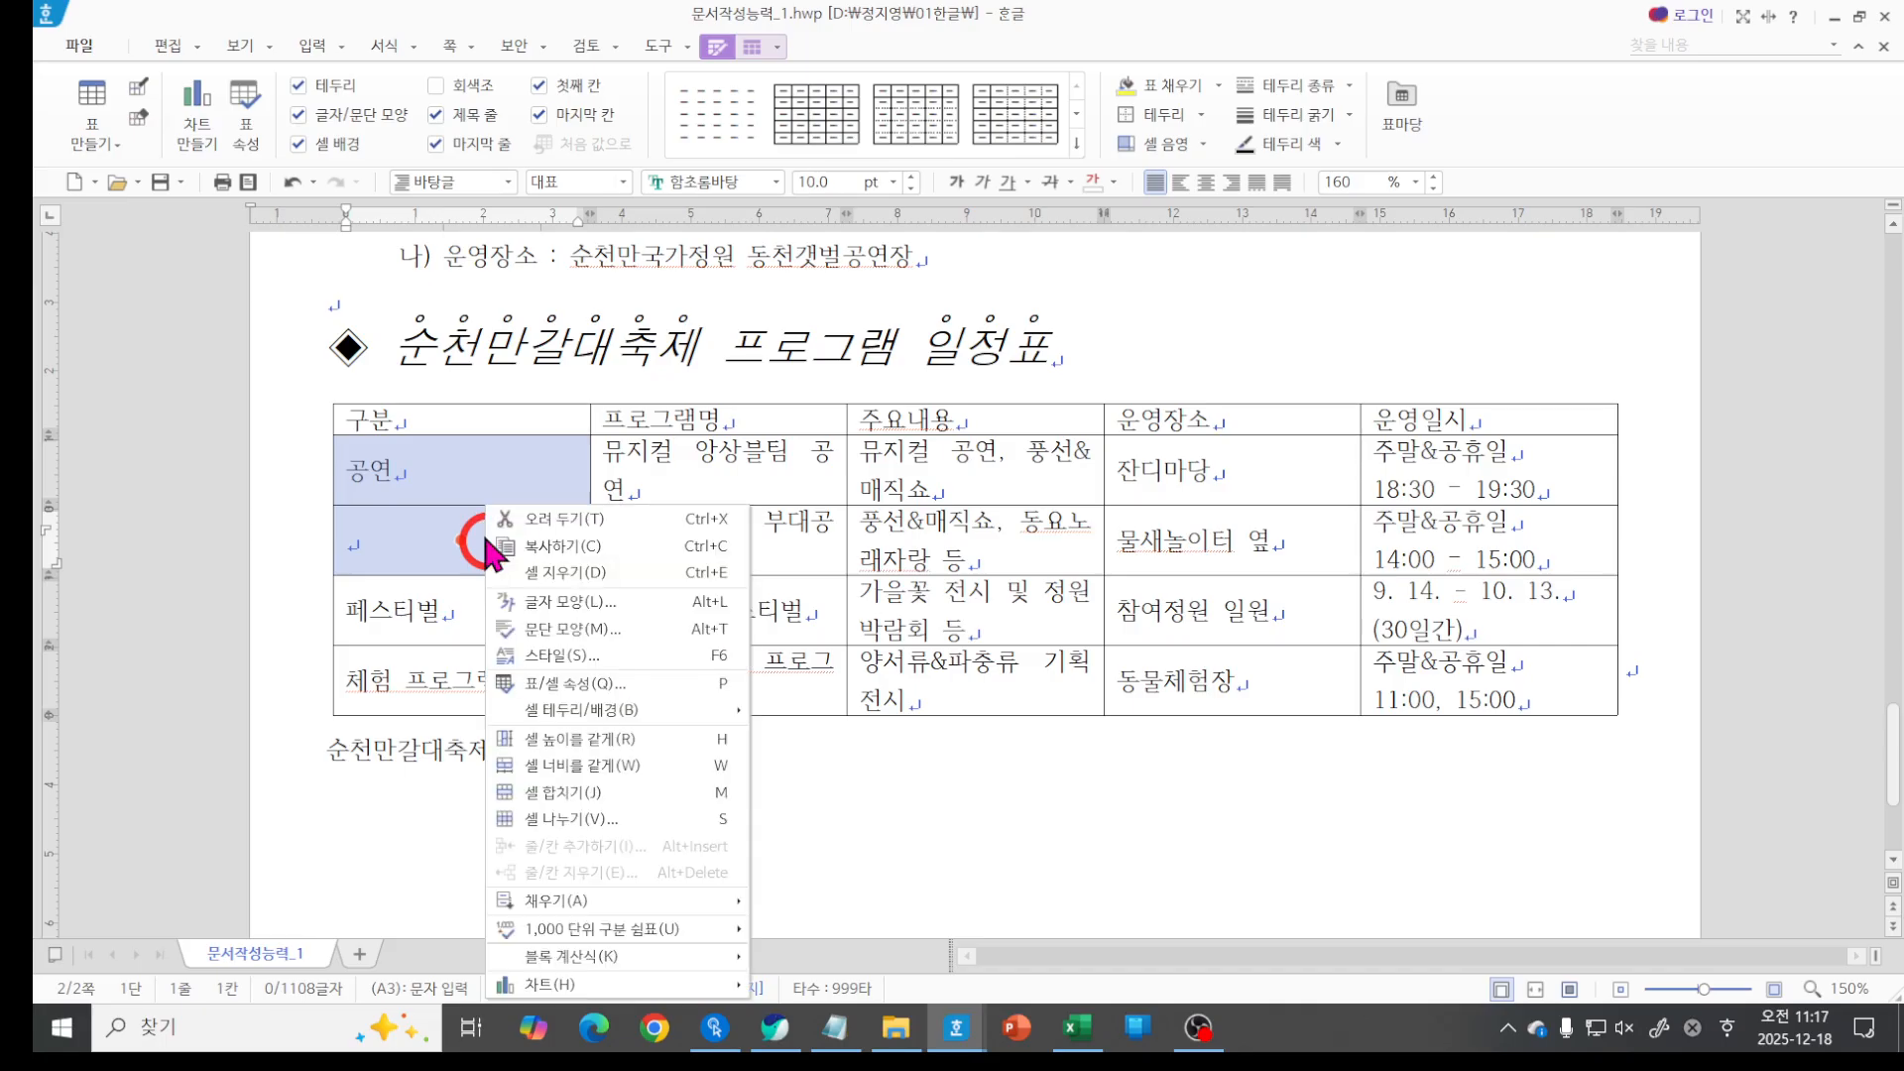
pyautogui.click(592, 793)
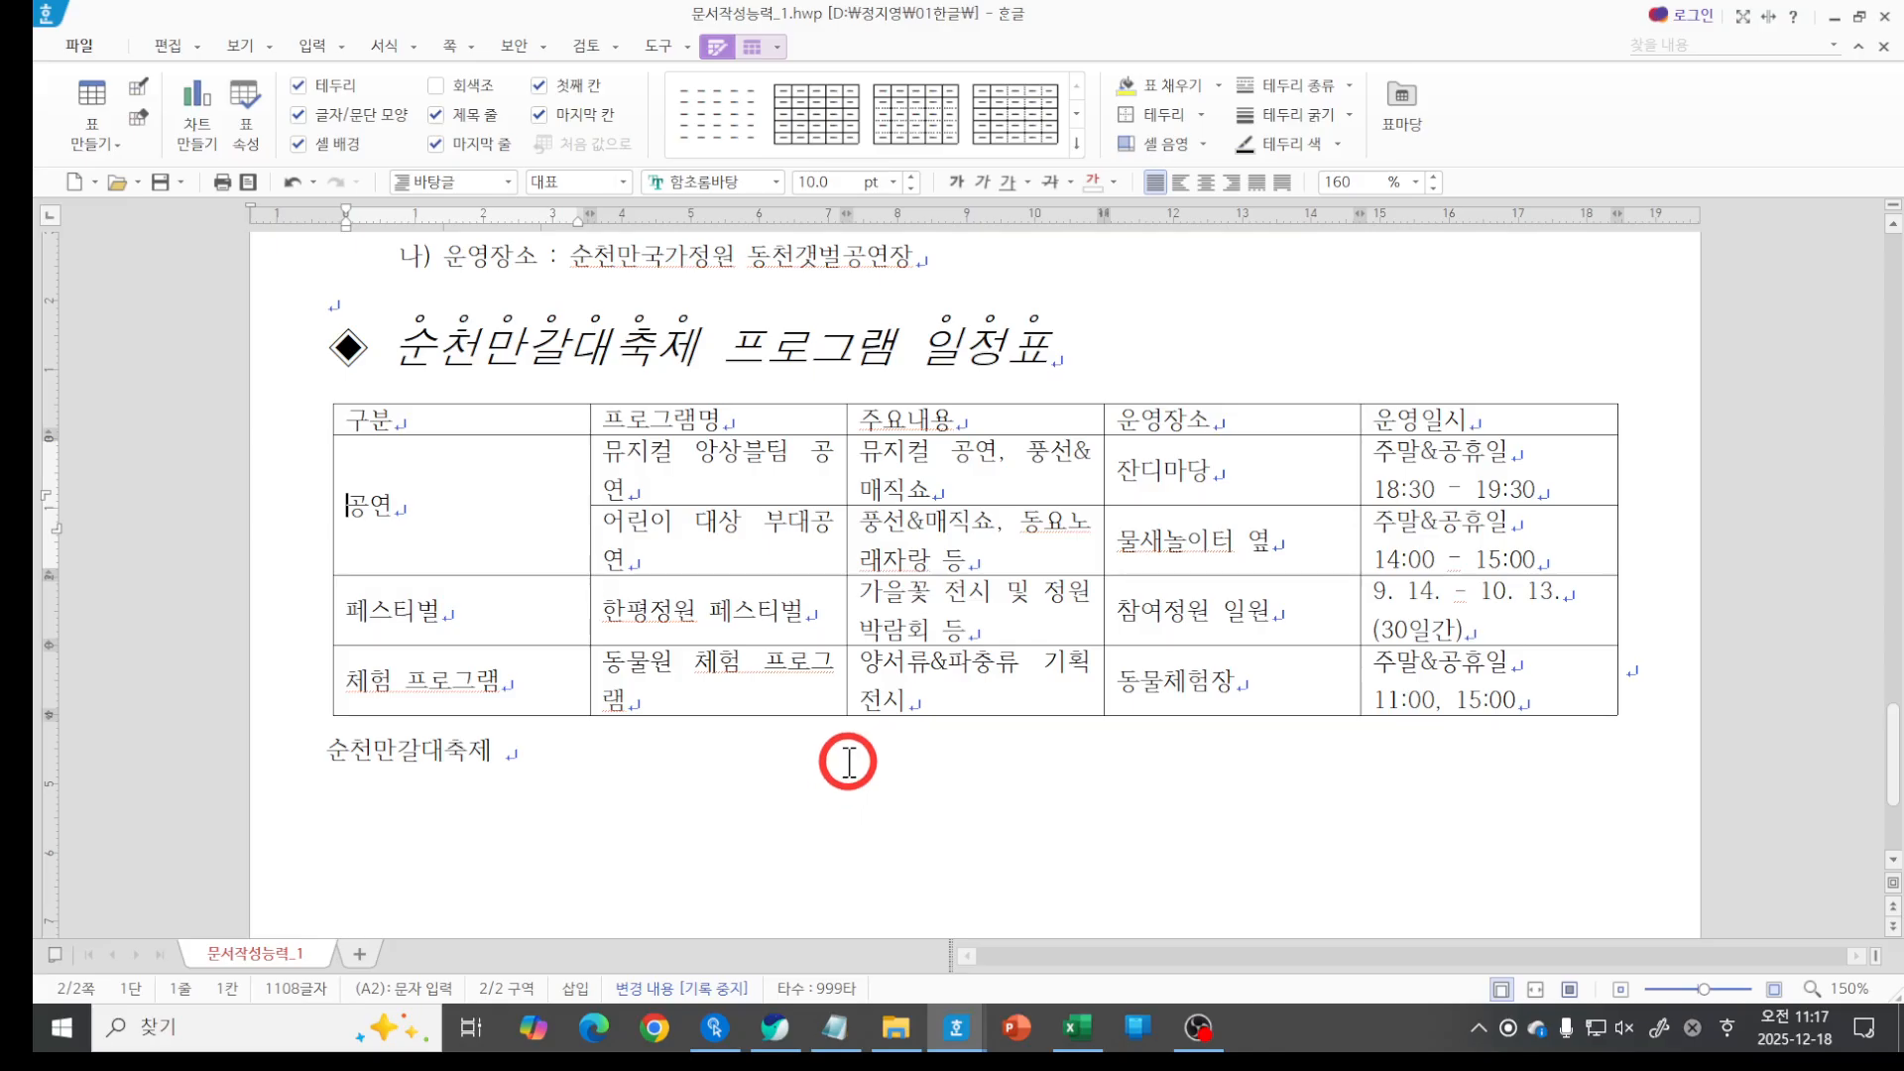
pyautogui.moveTo(345, 534); pyautogui.dragTo(407, 533)
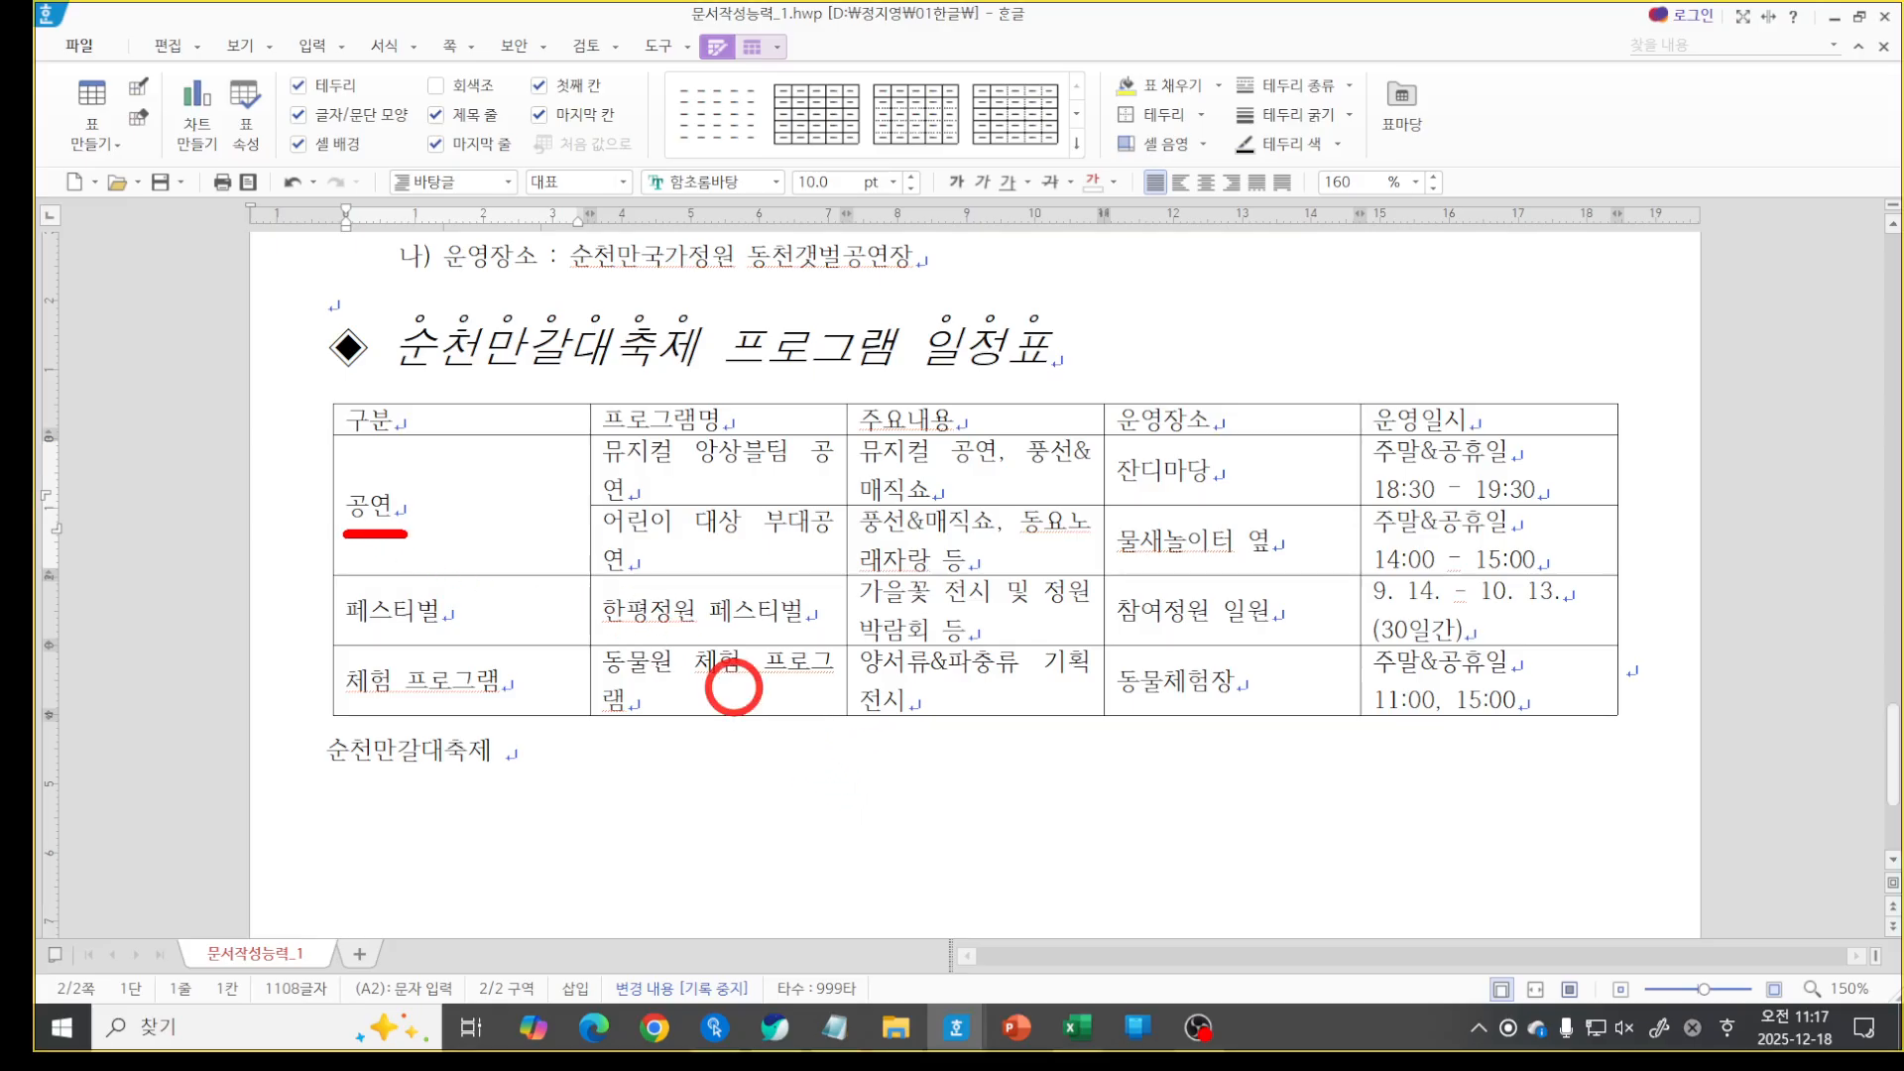
pyautogui.moveTo(354, 631); pyautogui.dragTo(461, 631)
pyautogui.moveTo(605, 458); pyautogui.dragTo(834, 457)
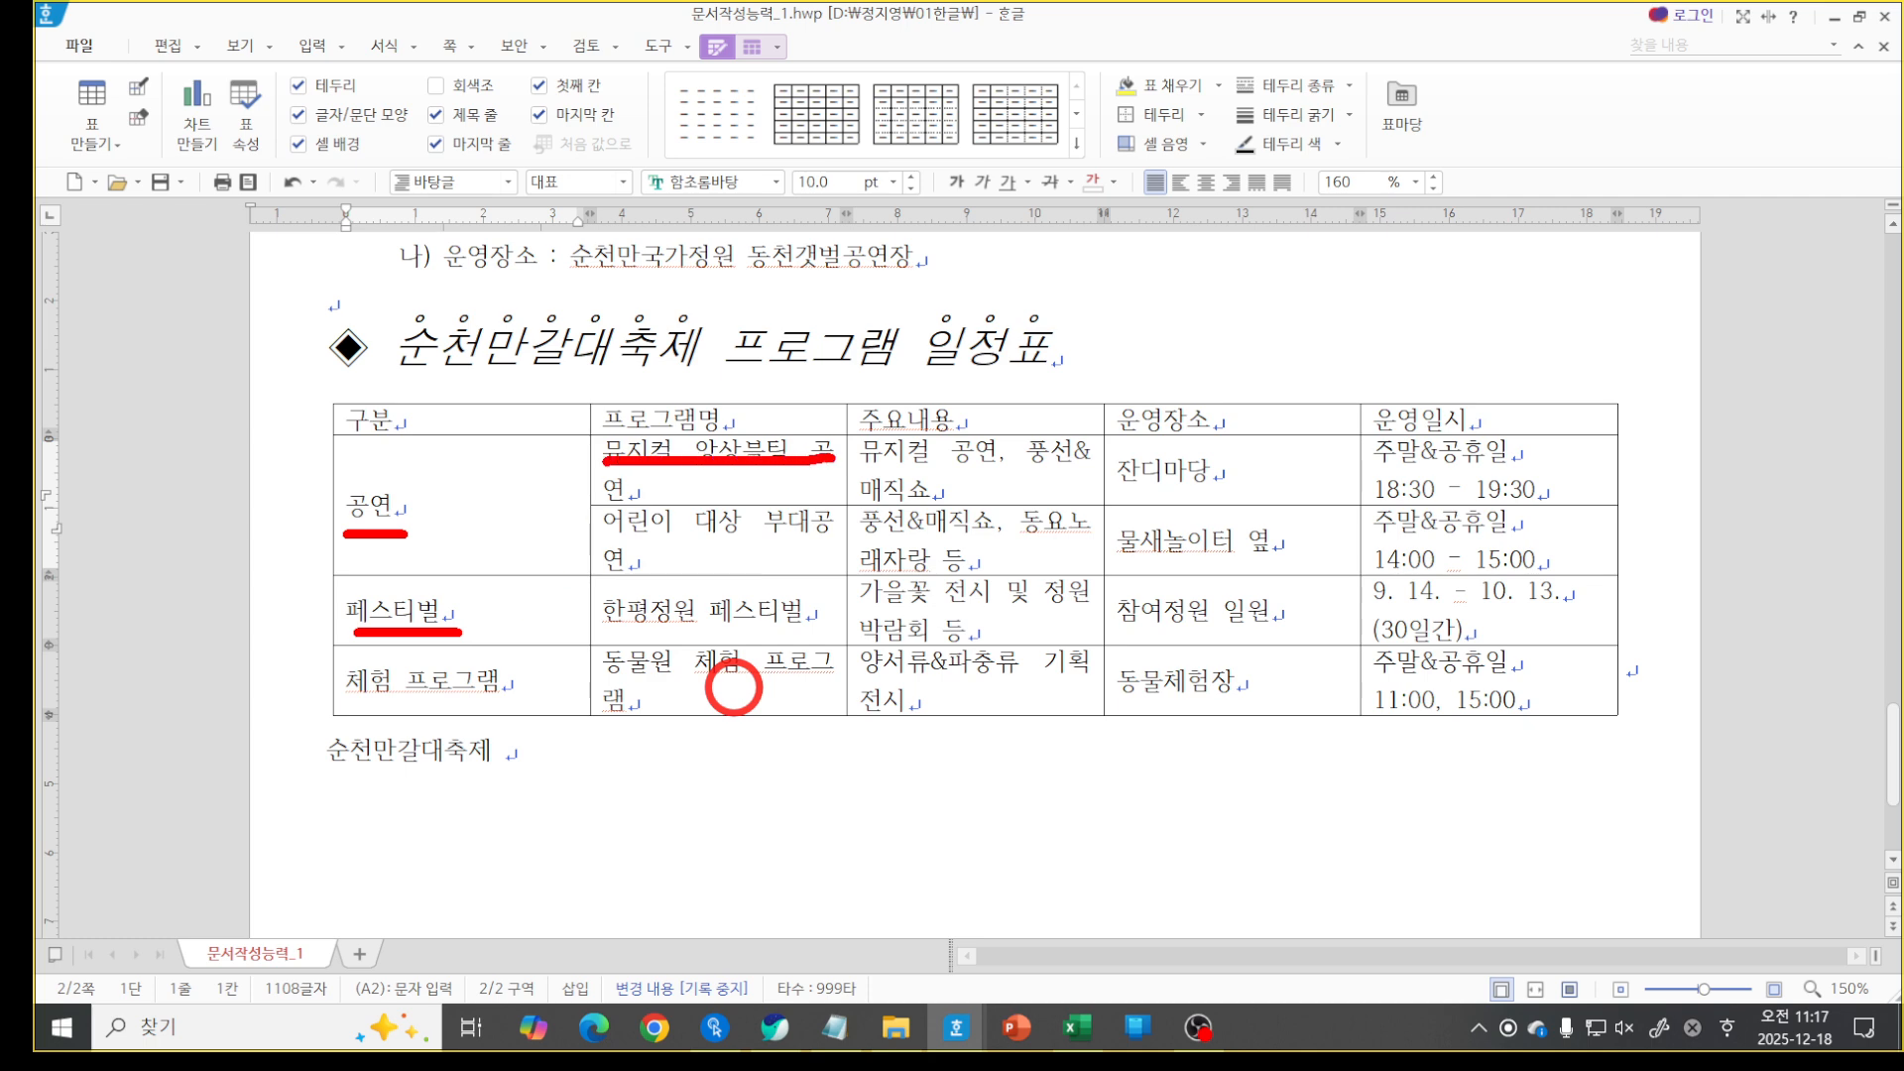
pyautogui.press('Escape')
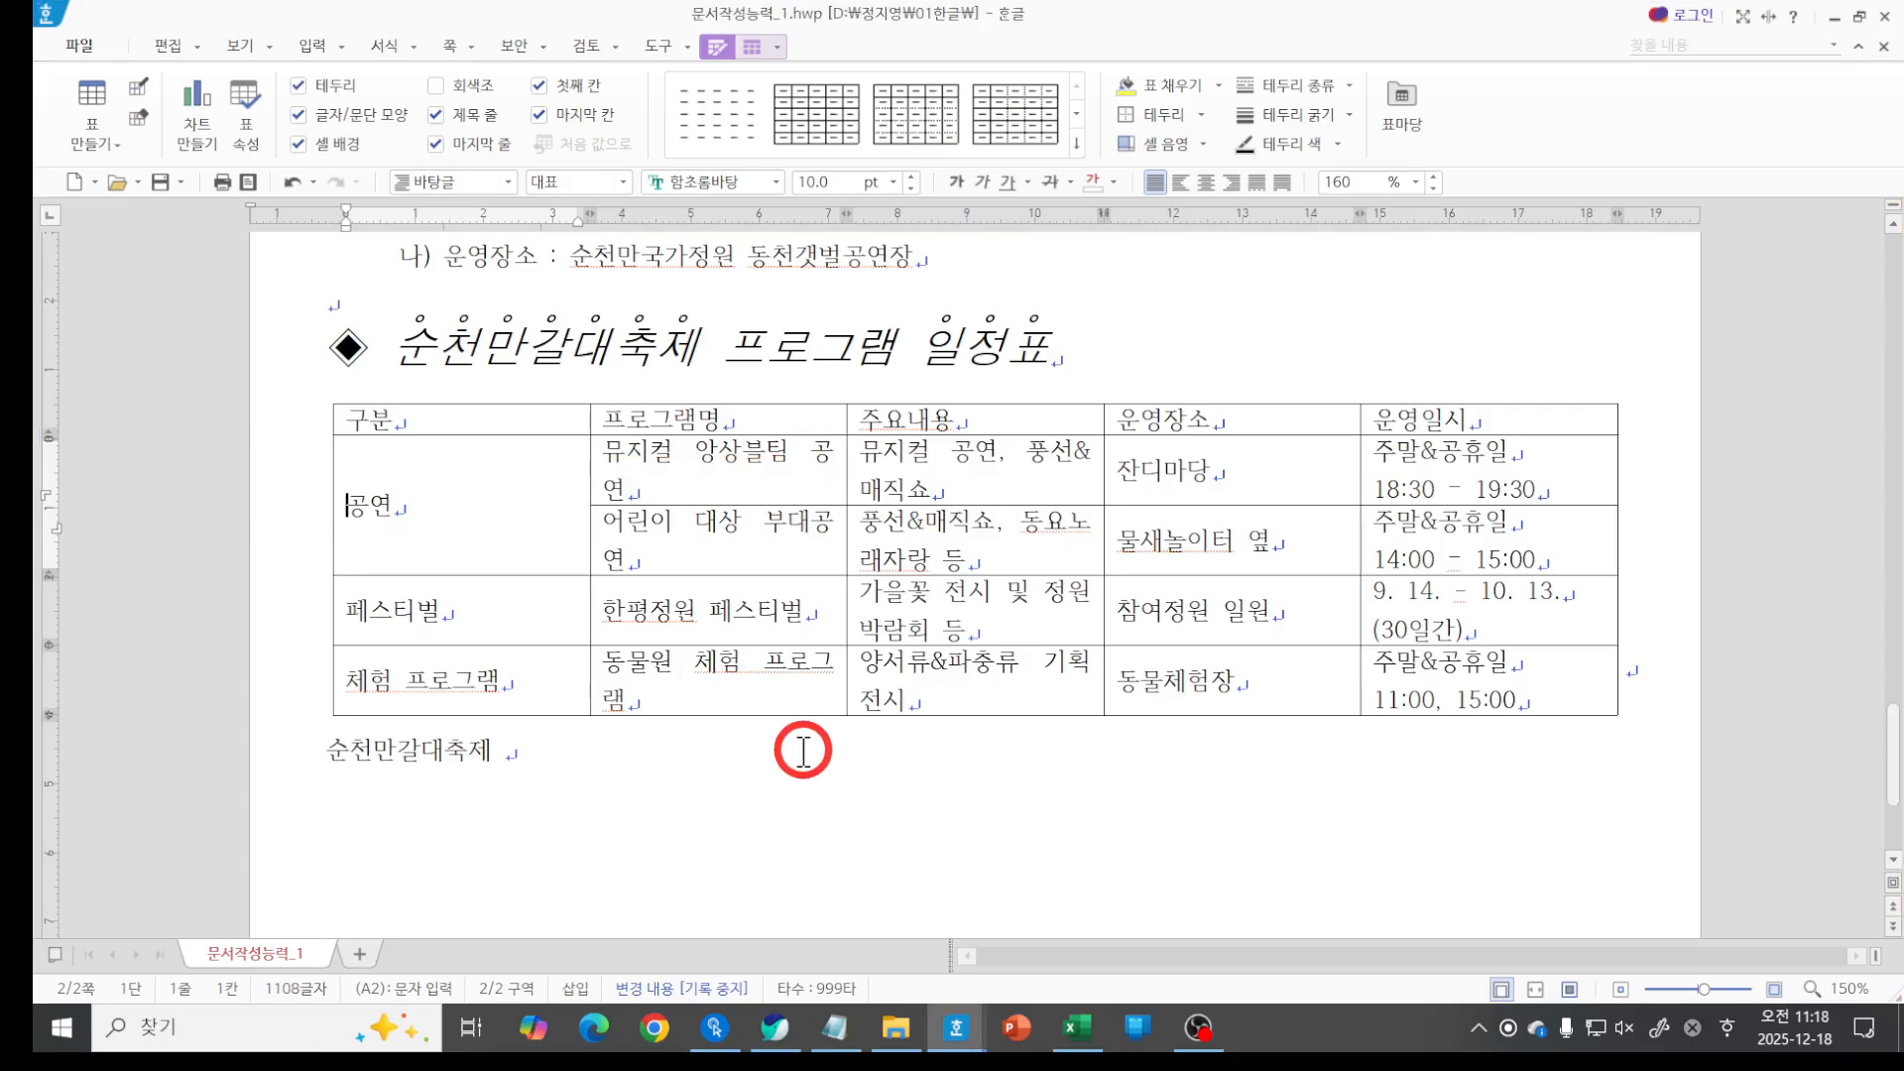
pyautogui.hotkey('ctrl', '2')
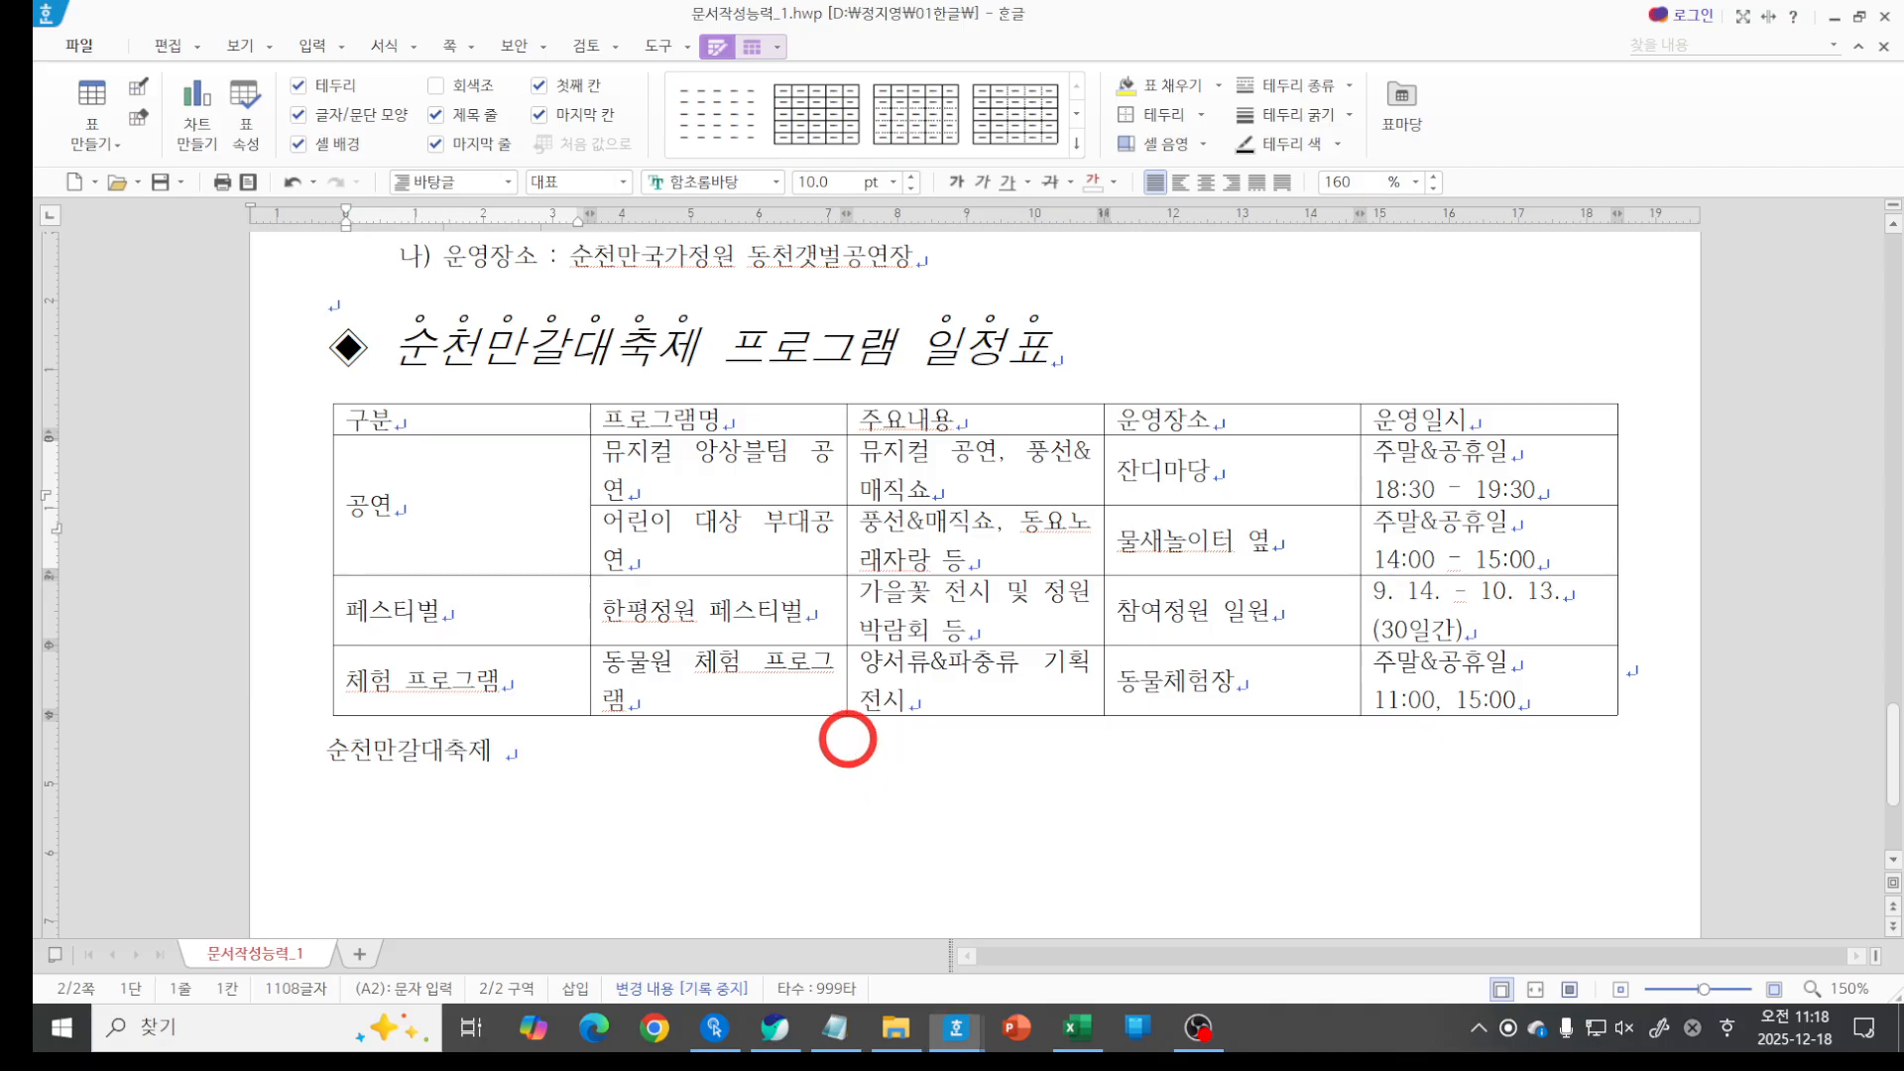
pyautogui.moveTo(1379, 478); pyautogui.dragTo(1547, 474)
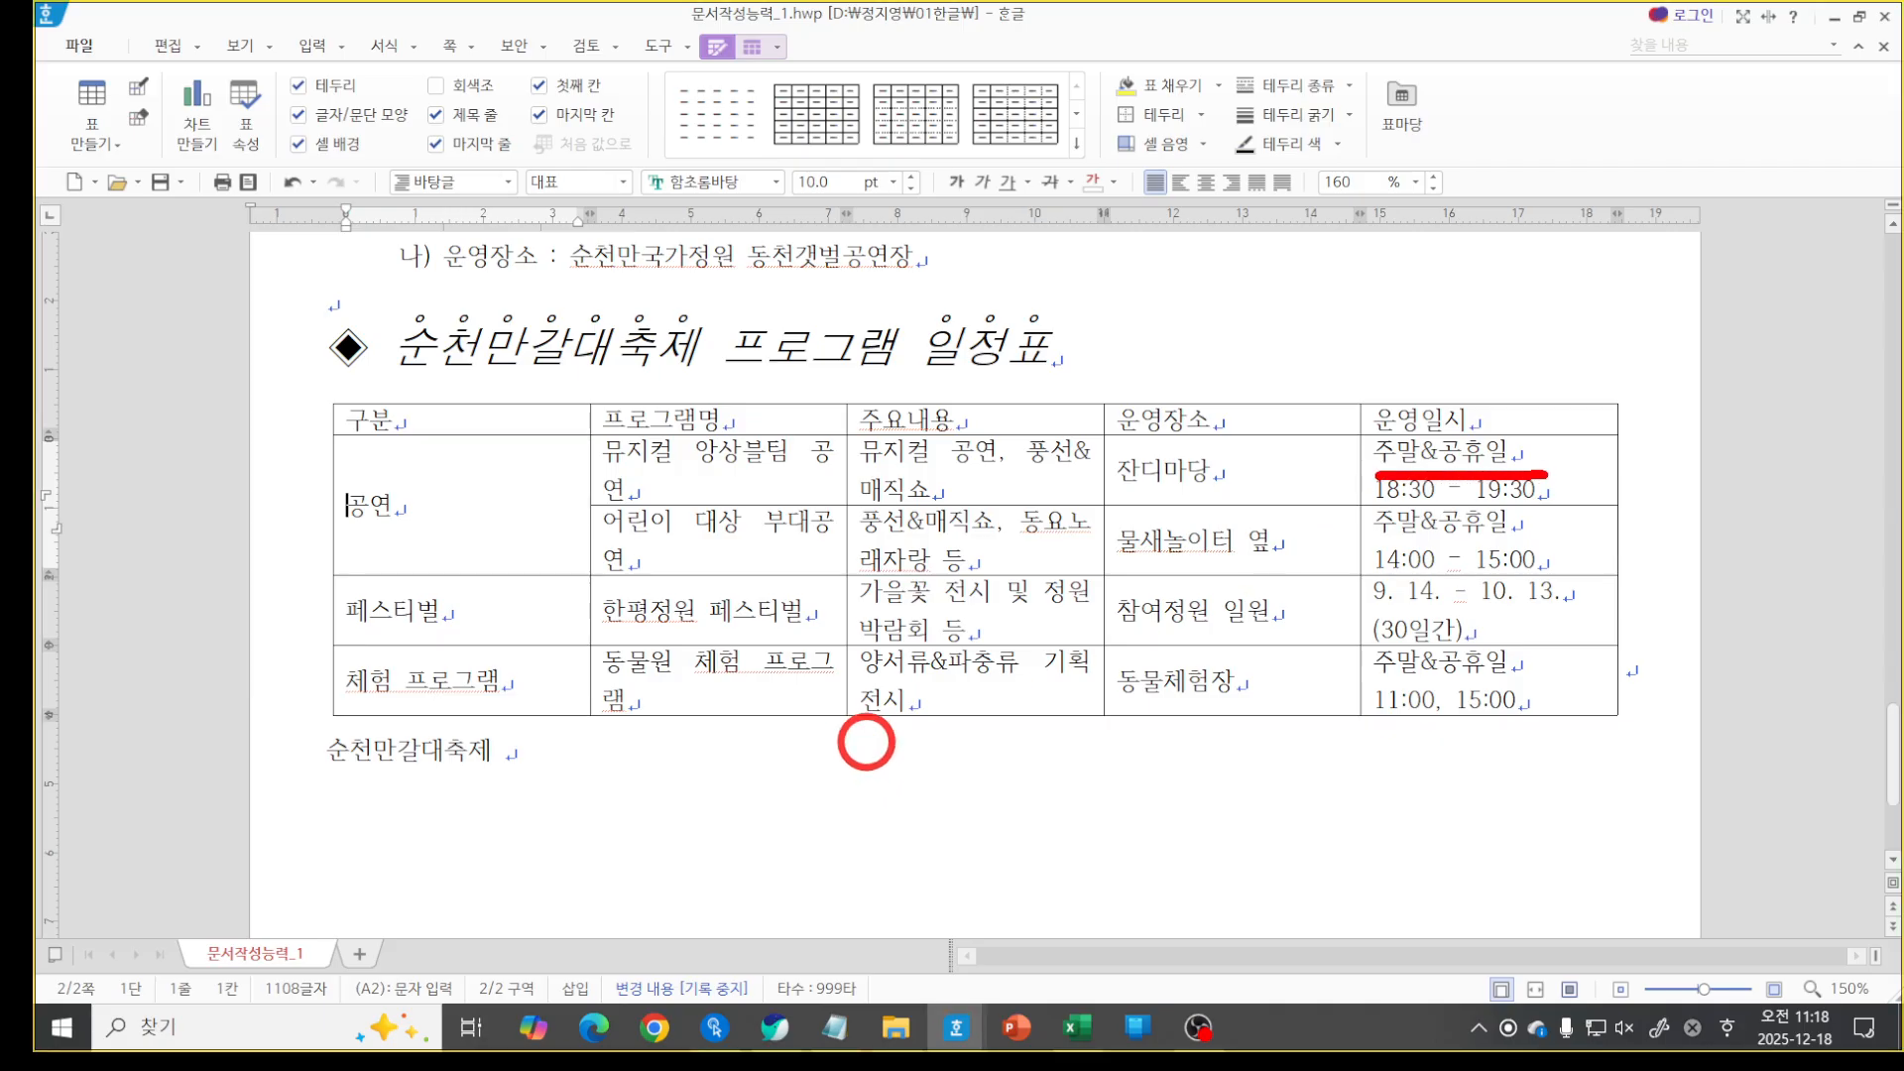
pyautogui.moveTo(1372, 505); pyautogui.dragTo(1555, 503)
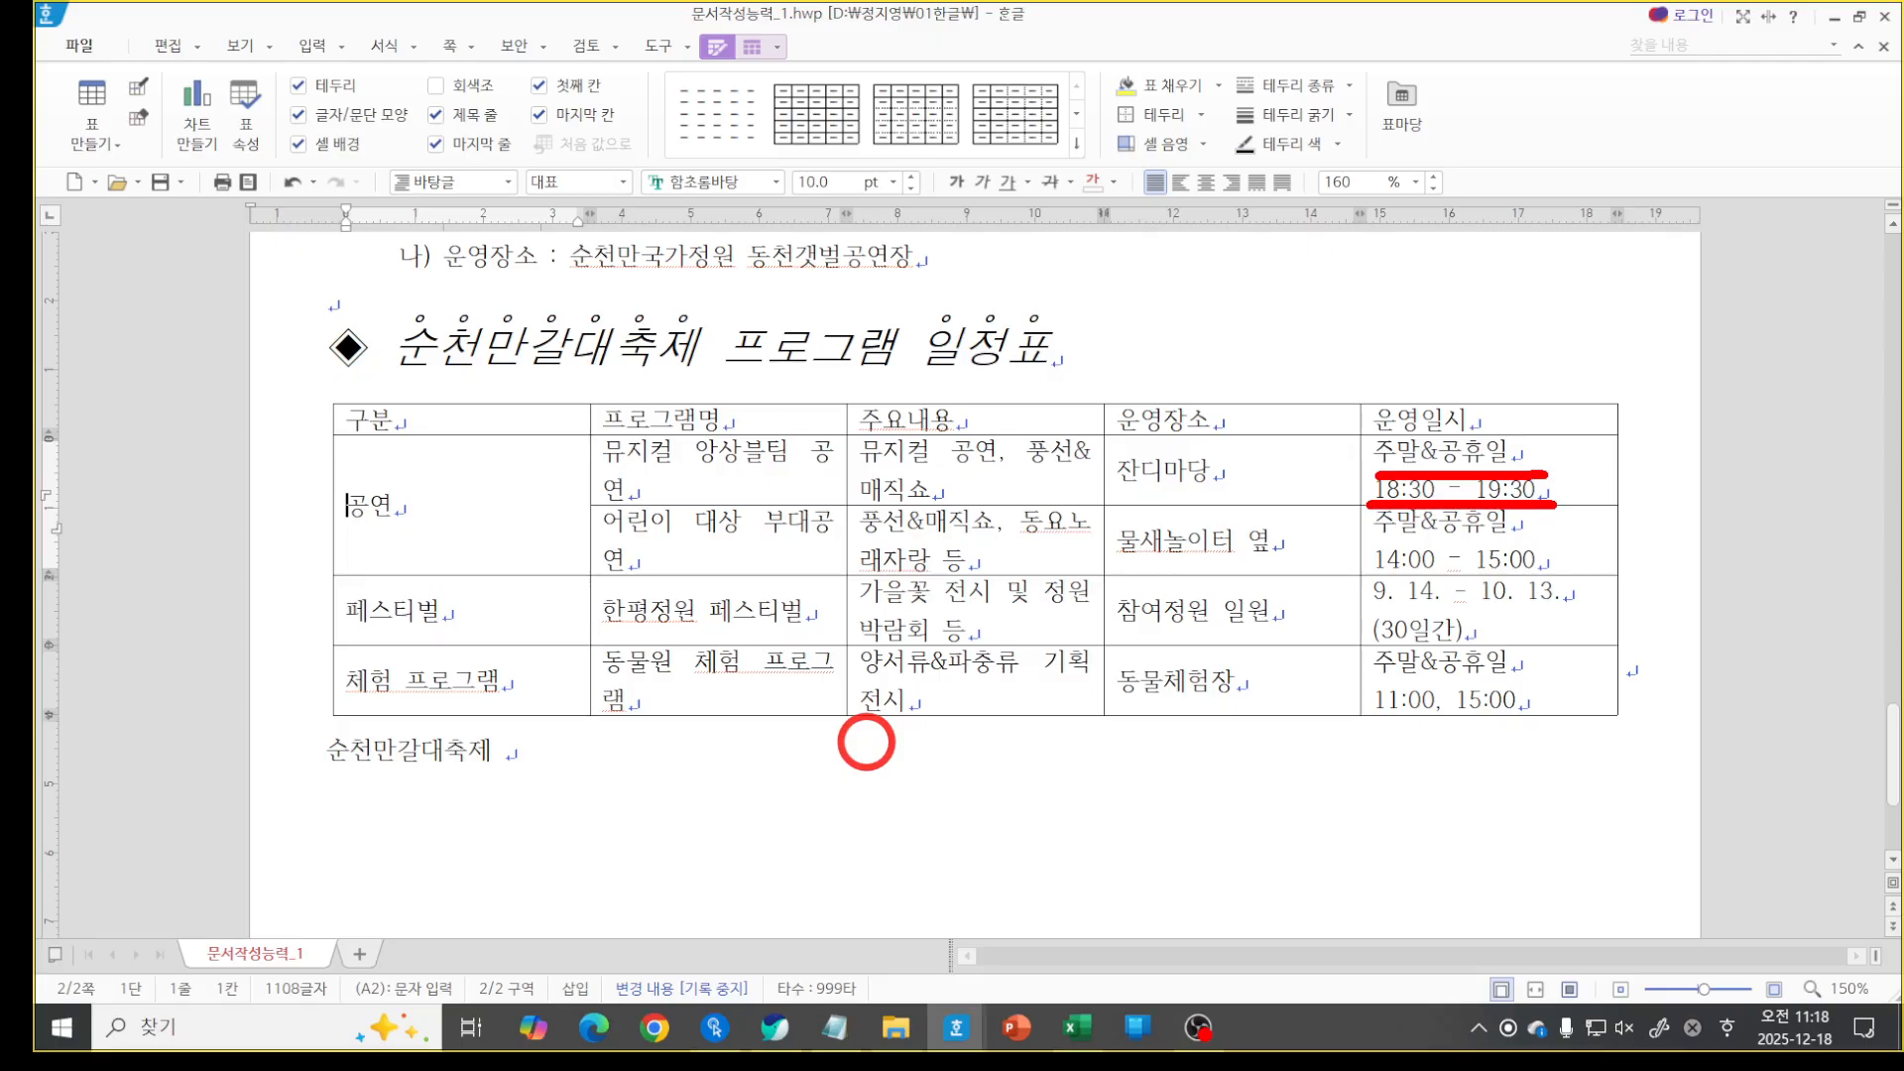
pyautogui.moveTo(1571, 417)
pyautogui.mouseDown()
pyautogui.moveTo(1572, 444)
pyautogui.moveTo(1506, 443)
pyautogui.mouseUp()
pyautogui.moveTo(1544, 412); pyautogui.dragTo(1564, 515)
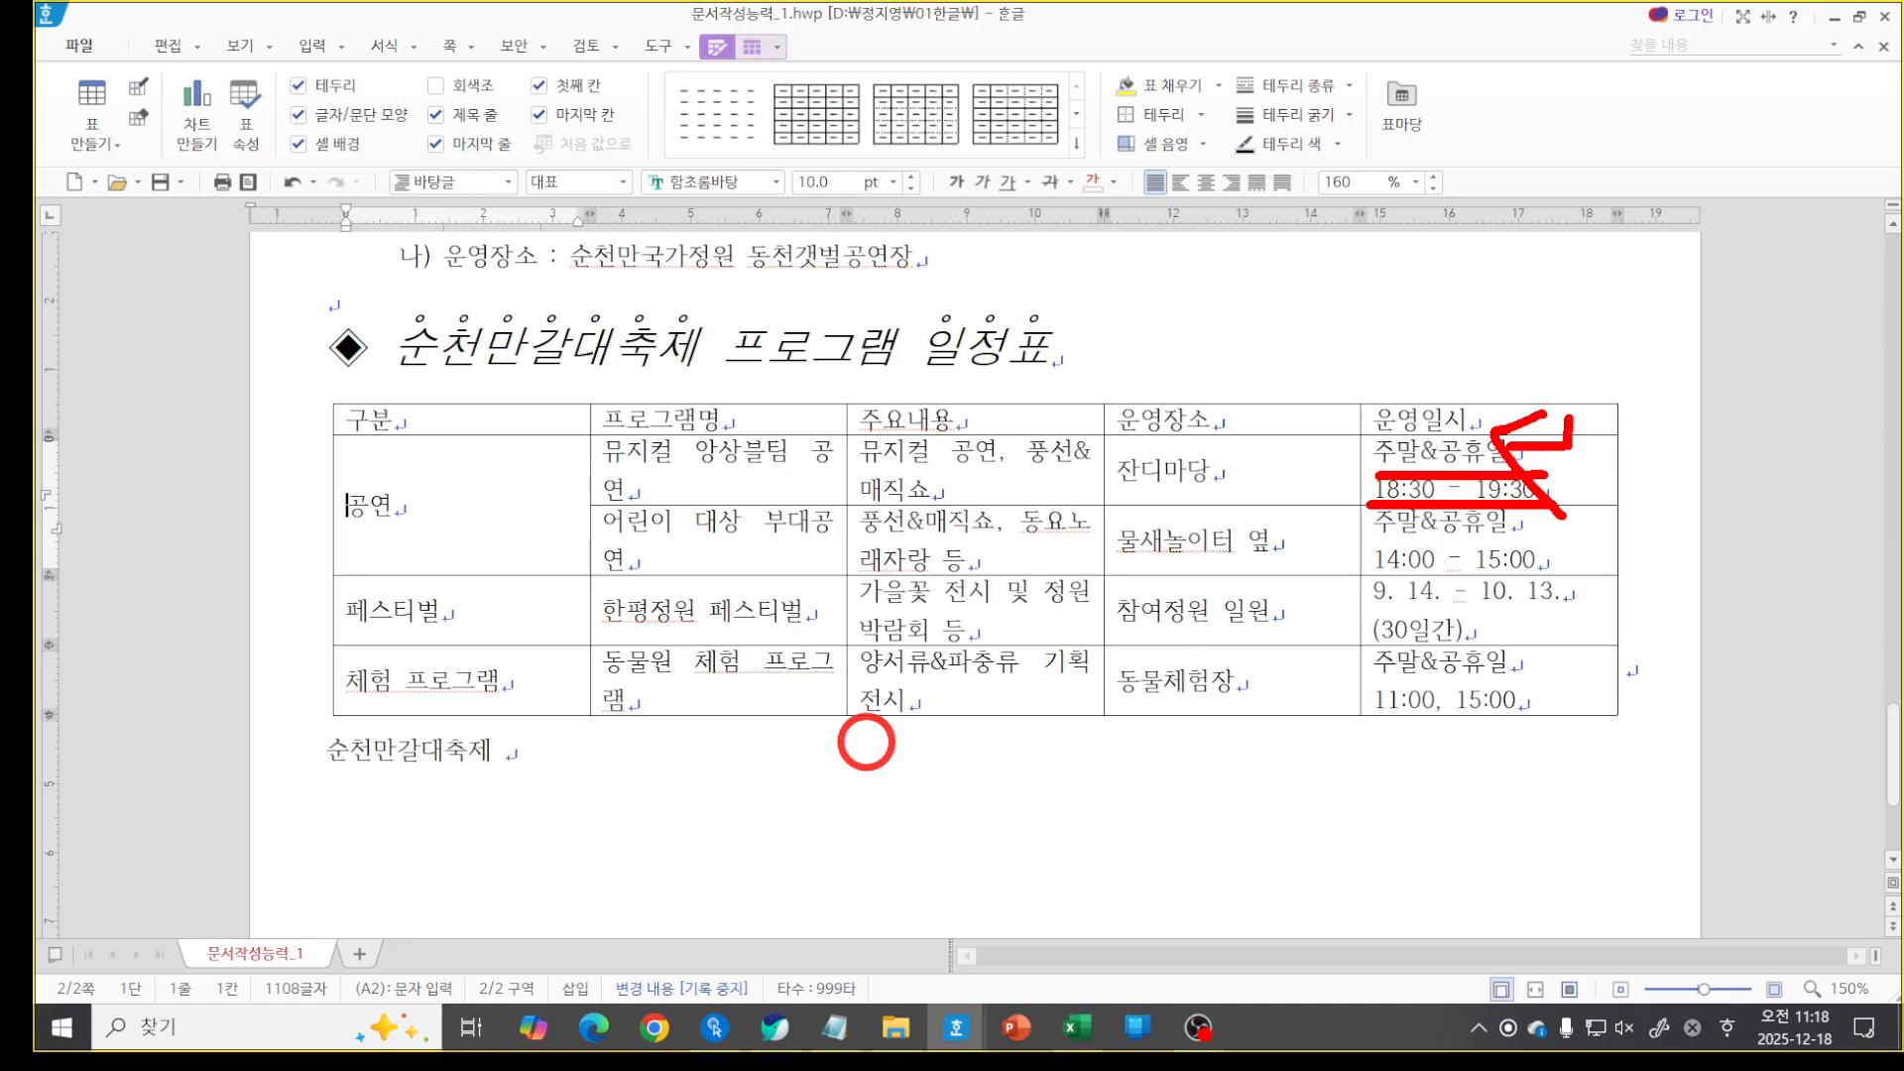
pyautogui.press('Escape')
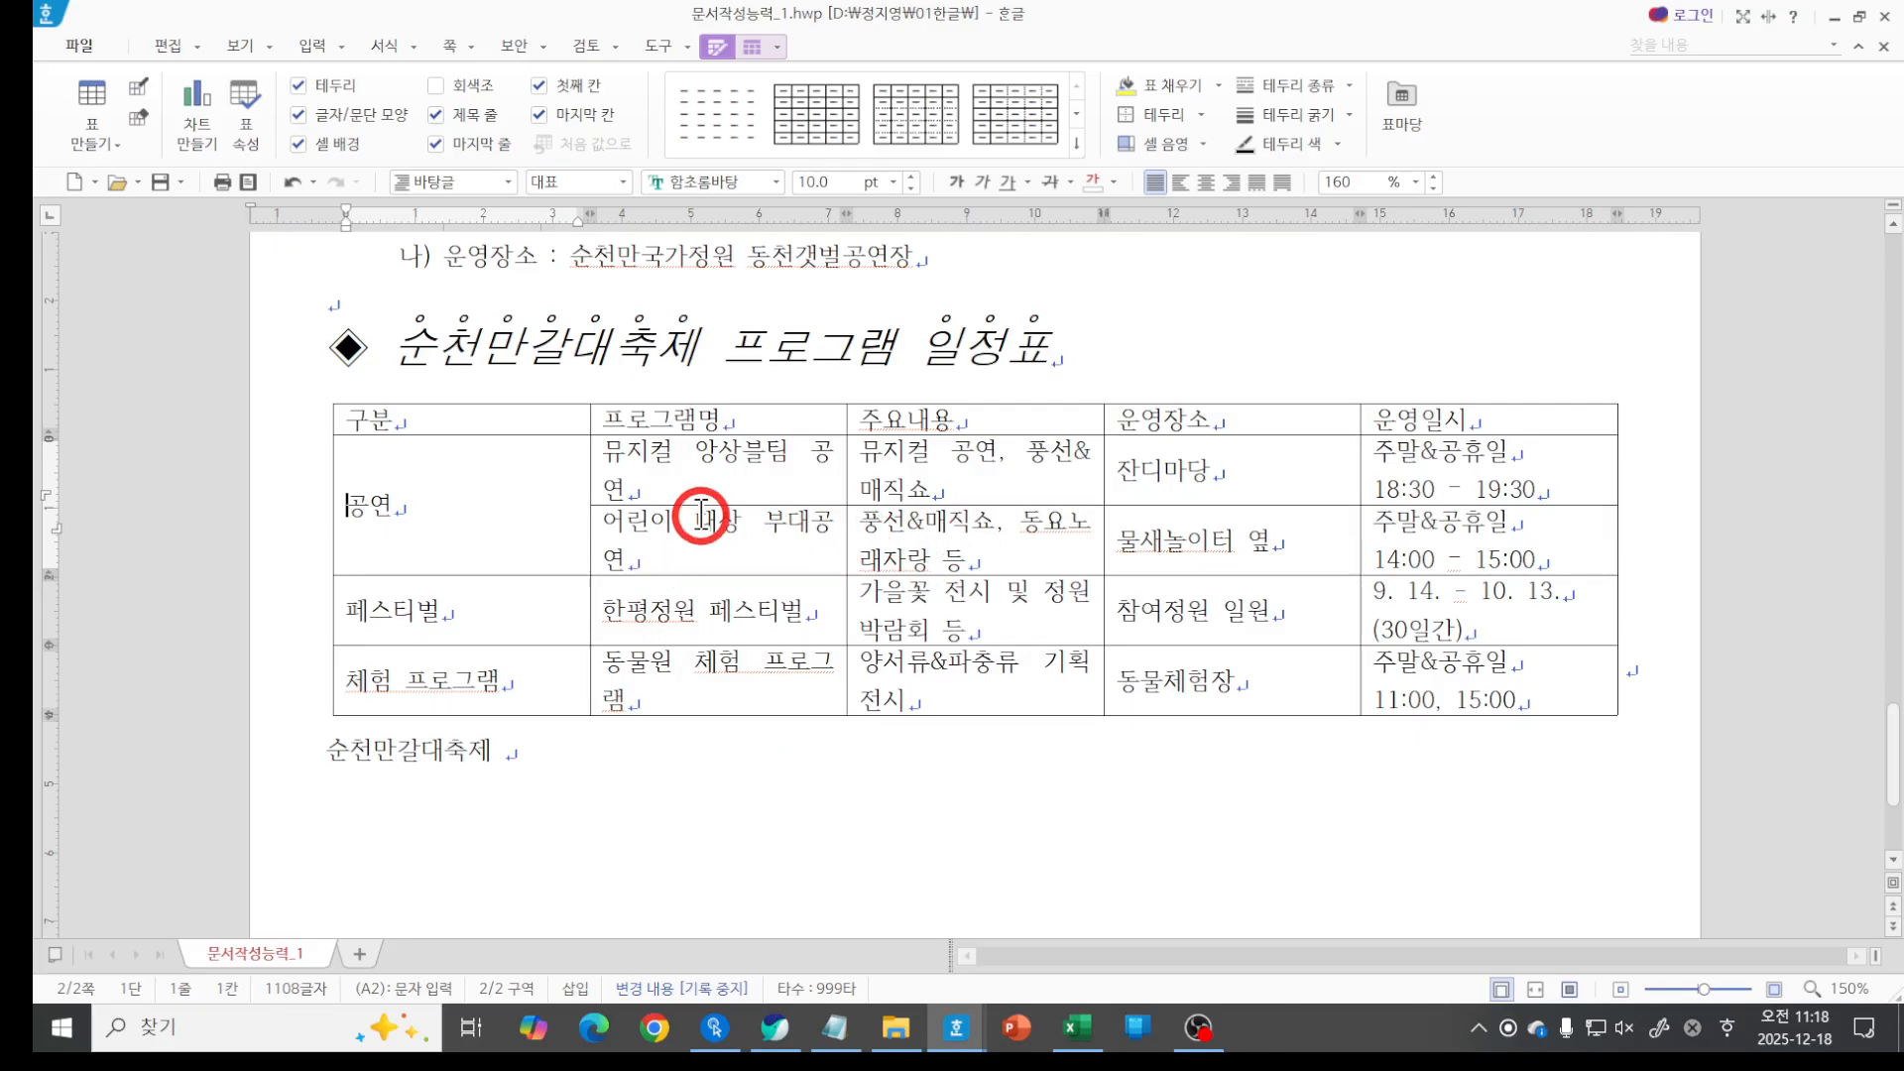
# Narrow the 구분 column of the program schedule table so the 프로그램명 entries fit on one line.
pyautogui.moveTo(667, 437); pyautogui.dragTo(684, 541)
pyautogui.moveTo(940, 458); pyautogui.dragTo(955, 561)
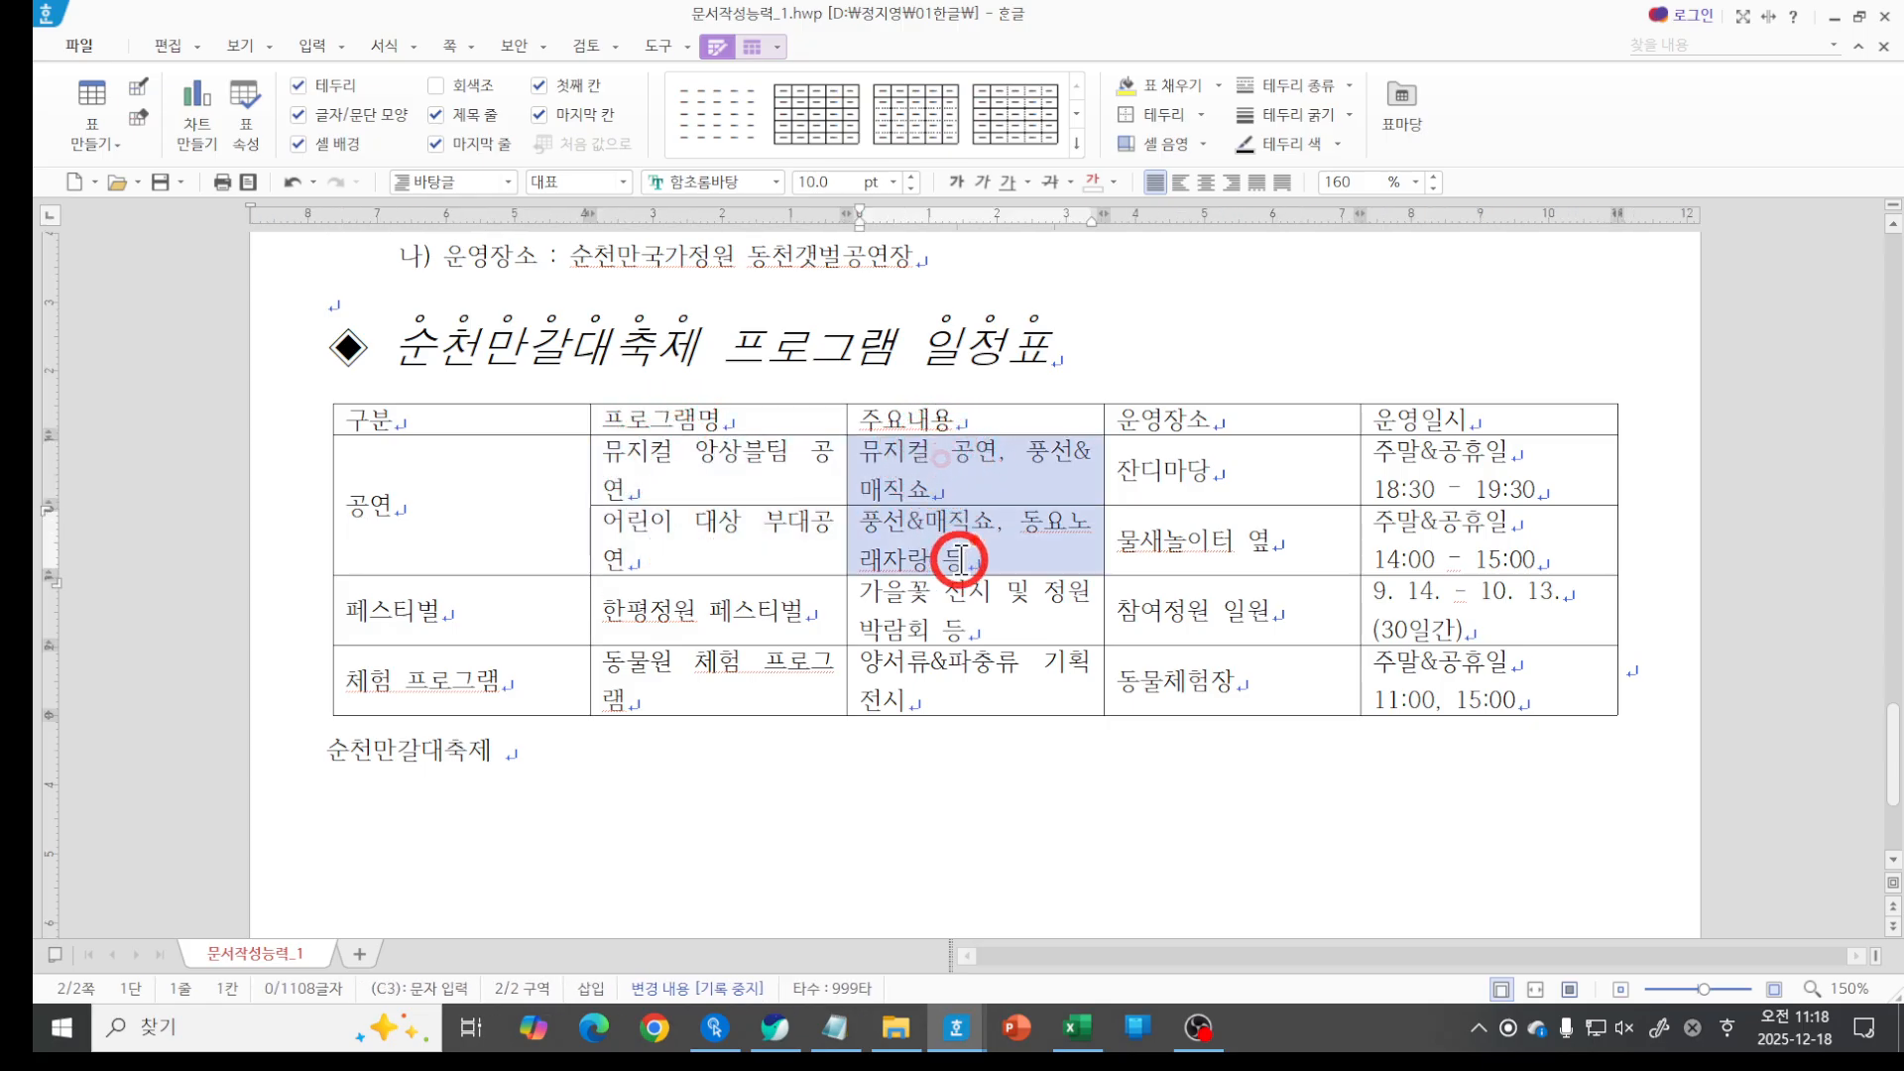
pyautogui.moveTo(809, 544); pyautogui.dragTo(950, 543)
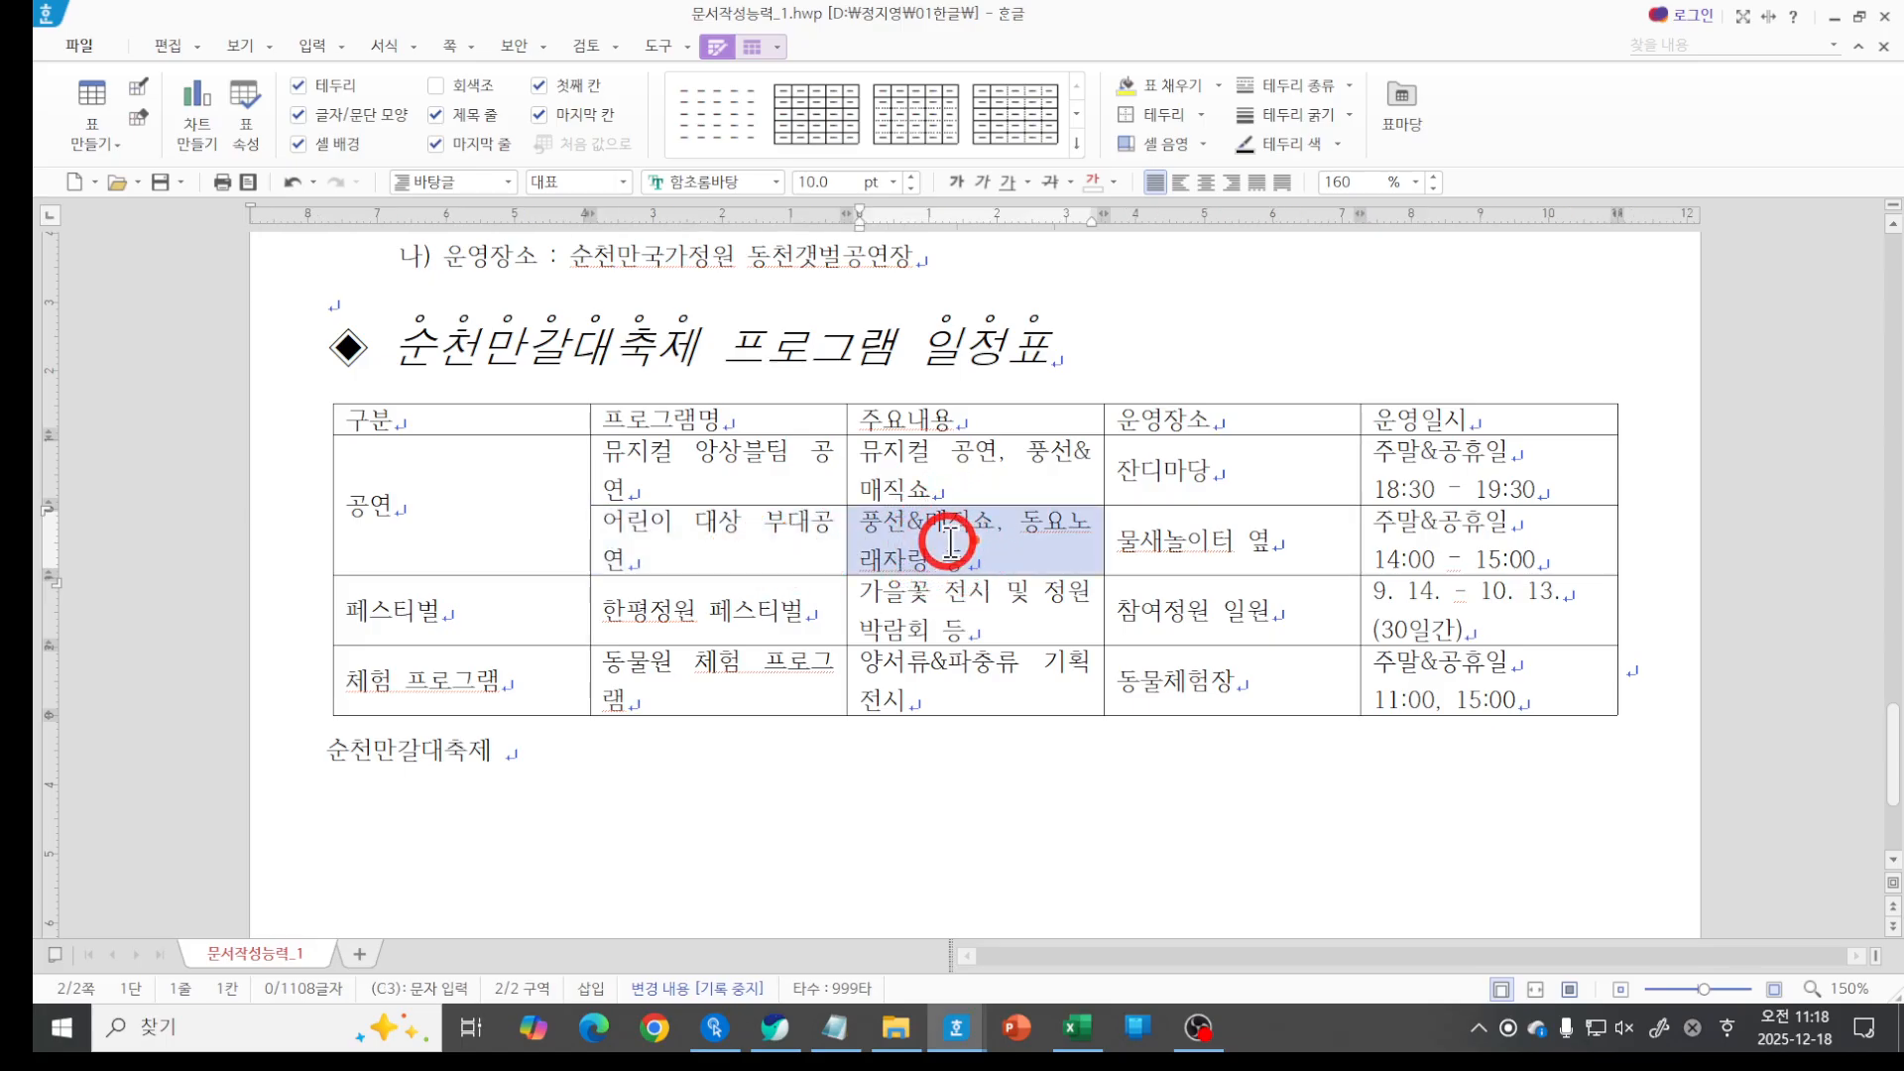
pyautogui.moveTo(588, 530); pyautogui.dragTo(522, 531)
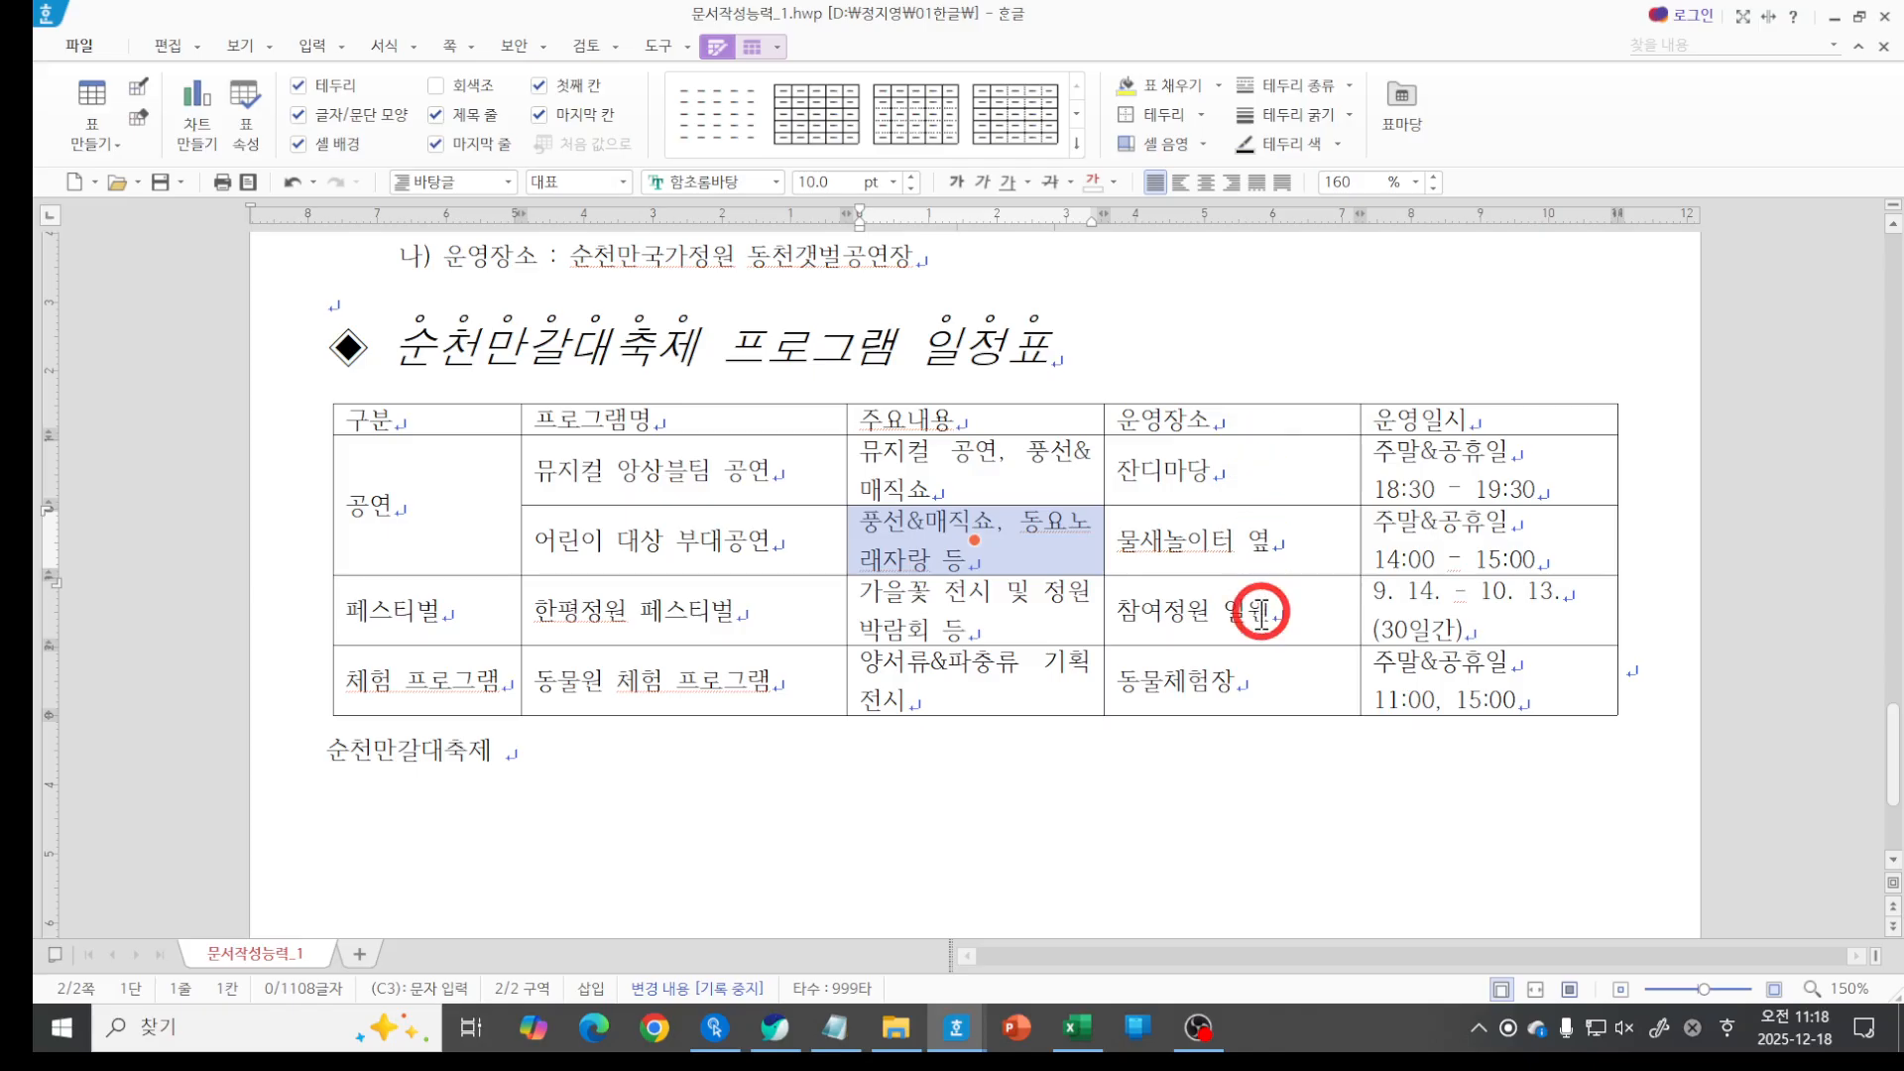
# Try widening only the 풍선&매직쇼, 동요노래자랑 등 cell in the 주요내용 column and undo the change.
pyautogui.moveTo(1104, 541); pyautogui.dragTo(1158, 540)
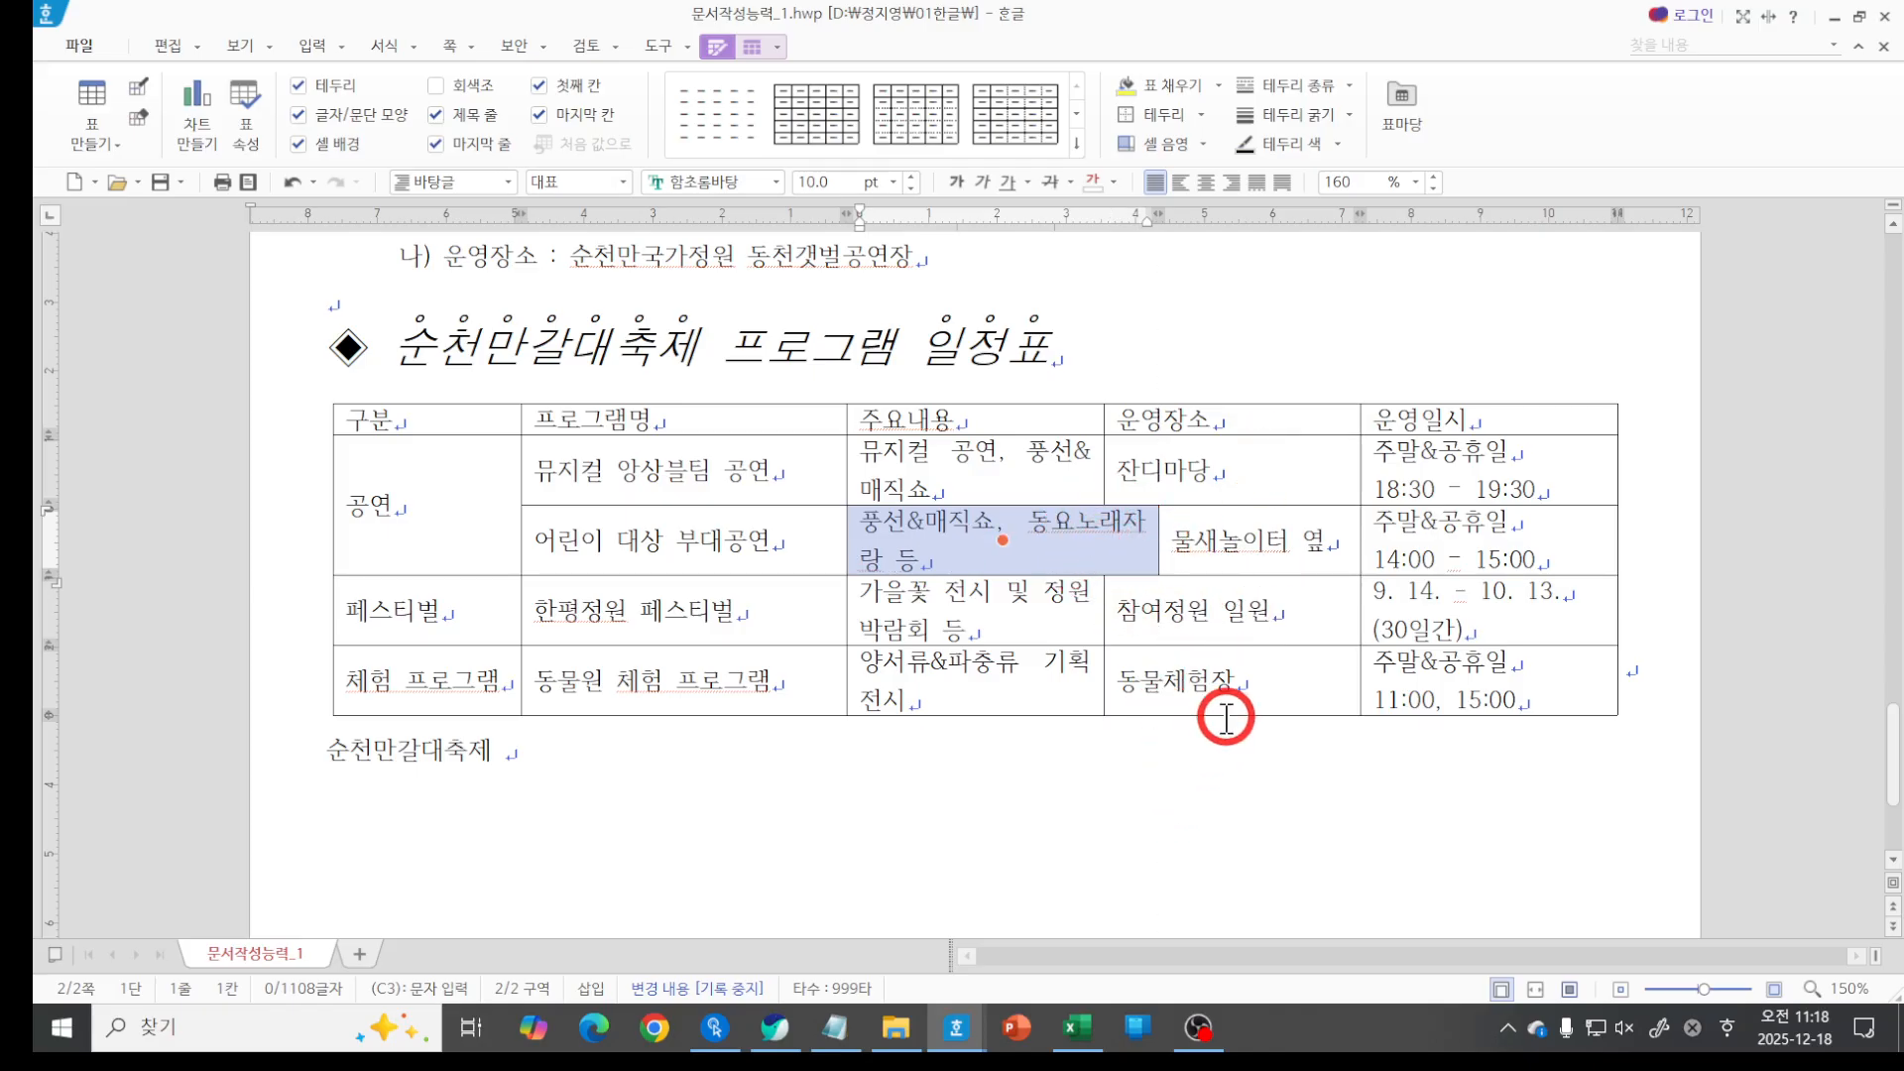
pyautogui.hotkey('ctrl', 'z')
pyautogui.click(1234, 682)
# Adjust the borders of the 주요내용, 운영장소 and 운영일시 columns so every 주요내용 entry fits on one line.
pyautogui.moveTo(1103, 593); pyautogui.dragTo(1169, 694)
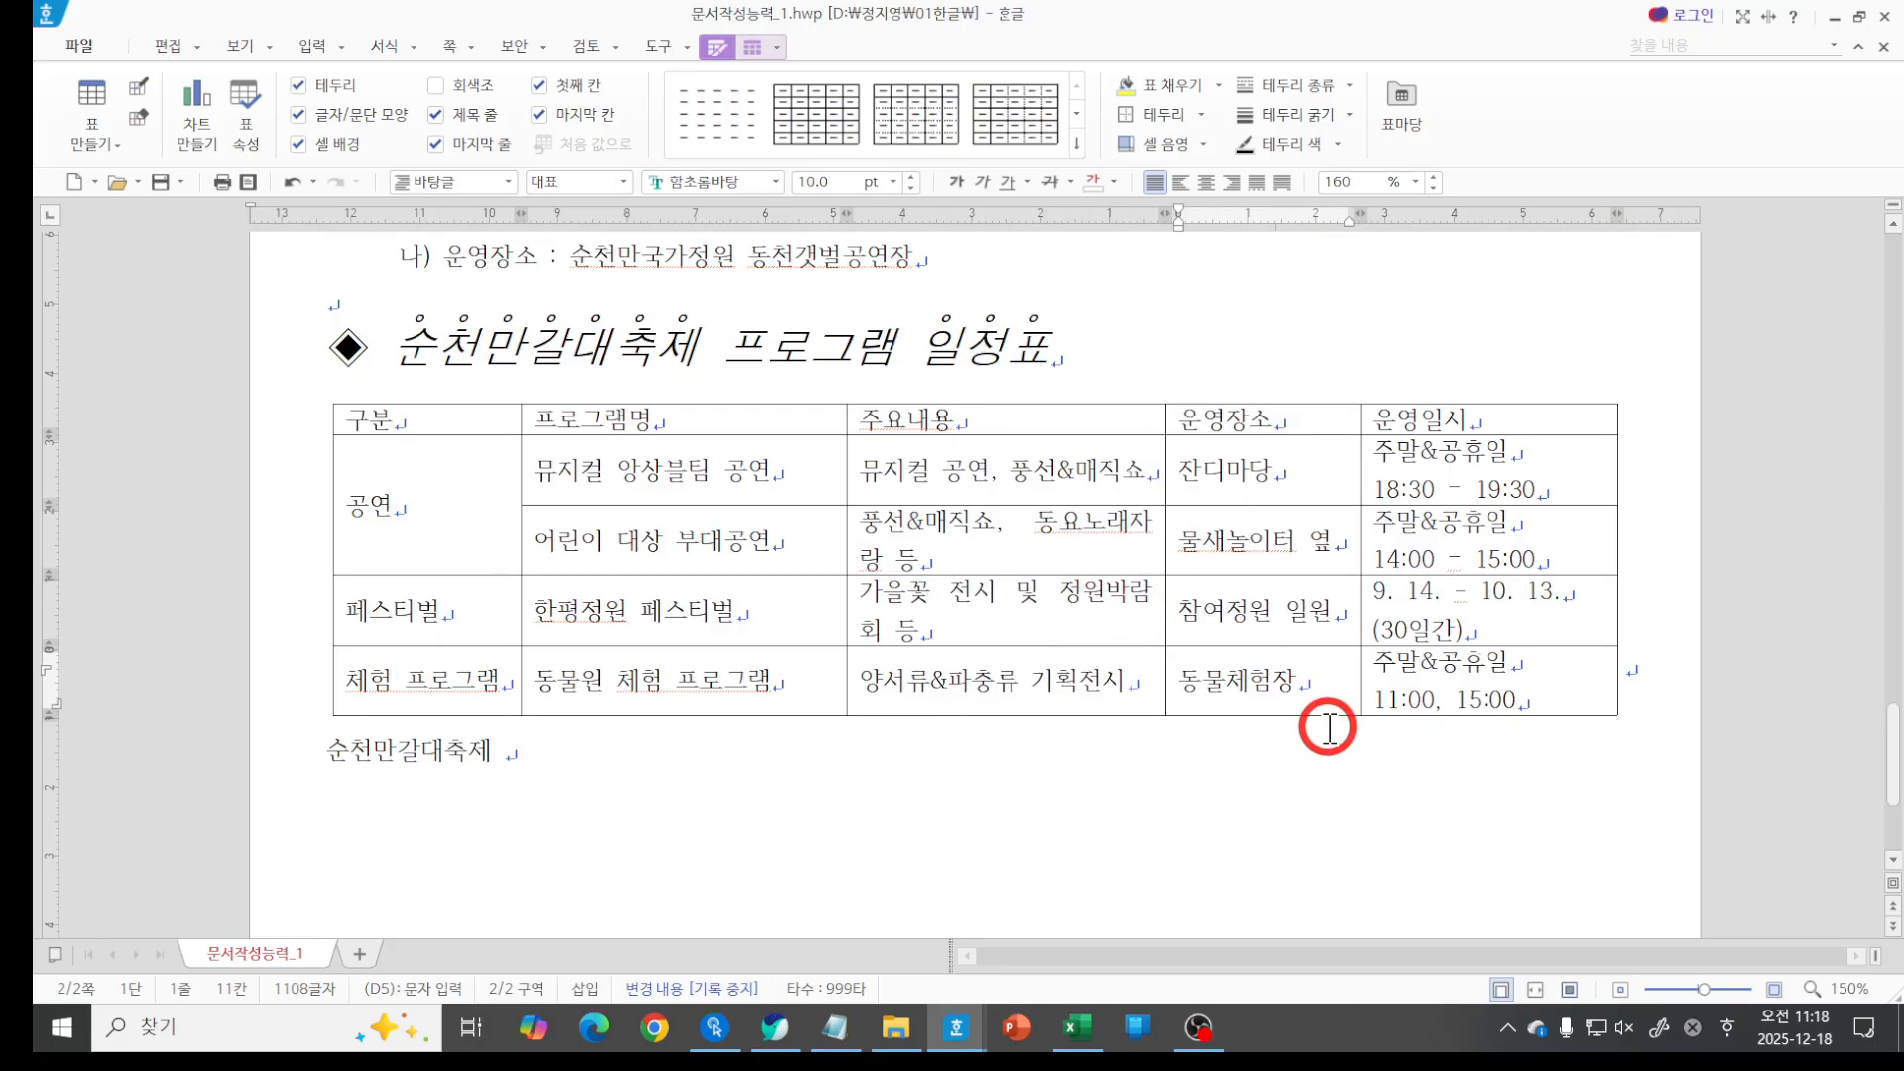
pyautogui.moveTo(1361, 607); pyautogui.dragTo(1416, 615)
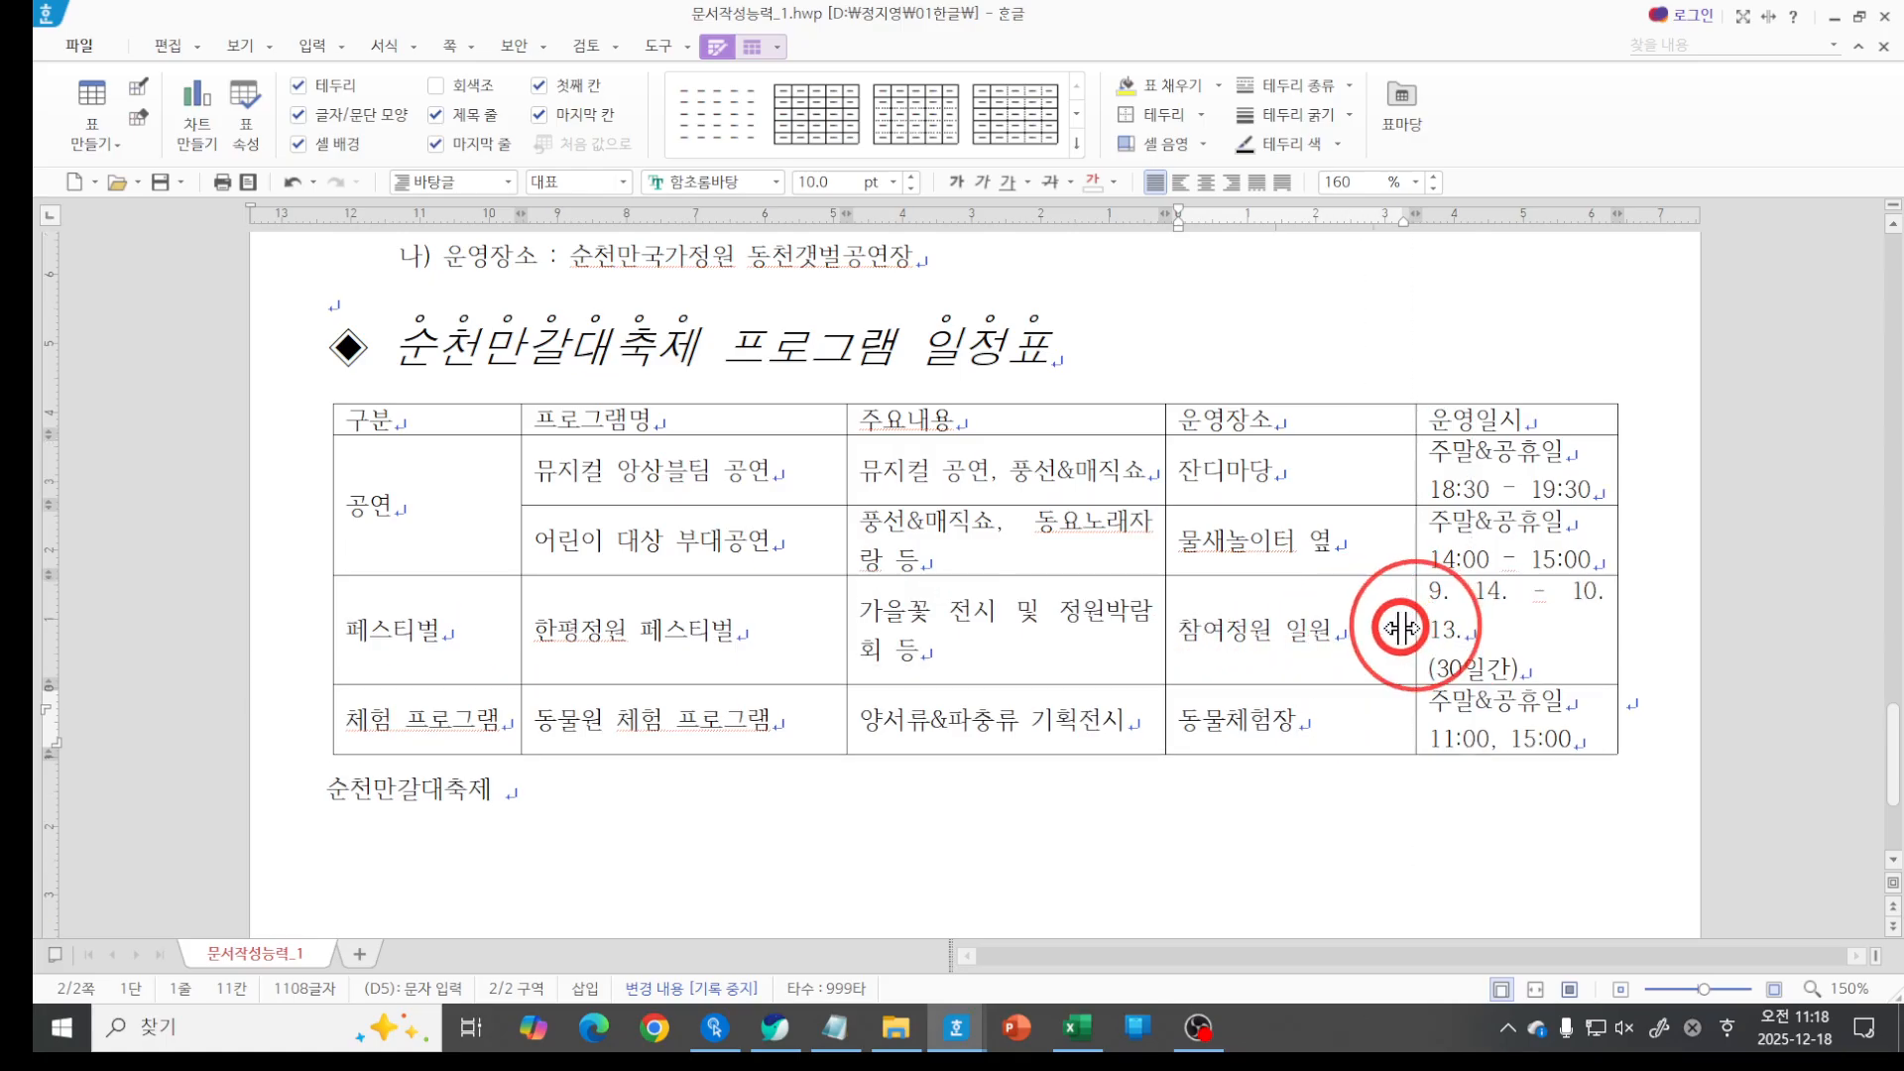
pyautogui.moveTo(1400, 627); pyautogui.dragTo(1388, 627)
pyautogui.moveTo(1166, 624); pyautogui.dragTo(1209, 625)
pyautogui.moveTo(829, 620); pyautogui.dragTo(819, 620)
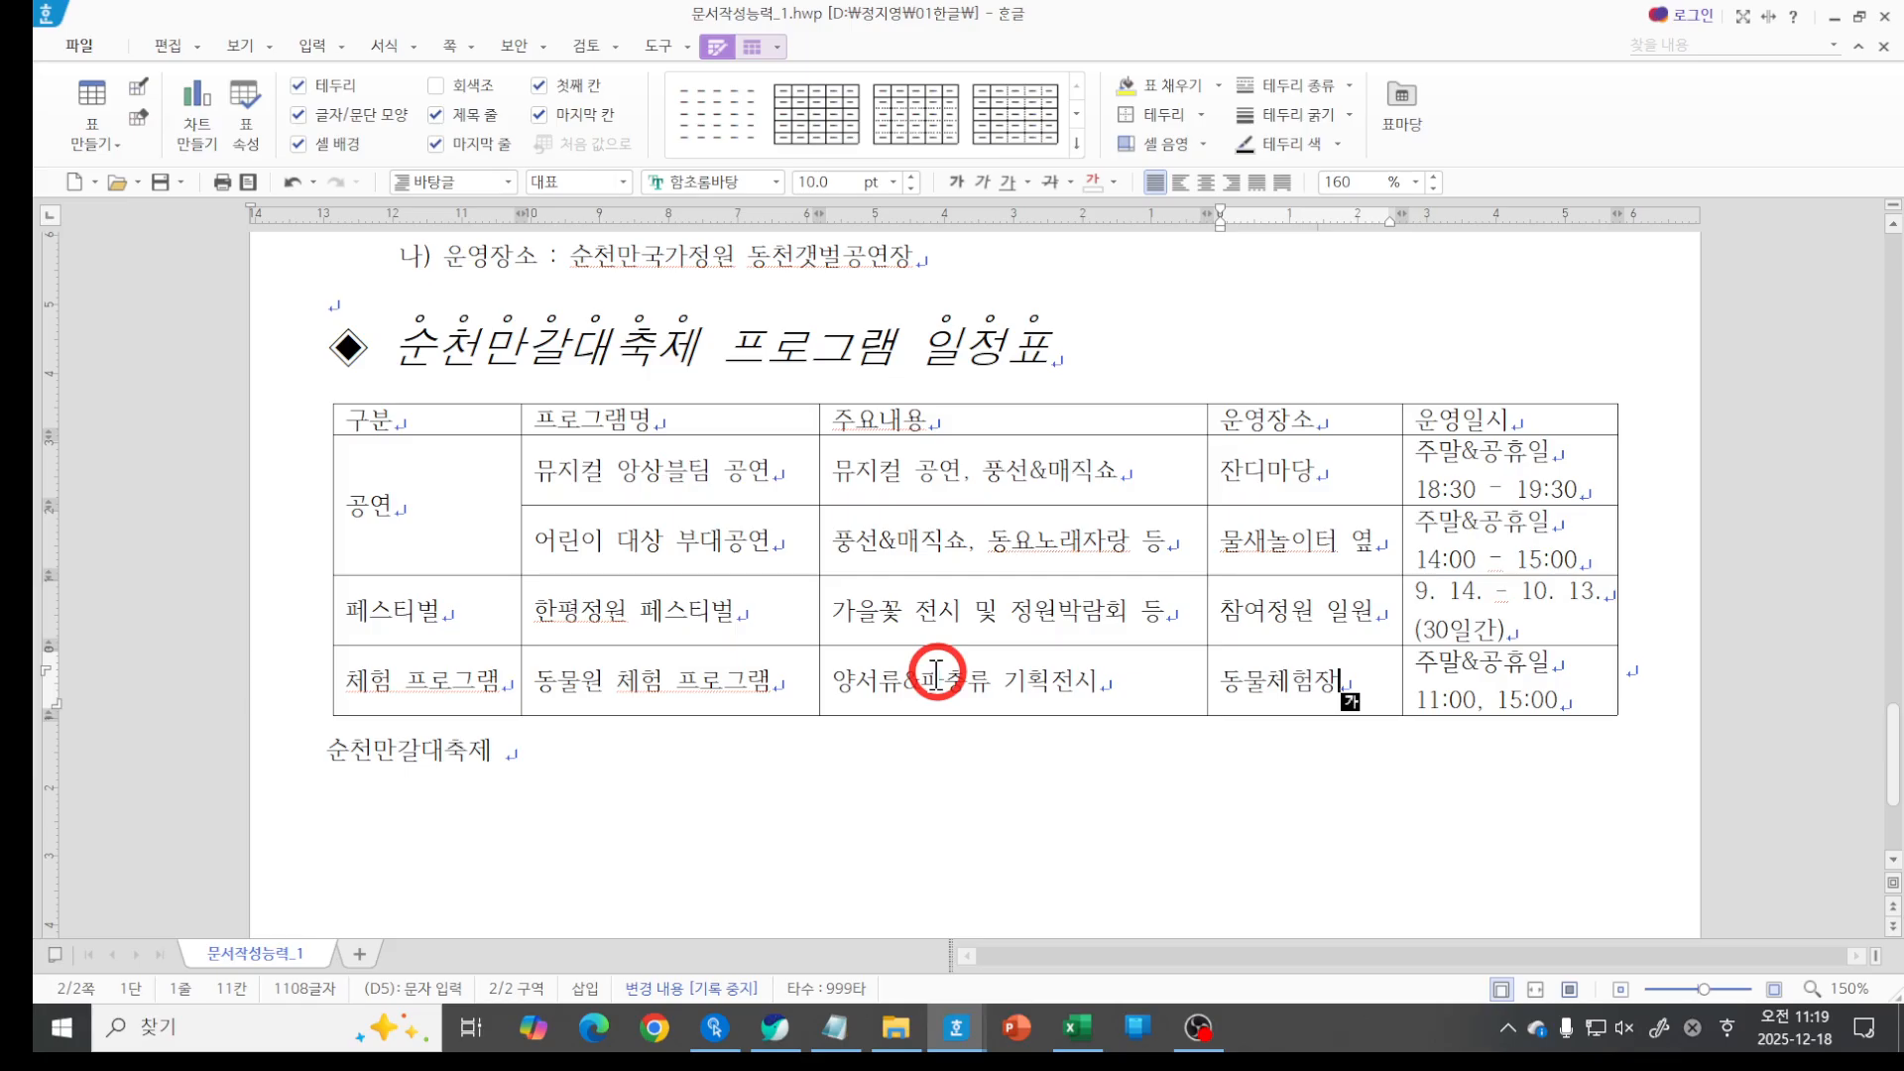
# Set the font of the whole schedule table to 굴림 and center the text in all cells.
pyautogui.click(936, 674)
pyautogui.press('F5')
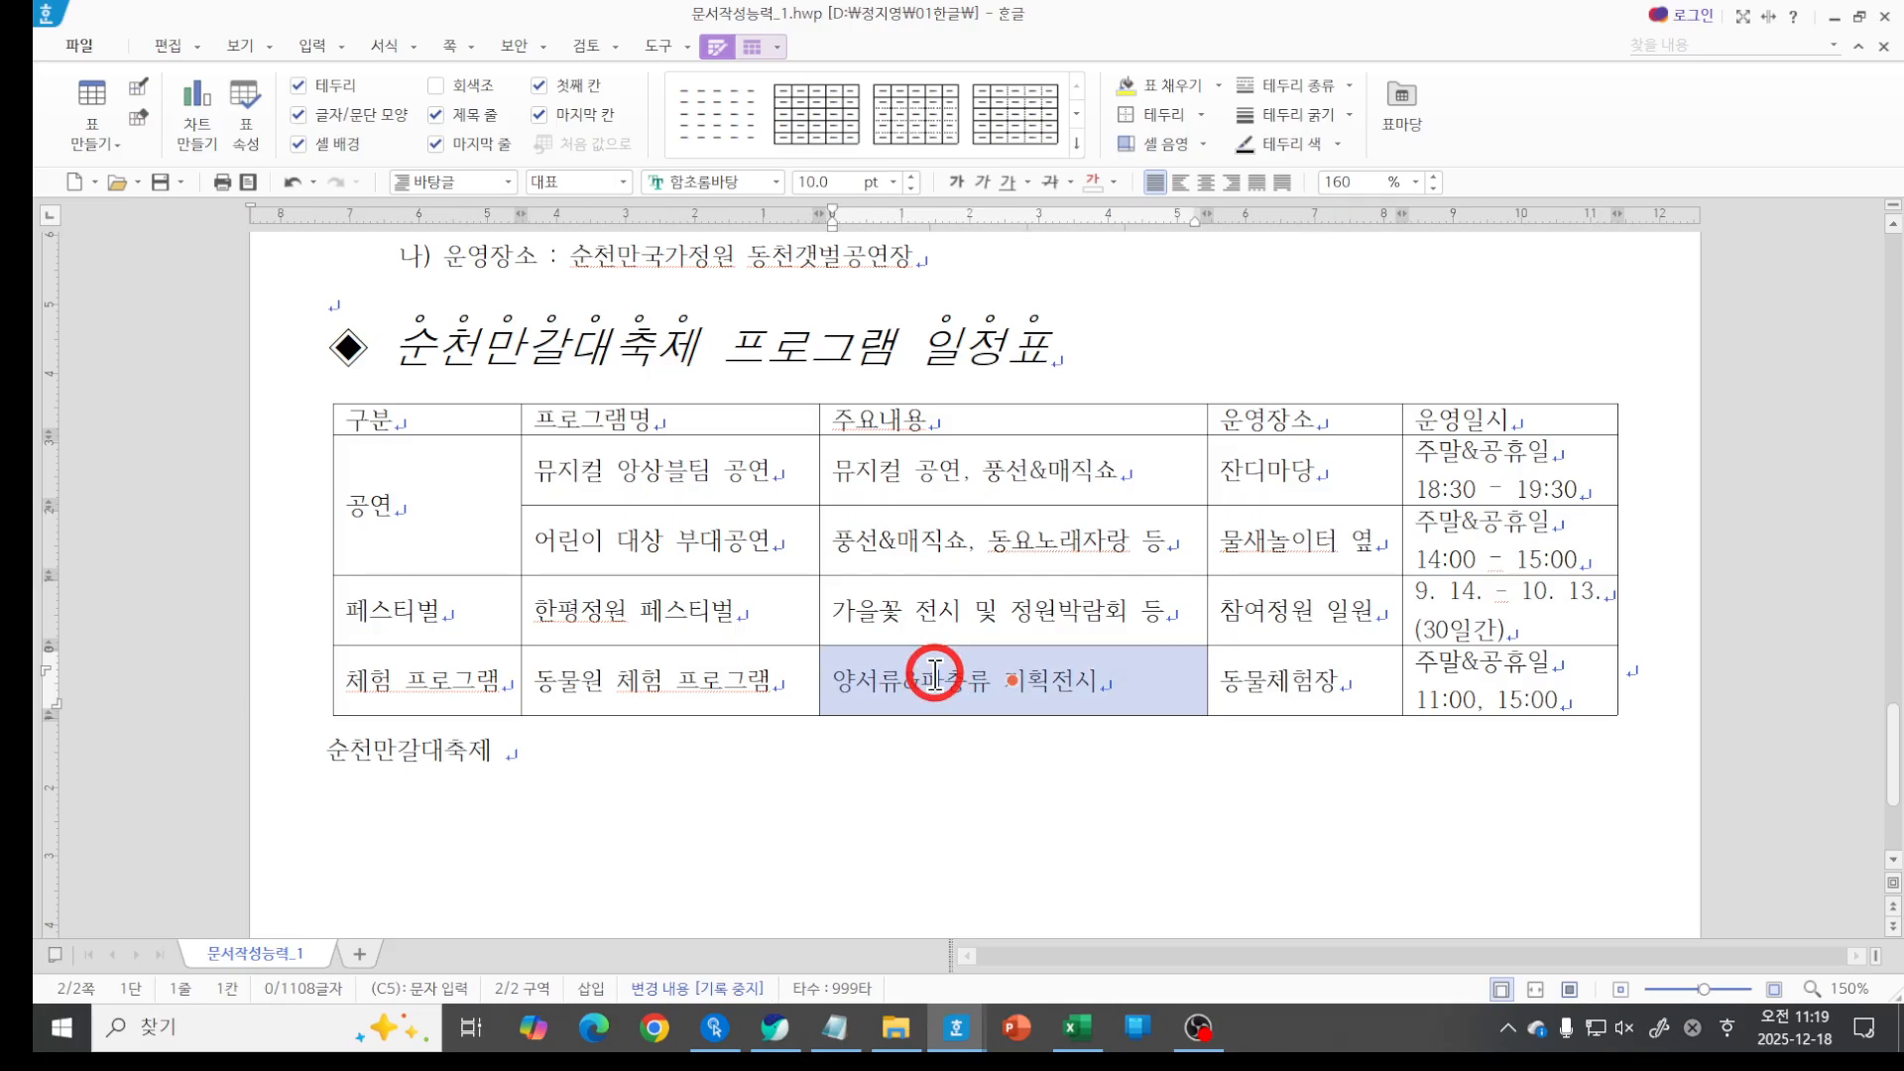
pyautogui.press('F5')
pyautogui.press('F5')
pyautogui.click(701, 184)
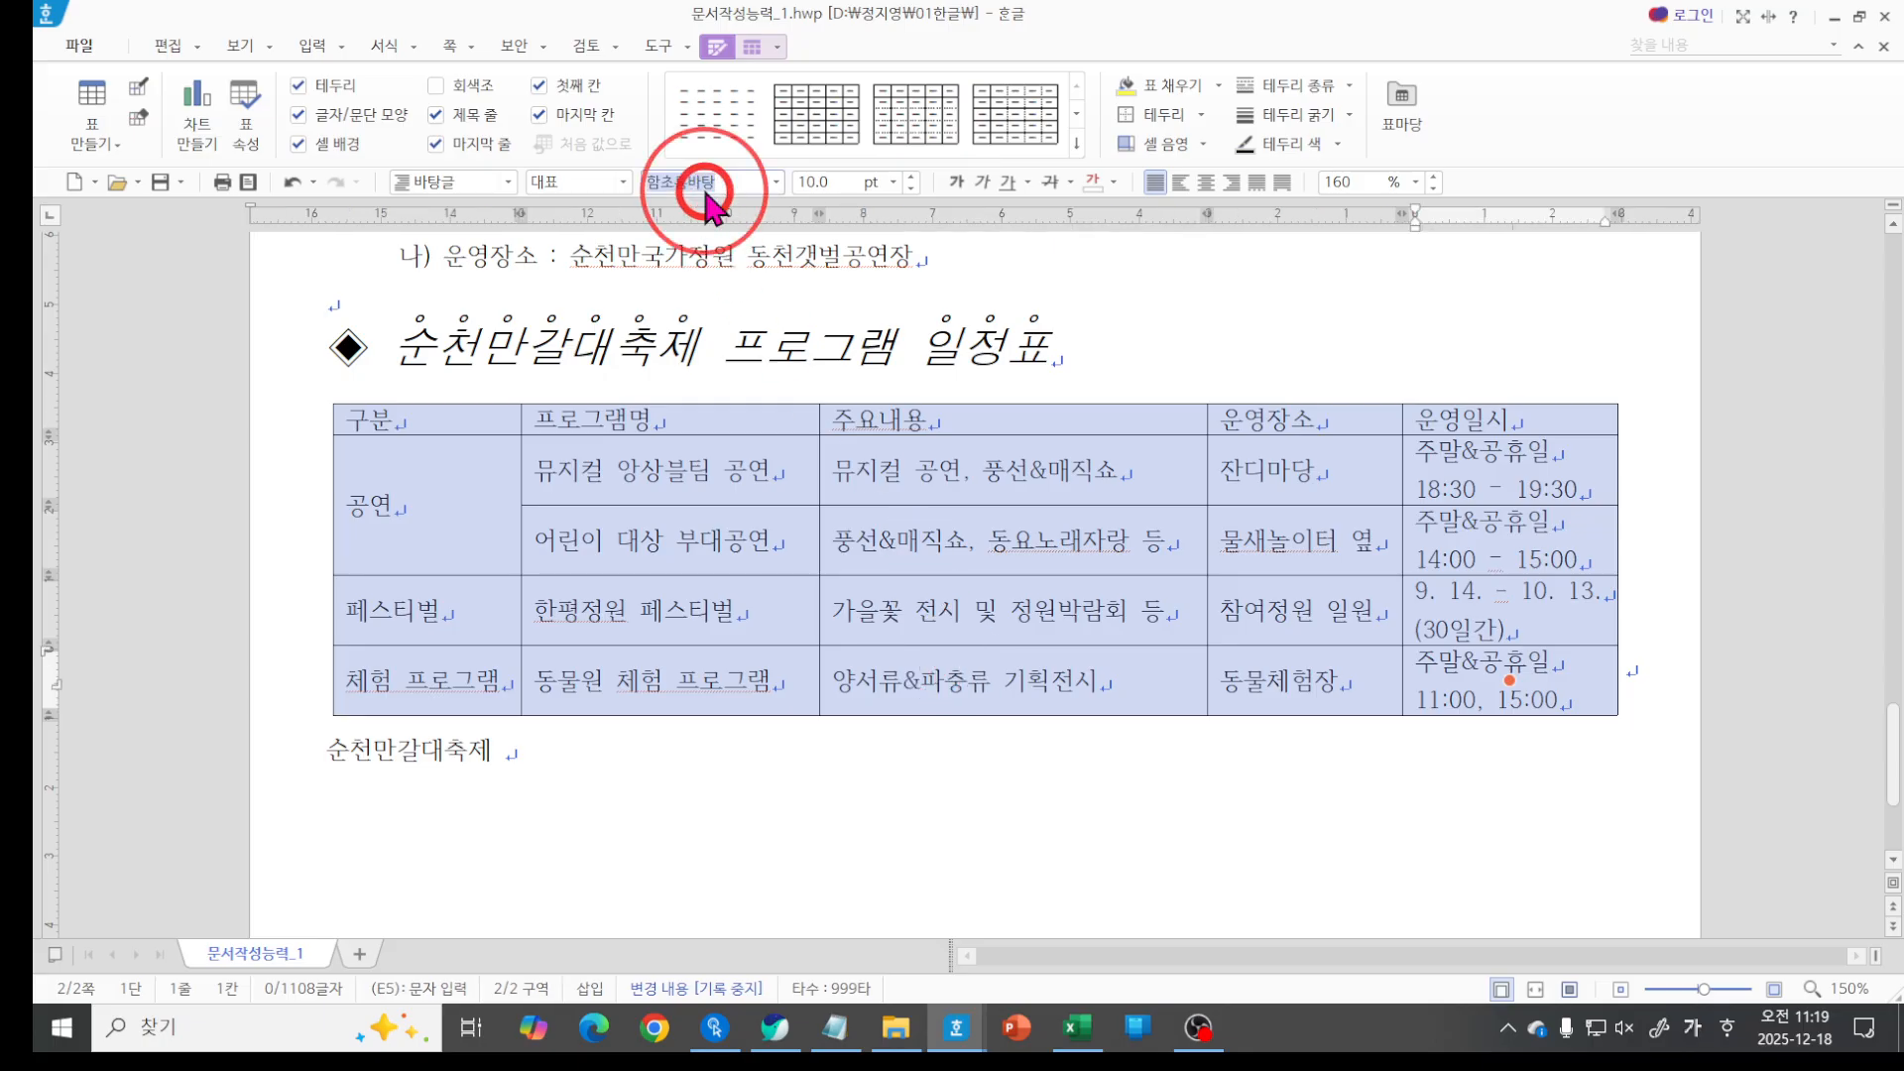
pyautogui.write('굴림')
pyautogui.press('Return')
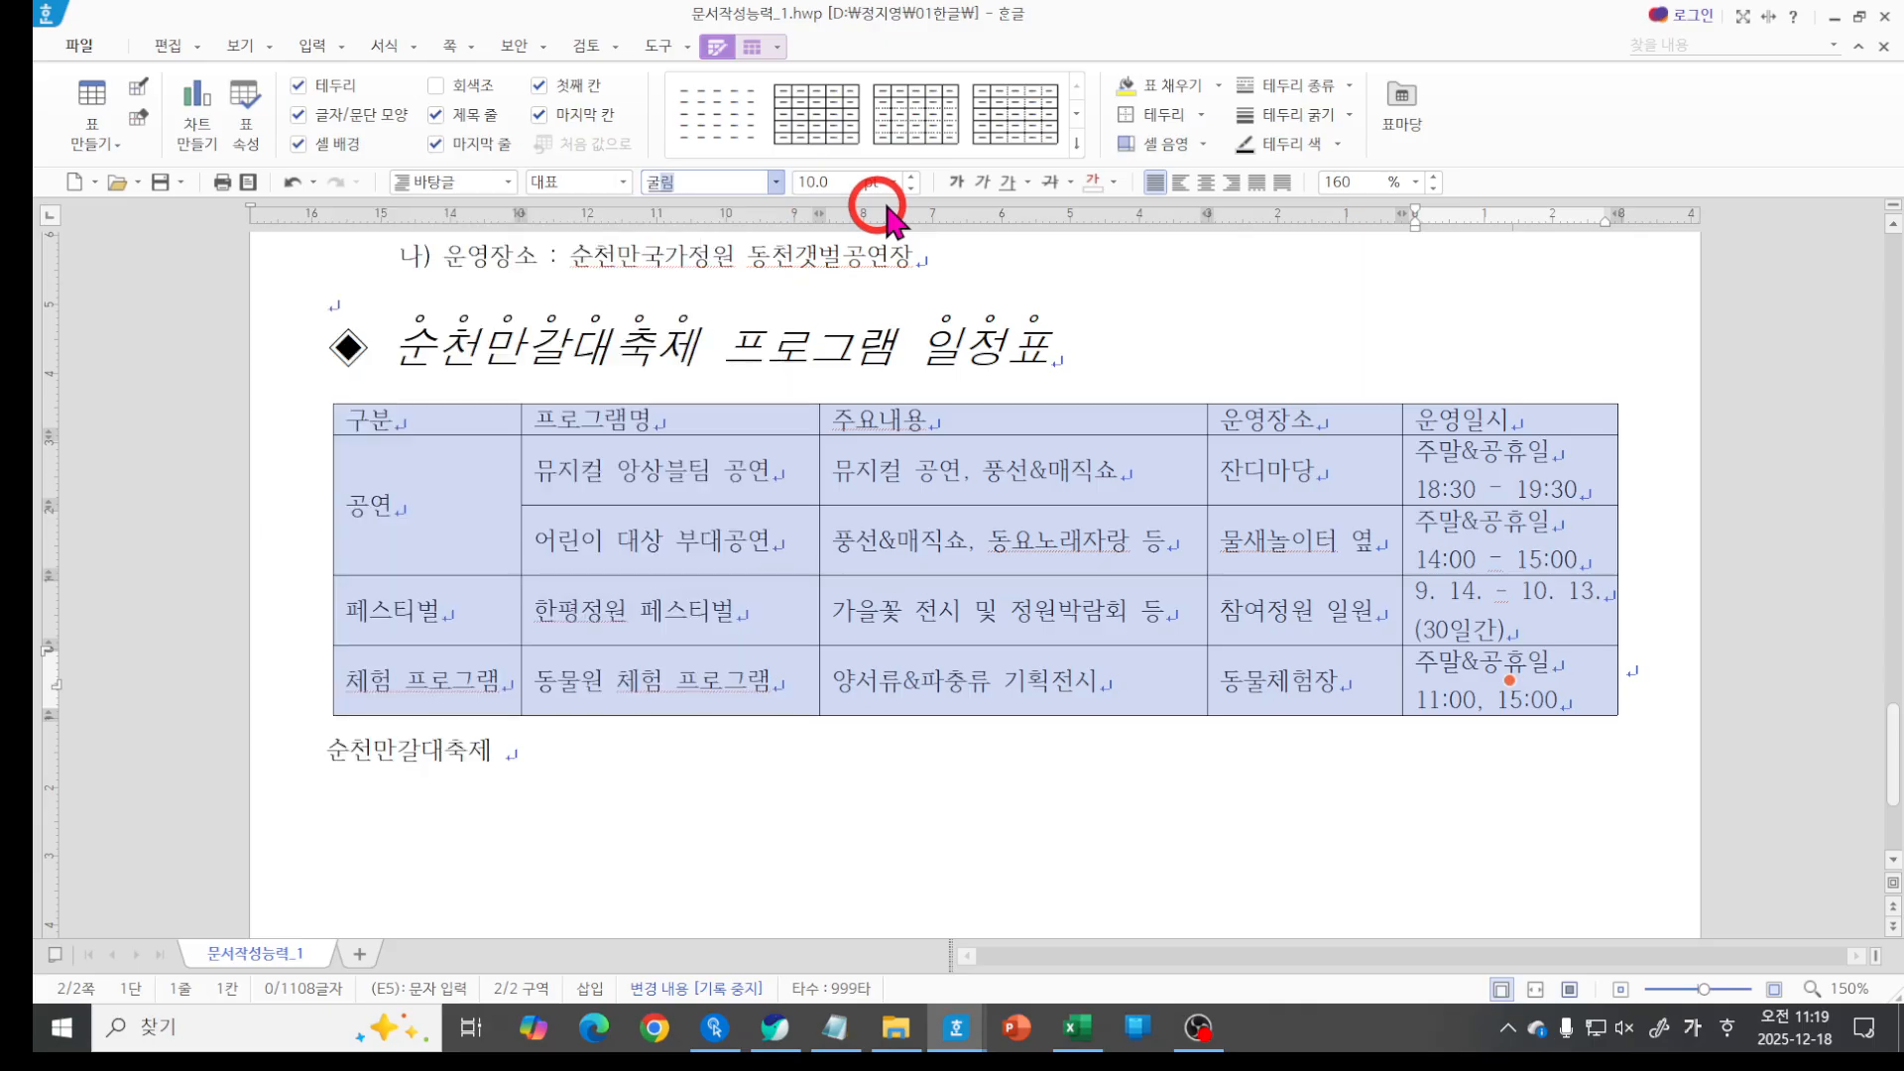
pyautogui.click(1185, 183)
pyautogui.click(1203, 182)
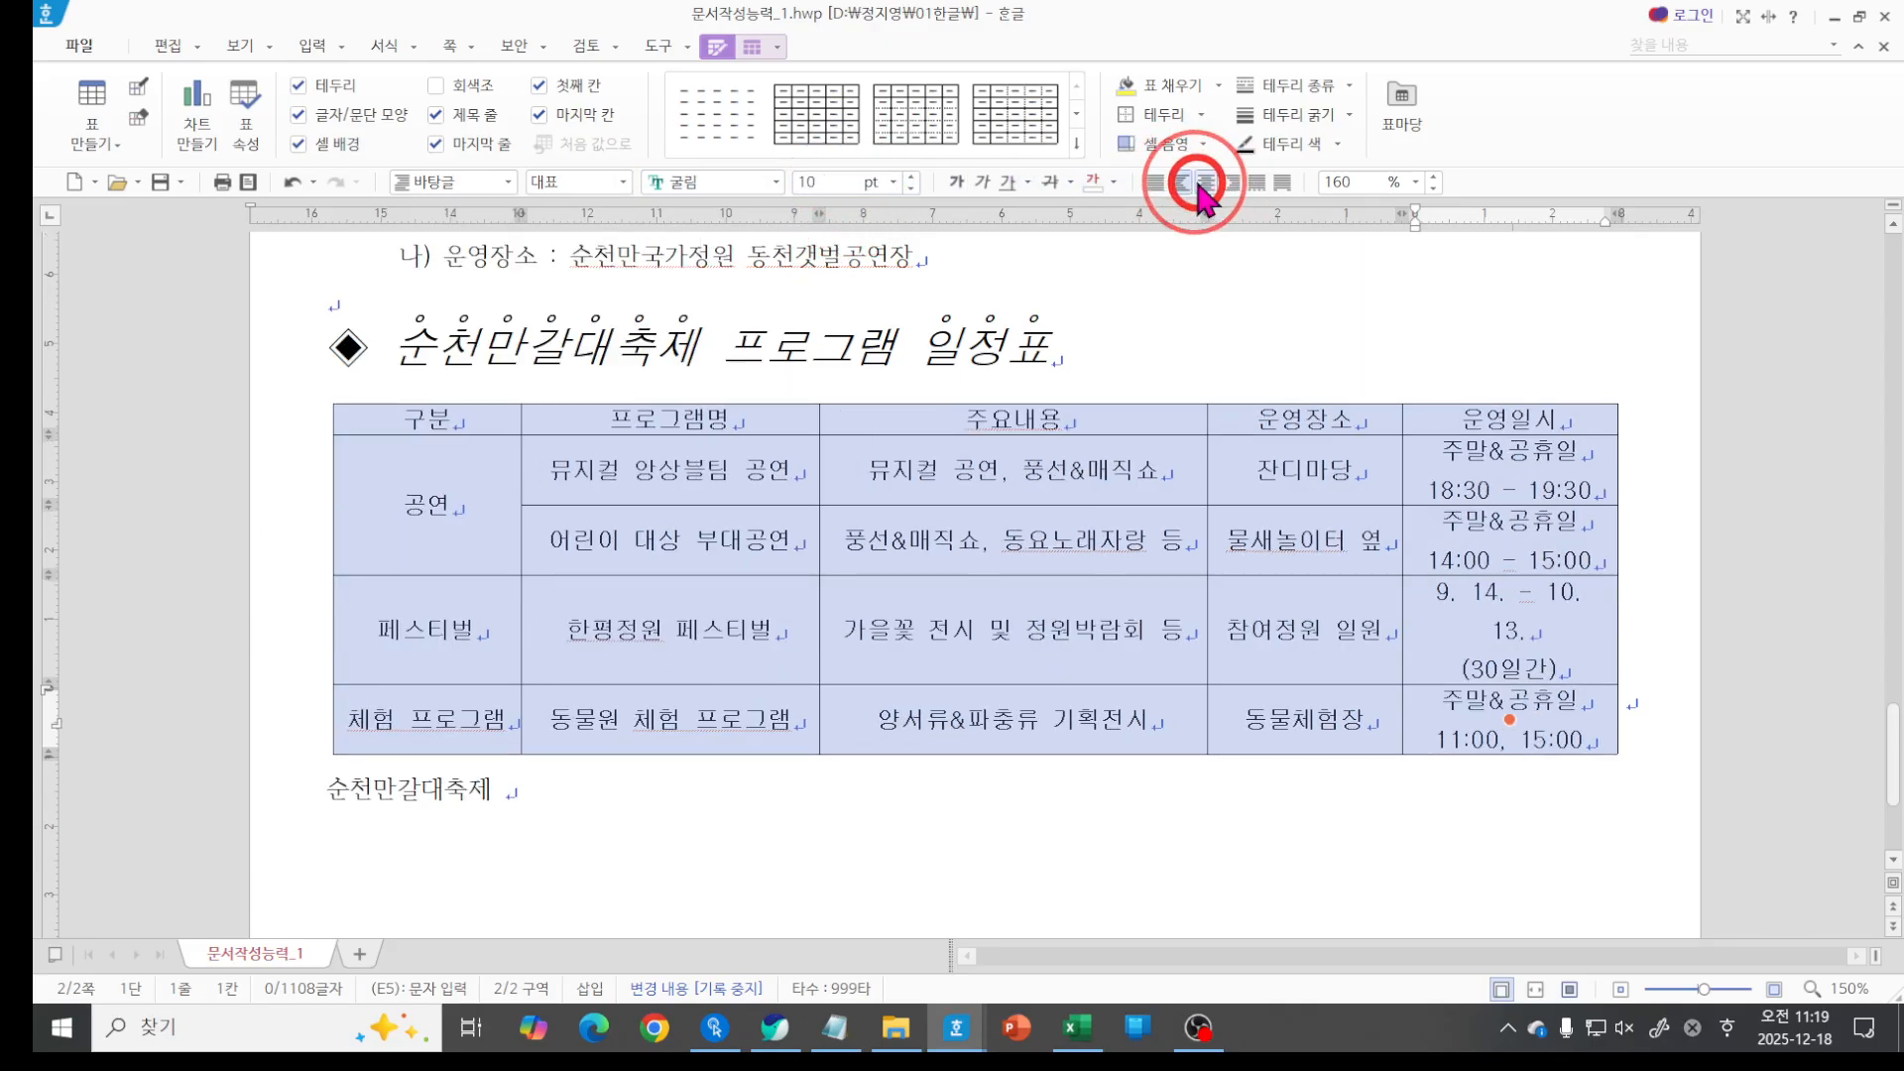
# Slightly narrow the 프로그램명 and 운영장소 columns to give the 운영일시 column more room for its dates.
pyautogui.click(1161, 647)
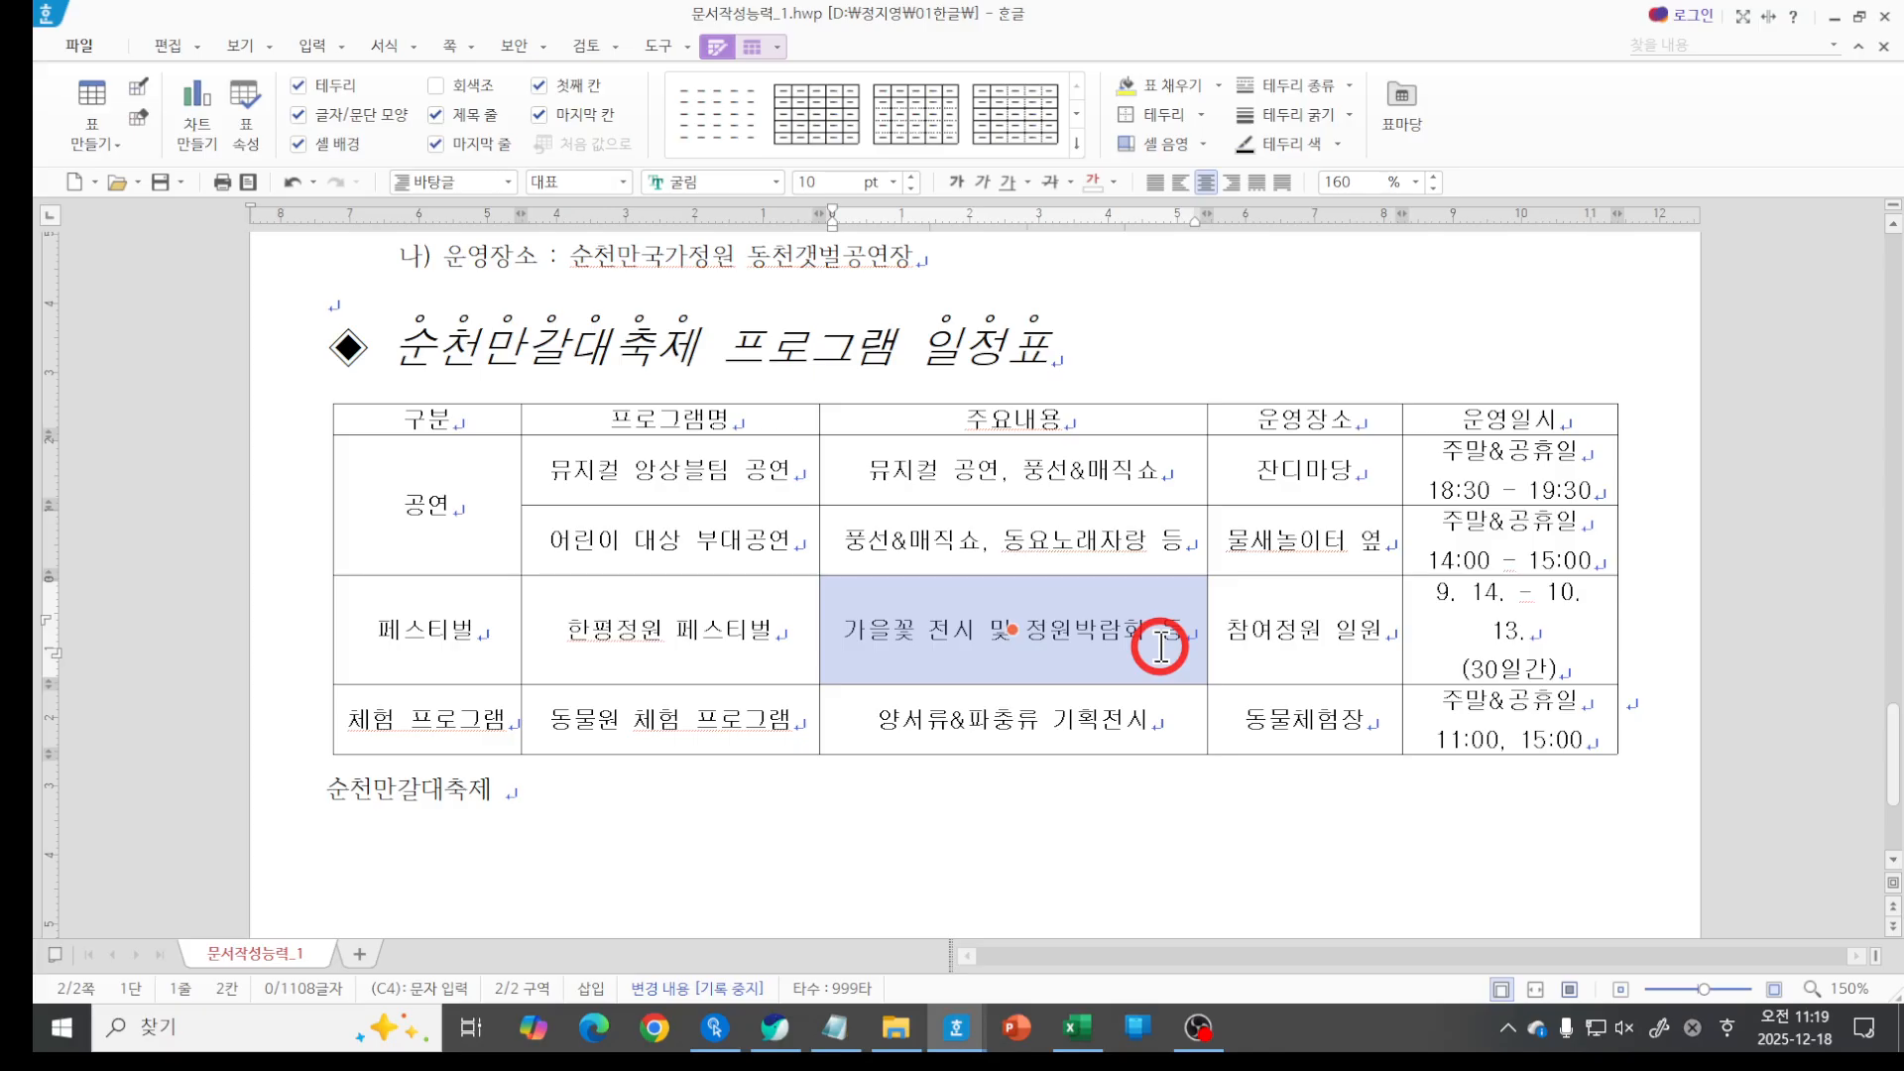
pyautogui.click(739, 650)
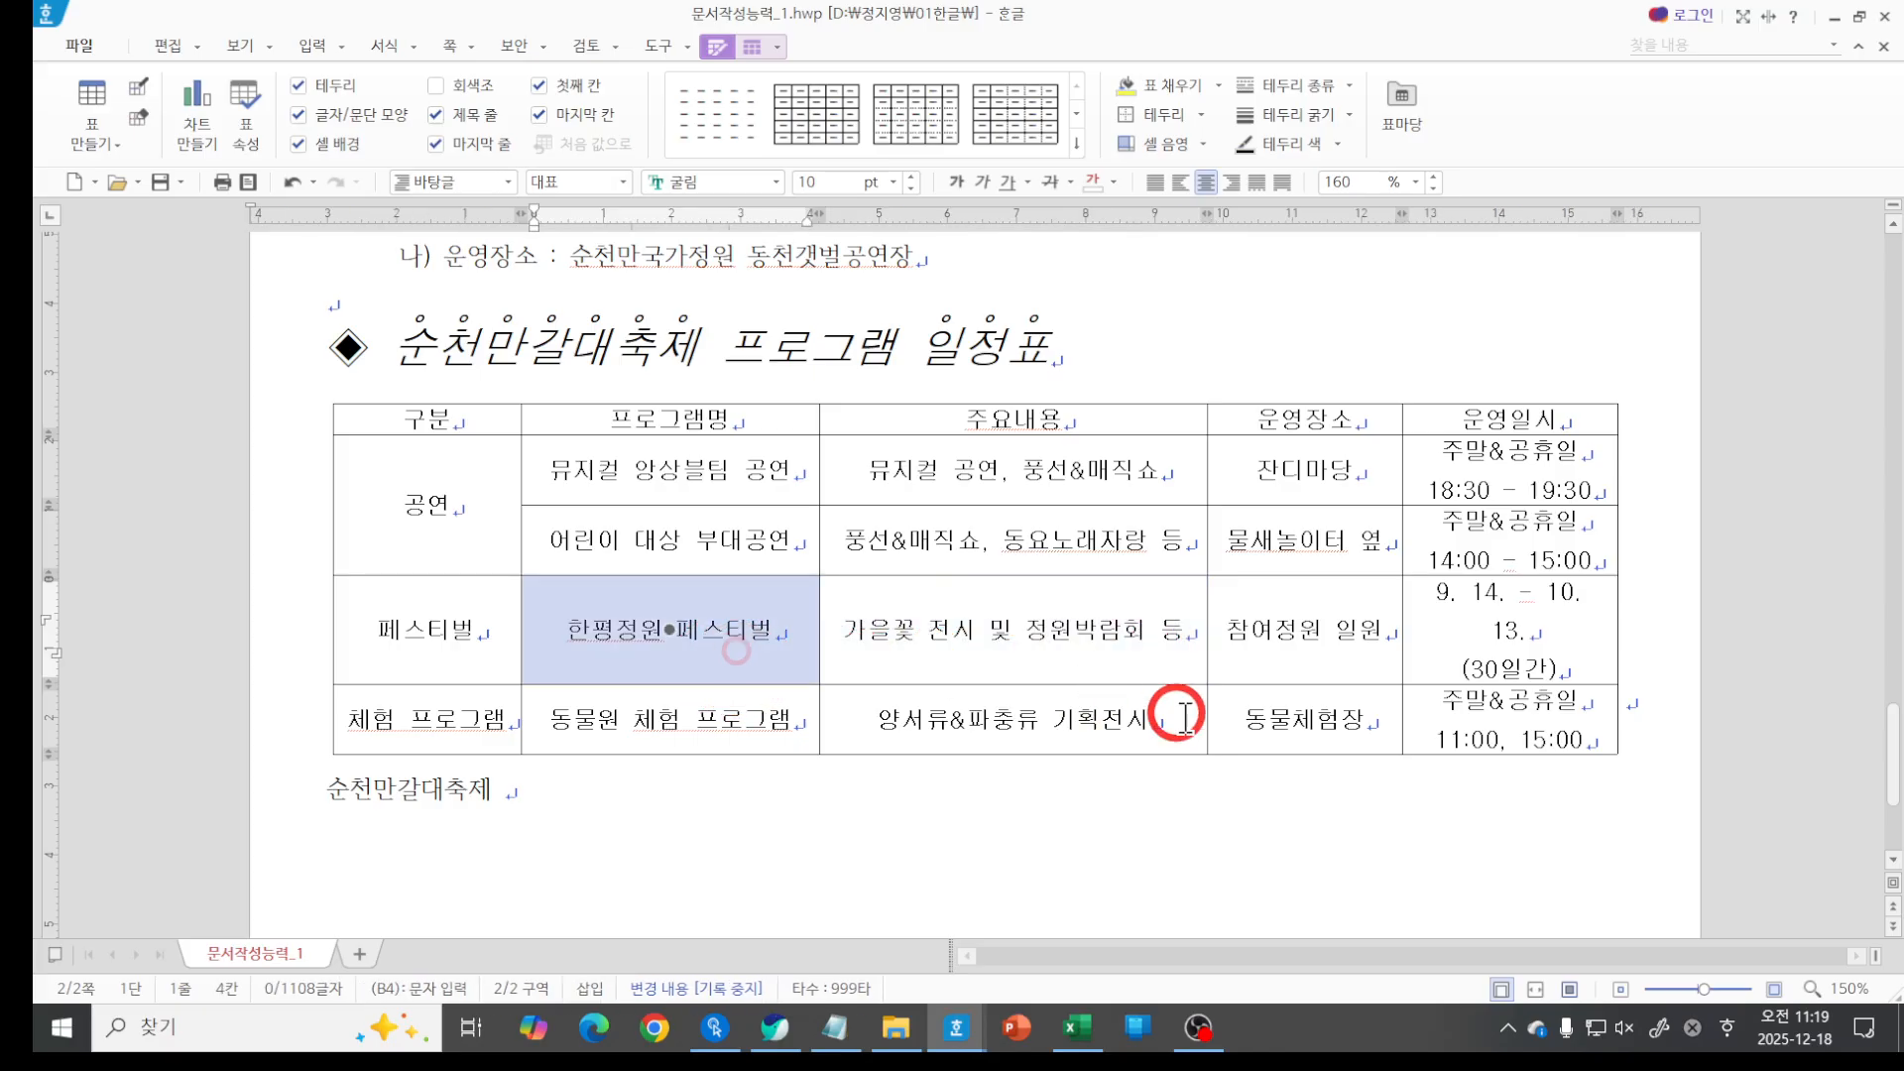
pyautogui.hotkey('alt', 'Left')
pyautogui.hotkey('alt', 'Left')
pyautogui.hotkey('alt', 'Left')
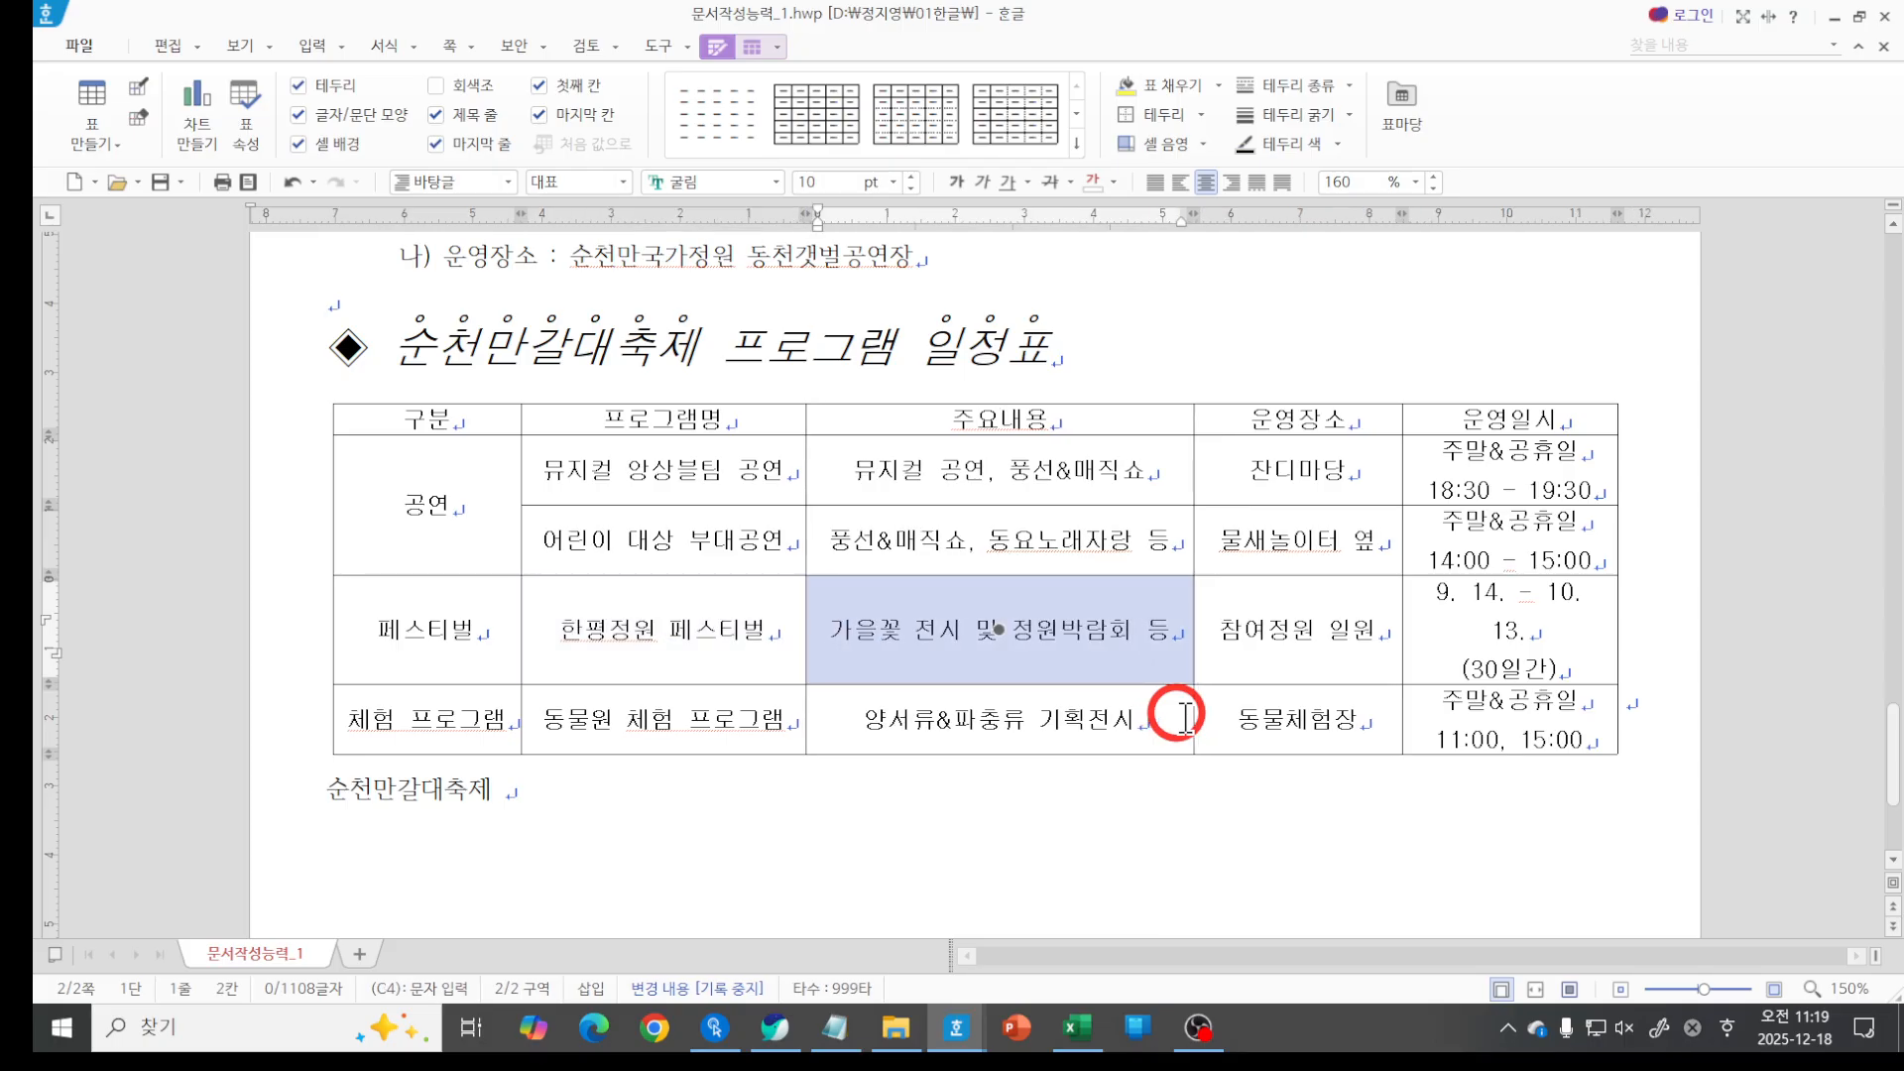
pyautogui.press('Right')
pyautogui.hotkey('alt', 'Left')
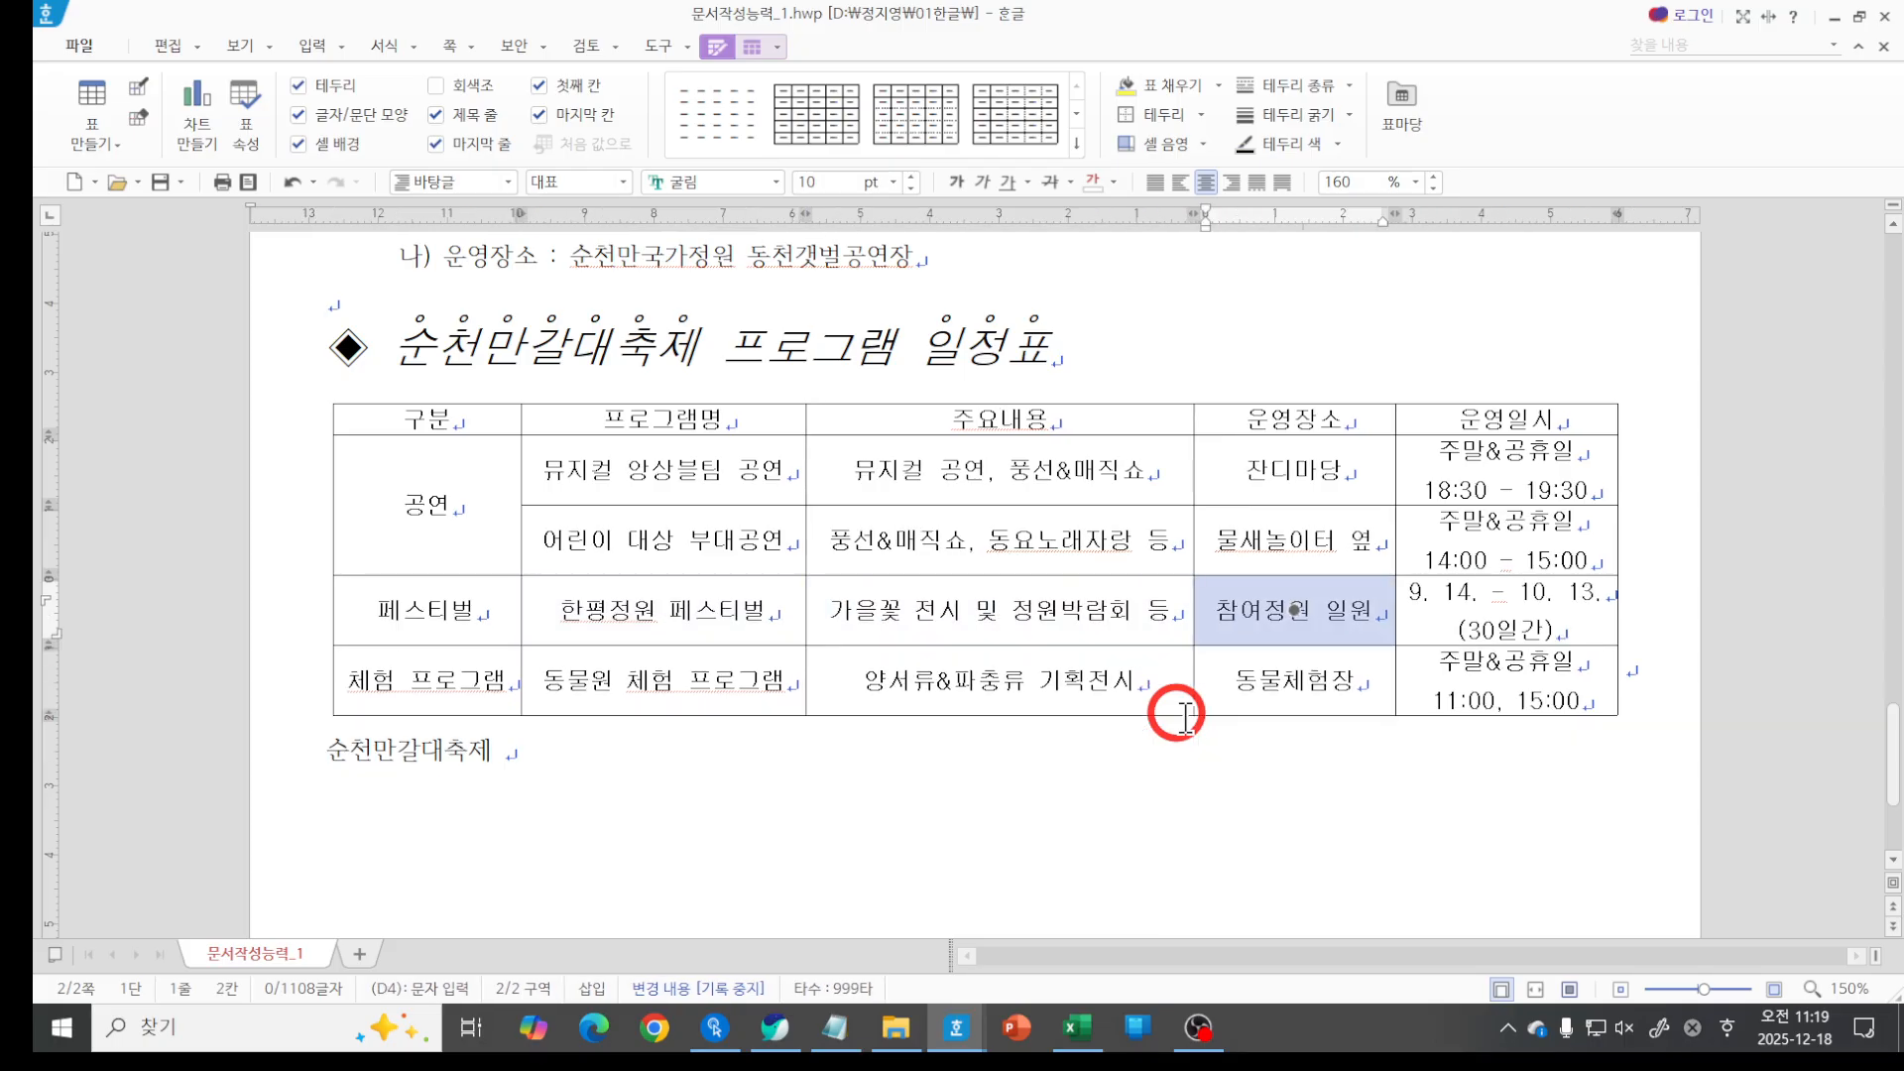
pyautogui.click(1256, 666)
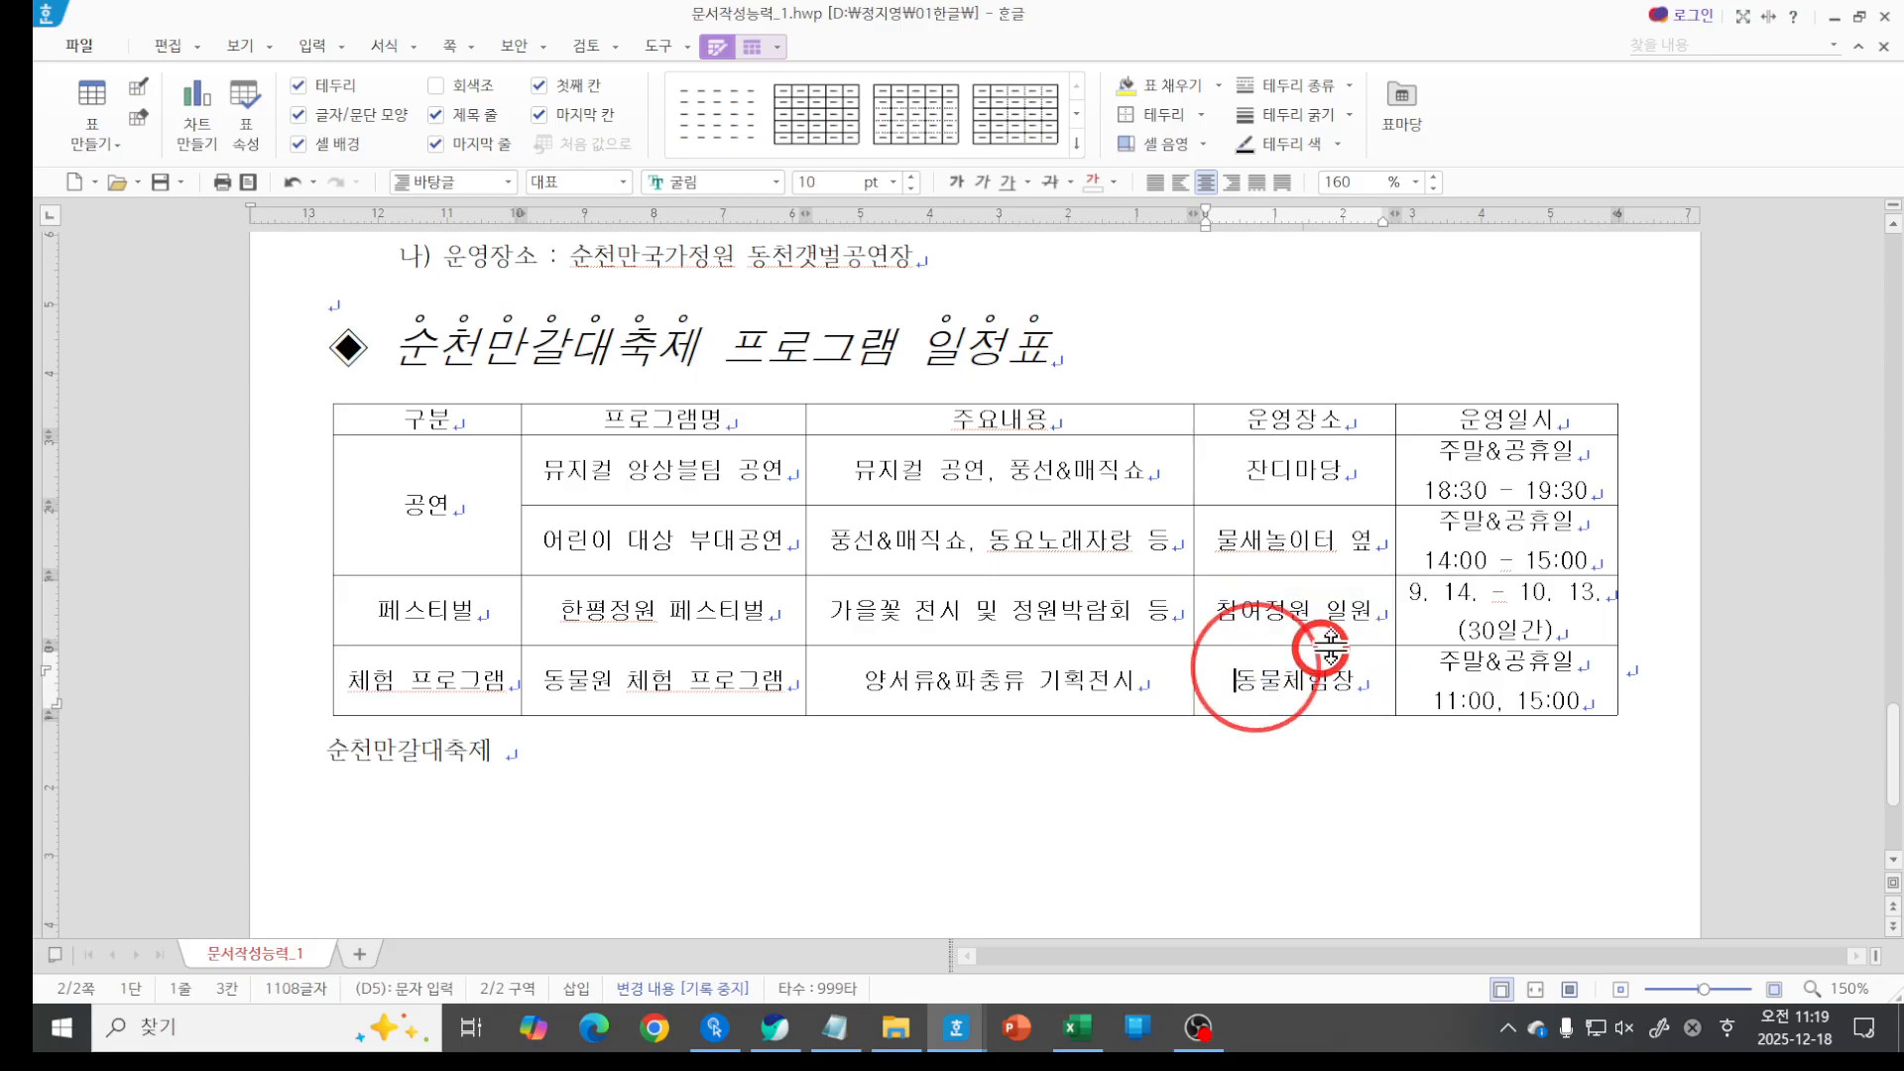
# Remove the spaces inside the 페스티벌 row's dates so the period reads 9.14. - 10.13.
pyautogui.click(1436, 593)
pyautogui.press('BackSpace')
pyautogui.press('Right')
pyautogui.press('Right')
pyautogui.press('Right')
pyautogui.press('Right')
pyautogui.press('Right')
pyautogui.press('Right')
pyautogui.press('Right')
pyautogui.press('Right')
pyautogui.press('Right')
pyautogui.press('Right')
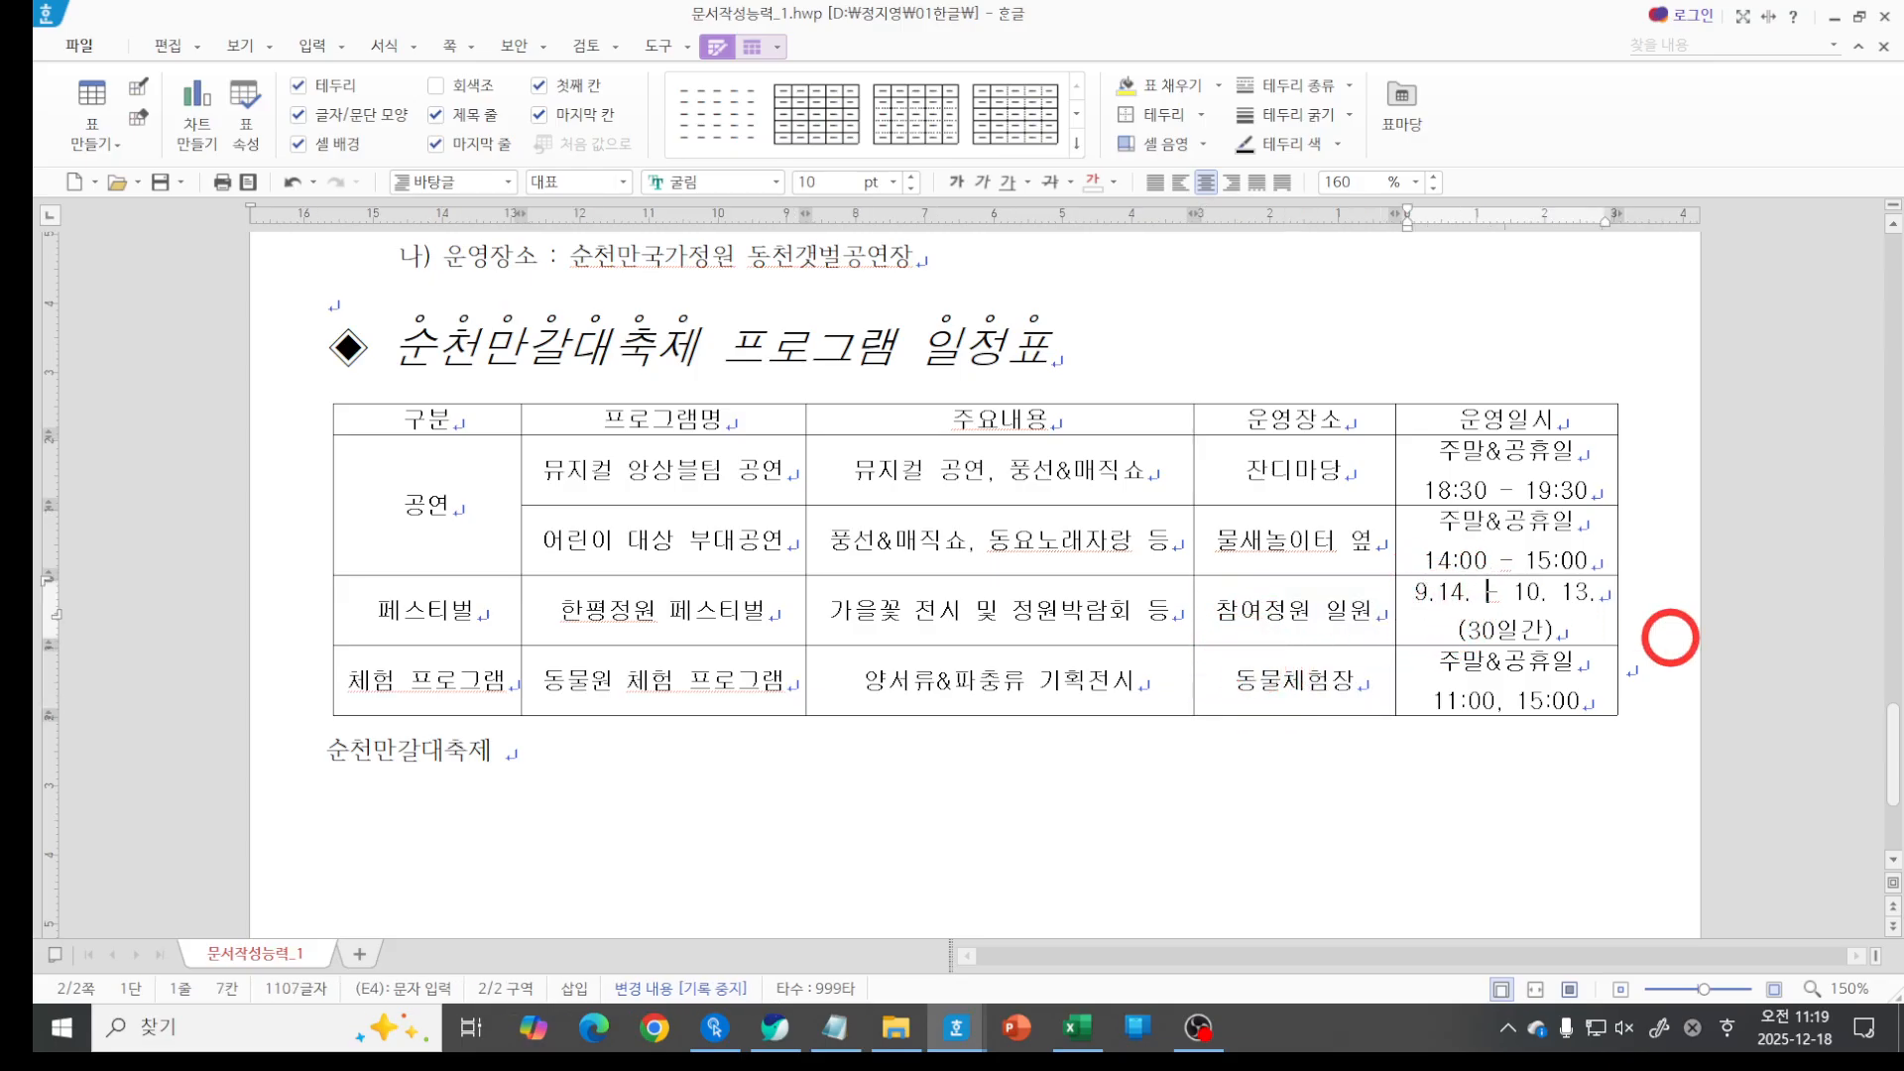
pyautogui.press('Delete')
pyautogui.press('Delete')
pyautogui.write('.')
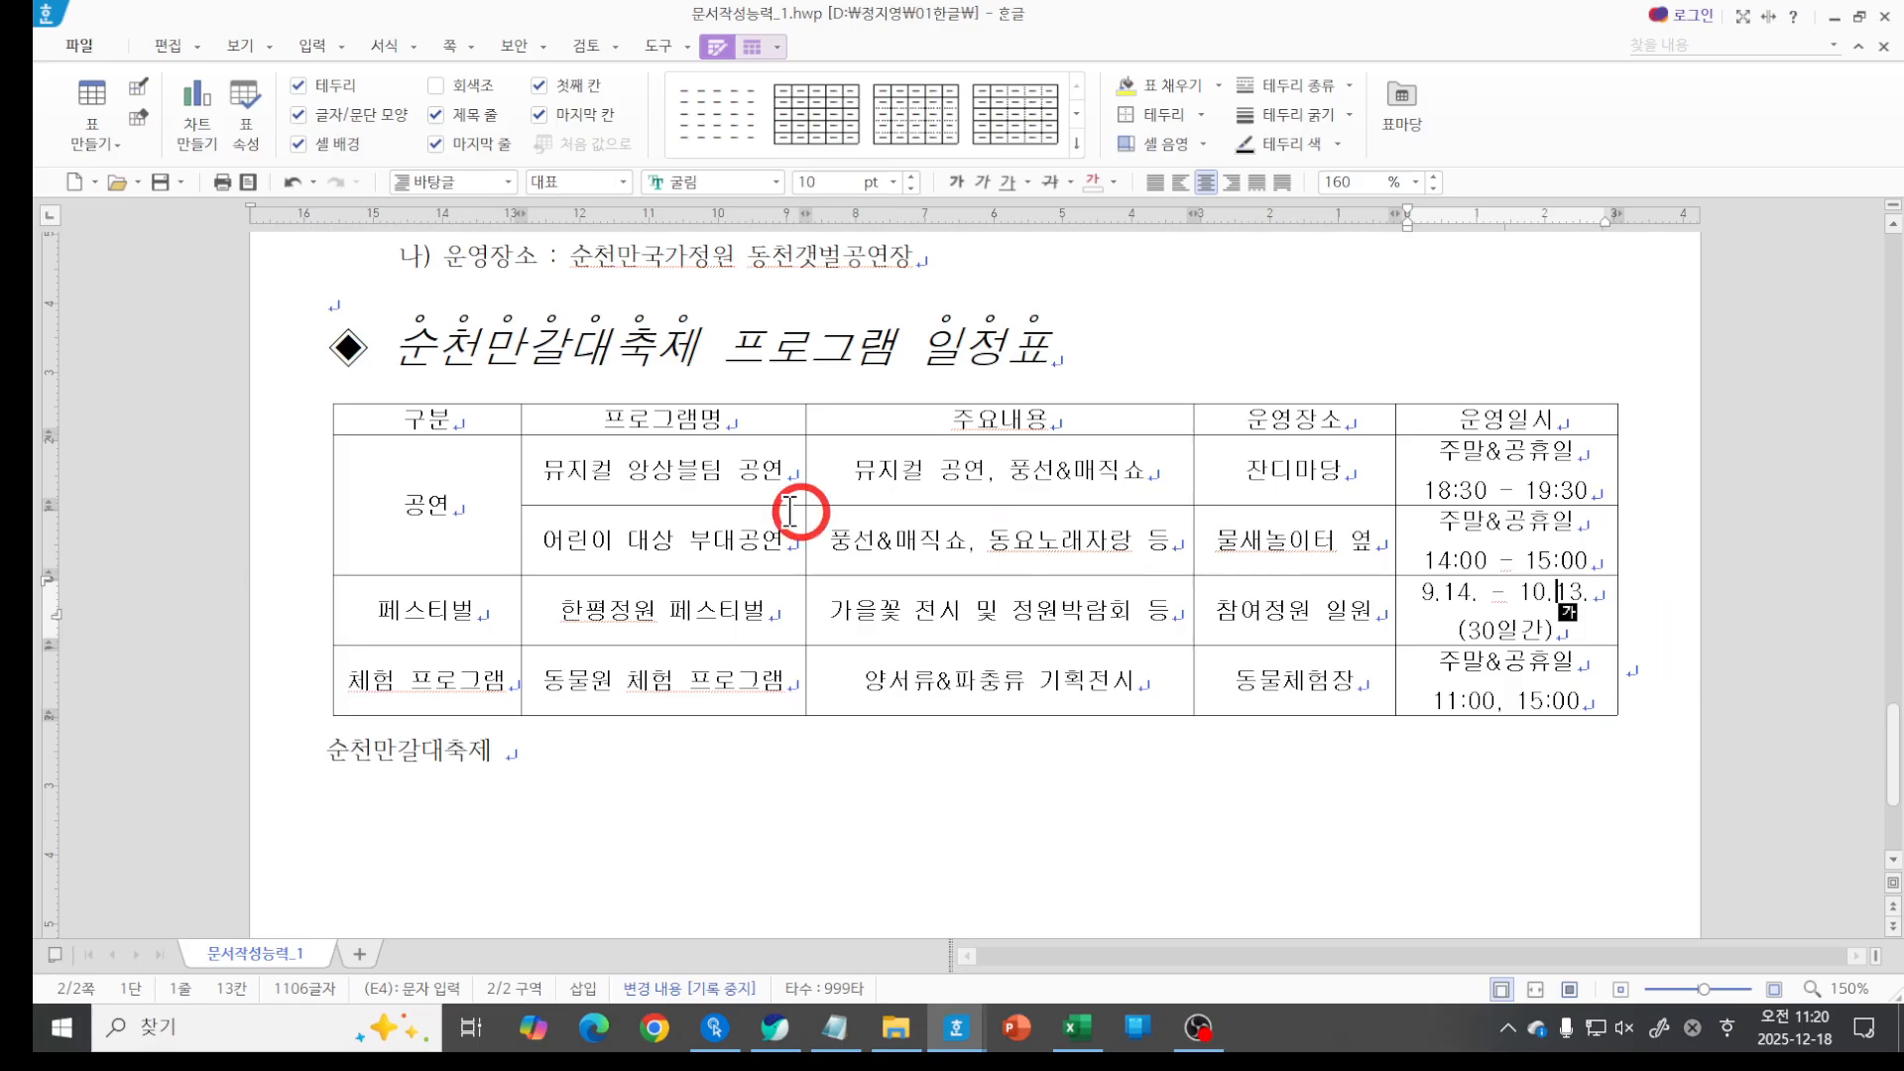
# Choose a 그러데이션 background fill of type 세로 for the header row cells of the schedule table.
pyautogui.moveTo(450, 420); pyautogui.dragTo(1519, 414)
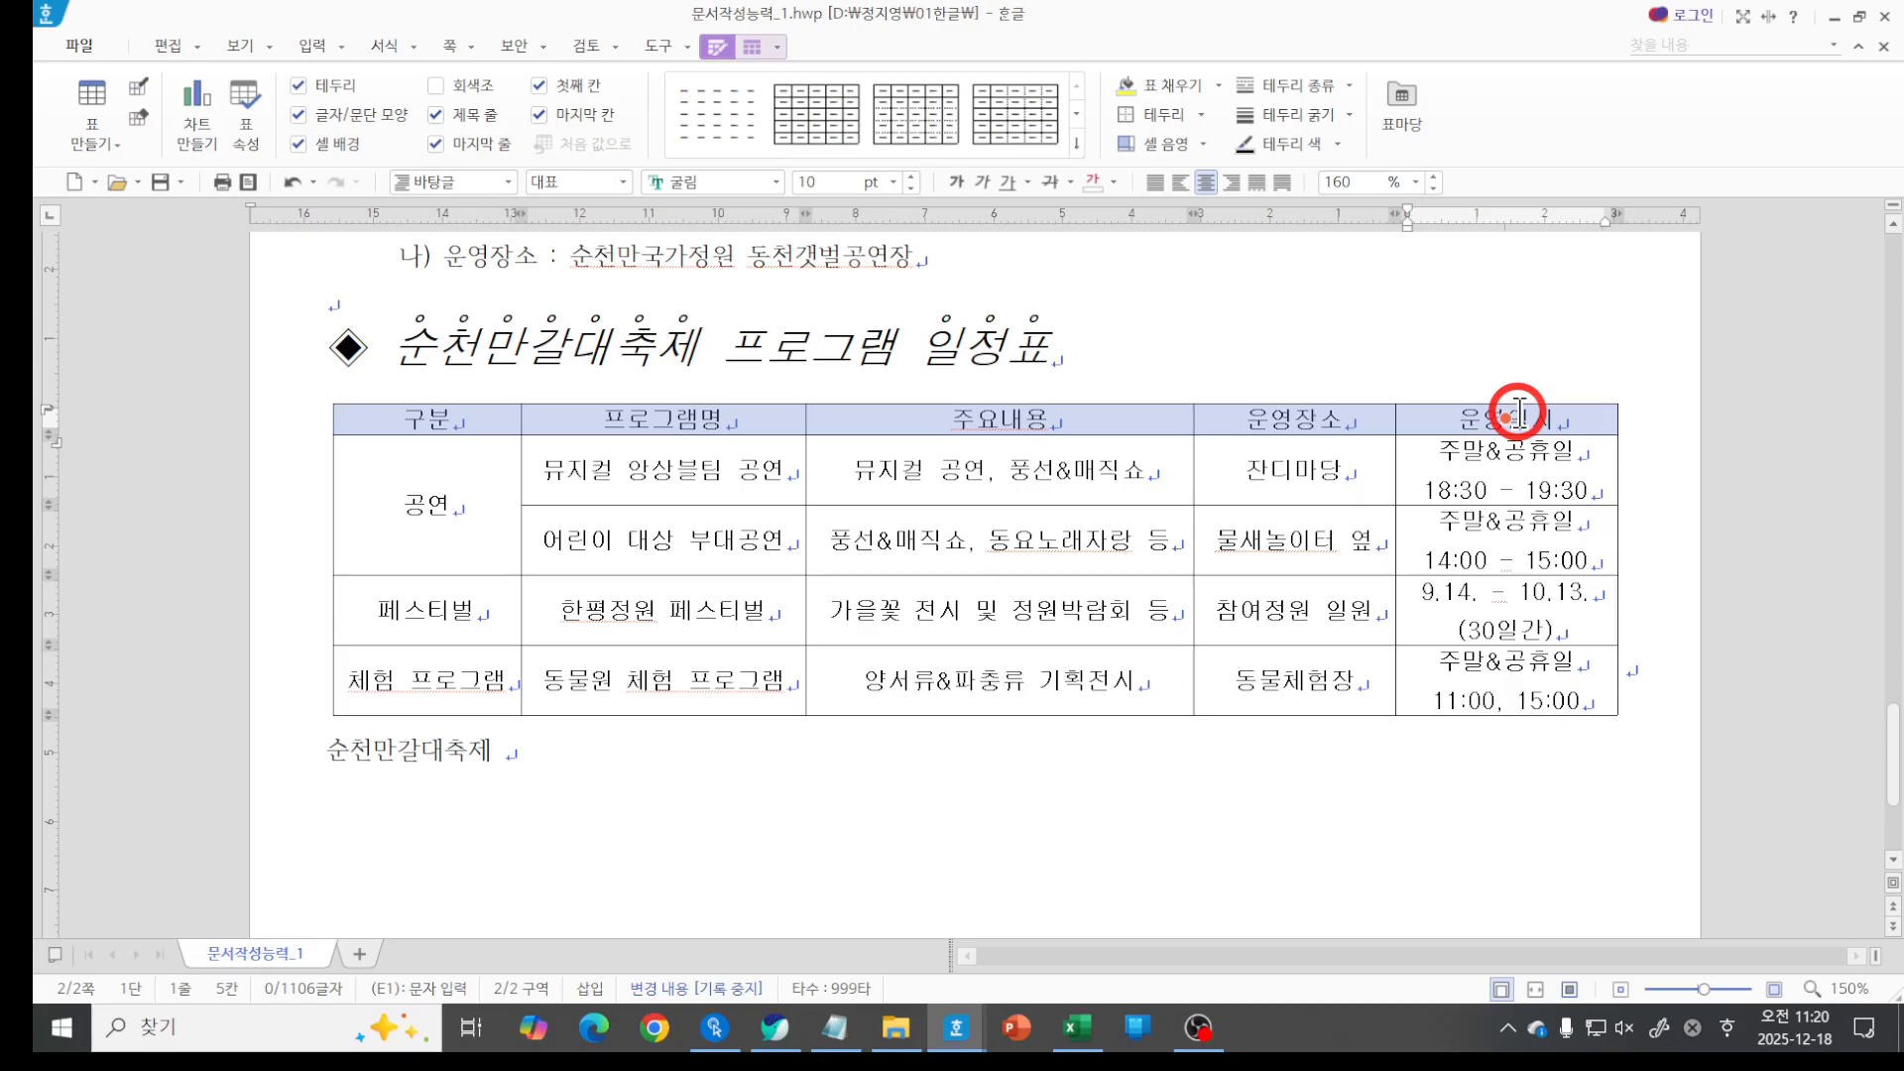
pyautogui.press('l')
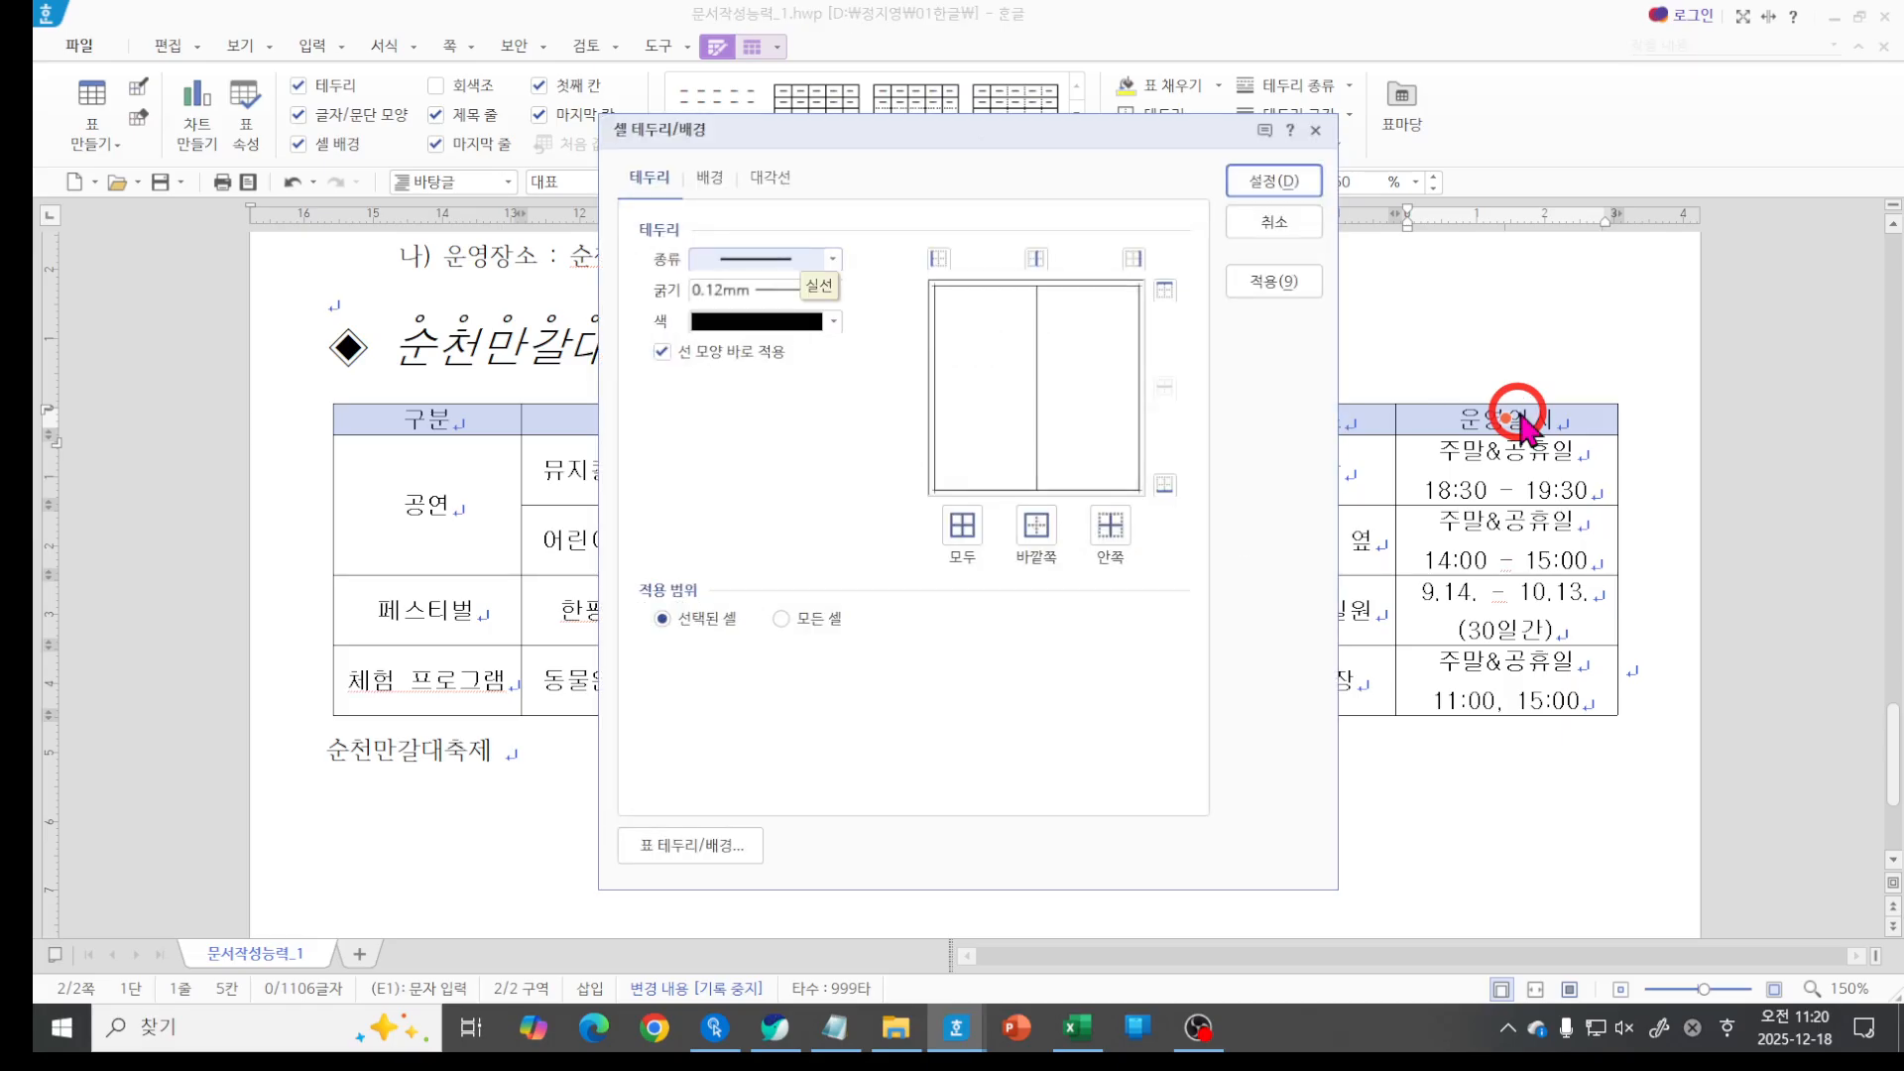
pyautogui.click(710, 178)
pyautogui.moveTo(761, 142); pyautogui.dragTo(1023, 161)
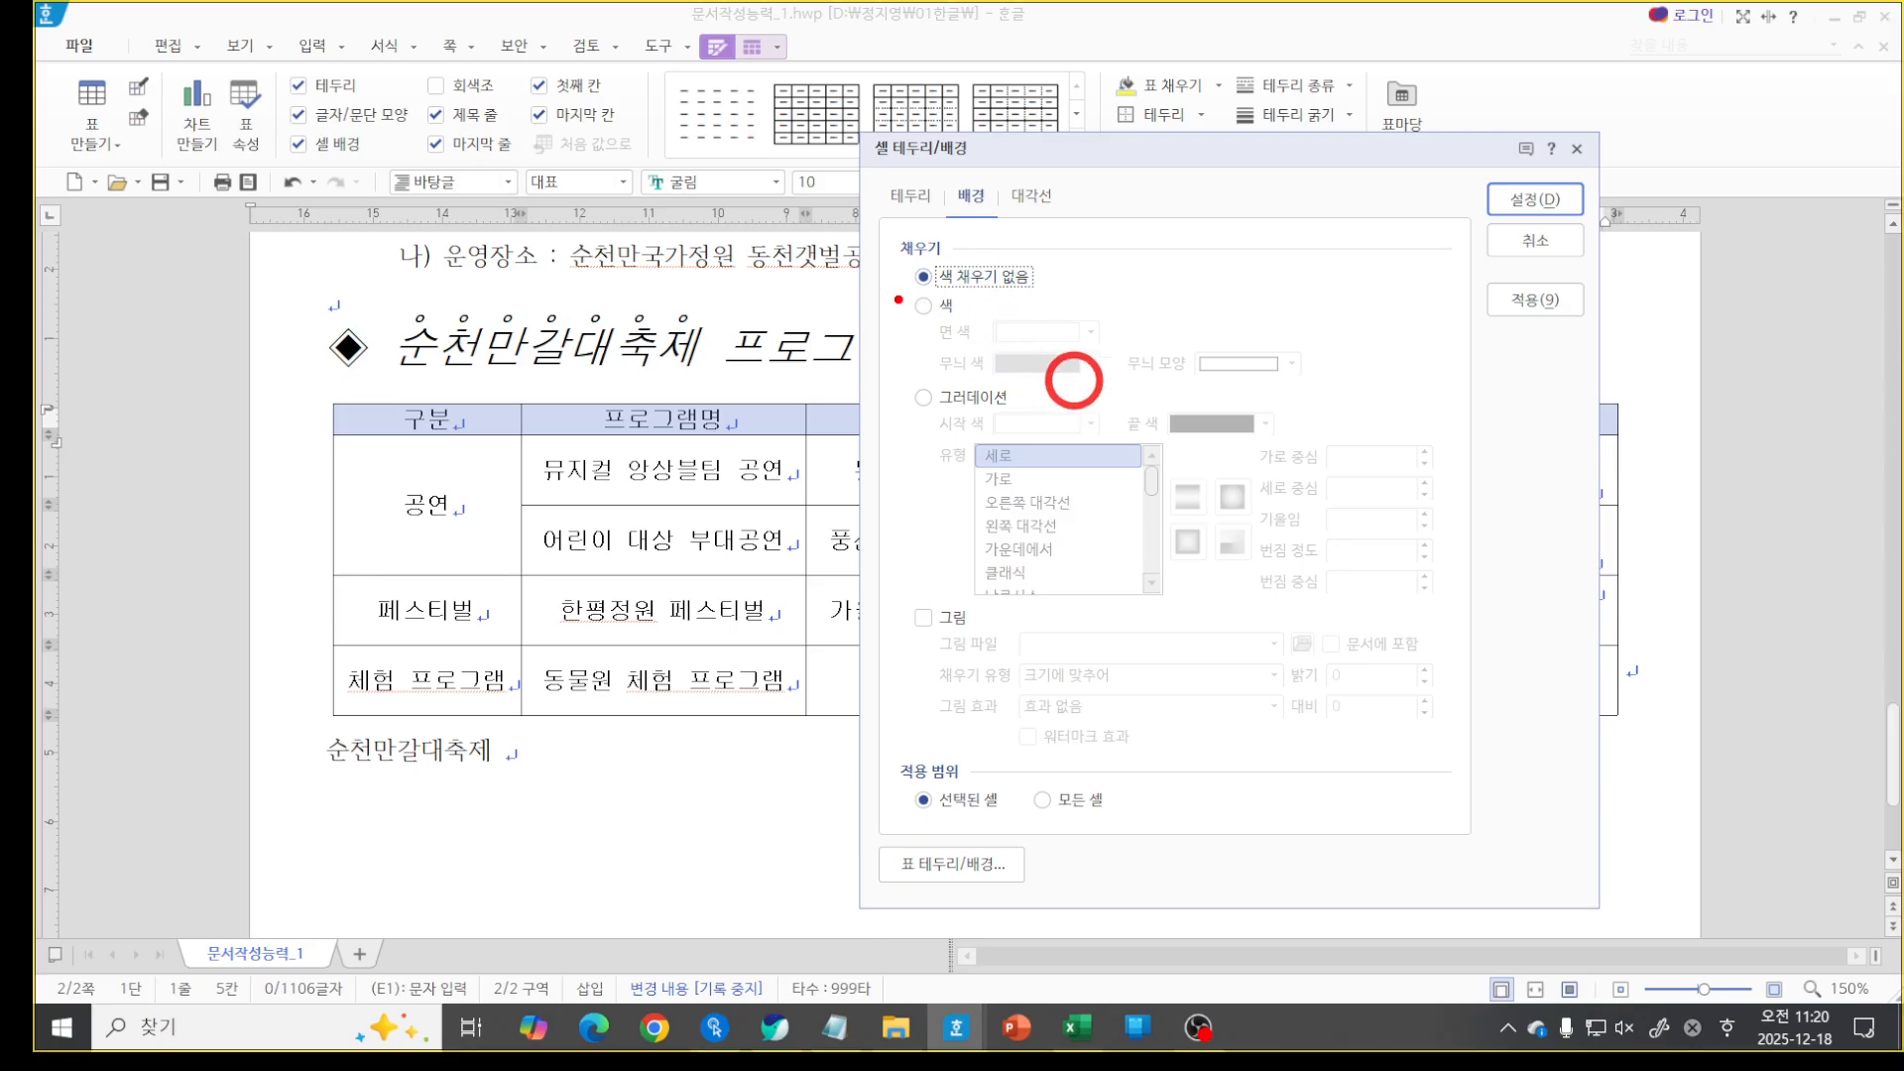
pyautogui.moveTo(894, 374)
pyautogui.mouseDown()
pyautogui.moveTo(1148, 532)
pyautogui.moveTo(1479, 610)
pyautogui.mouseUp()
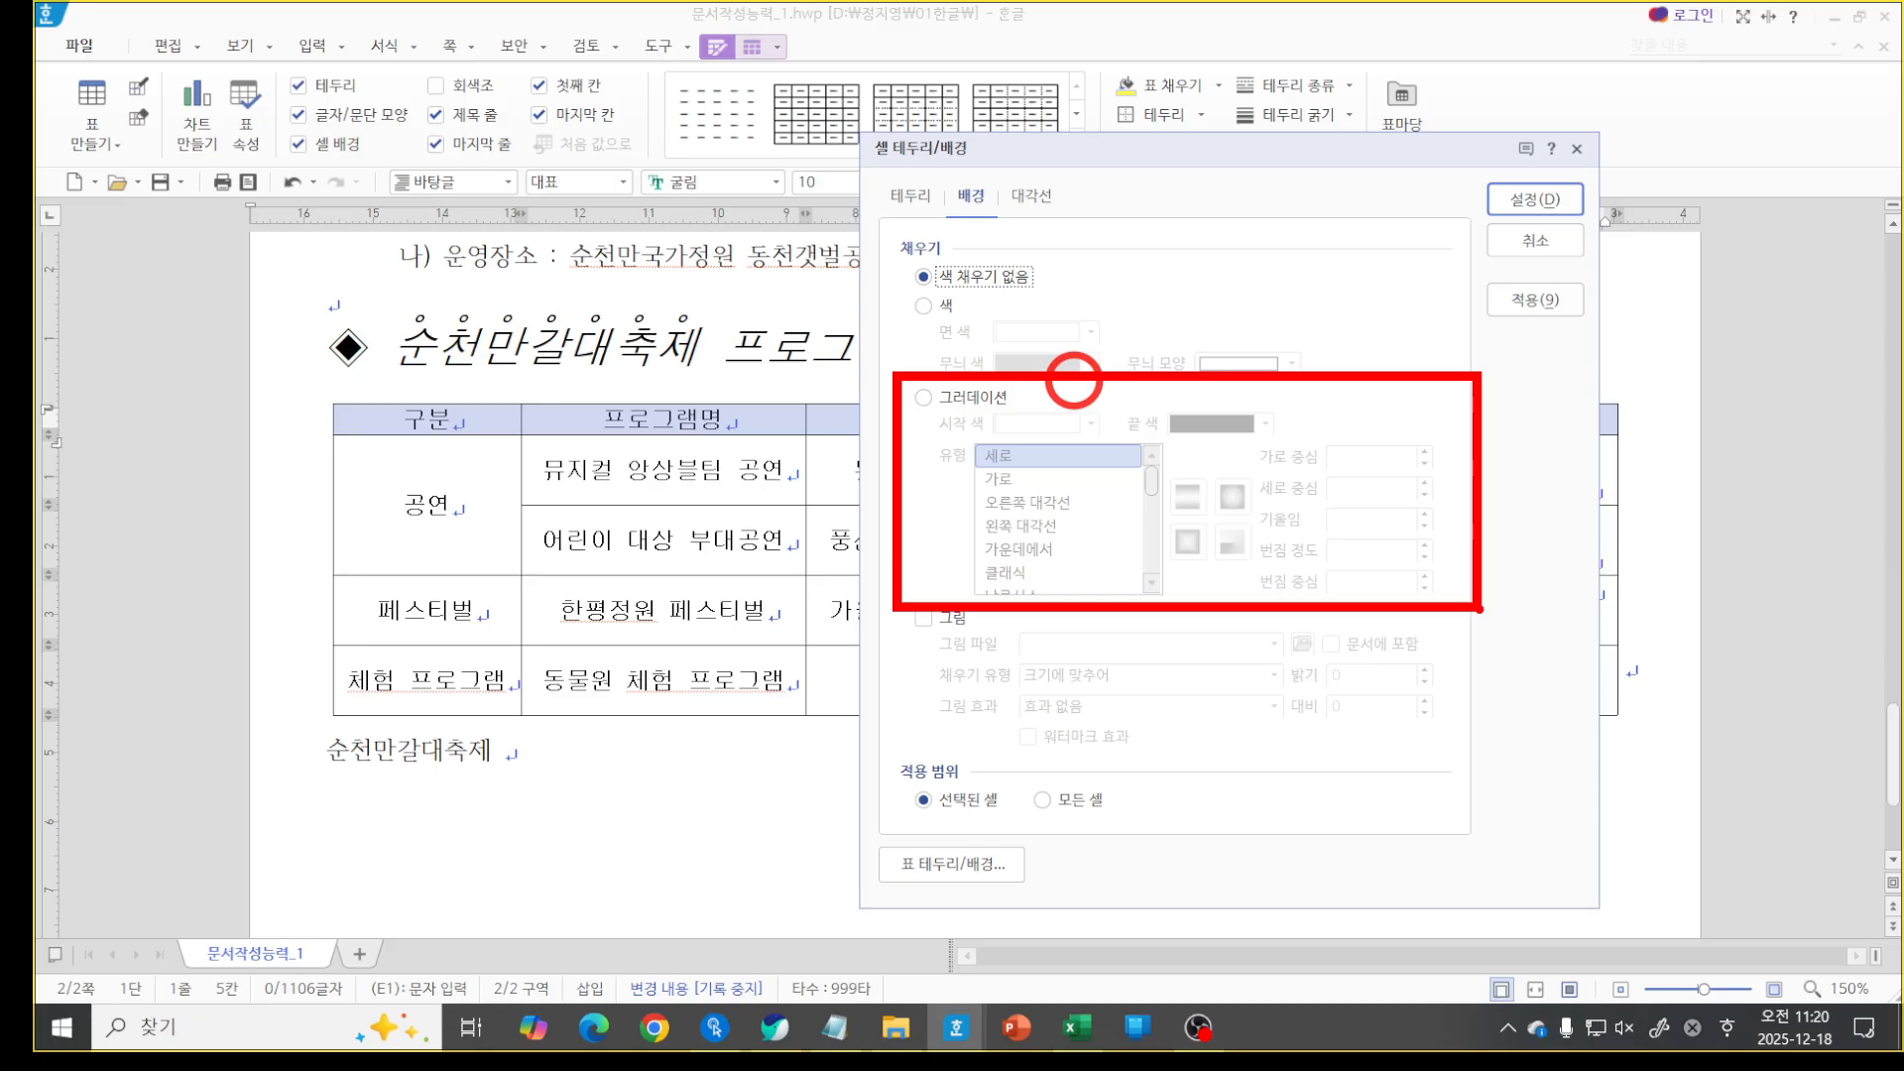
pyautogui.click(949, 398)
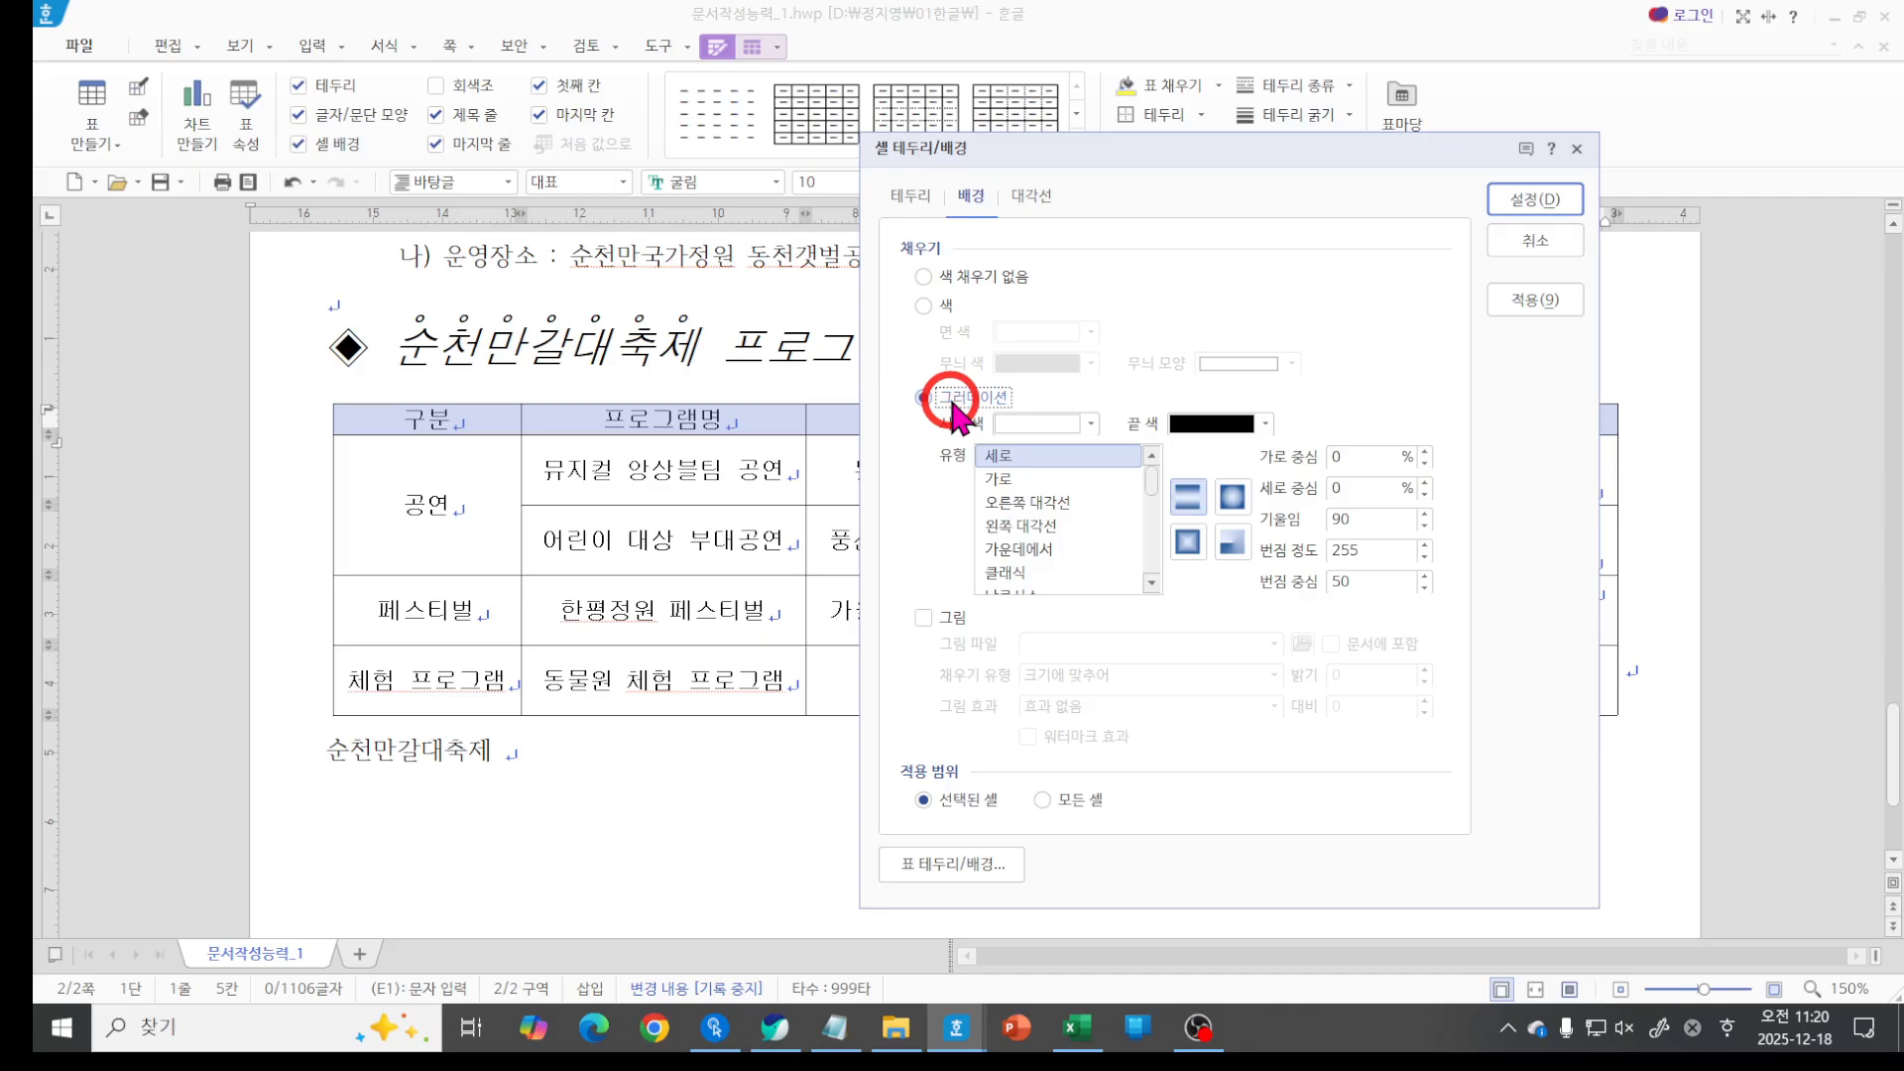
pyautogui.click(1011, 457)
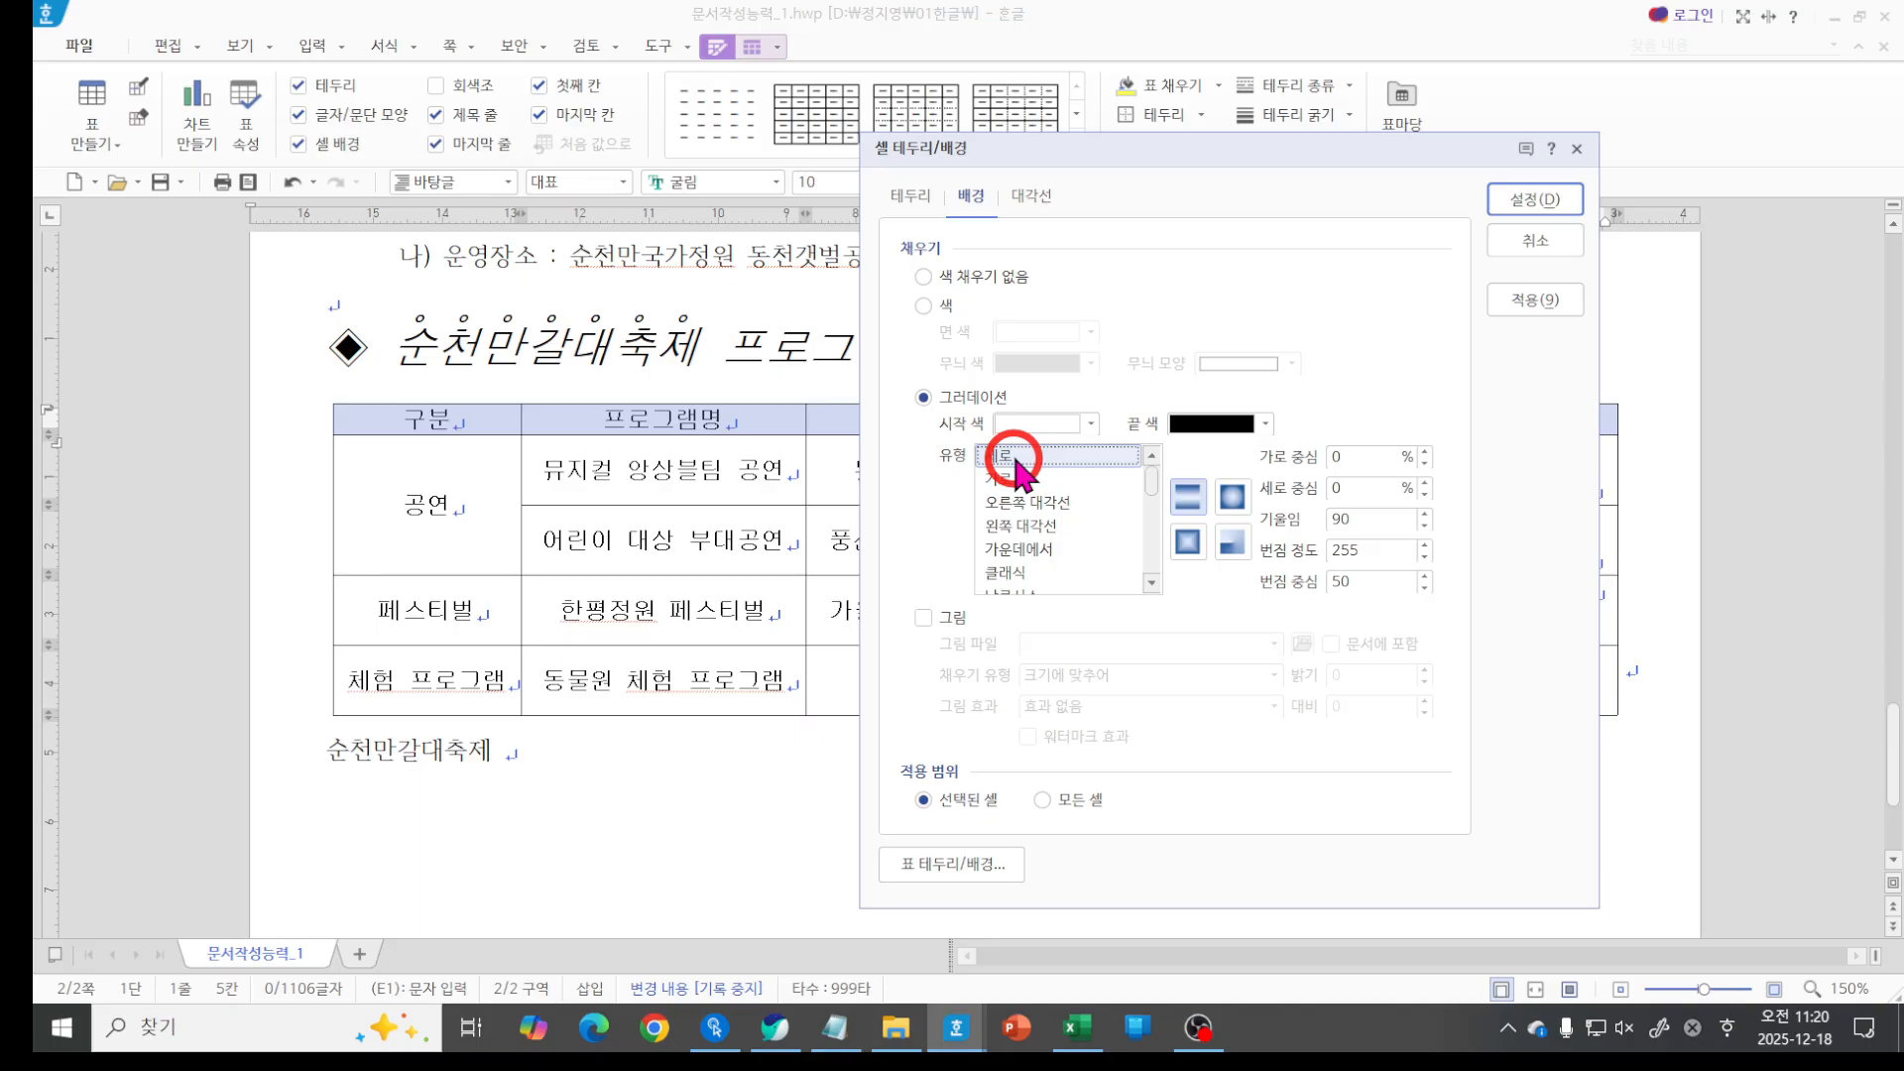
# Set the header row gradient's start color to white and end color to yellow, and apply the fill.
pyautogui.click(1008, 424)
pyautogui.click(831, 504)
pyautogui.click(1210, 423)
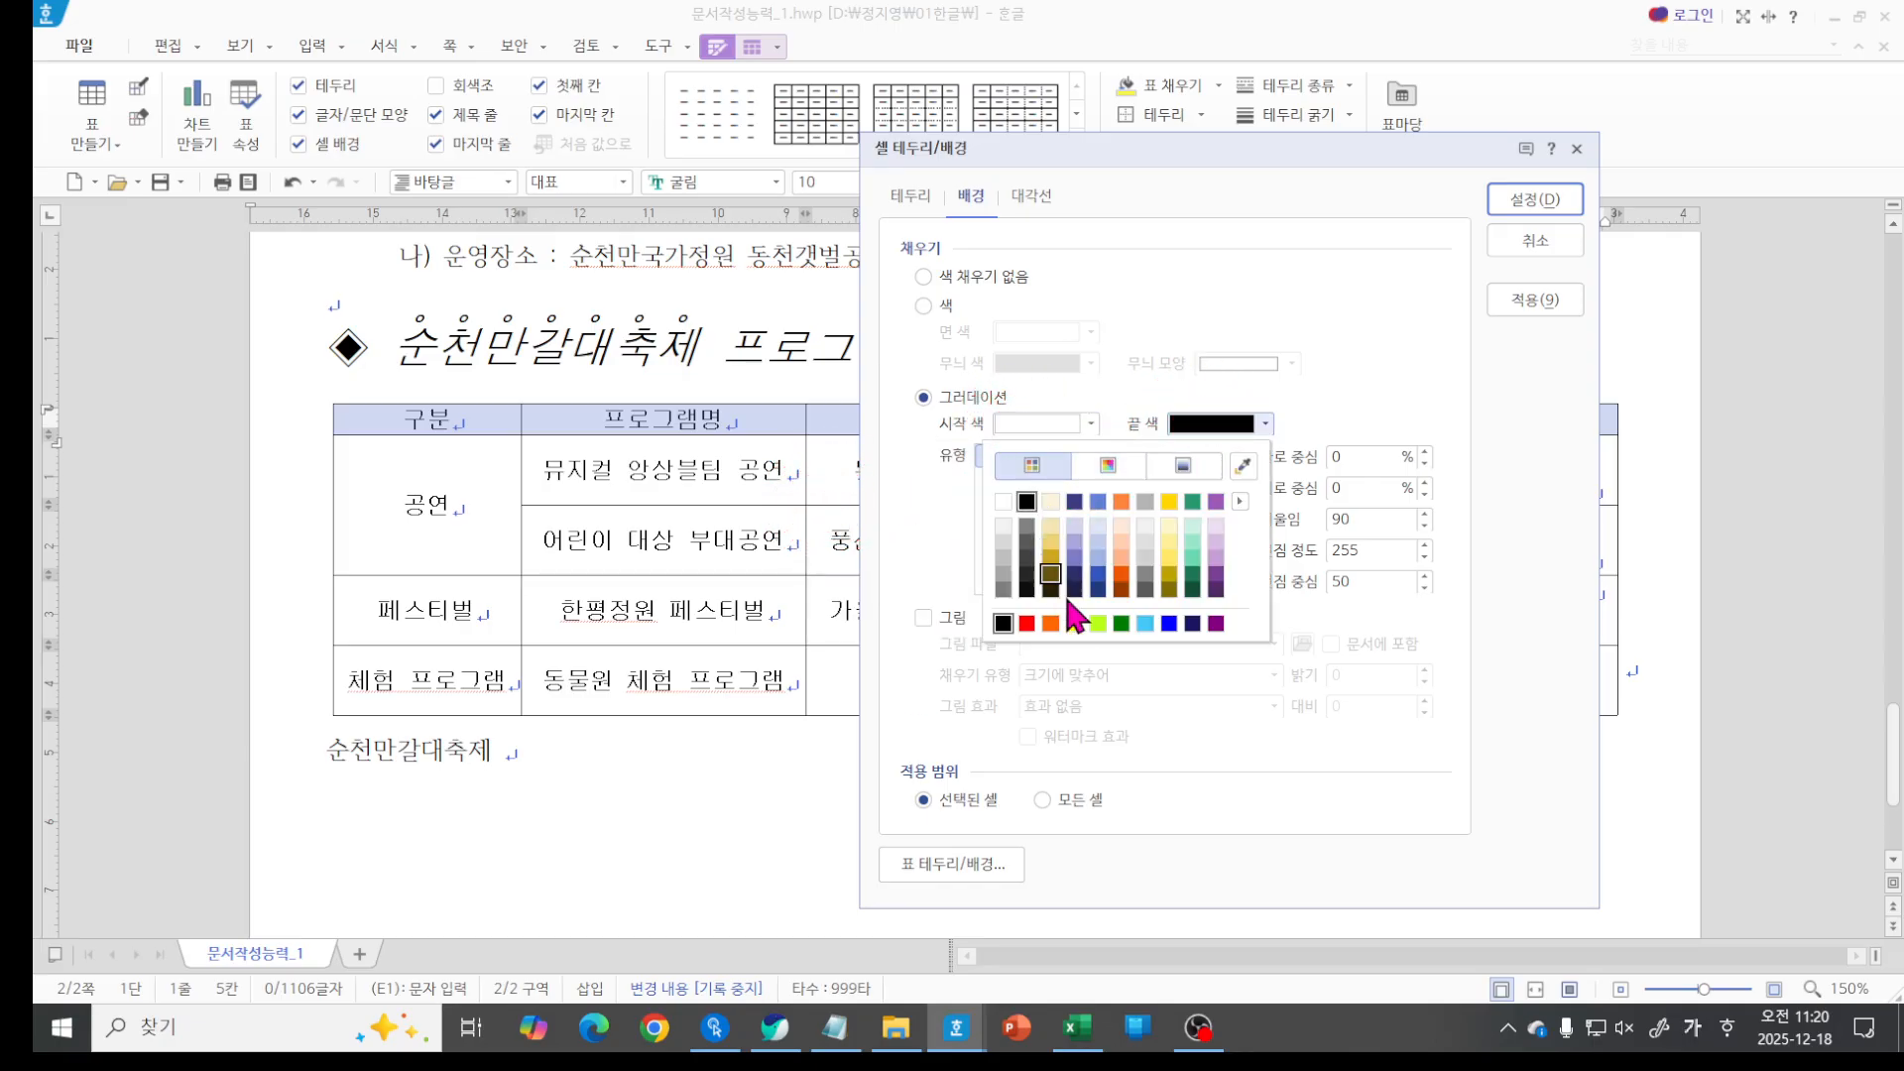
pyautogui.click(1075, 622)
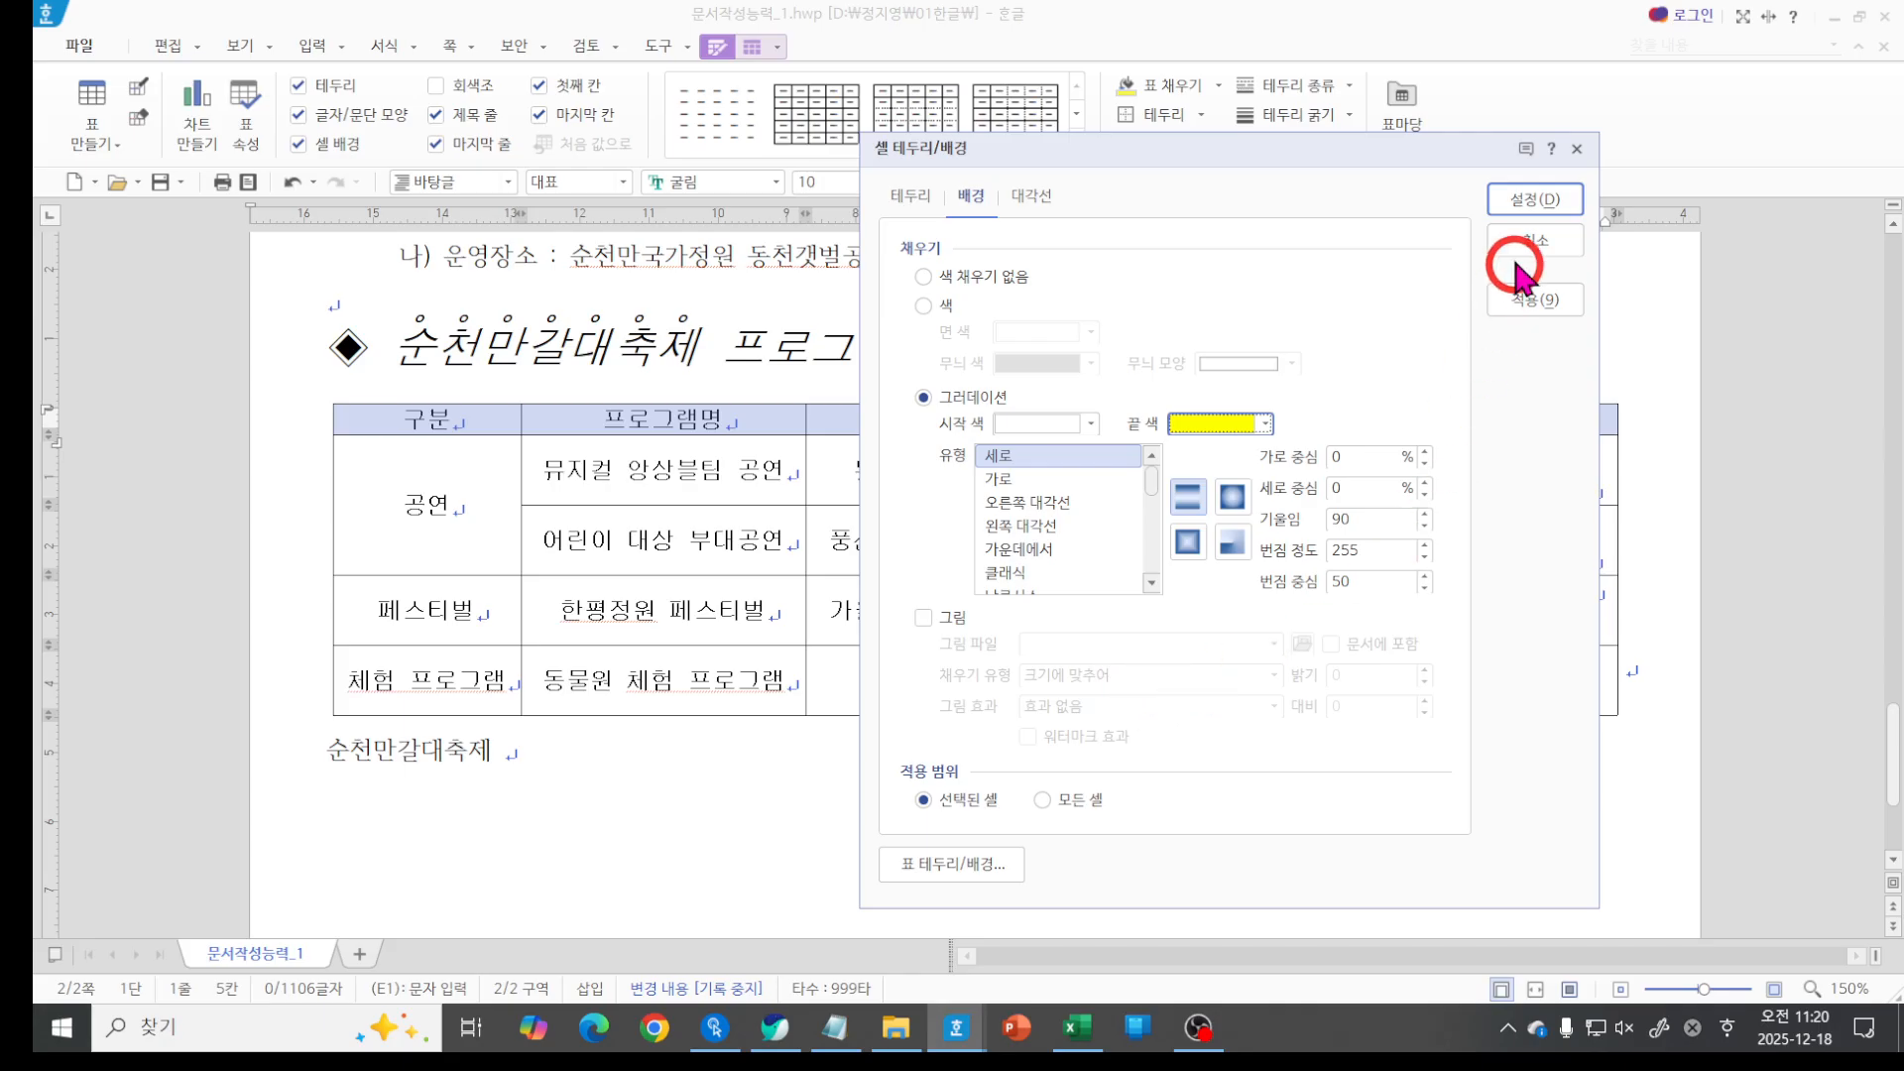
pyautogui.click(1527, 198)
pyautogui.click(1451, 319)
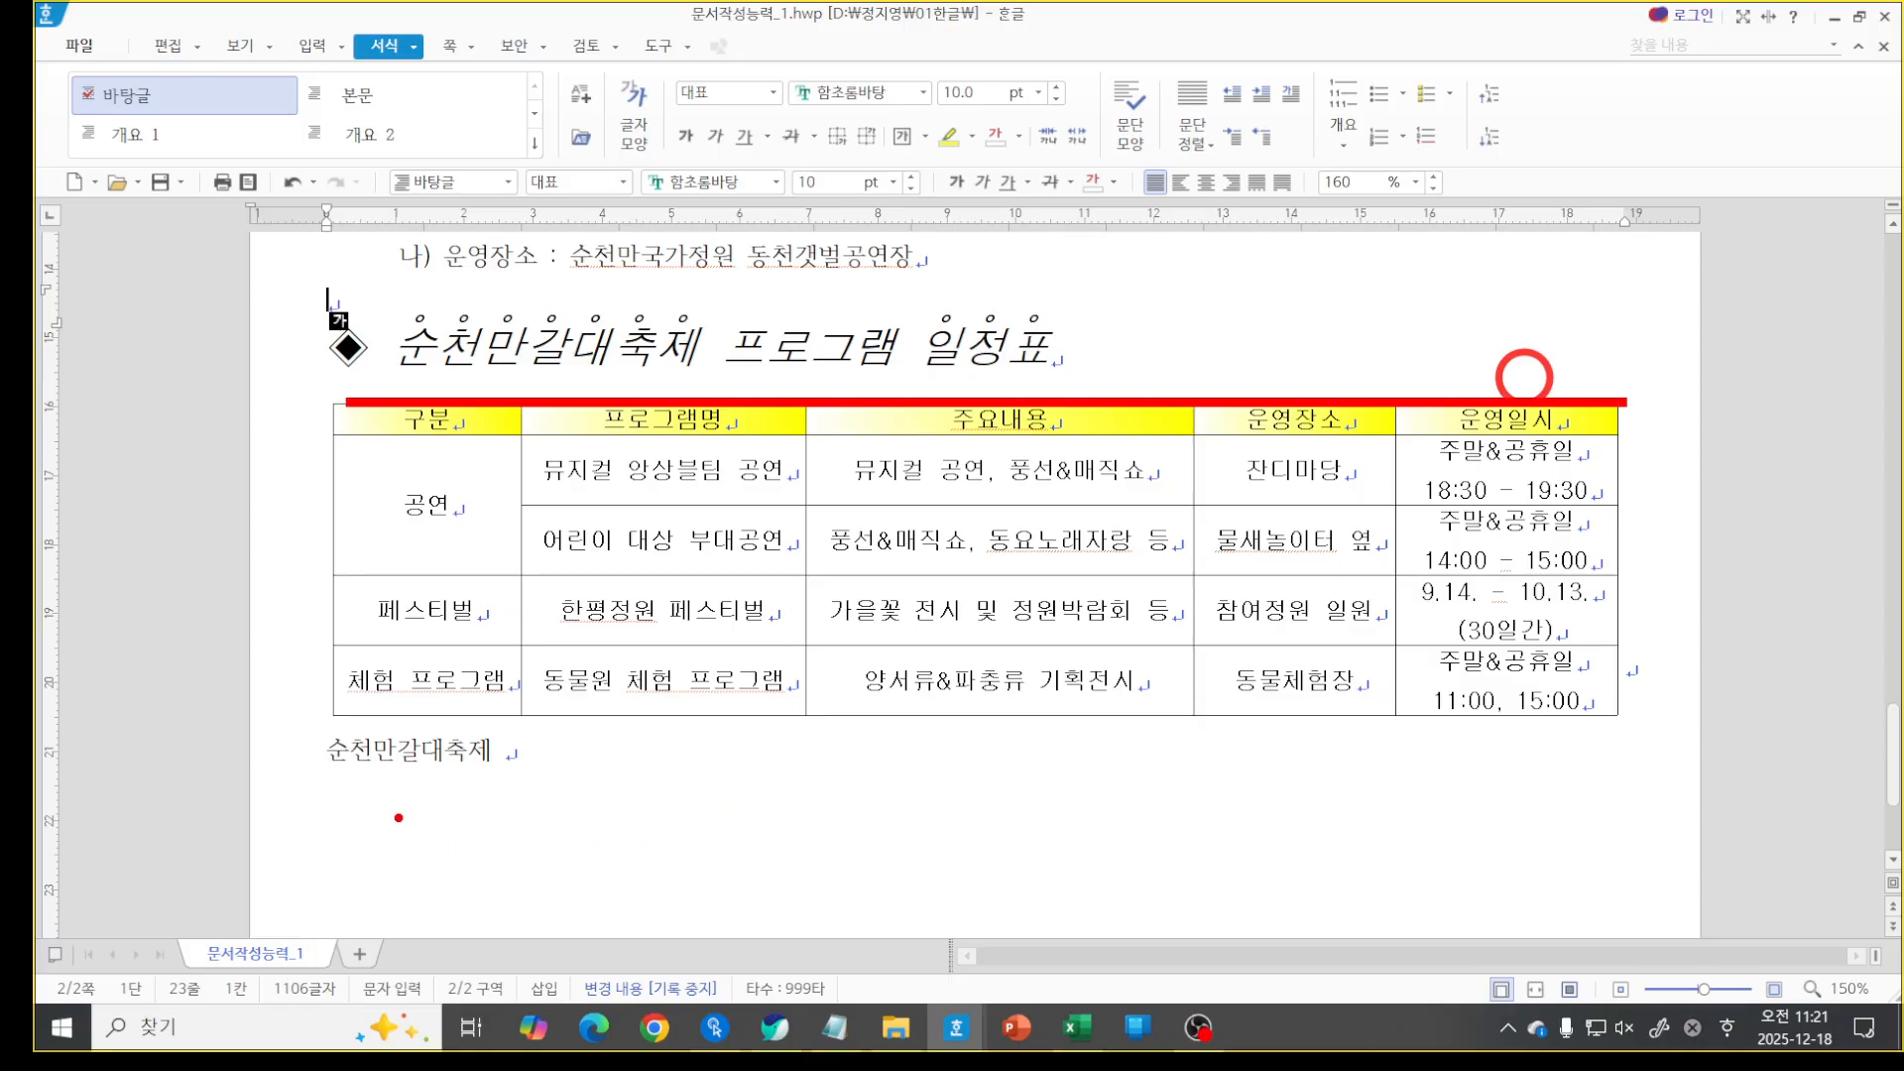
pyautogui.moveTo(350, 716); pyautogui.dragTo(1315, 718)
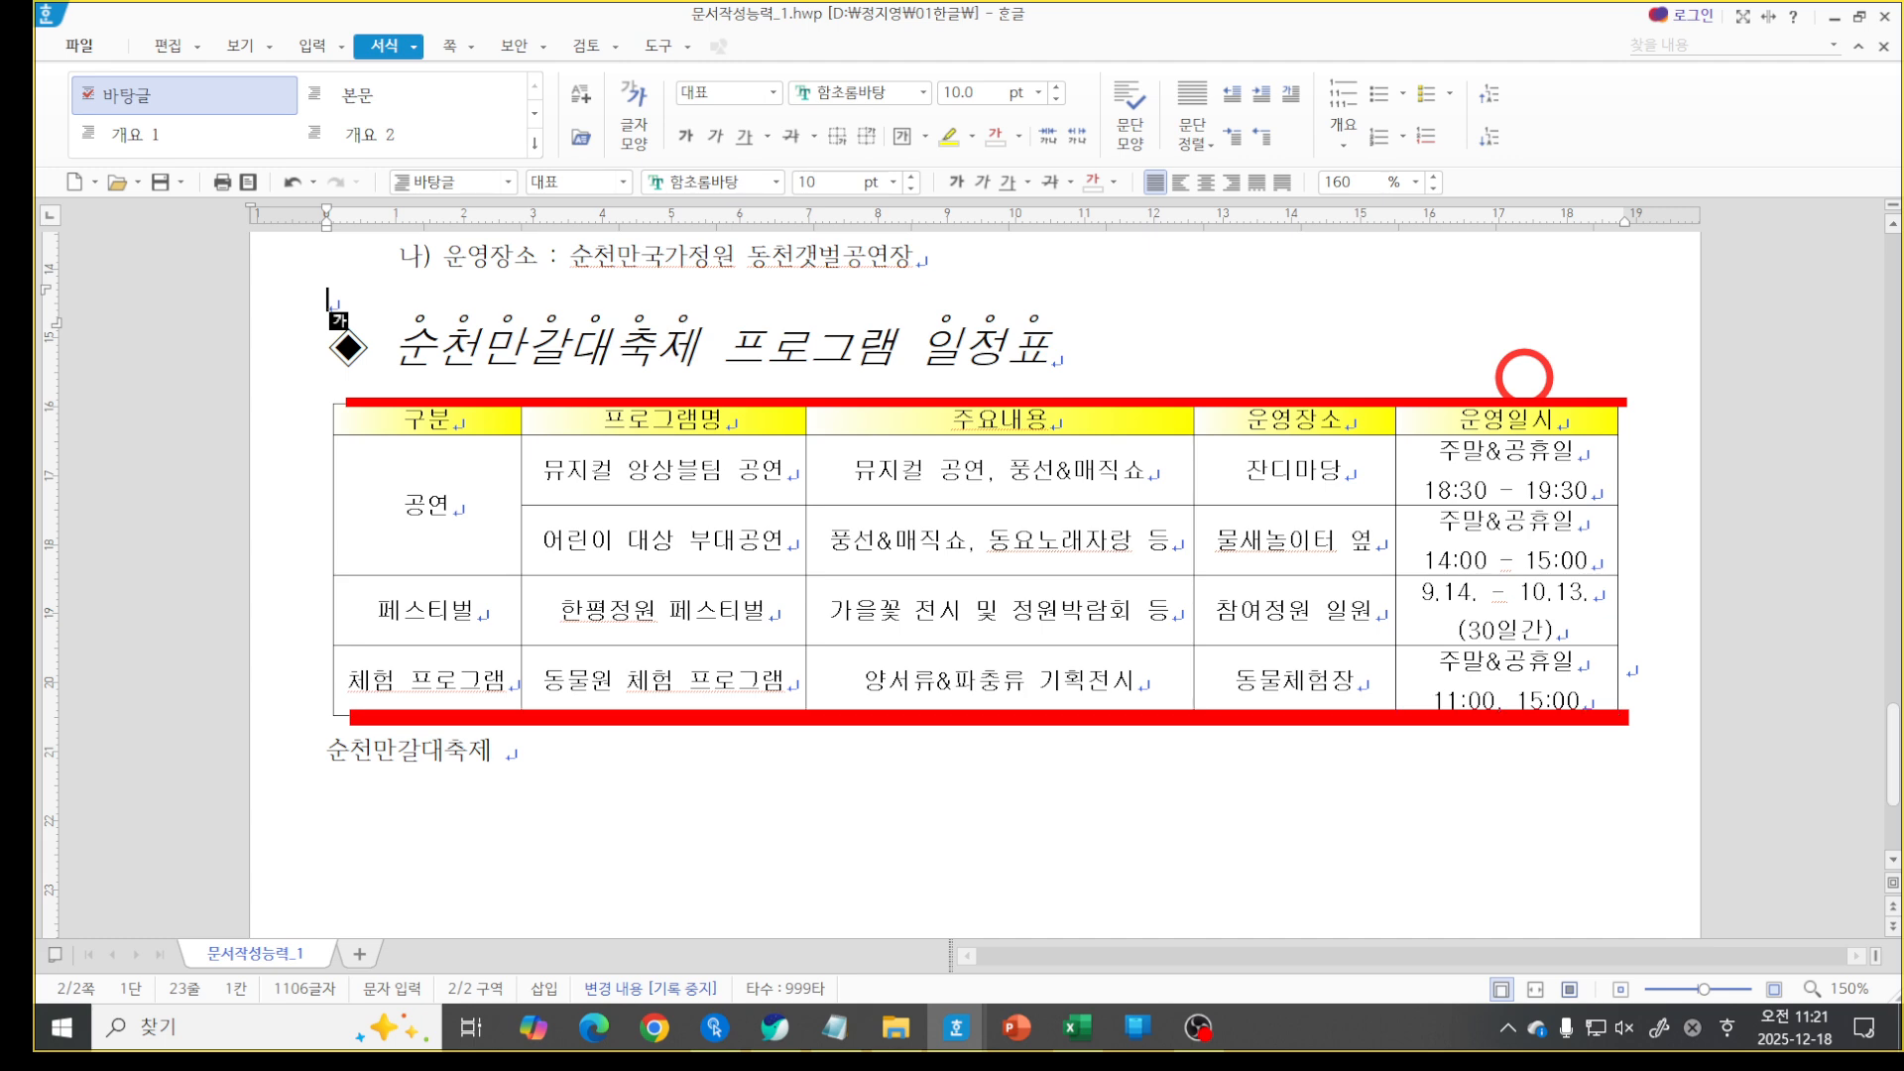
pyautogui.moveTo(363, 437); pyautogui.dragTo(1407, 436)
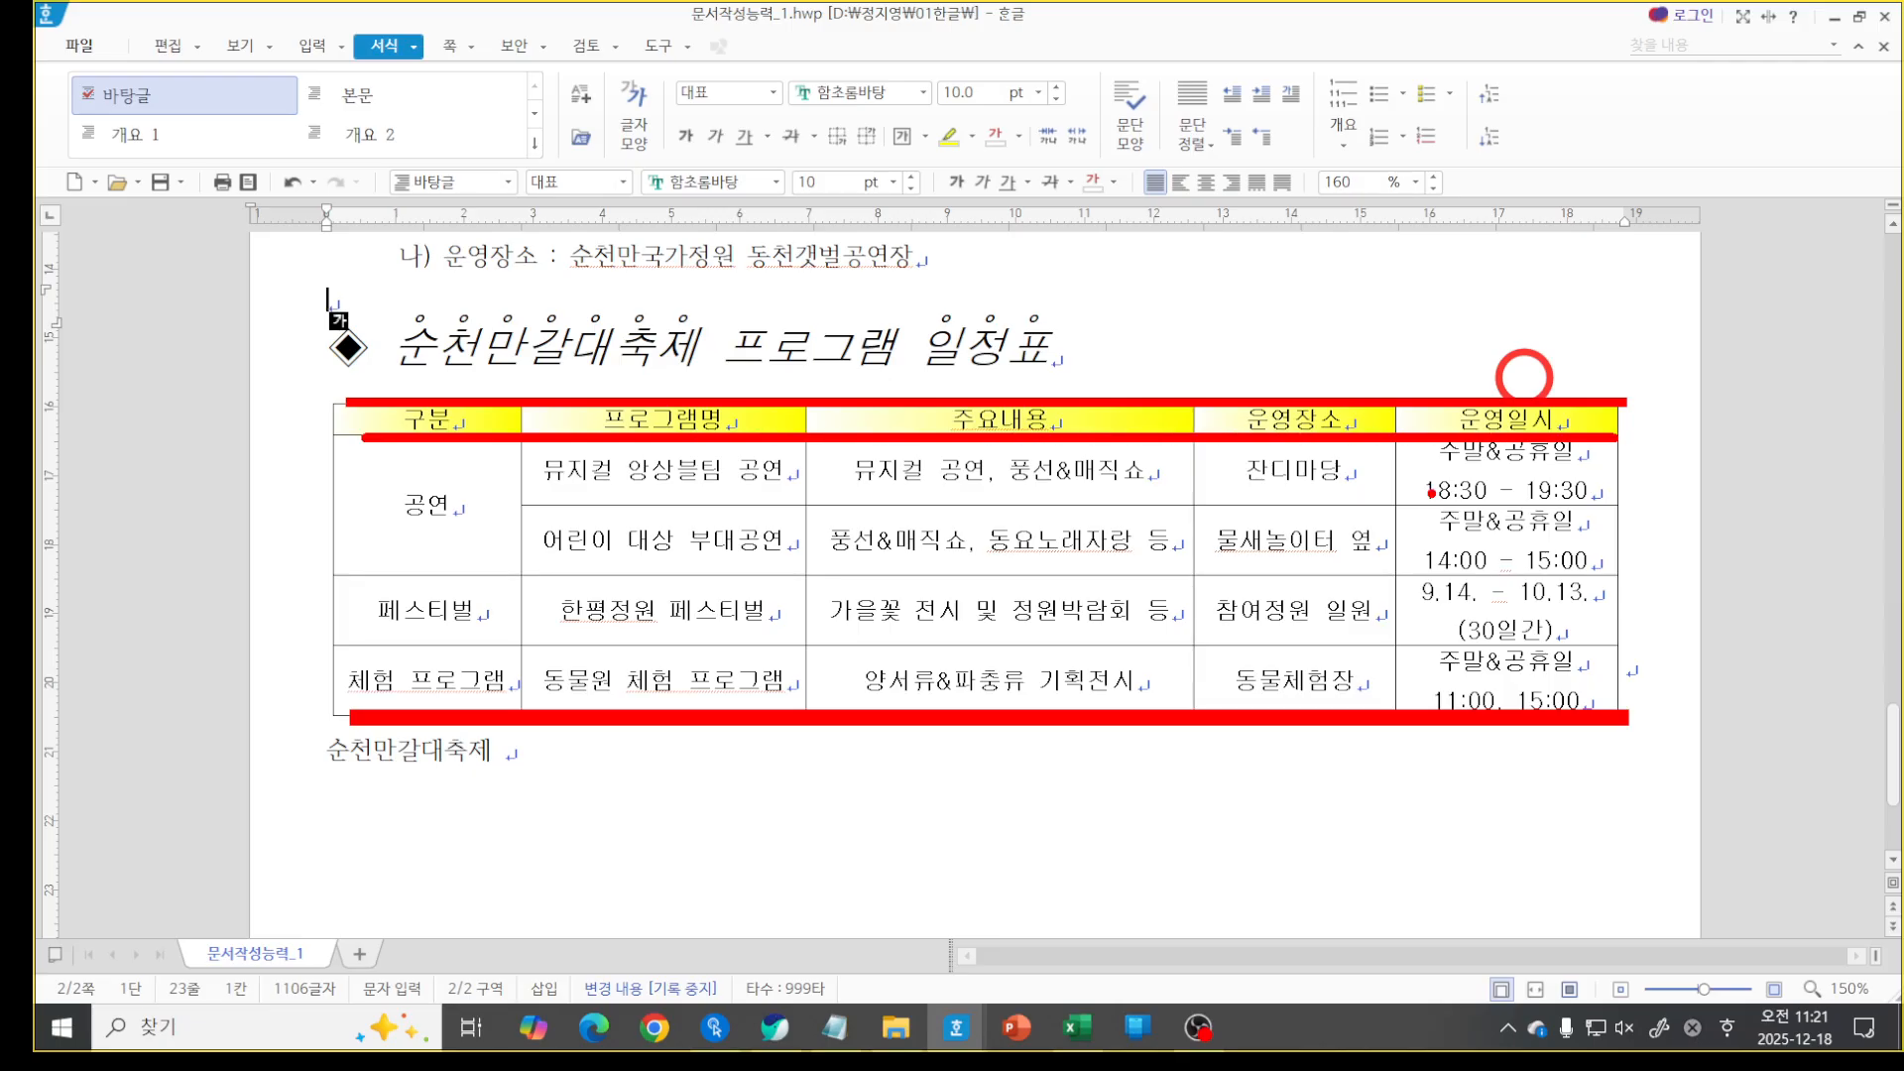
pyautogui.press('Escape')
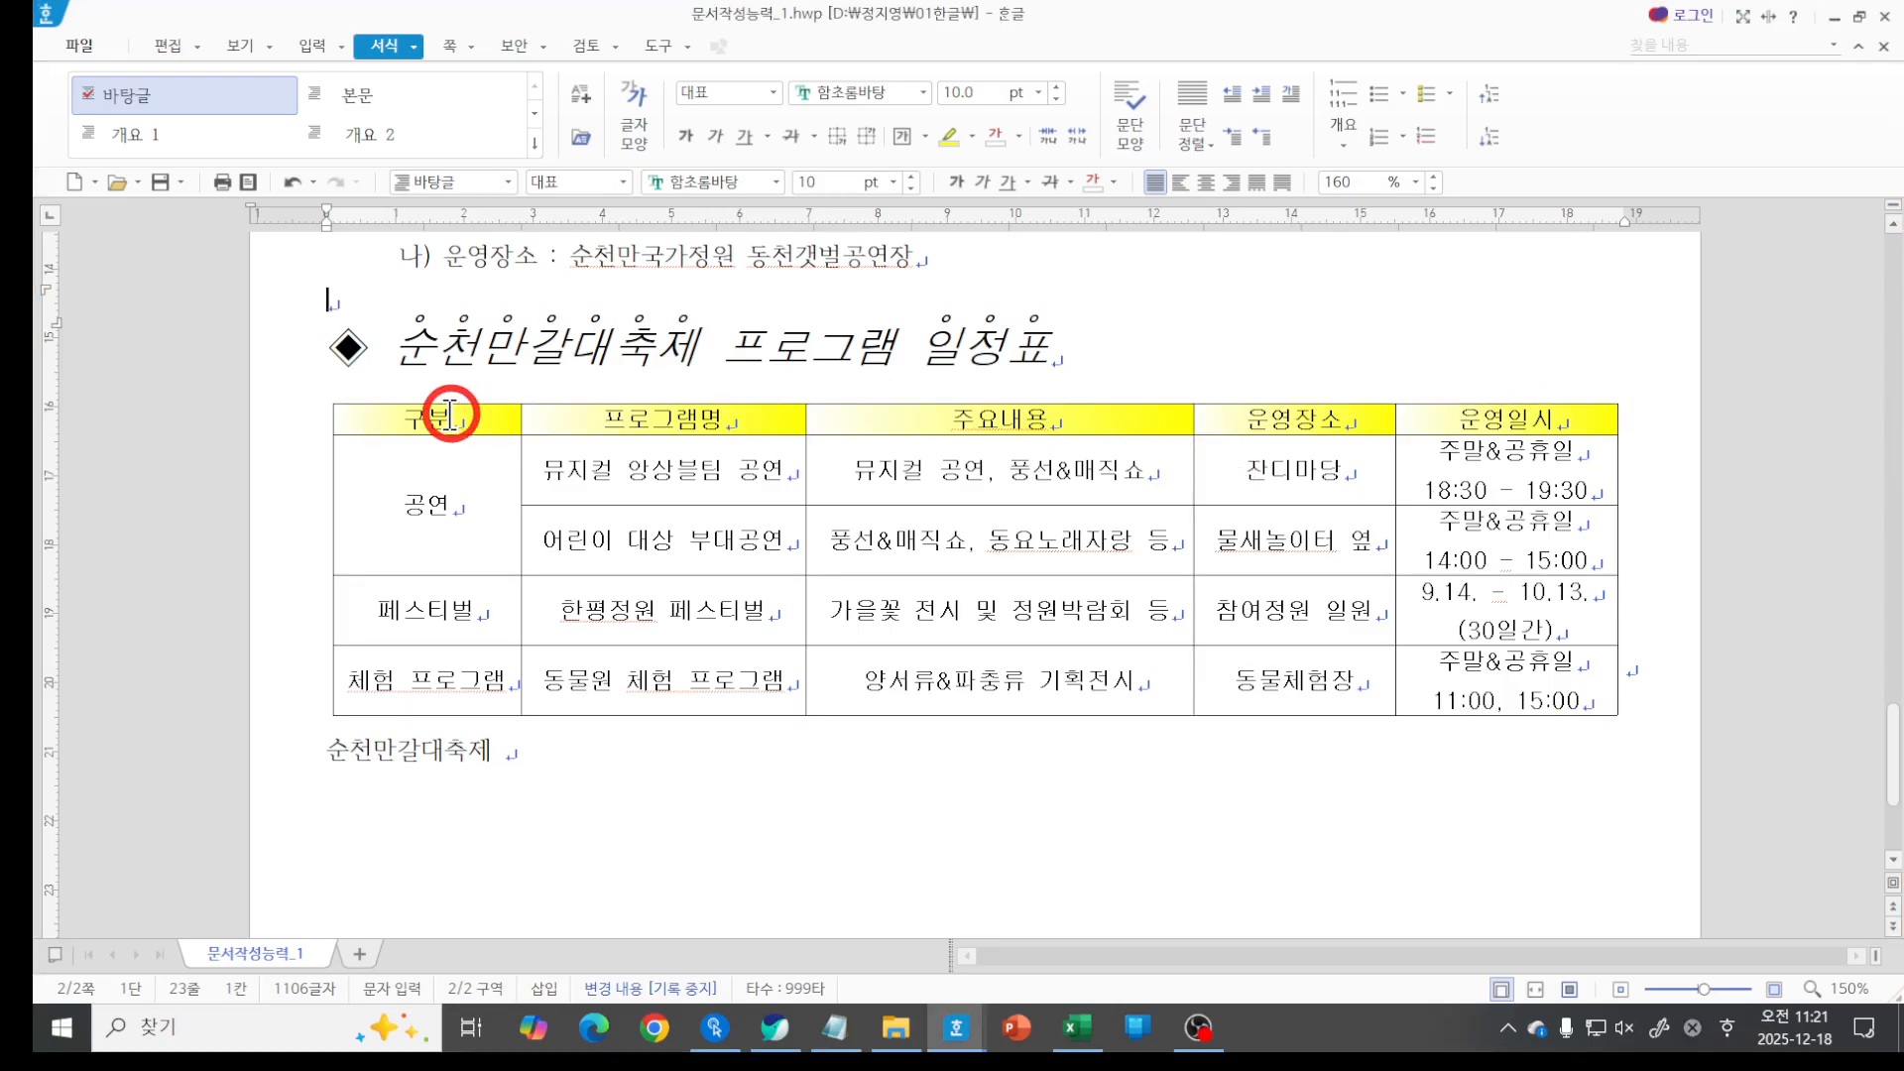
# Apply a 0.5 mm double-line border to the top and bottom edges of the whole schedule table.
pyautogui.click(450, 415)
pyautogui.press('F5')
pyautogui.press('F5')
pyautogui.press('F5')
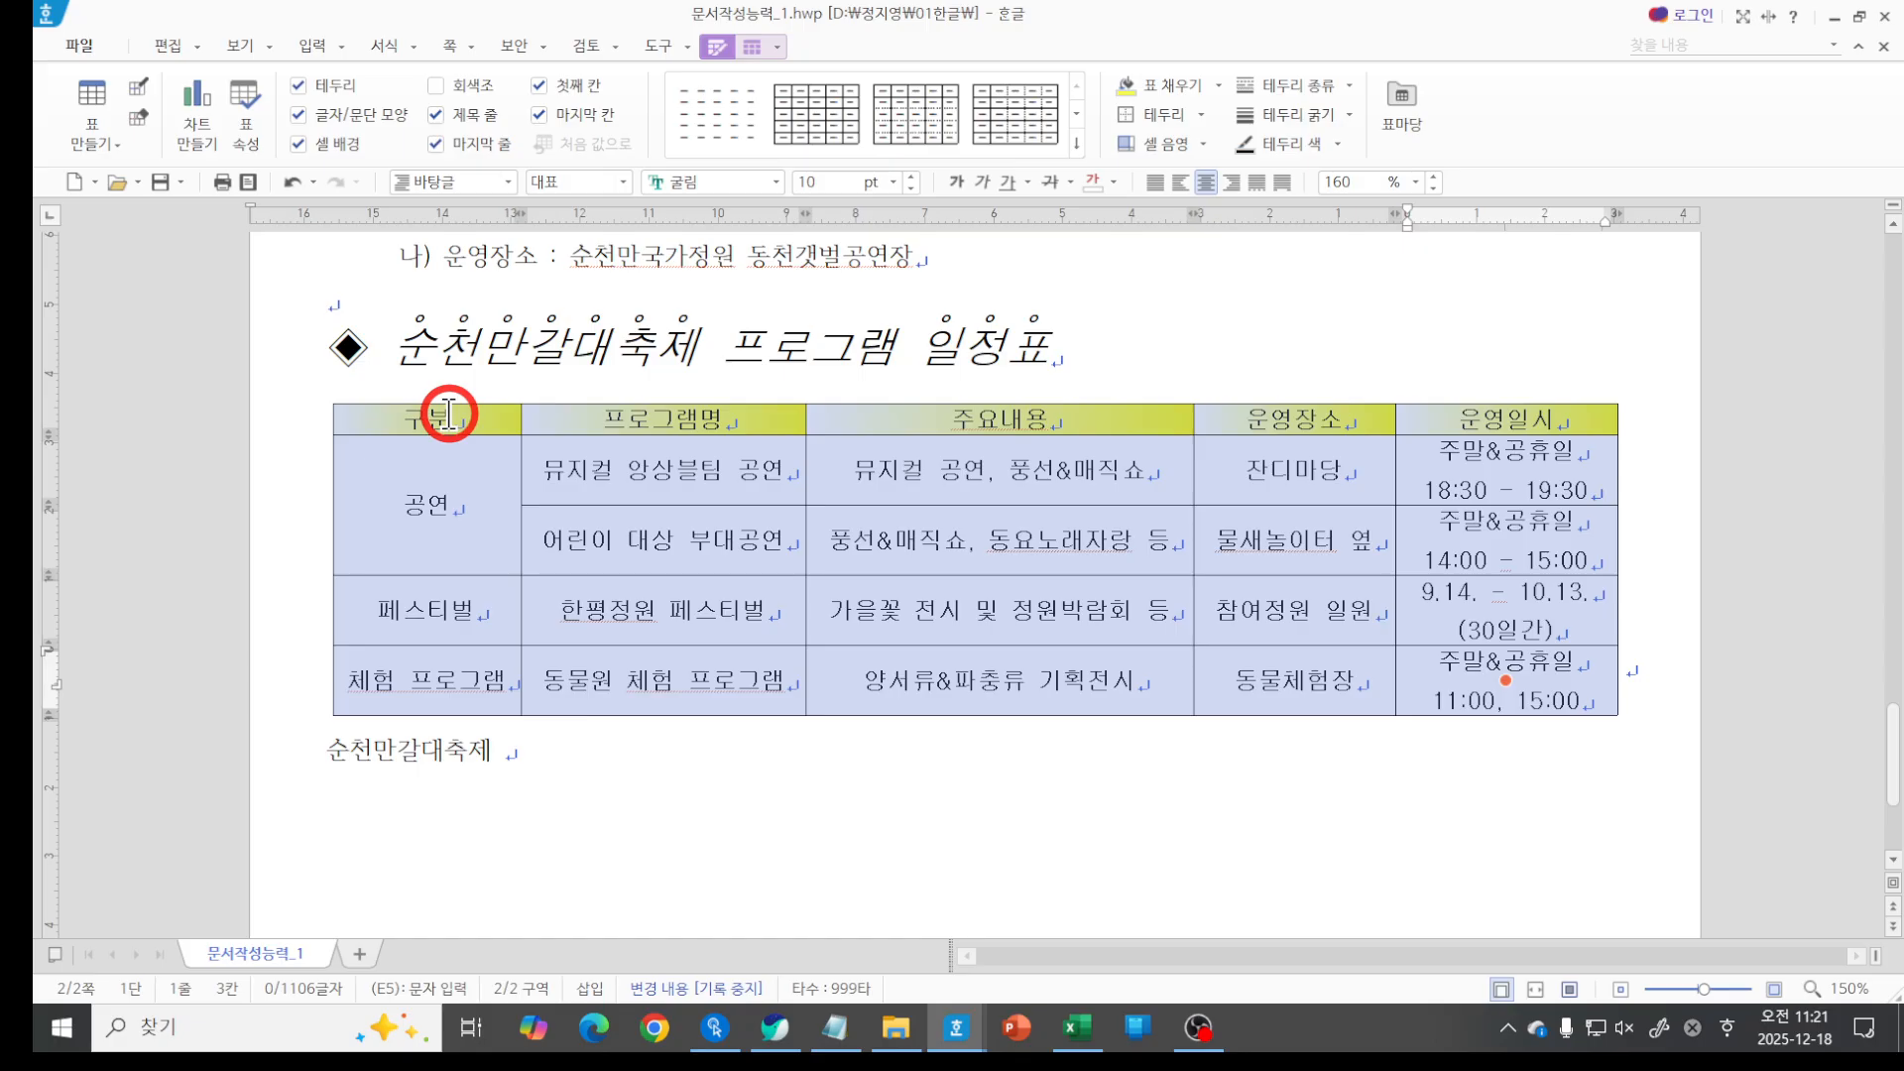
pyautogui.press('l')
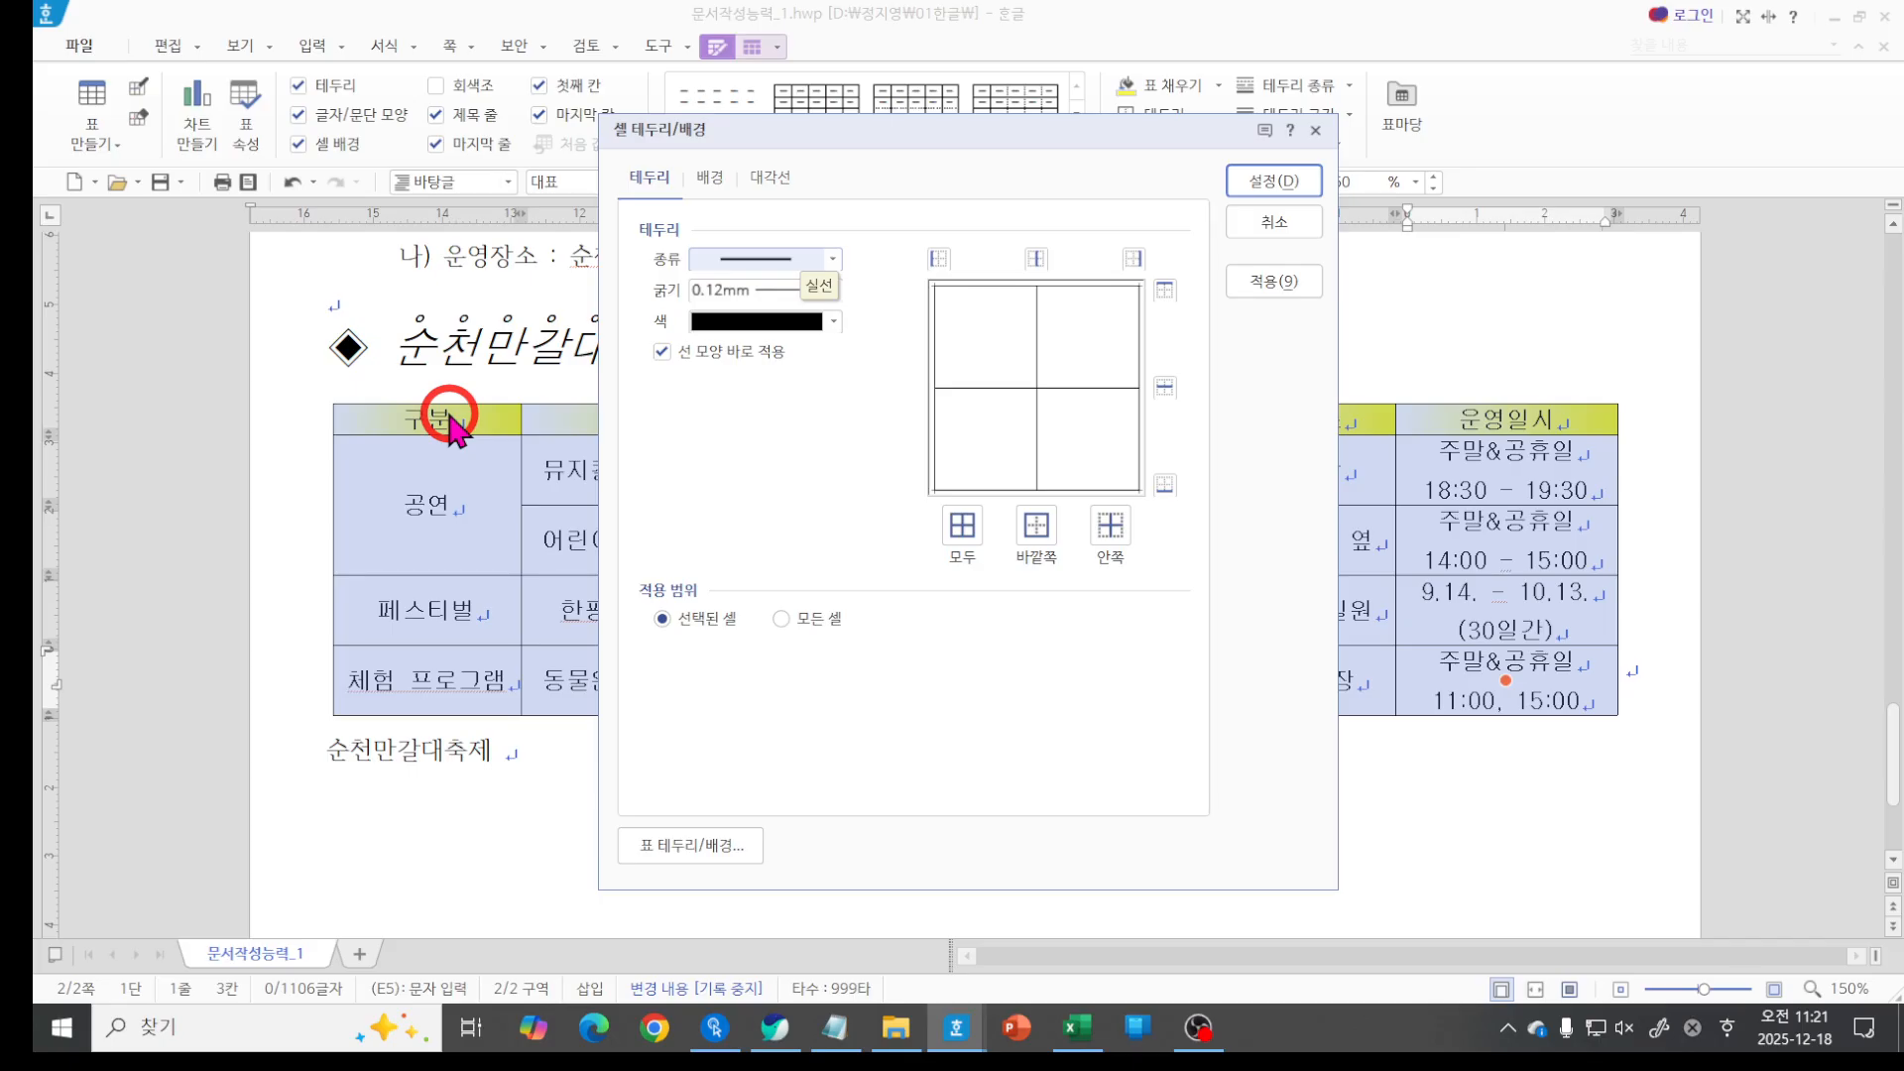
pyautogui.click(725, 256)
pyautogui.click(749, 449)
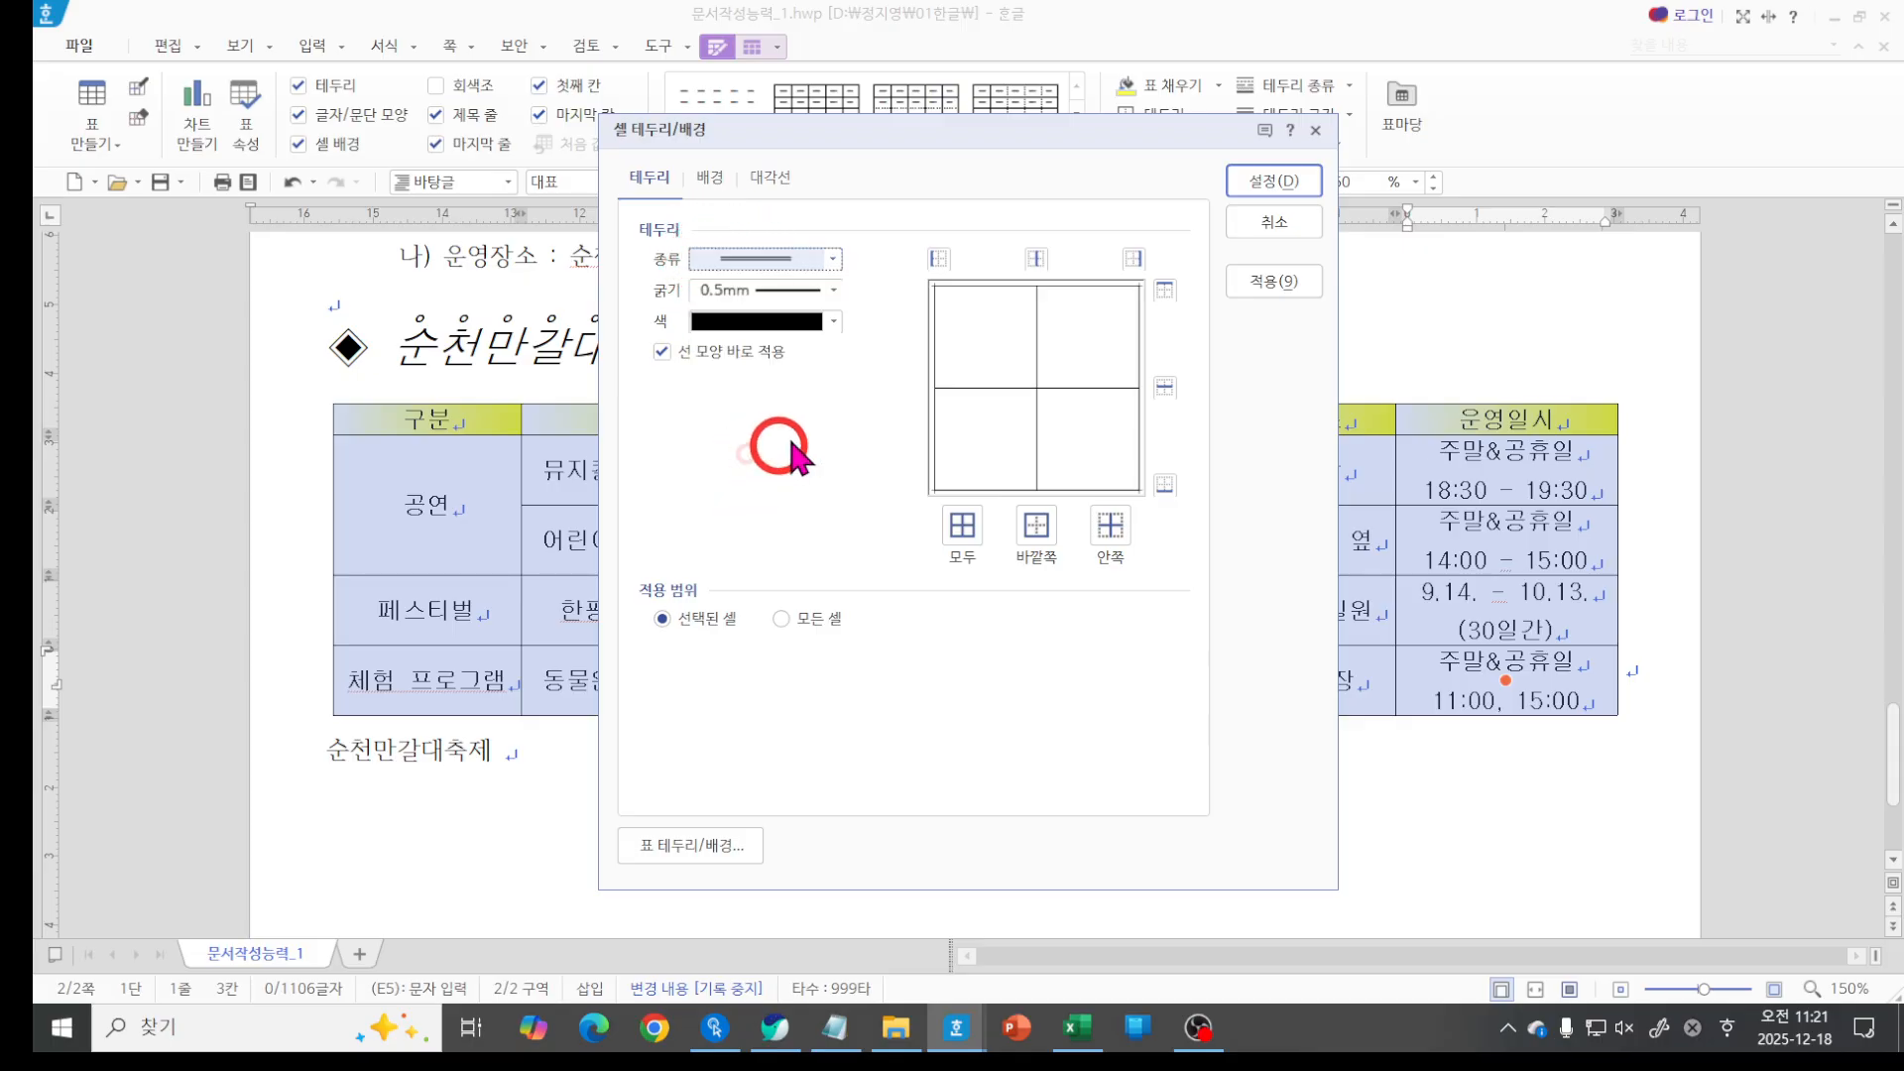
pyautogui.click(1162, 290)
pyautogui.click(1163, 483)
pyautogui.click(1166, 485)
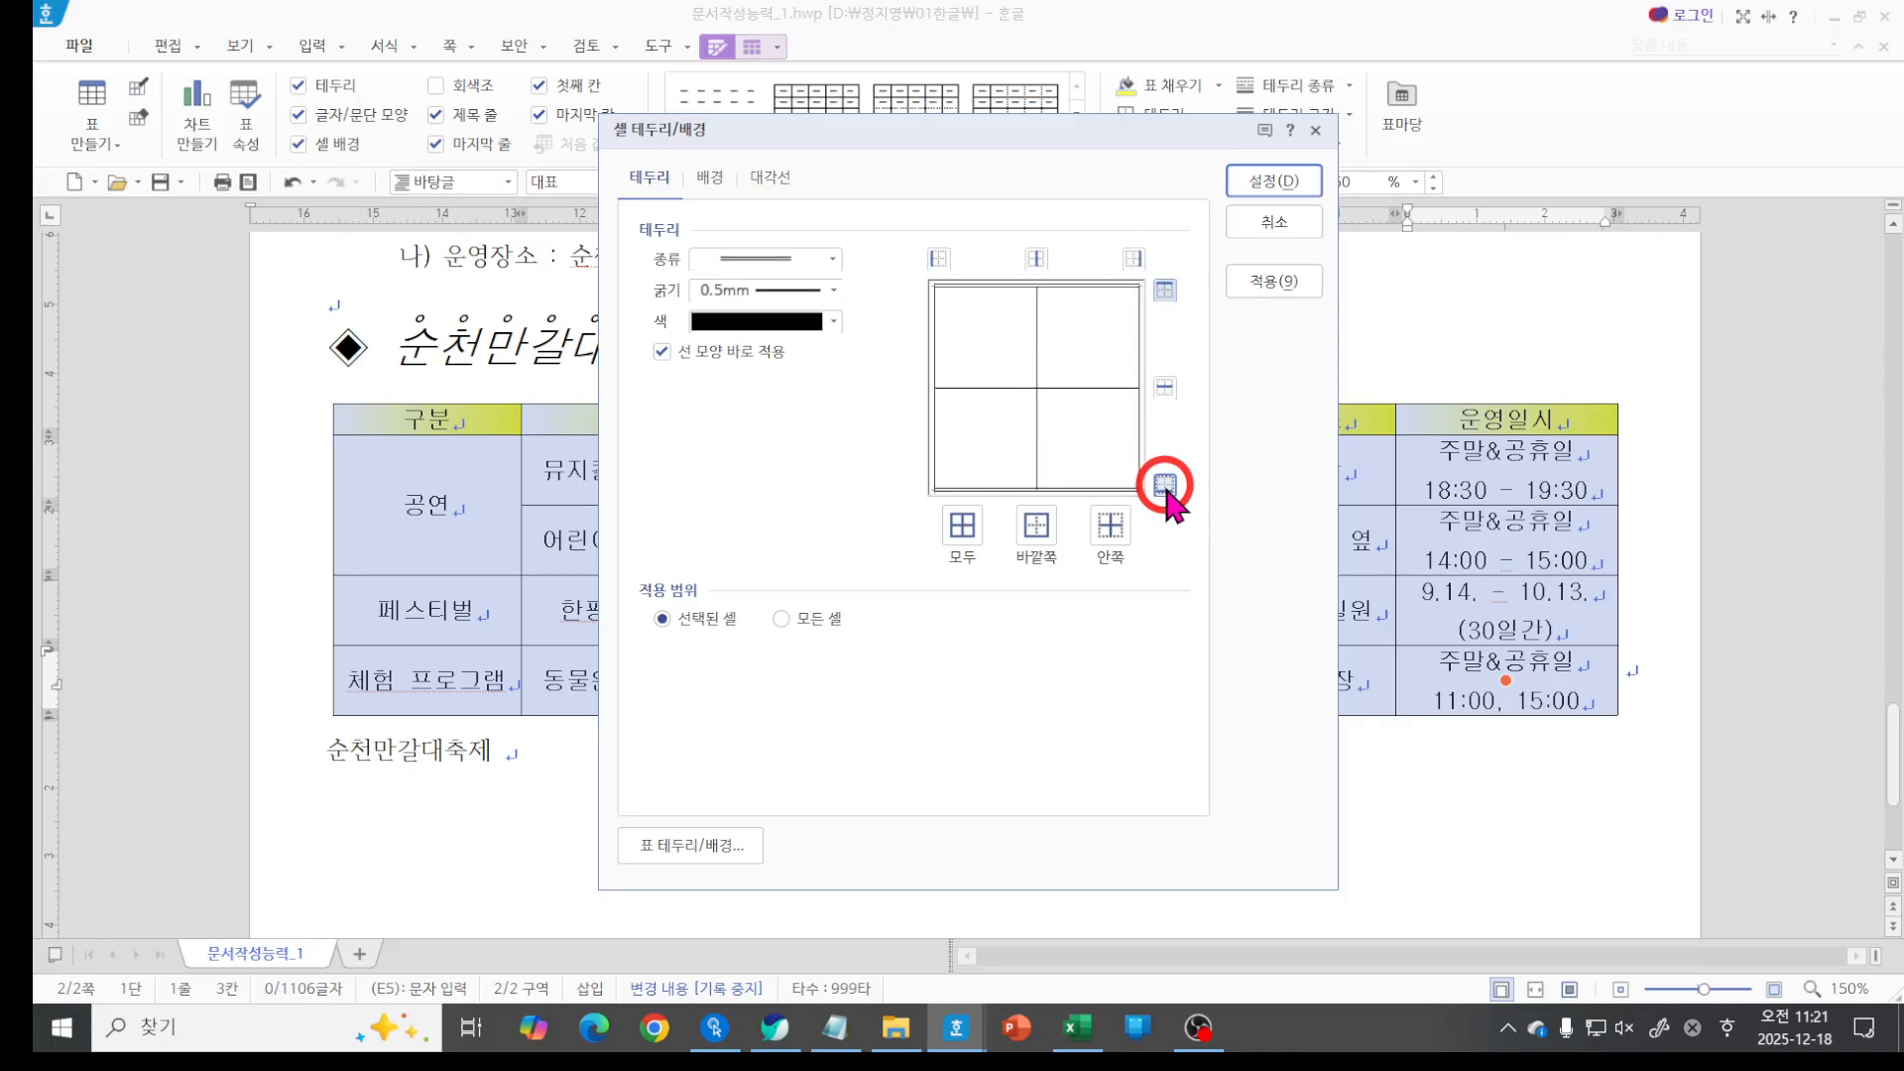
pyautogui.click(1247, 193)
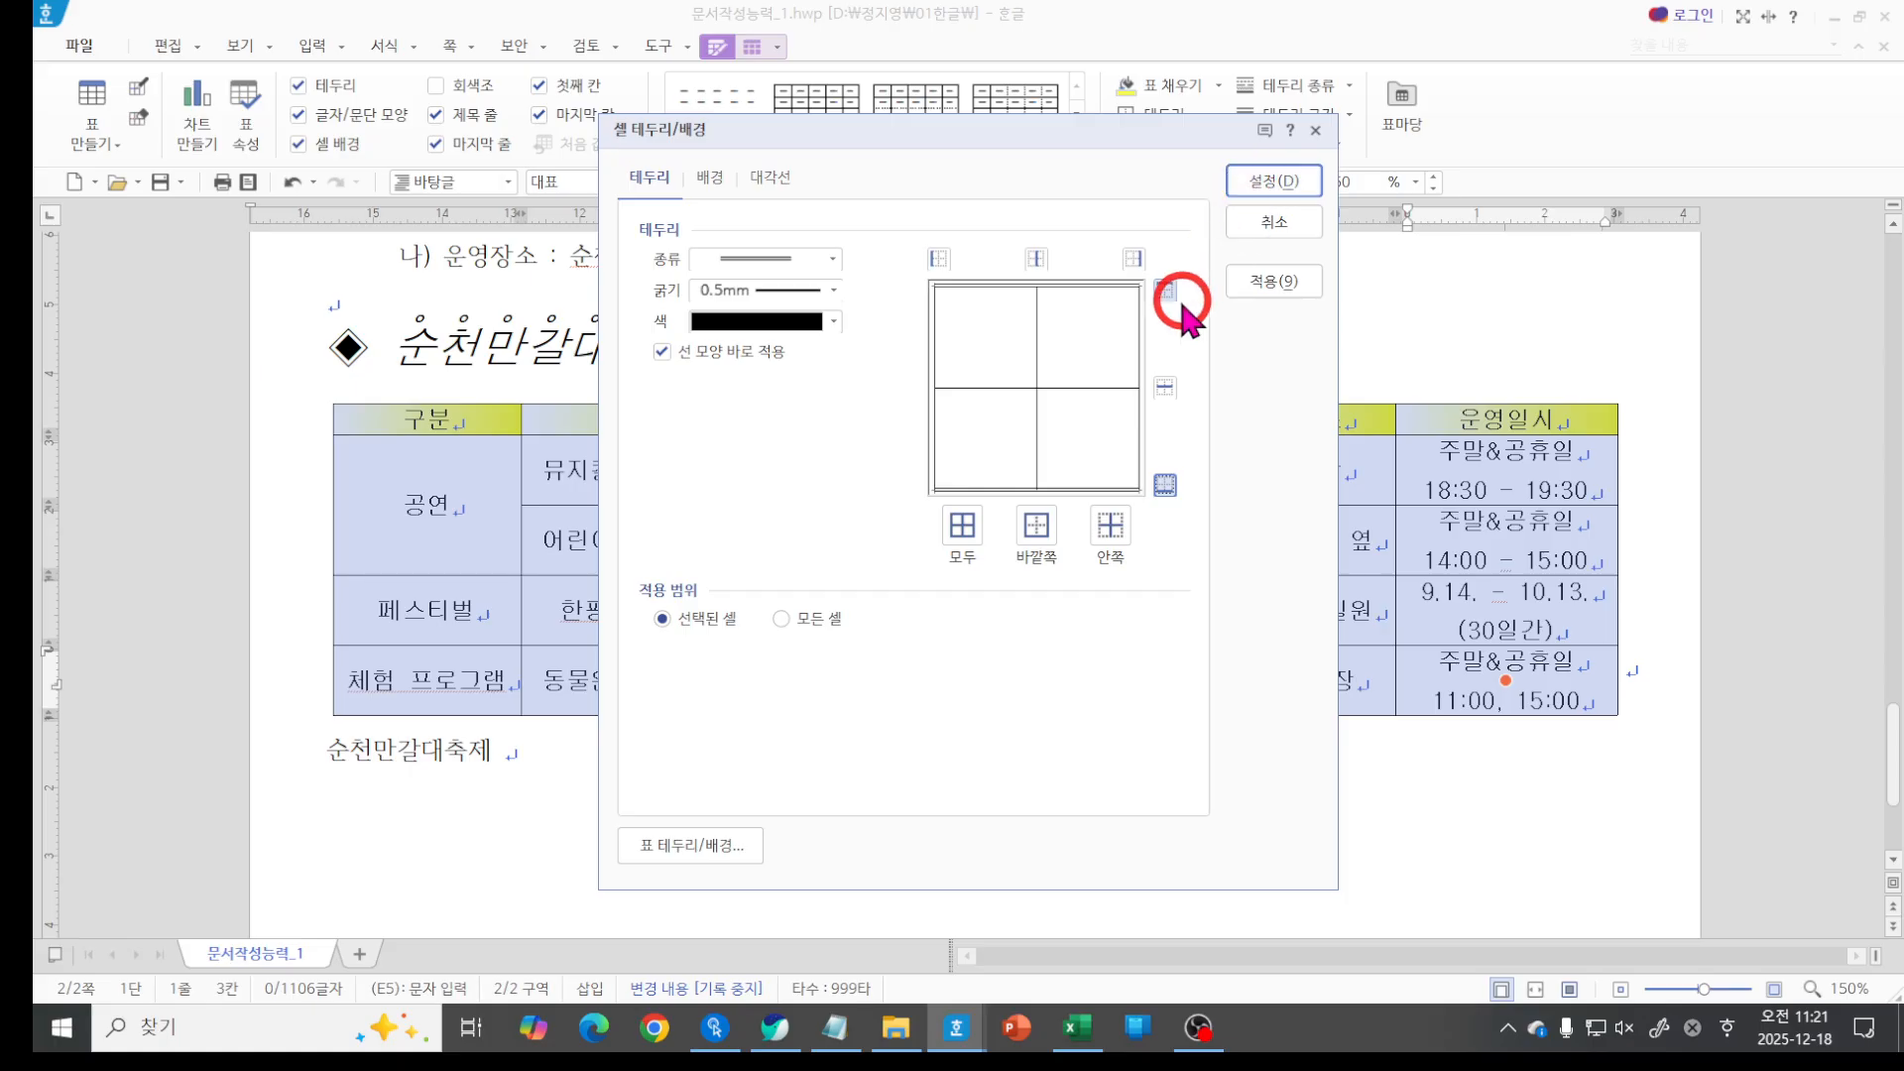
pyautogui.click(1275, 181)
pyautogui.click(1296, 288)
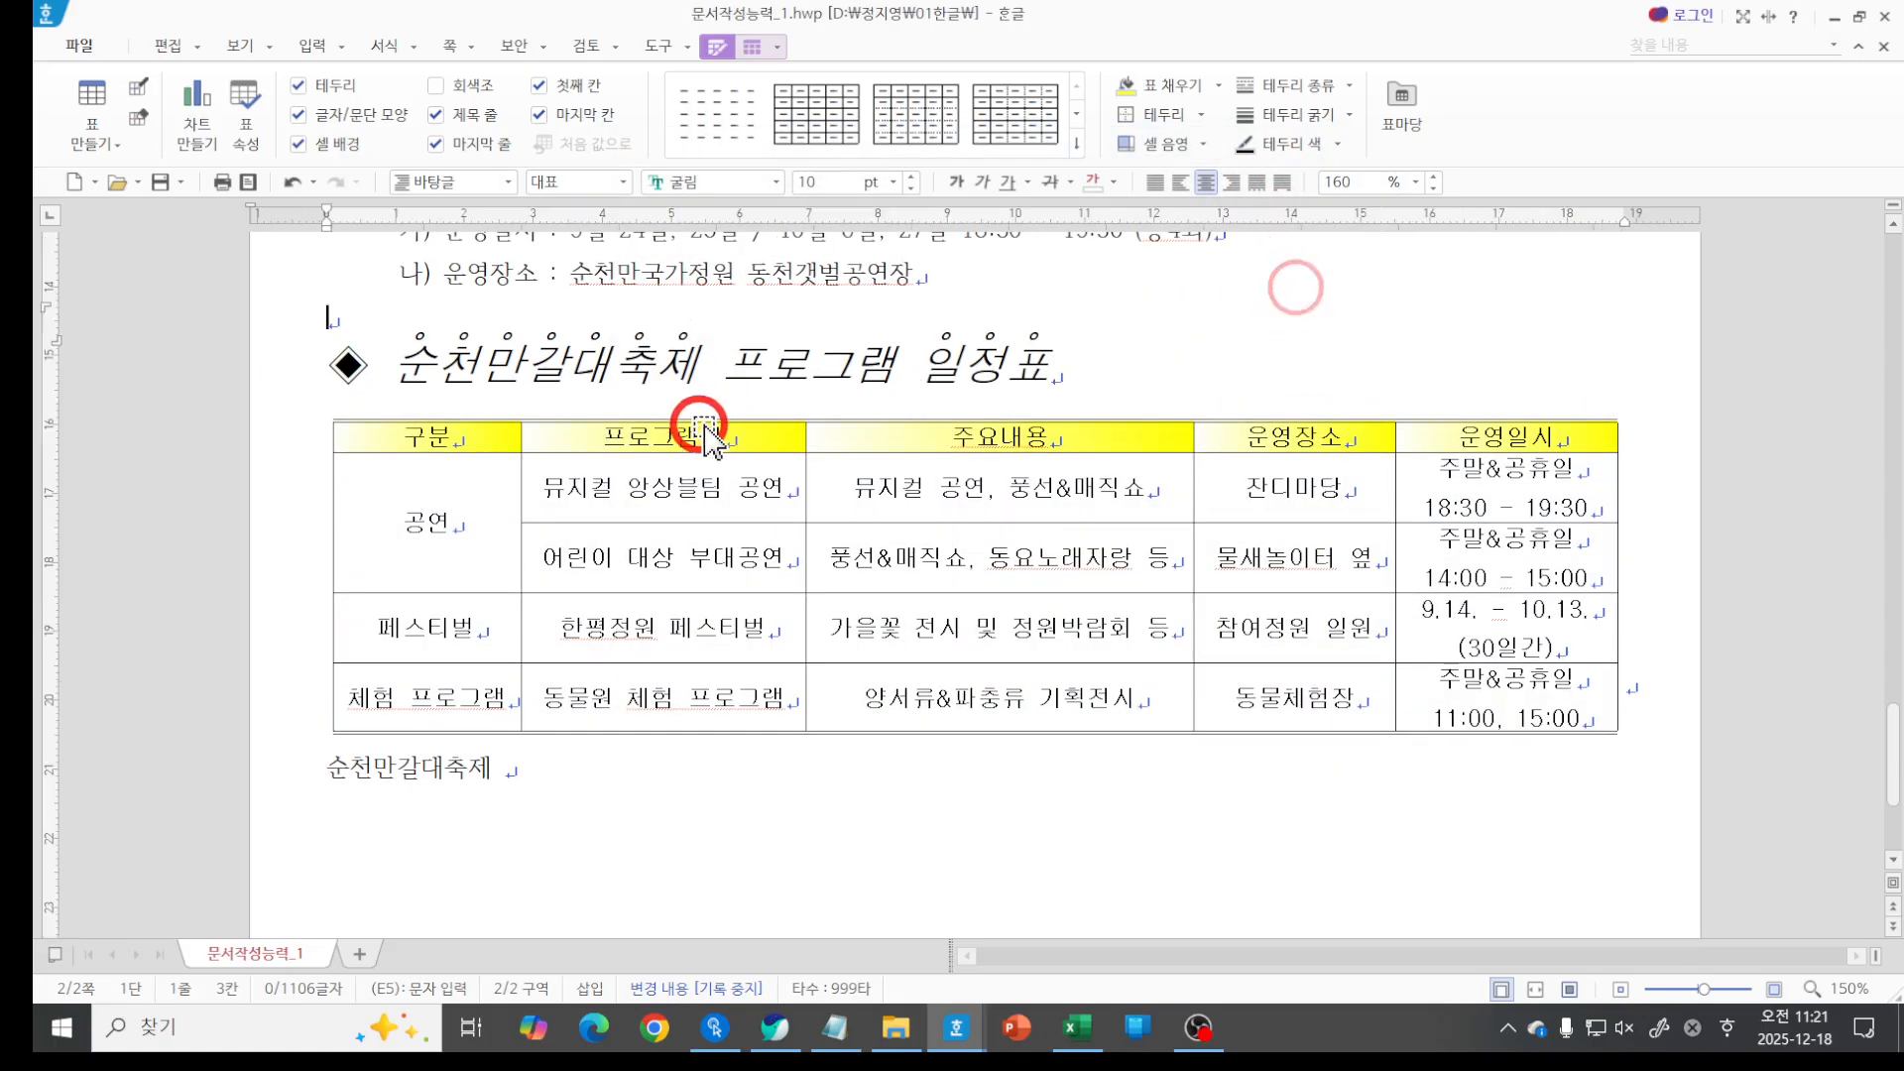
# Add a 0.5 mm double-line border along the bottom edge of the table's header row.
pyautogui.moveTo(490, 437); pyautogui.dragTo(1483, 436)
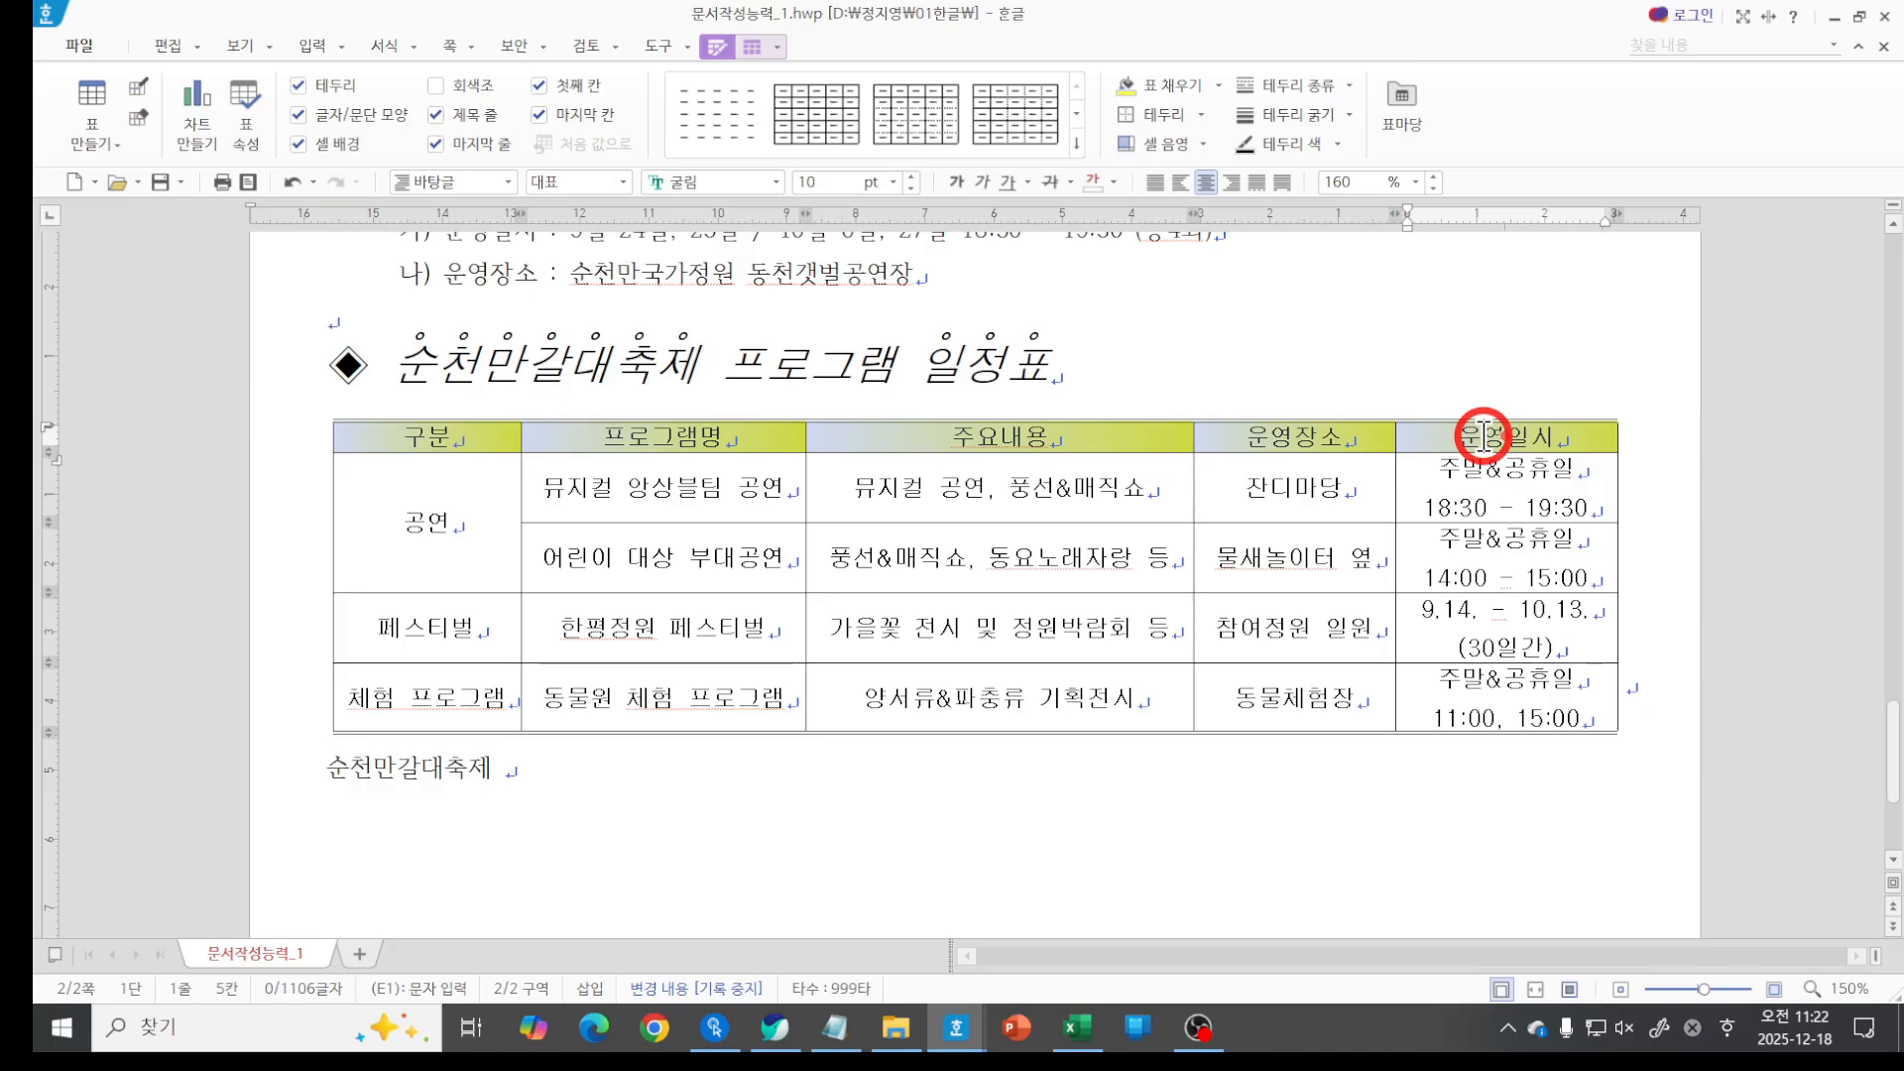
pyautogui.press('l')
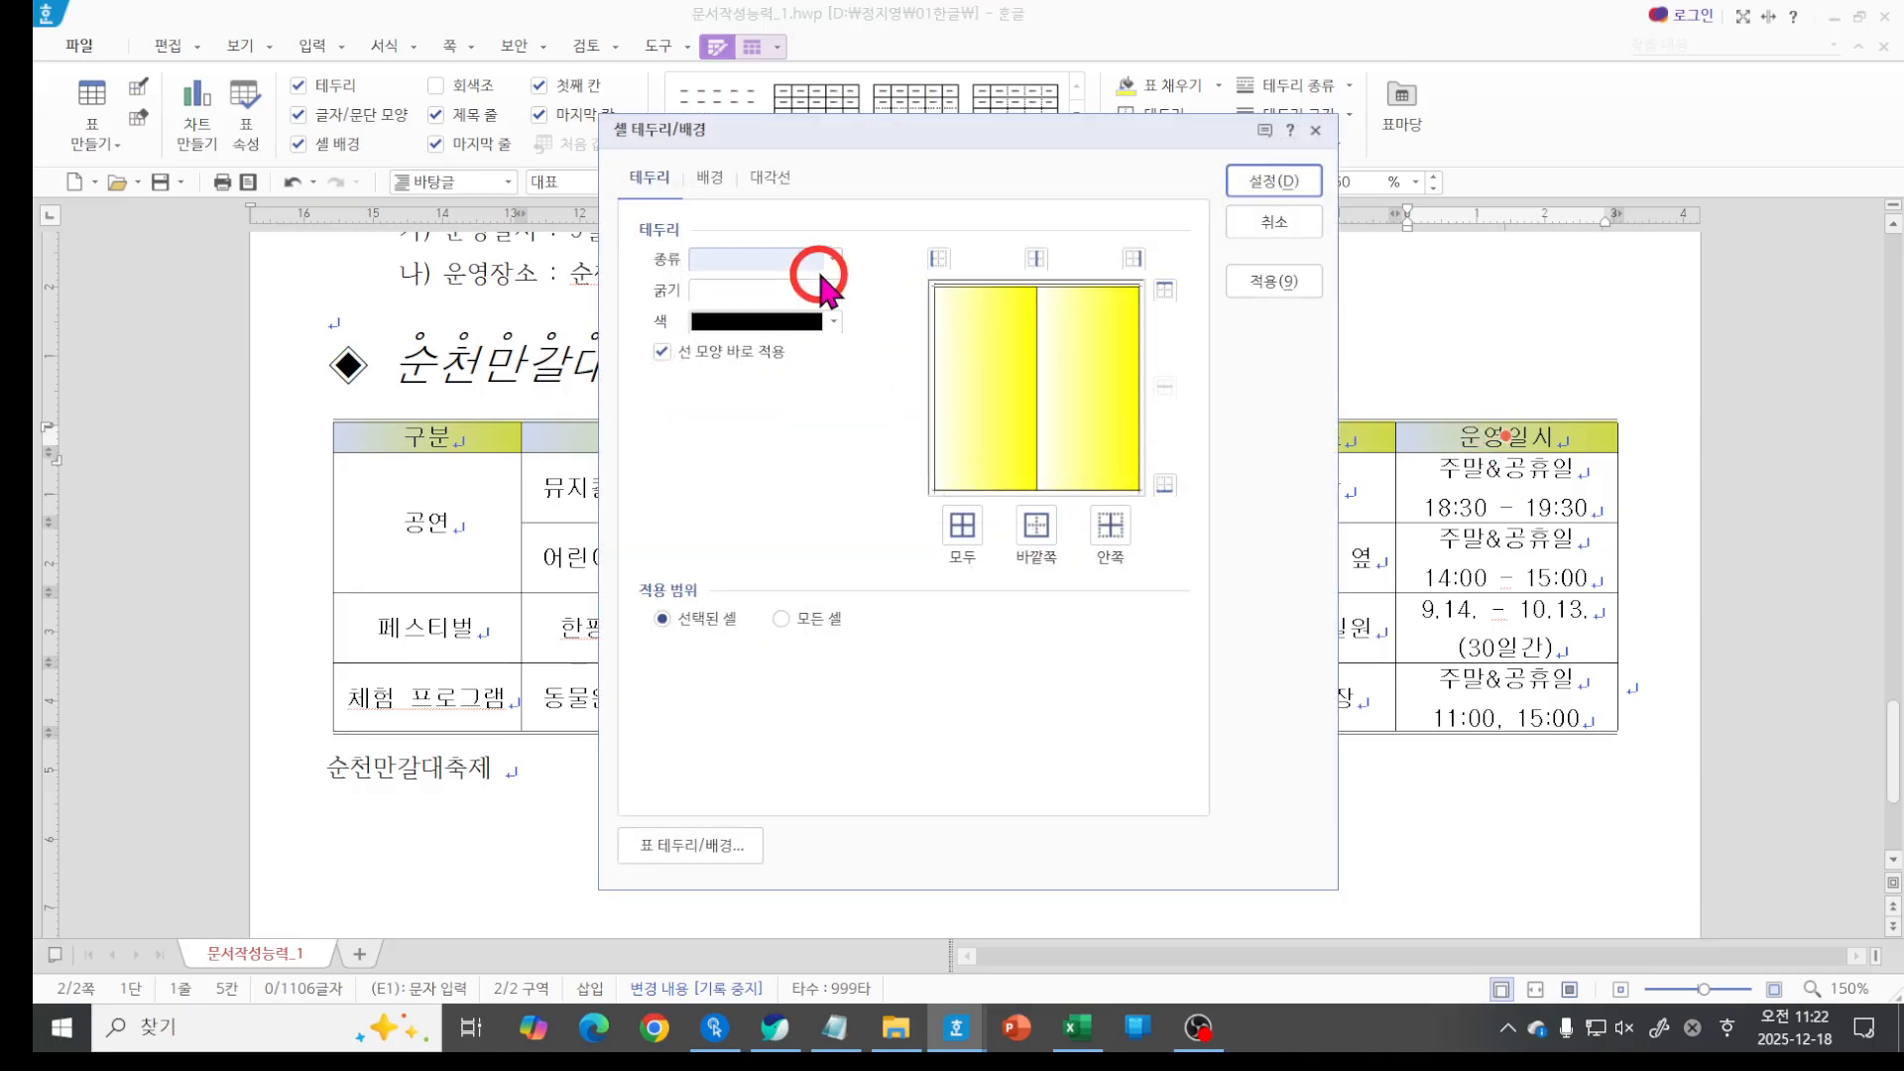
pyautogui.click(784, 260)
pyautogui.click(764, 448)
pyautogui.click(1041, 319)
pyautogui.click(1165, 483)
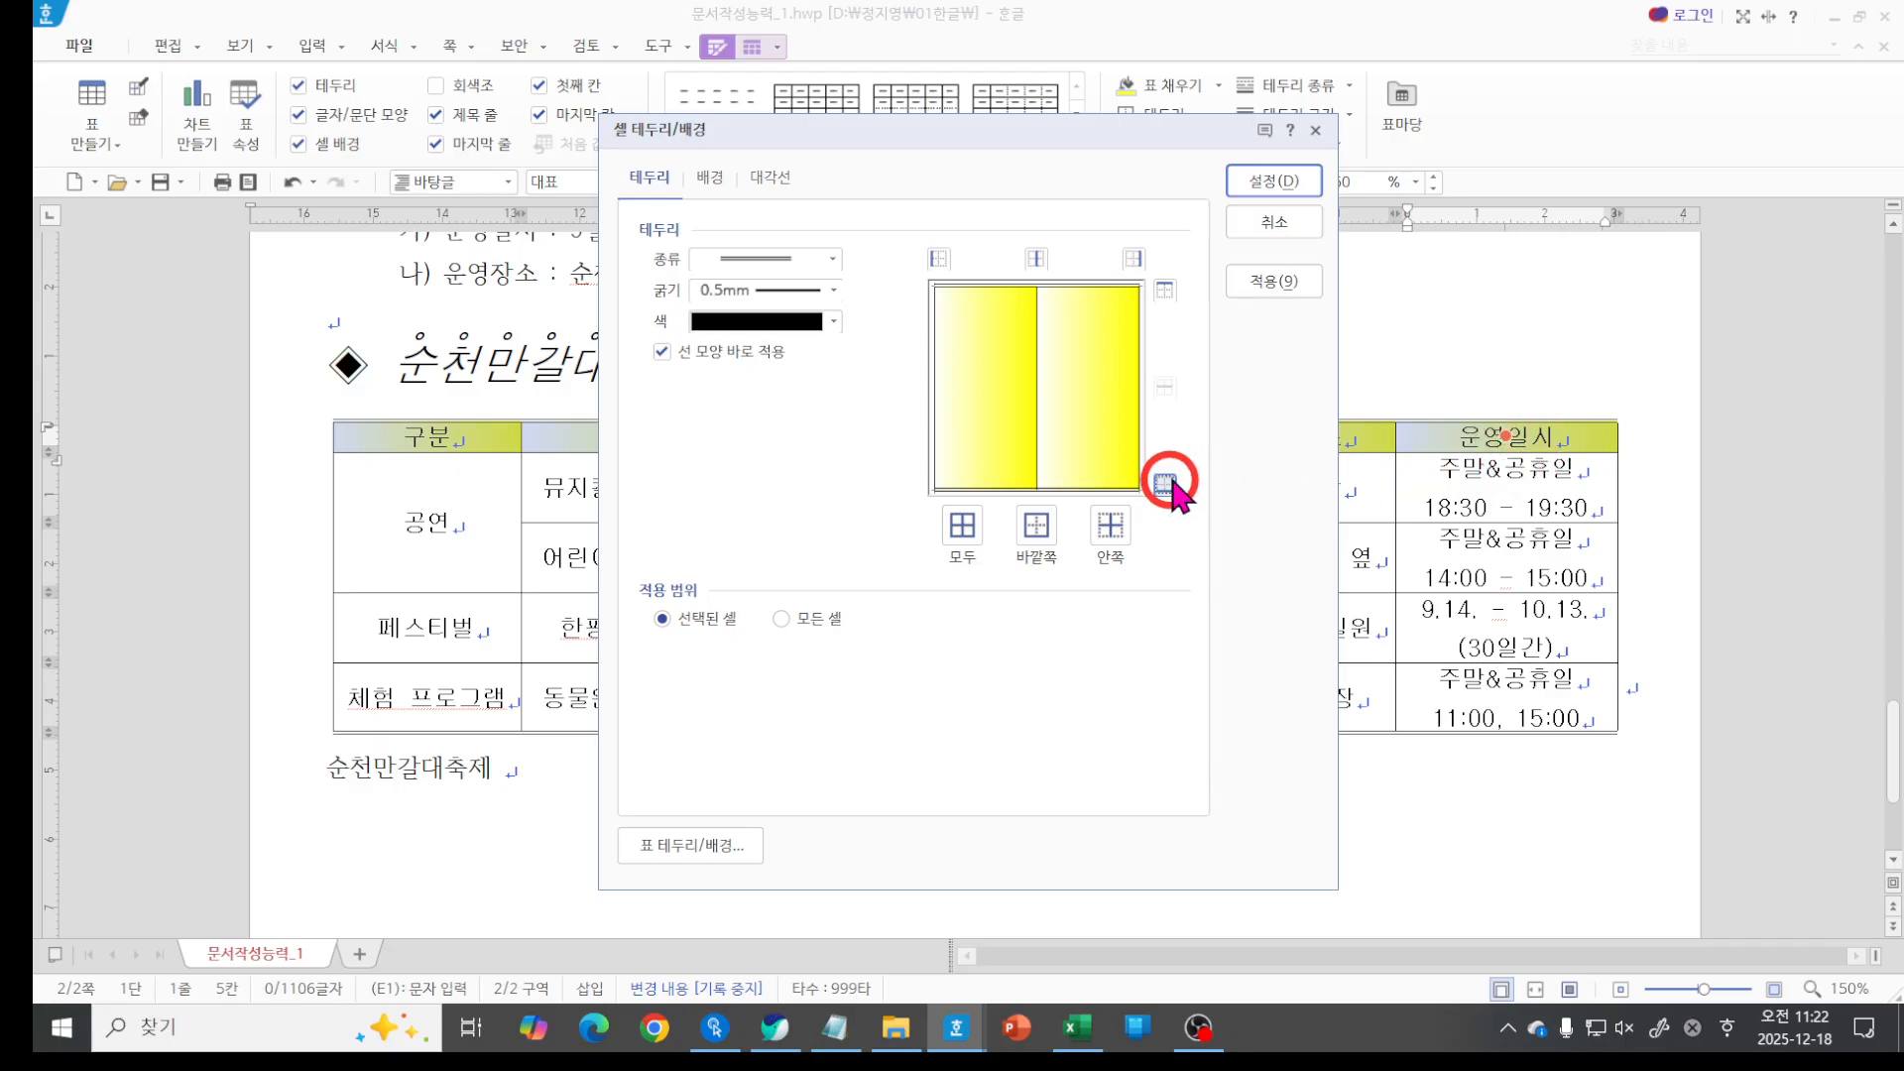
pyautogui.click(1266, 186)
pyautogui.click(1338, 311)
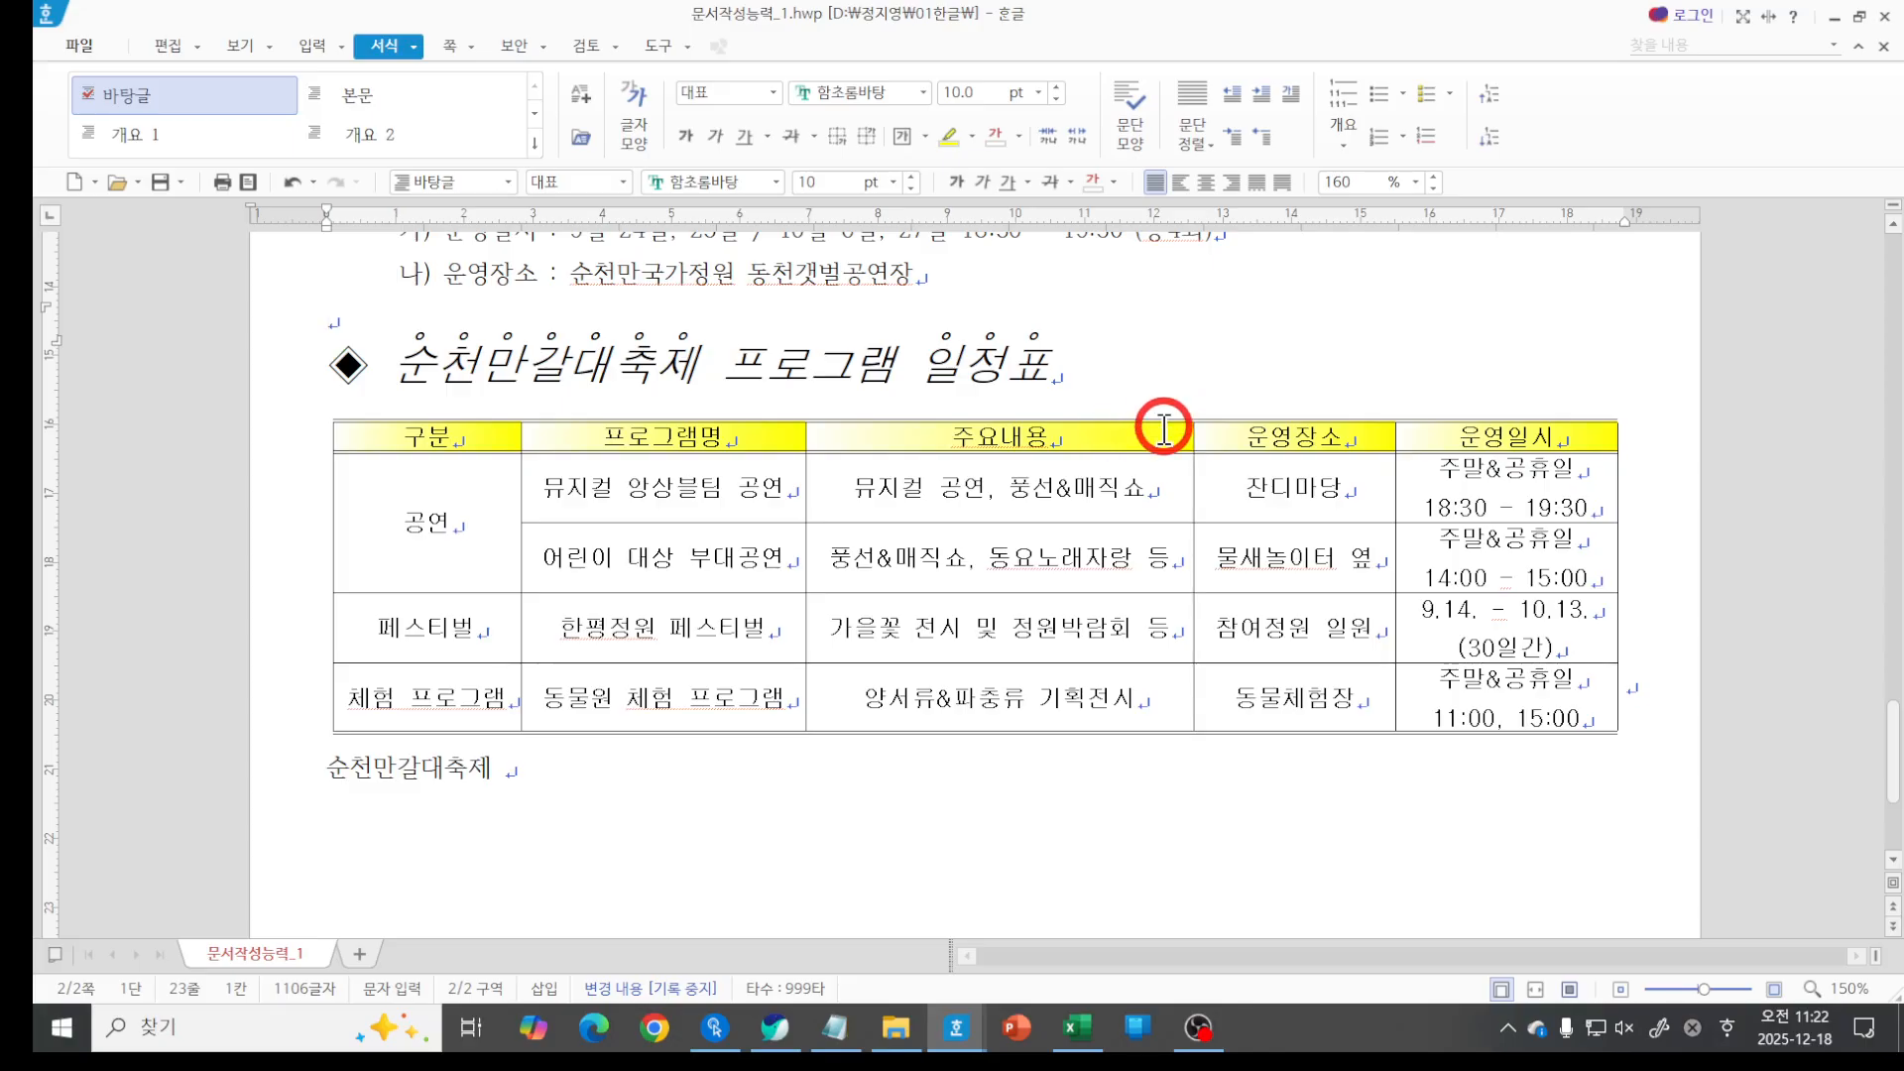
# Increase the height of all schedule table rows by four increments.
pyautogui.moveTo(1164, 429); pyautogui.dragTo(1176, 732)
pyautogui.hotkey('ctrl', 'Down')
pyautogui.hotkey('ctrl', 'Down')
pyautogui.hotkey('ctrl', 'Down')
pyautogui.hotkey('ctrl', 'Down')
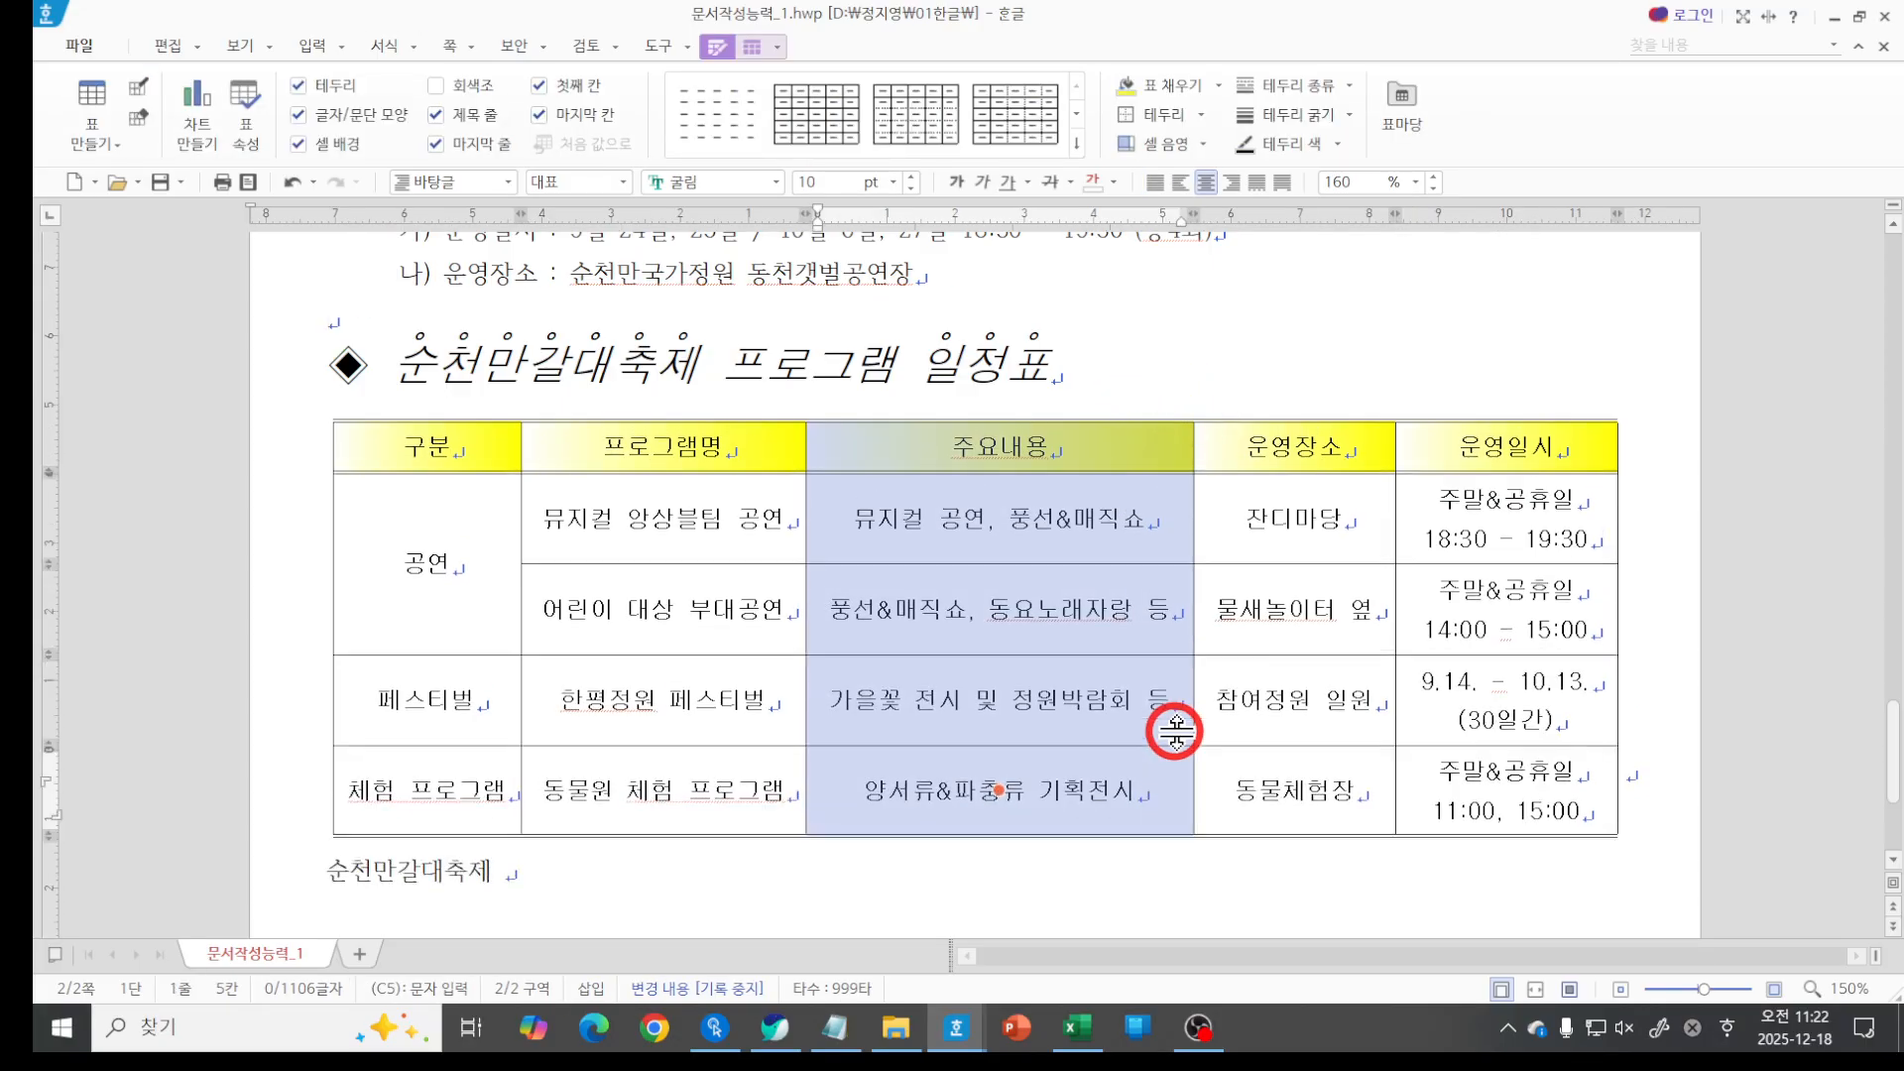
pyautogui.click(1279, 607)
pyautogui.press('F5')
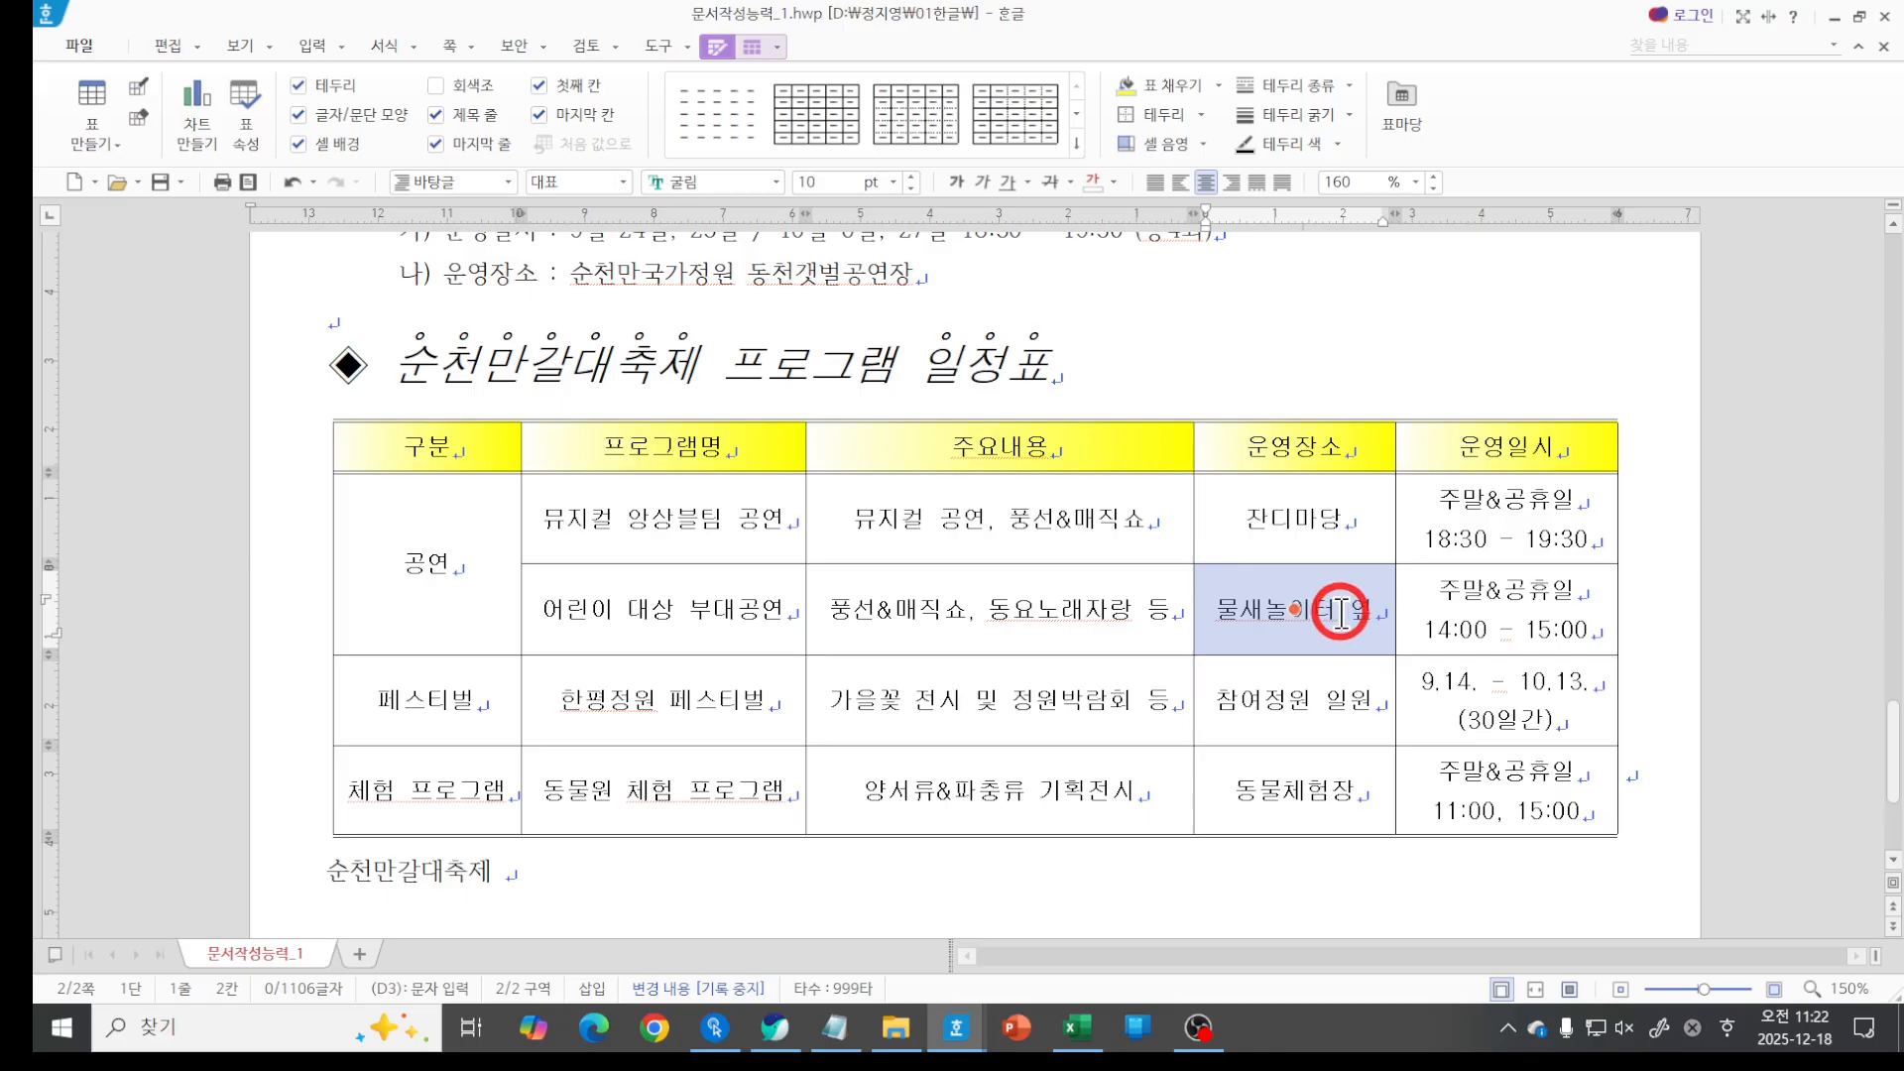
pyautogui.moveTo(329, 420); pyautogui.dragTo(329, 808)
pyautogui.moveTo(1623, 425); pyautogui.dragTo(1622, 858)
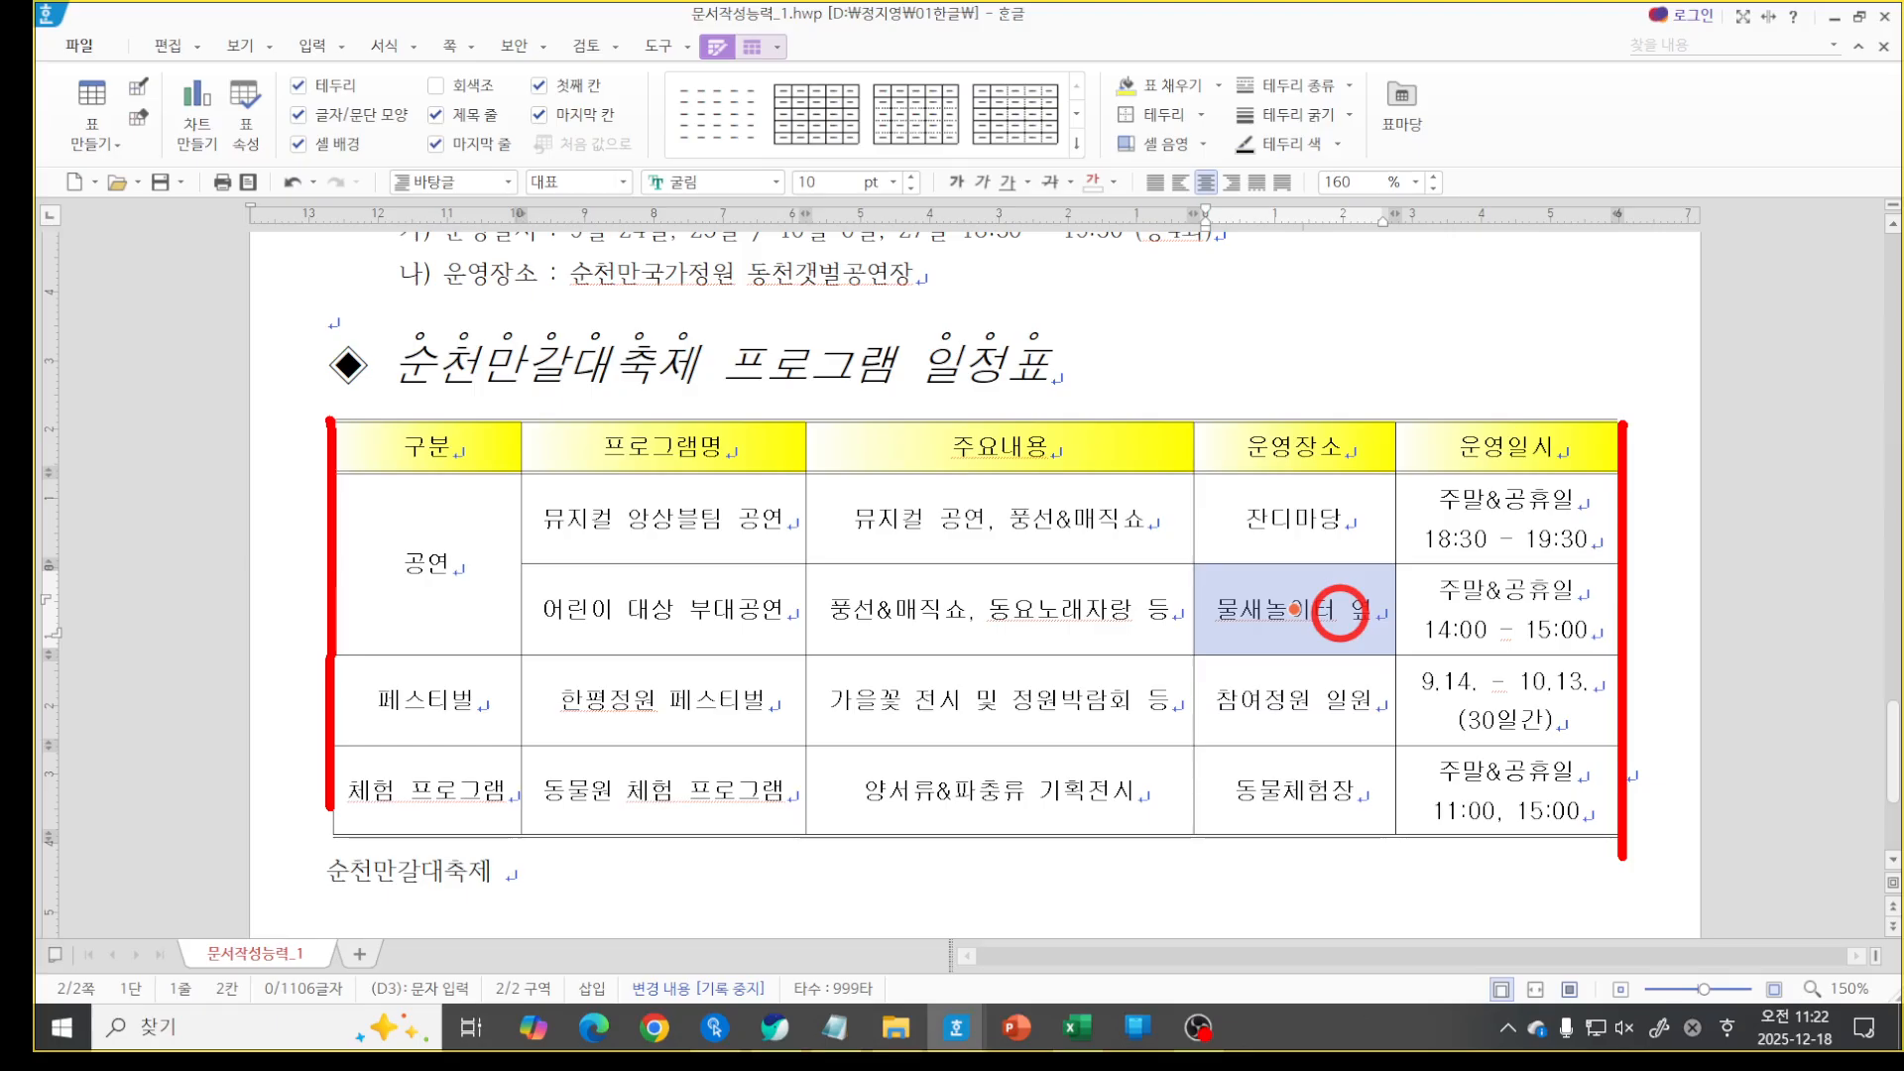
pyautogui.press('Escape')
# Remove the left and right outer borders of the whole schedule table by setting their line type to 없음.
pyautogui.click(927, 513)
pyautogui.press('F5')
pyautogui.press('F5')
pyautogui.press('F5')
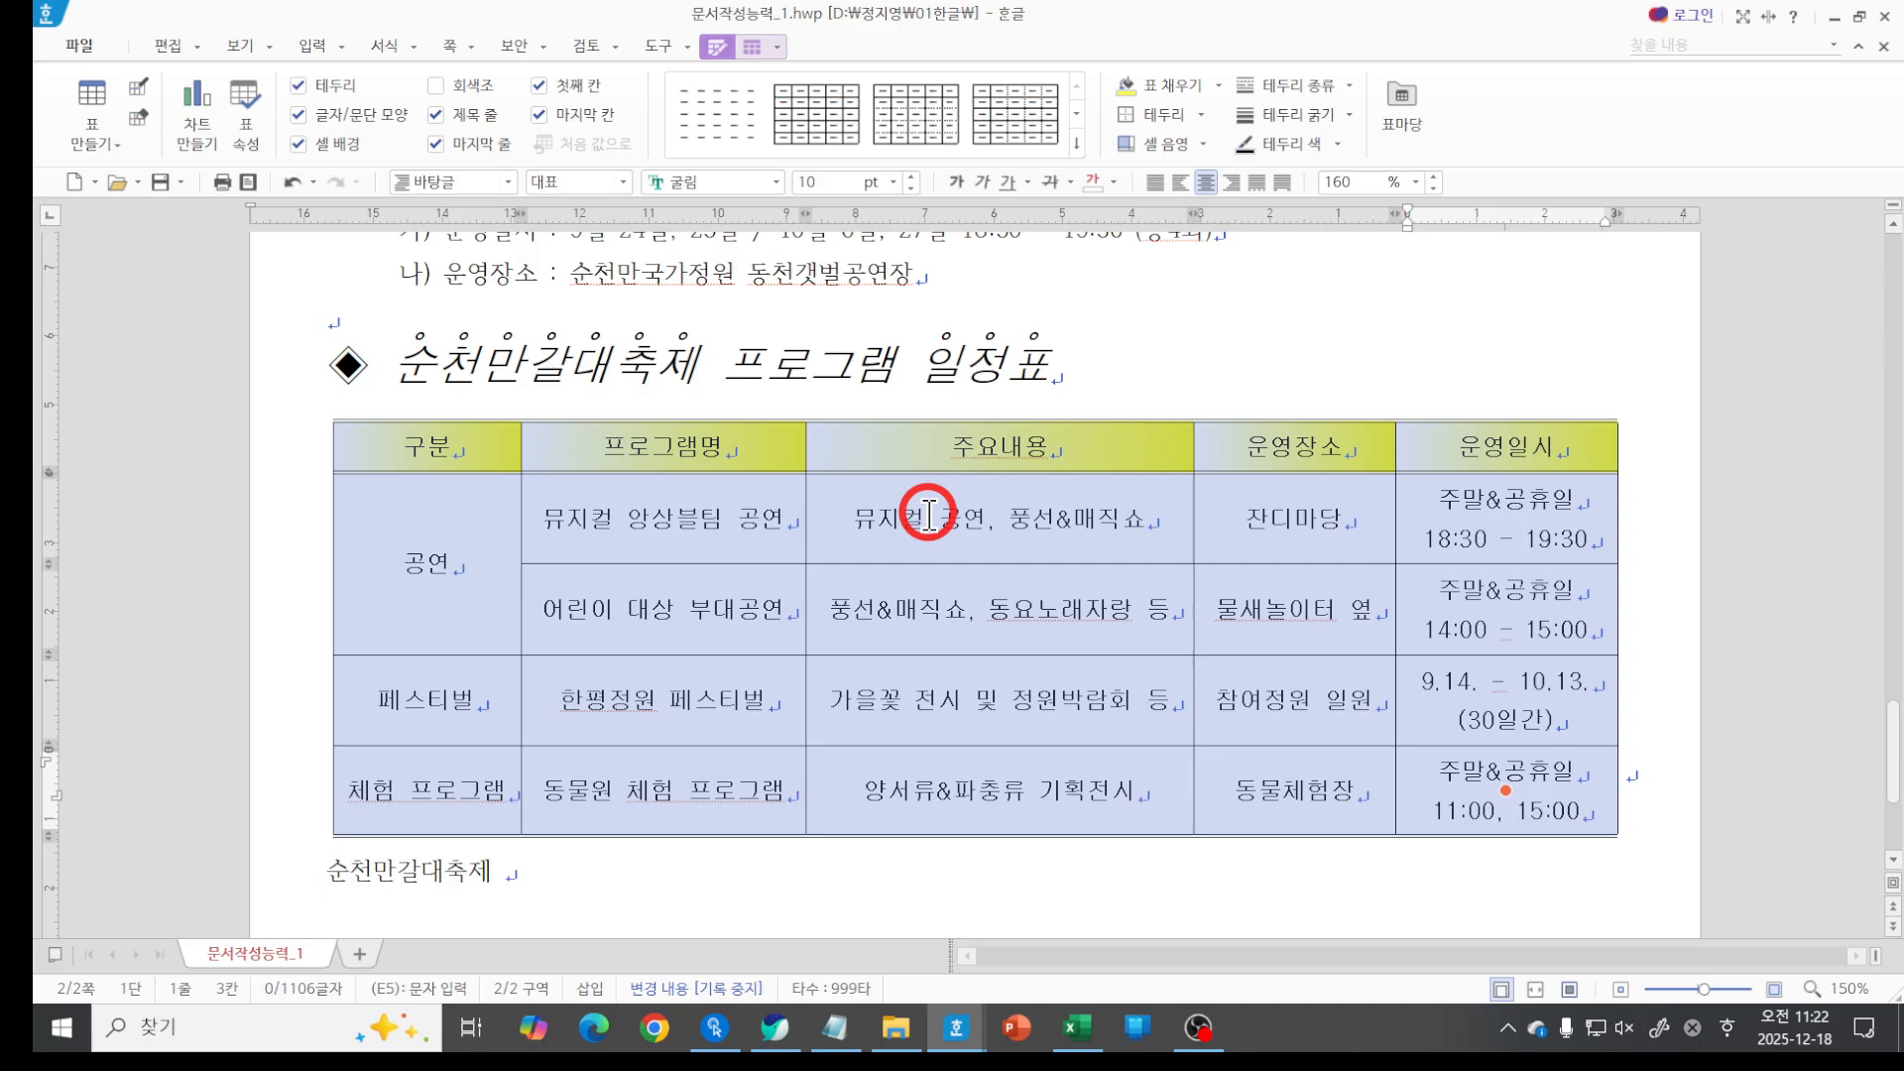
pyautogui.press('l')
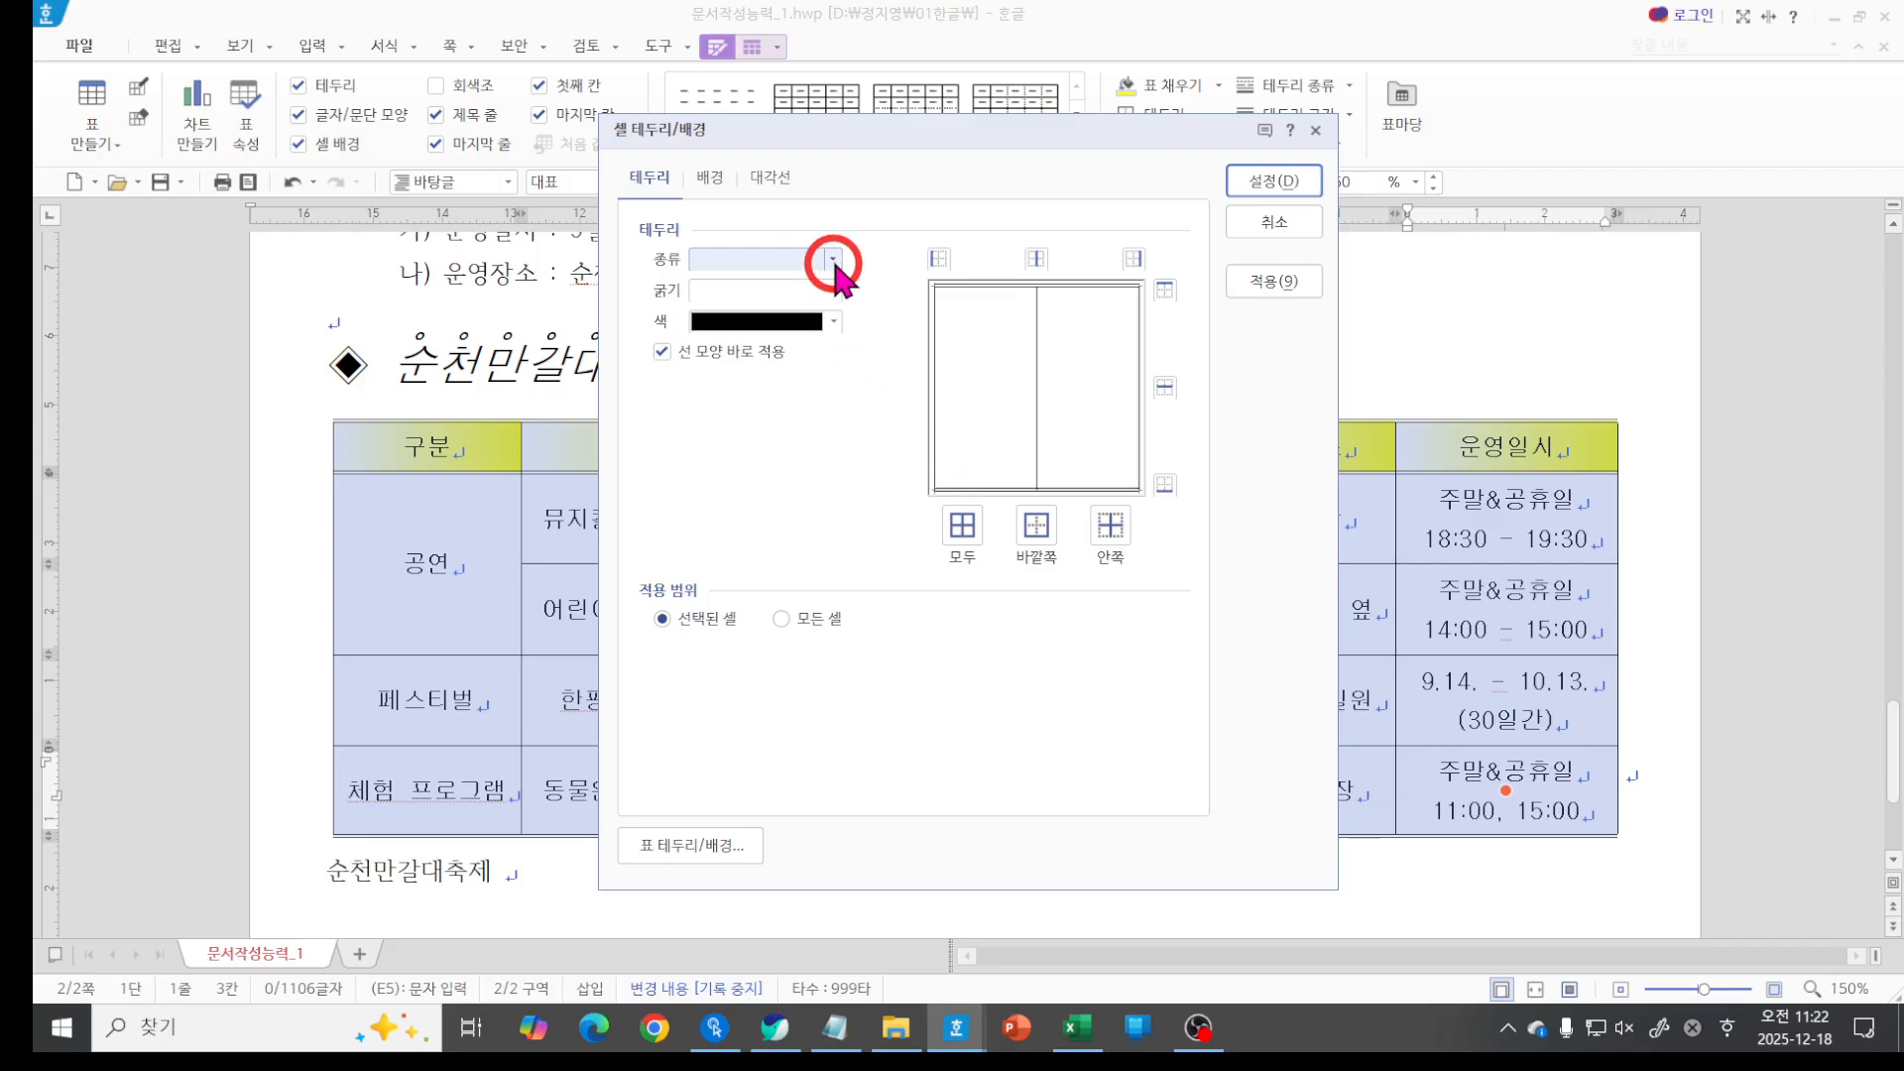
pyautogui.click(833, 261)
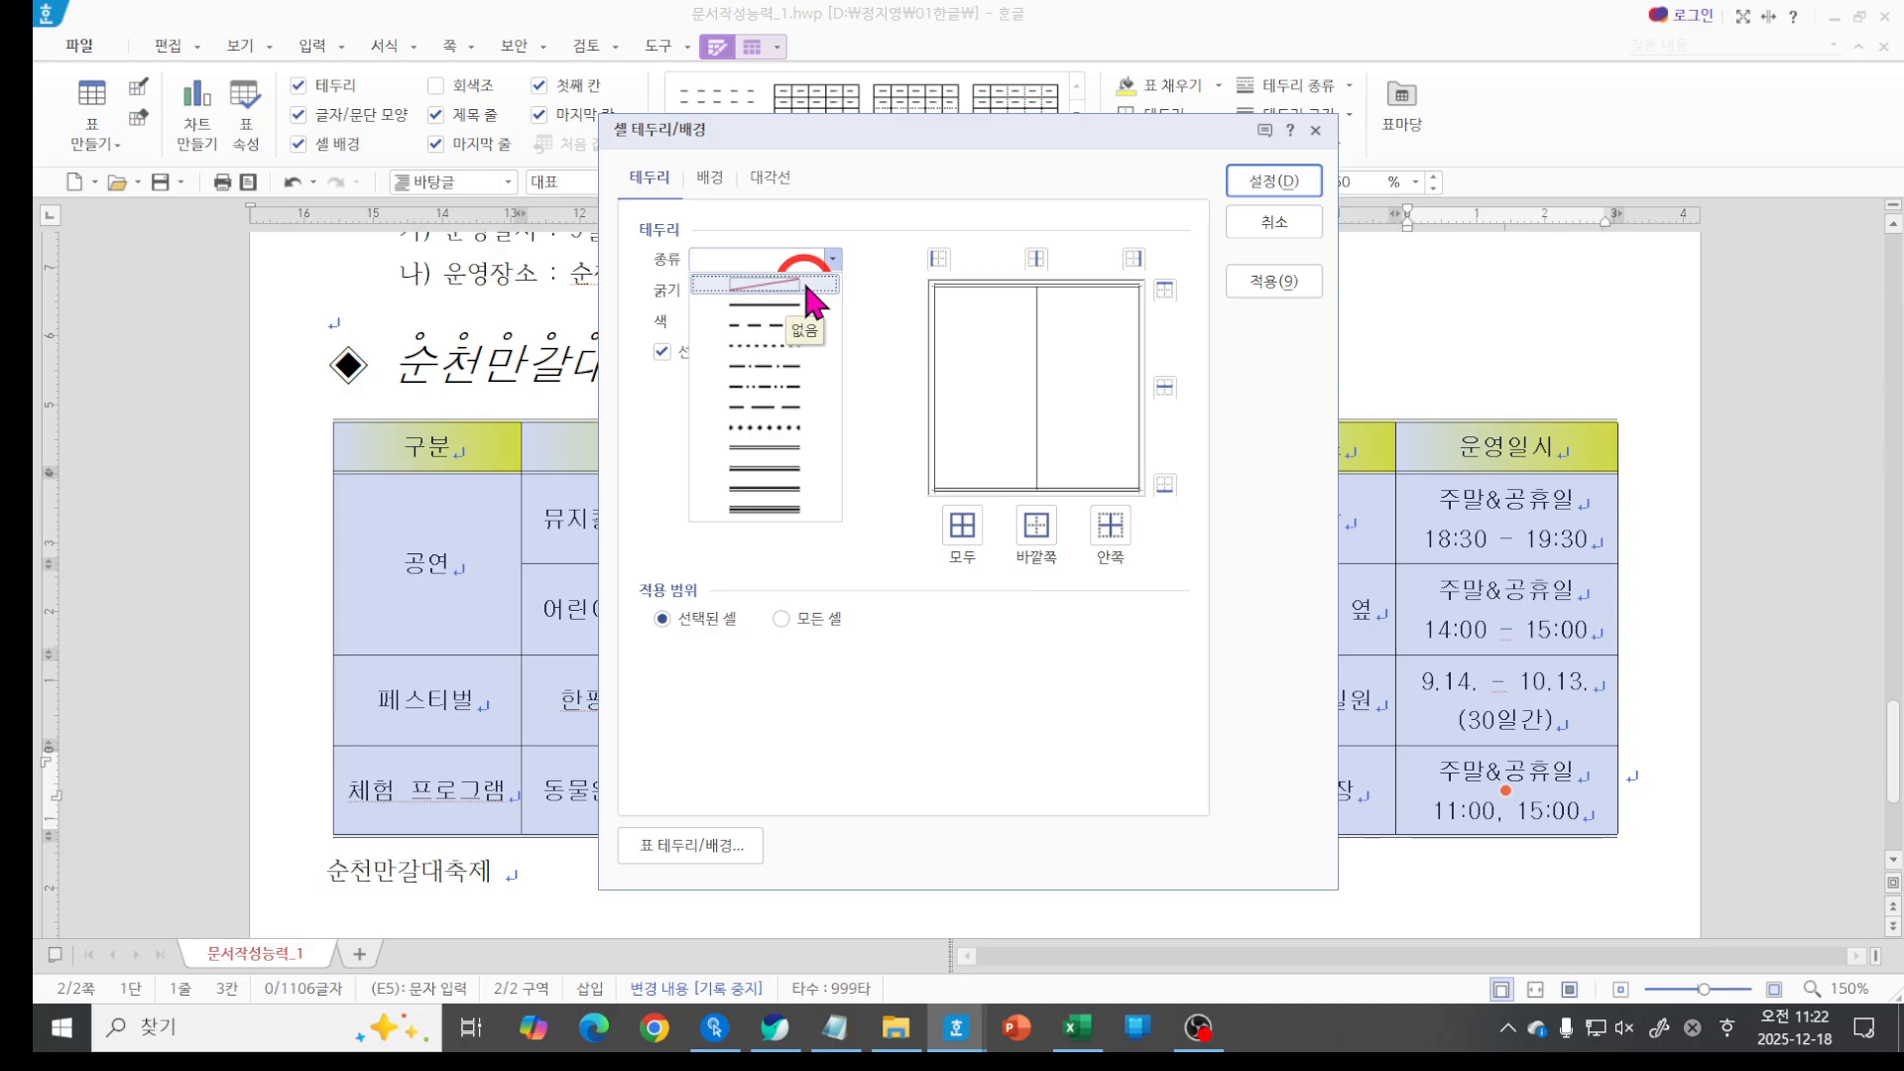
pyautogui.click(801, 281)
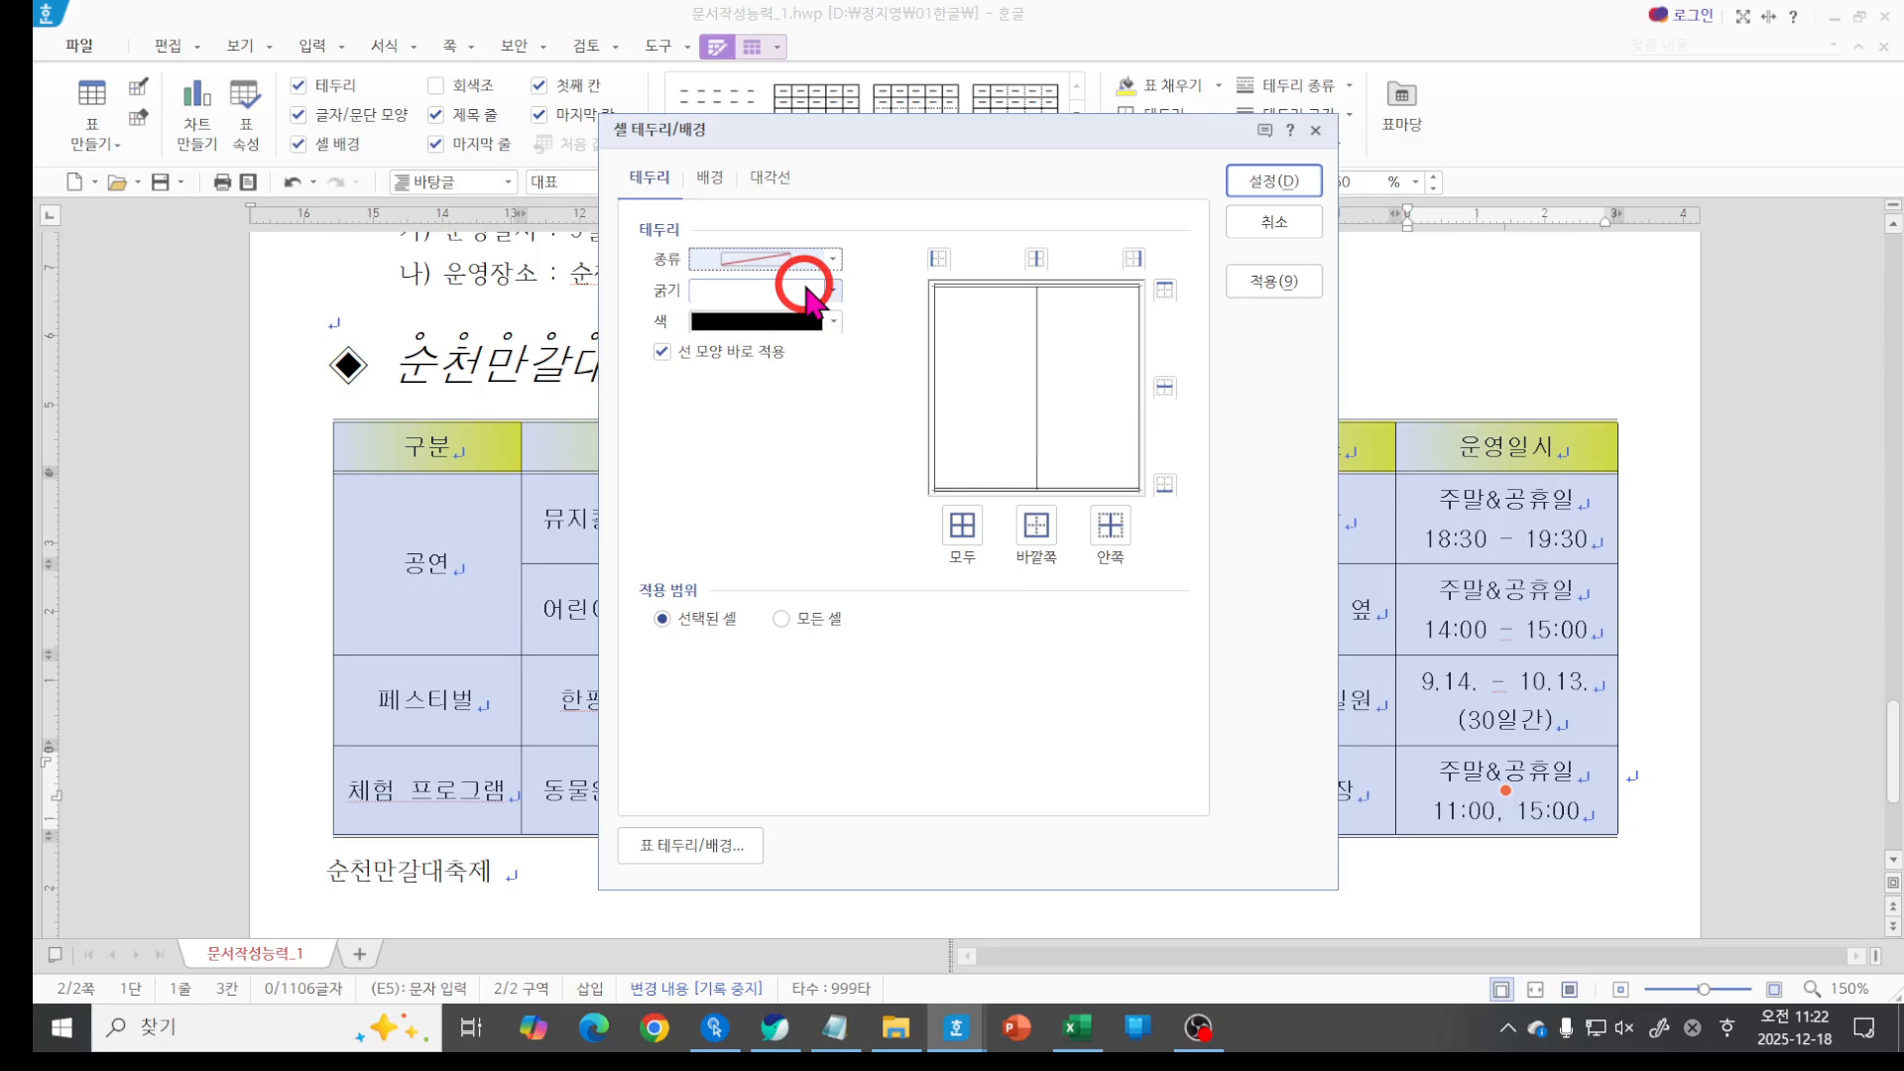
pyautogui.click(938, 260)
pyautogui.click(1131, 260)
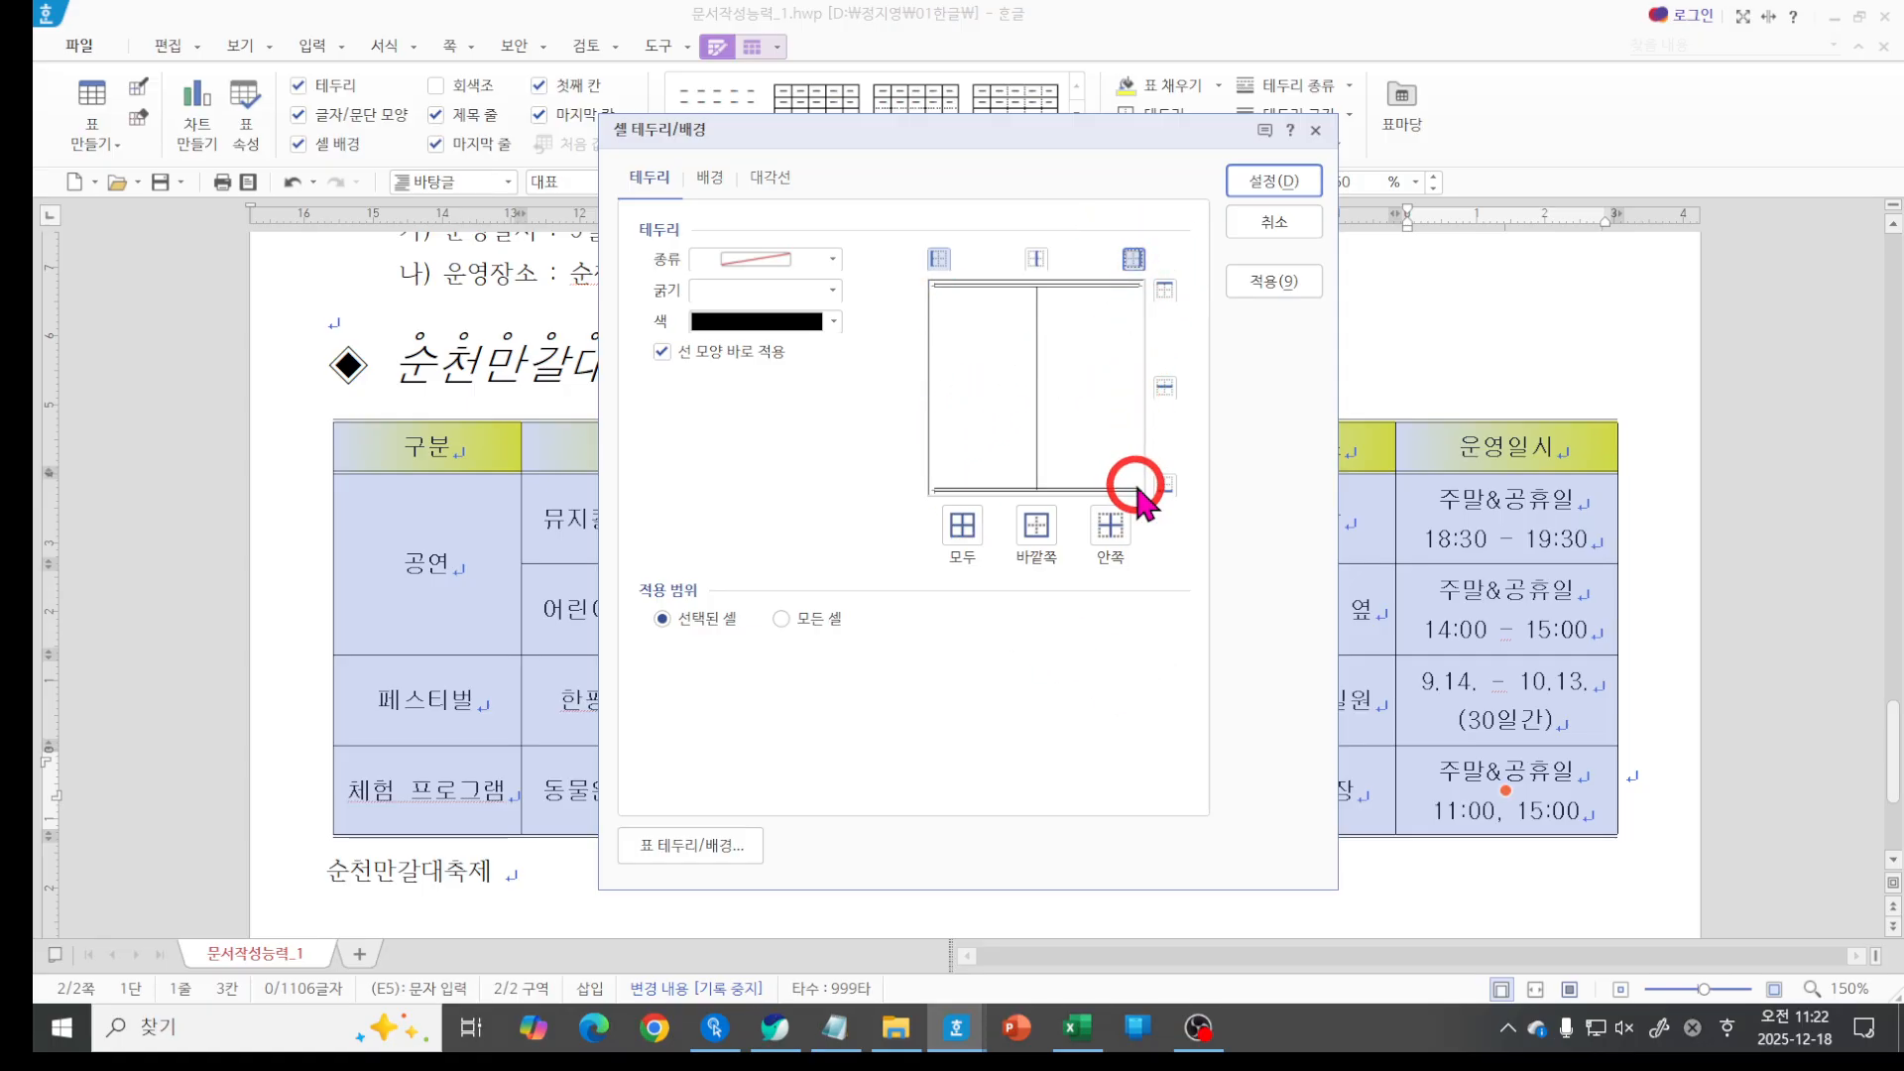
pyautogui.click(1265, 183)
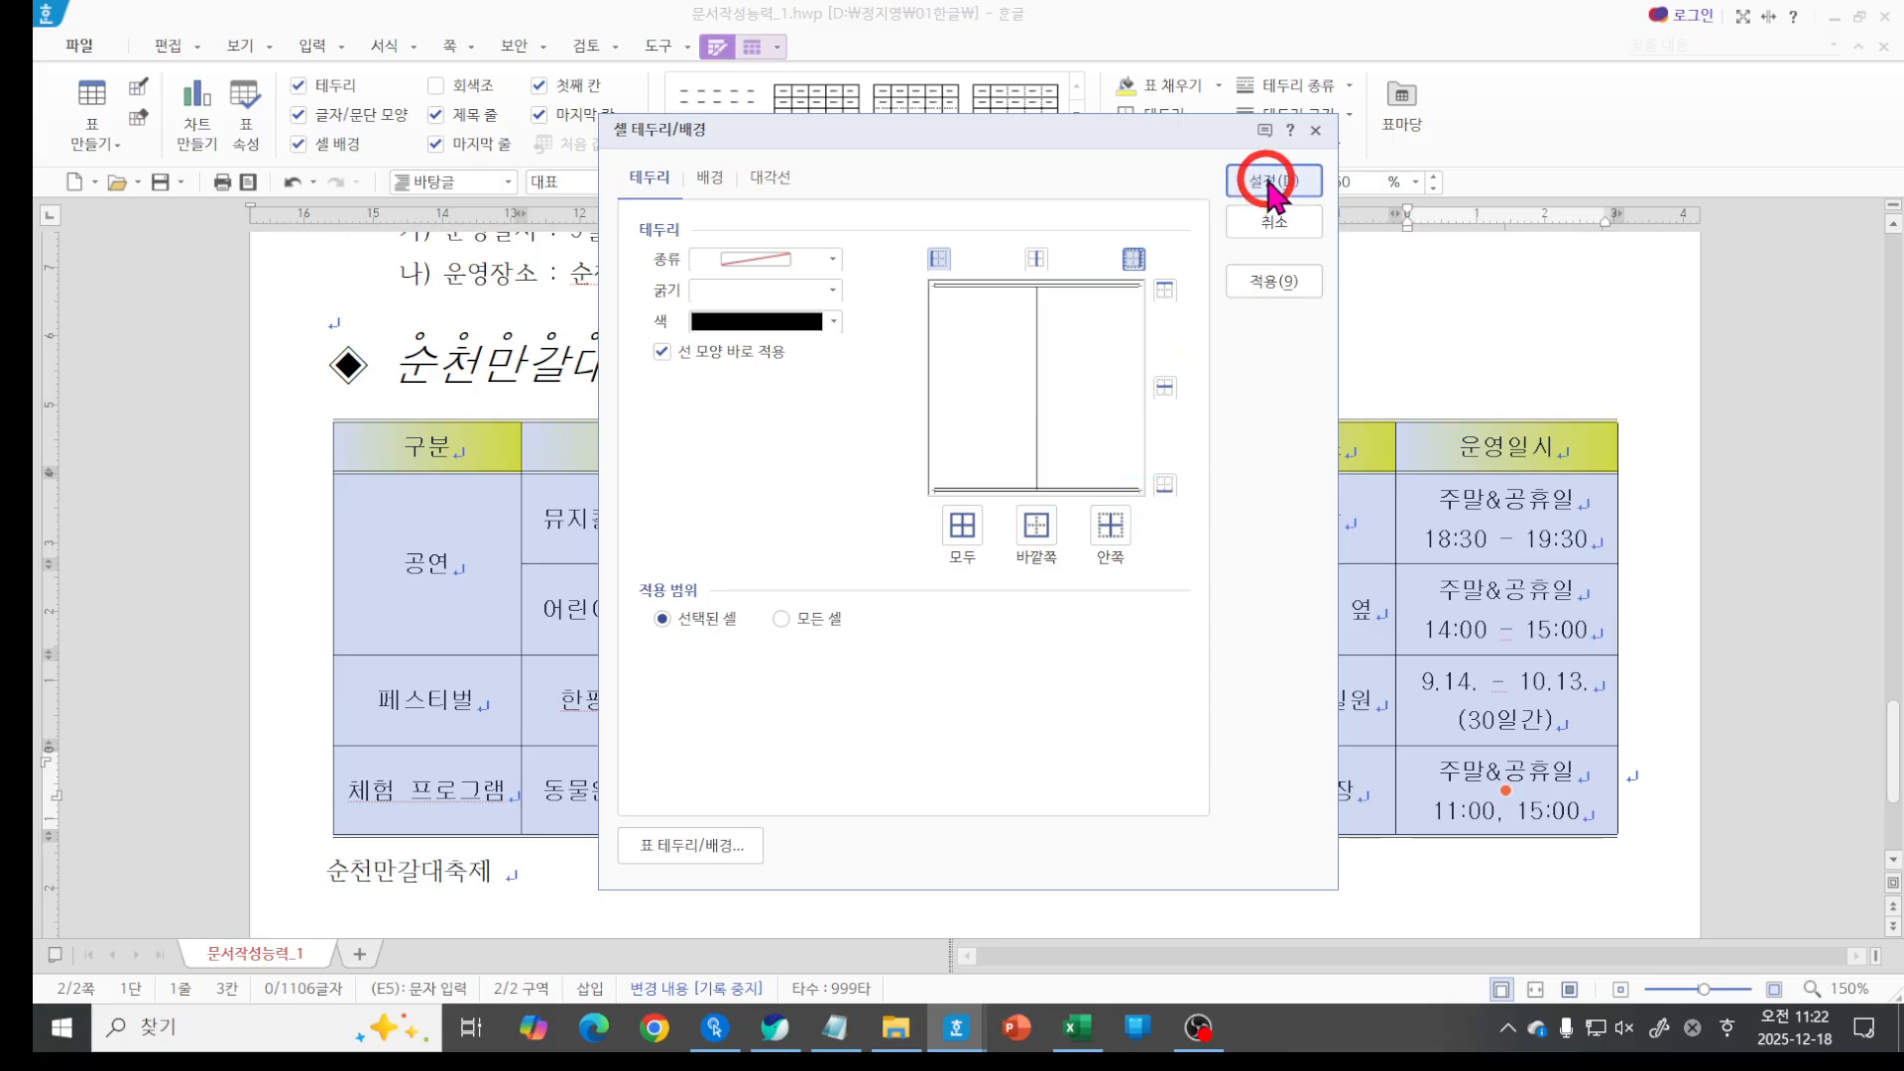
pyautogui.click(1372, 535)
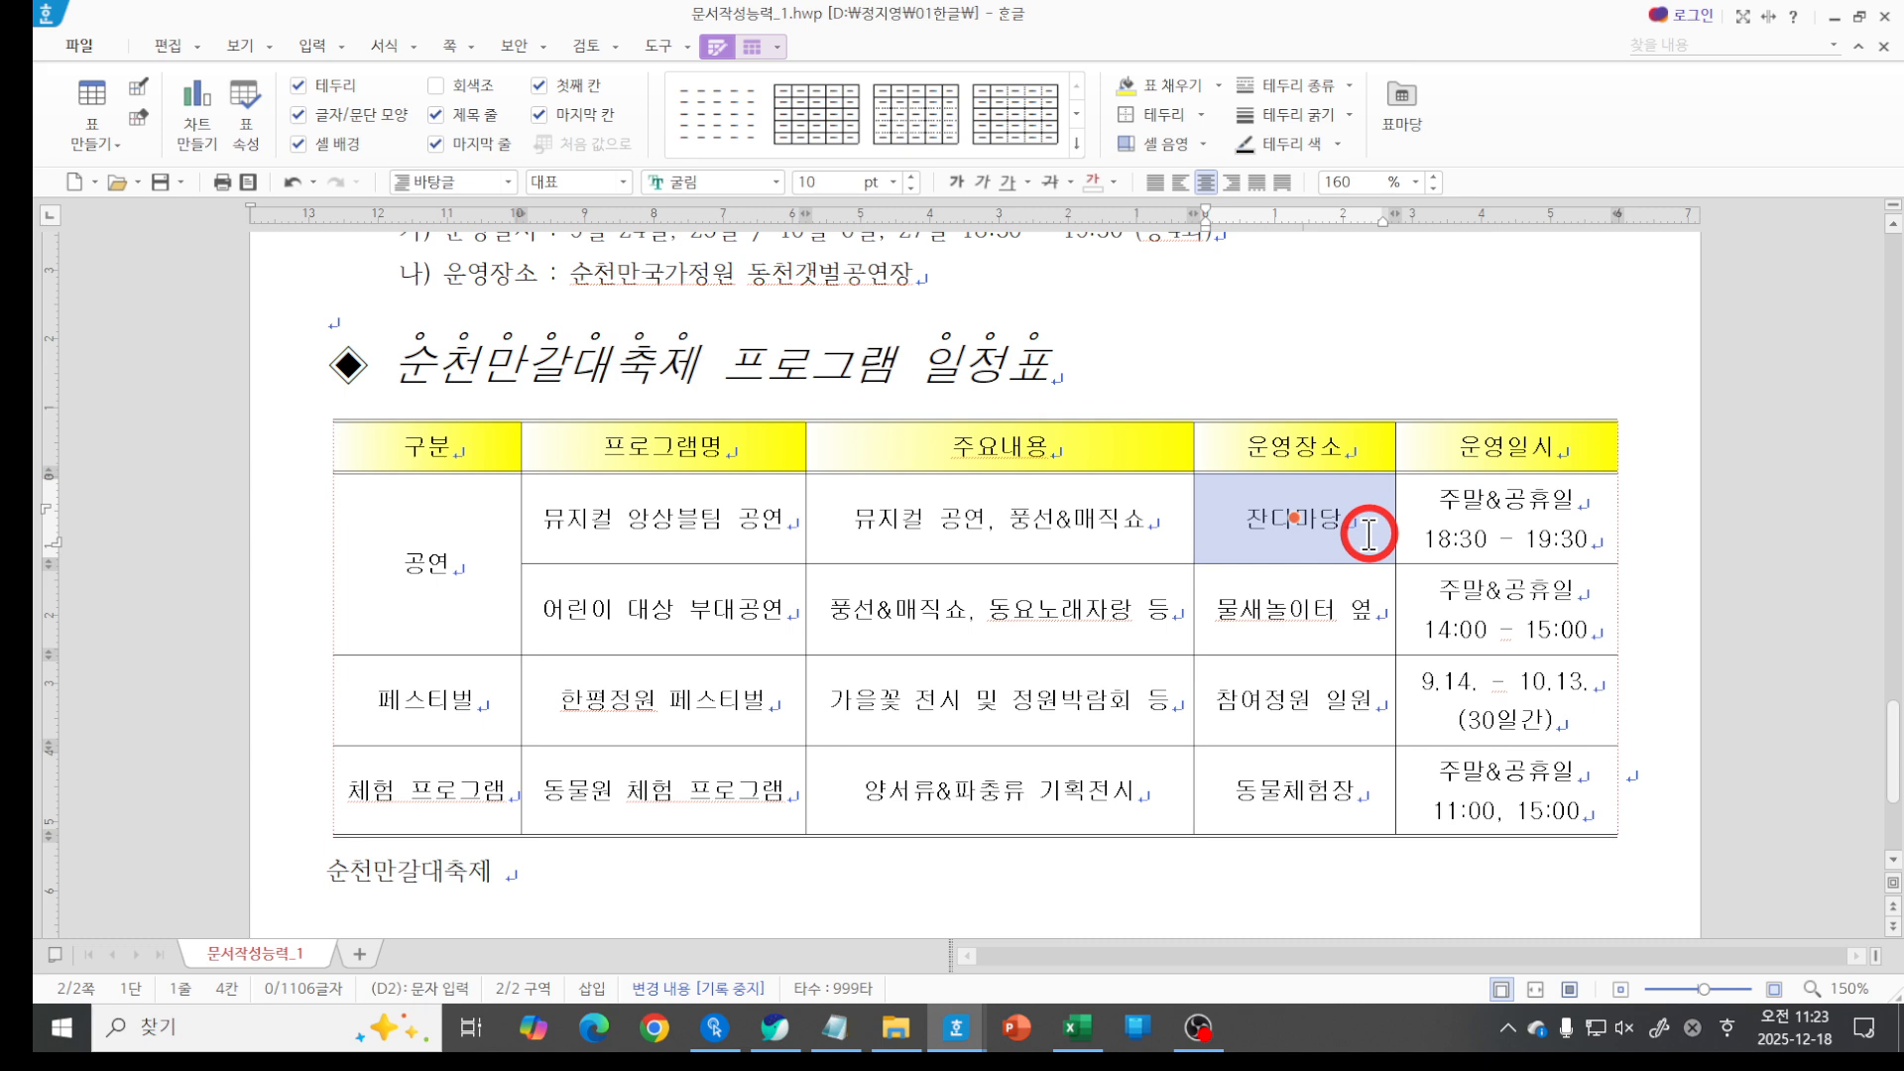
pyautogui.click(1081, 520)
pyautogui.press('Escape')
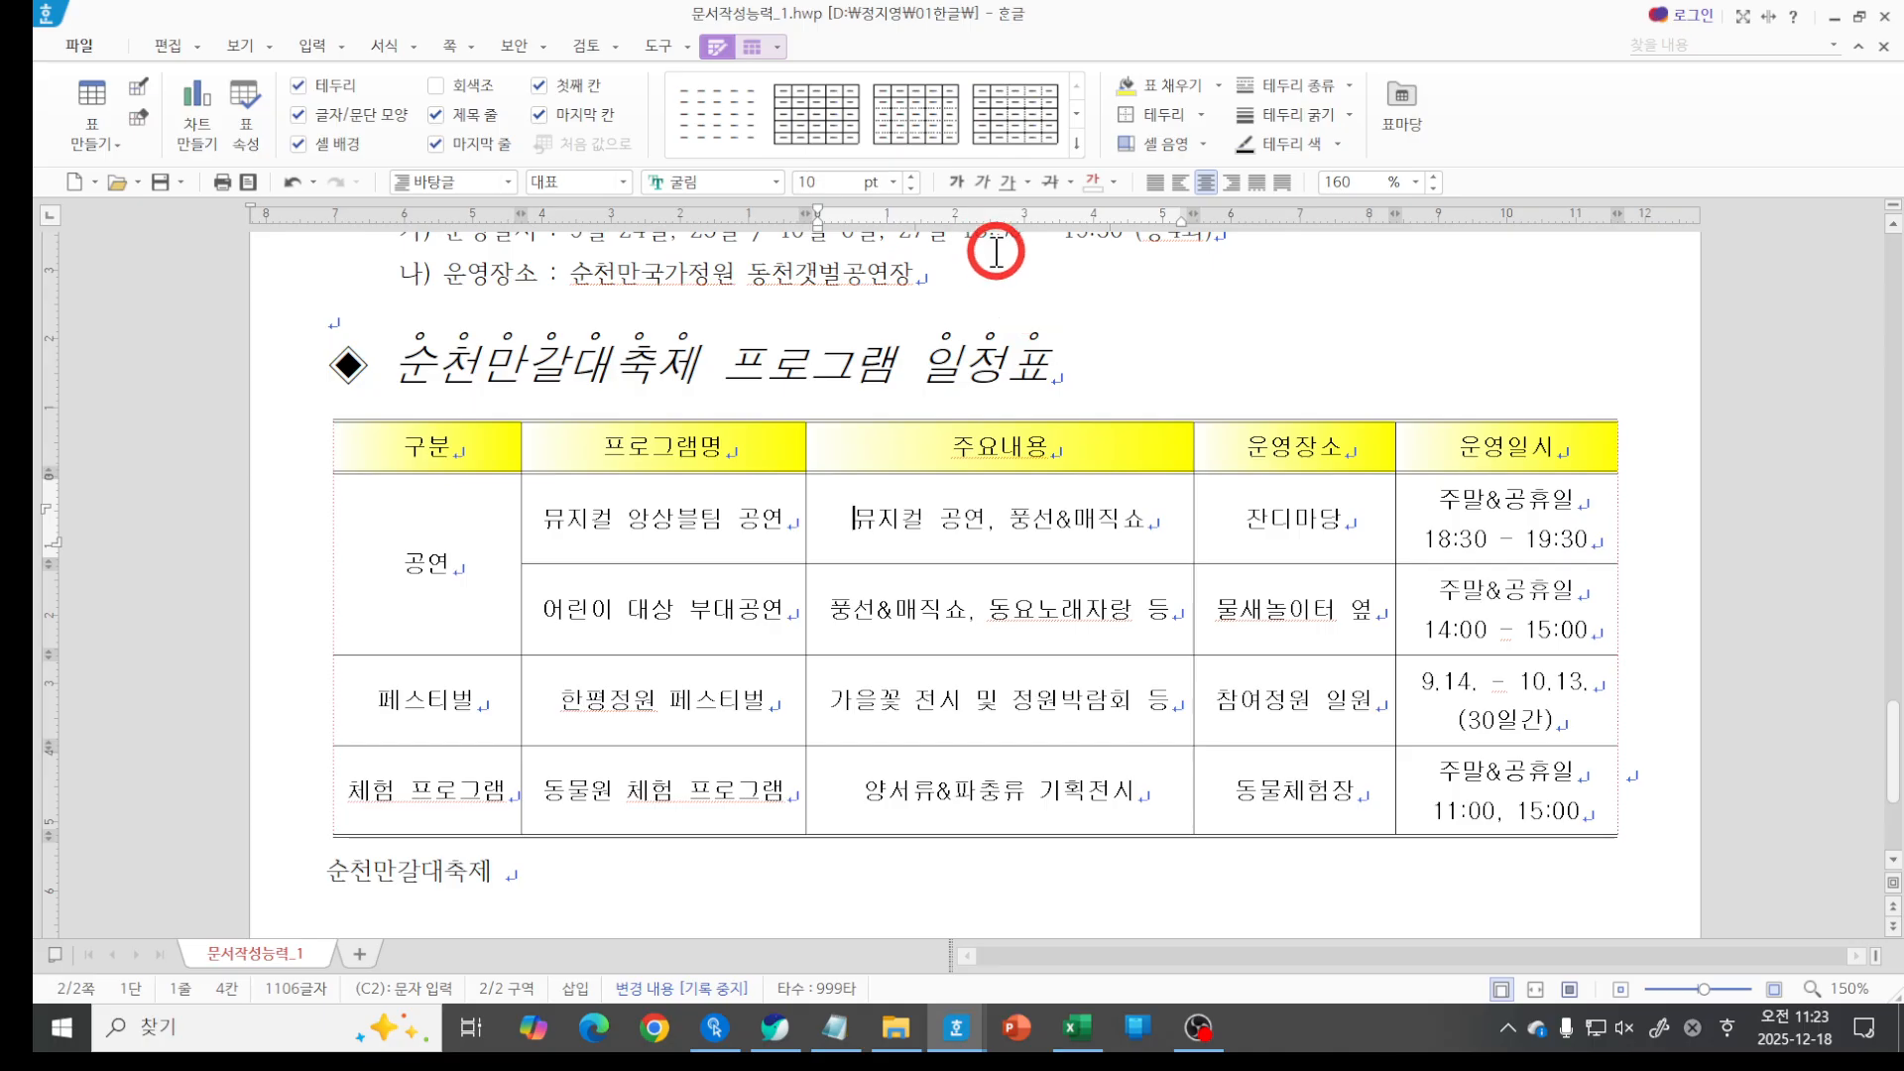
# Delete the trailing space after the closing 순천만갈대축제 line below the table.
pyautogui.click(1124, 384)
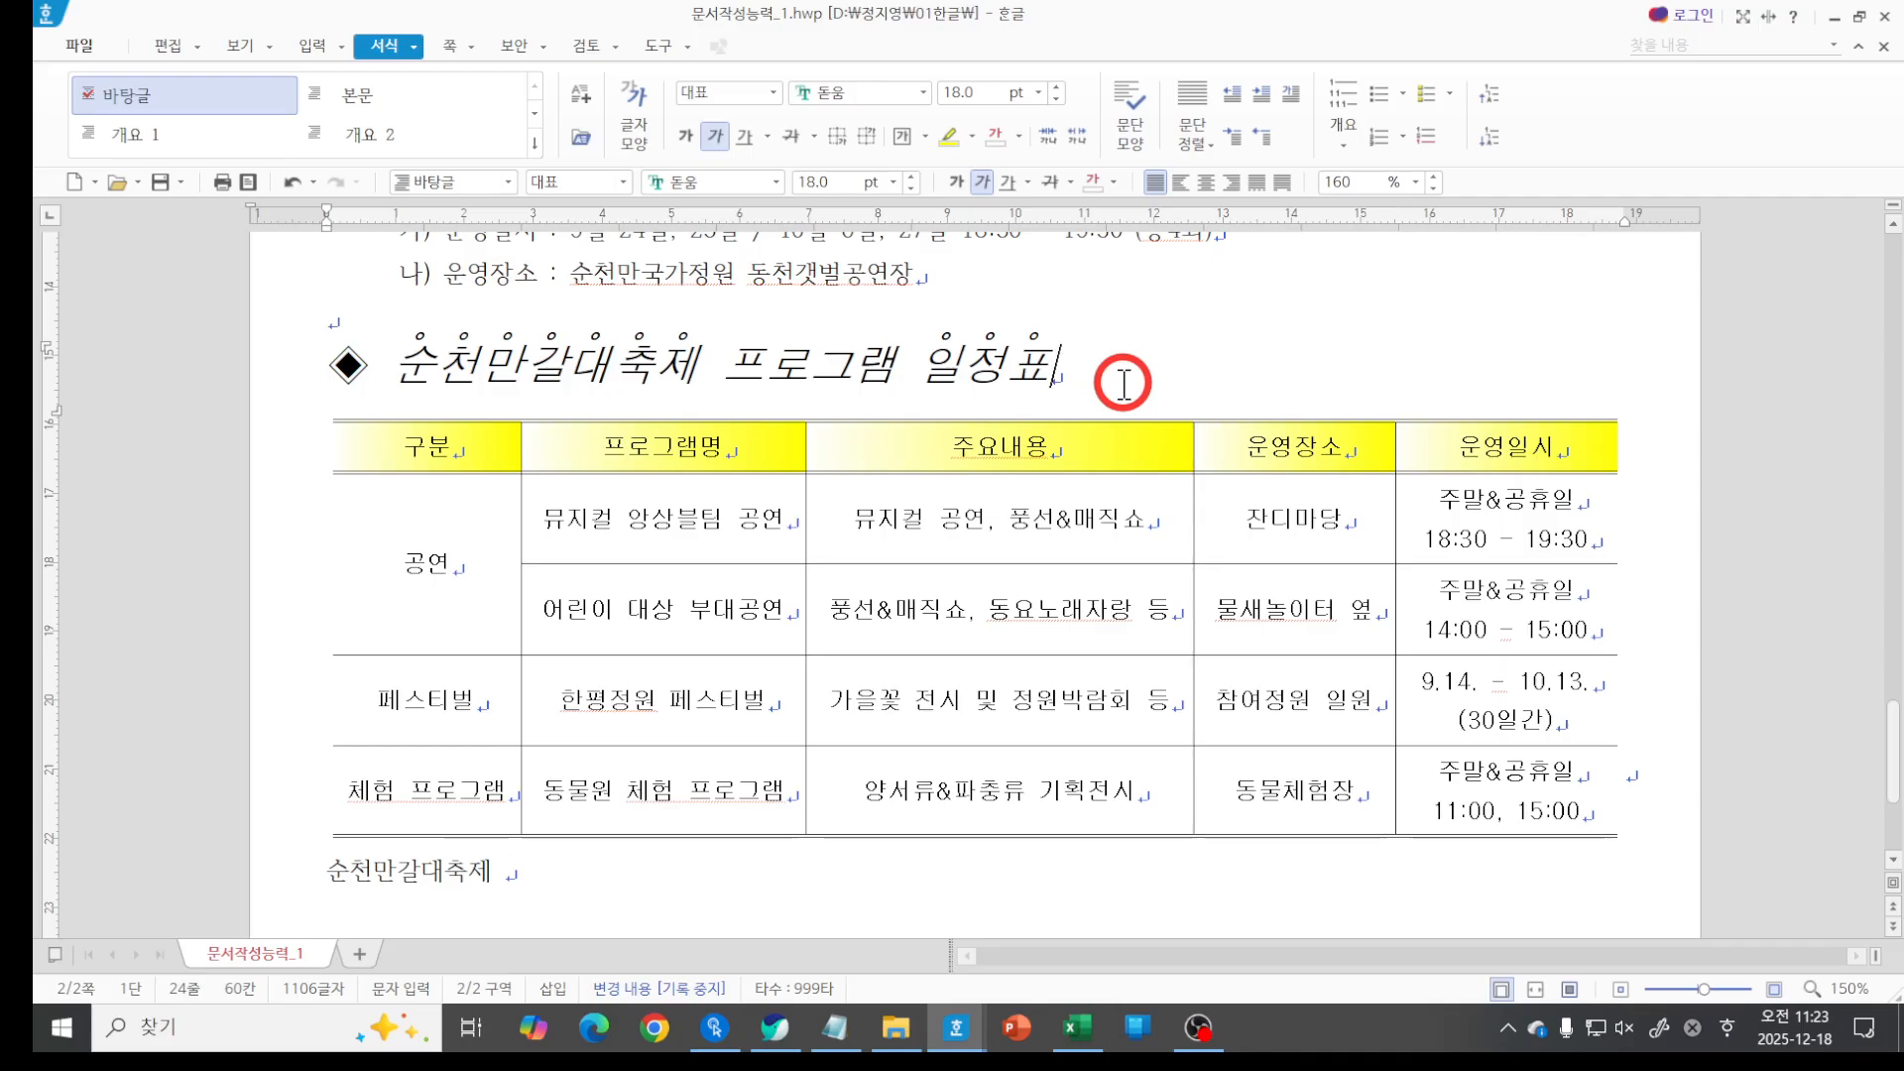
pyautogui.press('Hangul')
pyautogui.scroll(-3, 901, 731)
pyautogui.click(895, 699)
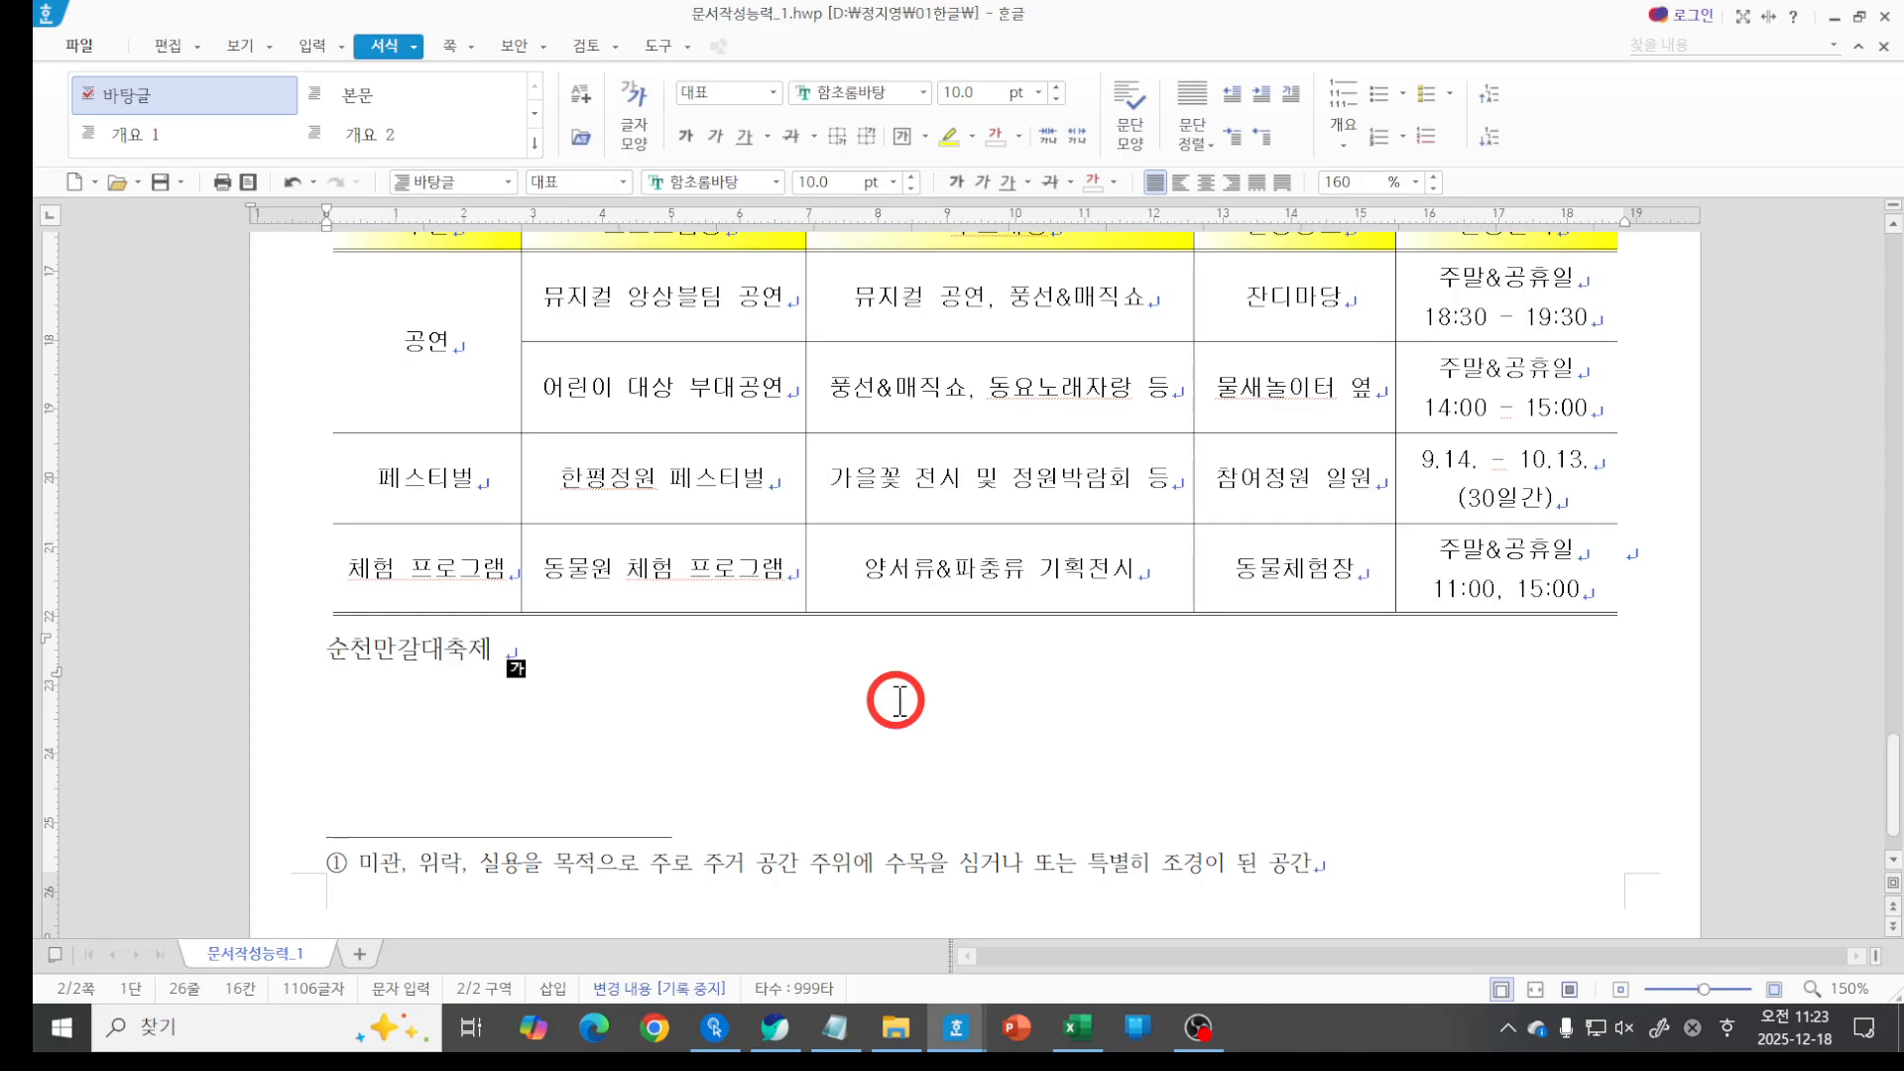
pyautogui.press('BackSpace')
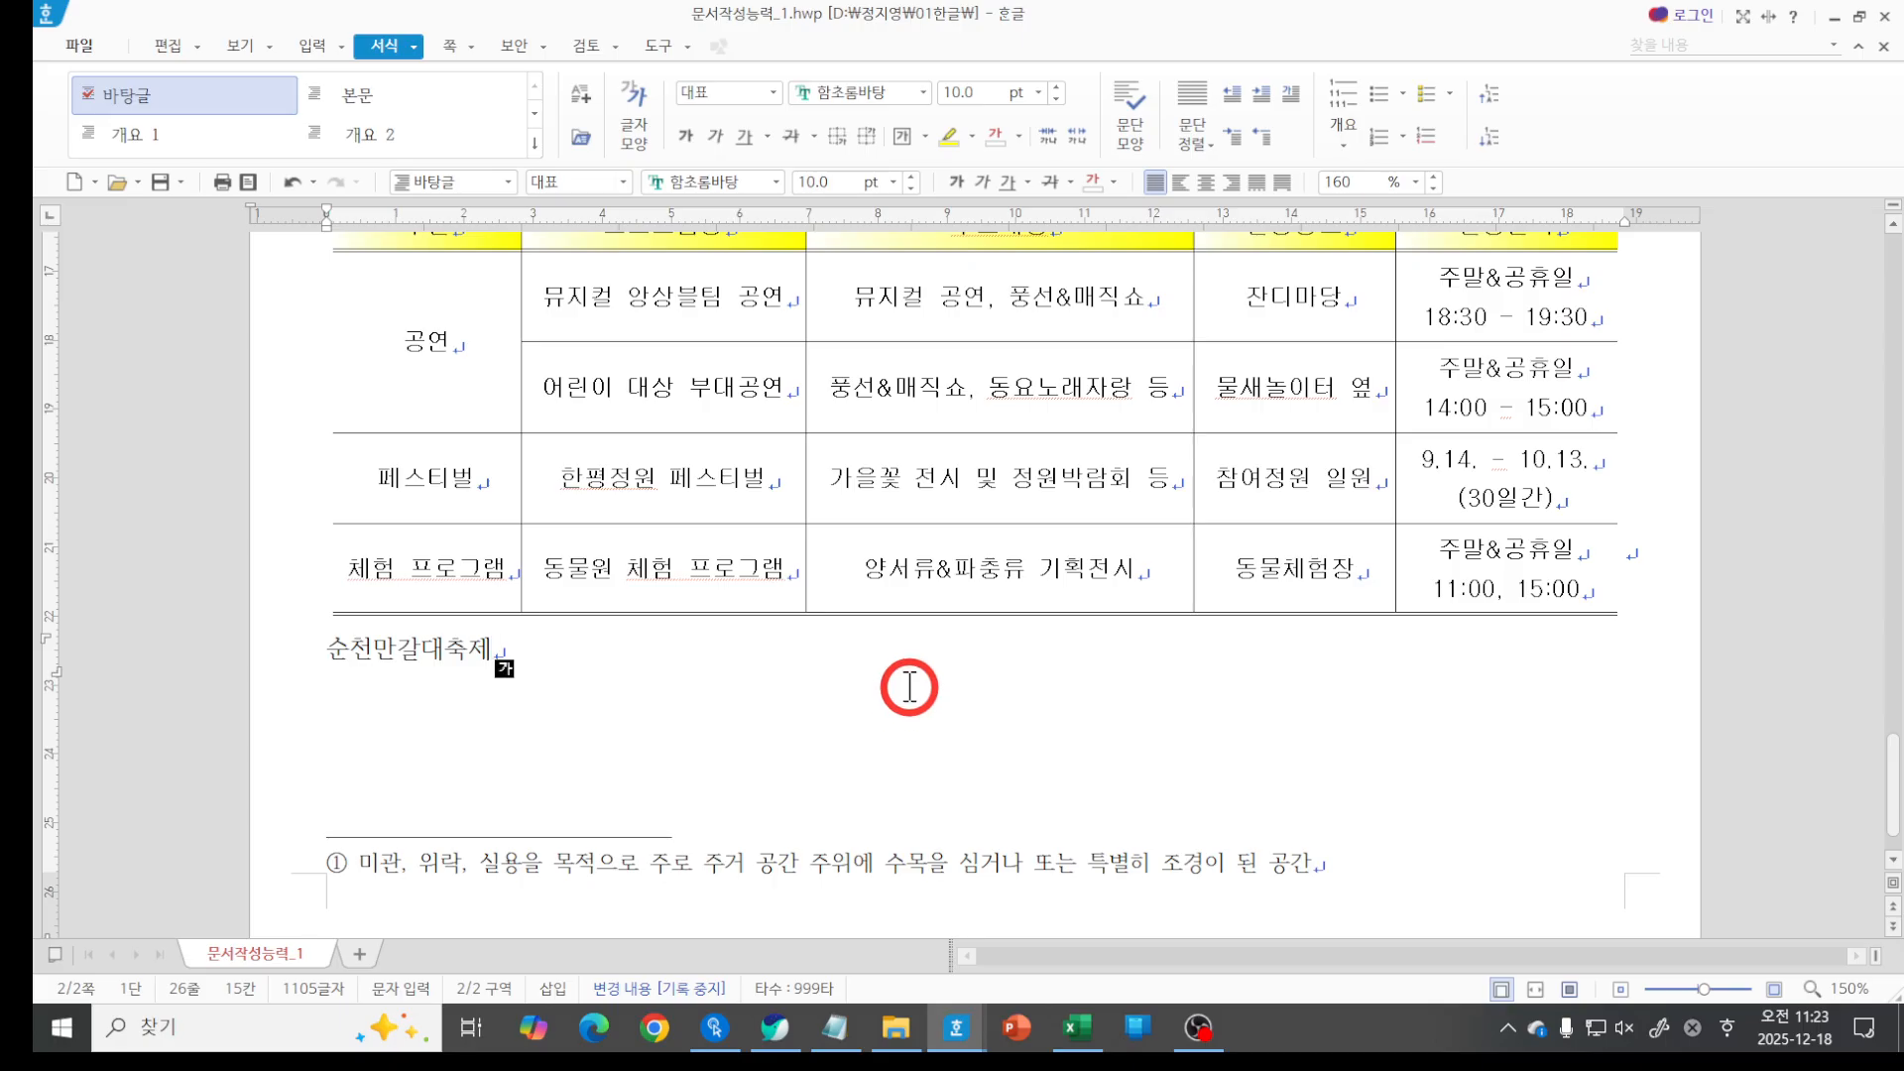
# Format the closing 순천만갈대축제 line in bold 24 pt 궁서 and align it to the right.
pyautogui.moveTo(516, 652); pyautogui.dragTo(326, 649)
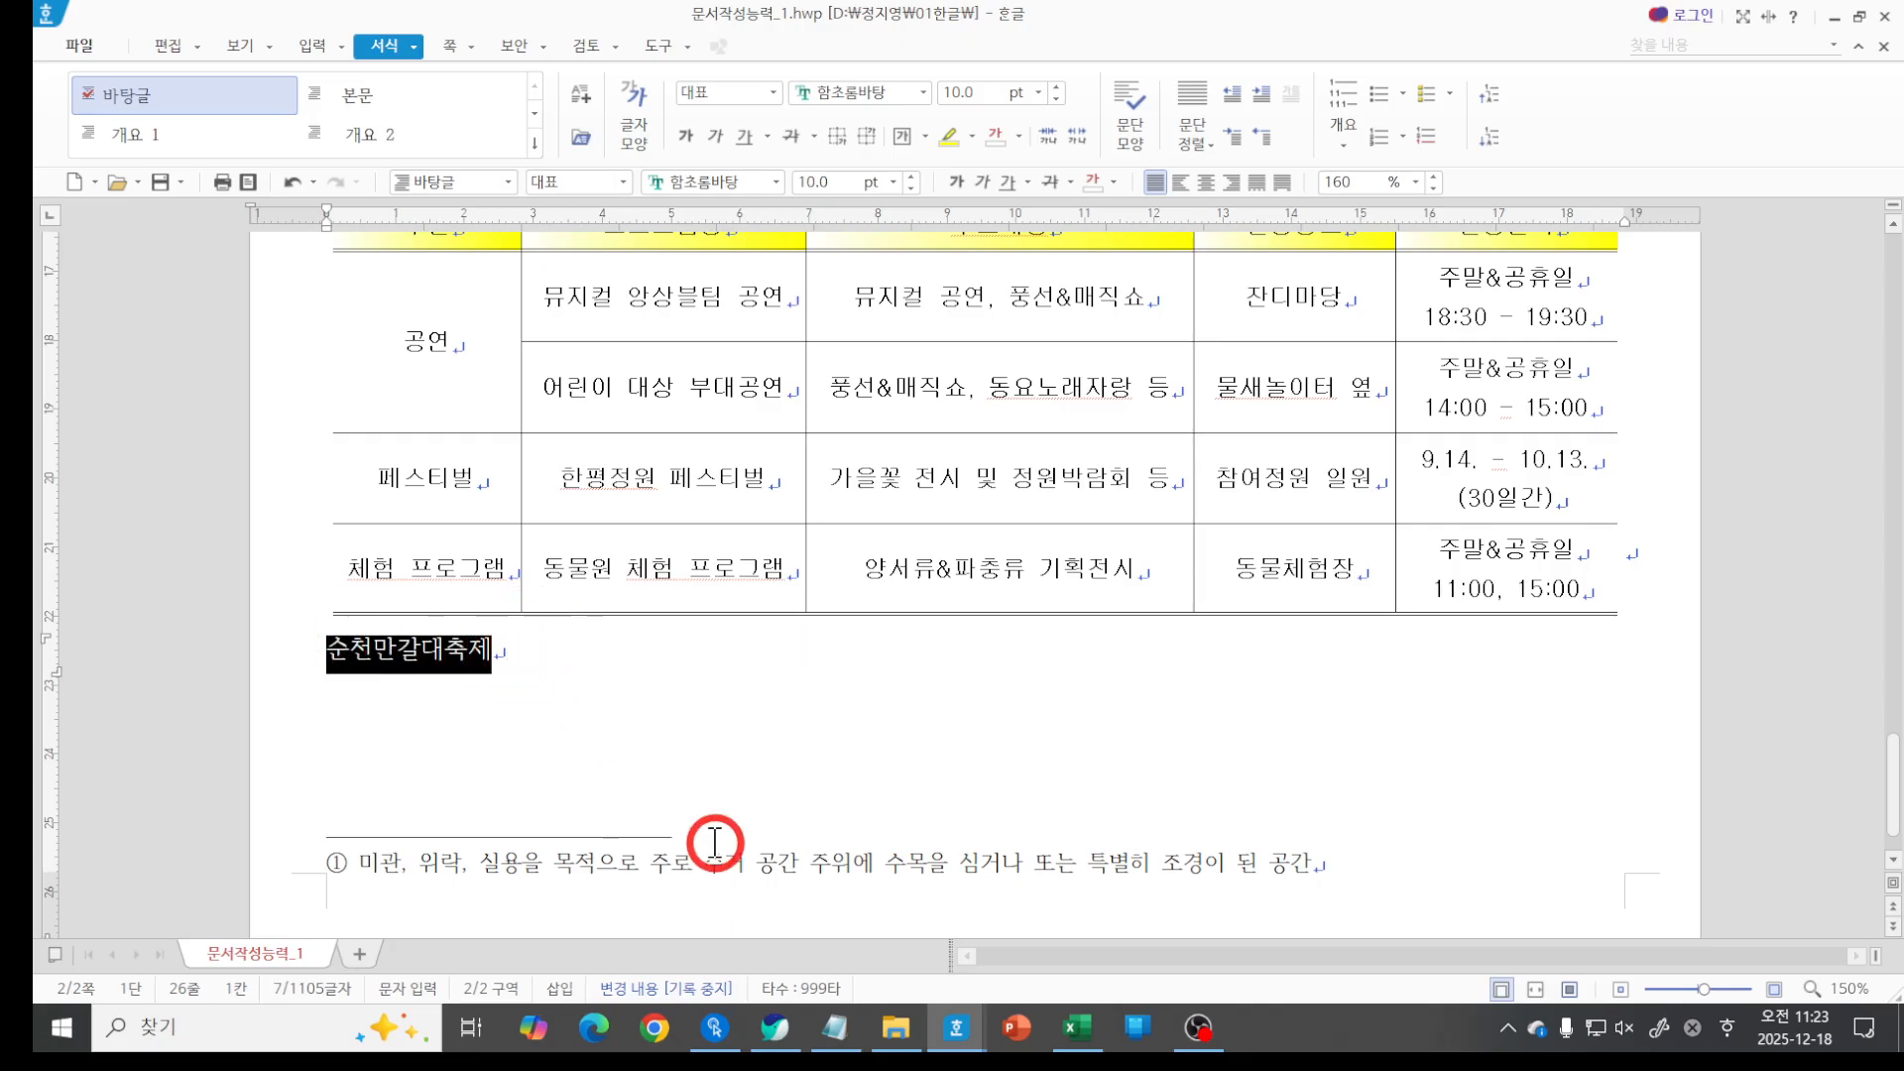
pyautogui.click(717, 181)
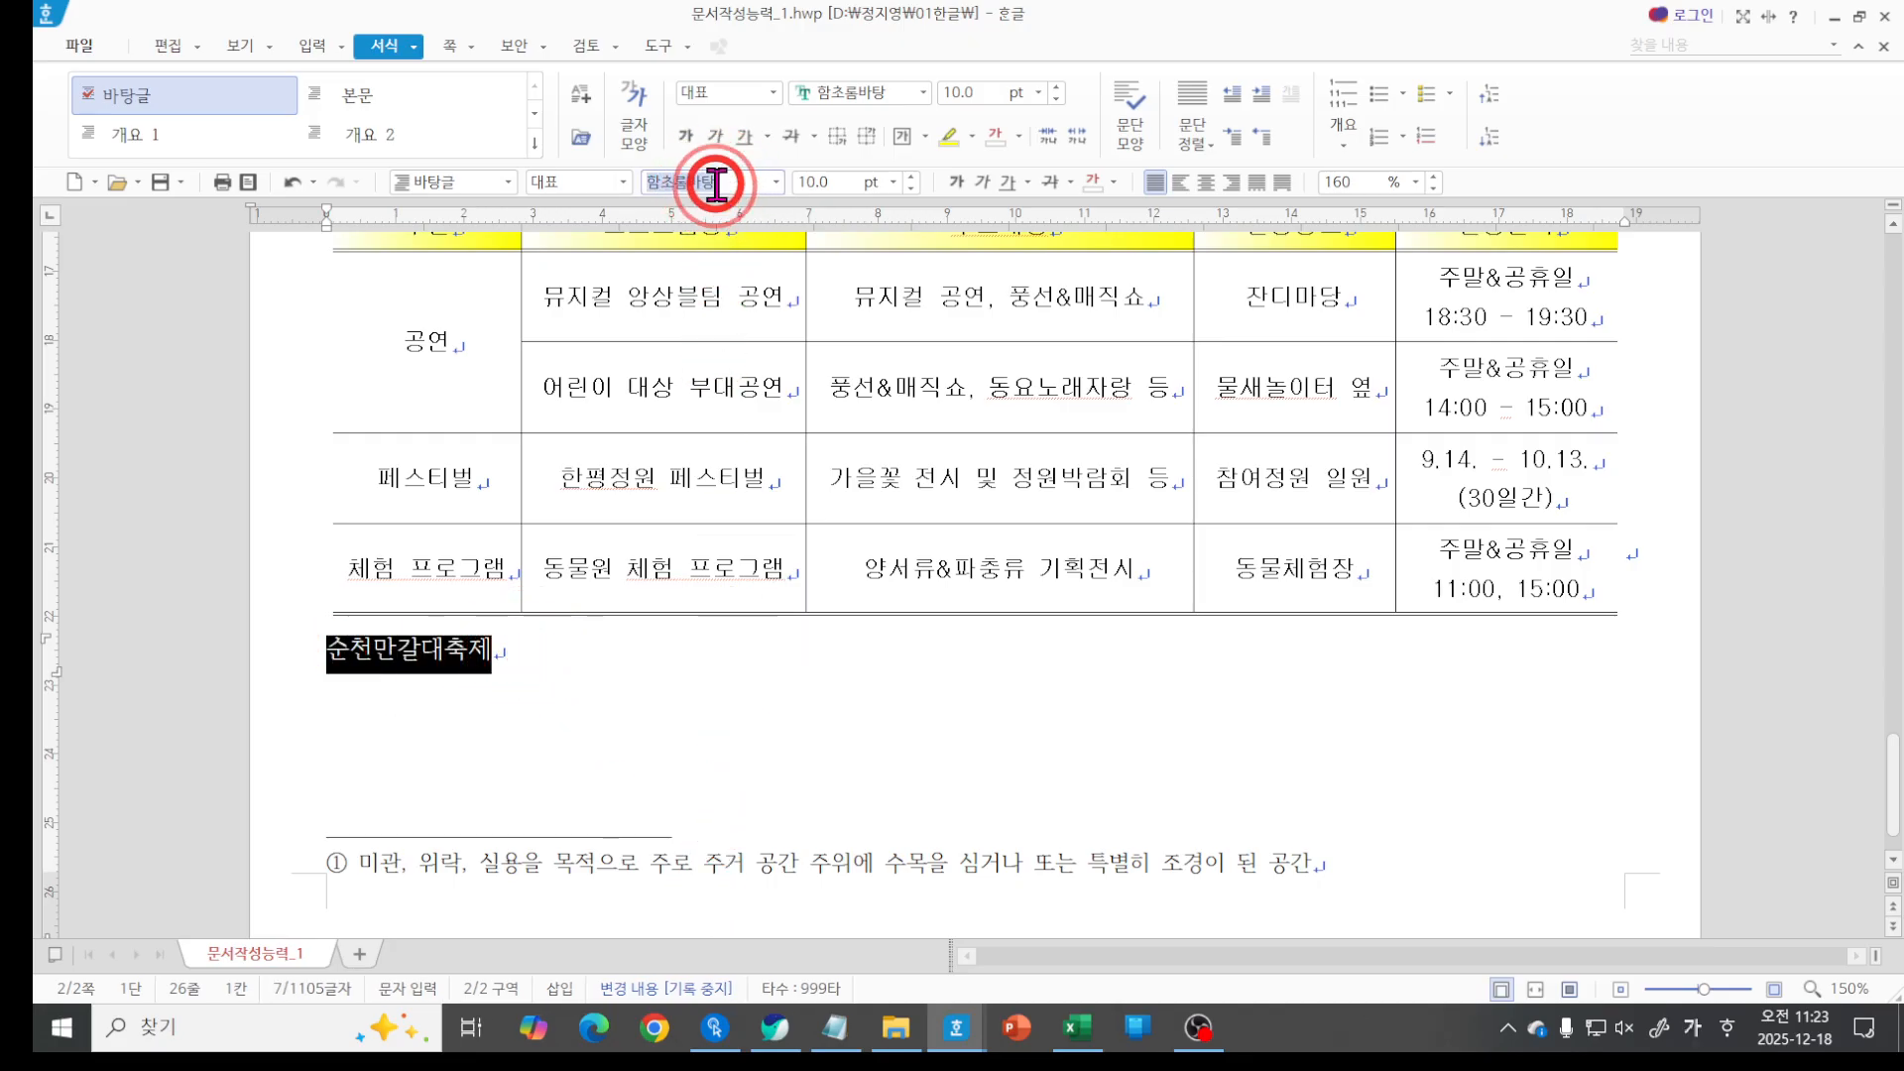
pyautogui.write('ㄱ궁서')
pyautogui.press('Return')
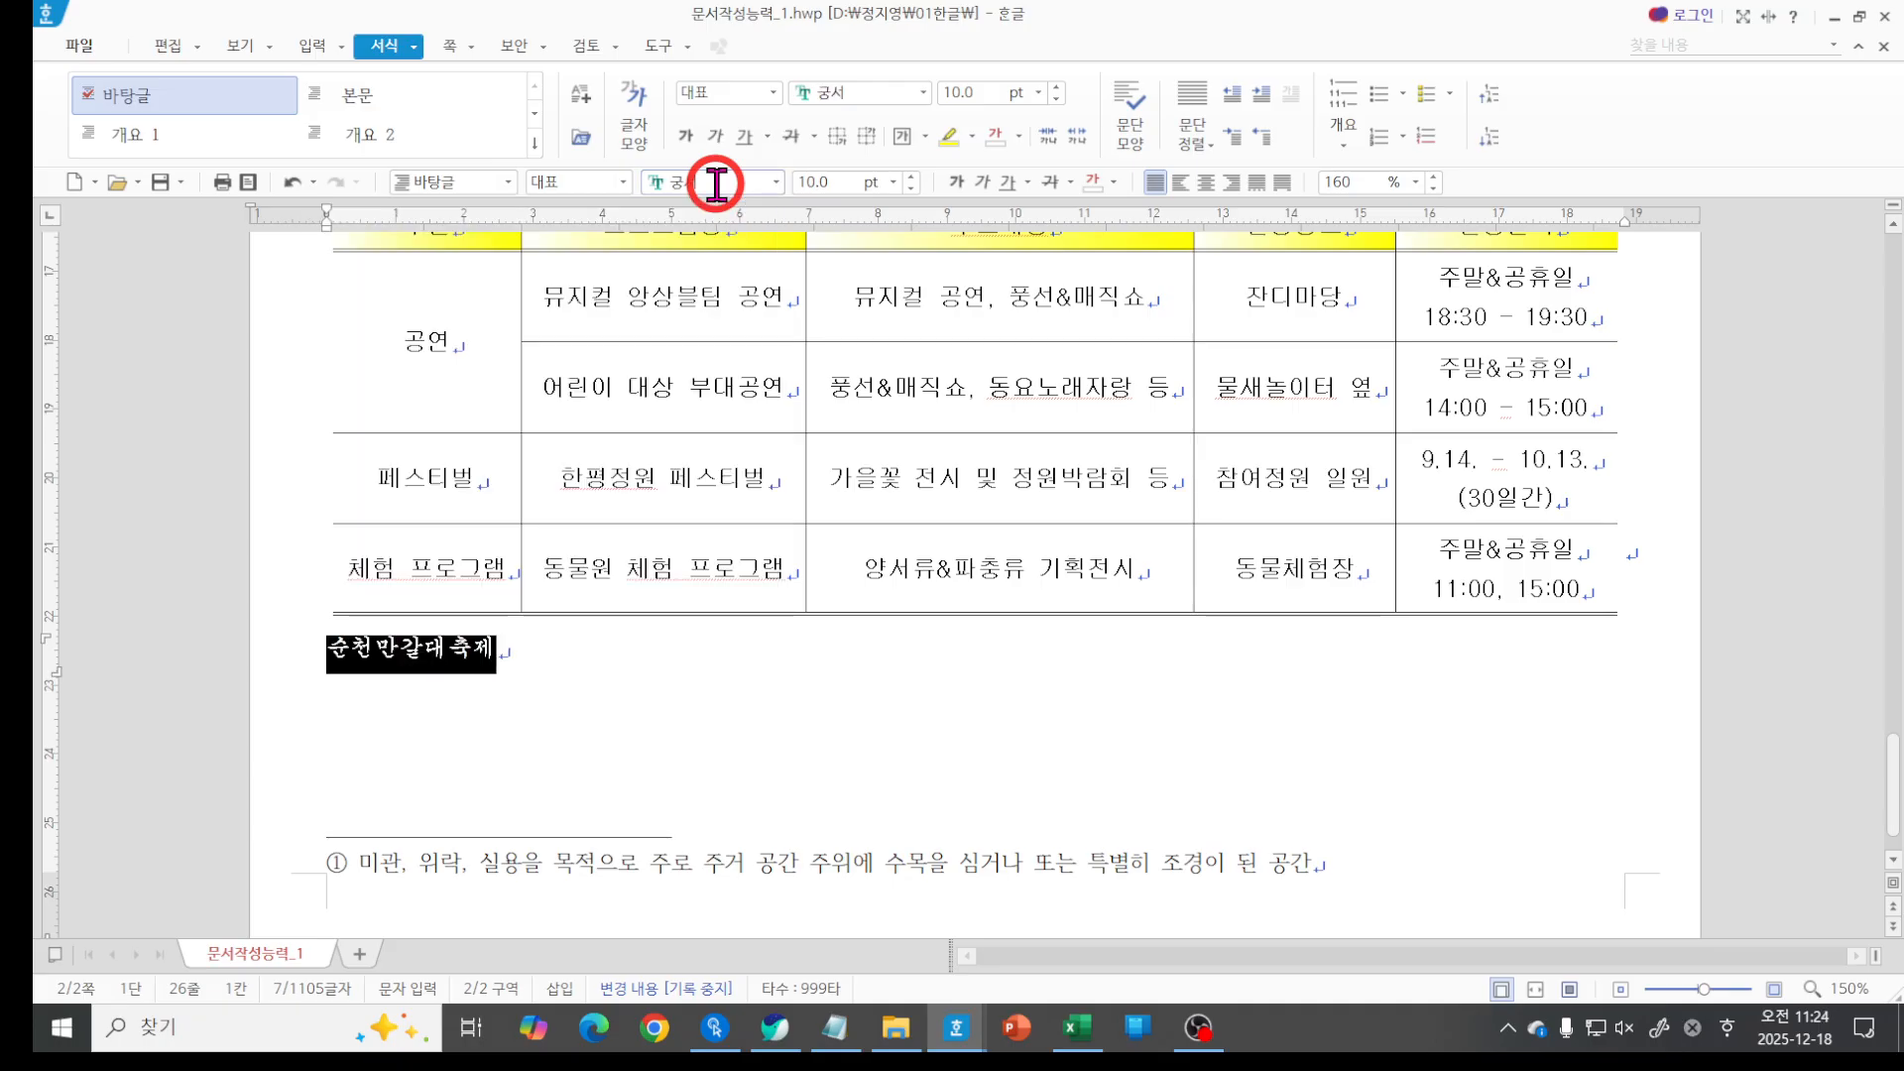
pyautogui.click(805, 184)
pyautogui.write('24')
pyautogui.press('Return')
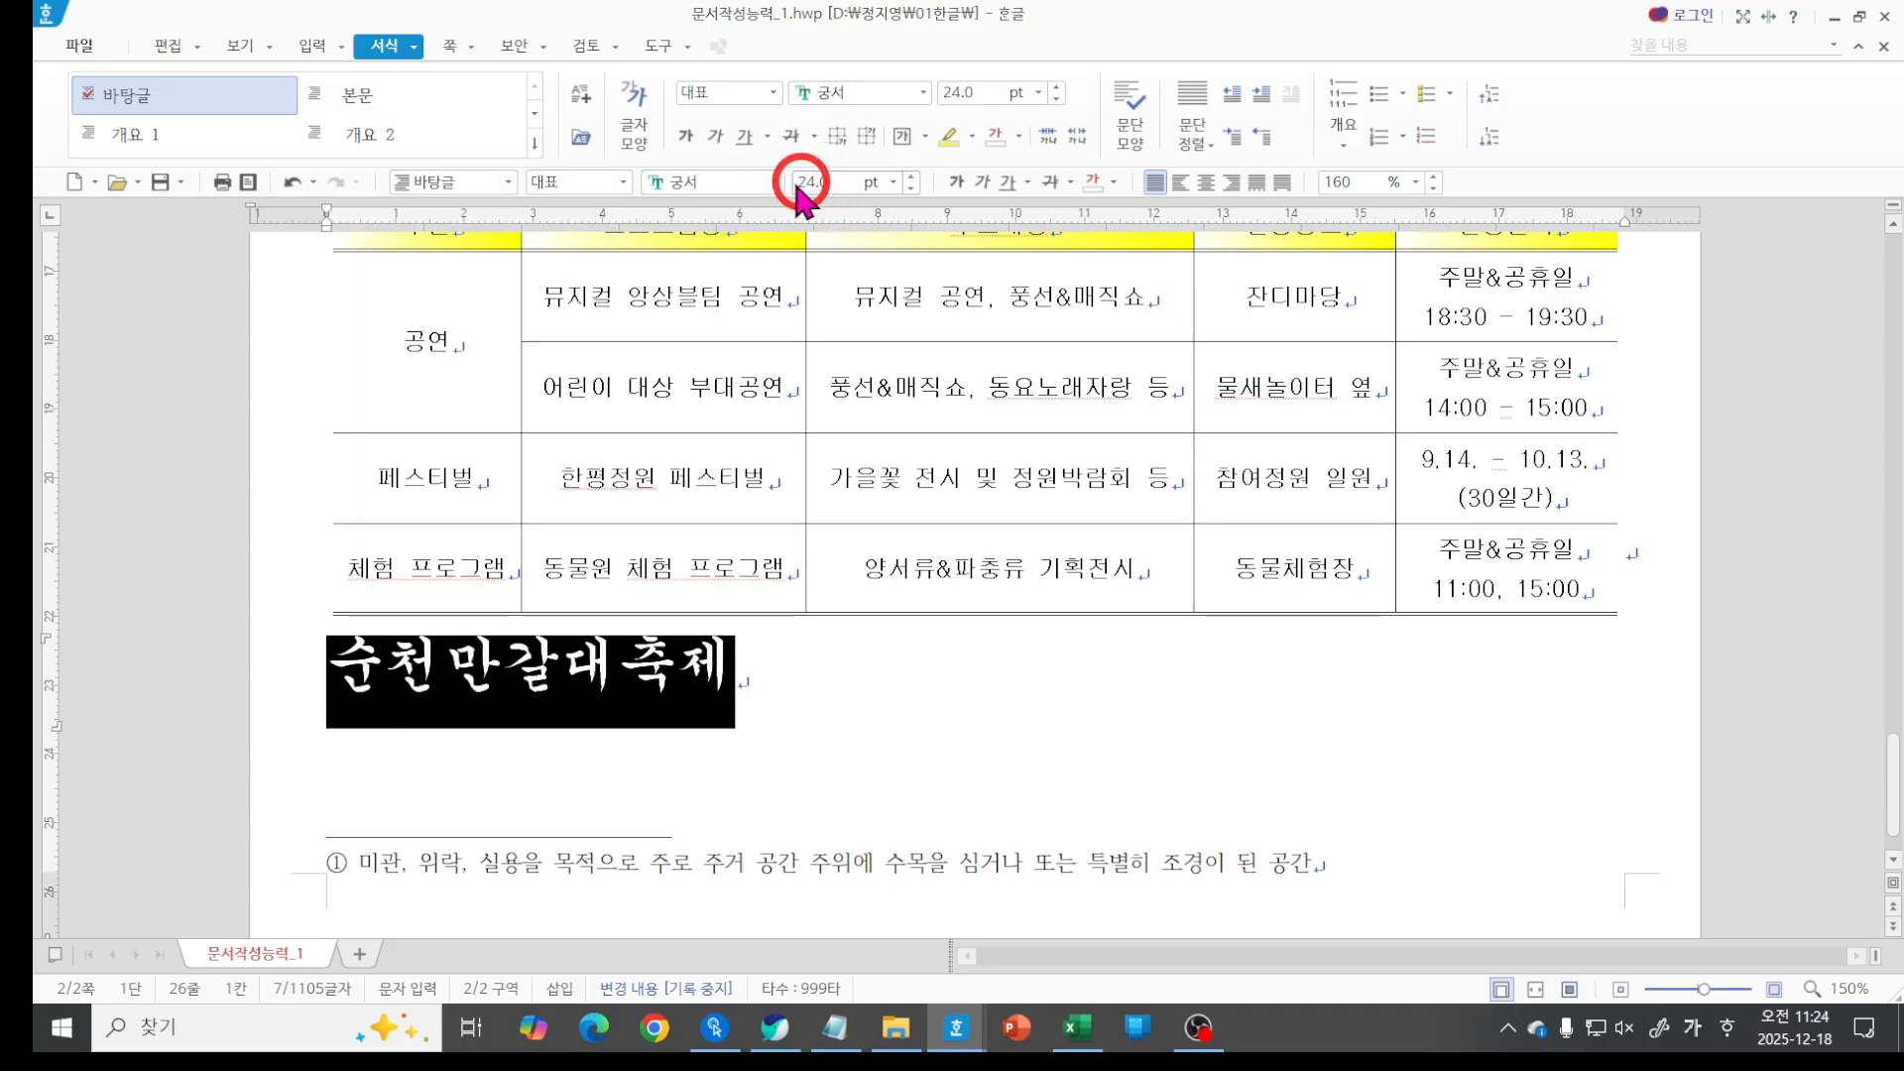
pyautogui.click(957, 182)
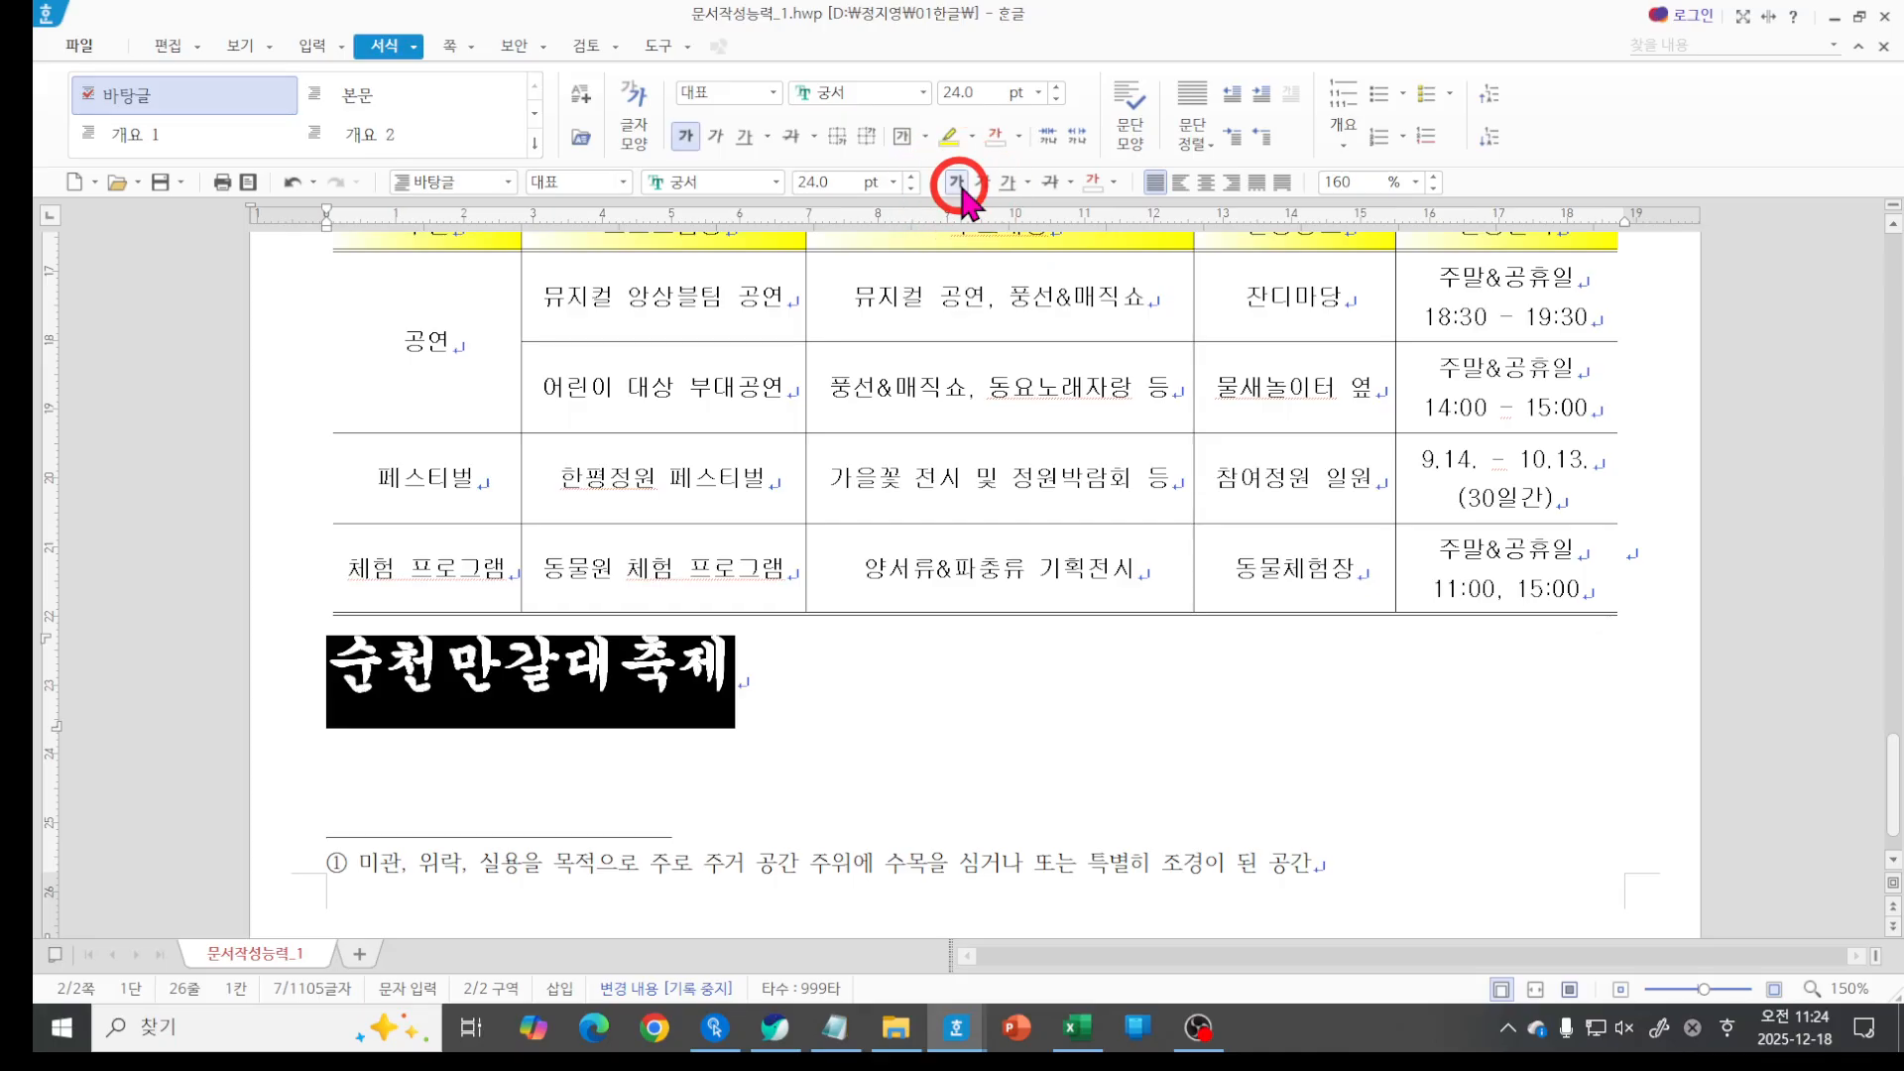
pyautogui.click(1231, 183)
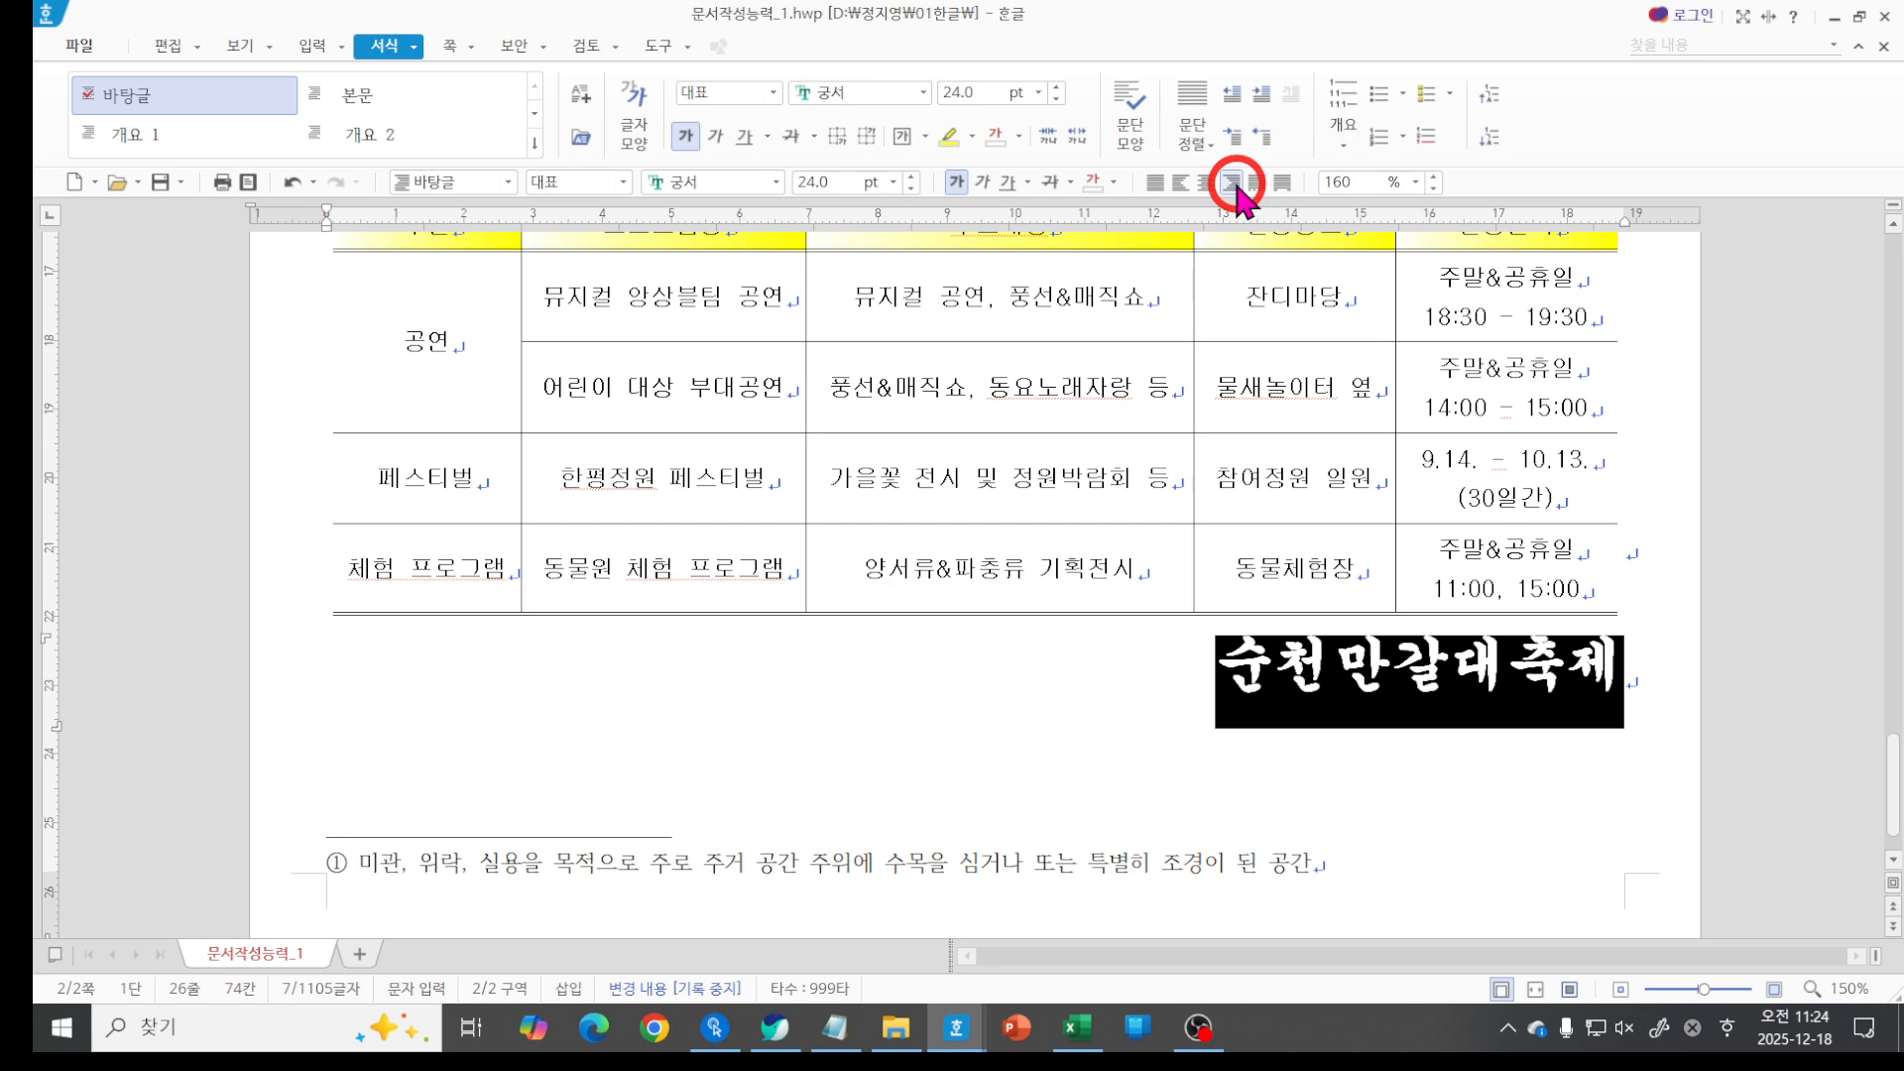
# Set the character width (장평) of the closing 순천만갈대축제 line to 105%.
pyautogui.rightClick(1379, 704)
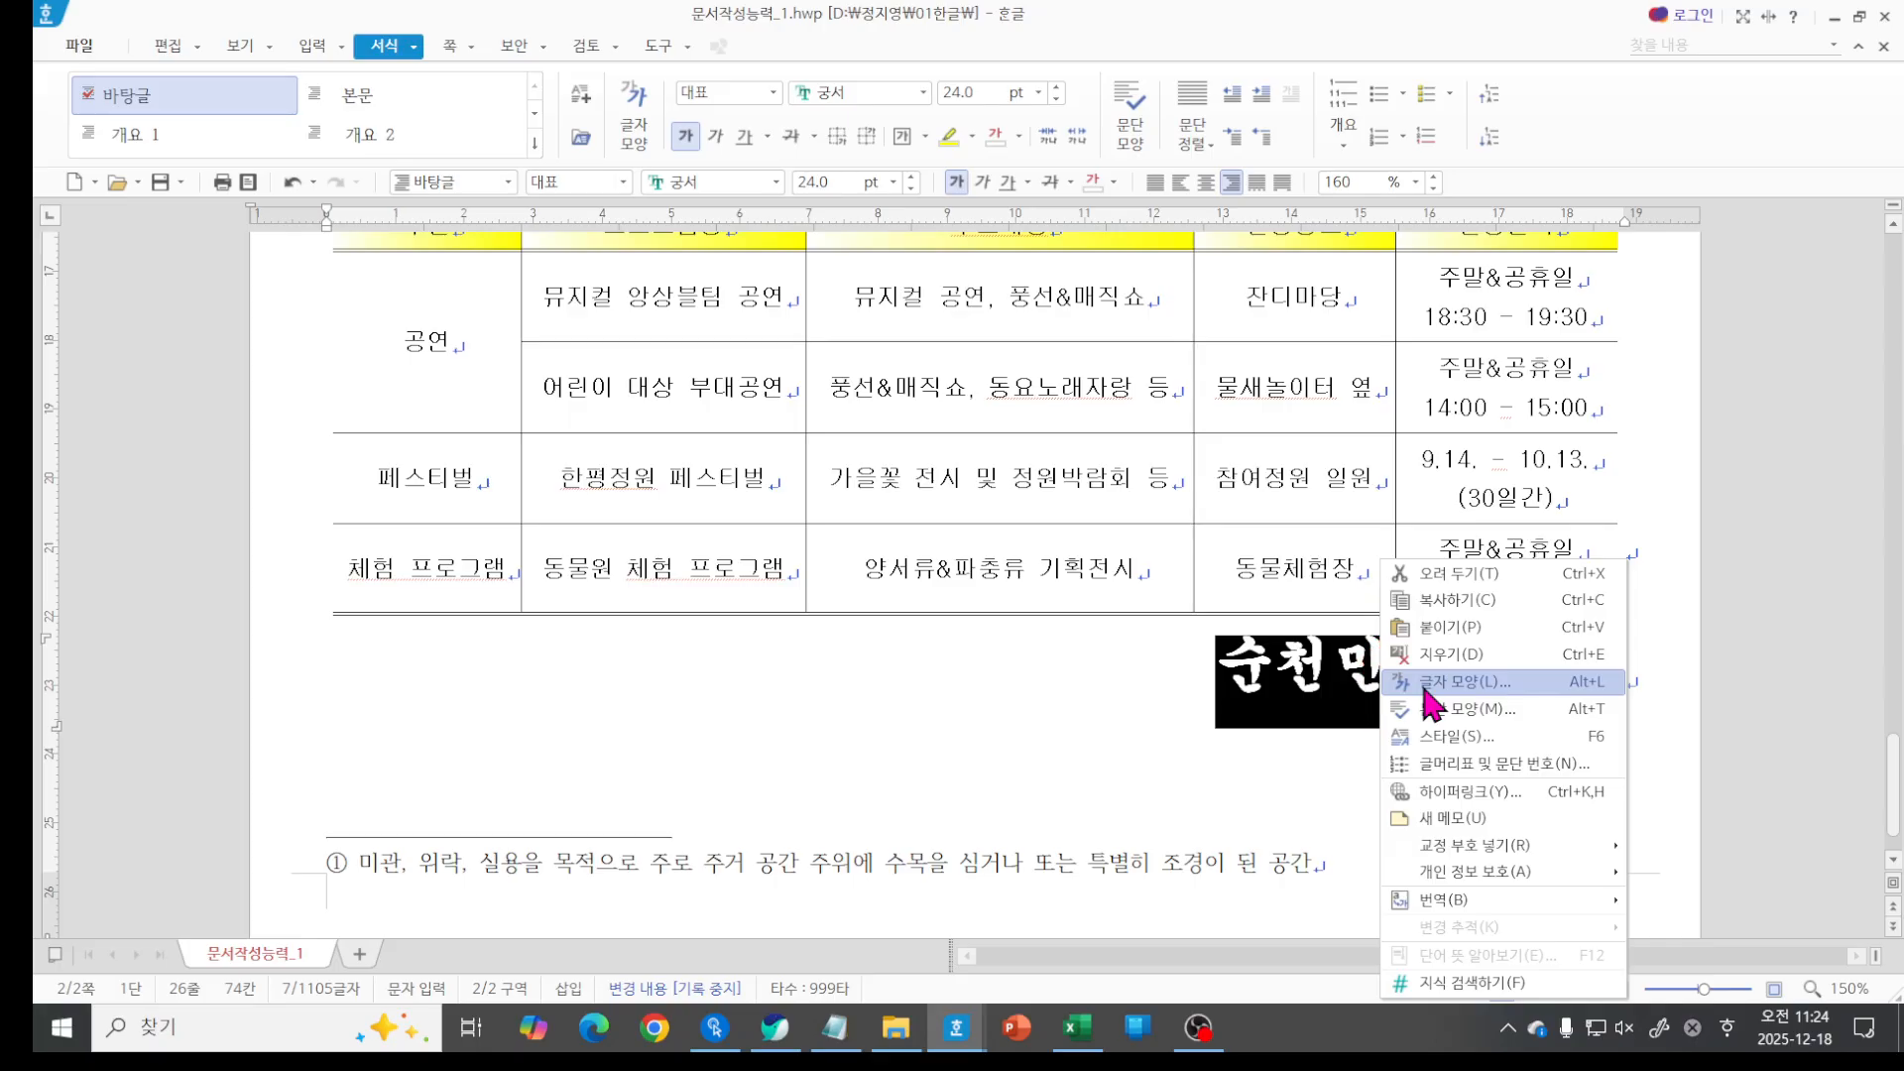
pyautogui.click(1425, 686)
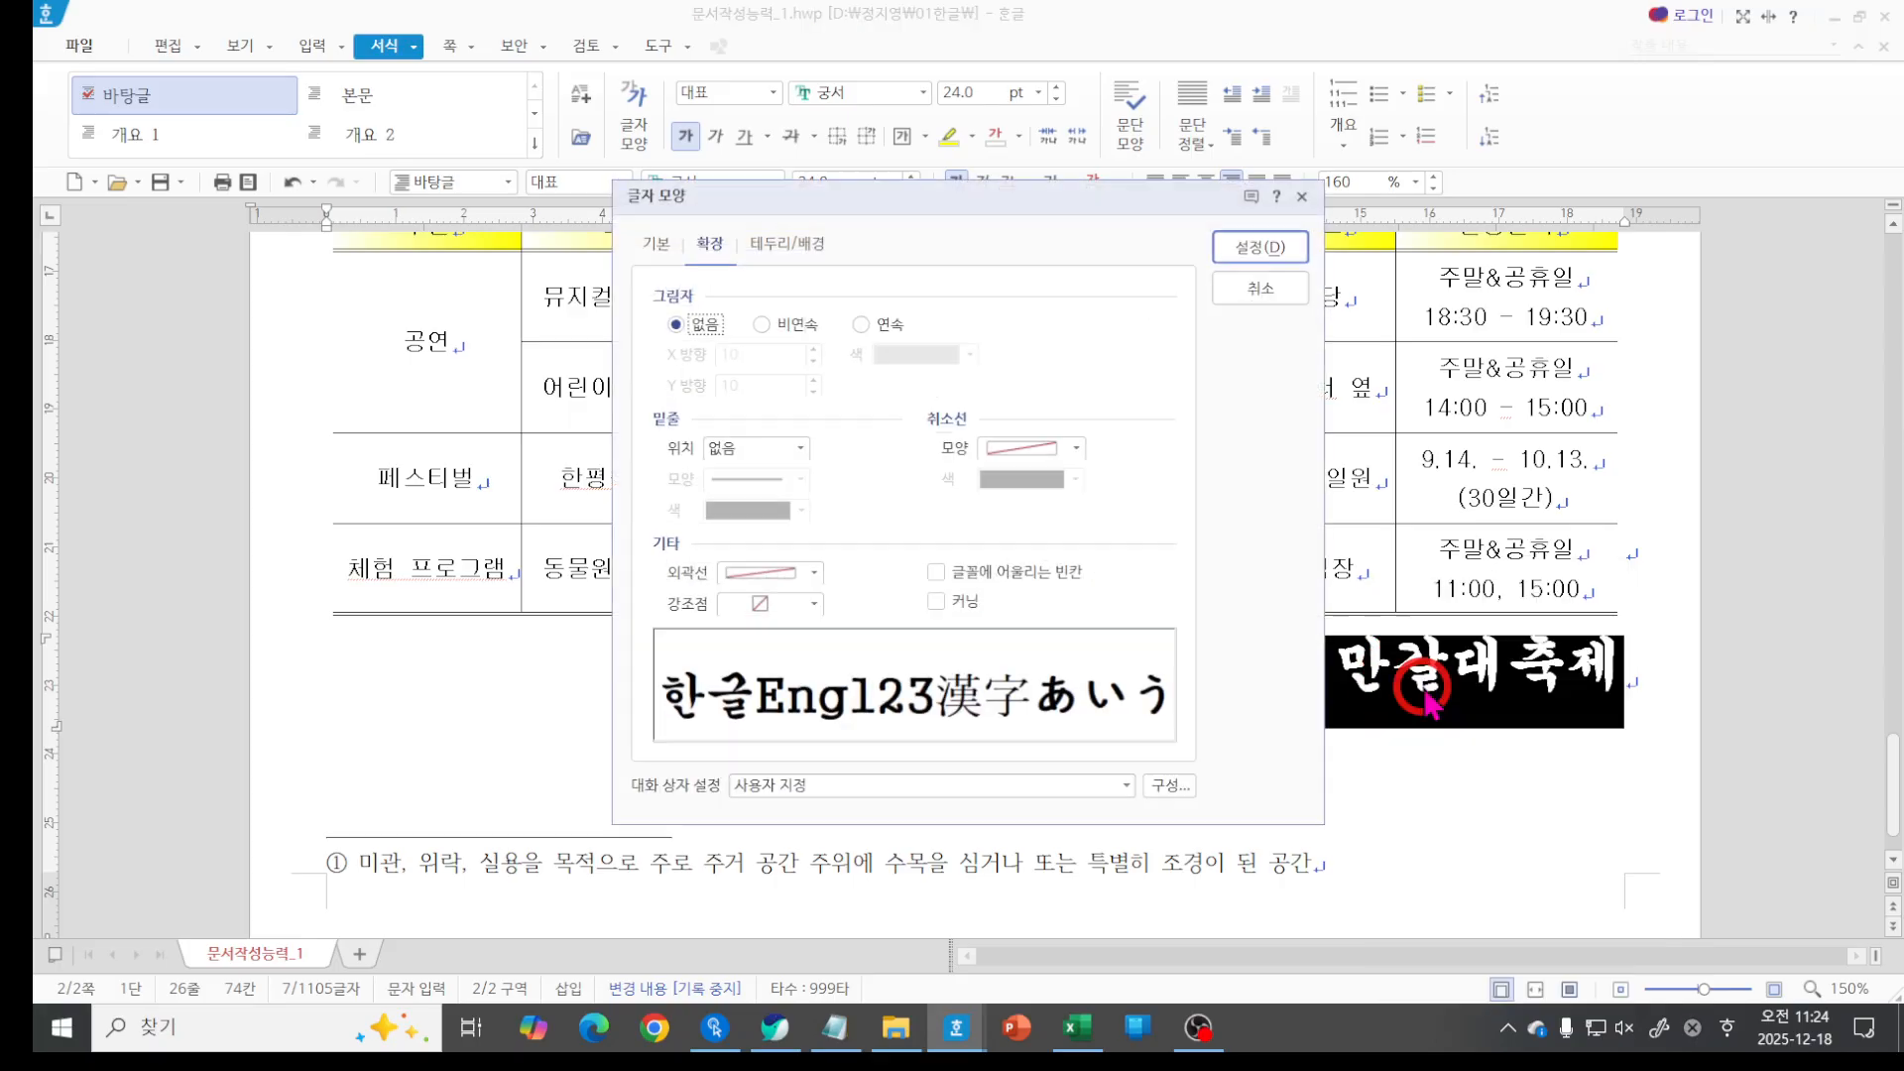
pyautogui.click(658, 245)
pyautogui.doubleClick(932, 389)
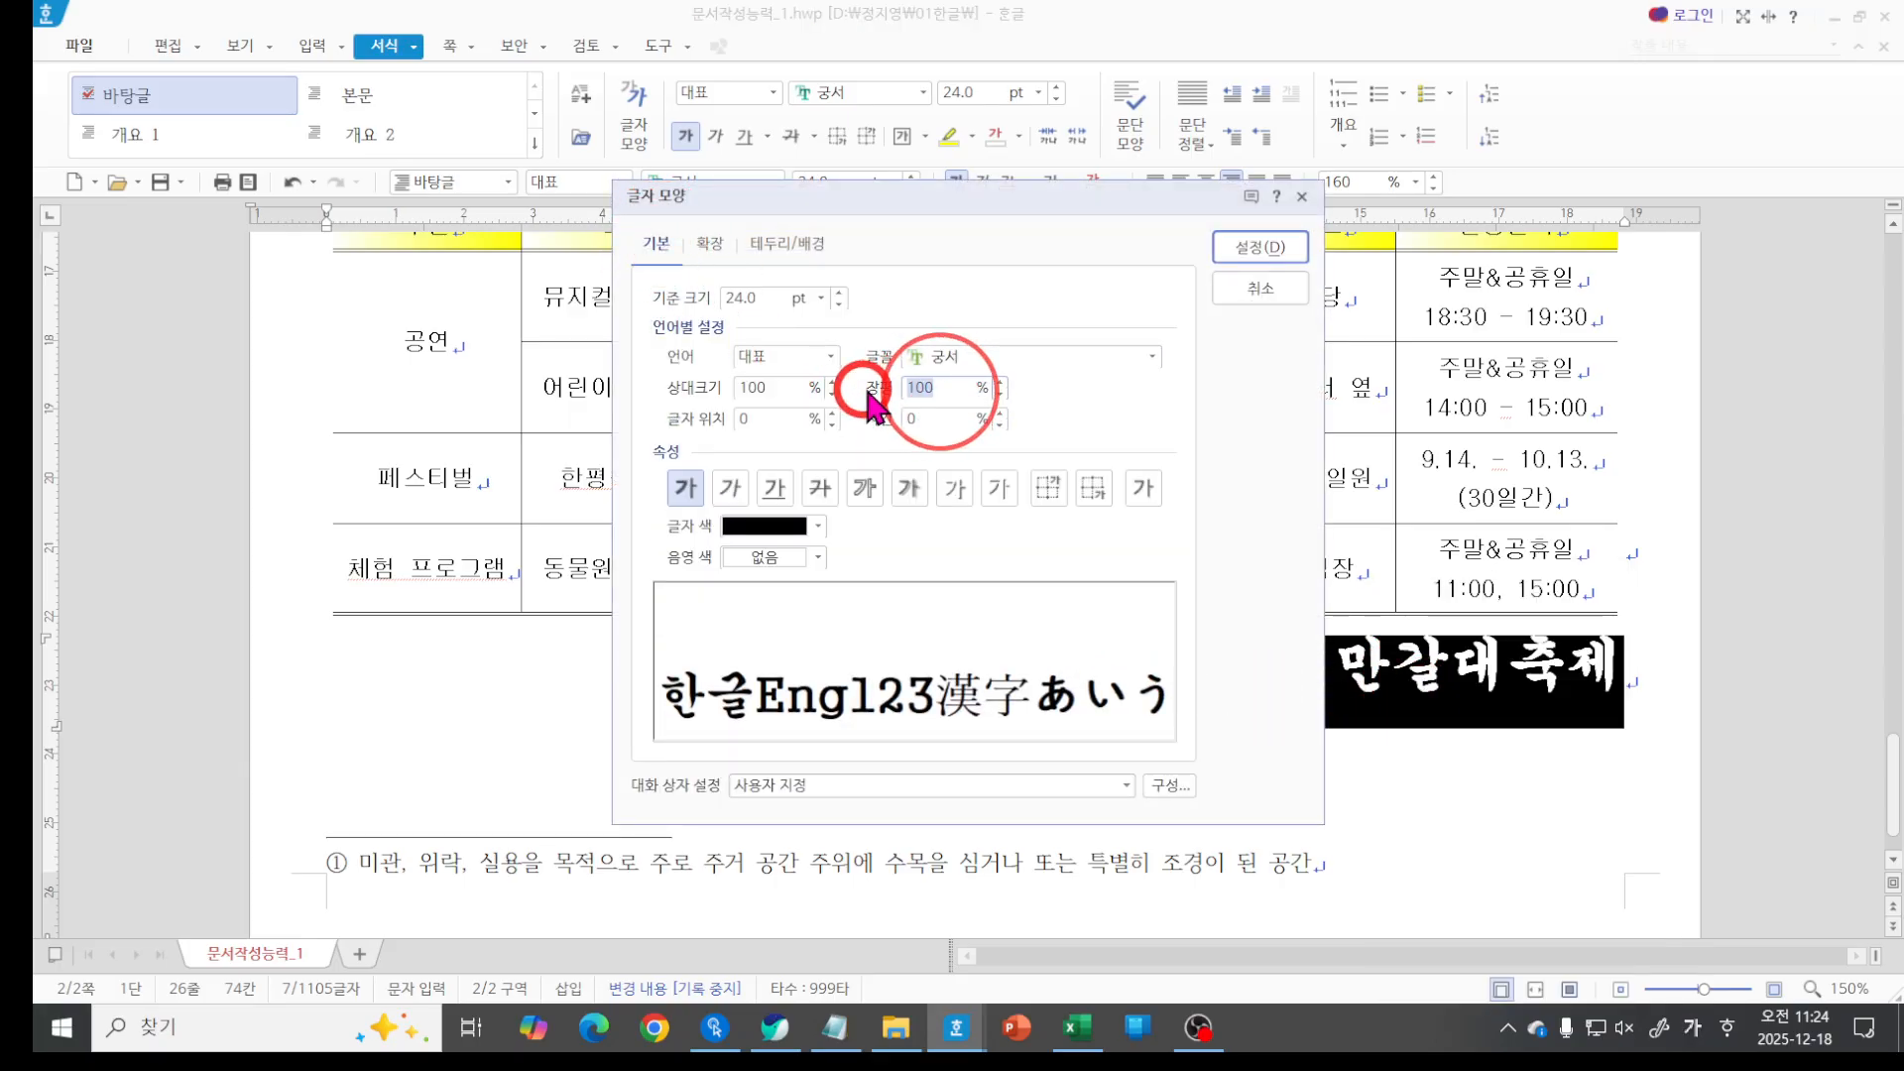
pyautogui.write('105')
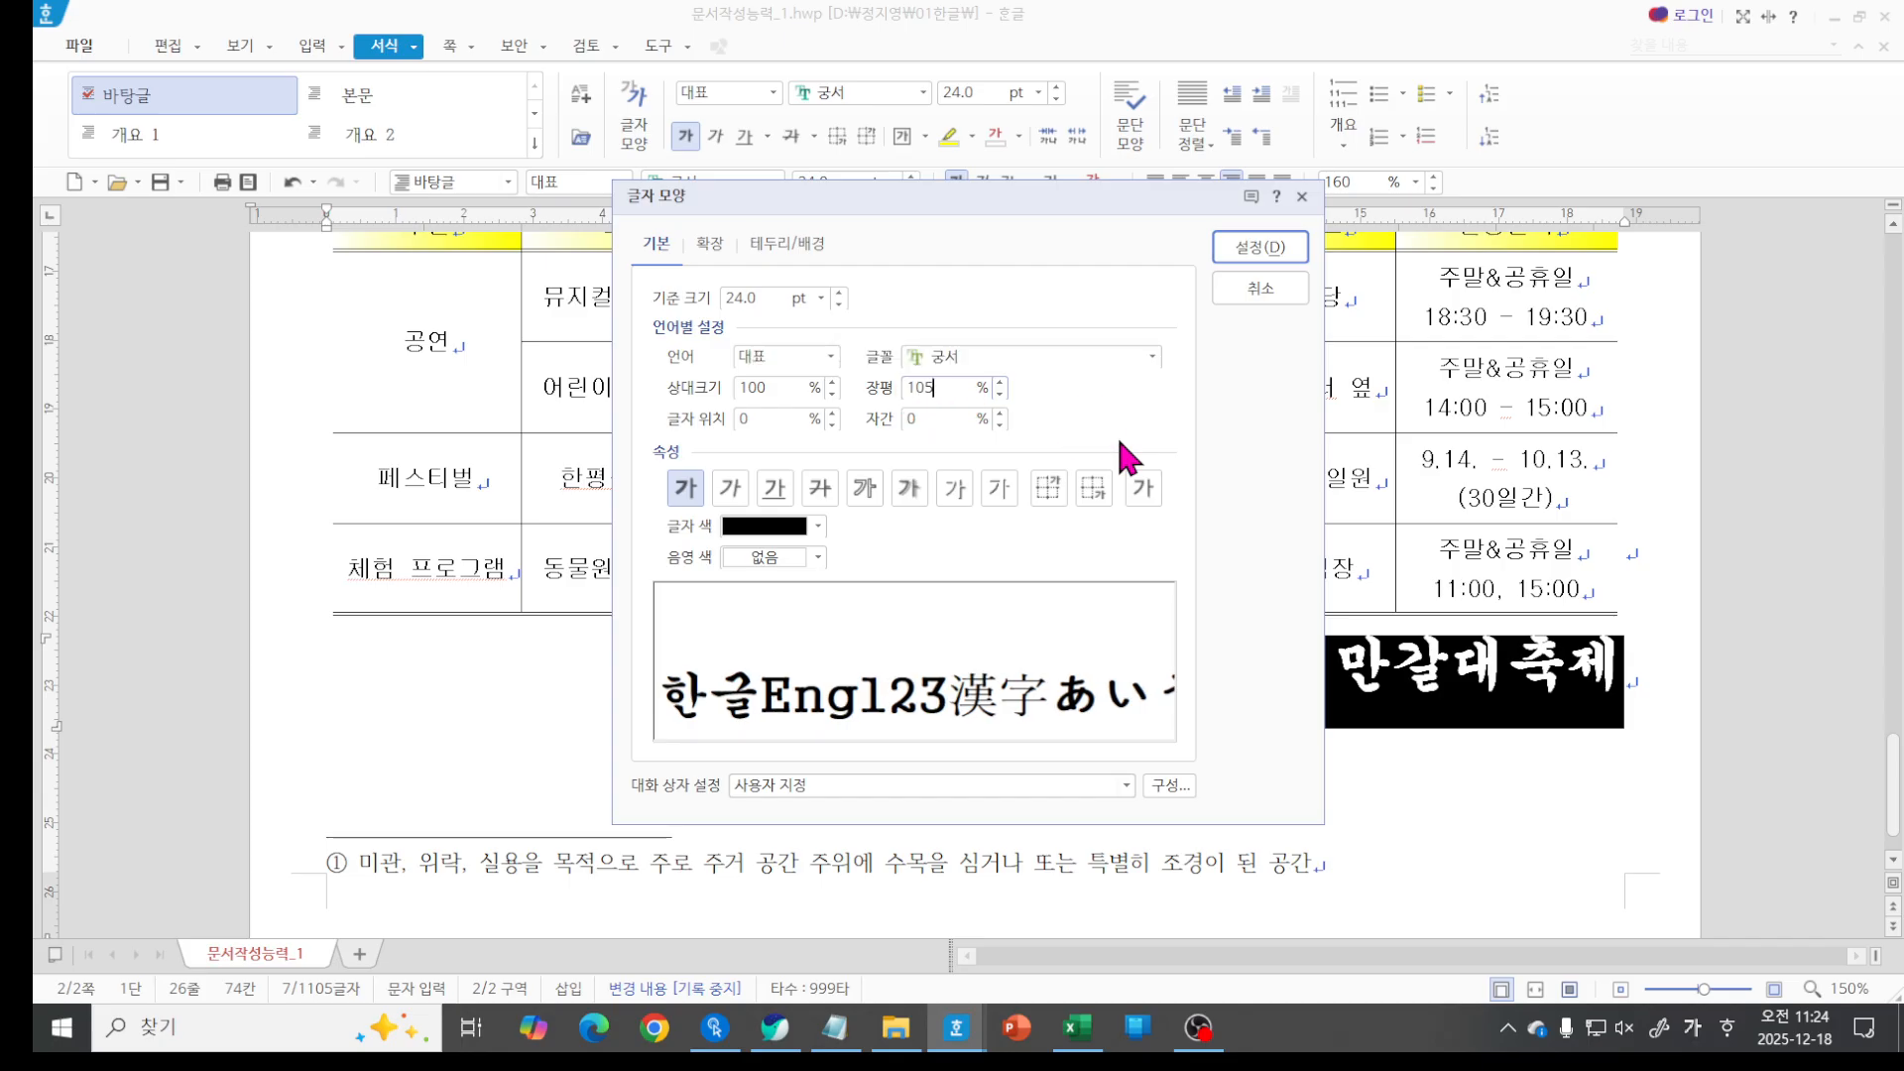
pyautogui.press('Return')
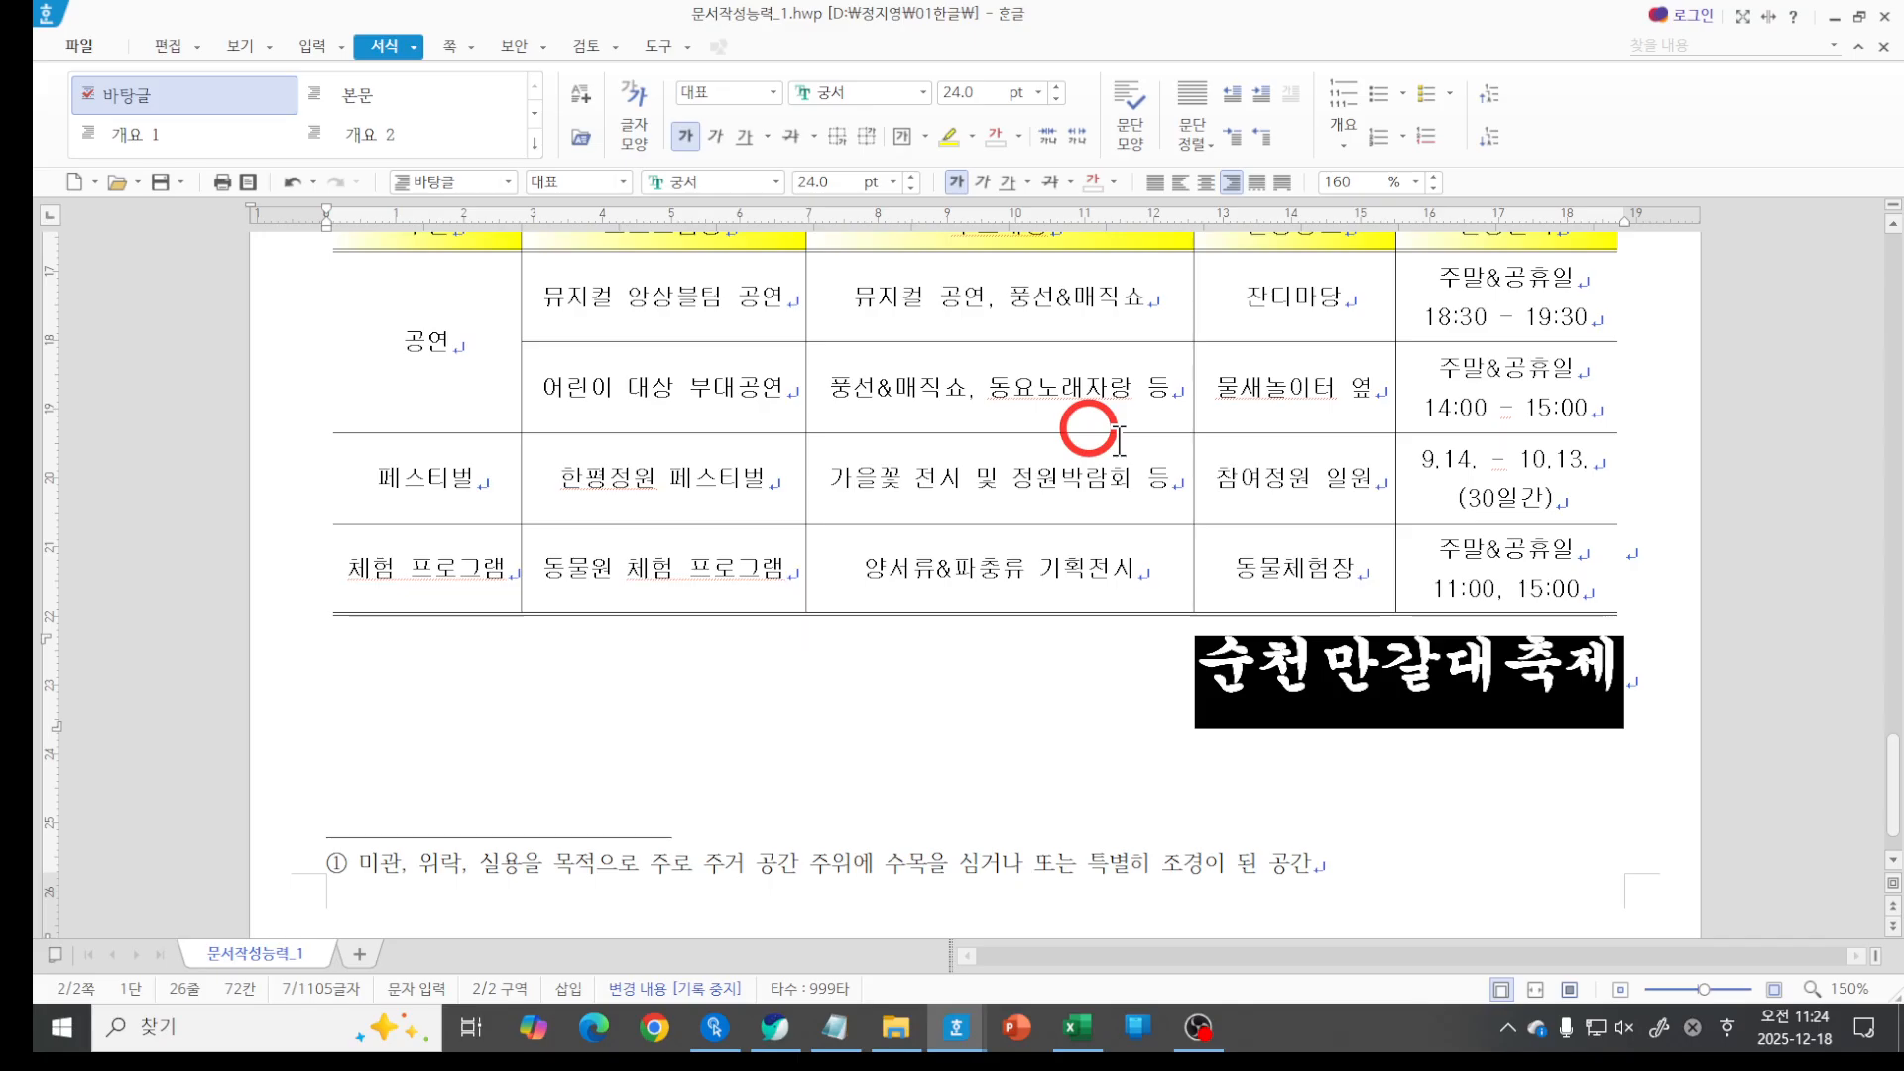
# Check the header and footer margins in the paper settings of the current section.
pyautogui.click(1171, 725)
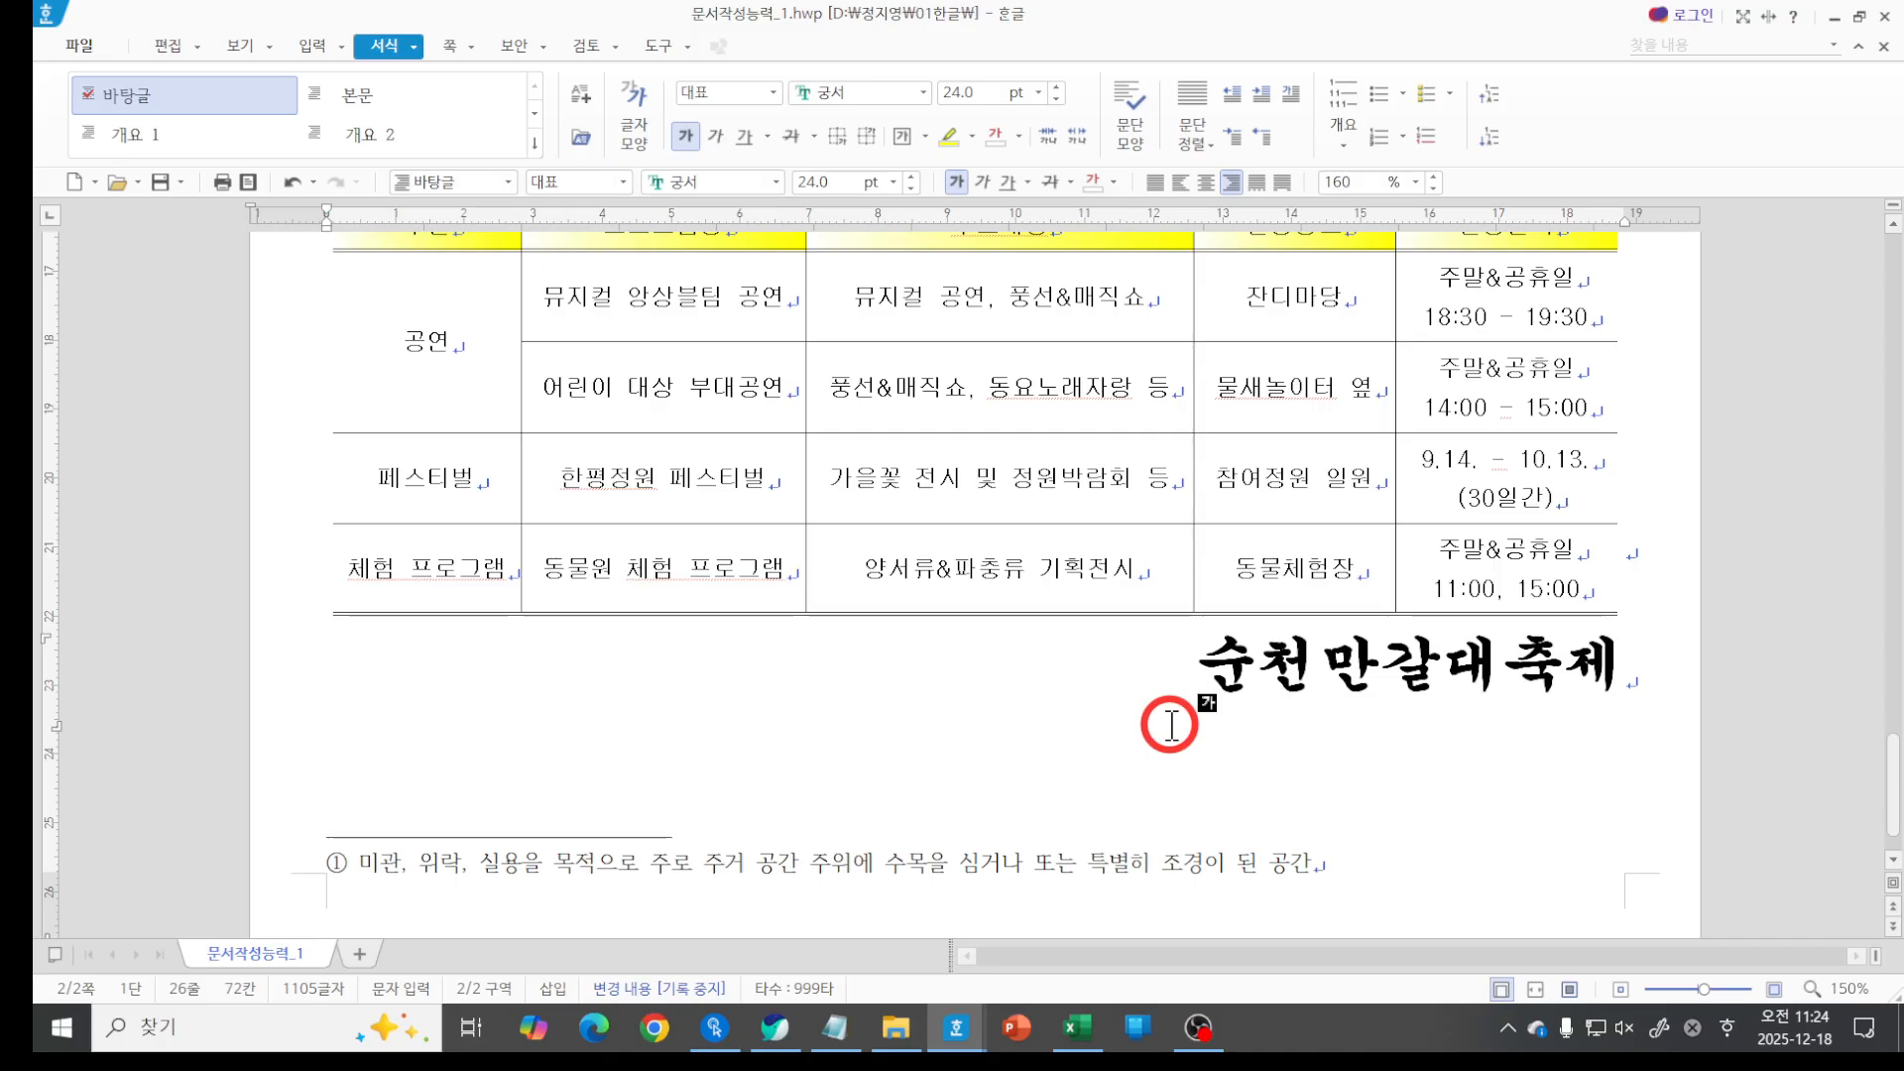
pyautogui.scroll(-2, 1171, 725)
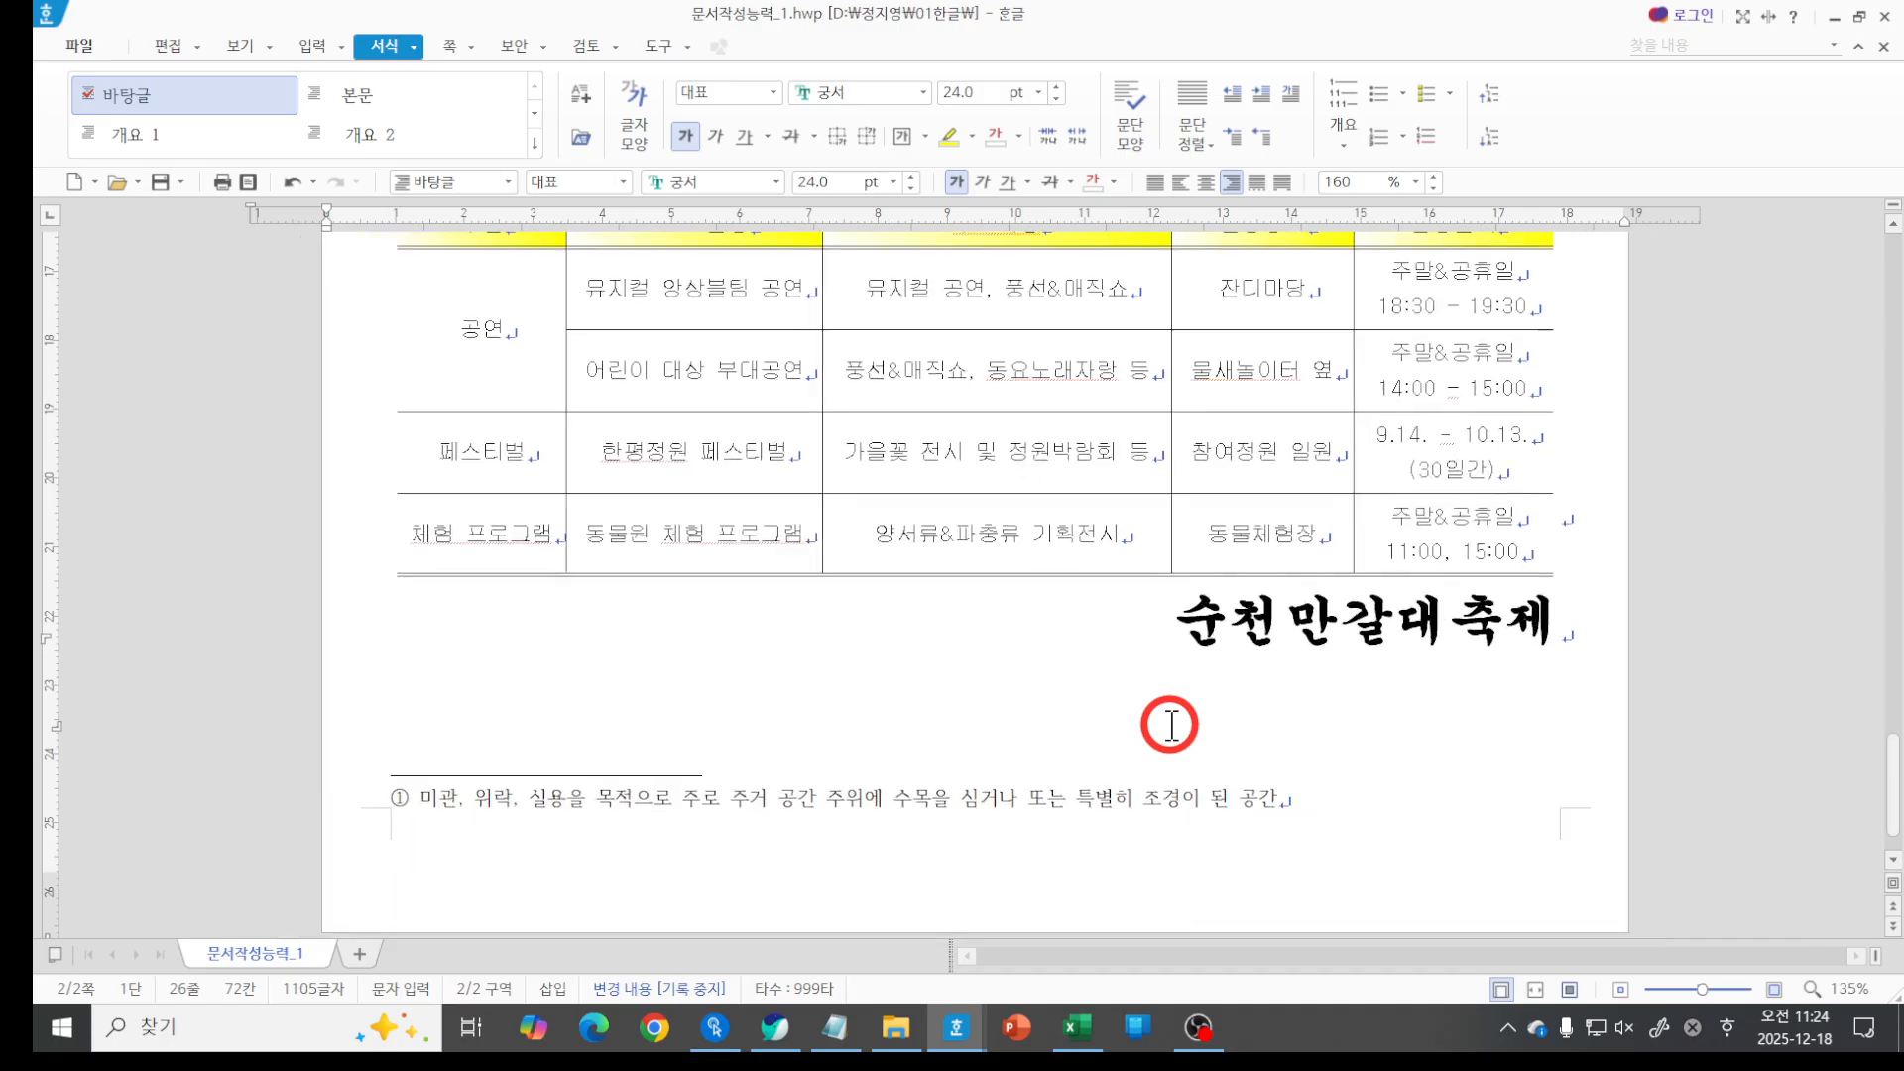
pyautogui.moveTo(1515, 875)
pyautogui.mouseDown()
pyautogui.moveTo(1454, 874)
pyautogui.moveTo(1507, 801)
pyautogui.moveTo(1515, 870)
pyautogui.mouseUp()
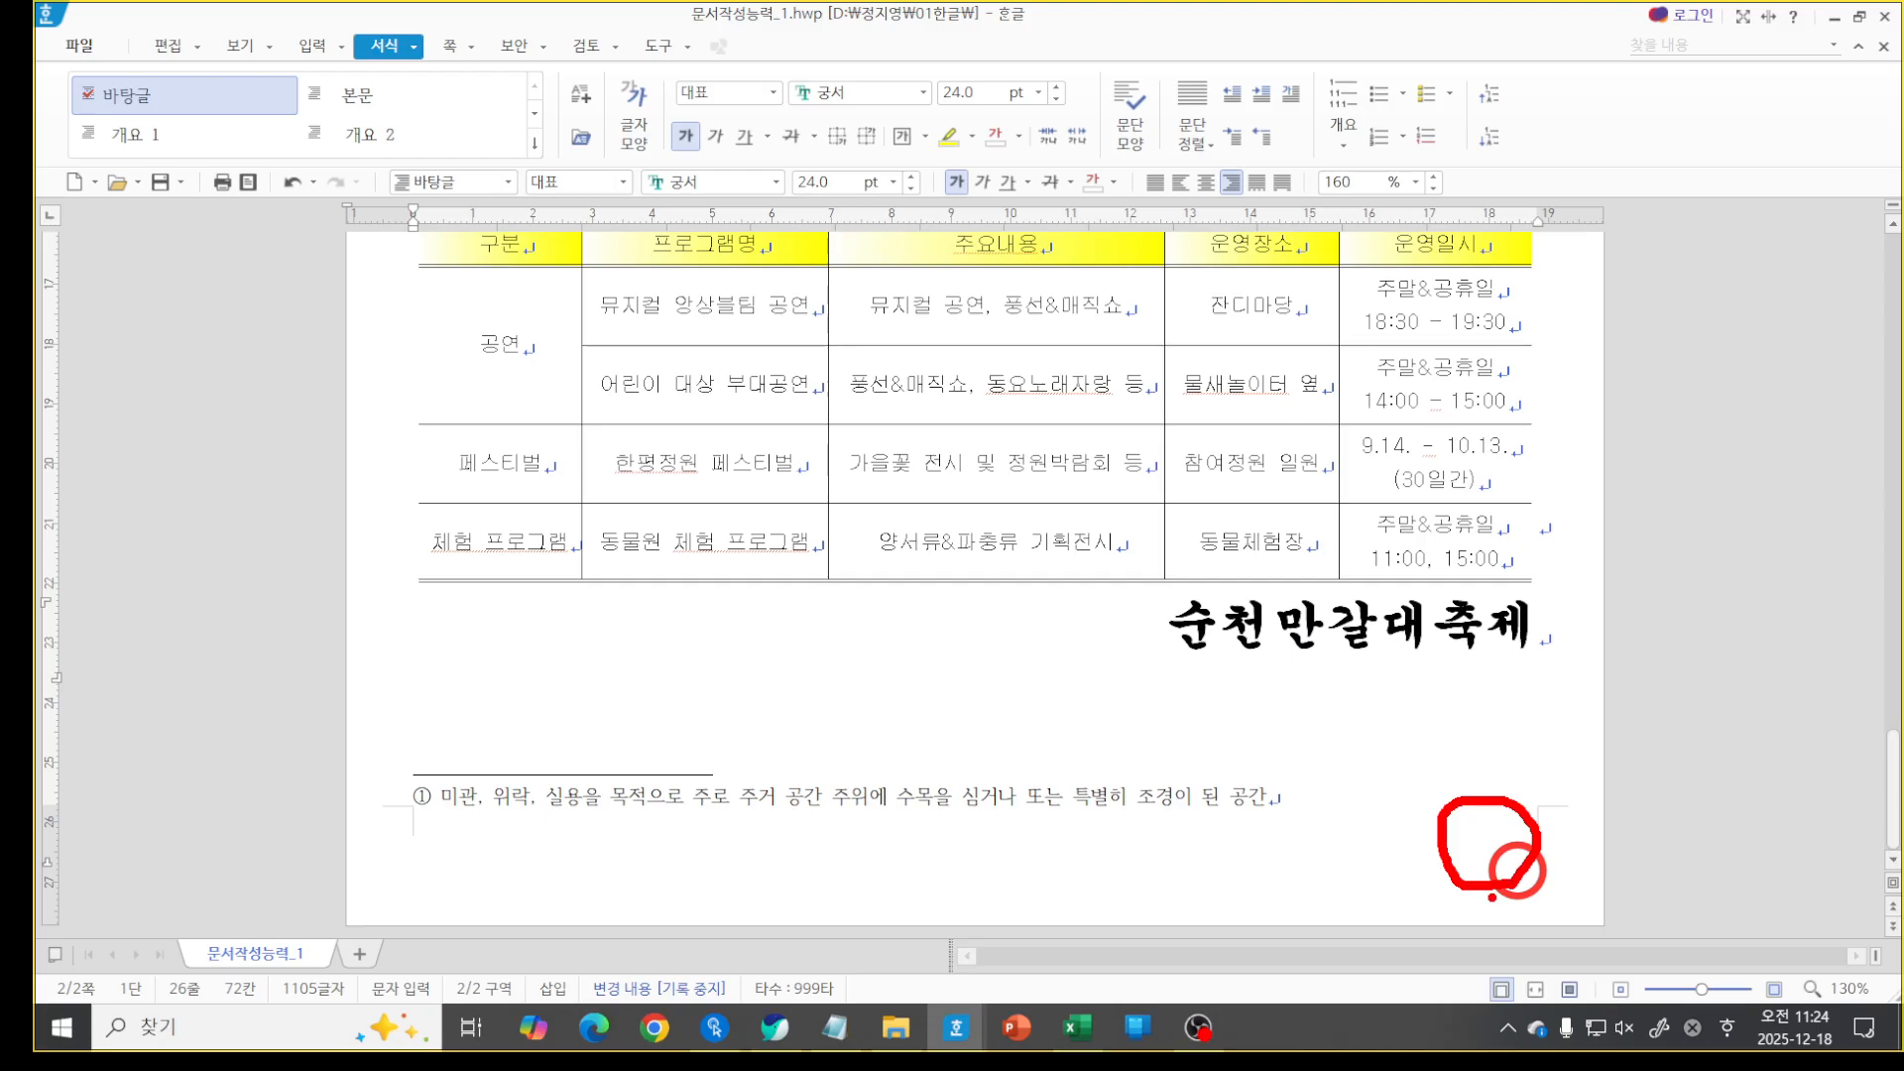
pyautogui.press('Escape')
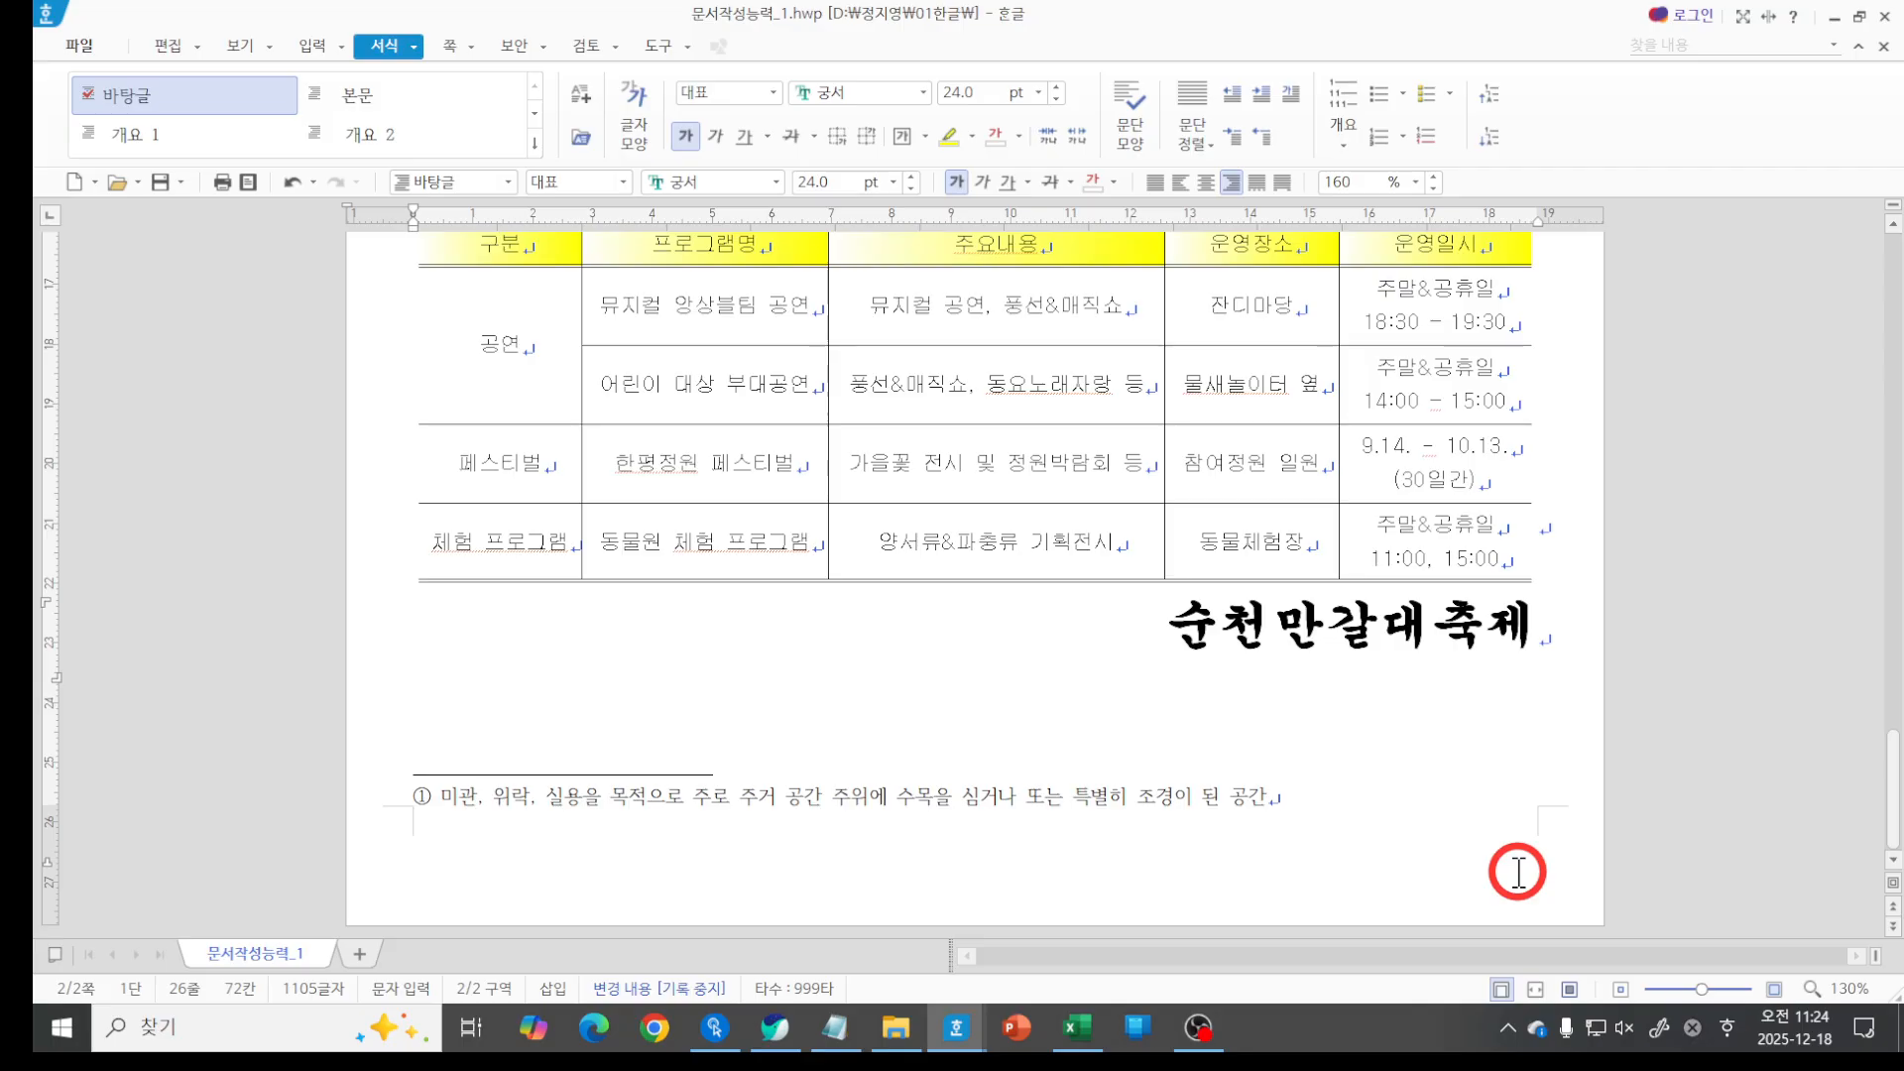
pyautogui.press('F7')
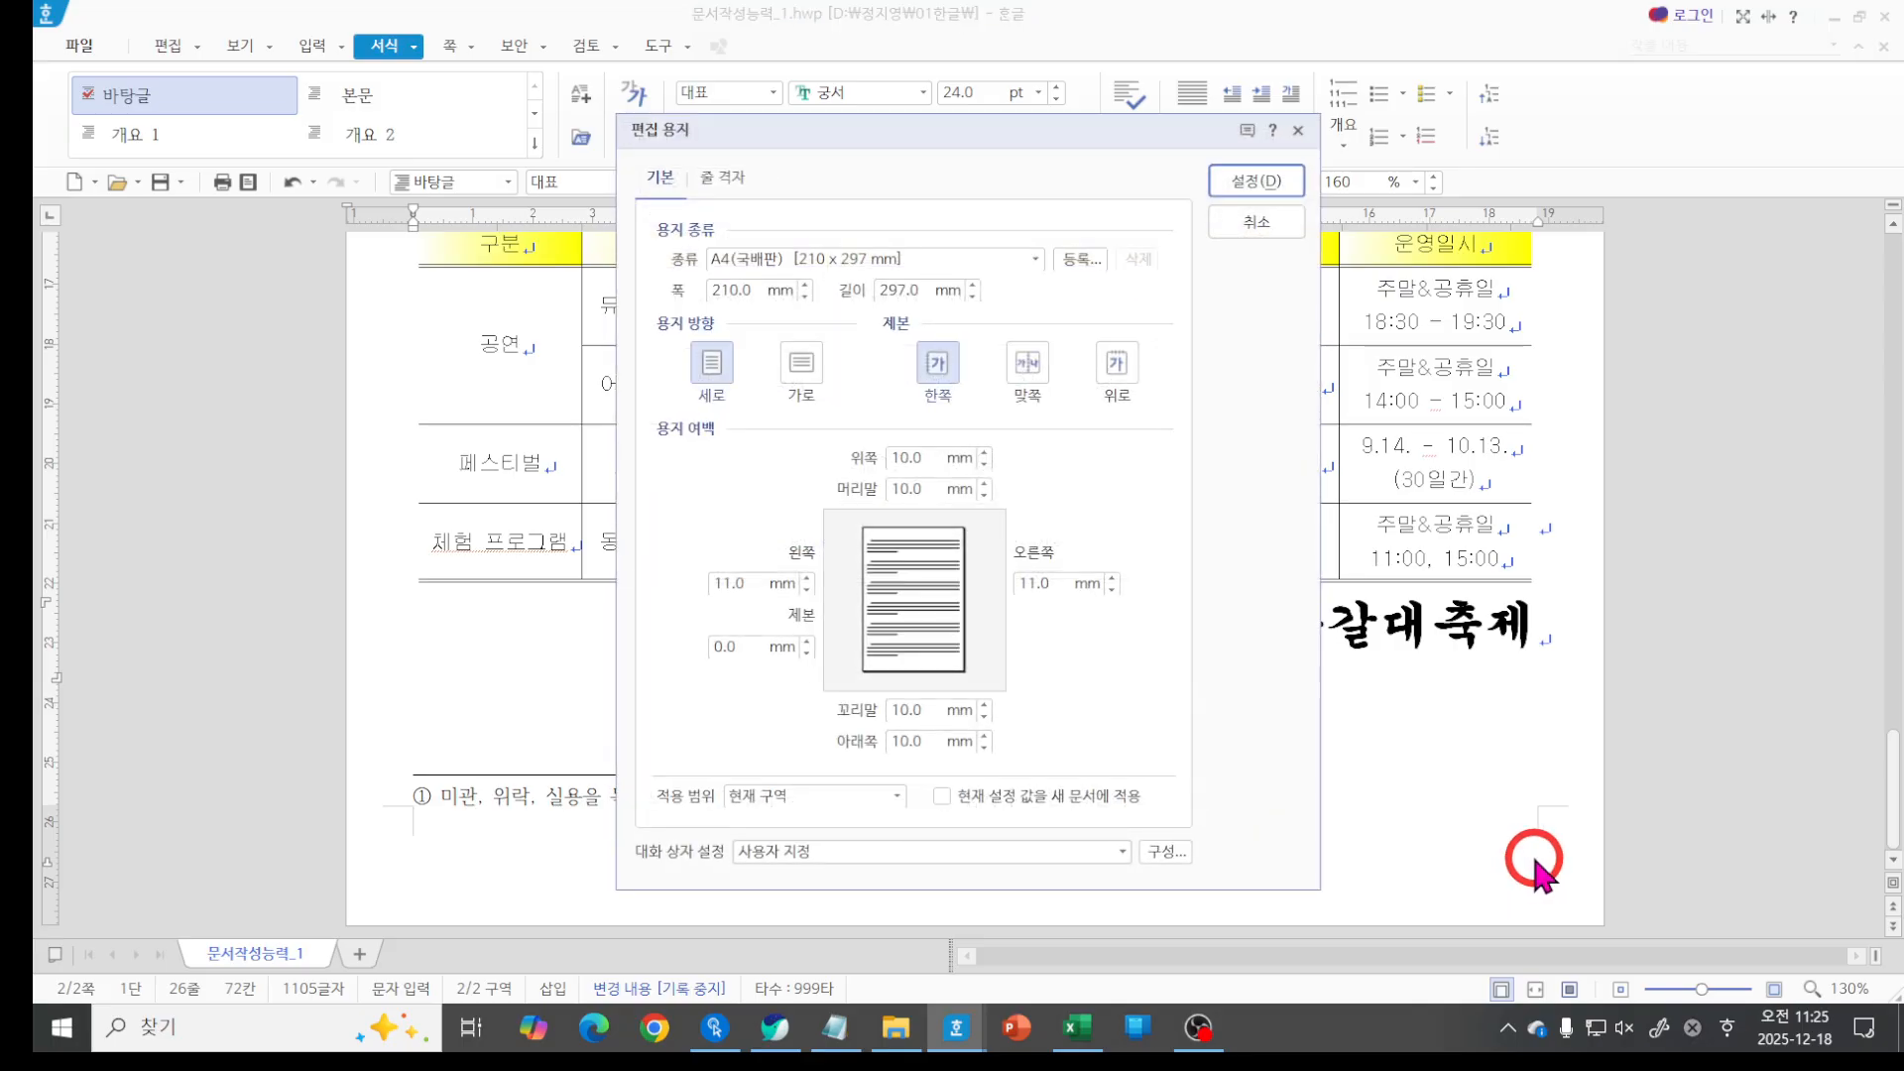
pyautogui.hotkey('ctrl', '2')
pyautogui.moveTo(831, 506); pyautogui.dragTo(1021, 498)
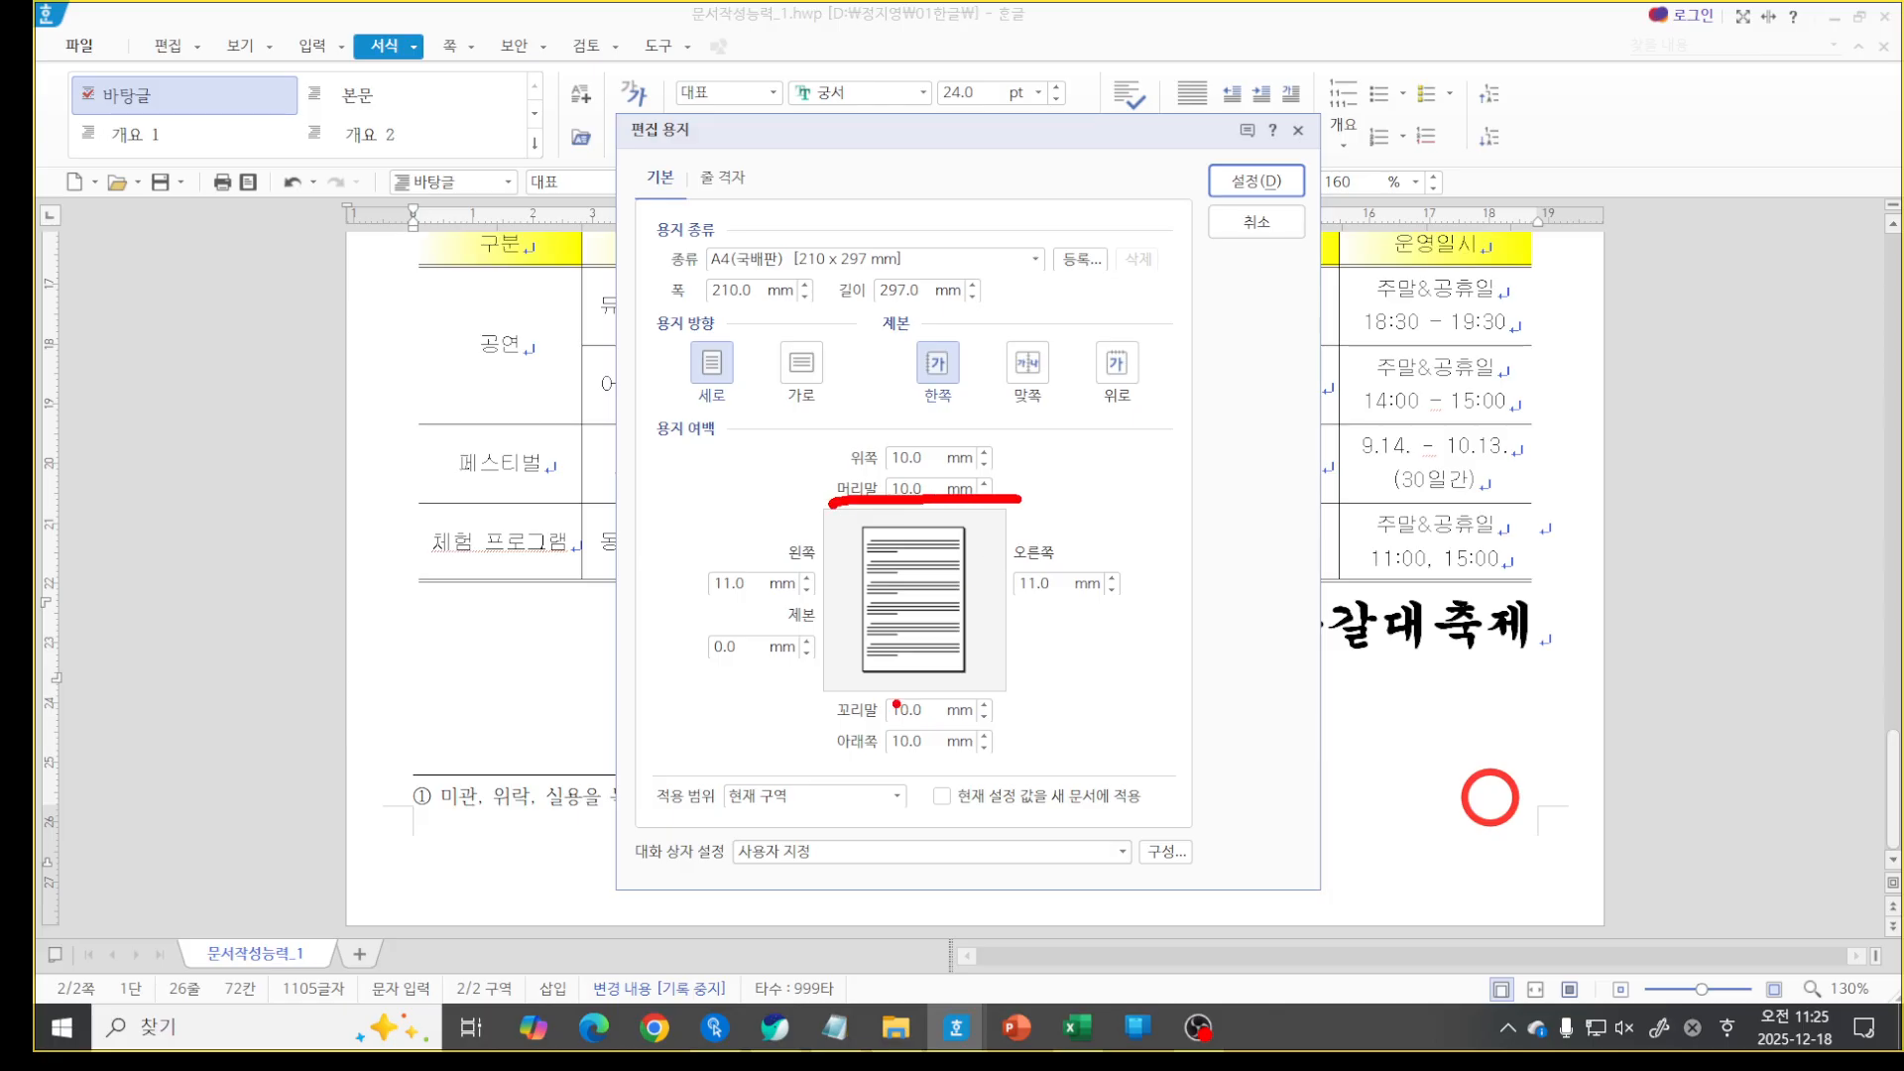
pyautogui.moveTo(834, 731); pyautogui.dragTo(1028, 727)
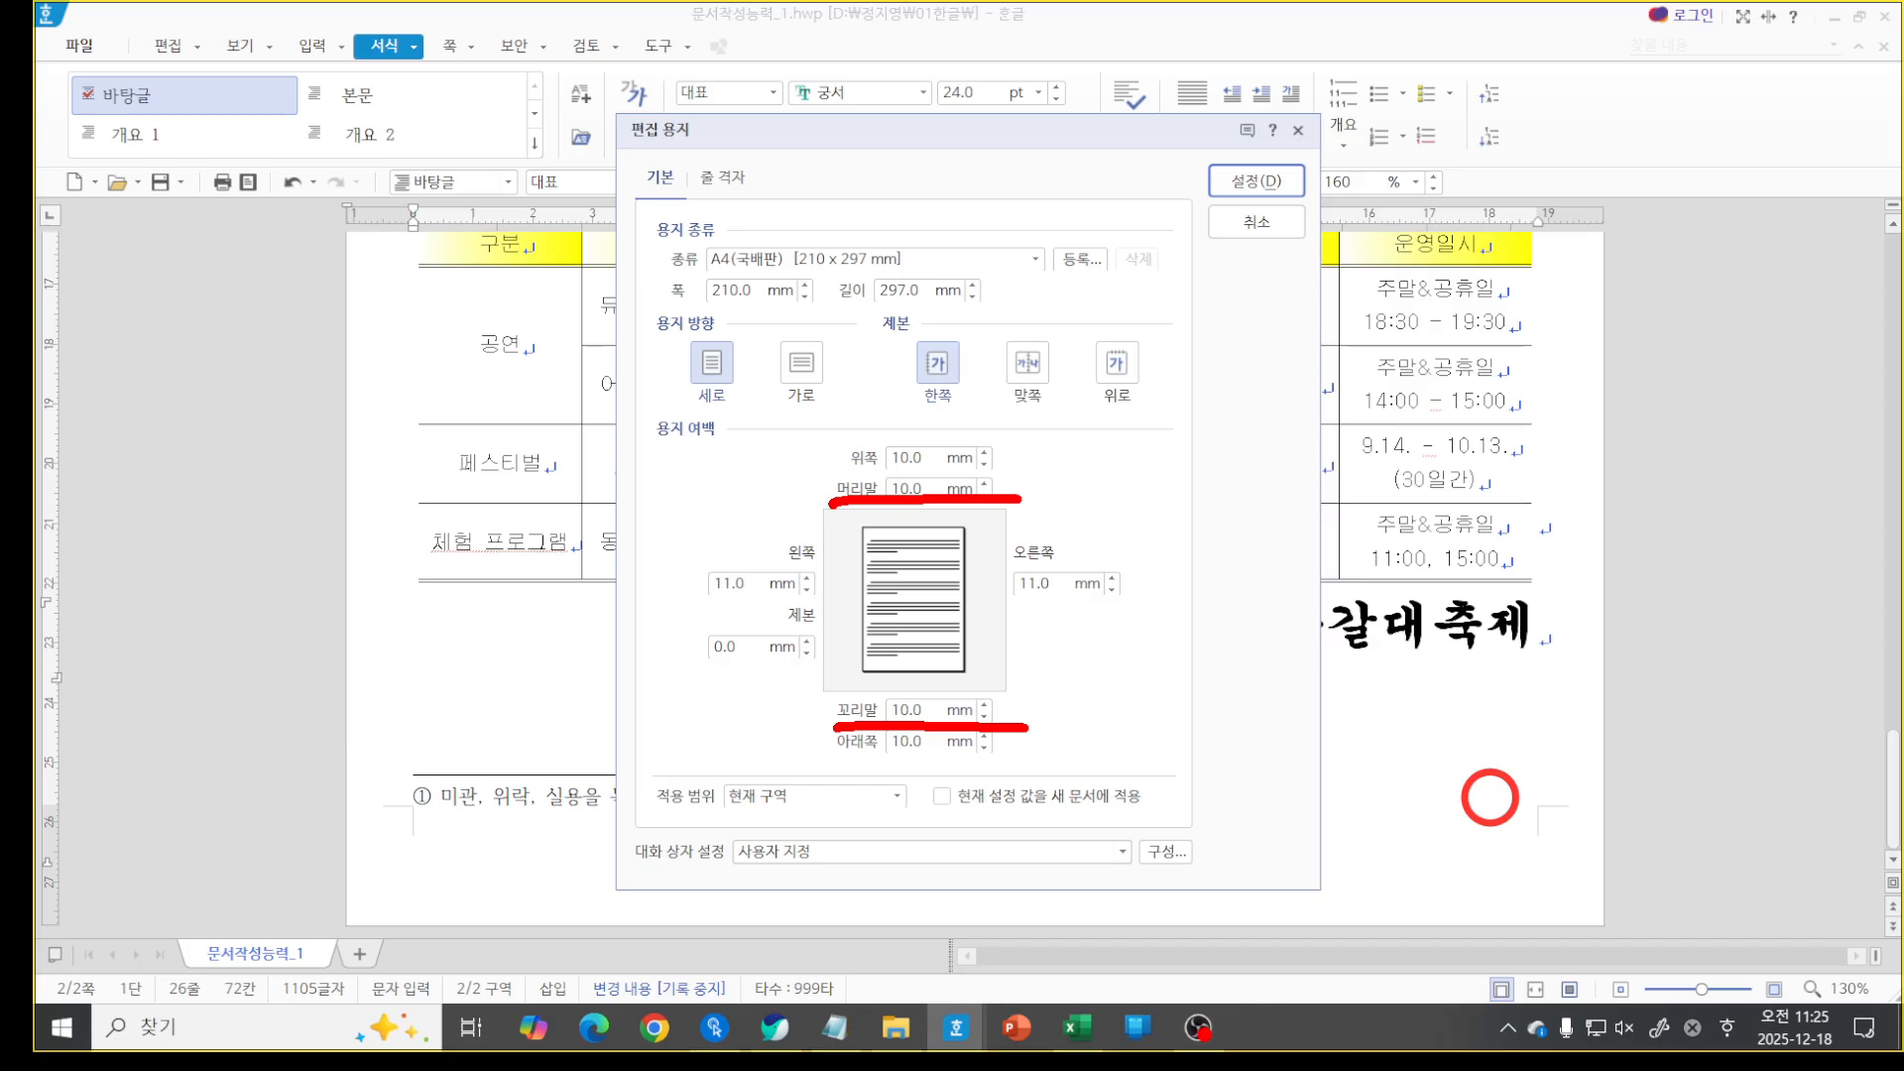
pyautogui.press('Escape')
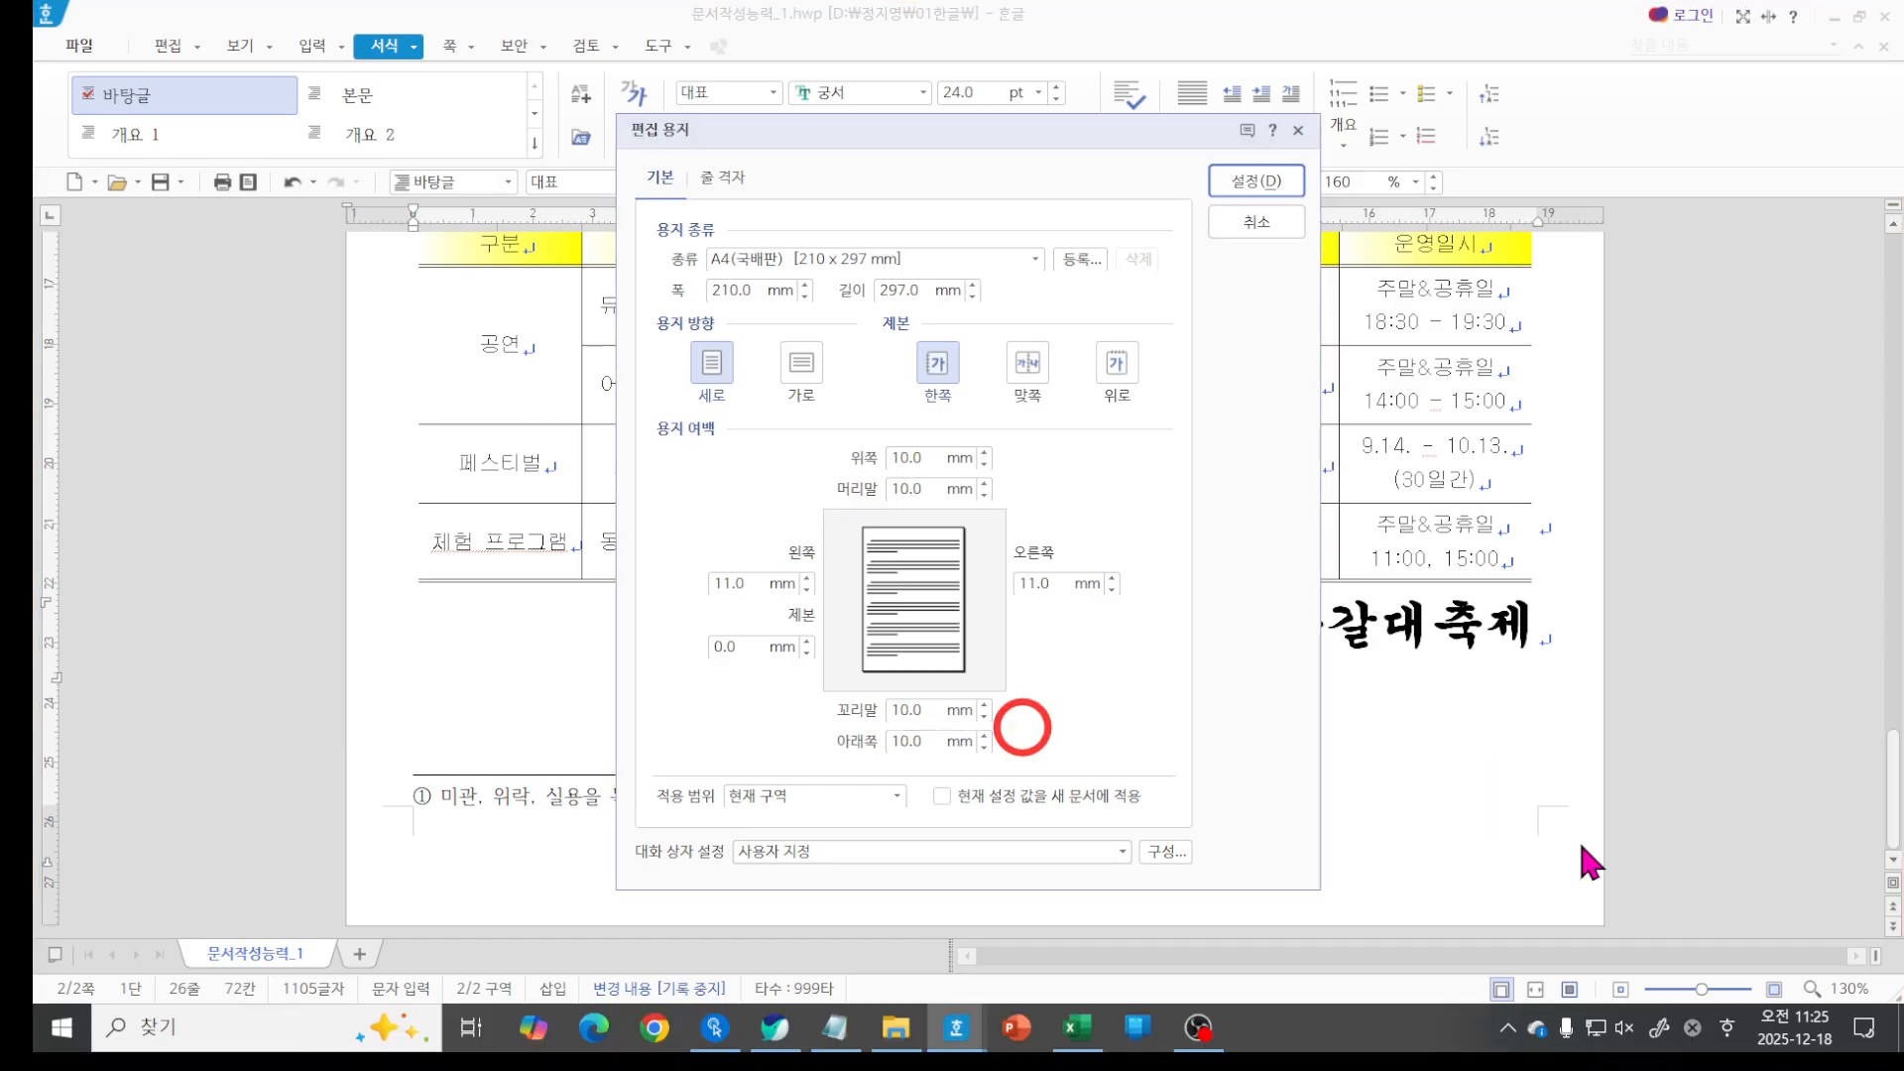
pyautogui.press('Escape')
# Review both pages side by side, comparing the header areas of page 1 and page 2.
pyautogui.scroll(3, 1500, 631)
pyautogui.scroll(10, 1500, 631)
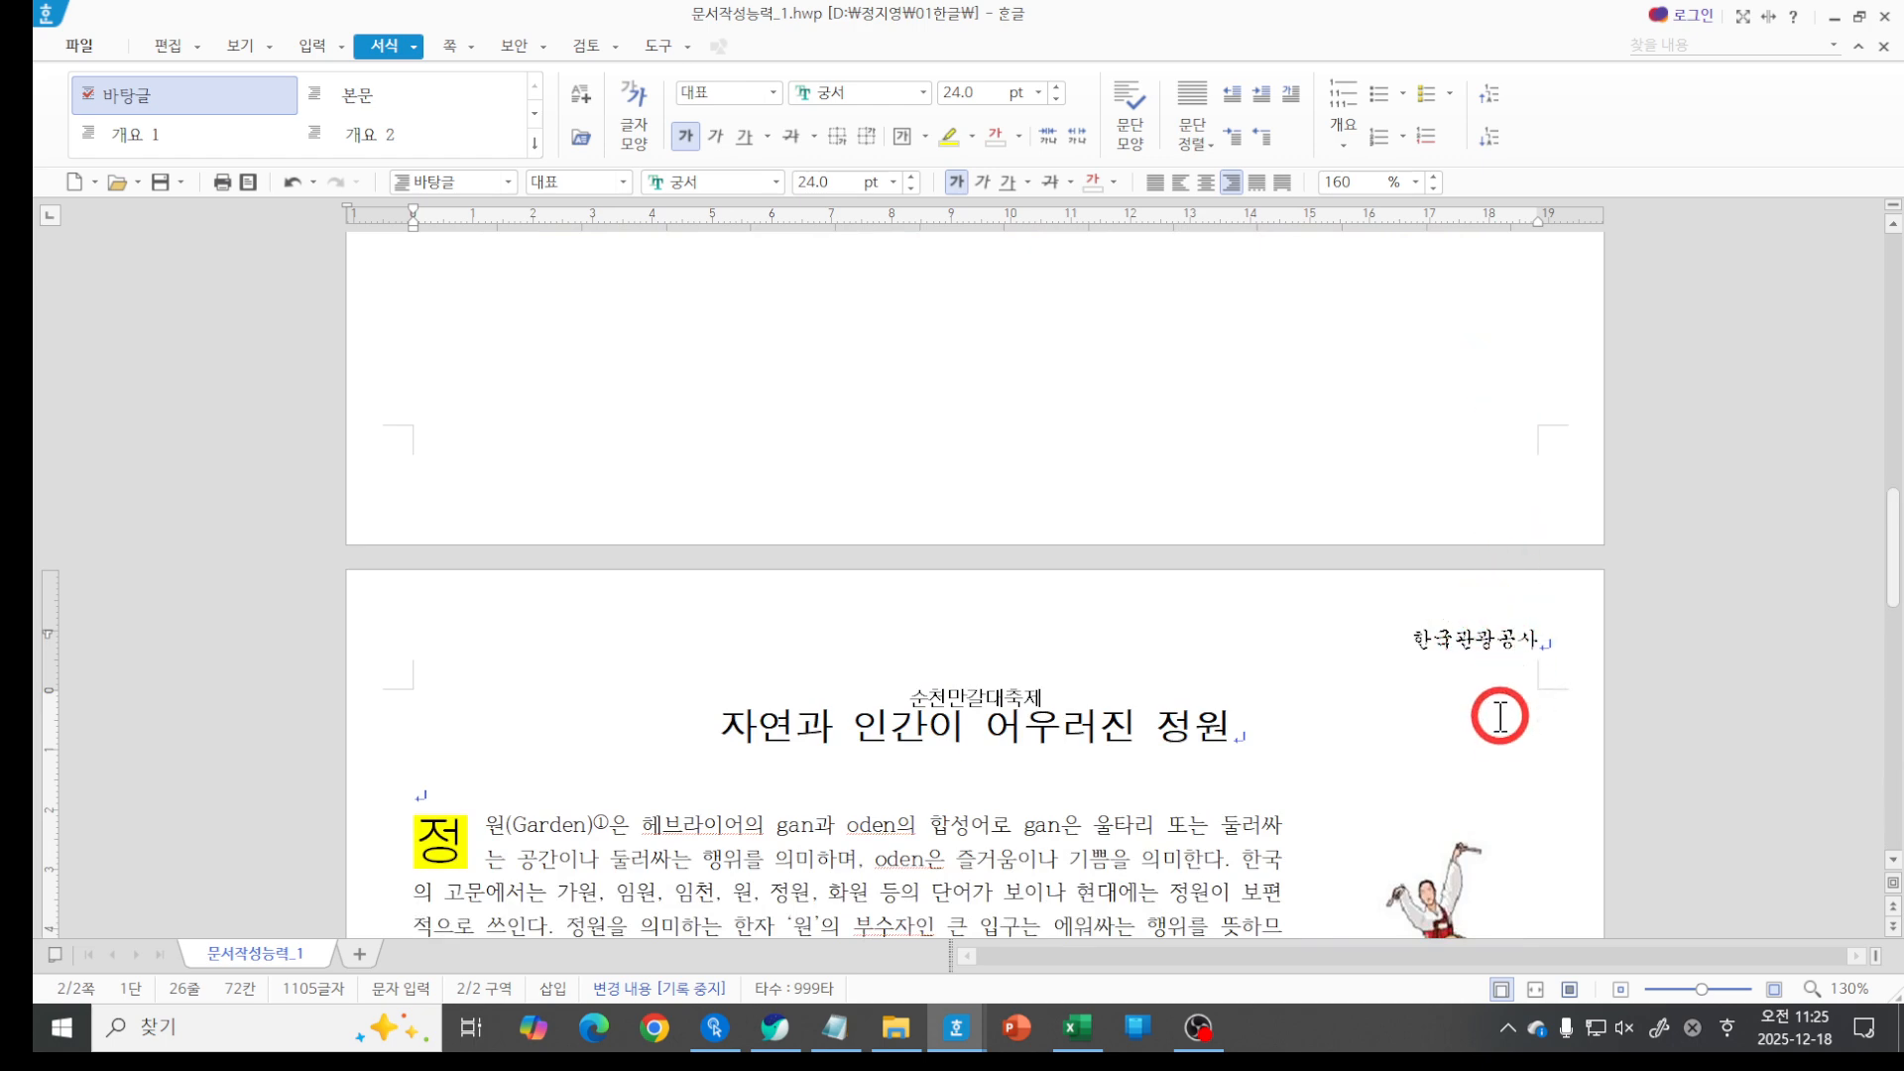
pyautogui.scroll(-7, 1500, 724)
pyautogui.scroll(-2, 1501, 728)
pyautogui.scroll(-4, 1500, 729)
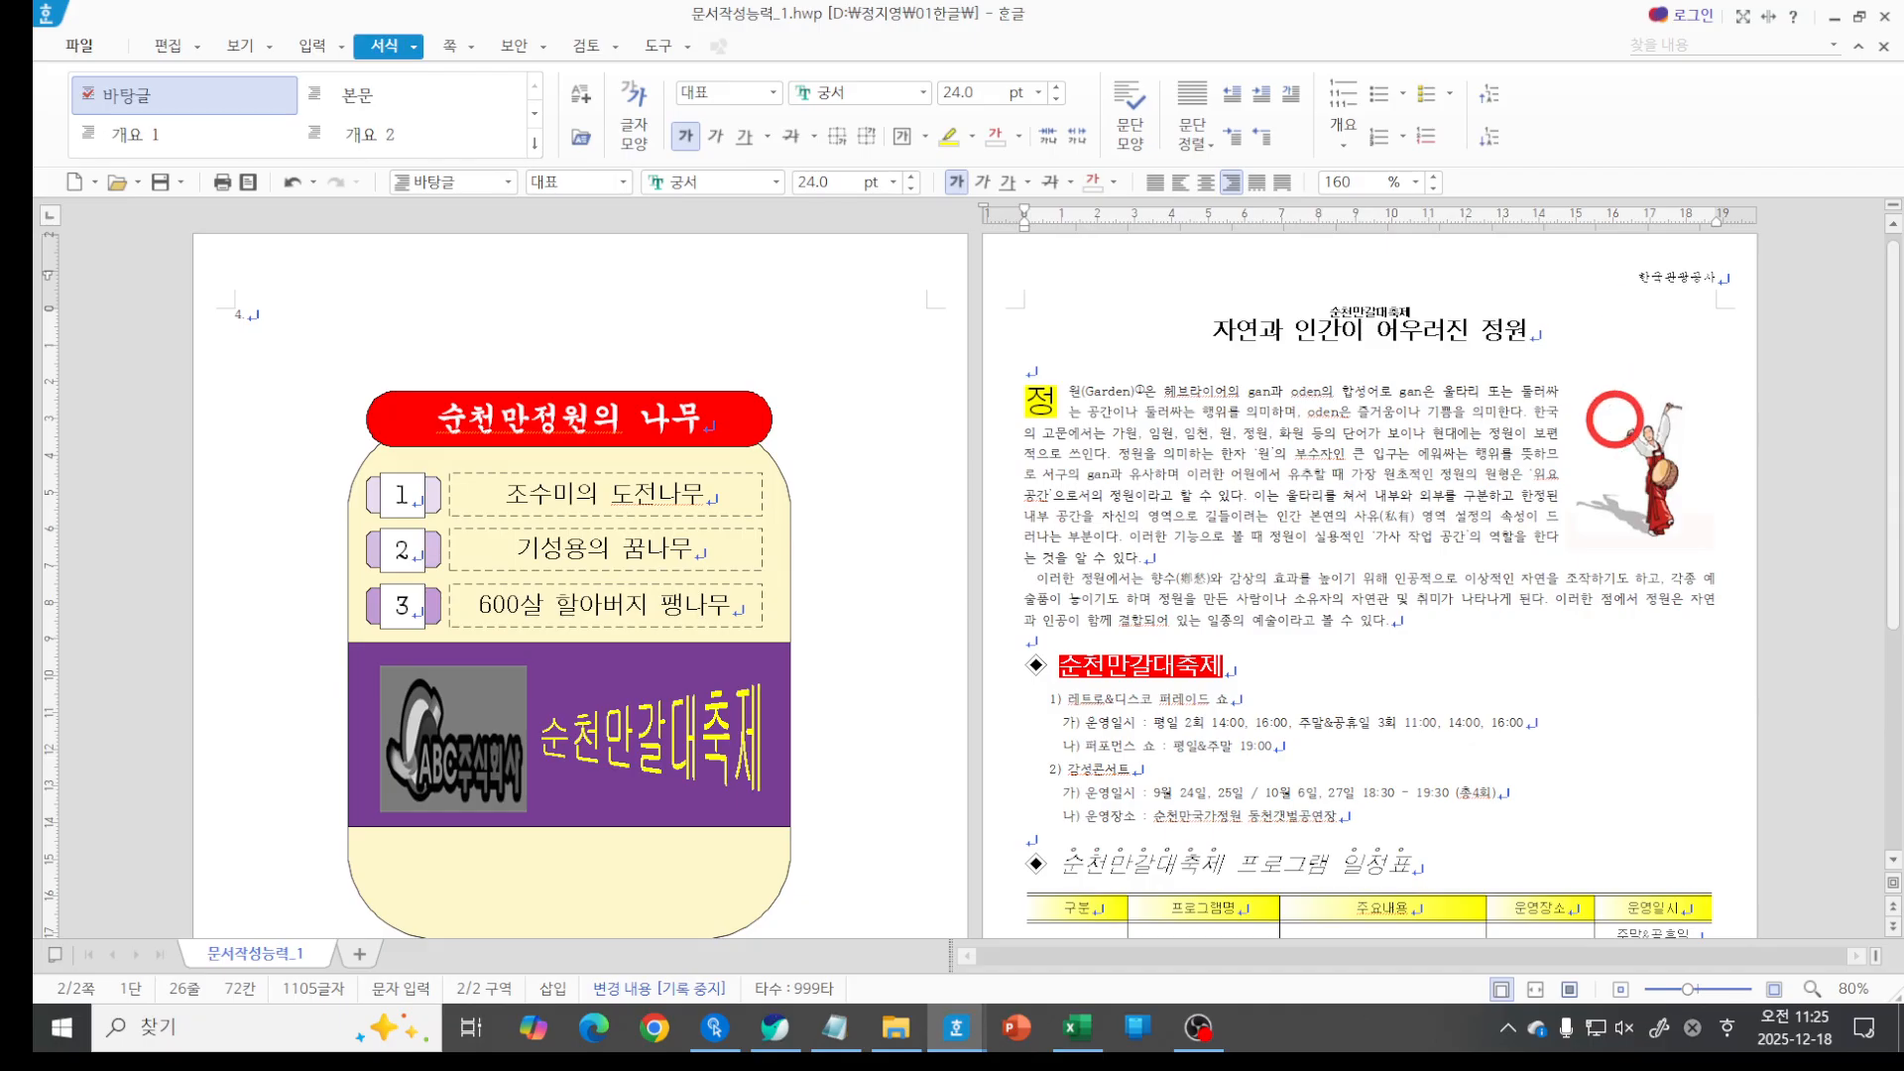
pyautogui.moveTo(1633, 291); pyautogui.dragTo(1719, 287)
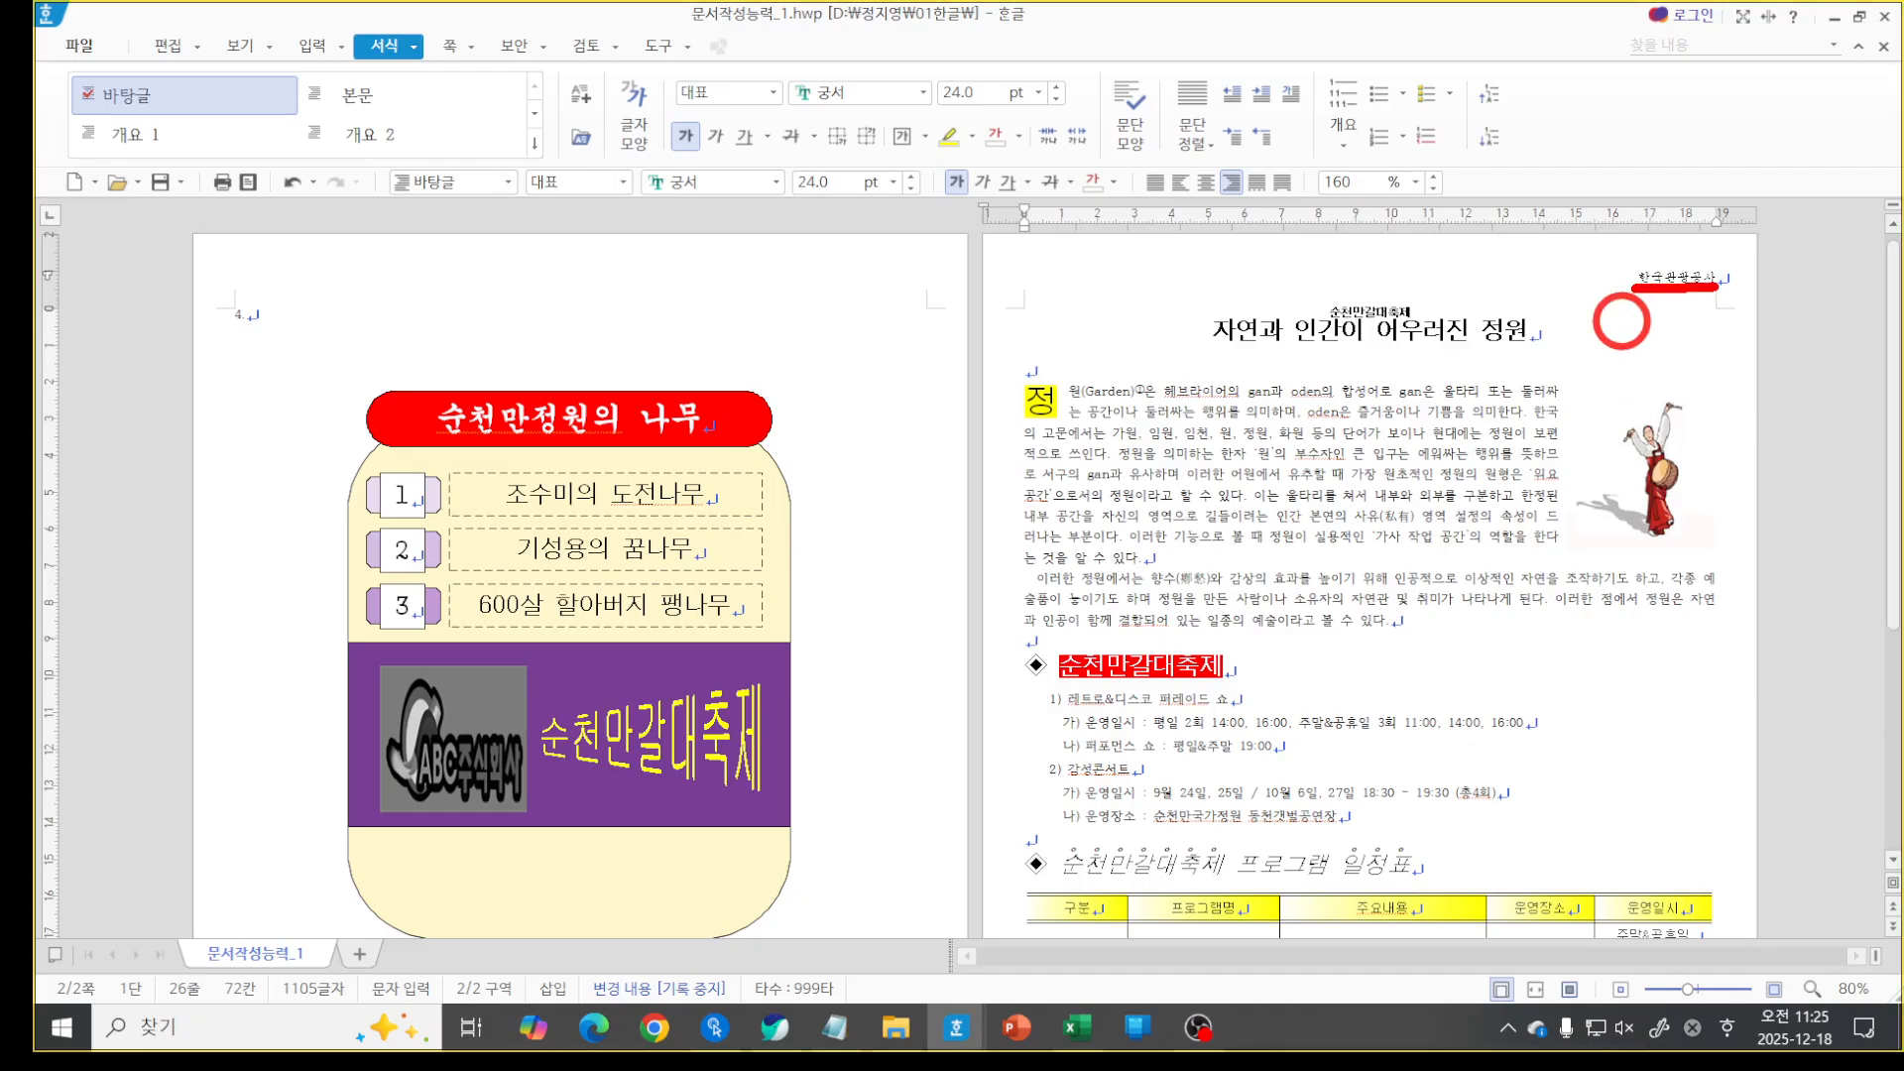
pyautogui.moveTo(824, 315); pyautogui.dragTo(913, 311)
pyautogui.moveTo(899, 265)
pyautogui.mouseDown()
pyautogui.moveTo(923, 301)
pyautogui.moveTo(949, 263)
pyautogui.mouseUp()
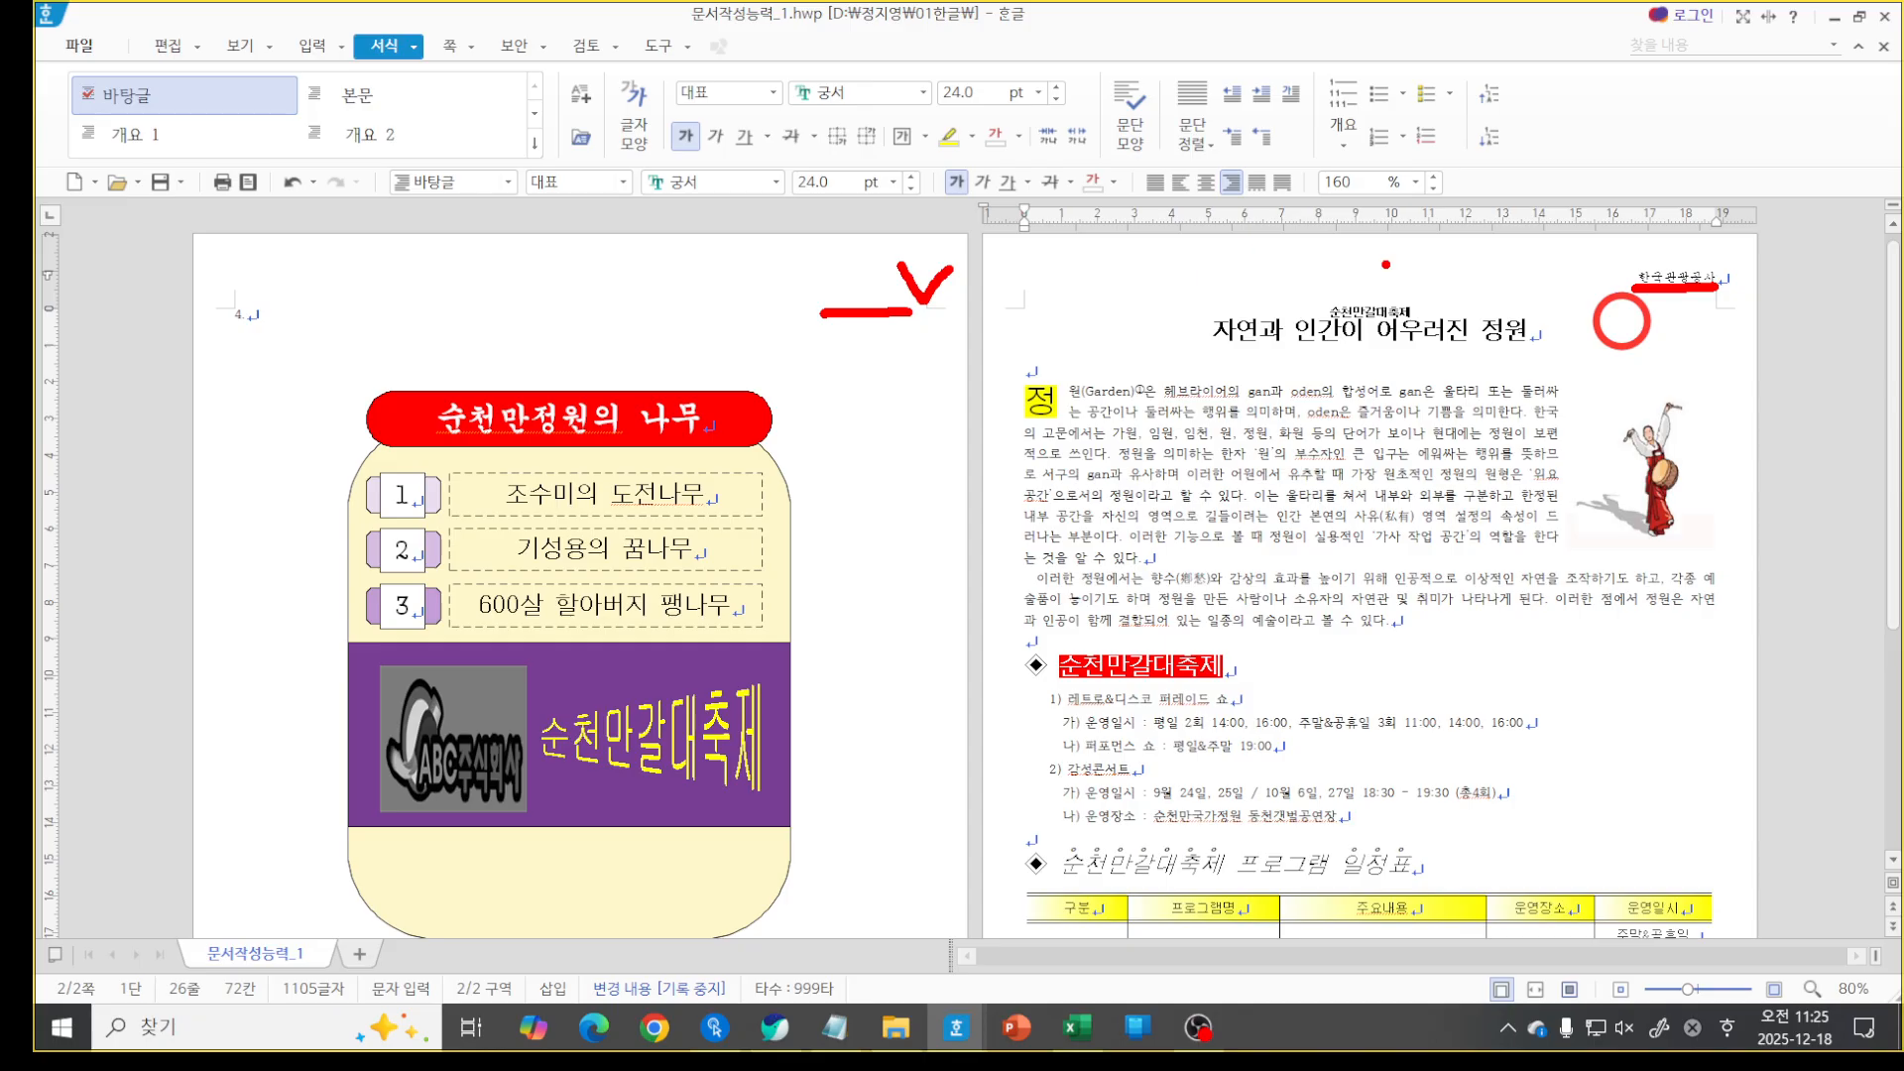
pyautogui.moveTo(1588, 250); pyautogui.dragTo(1634, 241)
pyautogui.scroll(-5, 1585, 701)
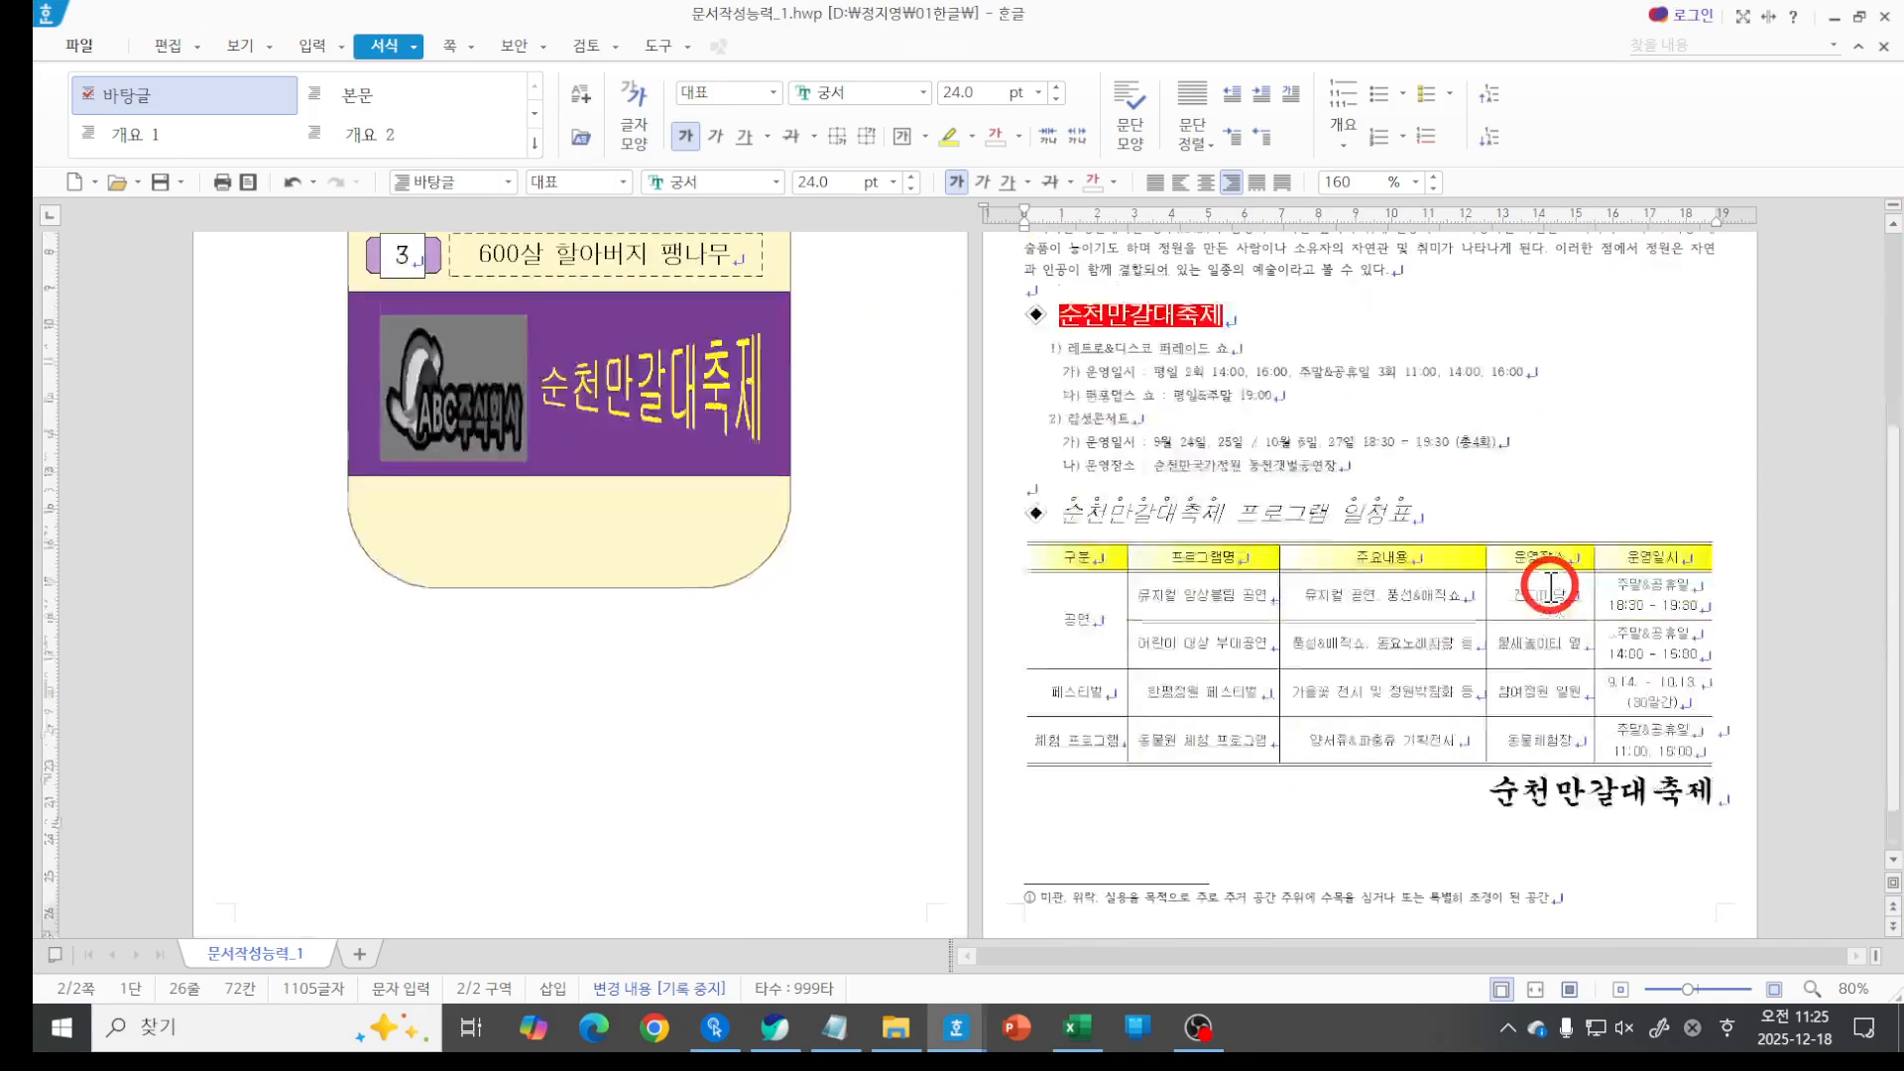
# Insert a section break after the closing 순천만갈대축제 line to start a third page.
pyautogui.click(1730, 759)
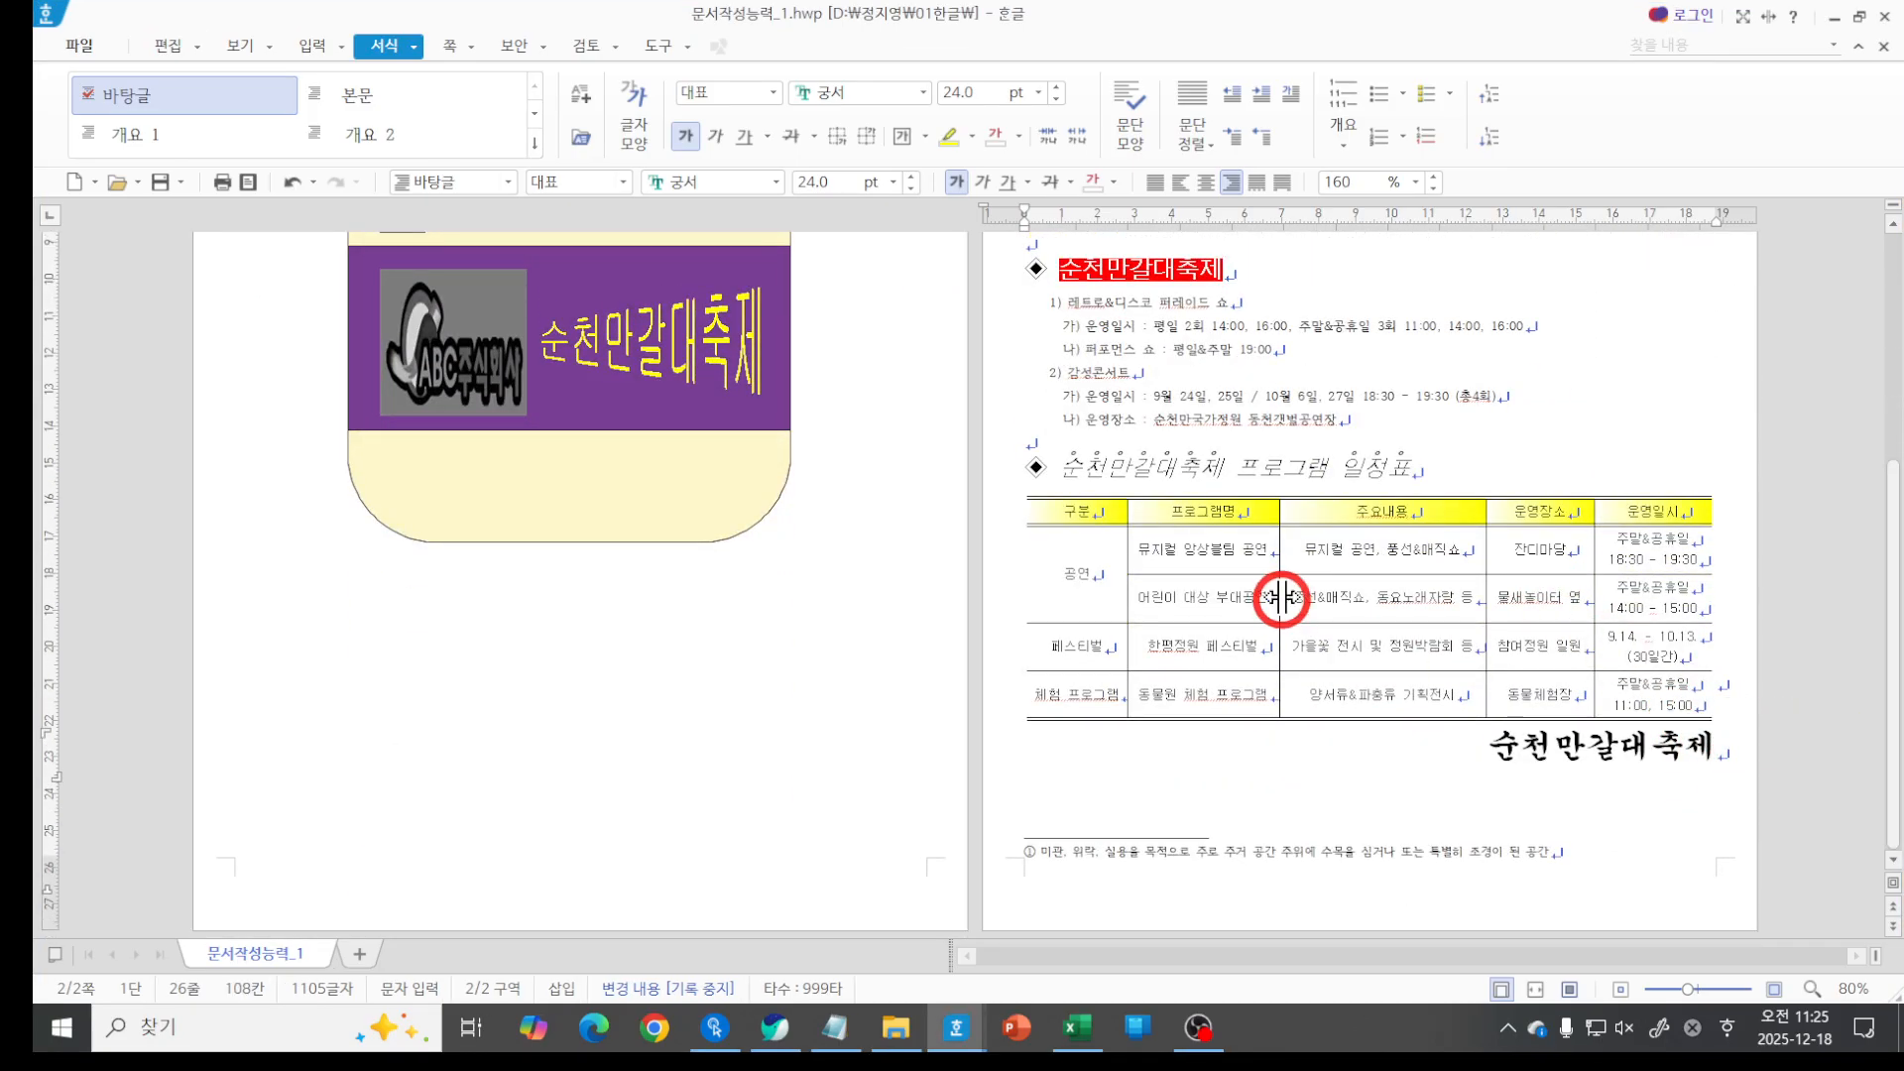
pyautogui.click(451, 46)
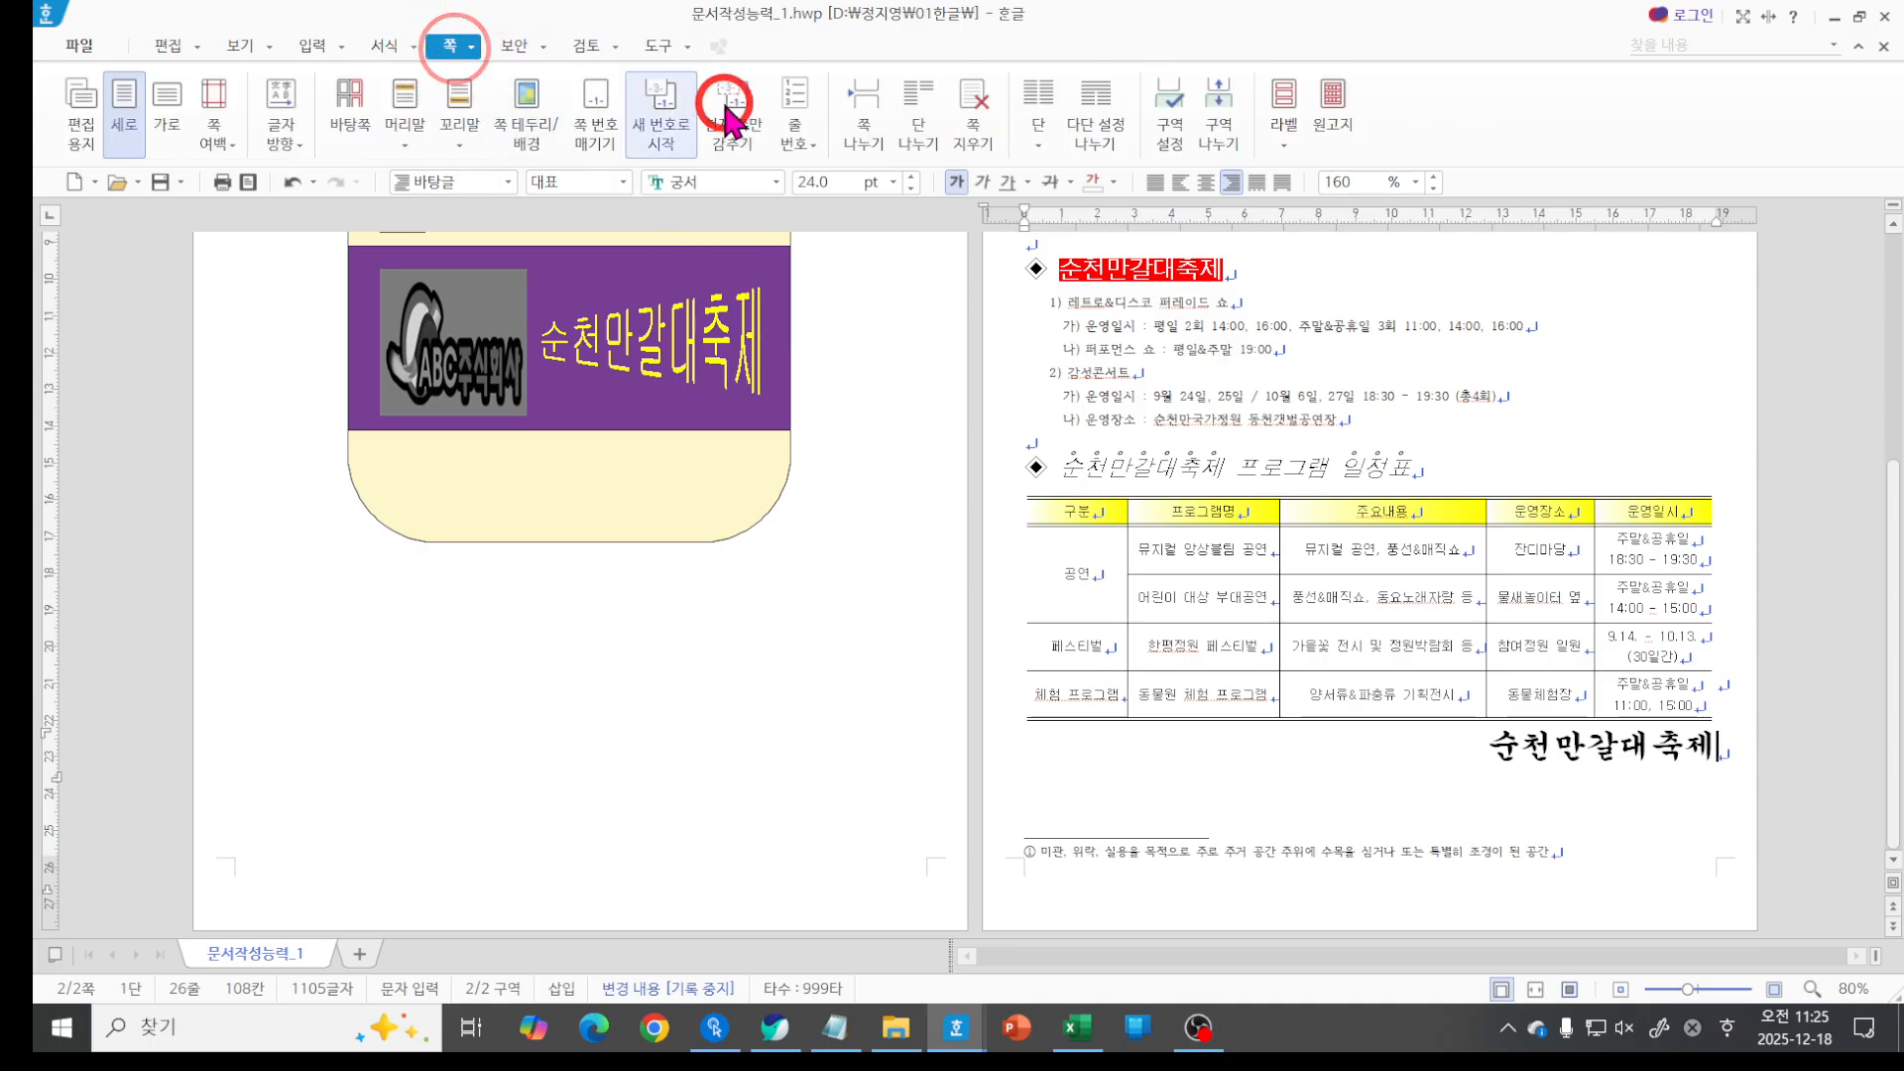
pyautogui.click(1229, 117)
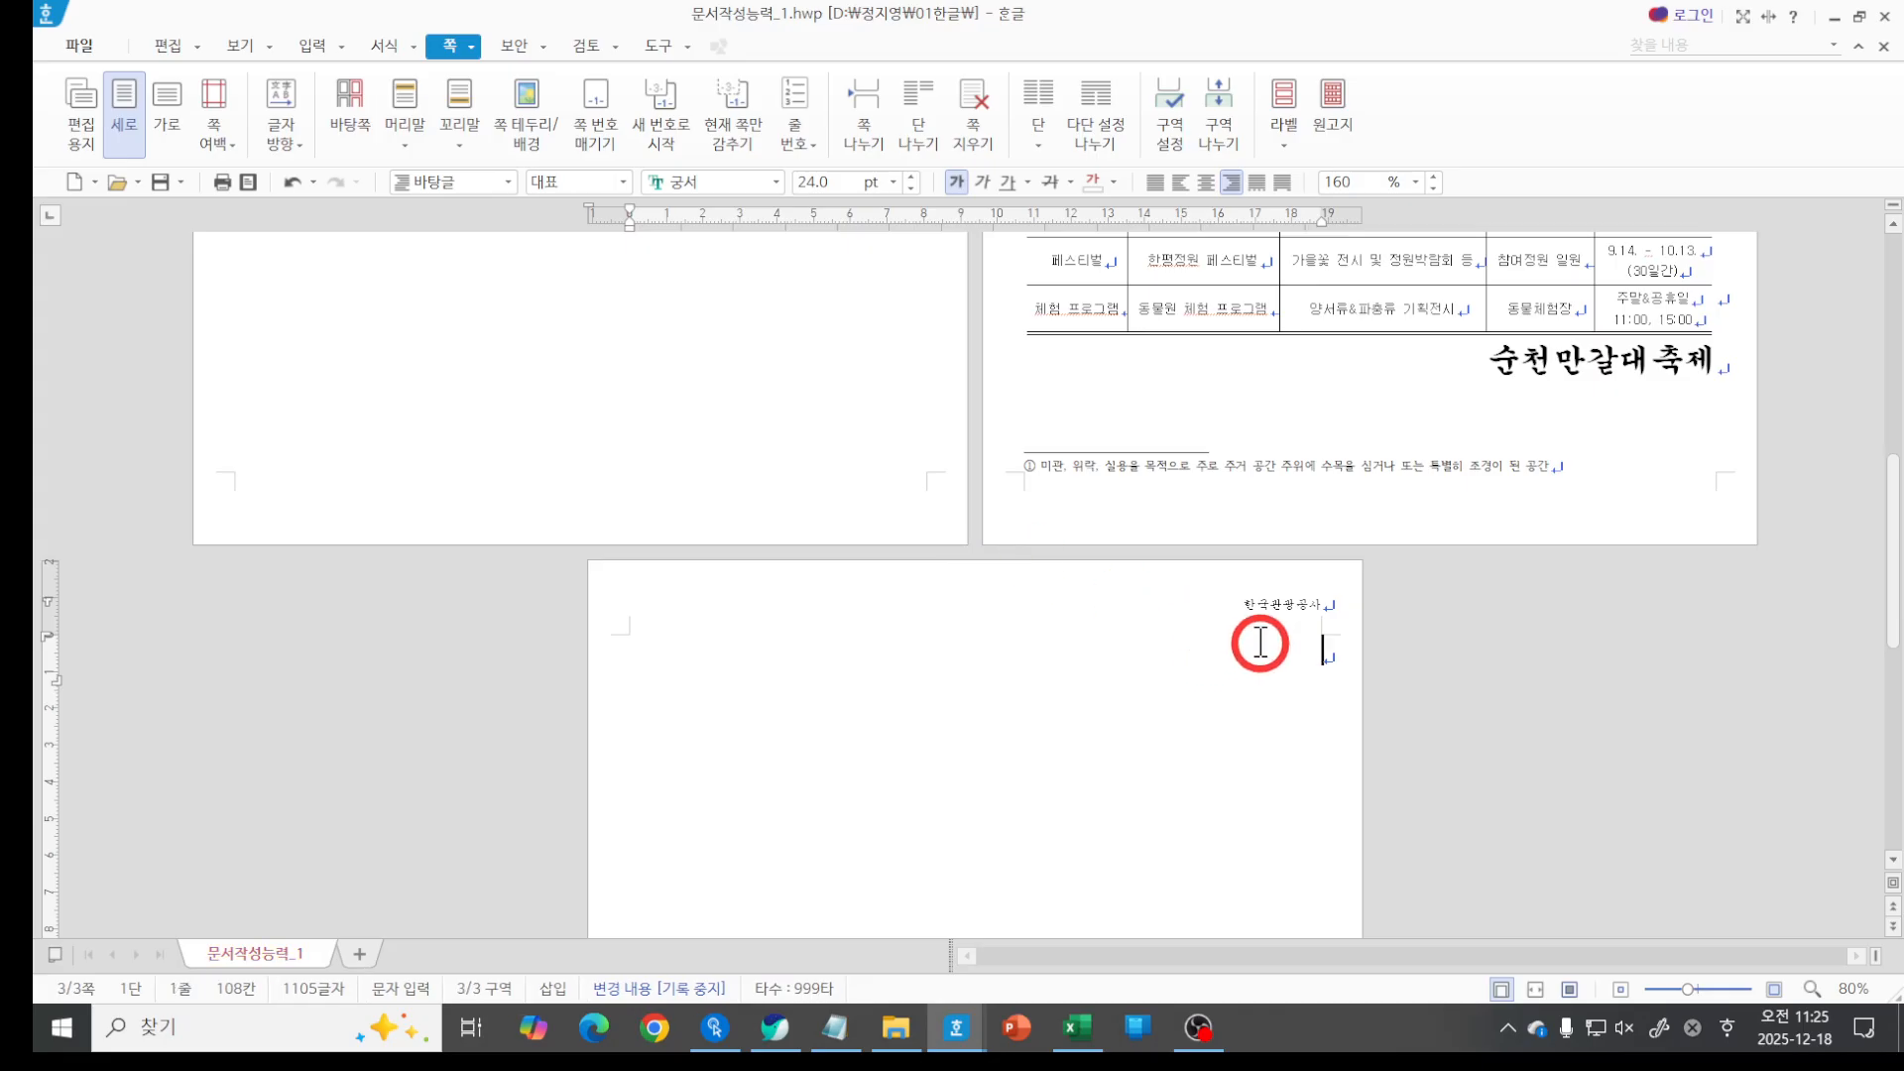
pyautogui.moveTo(1291, 618); pyautogui.dragTo(1342, 617)
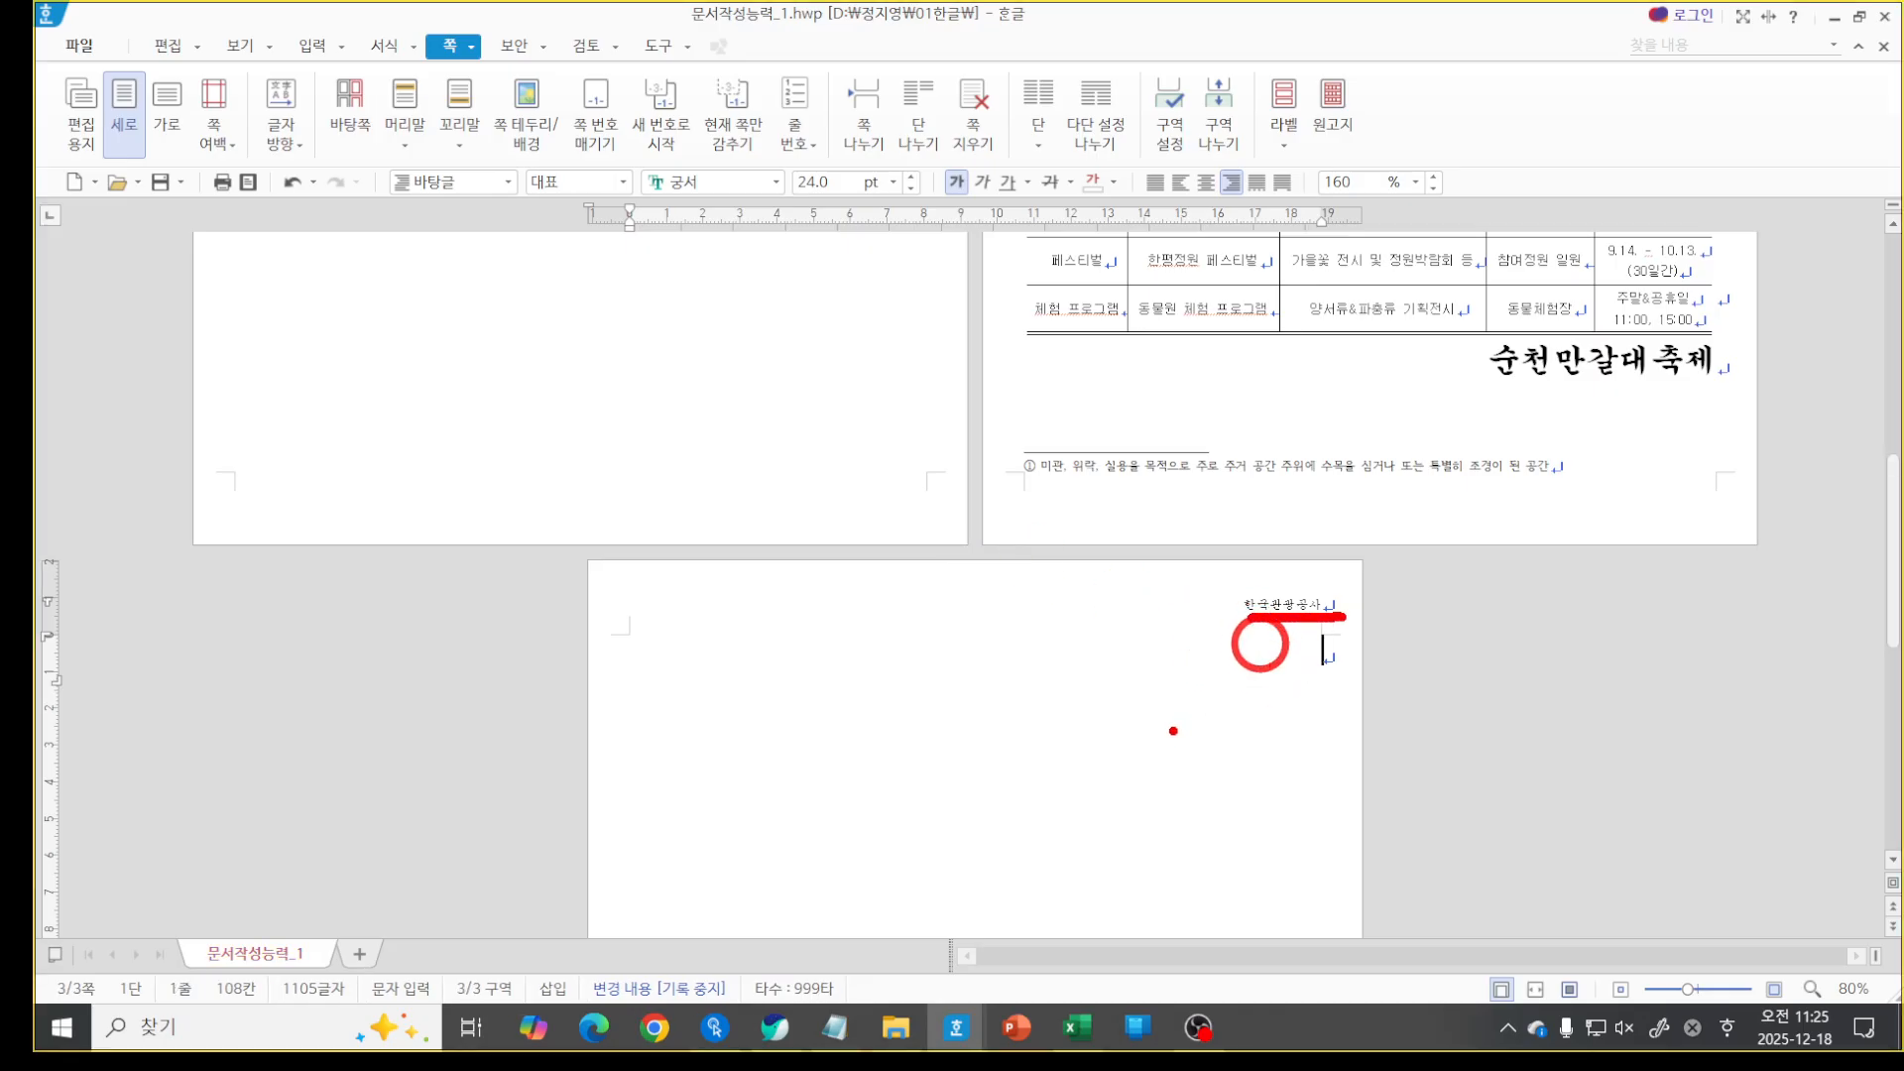
pyautogui.press('Escape')
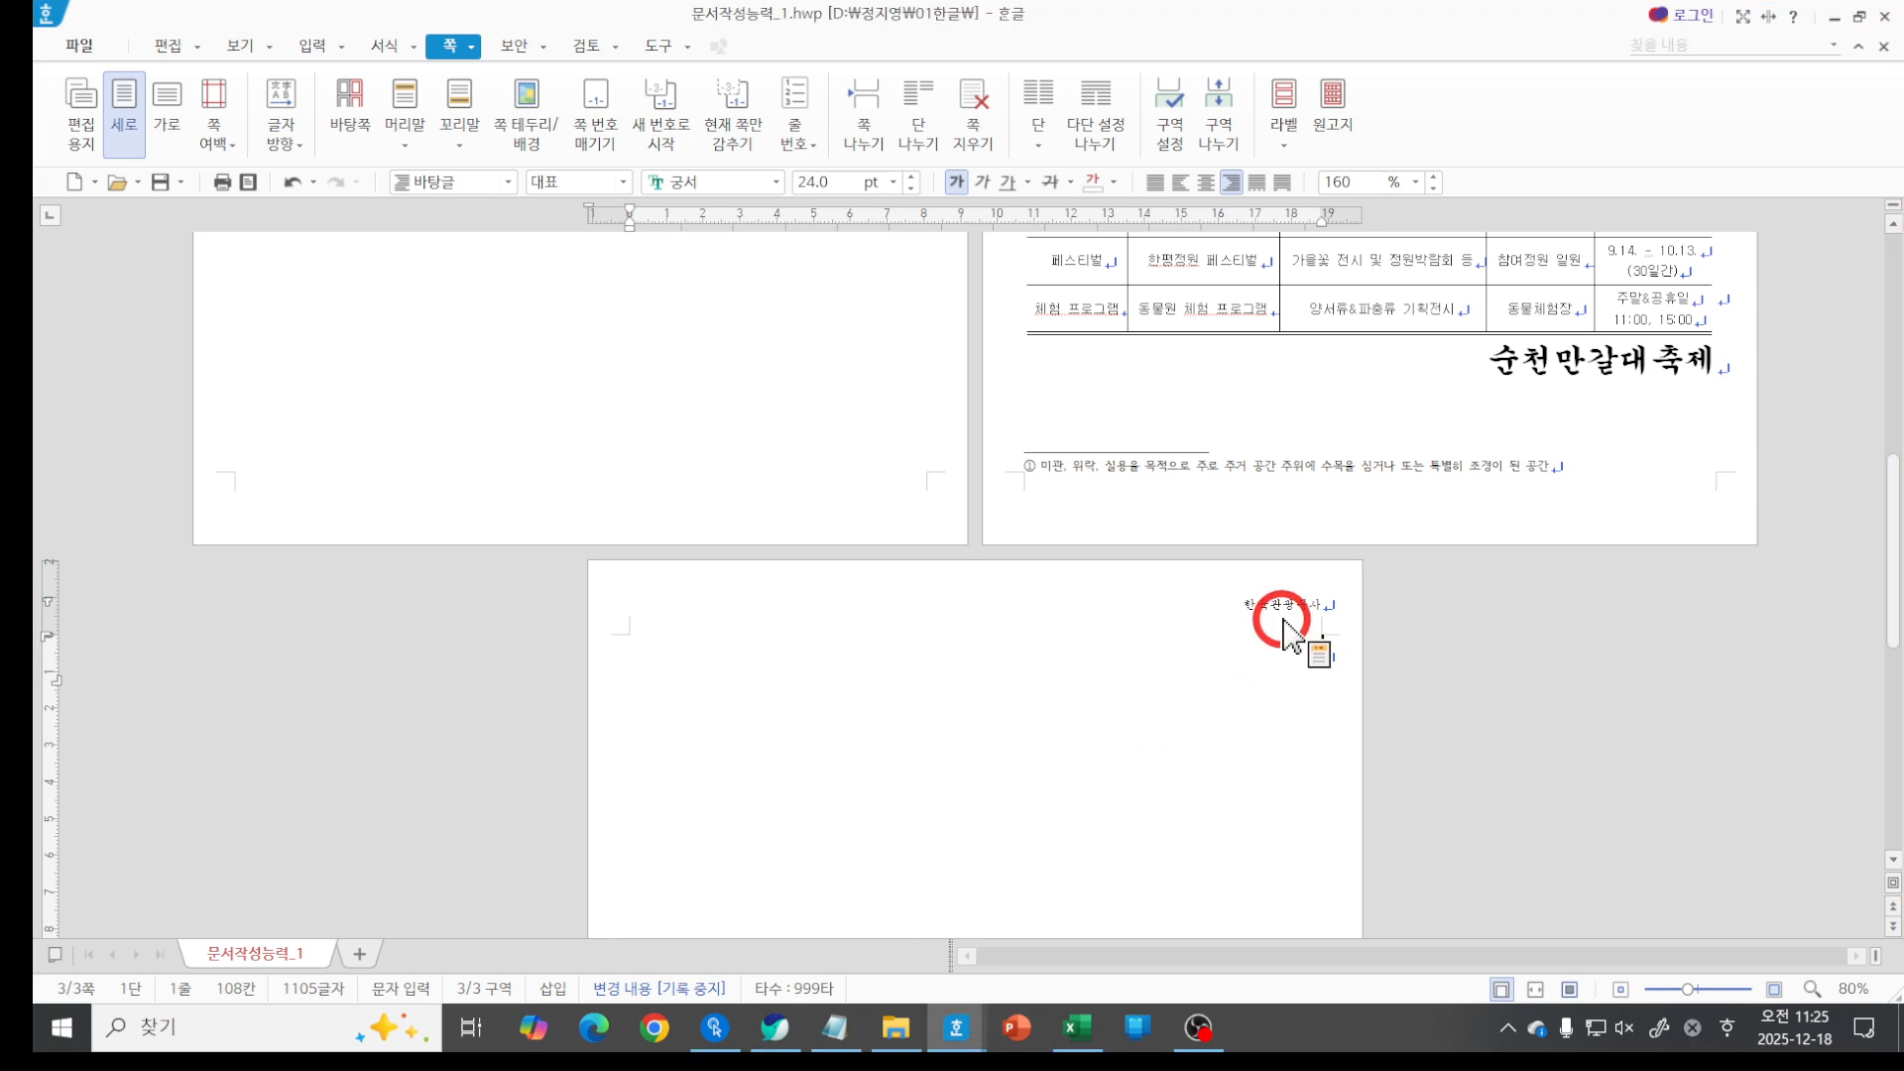
# Open the existing 한국관광공사 header for editing from page 3 and examine where it belongs.
pyautogui.click(1320, 706)
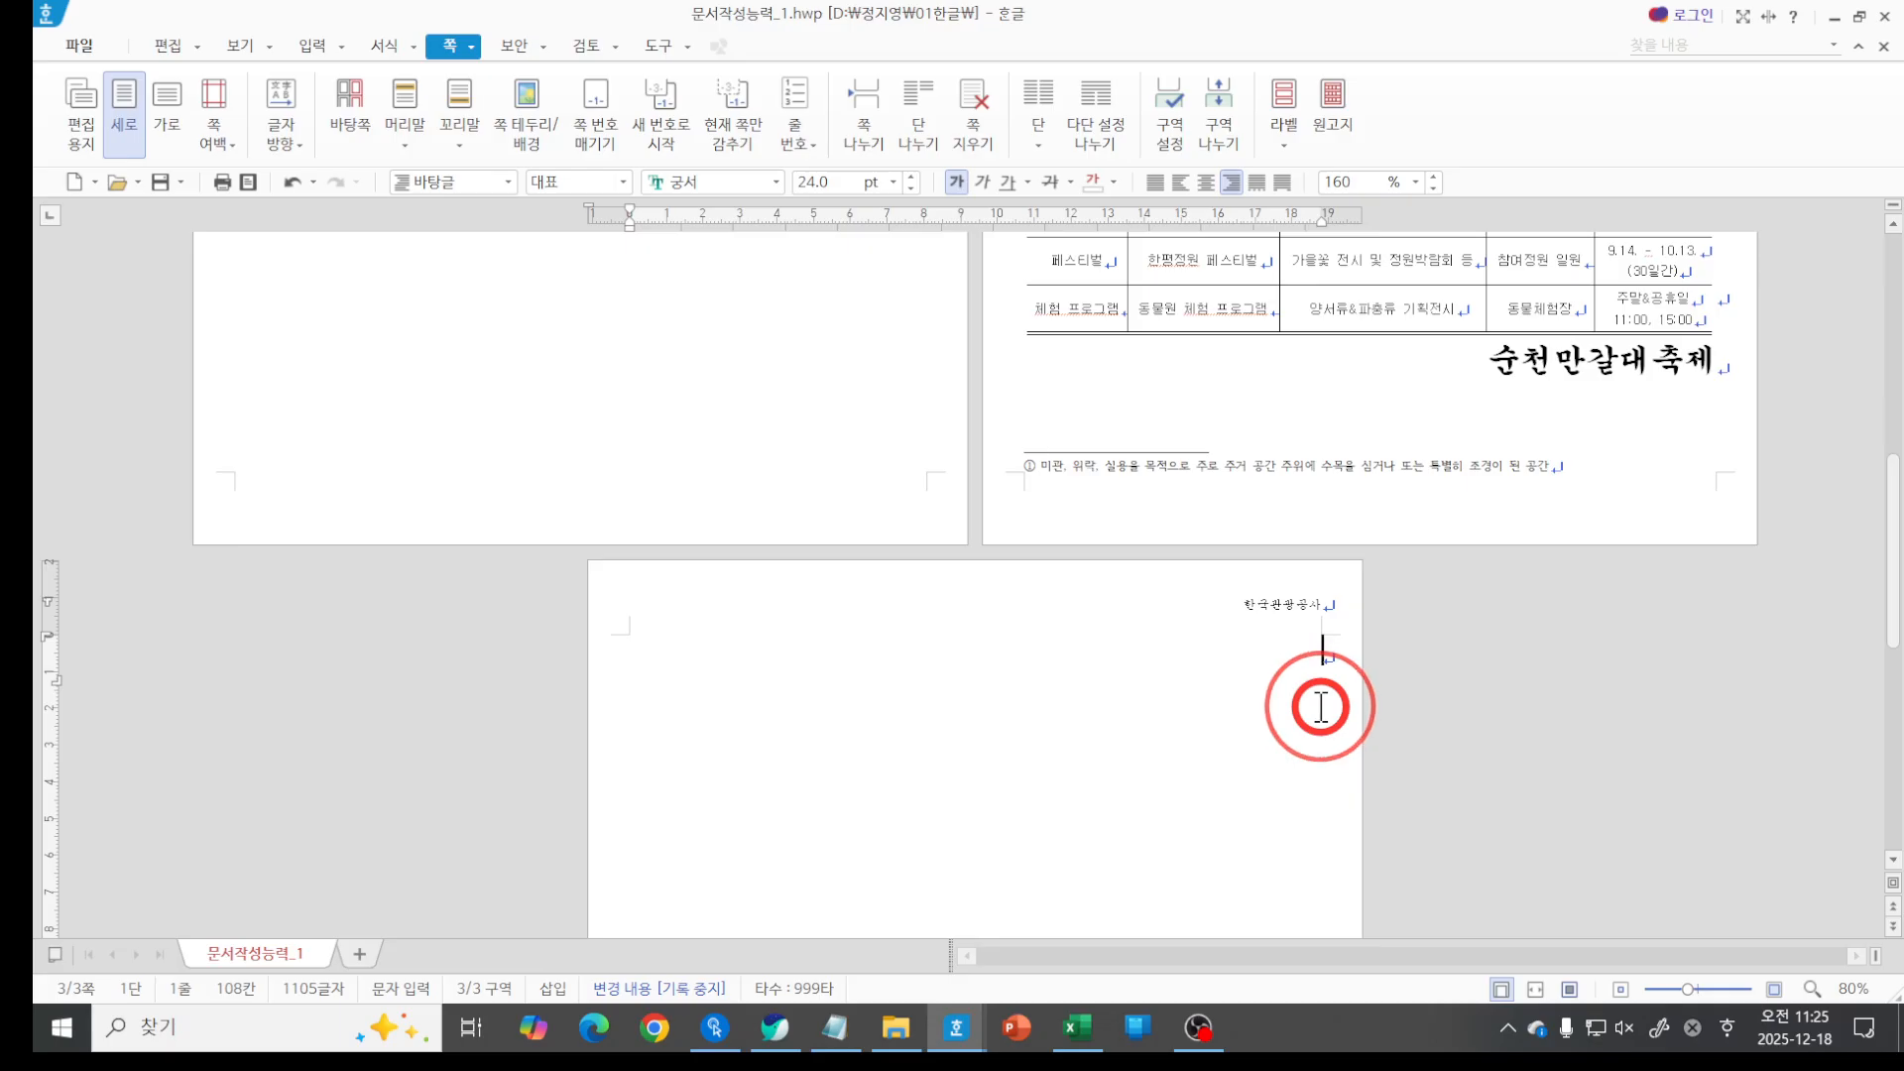
pyautogui.click(405, 144)
pyautogui.click(345, 235)
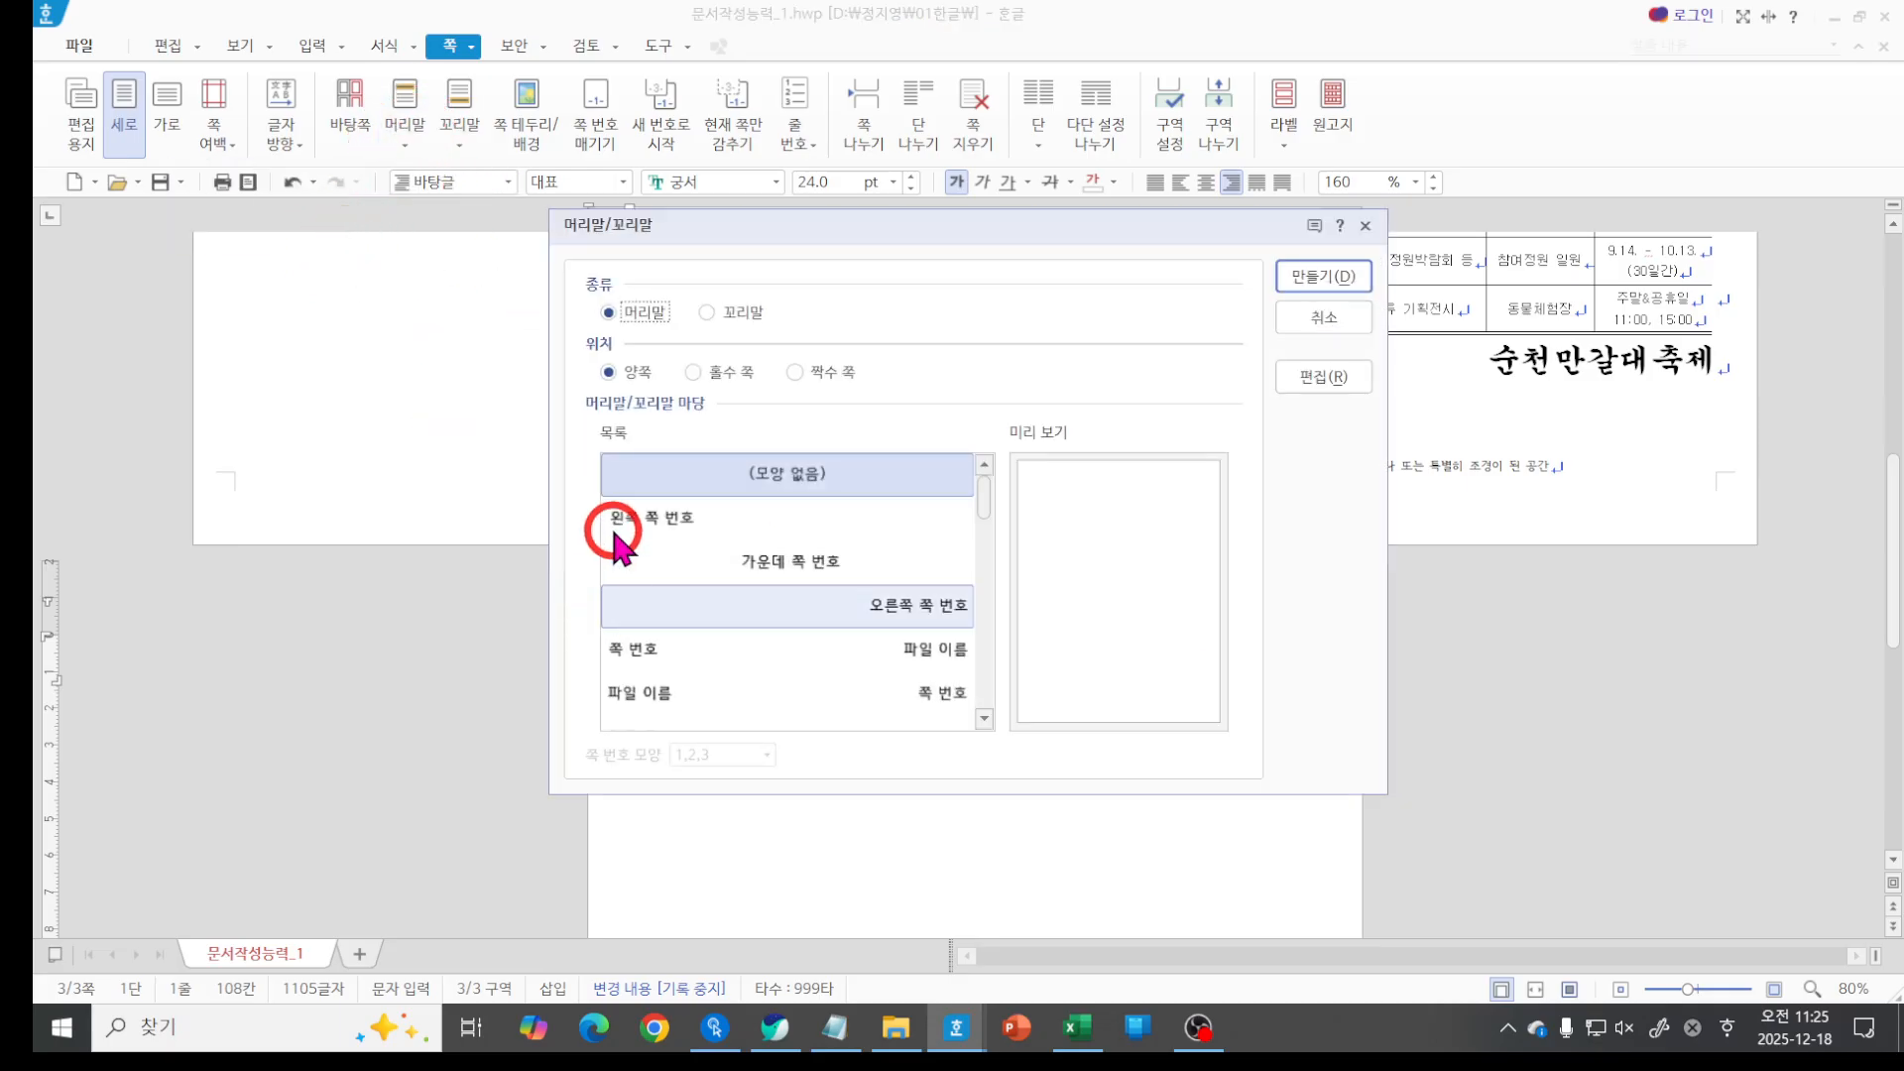
pyautogui.click(707, 481)
pyautogui.click(1338, 379)
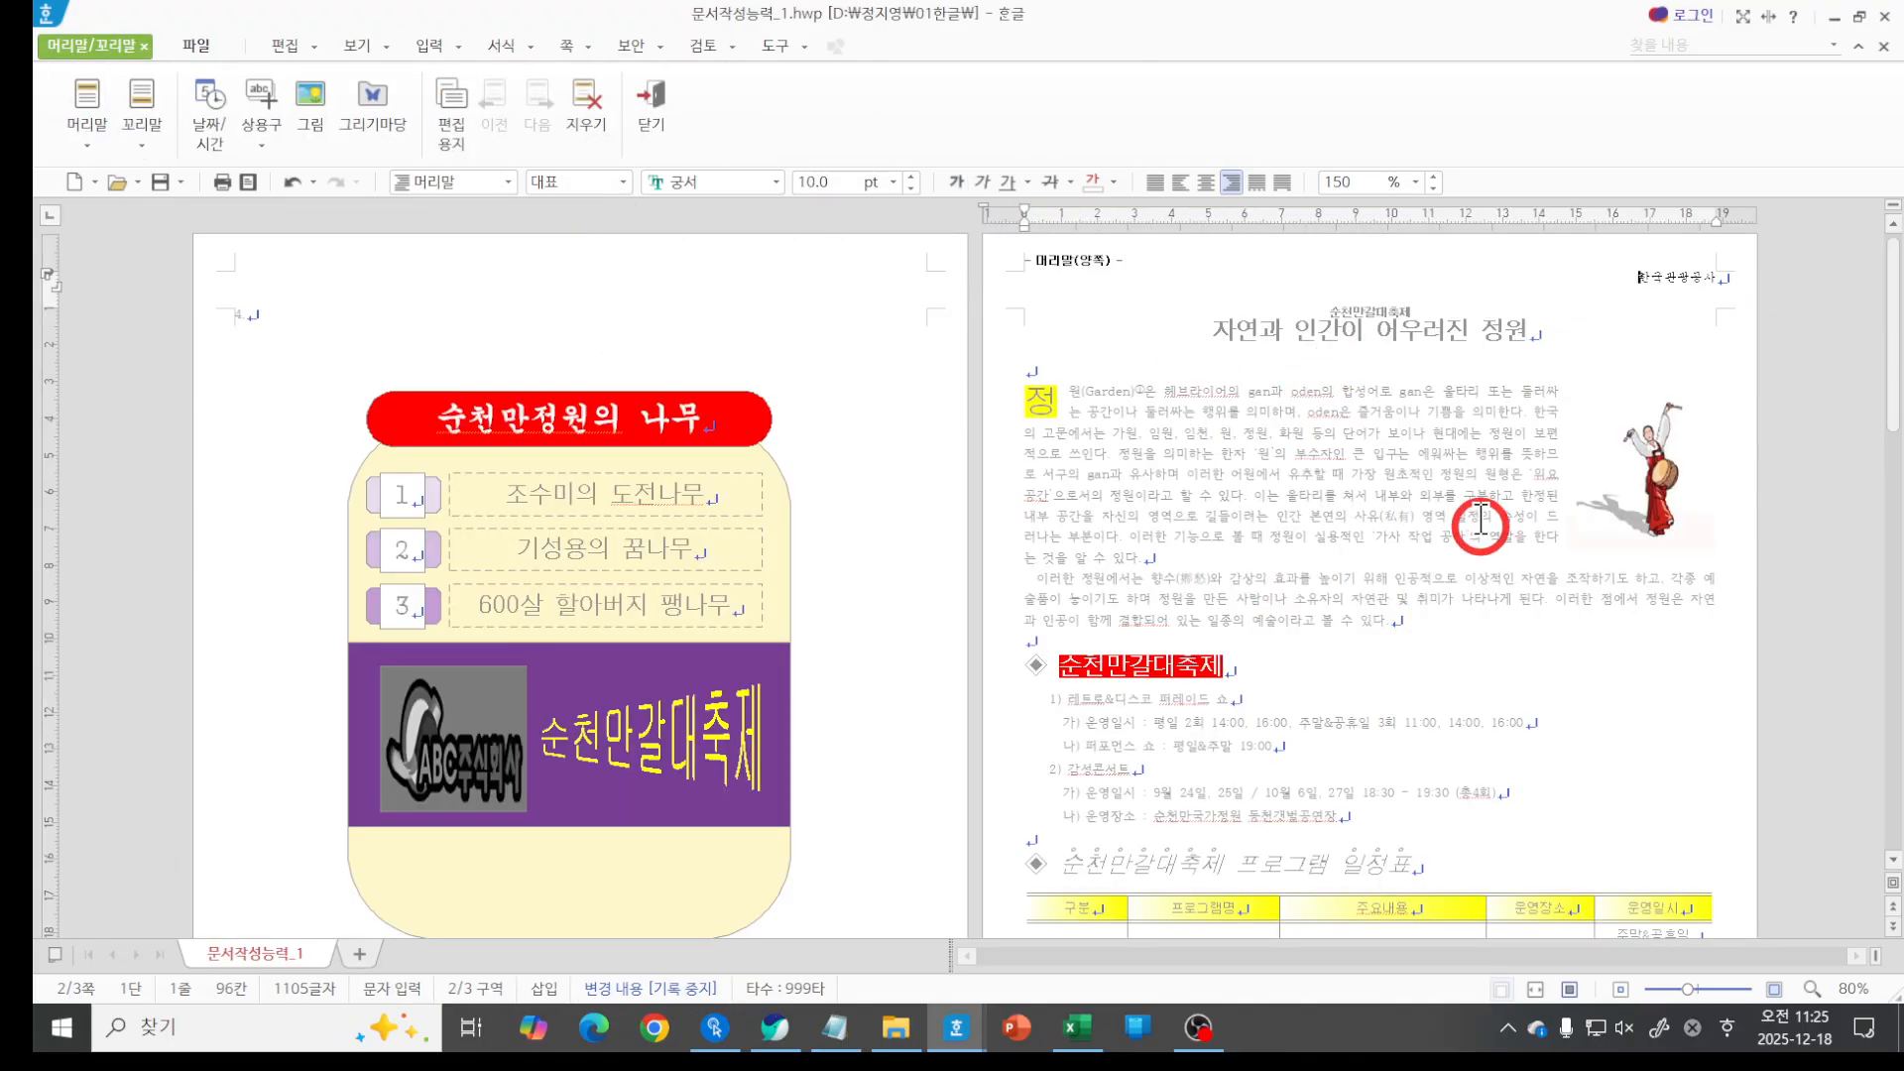
pyautogui.scroll(-1, 1329, 589)
pyautogui.scroll(-8, 1329, 589)
pyautogui.scroll(9, 1335, 586)
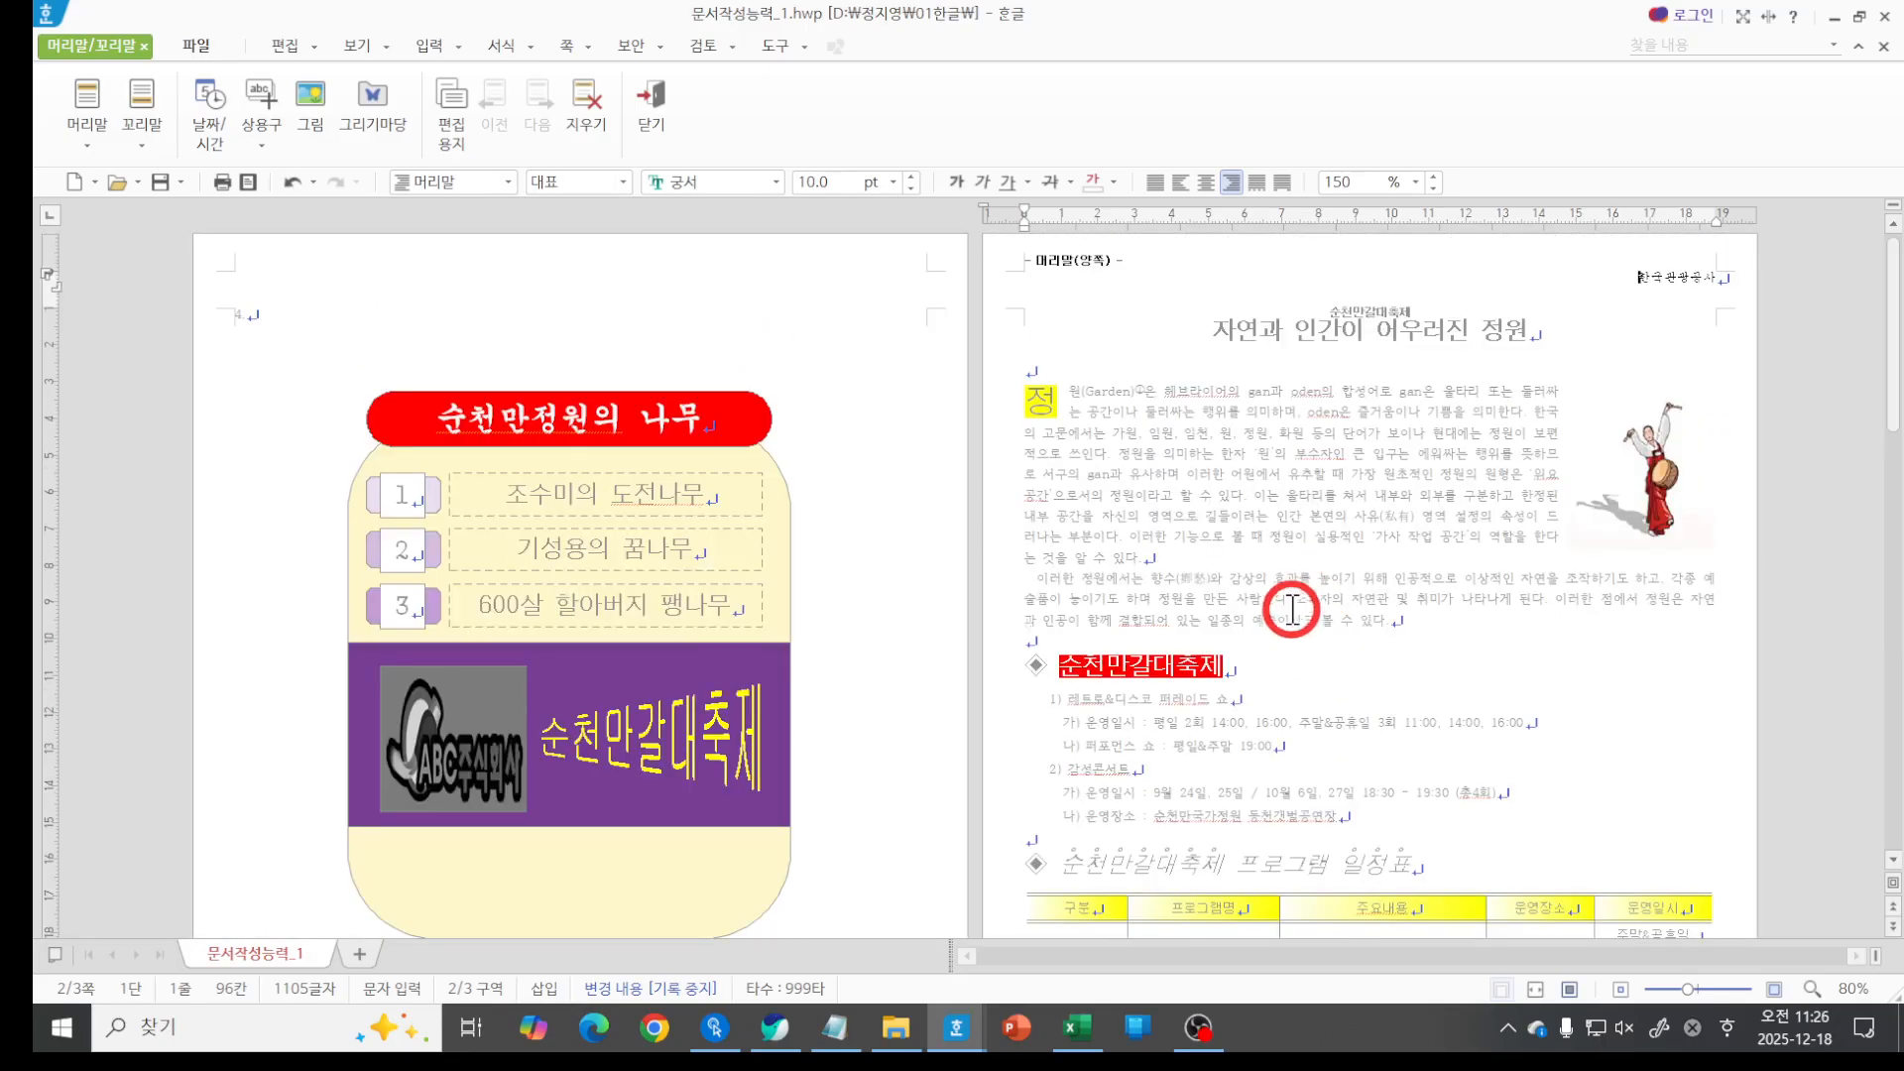
pyautogui.click(650, 105)
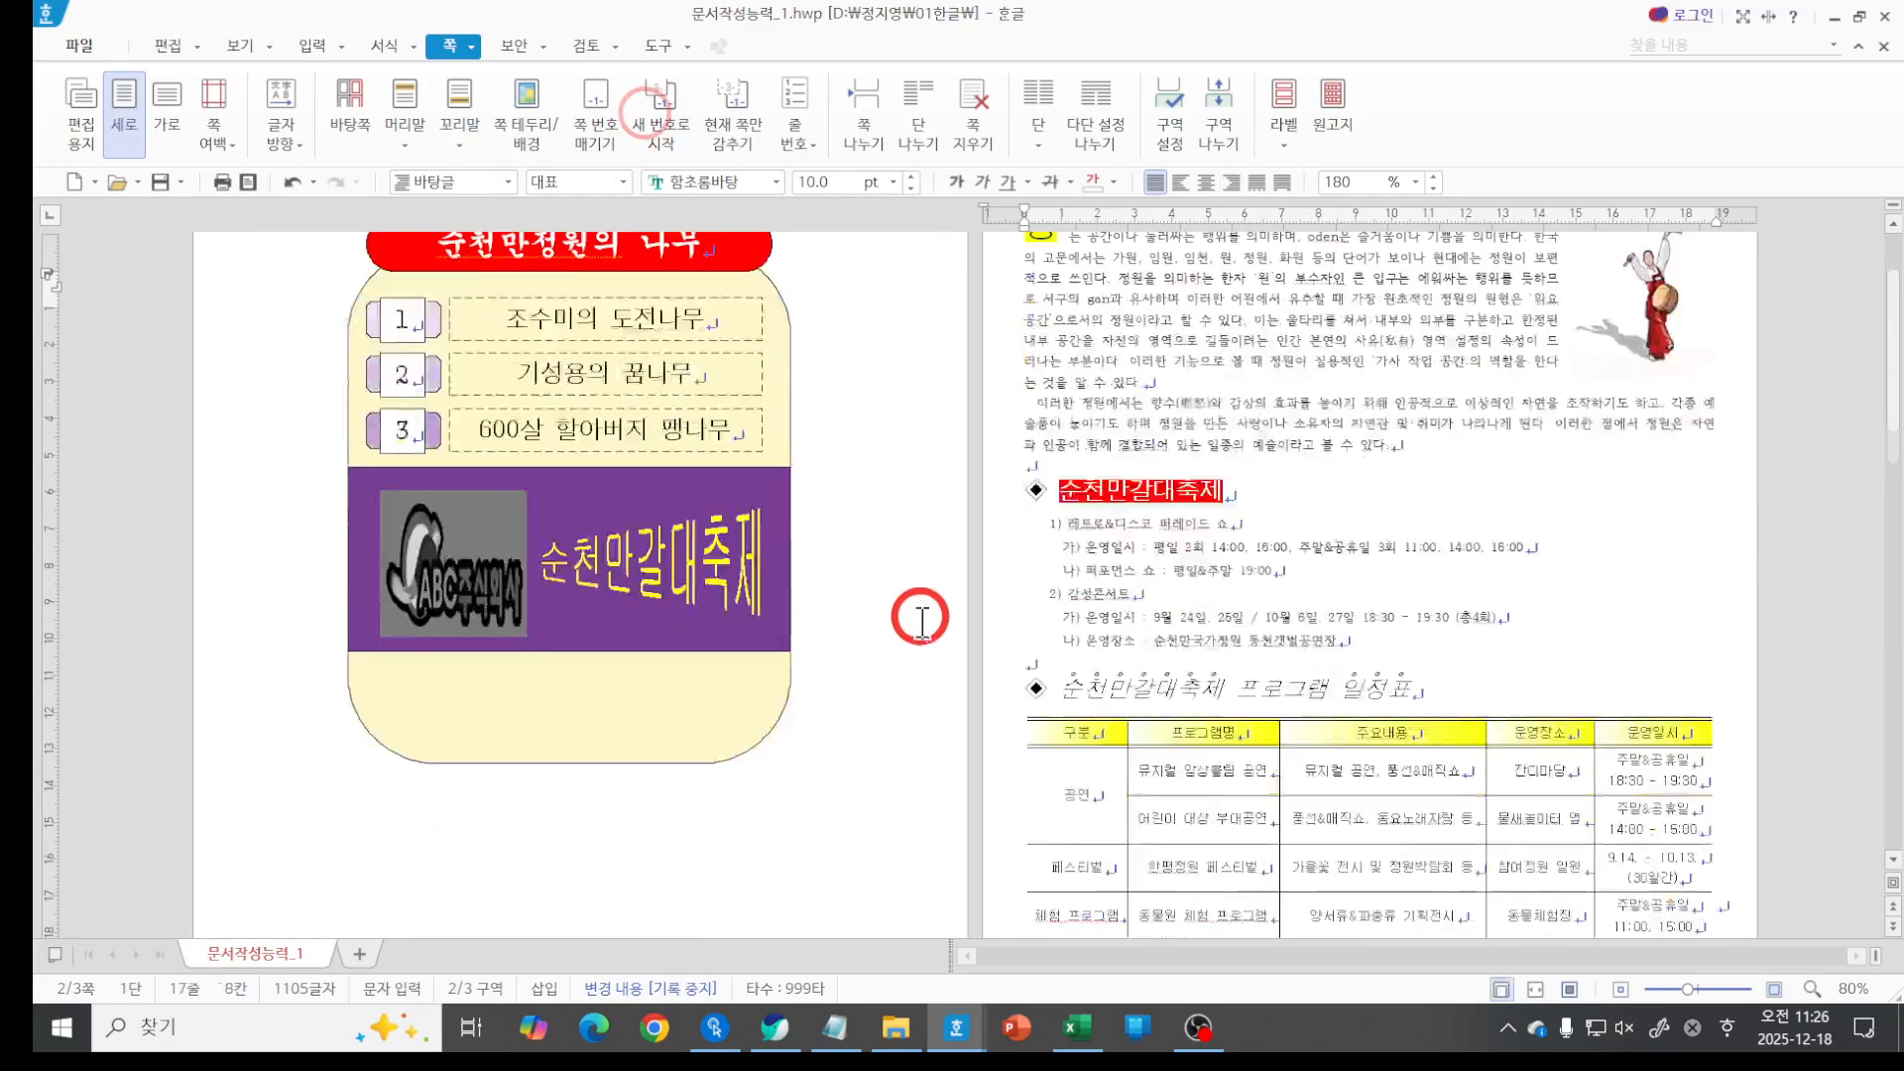
# Create a separate both-sides (양쪽) header on page 3 with no preset layout (모양 없음), reading 한국관광공사 2.
pyautogui.scroll(-3, 927, 614)
pyautogui.scroll(-4, 928, 639)
pyautogui.scroll(4, 1246, 645)
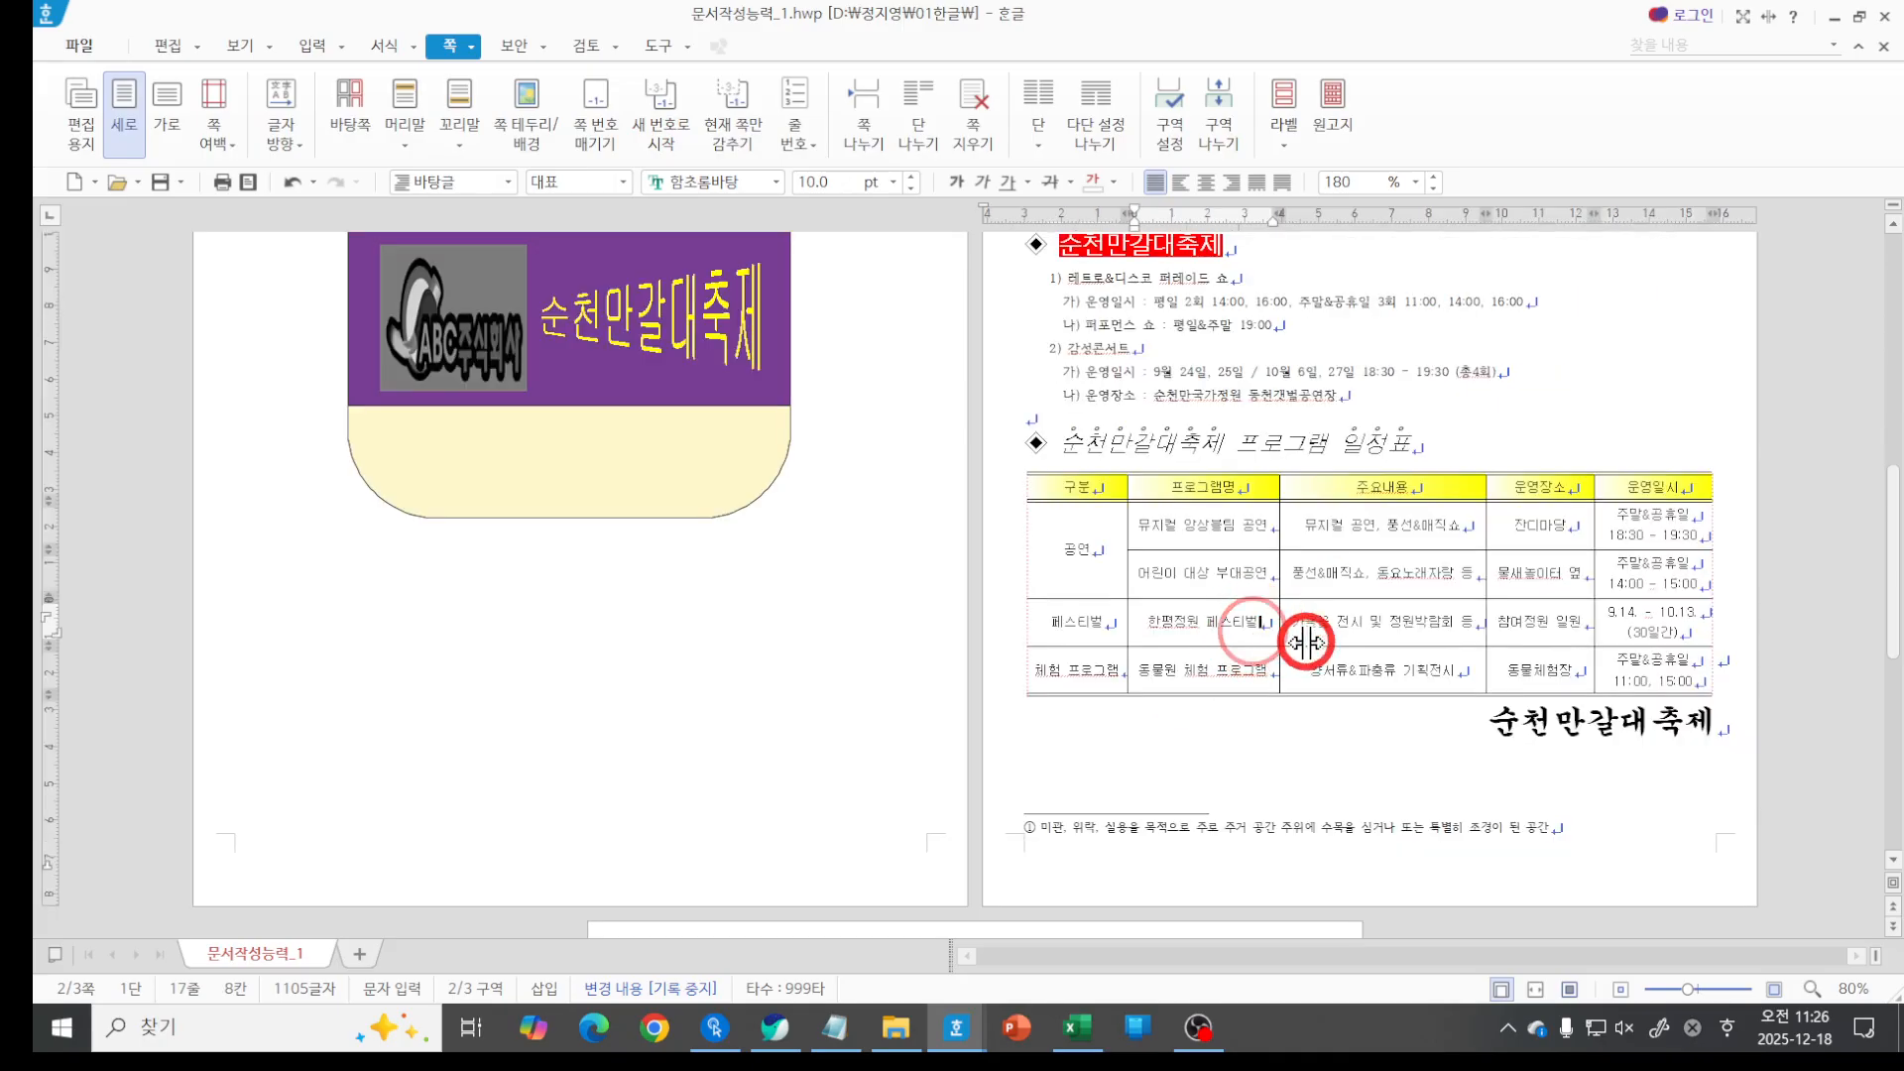
pyautogui.click(1252, 627)
pyautogui.scroll(-5, 1328, 738)
pyautogui.click(1262, 714)
pyautogui.click(1298, 546)
pyautogui.click(404, 144)
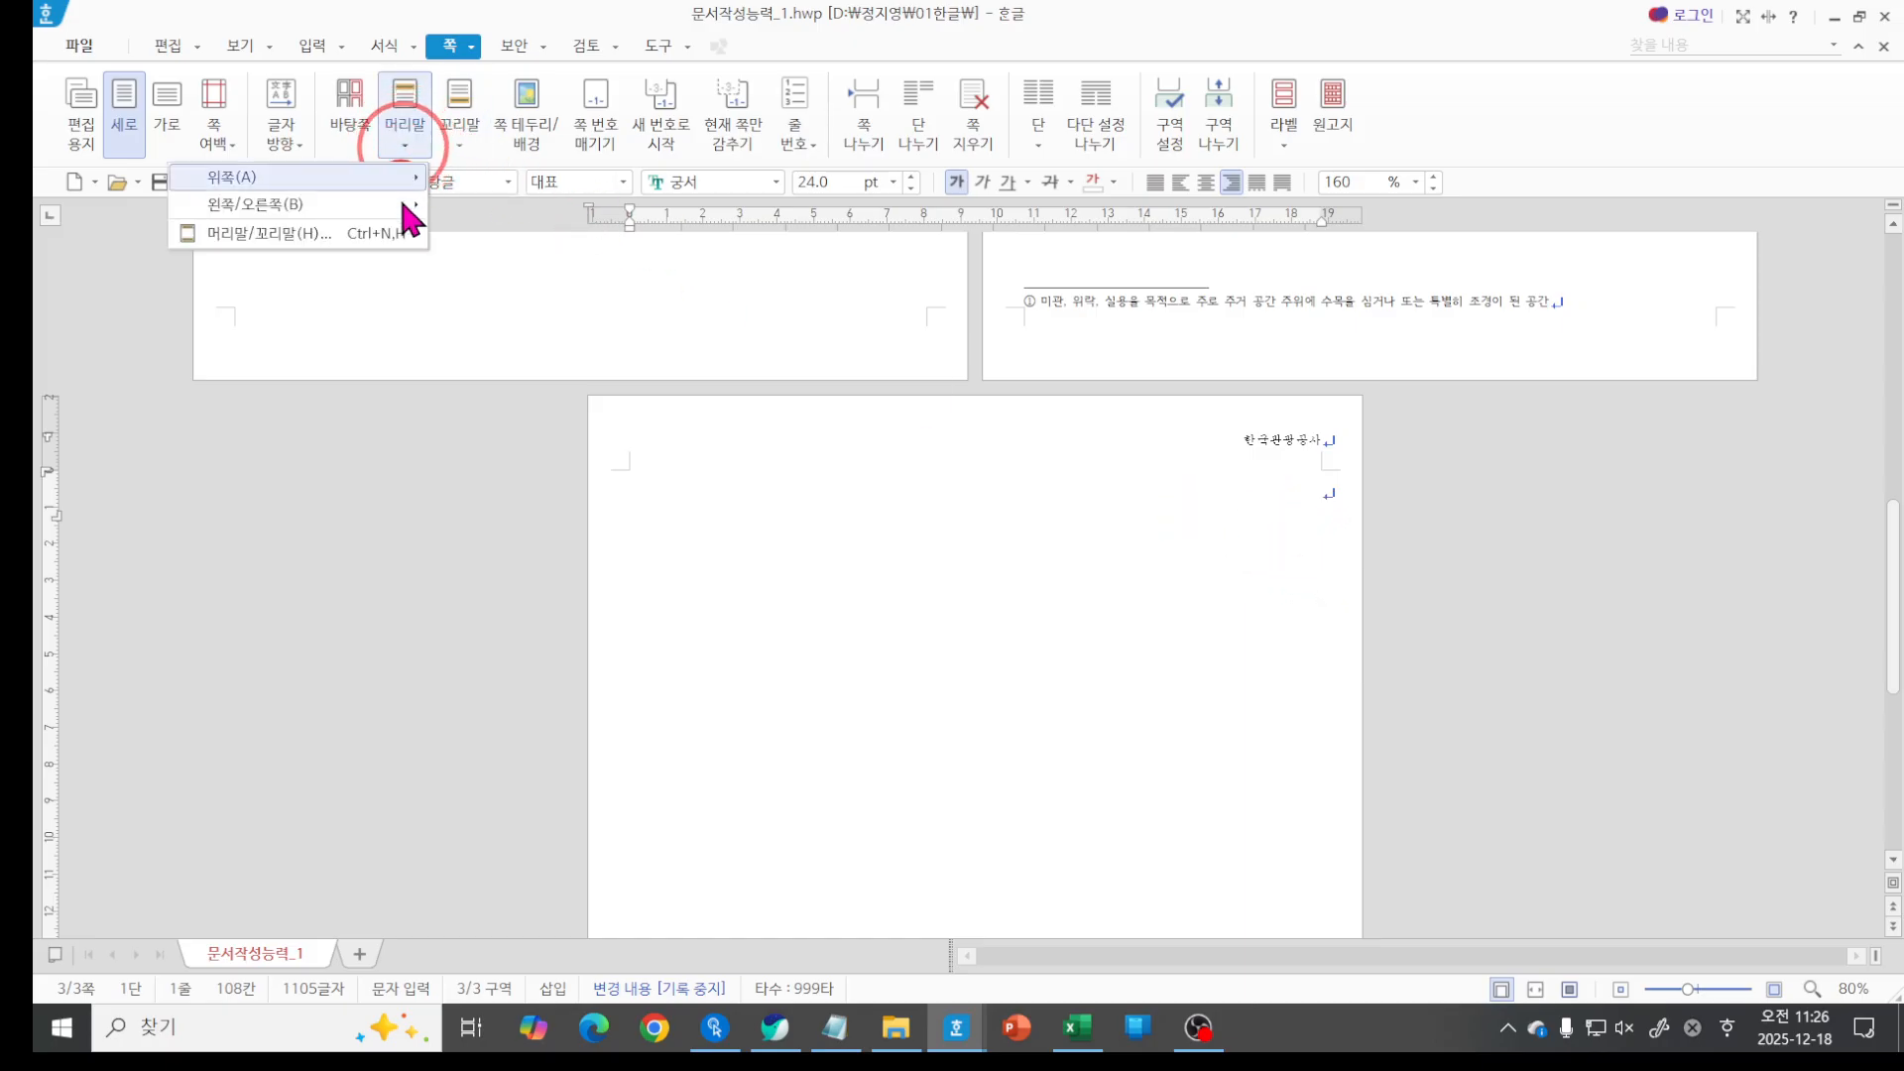
pyautogui.click(373, 230)
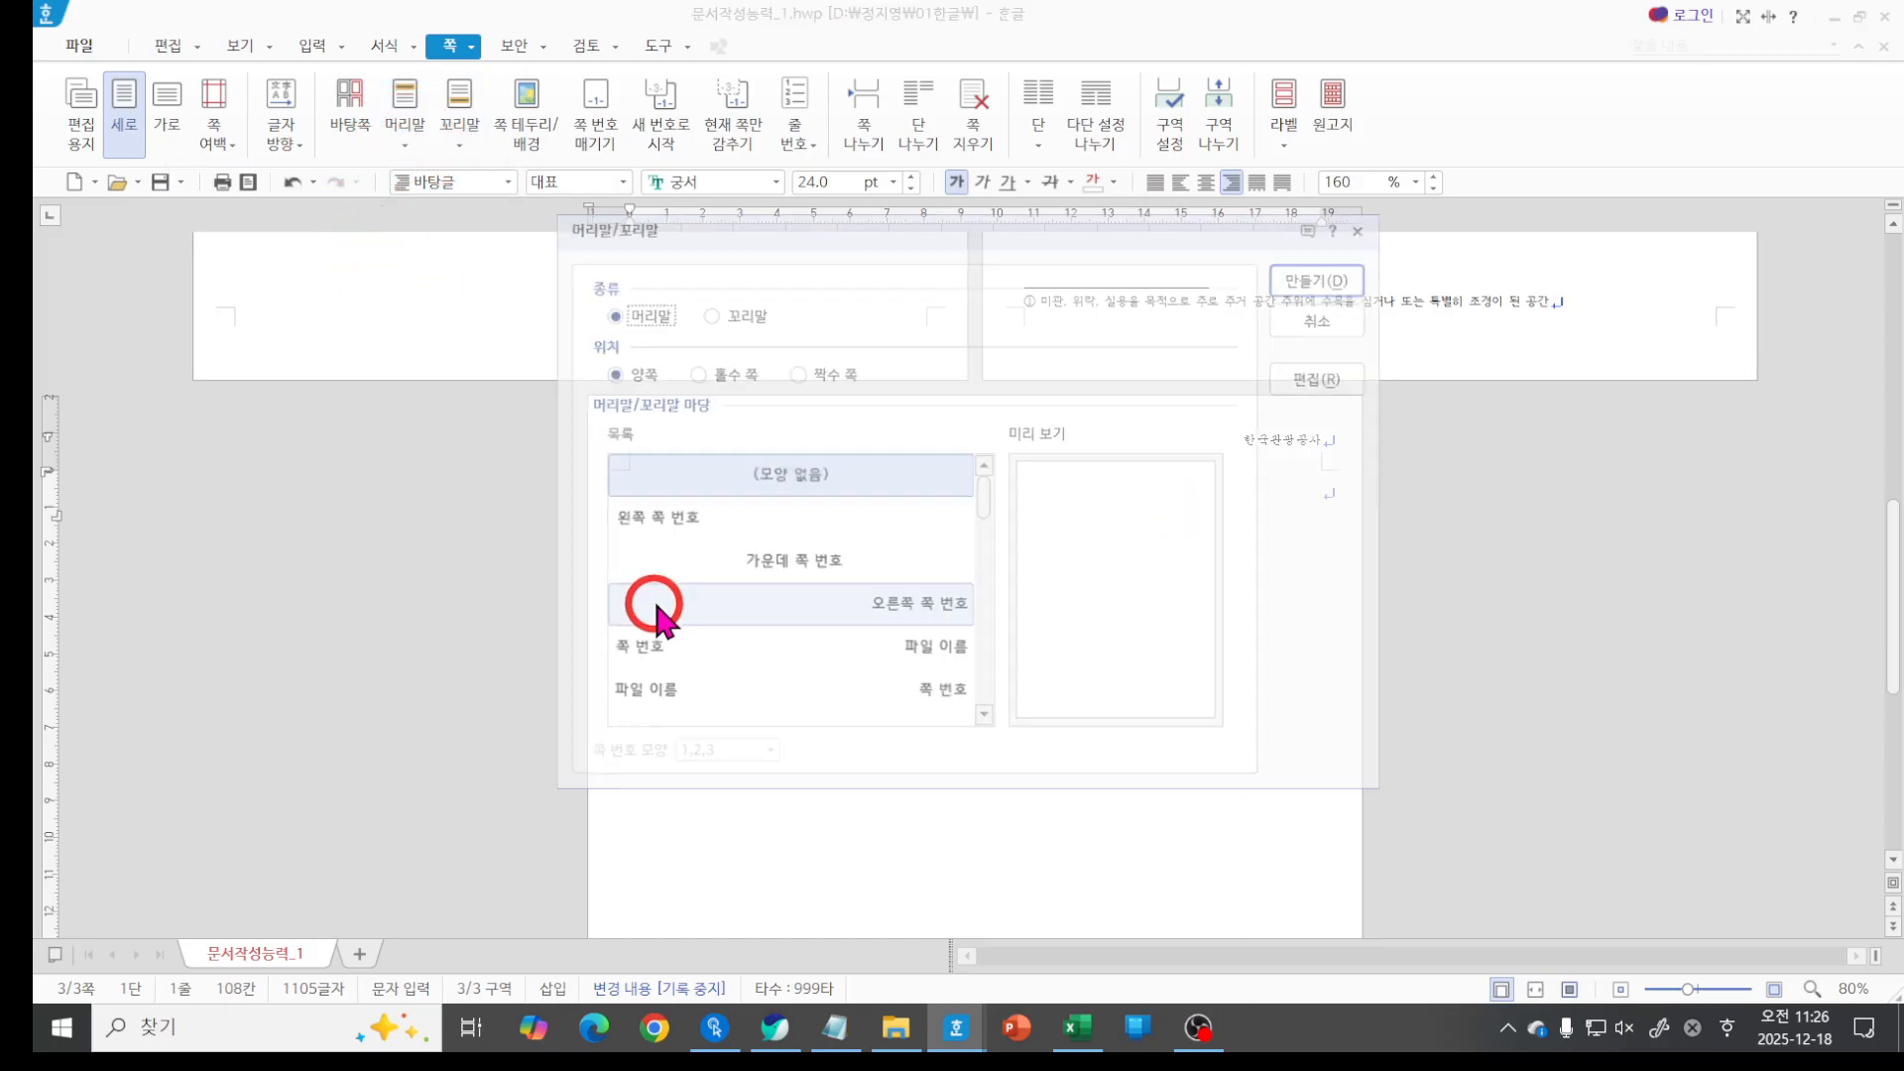
pyautogui.click(1311, 279)
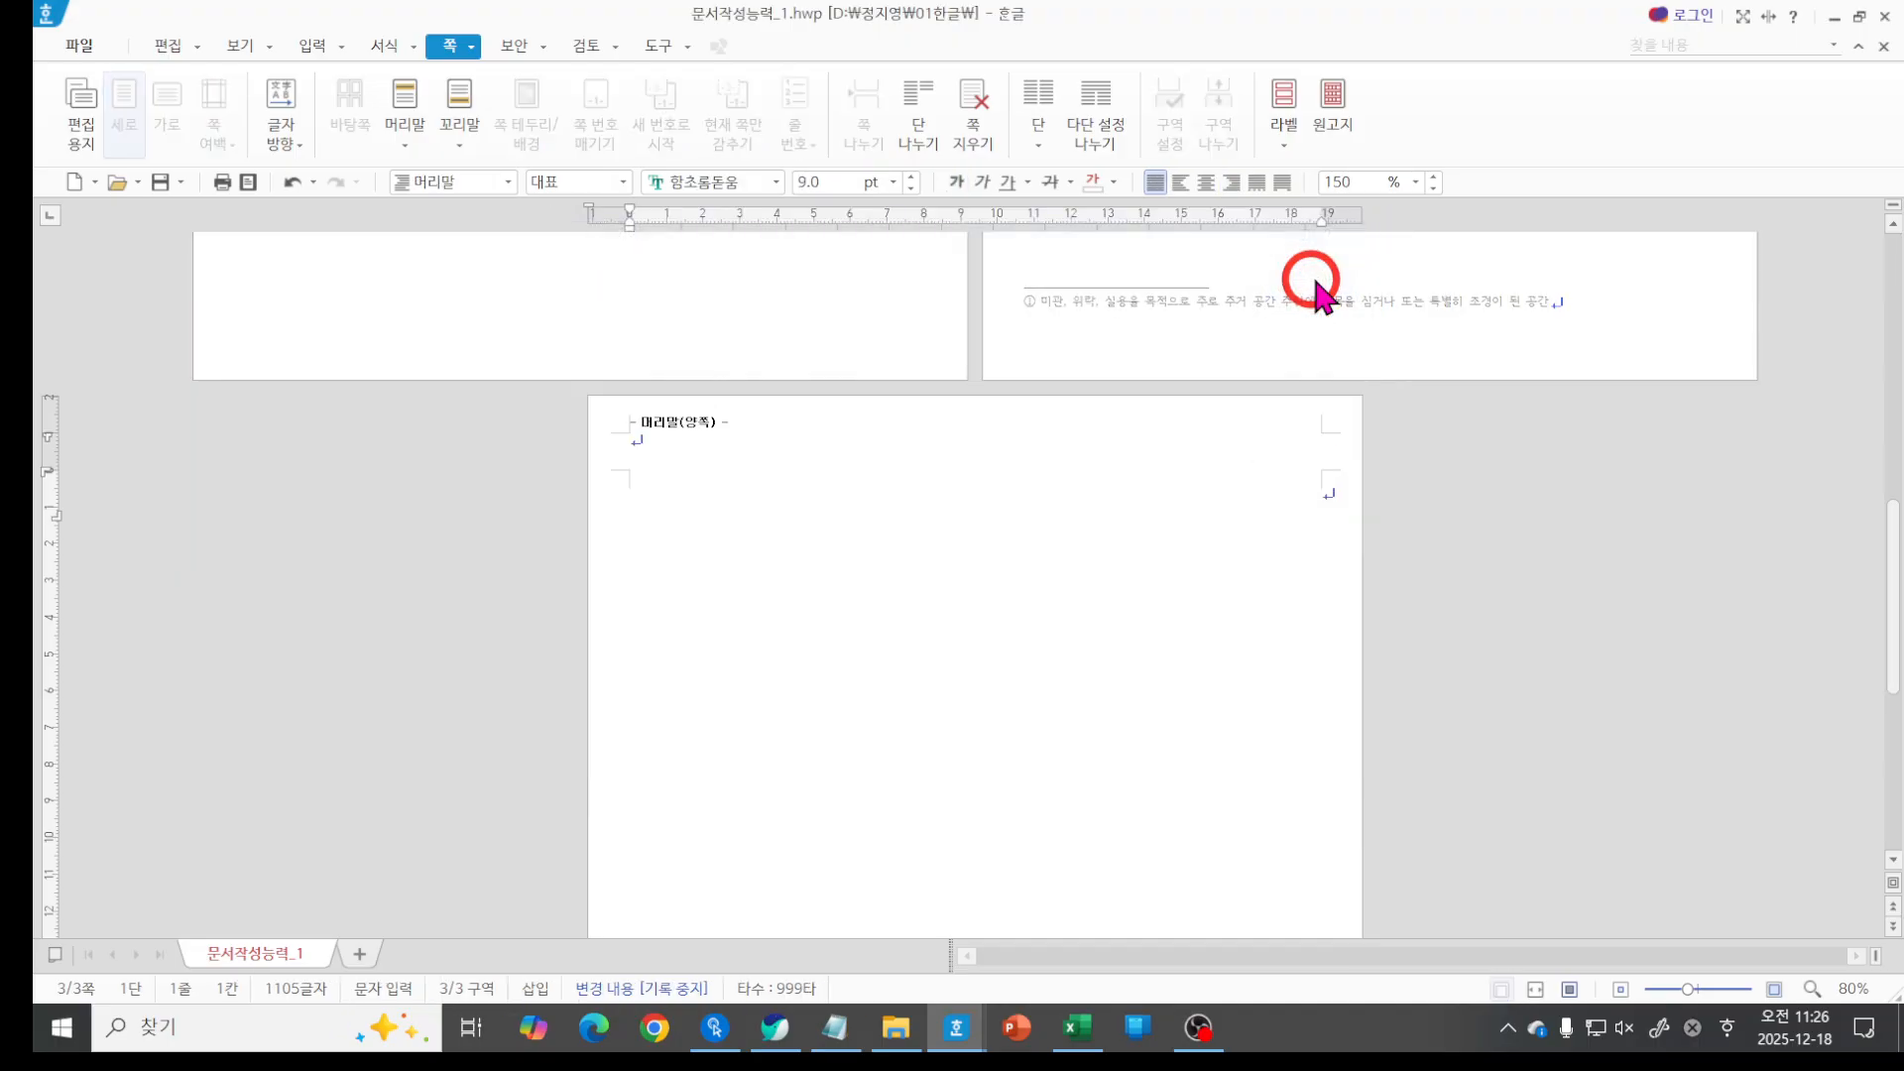
pyautogui.write('국관광공사 2')
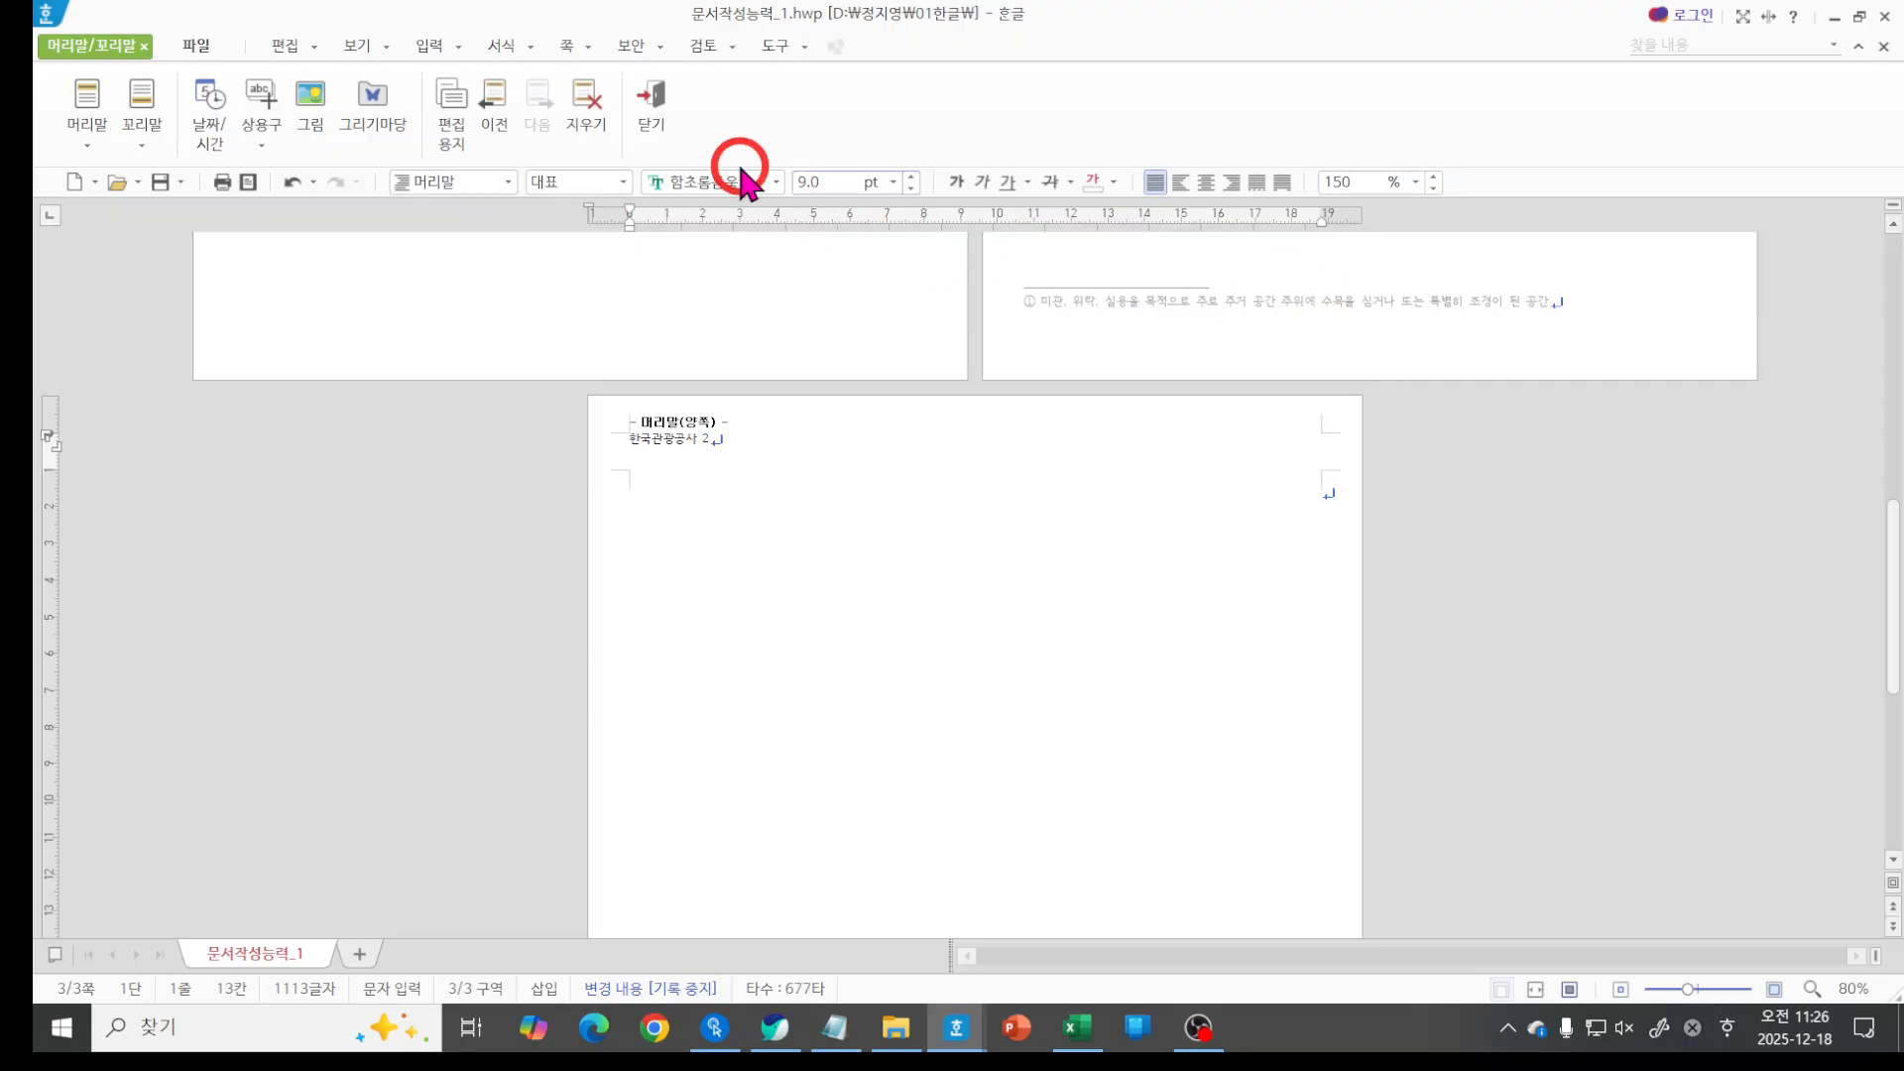
pyautogui.click(650, 104)
# Compare the header on page 2 with the new header on page 3.
pyautogui.scroll(3, 757, 647)
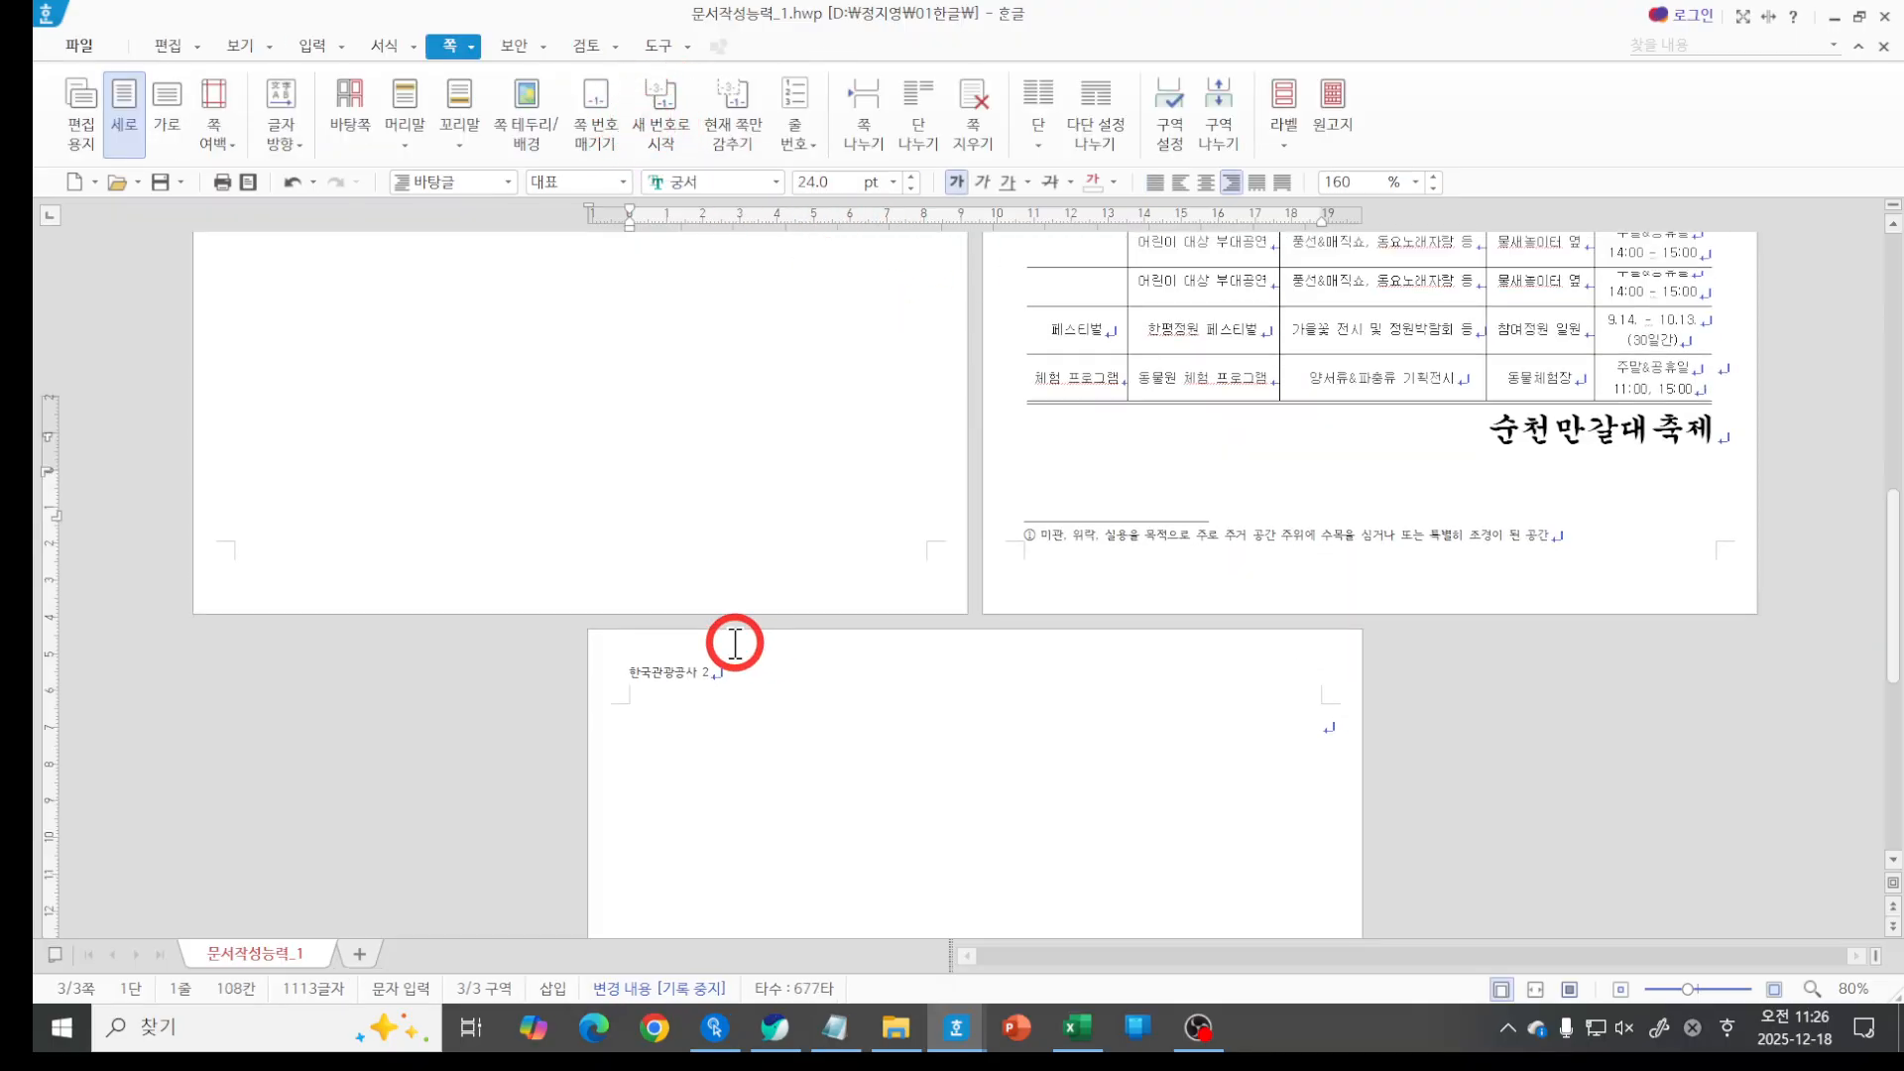
pyautogui.scroll(2, 1091, 685)
pyautogui.scroll(5, 1522, 667)
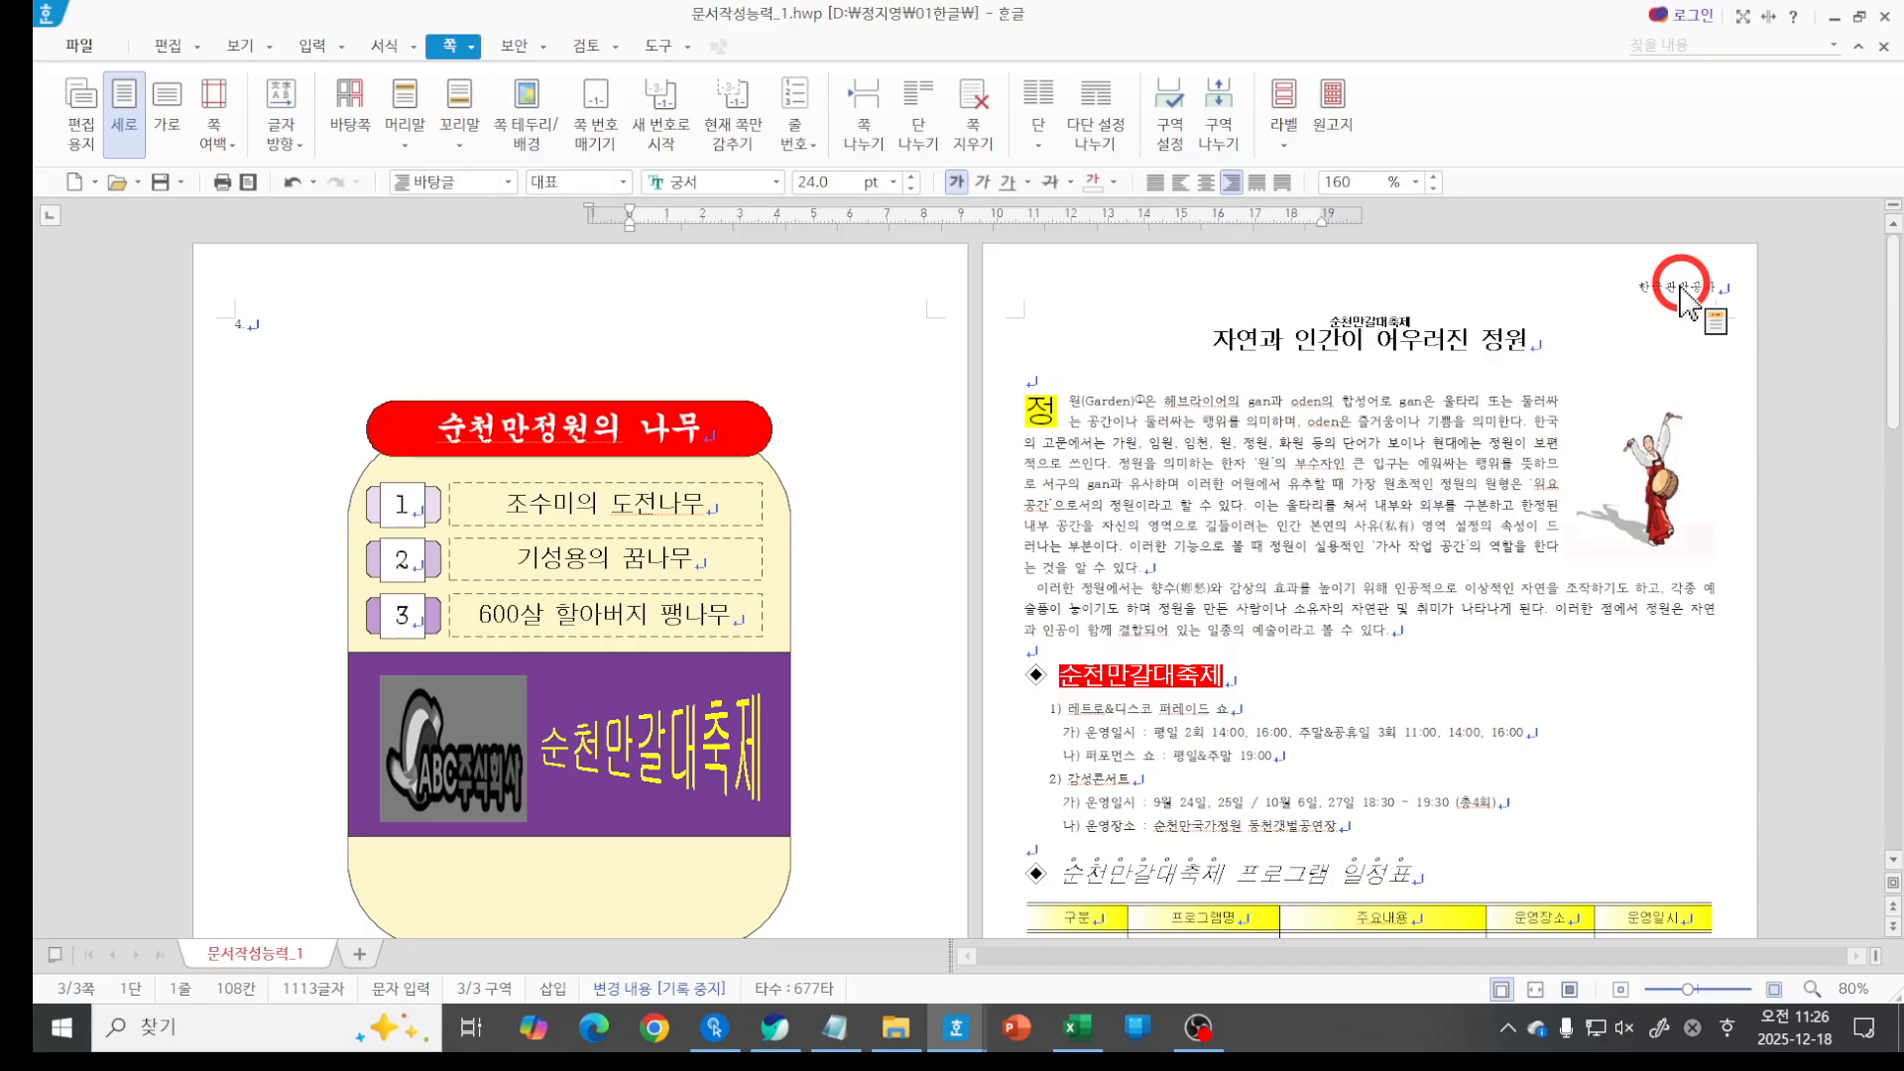
pyautogui.scroll(-10, 1686, 297)
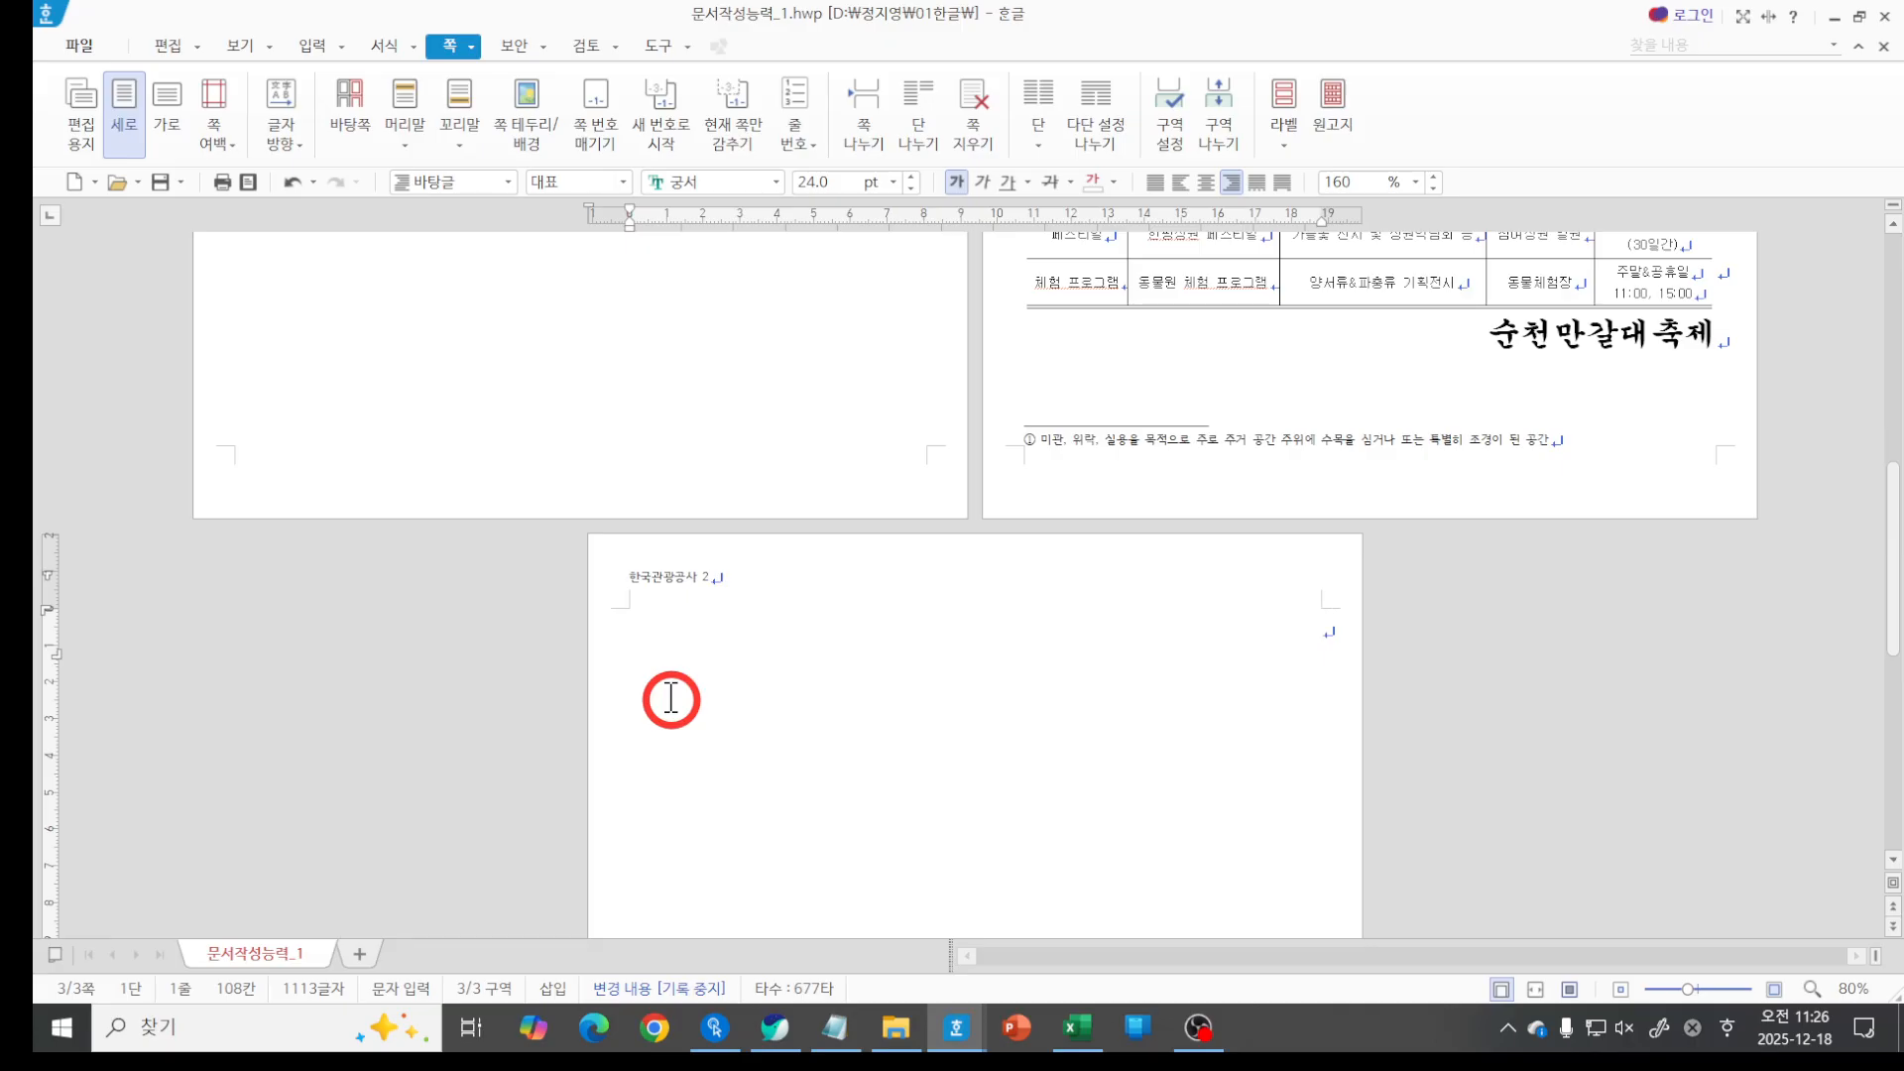
pyautogui.press('Hangul')
pyautogui.scroll(3, 1458, 608)
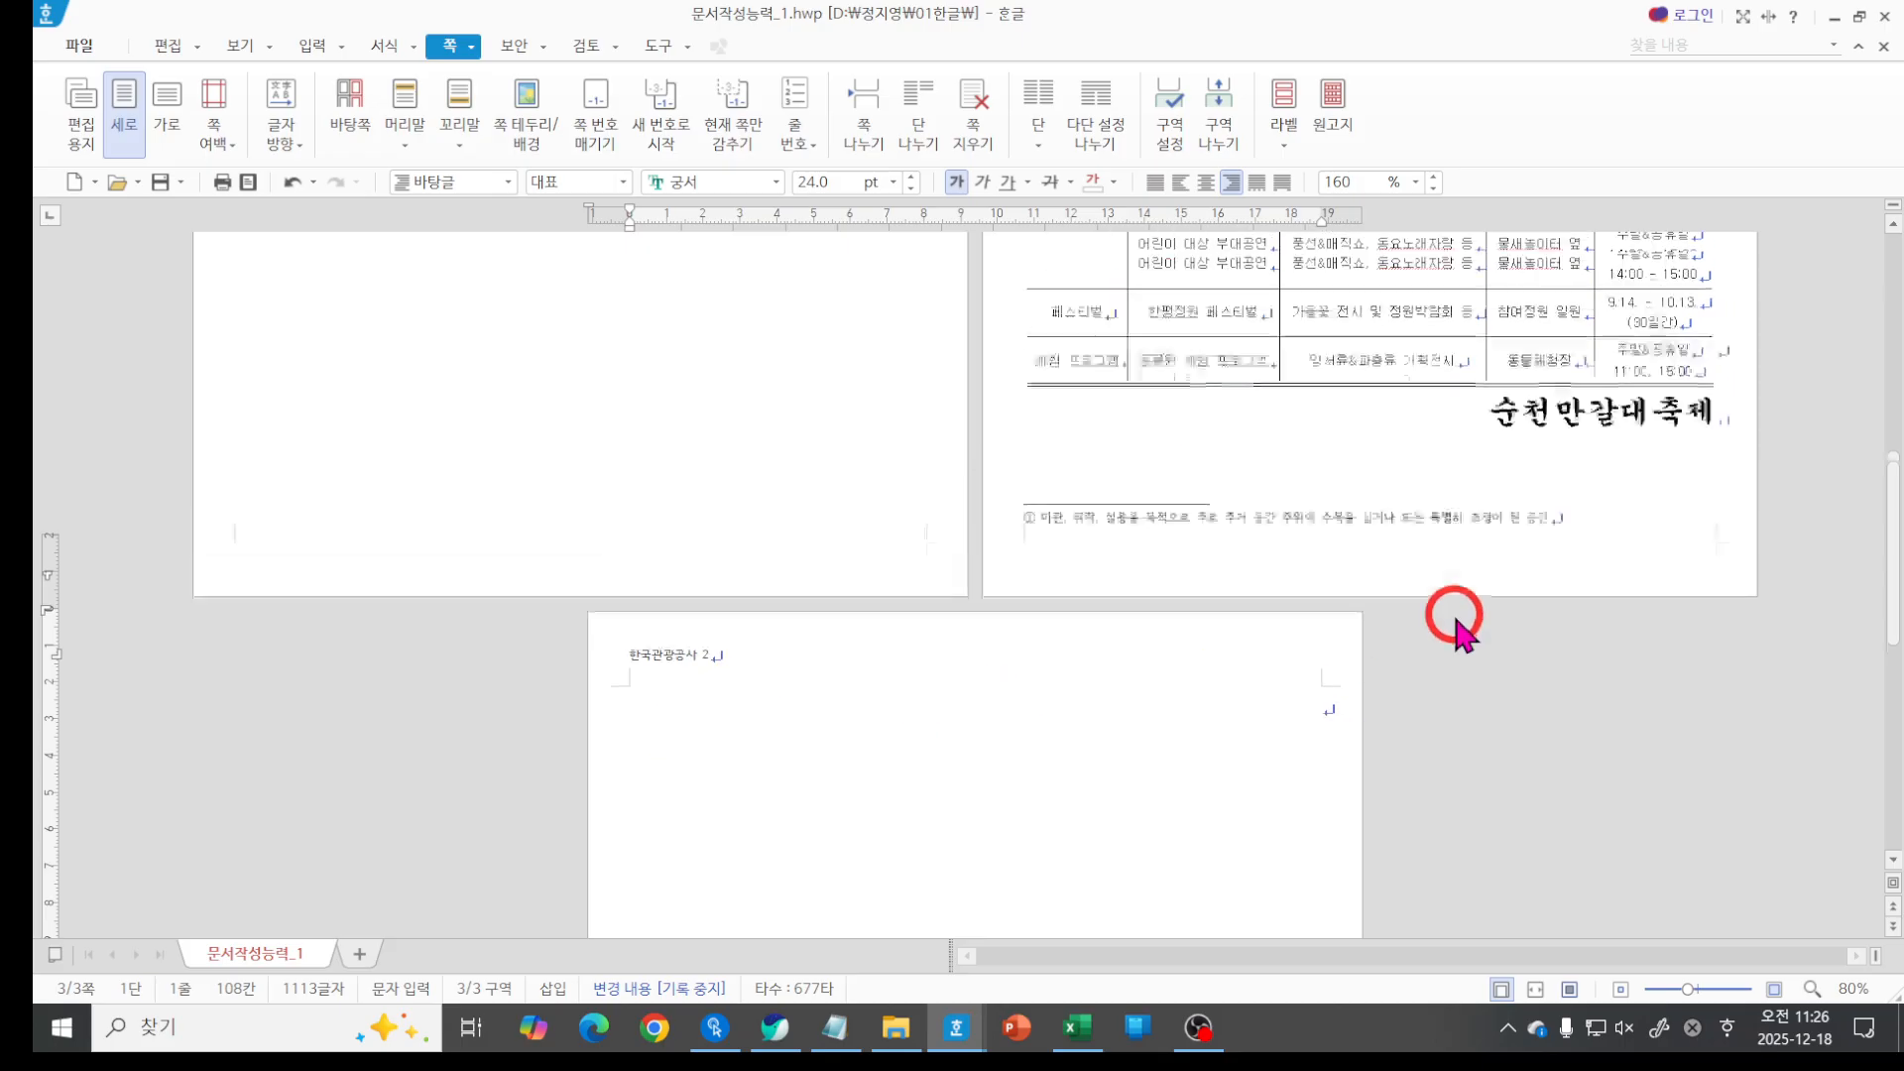
# Set up page numbering for the page 2 section at the bottom right of the page, using the ①,②,③ number format.
pyautogui.click(1705, 627)
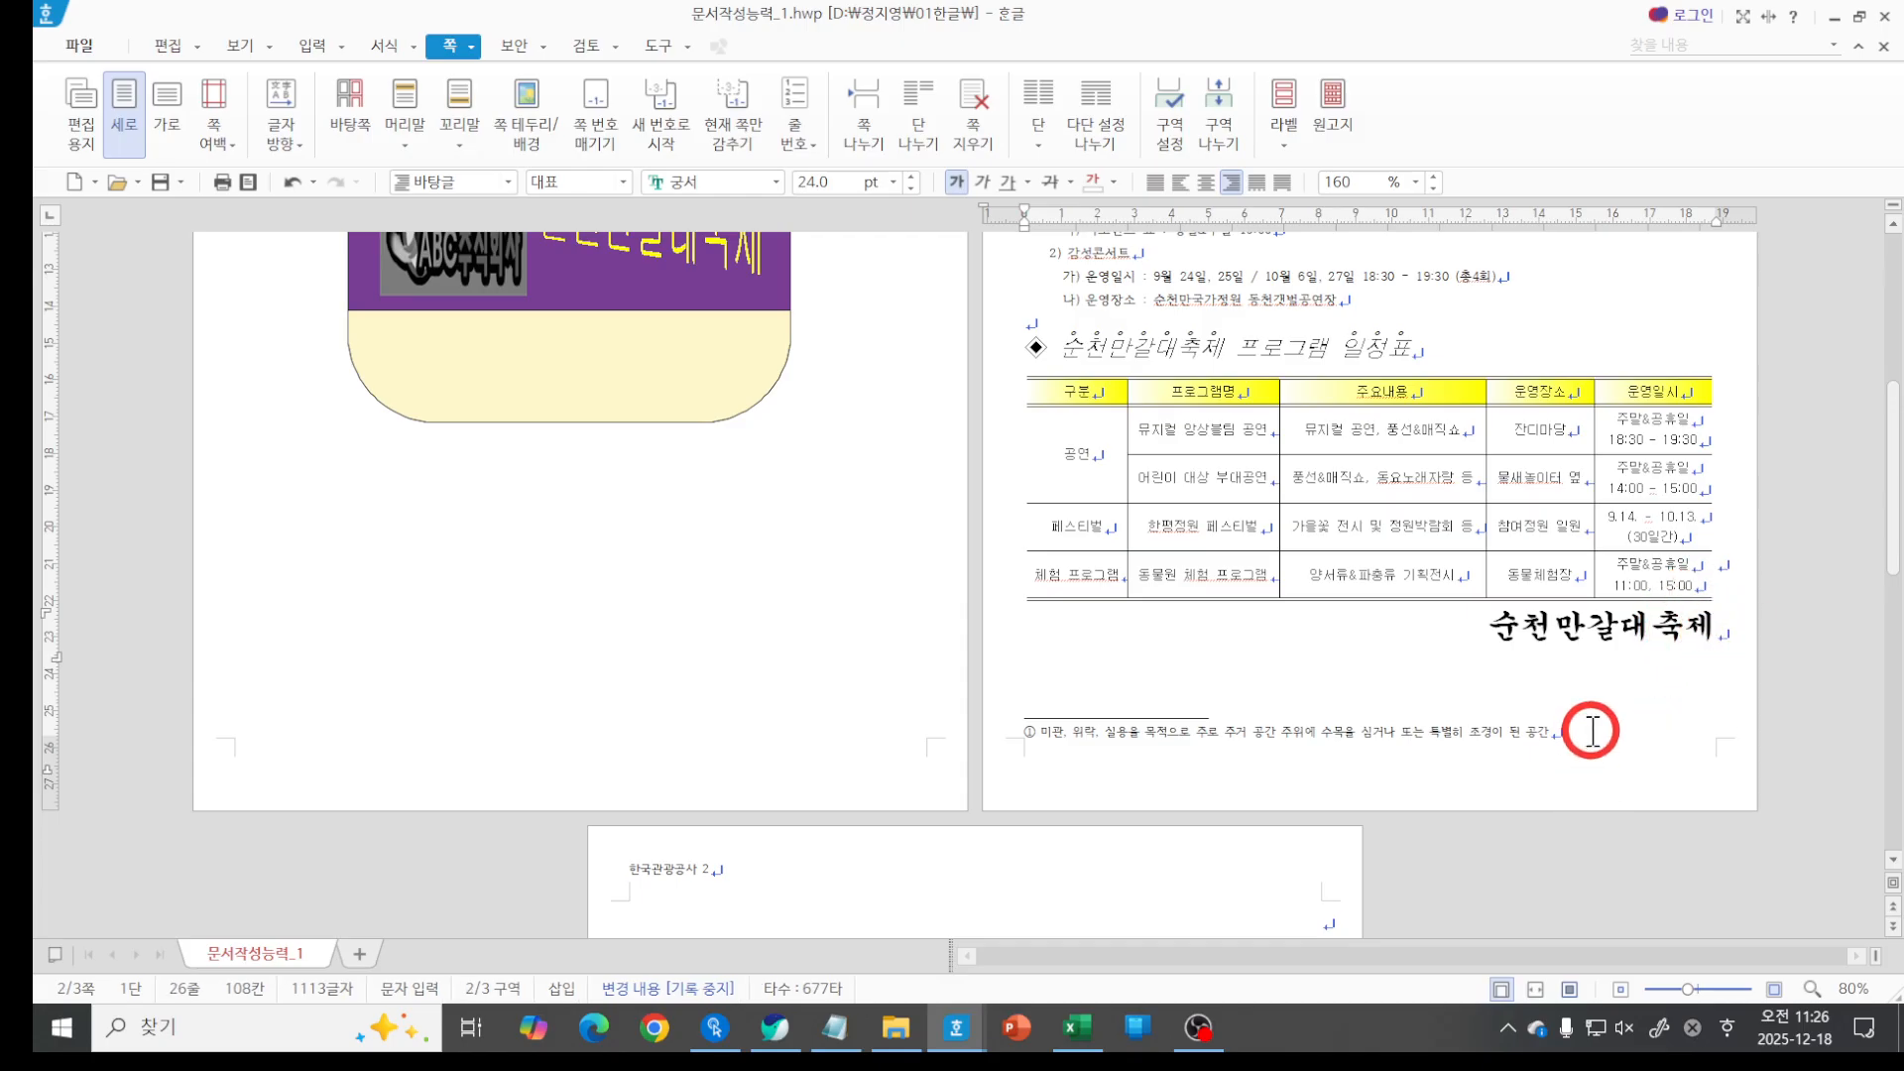
pyautogui.click(449, 46)
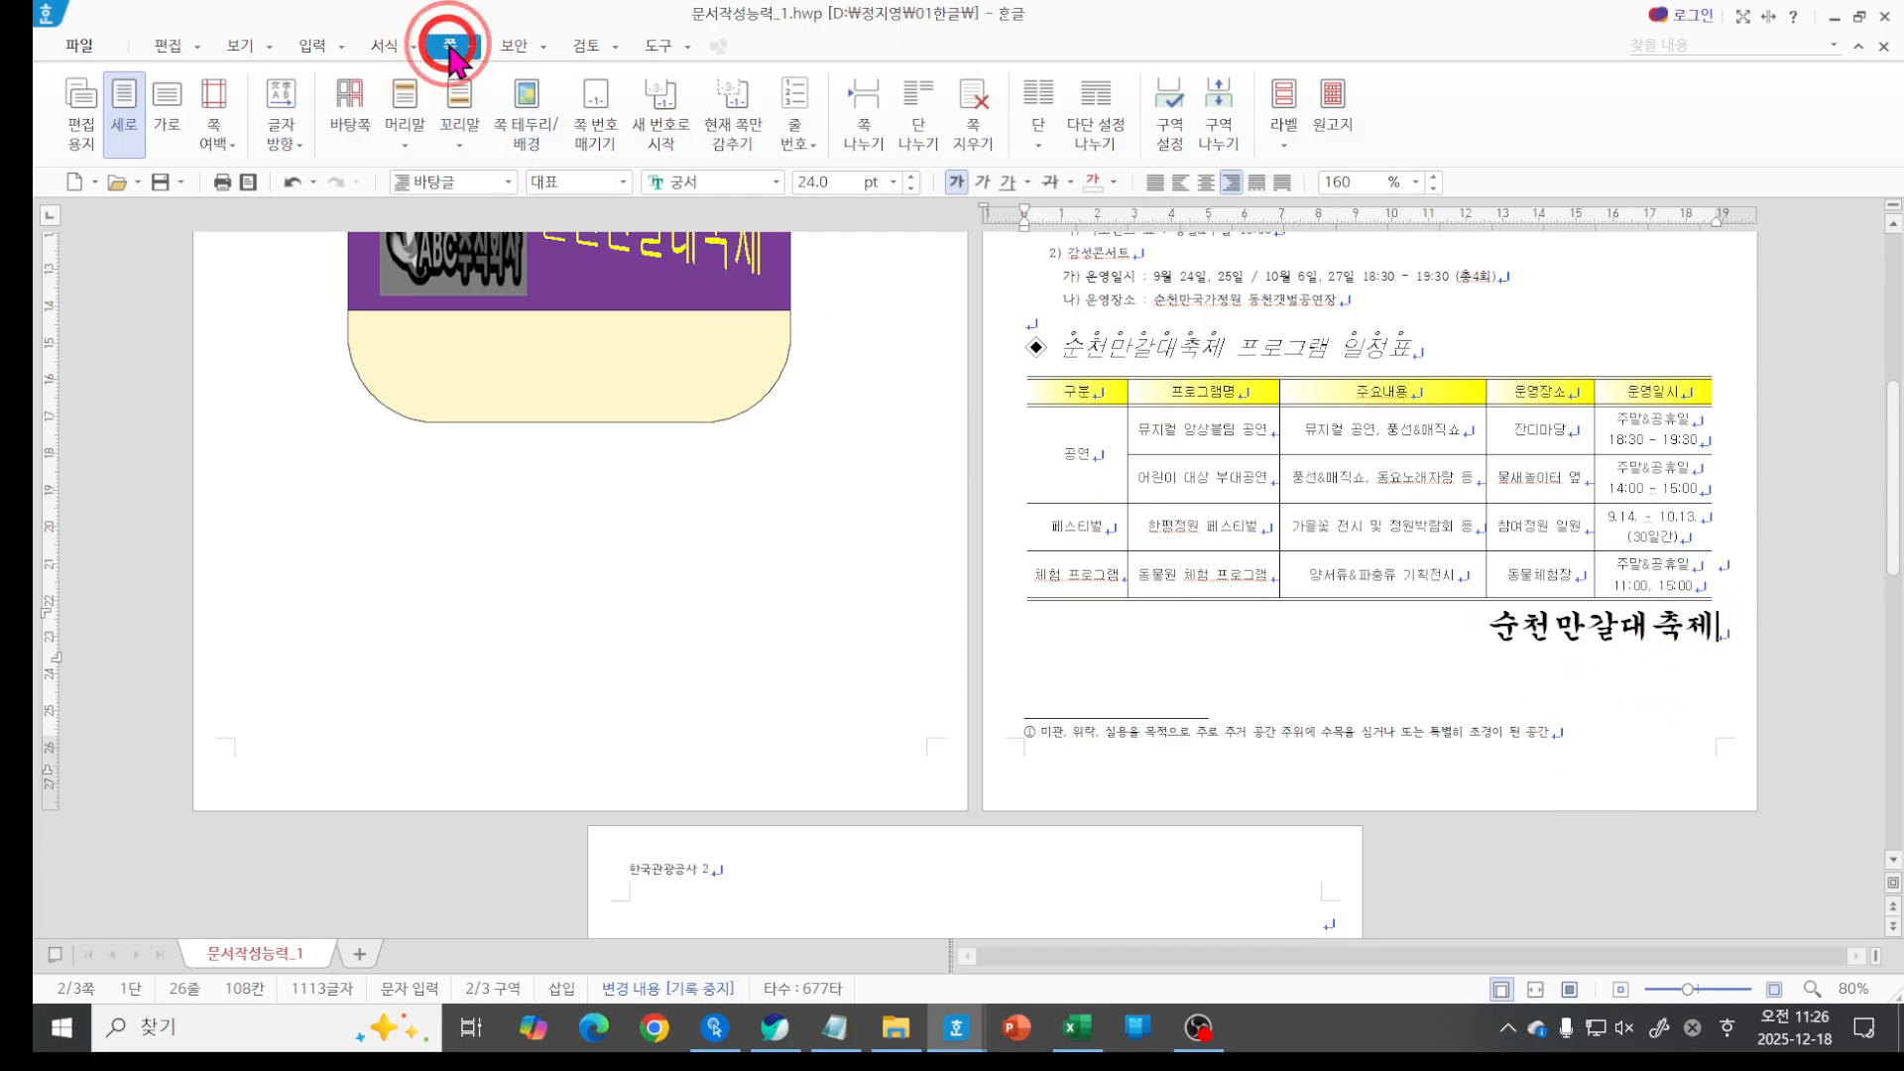
pyautogui.click(450, 46)
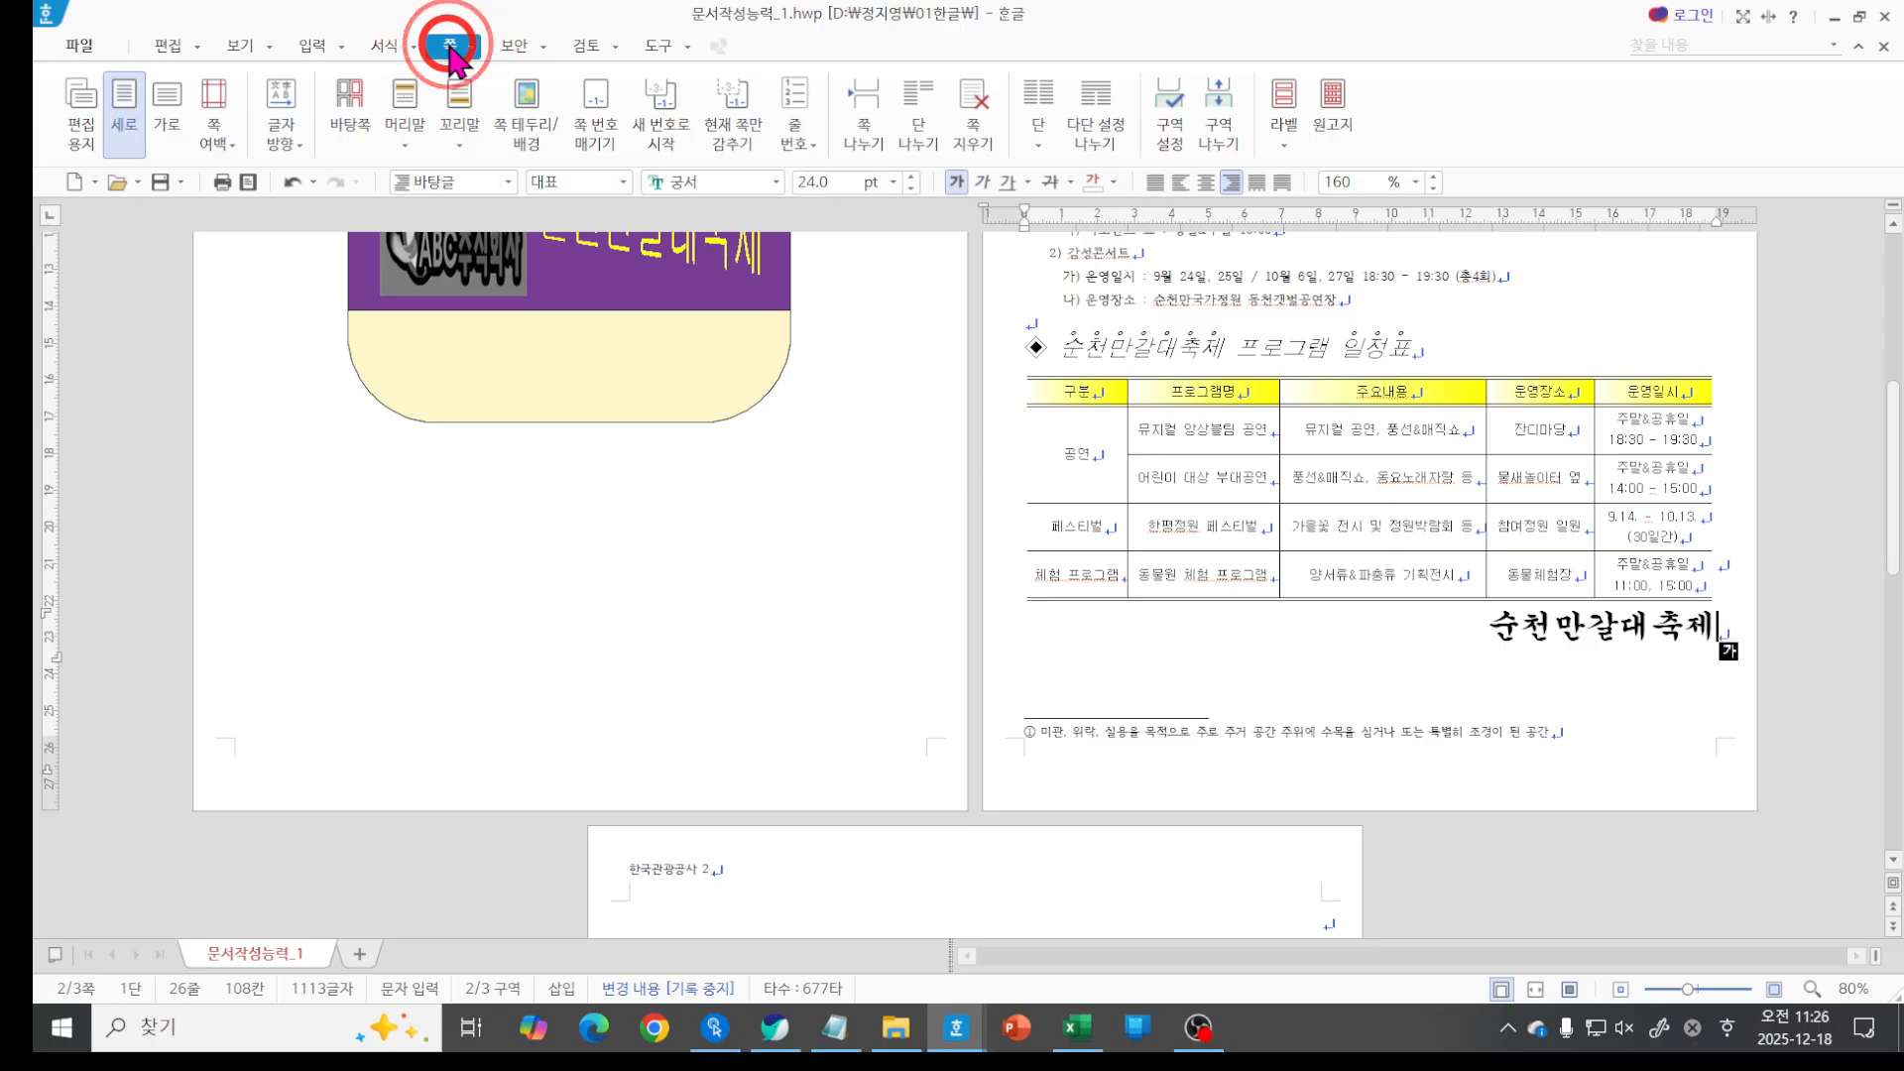
pyautogui.click(592, 111)
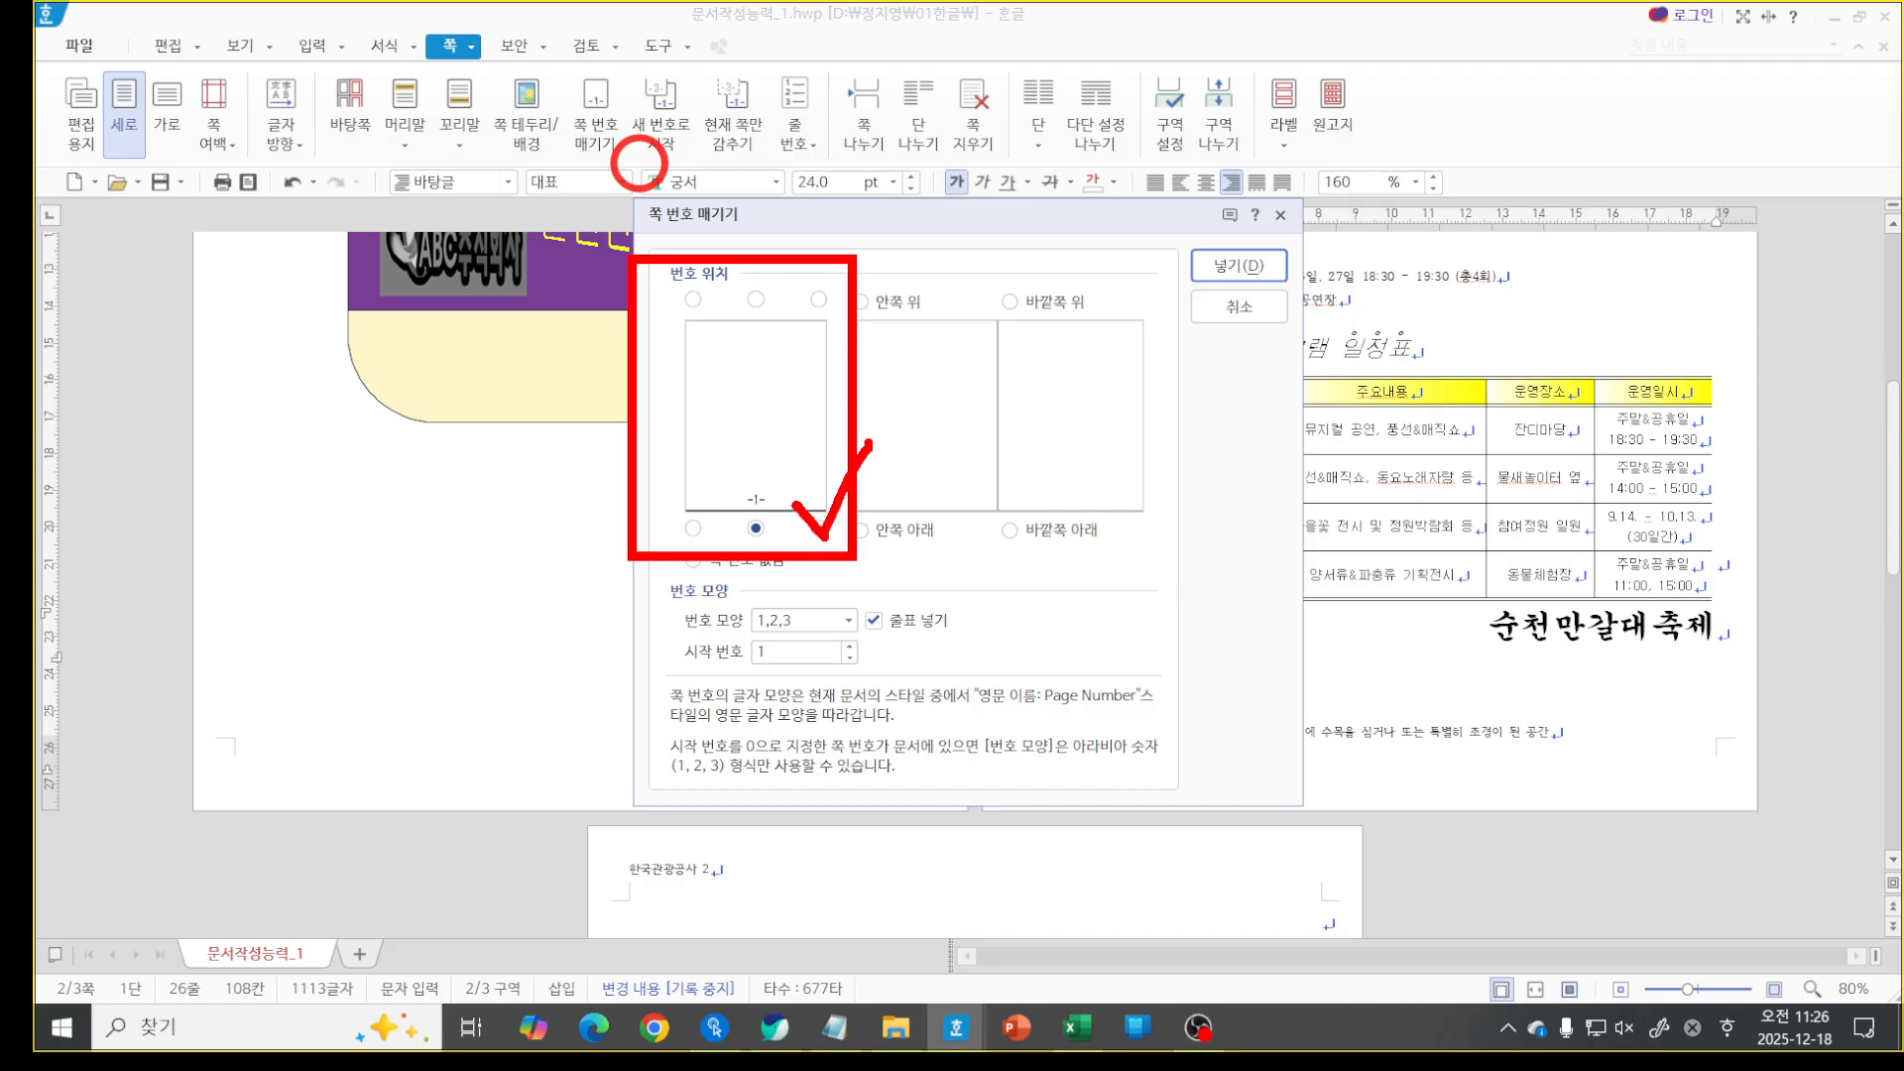
pyautogui.click(818, 528)
pyautogui.click(874, 620)
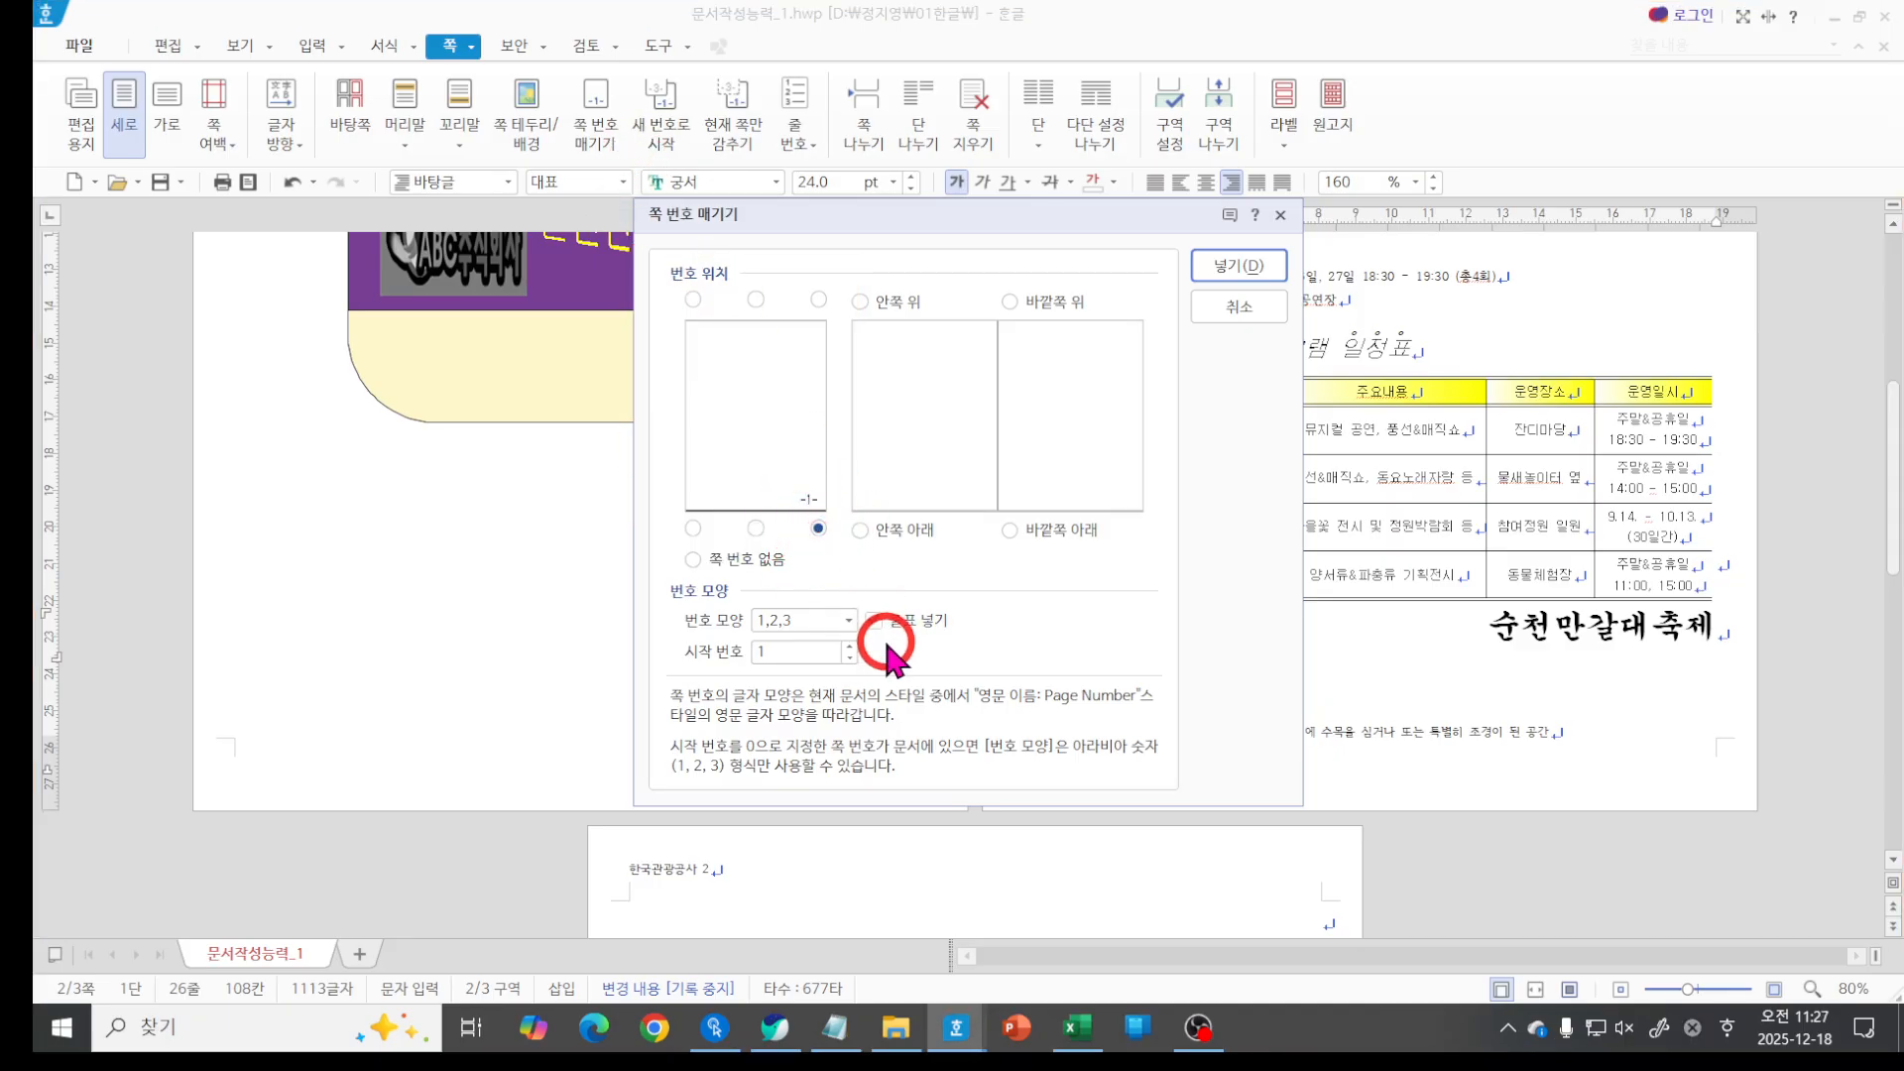
pyautogui.click(874, 622)
pyautogui.click(848, 621)
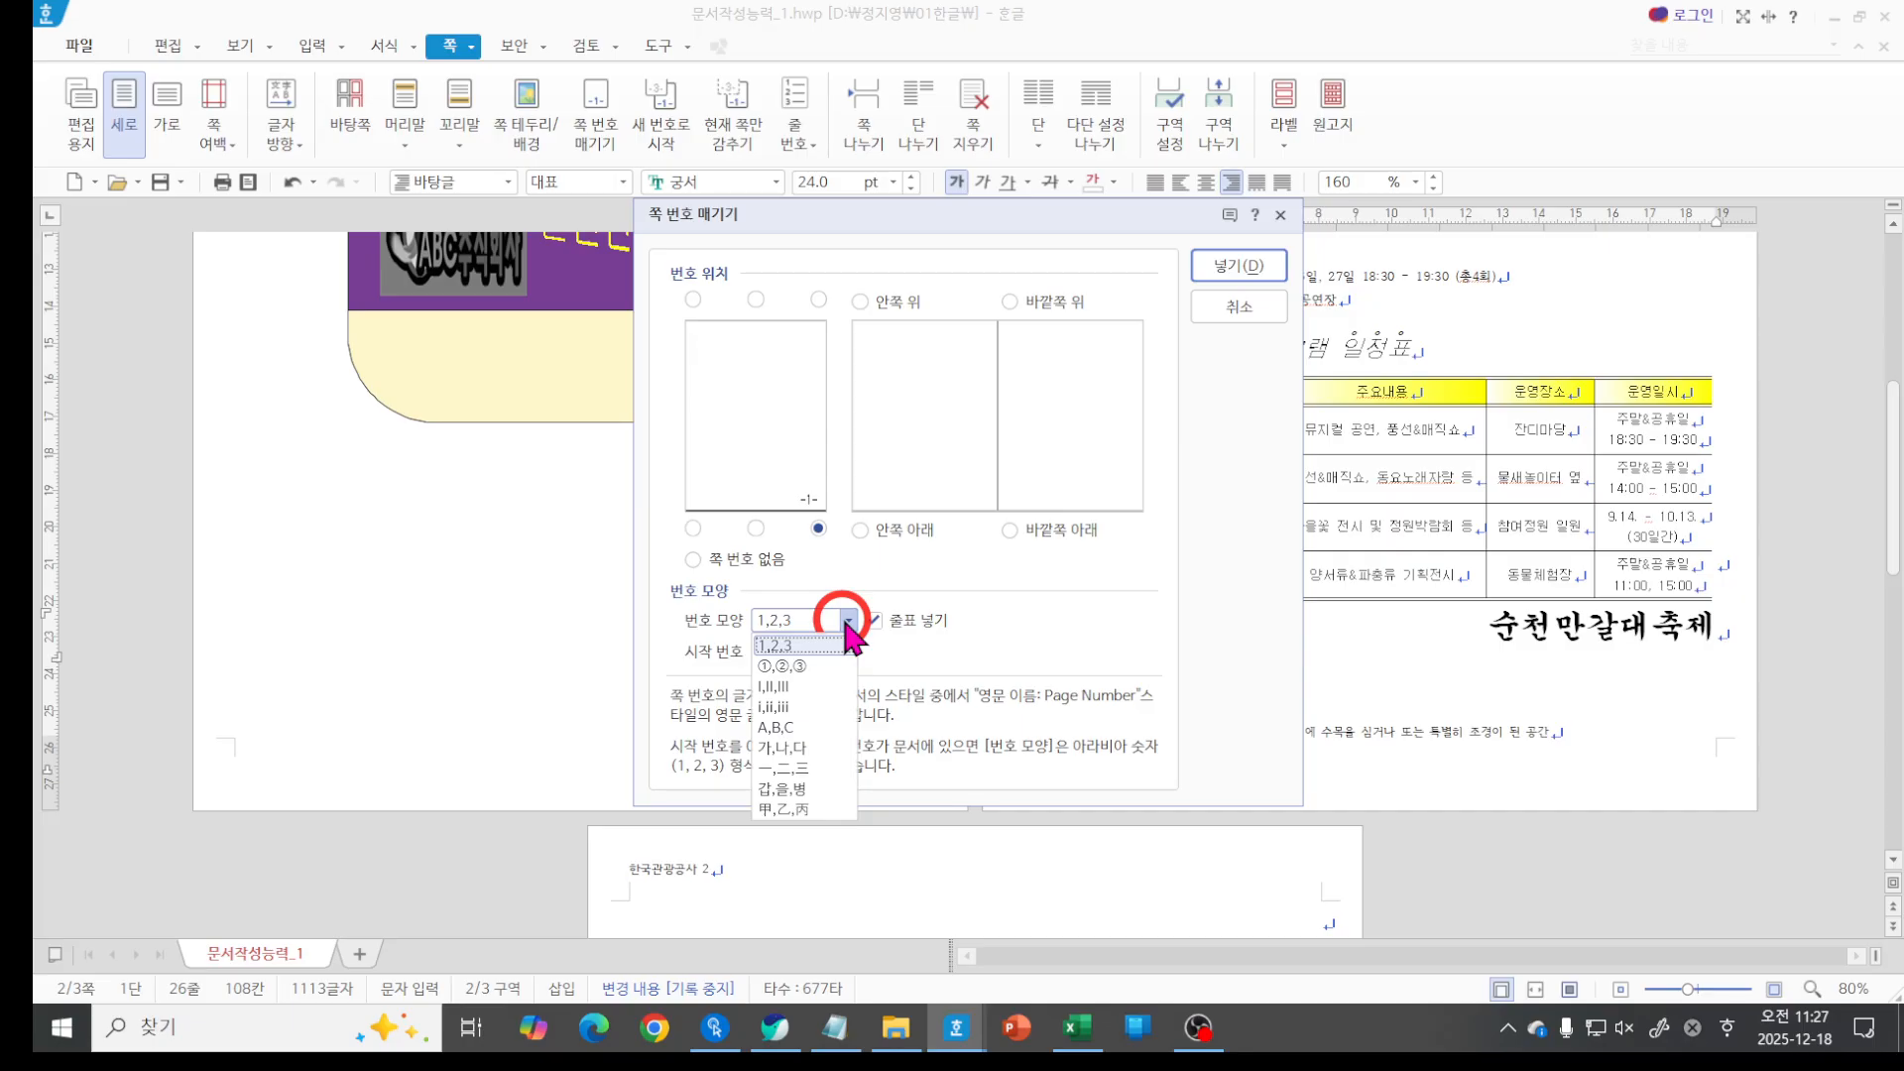
pyautogui.click(825, 665)
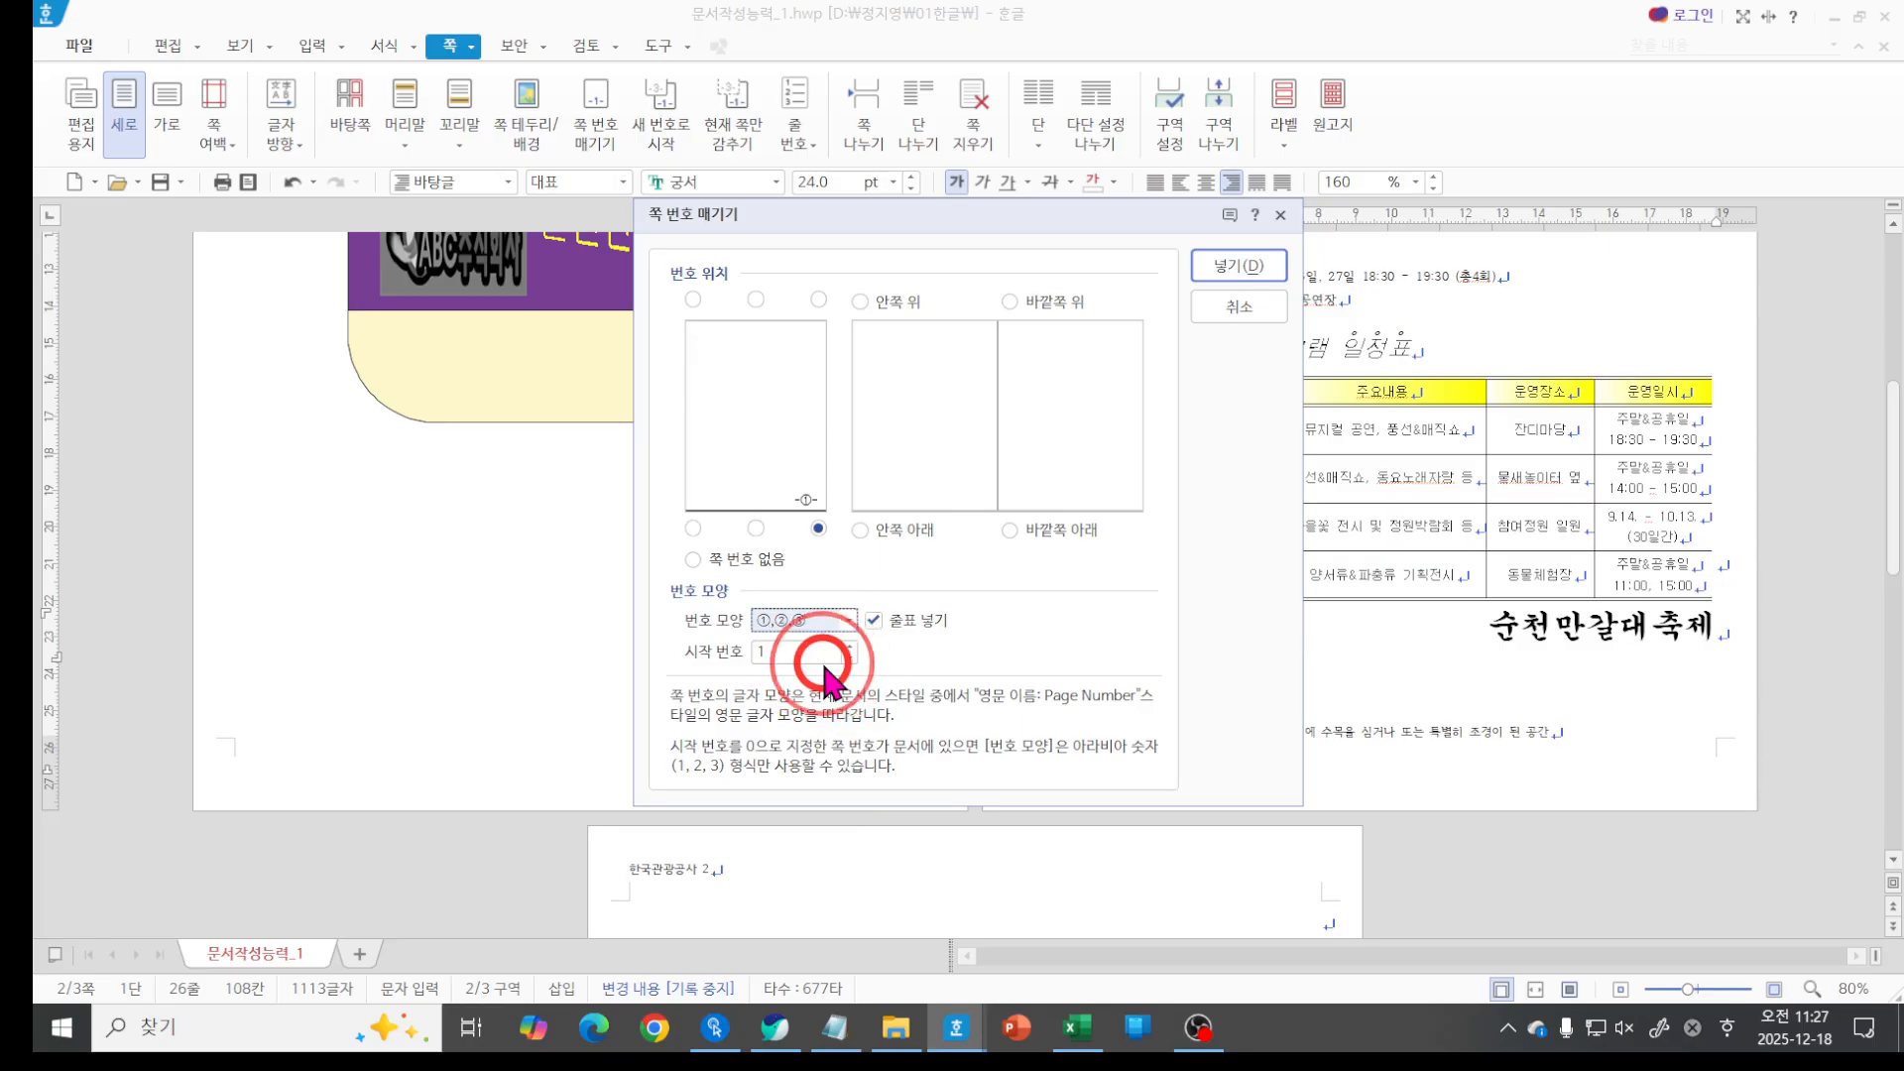
# Turn off the dashes (줄표 넣기) around the circled page number.
pyautogui.click(930, 672)
pyautogui.moveTo(1428, 771); pyautogui.dragTo(1473, 772)
pyautogui.moveTo(1600, 770); pyautogui.dragTo(1668, 771)
pyautogui.moveTo(1527, 720)
pyautogui.mouseDown()
pyautogui.moveTo(1540, 781)
pyautogui.moveTo(1511, 752)
pyautogui.moveTo(1562, 726)
pyautogui.moveTo(1471, 764)
pyautogui.moveTo(1650, 694)
pyautogui.mouseUp()
pyautogui.moveTo(1393, 697)
pyautogui.mouseDown()
pyautogui.moveTo(1446, 751)
pyautogui.moveTo(1506, 689)
pyautogui.mouseUp()
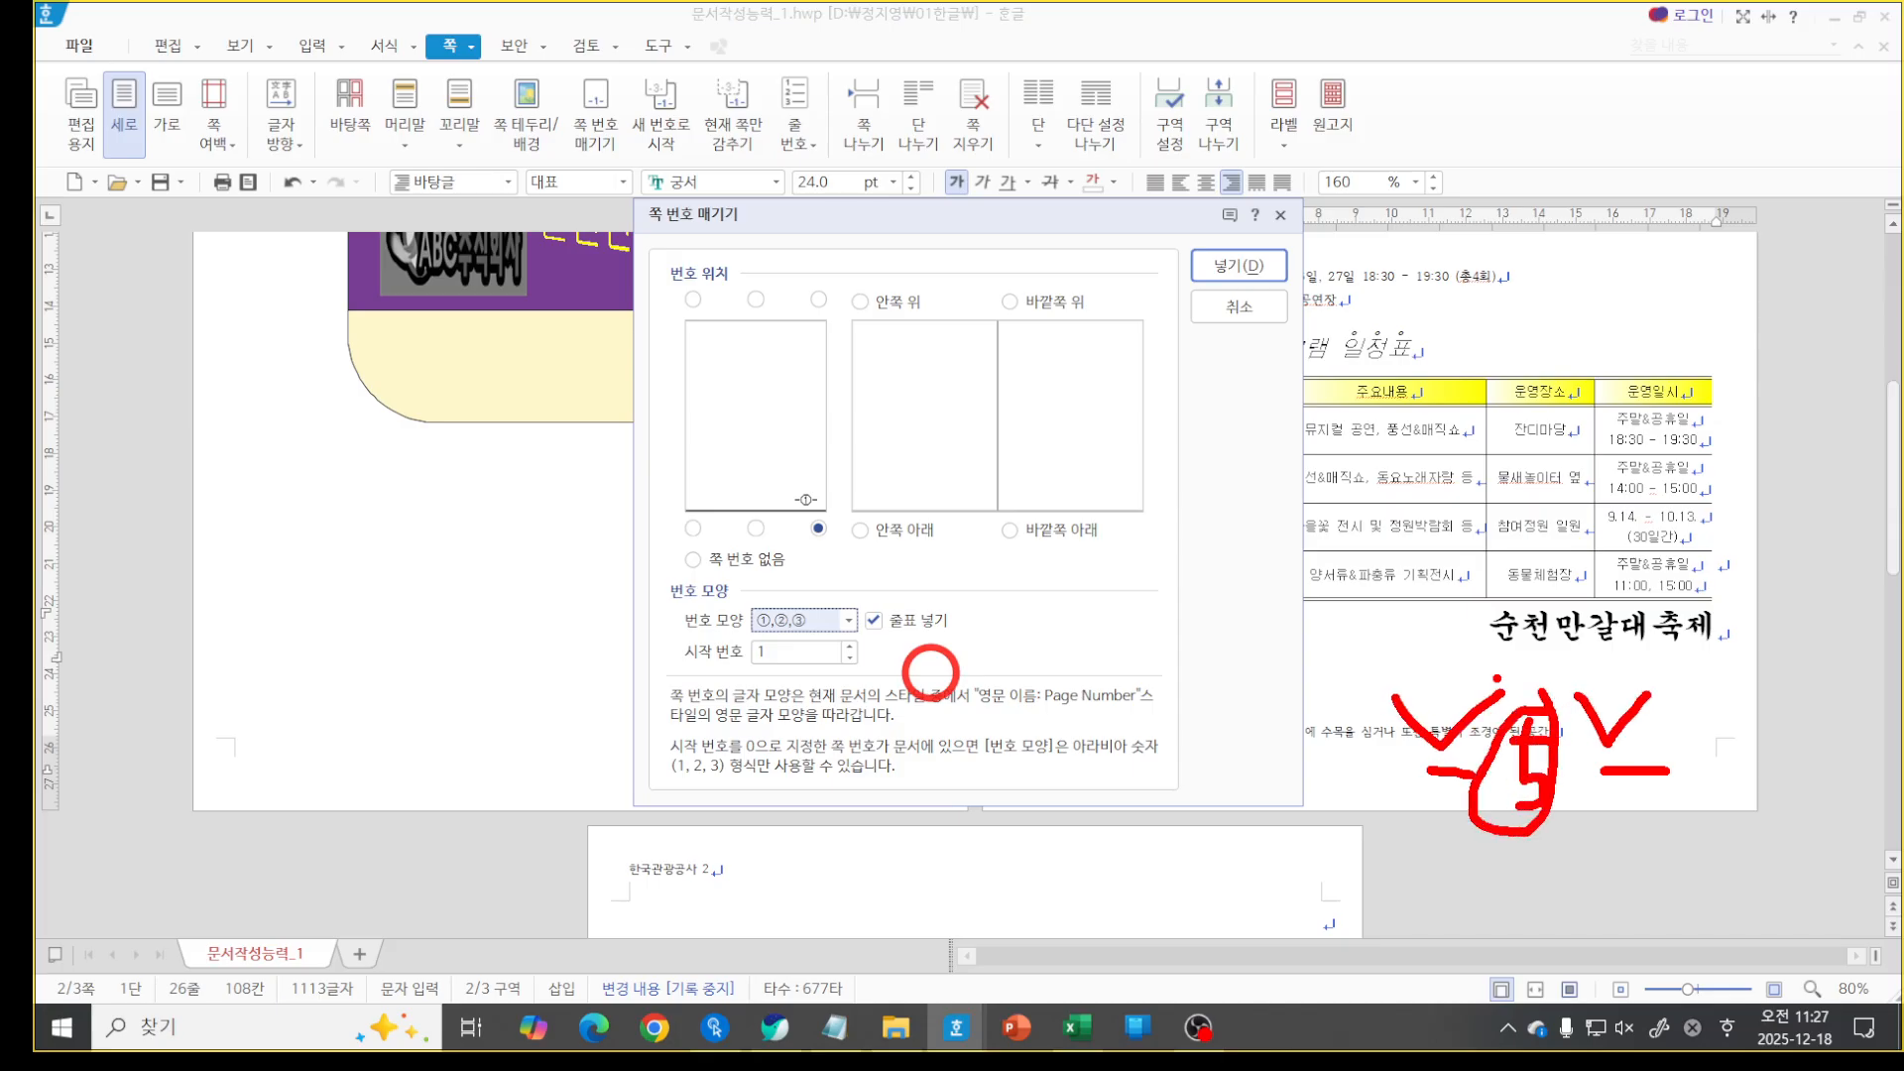
pyautogui.click(910, 622)
pyautogui.moveTo(845, 517)
pyautogui.mouseDown()
pyautogui.moveTo(866, 478)
pyautogui.moveTo(772, 496)
pyautogui.moveTo(813, 528)
pyautogui.mouseUp()
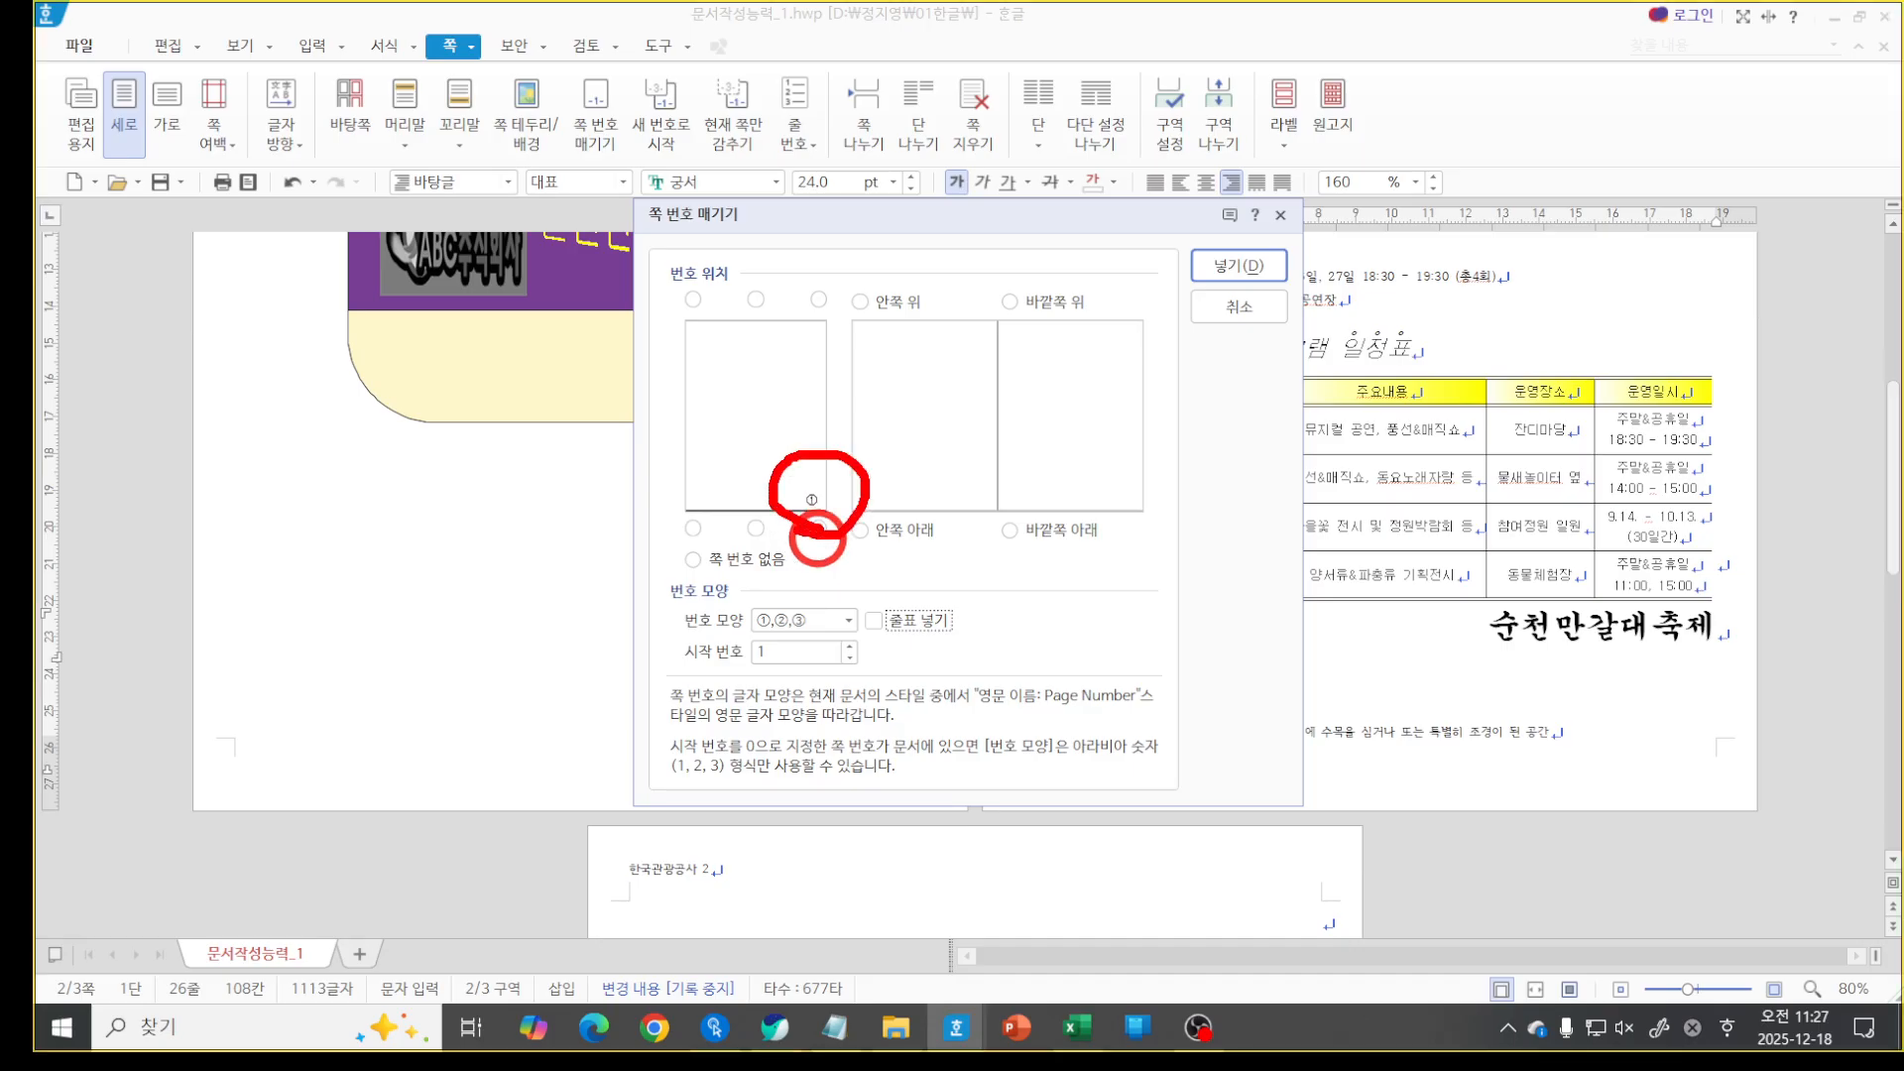
pyautogui.press('Escape')
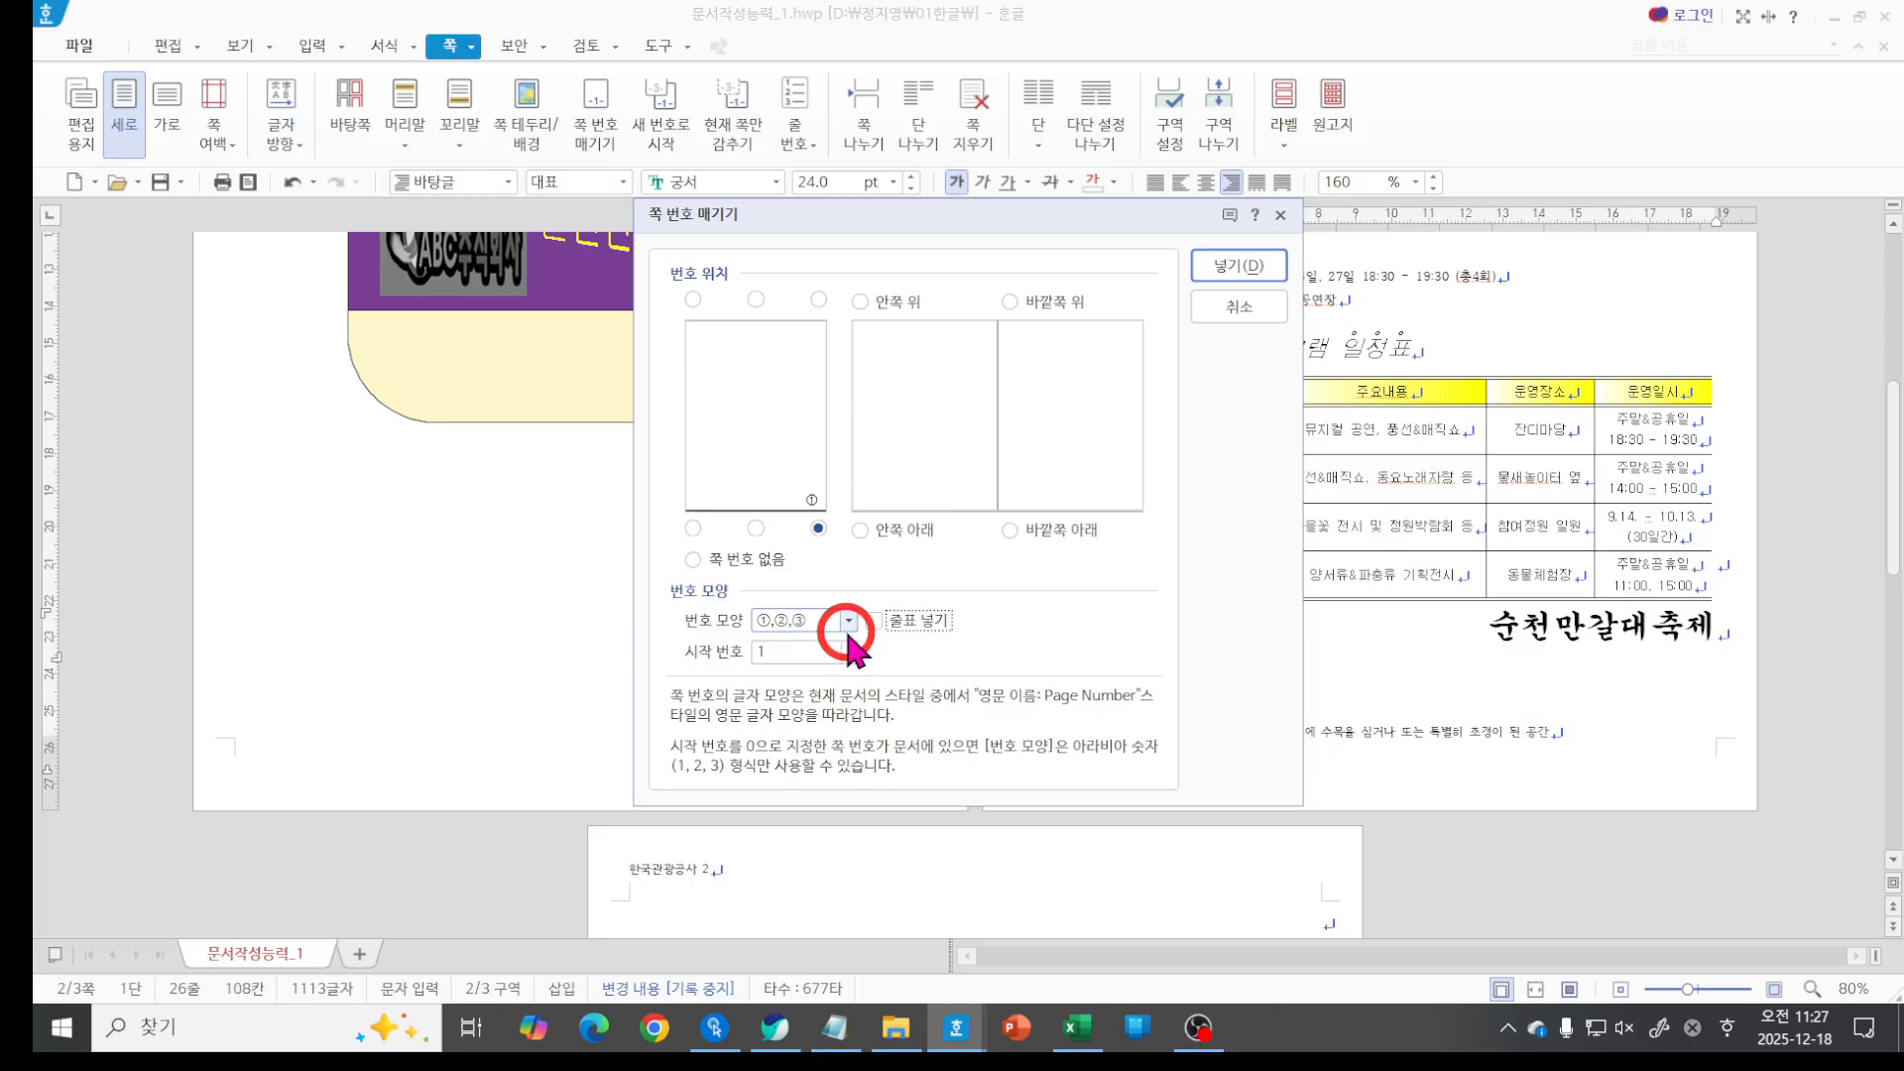
# Set the starting page number to 5 and insert the page numbering on page 2.
pyautogui.click(848, 646)
pyautogui.click(848, 647)
pyautogui.click(848, 646)
pyautogui.click(848, 646)
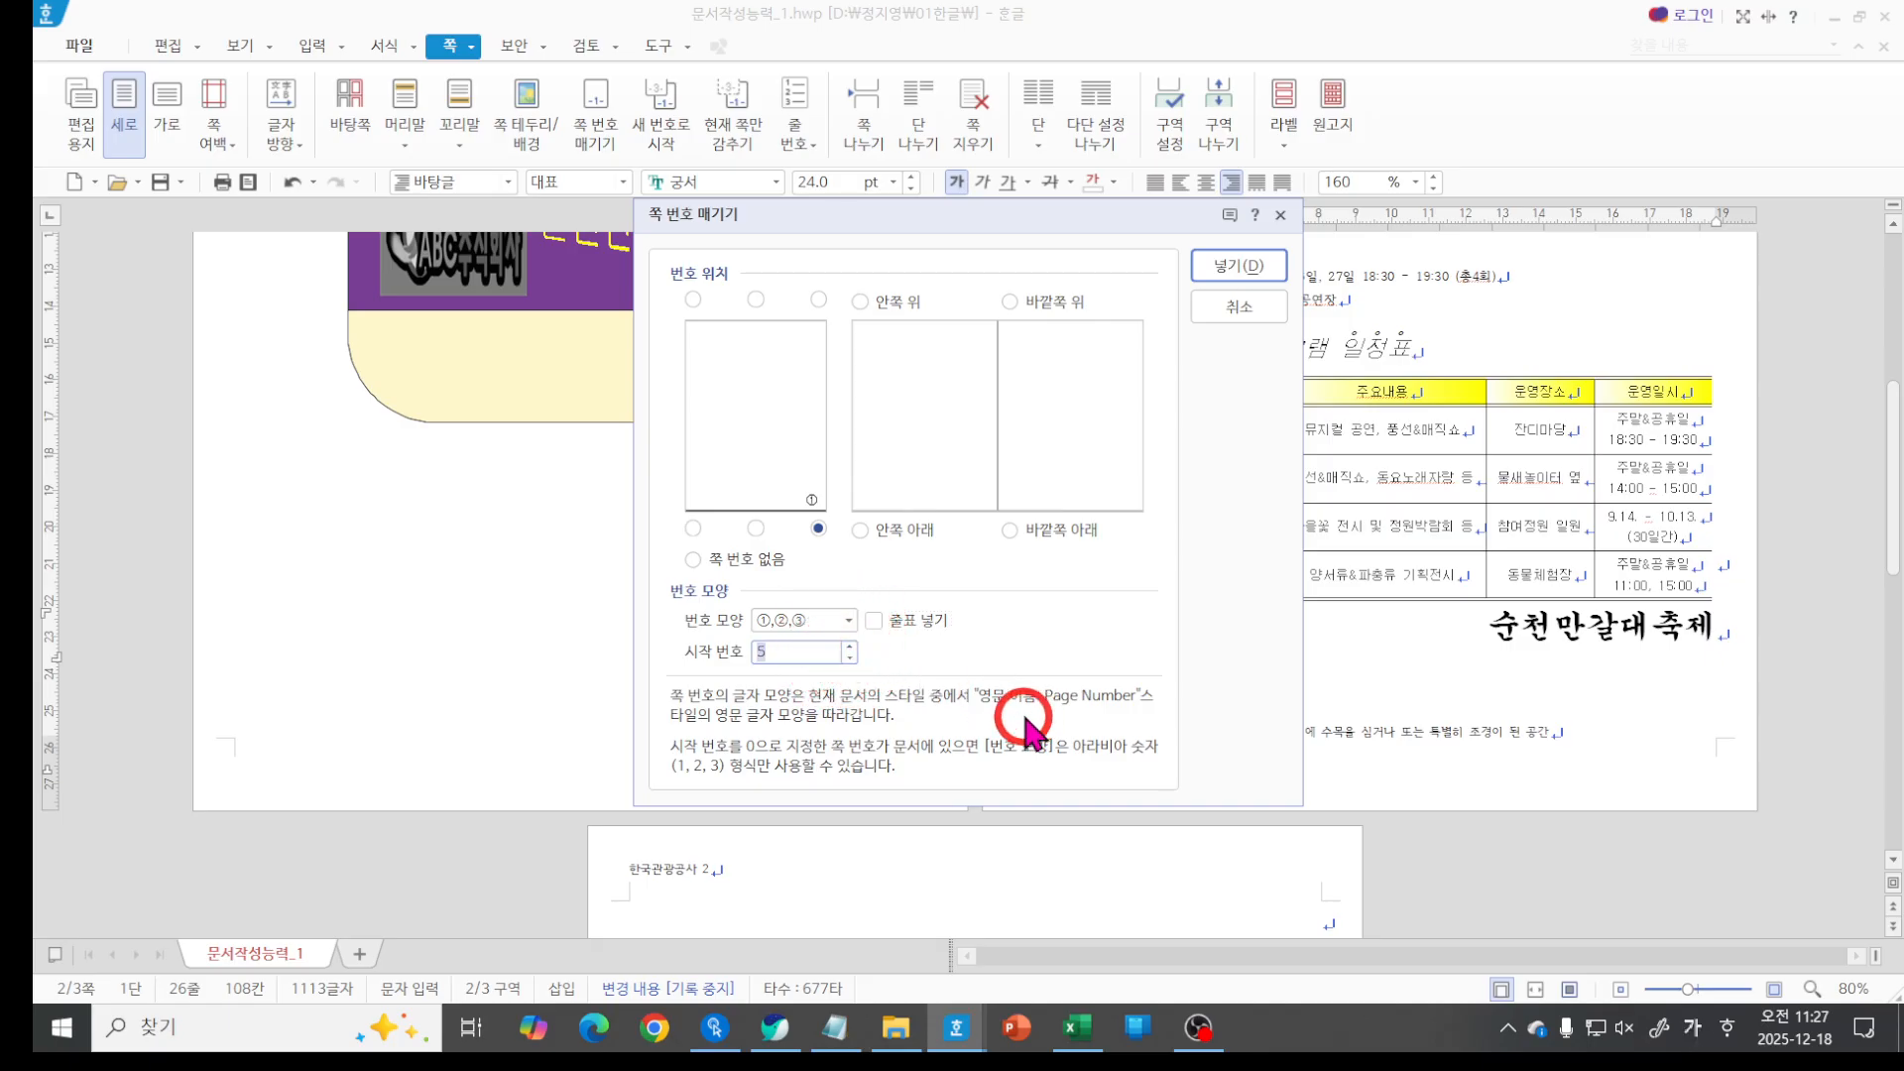
pyautogui.click(1230, 281)
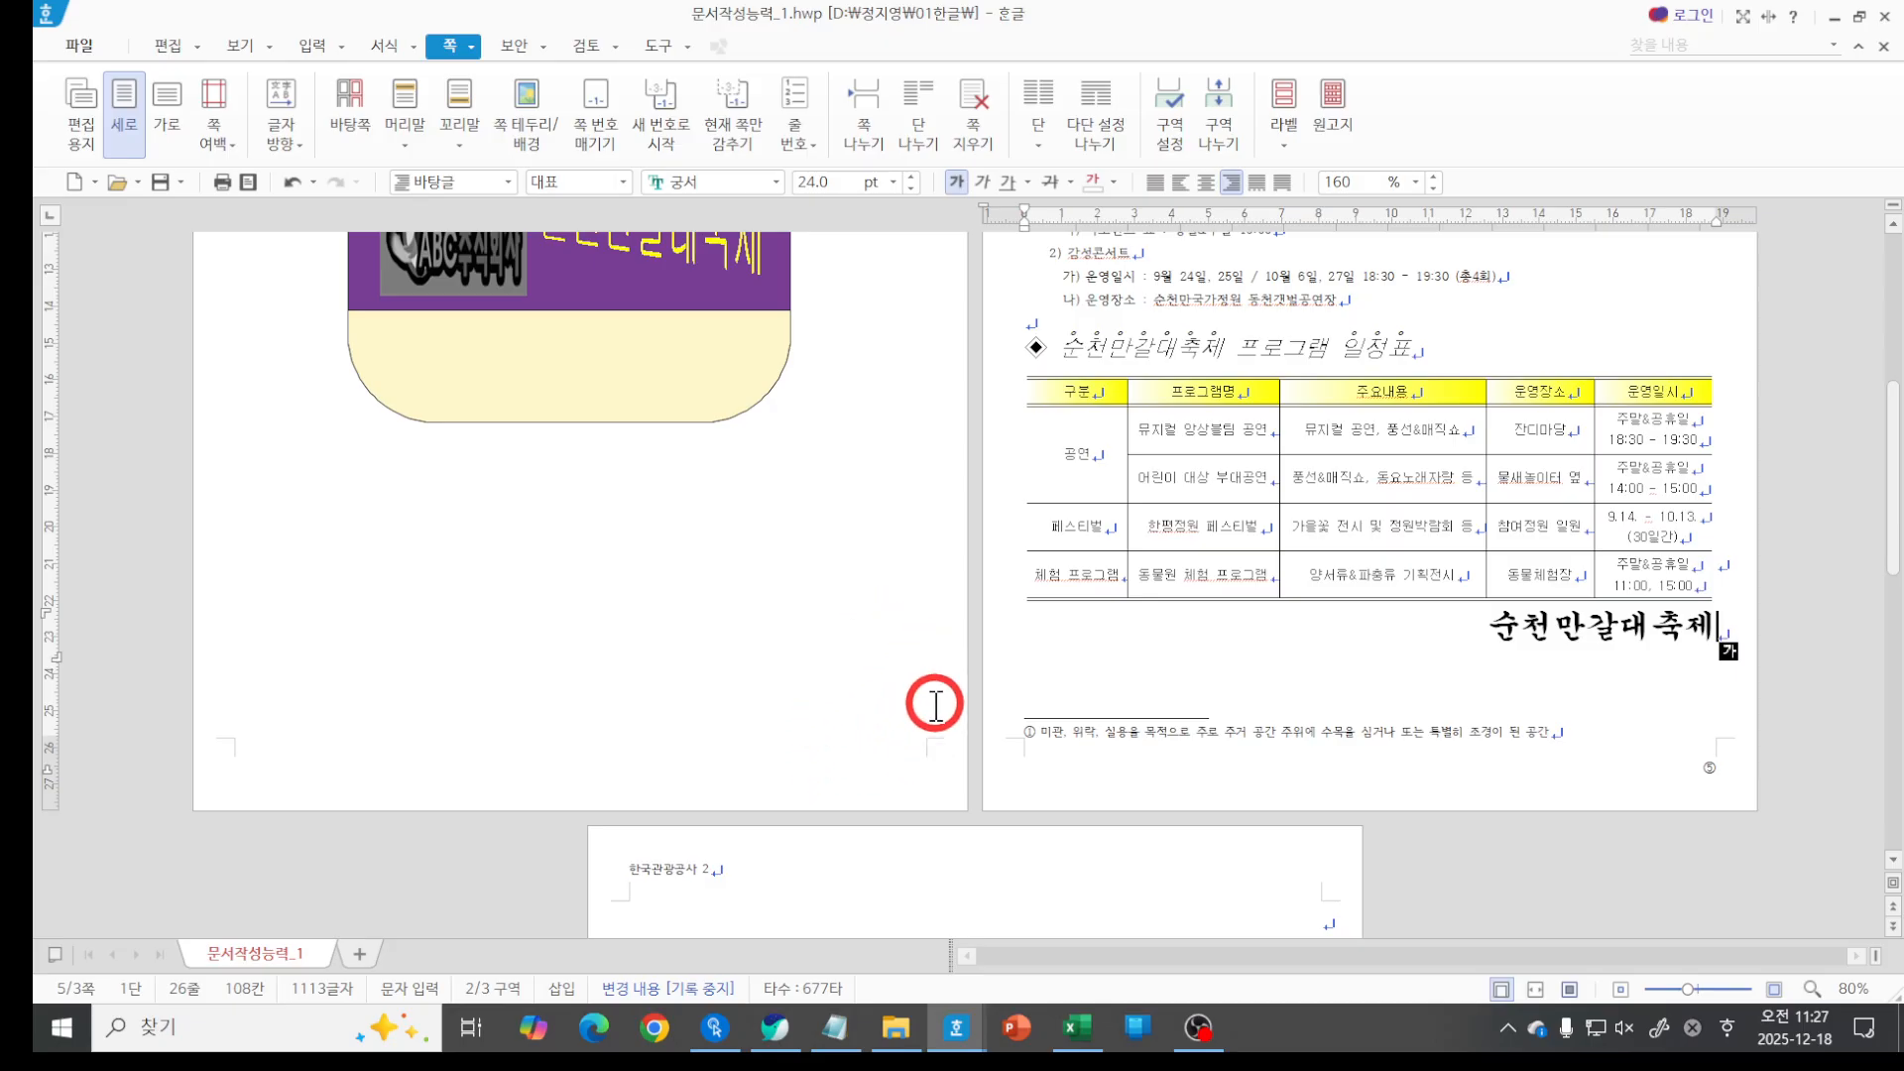
# Insert separate page numbering on page 3 at the bottom center, in 1,2,3 format without dashes, starting at 15.
pyautogui.scroll(-8, 1178, 603)
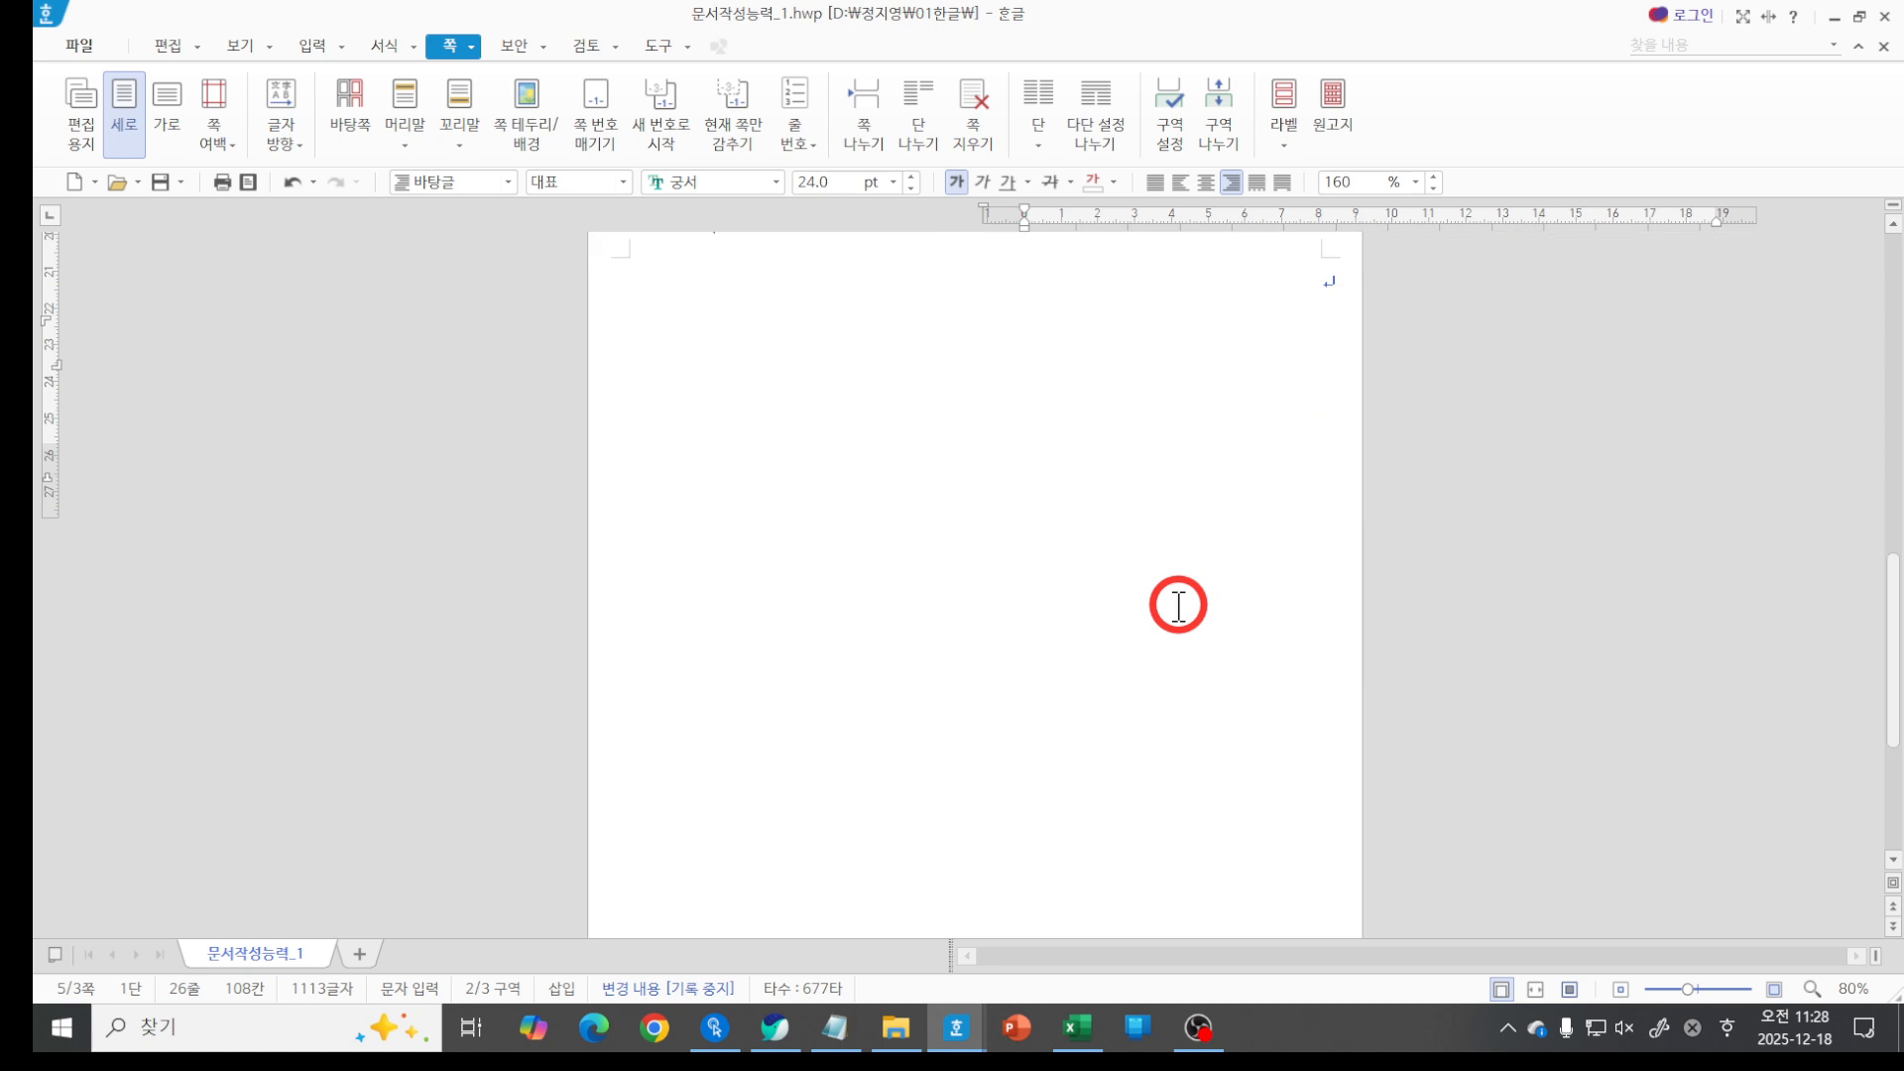
pyautogui.scroll(-1, 1178, 603)
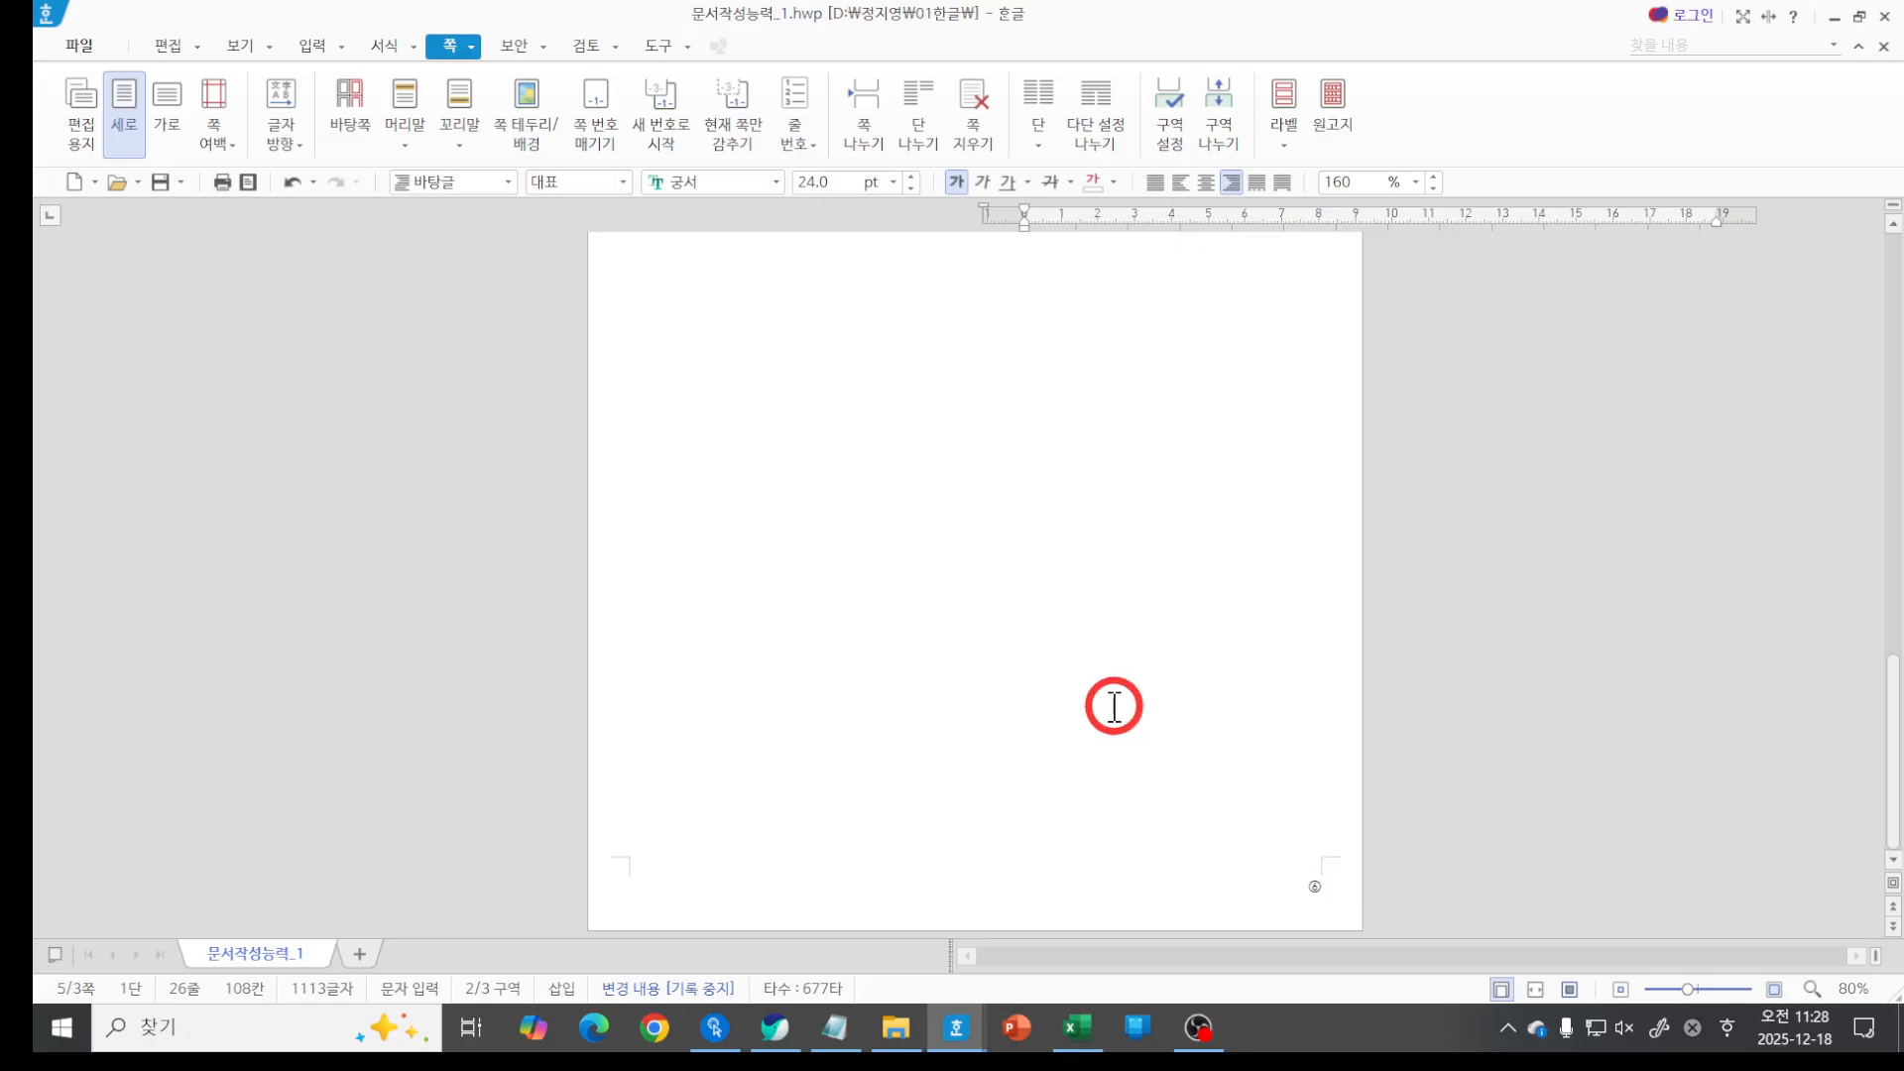
pyautogui.scroll(-4, 1069, 595)
pyautogui.click(1289, 460)
pyautogui.click(600, 111)
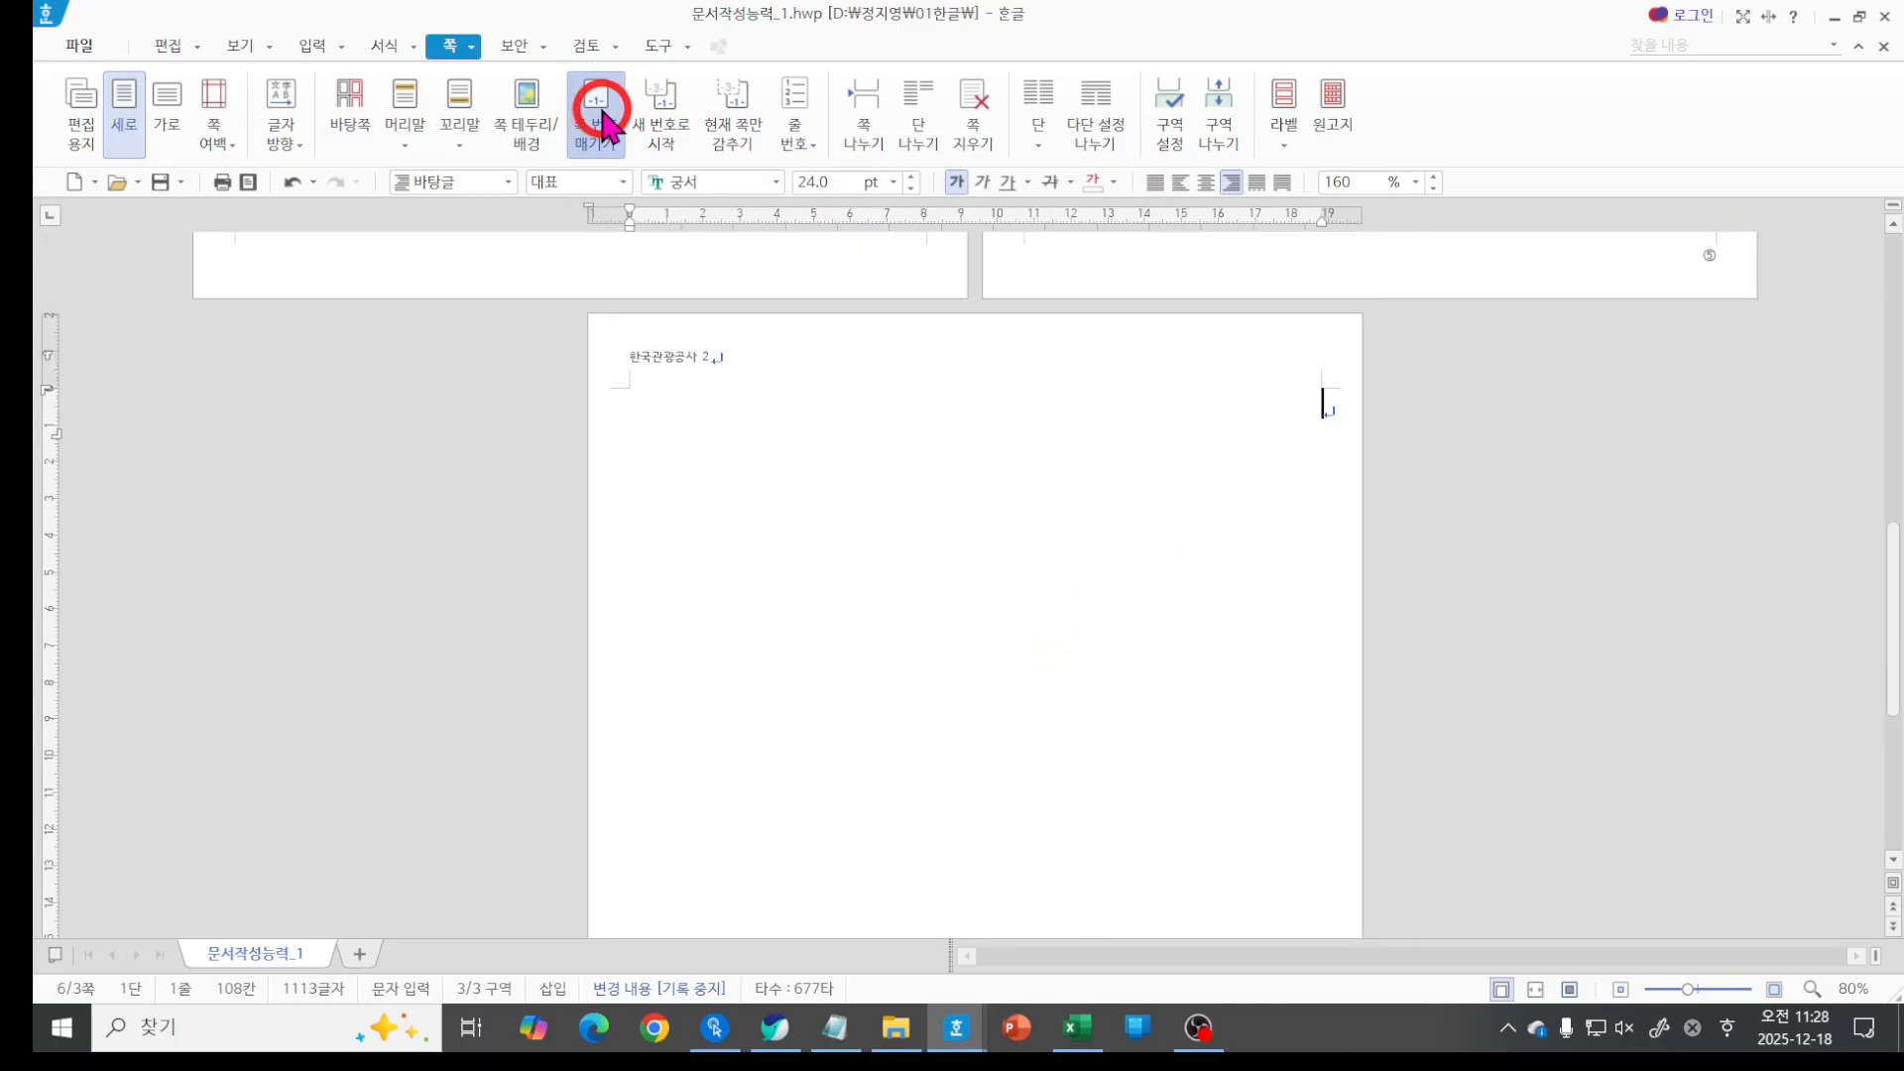
pyautogui.click(803, 621)
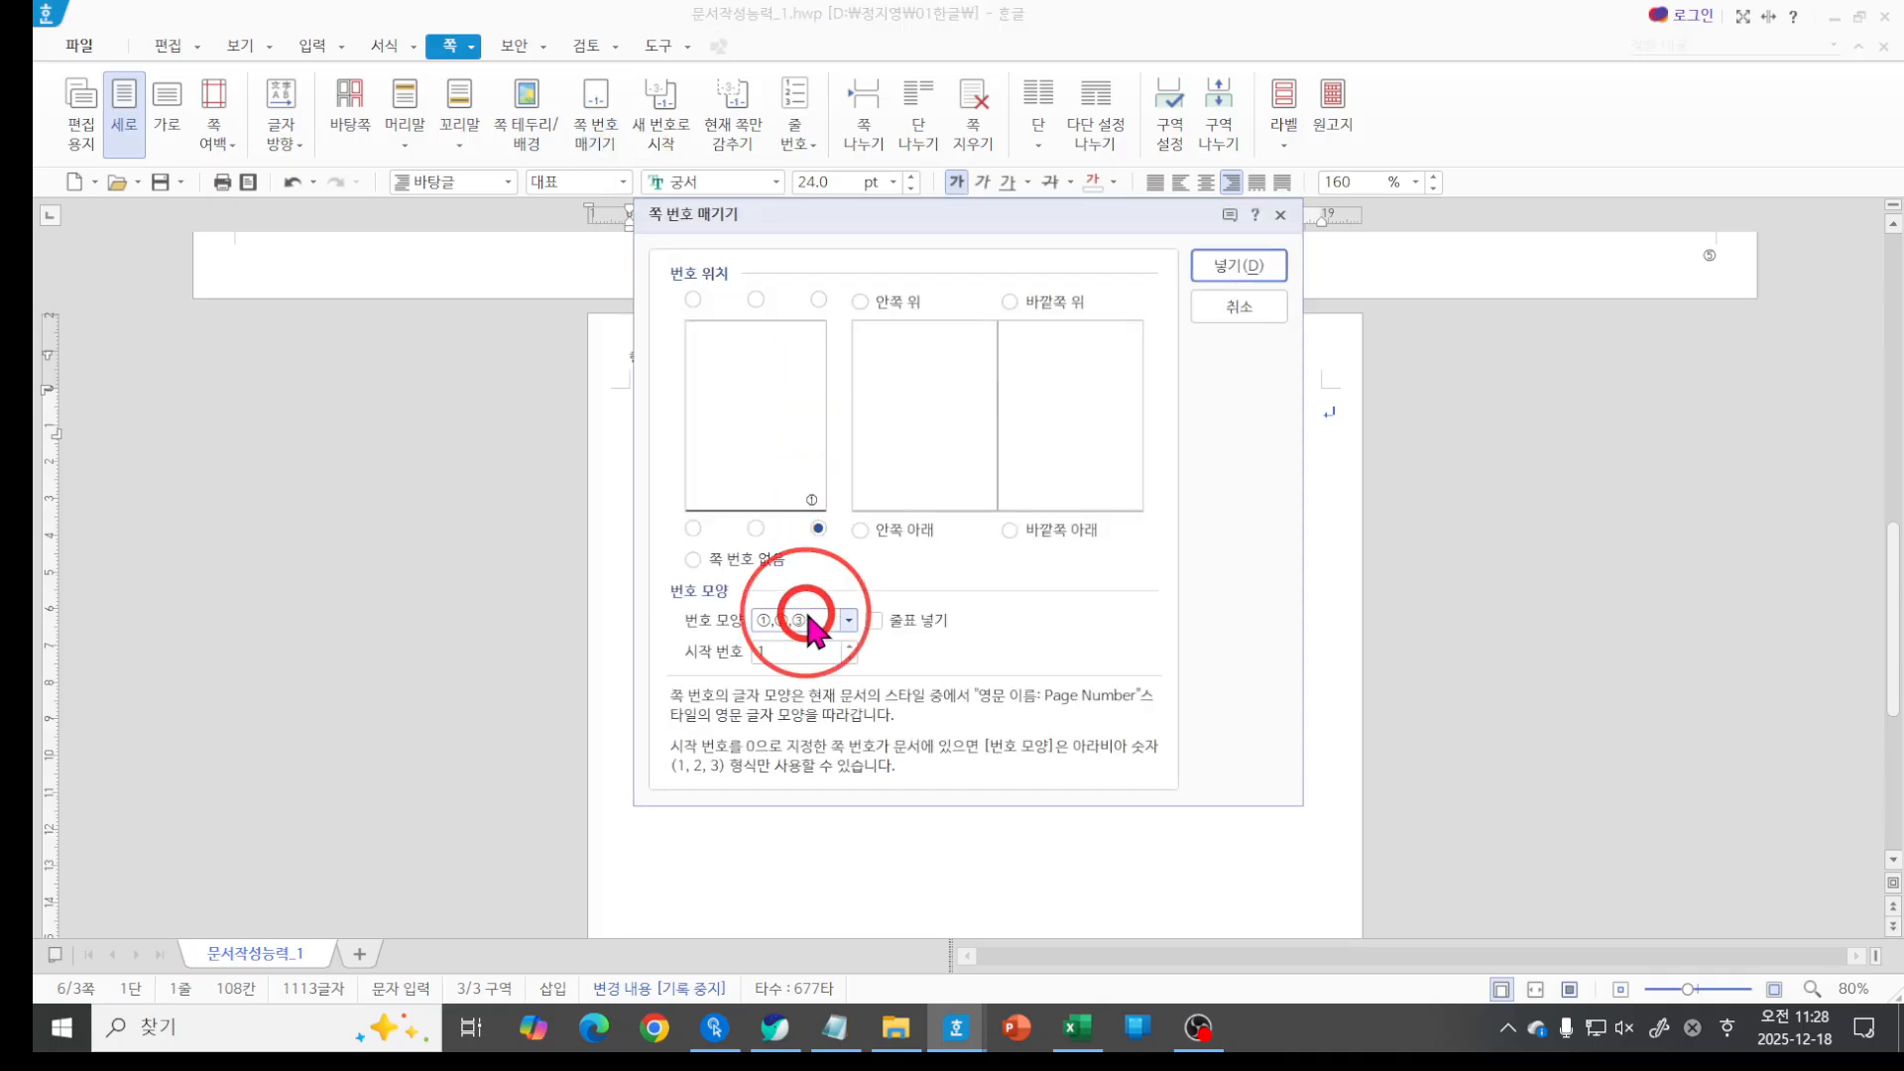
pyautogui.click(803, 642)
pyautogui.click(756, 529)
pyautogui.click(793, 652)
pyautogui.write('5')
pyautogui.click(1237, 266)
# Compare the page numbers at the foot of pages 2 and 3, and review all three pages side by side.
pyautogui.scroll(2, 1538, 595)
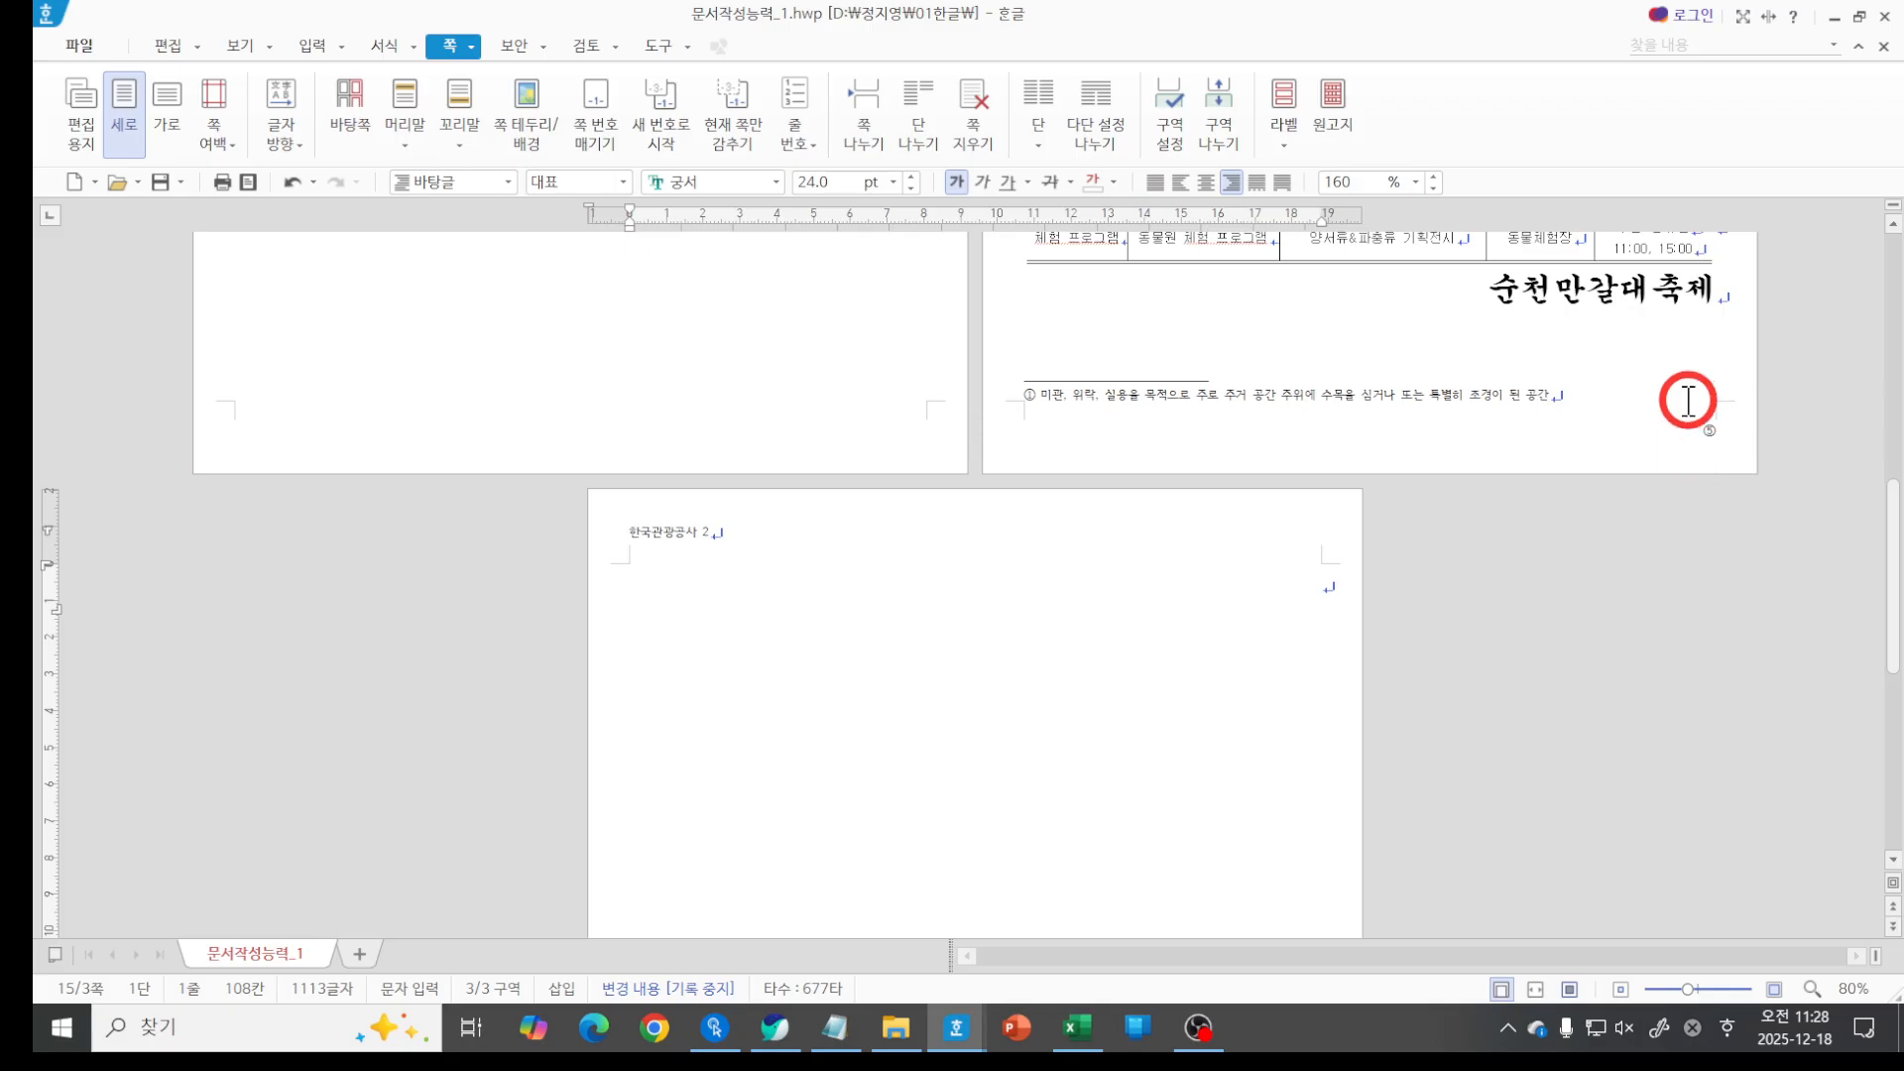
pyautogui.click(1270, 639)
pyautogui.scroll(-3, 1192, 632)
pyautogui.scroll(-8, 1193, 632)
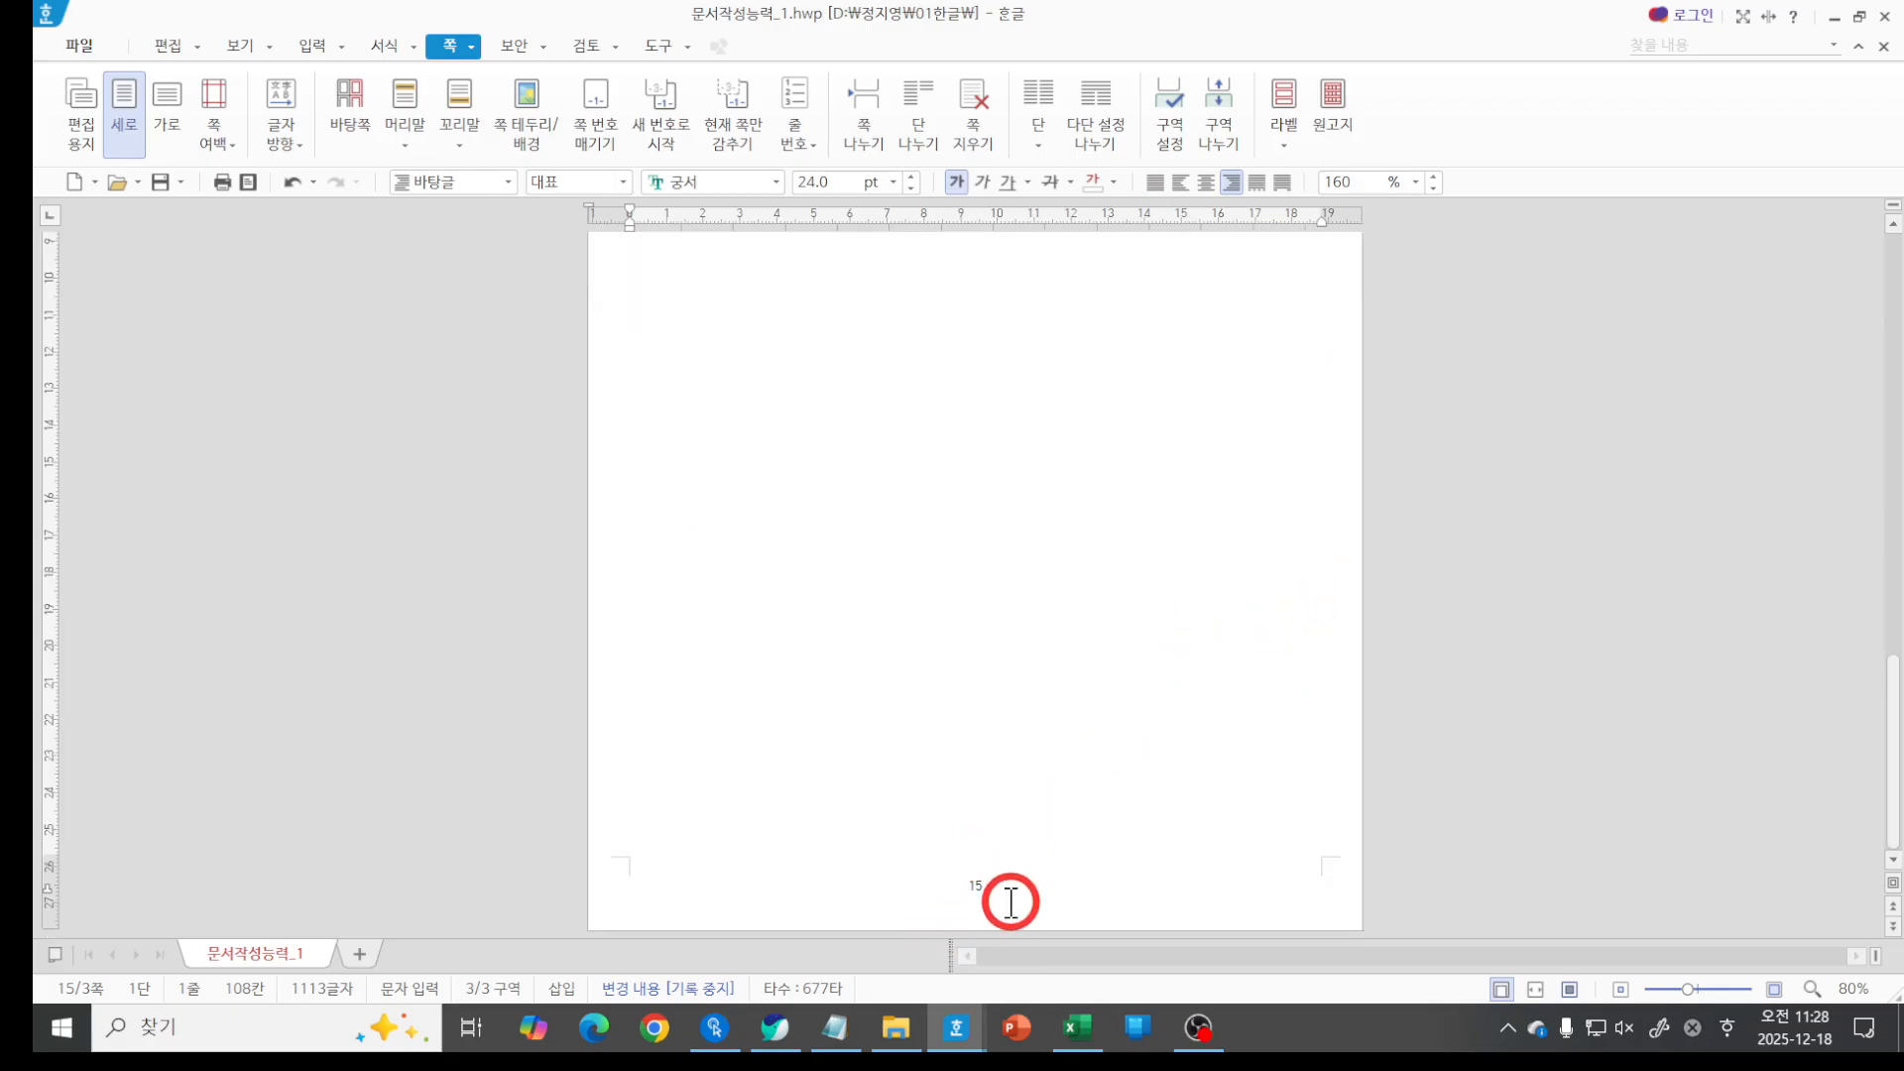
pyautogui.scroll(7, 1085, 798)
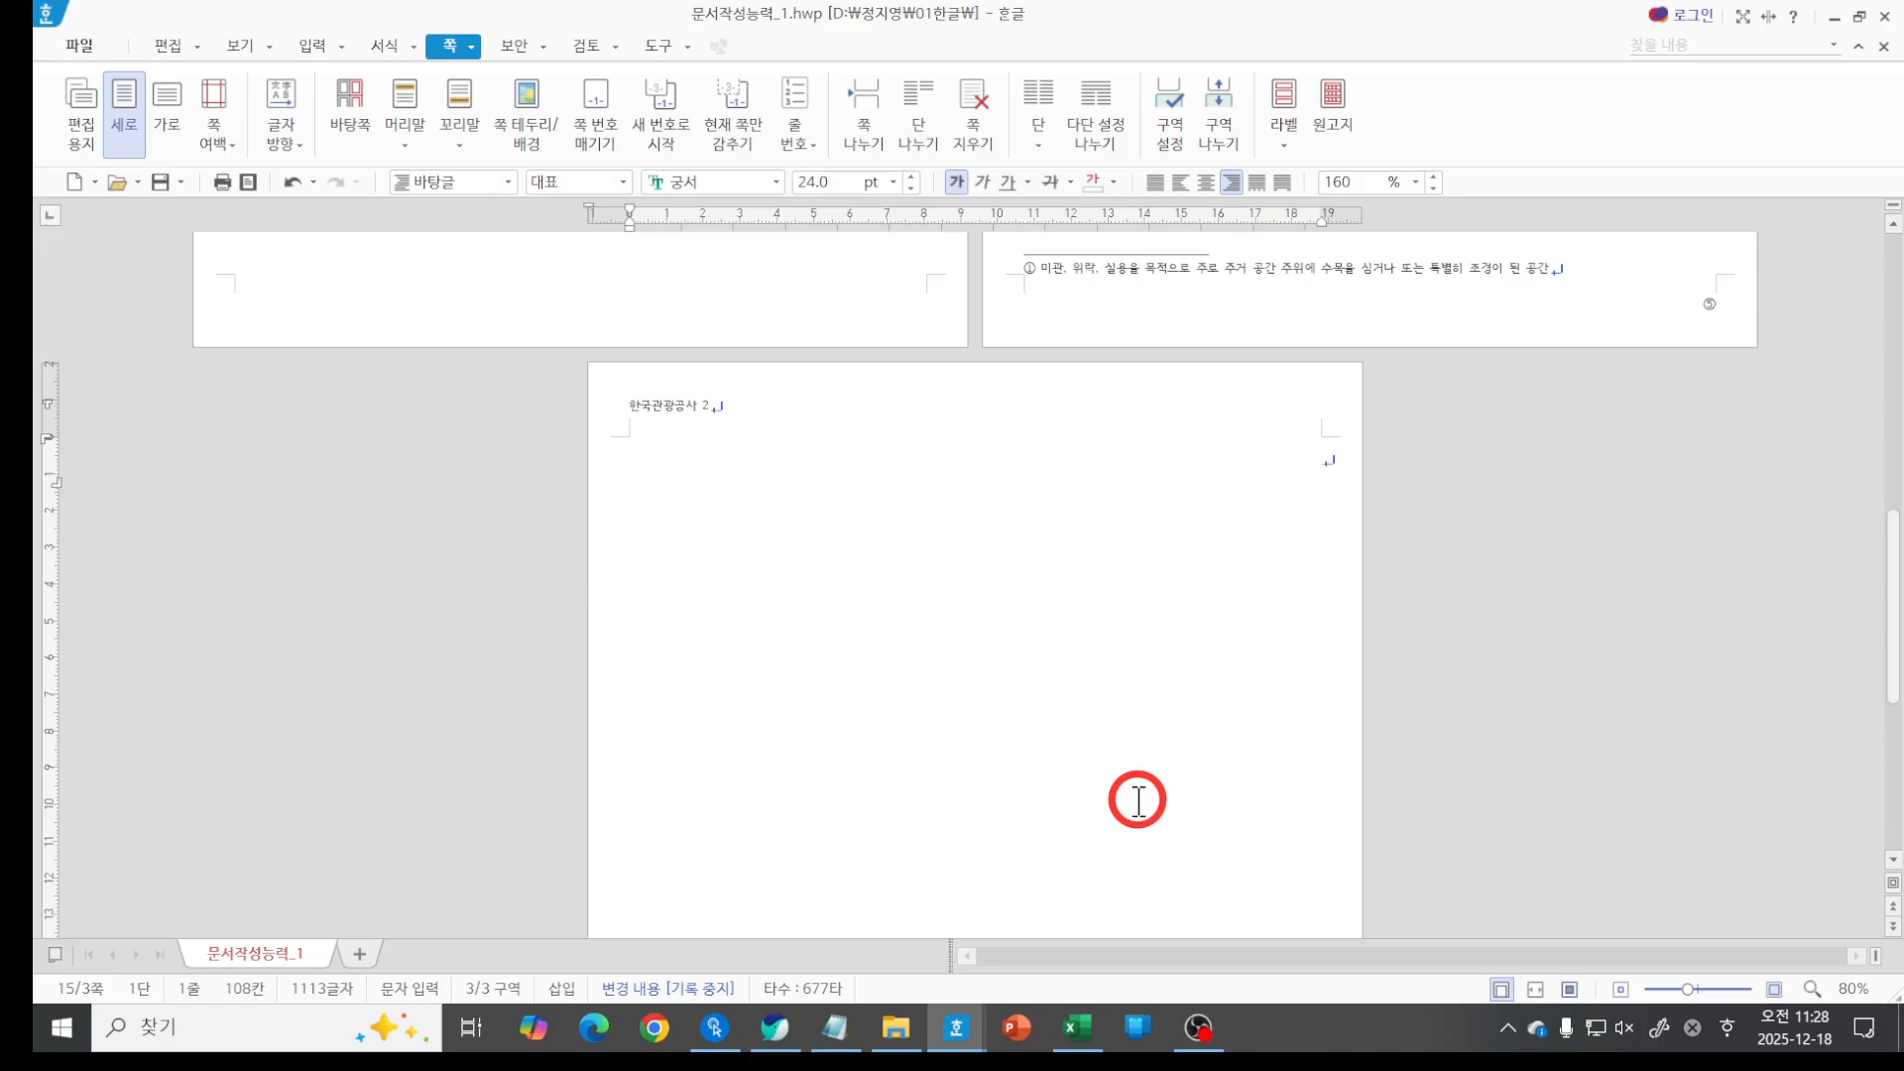
pyautogui.press('Hangul')
pyautogui.scroll(-2, 1285, 794)
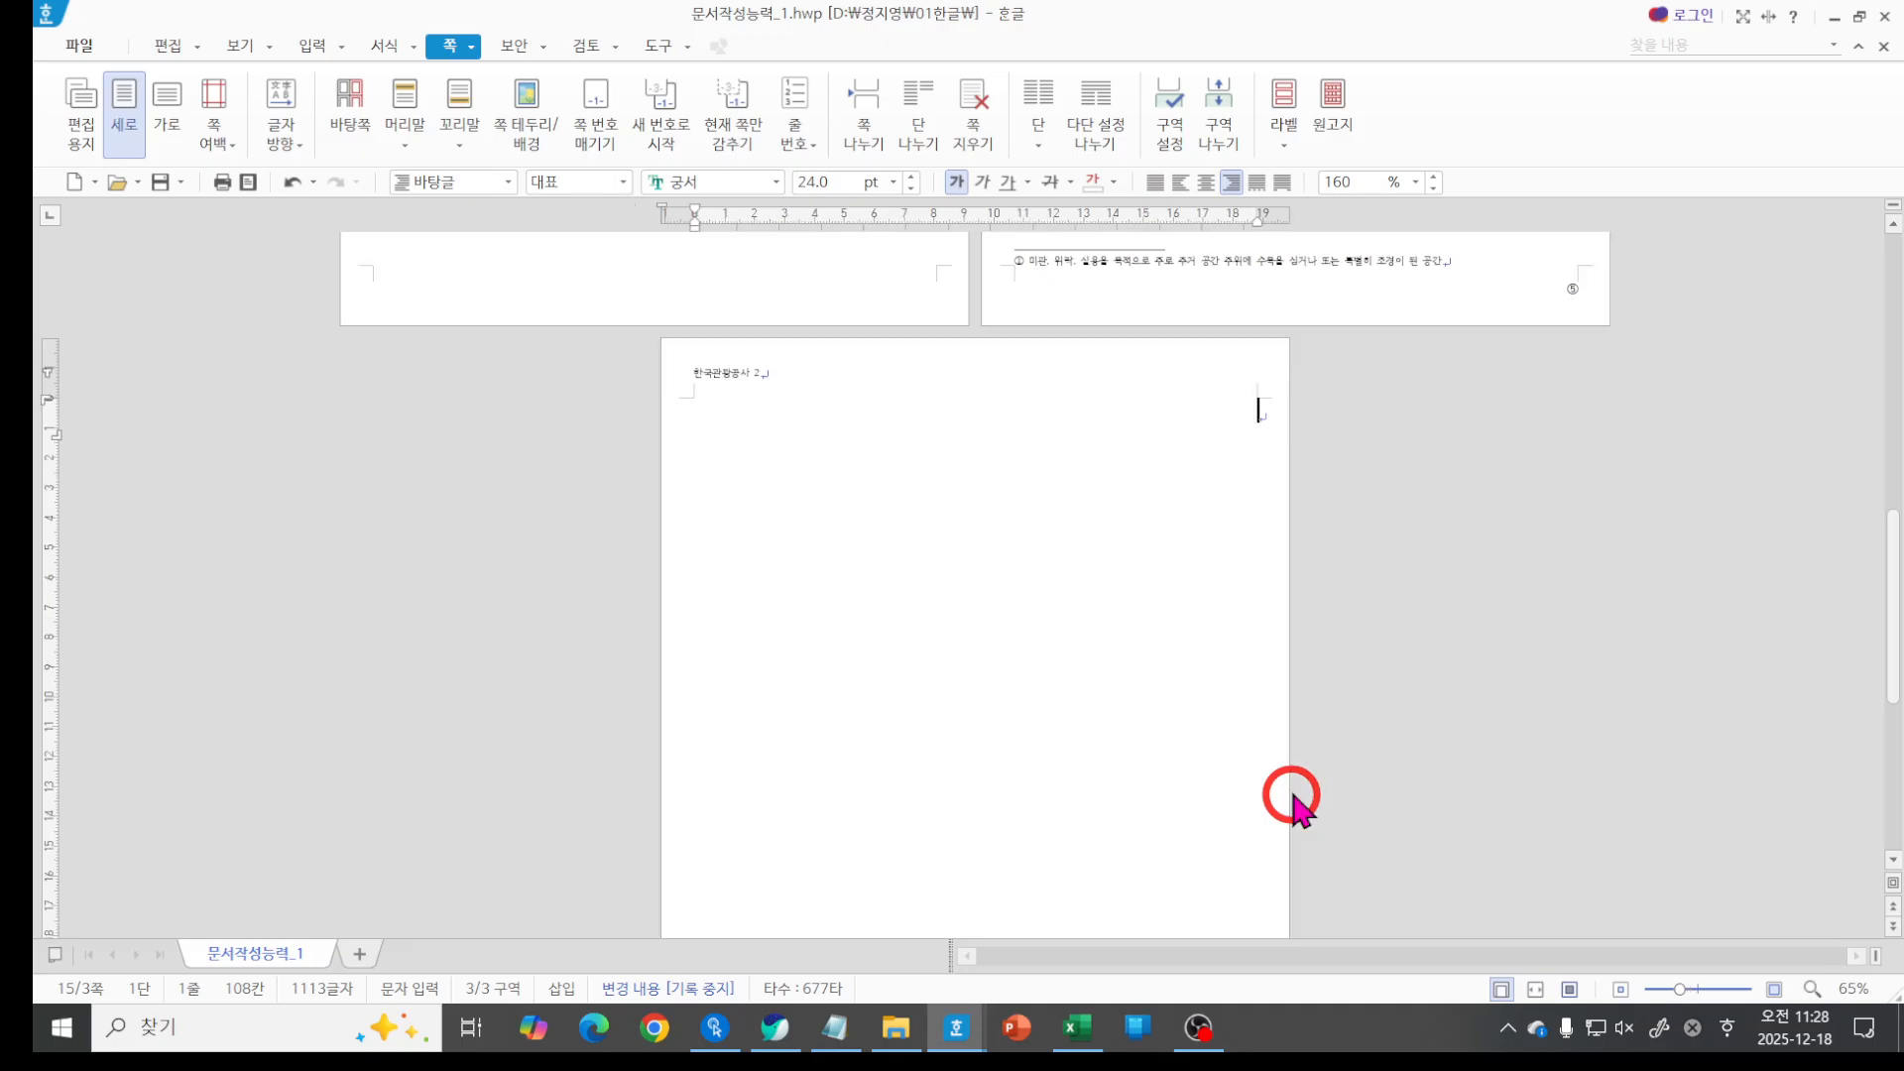
pyautogui.scroll(-1, 1289, 799)
pyautogui.scroll(-2, 1291, 794)
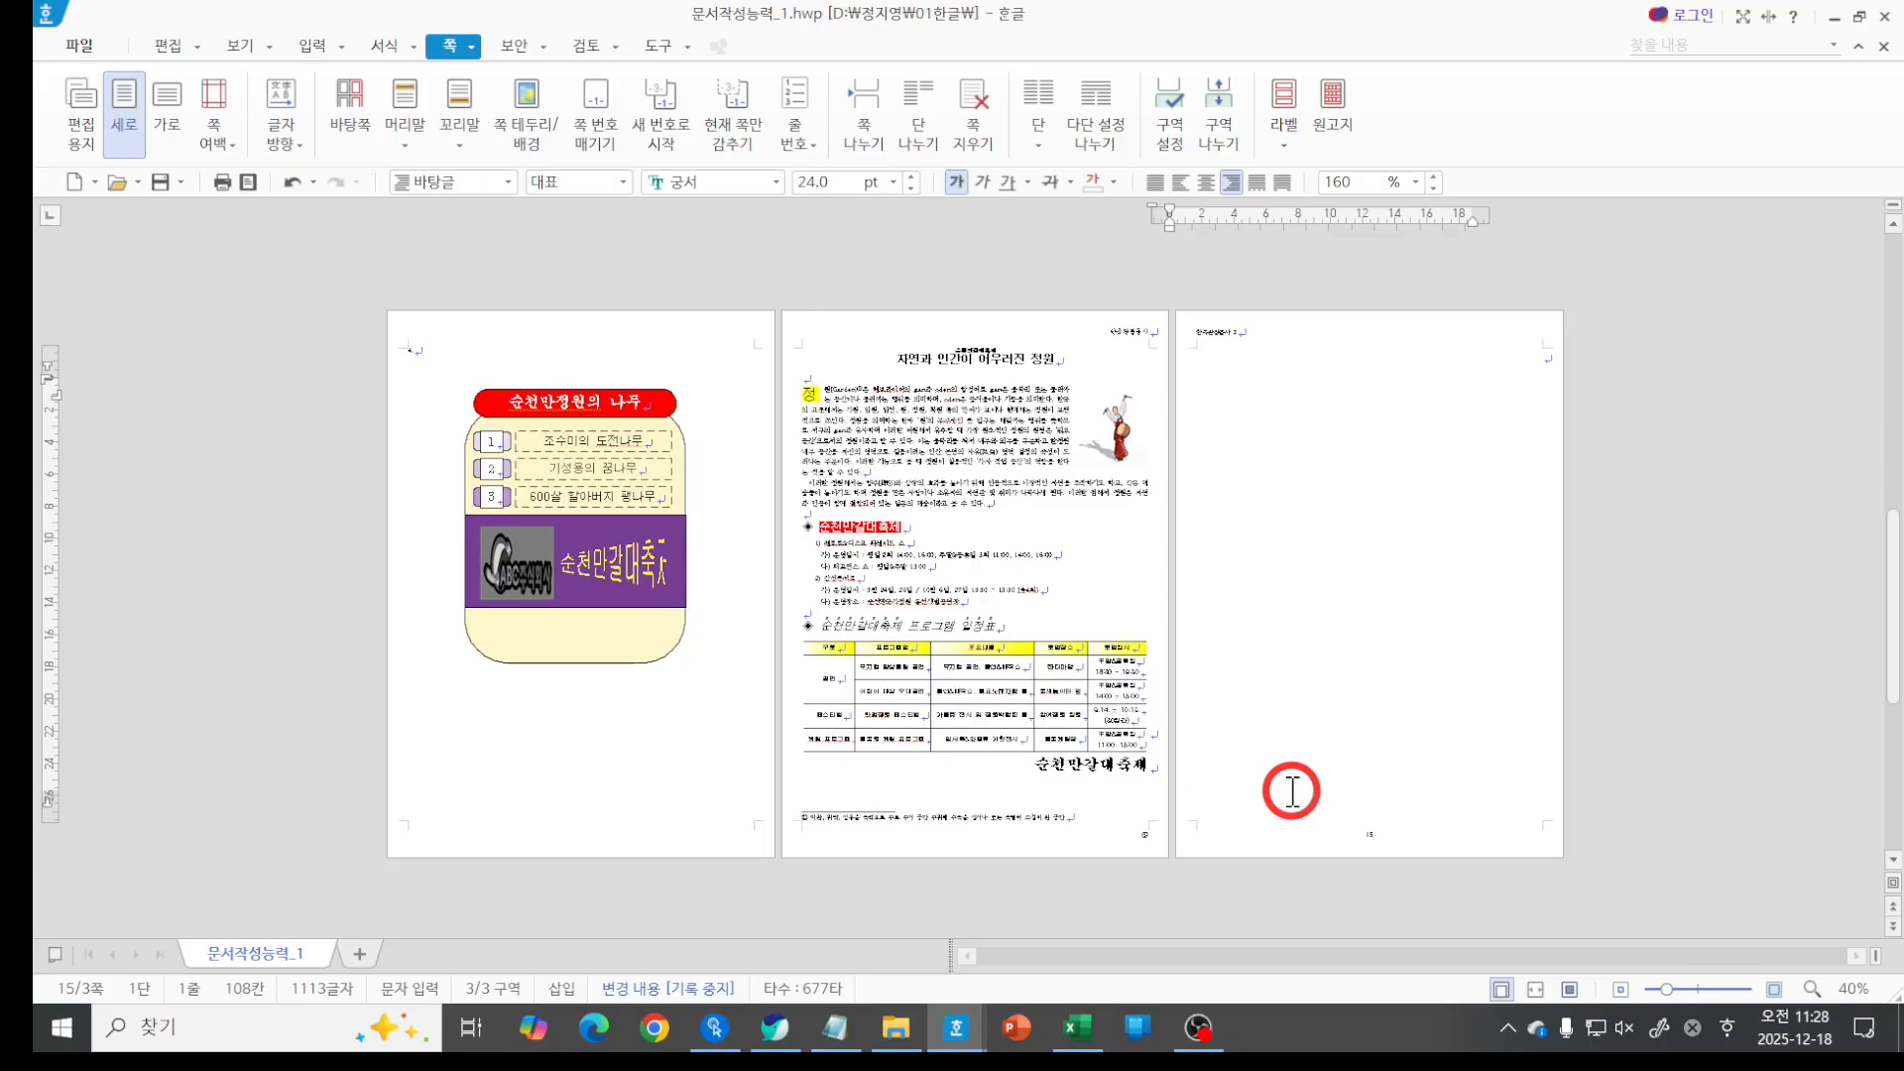
pyautogui.scroll(1, 1291, 790)
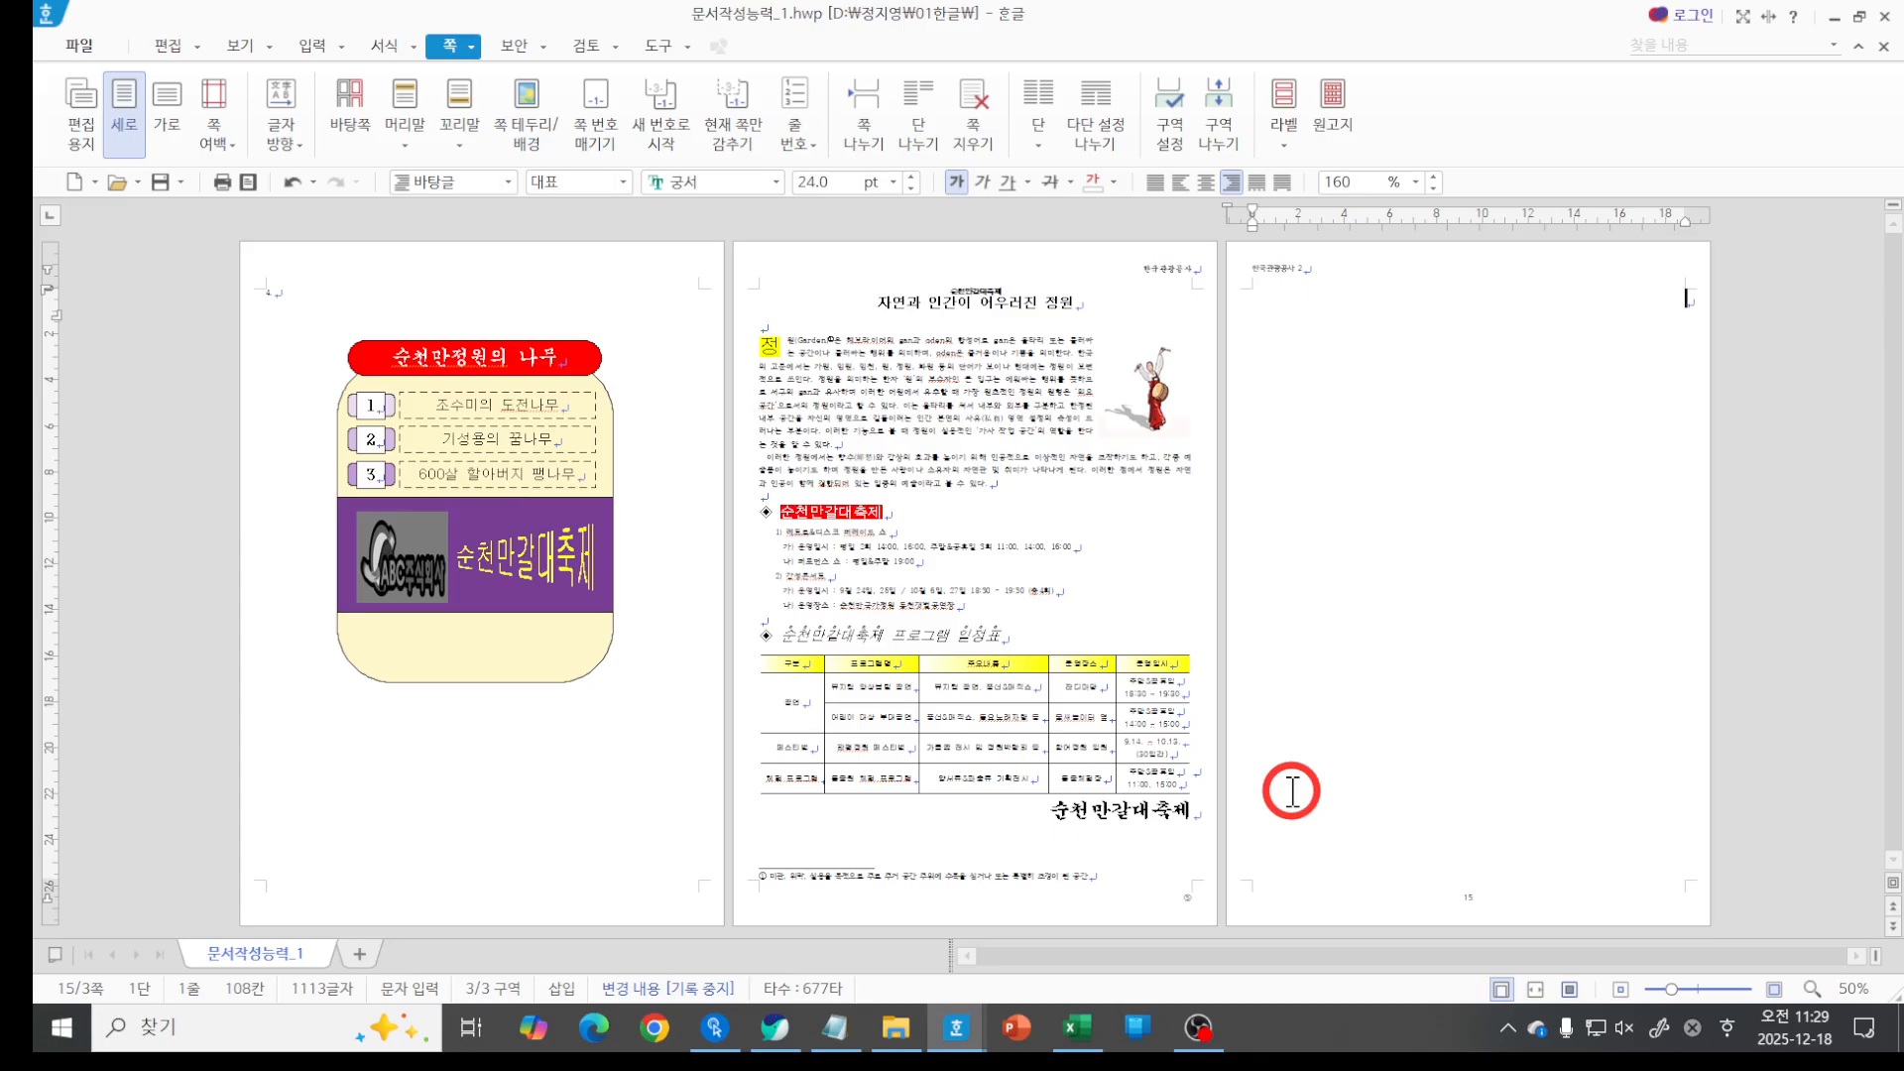
pyautogui.press('ctrl')
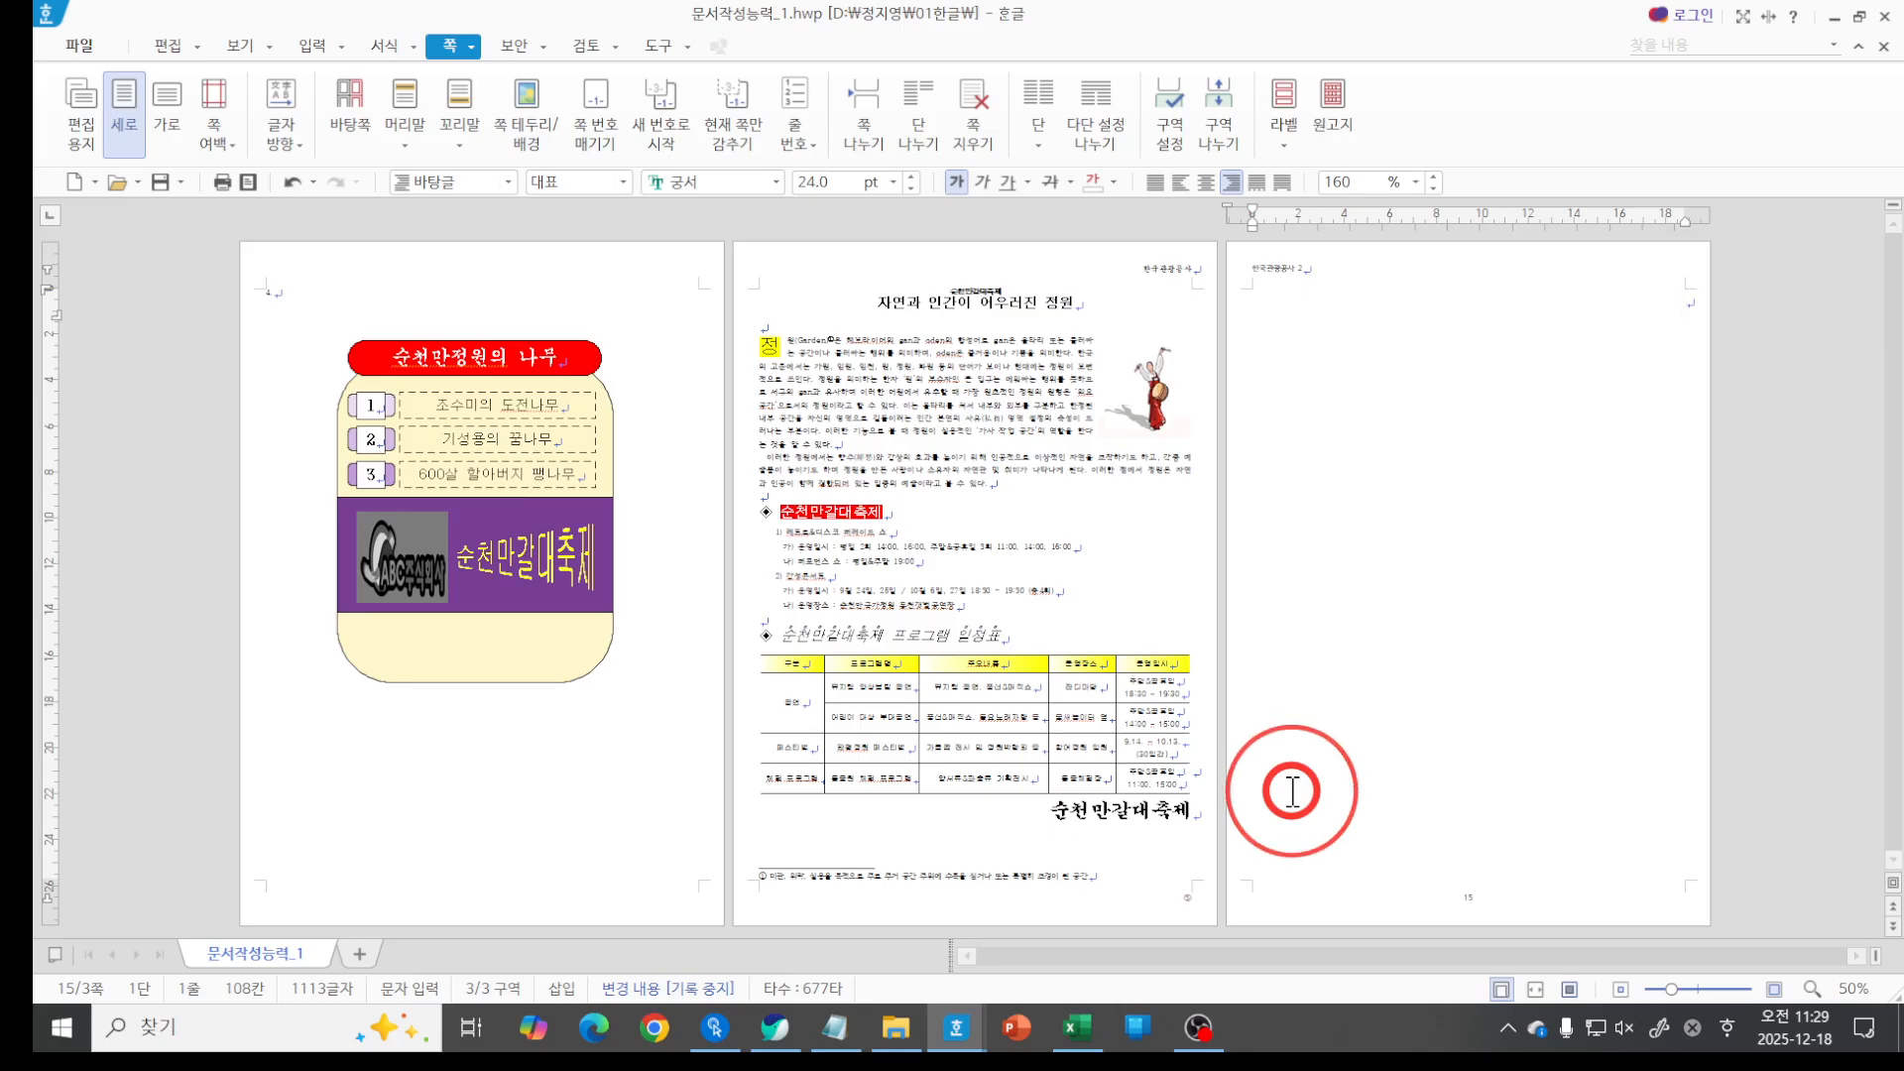
pyautogui.click(1143, 539)
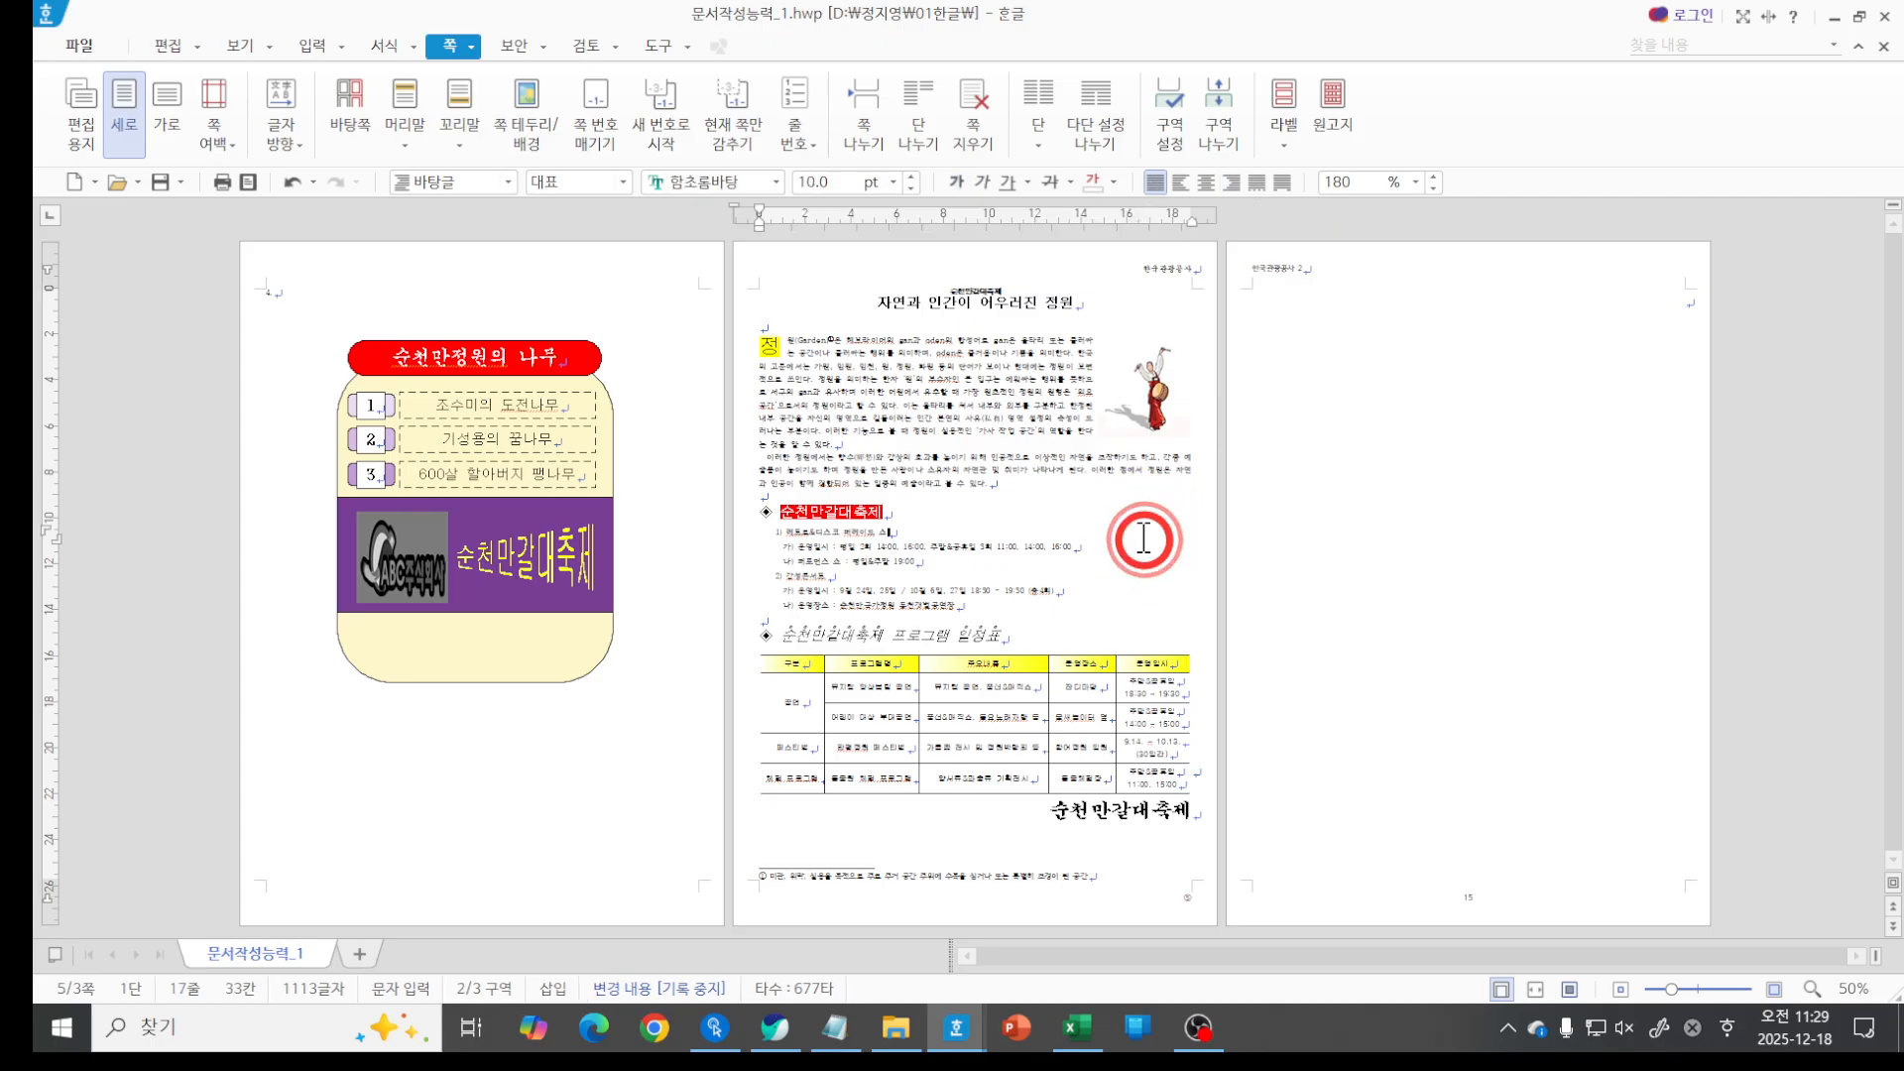